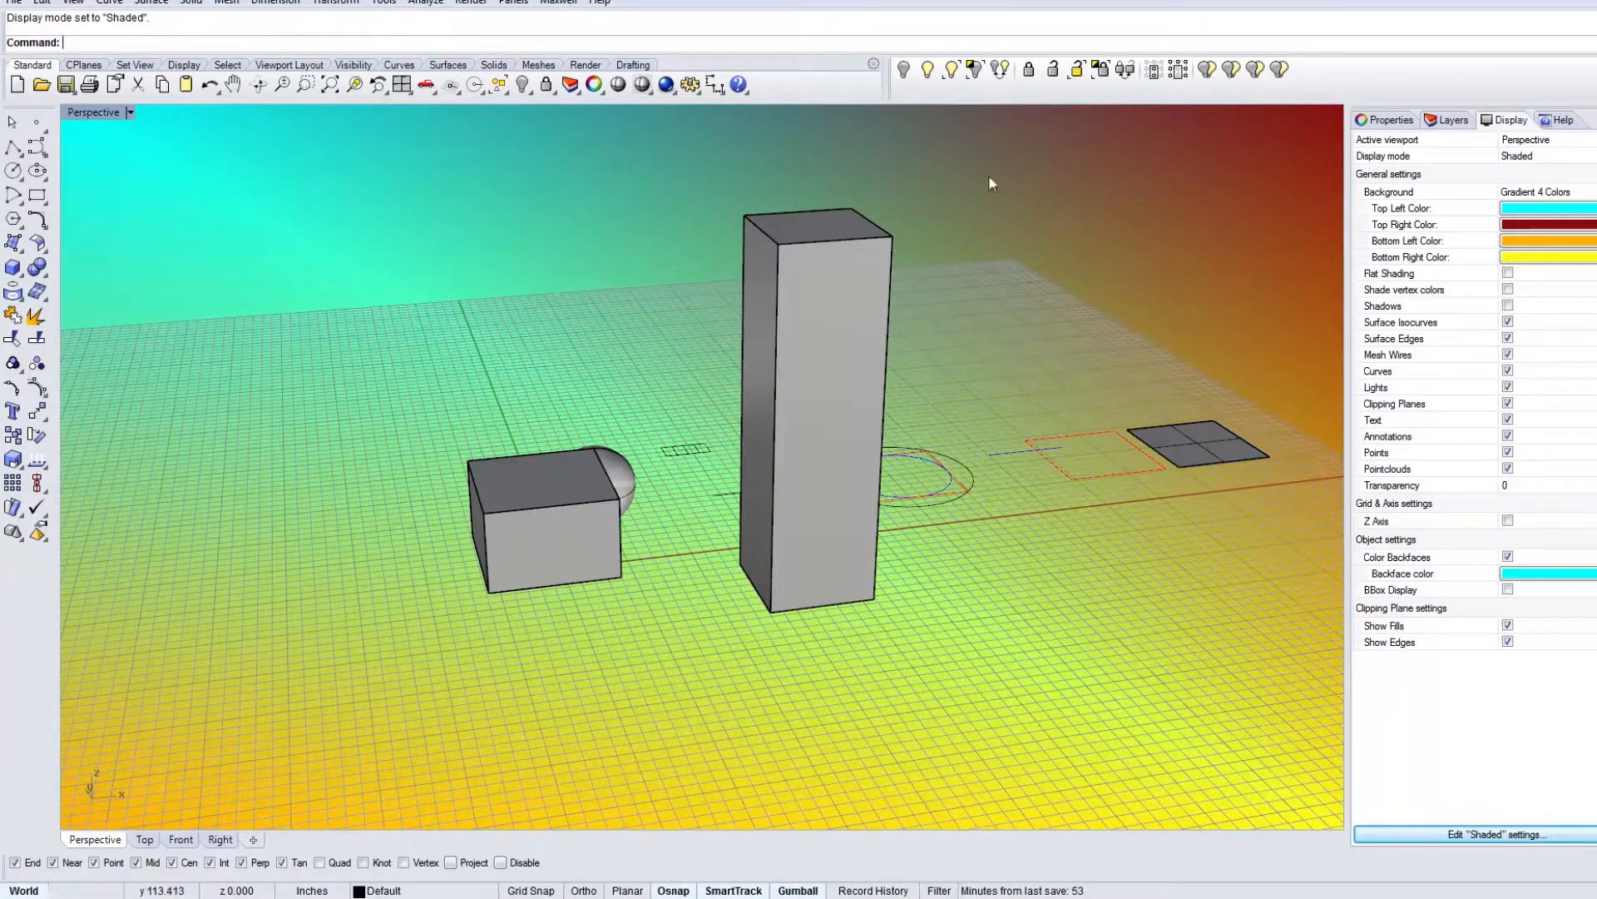
Step: Set the Shaded display mode's background to Use Application Settings
{"action": "left_click", "coordinate": [1581, 192]}
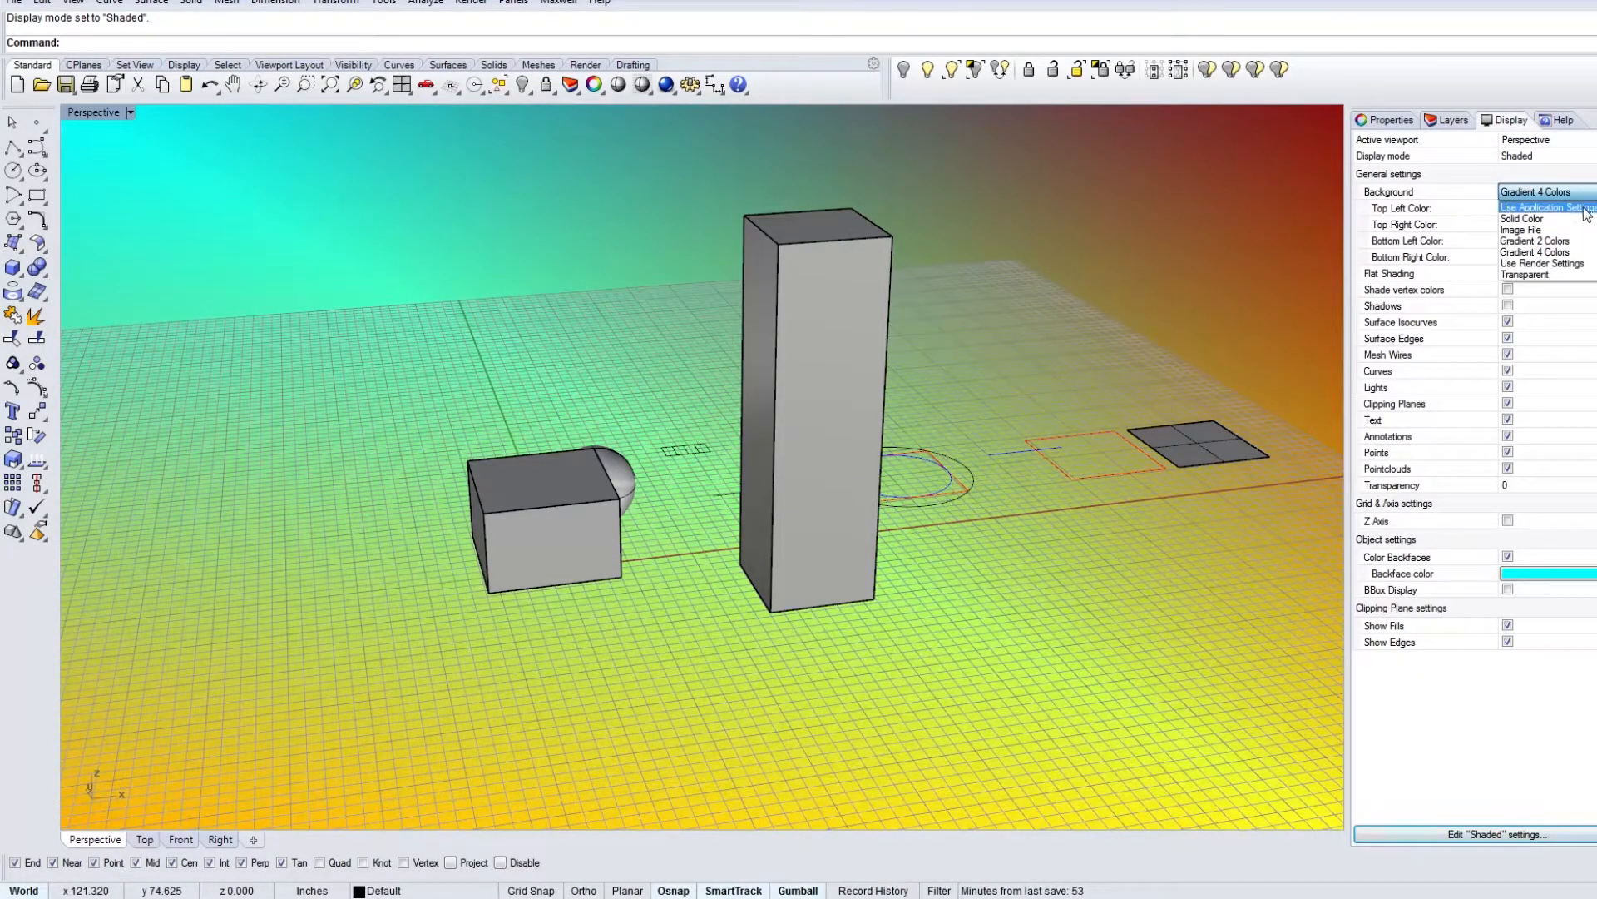
{"action": "left_click", "coordinate": [1586, 210]}
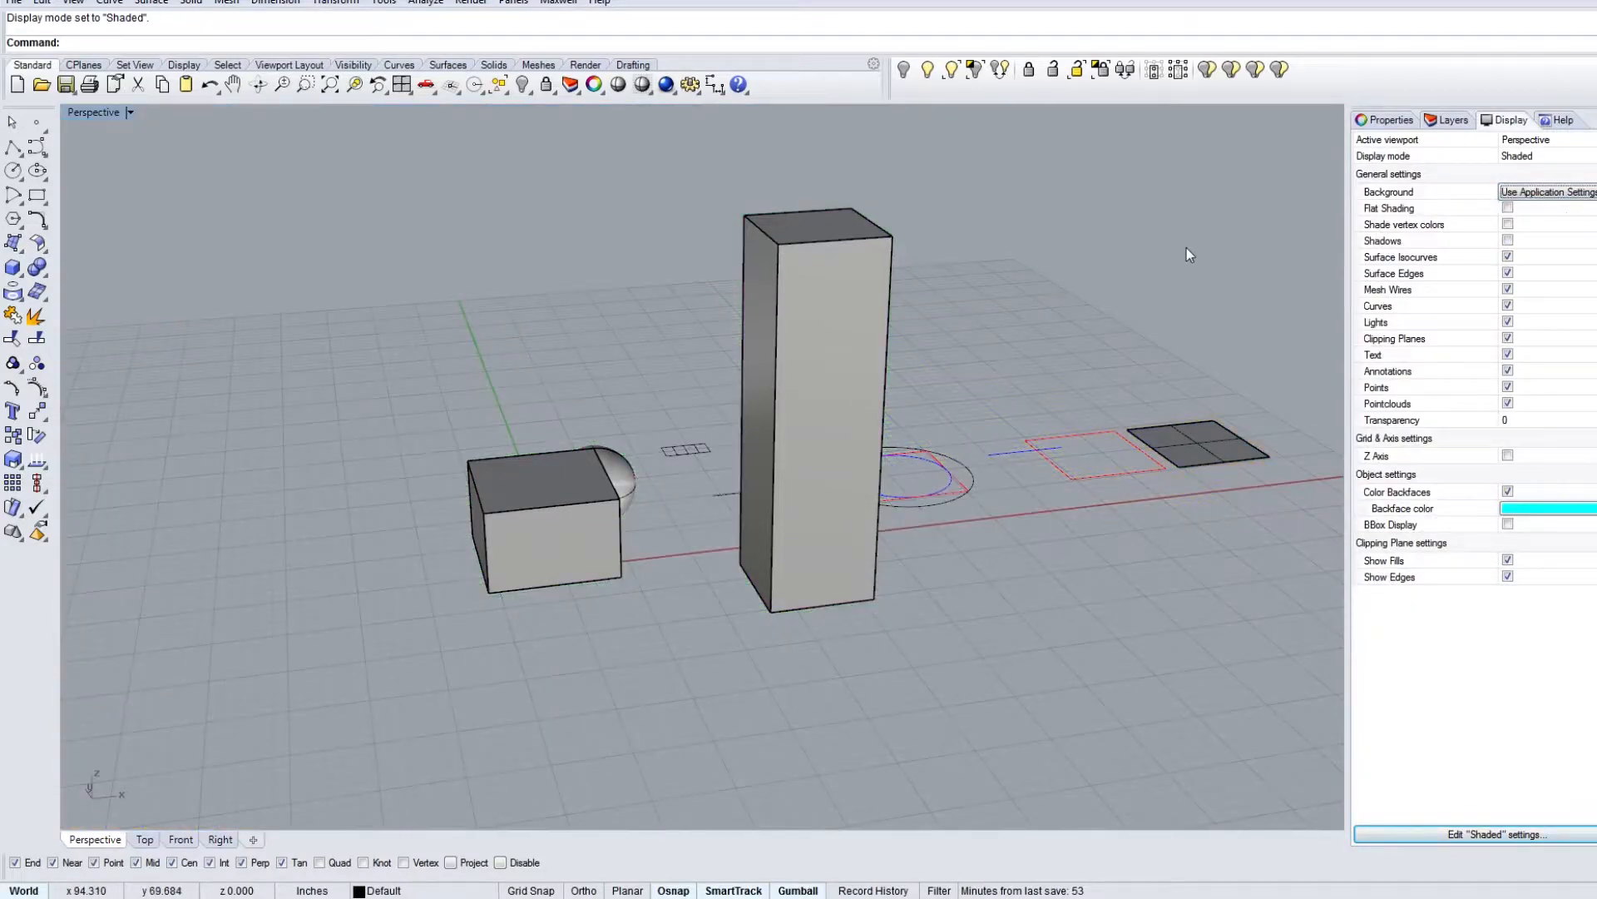
{"action": "right_click_drag", "start_coordinate": [776, 446], "coordinate": [920, 308]}
{"action": "scroll", "coordinate": [803, 493], "scroll_direction": "down", "scroll_amount": 7}
{"action": "right_click_drag", "start_coordinate": [919, 307], "coordinate": [852, 563]}
{"action": "scroll", "coordinate": [851, 563], "scroll_direction": "up", "scroll_amount": 4}
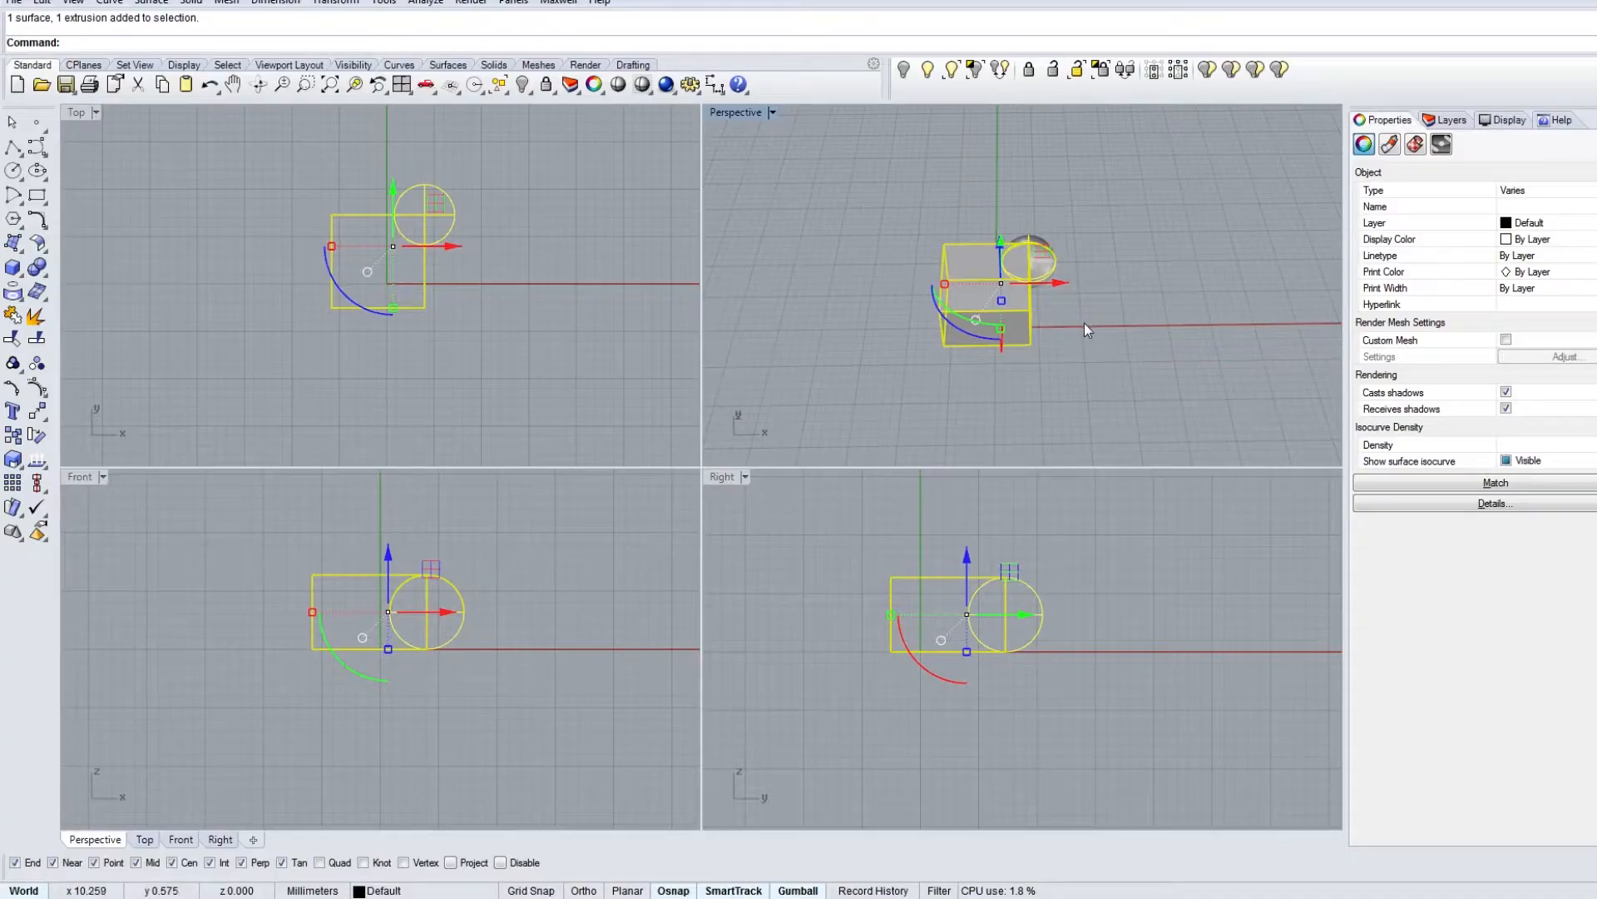
Step: Clear the selection of the box and sphere
{"action": "right_click_drag", "start_coordinate": [1085, 322], "coordinate": [1141, 246]}
{"action": "left_click", "coordinate": [936, 416]}
{"action": "right_click_drag", "start_coordinate": [1062, 360], "coordinate": [1014, 283]}
{"action": "left_click", "coordinate": [1115, 337]}
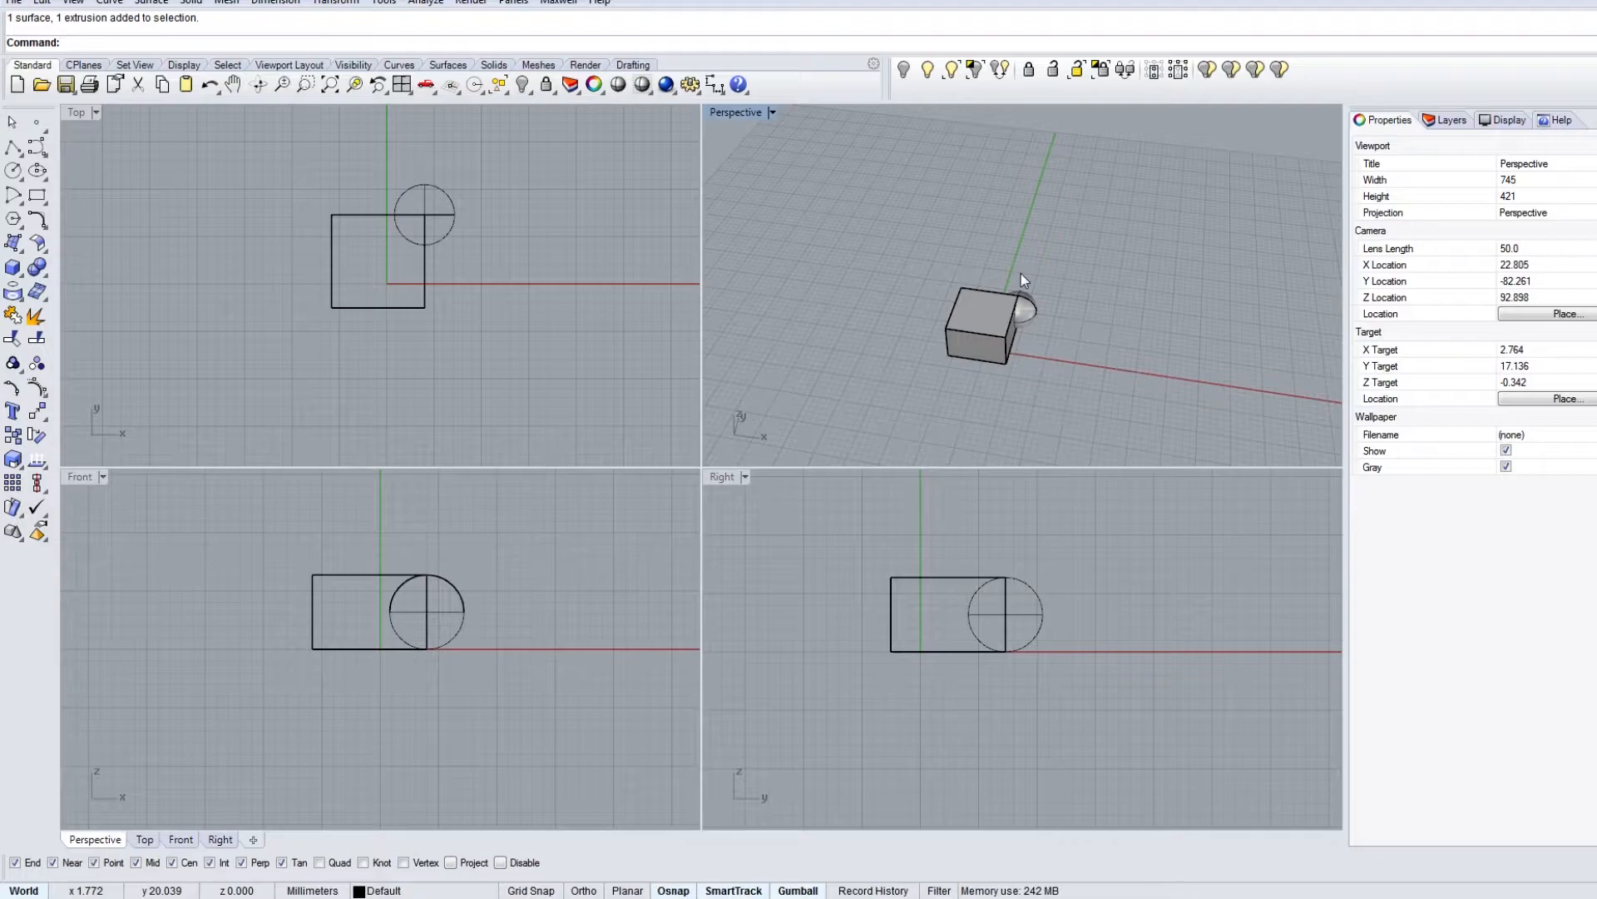
Step: Examine the box and sphere in the Perspective viewport from several angles and distances
{"action": "right_click_drag", "start_coordinate": [1005, 273], "coordinate": [1050, 271]}
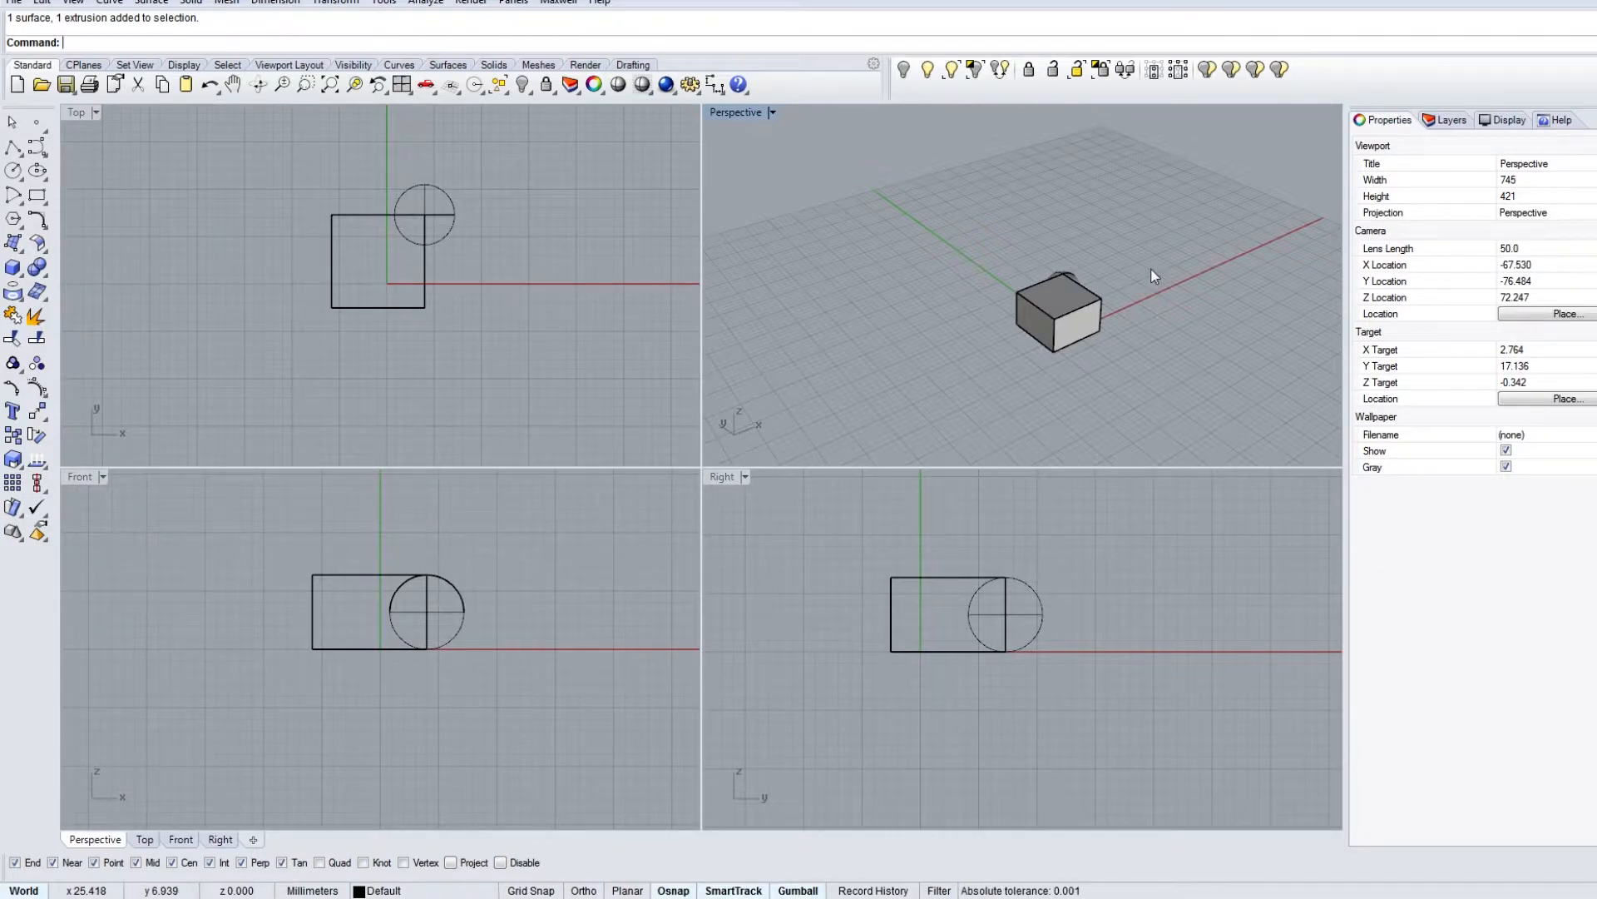
{"action": "mouse_move", "coordinate": [1141, 387]}
{"action": "right_mouse_down"}
{"action": "mouse_move", "coordinate": [1120, 364]}
{"action": "mouse_move", "coordinate": [1119, 376]}
{"action": "right_mouse_up"}
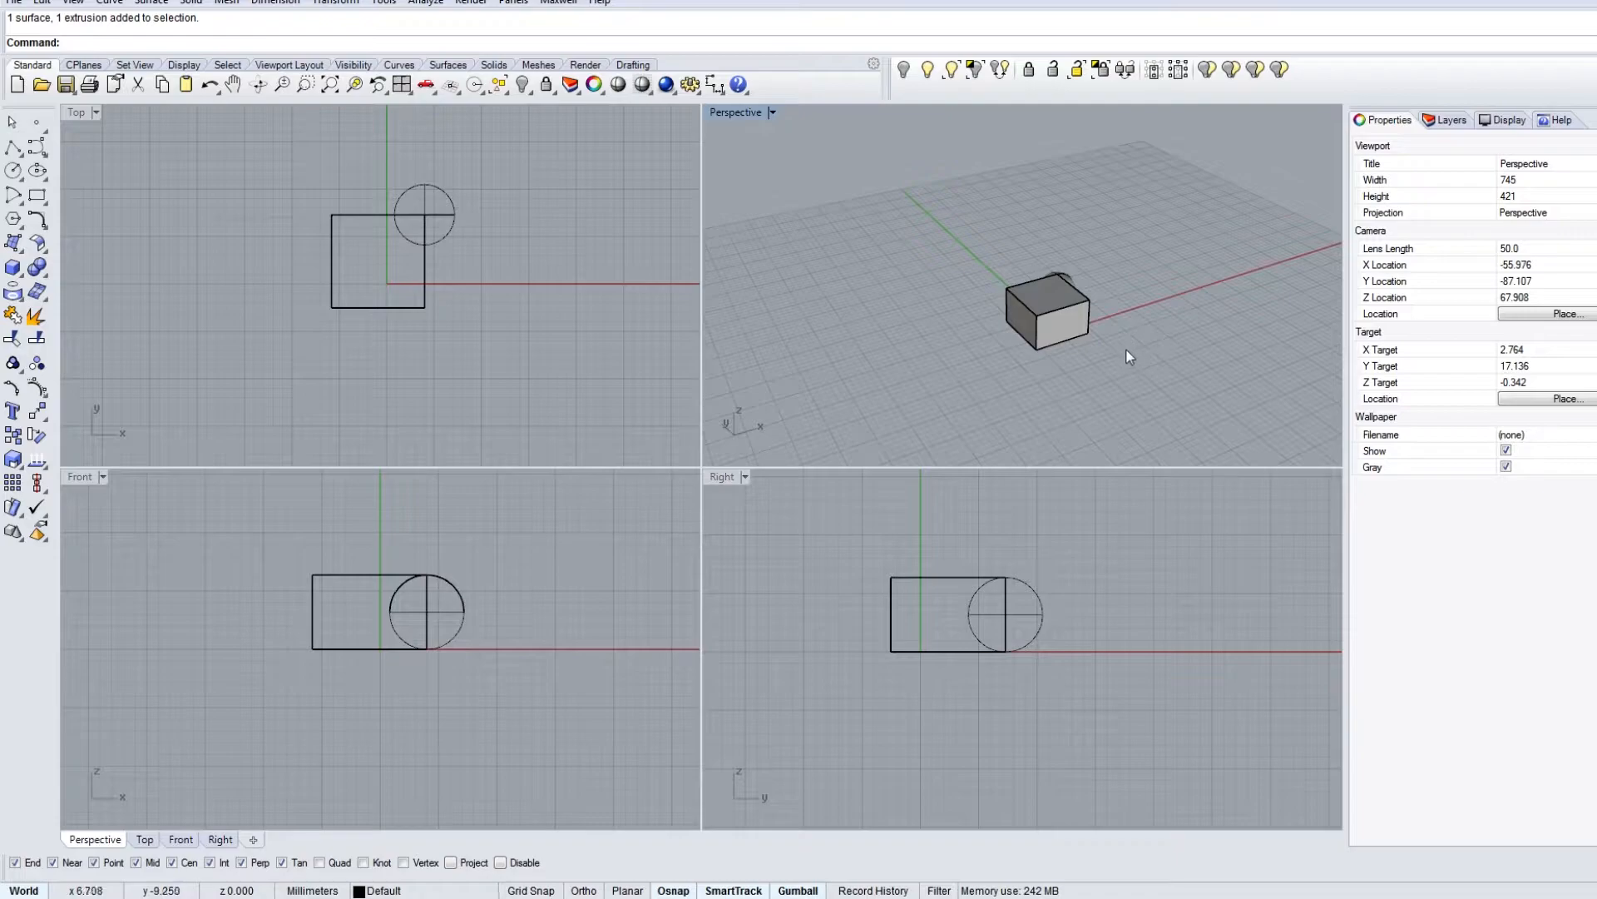
{"action": "scroll", "coordinate": [1088, 285], "scroll_direction": "up", "scroll_amount": 3}
{"action": "scroll", "coordinate": [1096, 293], "scroll_direction": "up", "scroll_amount": 5}
{"action": "right_click_drag", "start_coordinate": [1105, 303], "coordinate": [1049, 319]}
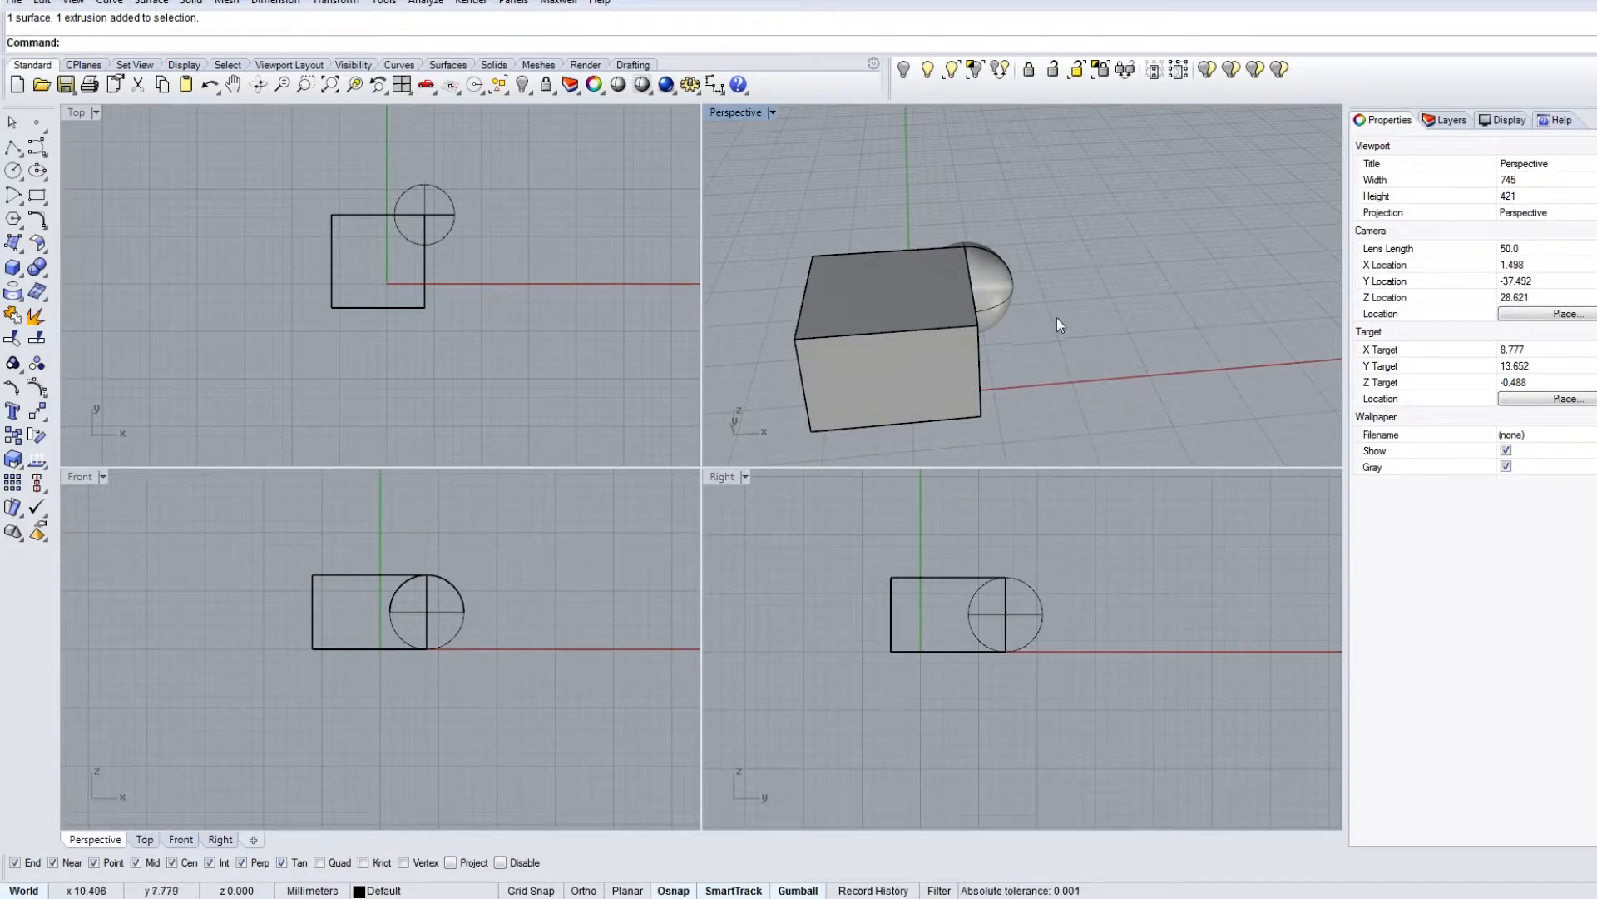
{"action": "mouse_move", "coordinate": [1061, 328]}
{"action": "right_mouse_down"}
{"action": "mouse_move", "coordinate": [1145, 289]}
{"action": "mouse_move", "coordinate": [1087, 297]}
{"action": "mouse_move", "coordinate": [1117, 297]}
{"action": "mouse_move", "coordinate": [1135, 323]}
{"action": "mouse_move", "coordinate": [1068, 323]}
{"action": "right_mouse_up"}
{"action": "scroll", "coordinate": [1066, 323], "scroll_direction": "down", "scroll_amount": 5}
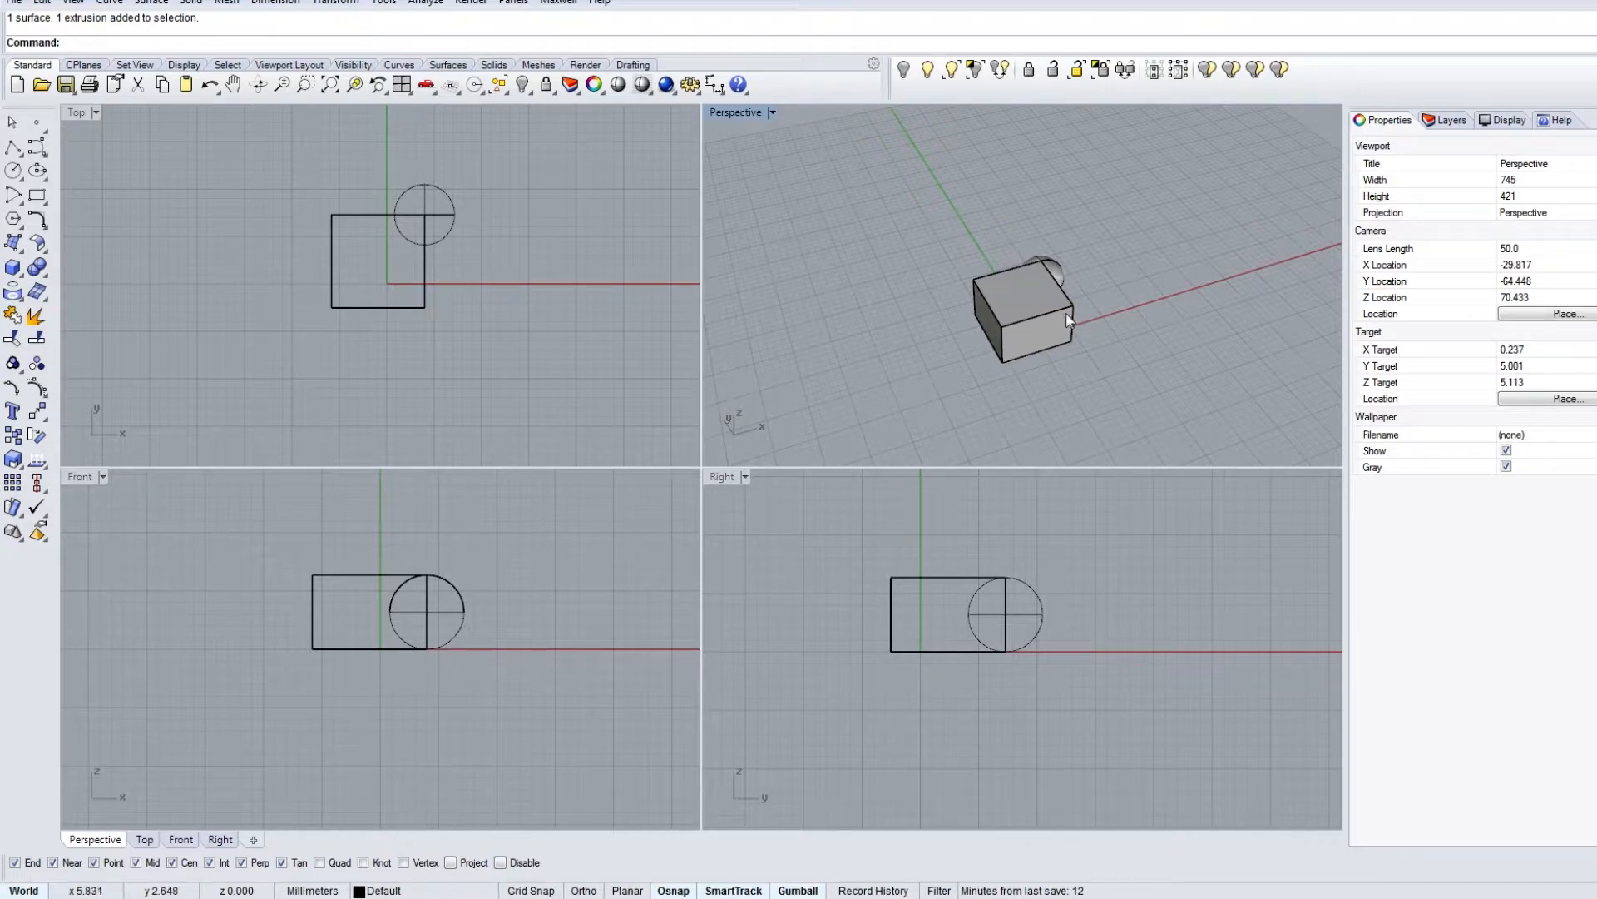
{"action": "mouse_move", "coordinate": [1061, 320]}
{"action": "right_mouse_down", "text": "shift"}
{"action": "mouse_move", "coordinate": [1011, 349]}
{"action": "mouse_move", "coordinate": [916, 307]}
{"action": "mouse_move", "coordinate": [1063, 307]}
{"action": "mouse_move", "coordinate": [1082, 339]}
{"action": "right_mouse_up", "text": "shift"}
{"action": "right_click_drag", "start_coordinate": [1081, 339], "coordinate": [1005, 327], "text": "shift"}
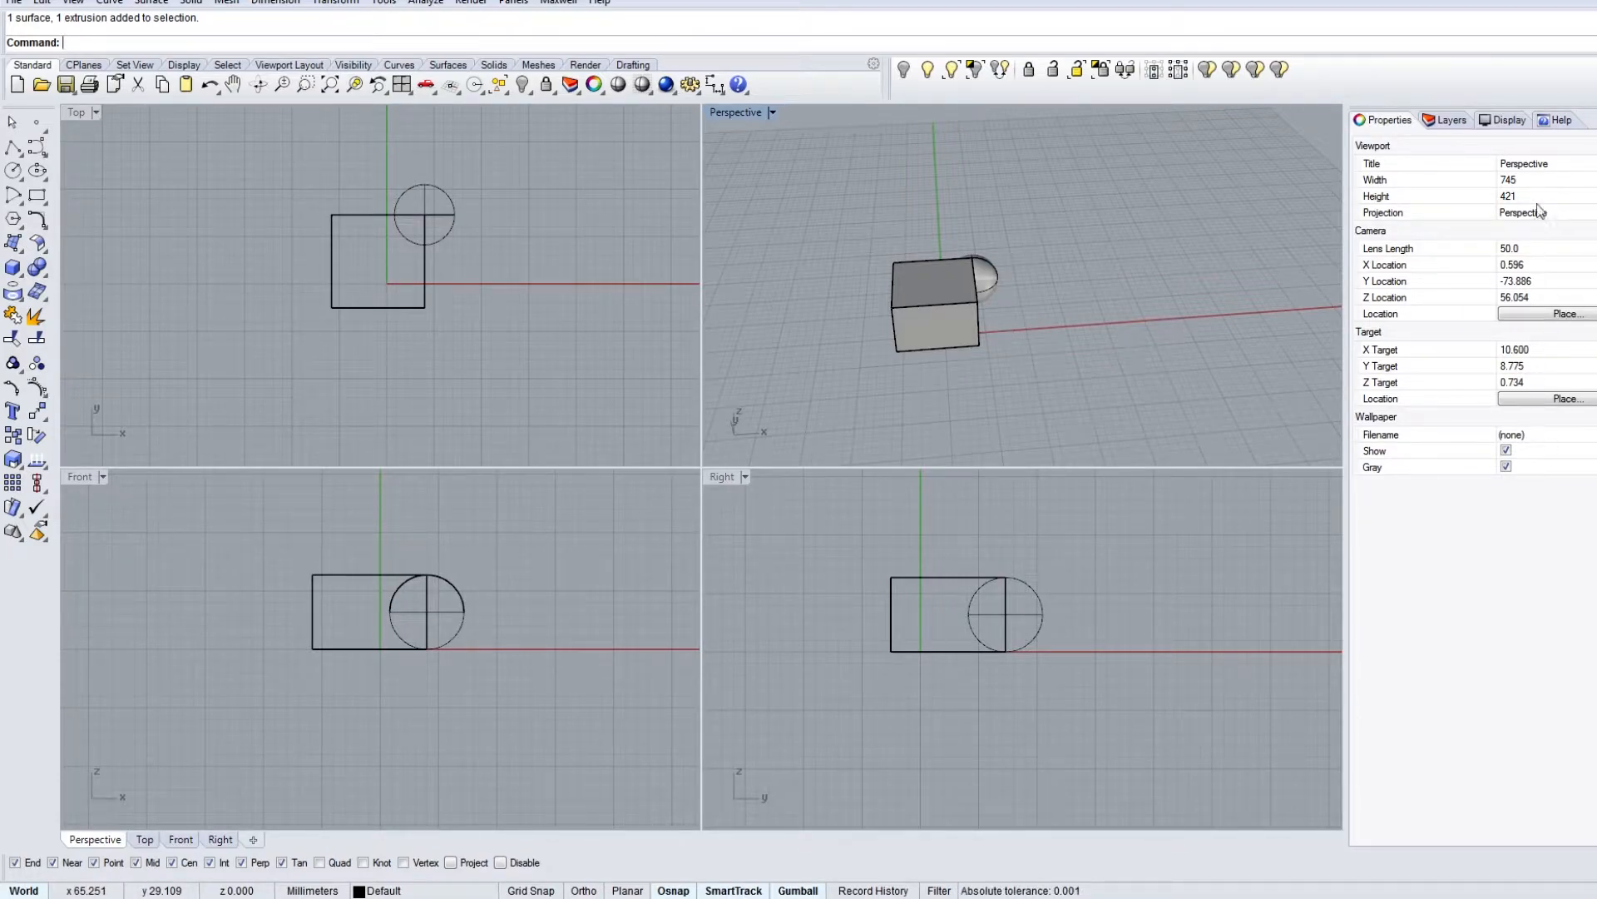
Step: Display the document's layer list and view the box and sphere from higher and lower angles
{"action": "left_click", "coordinate": [1449, 122]}
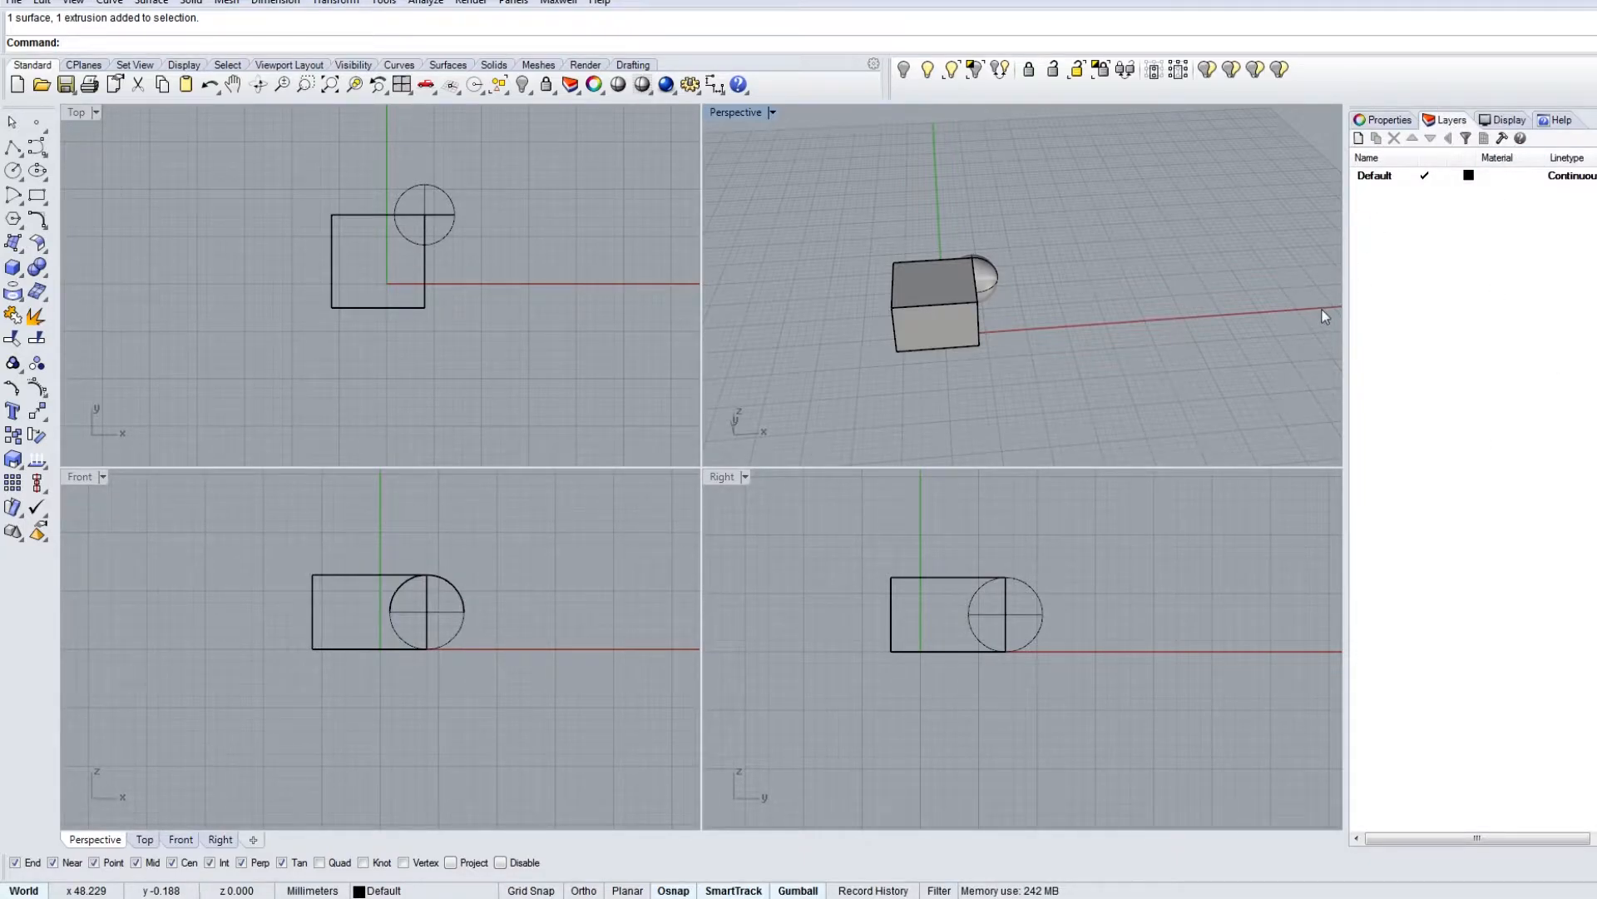
{"action": "right_click_drag", "start_coordinate": [1086, 297], "coordinate": [1021, 385]}
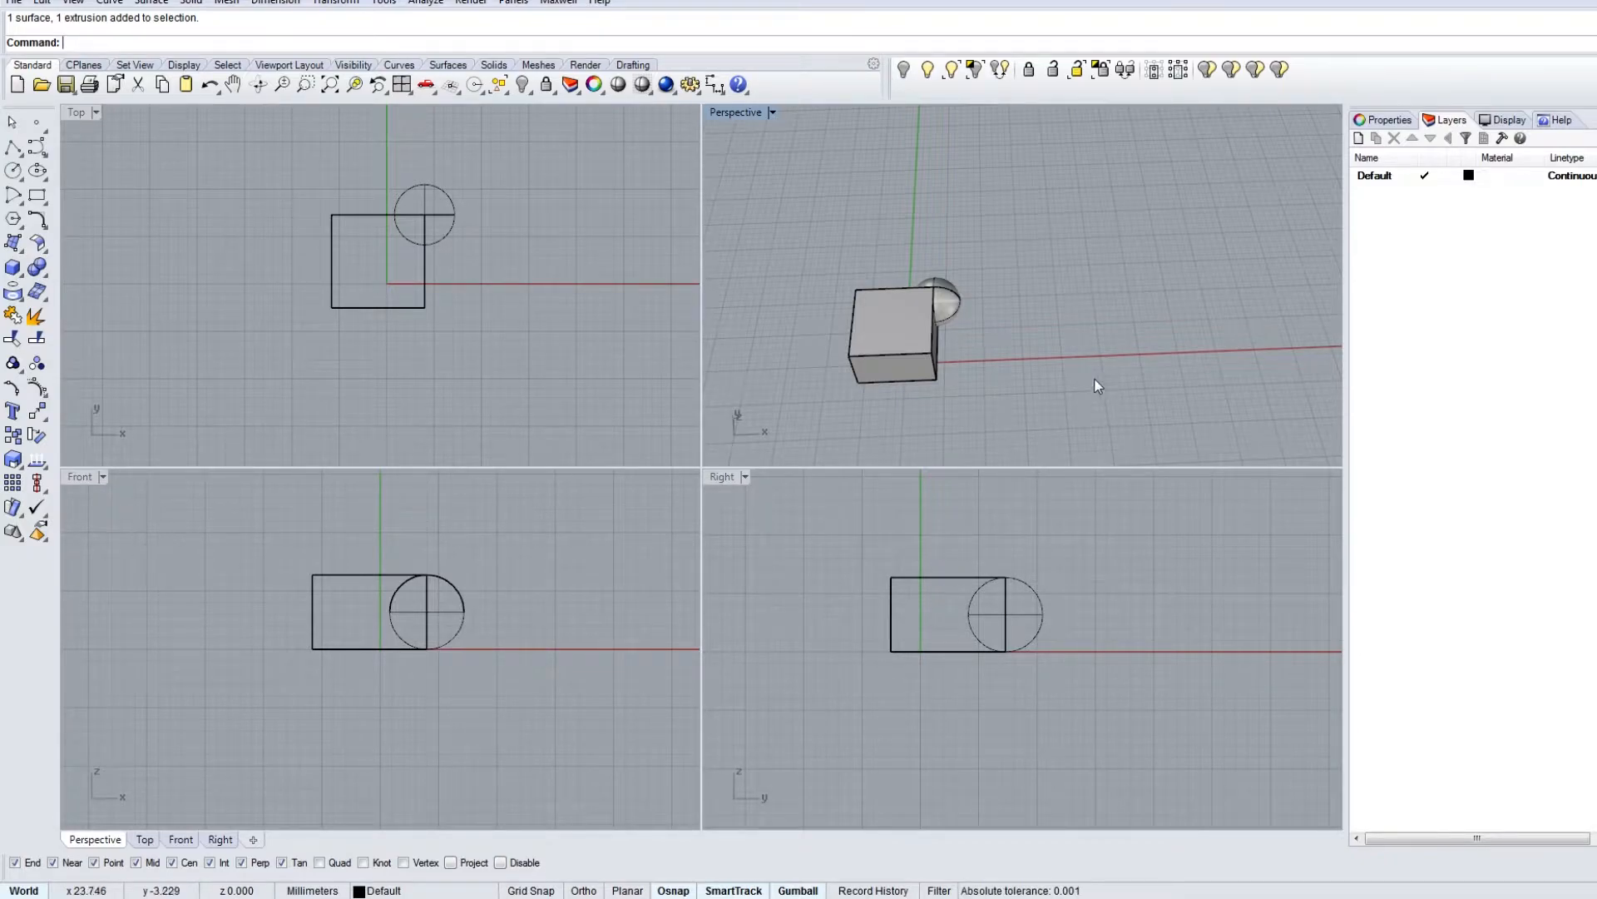
{"action": "right_click_drag", "start_coordinate": [929, 398], "coordinate": [1103, 296]}
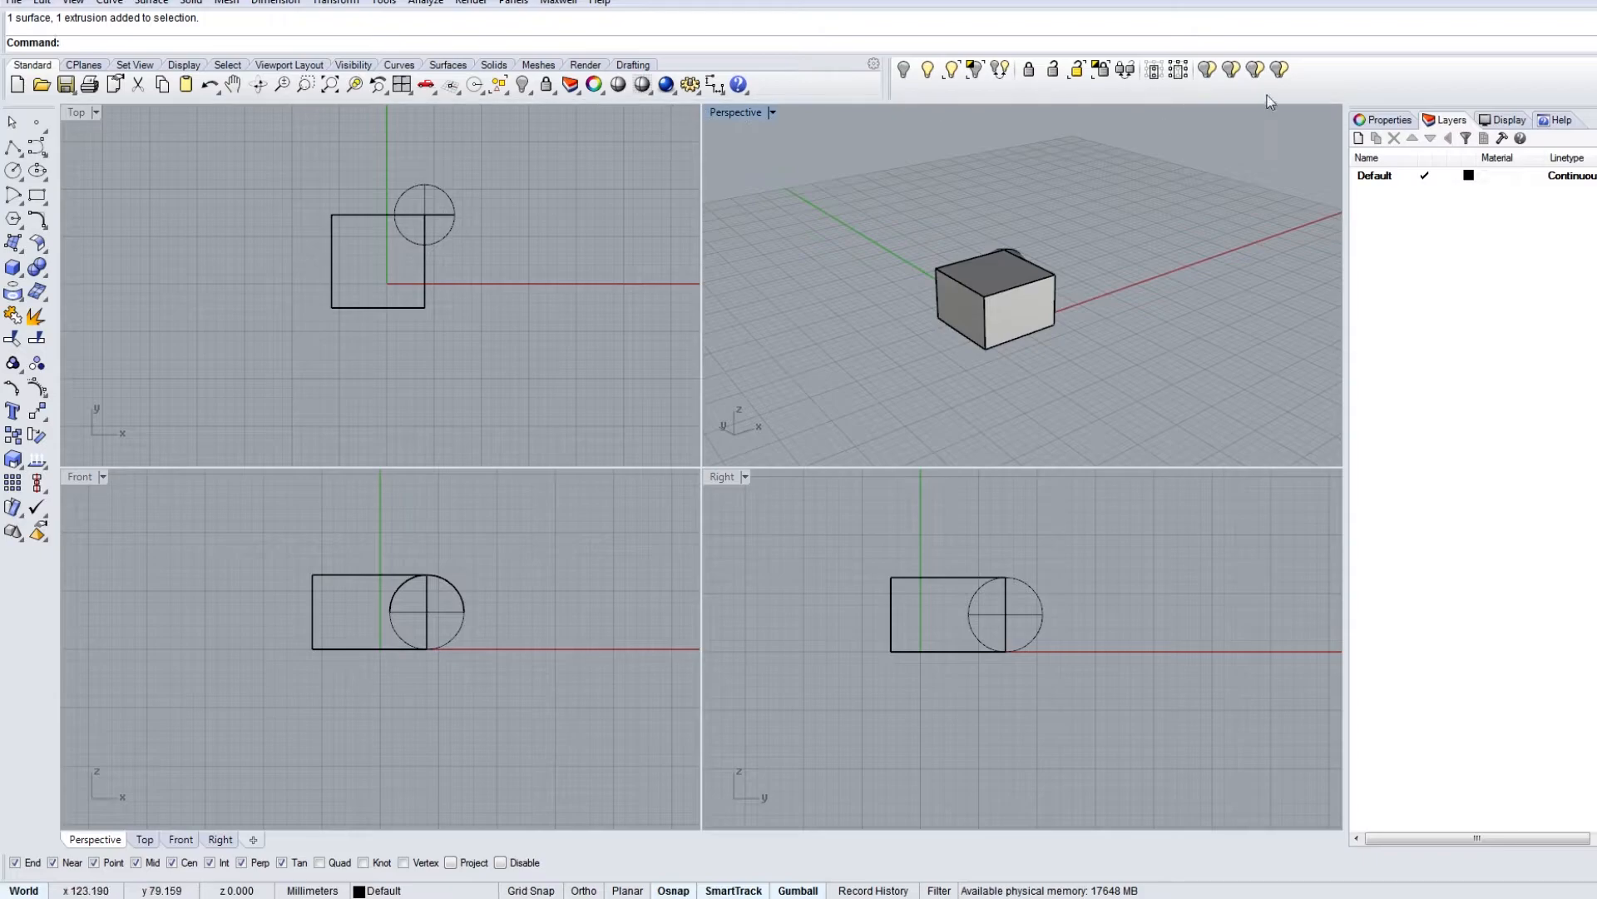
{"action": "right_click_drag", "start_coordinate": [1177, 204], "coordinate": [1081, 292]}
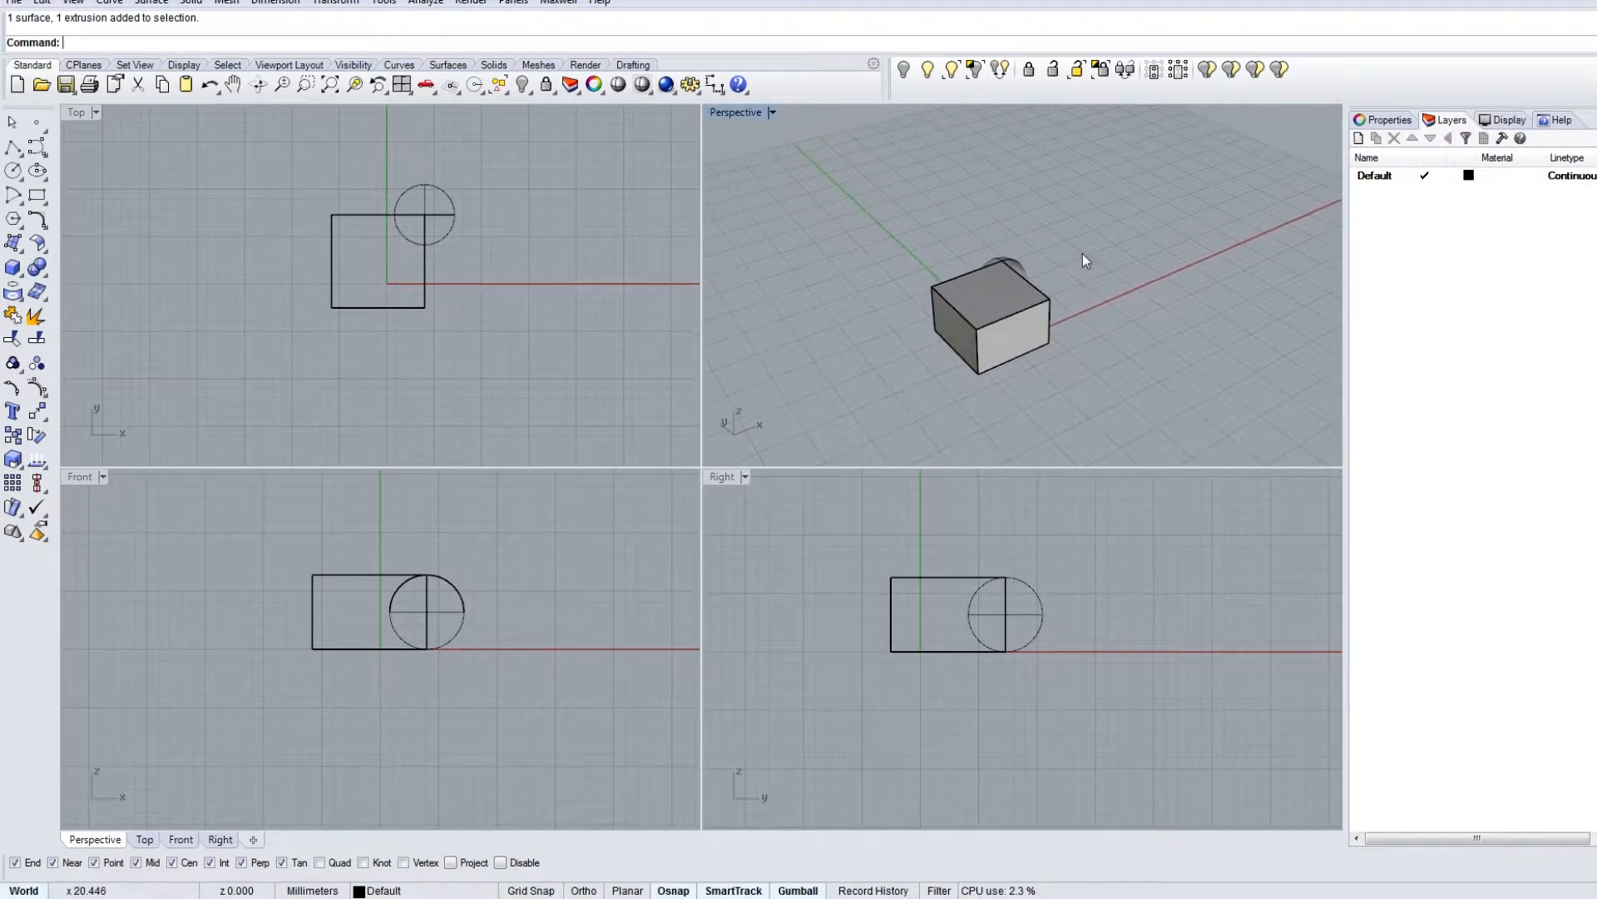
{"action": "left_click_drag", "start_coordinate": [720, 477], "coordinate": [1022, 238]}
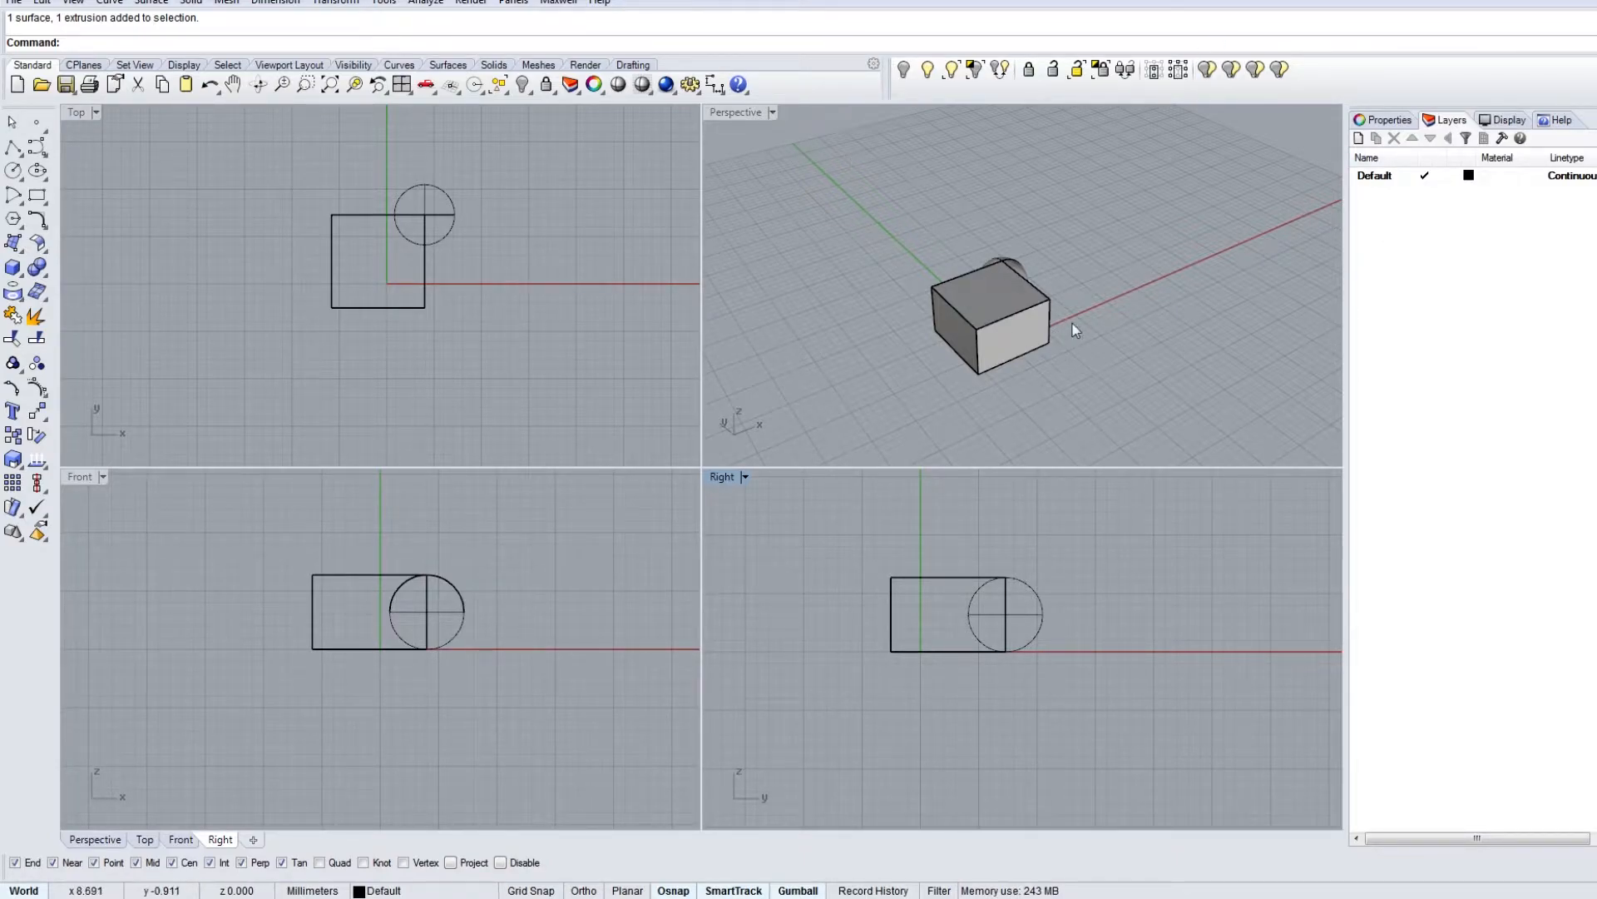
{"action": "right_click_drag", "start_coordinate": [1084, 296], "coordinate": [1034, 364]}
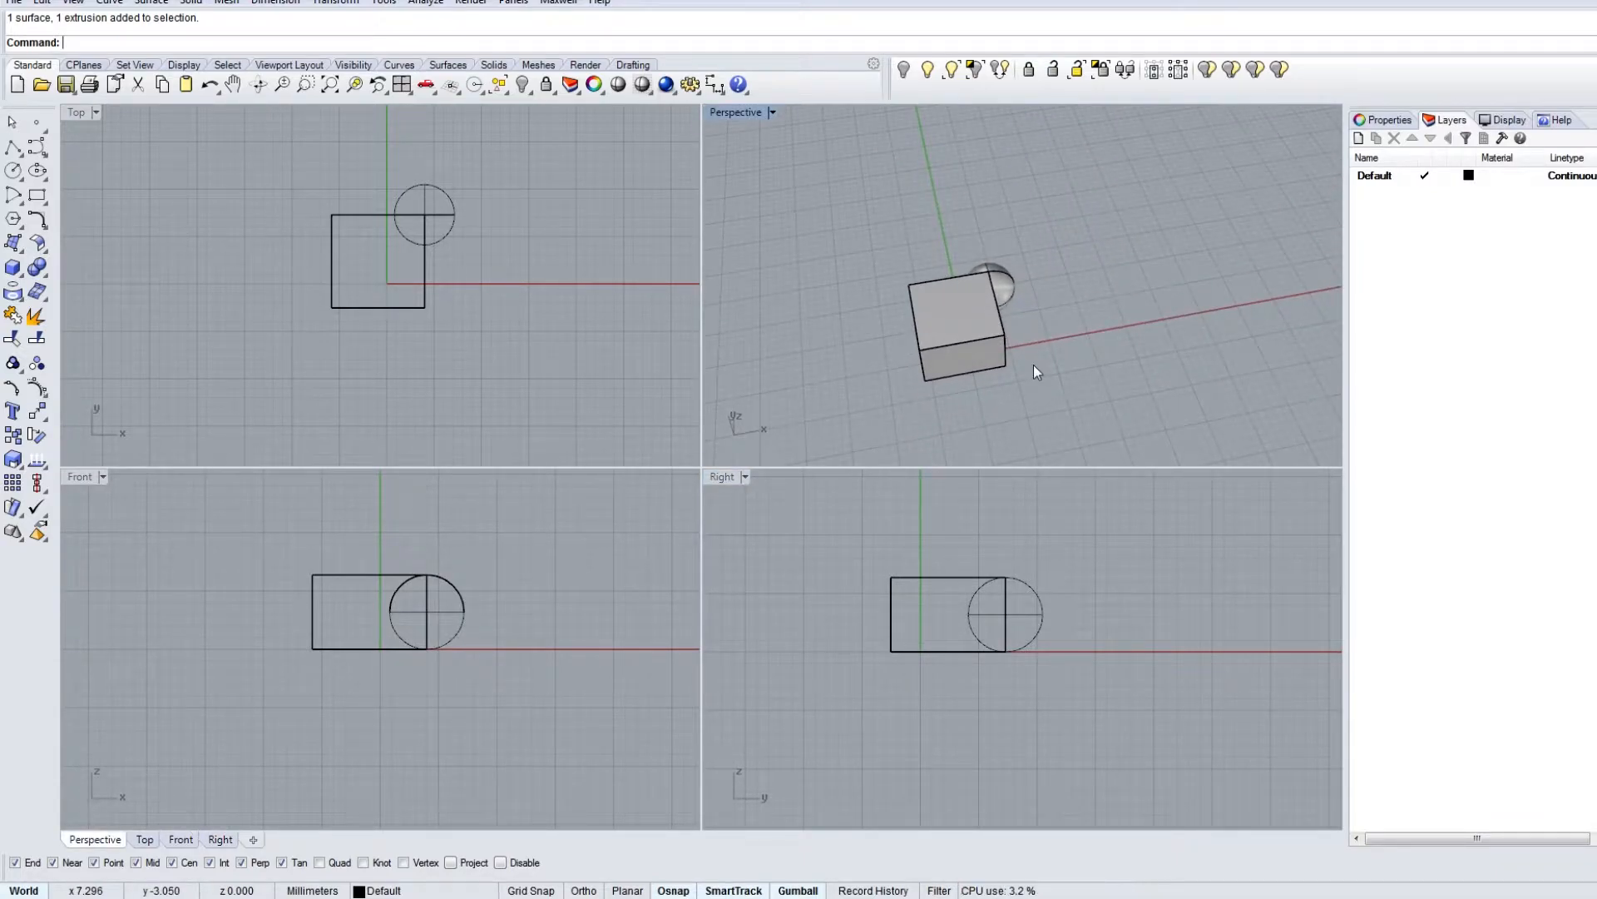
{"action": "right_click_drag", "start_coordinate": [1093, 293], "coordinate": [1043, 285]}
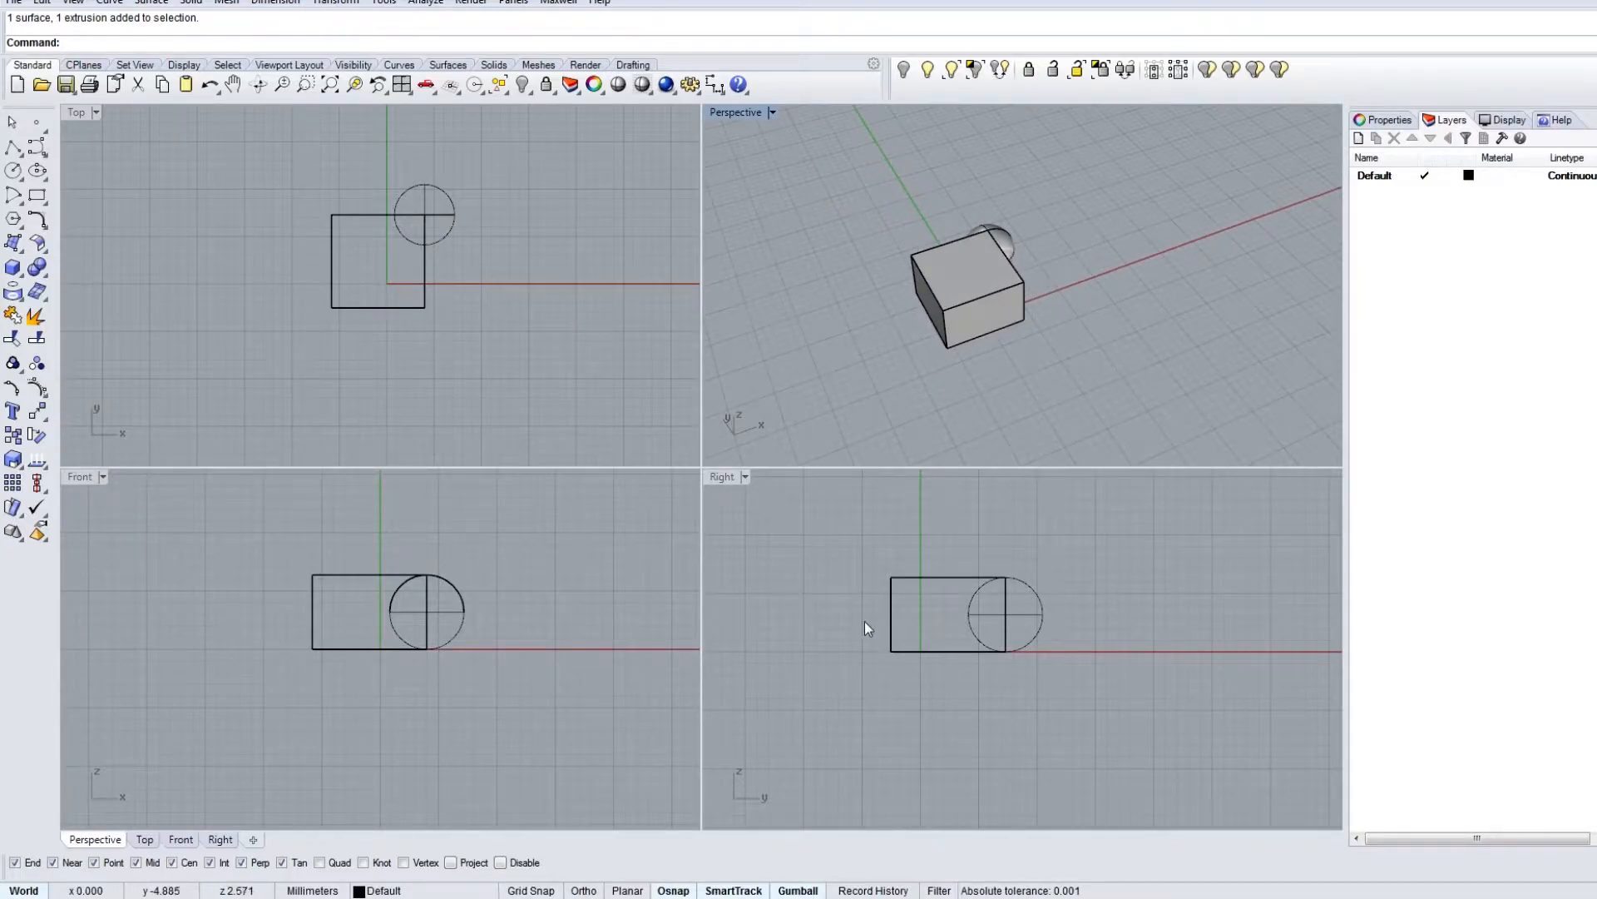
Step: Try changing the model units from millimeters to inches with the geometry scaled, and undo the change
{"action": "left_click", "coordinate": [323, 890]}
{"action": "left_click", "coordinate": [353, 867]}
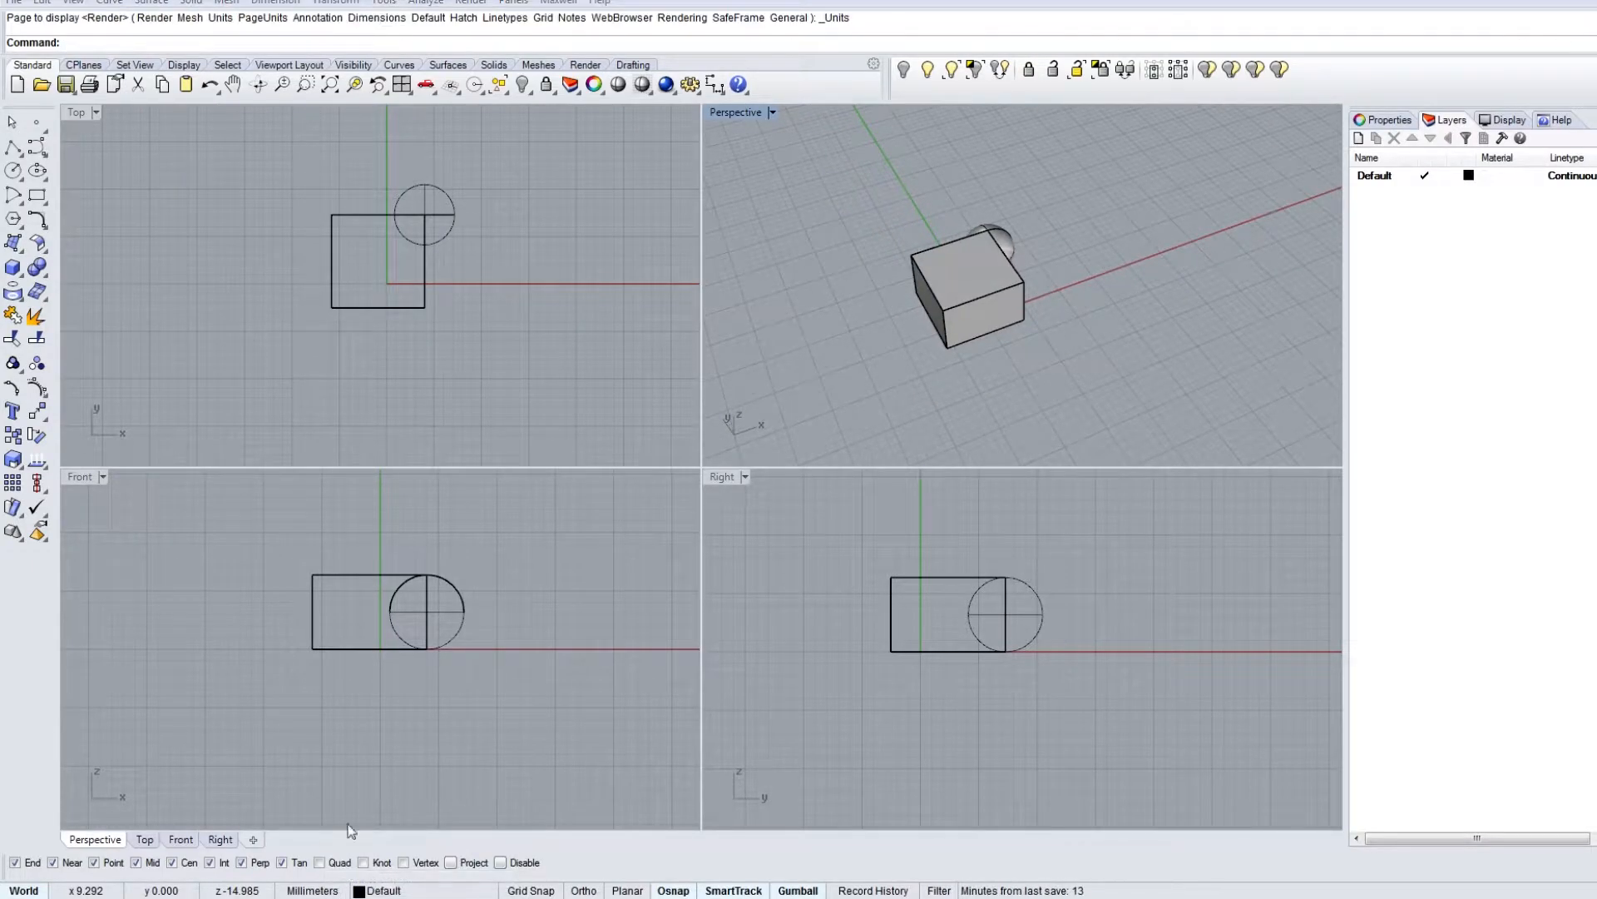
{"action": "left_click", "coordinate": [1398, 170]}
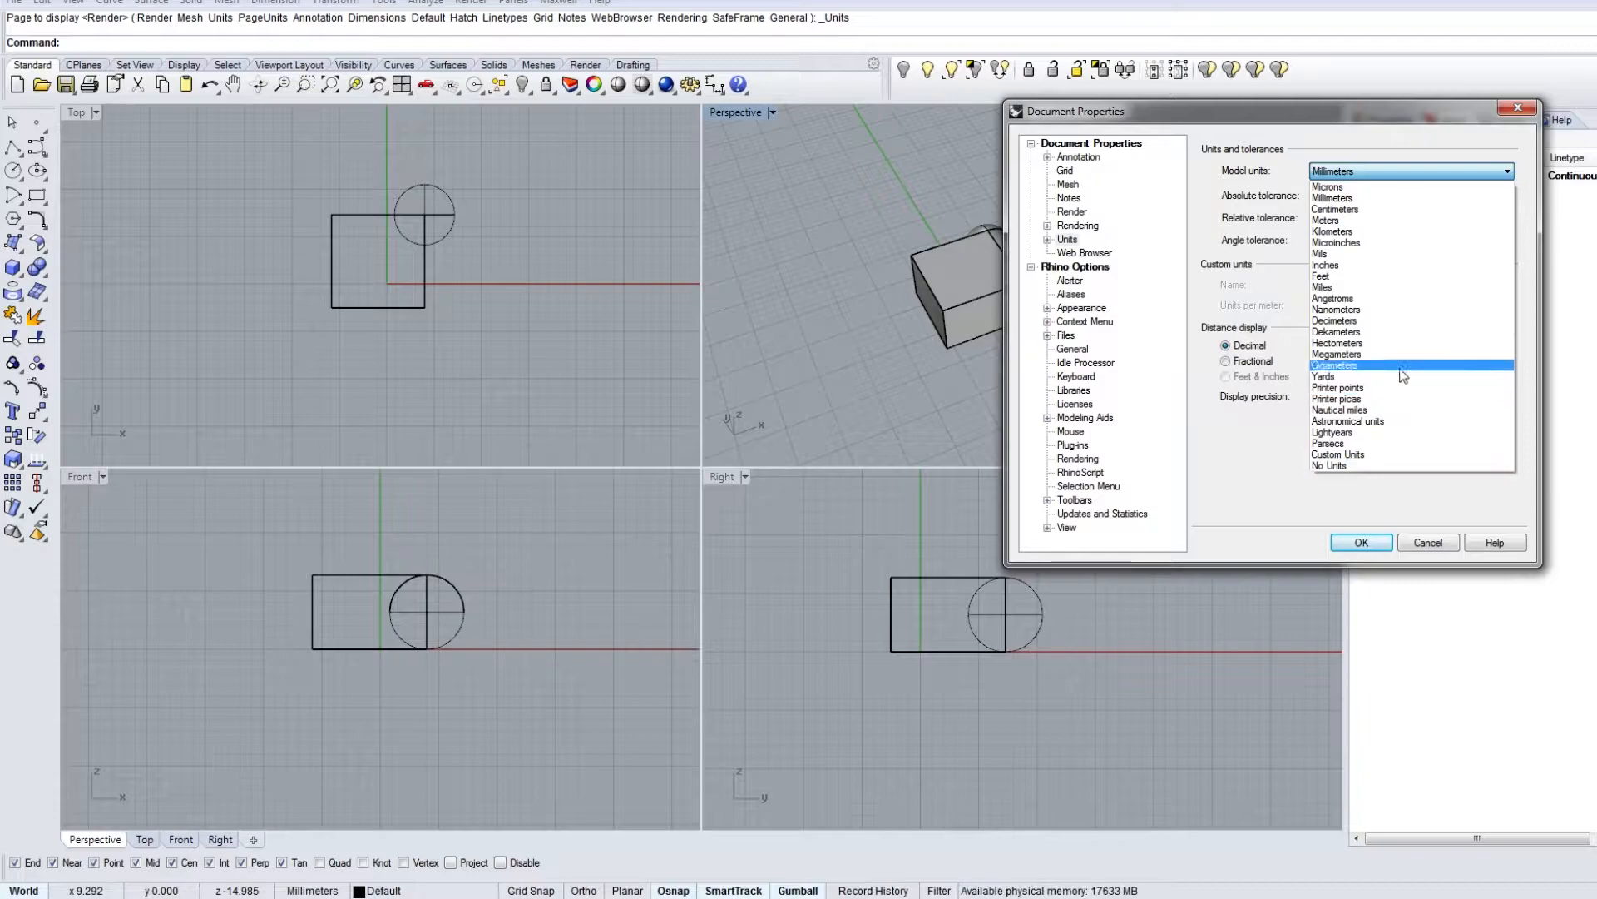
{"action": "left_click", "coordinate": [1385, 265]}
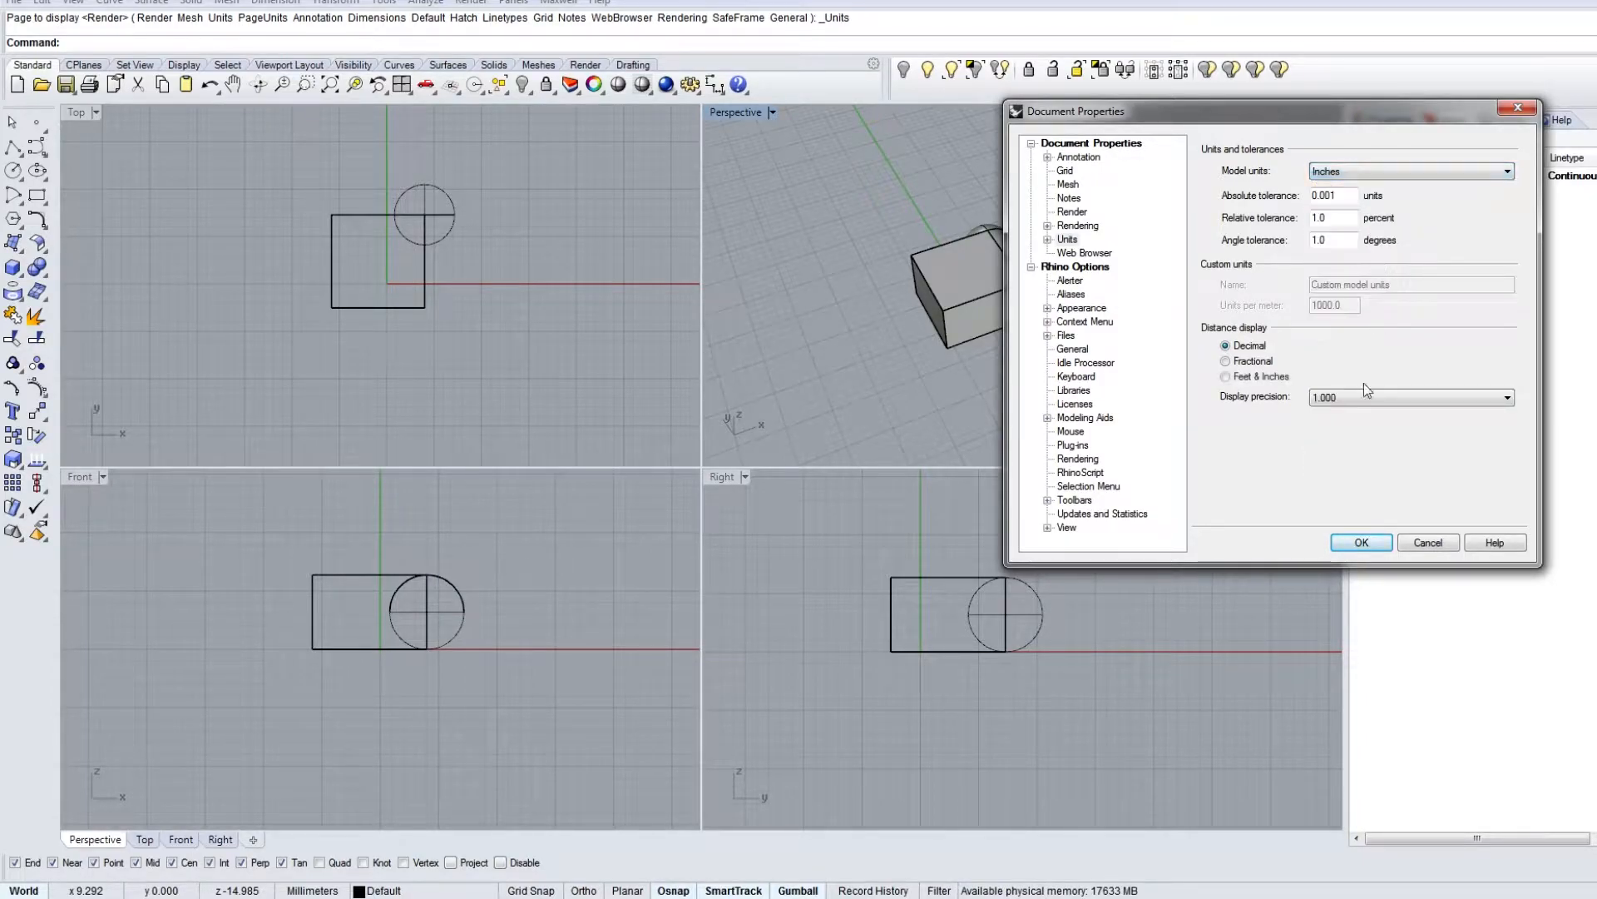
{"action": "left_click", "coordinate": [1368, 550]}
{"action": "left_click", "coordinate": [759, 486]}
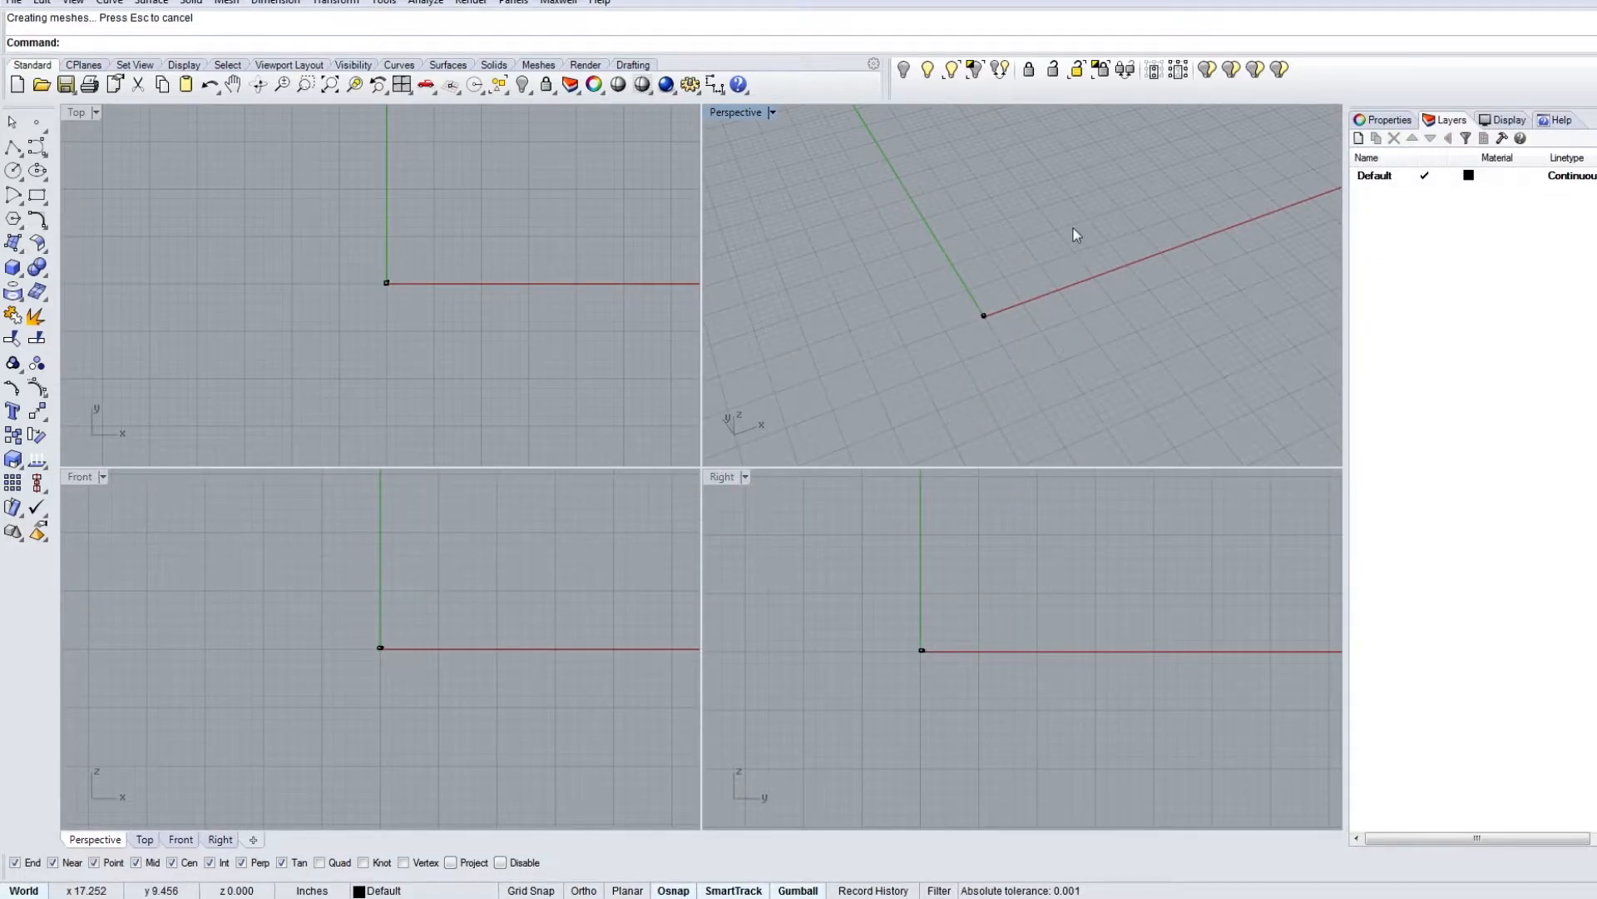
{"action": "key", "text": "ctrl+z"}
Step: Set the model units to inches without scaling the geometry
{"action": "left_click", "coordinate": [327, 891]}
{"action": "left_click", "coordinate": [375, 877]}
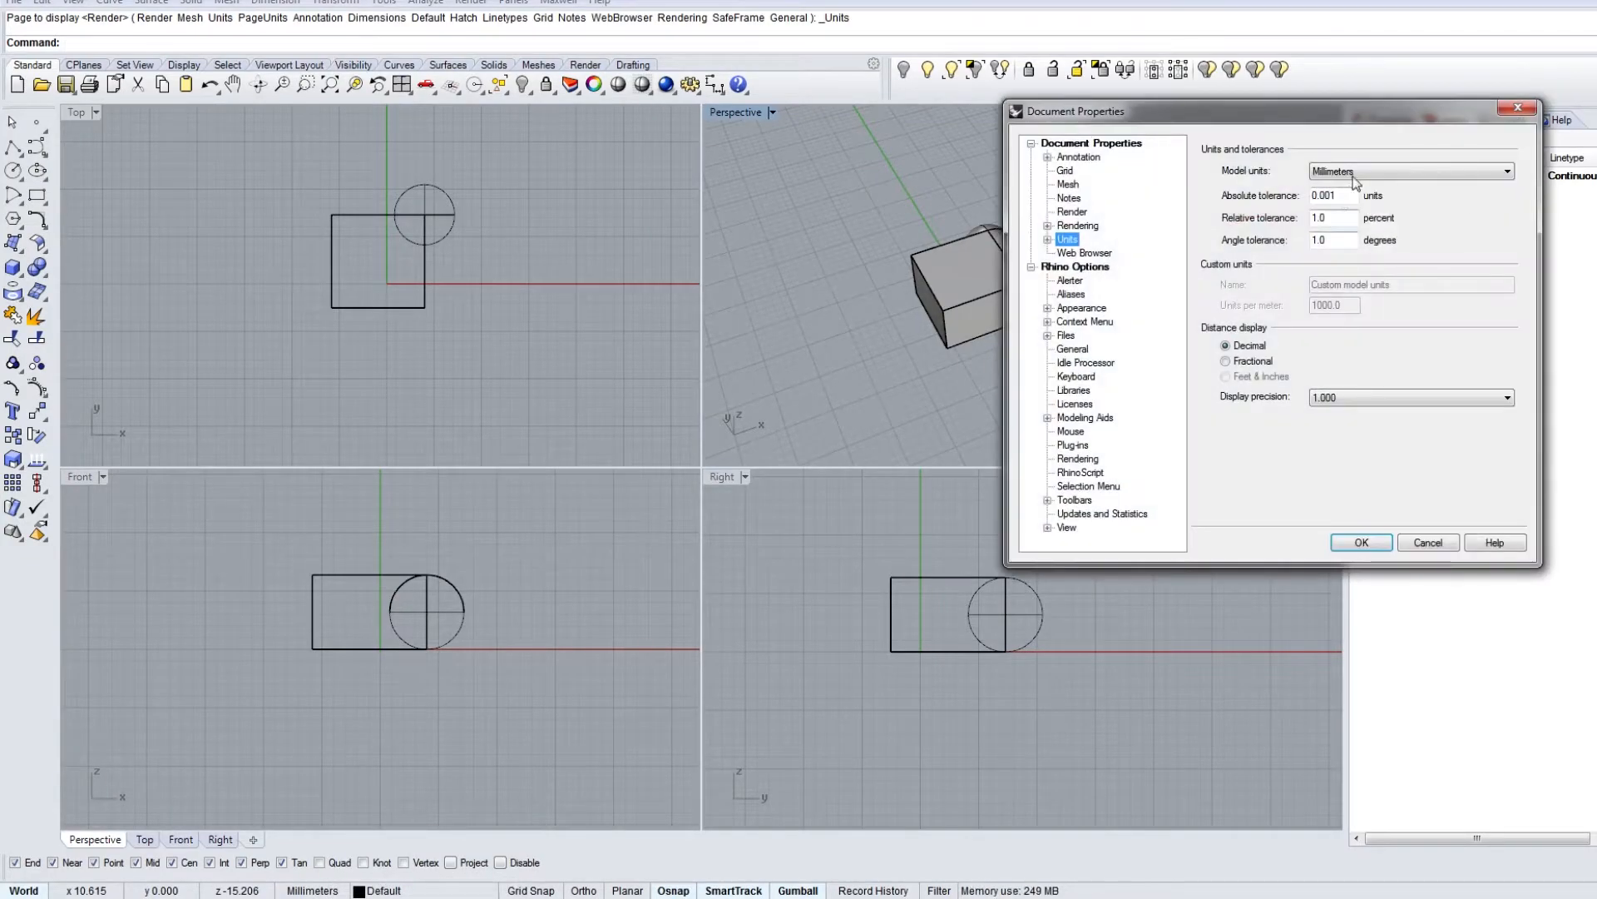
{"action": "left_click", "coordinate": [1352, 172]}
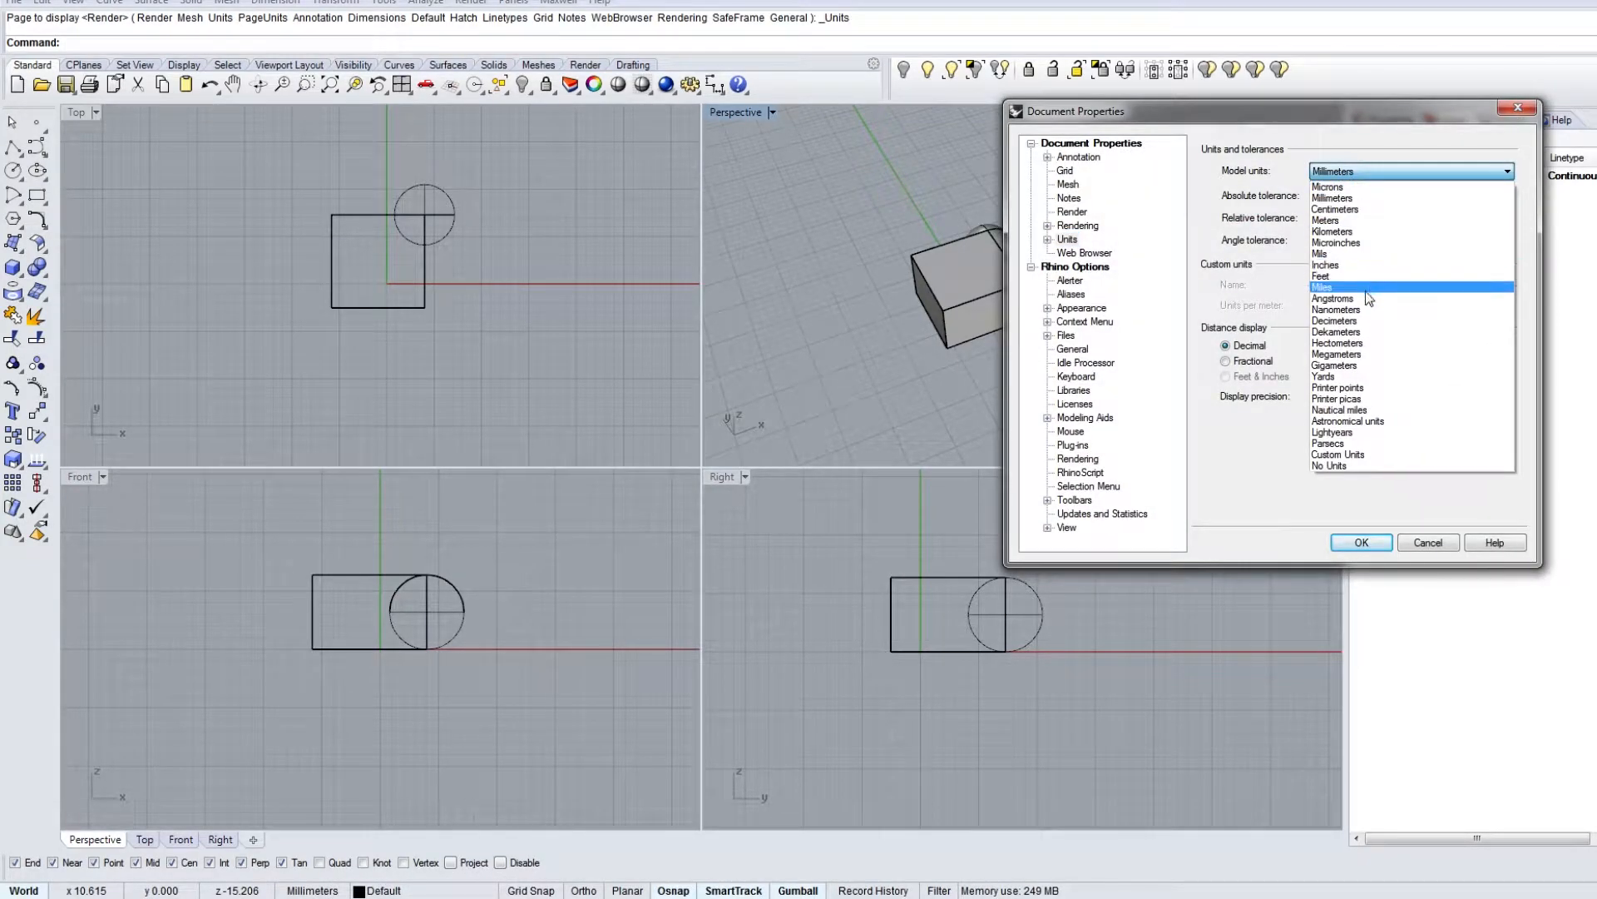
{"action": "left_click", "coordinate": [1328, 265]}
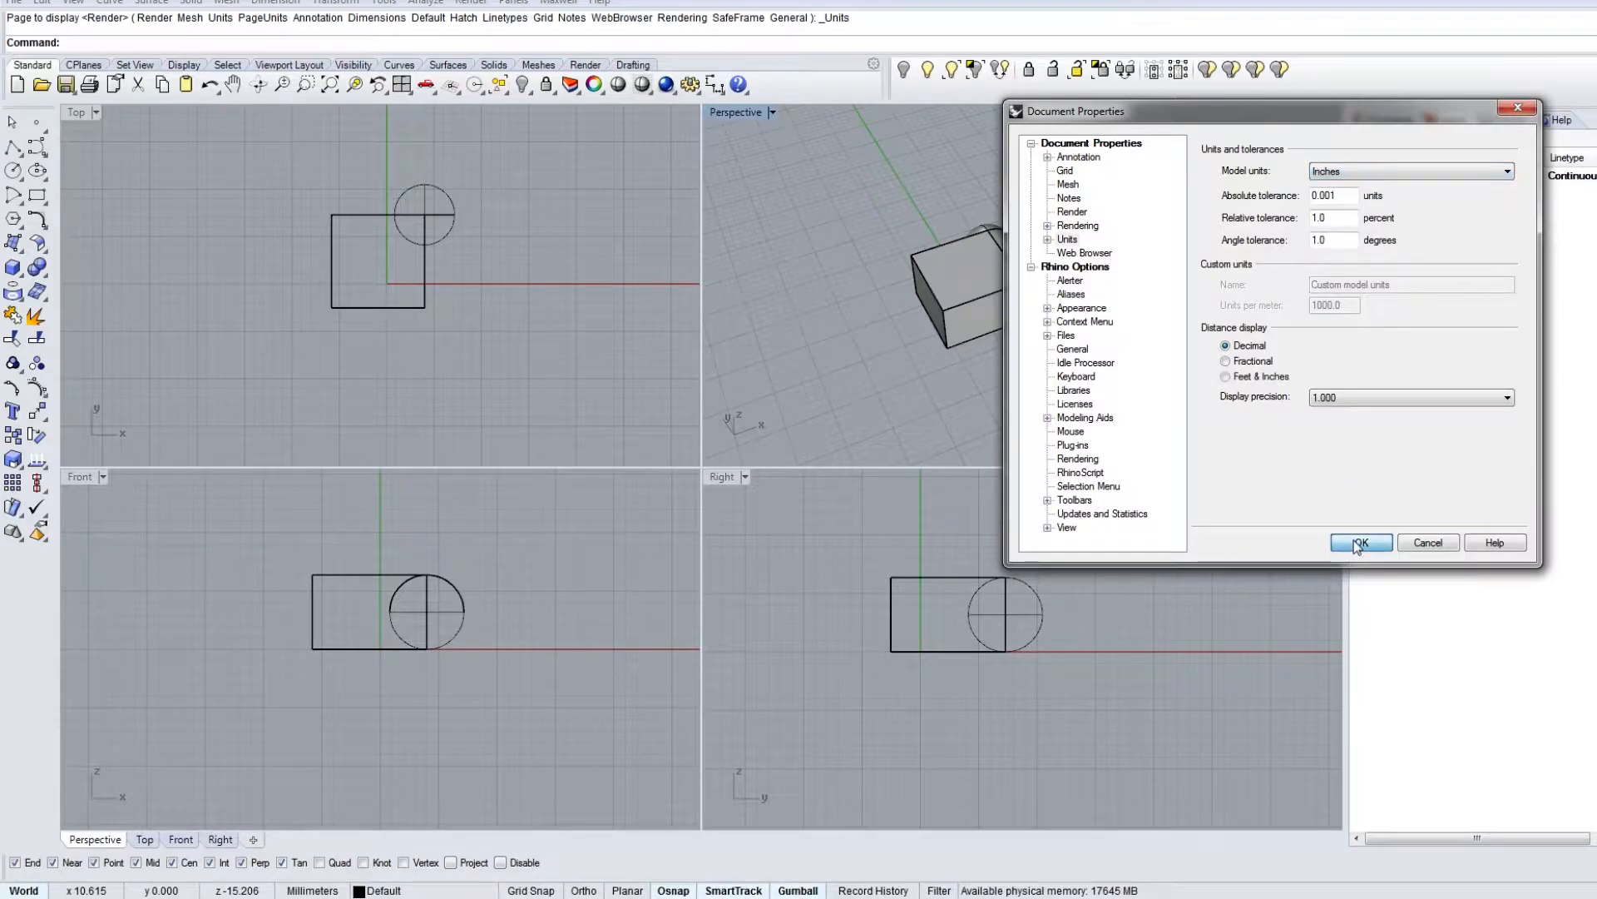
{"action": "left_click", "coordinate": [1359, 543]}
Step: Select the box and sphere together, clear the selection, and inspect them around the Perspective viewport
{"action": "right_click_drag", "start_coordinate": [1098, 381], "coordinate": [1105, 193]}
{"action": "left_click_drag", "start_coordinate": [1105, 193], "coordinate": [747, 421]}
{"action": "right_click_drag", "start_coordinate": [981, 332], "coordinate": [1194, 350]}
{"action": "key", "text": "Escape"}
{"action": "scroll", "coordinate": [1119, 299], "scroll_direction": "up", "scroll_amount": 5}
{"action": "scroll", "coordinate": [1086, 316], "scroll_direction": "down", "scroll_amount": 4}
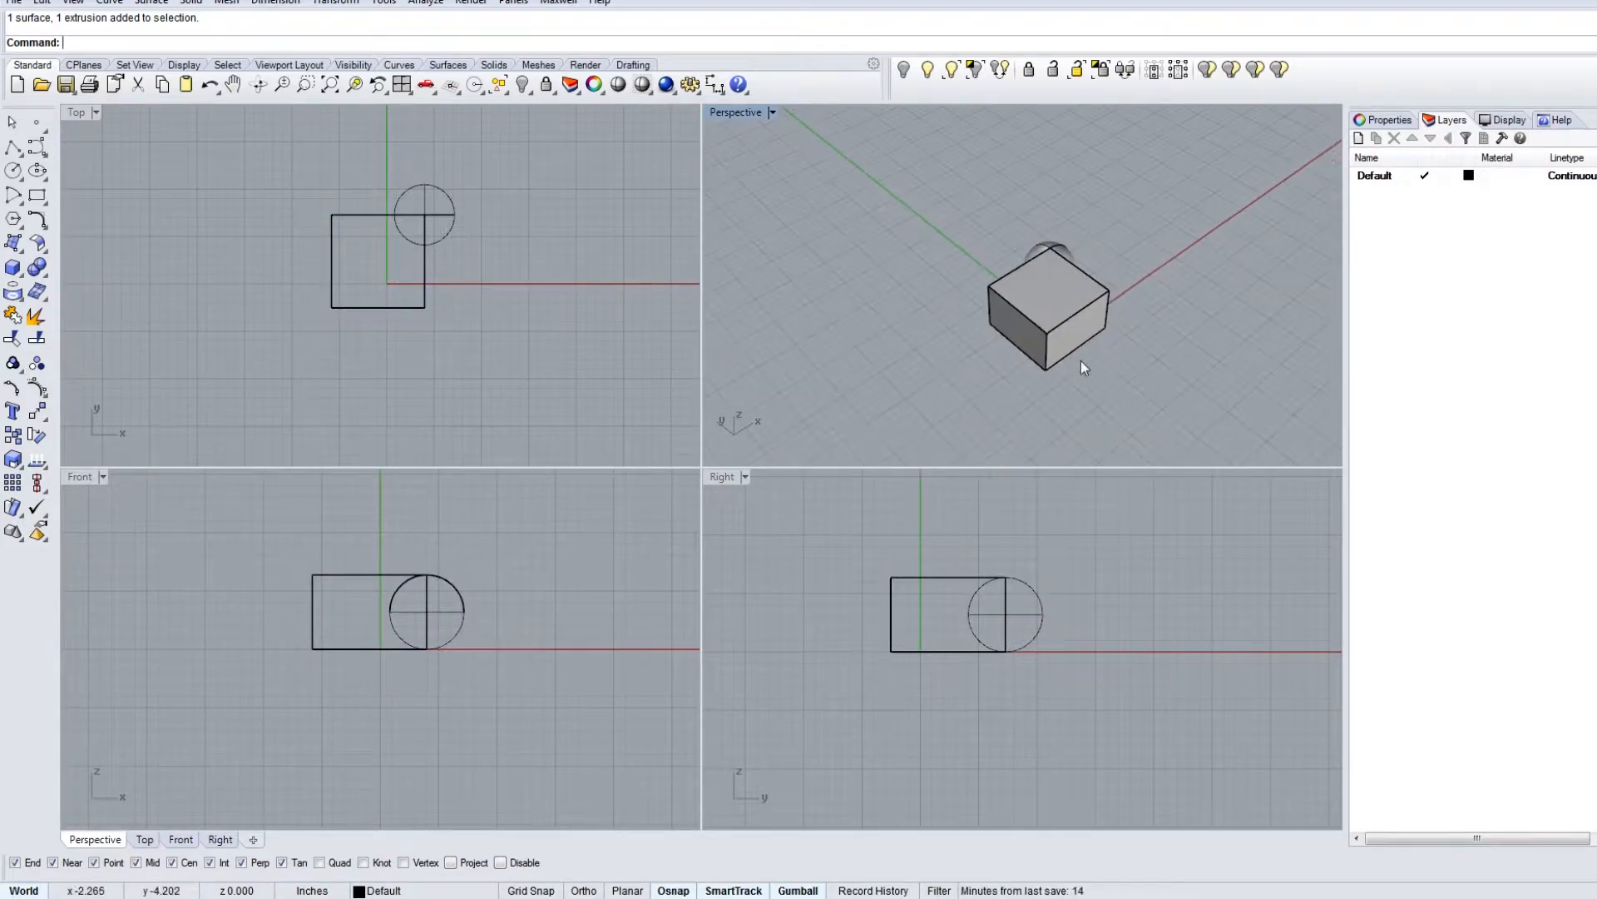
{"action": "right_click_drag", "start_coordinate": [1031, 411], "coordinate": [895, 411]}
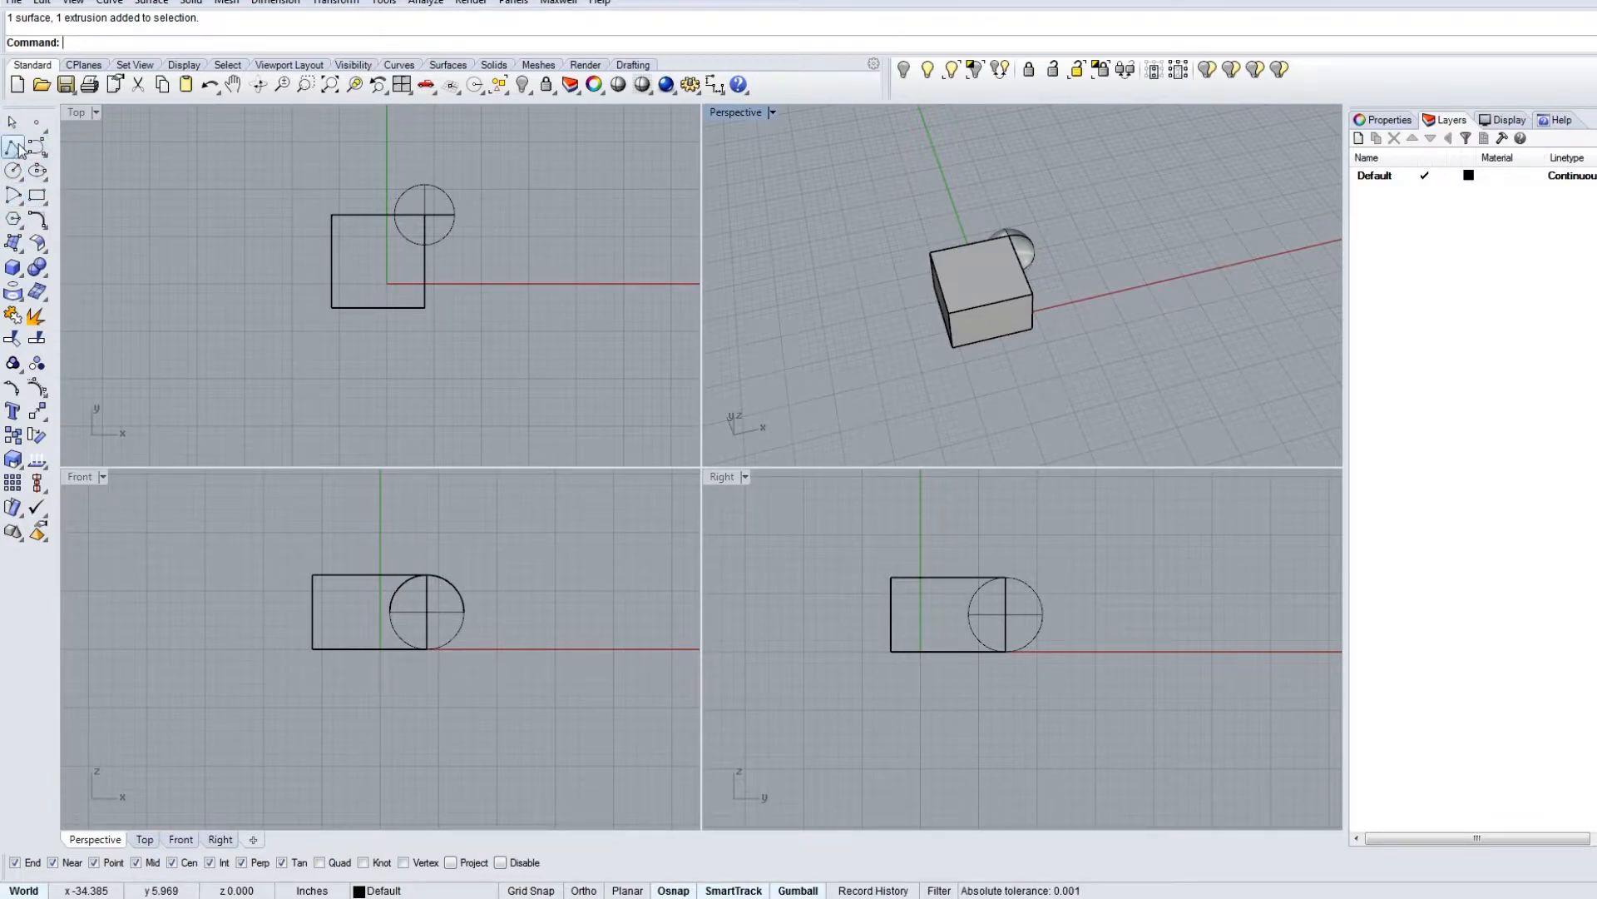
{"action": "right_click_drag", "start_coordinate": [930, 319], "coordinate": [1021, 321]}
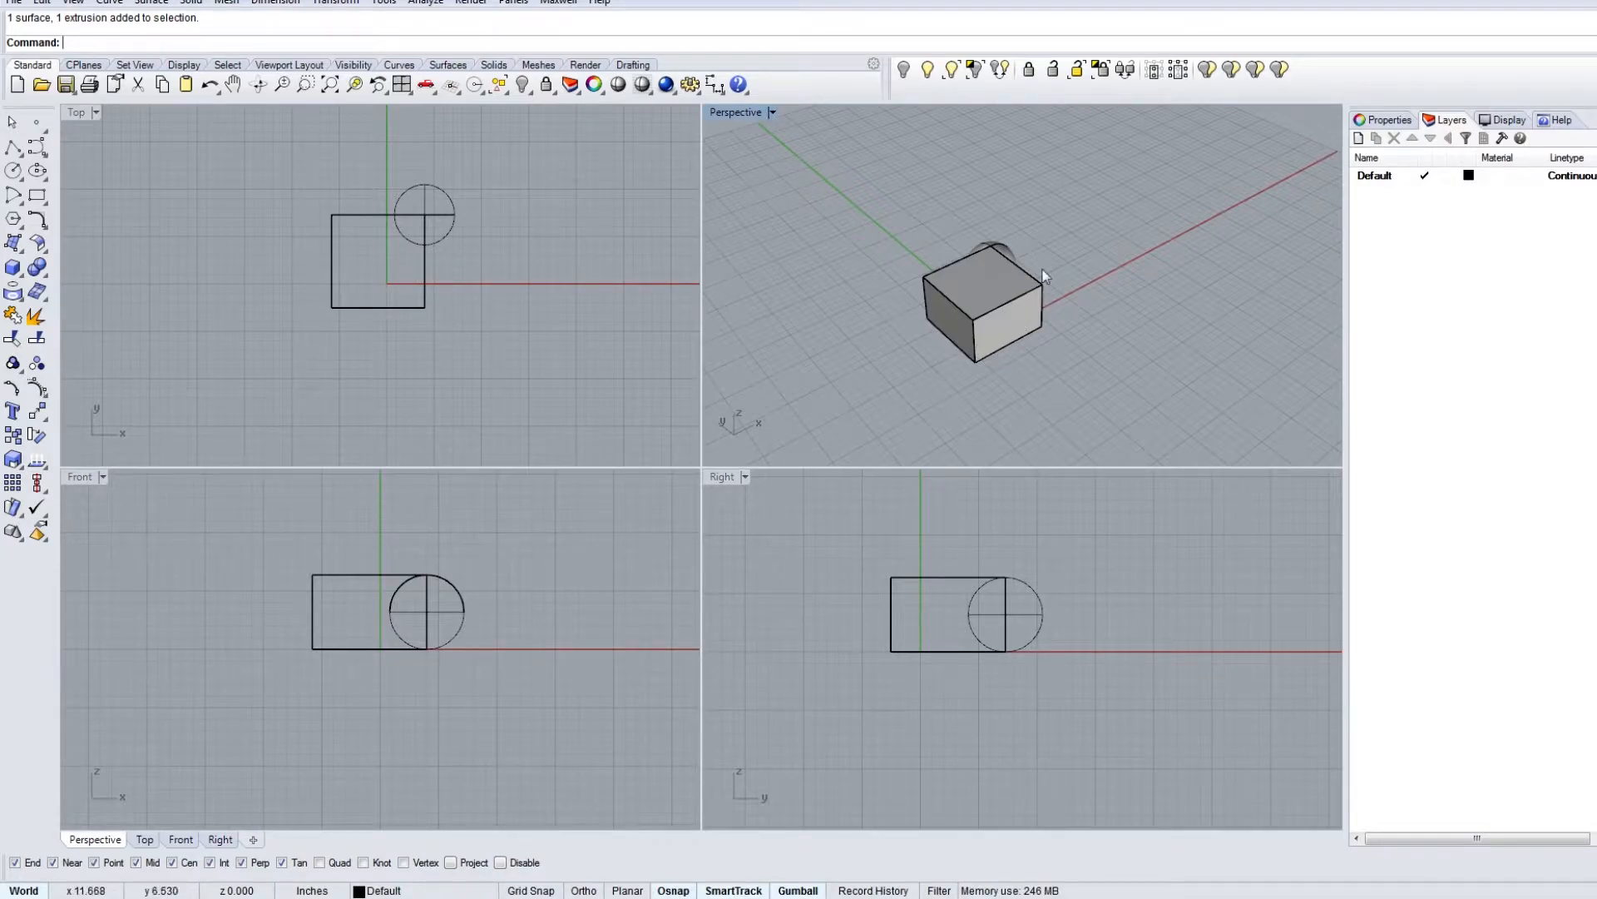
{"action": "right_click_drag", "start_coordinate": [1047, 205], "coordinate": [950, 218]}
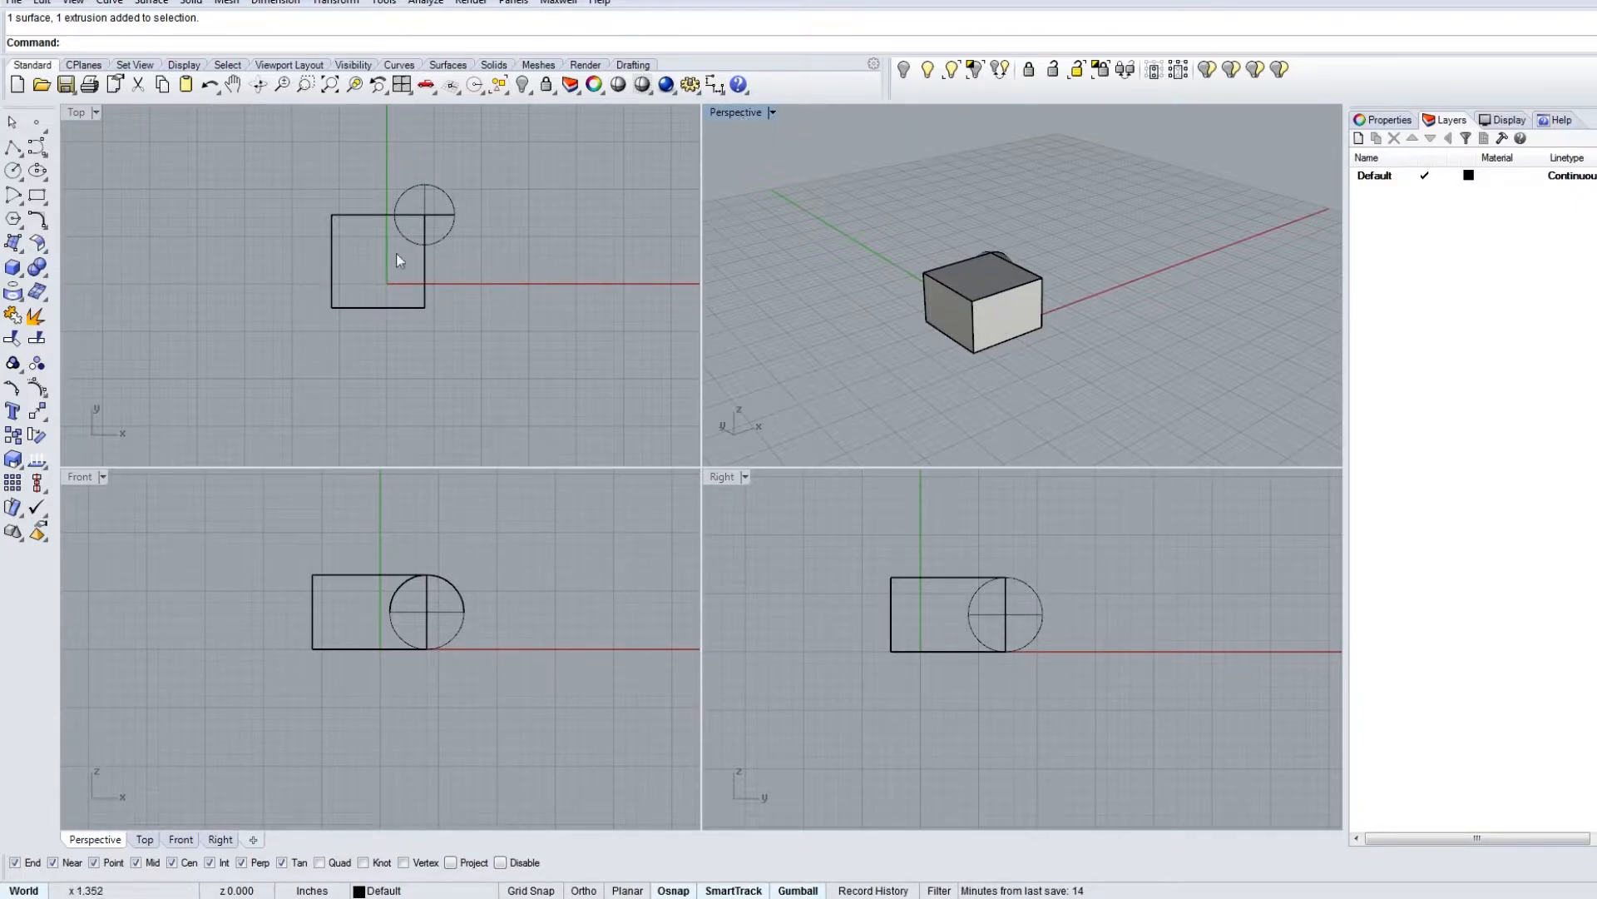
Step: Switch the Perspective viewport to Wireframe display and back to Shaded
{"action": "left_click", "coordinate": [722, 112]}
{"action": "left_click", "coordinate": [749, 157]}
{"action": "right_click_drag", "start_coordinate": [1076, 342], "coordinate": [1031, 374]}
{"action": "left_click", "coordinate": [735, 114]}
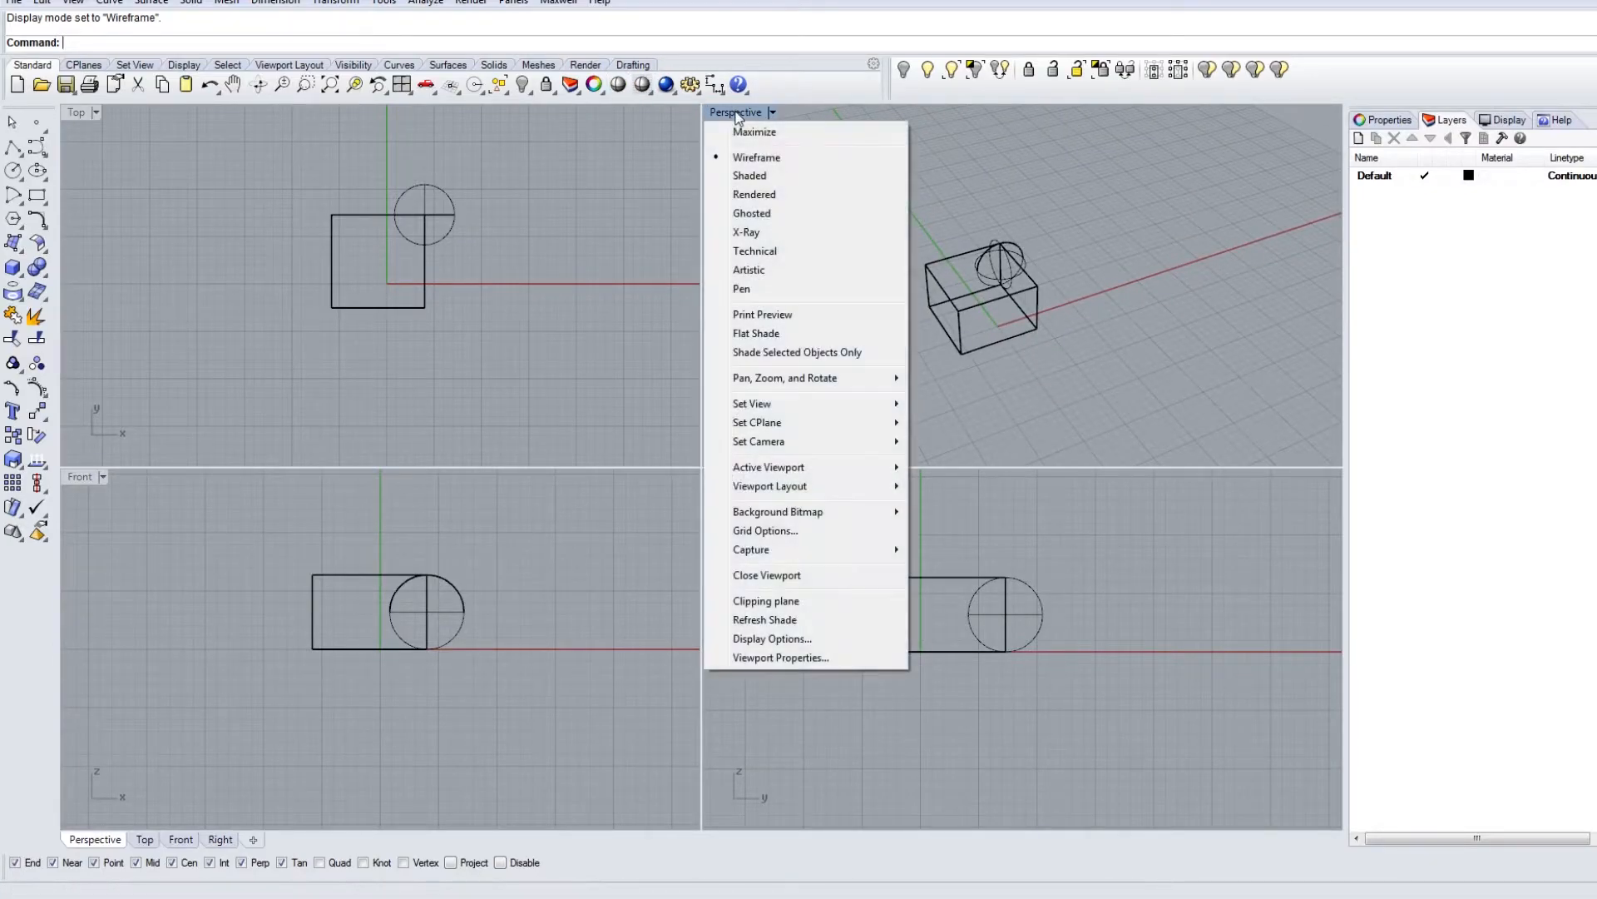
{"action": "left_click", "coordinate": [767, 178]}
Step: Examine the shaded box and sphere in the Perspective viewport from above, from the front and at low angles
{"action": "mouse_move", "coordinate": [1070, 413]}
{"action": "right_mouse_down"}
{"action": "mouse_move", "coordinate": [937, 344]}
{"action": "mouse_move", "coordinate": [949, 324]}
{"action": "mouse_move", "coordinate": [1066, 381]}
{"action": "mouse_move", "coordinate": [1055, 421]}
{"action": "right_mouse_up"}
{"action": "scroll", "coordinate": [935, 238], "scroll_direction": "up", "scroll_amount": 5}
{"action": "scroll", "coordinate": [1090, 279], "scroll_direction": "down", "scroll_amount": 4}
{"action": "scroll", "coordinate": [1090, 281], "scroll_direction": "down", "scroll_amount": 3}
{"action": "right_click_drag", "start_coordinate": [1030, 237], "coordinate": [998, 327]}
{"action": "right_click_drag", "start_coordinate": [1130, 317], "coordinate": [1040, 326], "text": "shift"}
{"action": "scroll", "coordinate": [971, 371], "scroll_direction": "up", "scroll_amount": 5}
{"action": "right_click", "coordinate": [971, 371]}
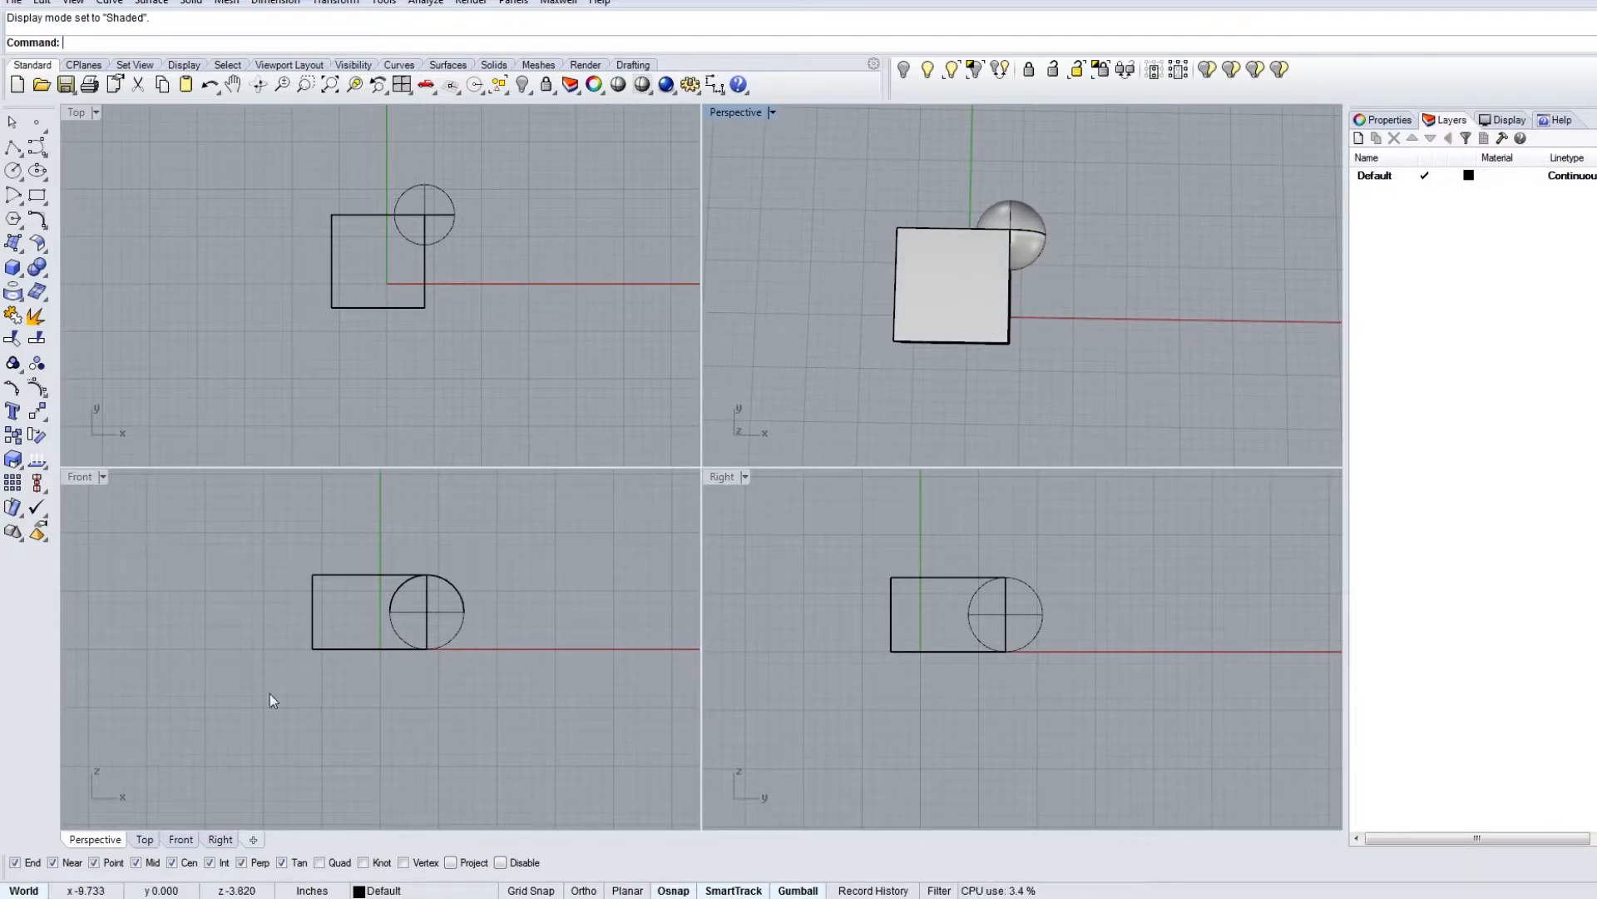
{"action": "right_click_drag", "start_coordinate": [744, 385], "coordinate": [870, 323]}
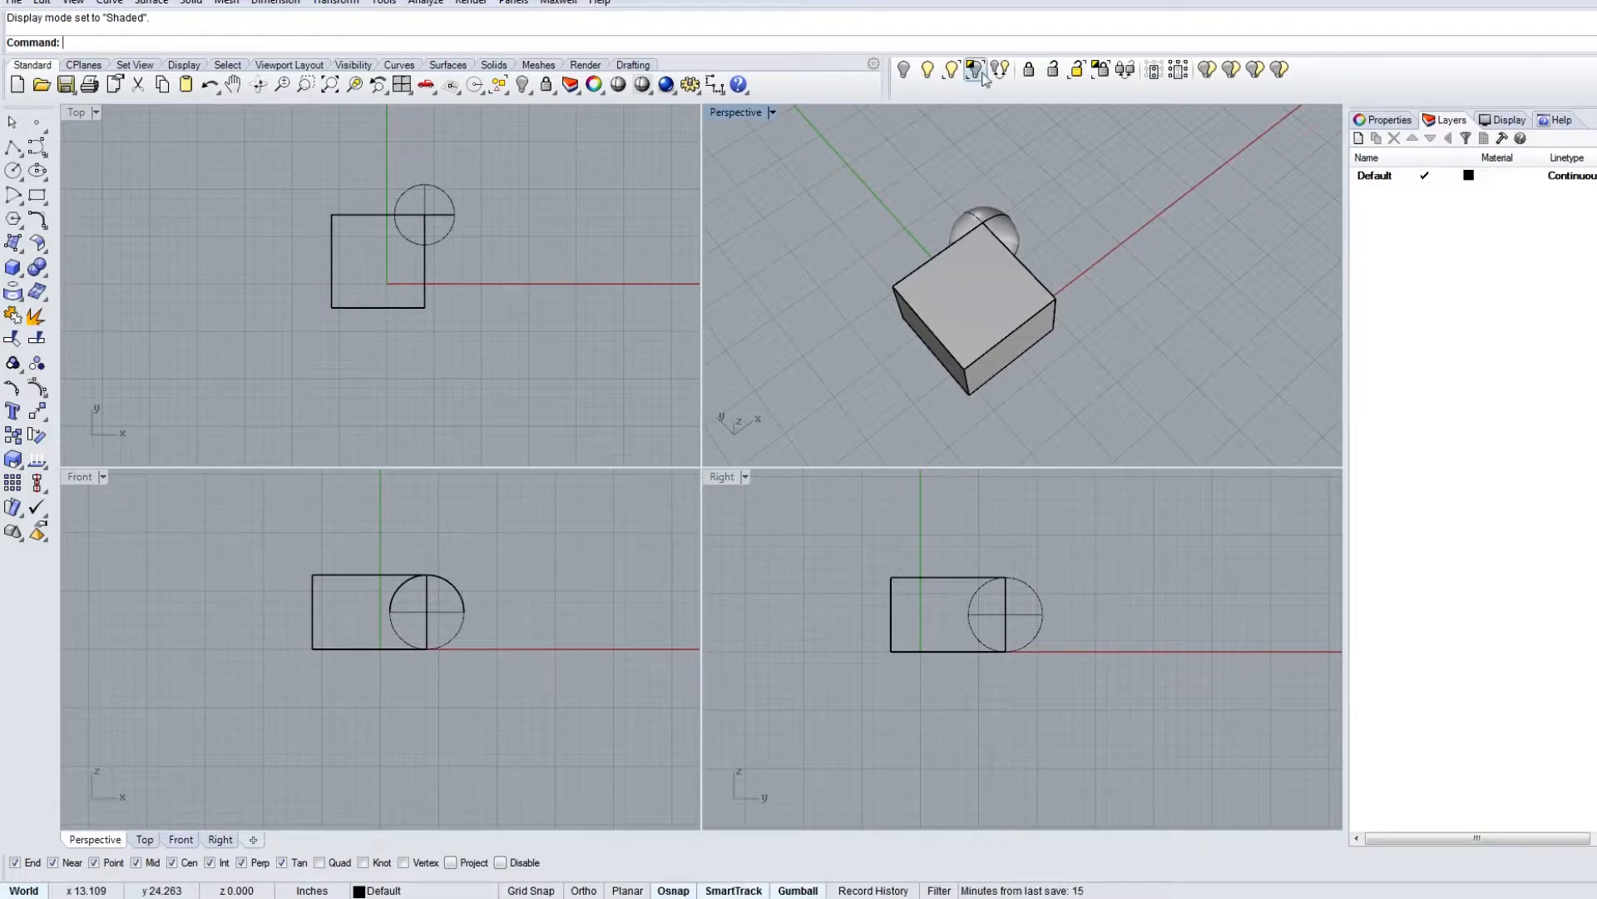
{"action": "right_click_drag", "start_coordinate": [985, 423], "coordinate": [991, 372]}
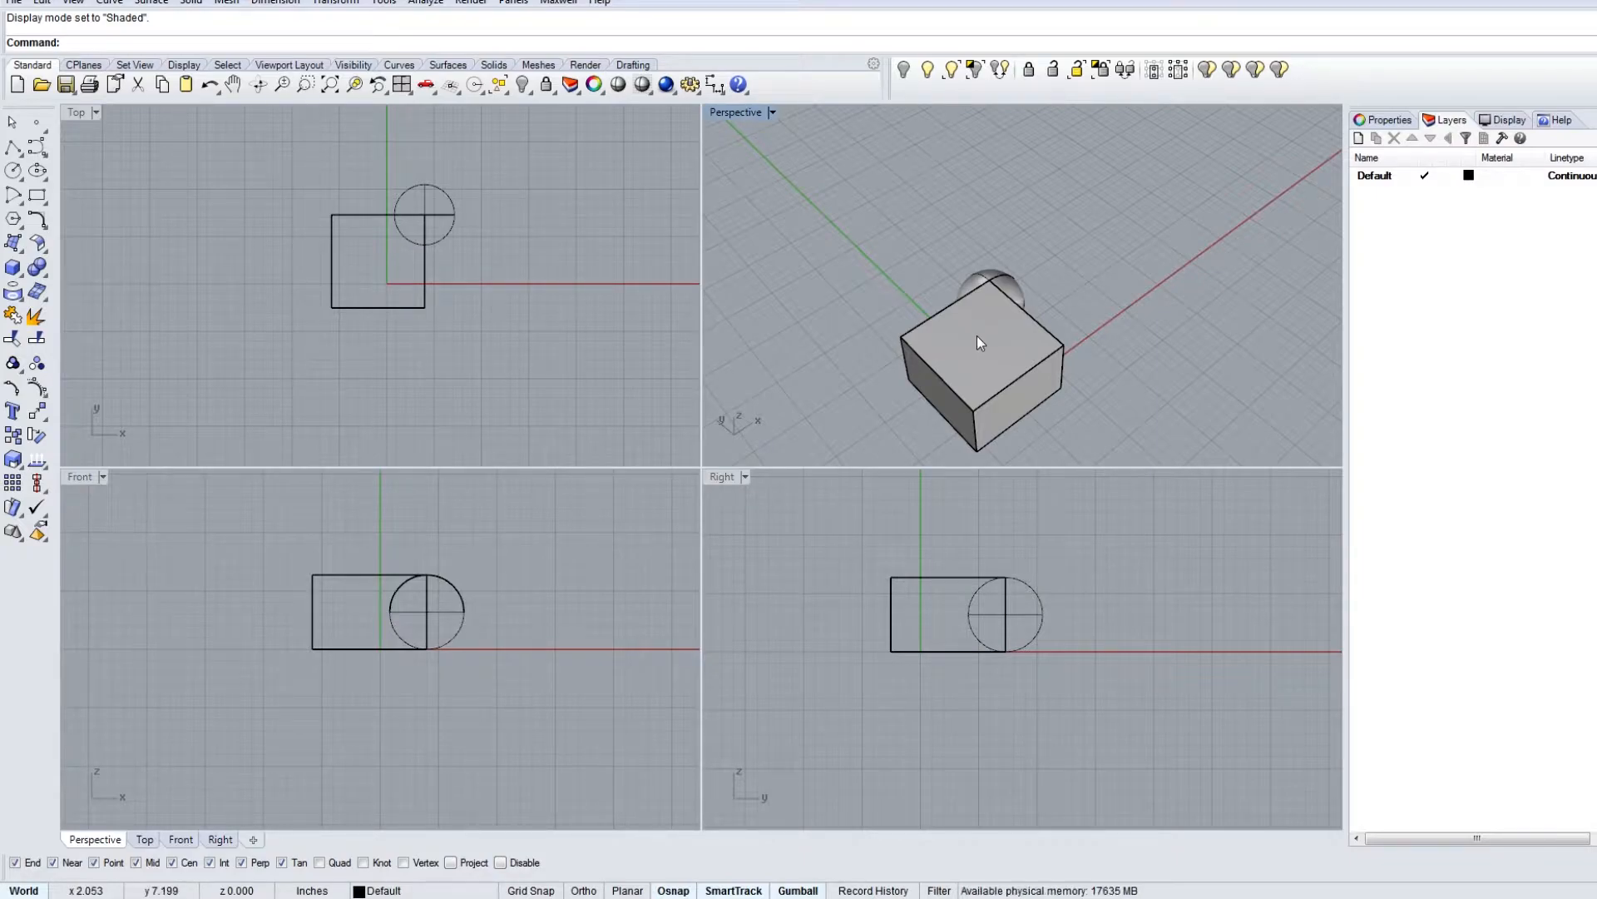
{"action": "mouse_move", "coordinate": [1027, 337]}
{"action": "right_mouse_down"}
{"action": "mouse_move", "coordinate": [1051, 383]}
{"action": "mouse_move", "coordinate": [987, 416]}
{"action": "mouse_move", "coordinate": [1010, 420]}
{"action": "mouse_move", "coordinate": [1016, 366]}
{"action": "right_mouse_up"}
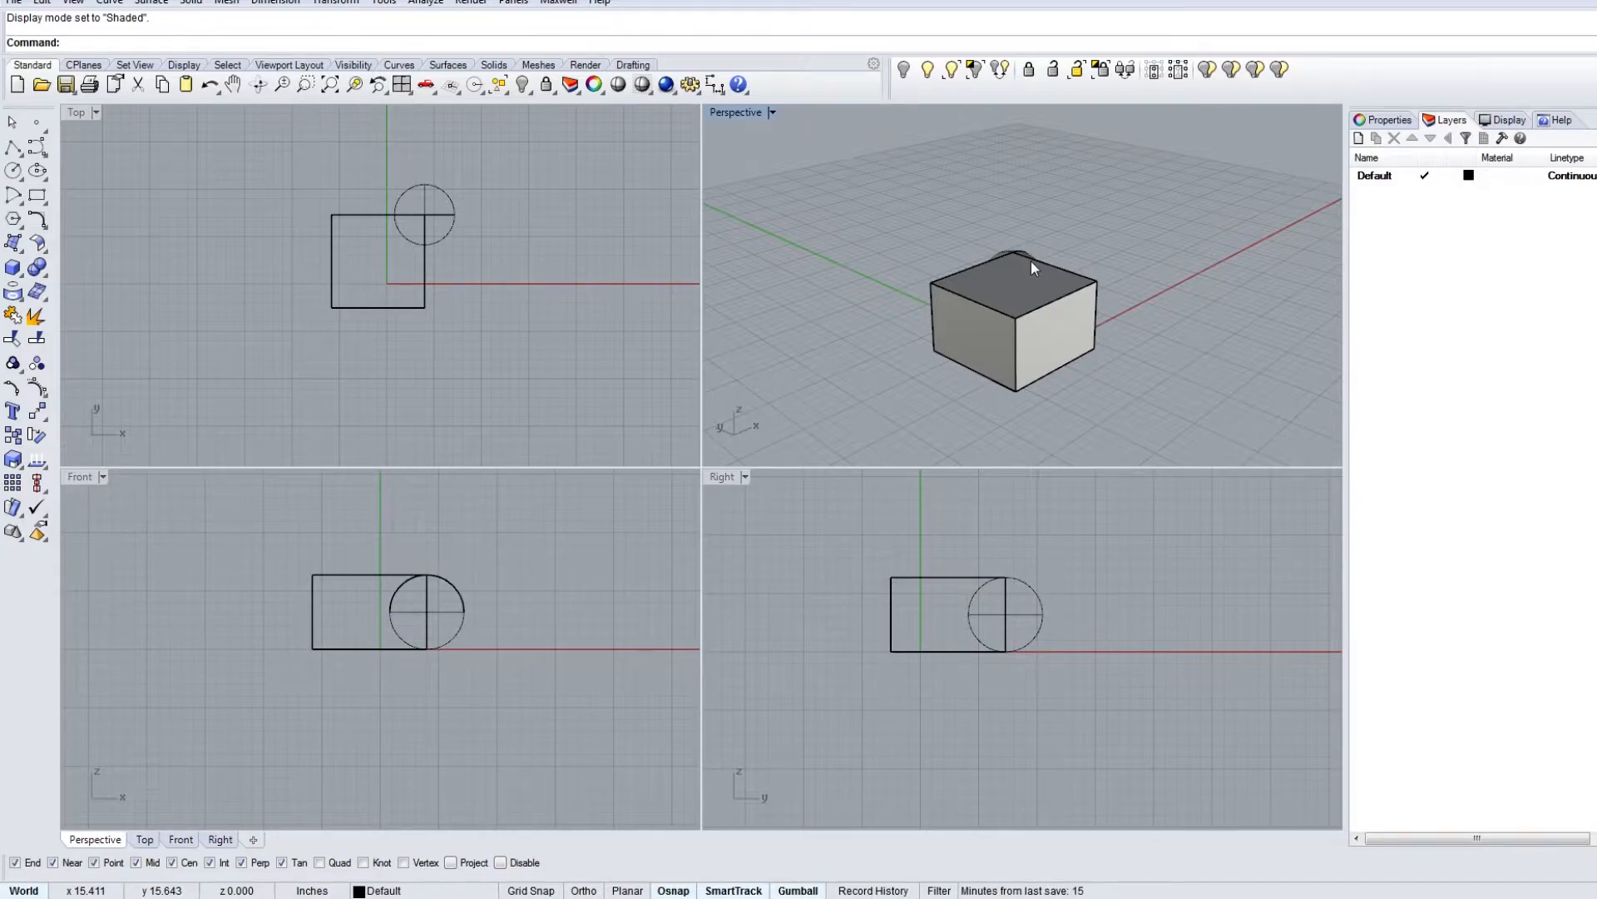
{"action": "right_click_drag", "start_coordinate": [1031, 262], "coordinate": [891, 307]}
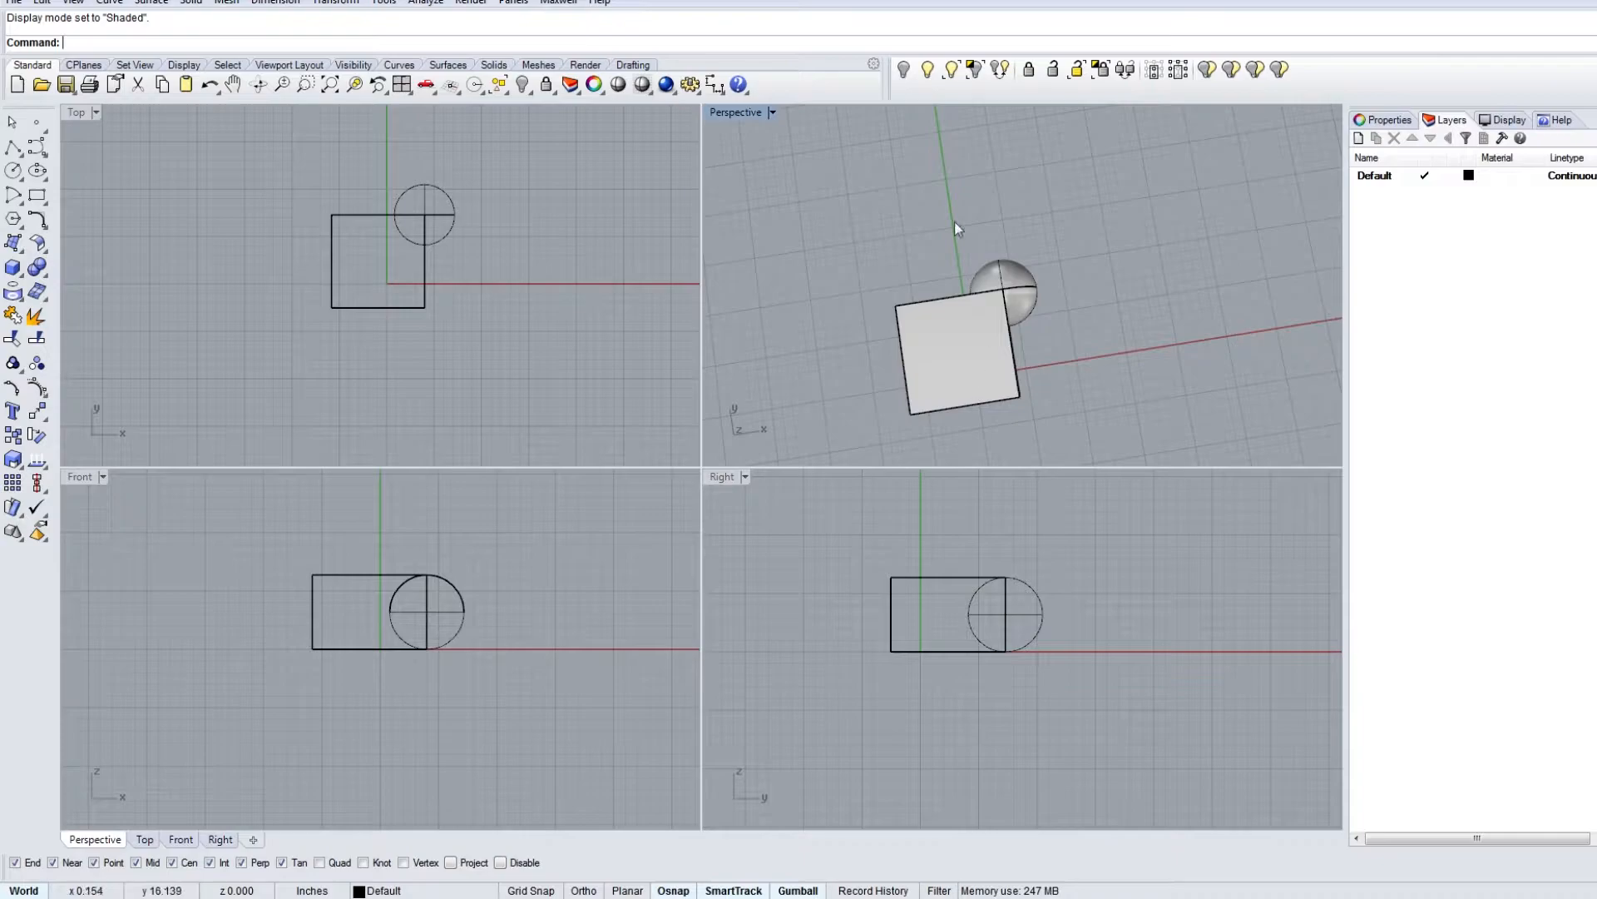
{"action": "right_click_drag", "start_coordinate": [1212, 346], "coordinate": [1004, 337]}
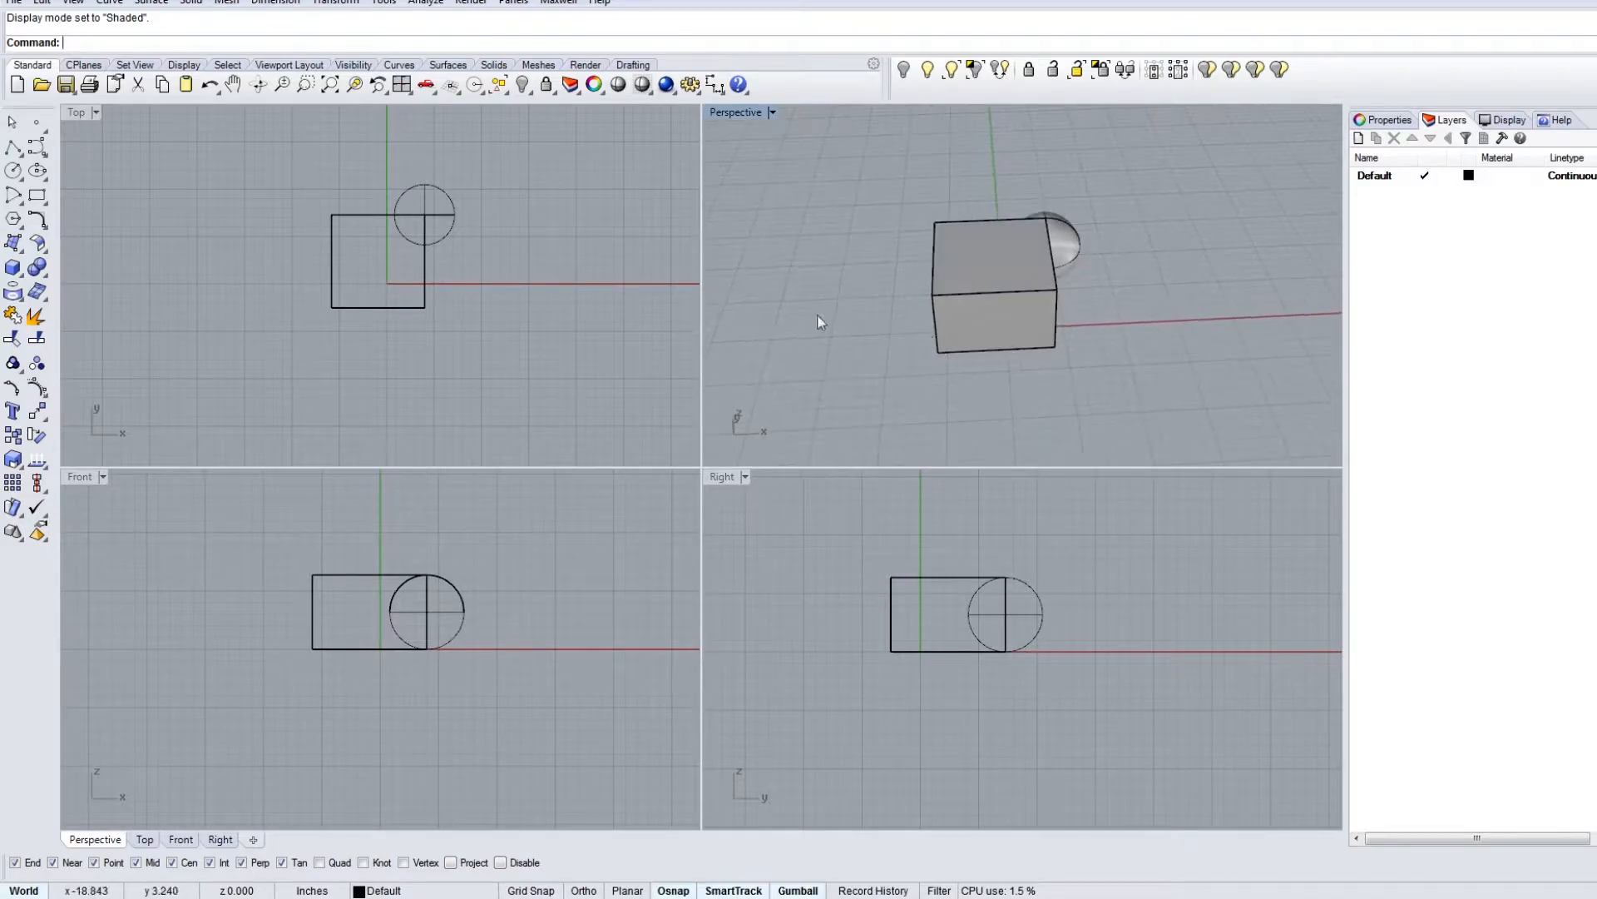
{"action": "right_click_drag", "start_coordinate": [1106, 258], "coordinate": [1090, 402]}
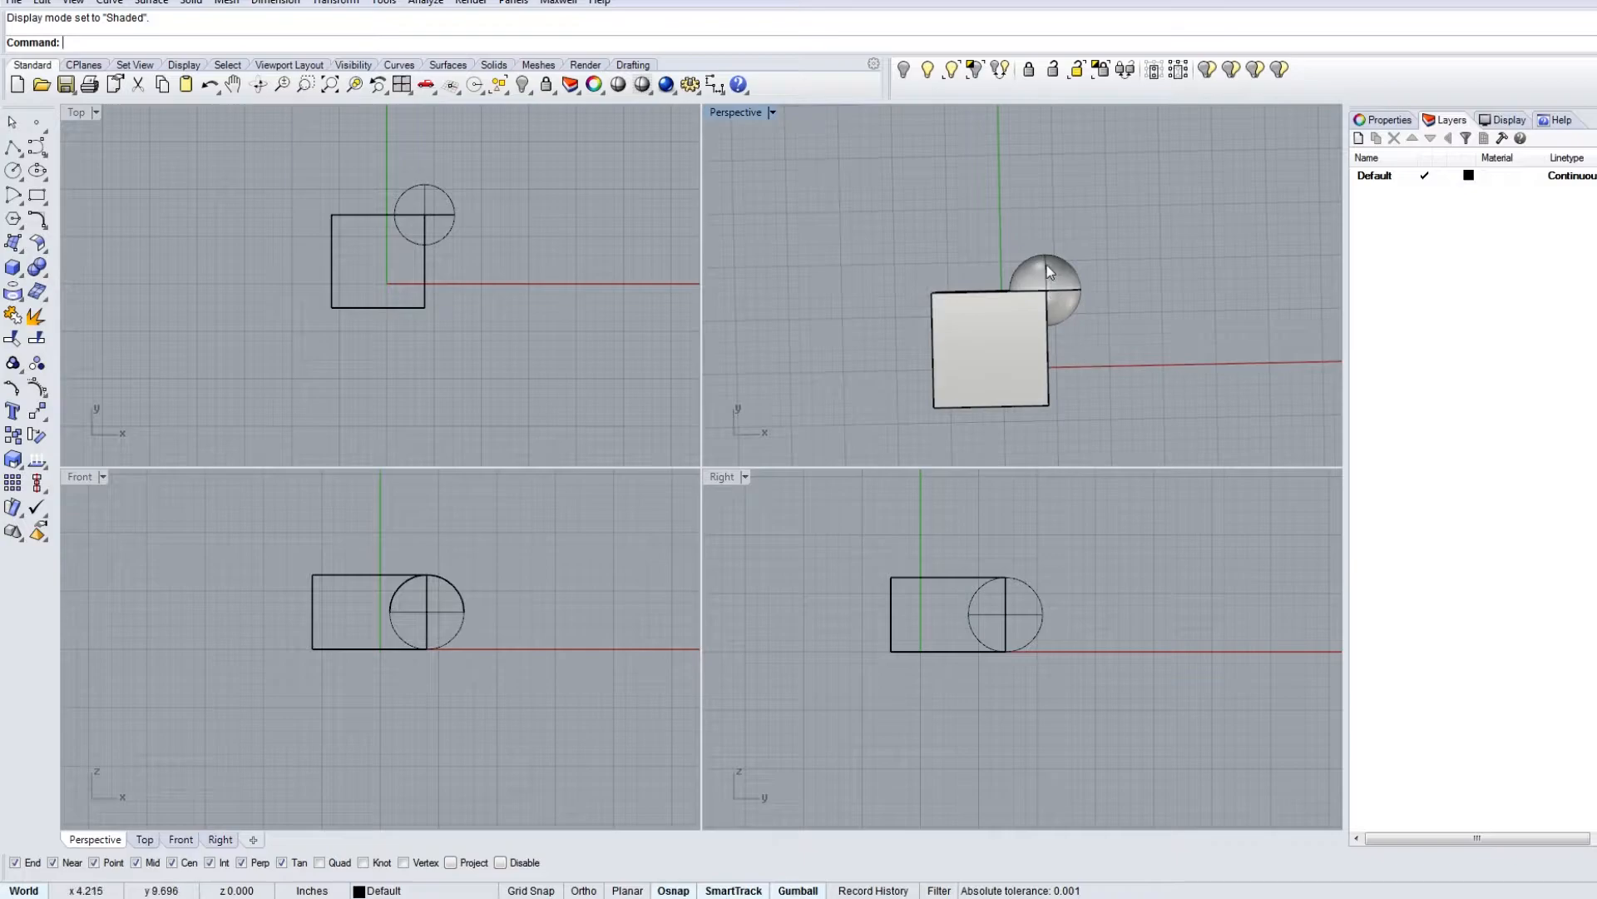
Step: Inspect the model from above and the front, select the box and sphere together in the Front viewport, and clear the selection
{"action": "right_click_drag", "start_coordinate": [1042, 371], "coordinate": [982, 332], "text": "shift"}
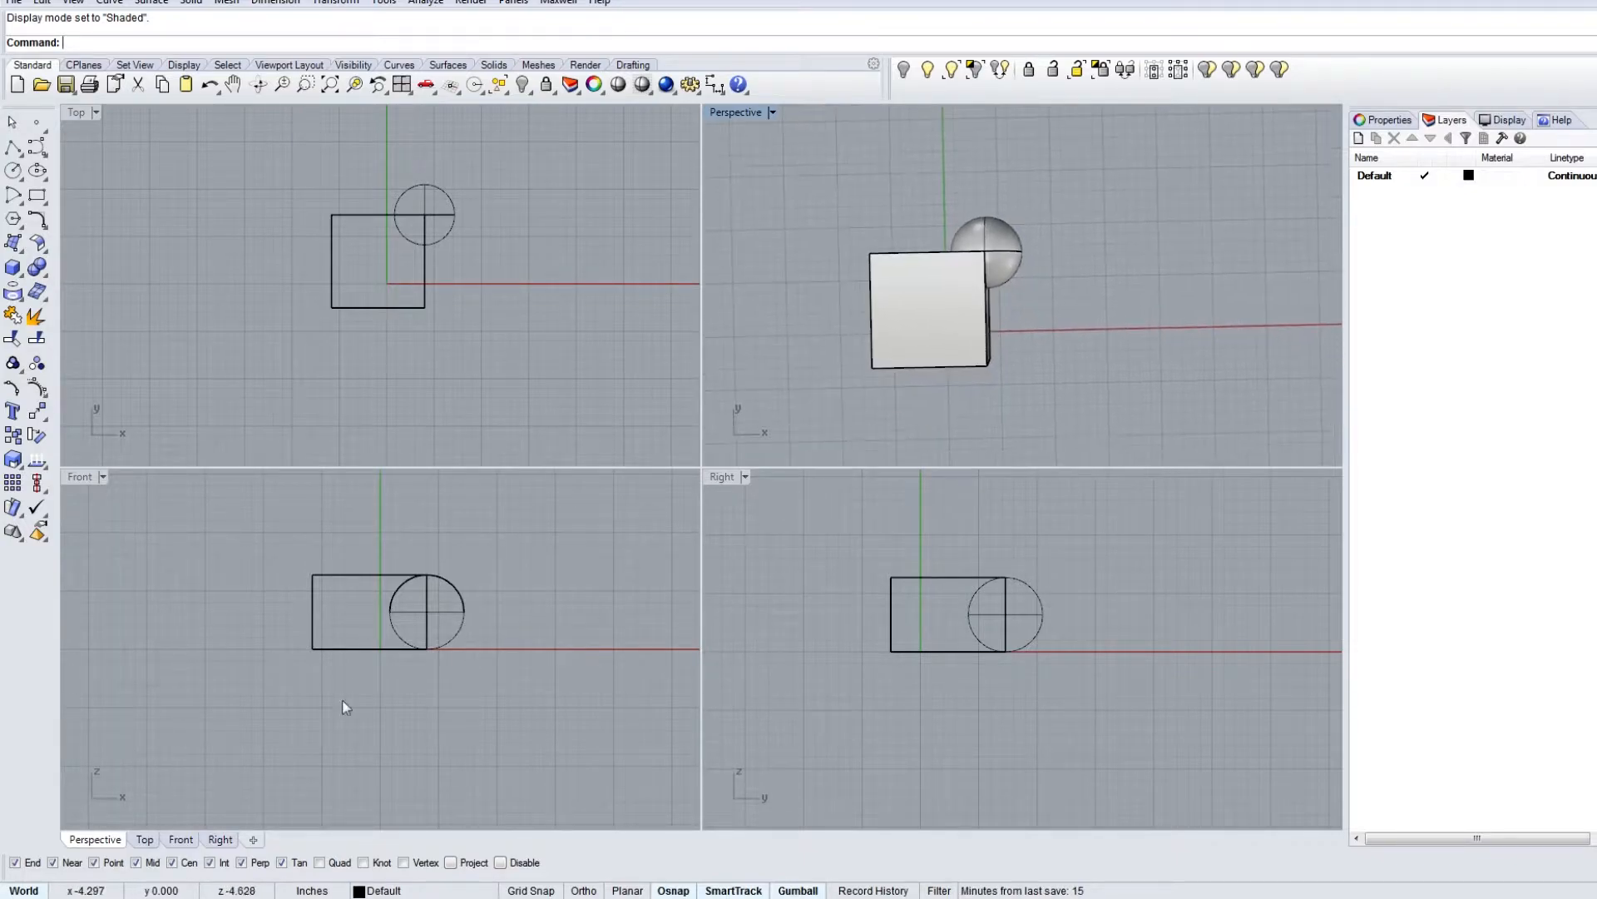
{"action": "right_click_drag", "start_coordinate": [955, 389], "coordinate": [950, 406]}
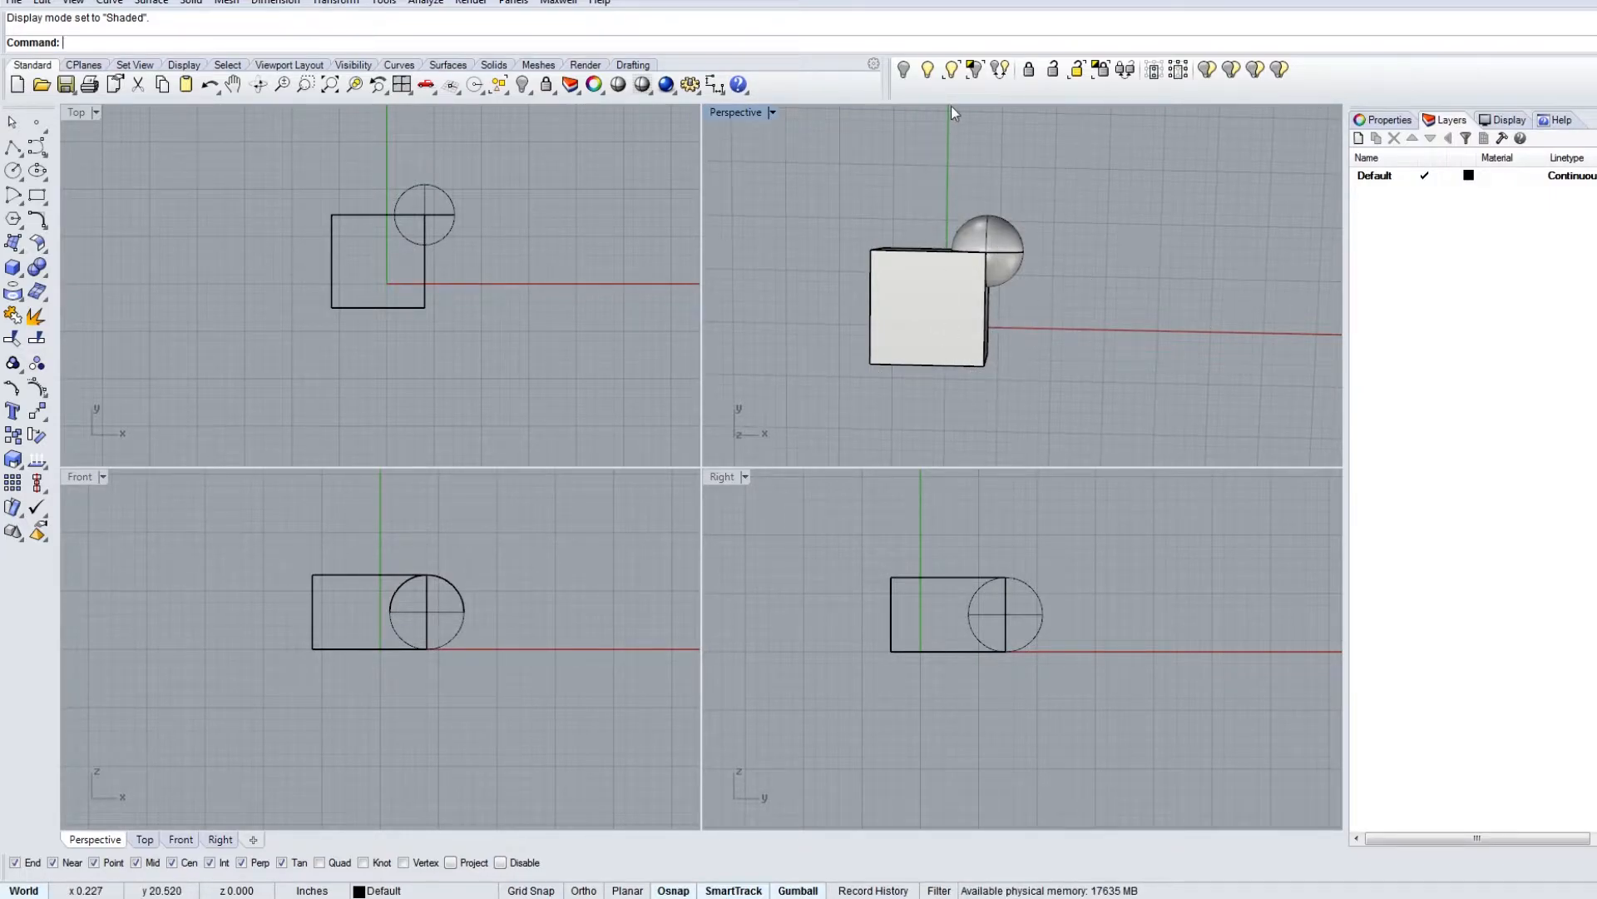
{"action": "right_click_drag", "start_coordinate": [1161, 337], "coordinate": [1017, 447]}
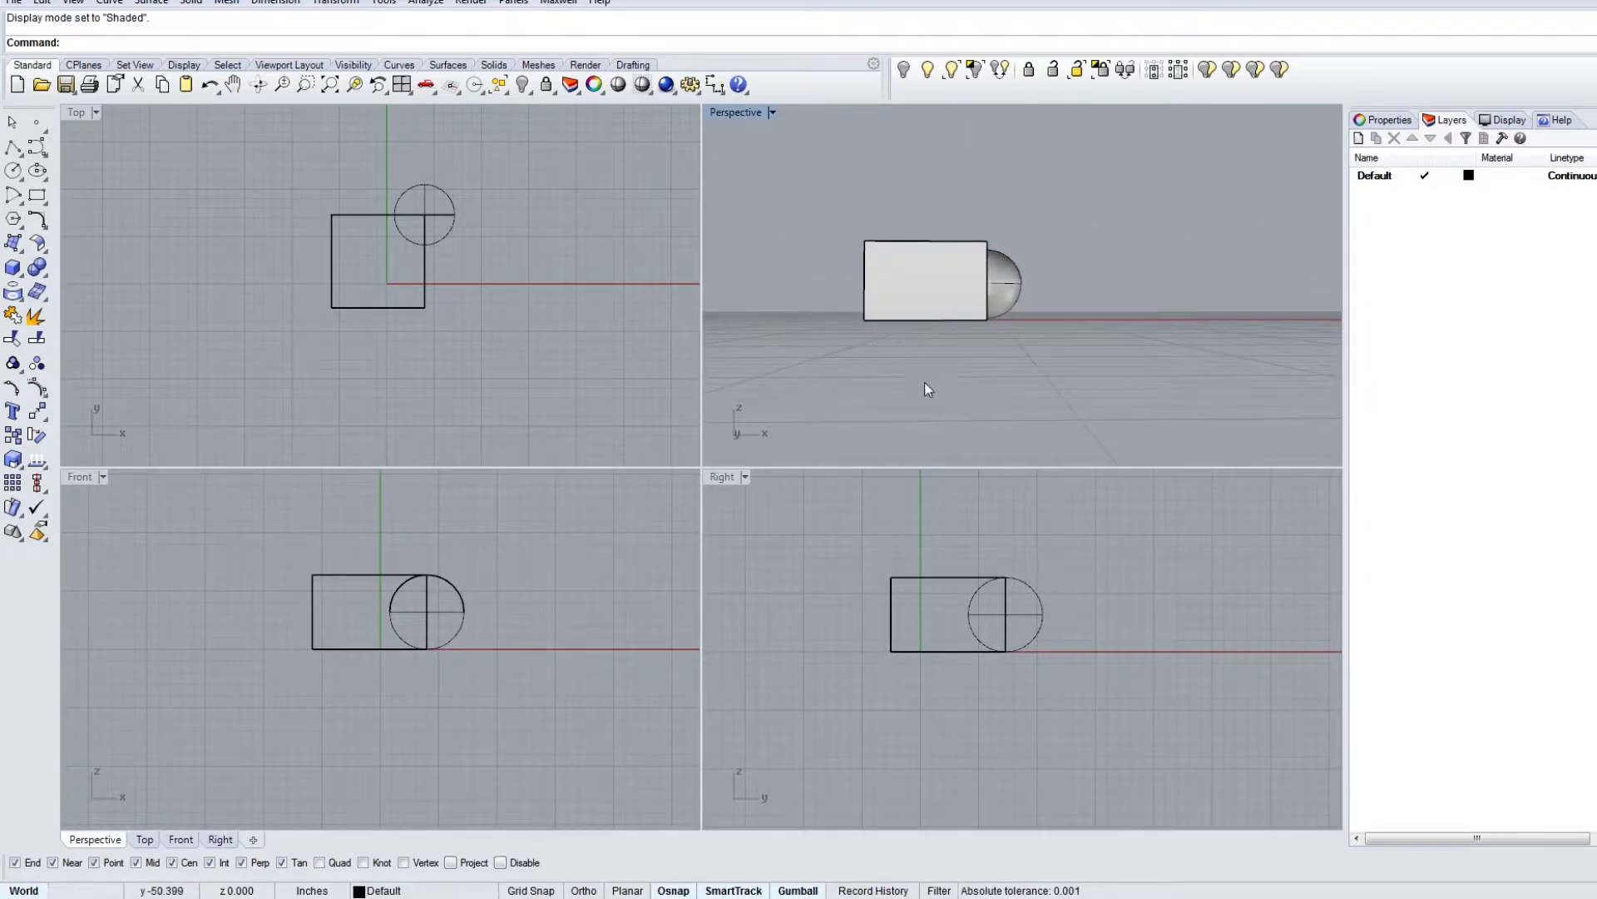
{"action": "mouse_move", "coordinate": [468, 709]}
{"action": "right_mouse_down"}
{"action": "mouse_move", "coordinate": [571, 635]}
{"action": "mouse_move", "coordinate": [460, 688]}
{"action": "right_mouse_up"}
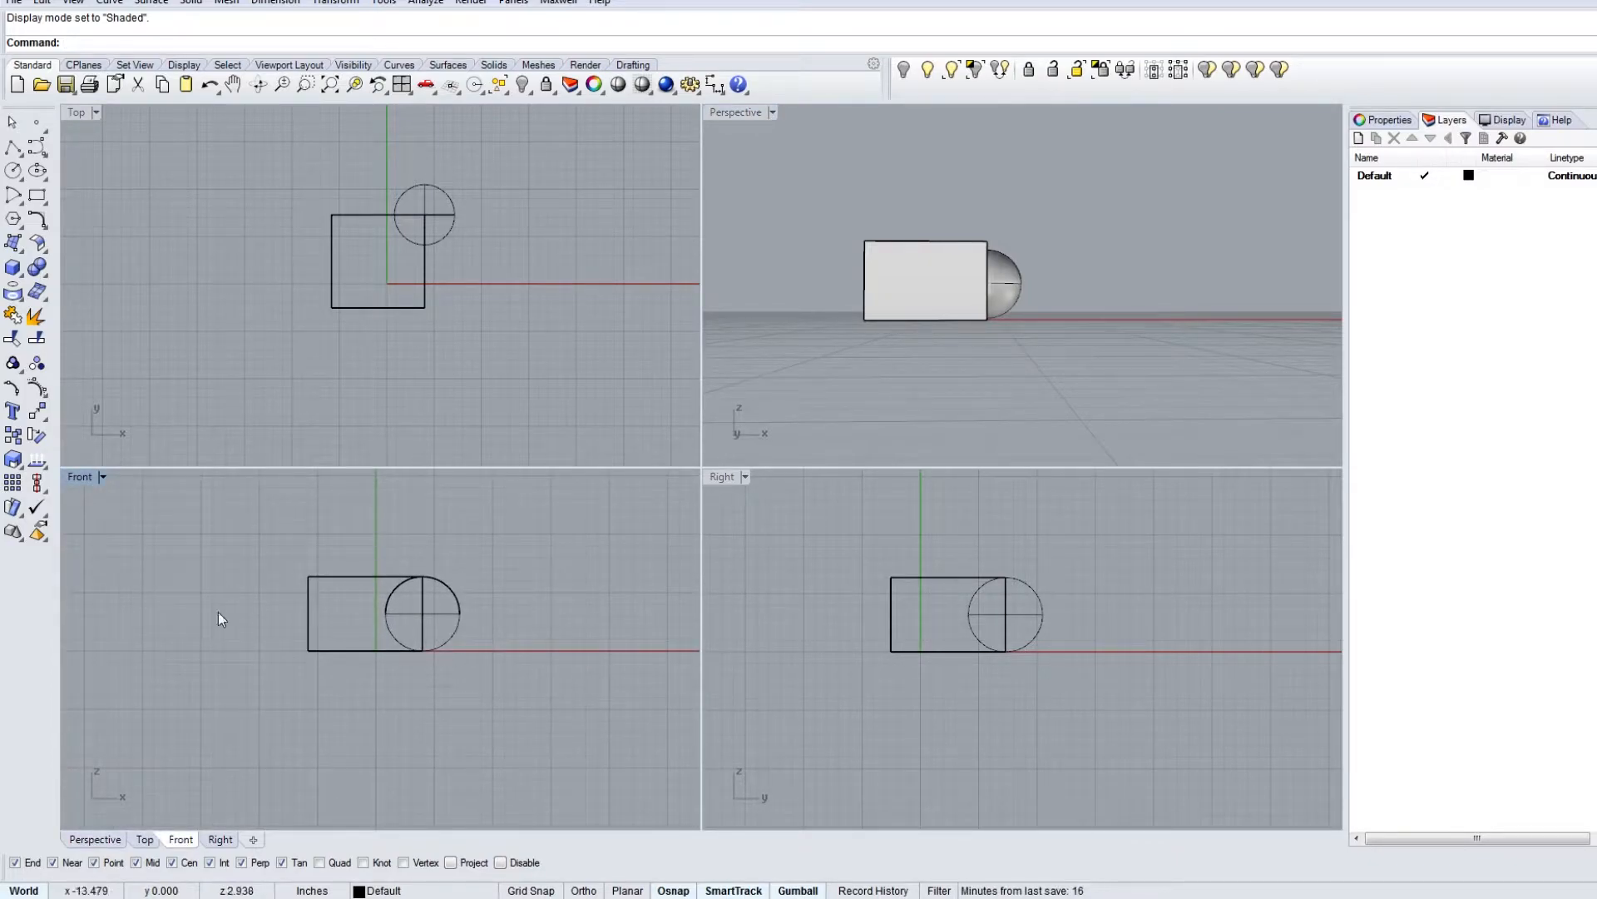
{"action": "left_click_drag", "start_coordinate": [468, 549], "coordinate": [165, 690]}
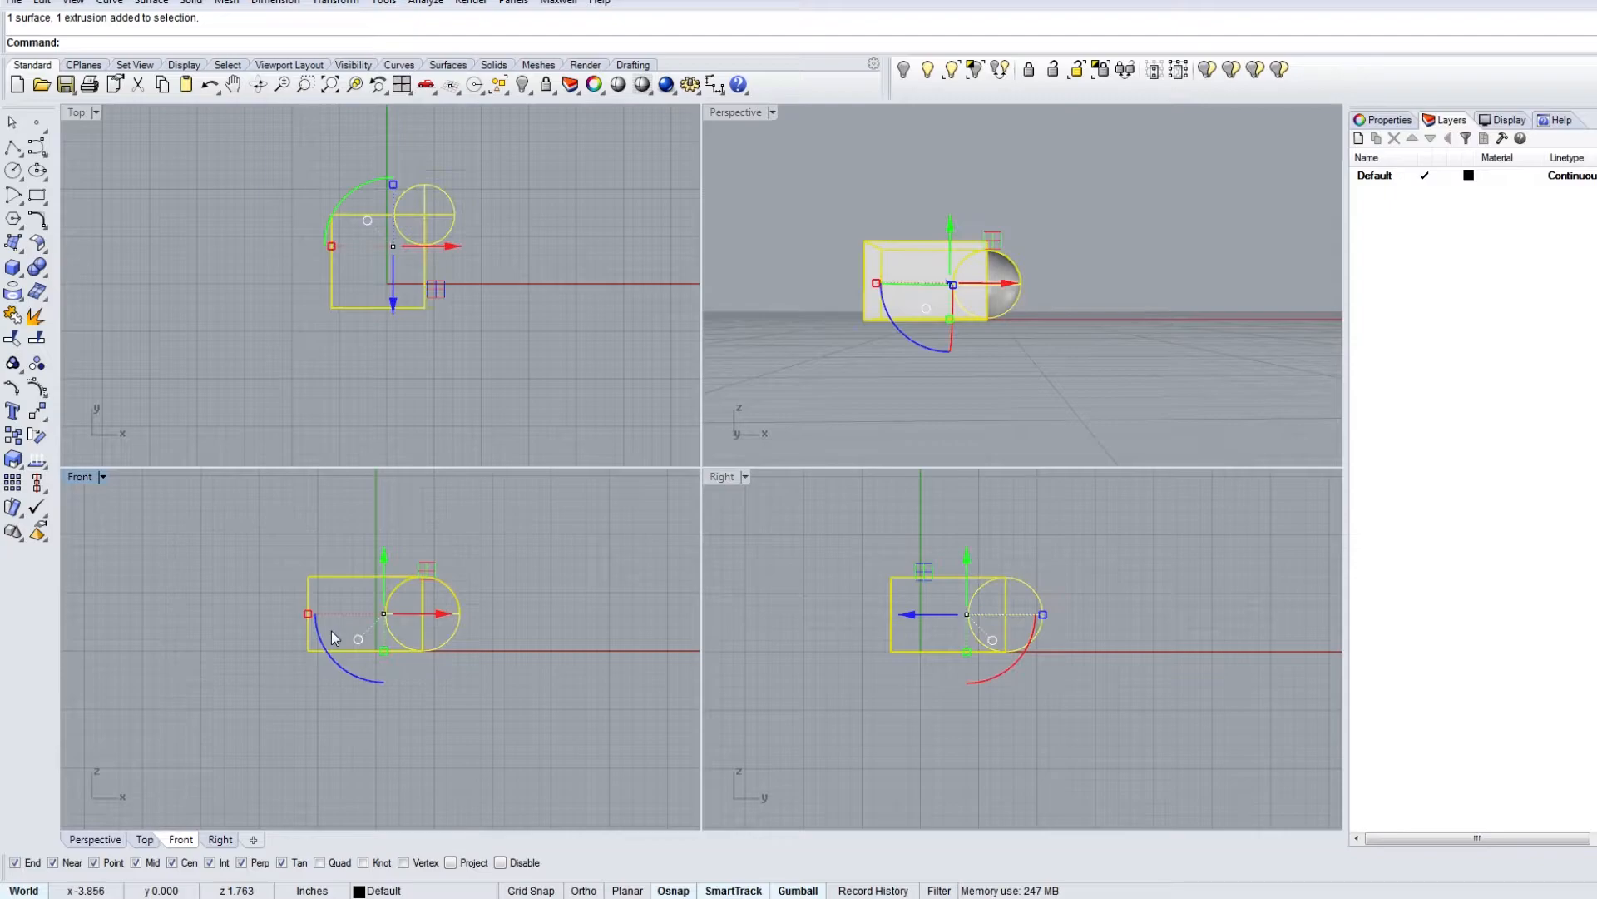
{"action": "key", "text": "Escape"}
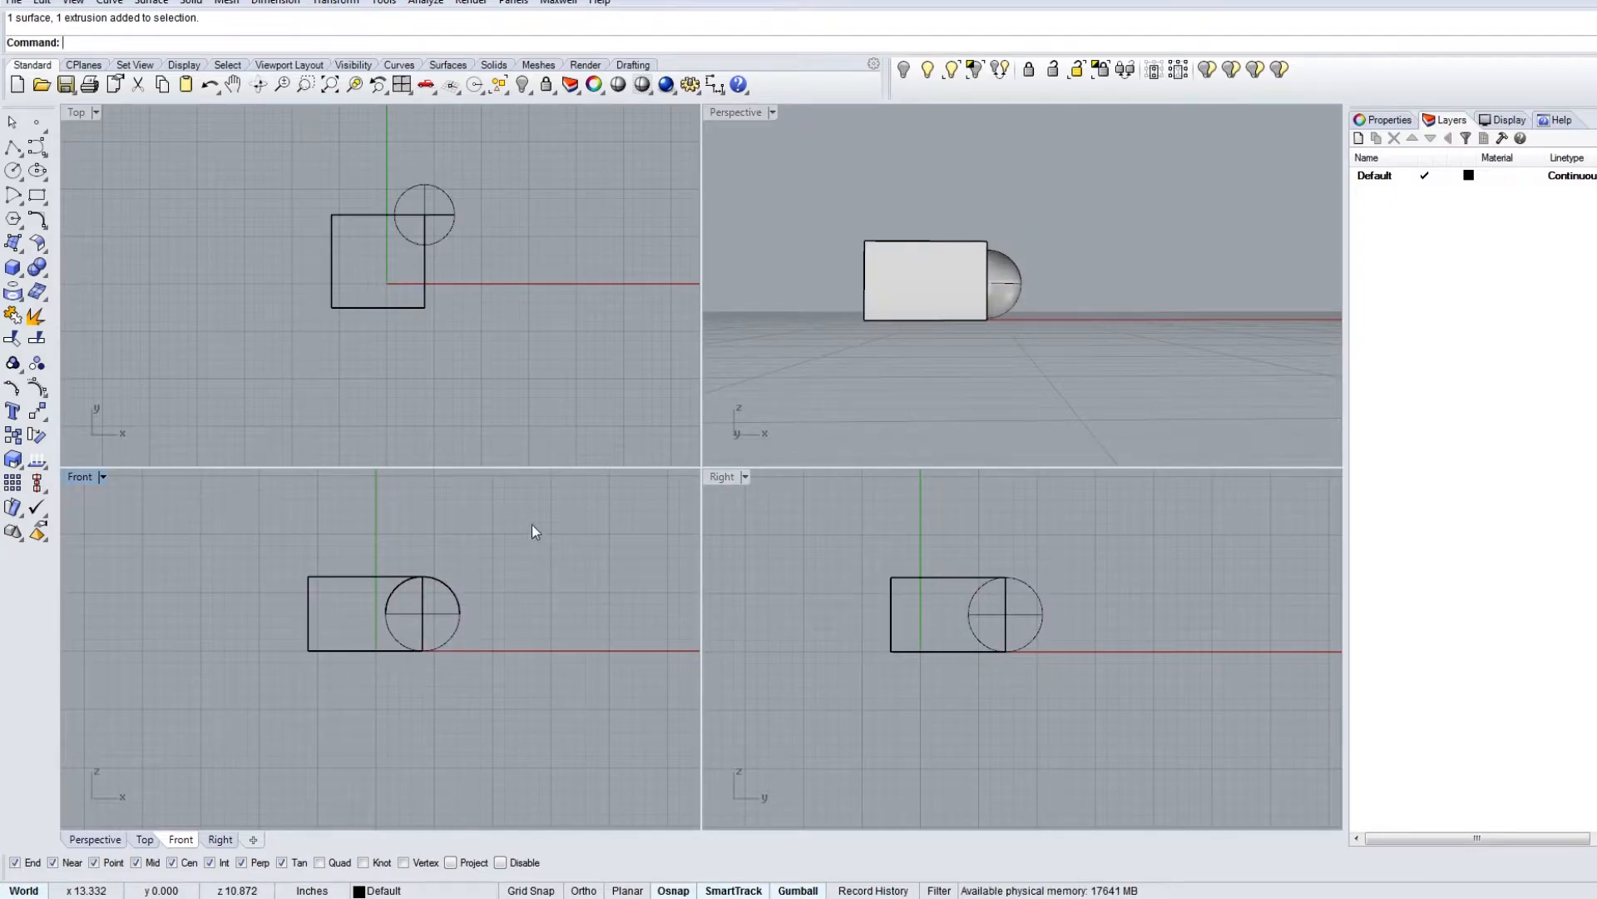
Step: Select the sphere in the Perspective viewport, compare it with its enlarged Front view, and clear the selection
{"action": "left_click", "coordinate": [1006, 273]}
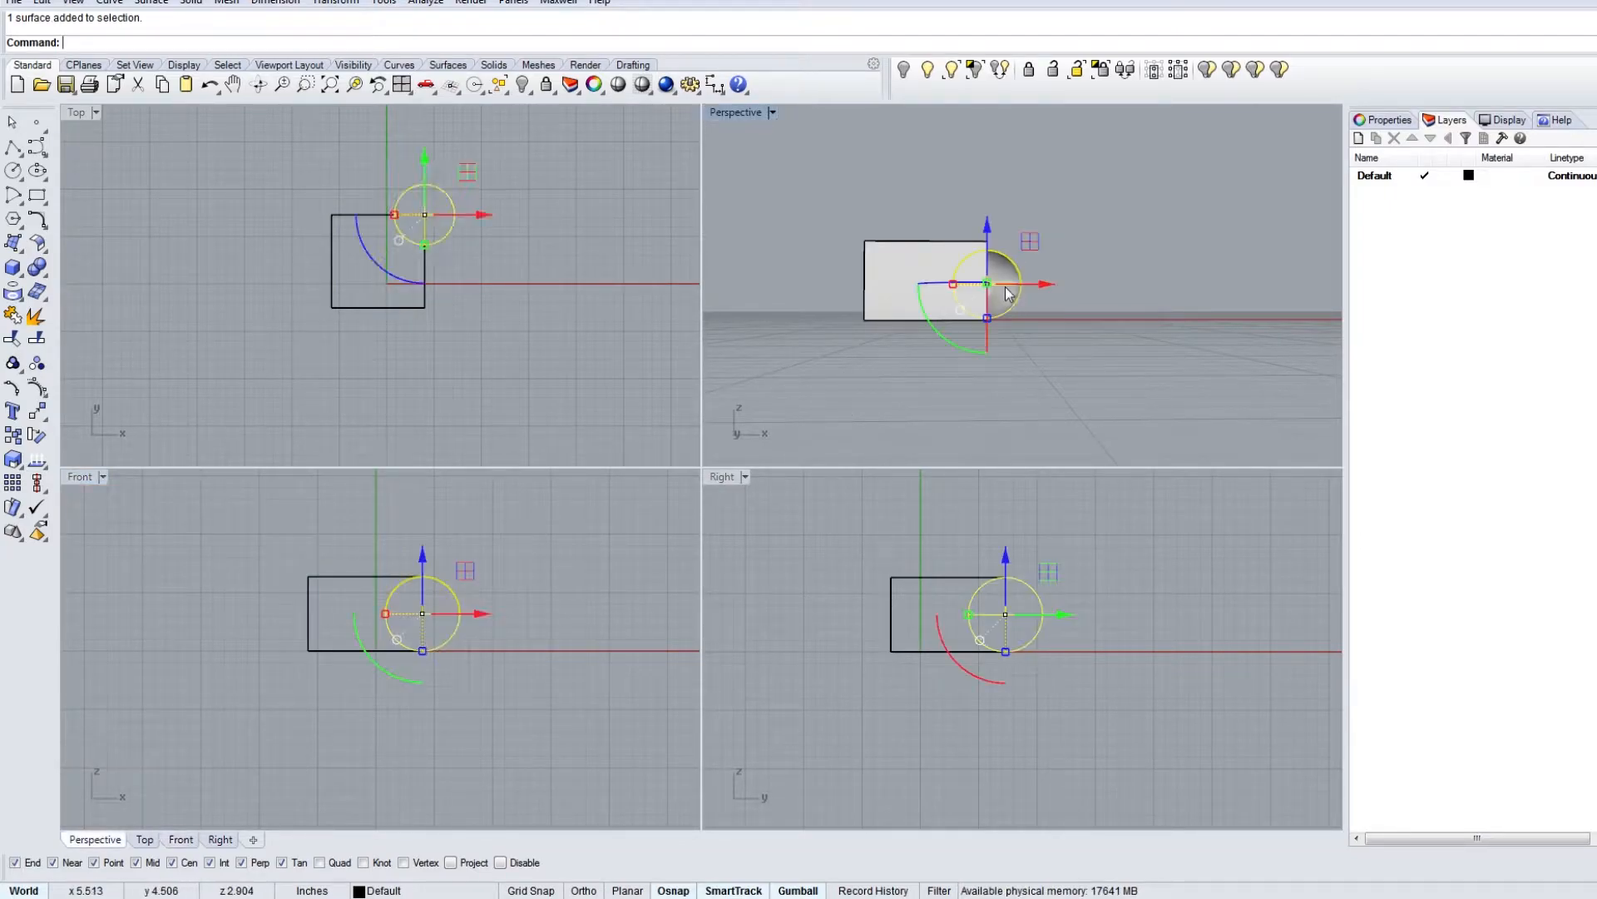
{"action": "left_click", "coordinate": [361, 614]}
{"action": "scroll", "coordinate": [401, 619], "scroll_direction": "up", "scroll_amount": 5}
{"action": "left_click_drag", "start_coordinate": [328, 657], "coordinate": [331, 656]}
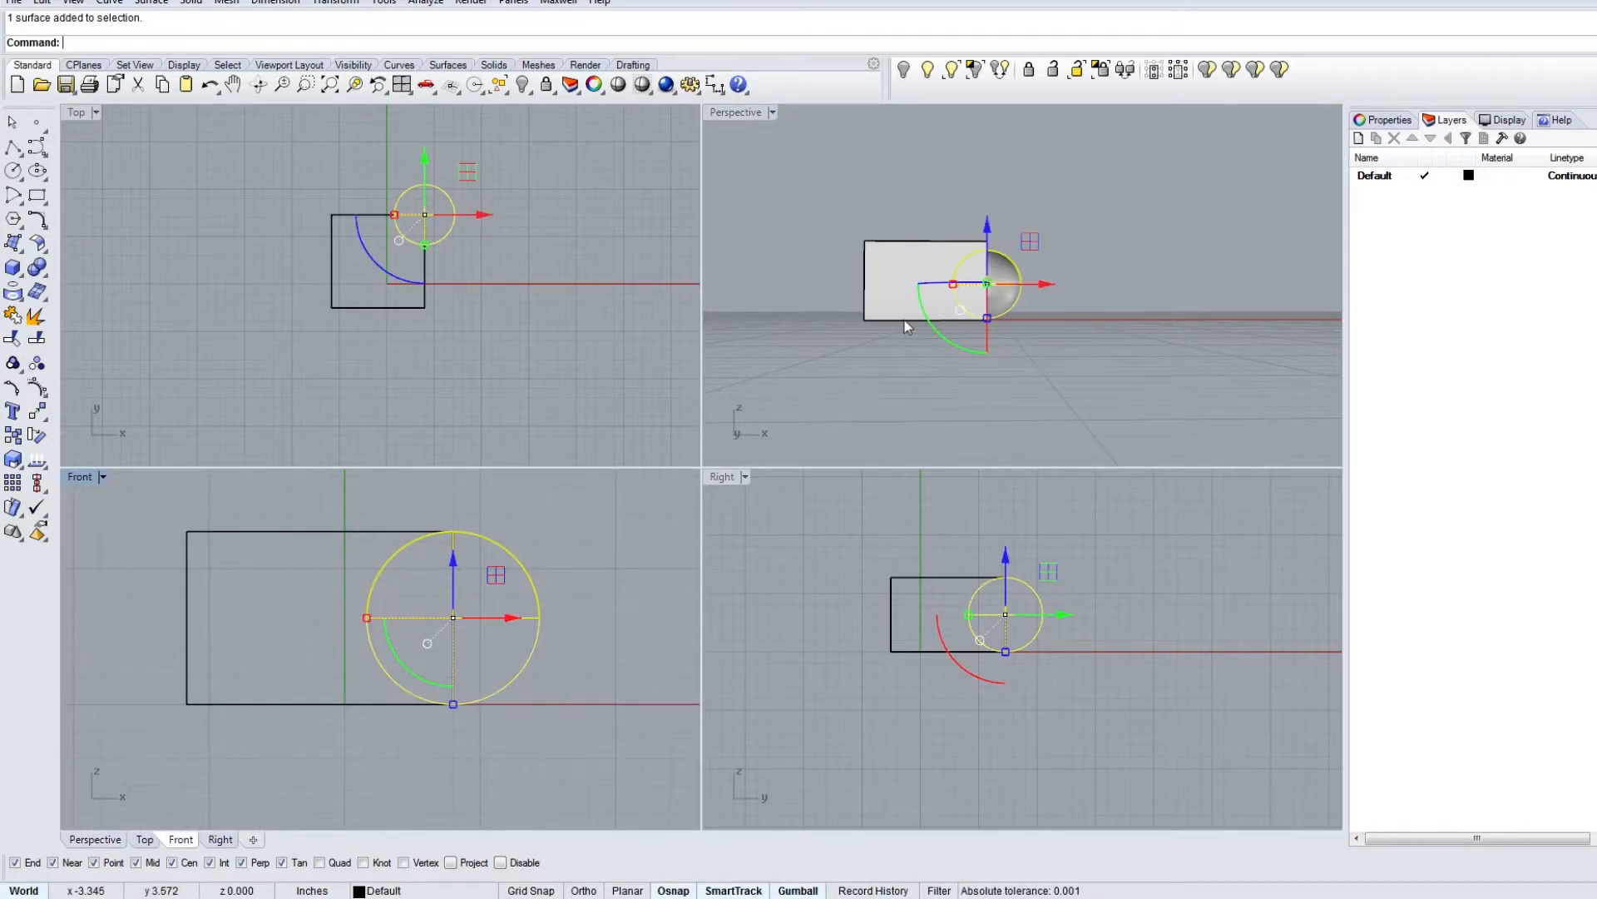
{"action": "left_click", "coordinate": [956, 328]}
{"action": "scroll", "coordinate": [975, 288], "scroll_direction": "up", "scroll_amount": 3}
{"action": "scroll", "coordinate": [975, 288], "scroll_direction": "down", "scroll_amount": 2}
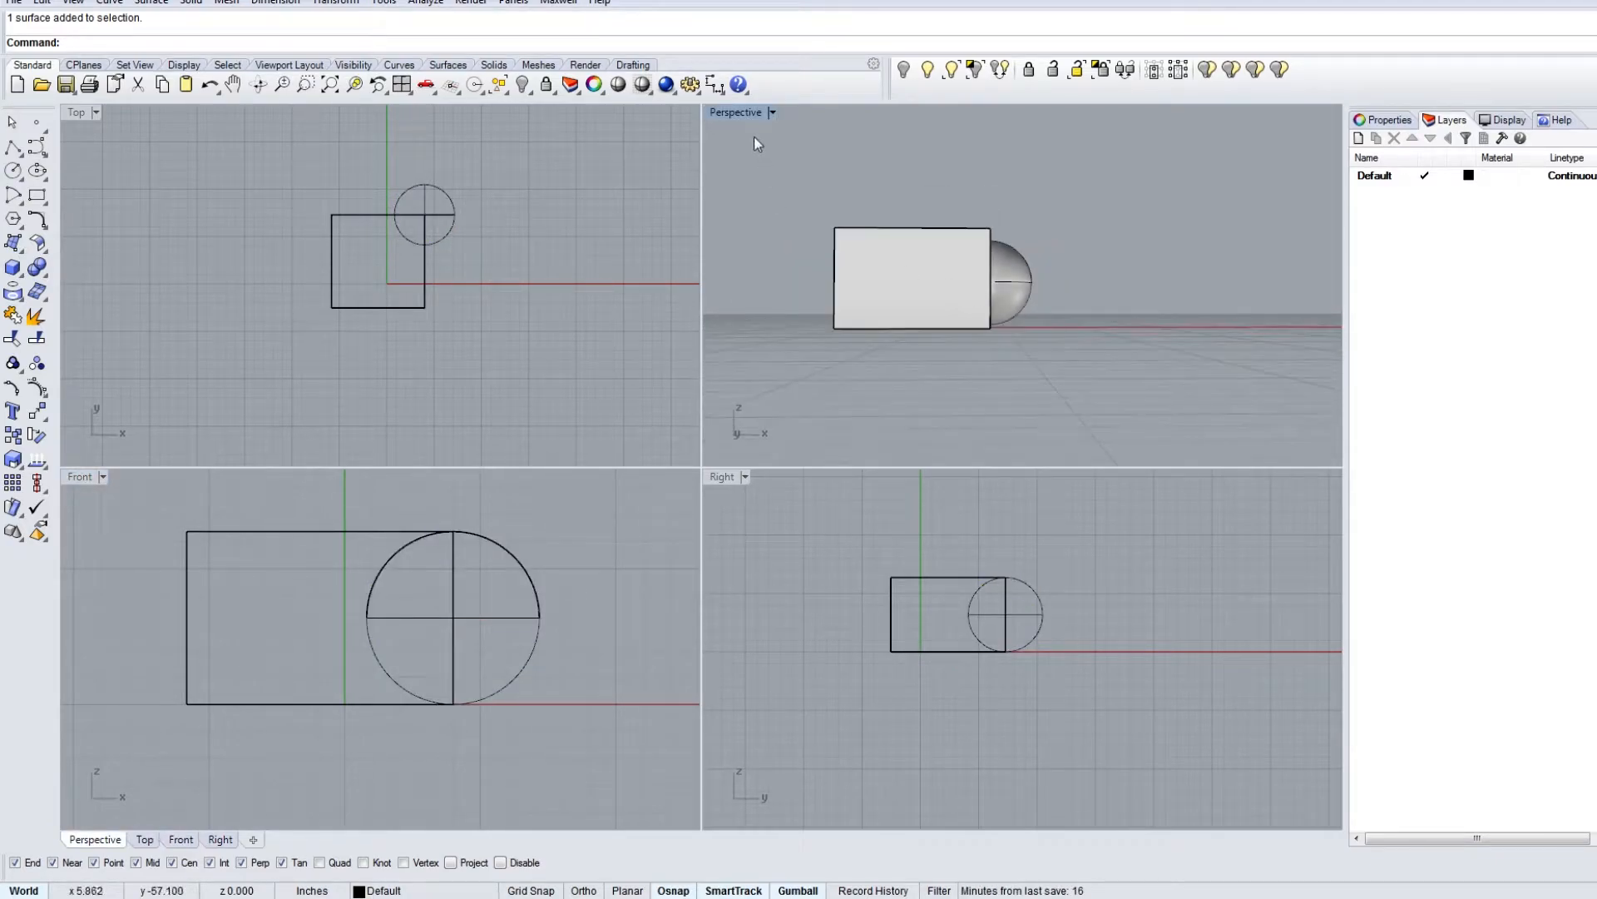
Step: Switch the Perspective viewport to Wireframe, inspect the box and sphere, and return it to Shaded display
{"action": "left_click", "coordinate": [739, 112]}
{"action": "left_click", "coordinate": [761, 159]}
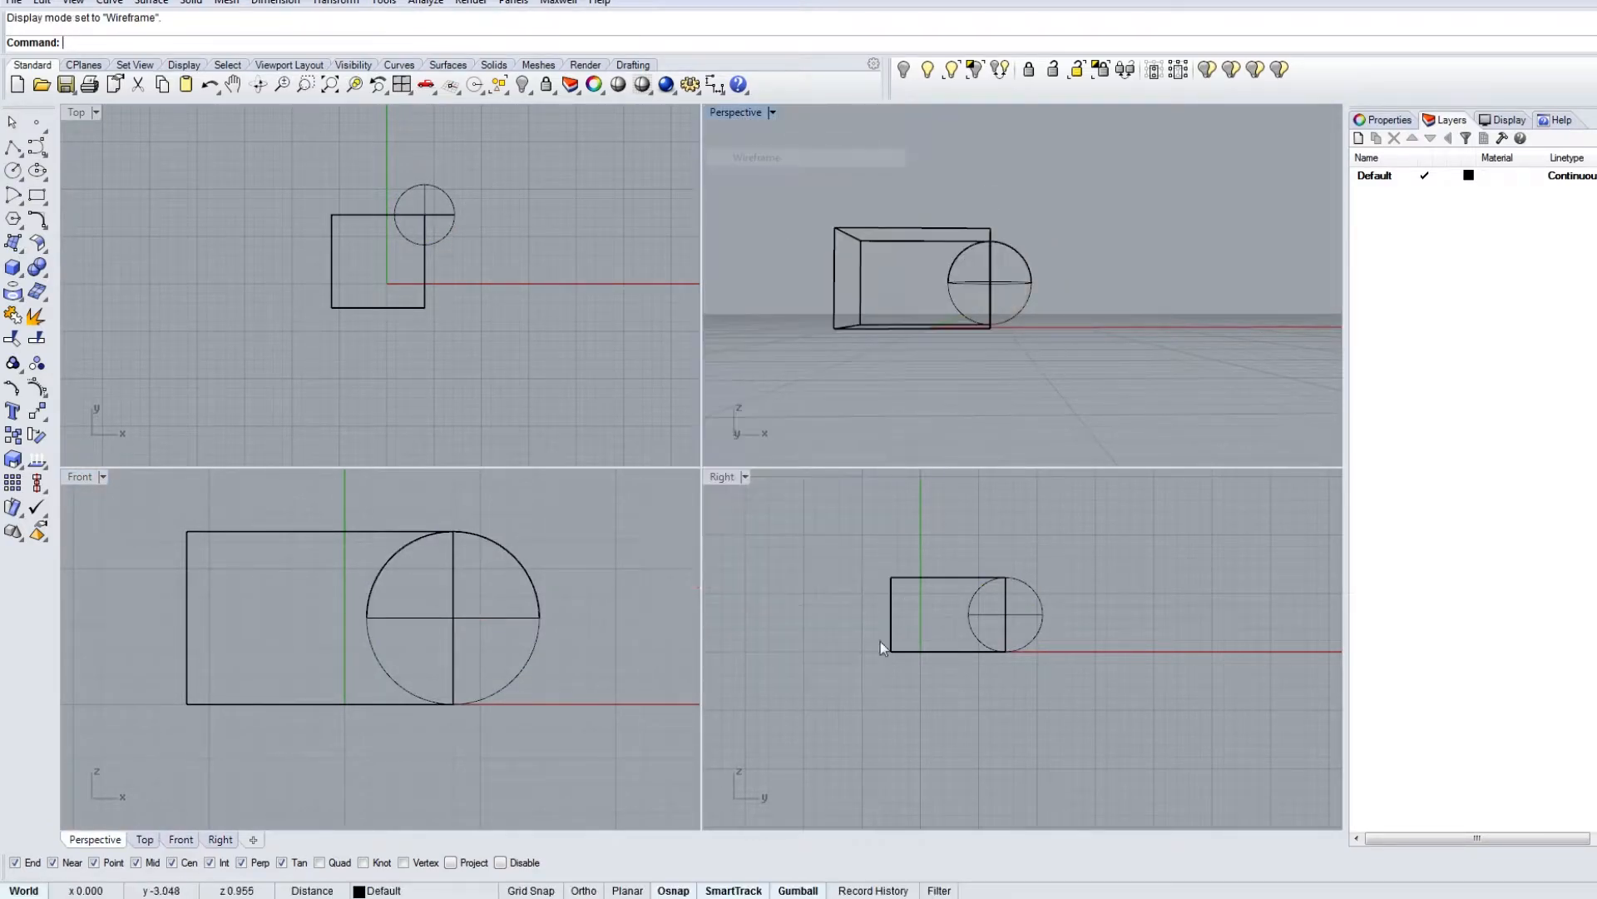
{"action": "right_click_drag", "start_coordinate": [956, 346], "coordinate": [966, 299]}
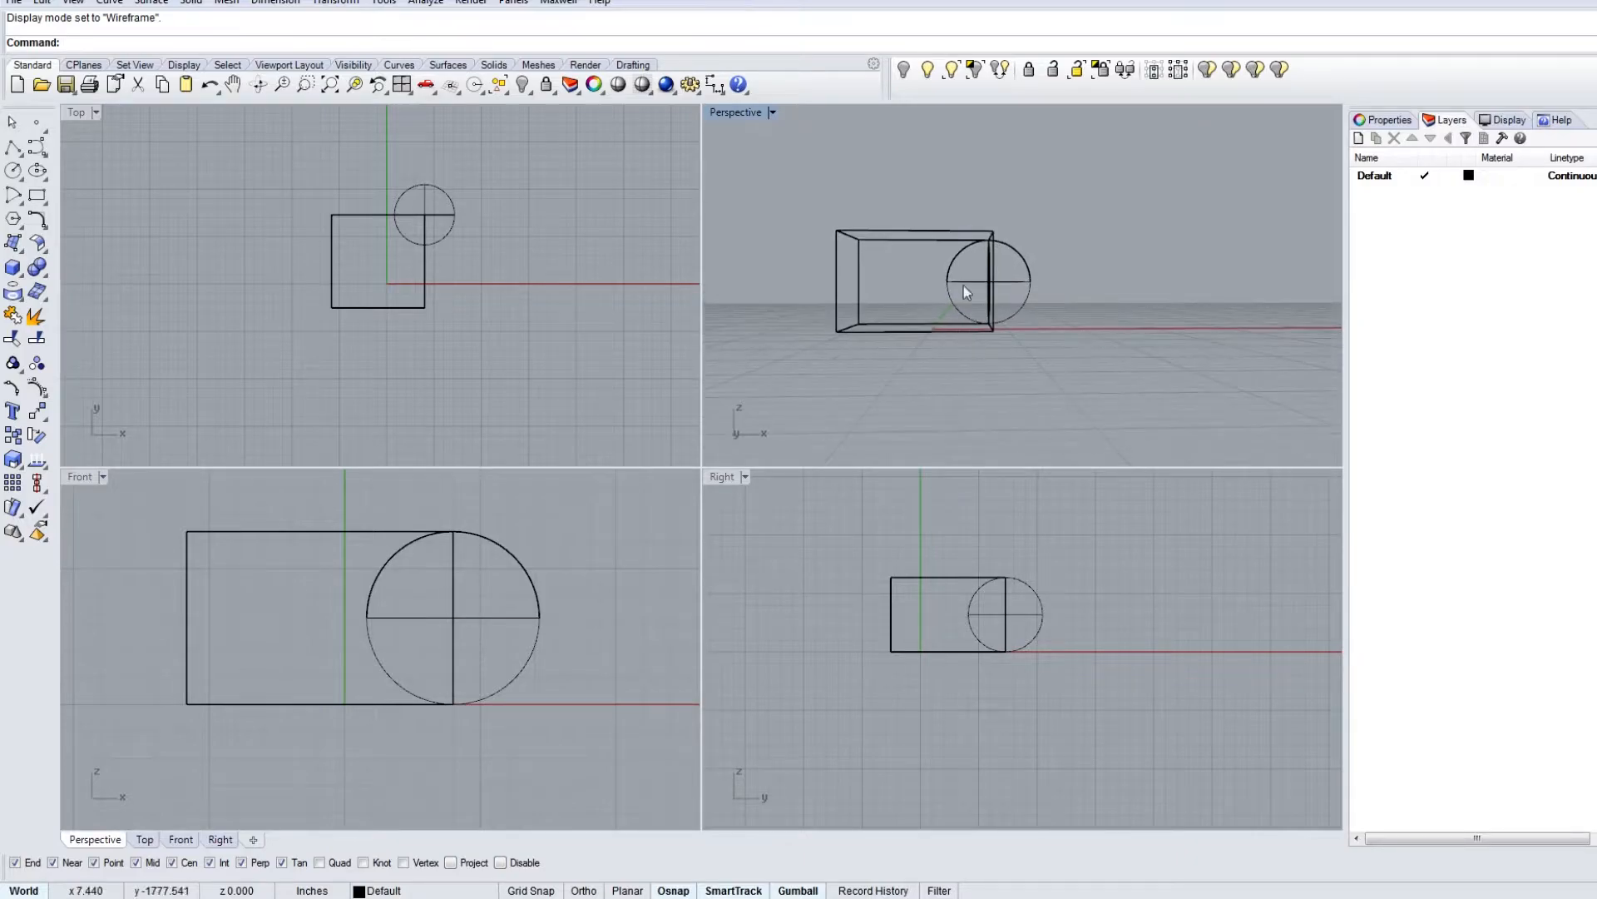
{"action": "left_click", "coordinate": [752, 111]}
{"action": "left_click", "coordinate": [769, 175]}
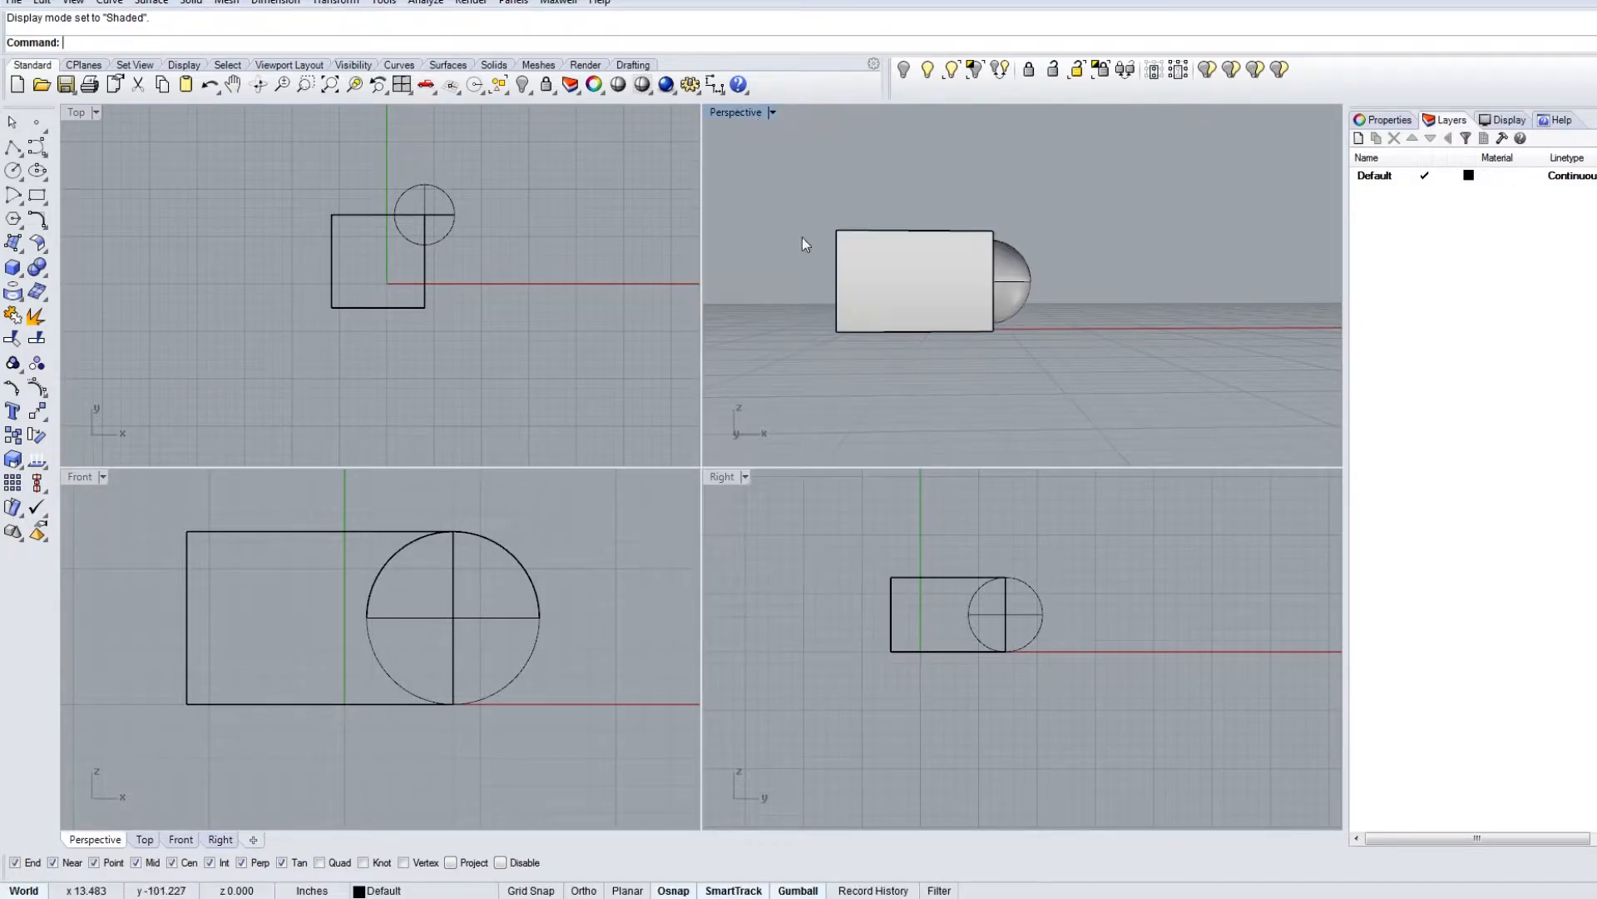
{"action": "right_click_drag", "start_coordinate": [949, 416], "coordinate": [980, 301]}
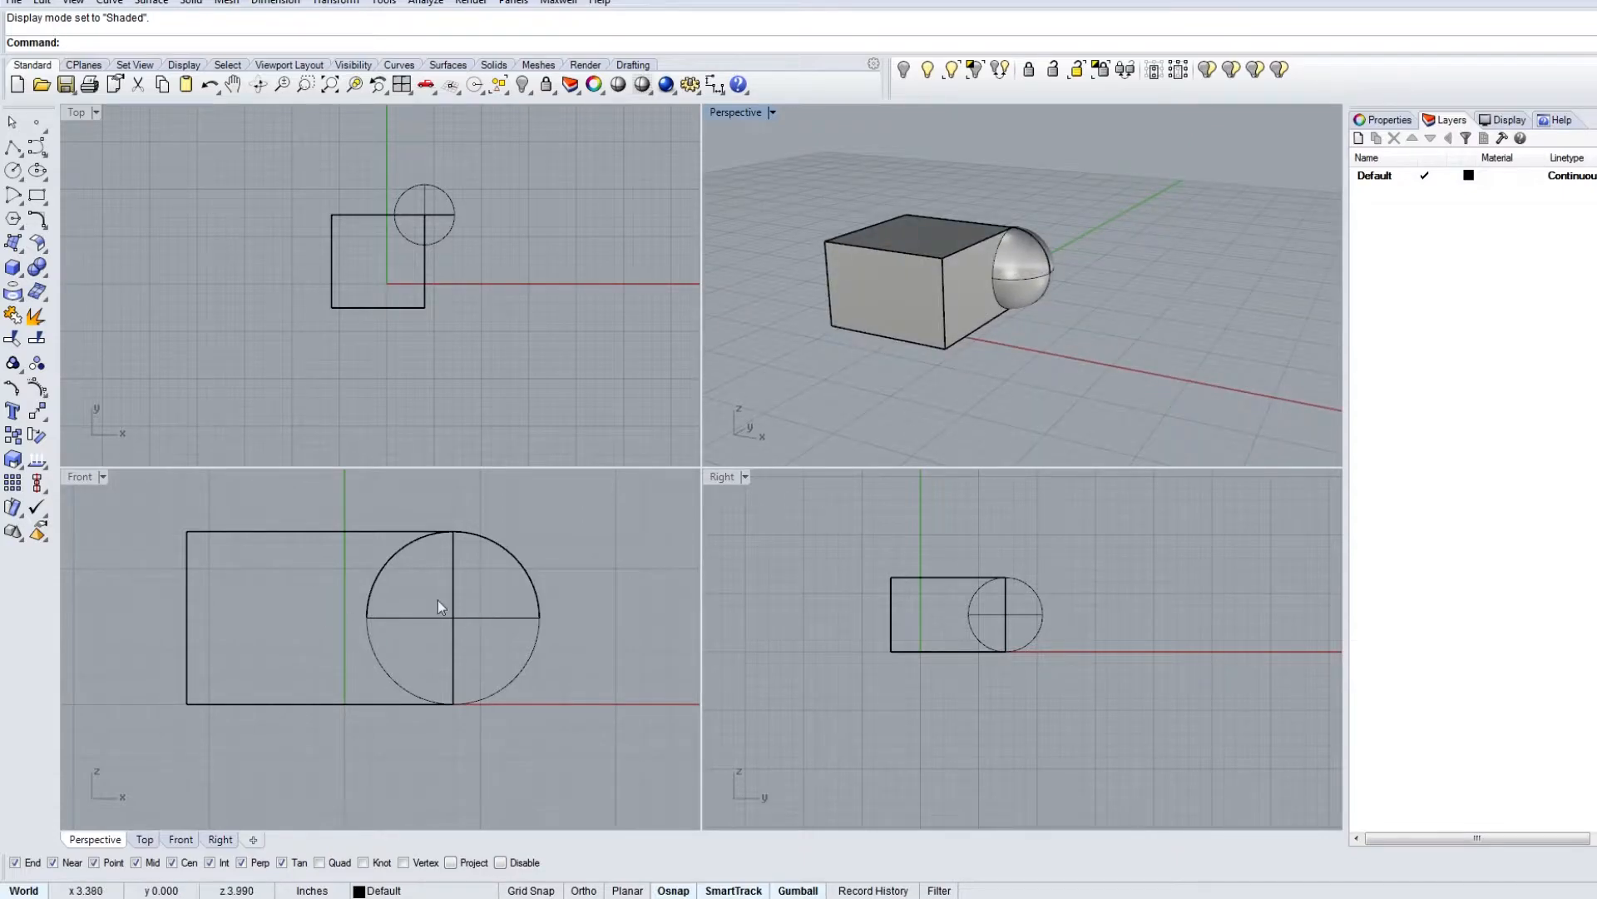
Step: Draw a vertical polyline segment in the Front viewport beside the sphere, from the ground line up to about the box's height
{"action": "key", "text": "Return"}
{"action": "left_click", "coordinate": [577, 704]}
{"action": "left_click", "coordinate": [577, 526]}
Step: Draw a second polyline segment in the Perspective viewport, lying on the ground plane parallel to the Y axis
{"action": "right_click_drag", "start_coordinate": [1040, 337], "coordinate": [1011, 401]}
{"action": "key", "text": "Return"}
{"action": "left_click", "coordinate": [1080, 407]}
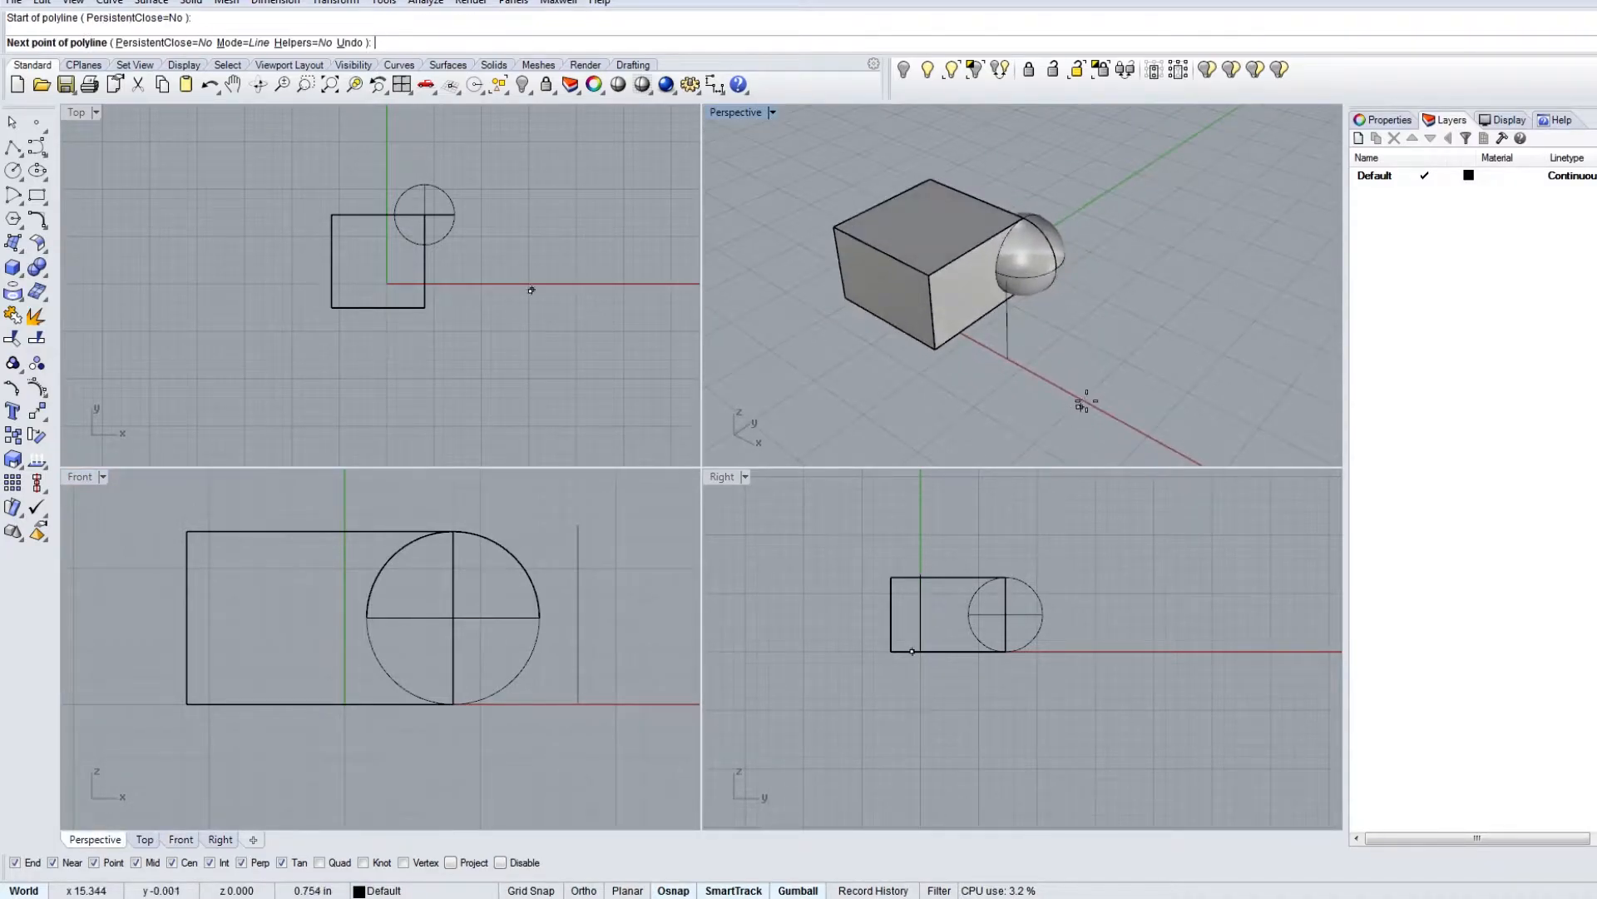
{"action": "right_click_drag", "start_coordinate": [1134, 314], "coordinate": [1132, 366]}
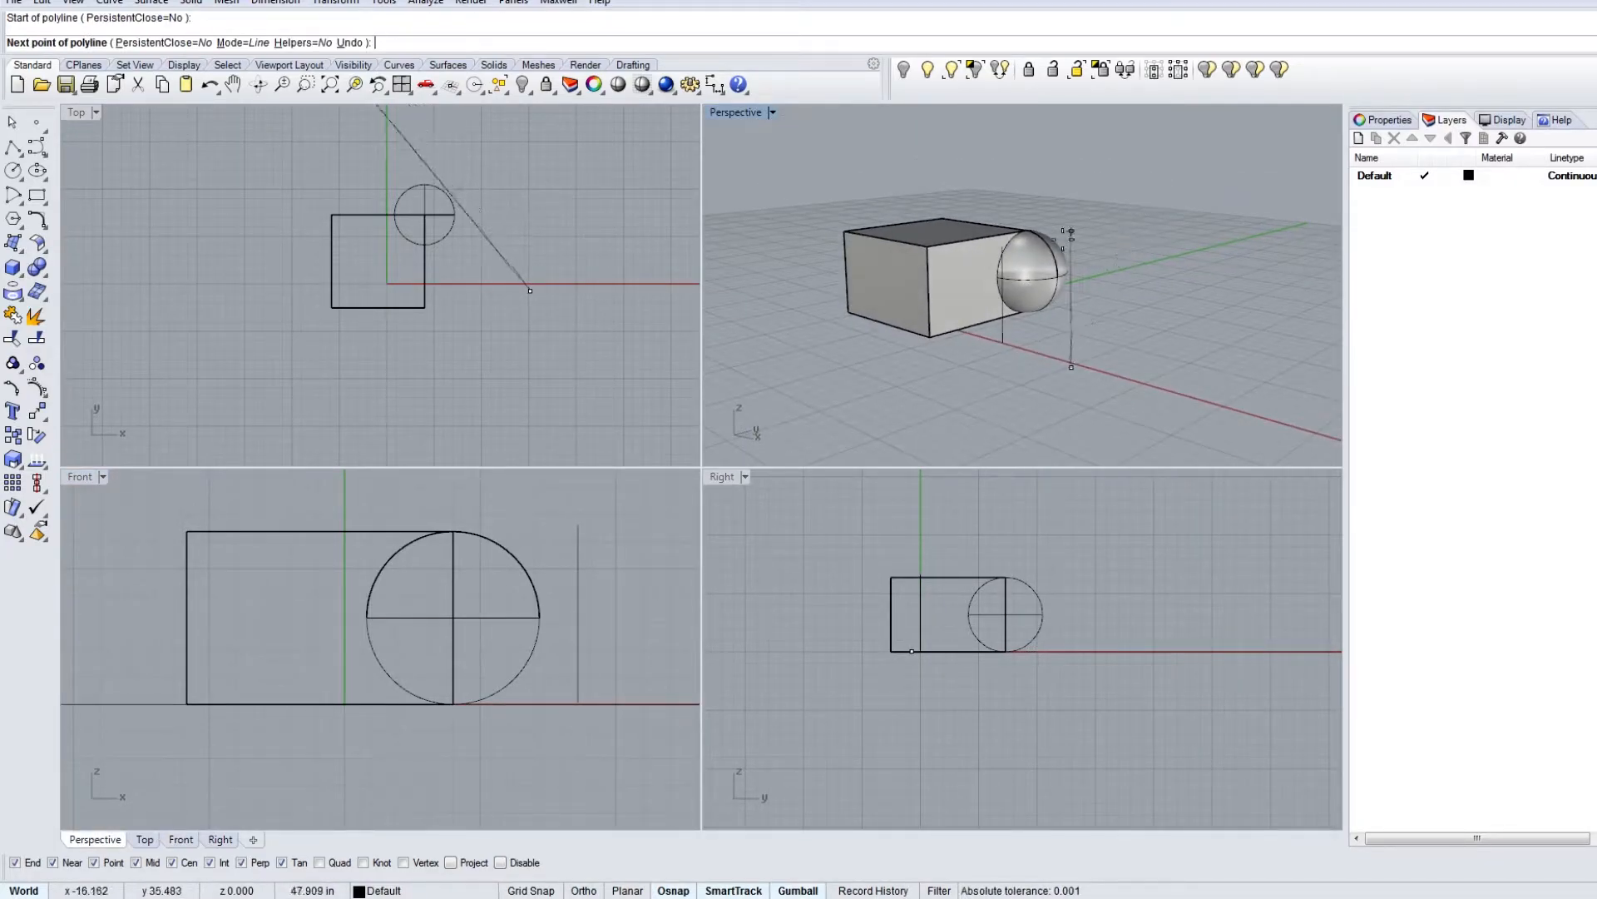
{"action": "right_click_drag", "start_coordinate": [1098, 257], "coordinate": [1271, 225]}
{"action": "left_click", "coordinate": [1136, 218]}
{"action": "key", "text": "Return"}
Step: Delete the polyline segment lying on the ground plane
{"action": "right_click_drag", "start_coordinate": [1073, 250], "coordinate": [1016, 416]}
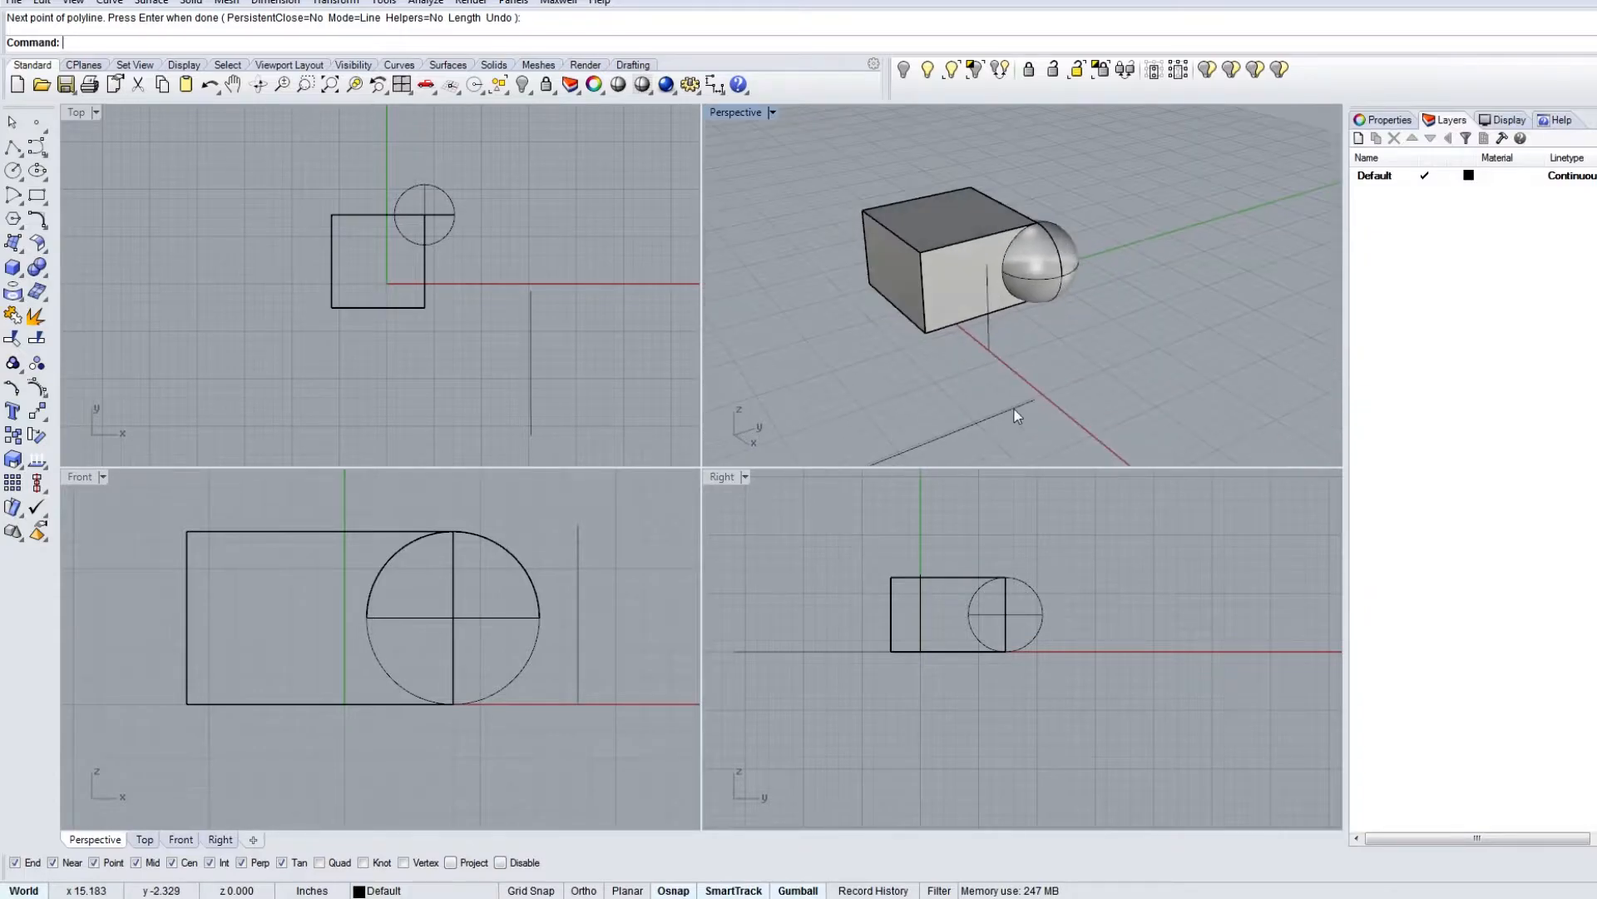
{"action": "left_click", "coordinate": [1018, 415]}
{"action": "key", "text": "Delete"}
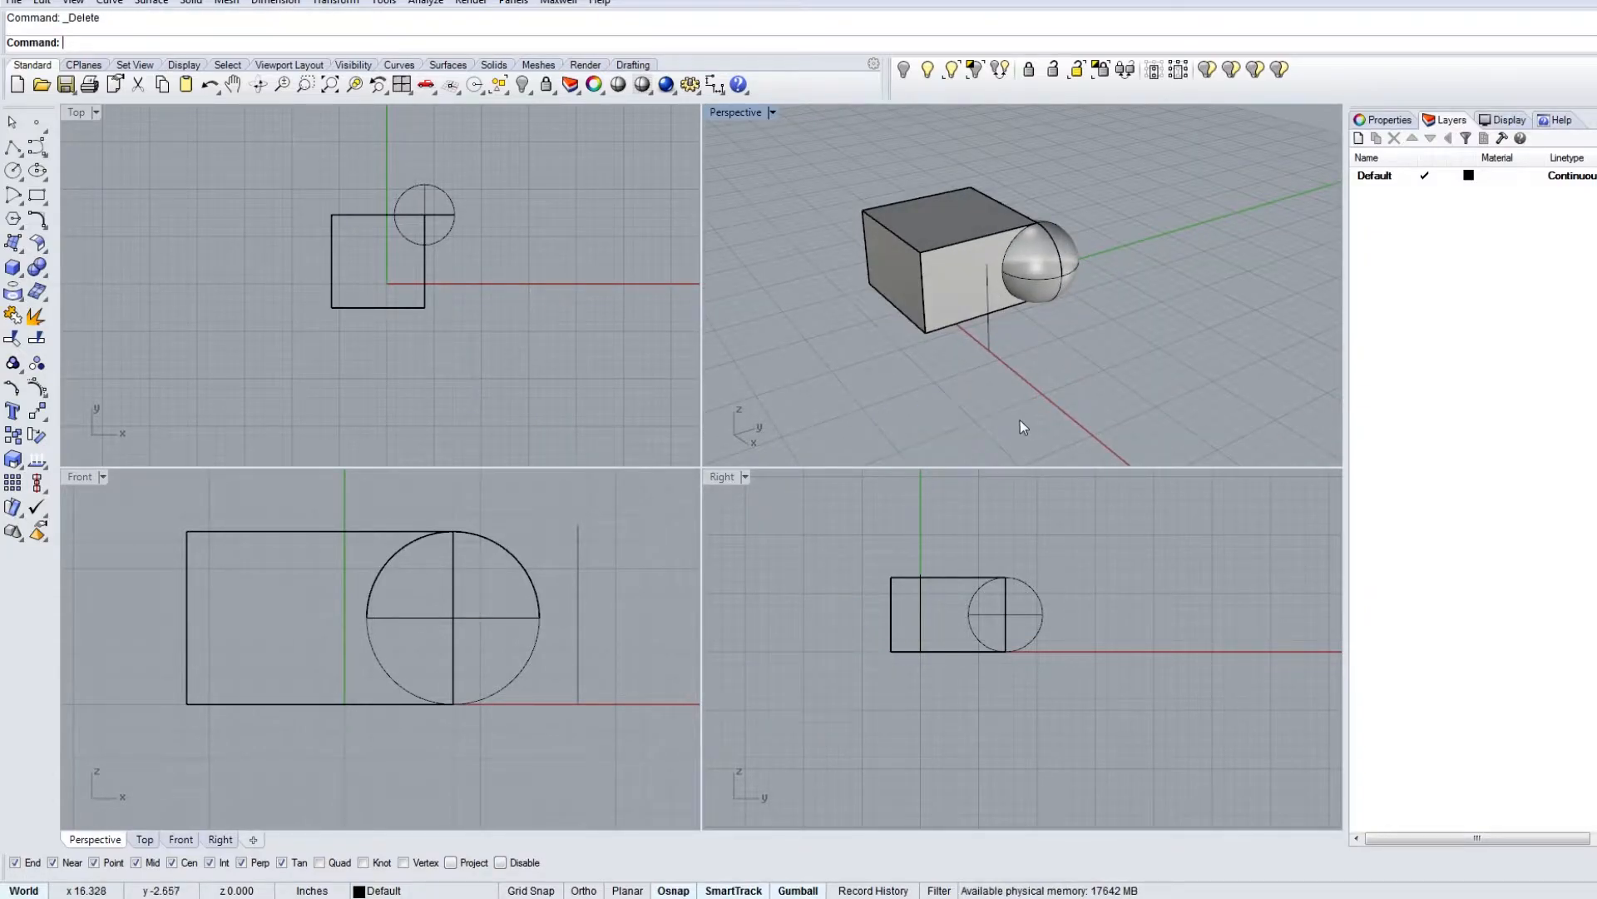
Step: Draw a polyline segment along the box's nearest vertical edge, from its bottom corner to its top corner
{"action": "scroll", "coordinate": [1020, 420], "scroll_direction": "down", "scroll_amount": 5}
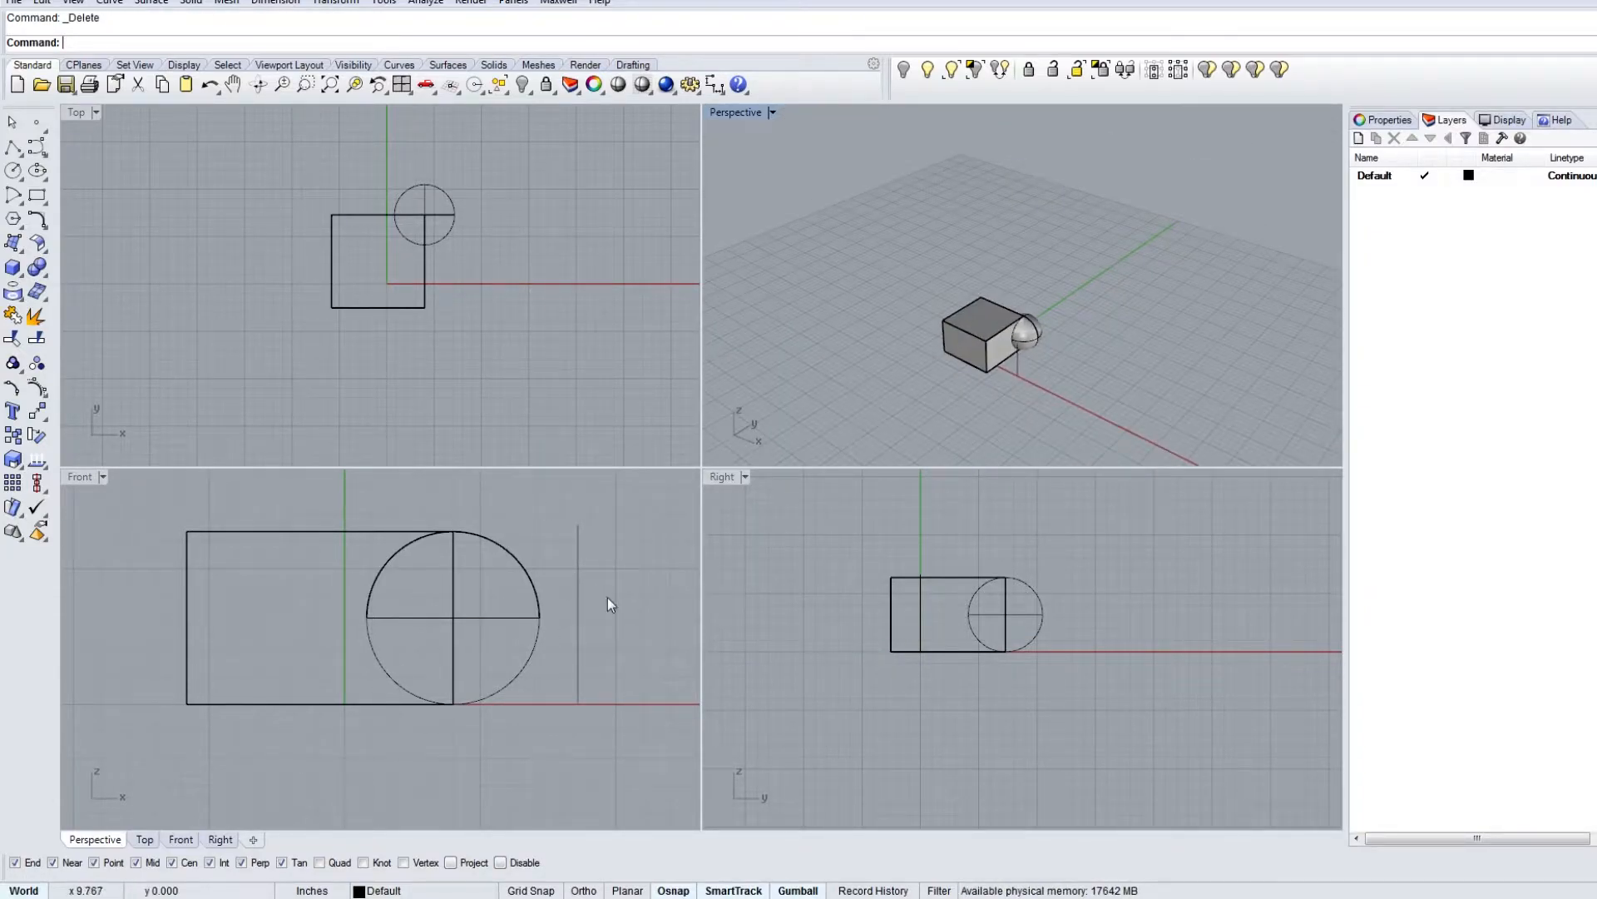
{"action": "scroll", "coordinate": [872, 417], "scroll_direction": "up", "scroll_amount": 5}
{"action": "scroll", "coordinate": [871, 418], "scroll_direction": "up", "scroll_amount": 2}
{"action": "key", "text": "Return"}
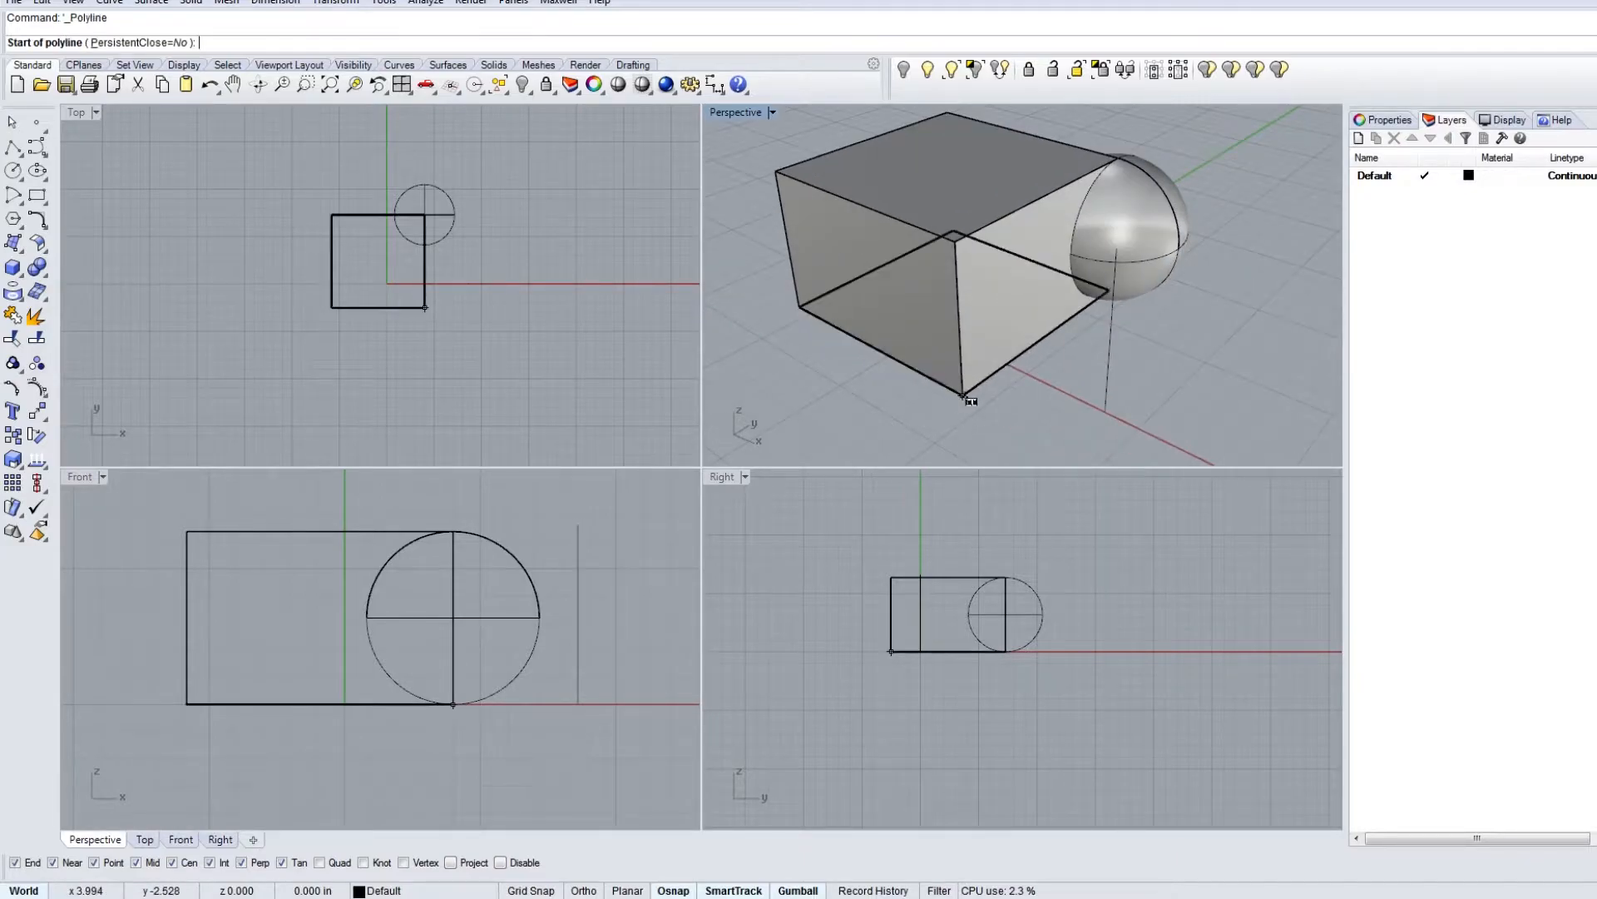
{"action": "left_click", "coordinate": [959, 394]}
{"action": "left_click", "coordinate": [978, 254]}
{"action": "key", "text": "Return"}
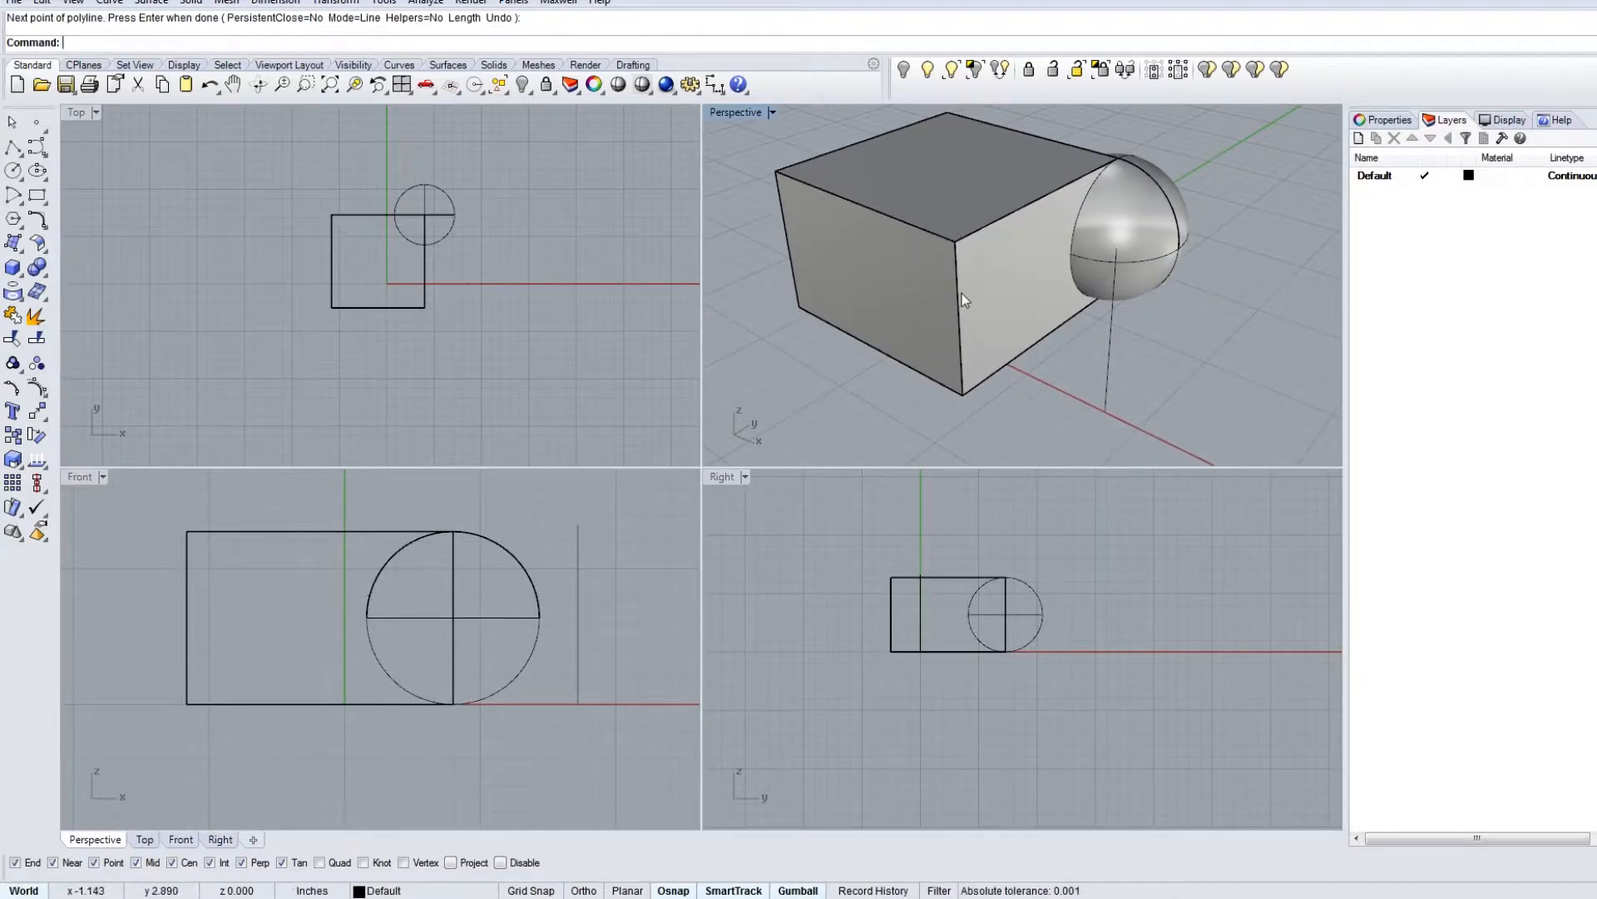
Step: Move the line on the box's vertical edge about 9.5 inches along the positive X axis with the gumball
{"action": "left_click", "coordinate": [962, 292]}
{"action": "left_click", "coordinate": [1028, 338]}
{"action": "right_click_drag", "start_coordinate": [1010, 367], "coordinate": [1037, 356]}
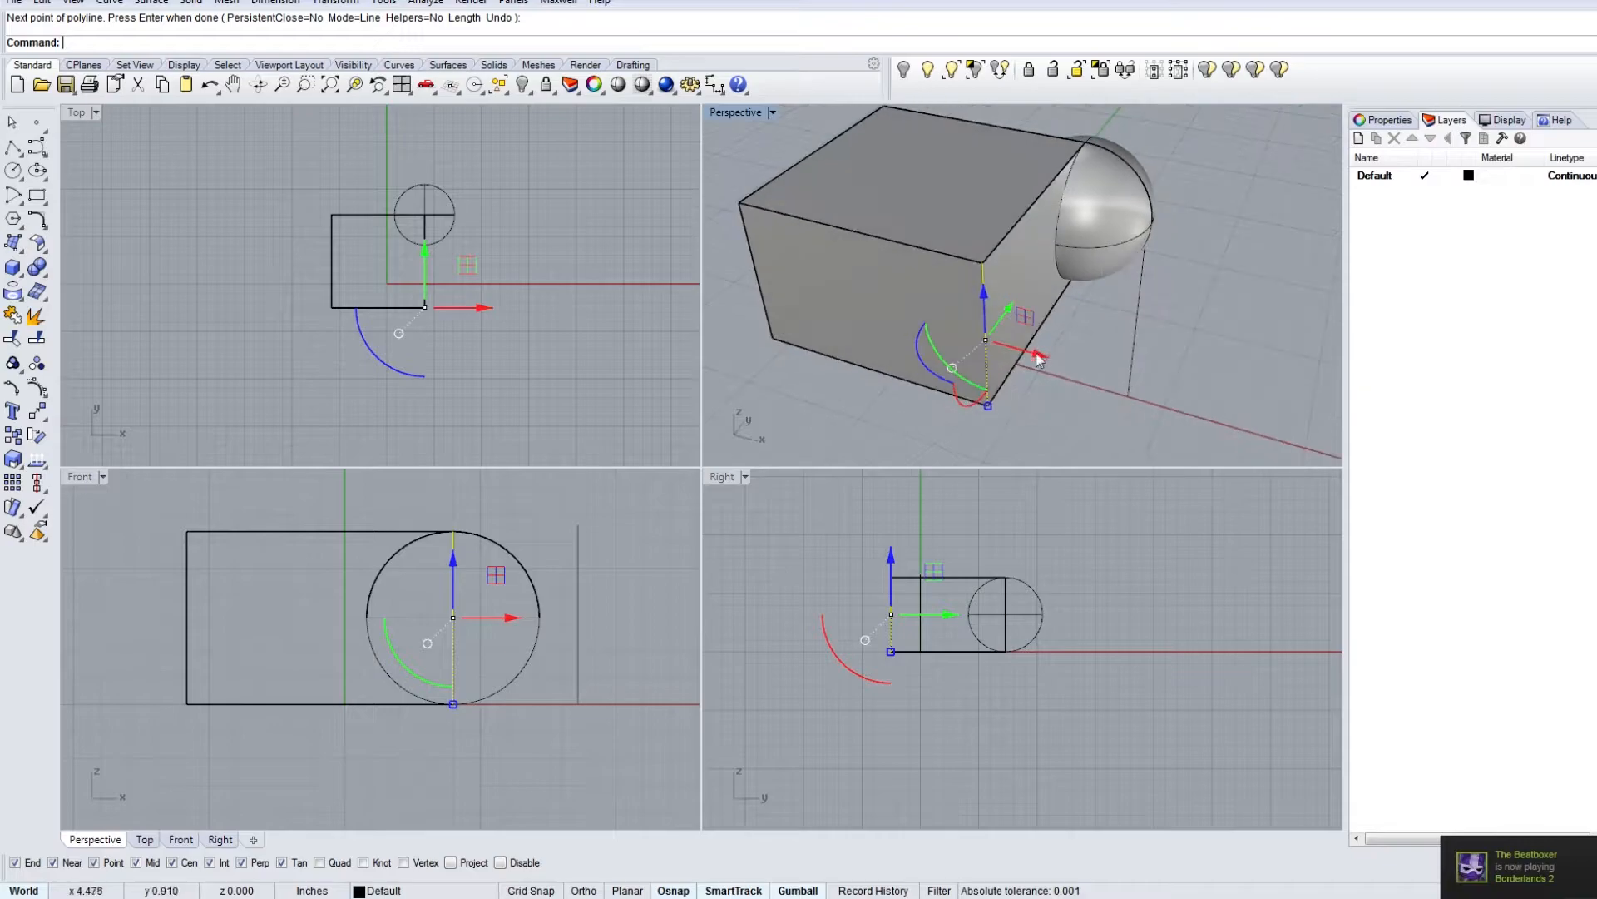
{"action": "left_click_drag", "start_coordinate": [1037, 356], "coordinate": [1313, 399]}
Step: Select both free-standing vertical lines together and delete them
{"action": "right_click_drag", "start_coordinate": [1312, 400], "coordinate": [844, 351], "text": "shift"}
{"action": "scroll", "coordinate": [1022, 328], "scroll_direction": "down", "scroll_amount": 4}
{"action": "left_click_drag", "start_coordinate": [1064, 317], "coordinate": [896, 243]}
{"action": "key", "text": "Delete"}
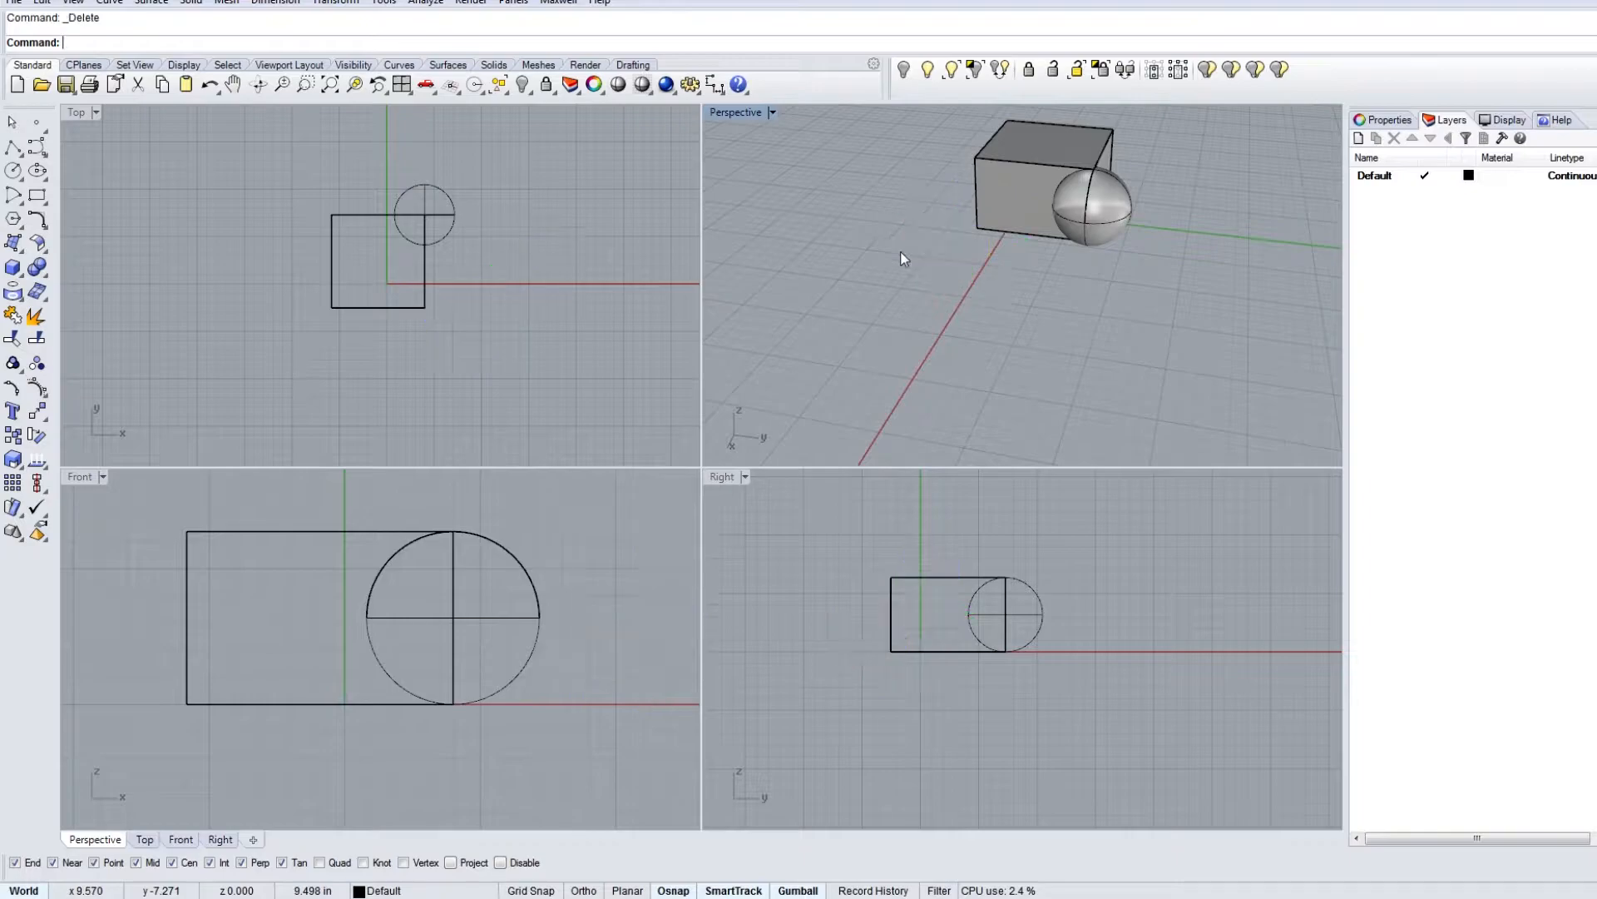
Step: Set the Right viewport to the Left view and compare it with the box and sphere in the Perspective viewport
{"action": "right_click_drag", "start_coordinate": [998, 315], "coordinate": [1068, 237]}
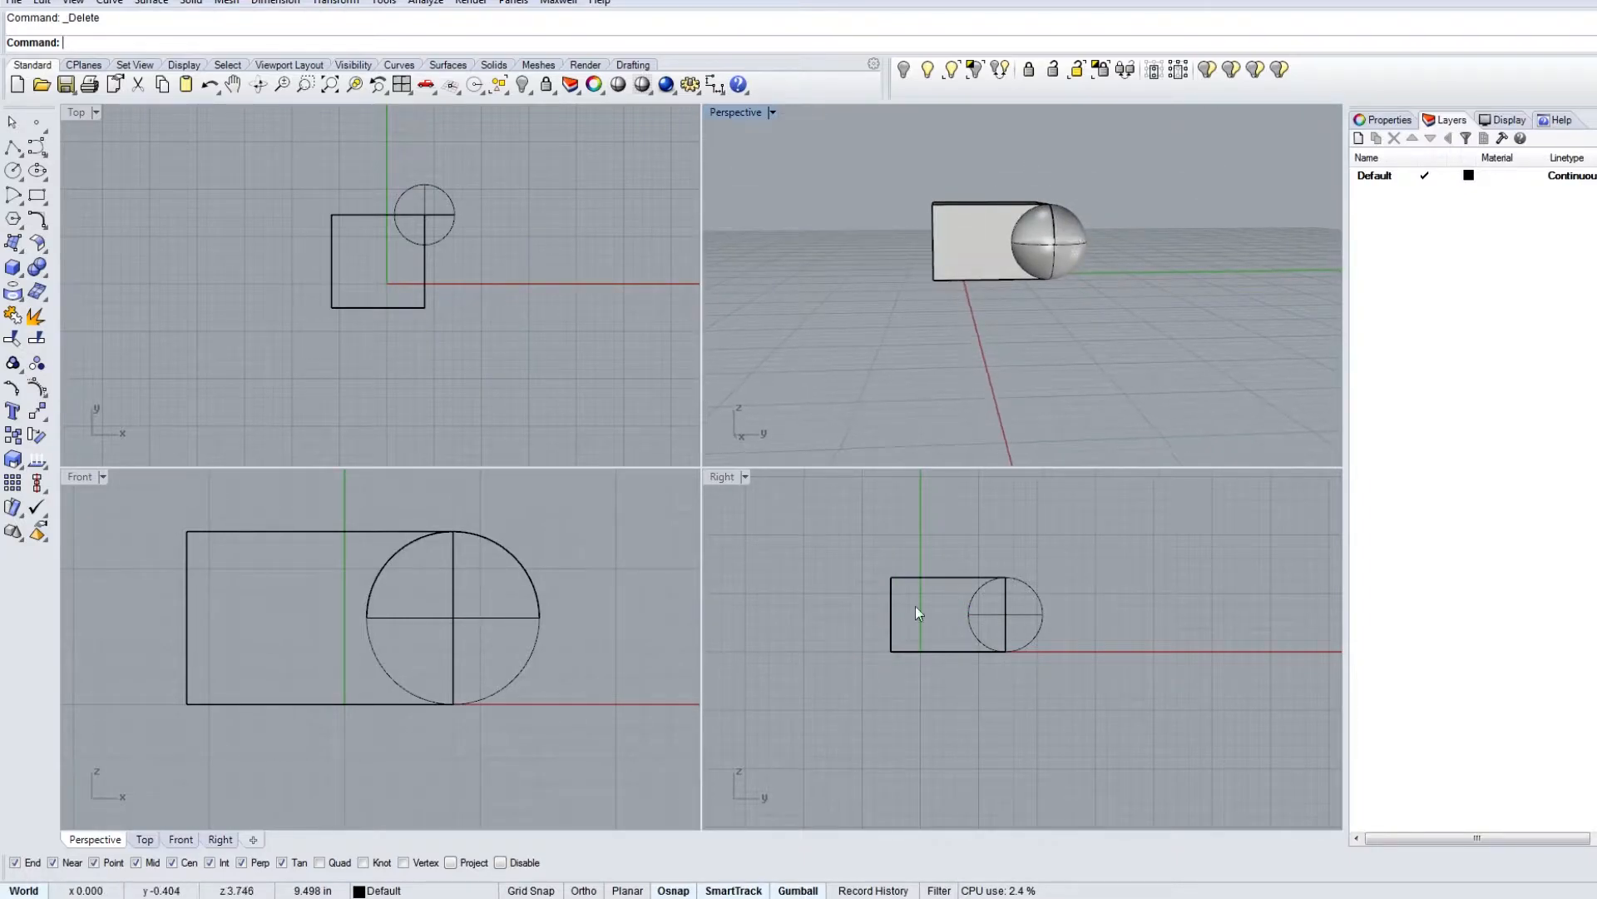
{"action": "right_click_drag", "start_coordinate": [976, 315], "coordinate": [932, 382]}
{"action": "left_click", "coordinate": [717, 477]}
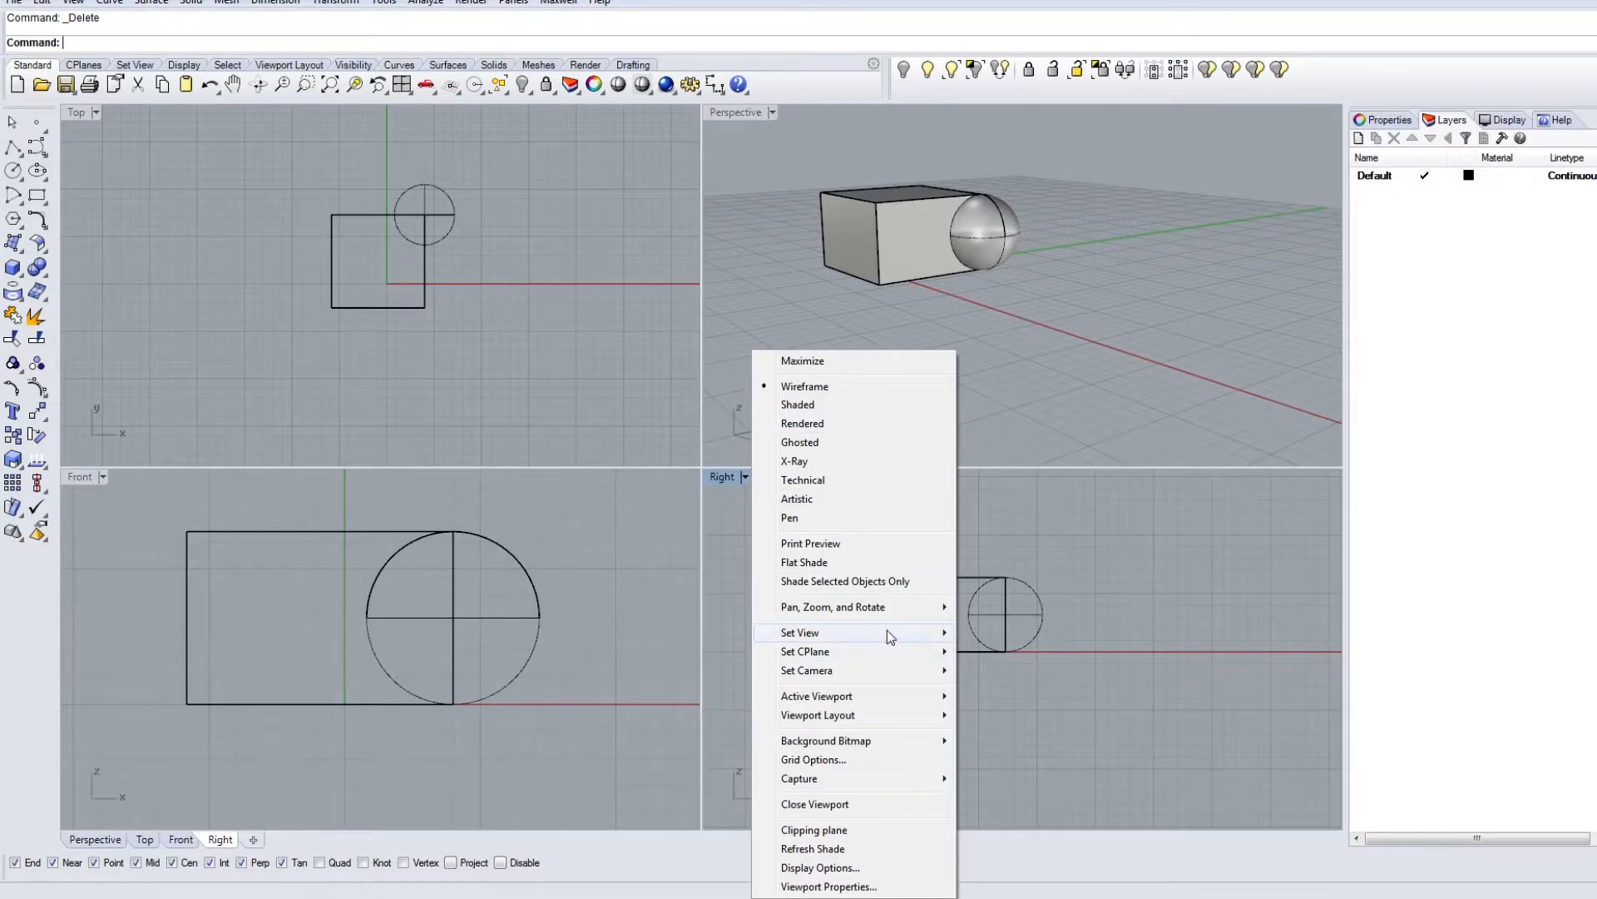
{"action": "mouse_move", "coordinate": [887, 631]}
{"action": "left_click", "coordinate": [992, 697]}
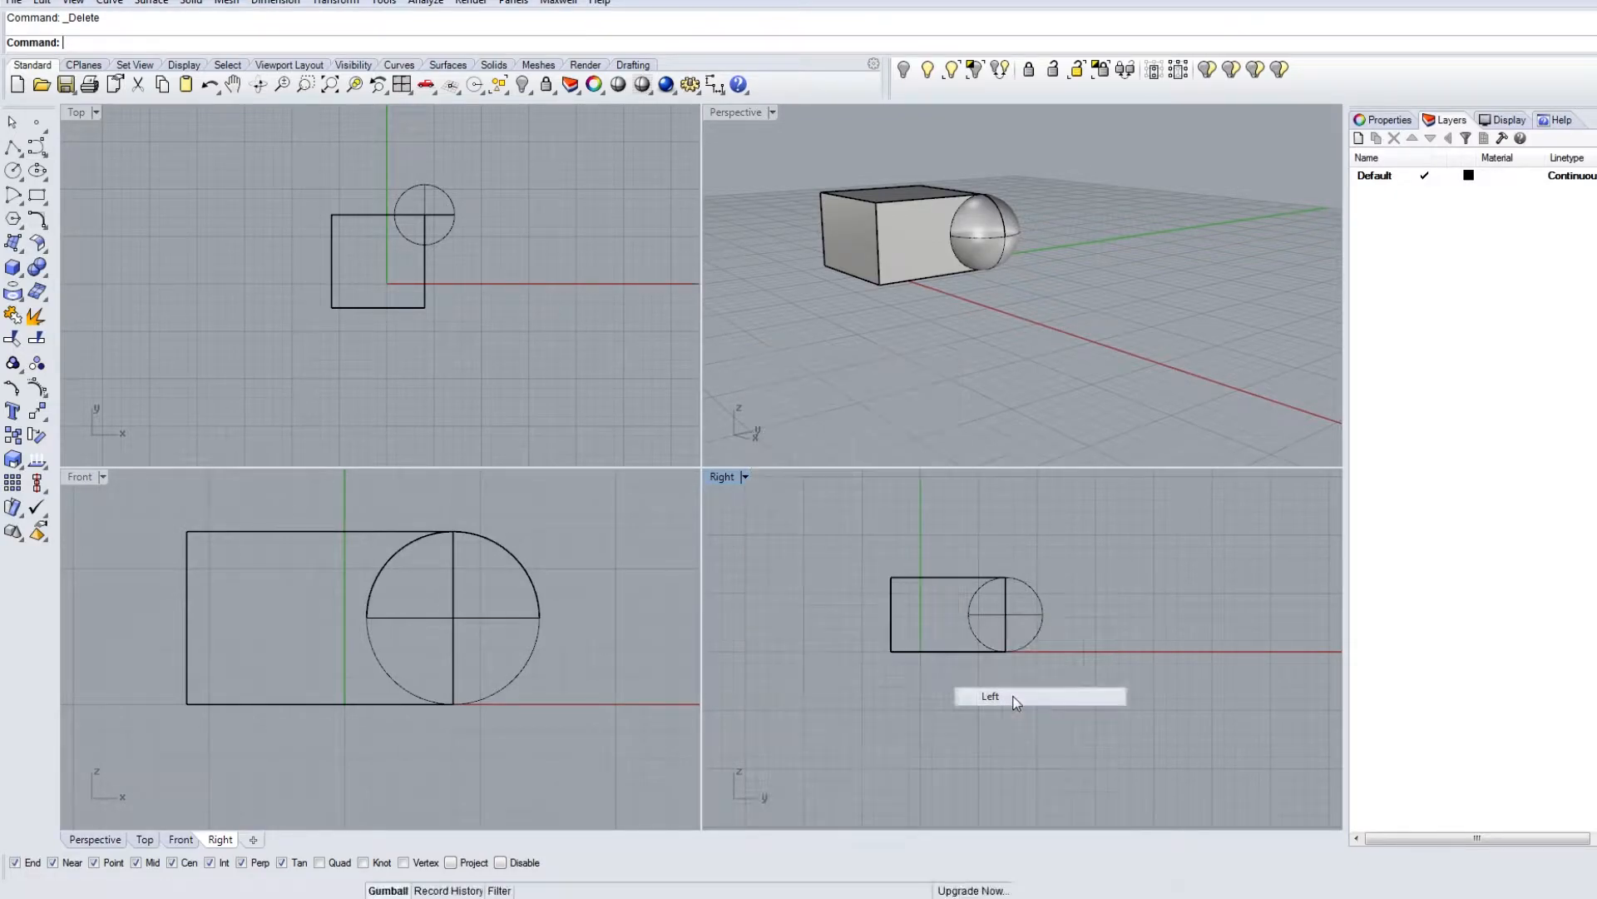
{"action": "right_click_drag", "start_coordinate": [978, 391], "coordinate": [981, 343]}
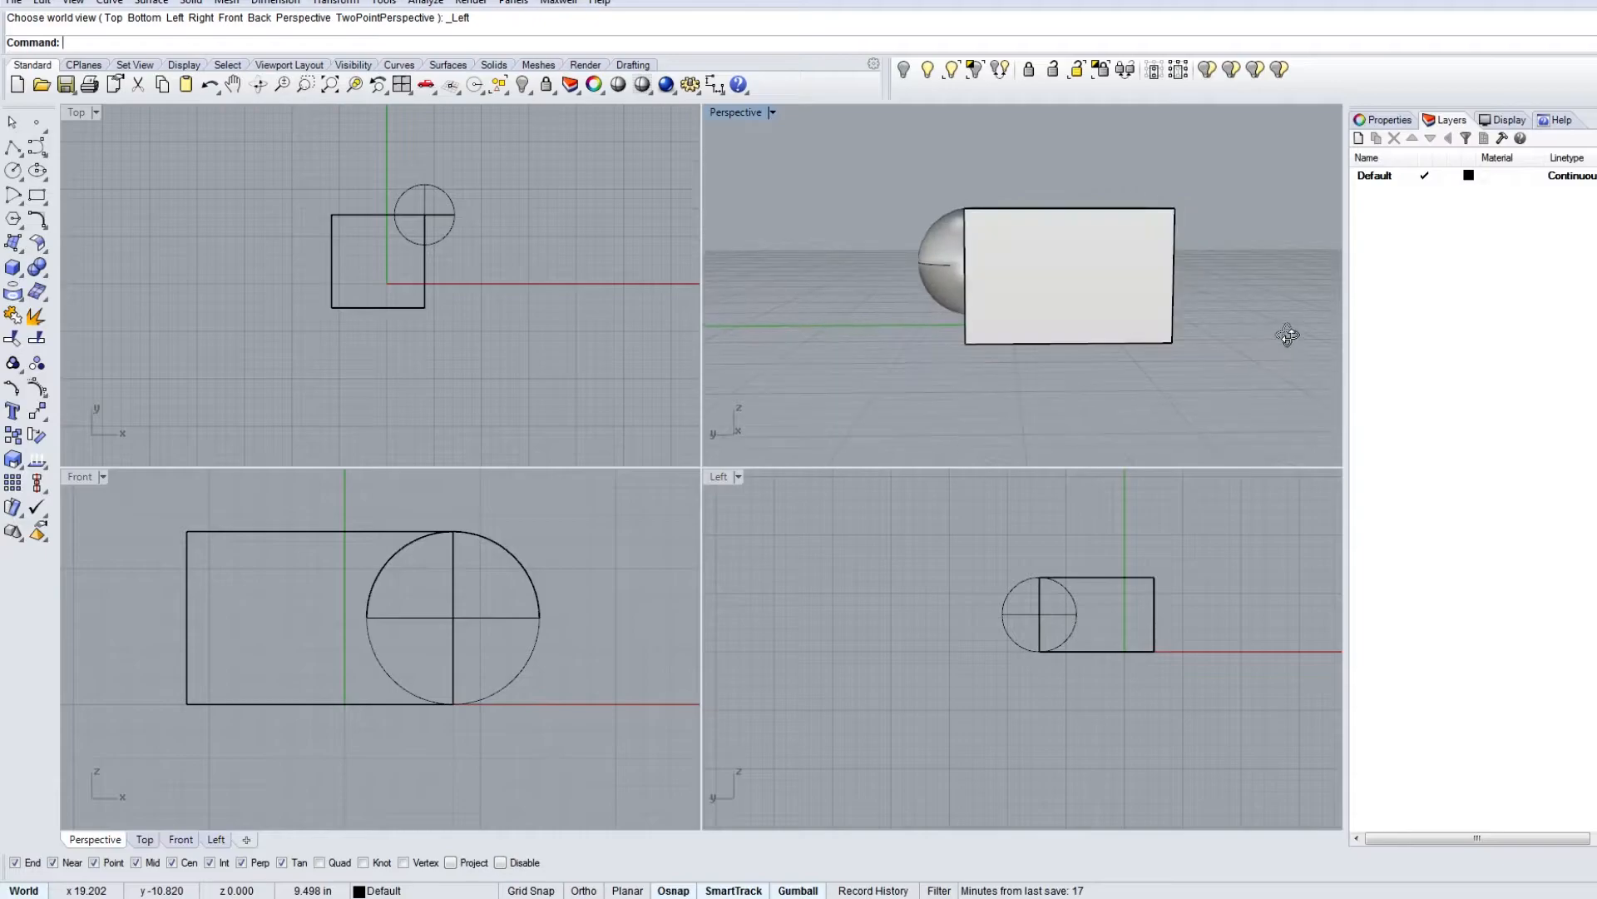
{"action": "right_click_drag", "start_coordinate": [1288, 334], "coordinate": [920, 403]}
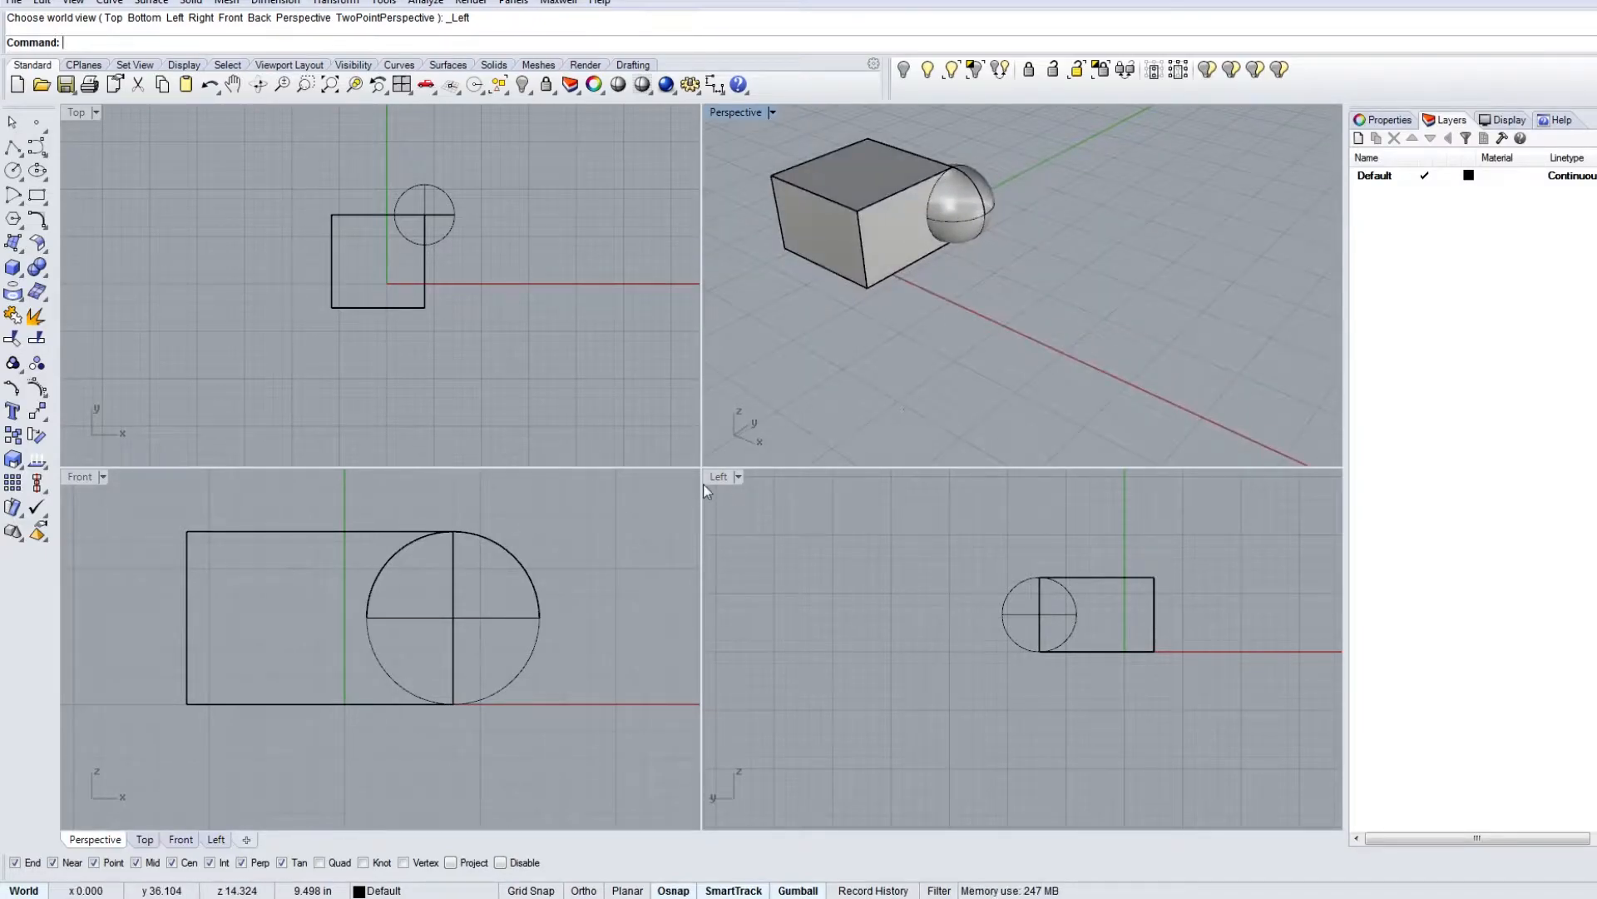
Step: Undo the deletion of the two vertical lines and redo it
{"action": "left_click", "coordinate": [728, 480]}
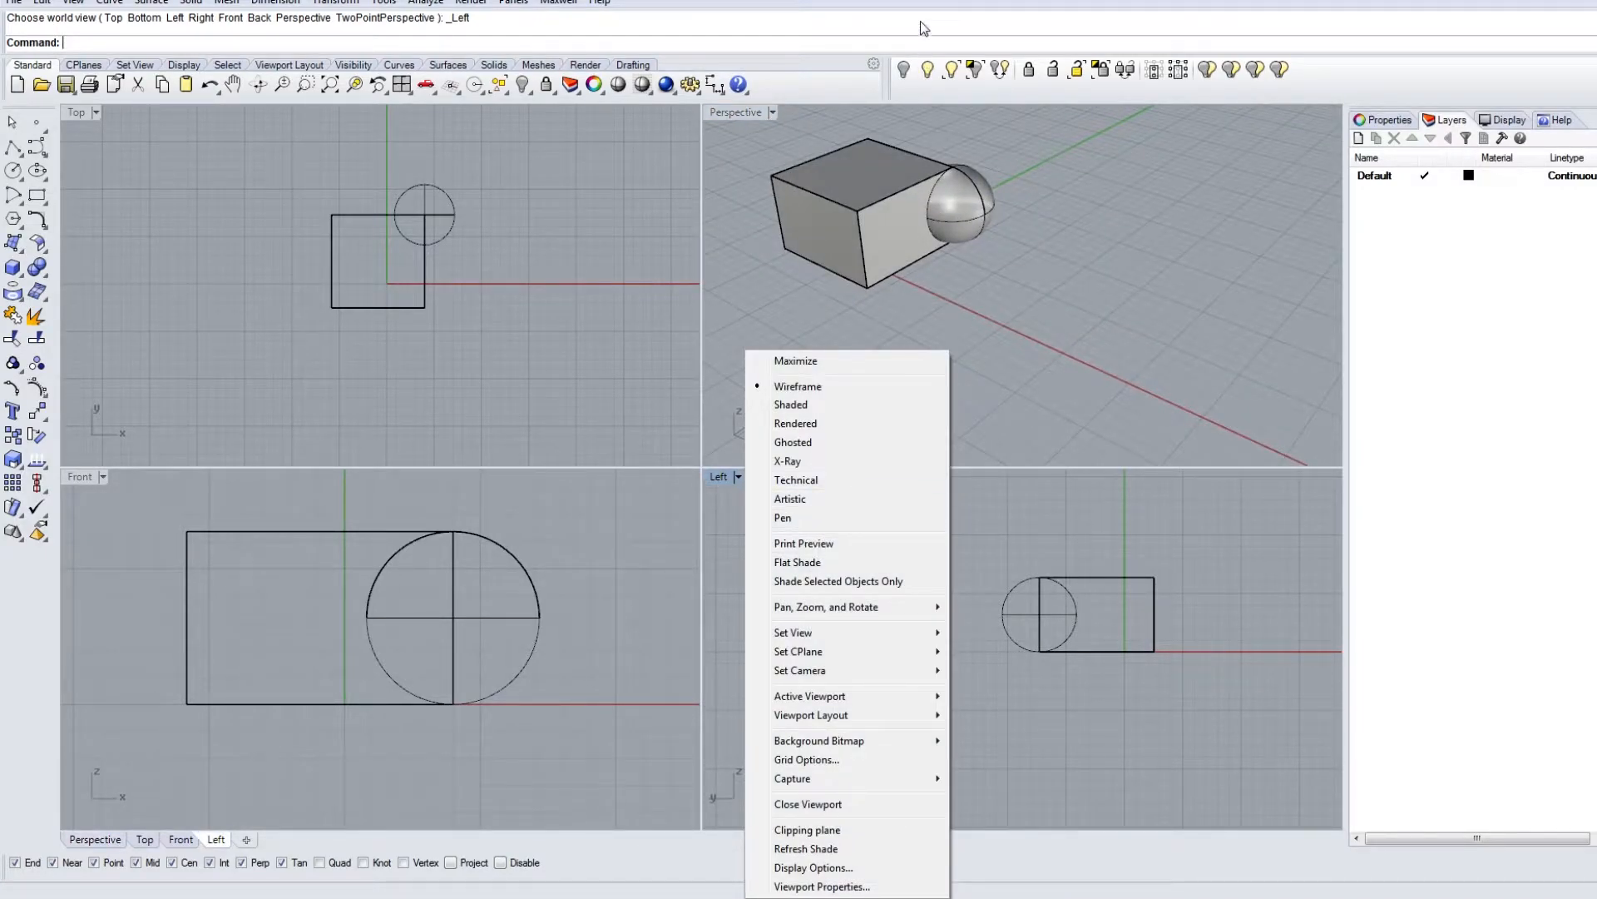
{"action": "key", "text": "Escape"}
{"action": "key", "text": "ctrl+z"}
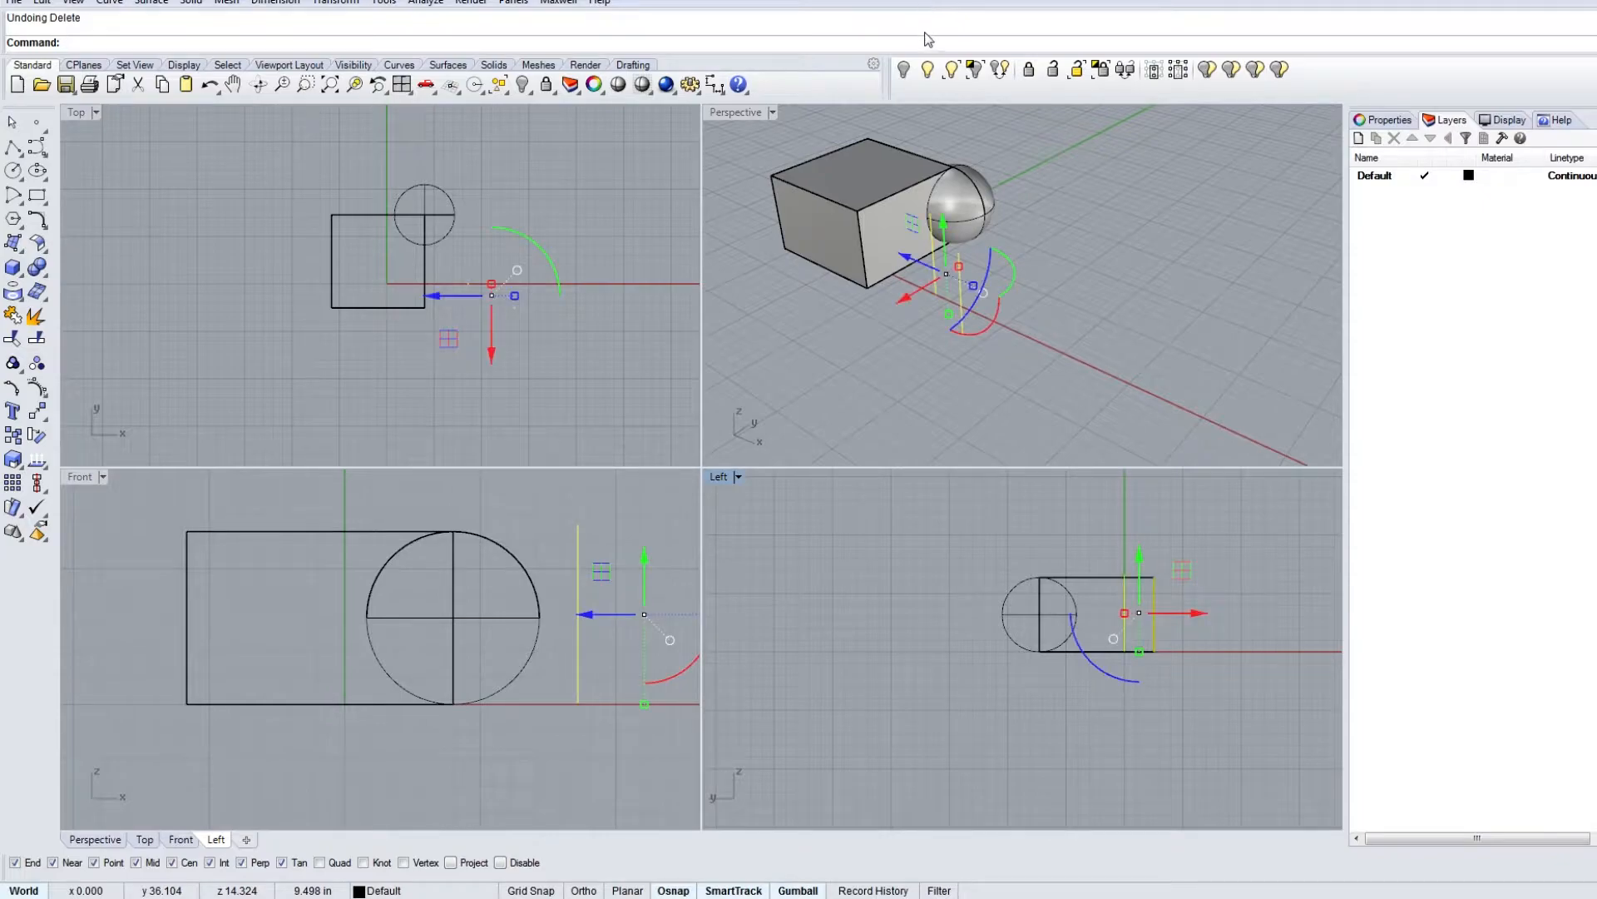
{"action": "key", "text": "ctrl+y"}
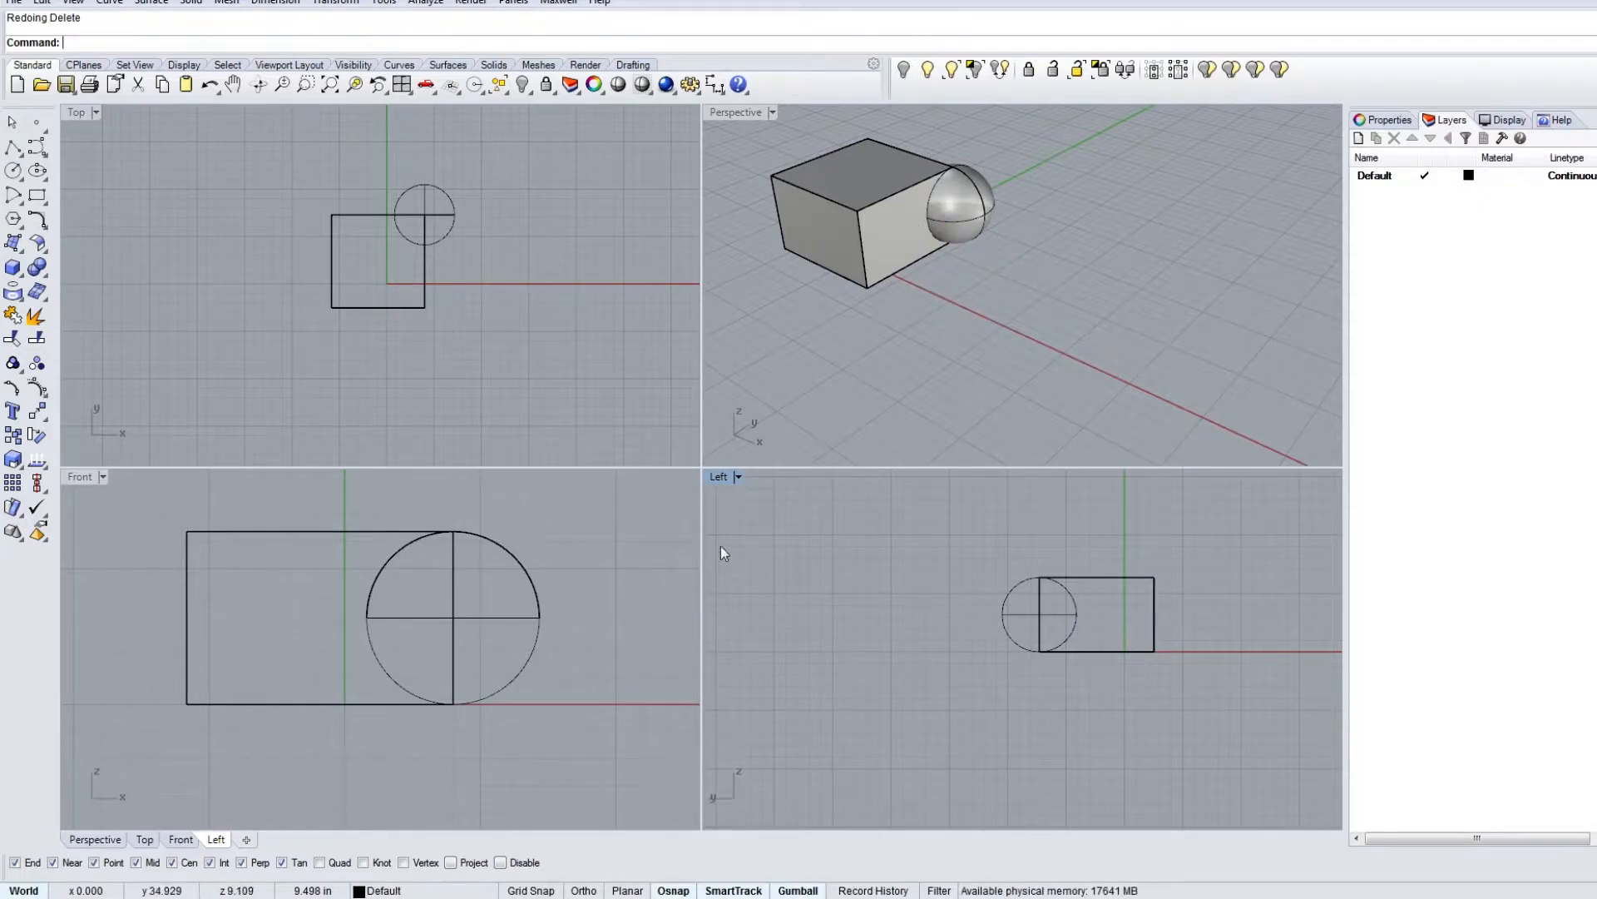
Step: Set the Left viewport back to the Right view and select the box and sphere together in it
{"action": "left_click", "coordinate": [722, 479]}
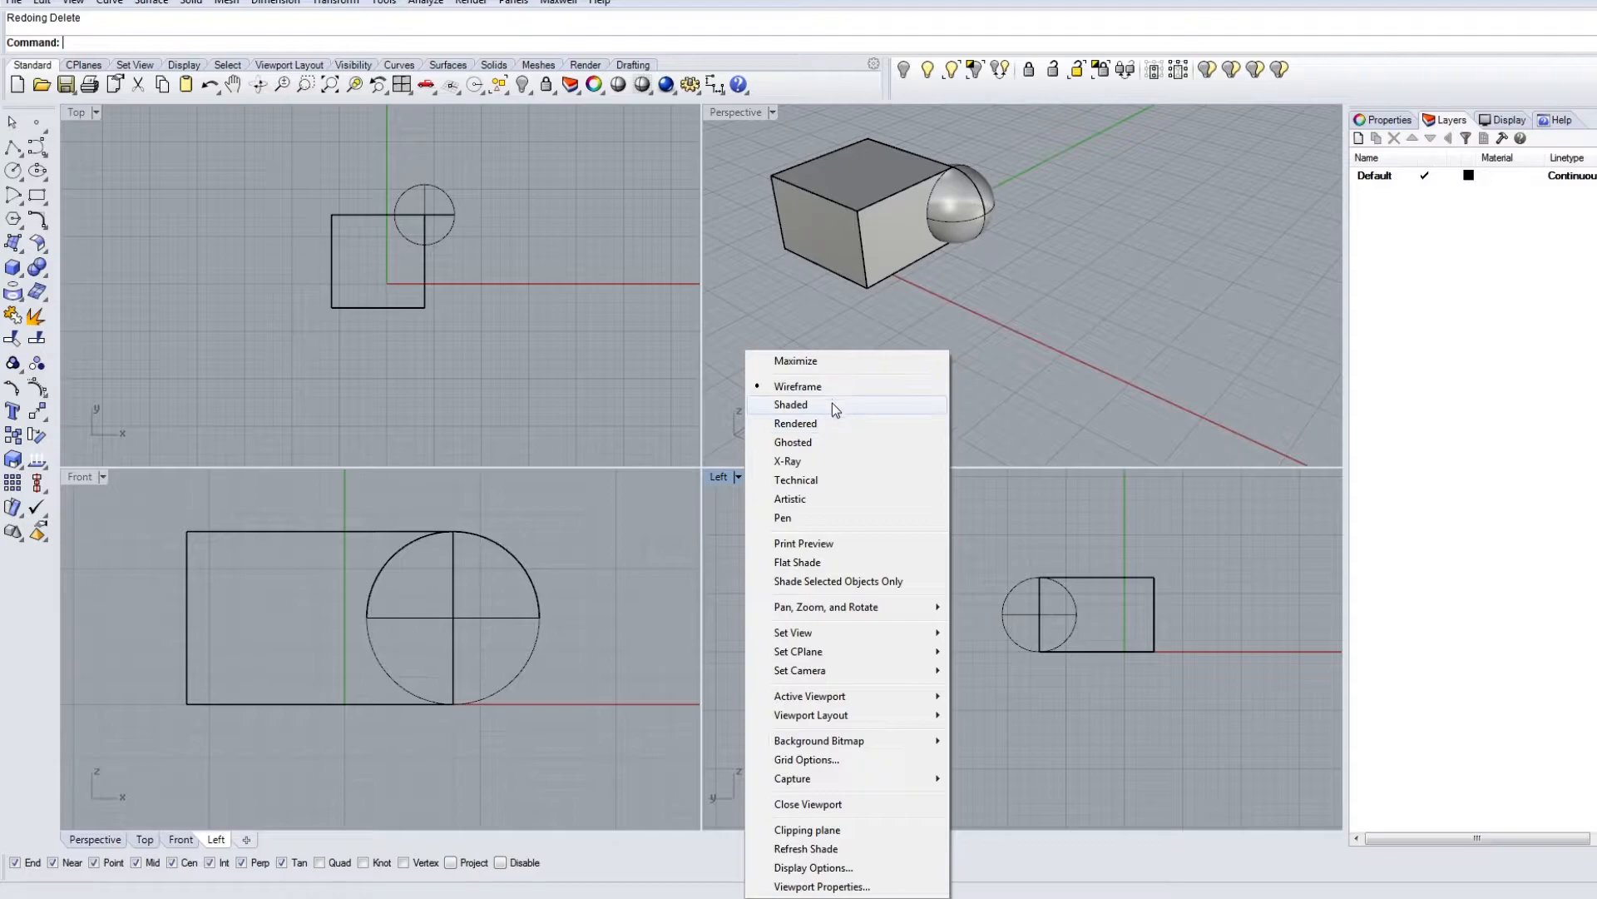
{"action": "mouse_move", "coordinate": [878, 634]}
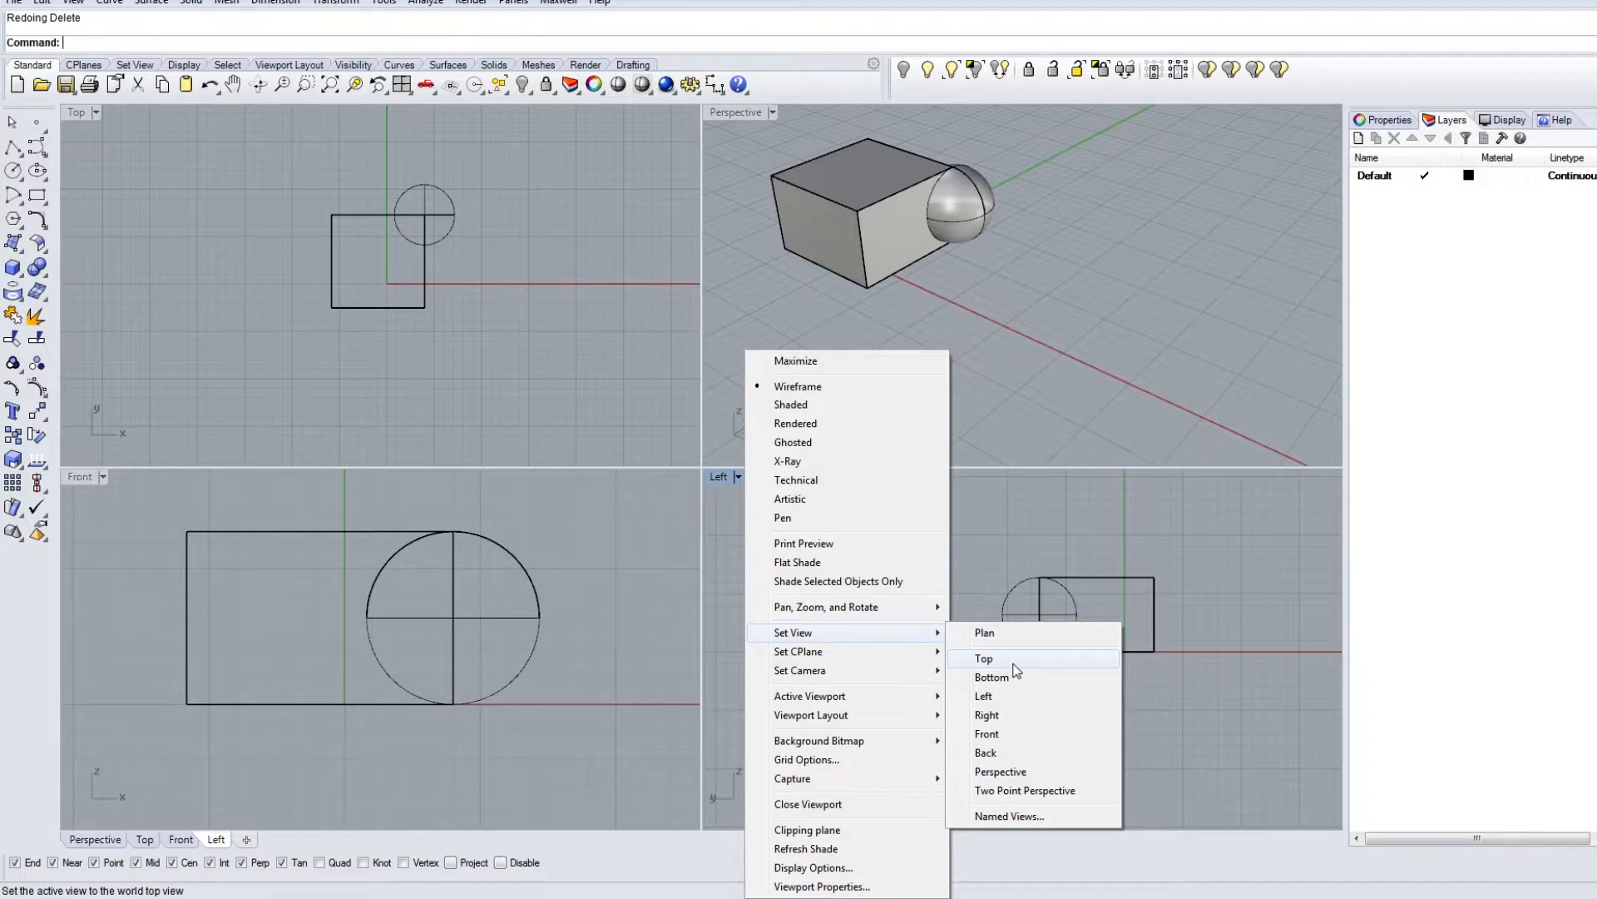
{"action": "left_click", "coordinate": [1009, 714]}
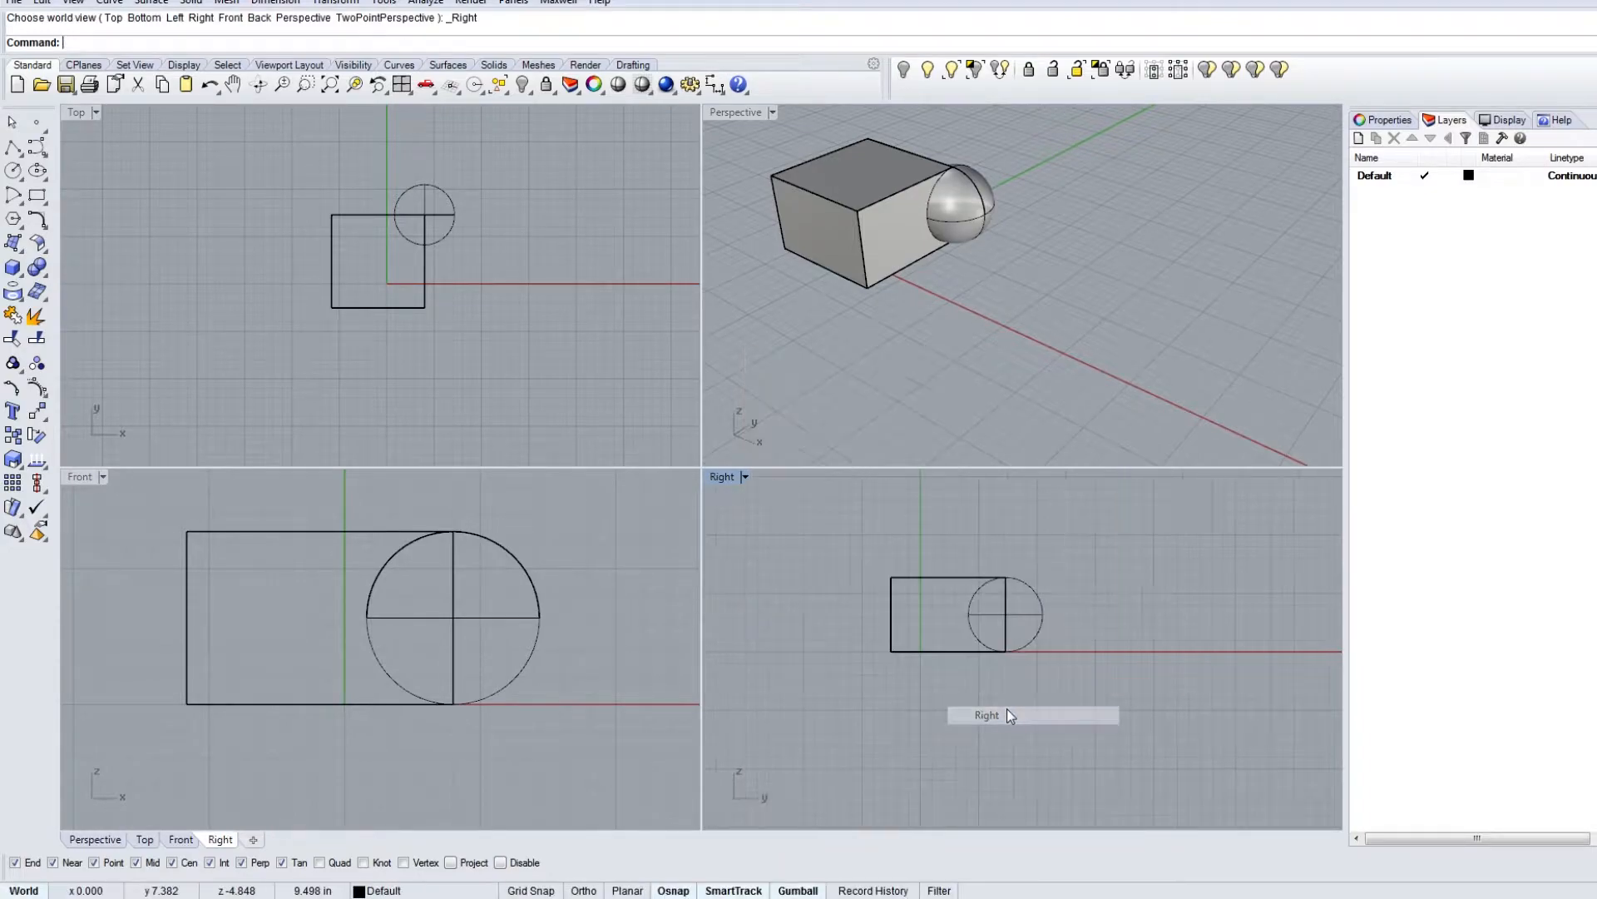
{"action": "right_click_drag", "start_coordinate": [841, 641], "coordinate": [895, 660]}
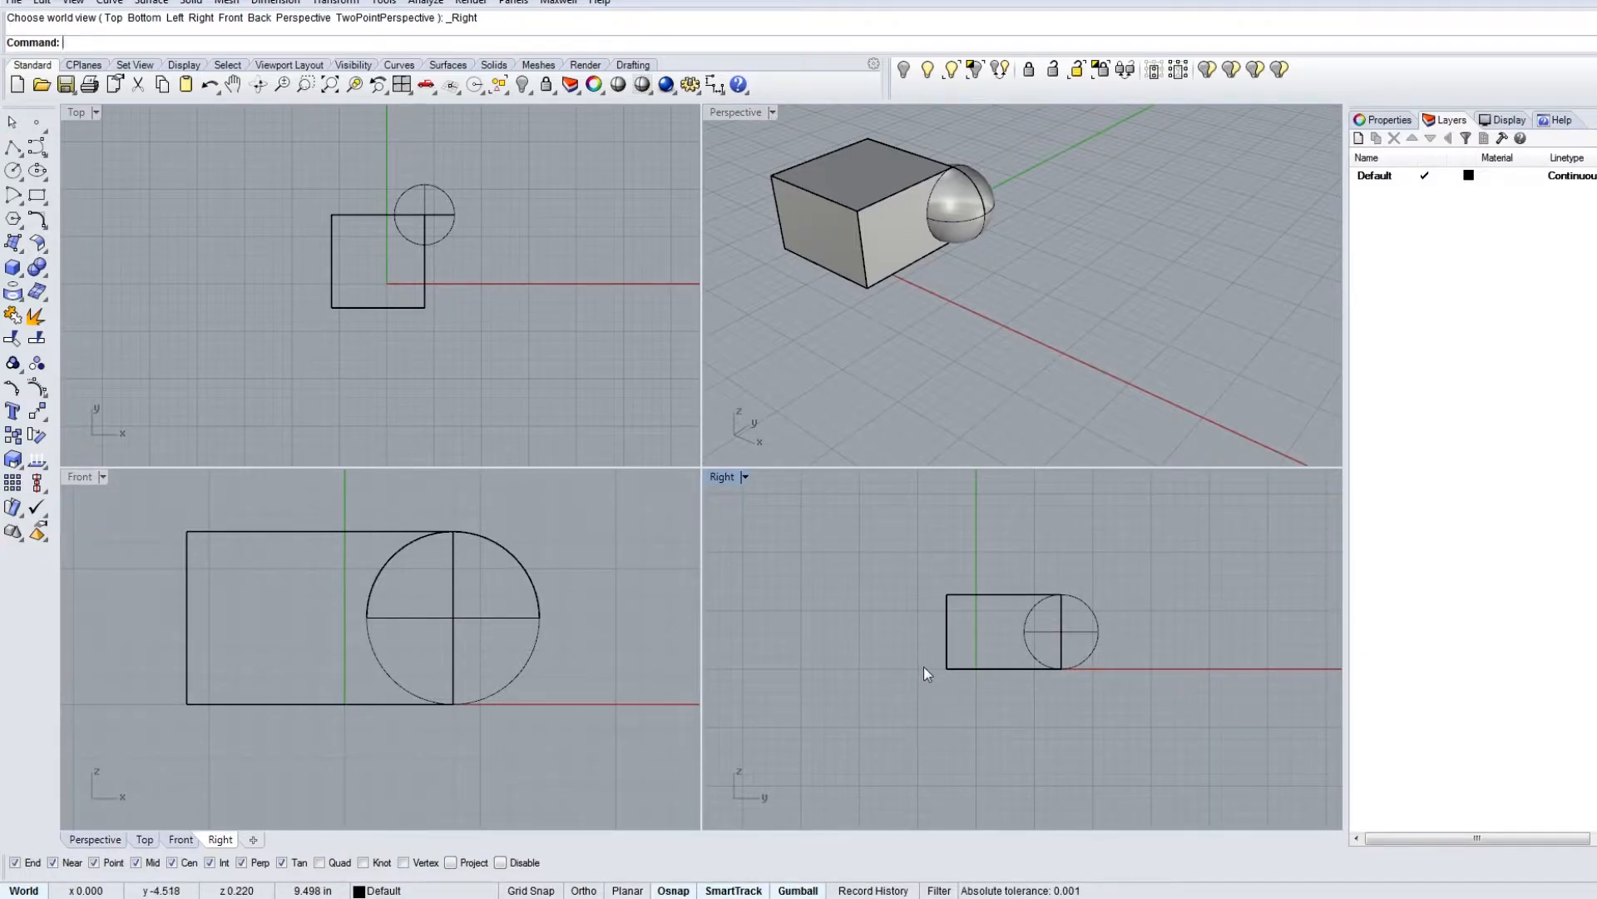
{"action": "left_click_drag", "start_coordinate": [1078, 533], "coordinate": [823, 670]}
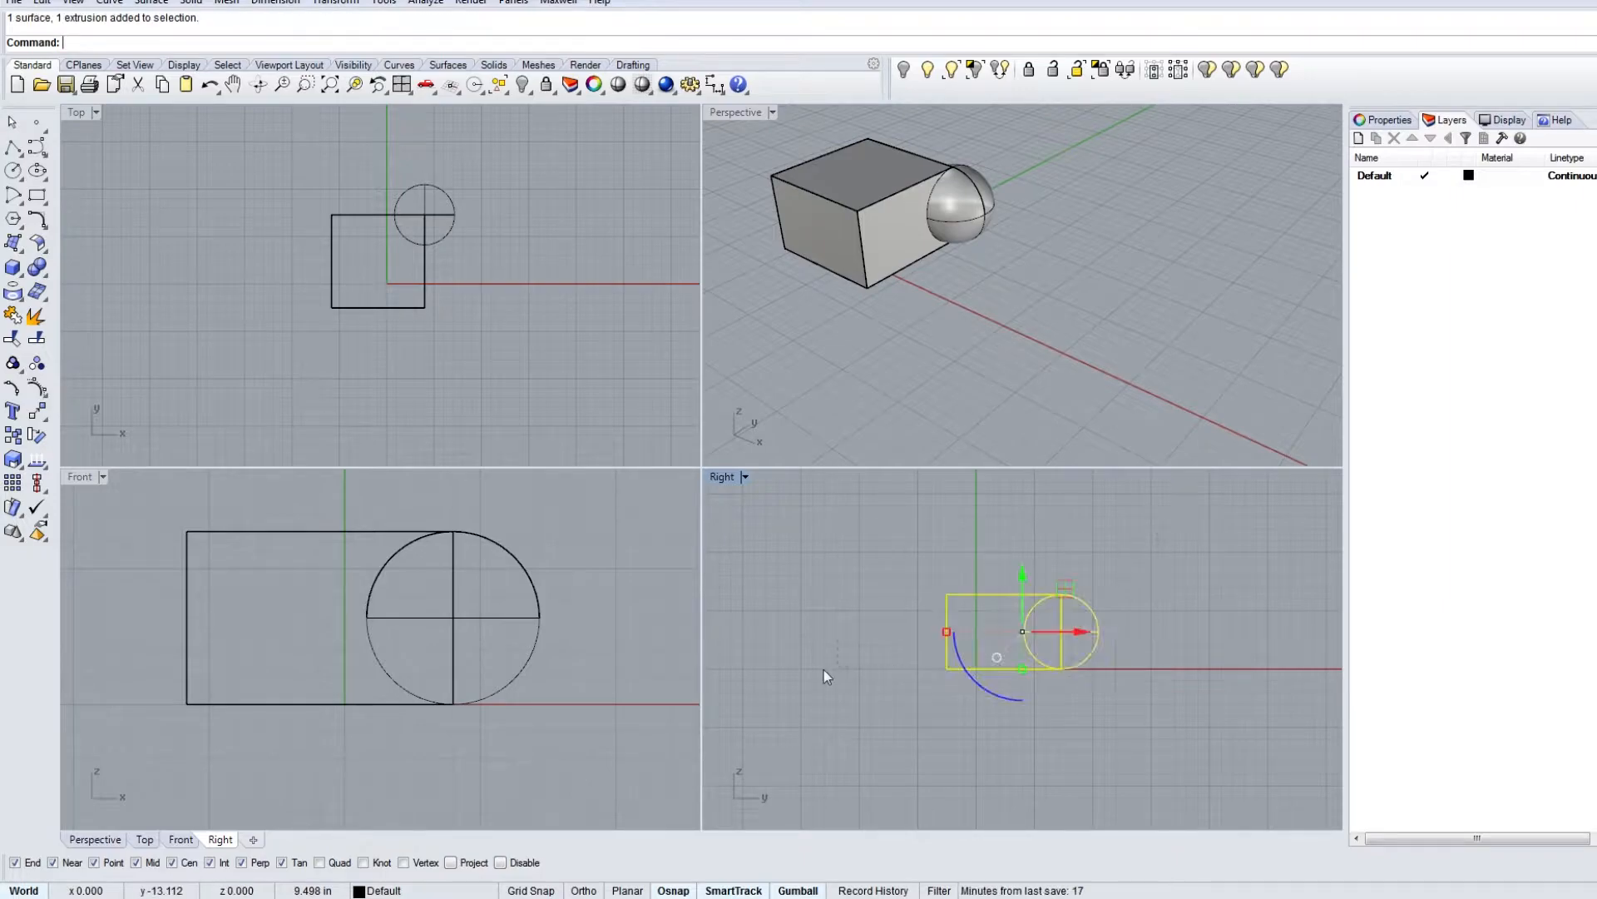
Step: Cut the sphere to the clipboard and paste it back in its original place
{"action": "right_click_drag", "start_coordinate": [1062, 221], "coordinate": [1047, 15]}
{"action": "left_click", "coordinate": [1018, 345]}
{"action": "right_click_drag", "start_coordinate": [1019, 347], "coordinate": [1038, 263], "text": "shift"}
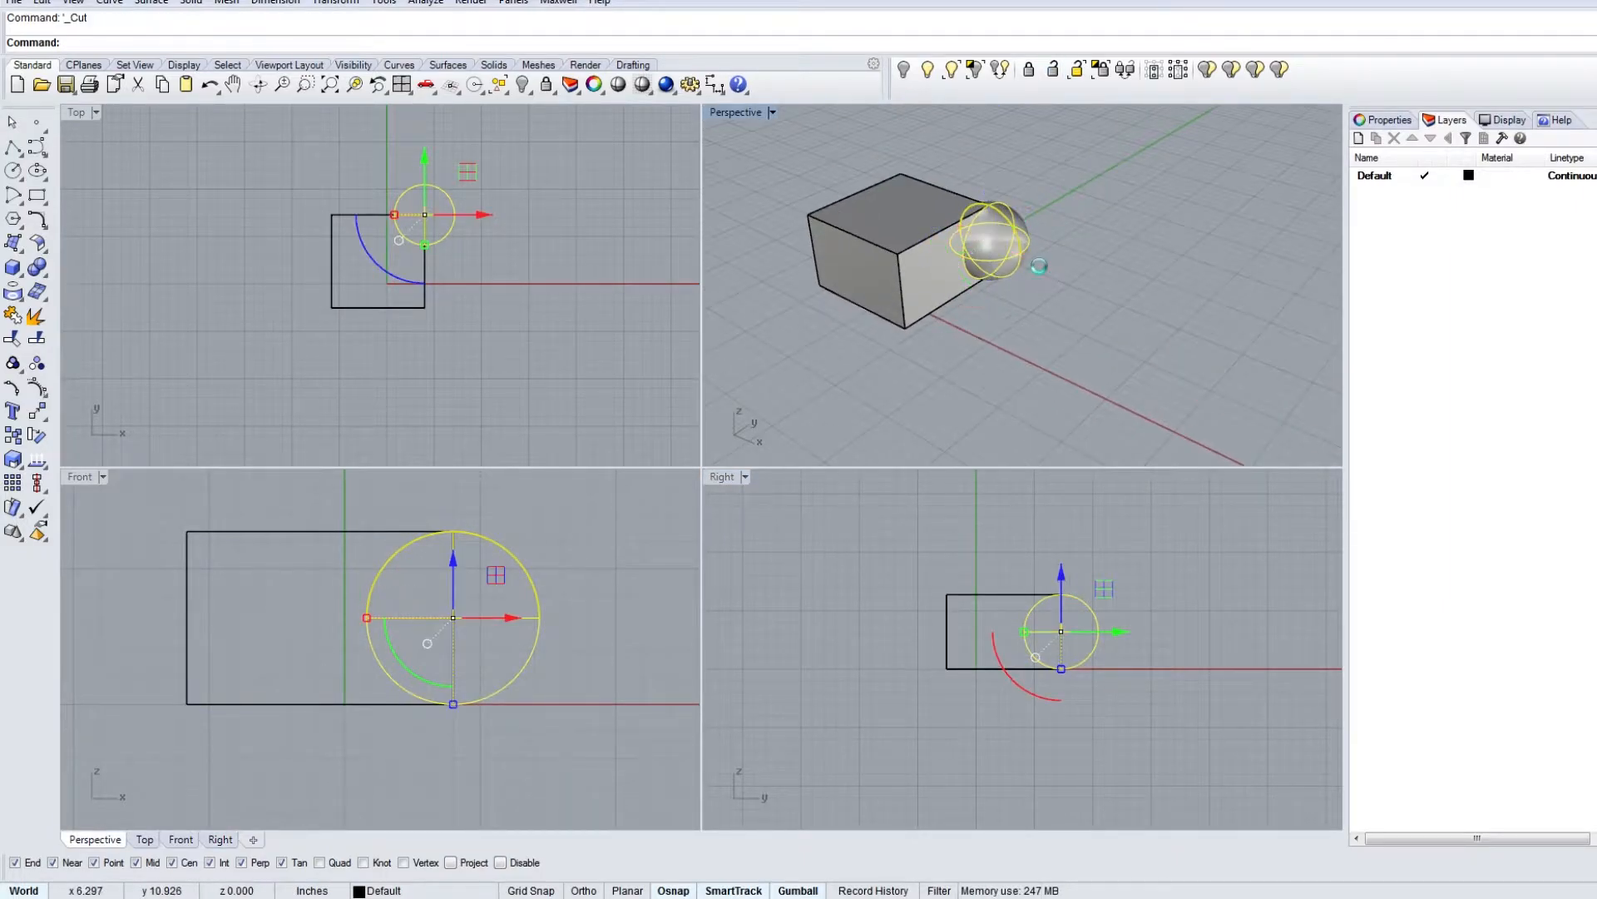
{"action": "key", "text": "ctrl+x"}
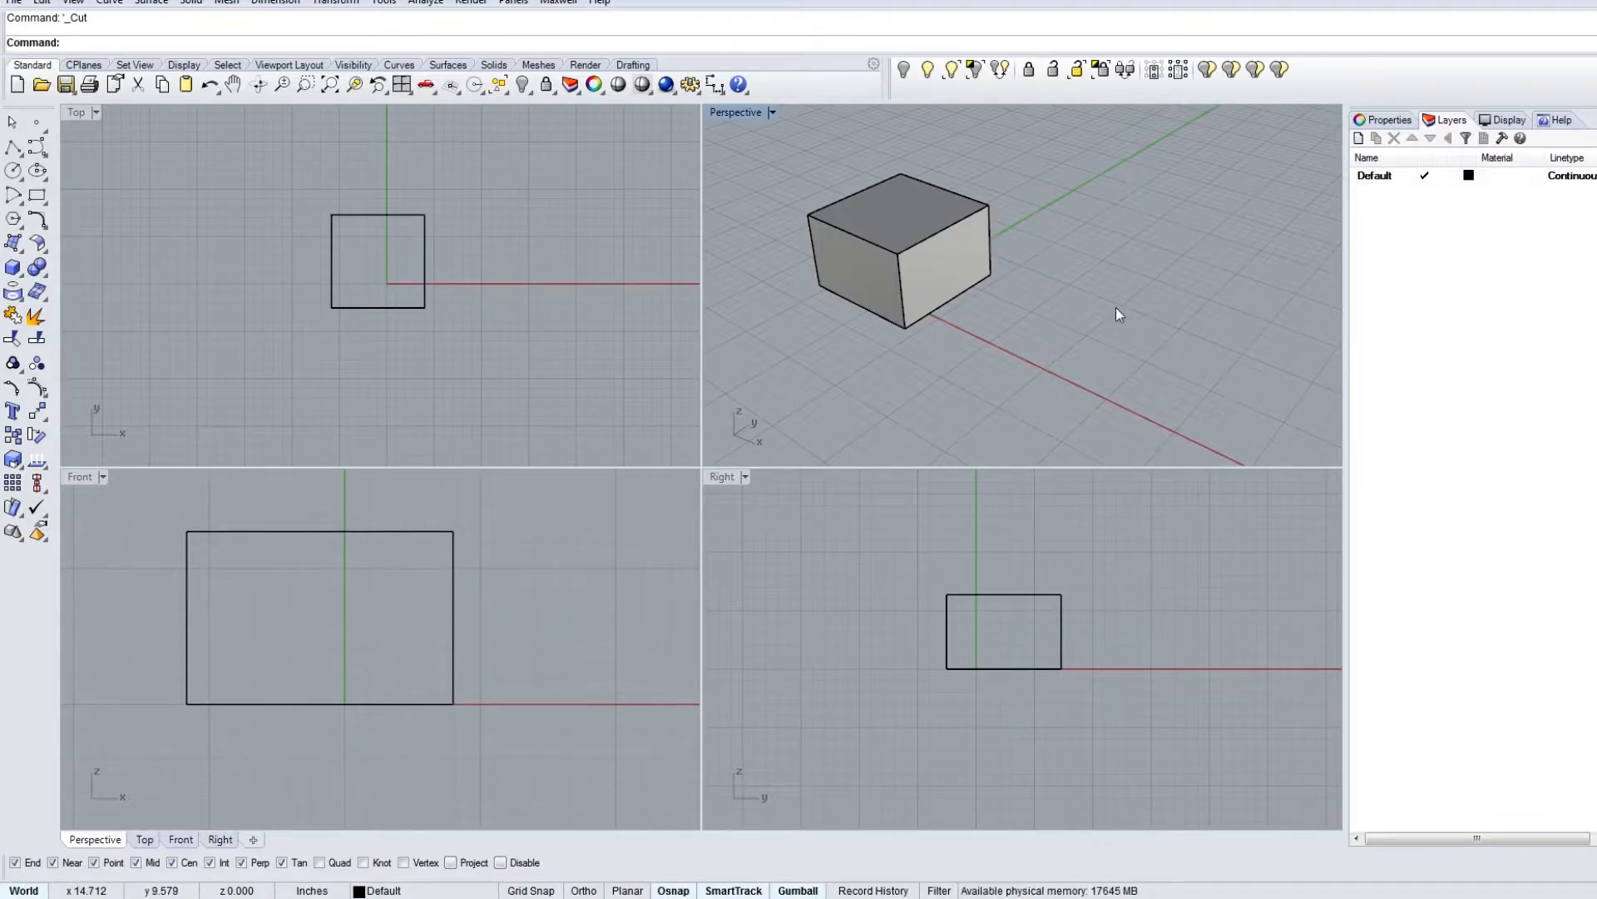
{"action": "key", "text": "ctrl+v"}
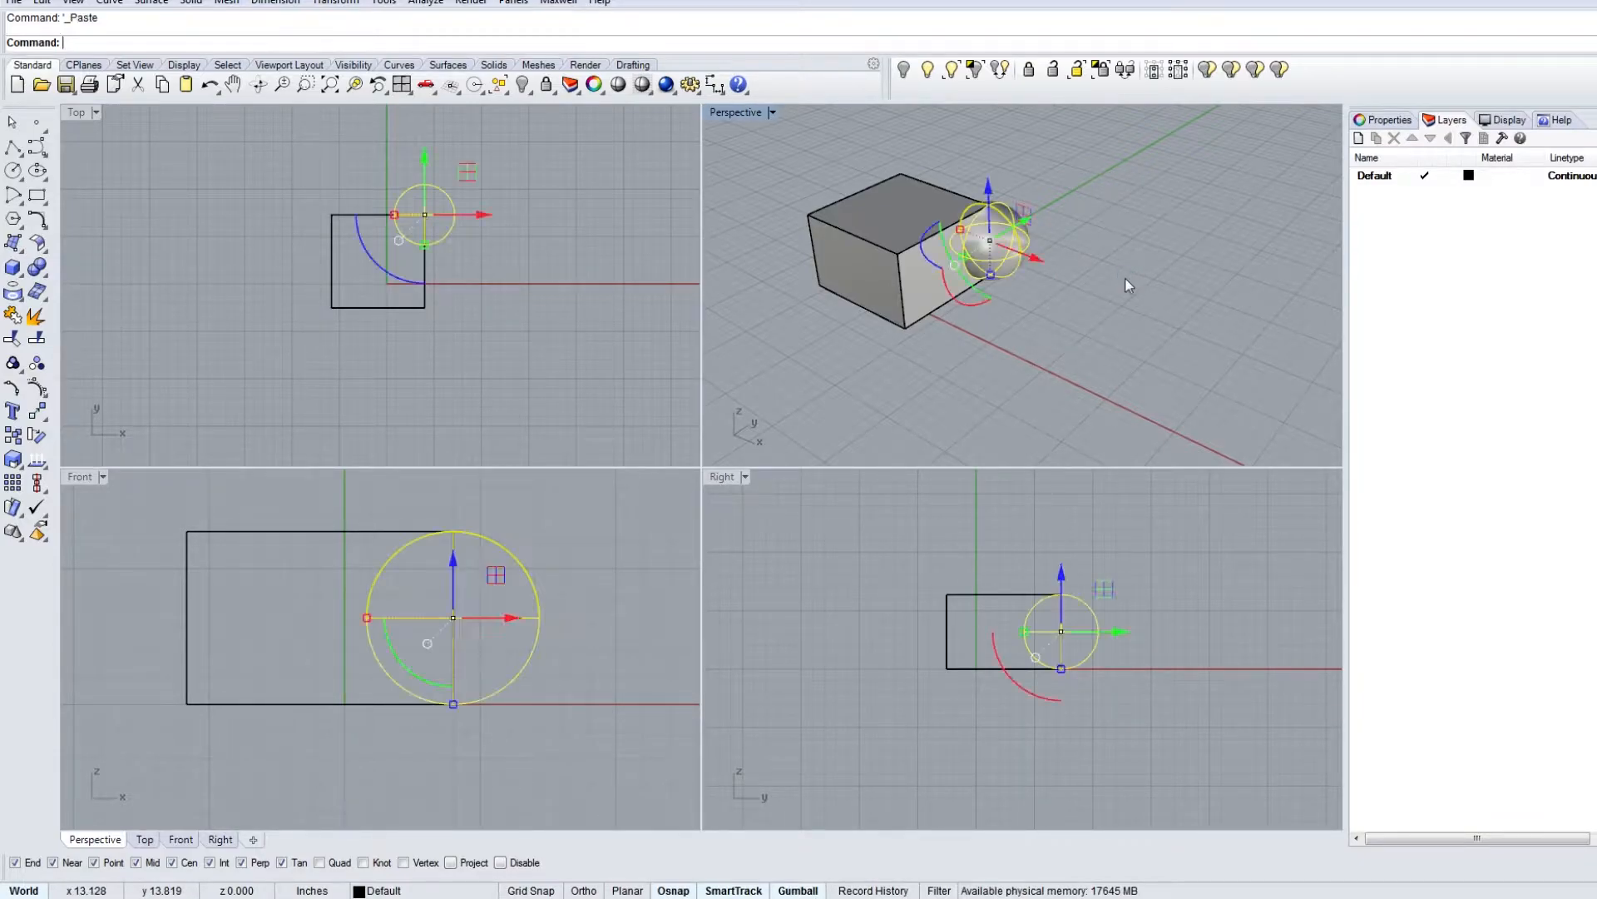
Step: Copy the sphere, paste the duplicate in place, and delete one of the two overlapping surfaces
{"action": "key", "text": "ctrl+c"}
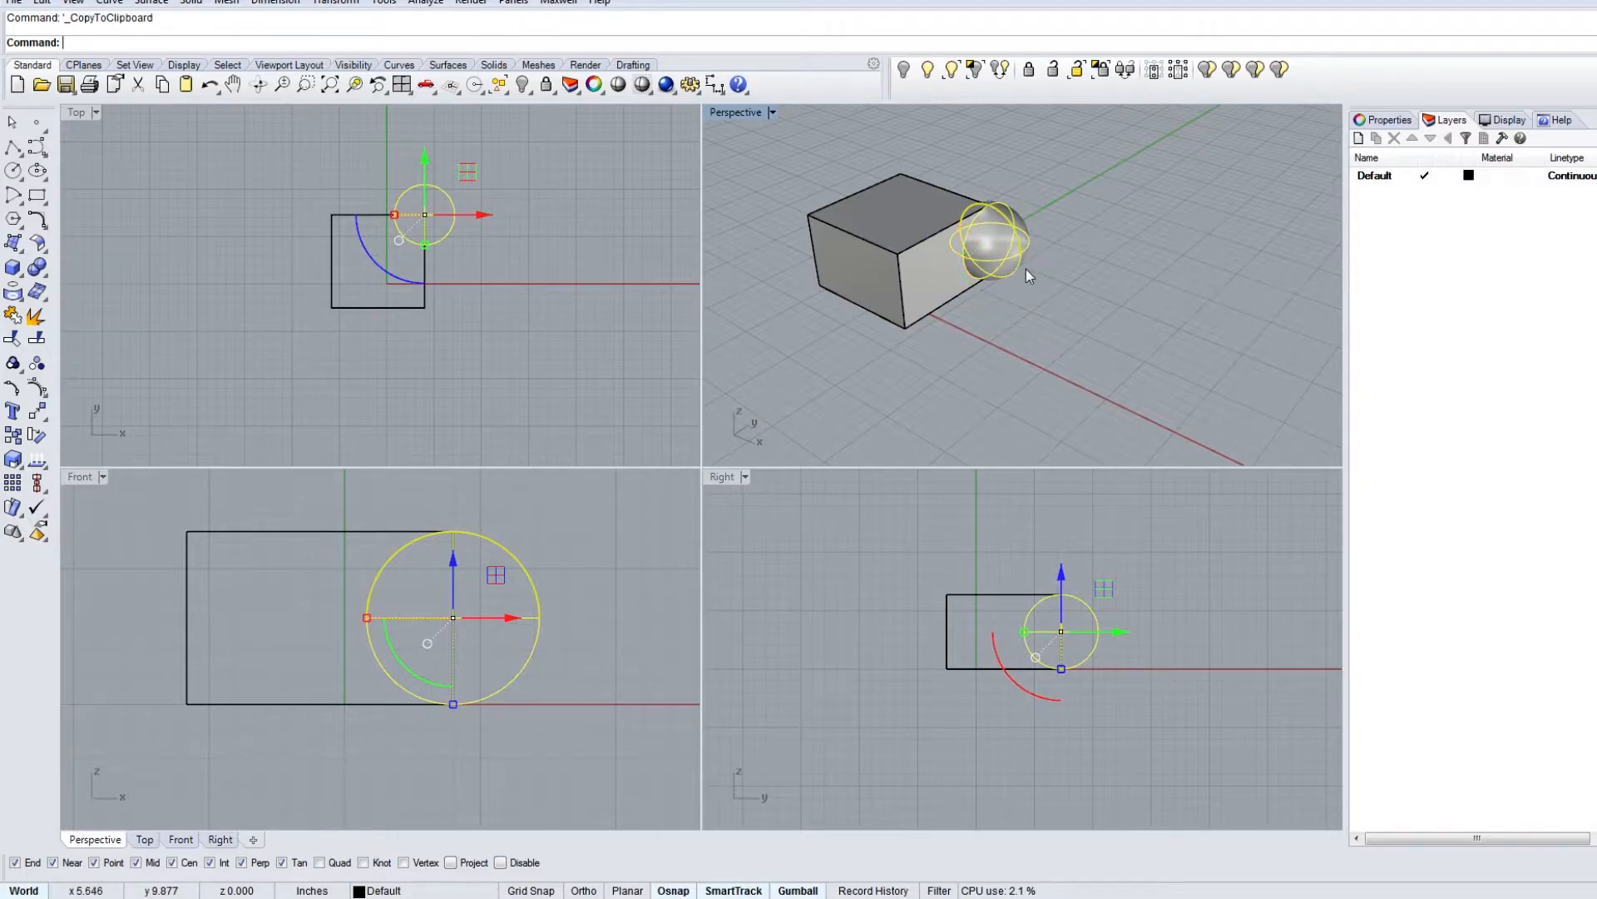
{"action": "key", "text": "ctrl+v"}
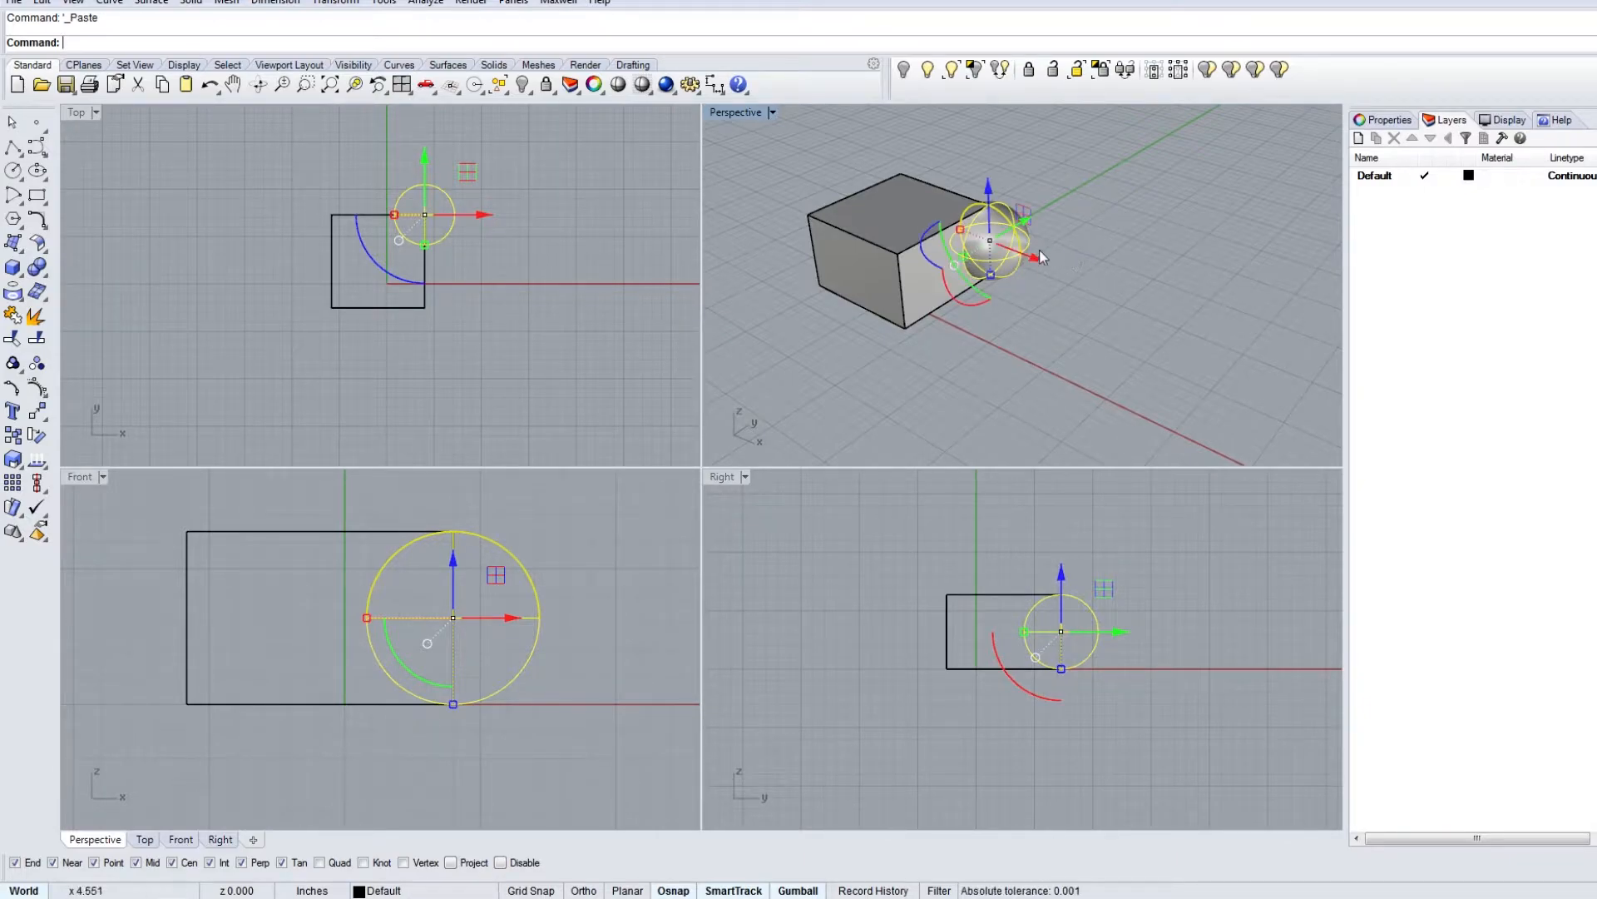
{"action": "left_click", "coordinate": [1101, 259]}
{"action": "left_click", "coordinate": [993, 255]}
{"action": "key", "text": "Up"}
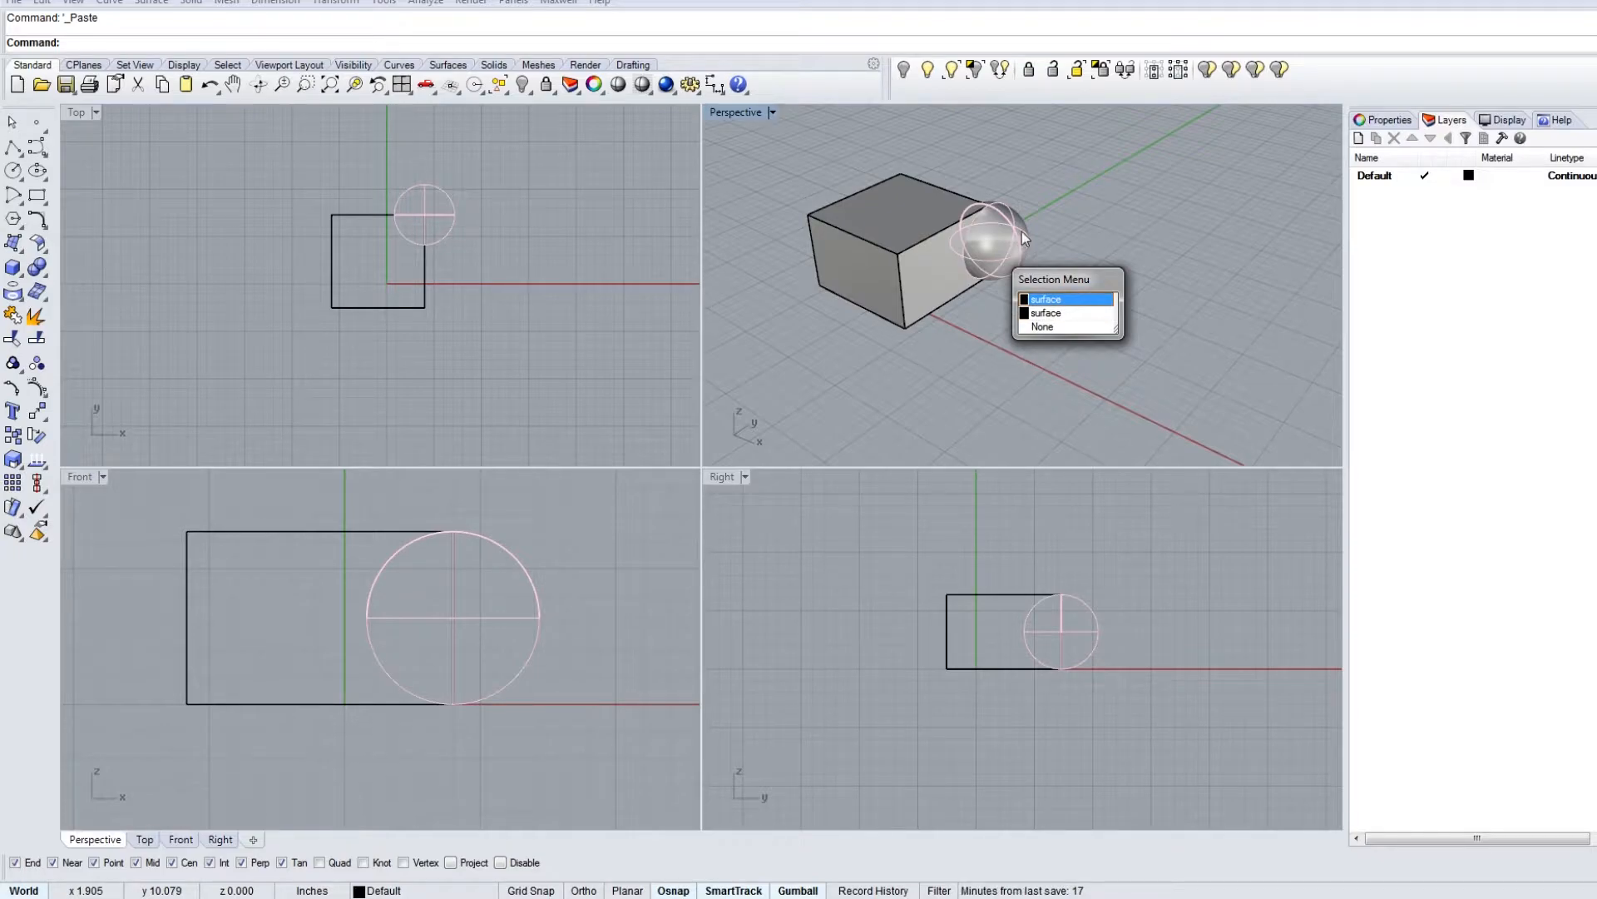
{"action": "left_click", "coordinate": [1021, 232]}
{"action": "key", "text": "Delete"}
Step: Maximize the Perspective viewport and examine the box and sphere from several angles and distances
{"action": "right_click_drag", "start_coordinate": [1017, 249], "coordinate": [1141, 378], "text": "shift"}
{"action": "scroll", "coordinate": [918, 332], "scroll_direction": "up", "scroll_amount": 4}
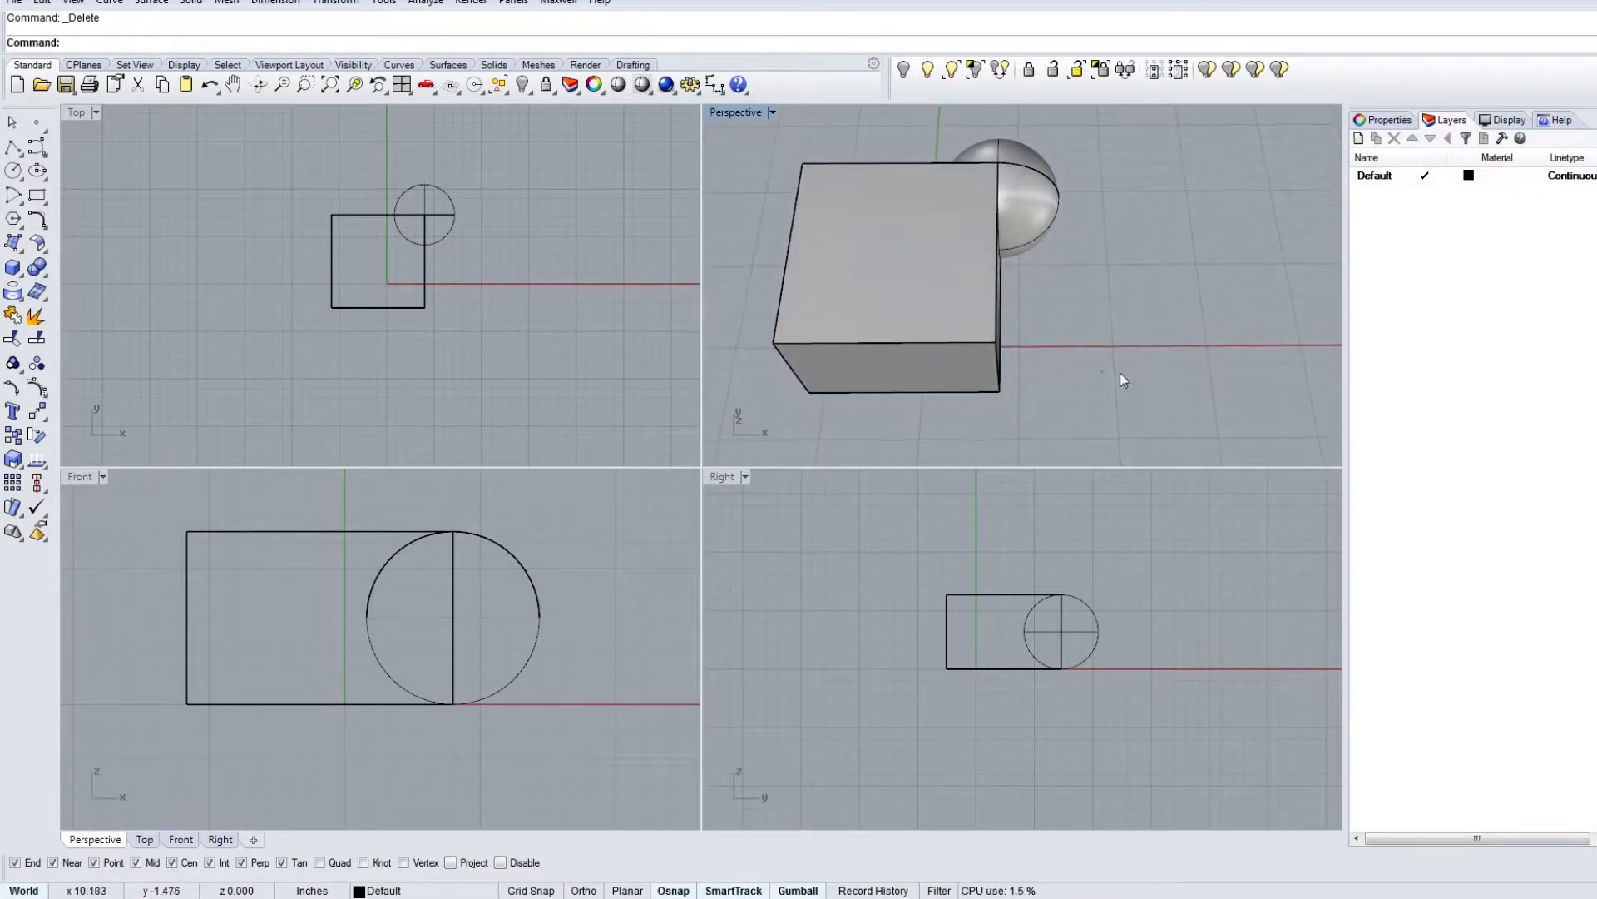
{"action": "double_click", "coordinate": [720, 112]}
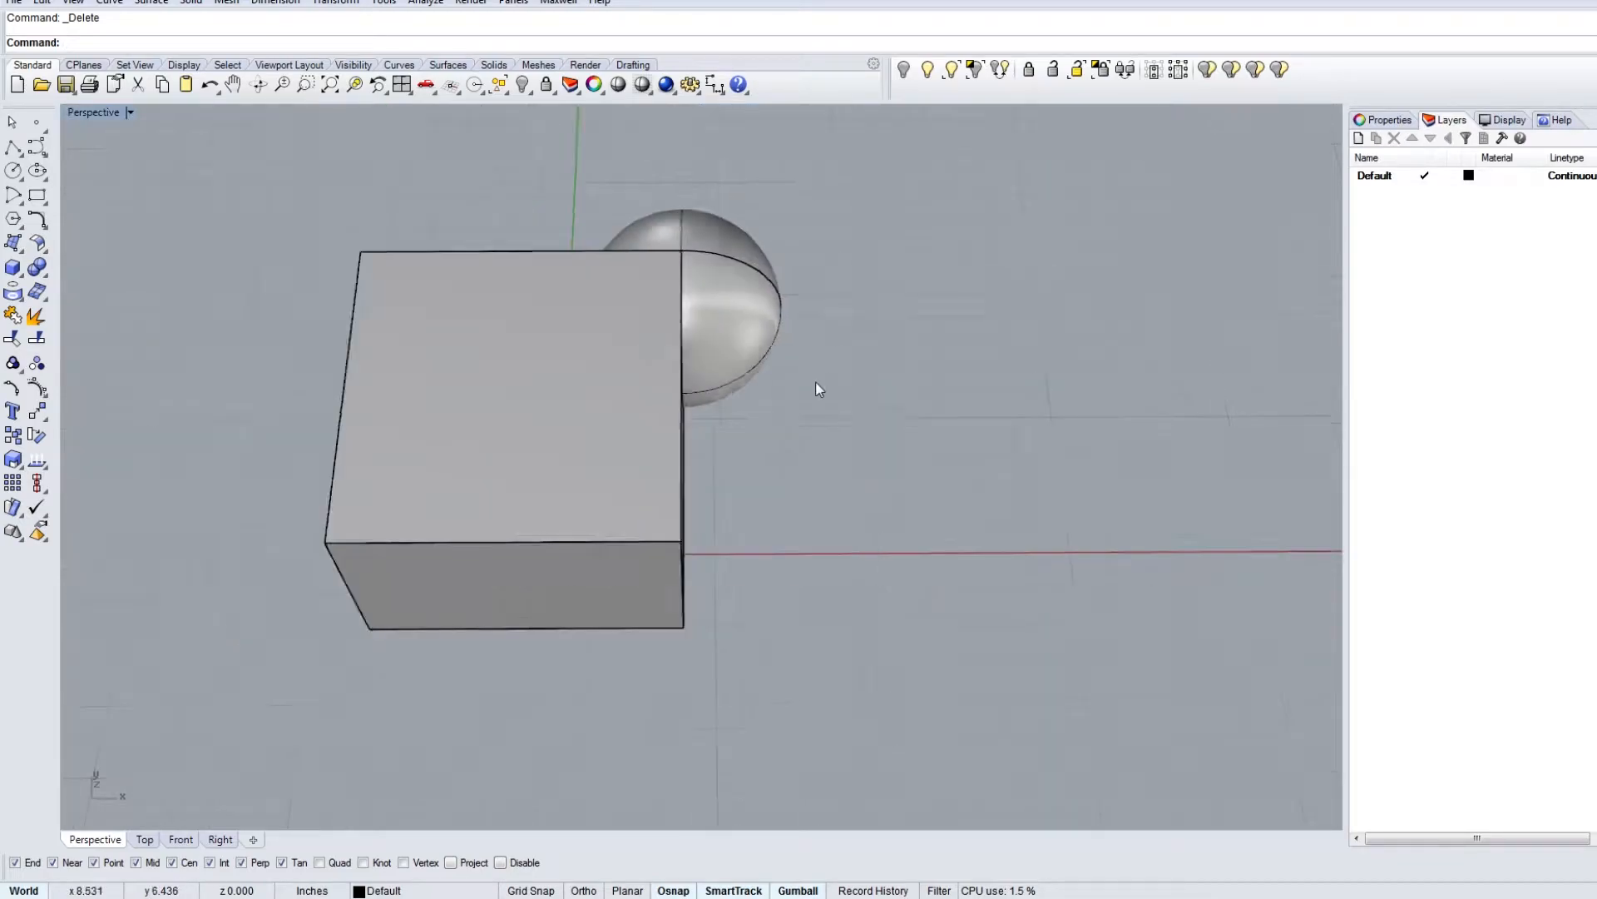
{"action": "scroll", "coordinate": [832, 390], "scroll_direction": "down", "scroll_amount": 5}
{"action": "right_click_drag", "start_coordinate": [841, 392], "coordinate": [899, 397]}
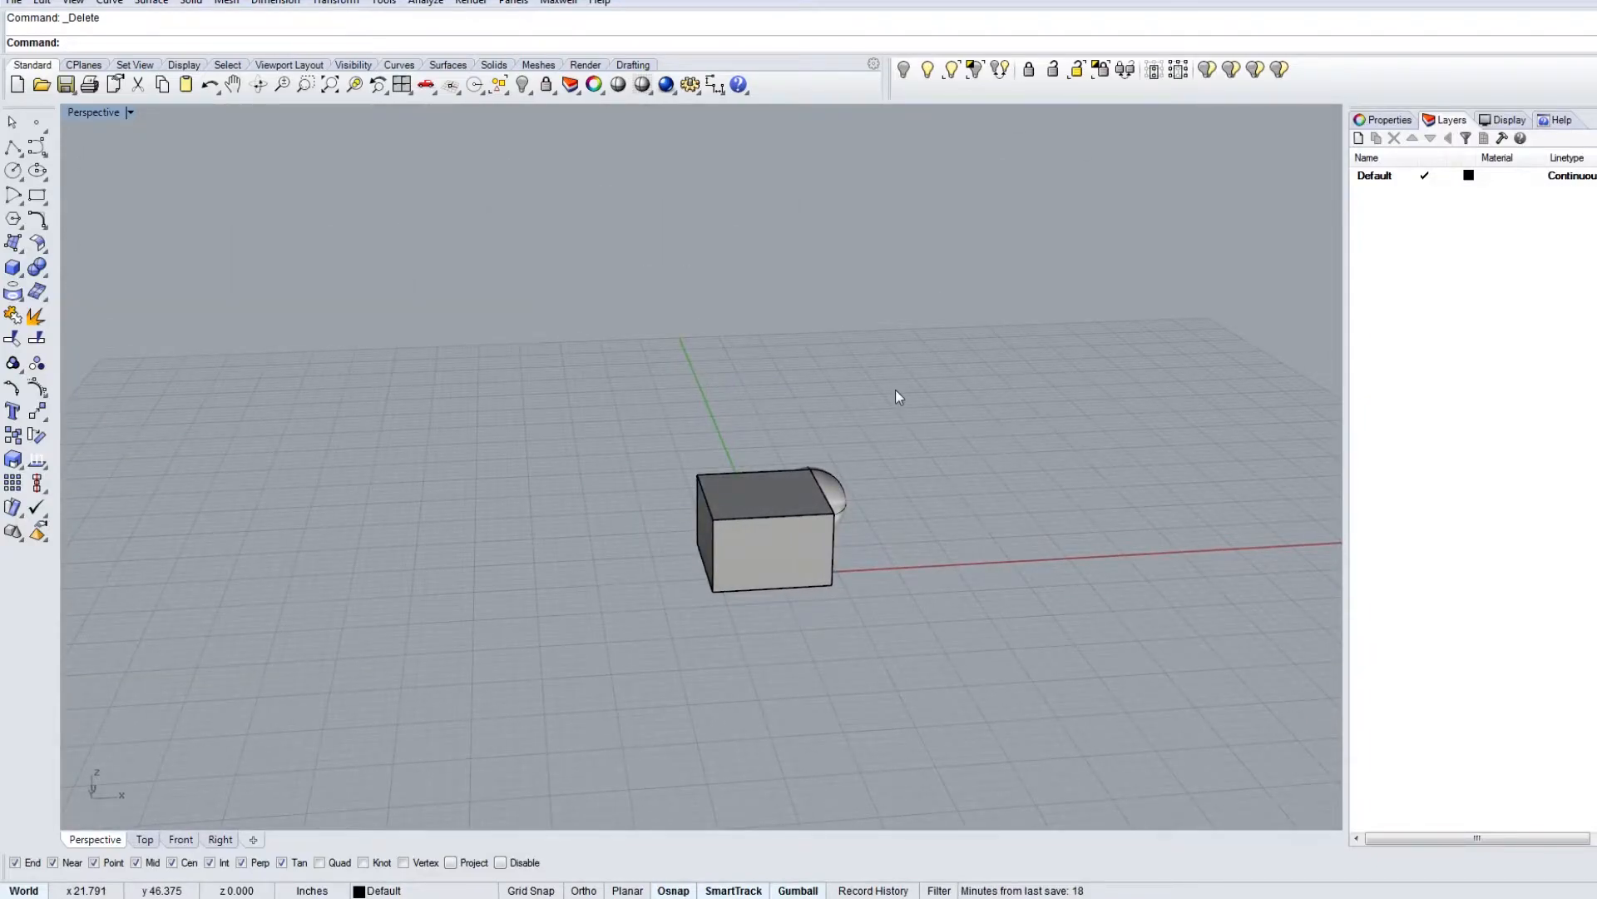
{"action": "right_click_drag", "start_coordinate": [831, 599], "coordinate": [837, 471]}
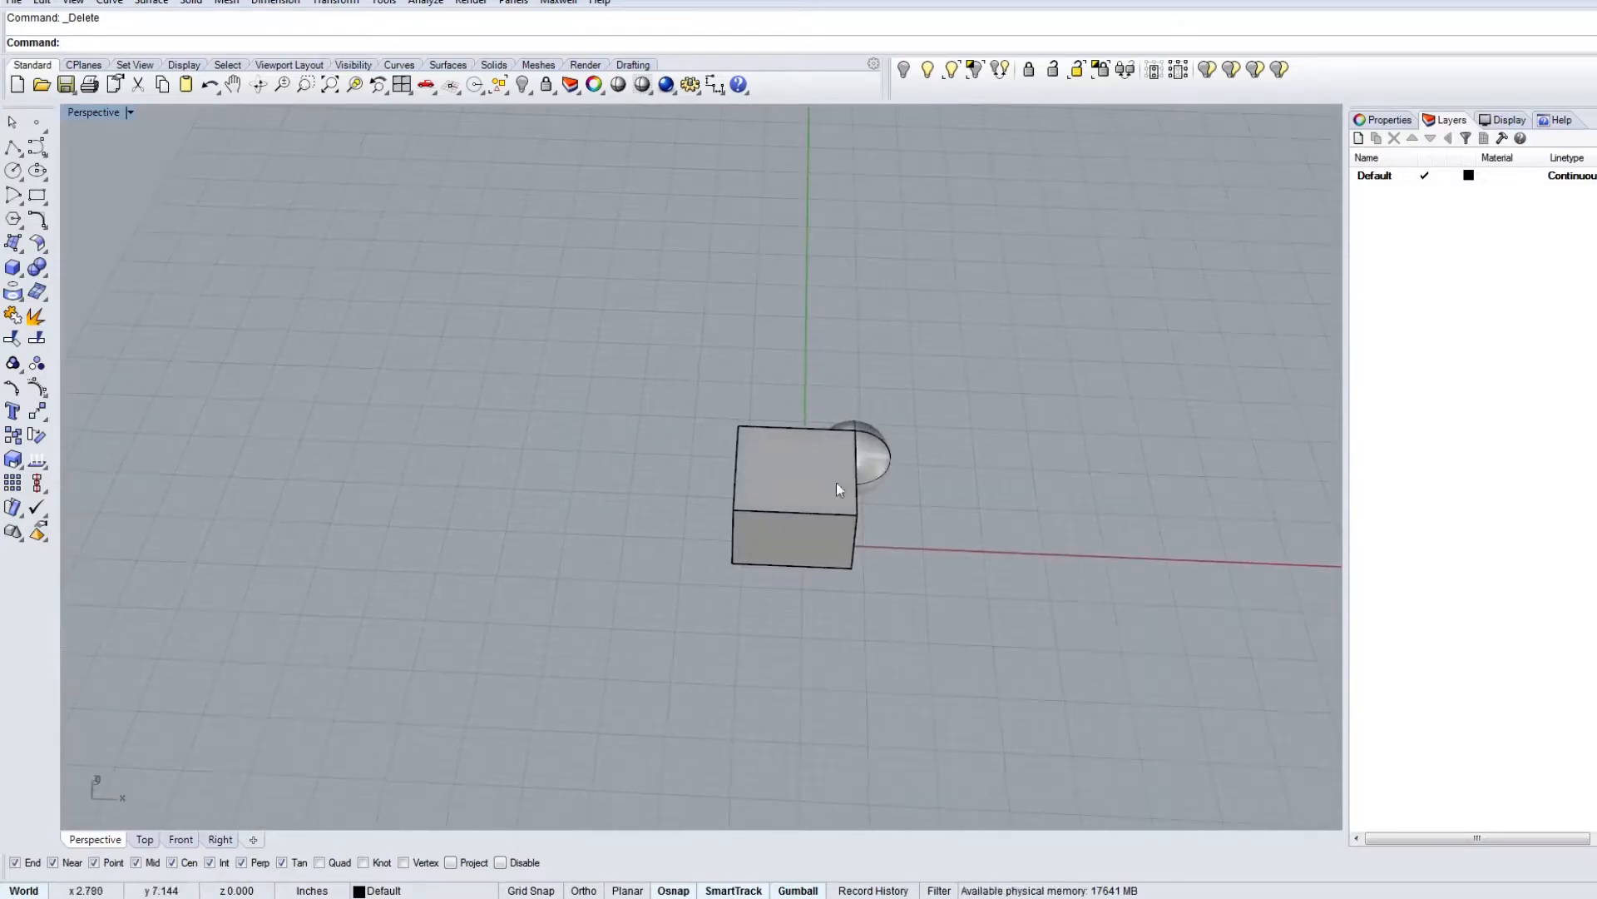
{"action": "right_click_drag", "start_coordinate": [827, 534], "coordinate": [793, 547]}
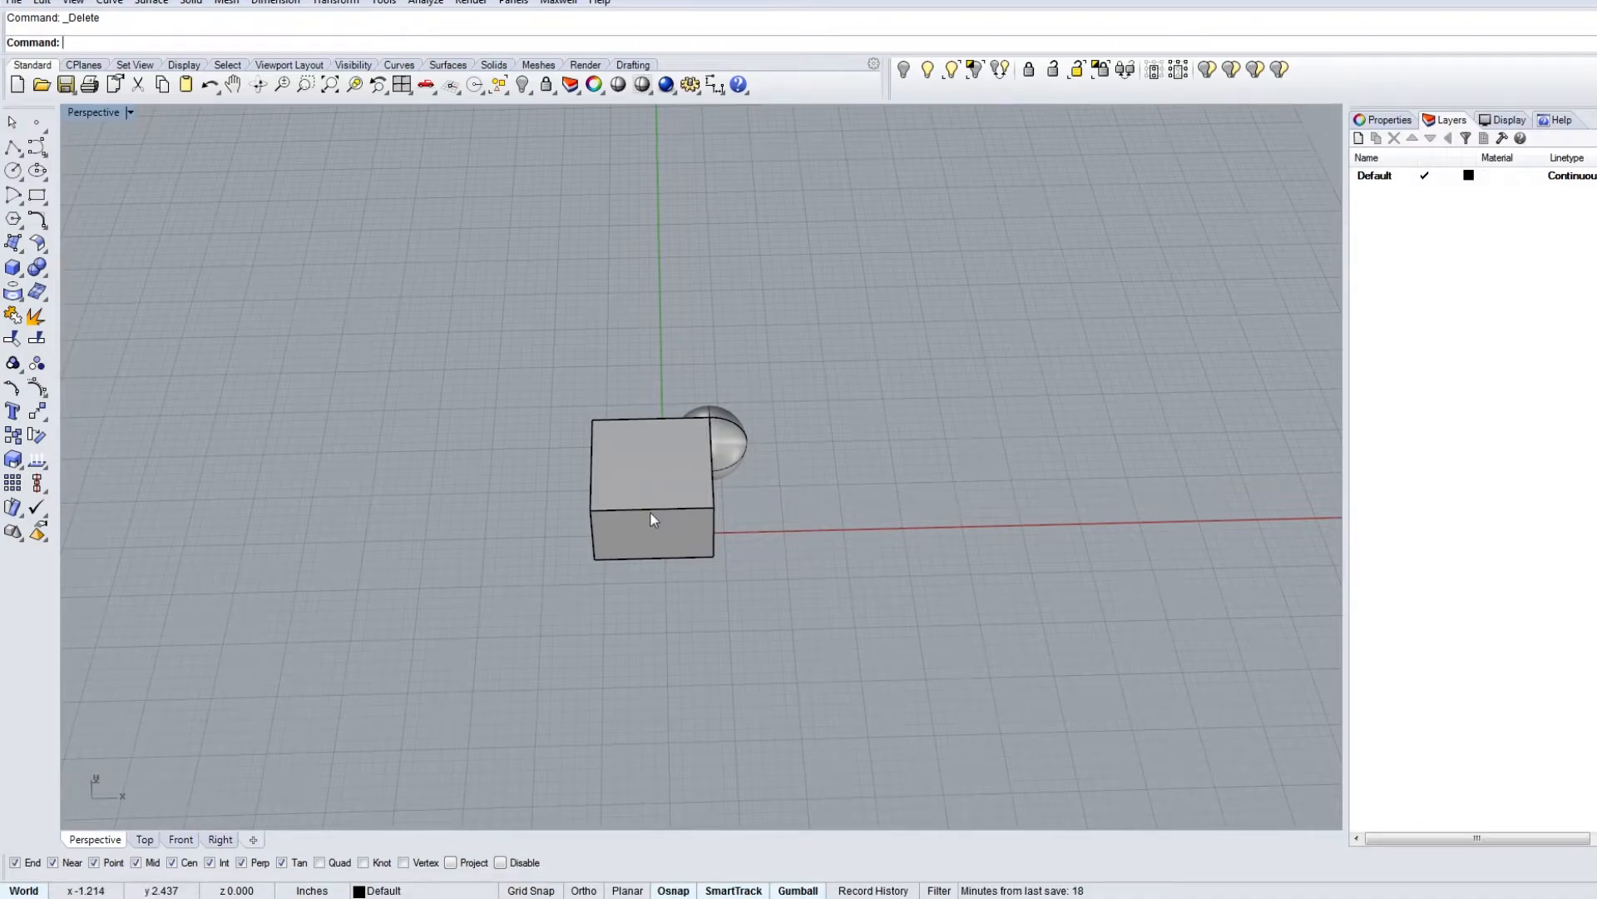
{"action": "right_click_drag", "start_coordinate": [701, 496], "coordinate": [744, 374]}
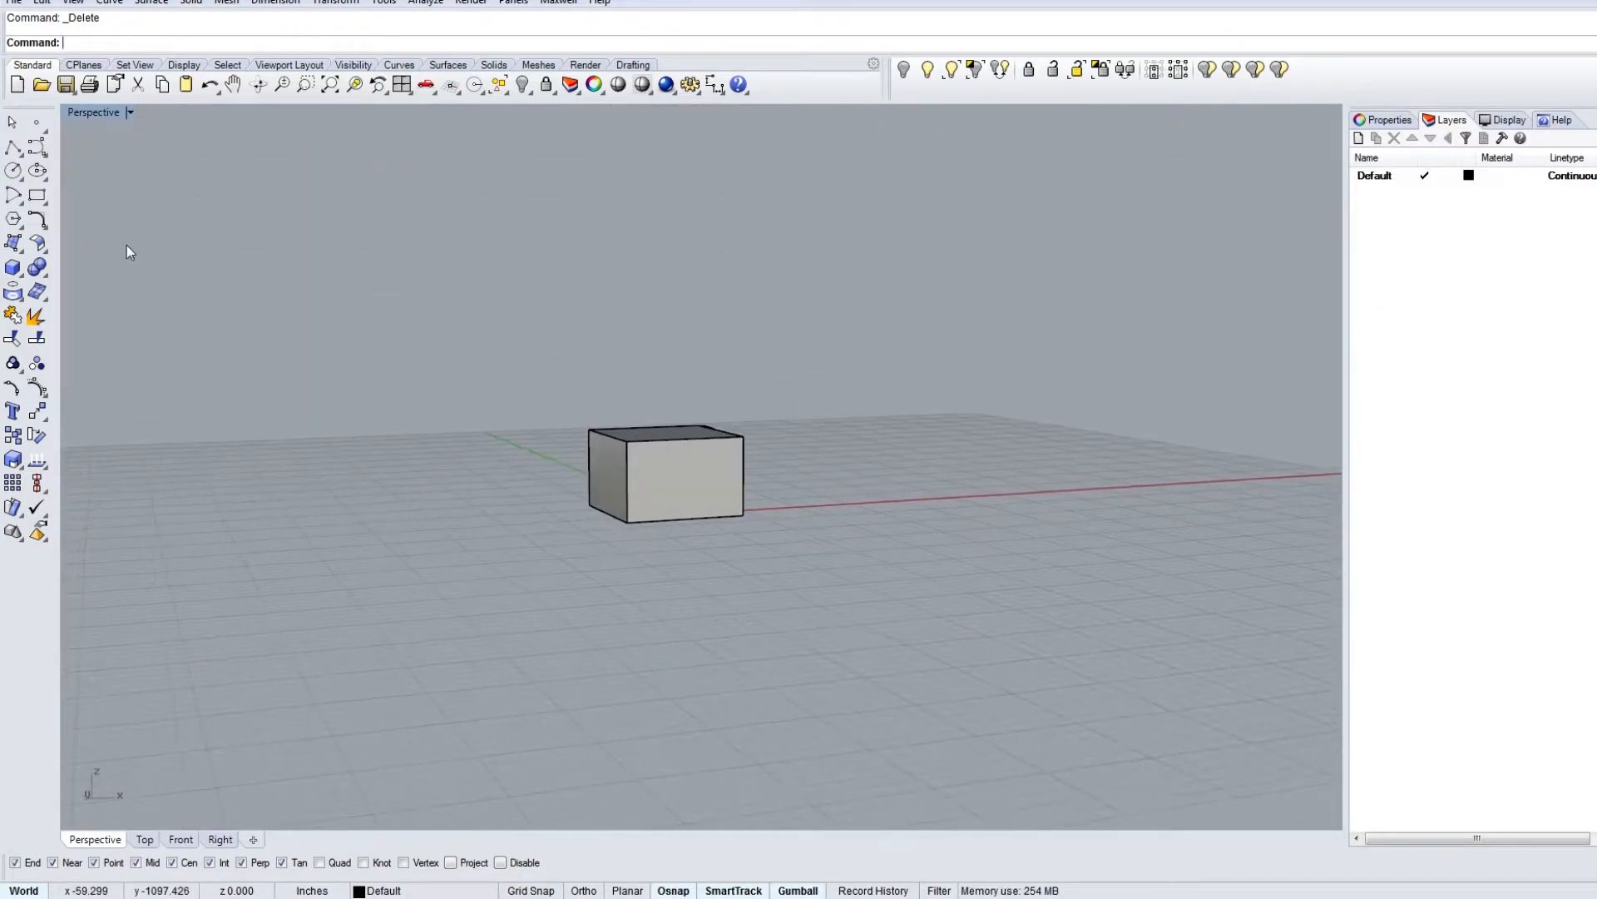
{"action": "right_click_drag", "start_coordinate": [632, 466], "coordinate": [786, 502]}
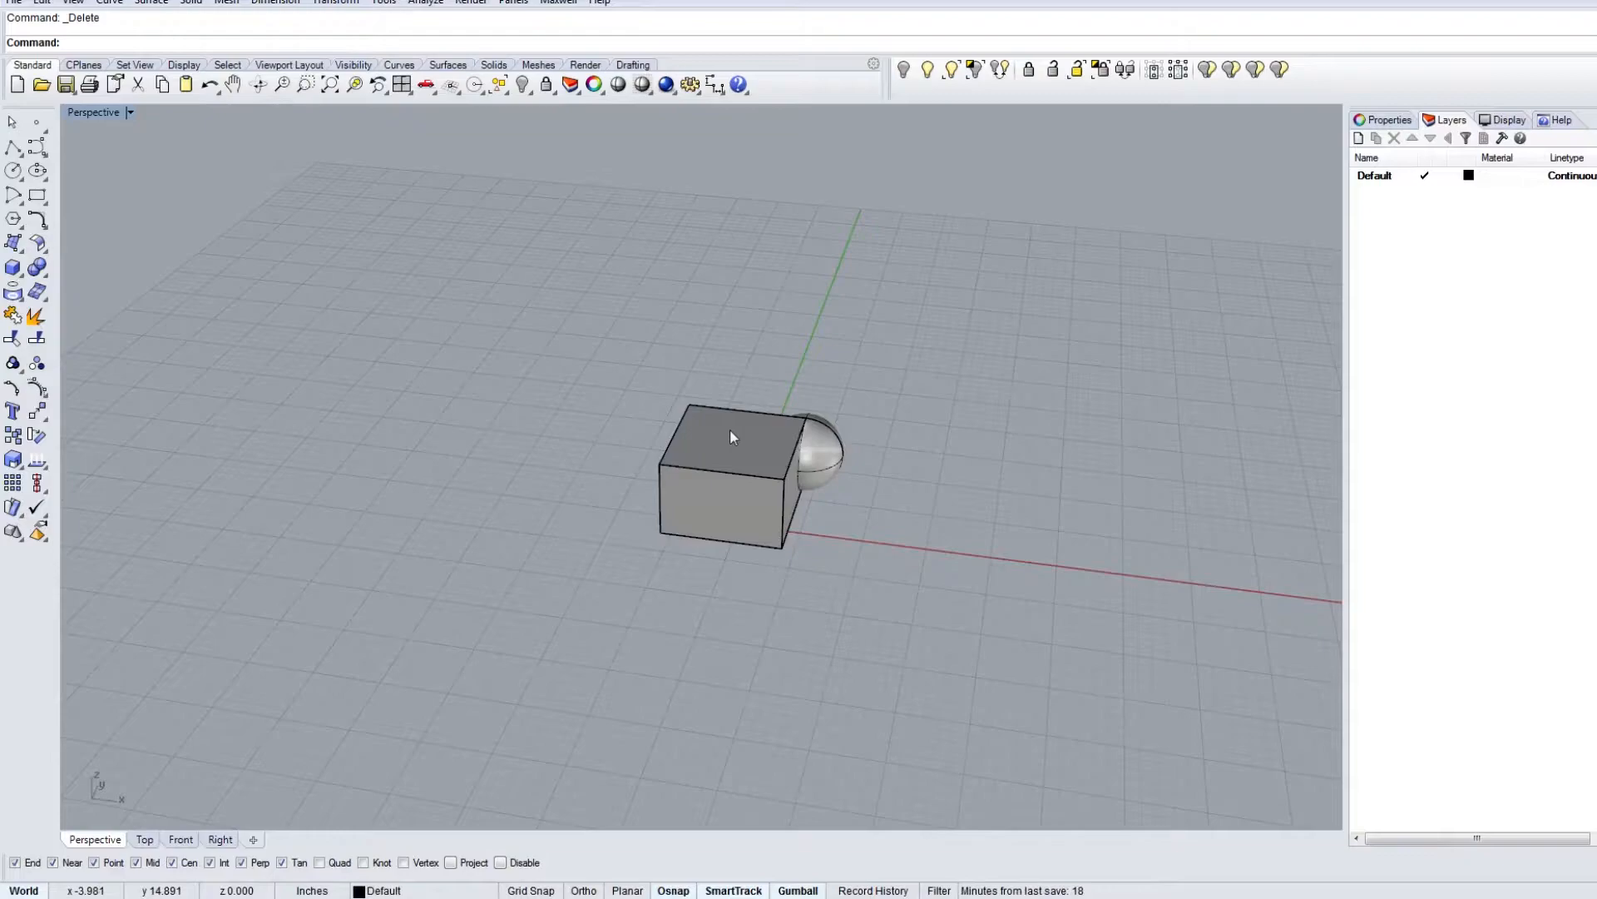
{"action": "scroll", "coordinate": [753, 504], "scroll_direction": "up", "scroll_amount": 5}
{"action": "scroll", "coordinate": [761, 504], "scroll_direction": "down", "scroll_amount": 3}
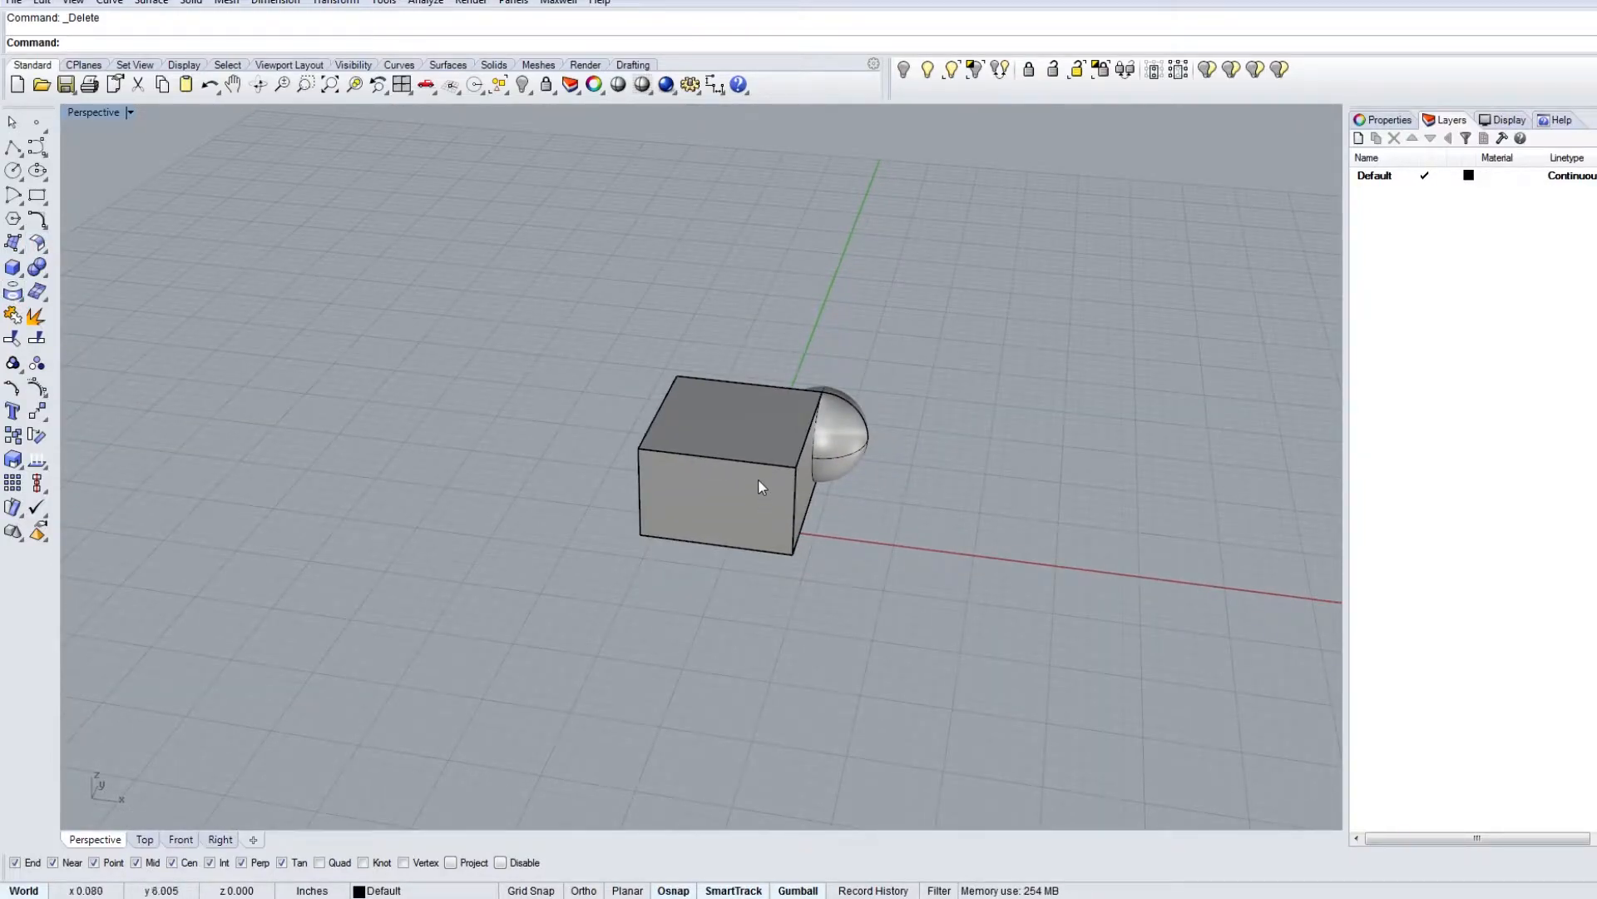
{"action": "scroll", "coordinate": [741, 401], "scroll_direction": "up", "scroll_amount": 4}
Step: Select the box and try transforming it with its gumball handles, undoing each trial
{"action": "left_click", "coordinate": [740, 431]}
{"action": "right_click_drag", "start_coordinate": [728, 543], "coordinate": [720, 587]}
{"action": "left_click_drag", "start_coordinate": [584, 537], "coordinate": [617, 574]}
{"action": "key", "text": "ctrl+z"}
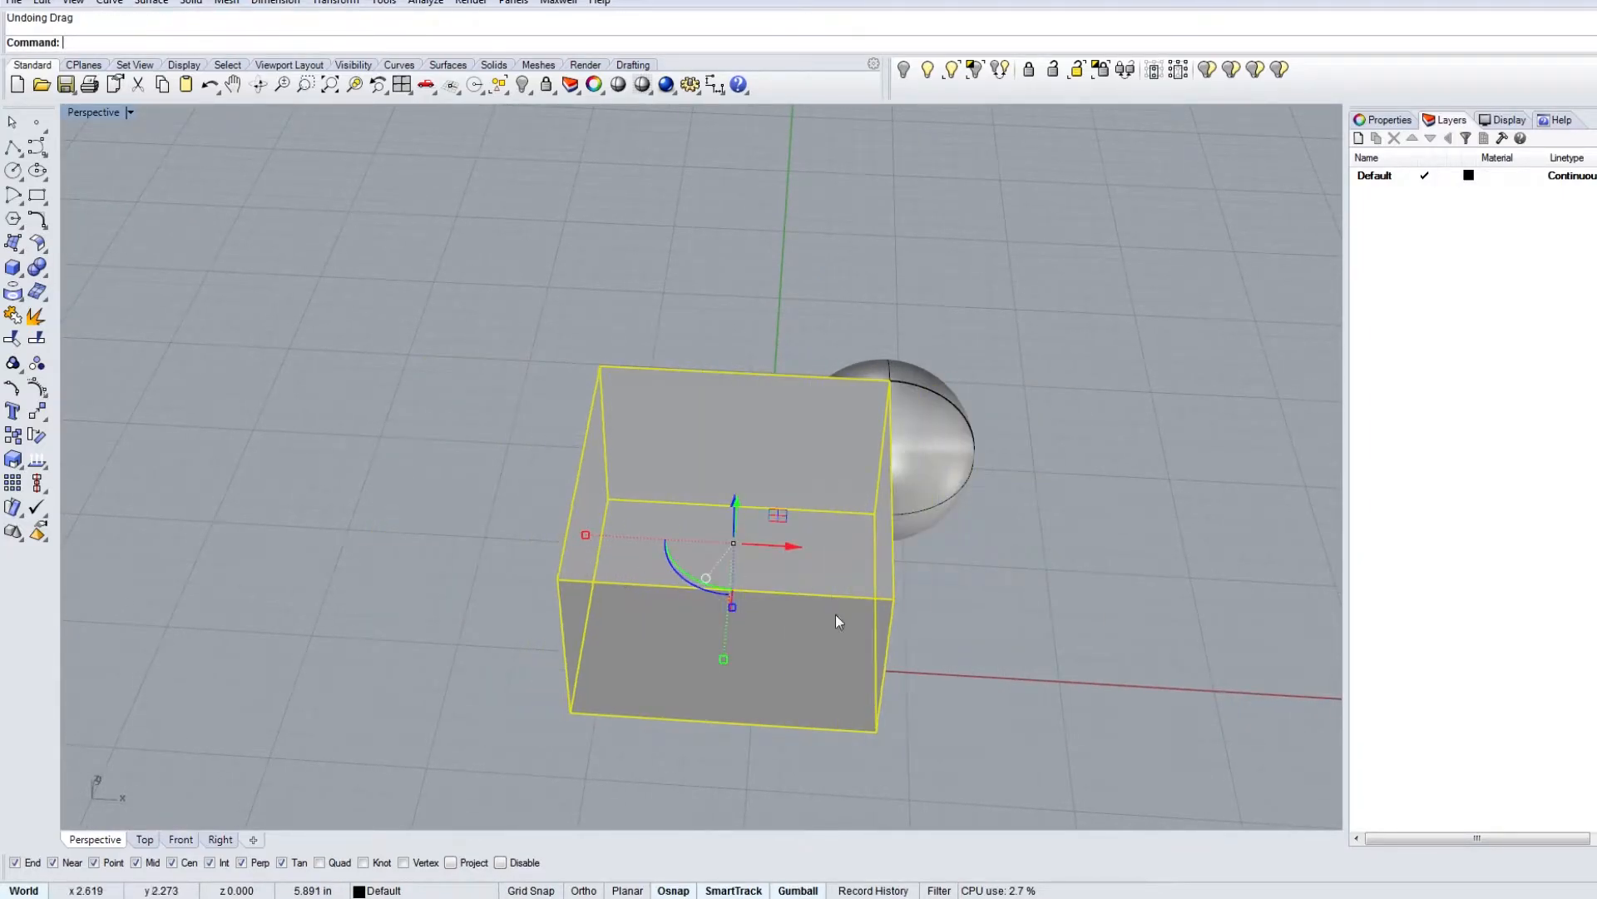
{"action": "right_click_drag", "start_coordinate": [824, 724], "coordinate": [631, 501]}
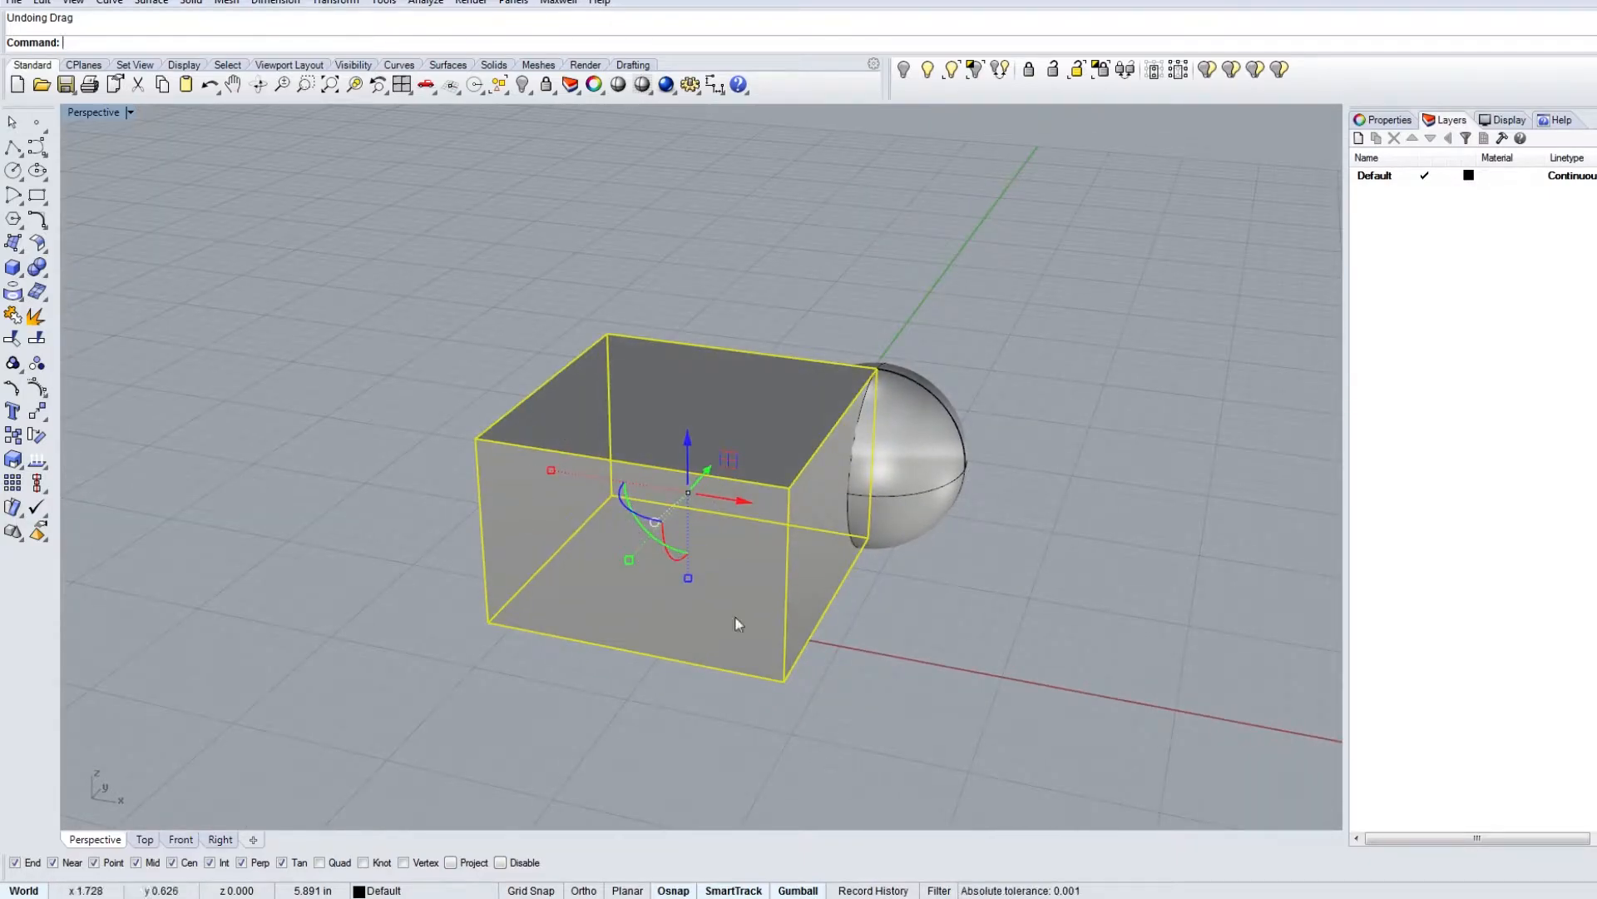
{"action": "mouse_move", "coordinate": [641, 558]}
{"action": "right_mouse_down"}
{"action": "mouse_move", "coordinate": [732, 632]}
{"action": "mouse_move", "coordinate": [802, 774]}
{"action": "mouse_move", "coordinate": [732, 702]}
{"action": "mouse_move", "coordinate": [696, 566]}
{"action": "mouse_move", "coordinate": [778, 521]}
{"action": "mouse_move", "coordinate": [760, 613]}
{"action": "mouse_move", "coordinate": [766, 585]}
{"action": "mouse_move", "coordinate": [665, 544]}
{"action": "right_mouse_up"}
{"action": "mouse_move", "coordinate": [668, 527]}
{"action": "left_mouse_down"}
{"action": "mouse_move", "coordinate": [641, 481]}
{"action": "mouse_move", "coordinate": [649, 510]}
{"action": "left_mouse_up"}
{"action": "key", "text": "ctrl+z"}
Step: Try scaling the box along one gumball axis and moving it off its position, undoing every change
{"action": "right_click_drag", "start_coordinate": [693, 526], "coordinate": [661, 559]}
{"action": "left_click_drag", "start_coordinate": [614, 584], "coordinate": [699, 602]}
{"action": "key", "text": "ctrl+z"}
{"action": "key", "text": "ctrl+z"}
{"action": "right_click_drag", "start_coordinate": [709, 612], "coordinate": [683, 517]}
{"action": "left_click_drag", "start_coordinate": [684, 518], "coordinate": [724, 492]}
{"action": "left_click_drag", "start_coordinate": [723, 551], "coordinate": [936, 583]}
{"action": "key", "text": "ctrl+z"}
{"action": "key", "text": "ctrl+z"}
{"action": "right_click_drag", "start_coordinate": [794, 564], "coordinate": [836, 561]}
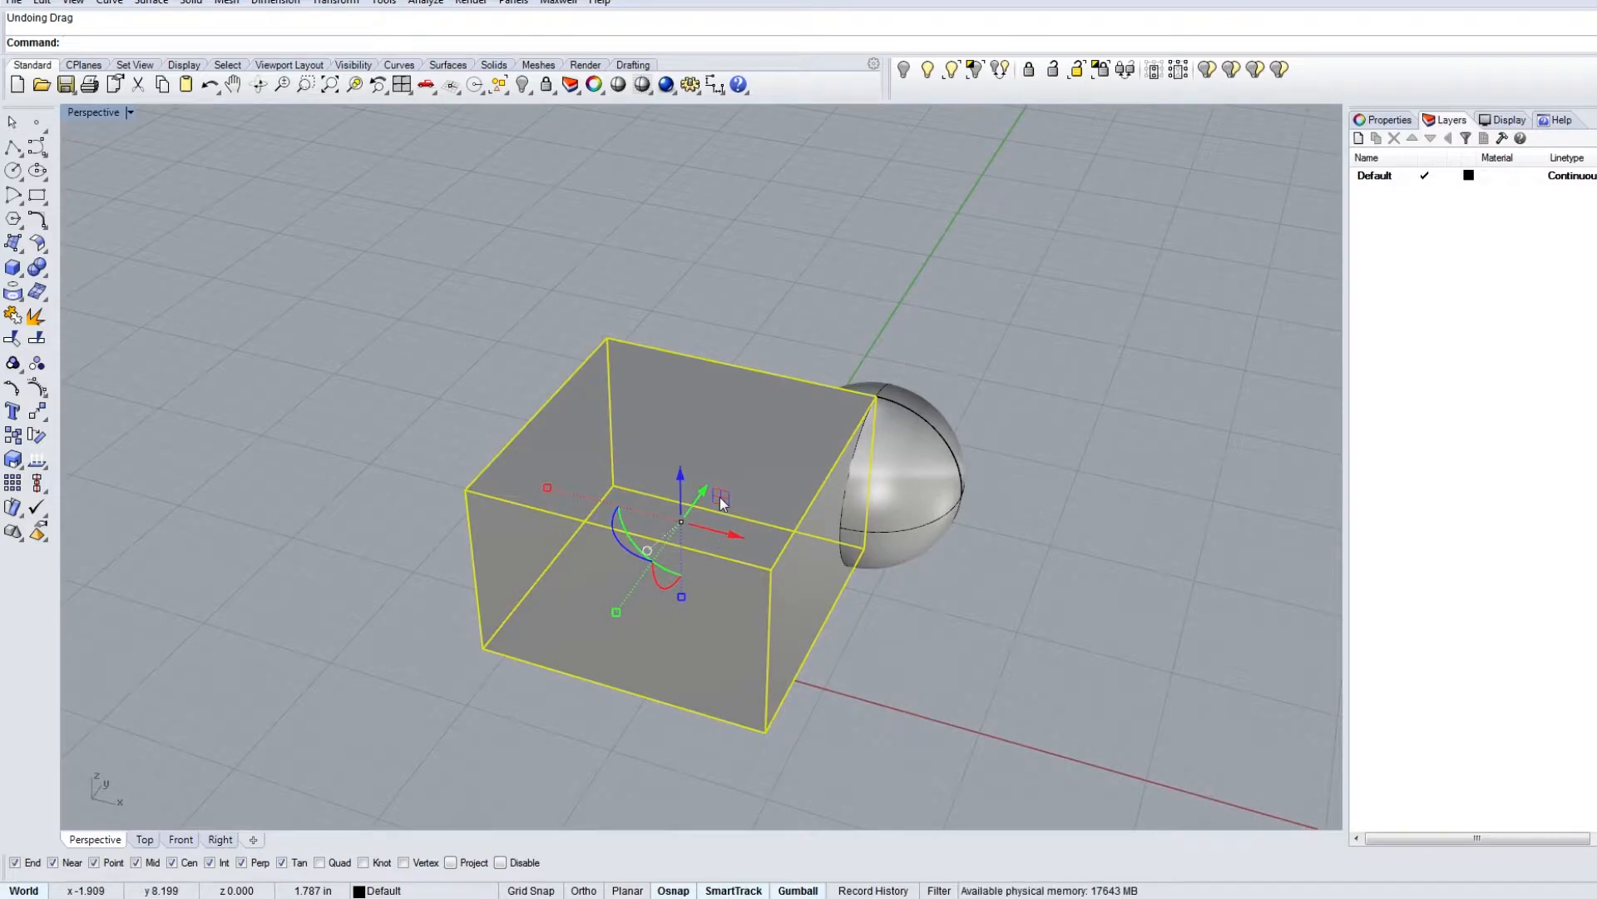
Step: View the box gumball's alignment and dragging options, leaving them as they are, and deselect the box
{"action": "left_click", "coordinate": [683, 522]}
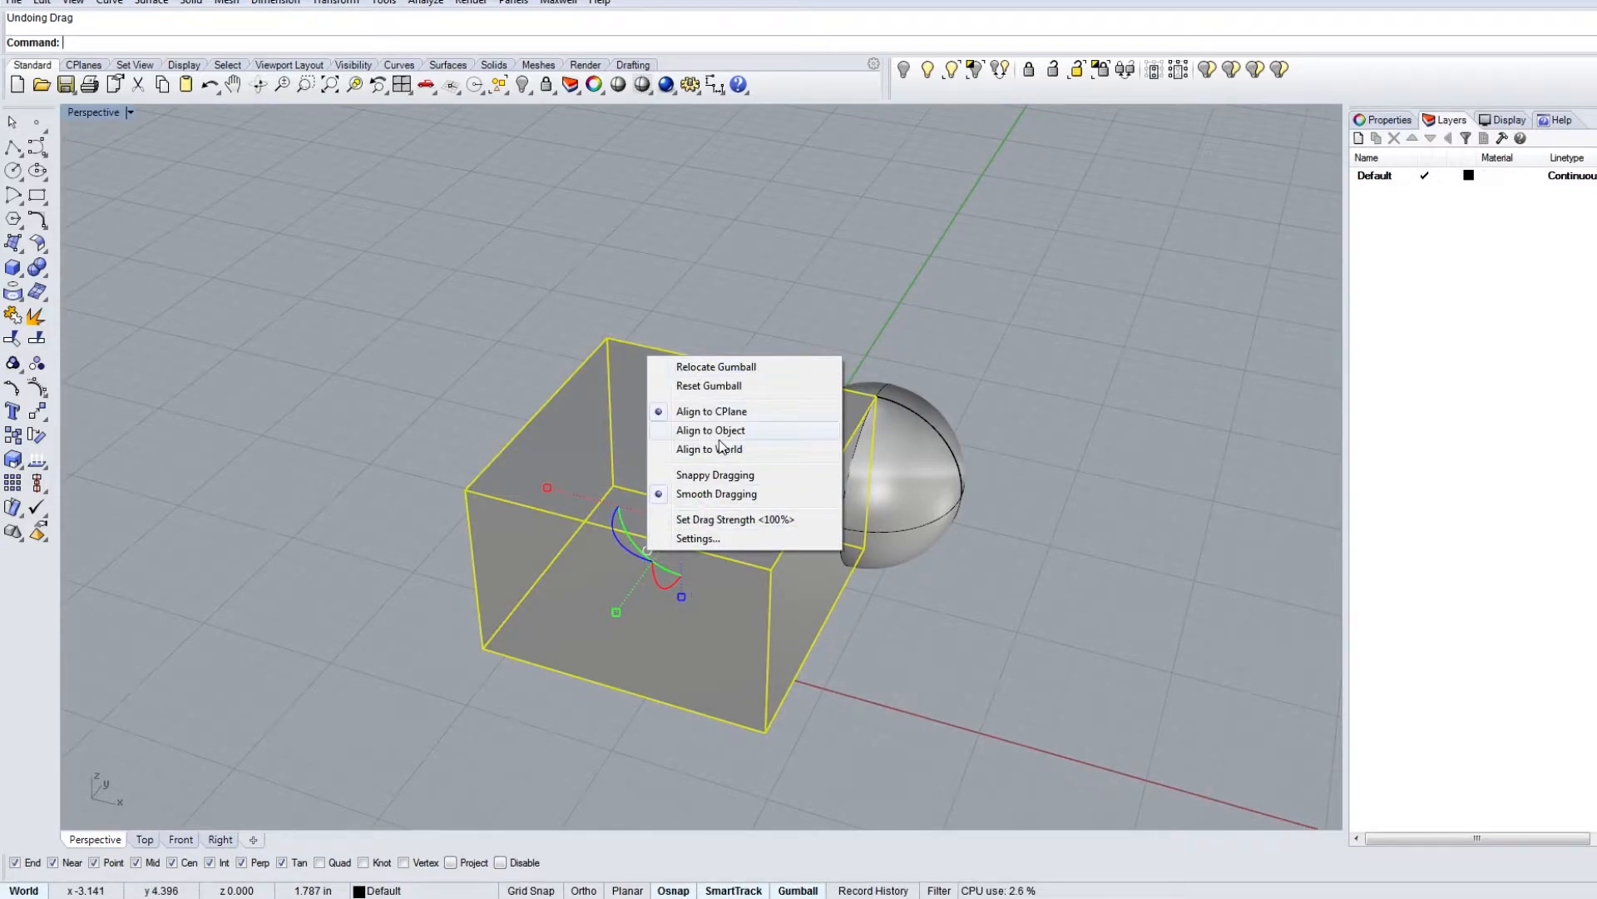
{"action": "left_click", "coordinate": [1050, 546]}
{"action": "right_click_drag", "start_coordinate": [1050, 547], "coordinate": [823, 574]}
{"action": "left_click", "coordinate": [1016, 552]}
{"action": "right_click_drag", "start_coordinate": [1016, 552], "coordinate": [800, 653]}
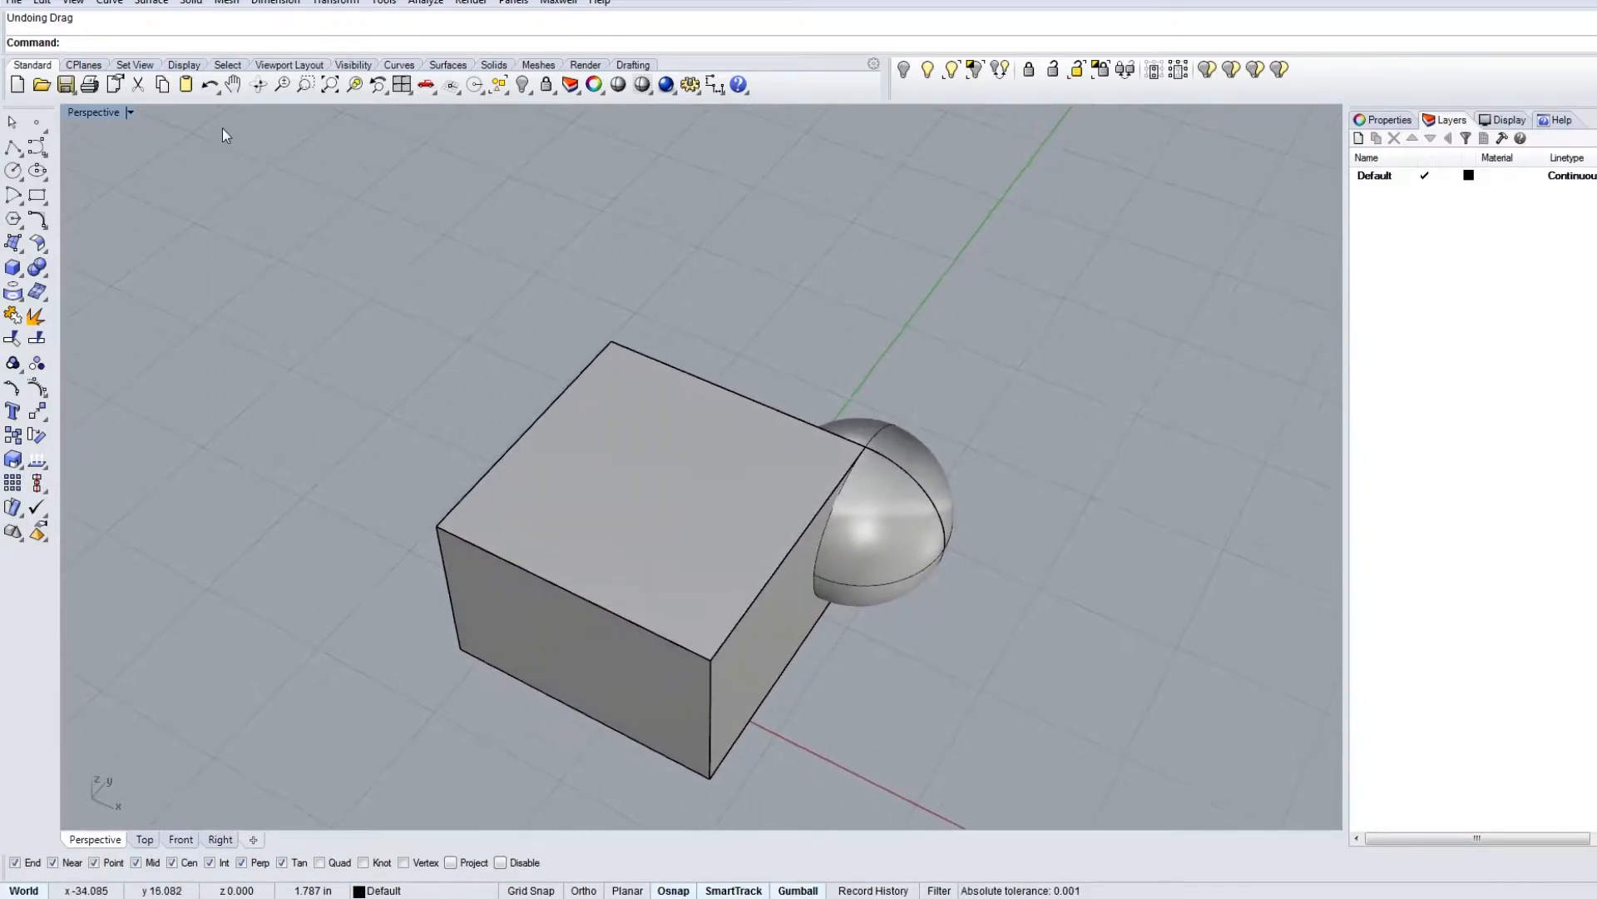
Step: Switch back and forth between the four-viewport layout and the maximized Perspective viewport
{"action": "double_click", "coordinate": [117, 117]}
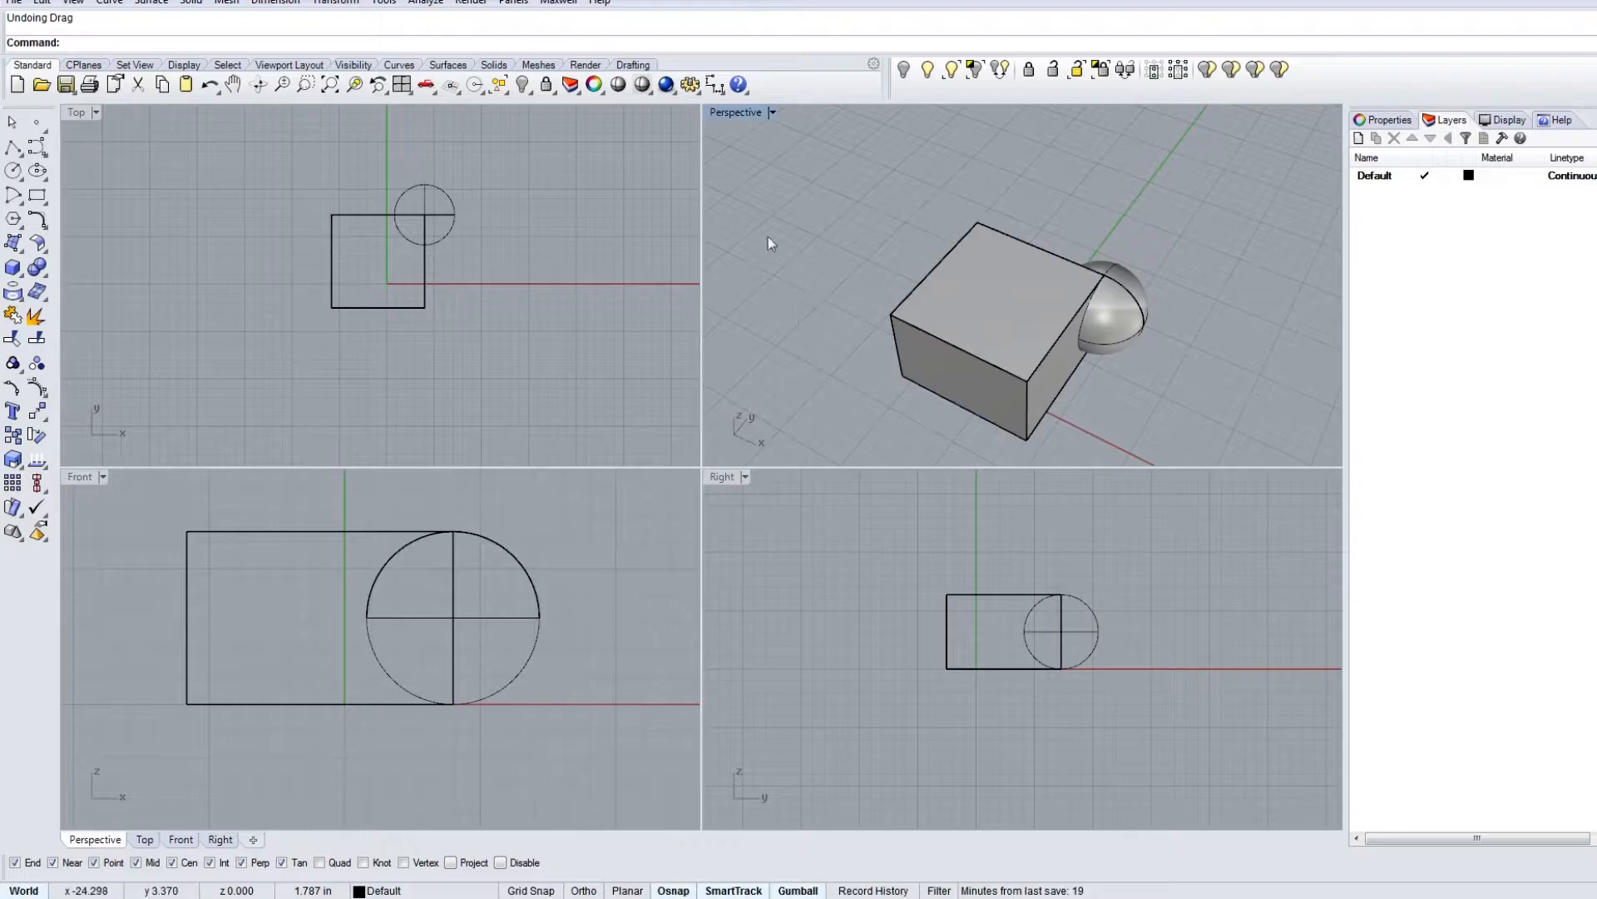
{"action": "double_click", "coordinate": [735, 112]}
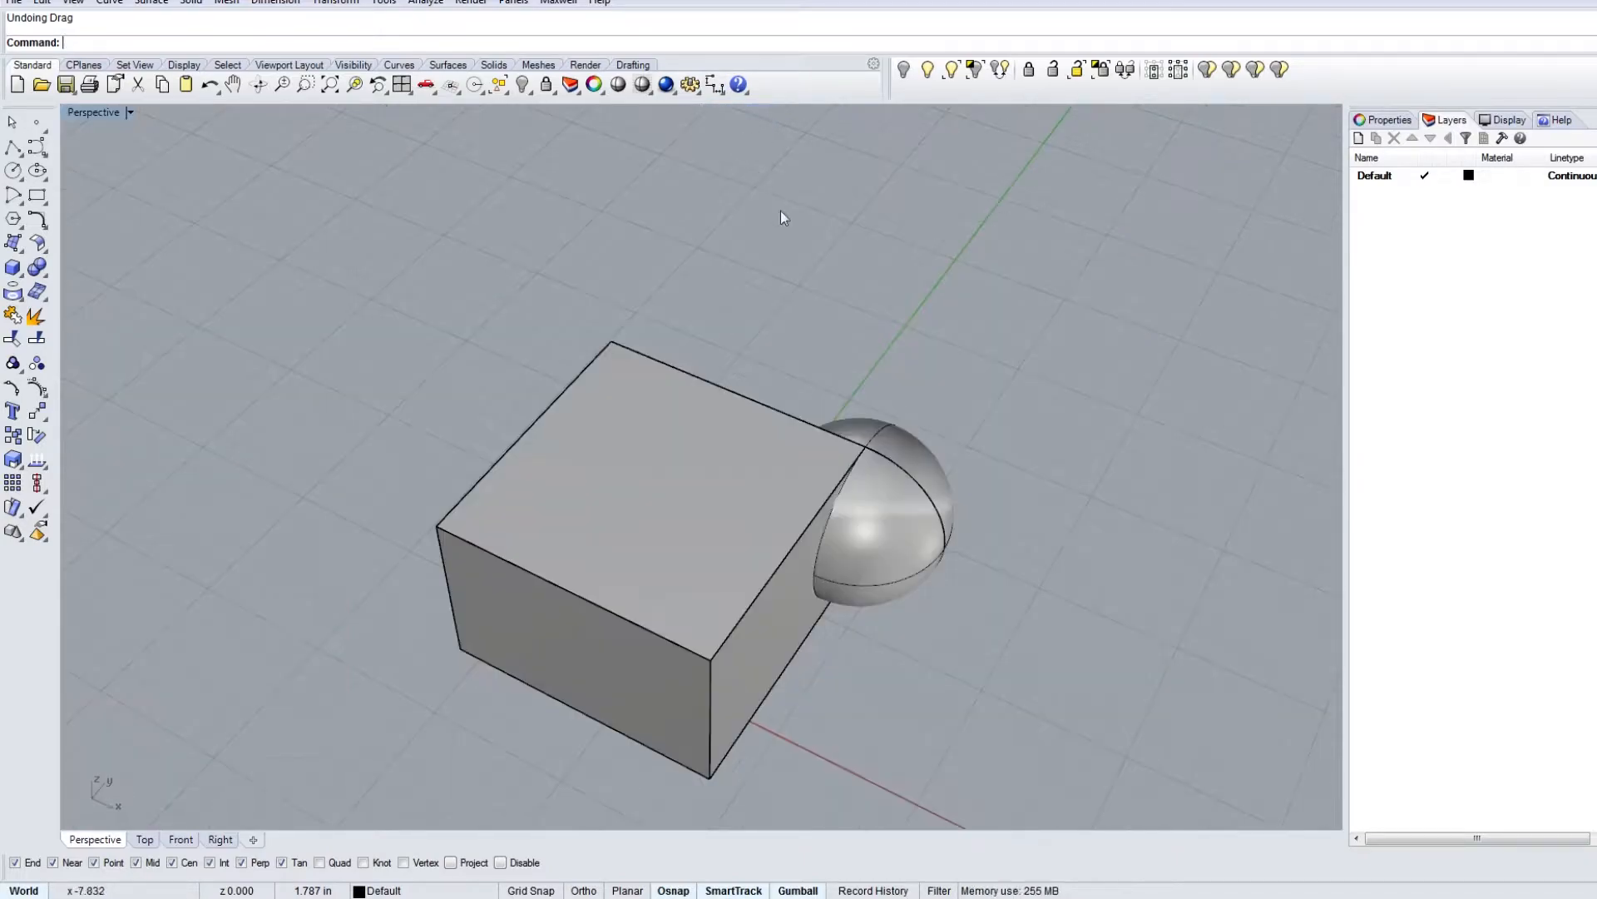
{"action": "double_click", "coordinate": [99, 113]}
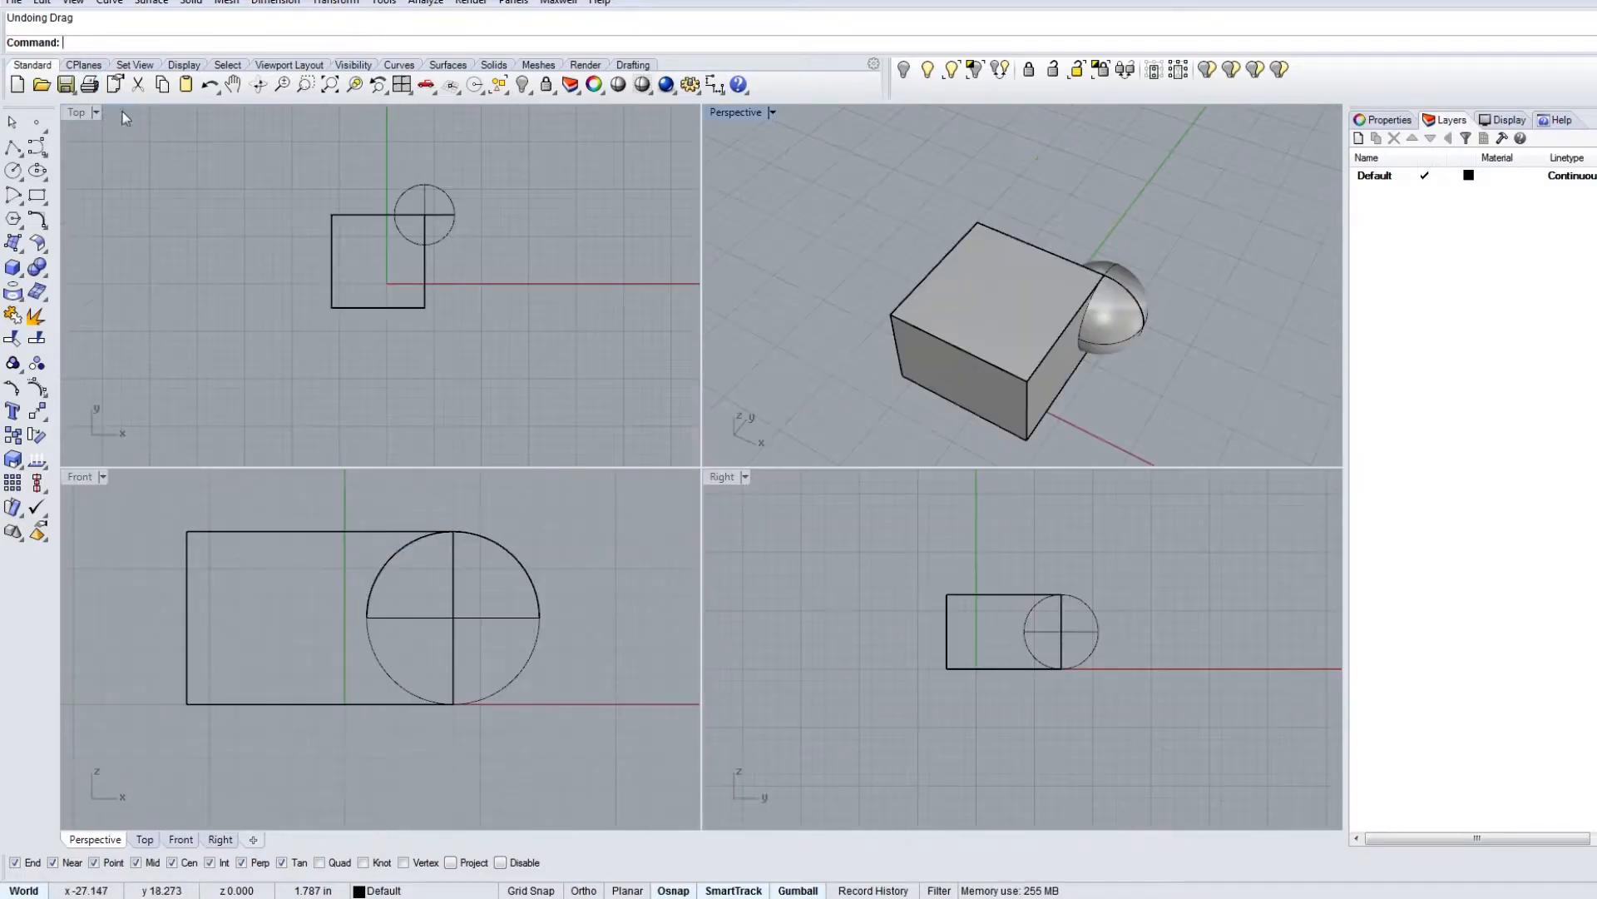
{"action": "double_click", "coordinate": [747, 112]}
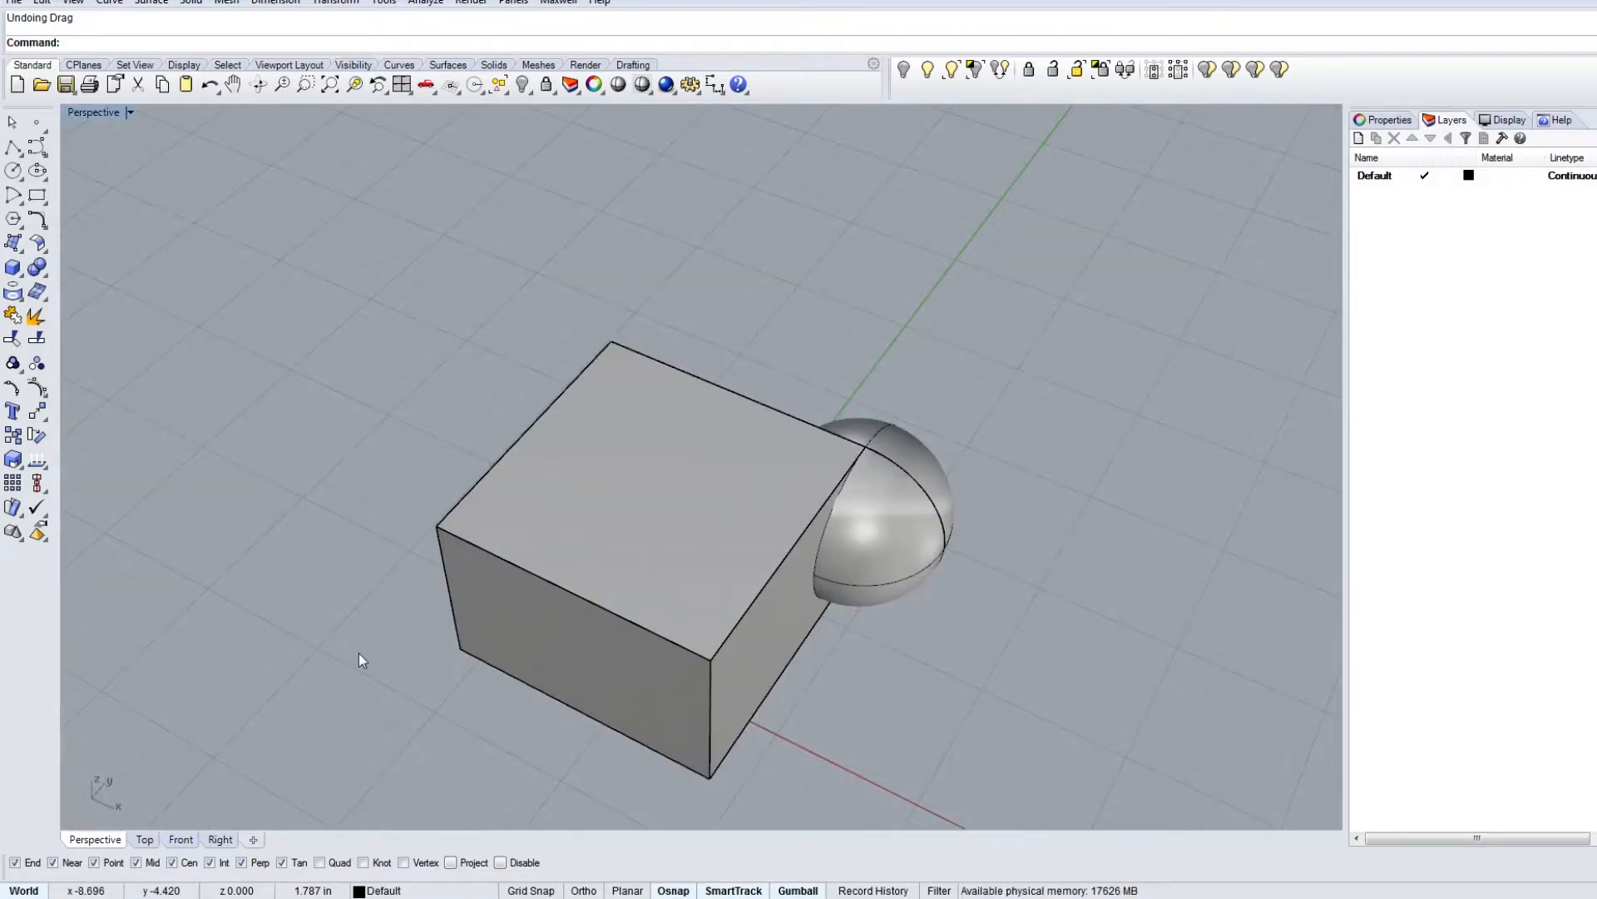
Step: Show the Right, Front, Top and Perspective viewports maximized one after another
{"action": "left_click", "coordinate": [218, 840]}
{"action": "left_click", "coordinate": [171, 839]}
{"action": "left_click", "coordinate": [142, 840]}
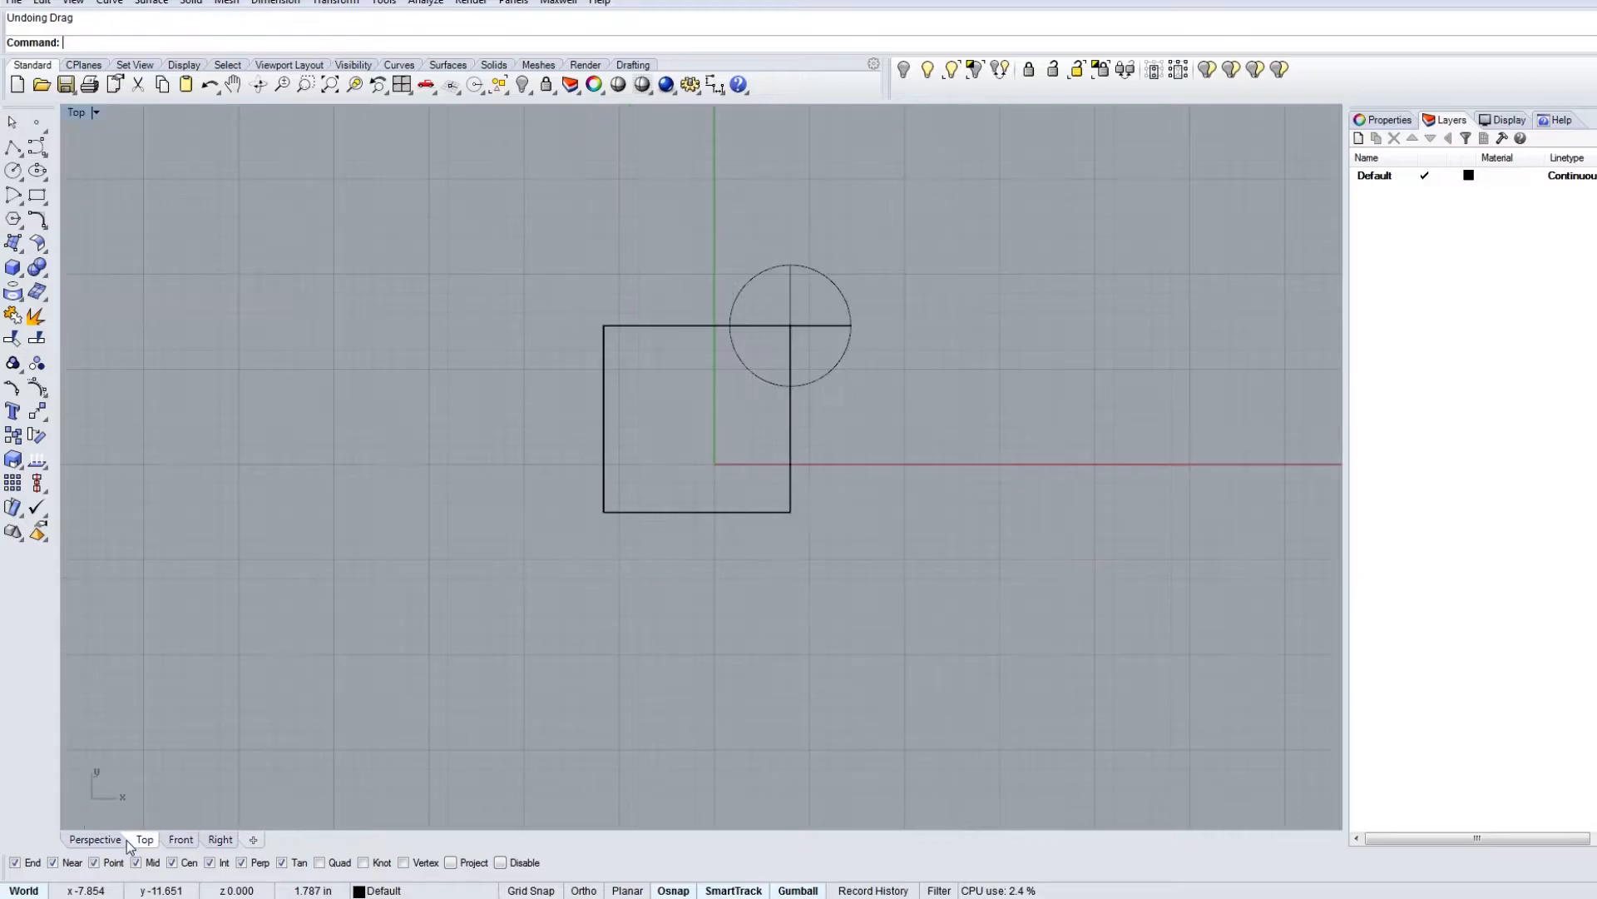
{"action": "left_click", "coordinate": [100, 840]}
Step: Cycle repeatedly through the maximized viewports forwards and backwards, ending on Perspective
{"action": "key", "text": "ctrl+Tab"}
{"action": "key", "text": "ctrl+Tab"}
{"action": "key", "text": "ctrl+Tab"}
{"action": "key", "text": "ctrl+Tab"}
{"action": "key", "text": "ctrl+Tab"}
{"action": "key", "text": "ctrl+Tab"}
{"action": "key", "text": "ctrl+Tab"}
{"action": "key", "text": "ctrl+Tab"}
{"action": "key", "text": "ctrl+Tab"}
{"action": "key", "text": "ctrl+Tab"}
{"action": "key", "text": "ctrl+Tab"}
{"action": "key", "text": "ctrl+Tab"}
{"action": "key", "text": "ctrl+Tab"}
{"action": "key", "text": "ctrl+Tab"}
{"action": "key", "text": "ctrl+Tab"}
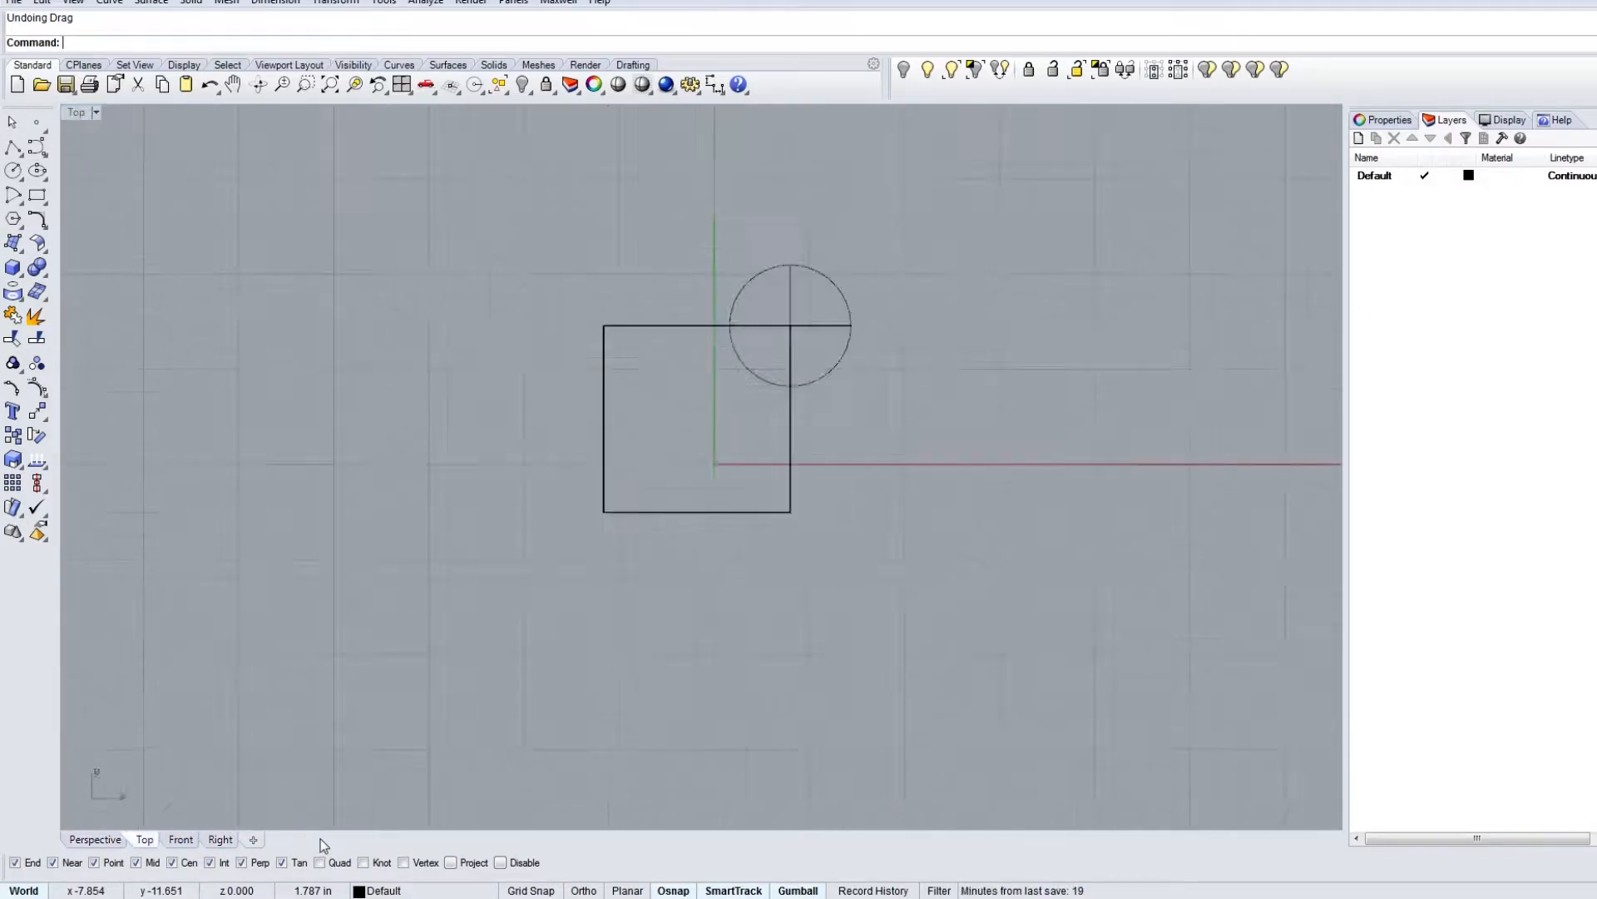
{"action": "key", "text": "ctrl+Tab"}
{"action": "key", "text": "ctrl+Tab"}
{"action": "key", "text": "ctrl+Tab"}
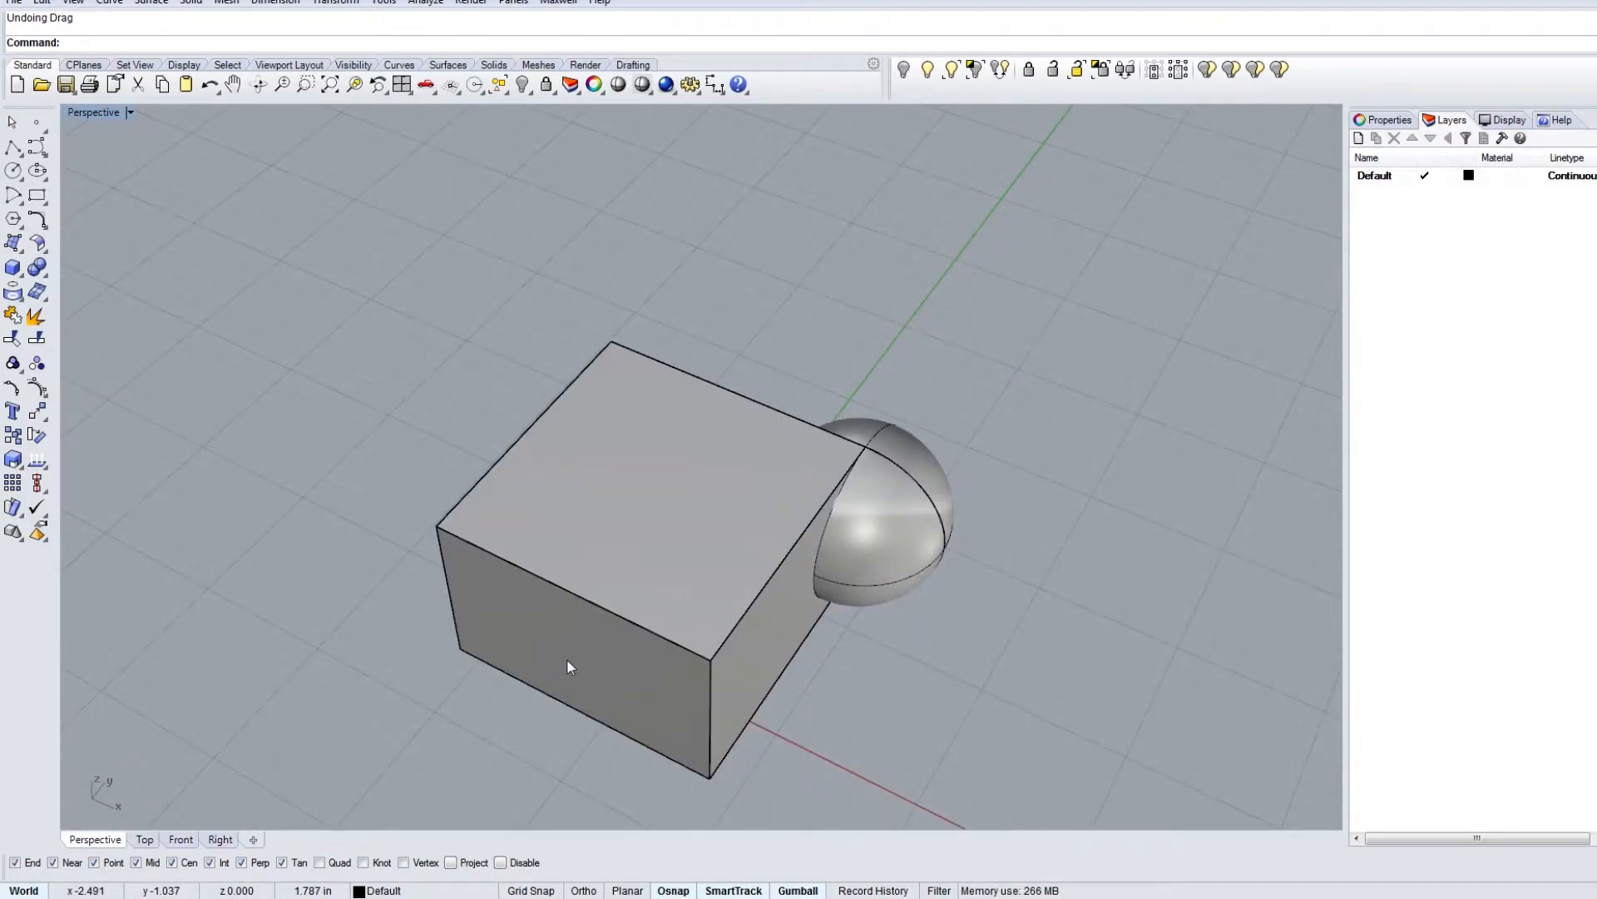
{"action": "key", "text": "ctrl+Tab"}
{"action": "key", "text": "ctrl+Tab"}
{"action": "key", "text": "ctrl+Tab"}
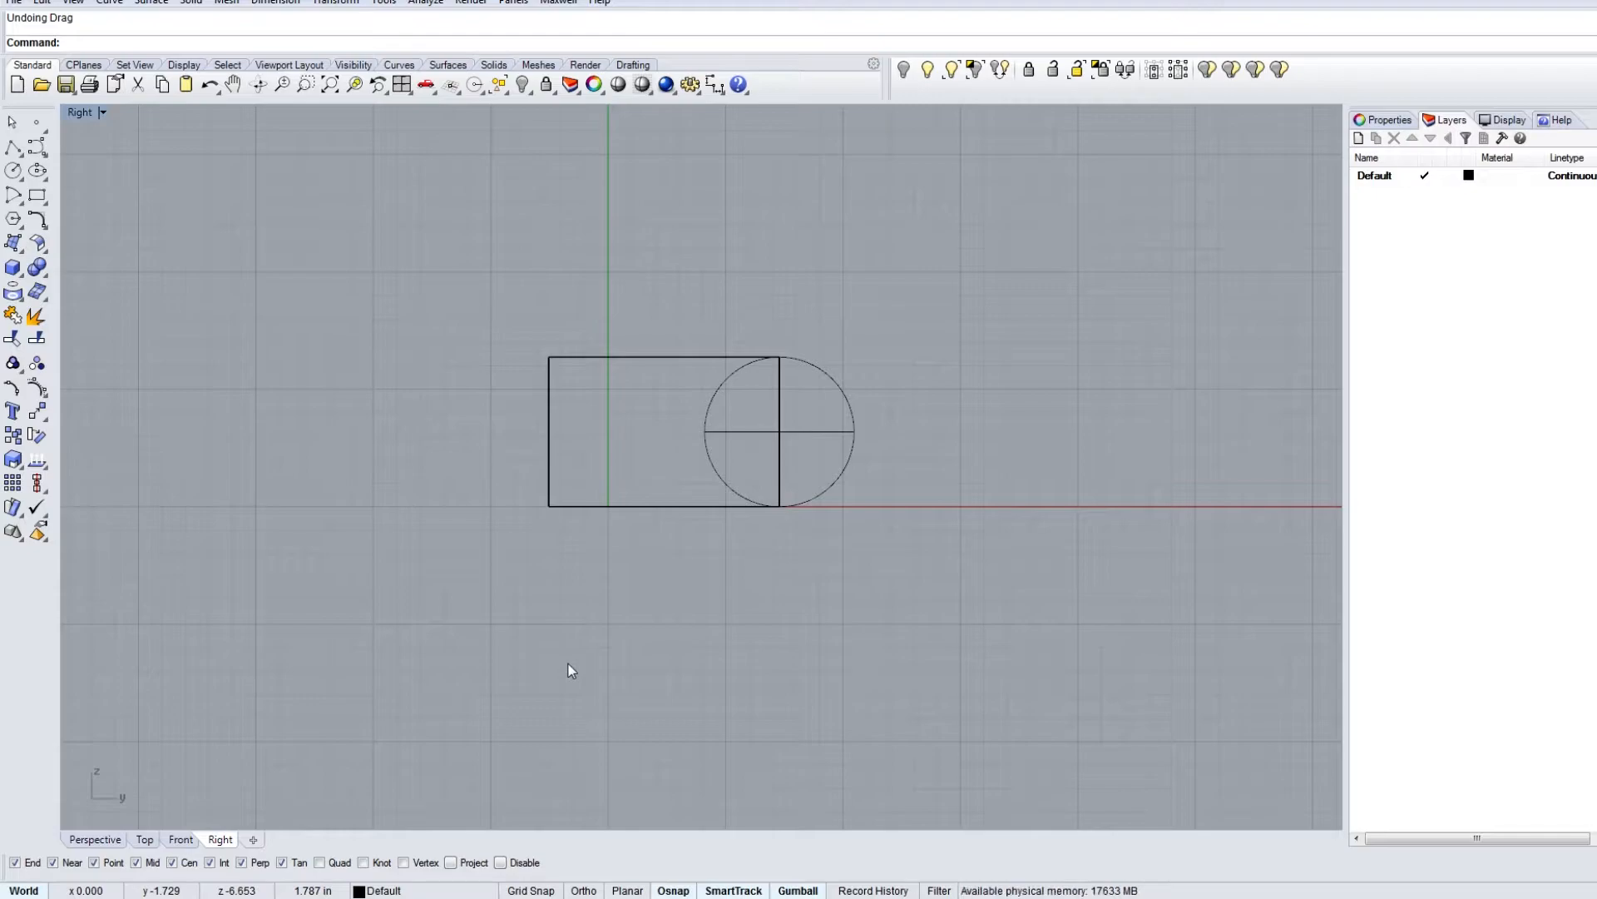
{"action": "key", "text": "ctrl+shift+Tab"}
{"action": "key", "text": "ctrl+shift+Tab"}
{"action": "key", "text": "ctrl+shift+Tab"}
Step: Select the sphere and the box alternately in the Perspective viewport and clear the selection
{"action": "right_click_drag", "start_coordinate": [572, 662], "coordinate": [703, 586]}
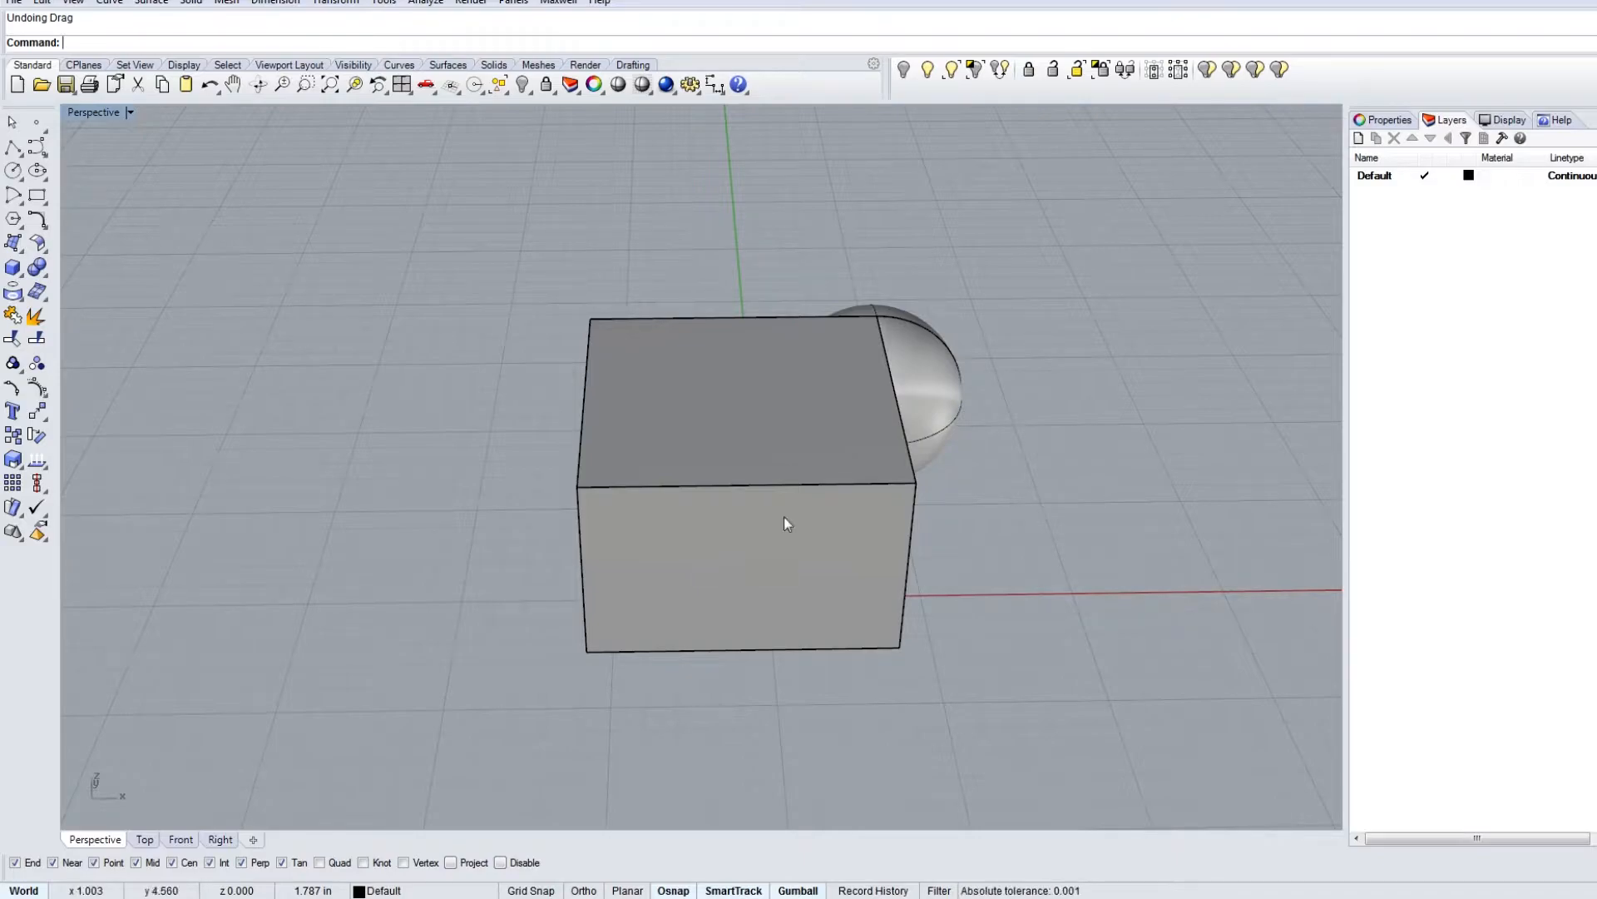
{"action": "right_click_drag", "start_coordinate": [963, 470], "coordinate": [840, 602]}
{"action": "scroll", "coordinate": [932, 466], "scroll_direction": "down", "scroll_amount": 5}
{"action": "scroll", "coordinate": [832, 516], "scroll_direction": "up", "scroll_amount": 3}
{"action": "right_click_drag", "start_coordinate": [820, 442], "coordinate": [841, 528]}
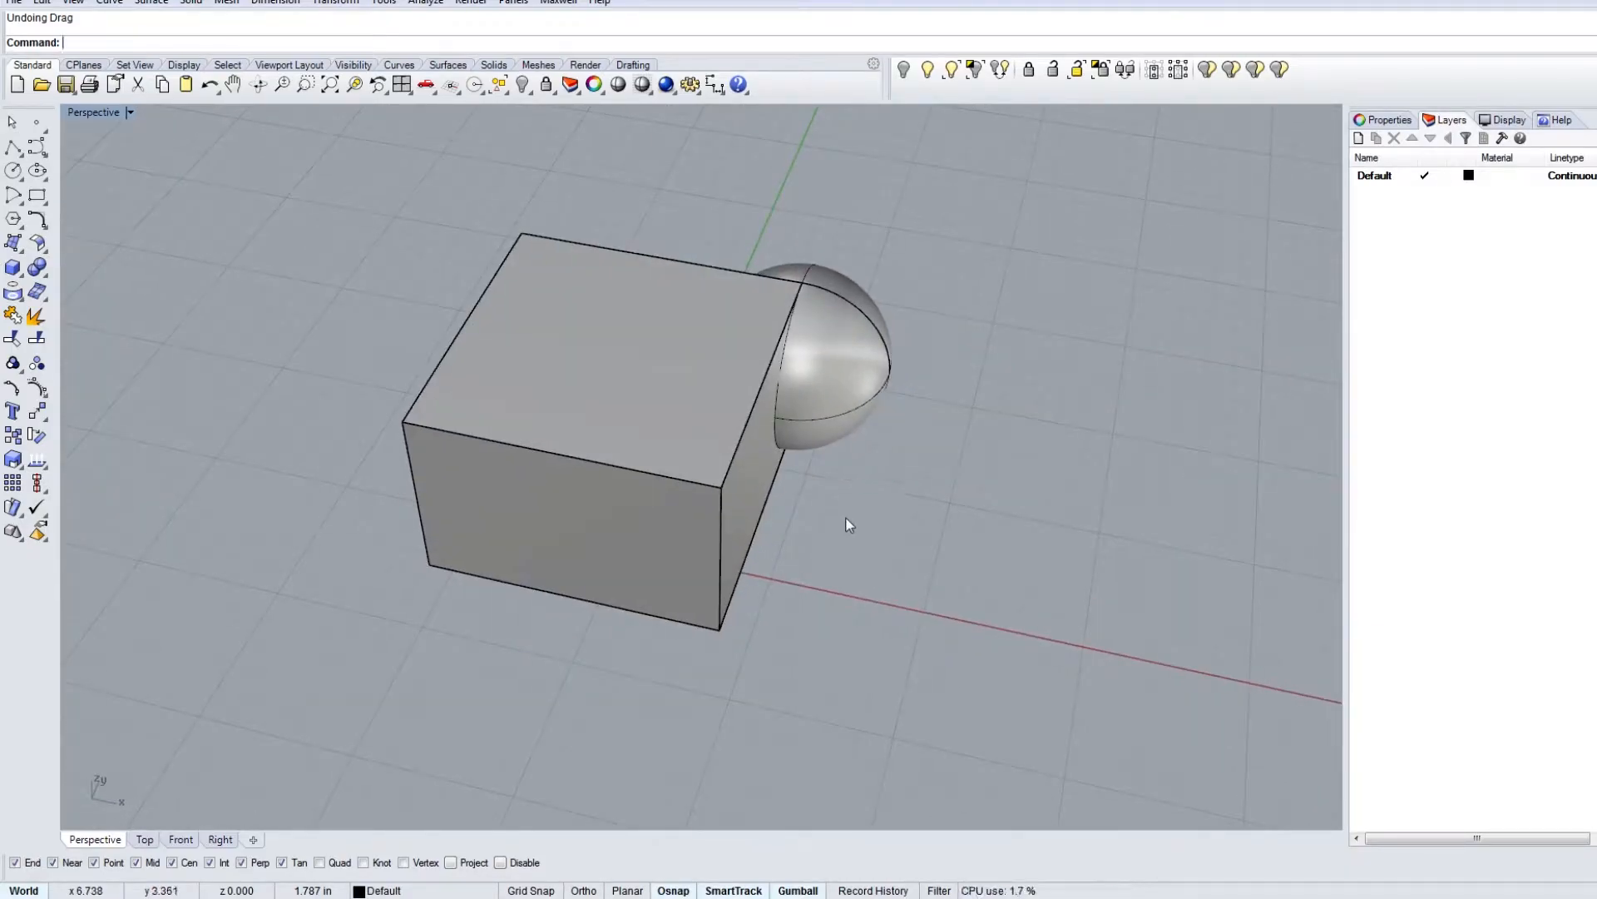
{"action": "left_click", "coordinate": [852, 373]}
{"action": "left_click", "coordinate": [720, 488]}
{"action": "left_click", "coordinate": [834, 411]}
{"action": "left_click", "coordinate": [908, 541]}
{"action": "left_click", "coordinate": [842, 436]}
{"action": "left_click", "coordinate": [774, 367]}
{"action": "left_click", "coordinate": [912, 532]}
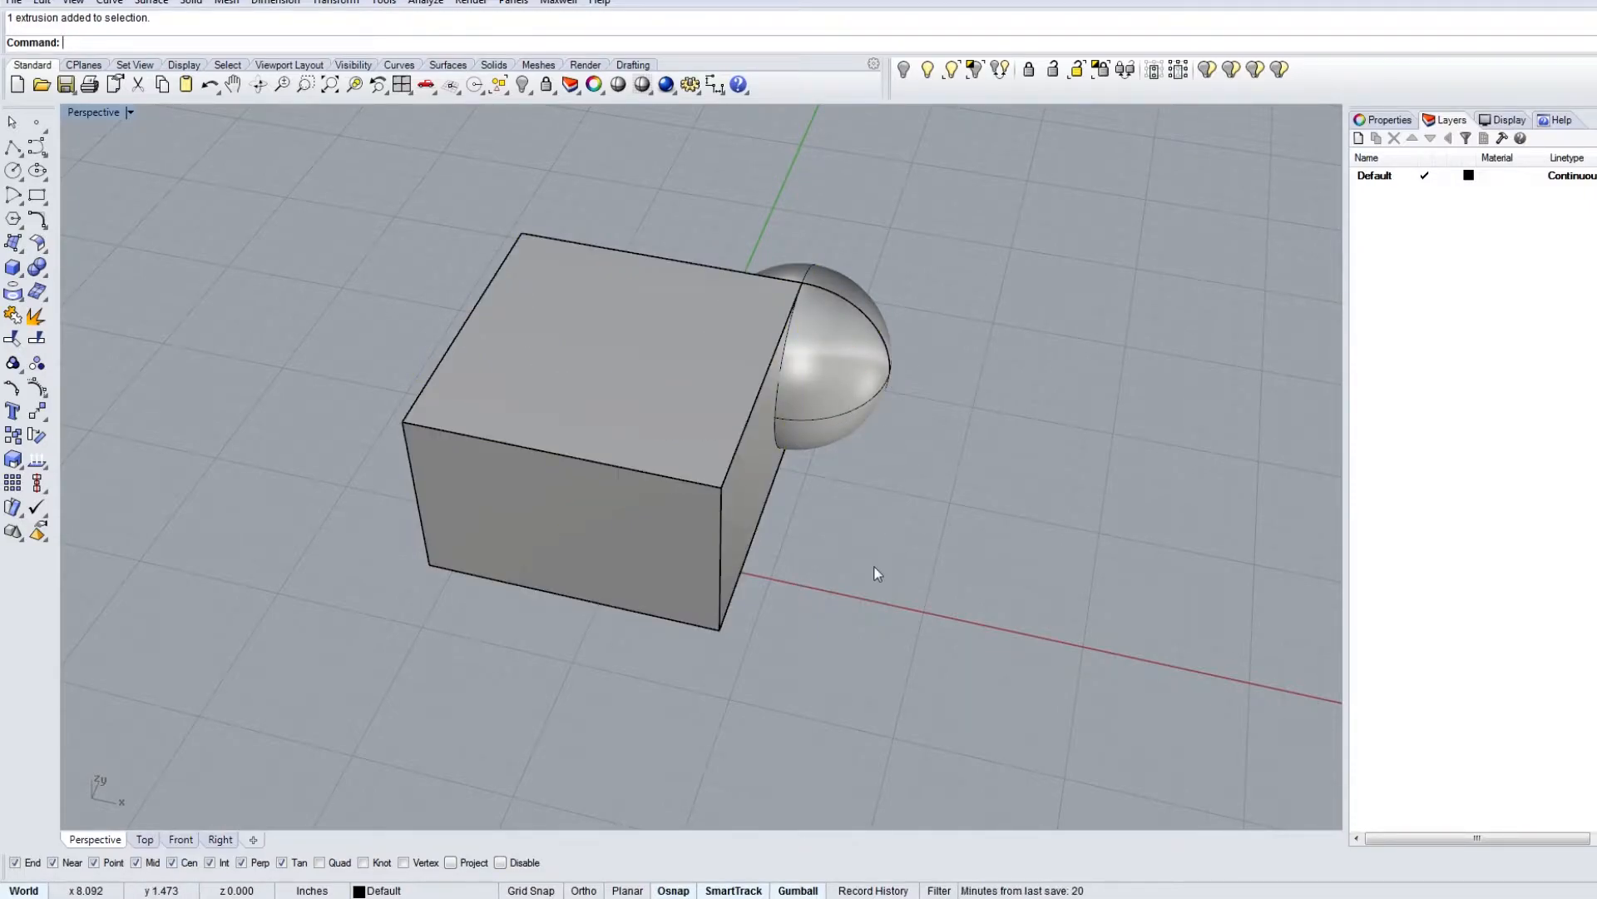
Step: Select the box and zoom the Perspective view to the selected object
{"action": "right_click_drag", "start_coordinate": [605, 682], "coordinate": [691, 627]}
{"action": "left_click", "coordinate": [714, 454]}
{"action": "key", "text": "ctrl+alt+e"}
Step: Zoom the Perspective view to the selected box again from a different angle using the zs alias
{"action": "right_click_drag", "start_coordinate": [1021, 584], "coordinate": [1090, 617]}
{"action": "scroll", "coordinate": [961, 567], "scroll_direction": "down", "scroll_amount": 9}
{"action": "right_click_drag", "start_coordinate": [982, 561], "coordinate": [896, 597]}
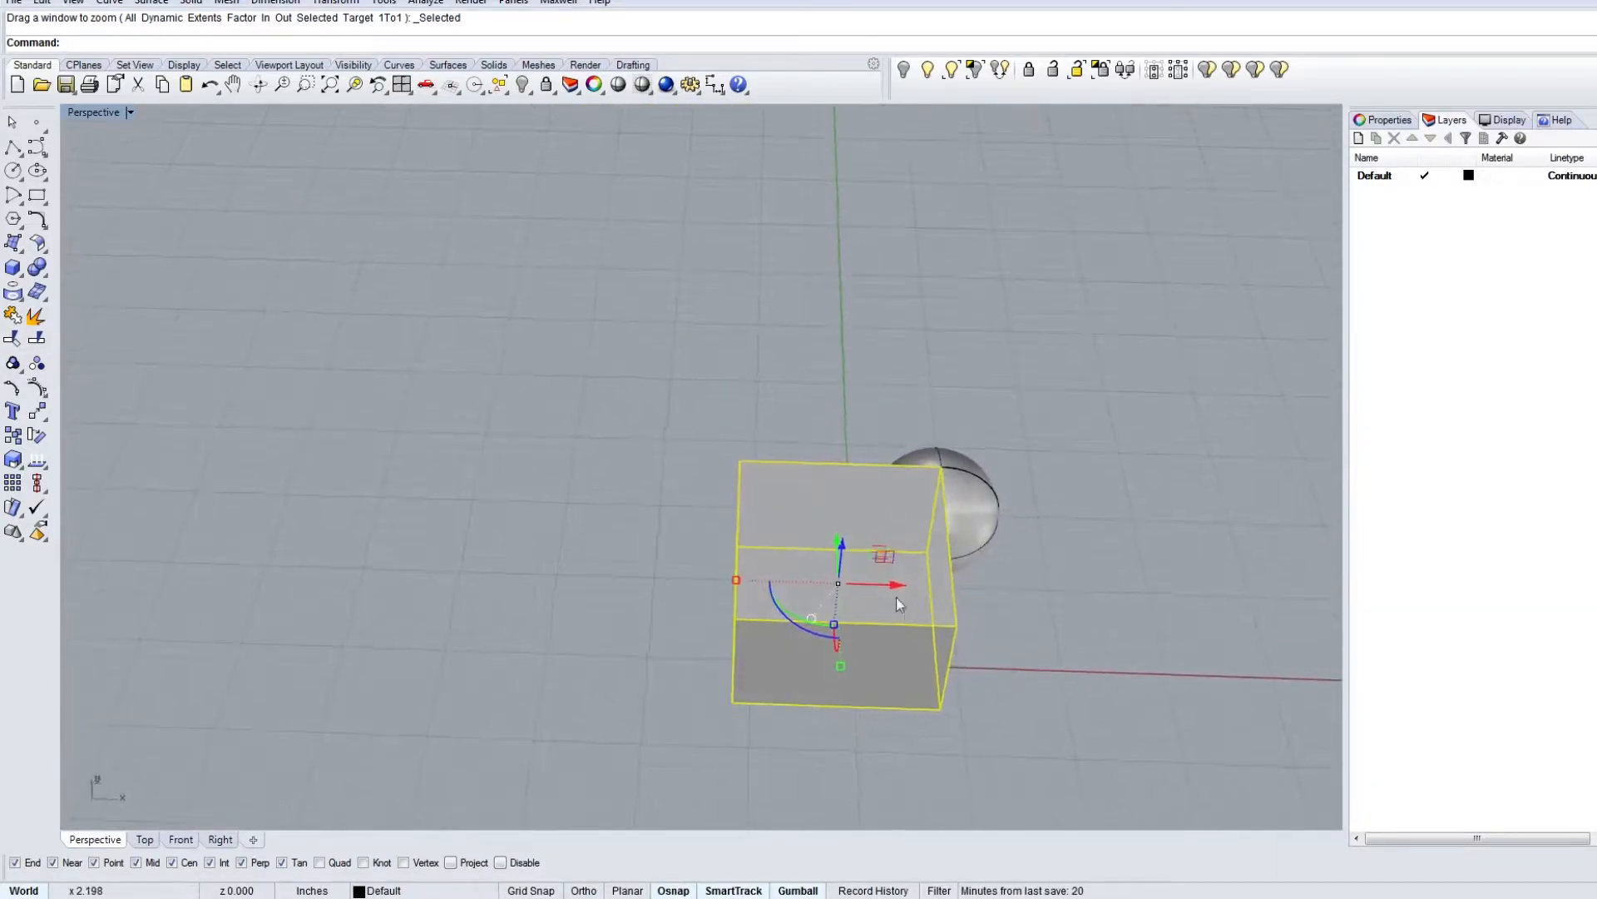
{"action": "scroll", "coordinate": [882, 587], "scroll_direction": "up", "scroll_amount": 8}
{"action": "scroll", "coordinate": [863, 559], "scroll_direction": "down", "scroll_amount": 8}
{"action": "scroll", "coordinate": [862, 563], "scroll_direction": "up", "scroll_amount": 1}
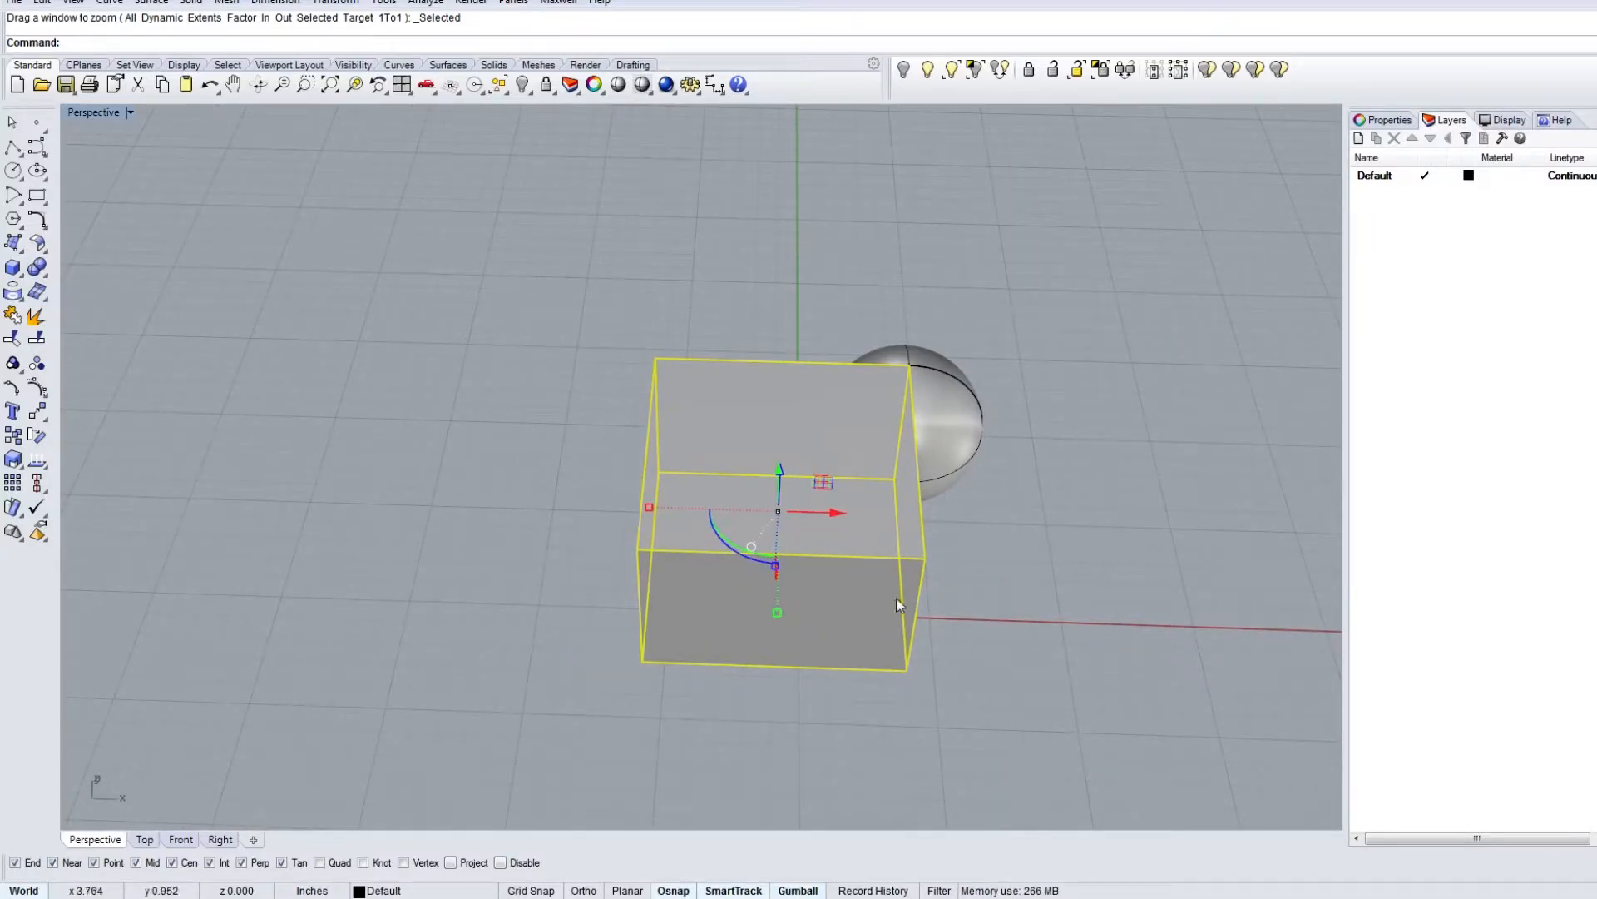
{"action": "type", "text": "zs"}
{"action": "key", "text": "Return"}
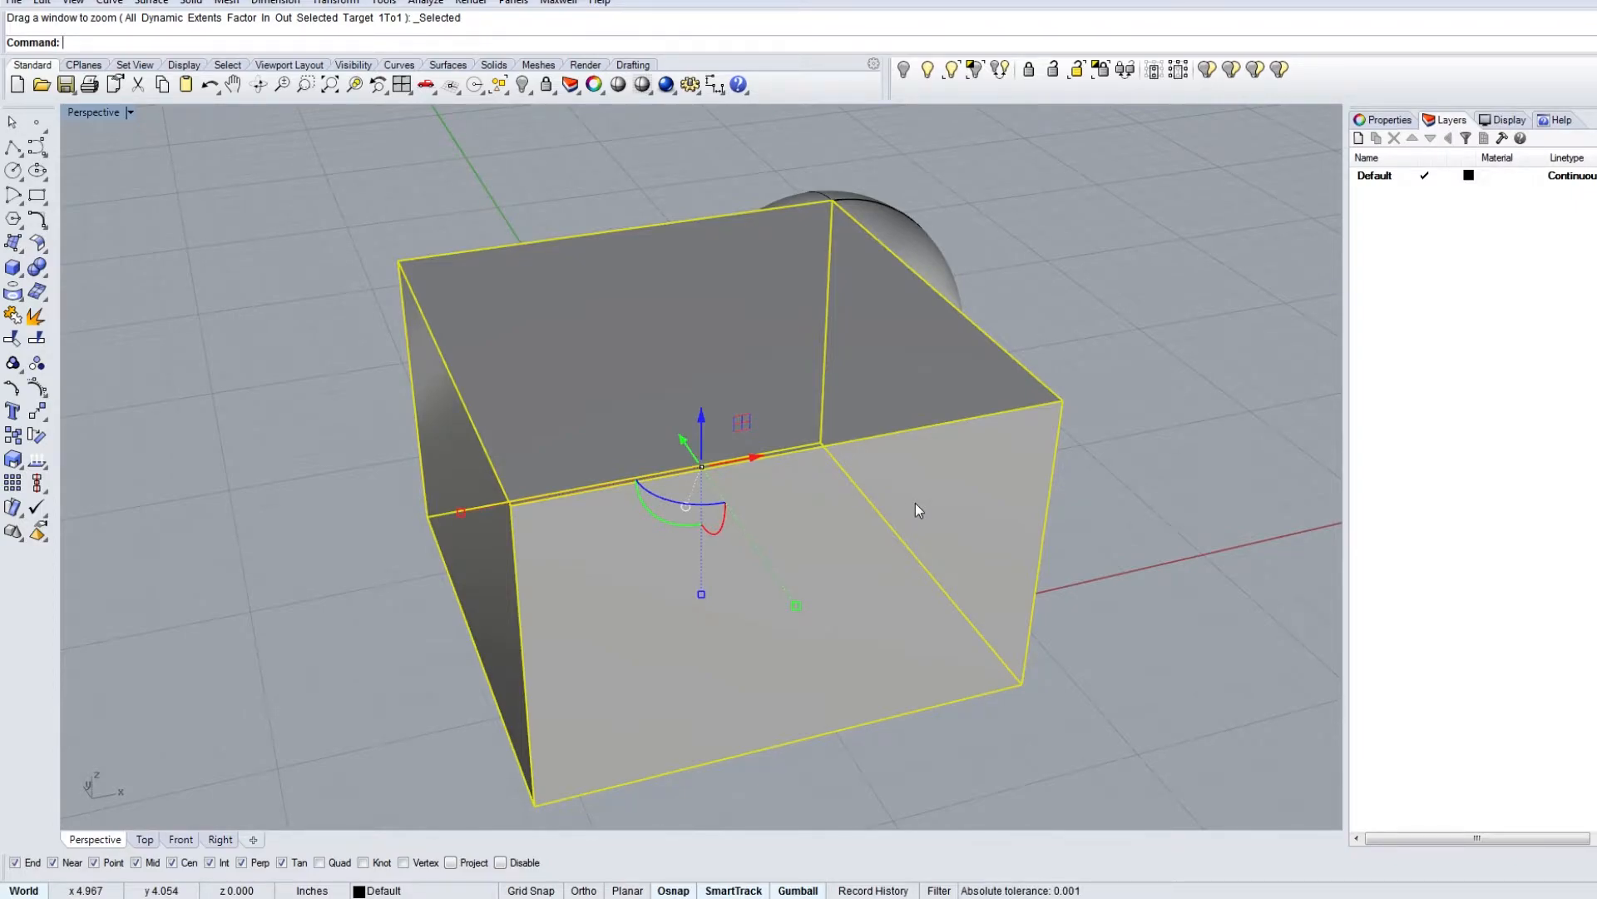
Step: Select the sphere and zoom the Perspective view to it with zs, repeating the zoom from another angle
{"action": "right_click_drag", "start_coordinate": [970, 545], "coordinate": [724, 549]}
{"action": "scroll", "coordinate": [950, 542], "scroll_direction": "down", "scroll_amount": 4}
{"action": "left_click", "coordinate": [1060, 501]}
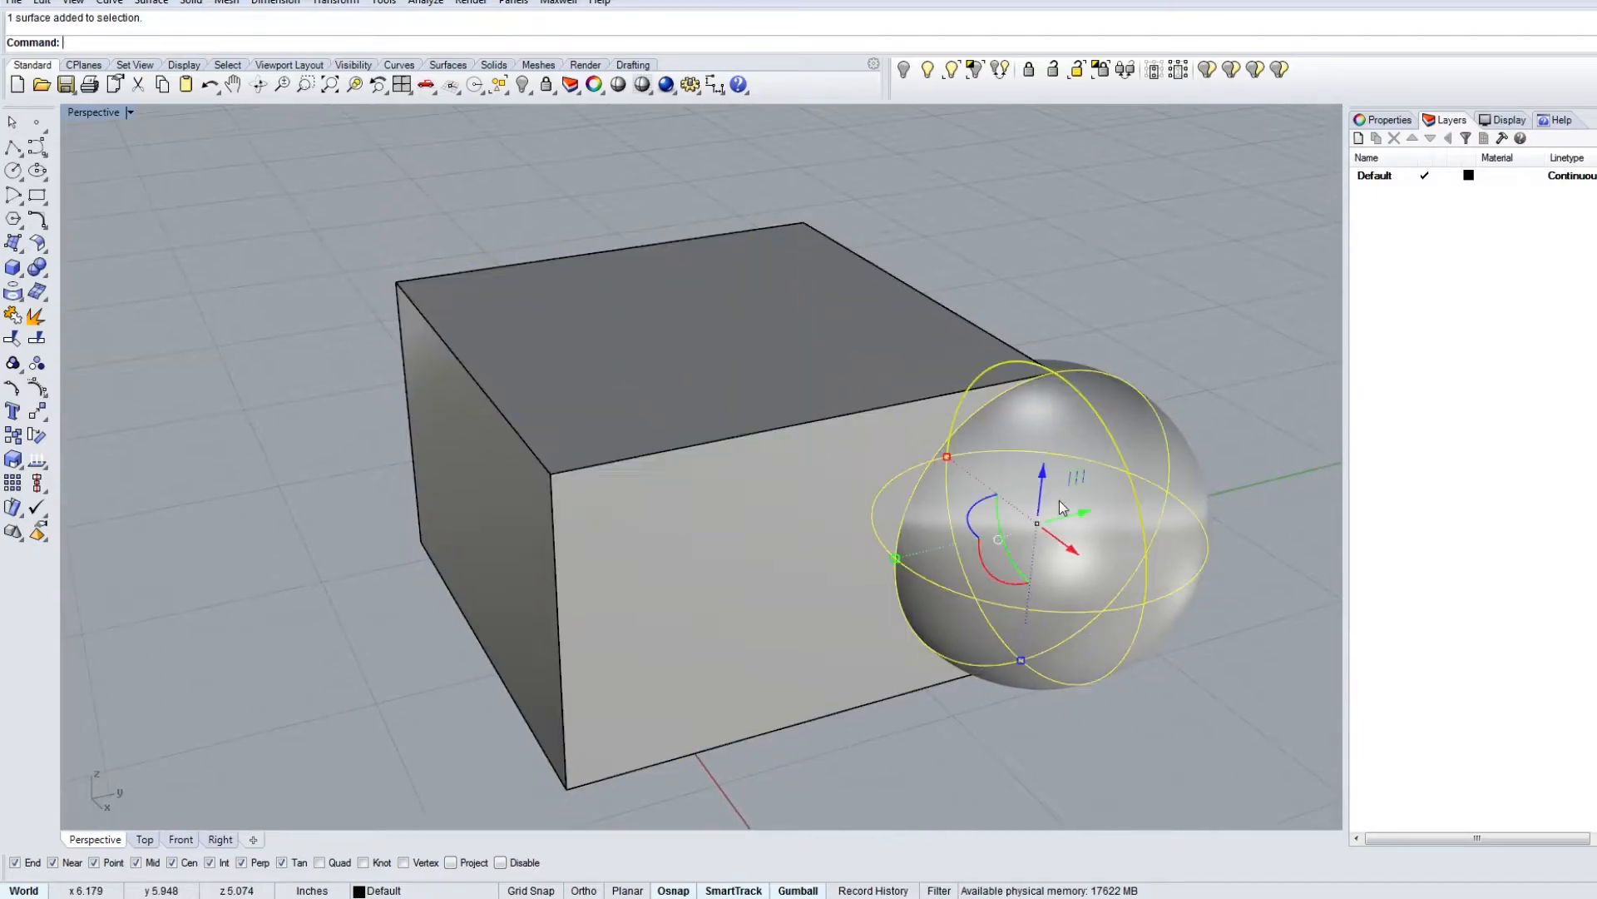
{"action": "type", "text": "zs"}
{"action": "key", "text": "Return"}
{"action": "scroll", "coordinate": [944, 481], "scroll_direction": "down", "scroll_amount": 6}
{"action": "right_click_drag", "start_coordinate": [925, 482], "coordinate": [735, 463]}
{"action": "type", "text": "zs"}
{"action": "key", "text": "Return"}
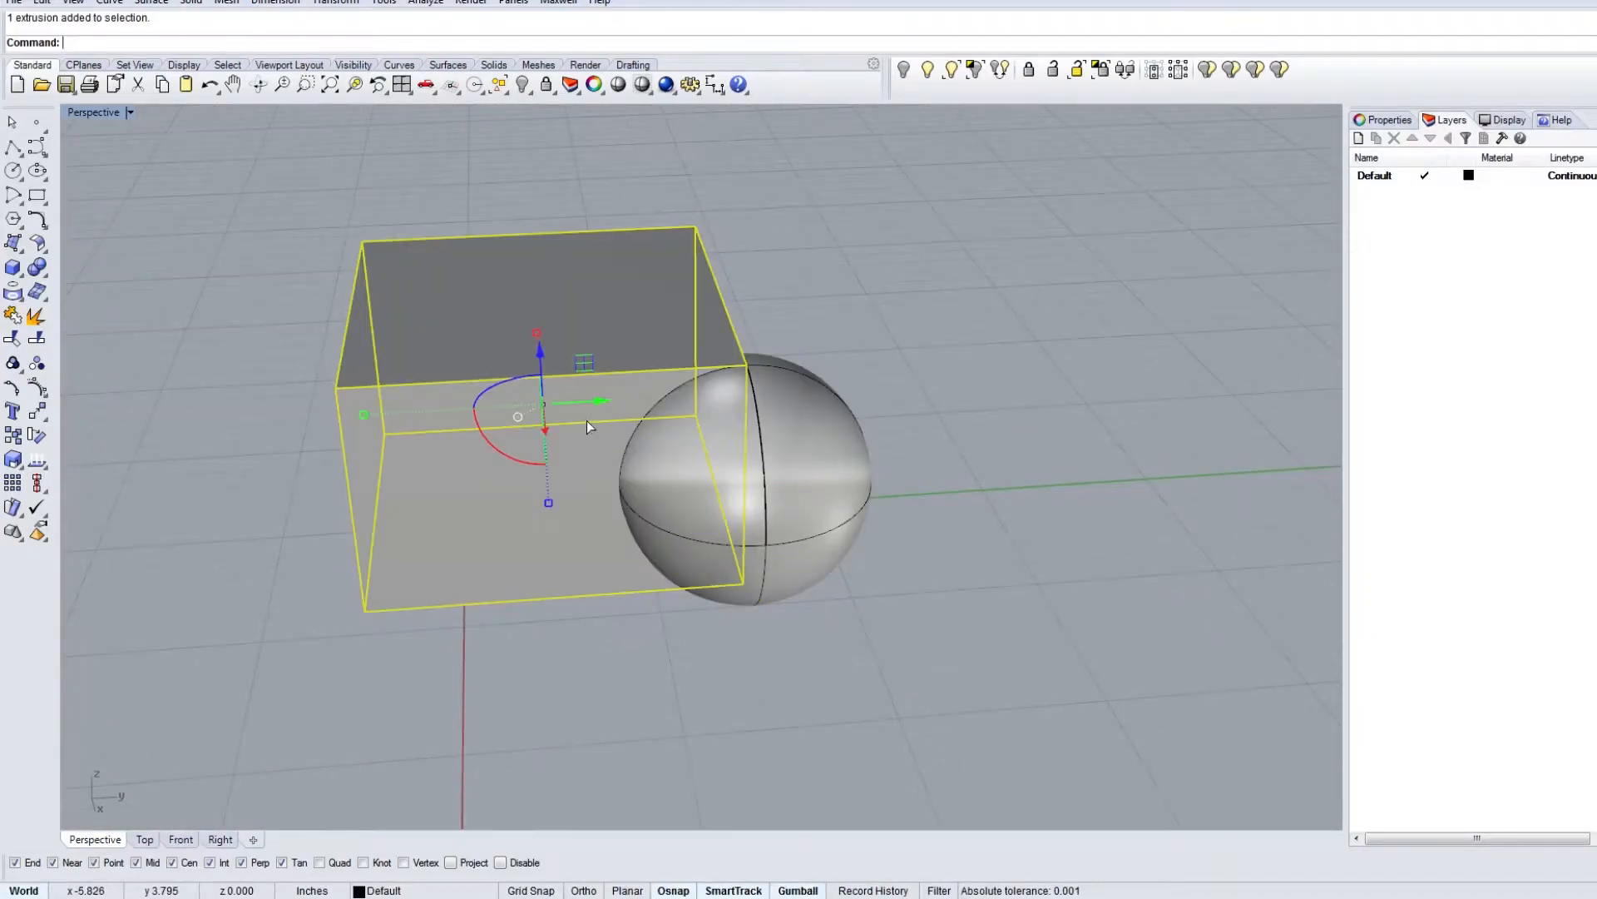
Step: Orbit, zoom and pan the Perspective view around the selected box to examine it from several angles
{"action": "scroll", "coordinate": [647, 446], "scroll_direction": "up", "scroll_amount": 3}
{"action": "right_click_drag", "start_coordinate": [646, 446], "coordinate": [720, 602]}
{"action": "scroll", "coordinate": [1048, 522], "scroll_direction": "down", "scroll_amount": 5}
{"action": "right_click_drag", "start_coordinate": [735, 514], "coordinate": [746, 411]}
{"action": "right_click_drag", "start_coordinate": [616, 548], "coordinate": [935, 547], "text": "shift"}
{"action": "right_click_drag", "start_coordinate": [797, 582], "coordinate": [674, 620]}
{"action": "right_click_drag", "start_coordinate": [861, 617], "coordinate": [762, 637]}
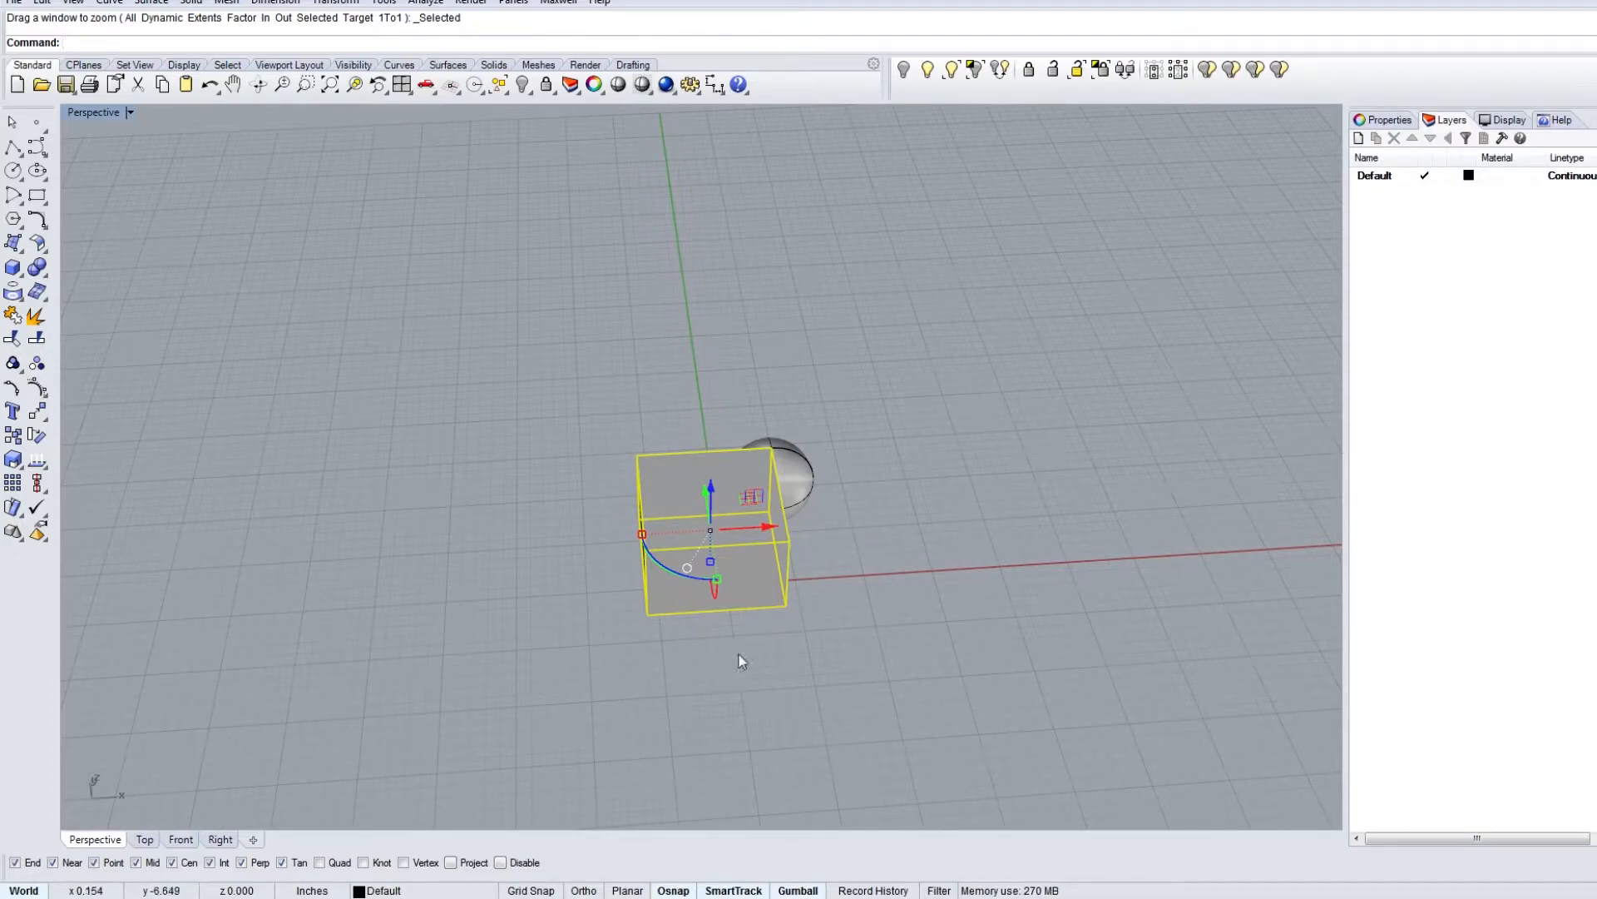
{"action": "right_click_drag", "start_coordinate": [738, 656], "coordinate": [655, 681], "text": "shift"}
{"action": "right_click_drag", "start_coordinate": [758, 699], "coordinate": [803, 643], "text": "shift"}
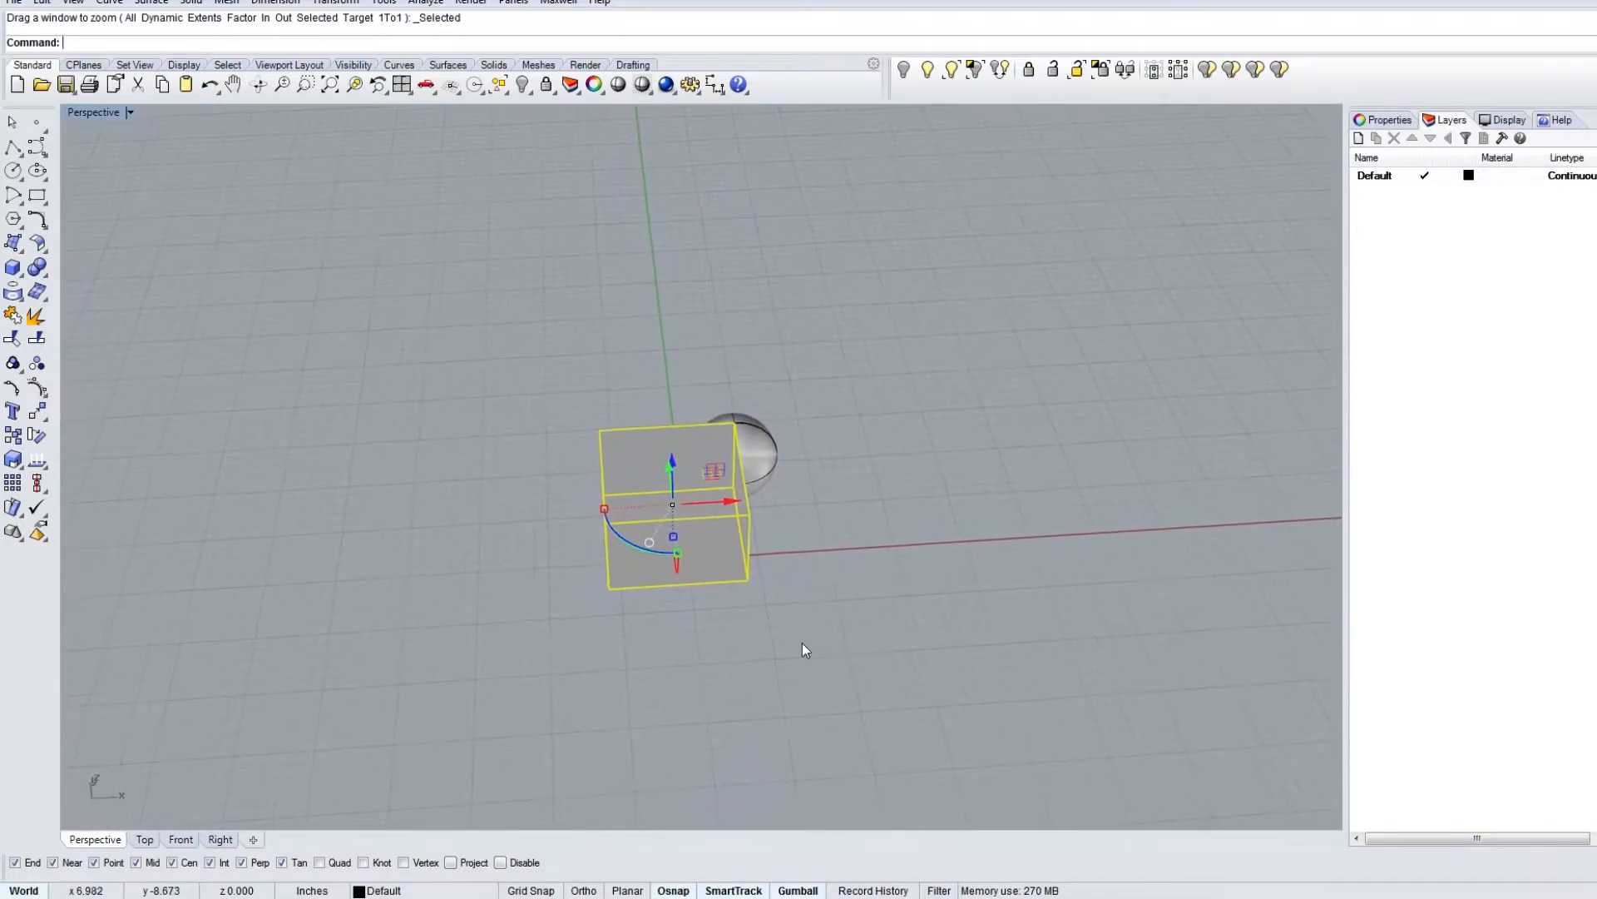
{"action": "right_click_drag", "start_coordinate": [1073, 576], "coordinate": [1304, 538], "text": "shift"}
{"action": "right_click_drag", "start_coordinate": [595, 533], "coordinate": [1124, 495], "text": "shift"}
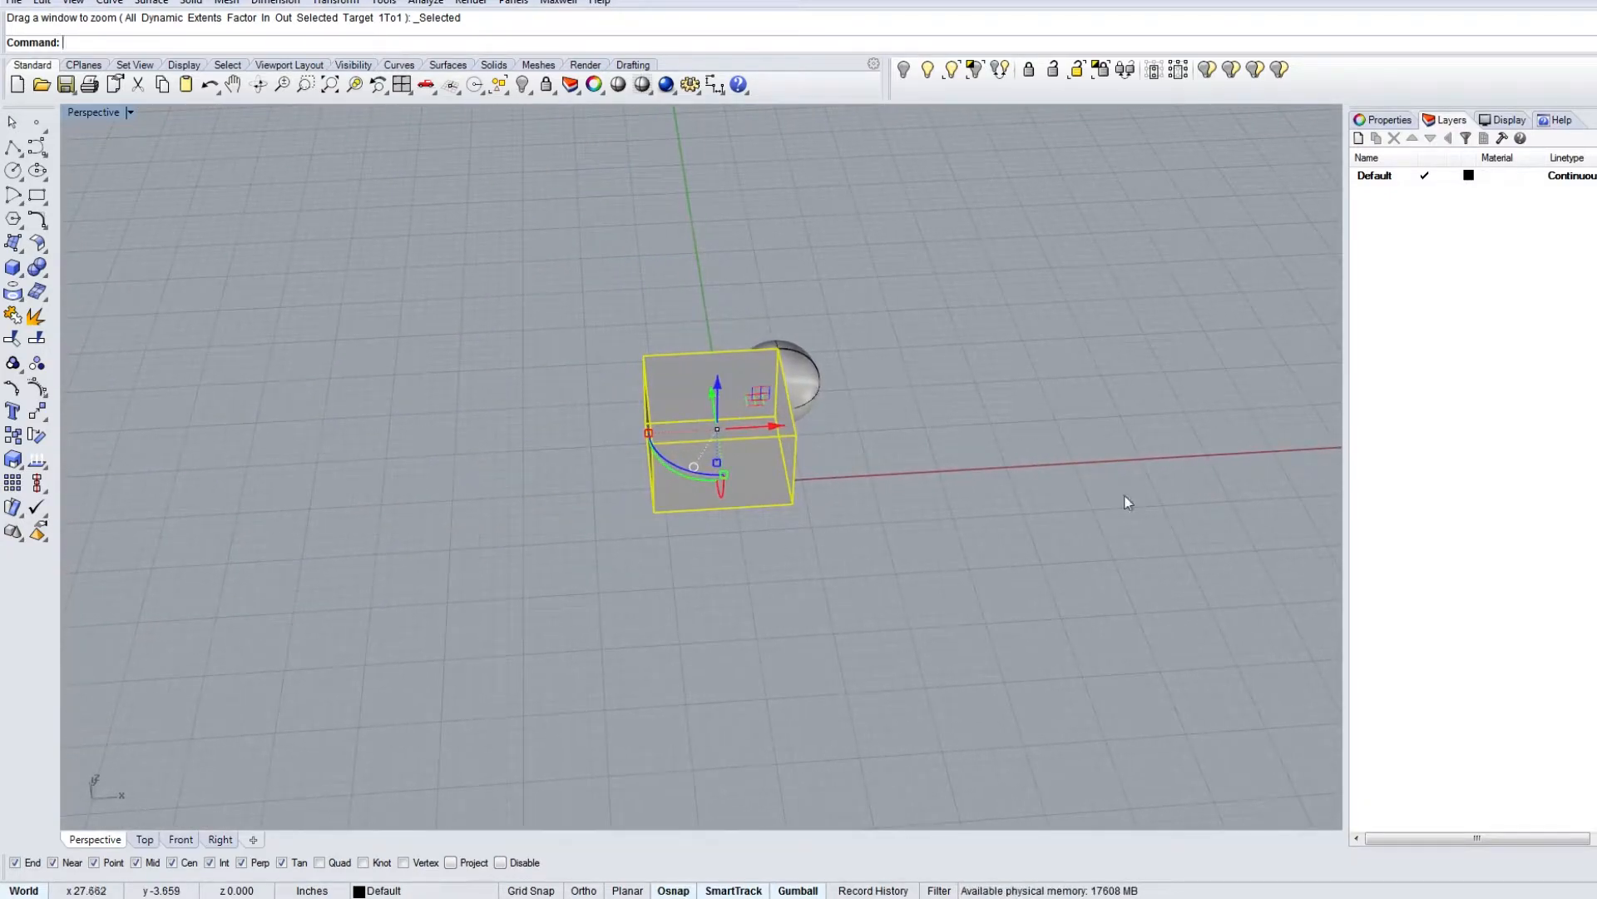
{"action": "mouse_move", "coordinate": [781, 562]}
{"action": "right_mouse_down"}
{"action": "mouse_move", "coordinate": [743, 628]}
{"action": "mouse_move", "coordinate": [769, 569]}
{"action": "right_mouse_up"}
{"action": "right_click_drag", "start_coordinate": [873, 481], "coordinate": [768, 583], "text": "shift"}
Step: Select the sphere and zoom the Perspective view to it with the zs alias
{"action": "left_click", "coordinate": [778, 482]}
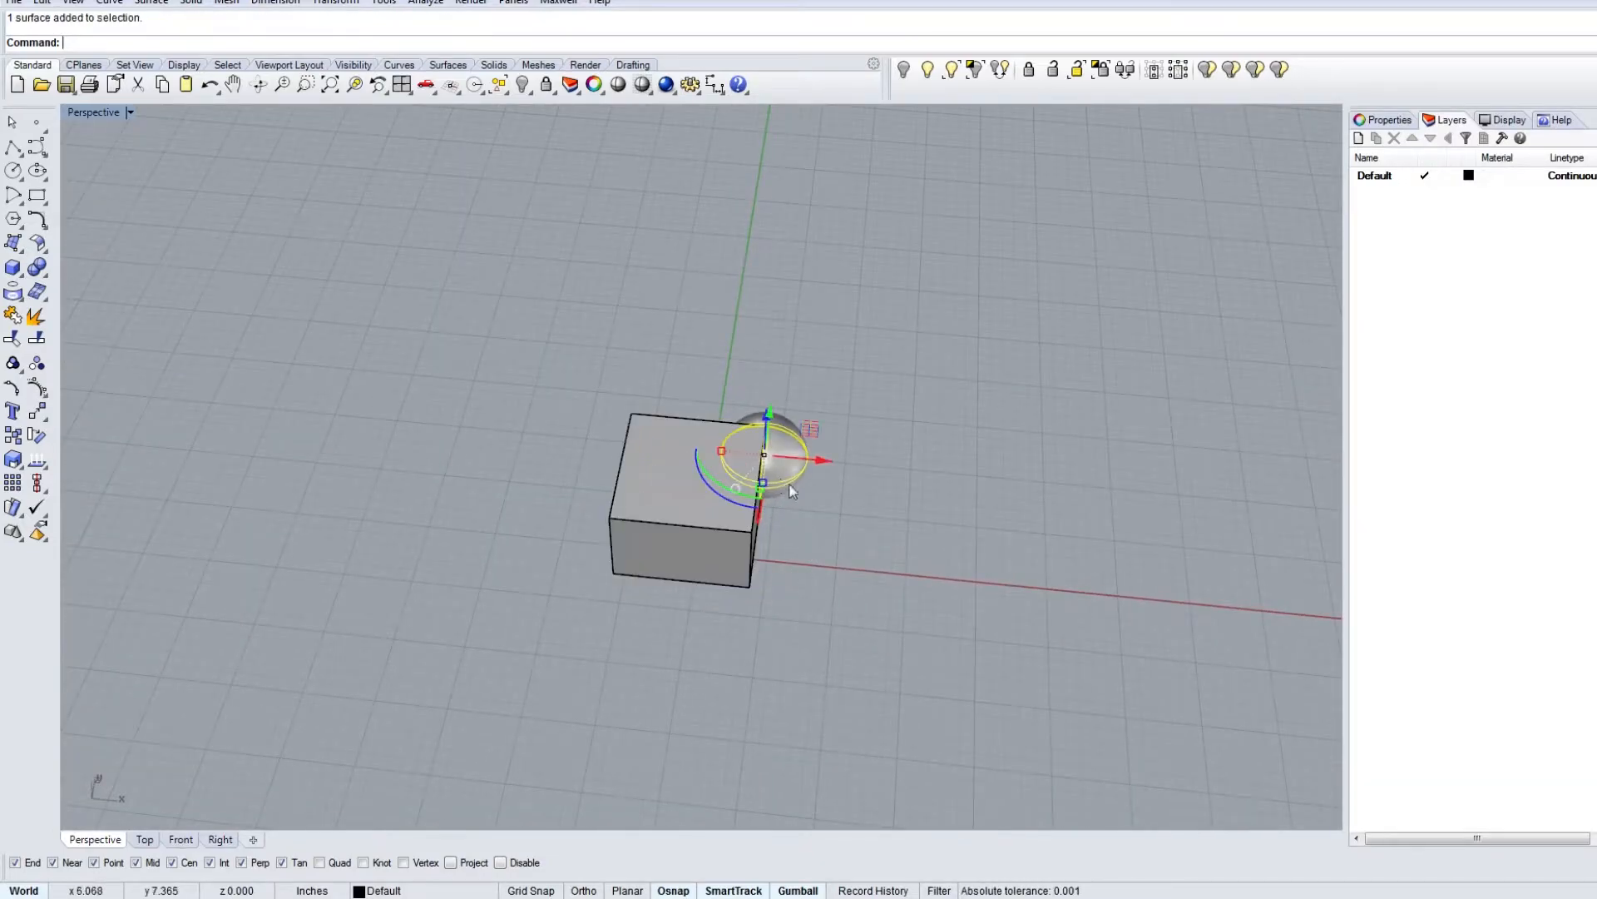
{"action": "scroll", "coordinate": [810, 508], "scroll_direction": "up", "scroll_amount": 8}
{"action": "scroll", "coordinate": [795, 514], "scroll_direction": "down", "scroll_amount": 6}
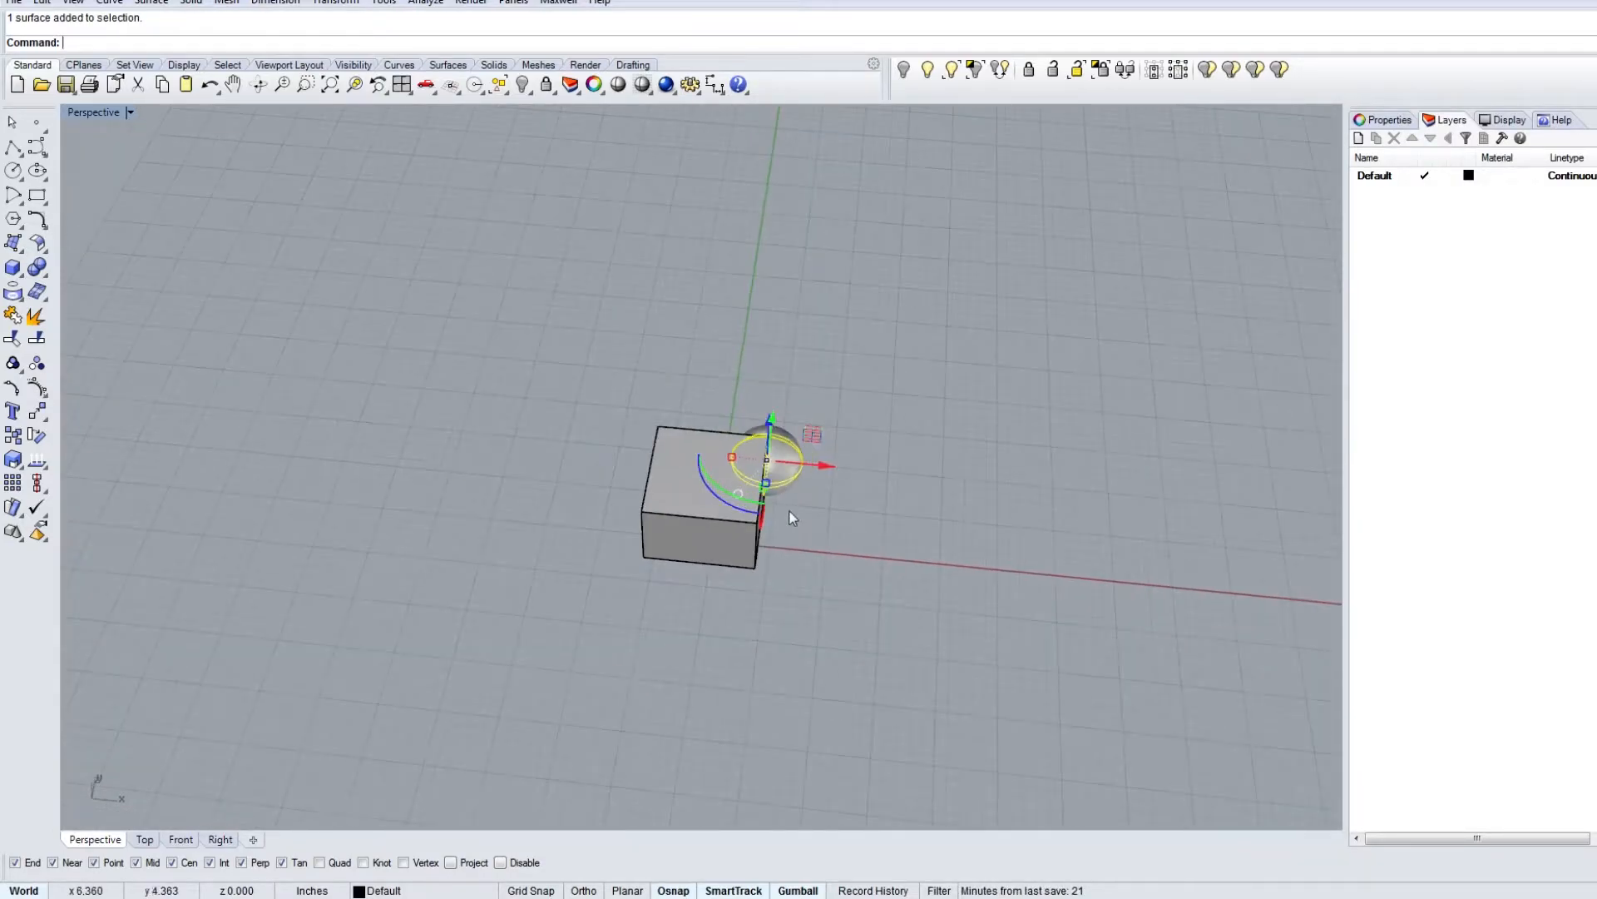
{"action": "scroll", "coordinate": [776, 507], "scroll_direction": "up", "scroll_amount": 5}
{"action": "scroll", "coordinate": [774, 507], "scroll_direction": "down", "scroll_amount": 3}
{"action": "scroll", "coordinate": [787, 516], "scroll_direction": "down", "scroll_amount": 7}
{"action": "scroll", "coordinate": [783, 477], "scroll_direction": "up", "scroll_amount": 8}
{"action": "type", "text": "zs"}
{"action": "key", "text": "Return"}
{"action": "right_click_drag", "start_coordinate": [773, 678], "coordinate": [776, 661]}
{"action": "scroll", "coordinate": [801, 532], "scroll_direction": "down", "scroll_amount": 8}
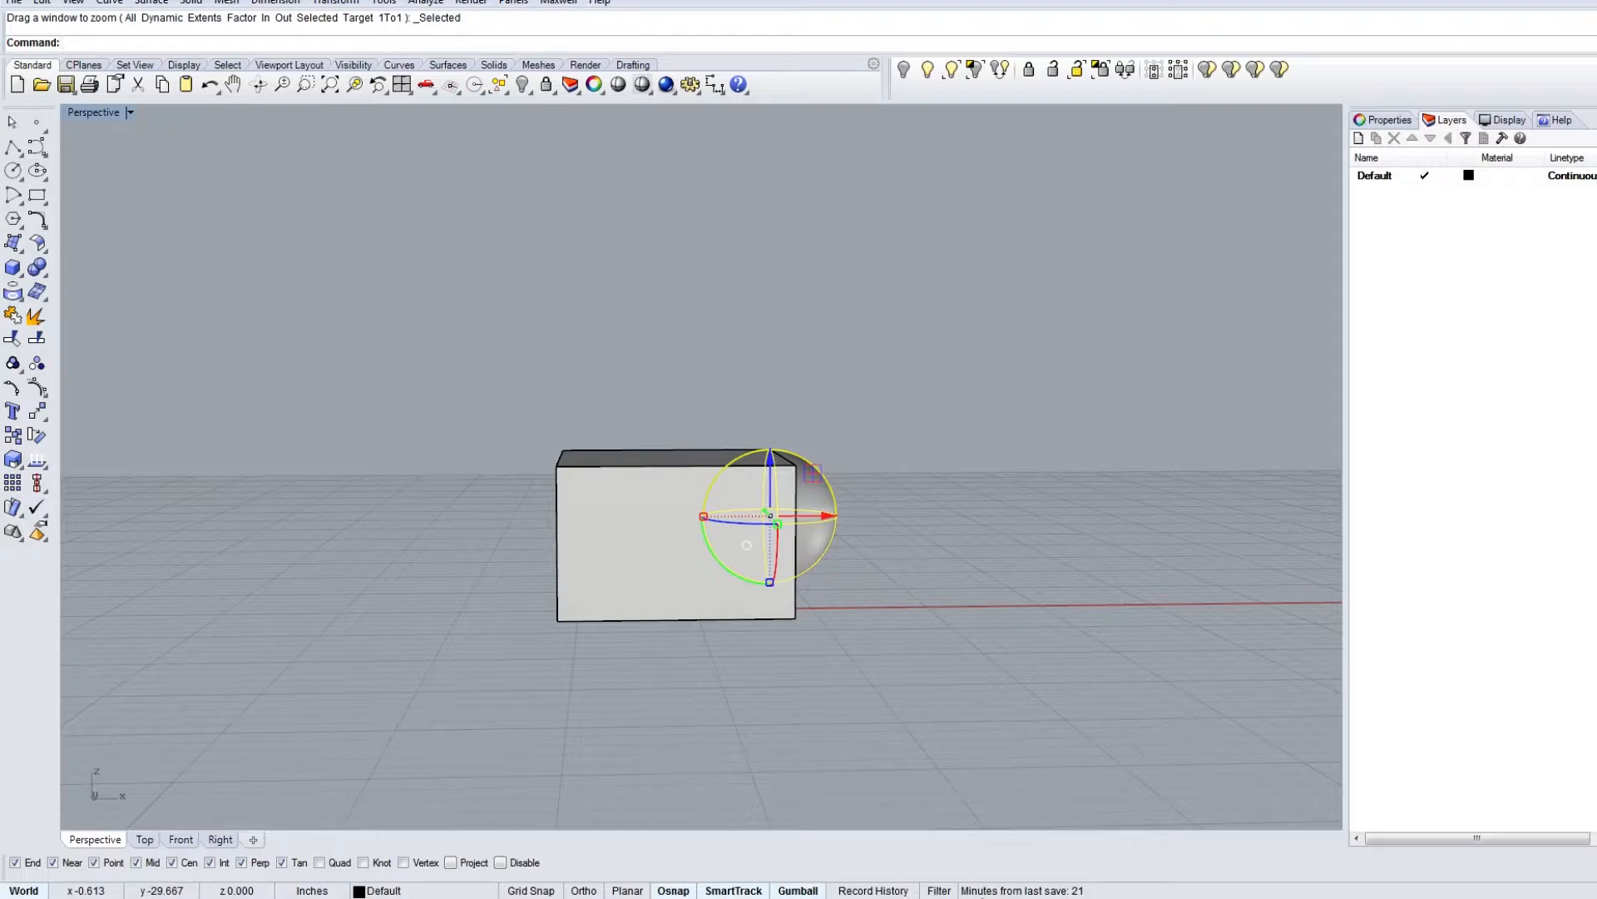
Step: Turn Osnap off and back on, clearing the sphere selection in between
{"action": "left_click", "coordinate": [674, 890]}
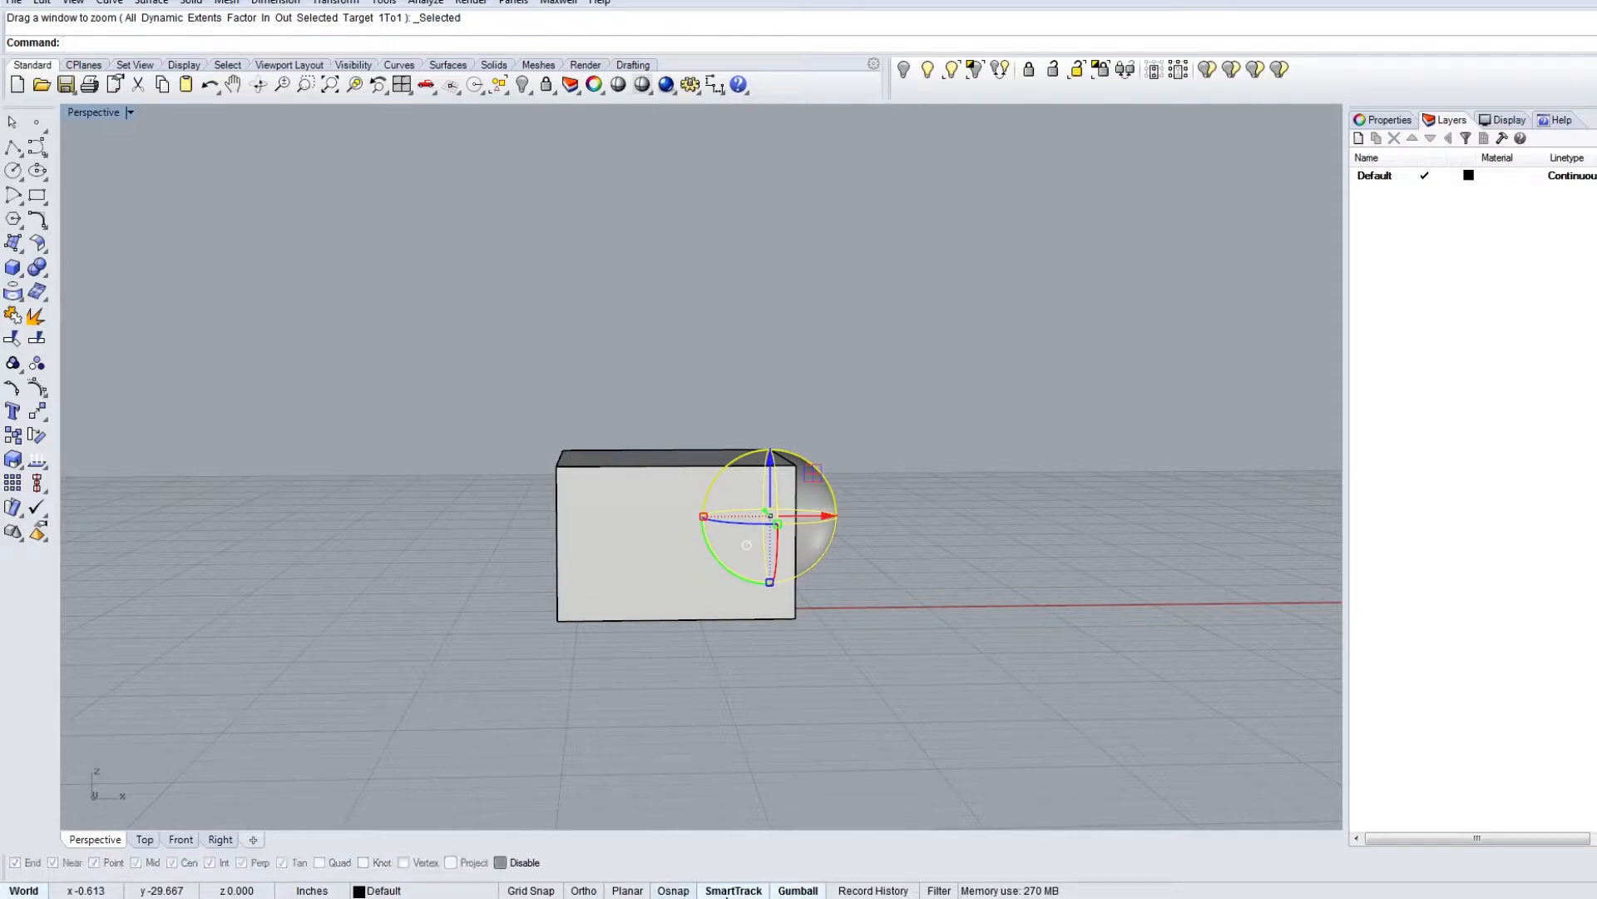
{"action": "left_click", "coordinate": [779, 893]}
{"action": "right_click_drag", "start_coordinate": [811, 665], "coordinate": [756, 735]}
{"action": "left_click", "coordinate": [759, 736]}
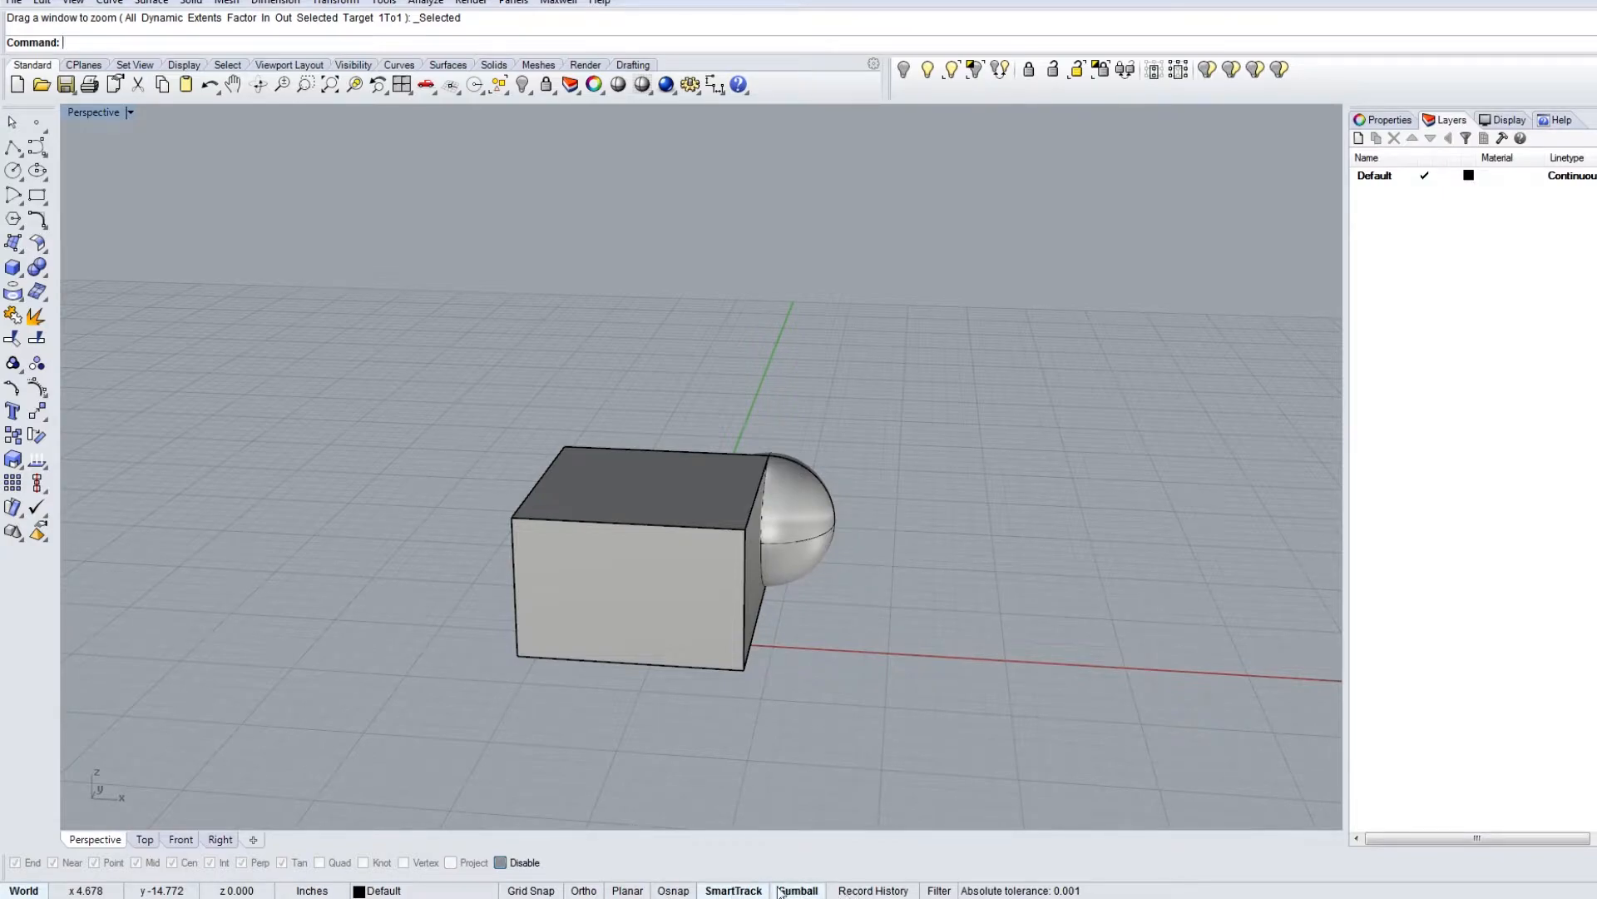
{"action": "left_click", "coordinate": [682, 891]}
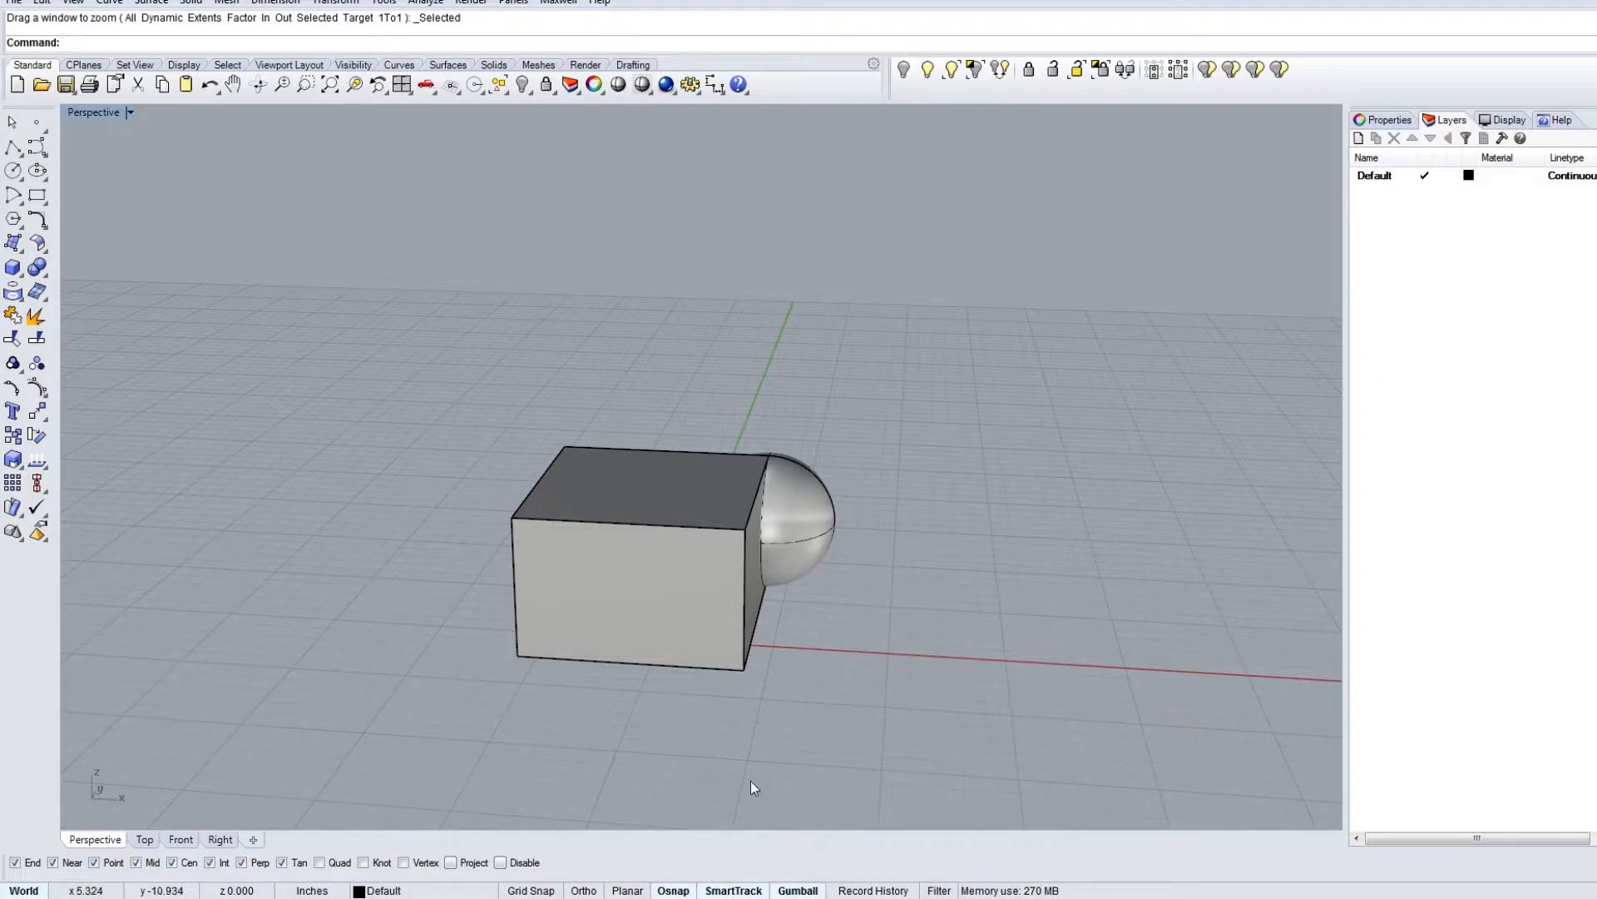
Step: Move the box slightly so its top corner snaps to the top of the sphere, and clear the selection
{"action": "right_click_drag", "start_coordinate": [707, 587], "coordinate": [681, 614]}
{"action": "scroll", "coordinate": [755, 490], "scroll_direction": "up", "scroll_amount": 5}
{"action": "mouse_move", "coordinate": [754, 484]}
{"action": "left_mouse_down"}
{"action": "mouse_move", "coordinate": [563, 457]}
{"action": "mouse_move", "coordinate": [520, 431]}
{"action": "mouse_move", "coordinate": [753, 477]}
{"action": "left_mouse_up"}
{"action": "right_click_drag", "start_coordinate": [830, 713], "coordinate": [953, 630]}
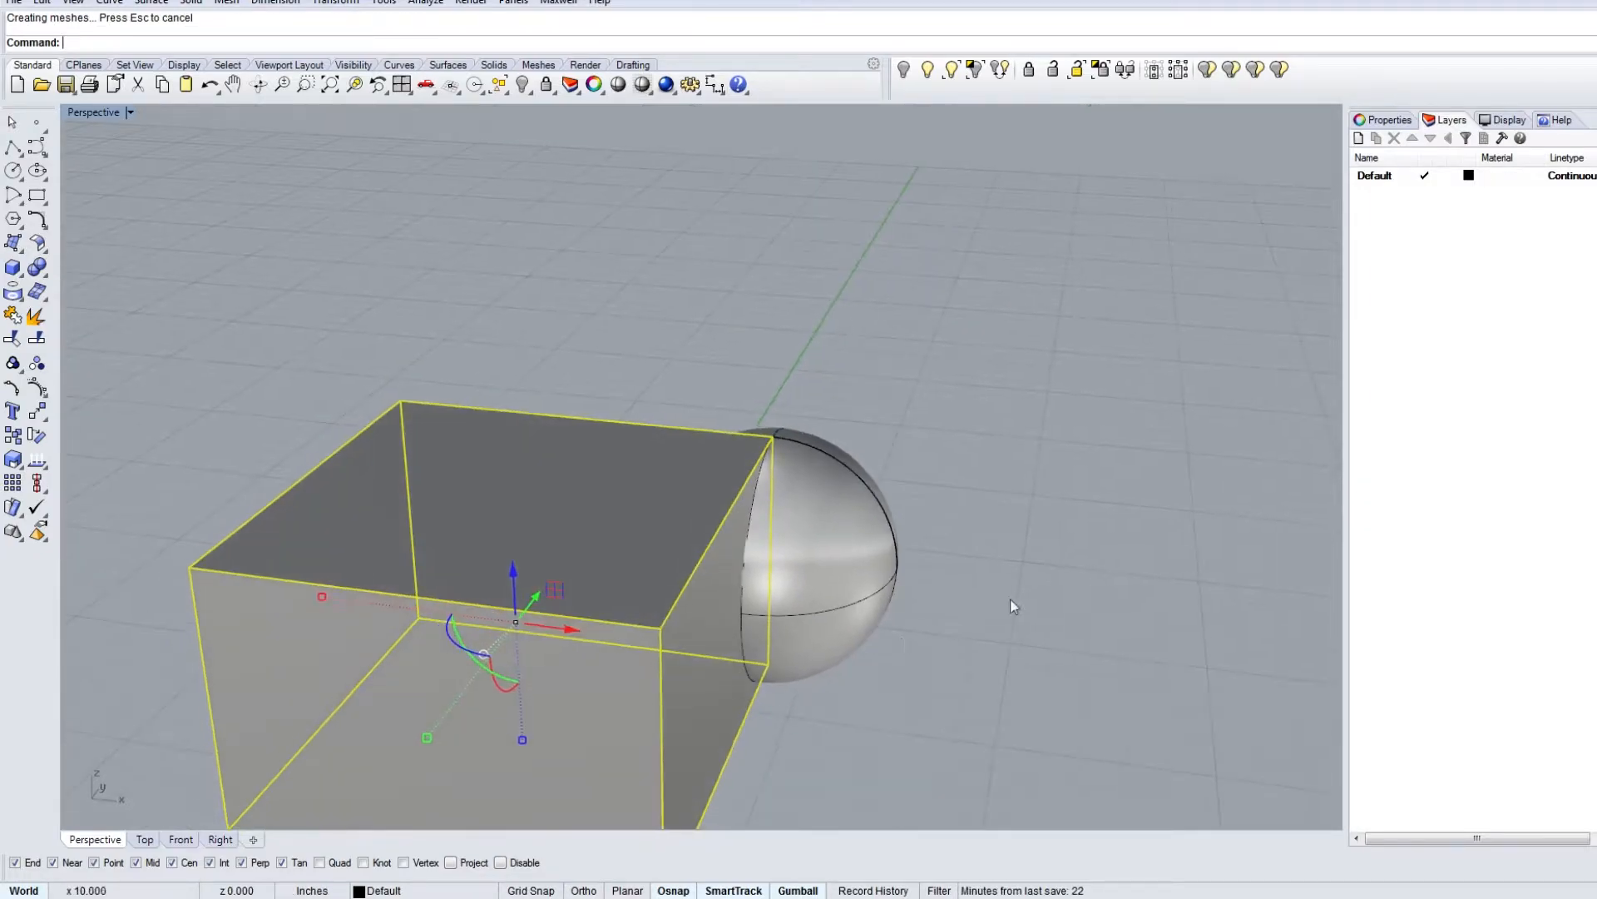
{"action": "left_click", "coordinate": [1041, 557]}
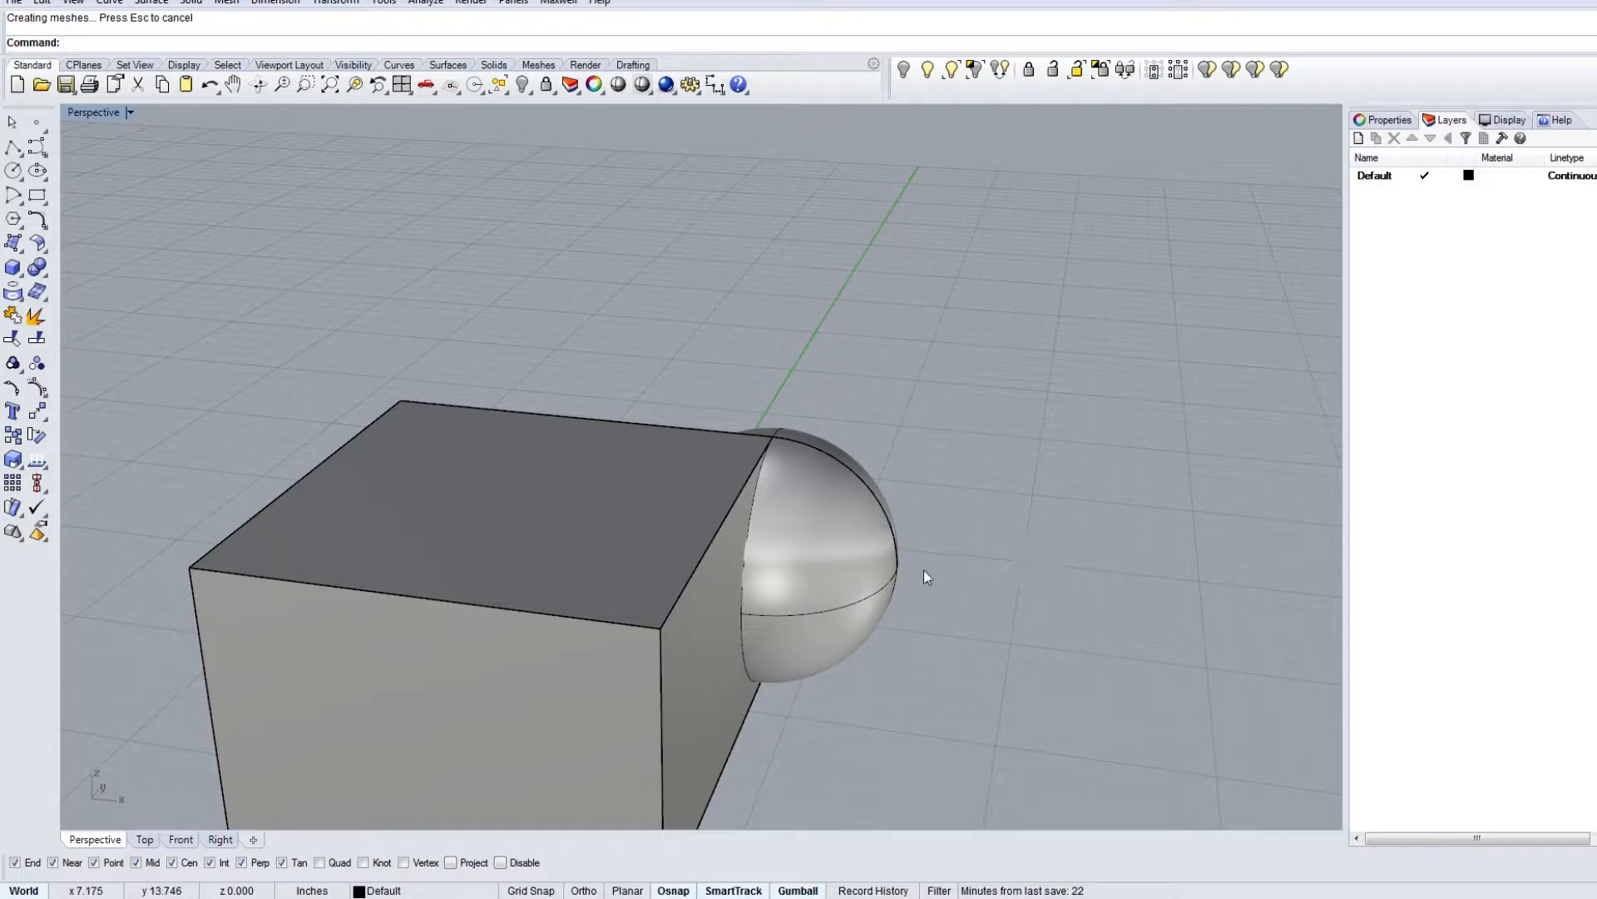
Step: Examine the box and sphere in the Perspective viewport by orbiting, zooming and panning around them
{"action": "right_click_drag", "start_coordinate": [880, 562], "coordinate": [698, 505]}
{"action": "scroll", "coordinate": [686, 439], "scroll_direction": "down", "scroll_amount": 5}
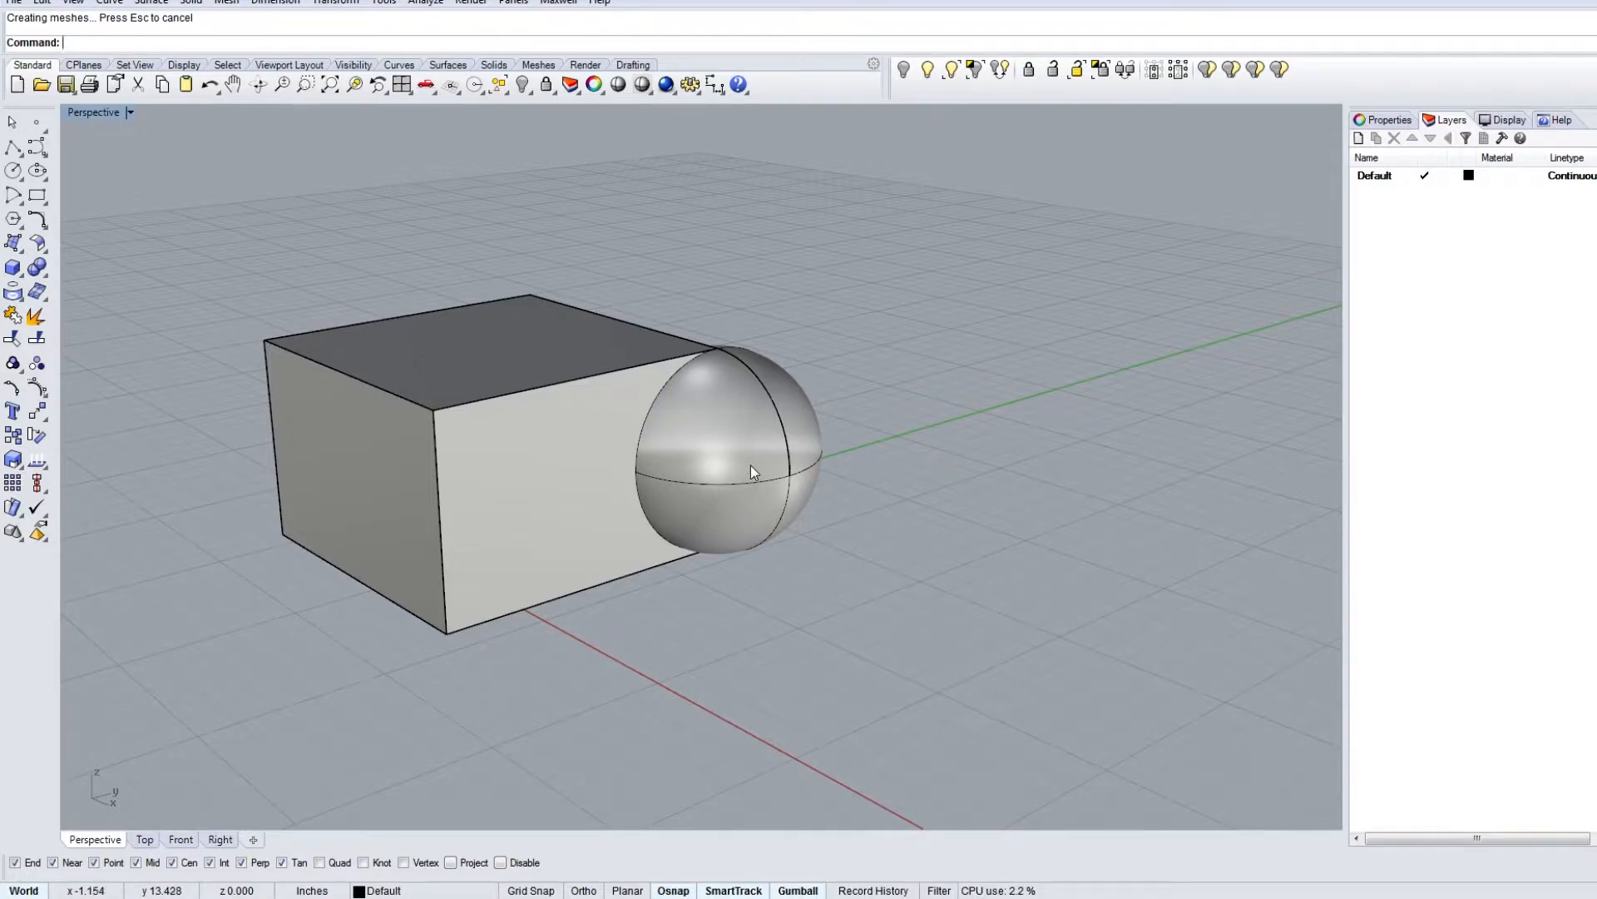
{"action": "right_click_drag", "start_coordinate": [712, 454], "coordinate": [847, 397]}
{"action": "scroll", "coordinate": [696, 461], "scroll_direction": "up", "scroll_amount": 5}
{"action": "scroll", "coordinate": [848, 398], "scroll_direction": "down", "scroll_amount": 6}
{"action": "right_click_drag", "start_coordinate": [642, 407], "coordinate": [657, 545]}
{"action": "scroll", "coordinate": [737, 458], "scroll_direction": "down", "scroll_amount": 5}
{"action": "right_click_drag", "start_coordinate": [790, 467], "coordinate": [753, 416], "text": "shift"}
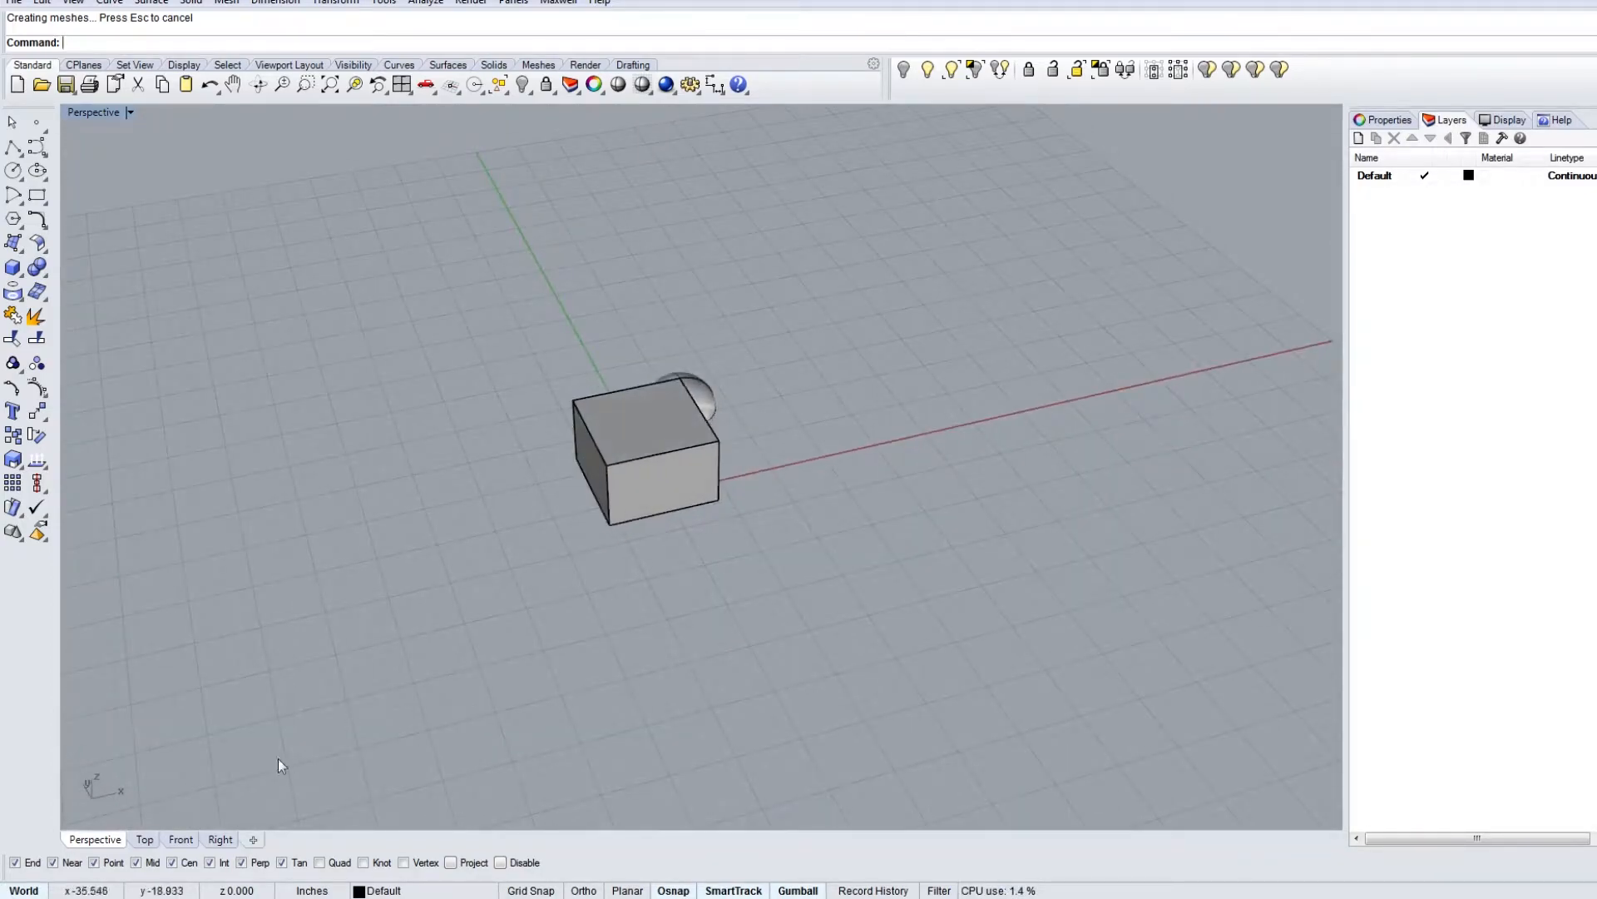
Step: Switch to the Top viewport and frame the box and sphere from above
{"action": "left_click", "coordinate": [140, 840]}
{"action": "scroll", "coordinate": [837, 266], "scroll_direction": "up", "scroll_amount": 1}
{"action": "scroll", "coordinate": [830, 332], "scroll_direction": "up", "scroll_amount": 6}
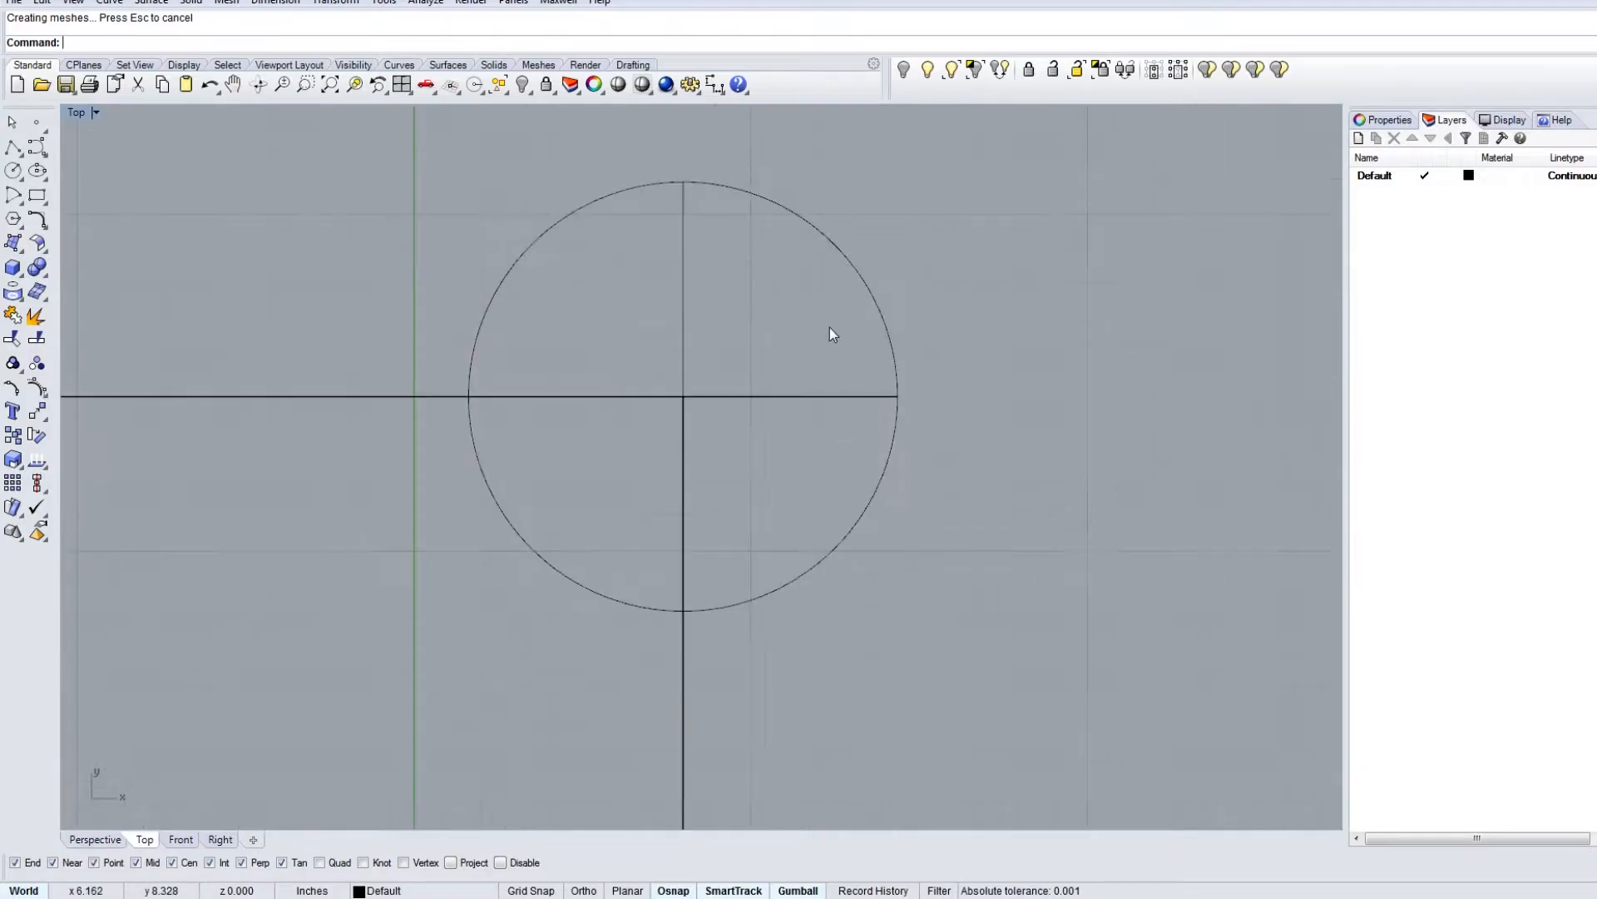
{"action": "scroll", "coordinate": [841, 431], "scroll_direction": "down", "scroll_amount": 9}
{"action": "scroll", "coordinate": [815, 451], "scroll_direction": "down", "scroll_amount": 2}
{"action": "right_click_drag", "start_coordinate": [802, 475], "coordinate": [638, 458]}
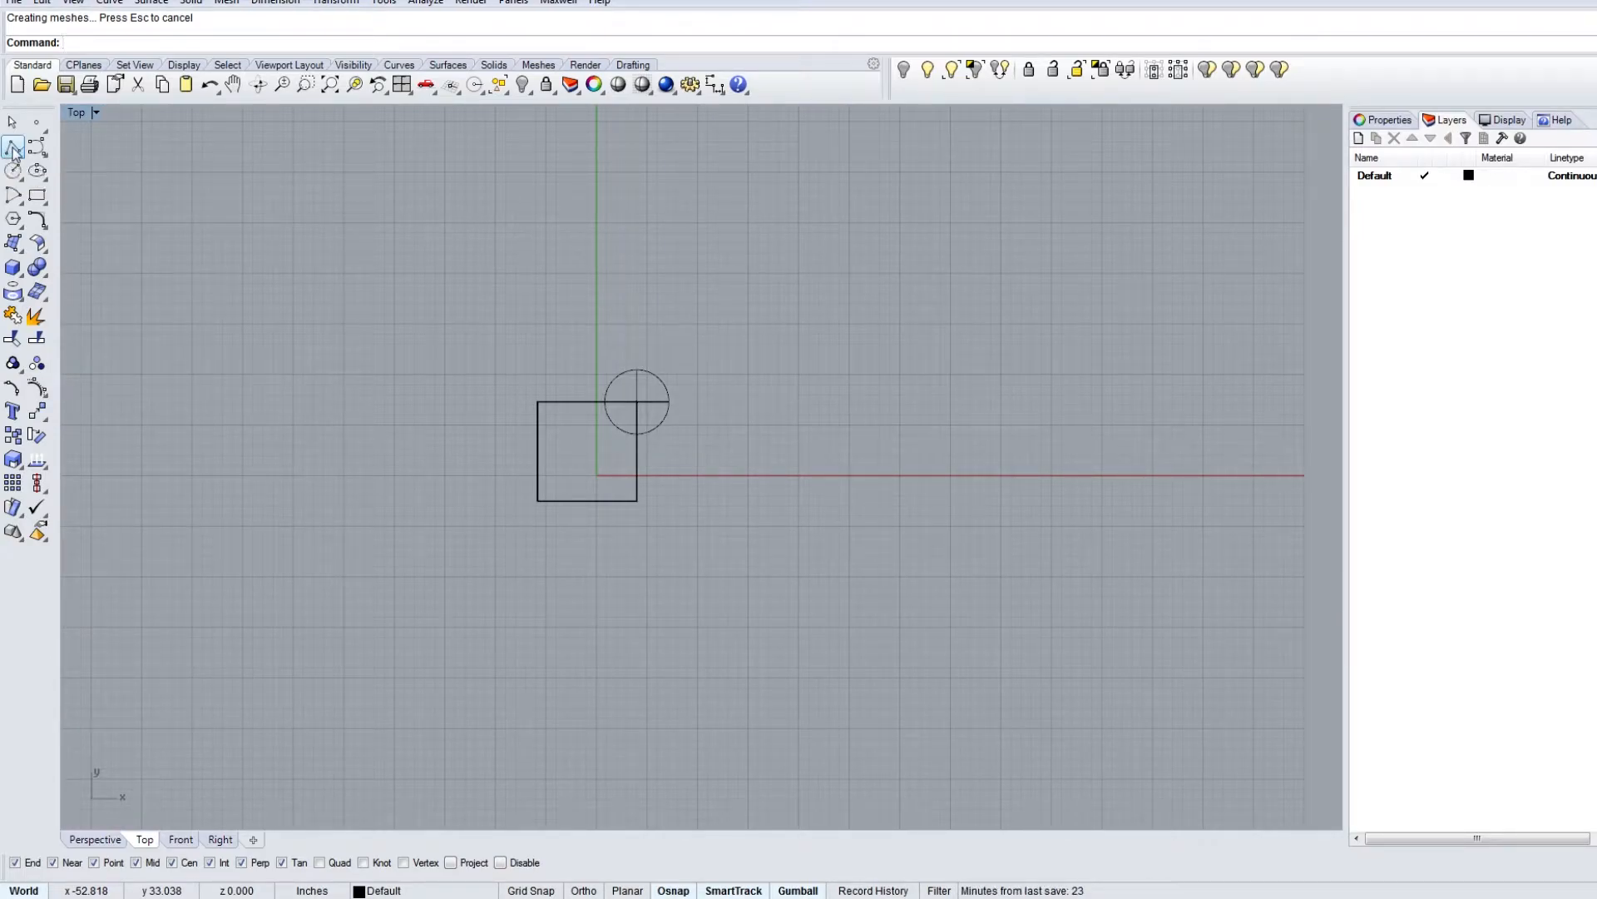
{"action": "left_click", "coordinate": [13, 148]}
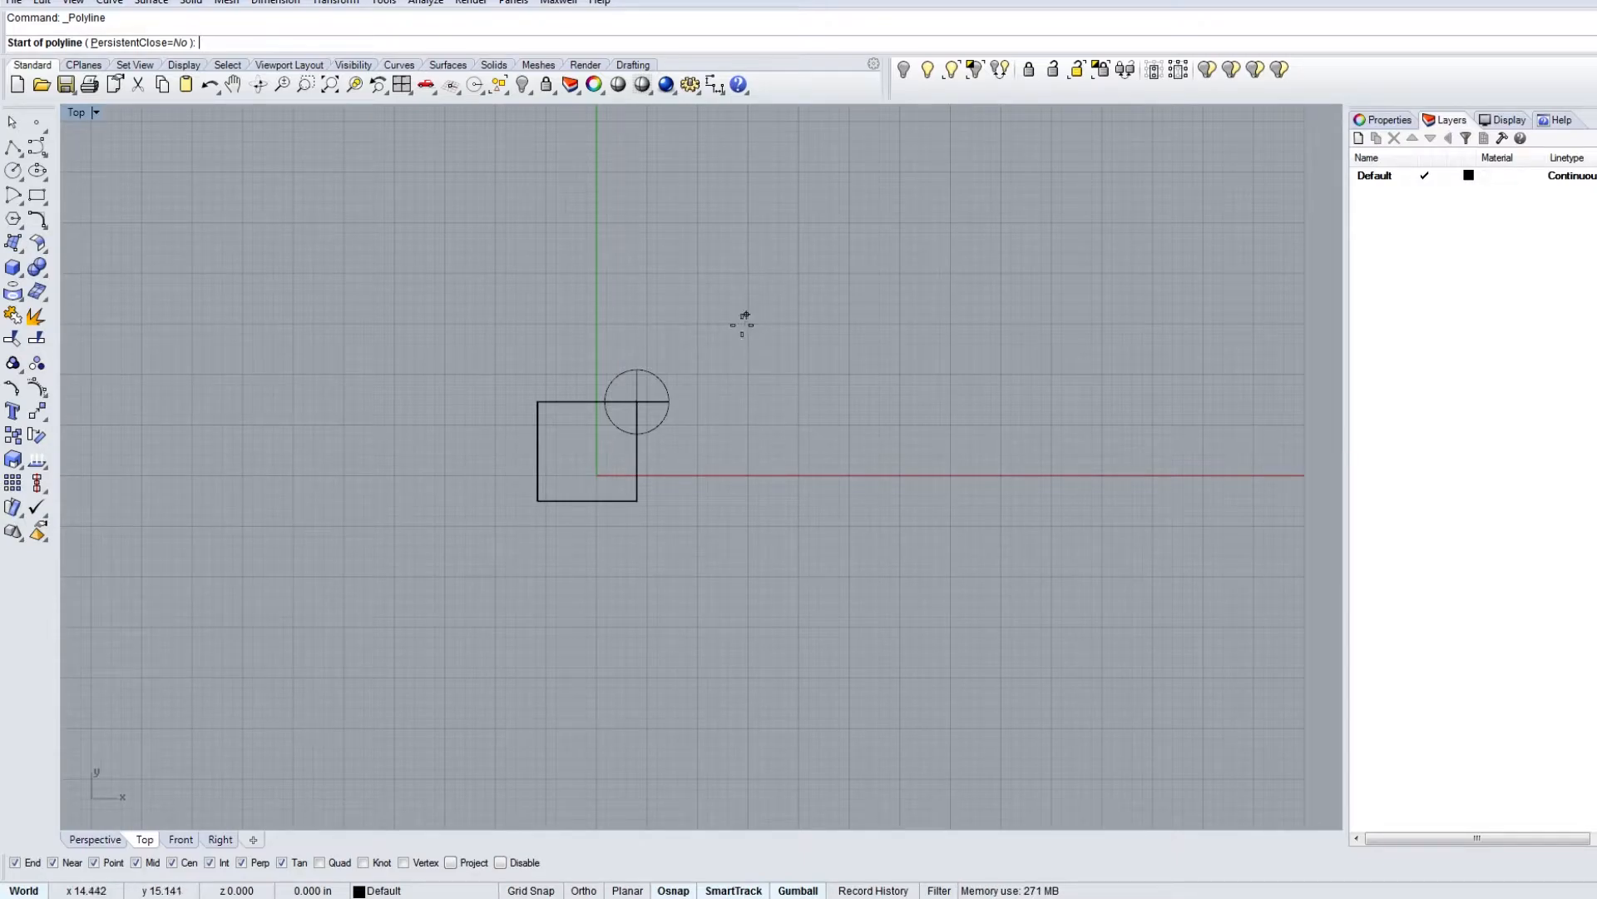
{"action": "left_click", "coordinate": [725, 457]}
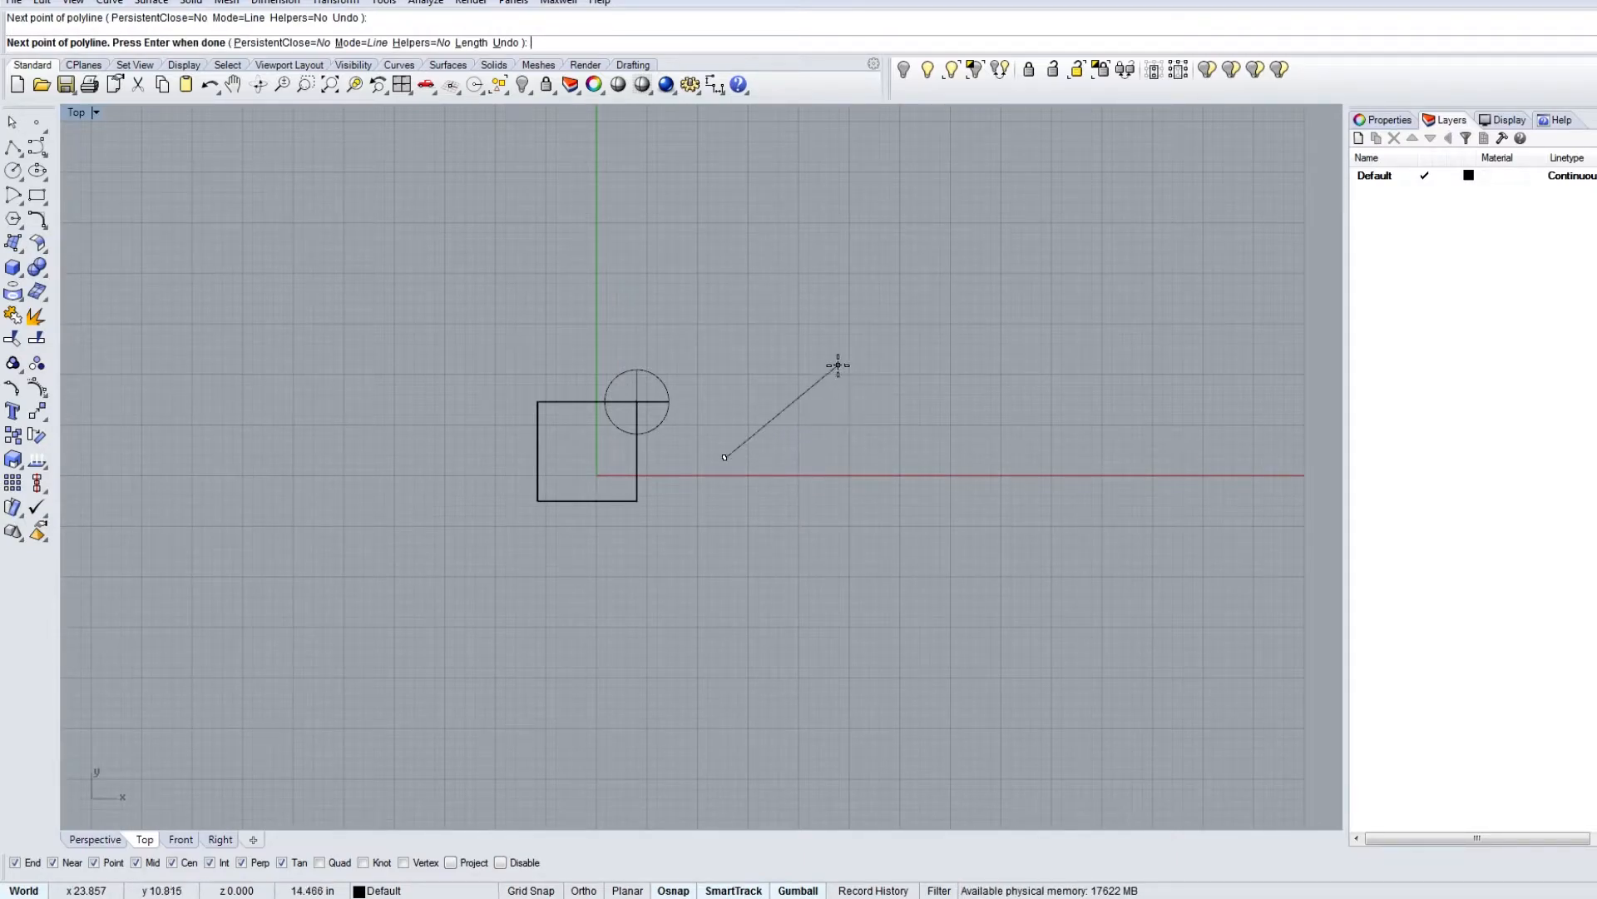
{"action": "key", "text": "Escape"}
Step: Draw a short horizontal straight segment with Polyline to the right of the sphere in the Top viewport
{"action": "right_click", "coordinate": [752, 397]}
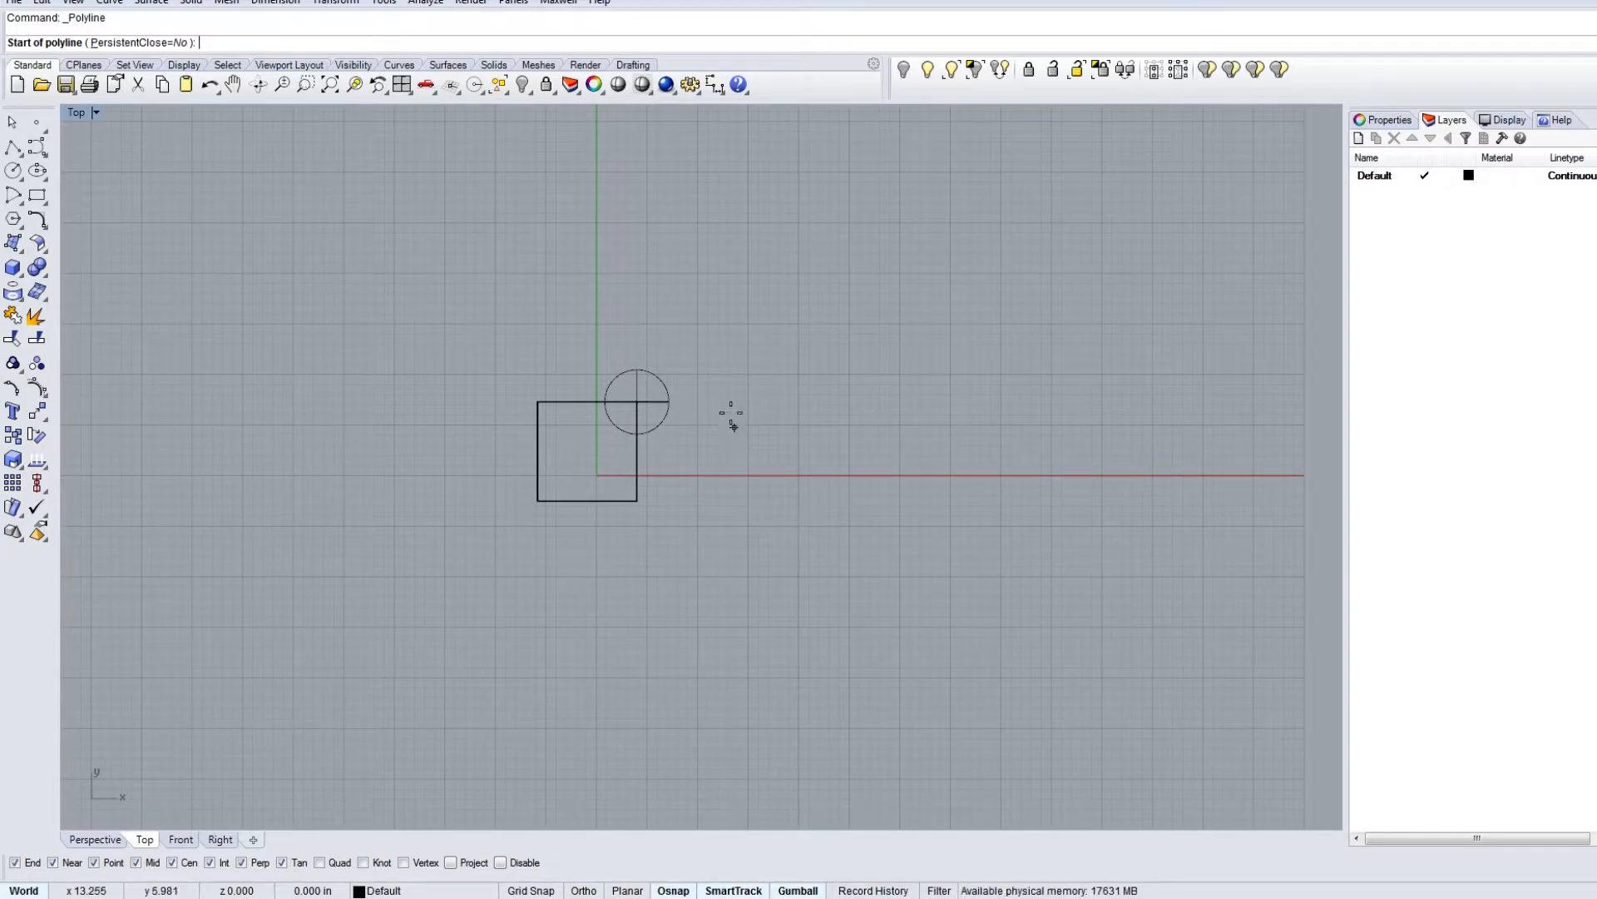
{"action": "left_click", "coordinate": [730, 410]}
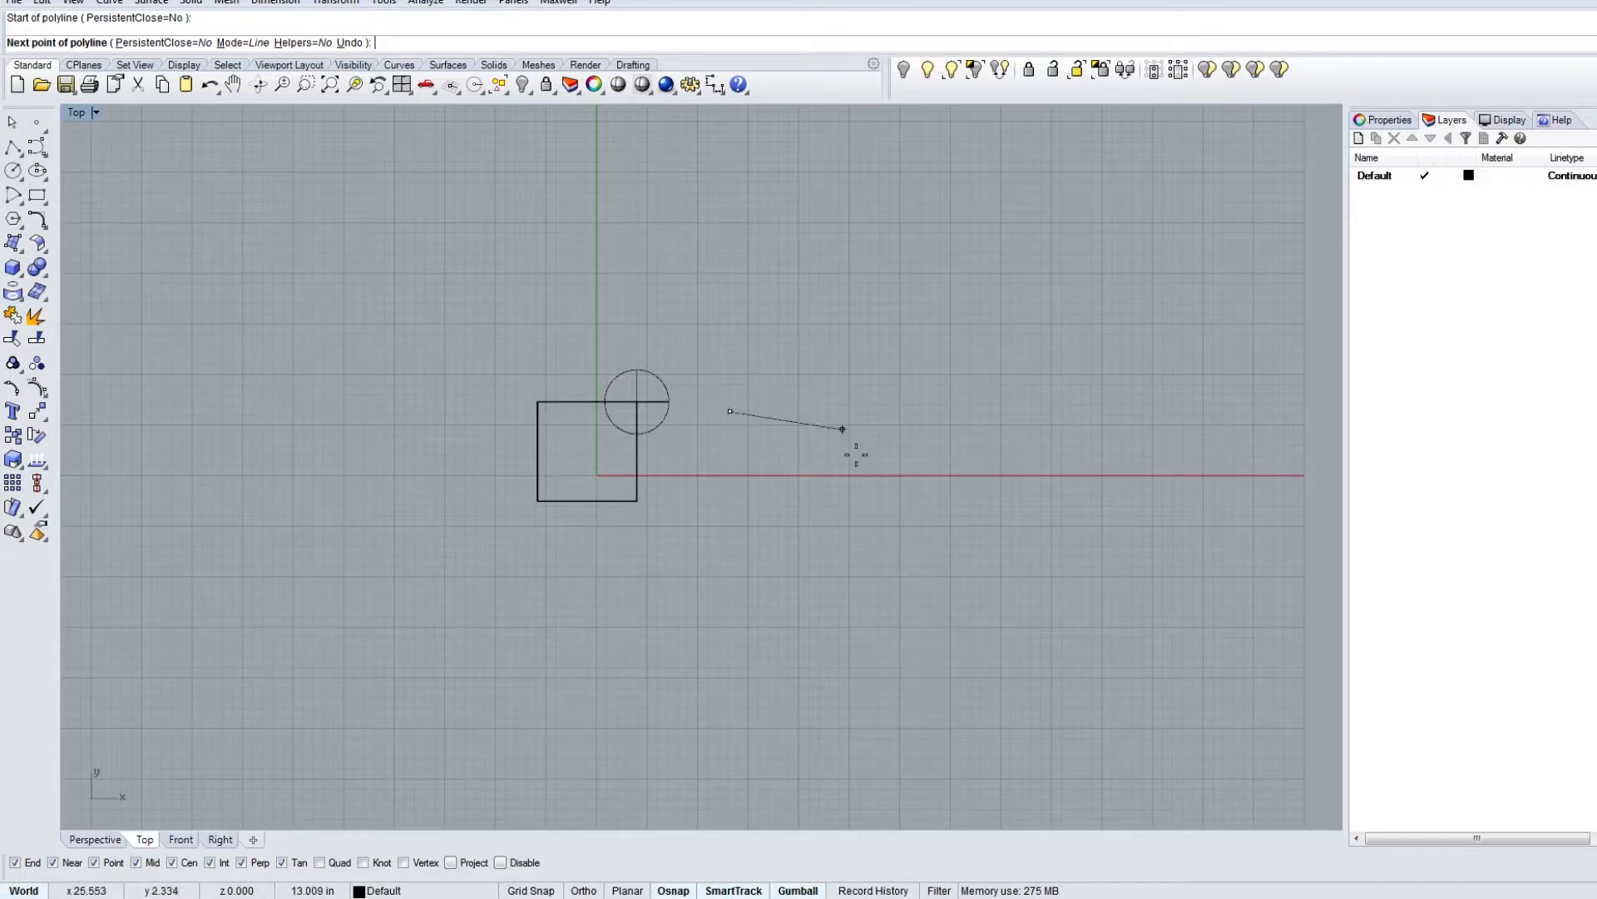
{"action": "key", "text": "F8"}
{"action": "left_click", "coordinate": [803, 475], "text": "shift"}
{"action": "key", "text": "Return"}
Step: Select the horizontal line, zoom the Top view to it with the zs alias, and pan around it
{"action": "scroll", "coordinate": [778, 399], "scroll_direction": "up", "scroll_amount": 4}
{"action": "left_click_drag", "start_coordinate": [742, 411], "coordinate": [729, 454]}
{"action": "type", "text": "zs"}
{"action": "key", "text": "Return"}
{"action": "scroll", "coordinate": [772, 462], "scroll_direction": "down", "scroll_amount": 12}
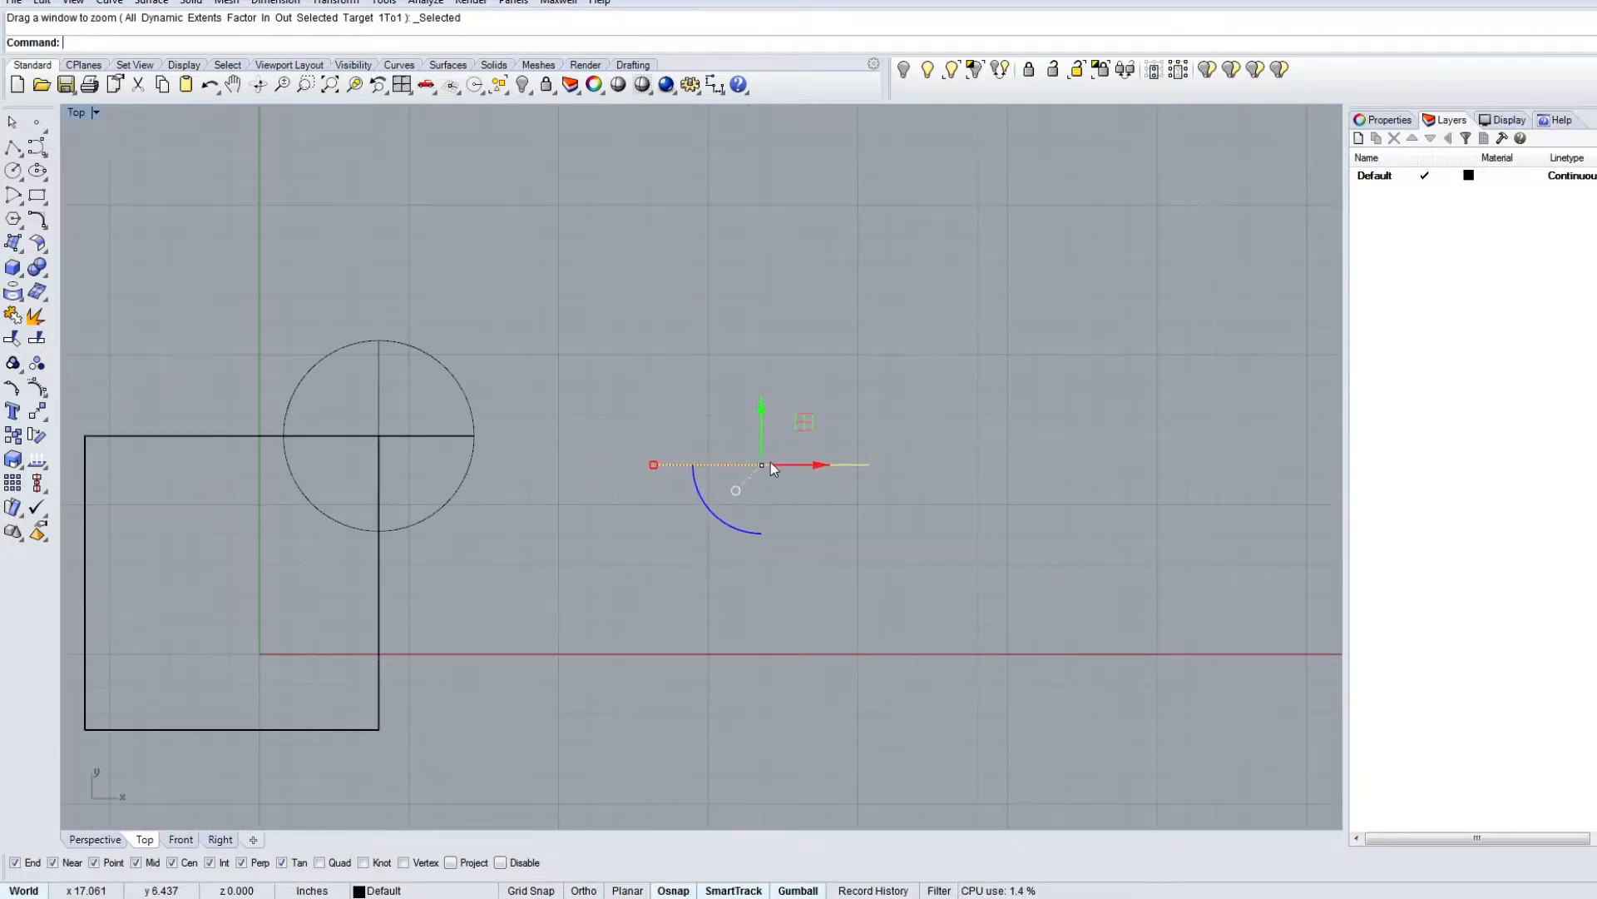
{"action": "scroll", "coordinate": [768, 463], "scroll_direction": "up", "scroll_amount": 3}
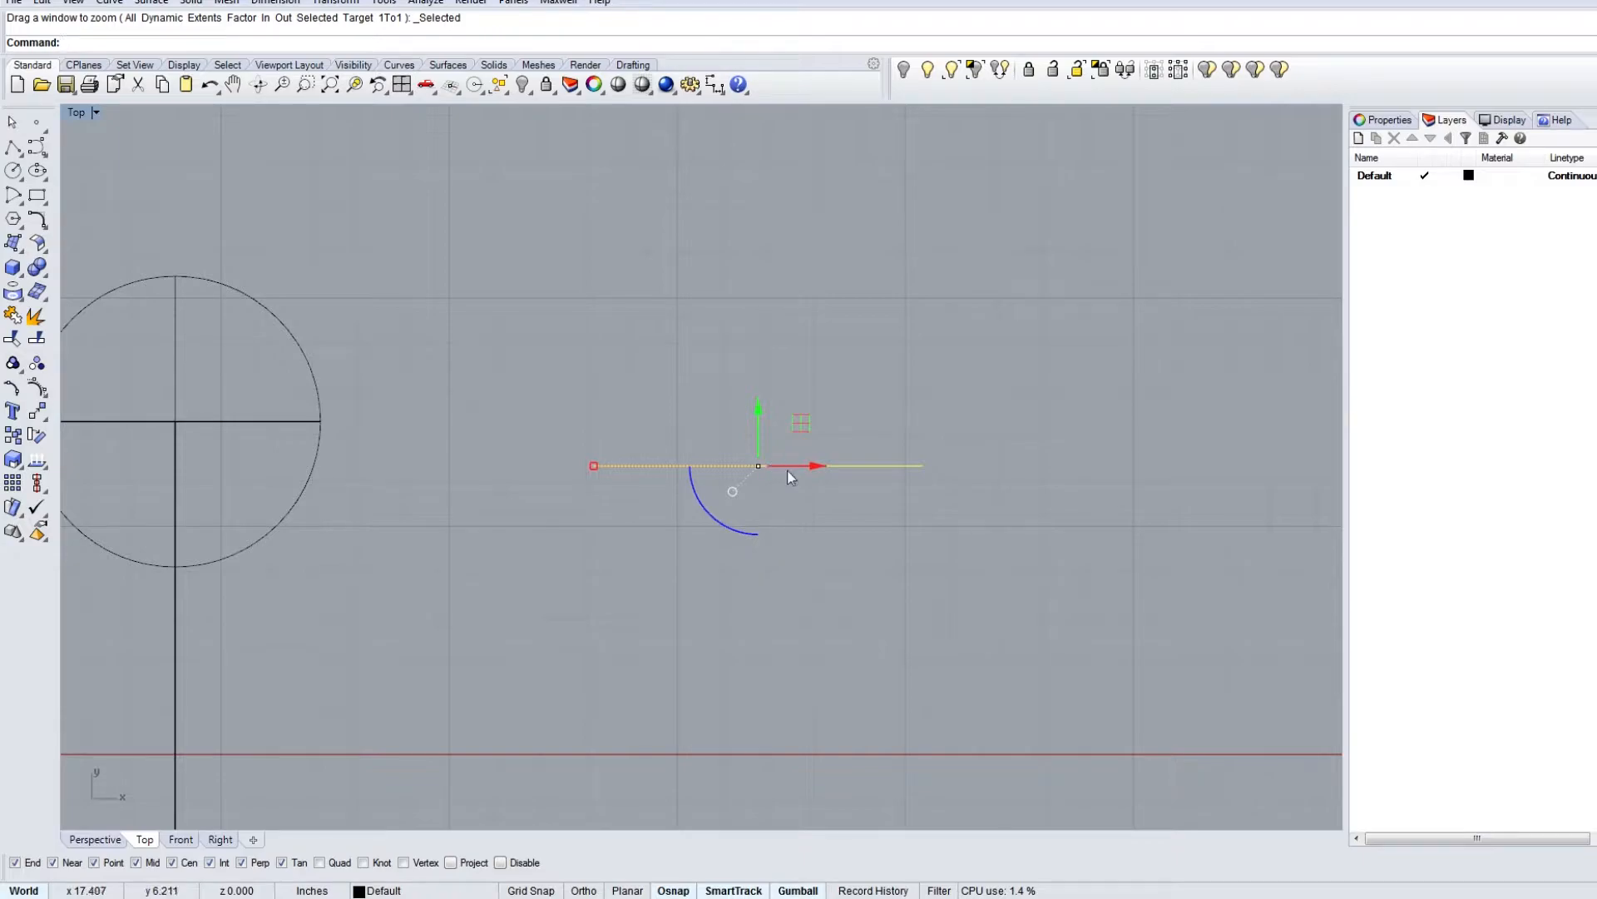
{"action": "right_click_drag", "start_coordinate": [840, 552], "coordinate": [773, 621]}
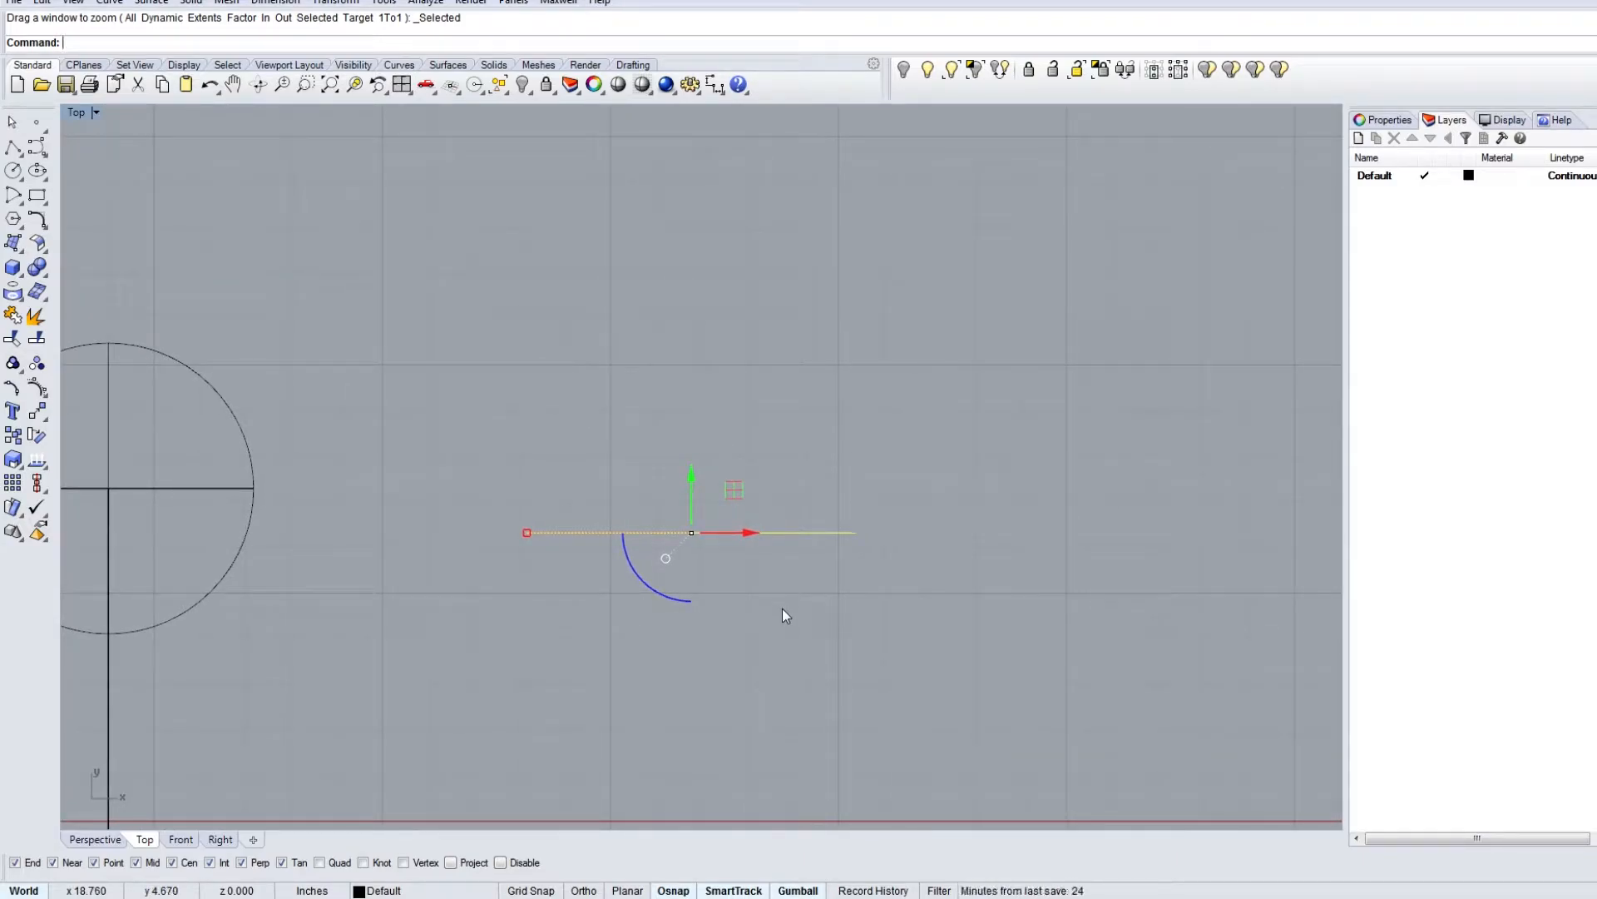
{"action": "right_click_drag", "start_coordinate": [725, 615], "coordinate": [742, 495]}
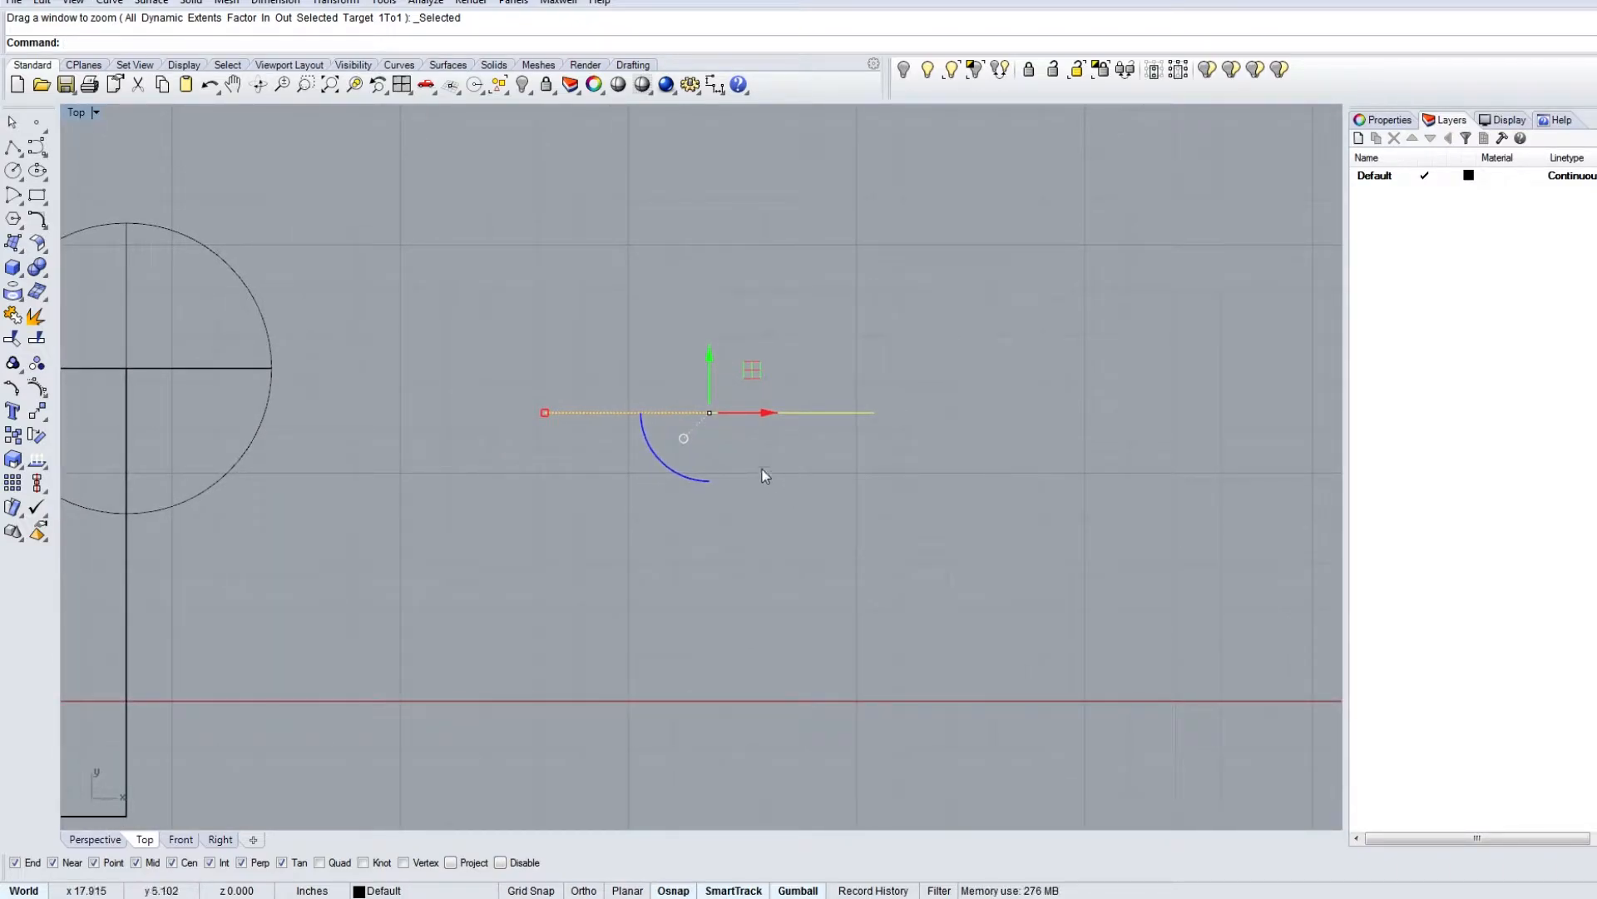
{"action": "right_click_drag", "start_coordinate": [717, 346], "coordinate": [878, 341]}
{"action": "right_click_drag", "start_coordinate": [934, 427], "coordinate": [788, 489]}
{"action": "scroll", "coordinate": [821, 488], "scroll_direction": "down", "scroll_amount": 5}
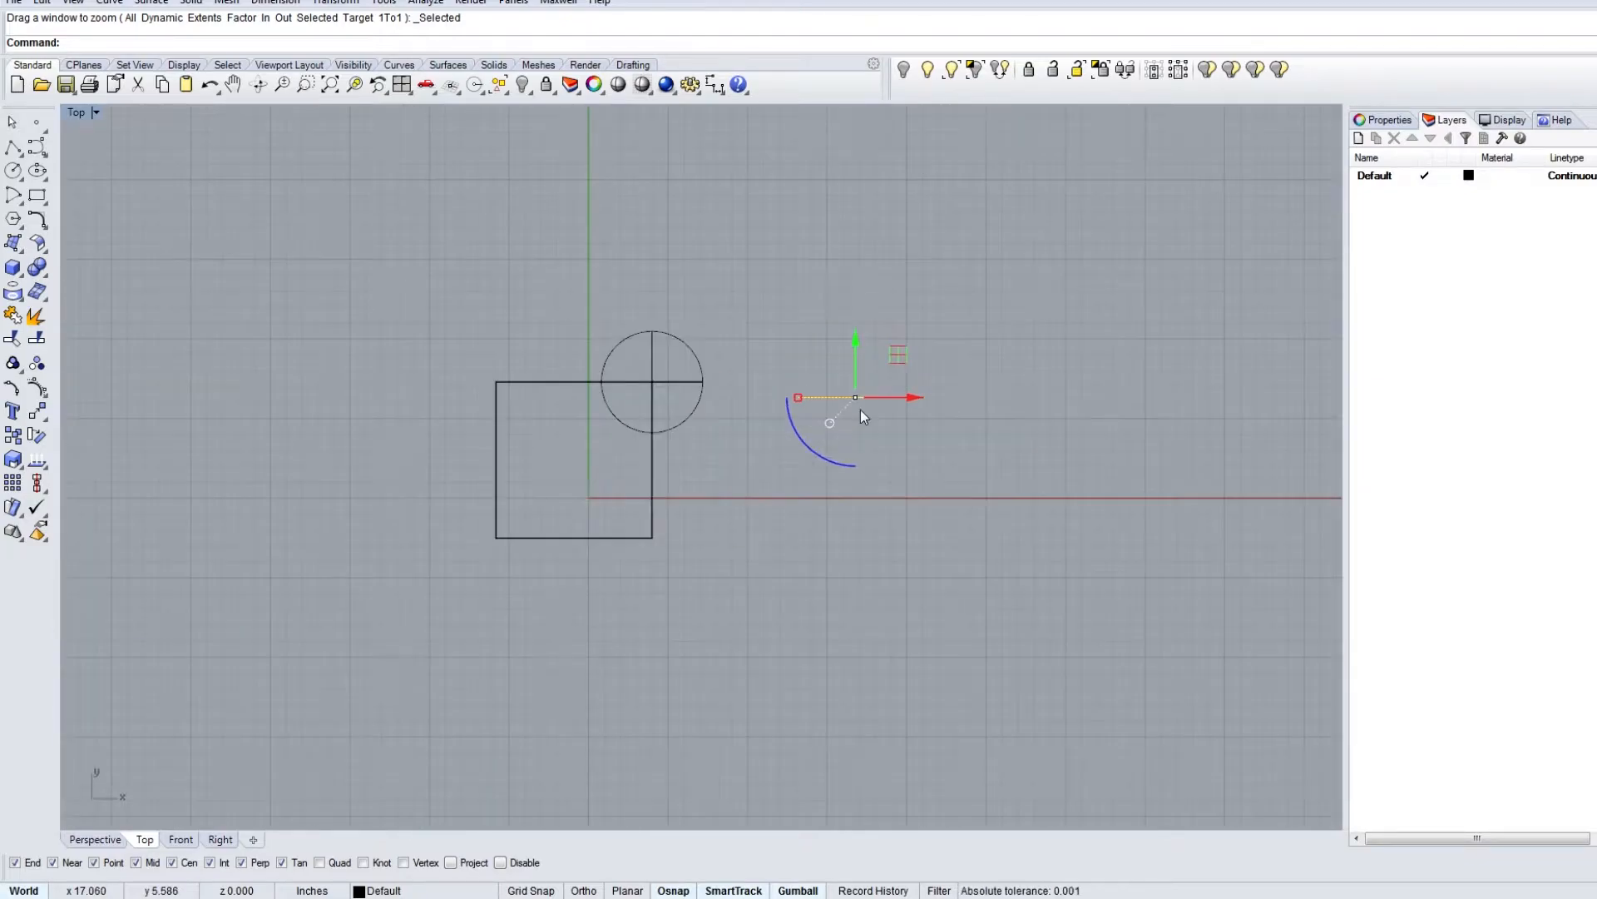
Step: Rotate the box and sphere together by 180 degrees with the gumball, rotate them back, and clear the selection
{"action": "left_click_drag", "start_coordinate": [702, 467], "coordinate": [612, 427]}
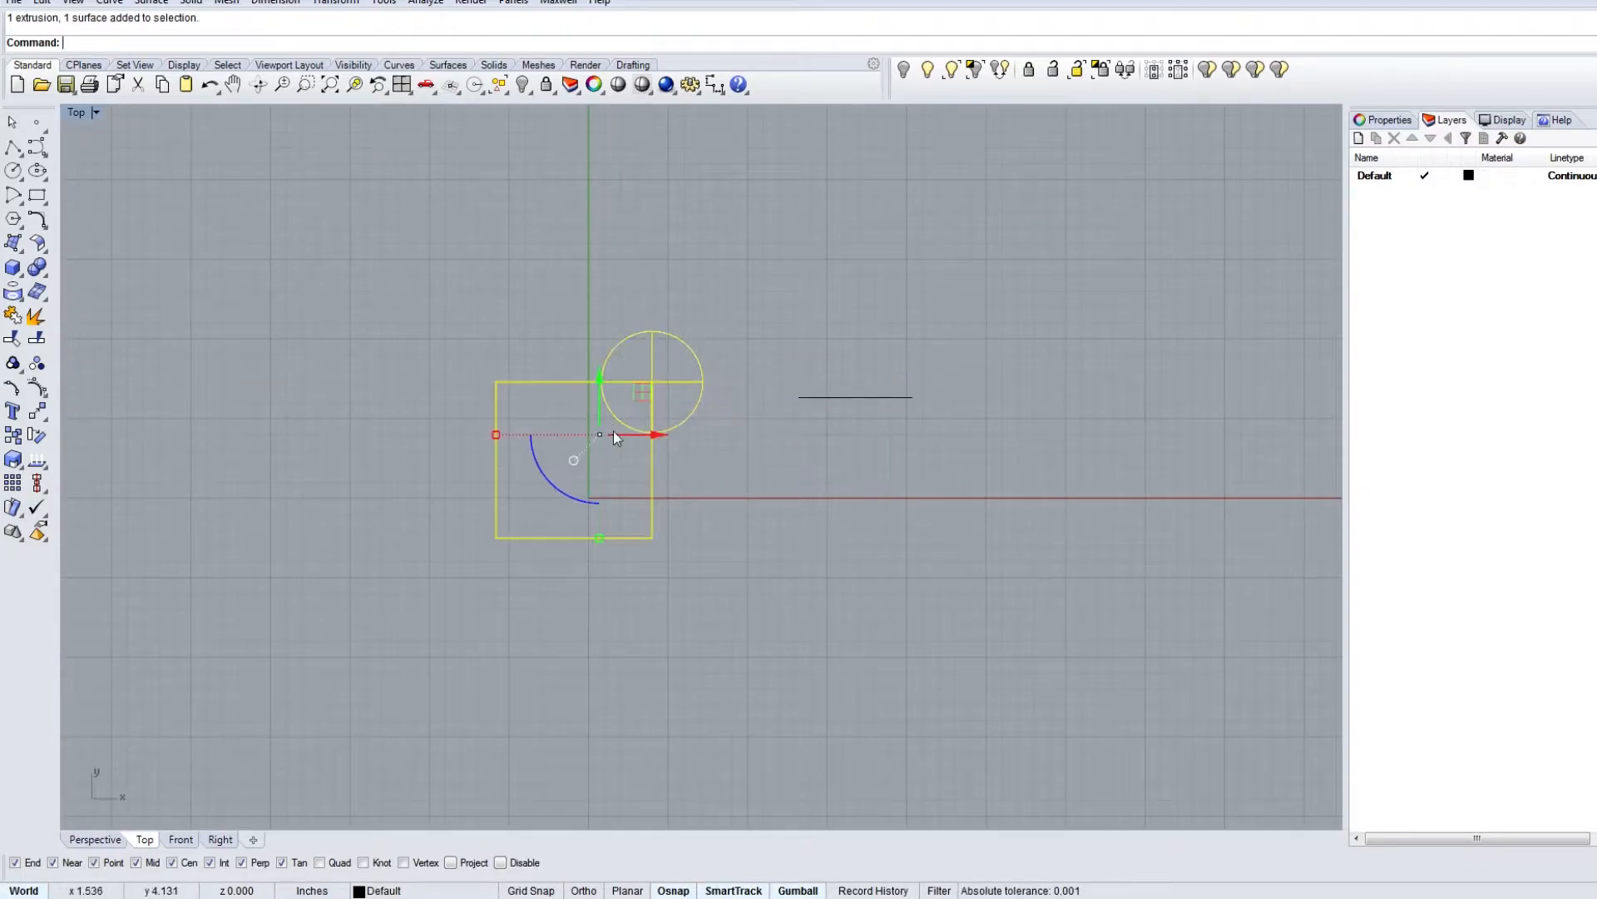
{"action": "left_click_drag", "start_coordinate": [565, 494], "coordinate": [700, 330]}
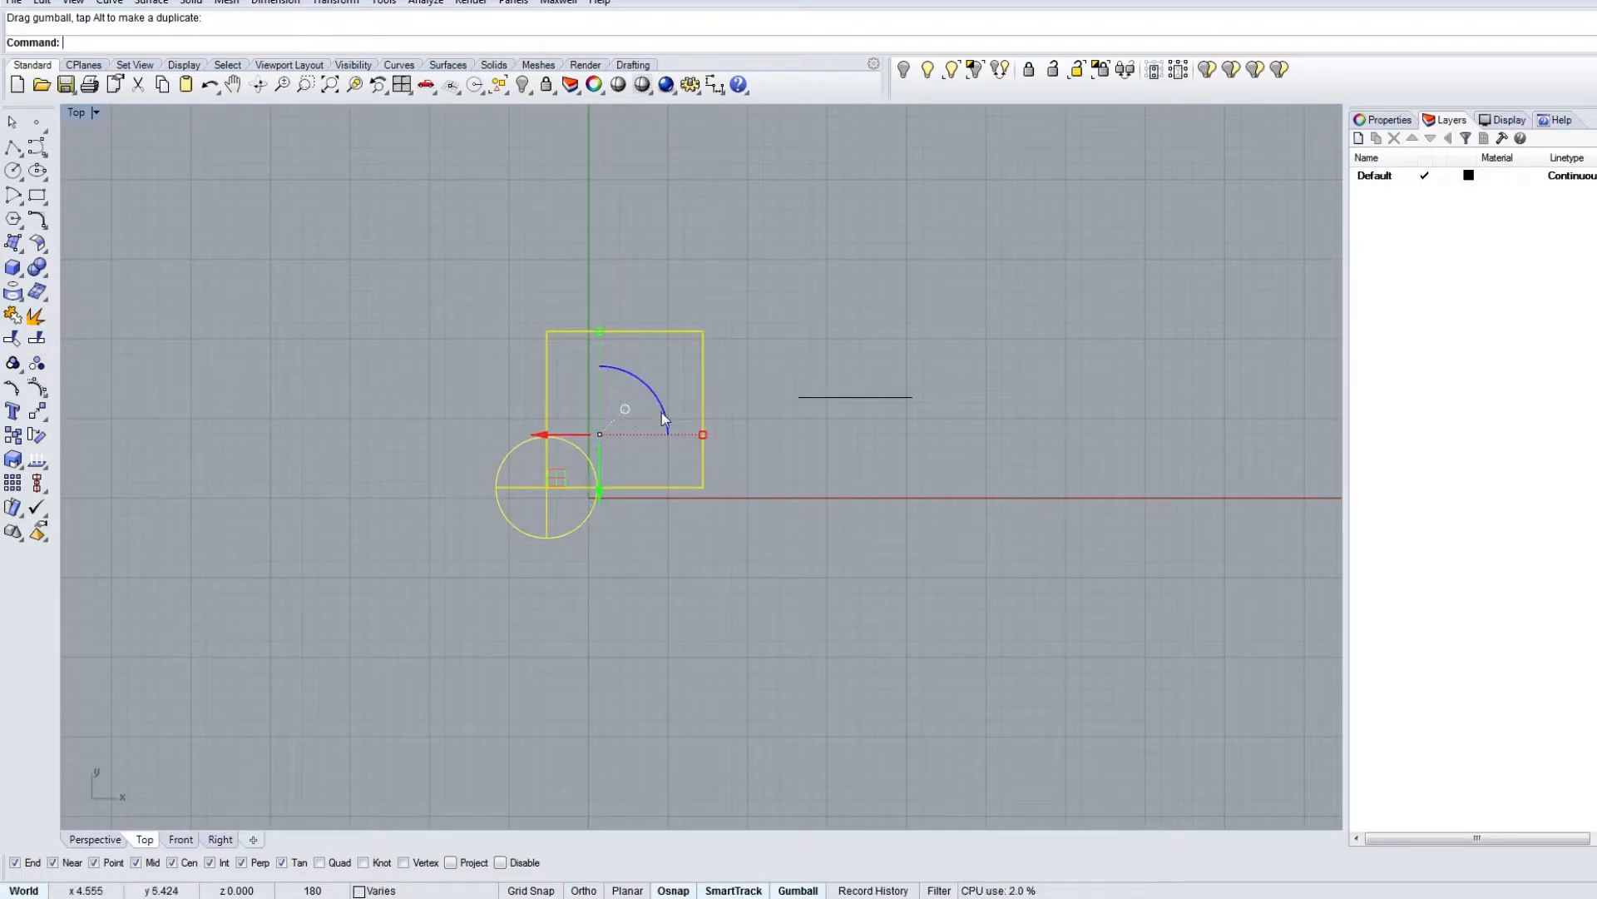
{"action": "left_click_drag", "start_coordinate": [661, 412], "coordinate": [417, 456], "text": "shift"}
{"action": "key", "text": "Escape"}
Step: Pan and zoom the Top view to look over the box, the sphere and the horizontal line
{"action": "scroll", "coordinate": [877, 424], "scroll_direction": "up", "scroll_amount": 2}
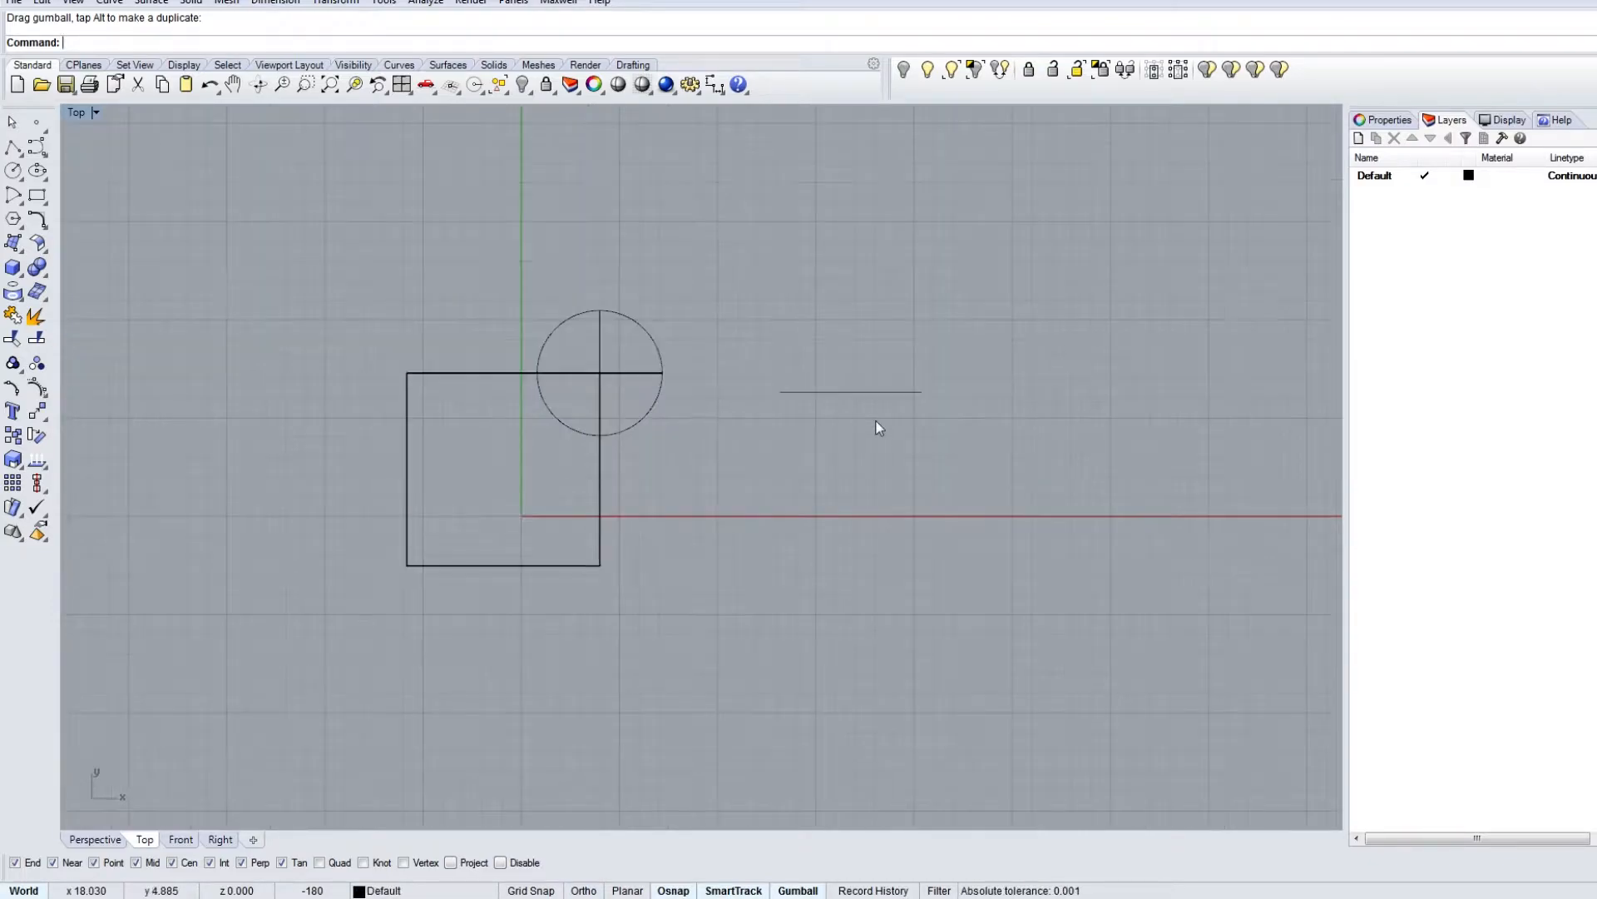
{"action": "scroll", "coordinate": [869, 404], "scroll_direction": "up", "scroll_amount": 4}
{"action": "right_click_drag", "start_coordinate": [801, 275], "coordinate": [845, 333]}
{"action": "right_click_drag", "start_coordinate": [1023, 373], "coordinate": [814, 386]}
{"action": "right_click_drag", "start_coordinate": [564, 482], "coordinate": [753, 507]}
{"action": "right_click_drag", "start_coordinate": [889, 410], "coordinate": [676, 322]}
{"action": "right_click_drag", "start_coordinate": [542, 323], "coordinate": [975, 378]}
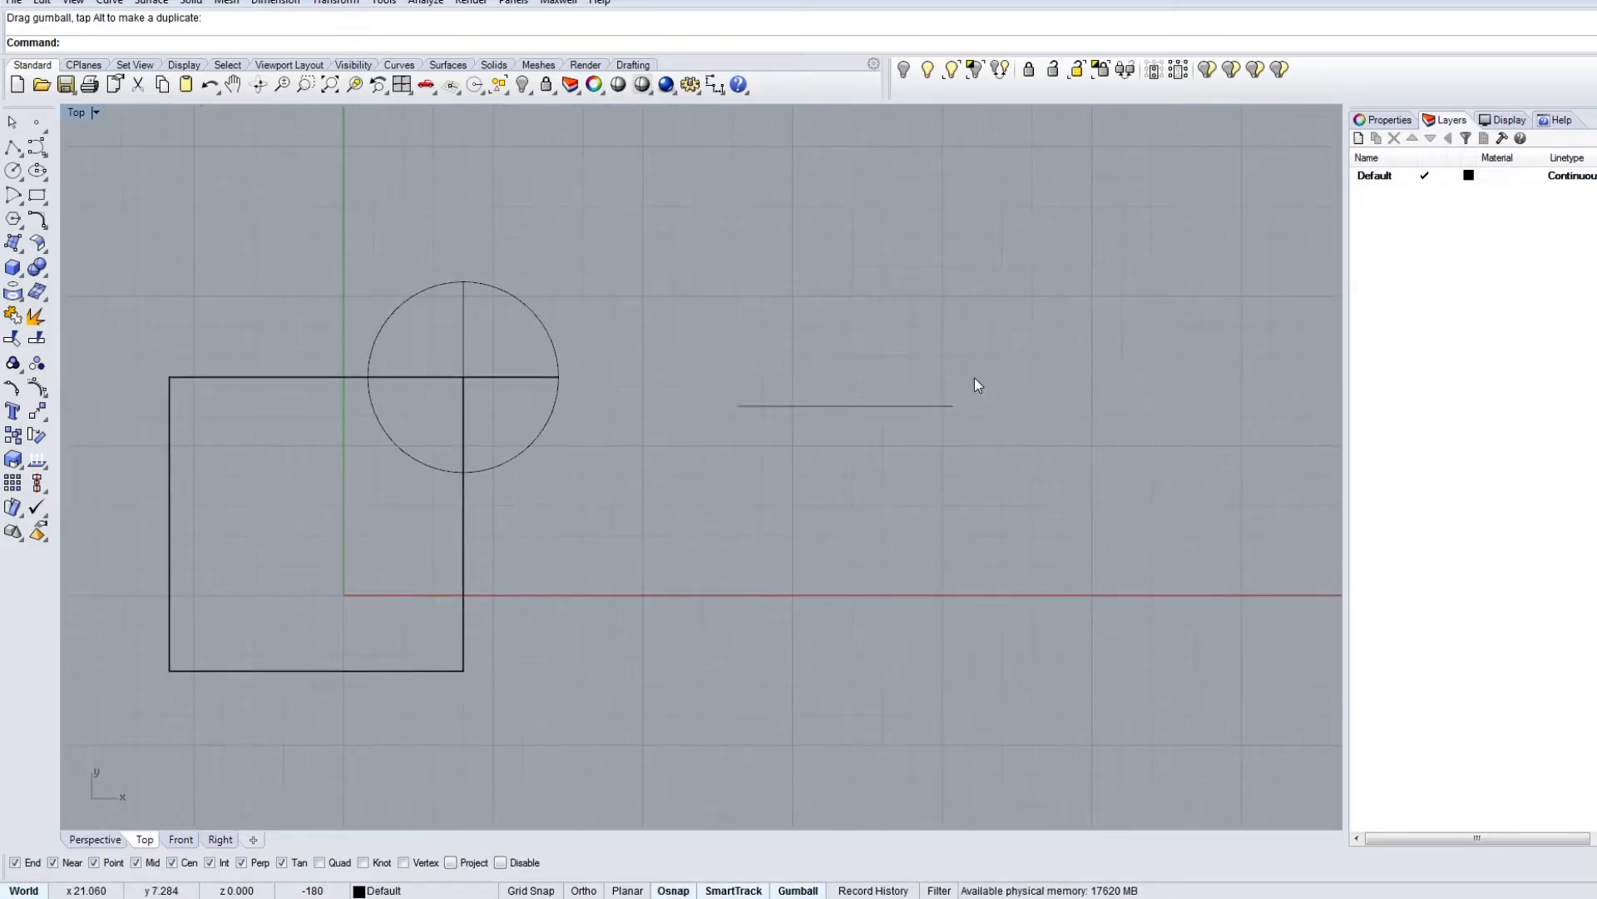
Step: Rotate the horizontal line 45 degrees about its midpoint using the gumball's numeric rotation entry
{"action": "left_click", "coordinate": [945, 407]}
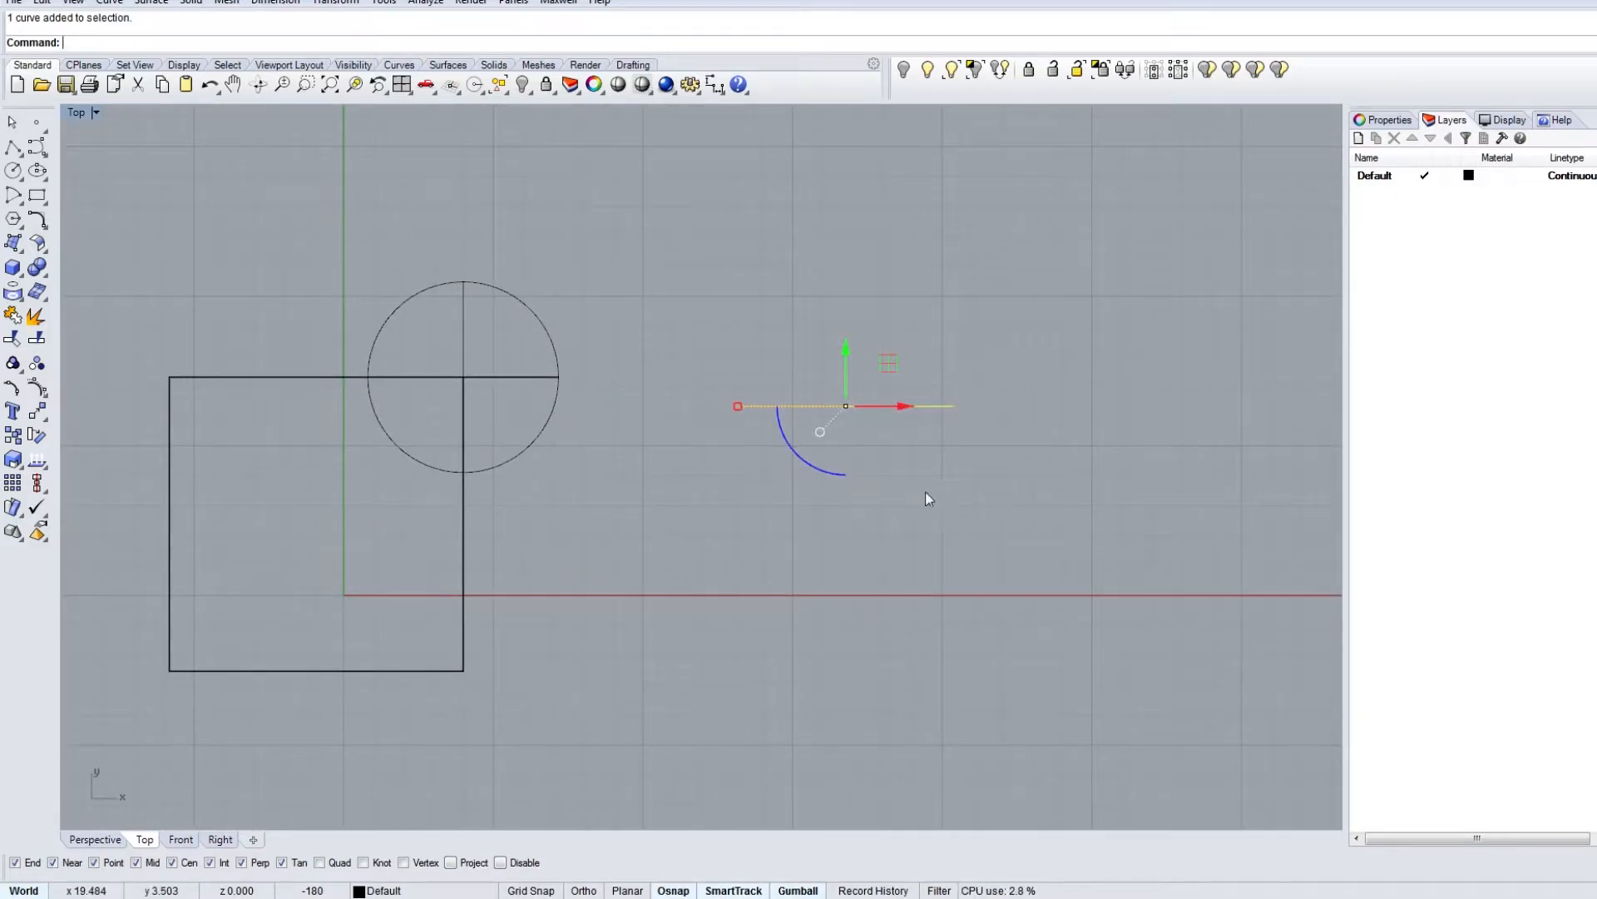
{"action": "left_click", "coordinate": [806, 464]}
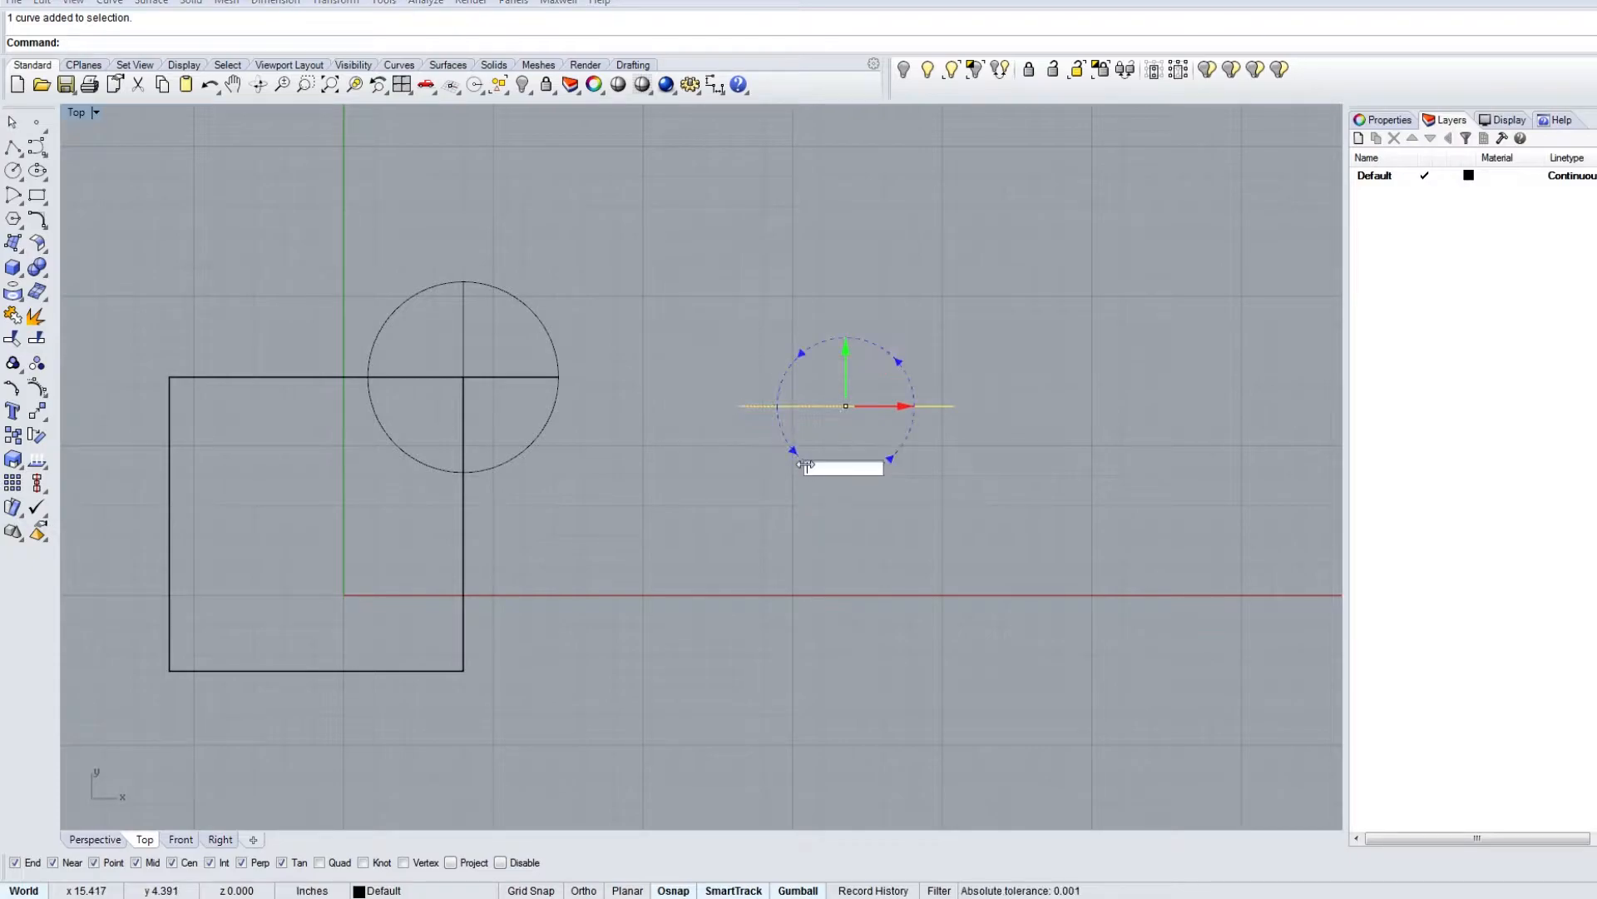
{"action": "left_click", "coordinate": [795, 454]}
{"action": "left_click", "coordinate": [812, 406]}
{"action": "left_click", "coordinate": [807, 462]}
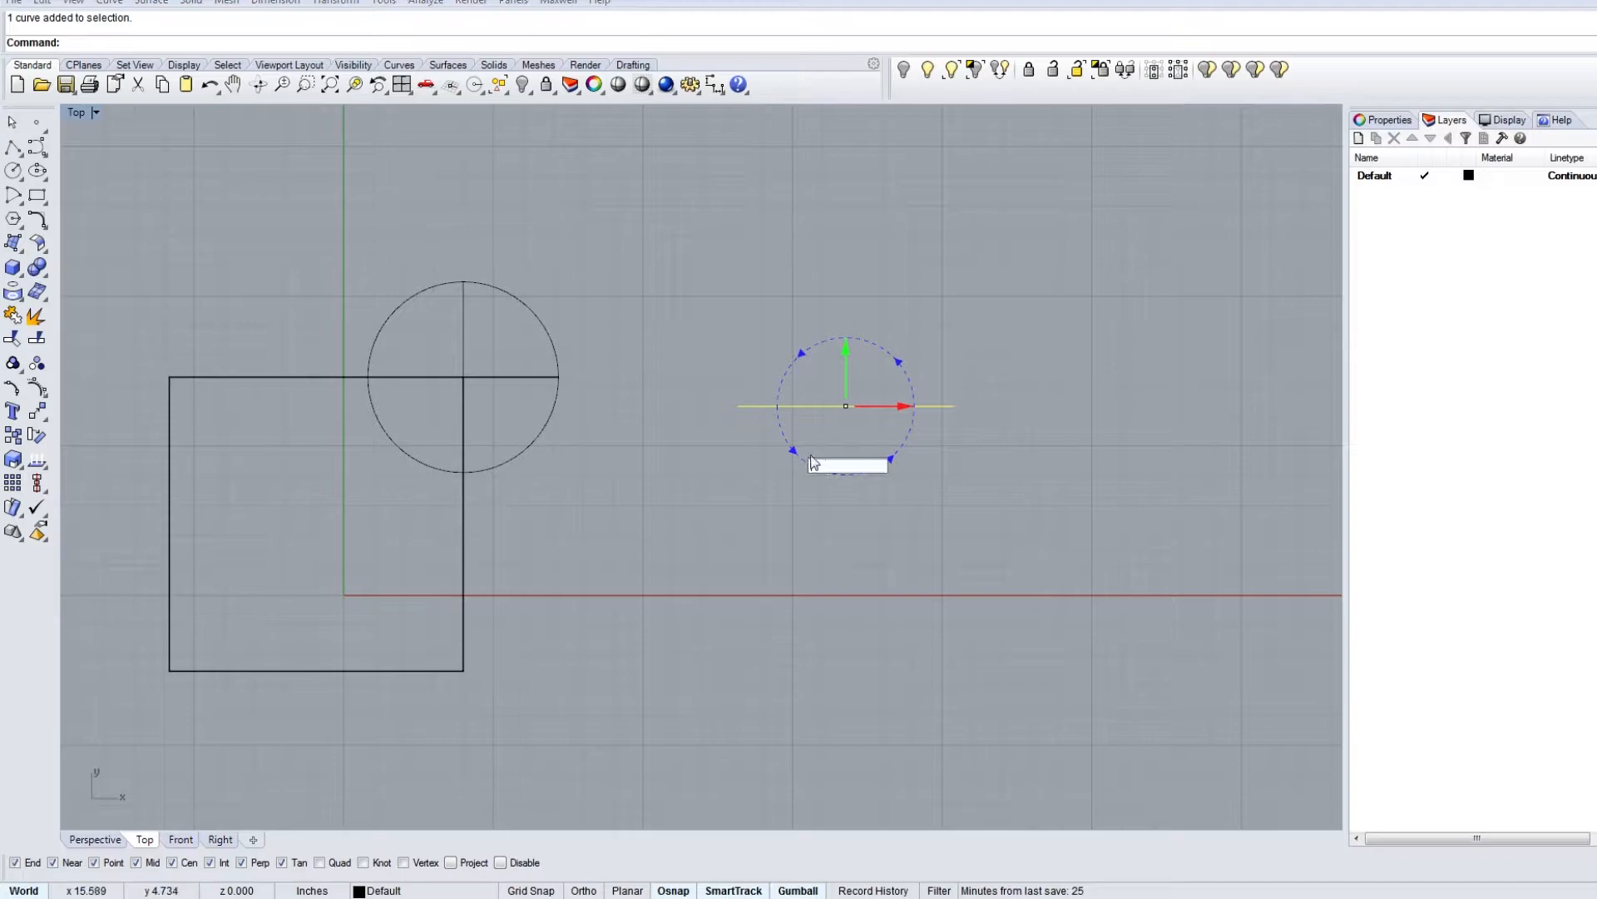
{"action": "left_click", "coordinate": [844, 466]}
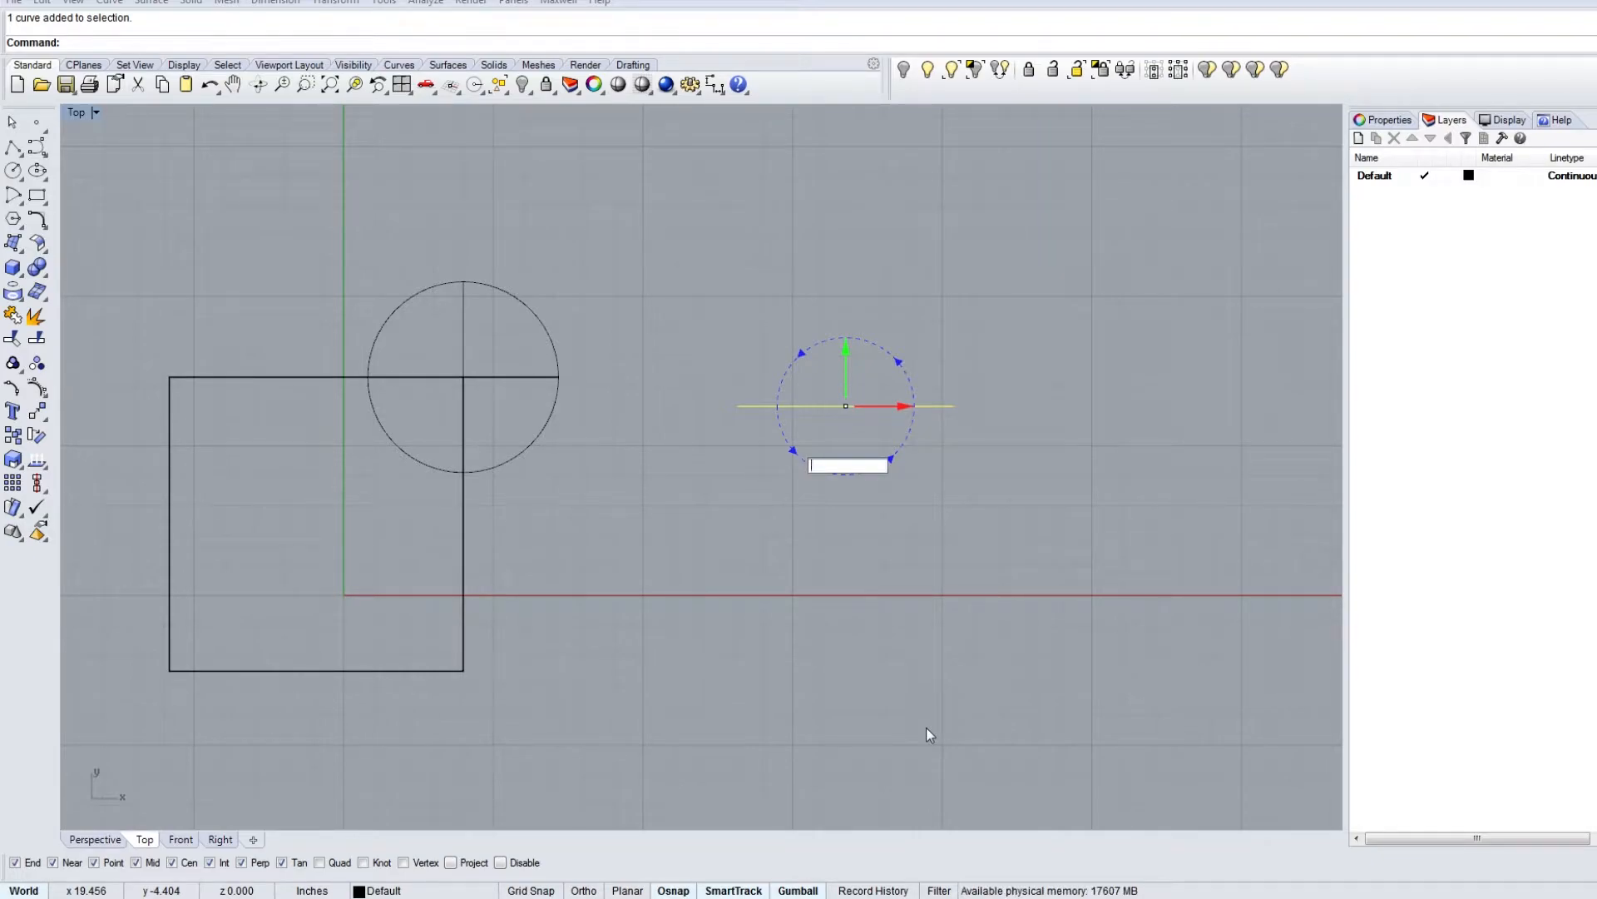
{"action": "type", "text": "45"}
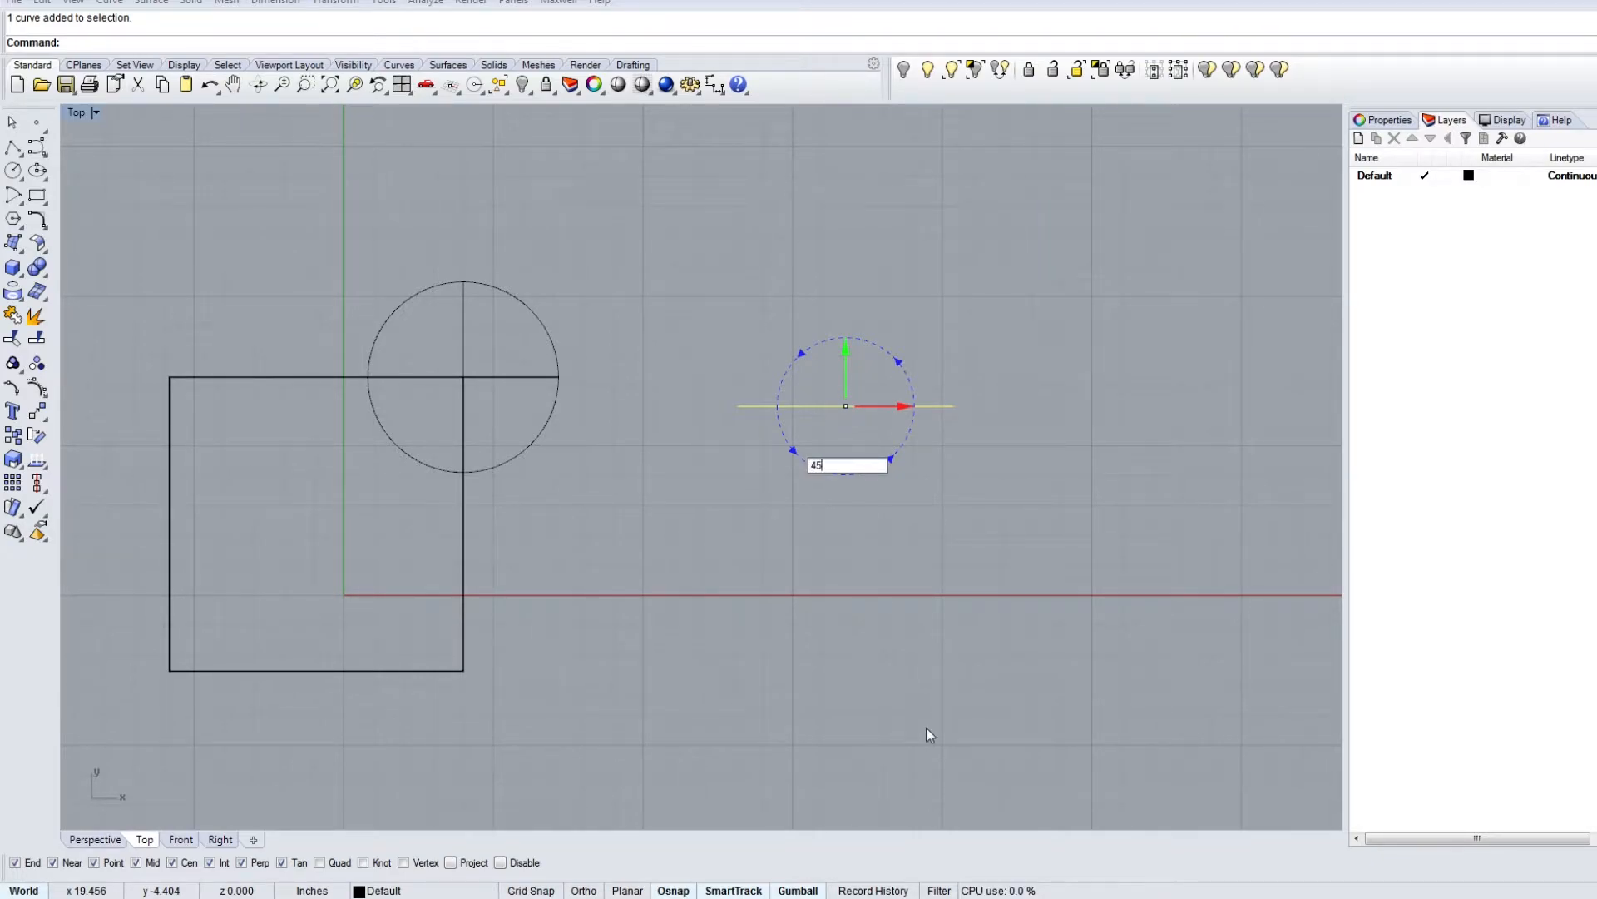
{"action": "key", "text": "Return"}
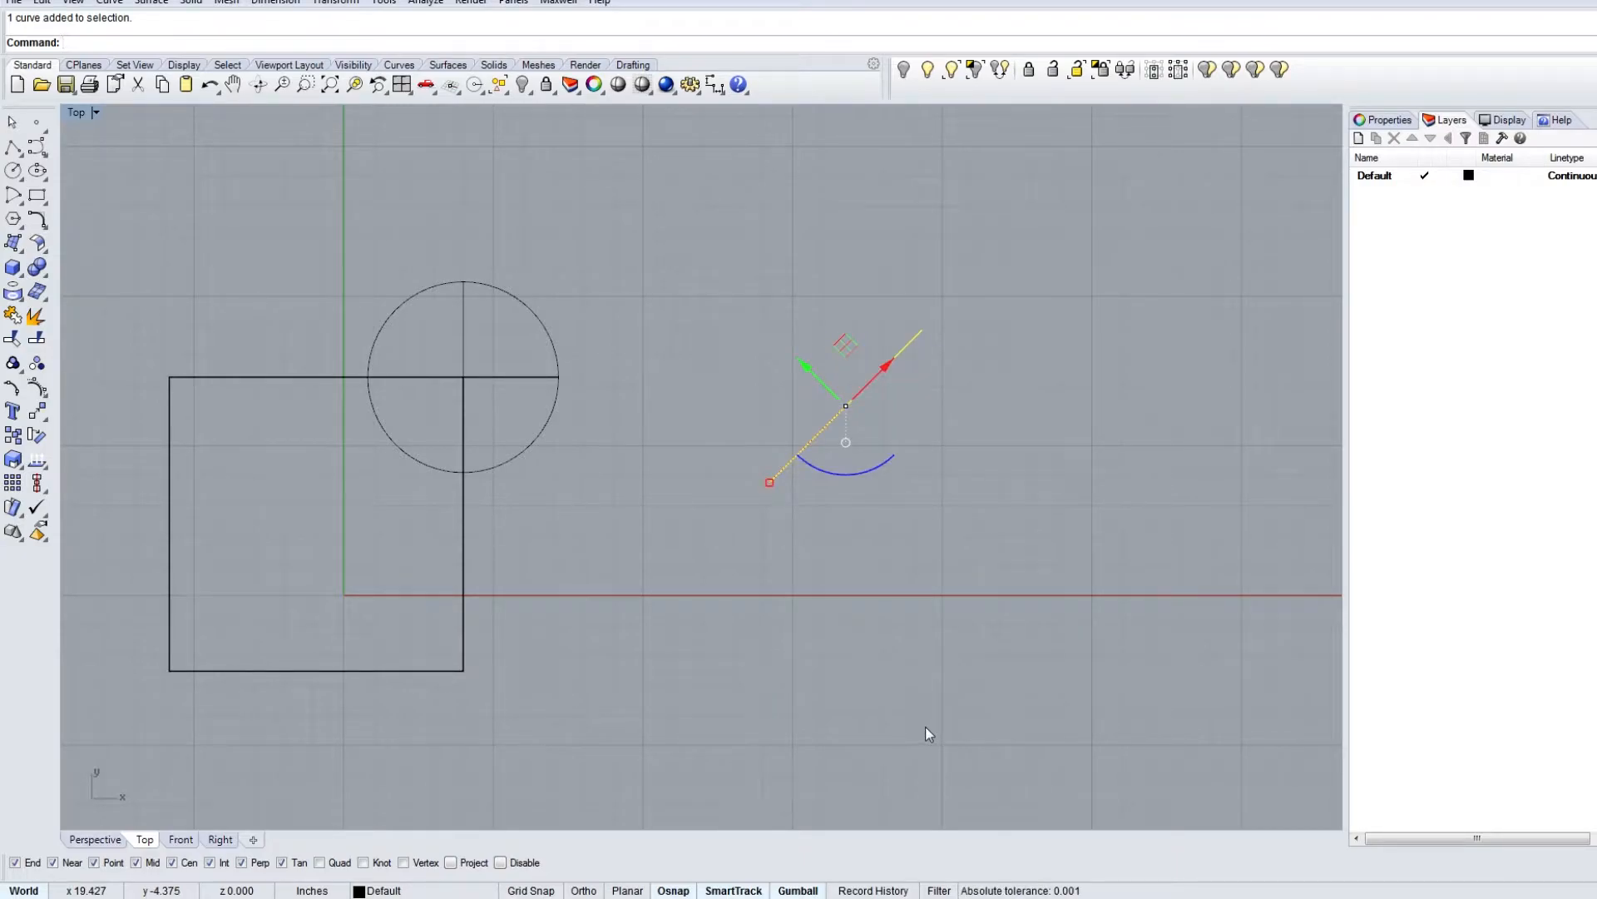
Step: Rotate the selected line another 45 degrees about its midpoint with the gumball's numeric entry
{"action": "left_click", "coordinate": [869, 470]}
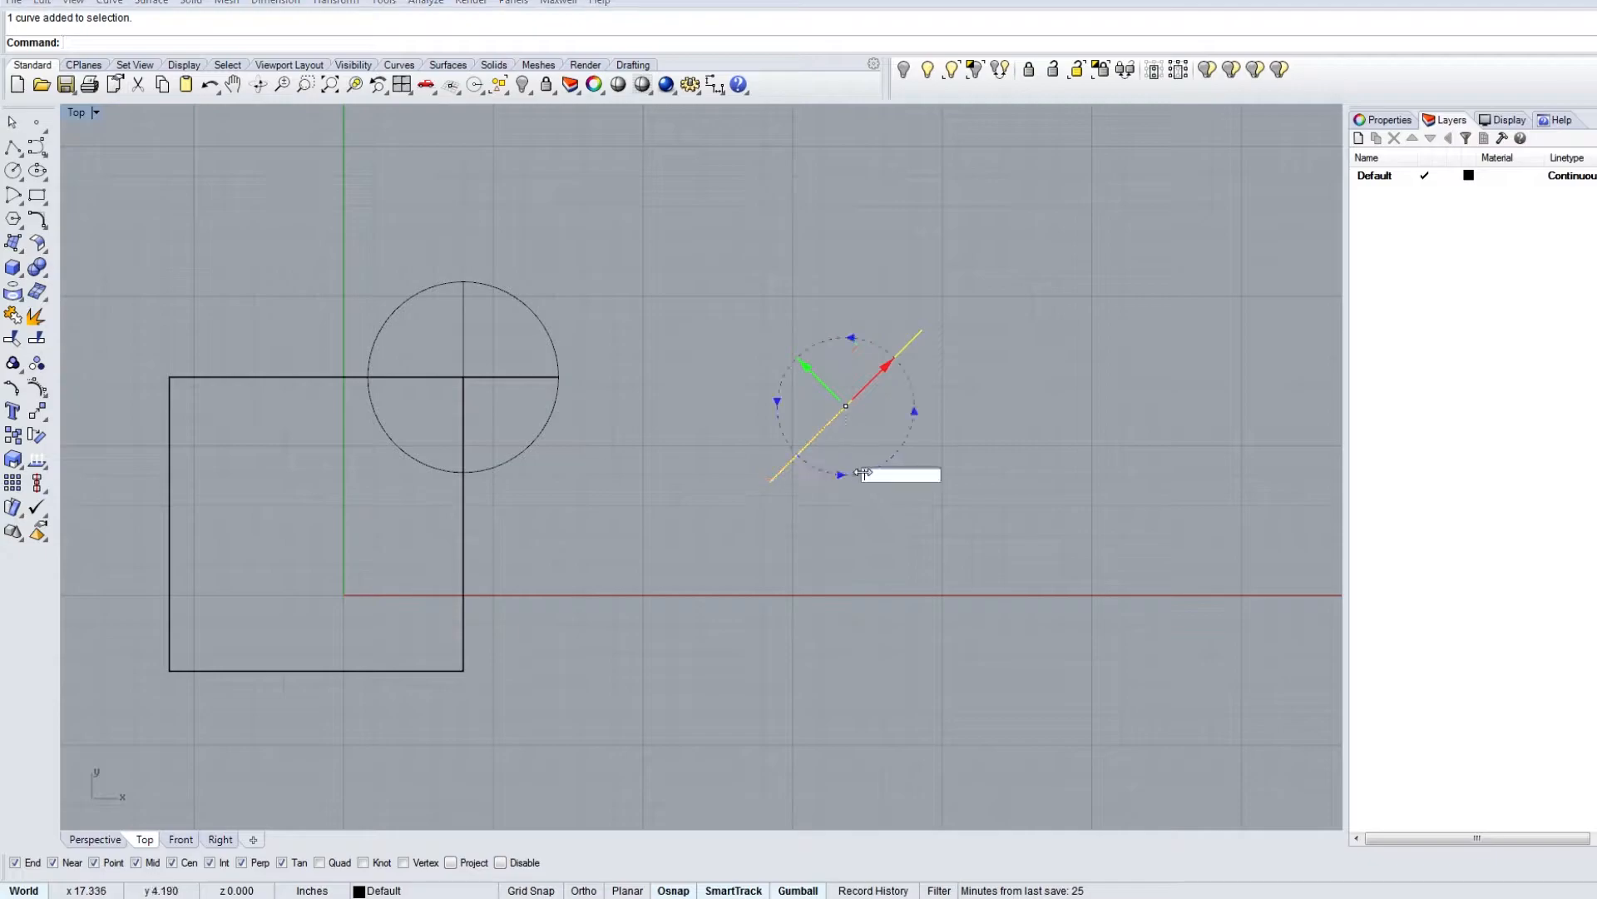
{"action": "type", "text": "45"}
{"action": "key", "text": "Return"}
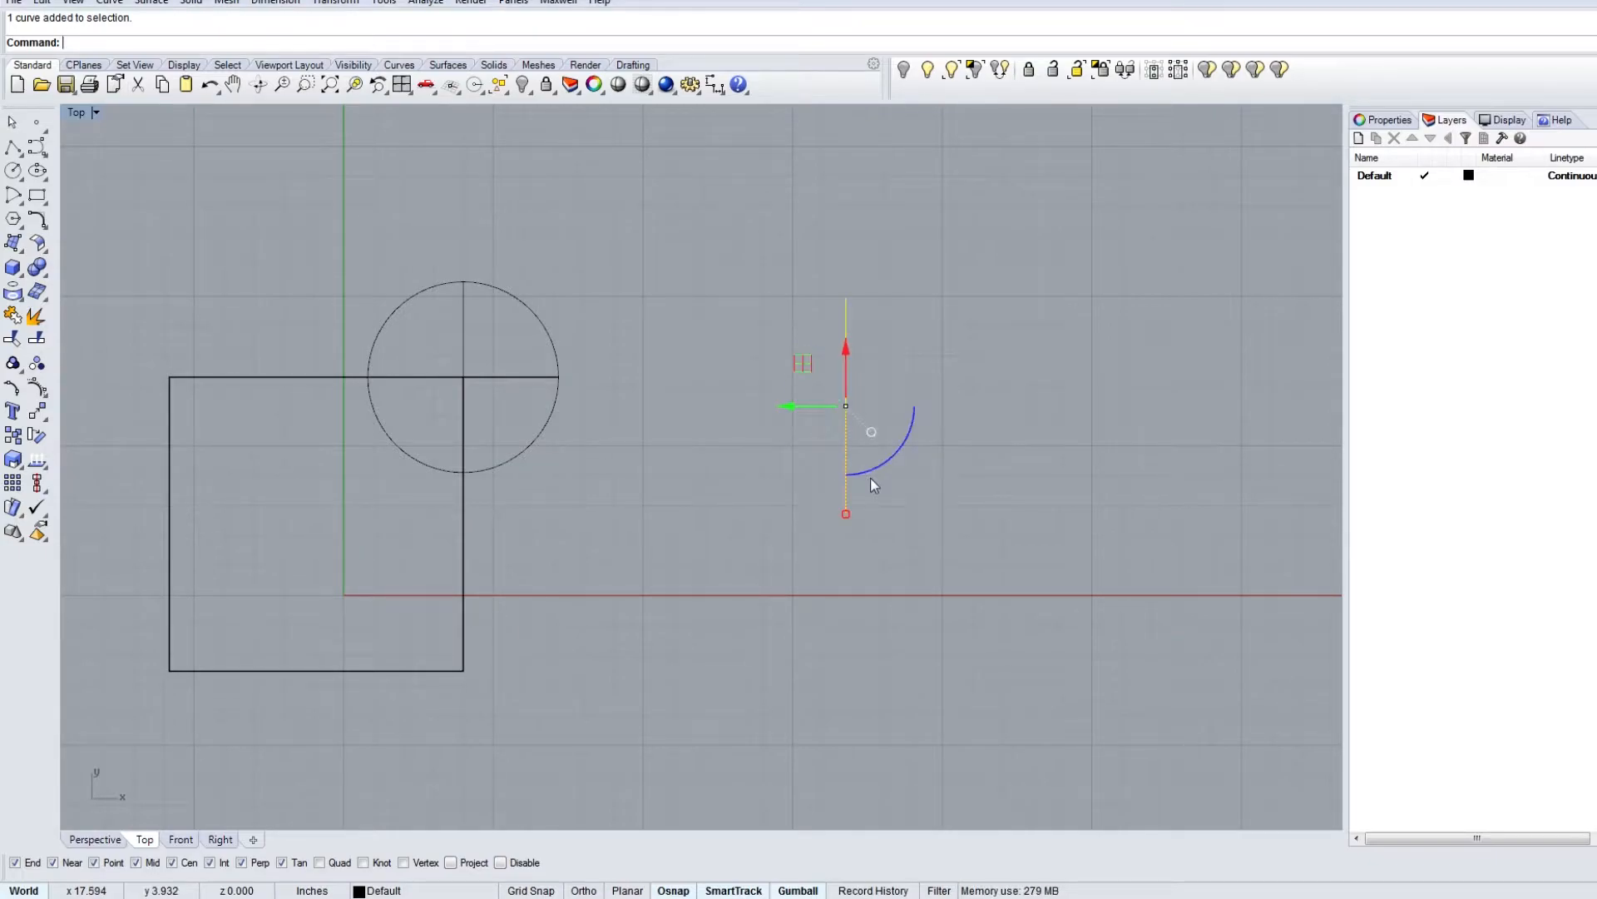
Step: Undo the last two gumball rotations of the line and clear the selection
{"action": "key", "text": "ctrl+z"}
{"action": "key", "text": "ctrl+z"}
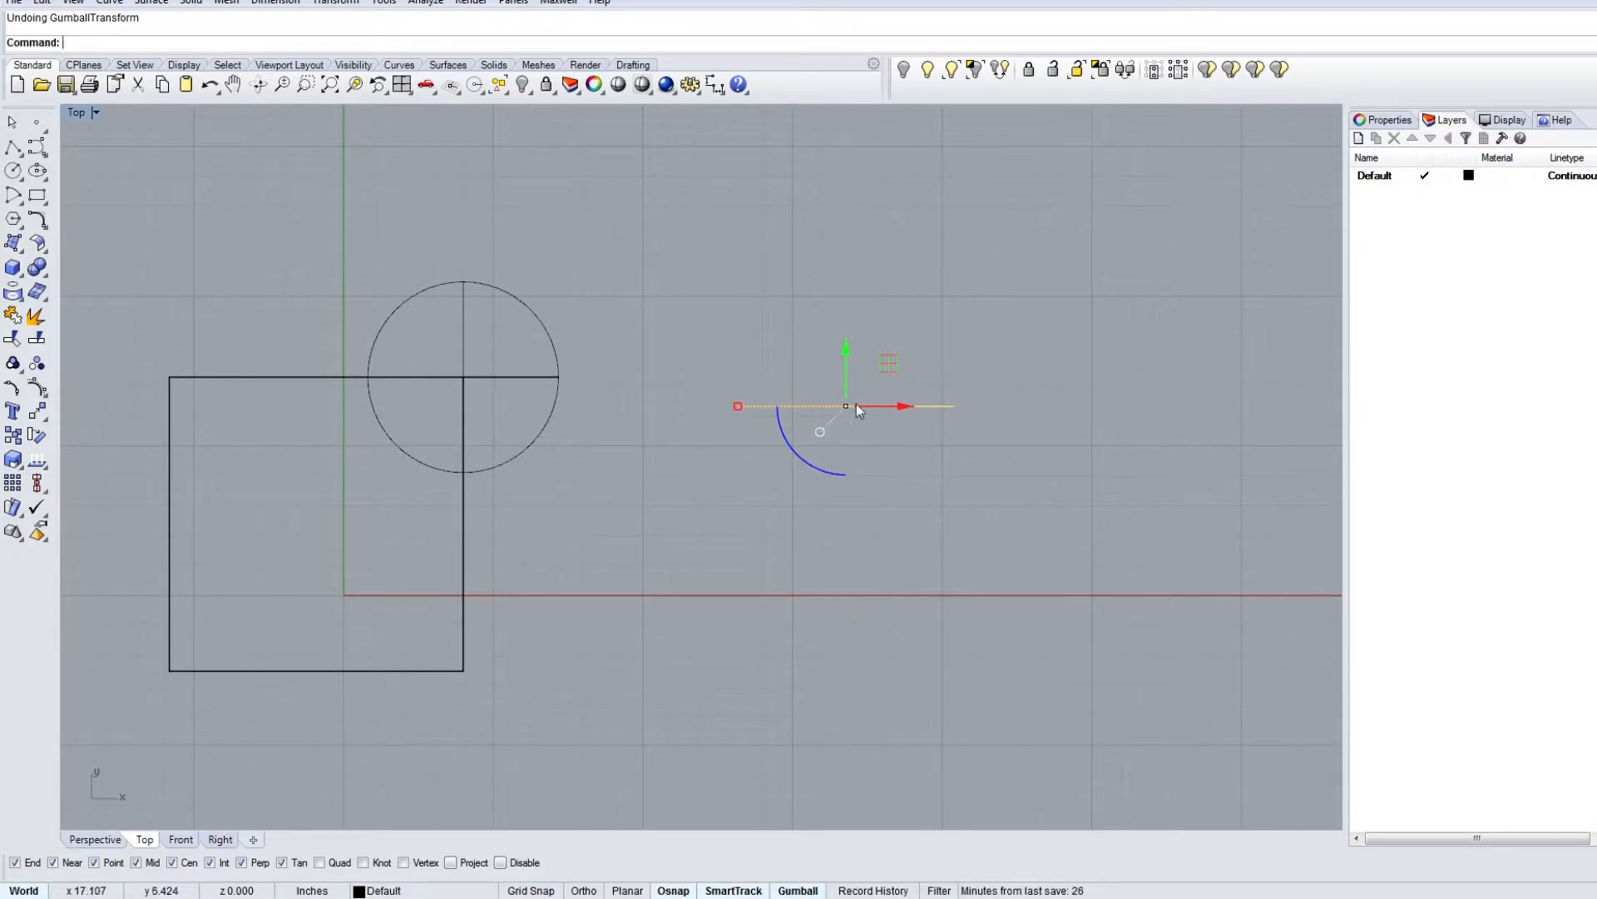
{"action": "left_click", "coordinate": [692, 356]}
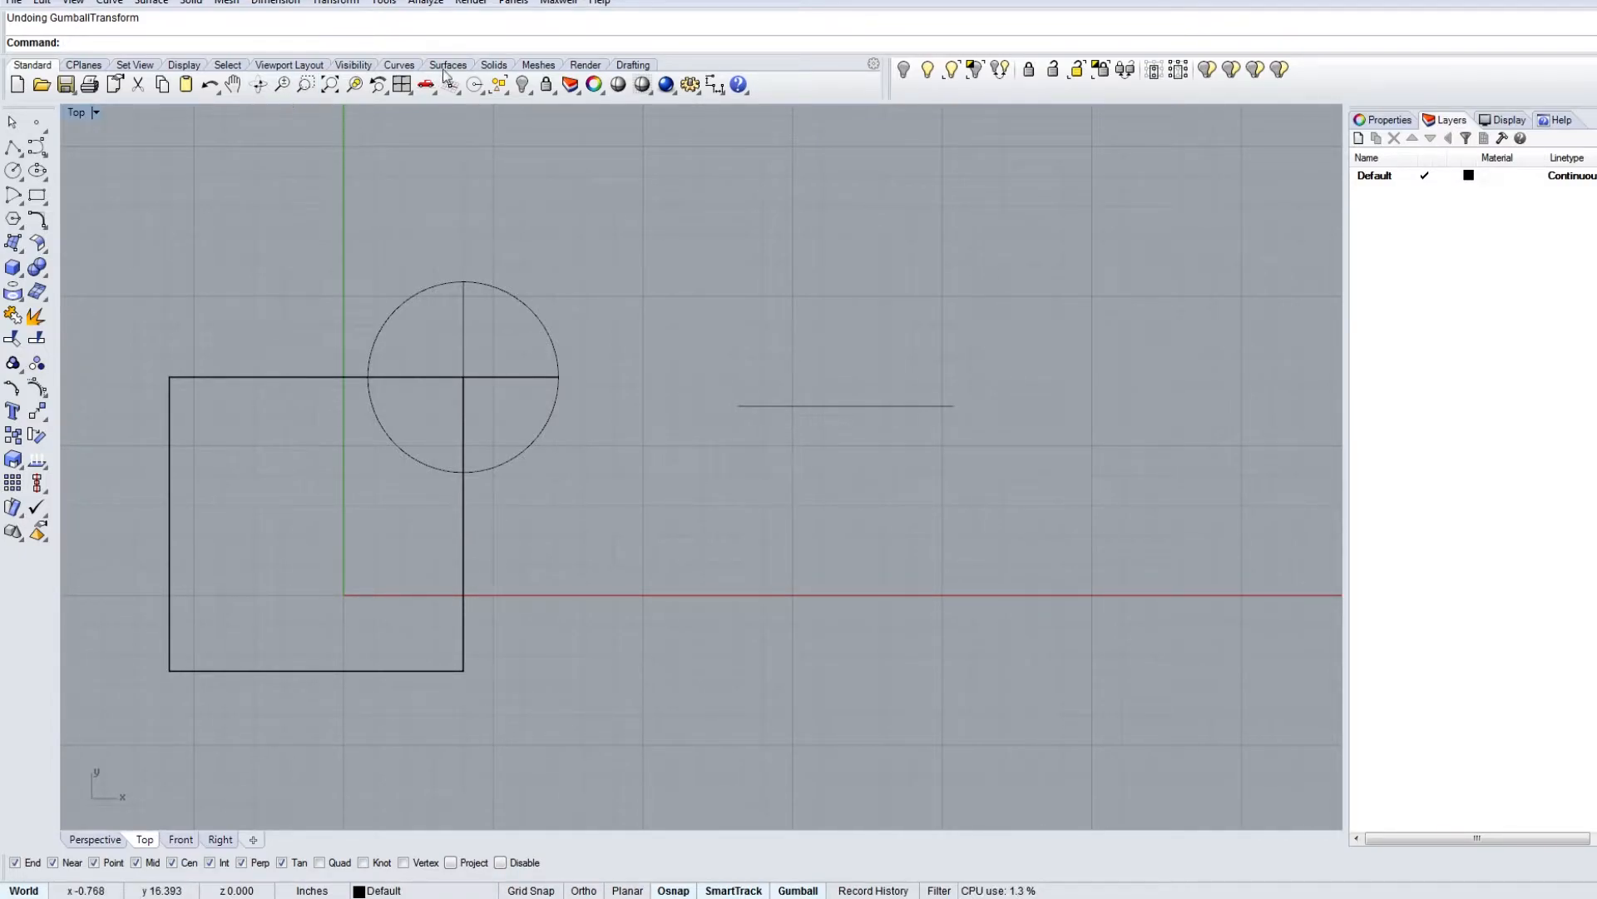
{"action": "left_click", "coordinate": [493, 66]}
{"action": "left_click", "coordinate": [120, 66]}
{"action": "left_click", "coordinate": [85, 66]}
{"action": "left_click", "coordinate": [44, 68]}
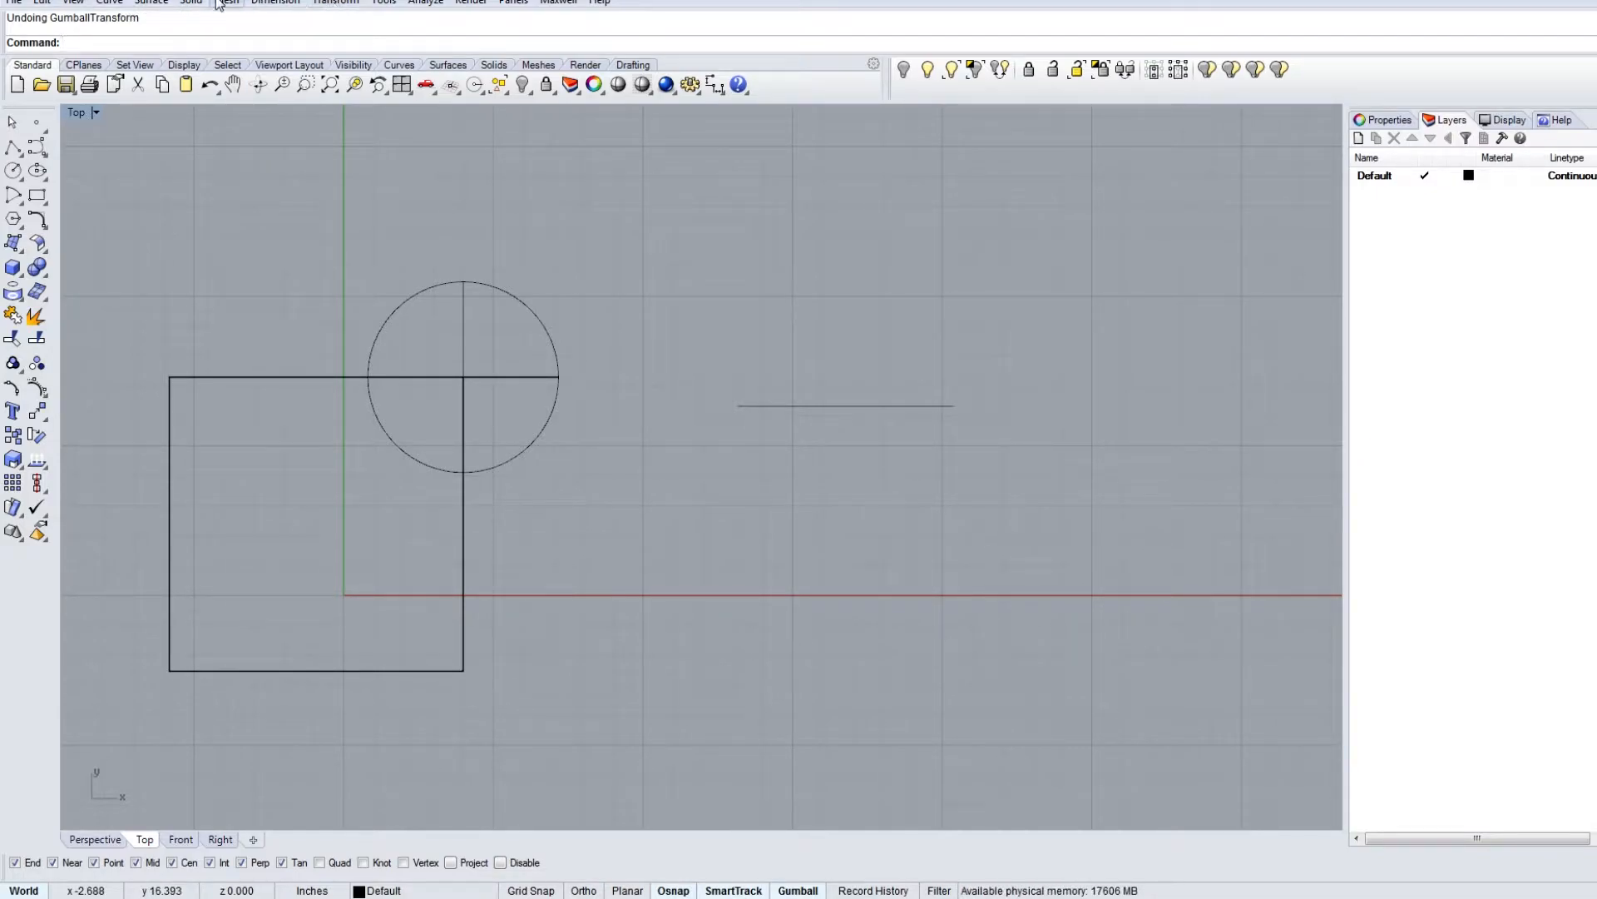
{"action": "left_click", "coordinate": [42, 2]}
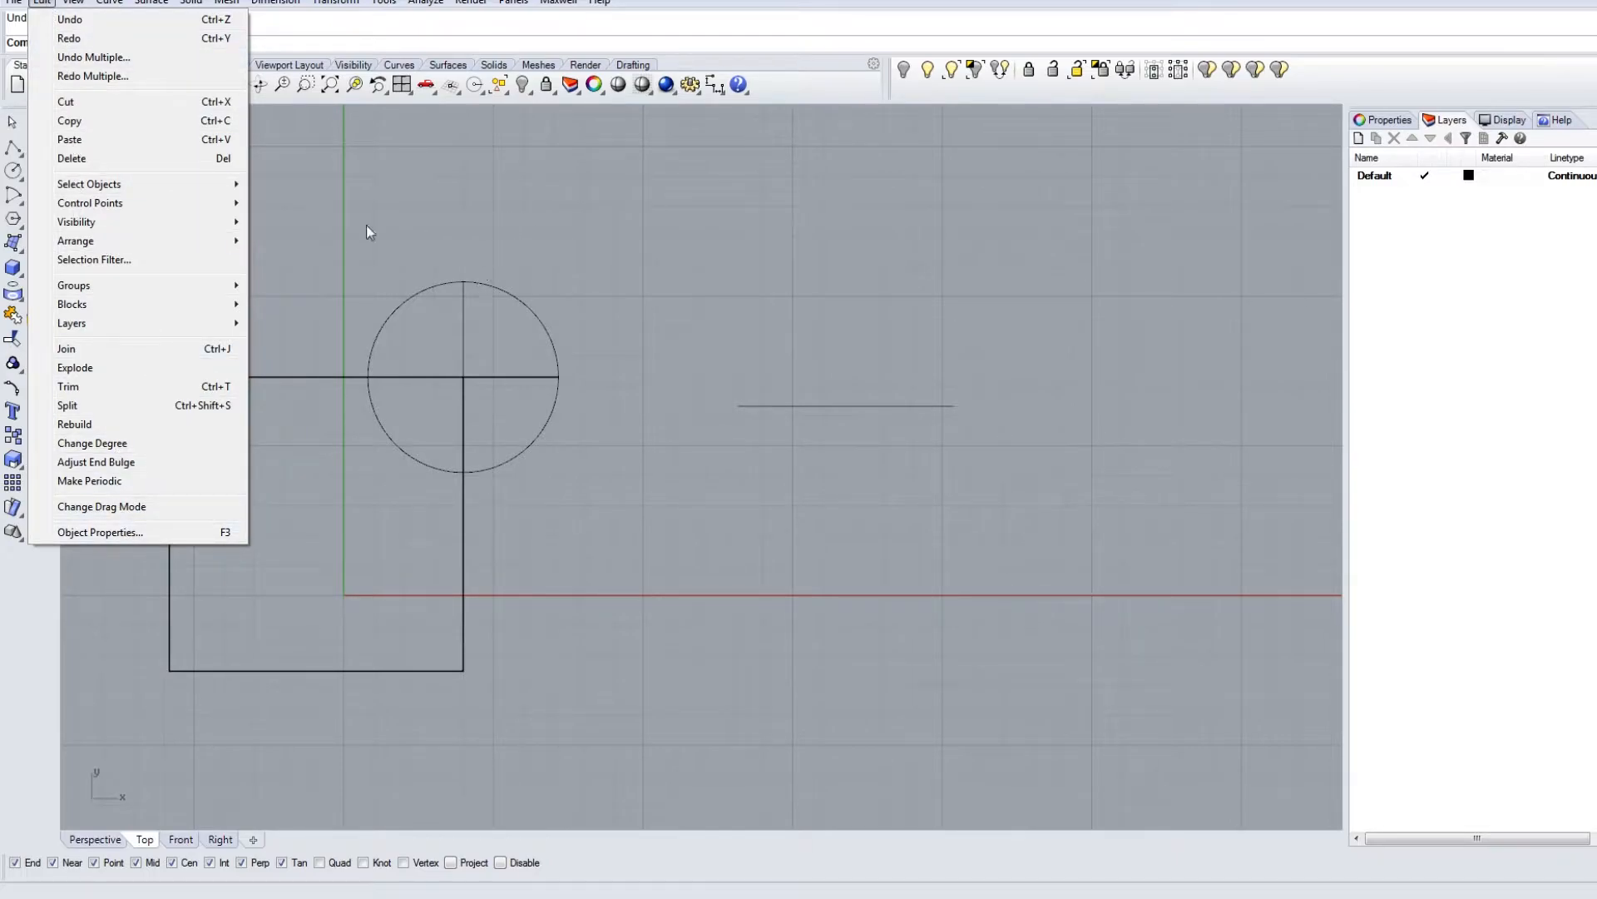
{"action": "left_click", "coordinate": [596, 208]}
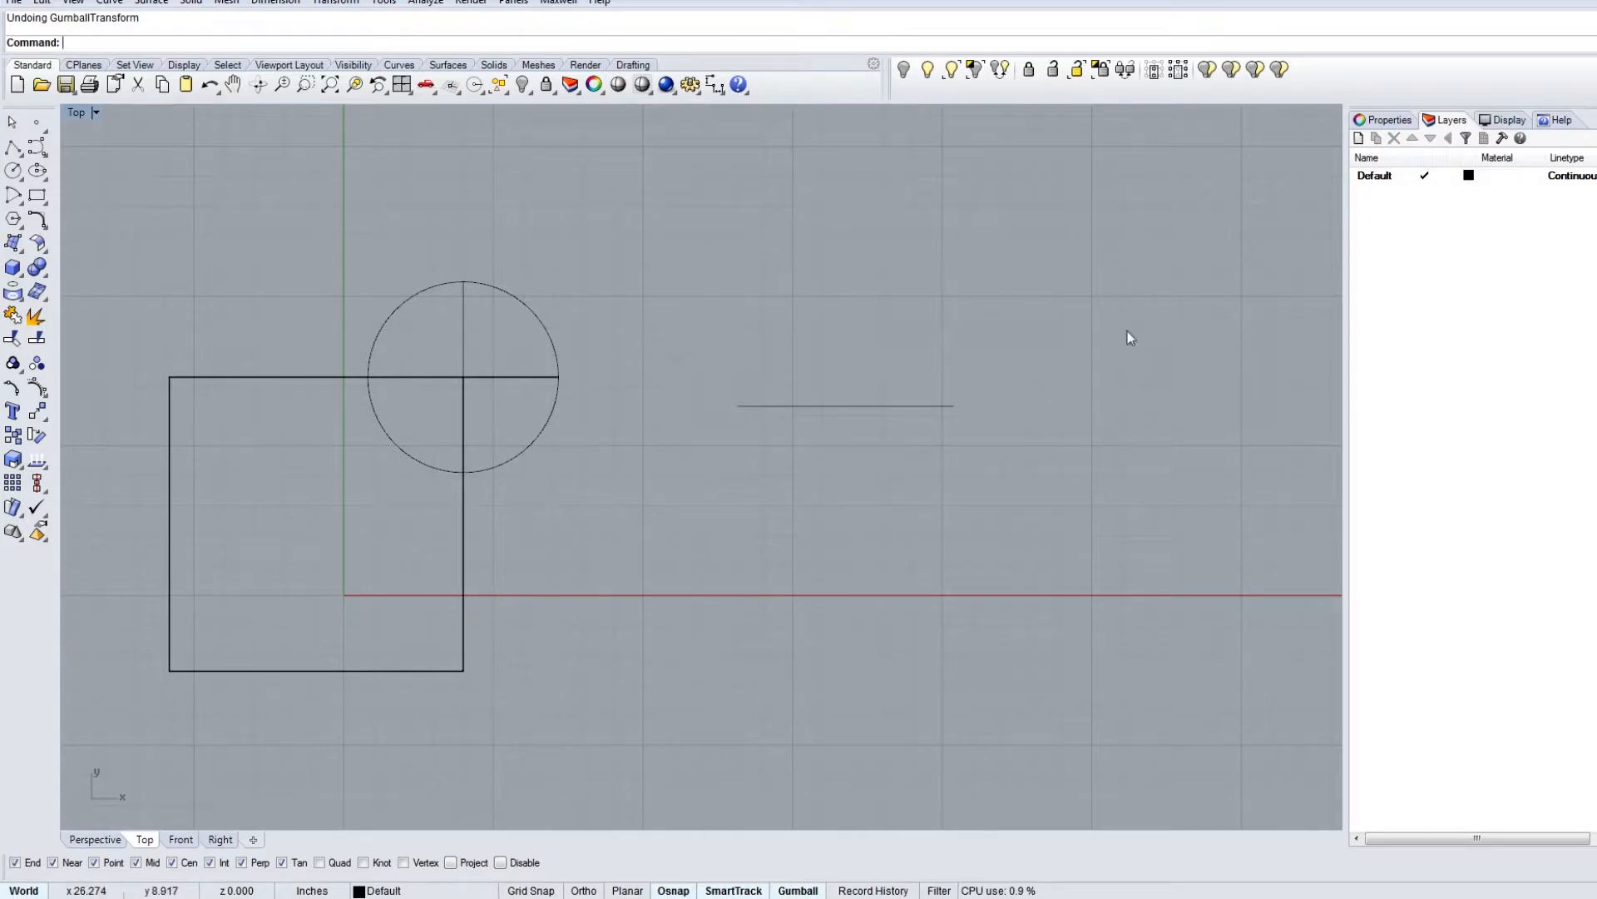
Step: Look through the Top viewport's display settings, the layer list and the properties
{"action": "left_click", "coordinate": [1504, 121]}
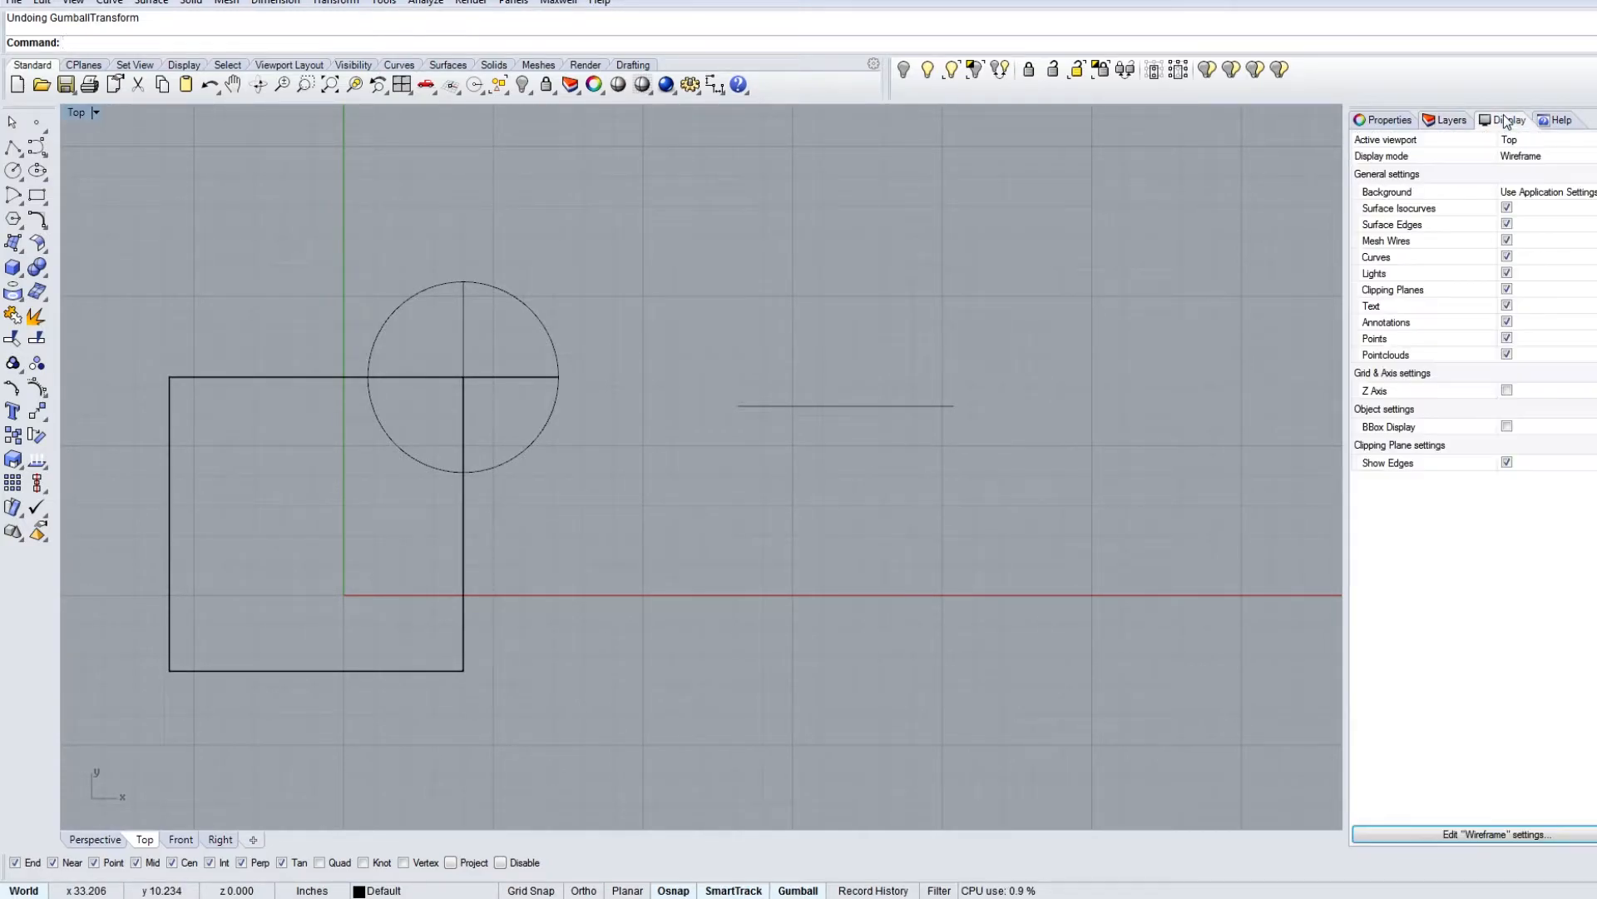
{"action": "left_click", "coordinate": [1450, 121]}
{"action": "left_click", "coordinate": [1389, 120]}
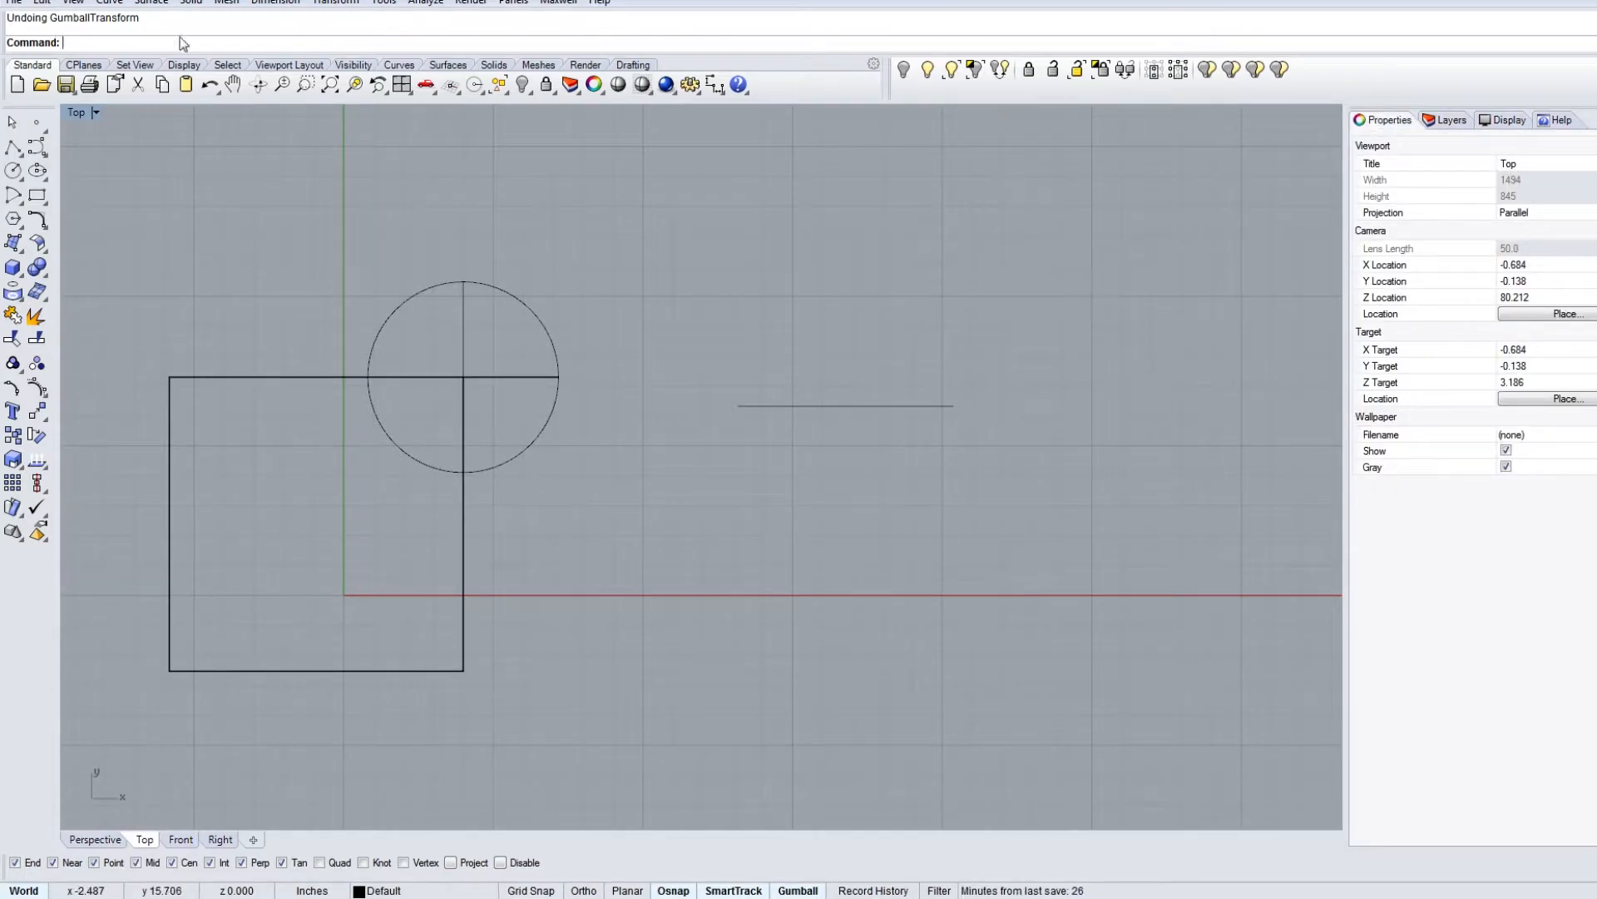
{"action": "left_click", "coordinate": [41, 1]}
{"action": "left_click", "coordinate": [100, 532]}
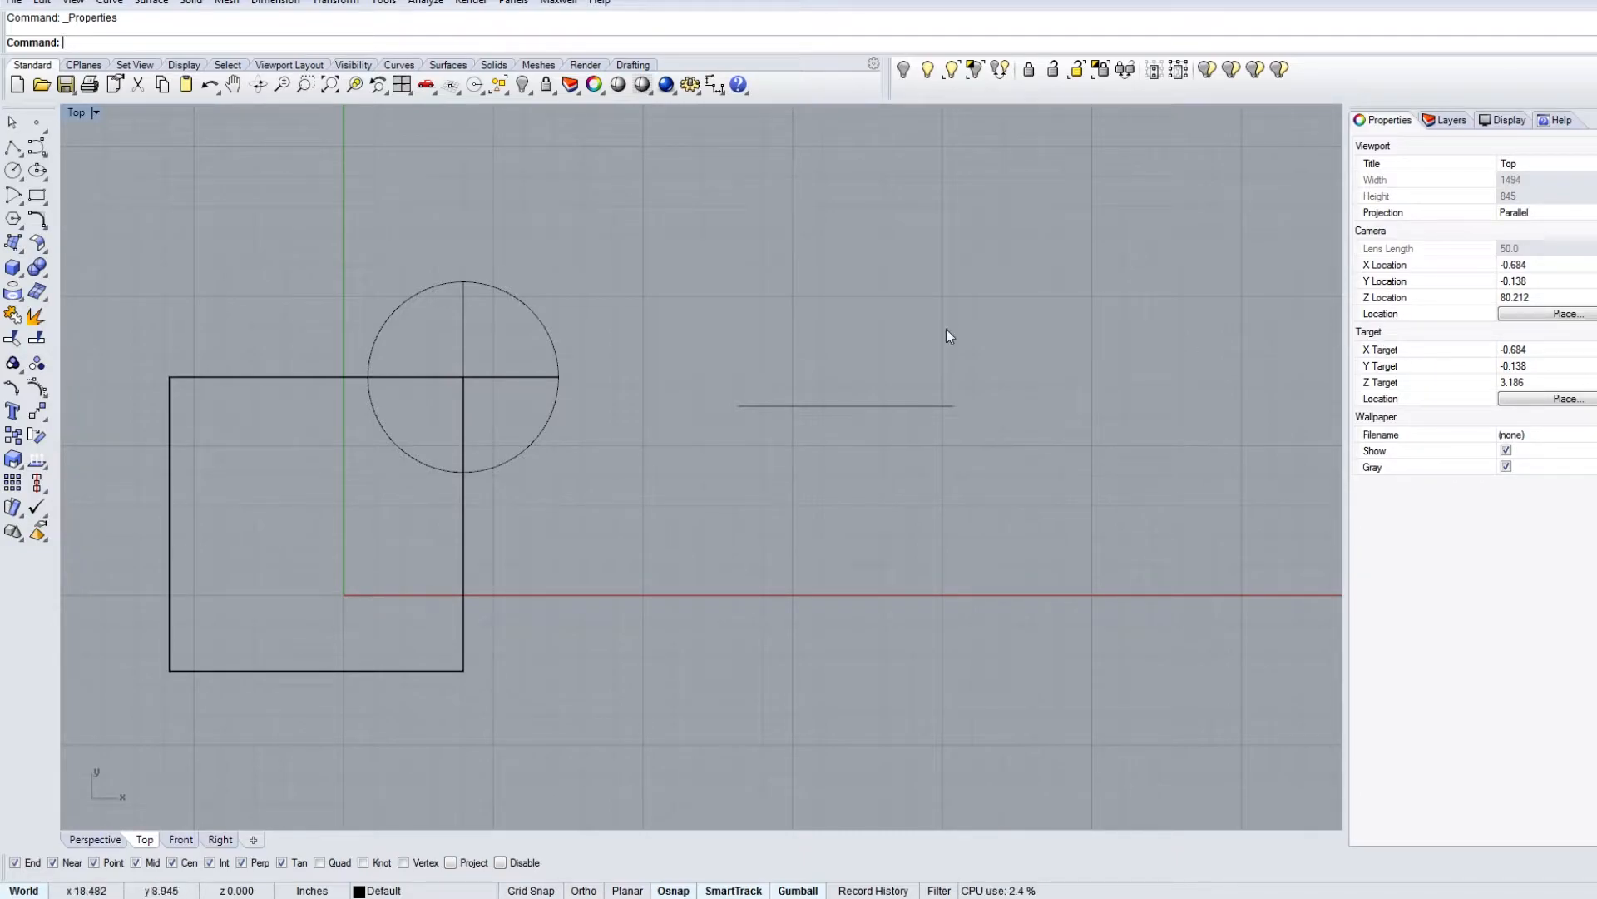
Step: Check the model units and tolerances in the document properties and dismiss the dialog without changes
{"action": "left_click", "coordinate": [15, 3]}
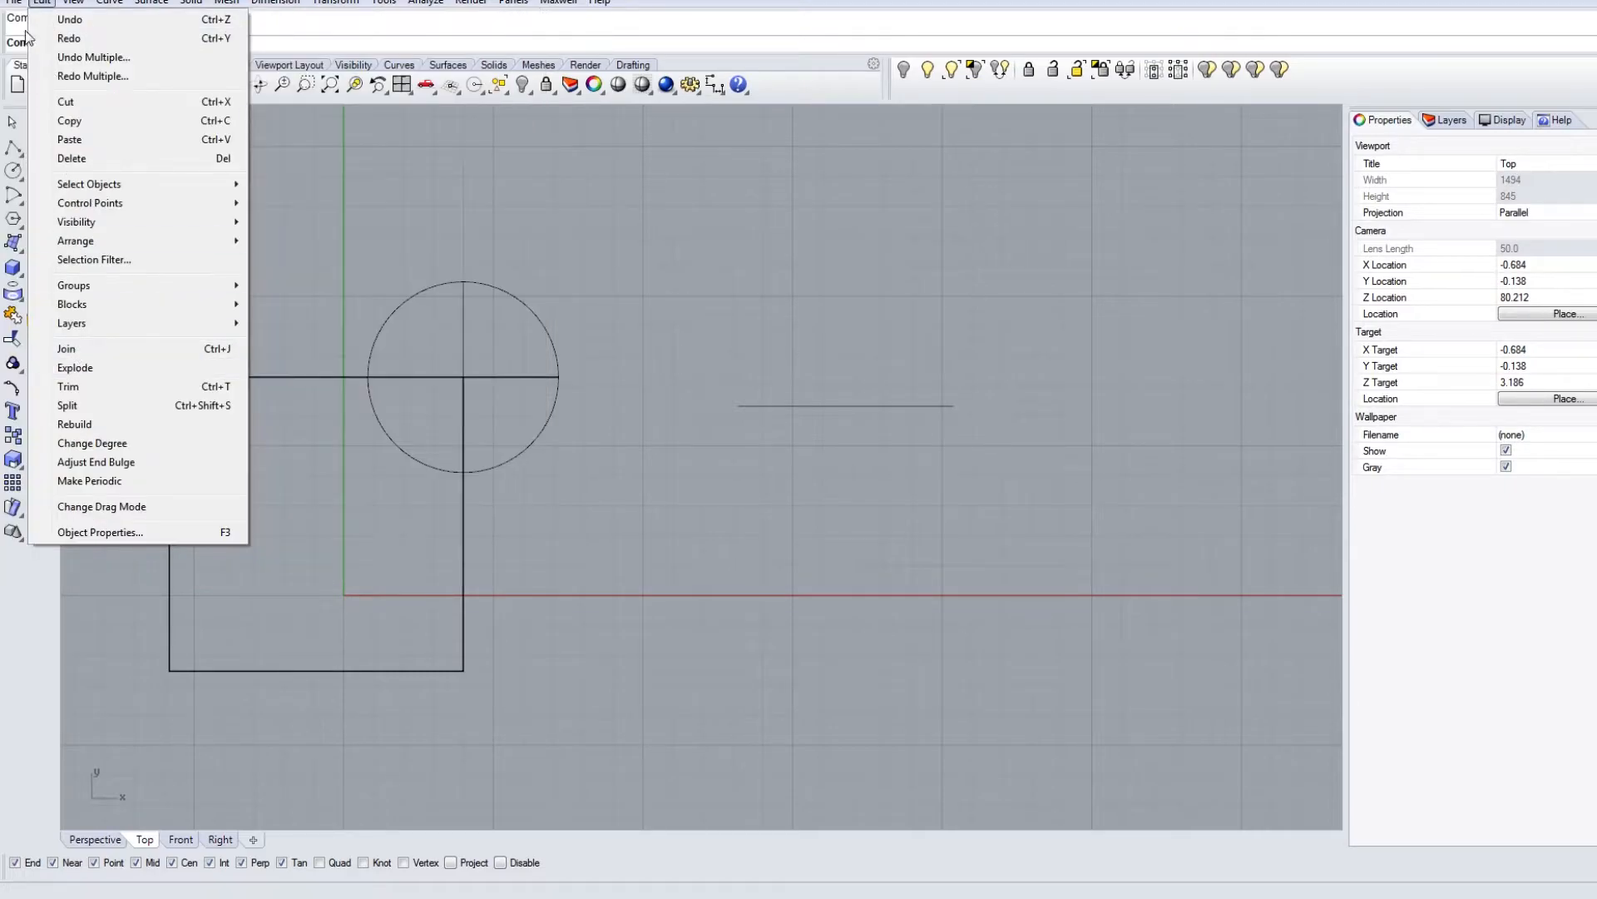
{"action": "left_click", "coordinate": [50, 310]}
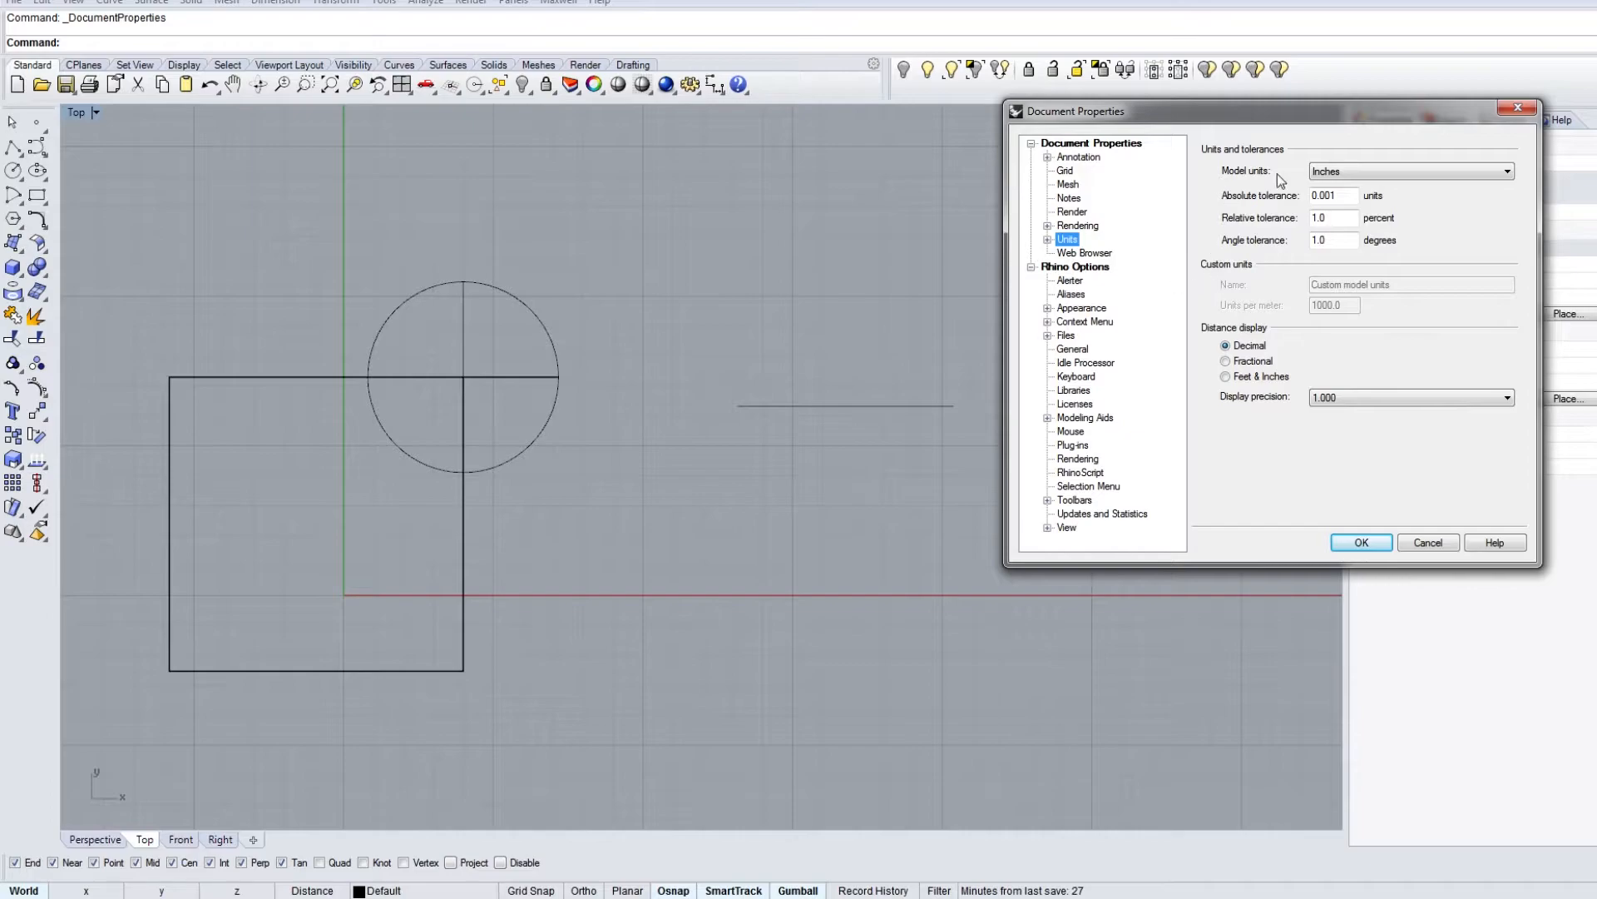
{"action": "left_click", "coordinate": [1446, 546]}
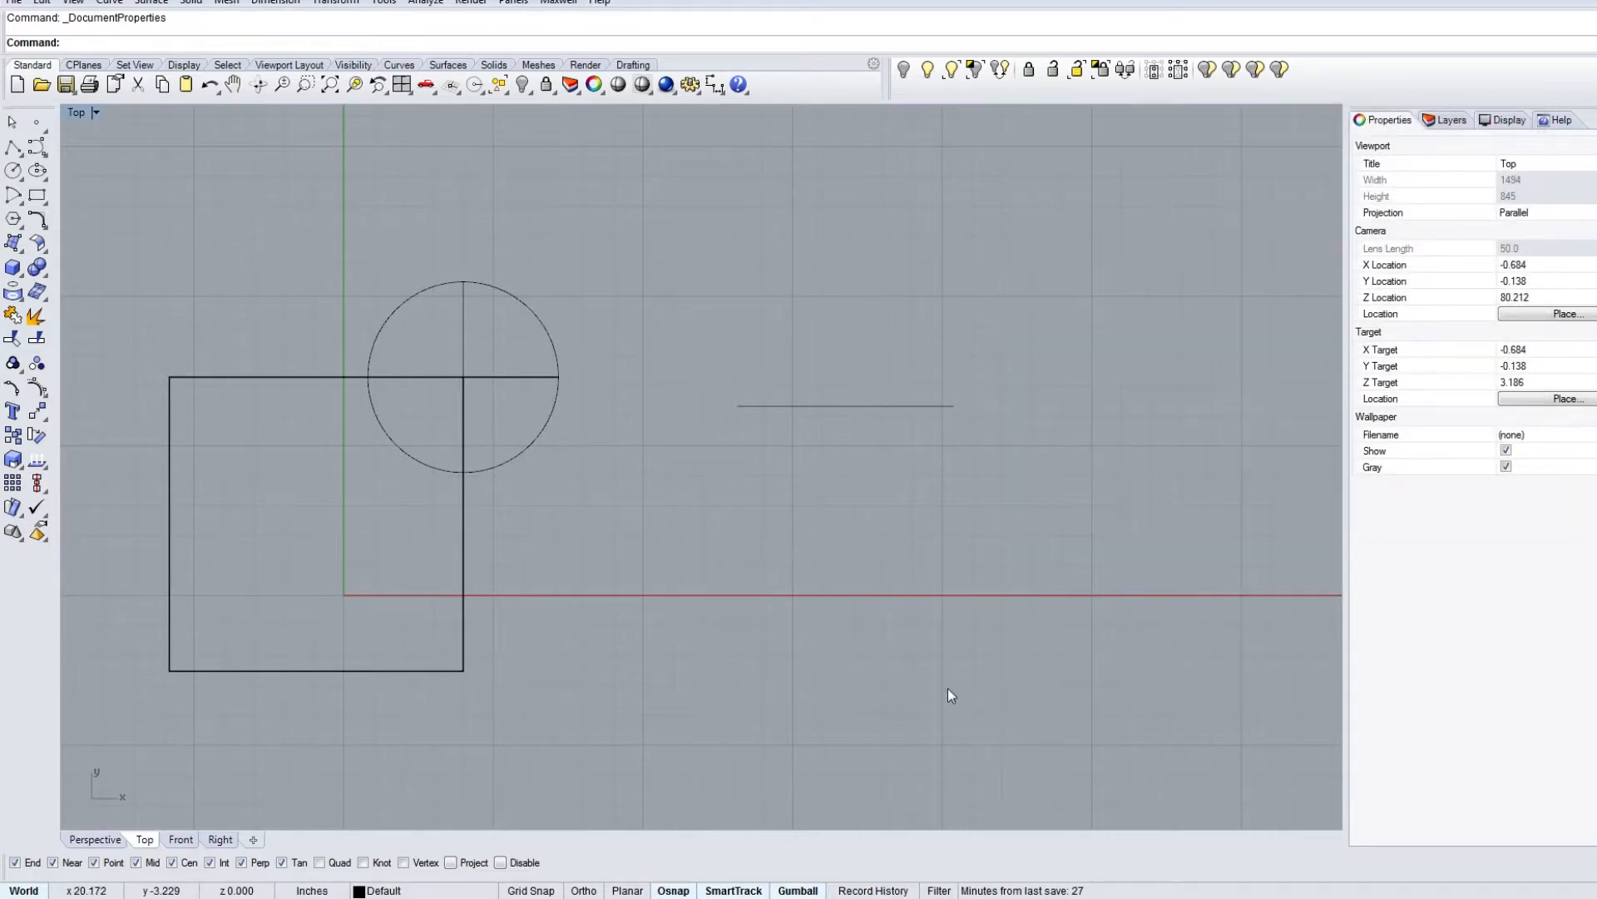
Step: Reopen the unit settings and examine the command aliases and macros, including those for Polyline, PlanarSrf and Explode, without editing any
{"action": "left_click", "coordinate": [295, 890]}
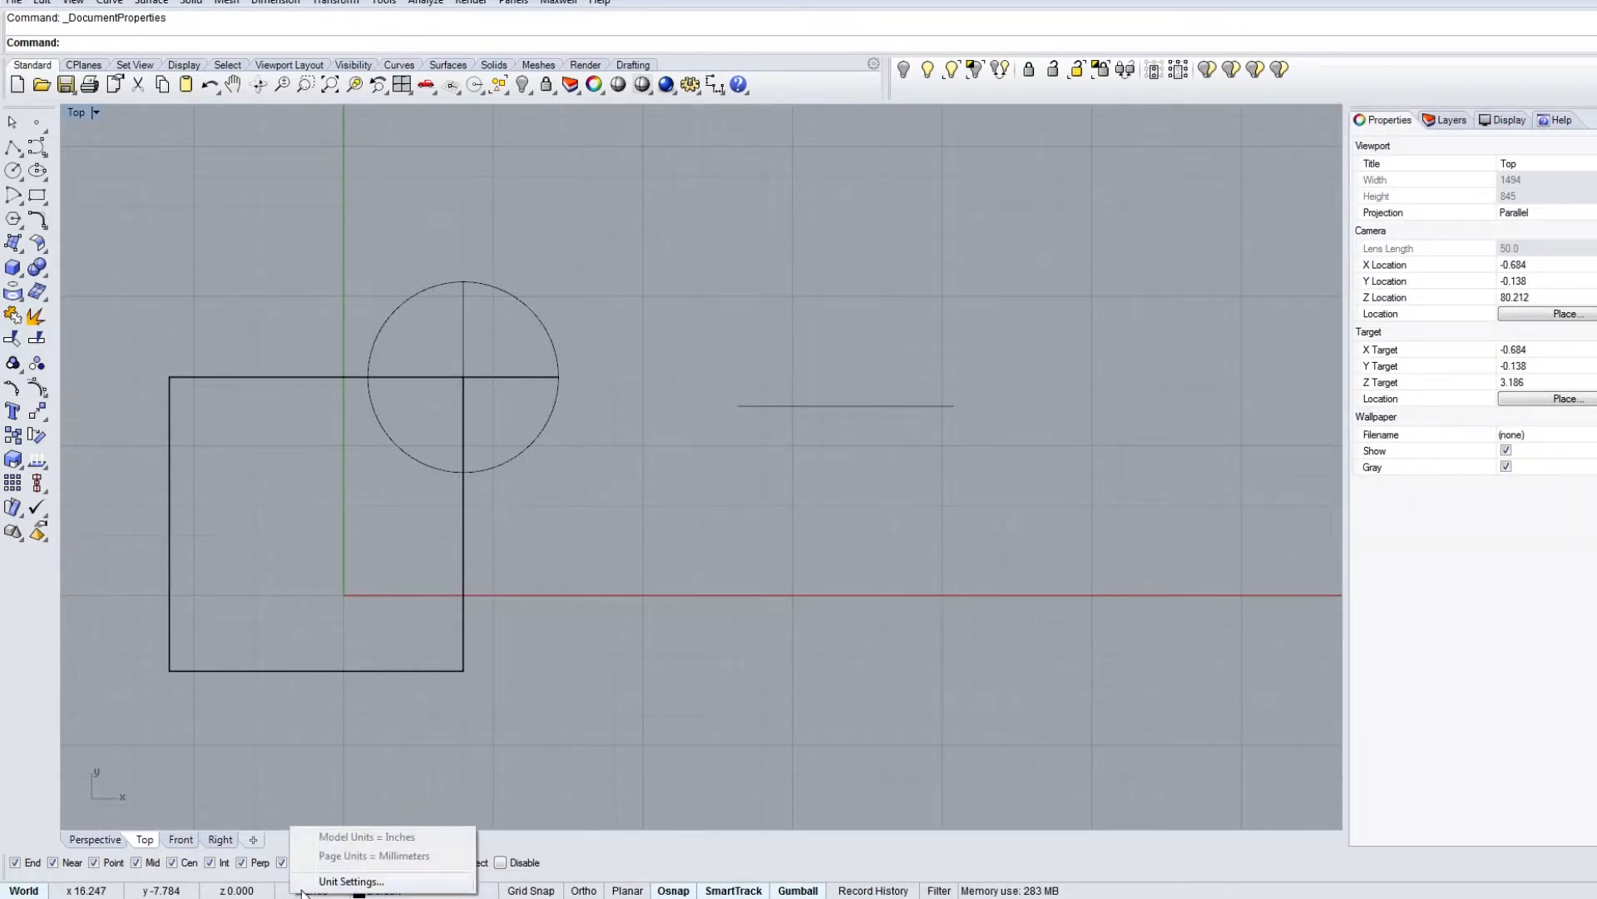
{"action": "left_click", "coordinate": [310, 884]}
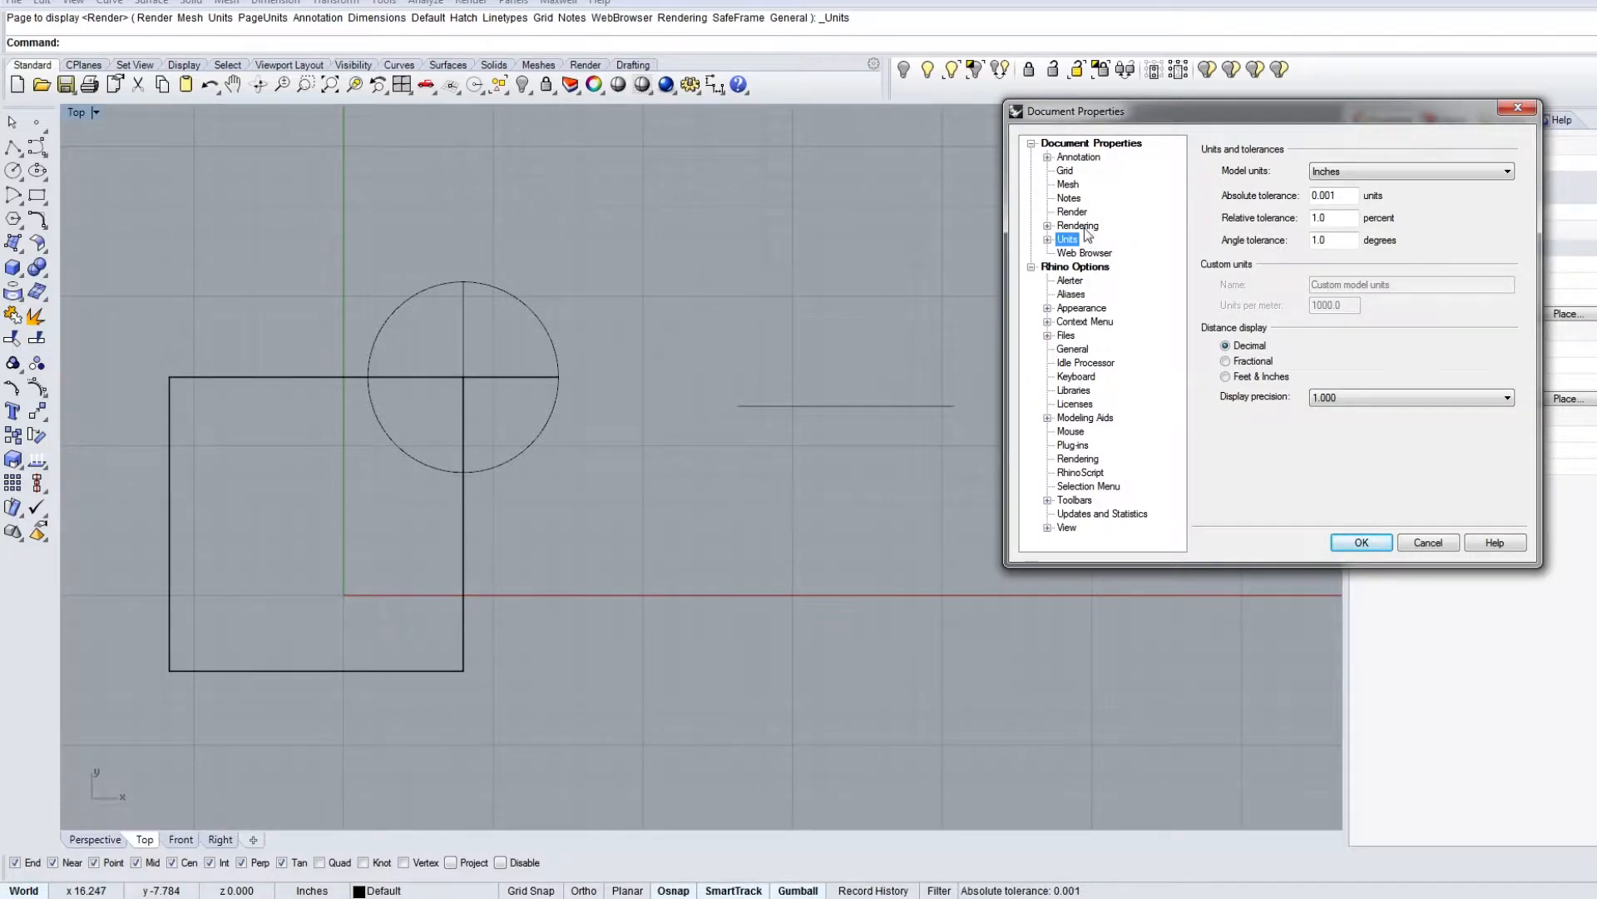
{"action": "left_click", "coordinate": [1072, 294]}
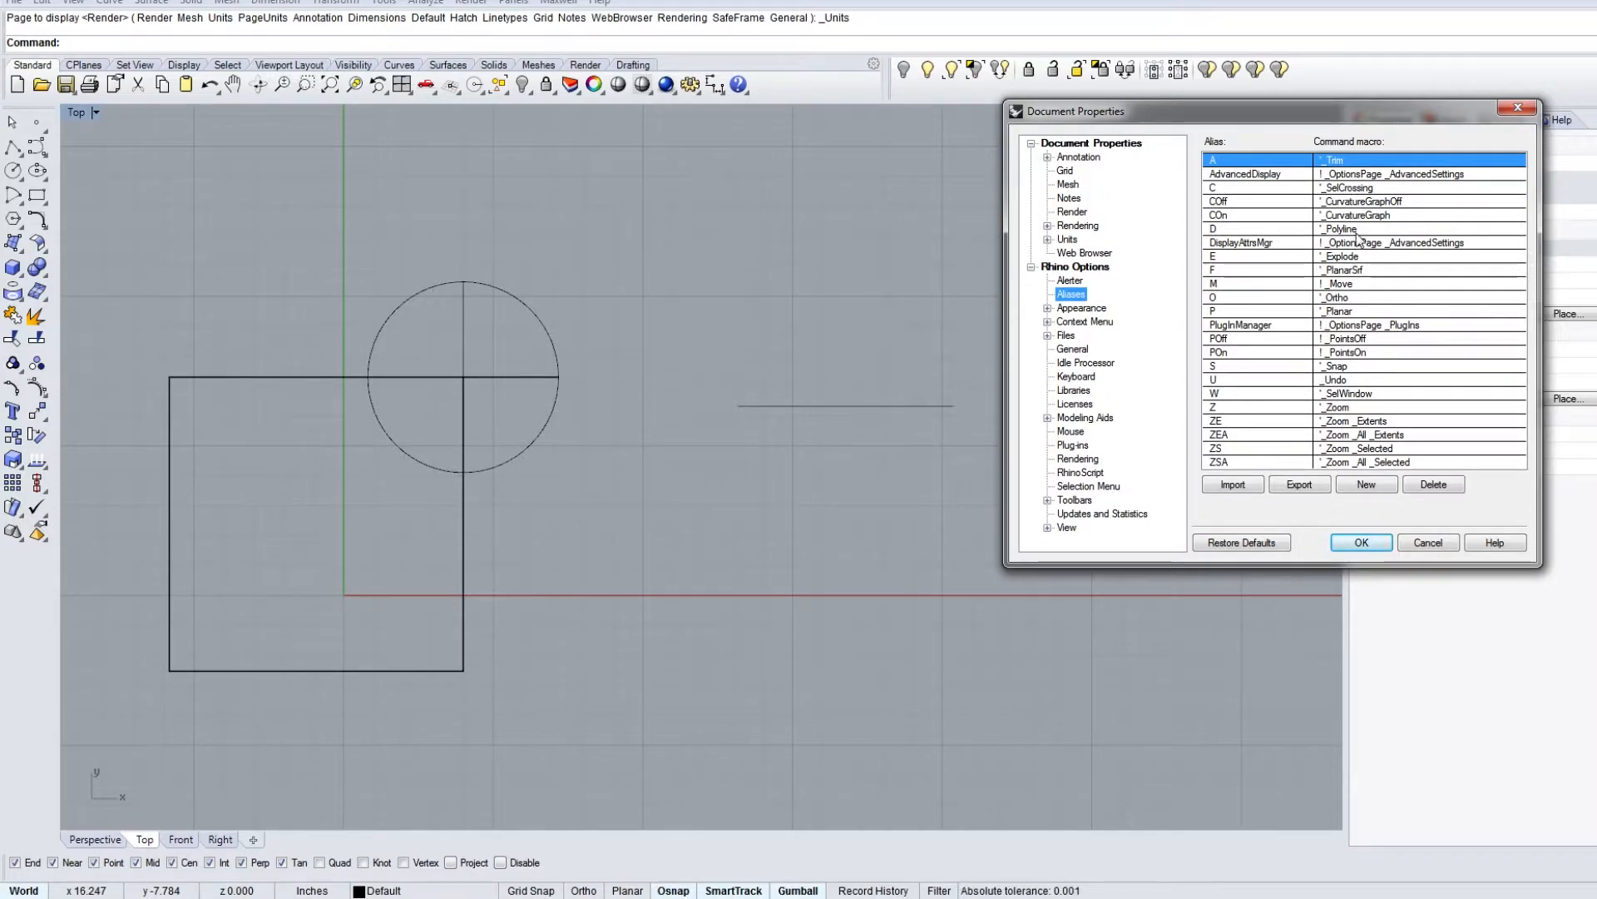
{"action": "left_click", "coordinate": [1258, 228]}
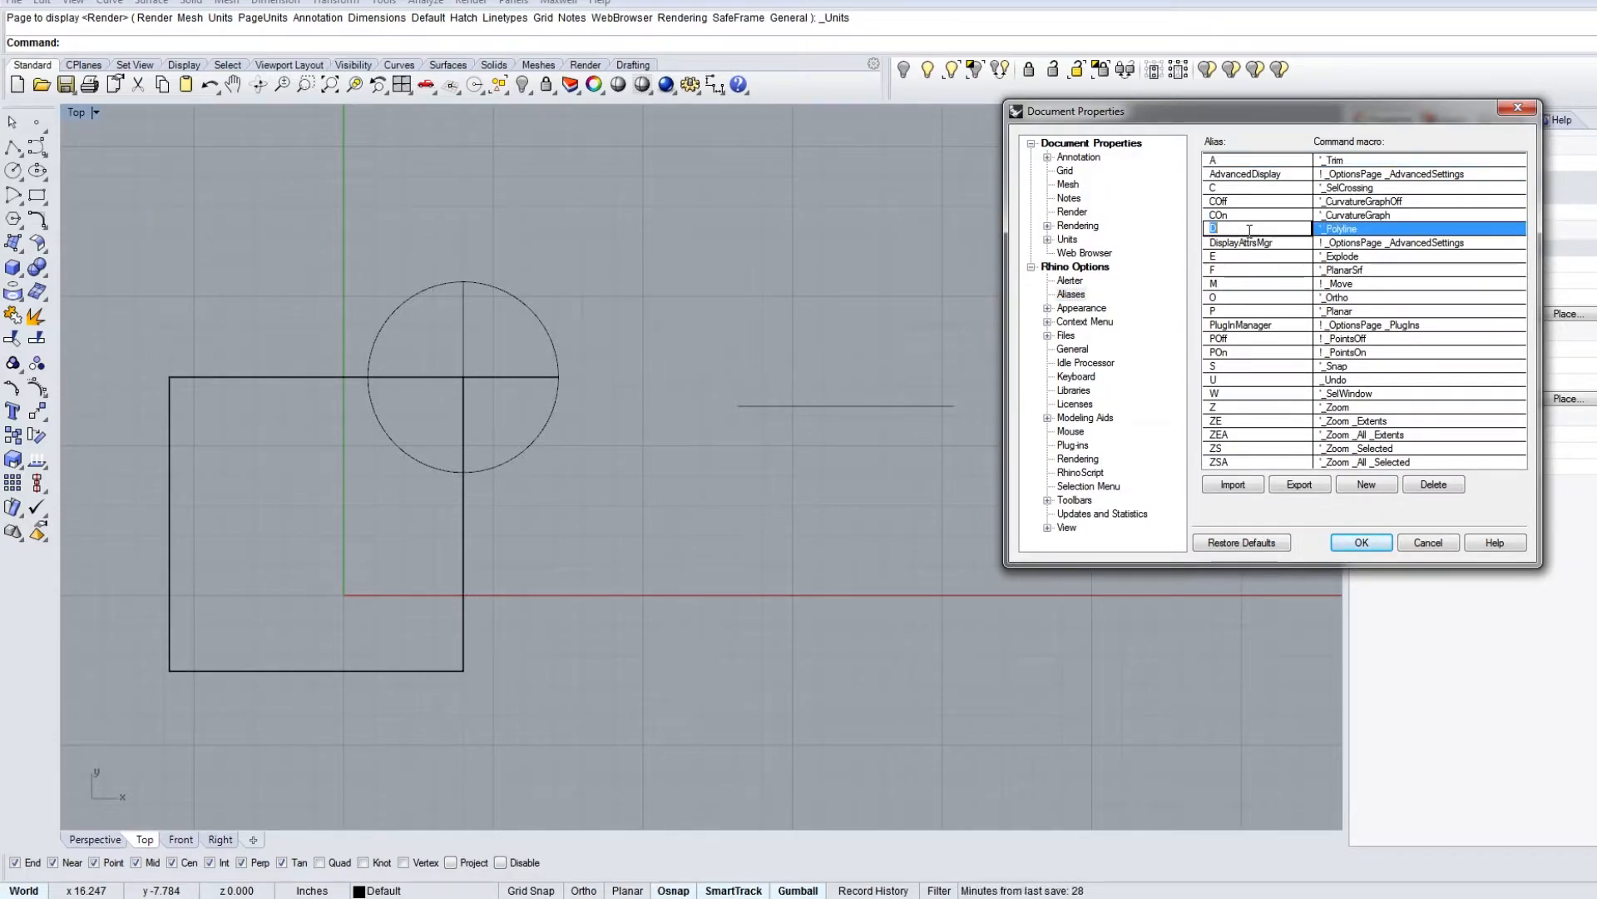
{"action": "left_click", "coordinate": [1270, 229]}
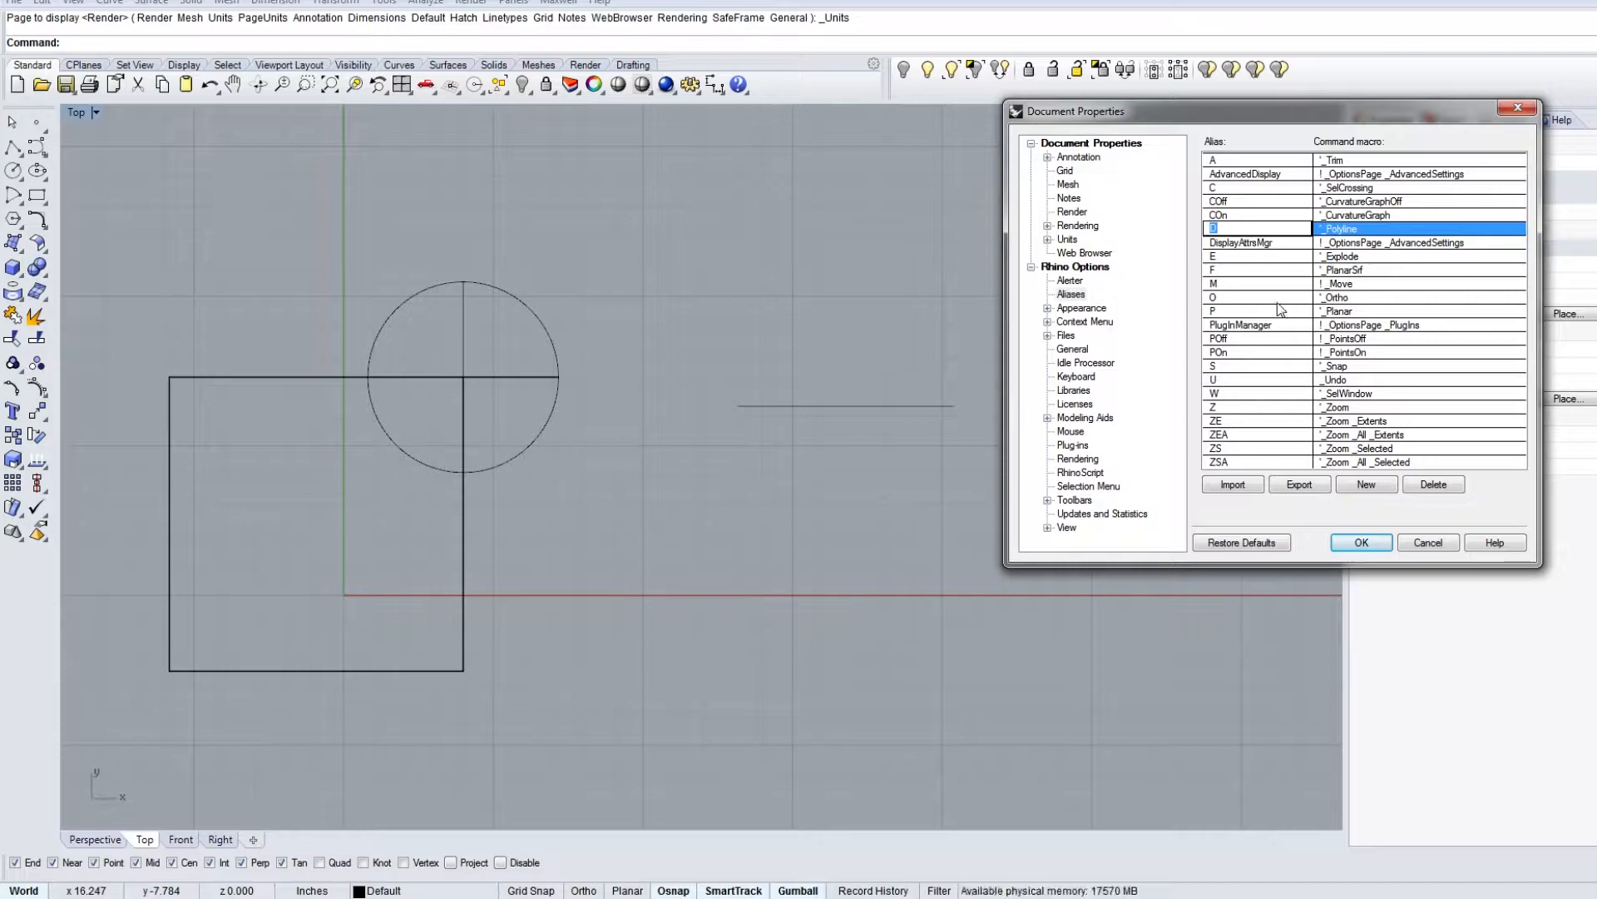
{"action": "left_click", "coordinate": [1330, 272]}
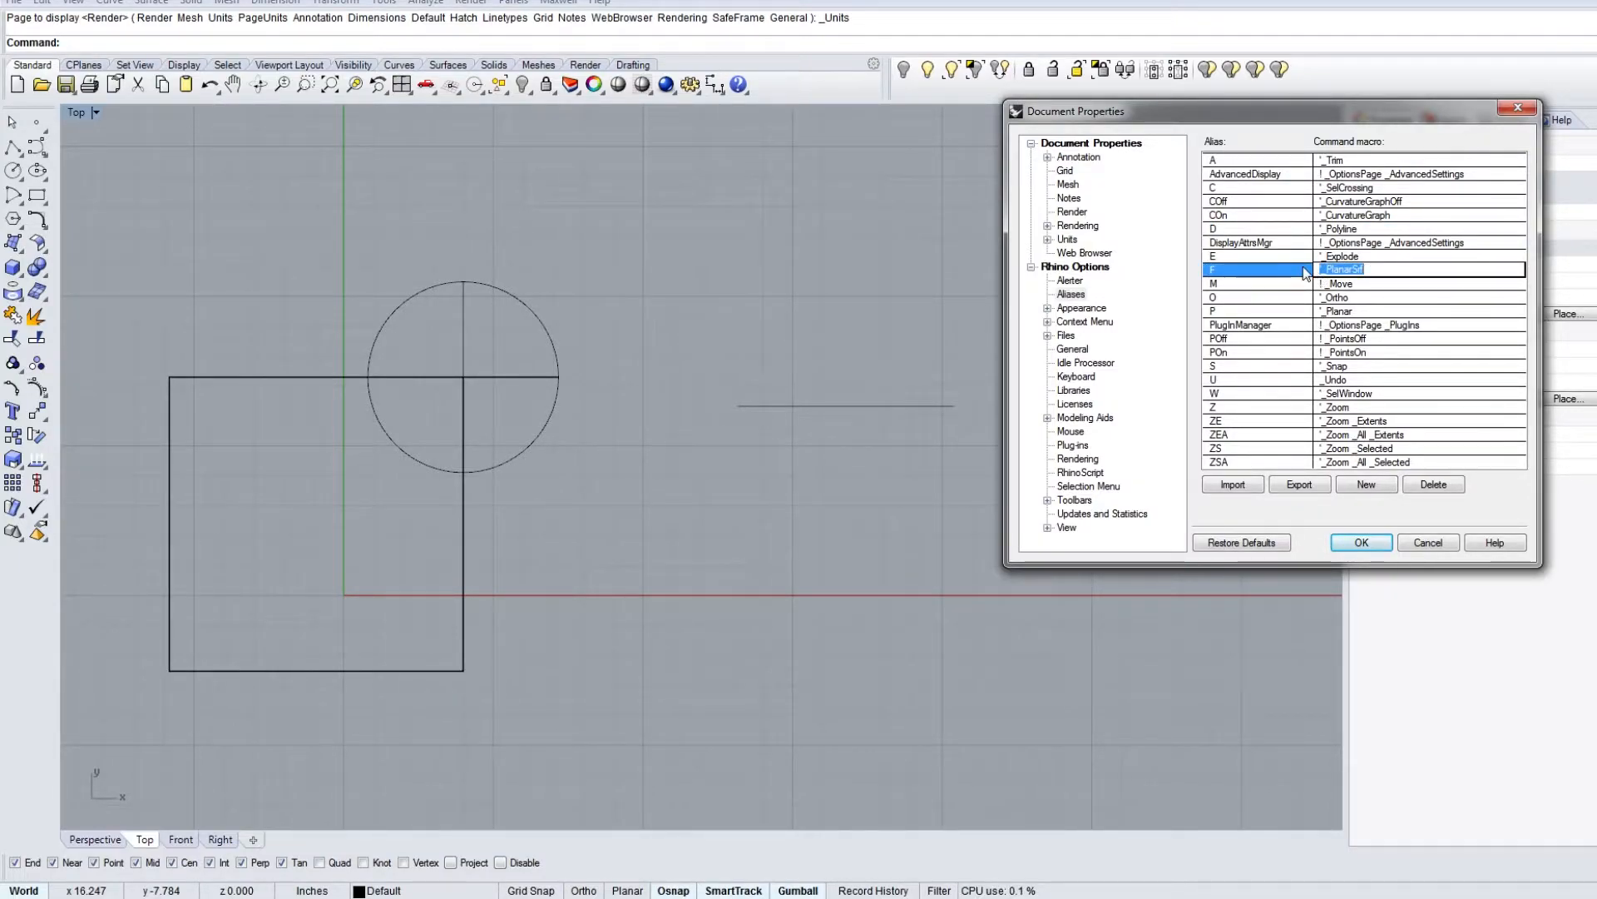
{"action": "left_click", "coordinate": [1297, 269]}
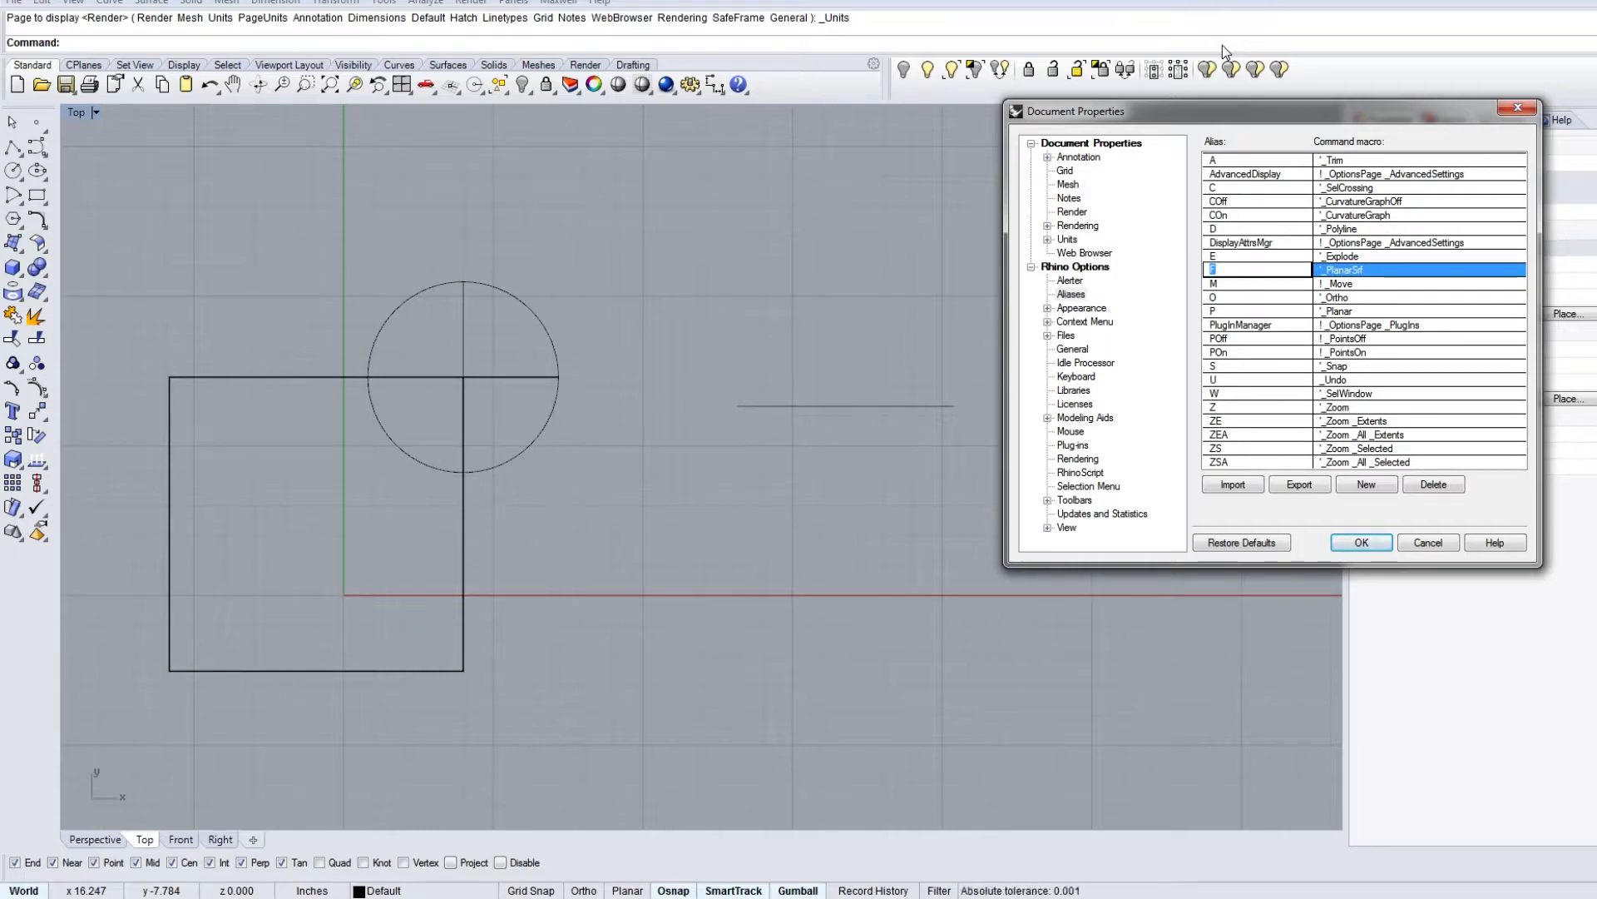
{"action": "left_click", "coordinate": [1331, 257]}
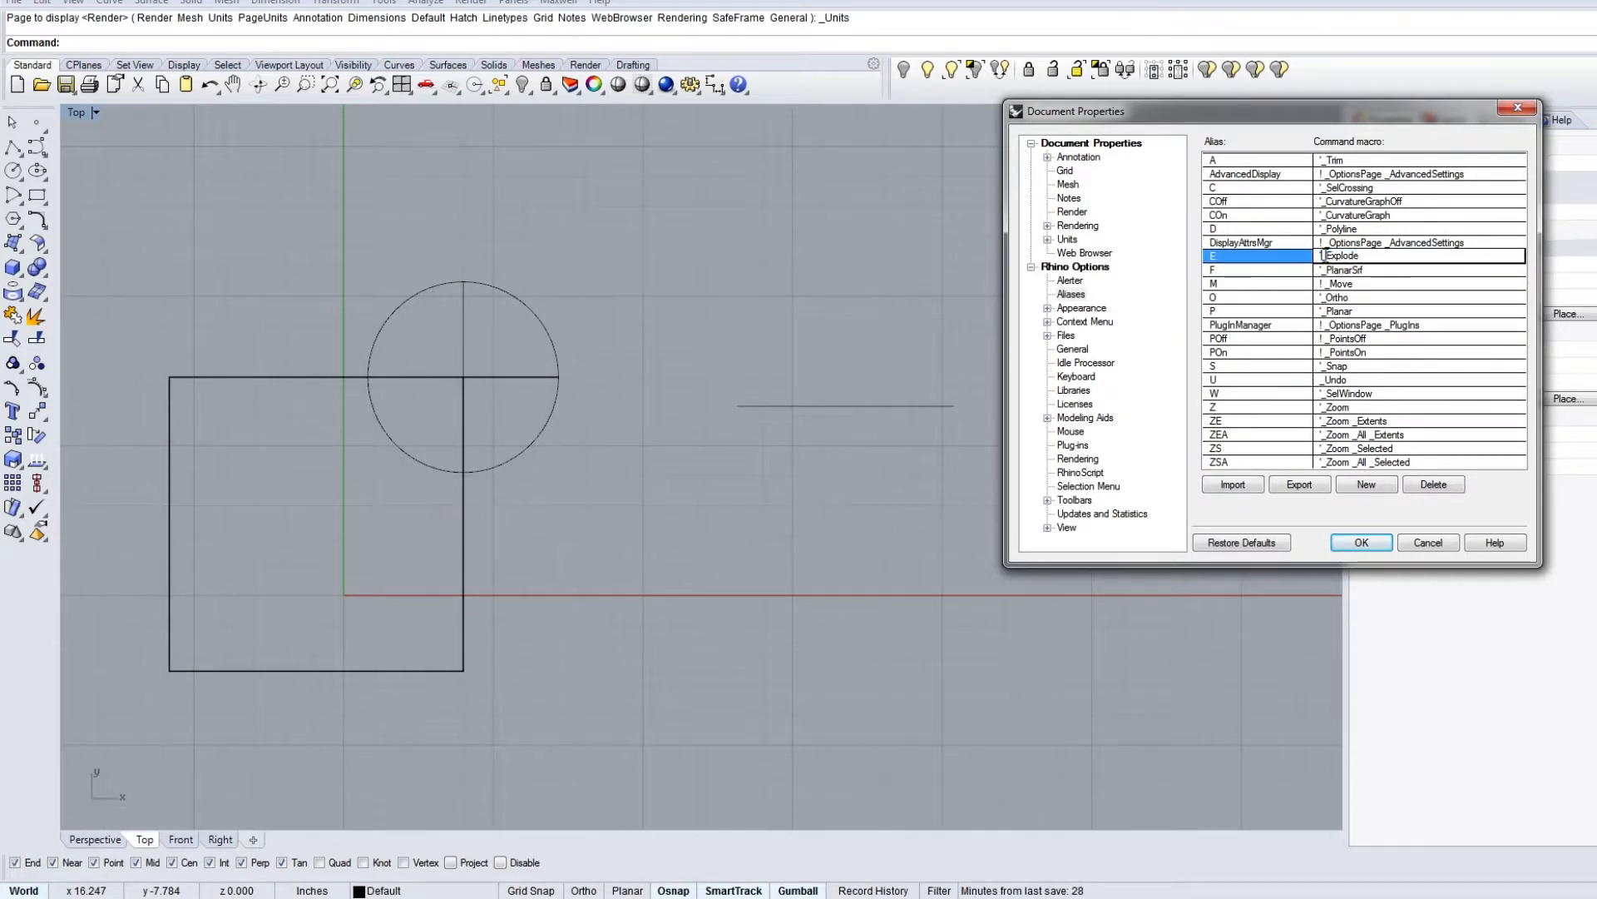
{"action": "left_click_drag", "start_coordinate": [1329, 256], "coordinate": [1361, 256]}
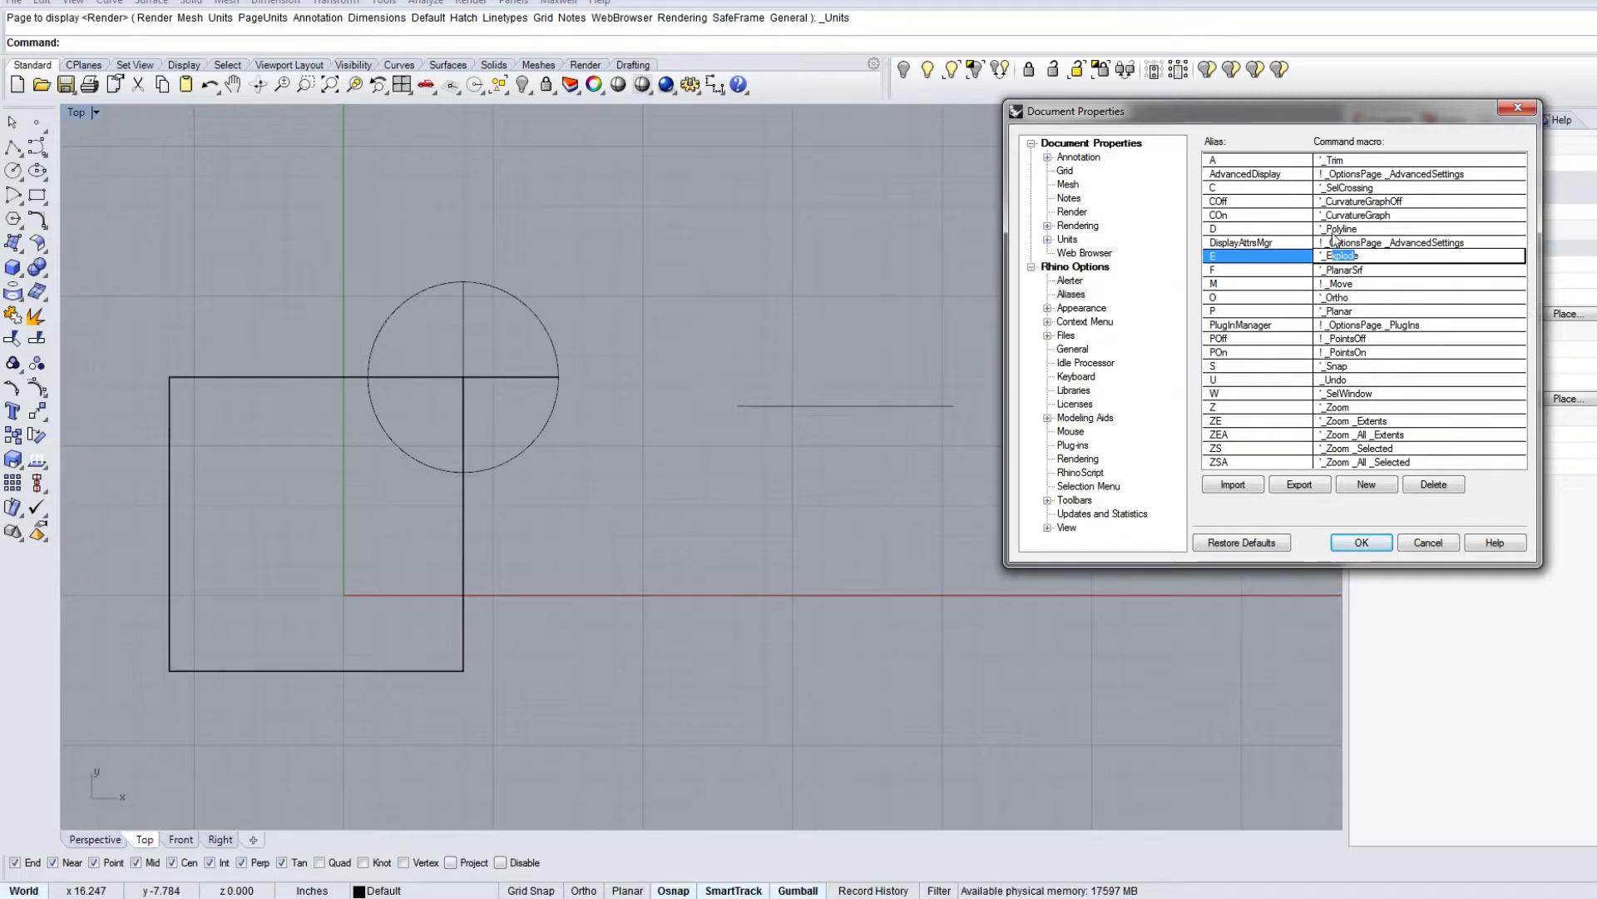
{"action": "left_click", "coordinate": [1334, 228]}
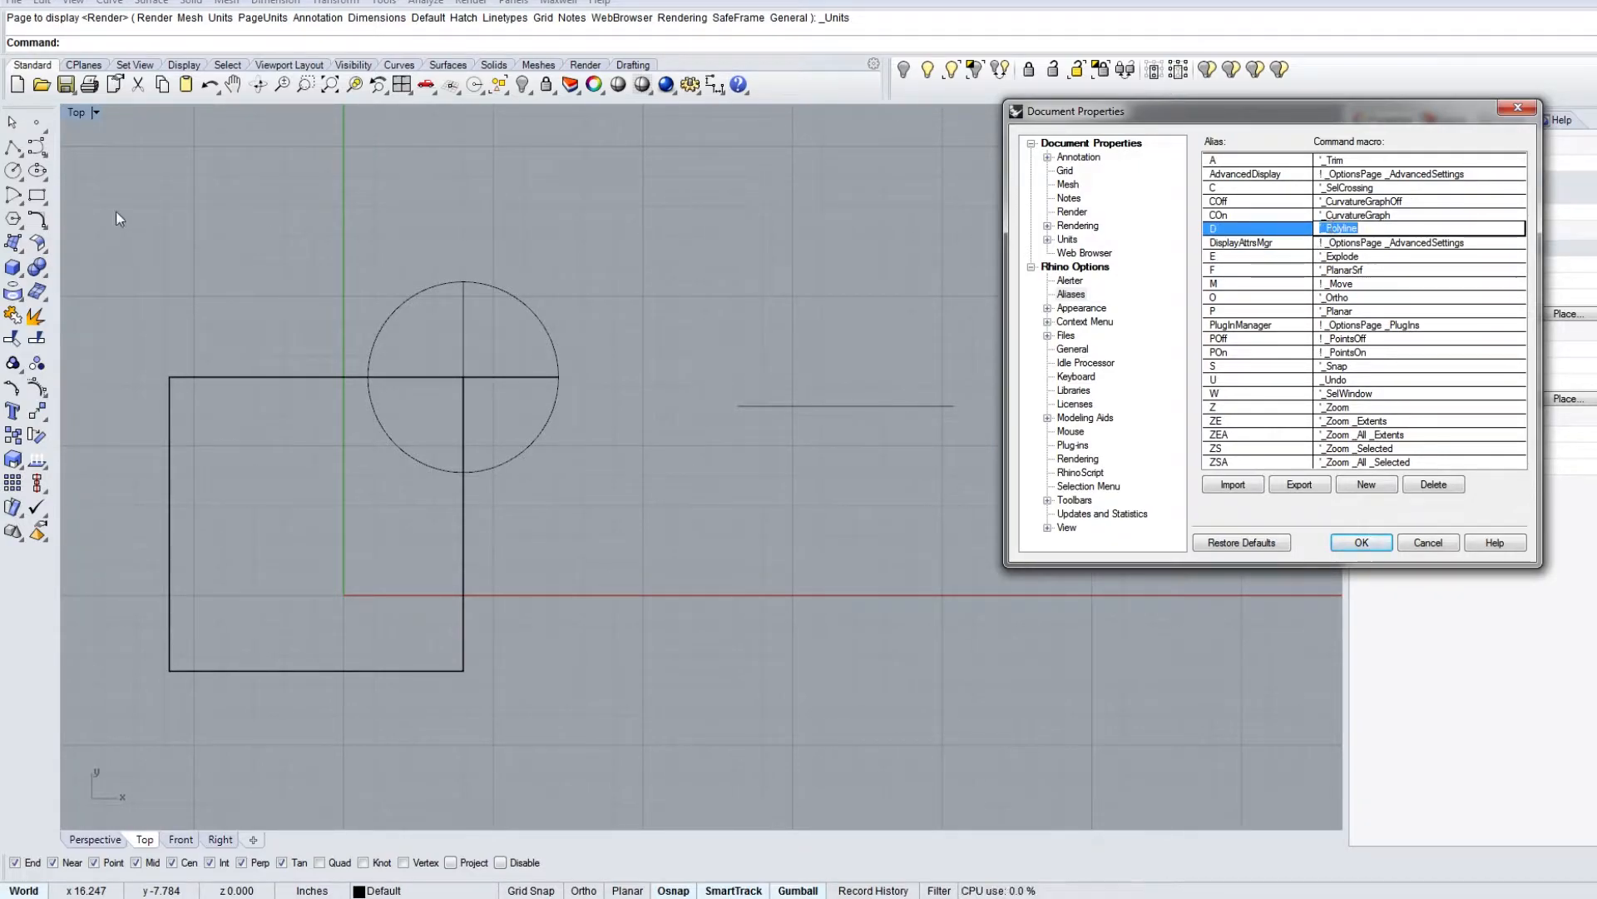
{"action": "left_click", "coordinate": [1367, 229]}
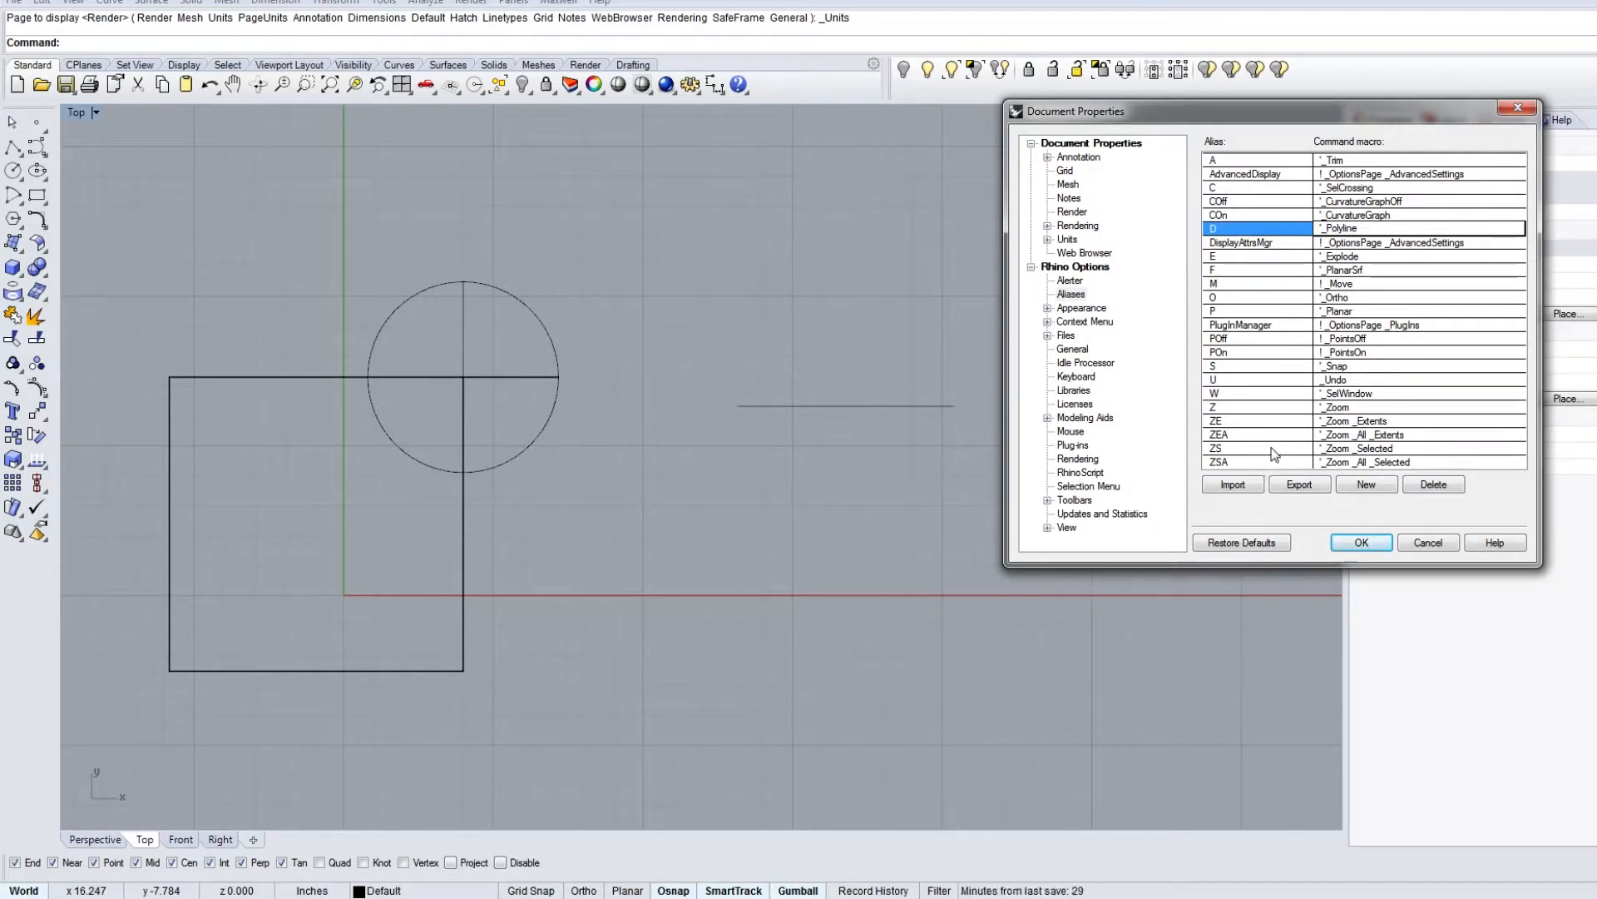
{"action": "left_click", "coordinate": [1256, 255]}
{"action": "left_click", "coordinate": [1285, 242]}
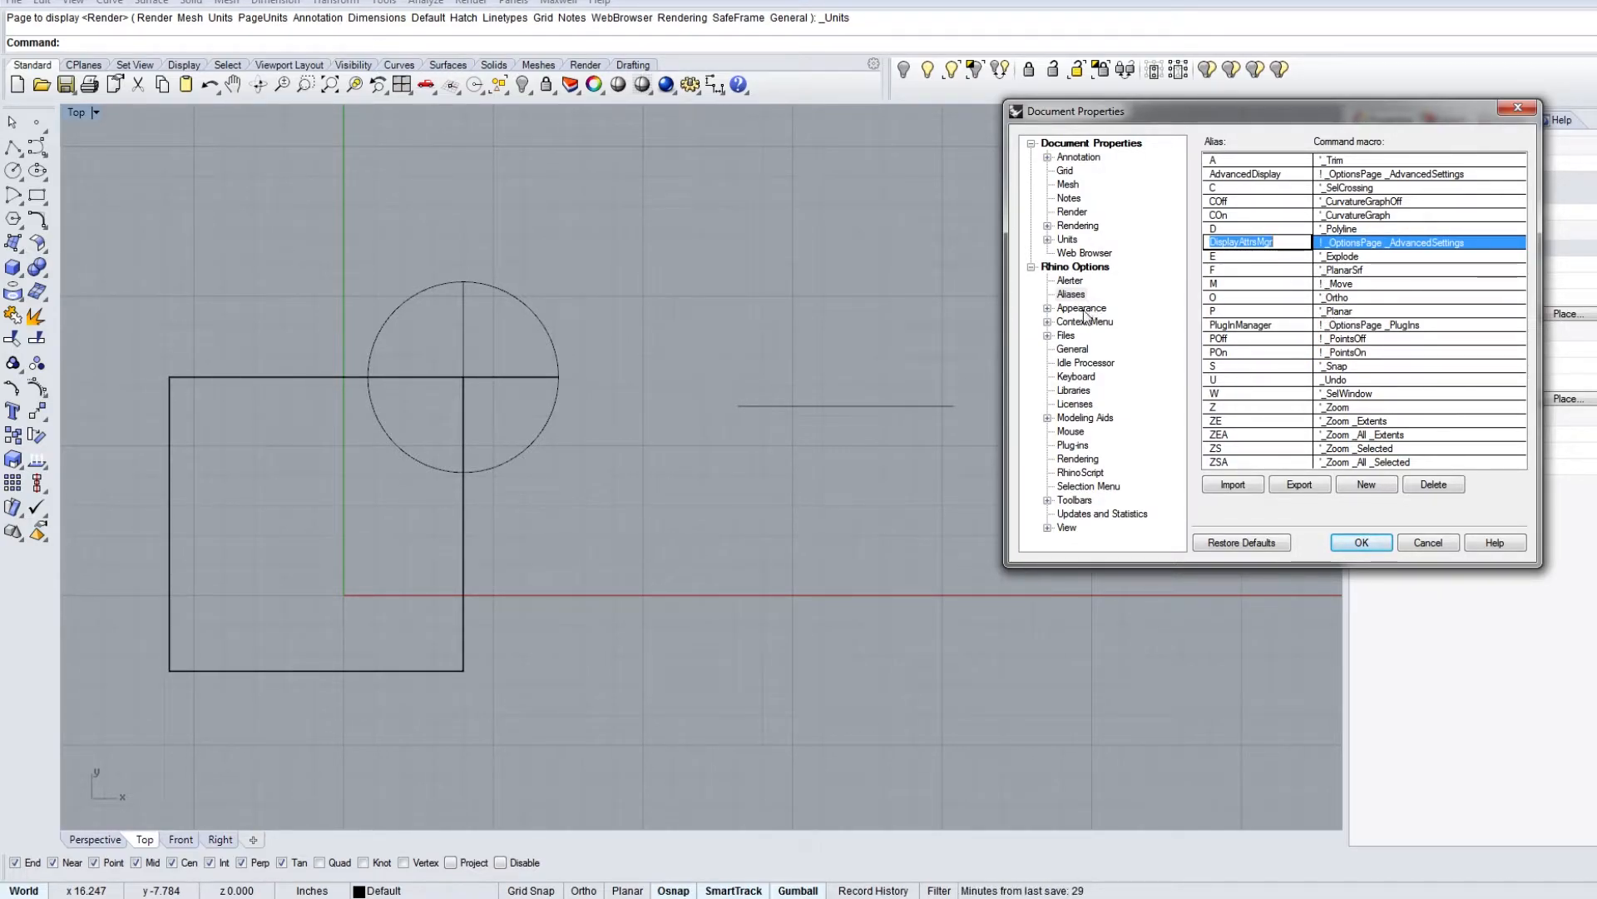
Step: Examine the keyboard shortcut assignments, from the function keys through the Ctrl, Ctrl+Shift and Ctrl+Alt combinations
{"action": "left_click", "coordinate": [1076, 376]}
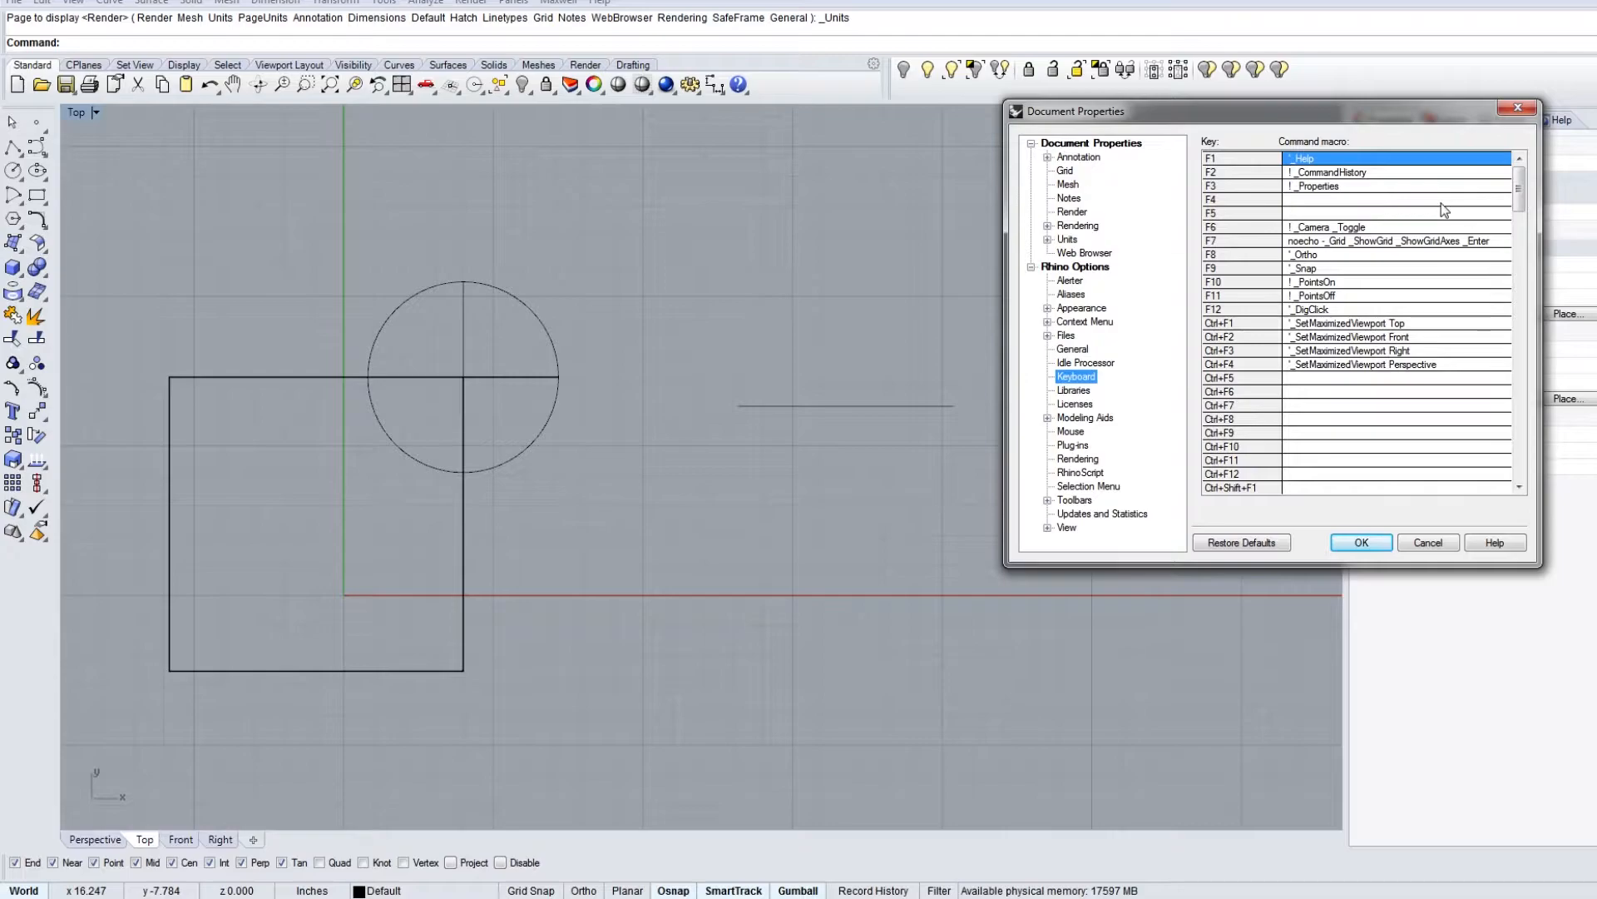
{"action": "left_click_drag", "start_coordinate": [1521, 198], "coordinate": [1527, 521]}
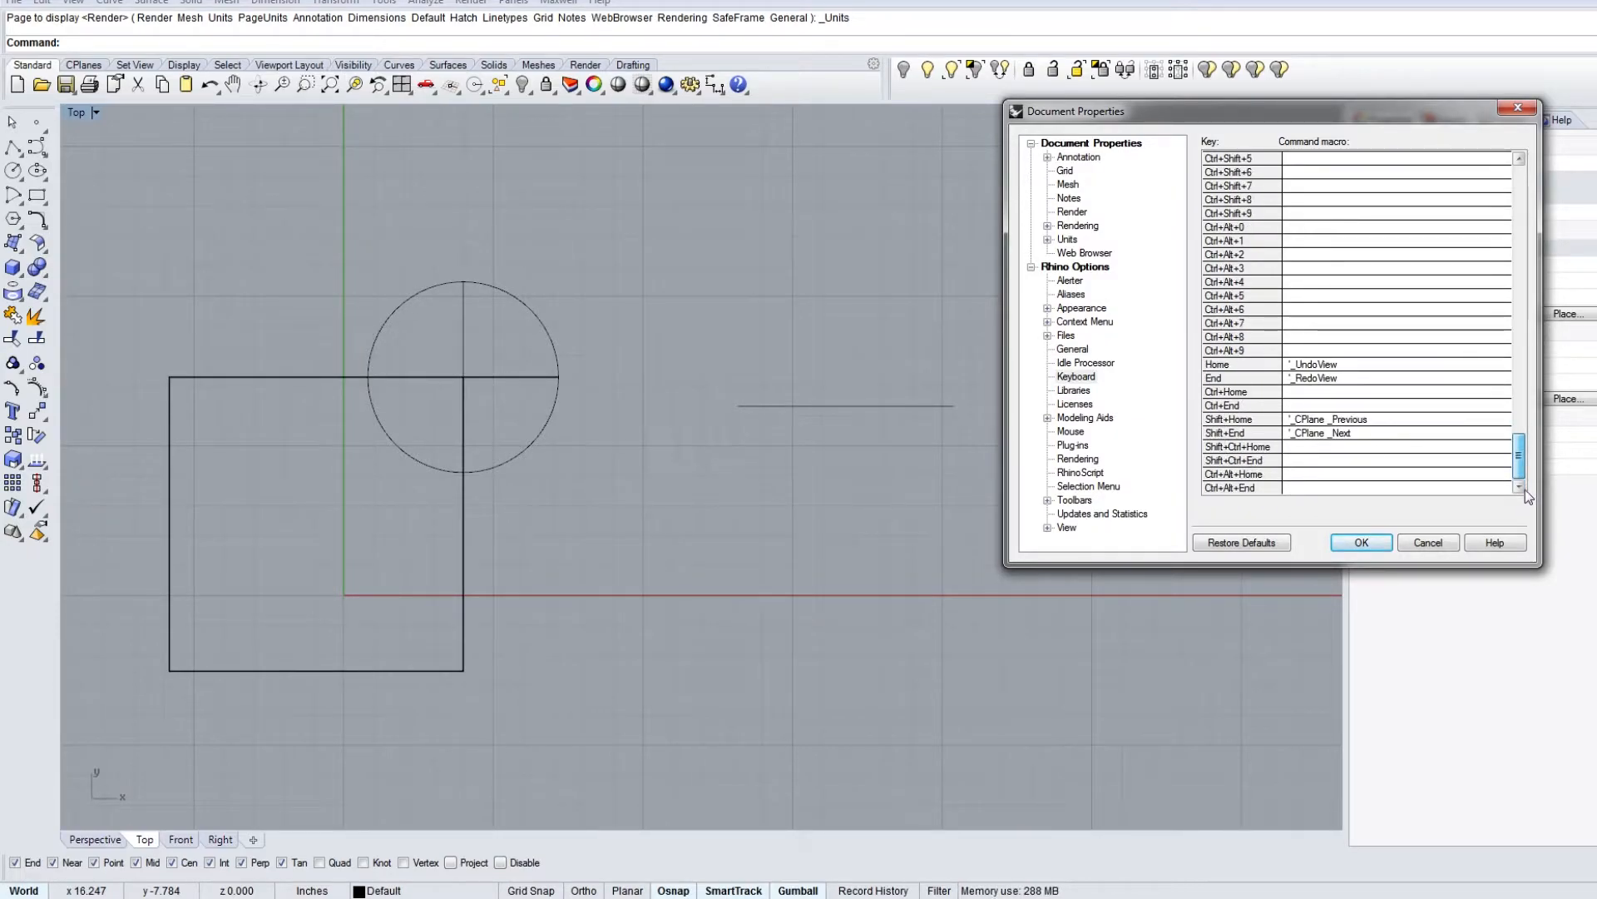
{"action": "scroll", "coordinate": [1531, 437], "scroll_direction": "up", "scroll_amount": 5}
{"action": "scroll", "coordinate": [1533, 441], "scroll_direction": "up", "scroll_amount": 10}
{"action": "scroll", "coordinate": [1493, 320], "scroll_direction": "up", "scroll_amount": 10}
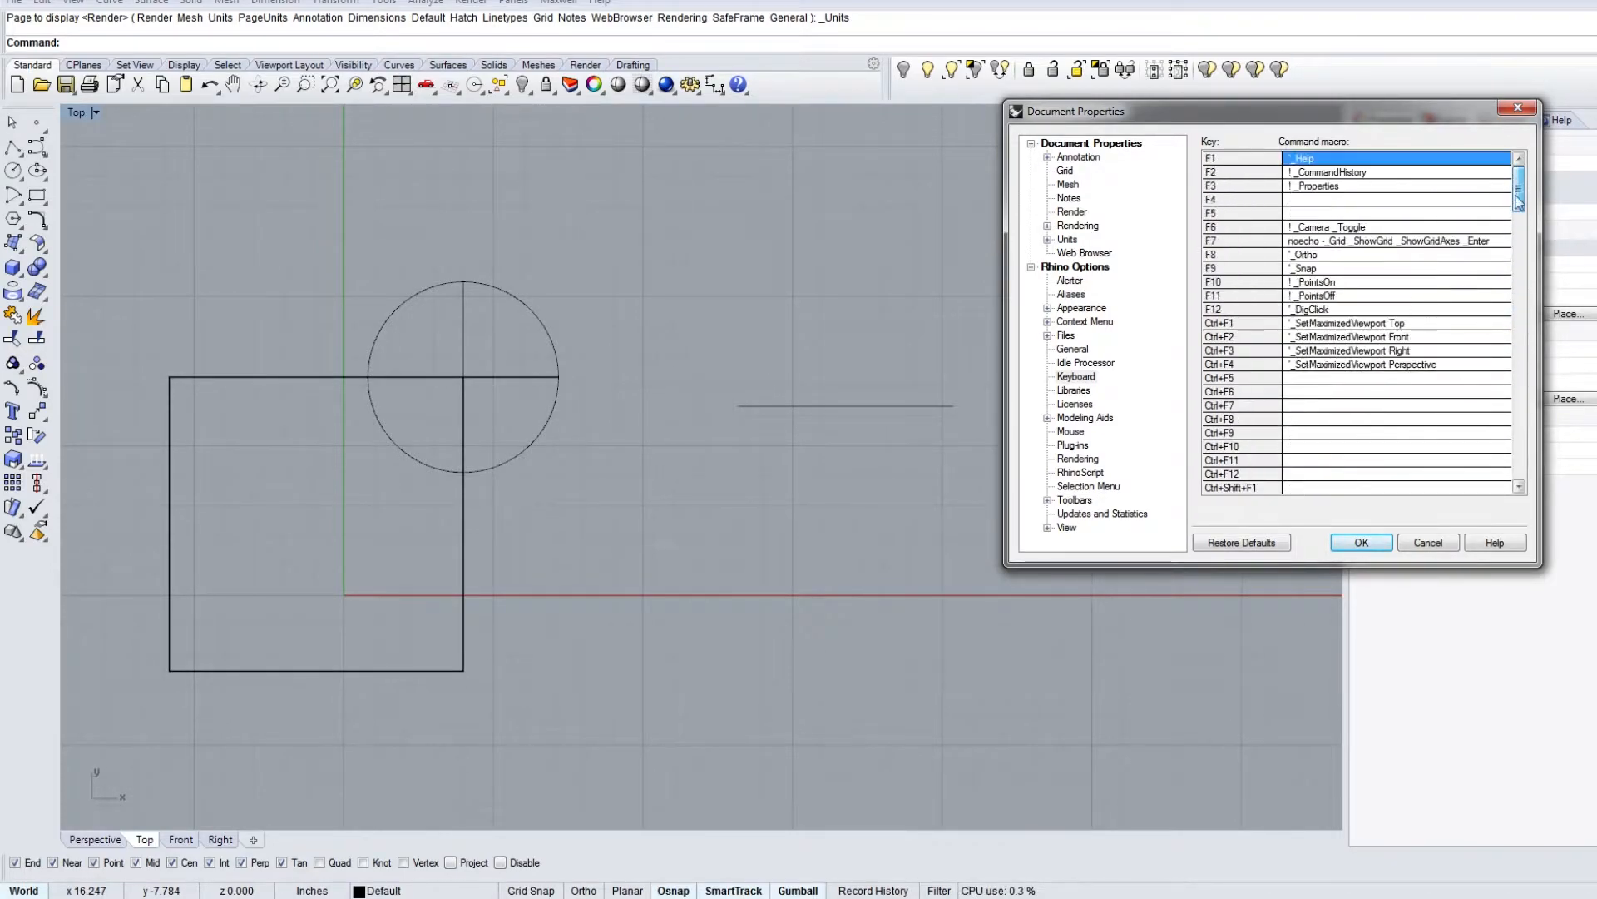
{"action": "left_click_drag", "start_coordinate": [1517, 208], "coordinate": [1530, 284]}
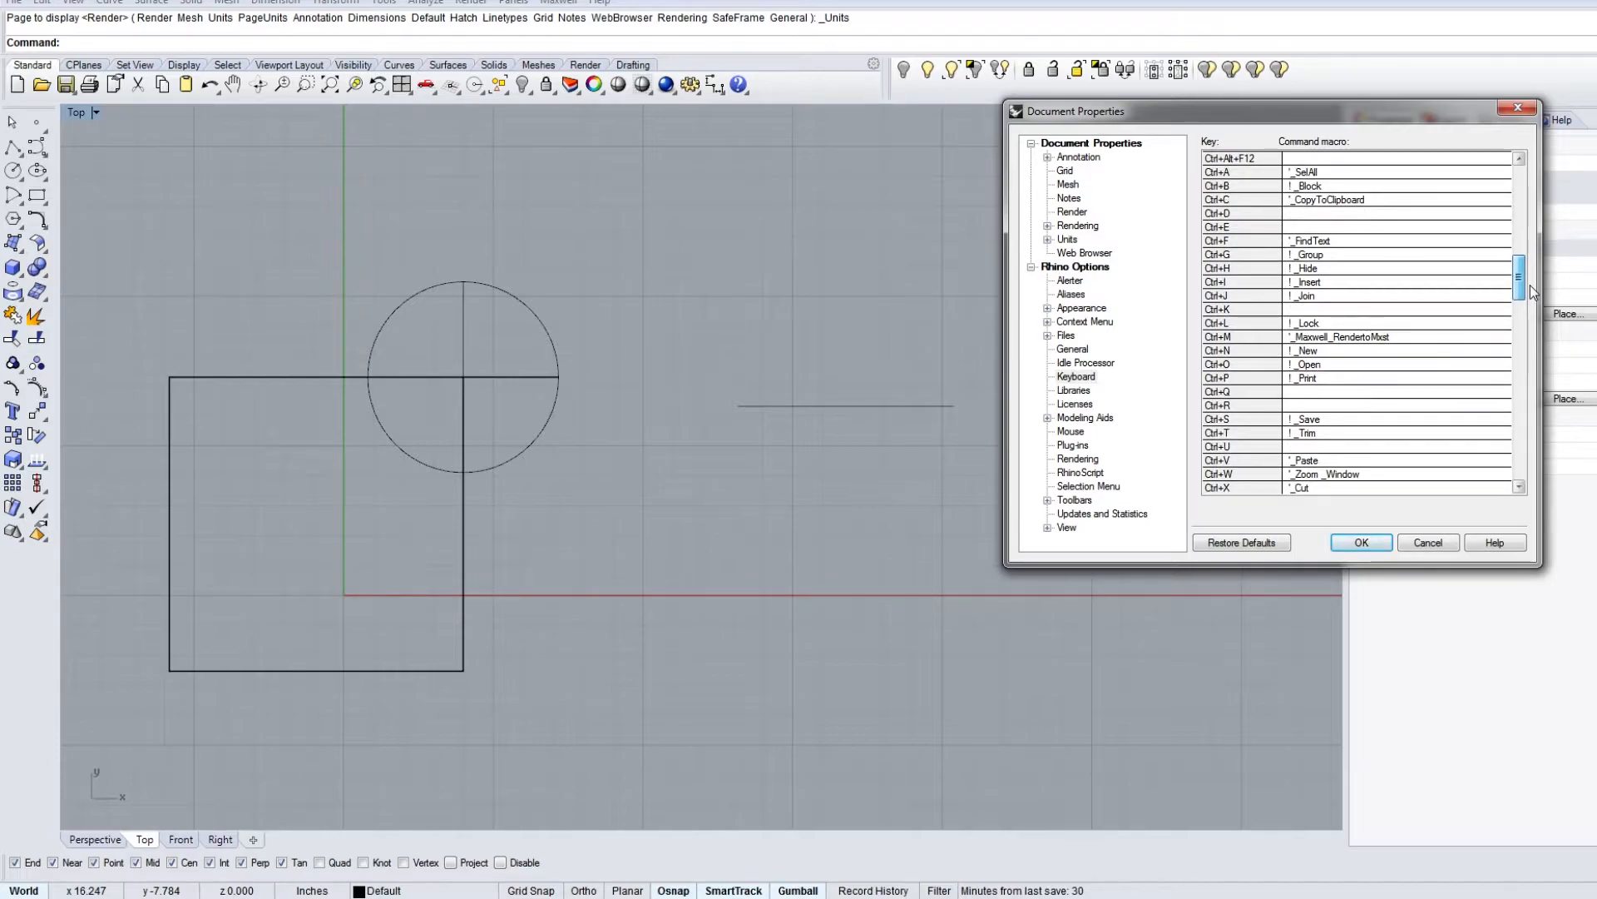
{"action": "left_click_drag", "start_coordinate": [1530, 284], "coordinate": [1531, 323]}
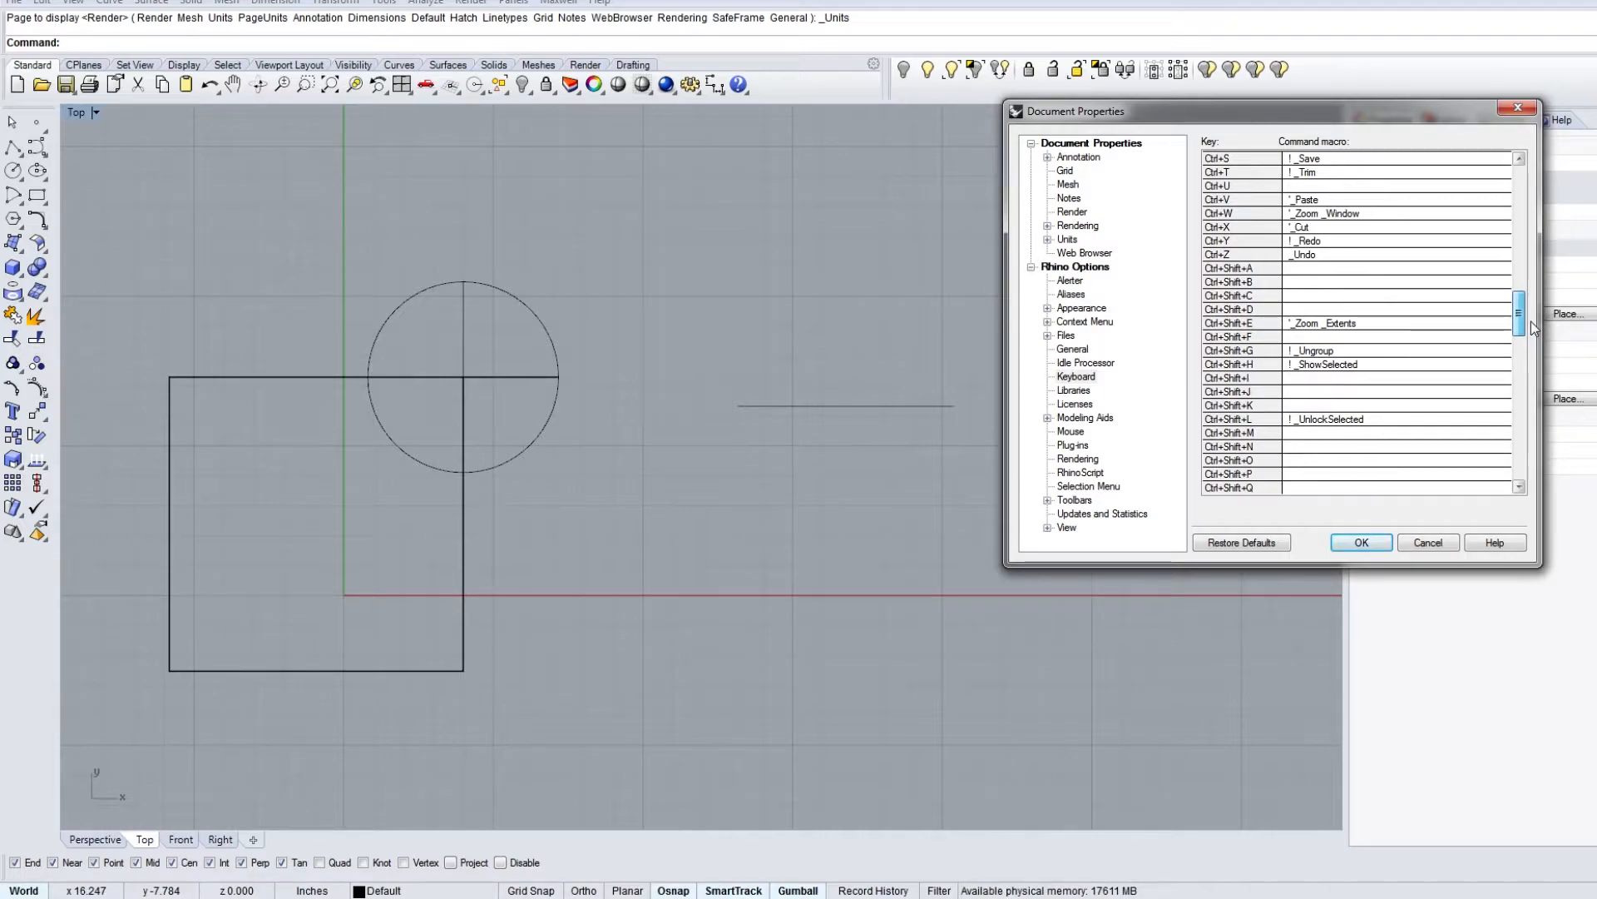
{"action": "left_click_drag", "start_coordinate": [1529, 329], "coordinate": [1531, 456]}
{"action": "scroll", "coordinate": [1335, 285], "scroll_direction": "up", "scroll_amount": 2}
{"action": "scroll", "coordinate": [1339, 291], "scroll_direction": "up", "scroll_amount": 20}
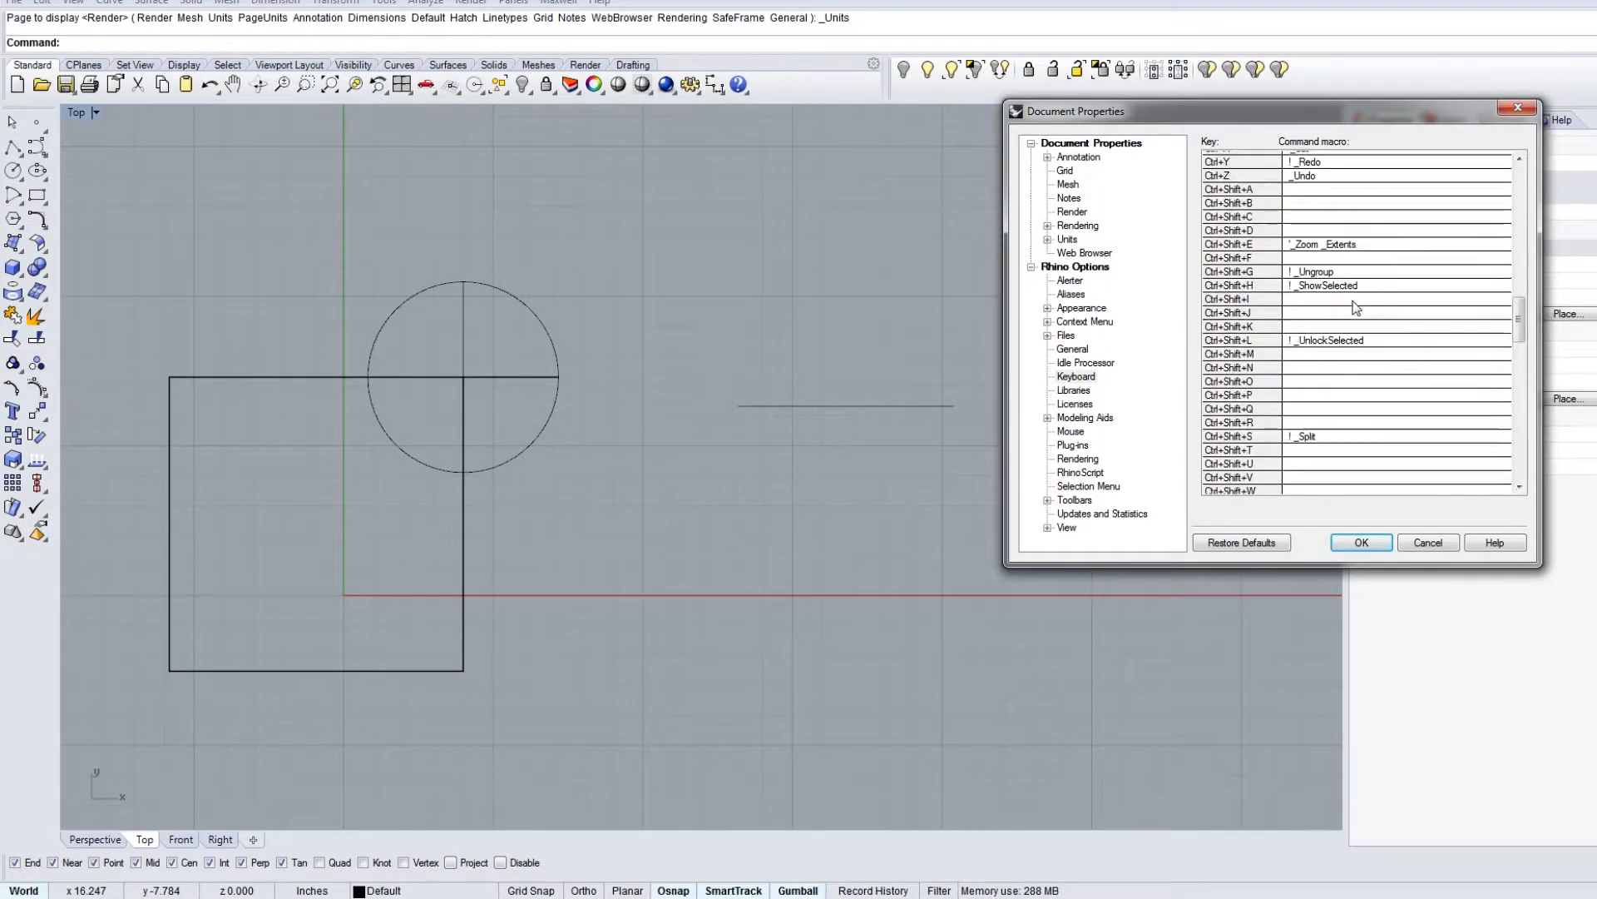
{"action": "scroll", "coordinate": [1369, 266], "scroll_direction": "up", "scroll_amount": 3}
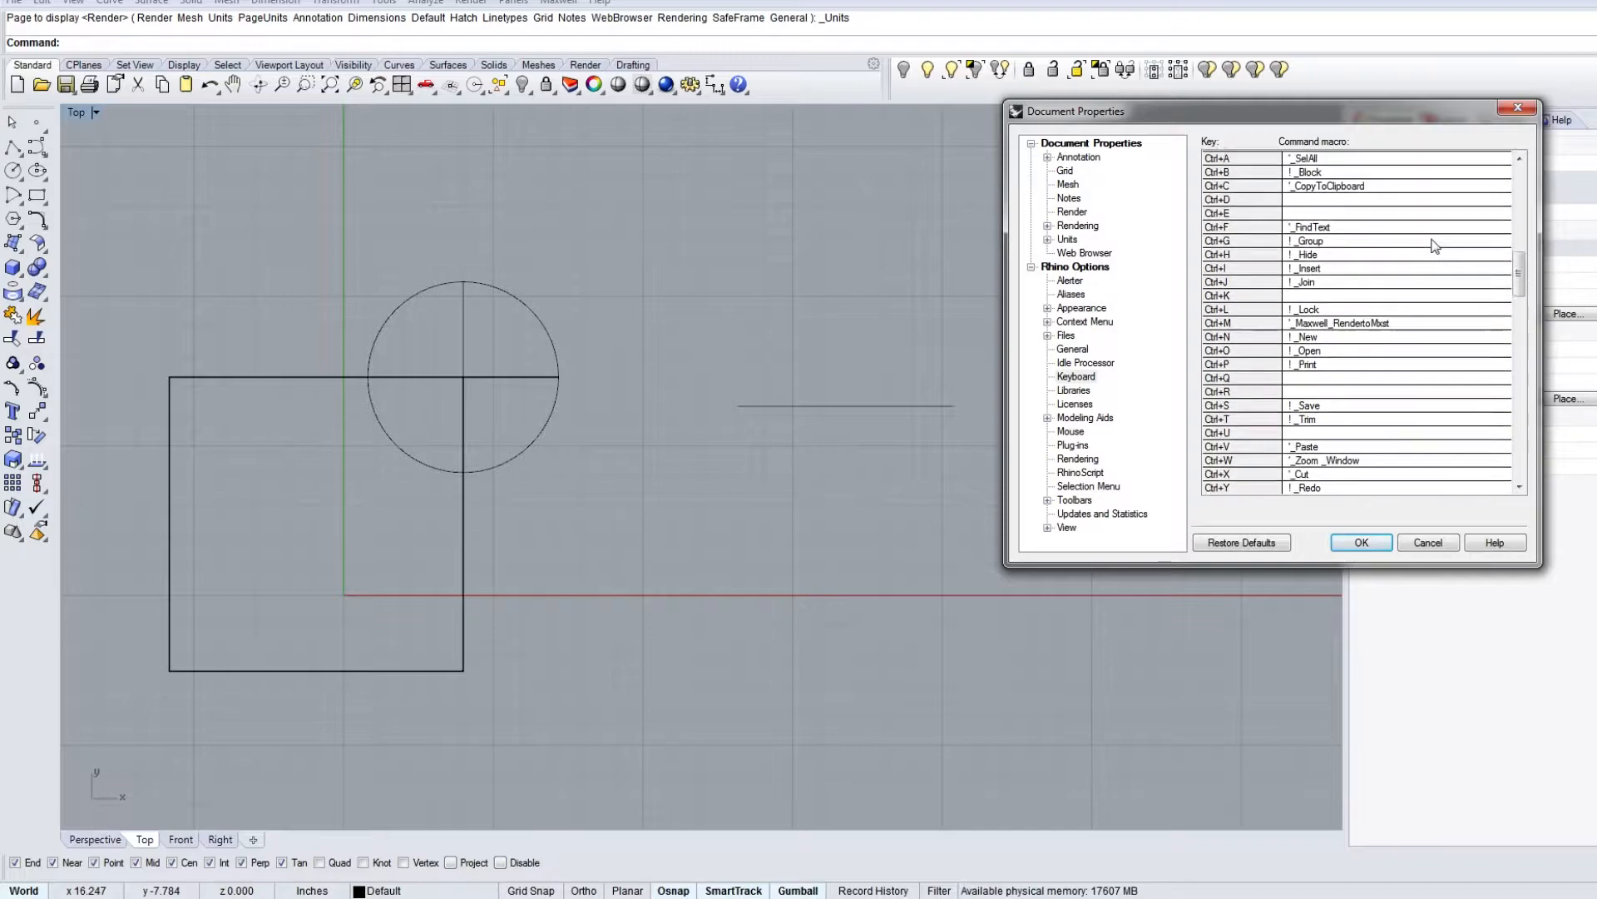
{"action": "scroll", "coordinate": [1298, 449], "scroll_direction": "down", "scroll_amount": 2}
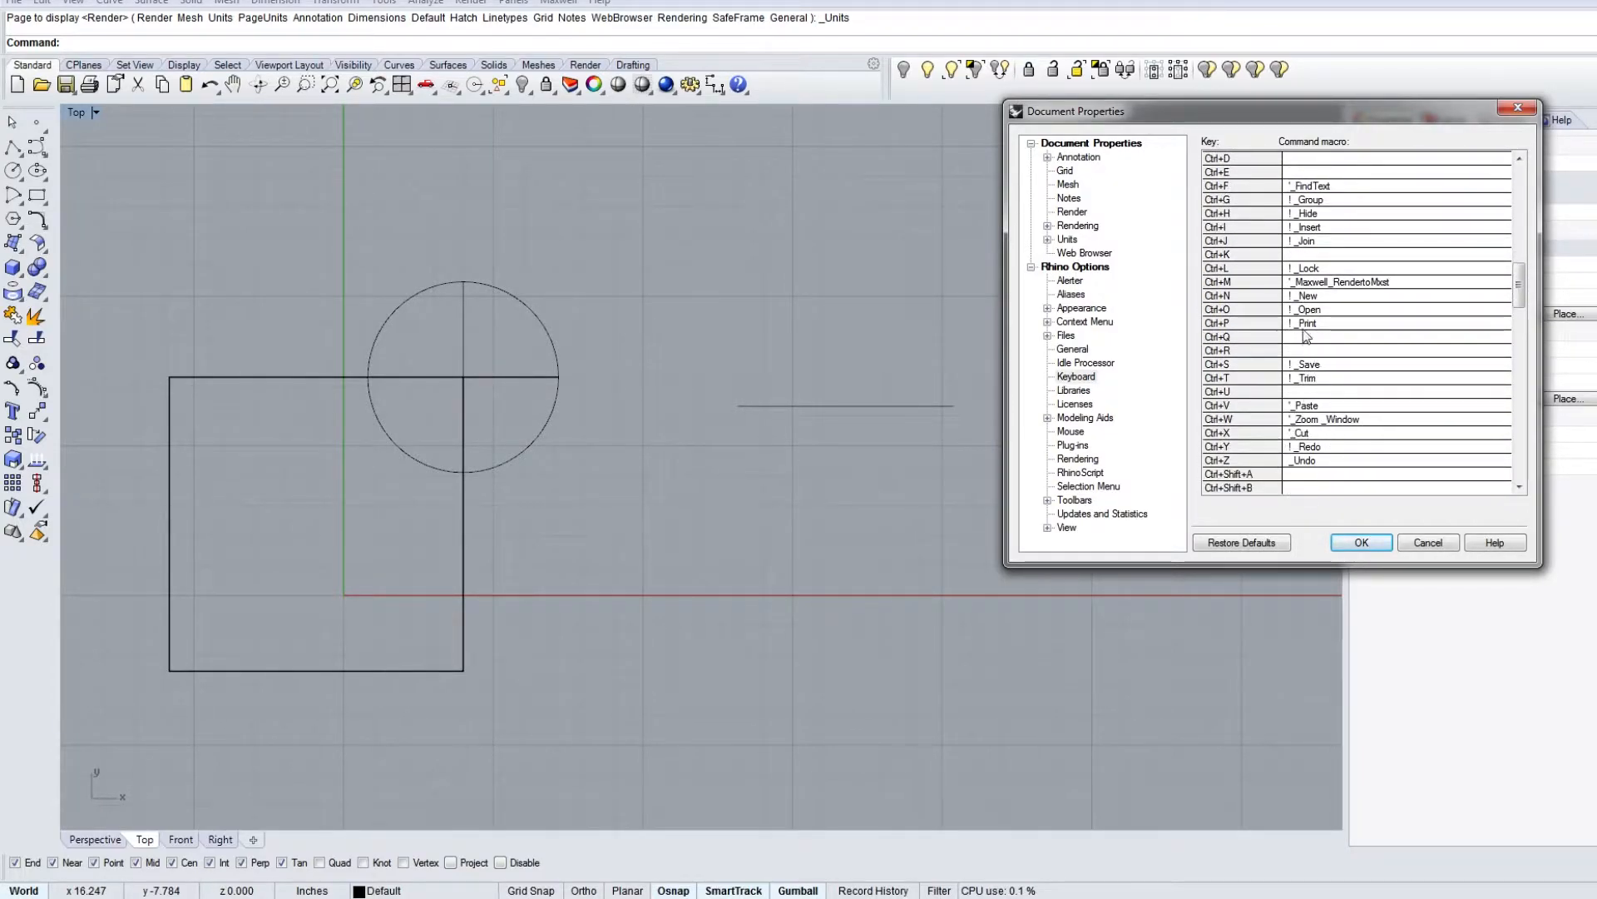
{"action": "scroll", "coordinate": [1310, 391], "scroll_direction": "up", "scroll_amount": 1}
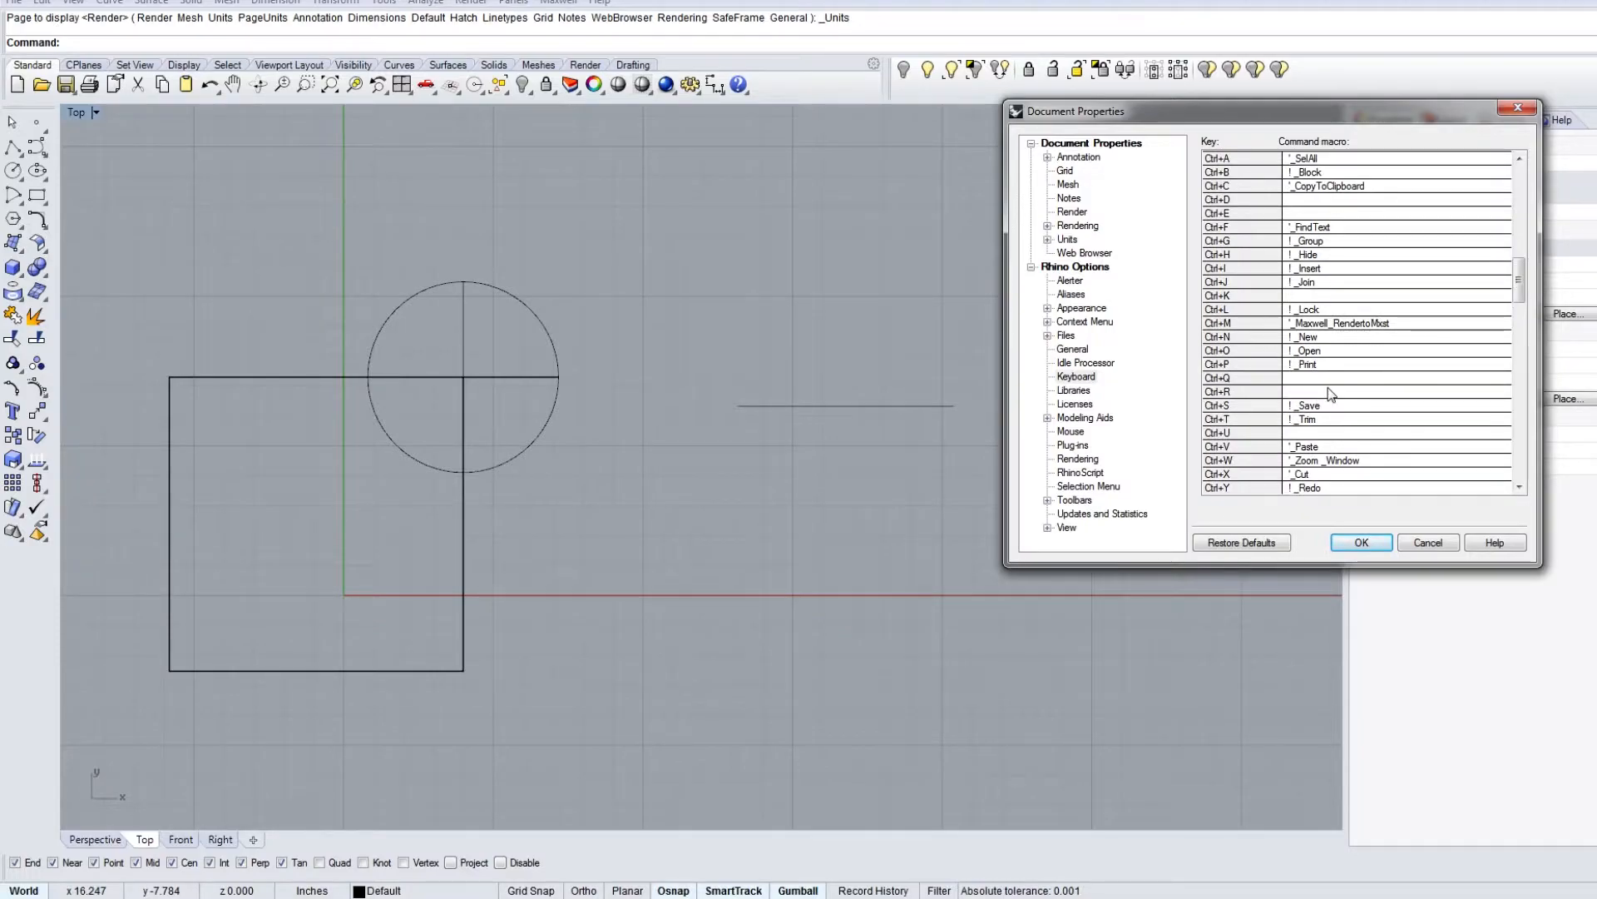
{"action": "scroll", "coordinate": [1331, 391], "scroll_direction": "up", "scroll_amount": 3}
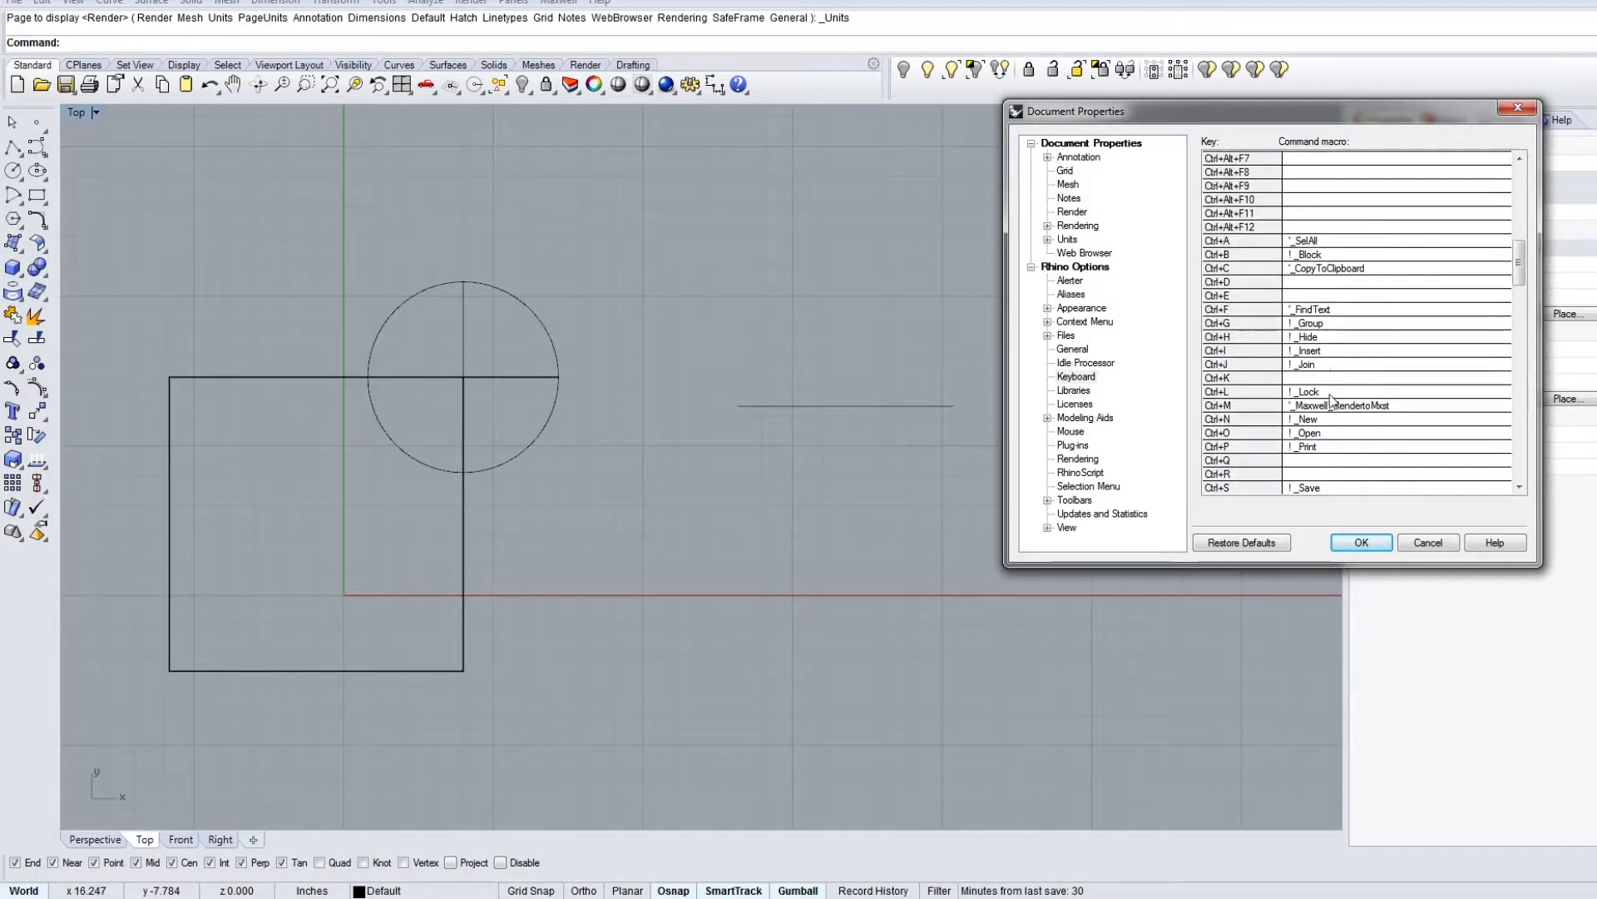
Step: Accept the document properties and close the keyboard shortcut settings
{"action": "left_click", "coordinate": [1348, 542]}
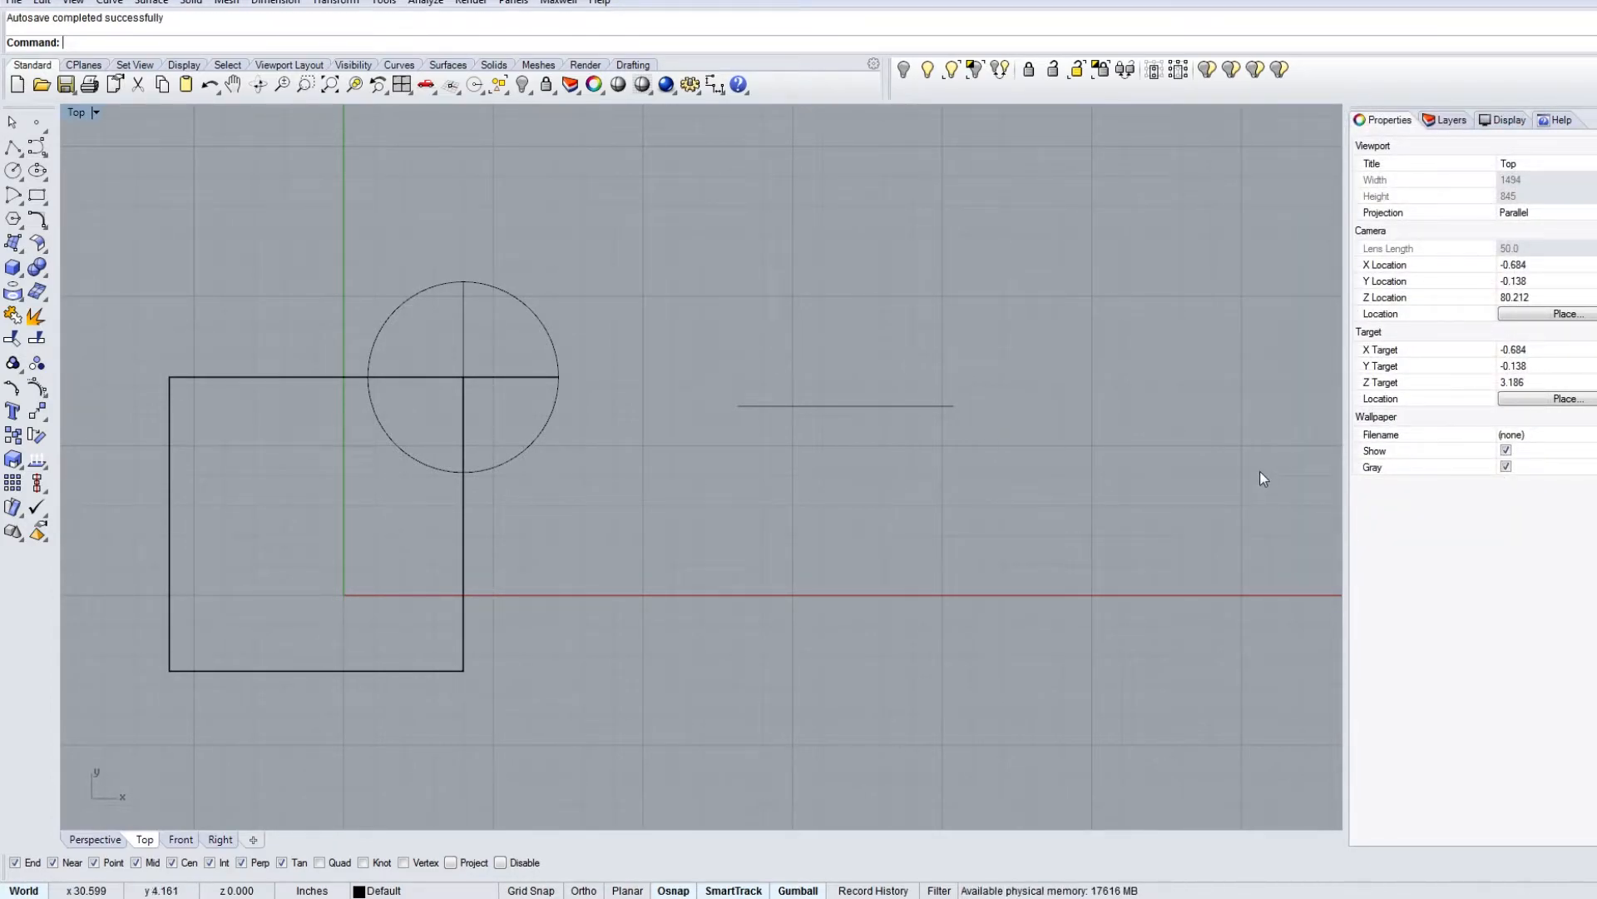
Step: Try rotating the short horizontal line with the gumball, undo the attempt, and reselect the line
{"action": "left_click", "coordinate": [890, 408]}
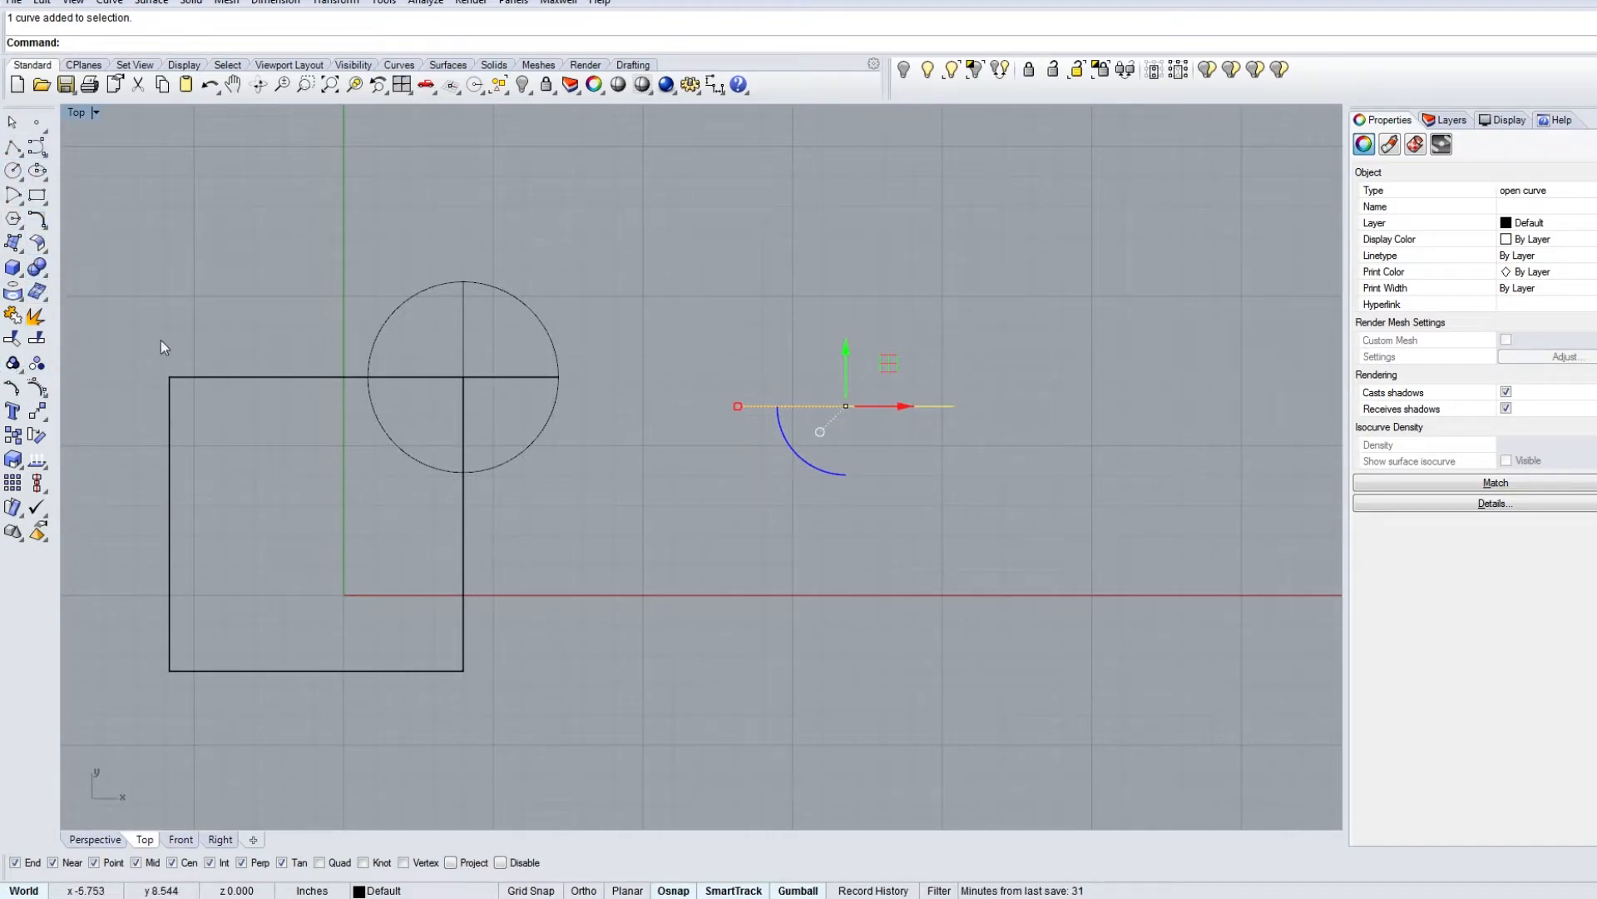
{"action": "mouse_move", "coordinate": [804, 491]}
{"action": "right_mouse_down"}
{"action": "mouse_move", "coordinate": [813, 457]}
{"action": "mouse_move", "coordinate": [791, 517]}
{"action": "right_mouse_up"}
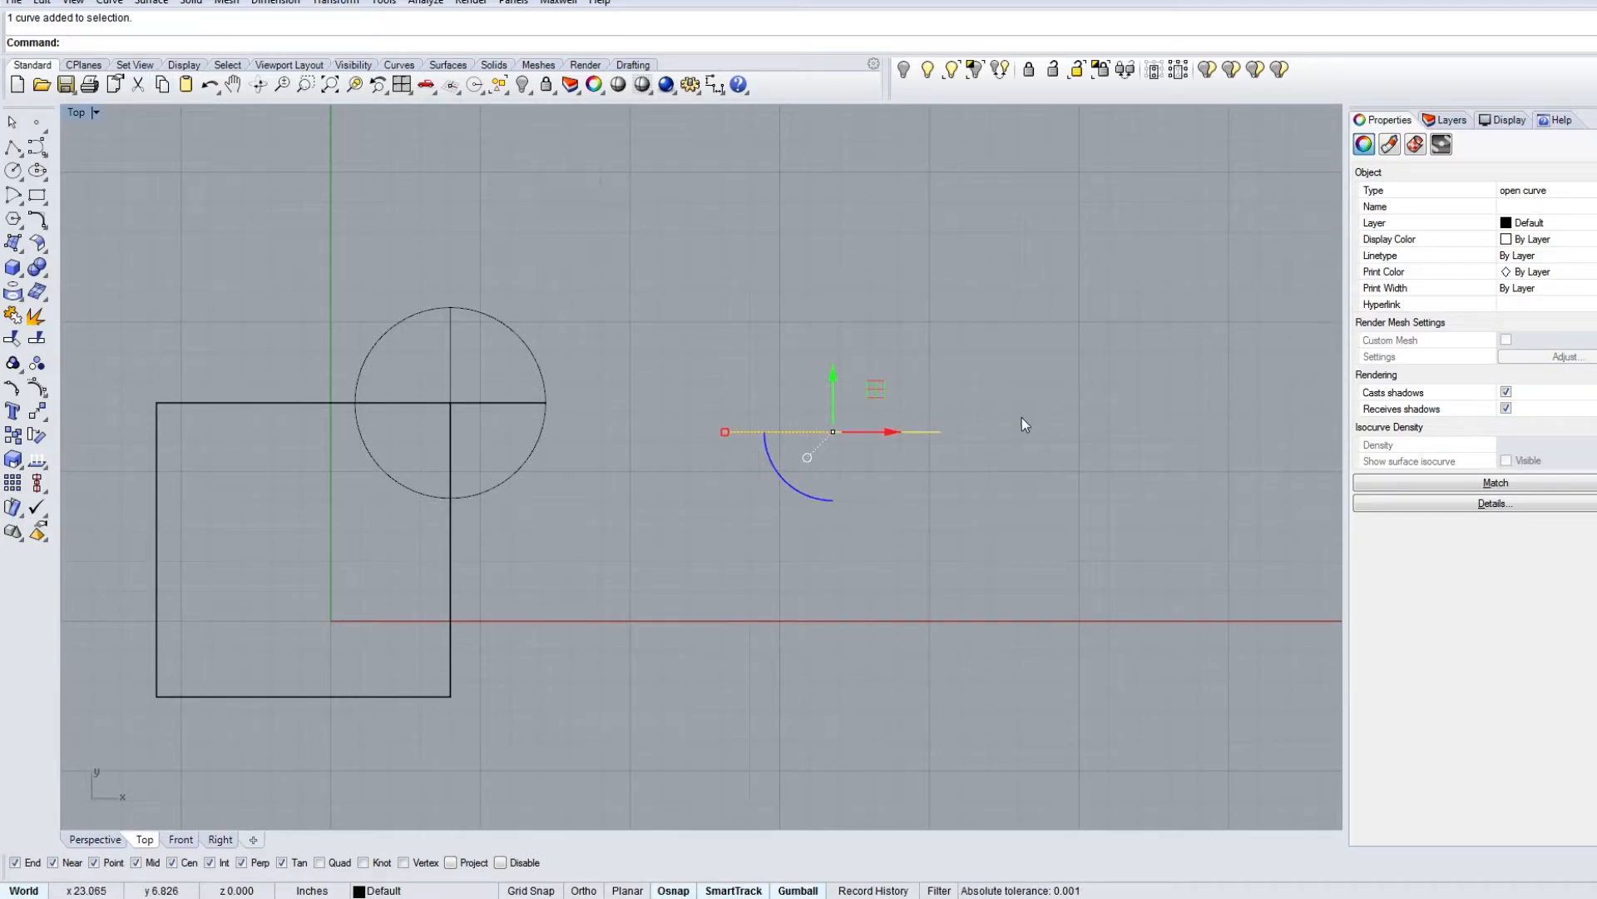
{"action": "left_click_drag", "start_coordinate": [804, 491], "coordinate": [1059, 469]}
{"action": "key", "text": "ctrl+z"}
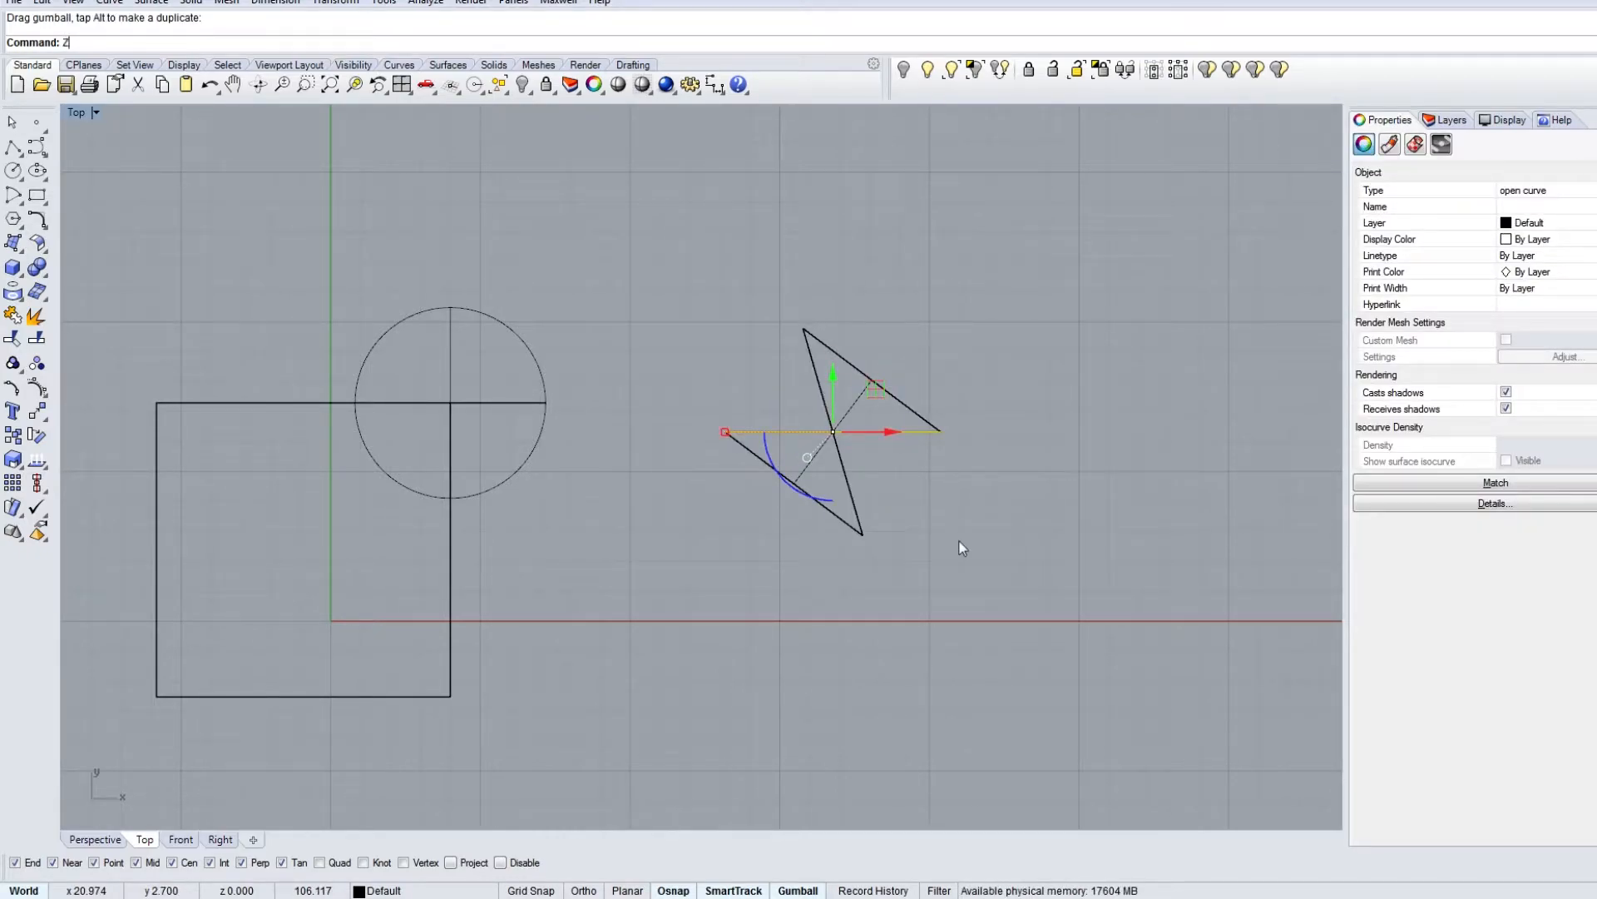
{"action": "key", "text": "Escape"}
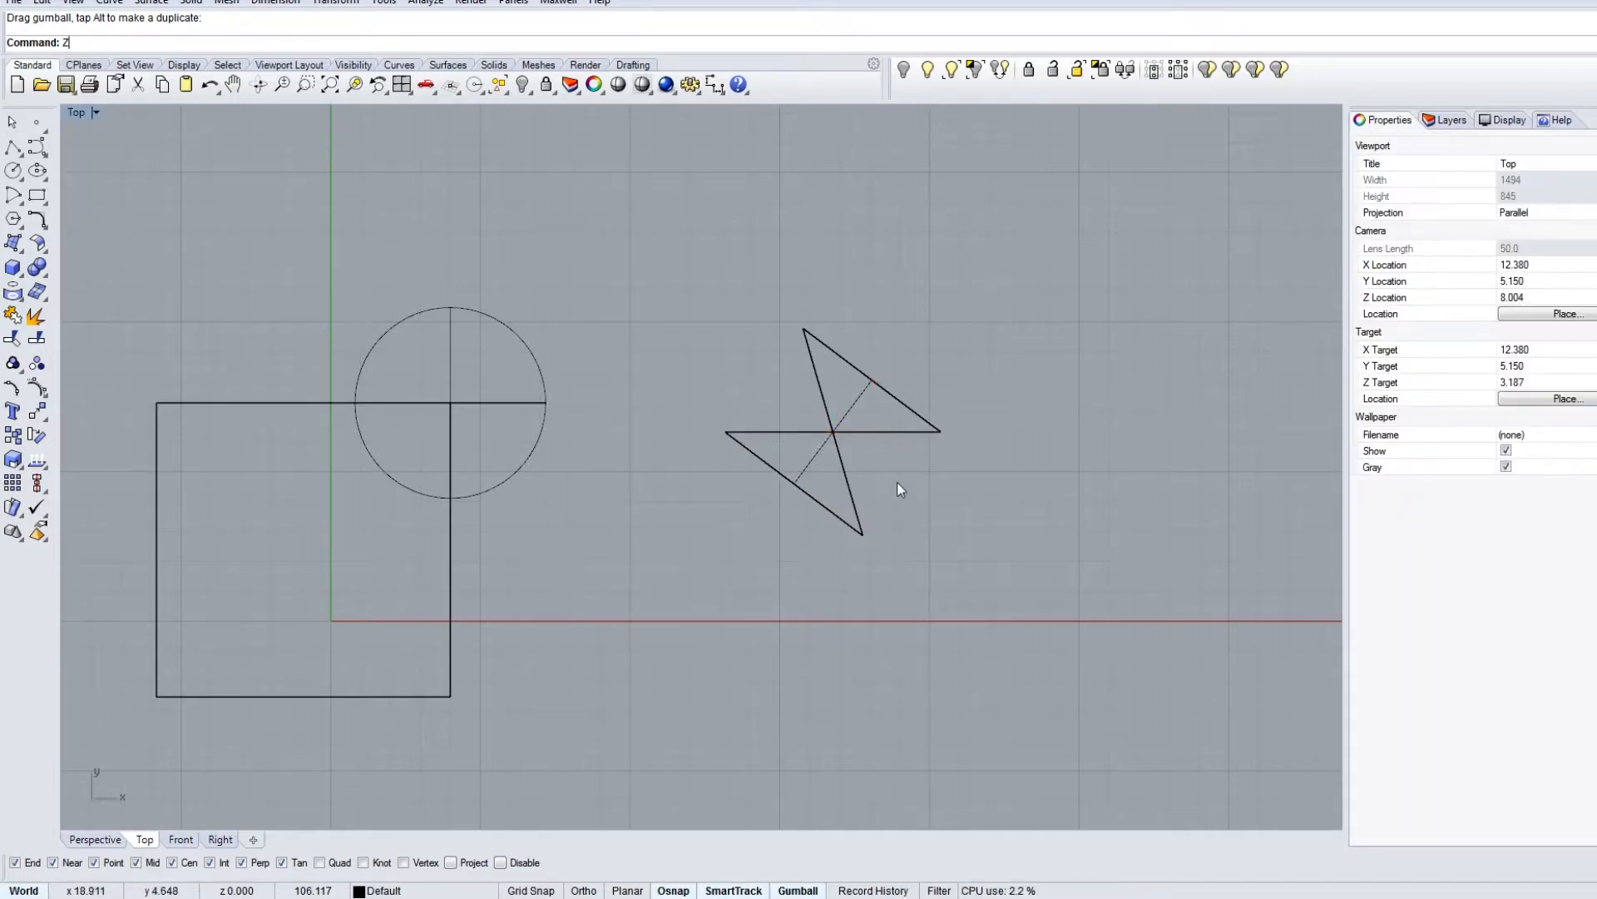
{"action": "key", "text": "ctrl+z"}
{"action": "left_click", "coordinate": [884, 431]}
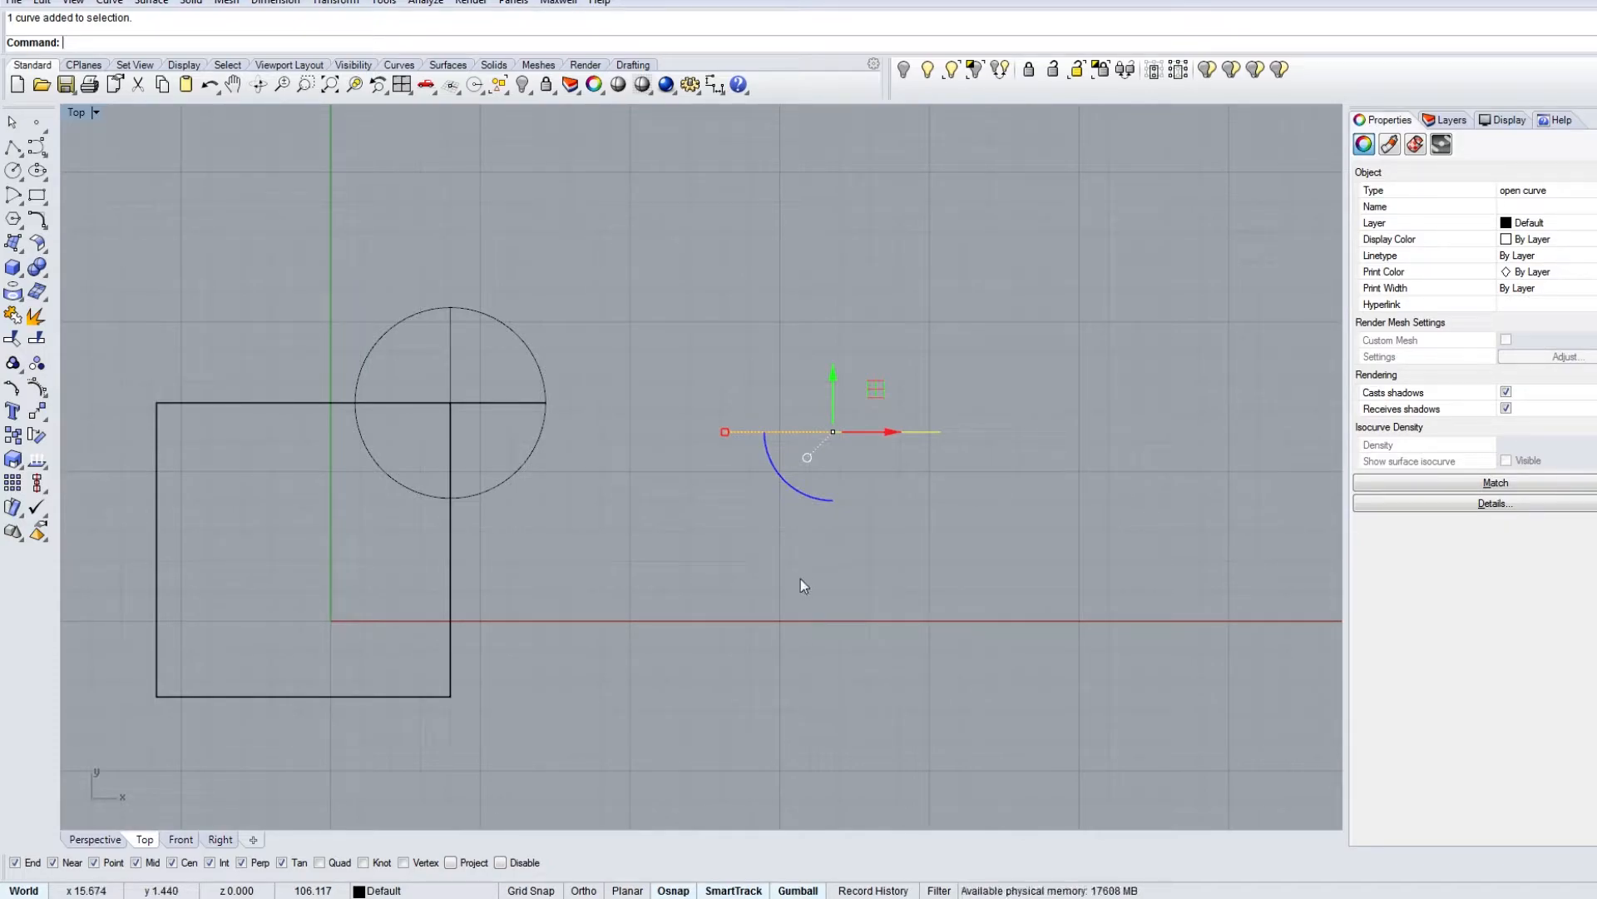
Step: Zoom and pan around the selected line in the Top viewport to examine the drawing and the empty area beside it
{"action": "scroll", "coordinate": [747, 537], "scroll_direction": "down", "scroll_amount": 5}
{"action": "scroll", "coordinate": [747, 536], "scroll_direction": "up", "scroll_amount": 6}
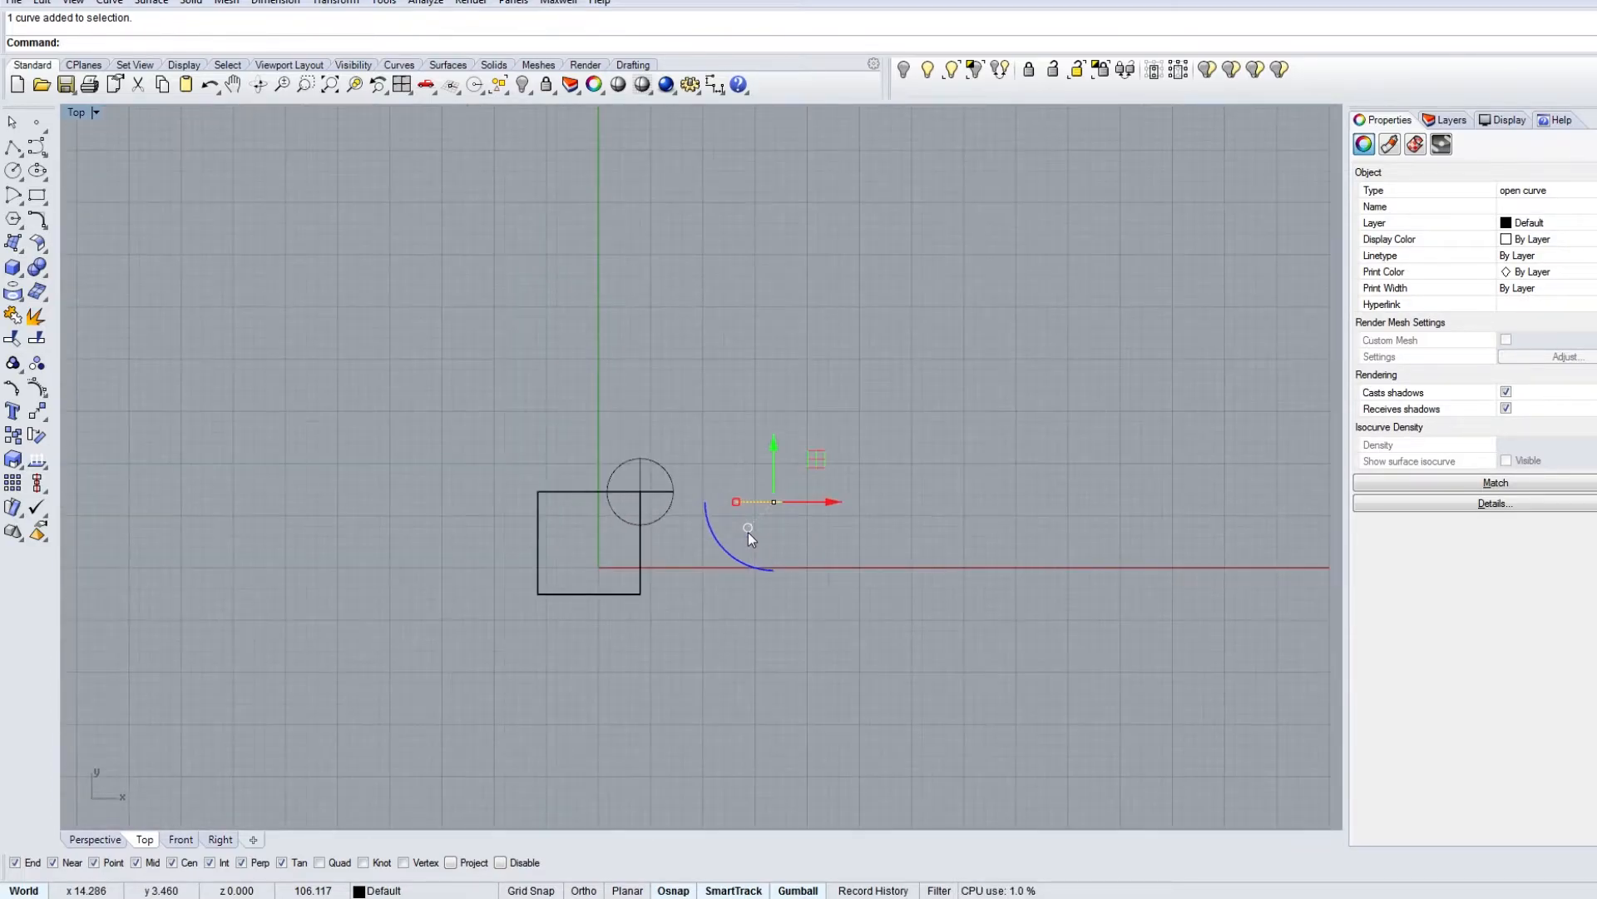
{"action": "right_click_drag", "start_coordinate": [786, 505], "coordinate": [789, 396]}
{"action": "left_click", "coordinate": [884, 308]}
{"action": "left_click", "coordinate": [890, 468]}
{"action": "scroll", "coordinate": [840, 501], "scroll_direction": "down", "scroll_amount": 3}
{"action": "scroll", "coordinate": [582, 524], "scroll_direction": "up", "scroll_amount": 3}
{"action": "right_click_drag", "start_coordinate": [557, 550], "coordinate": [493, 606]}
{"action": "scroll", "coordinate": [469, 601], "scroll_direction": "down", "scroll_amount": 6}
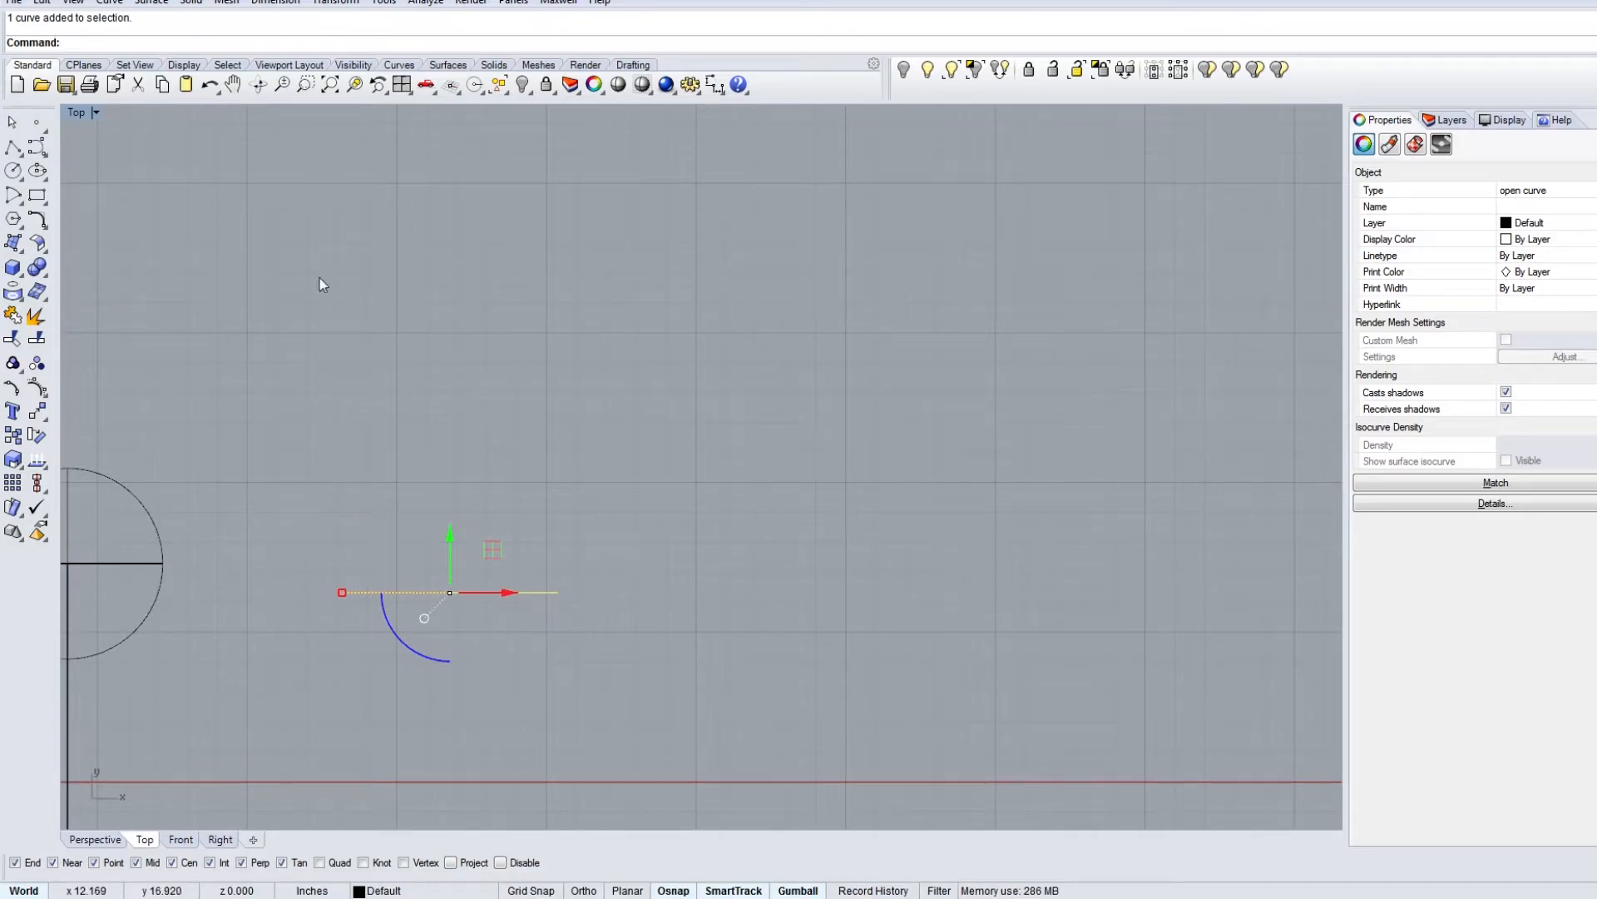
{"action": "left_click", "coordinate": [37, 194]}
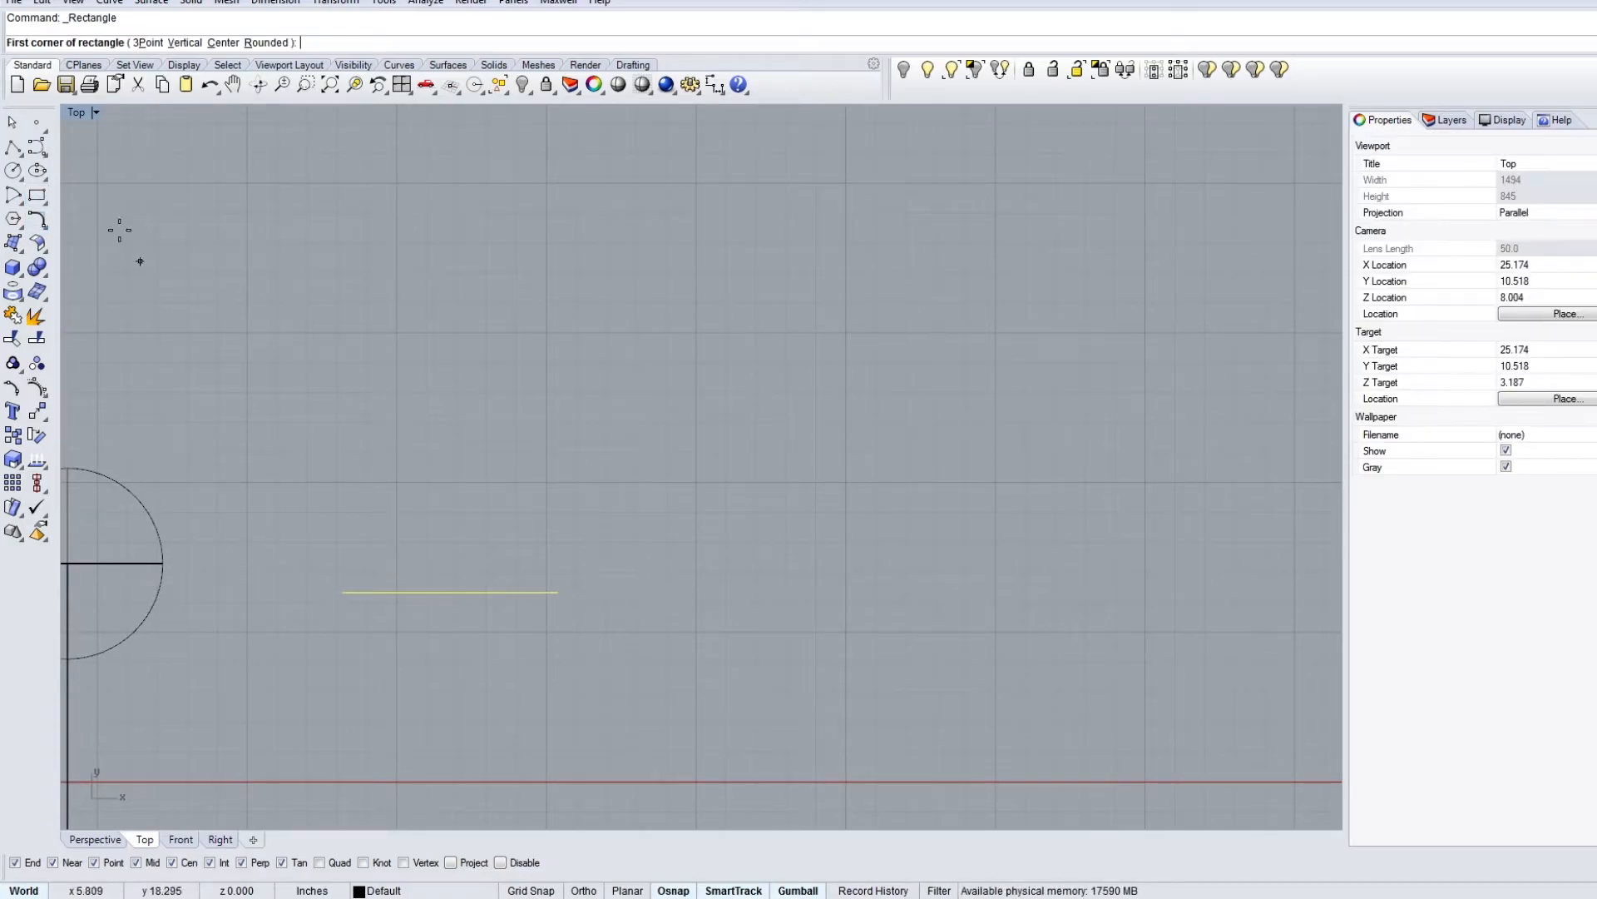
{"action": "left_click", "coordinate": [46, 205]}
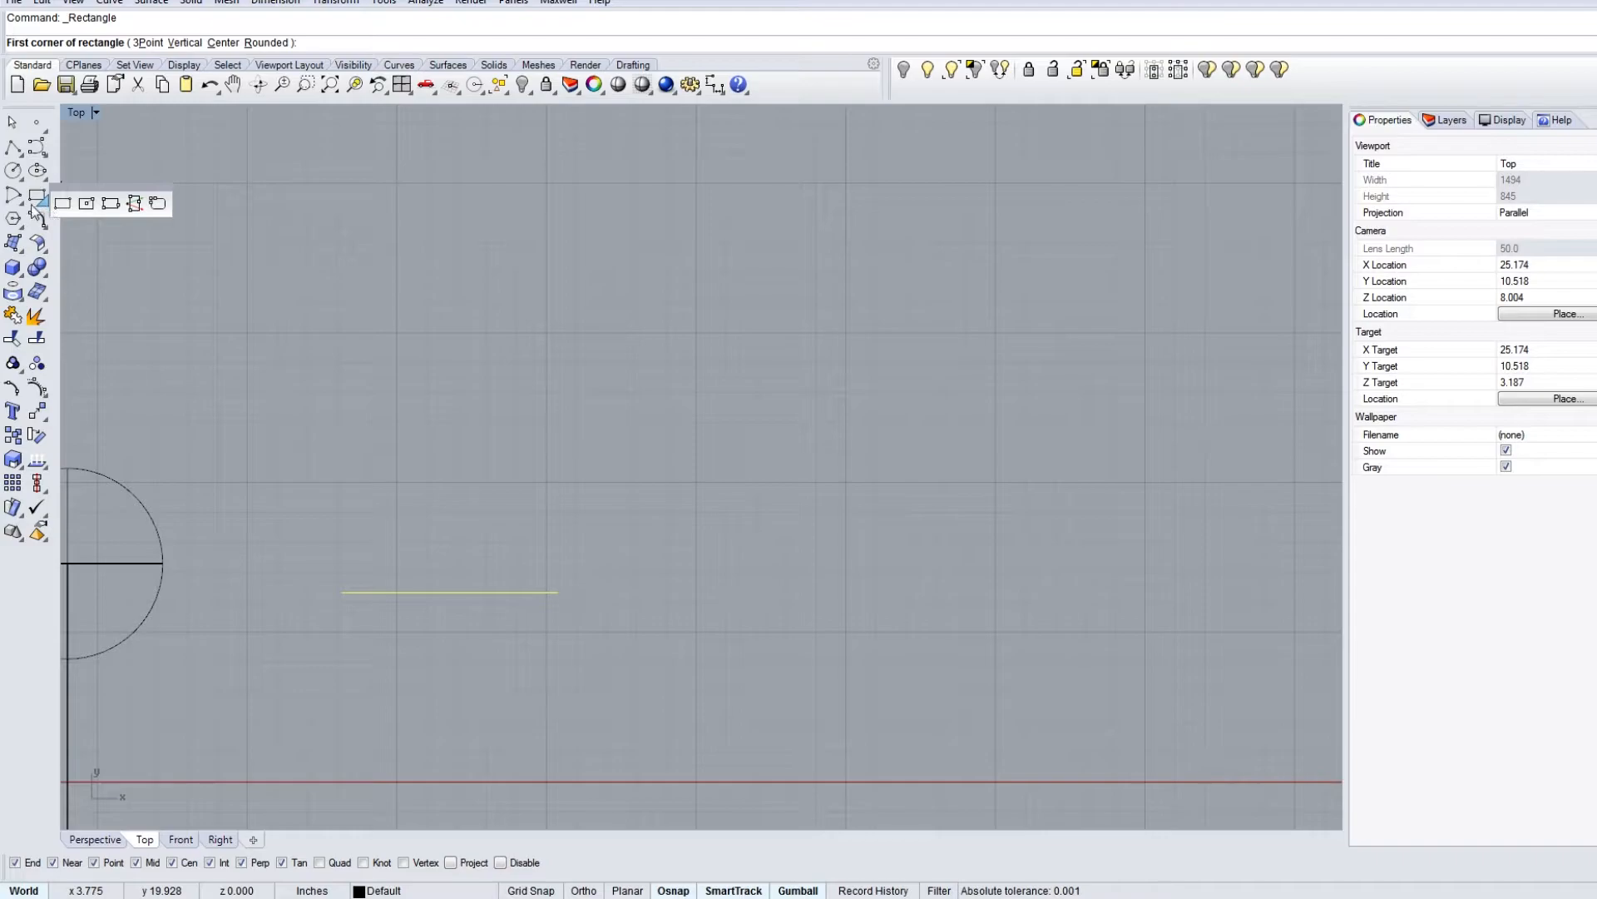
{"action": "left_click", "coordinate": [24, 205]}
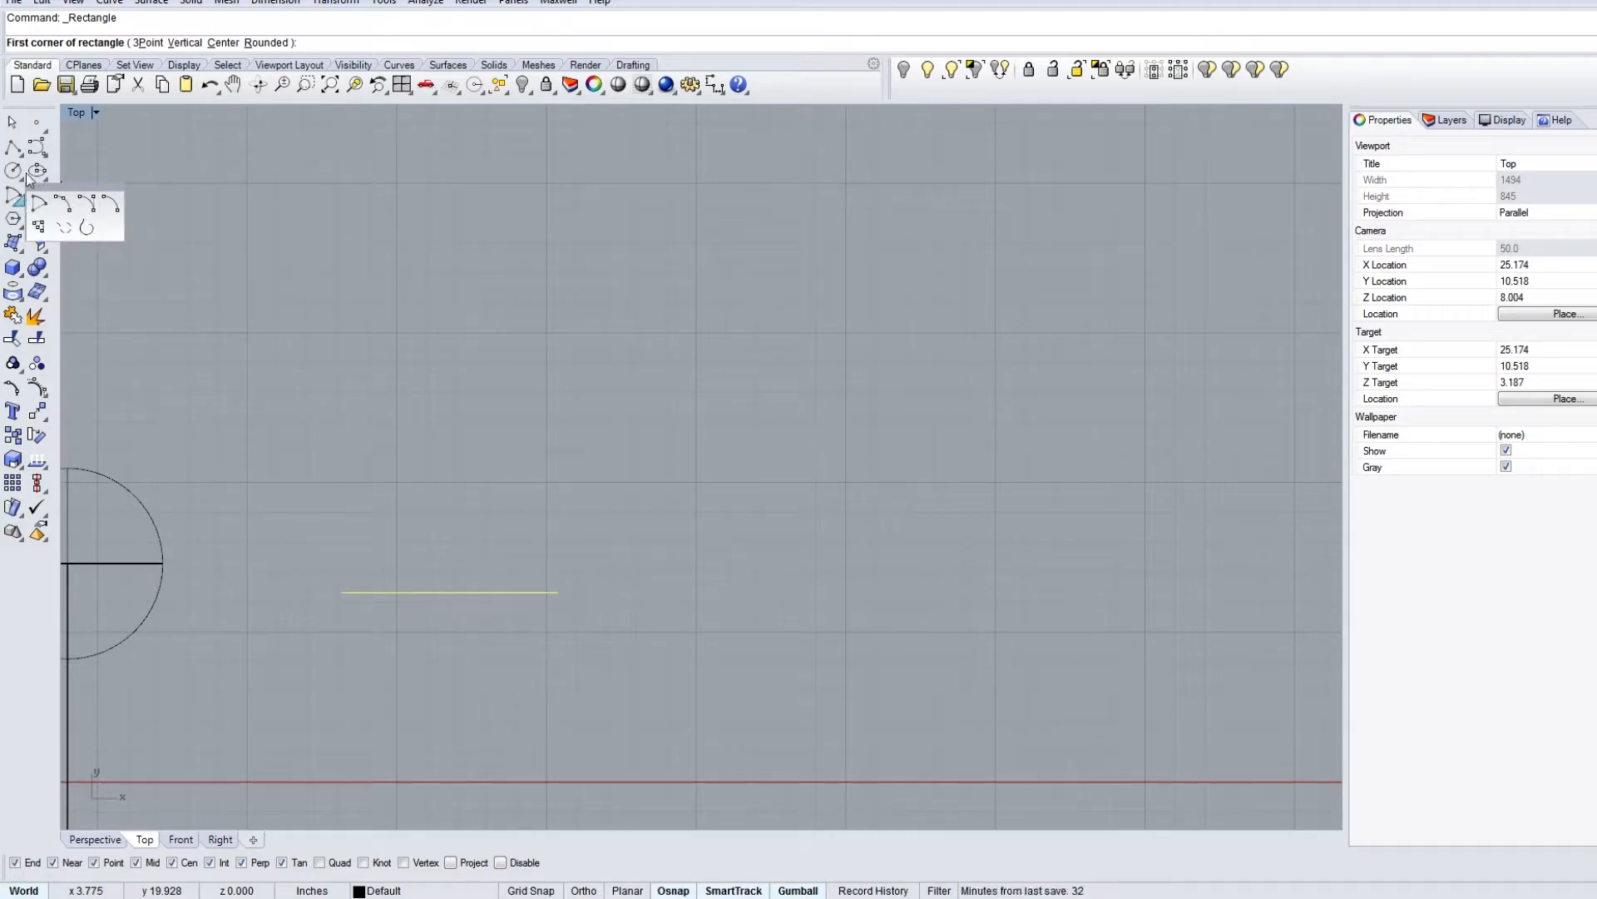
{"action": "left_click", "coordinate": [20, 174]}
{"action": "left_click", "coordinate": [336, 172]}
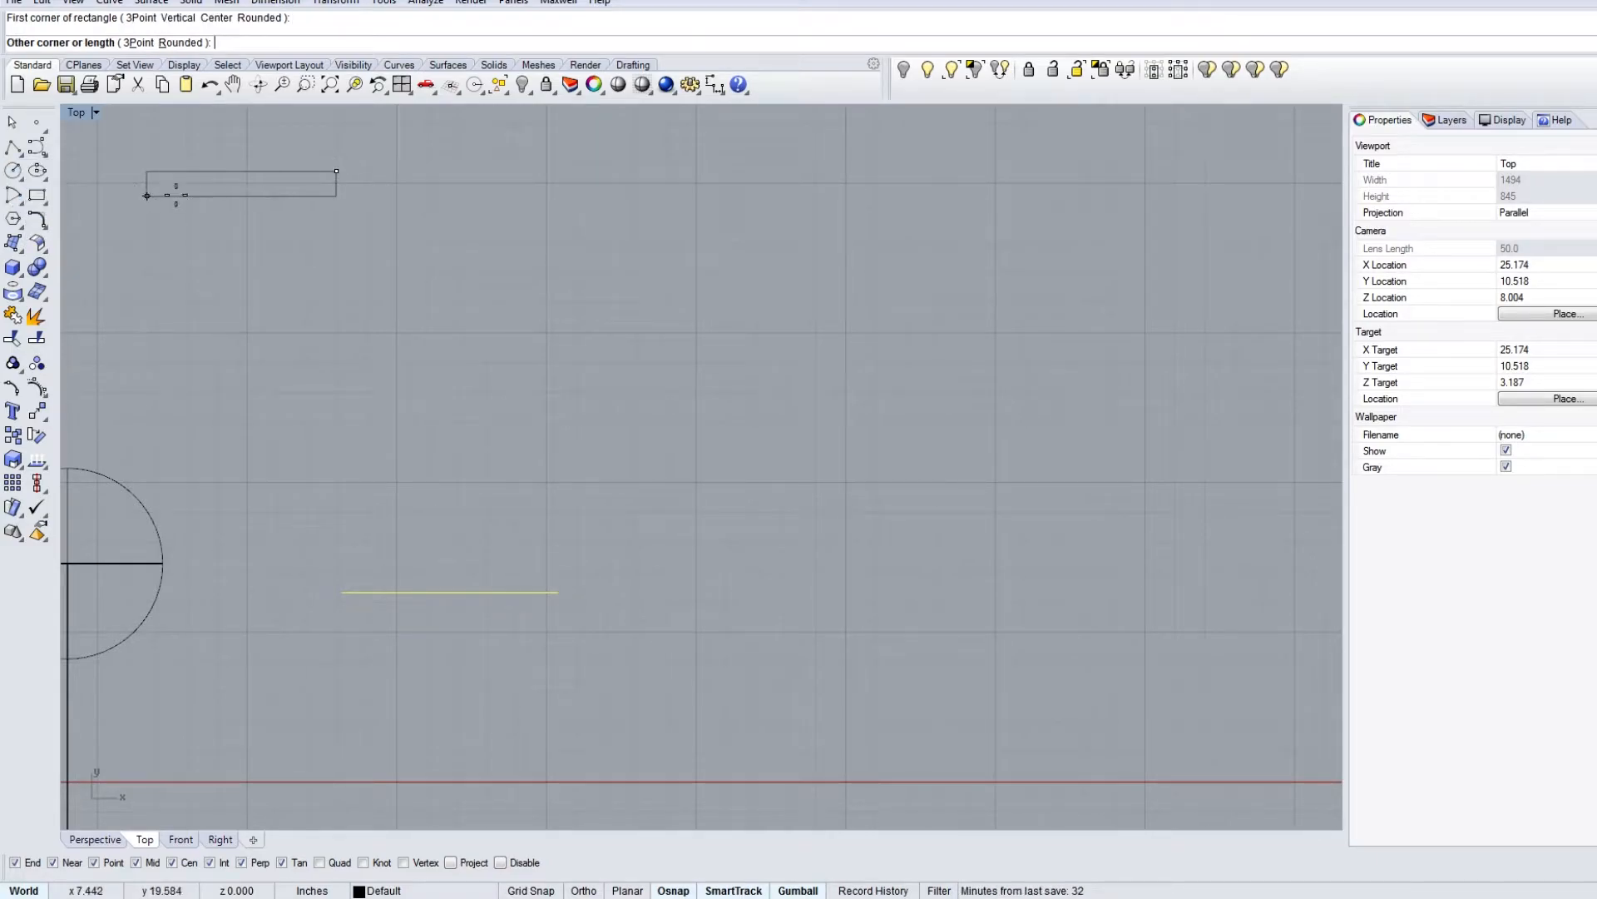
{"action": "key", "text": "Escape"}
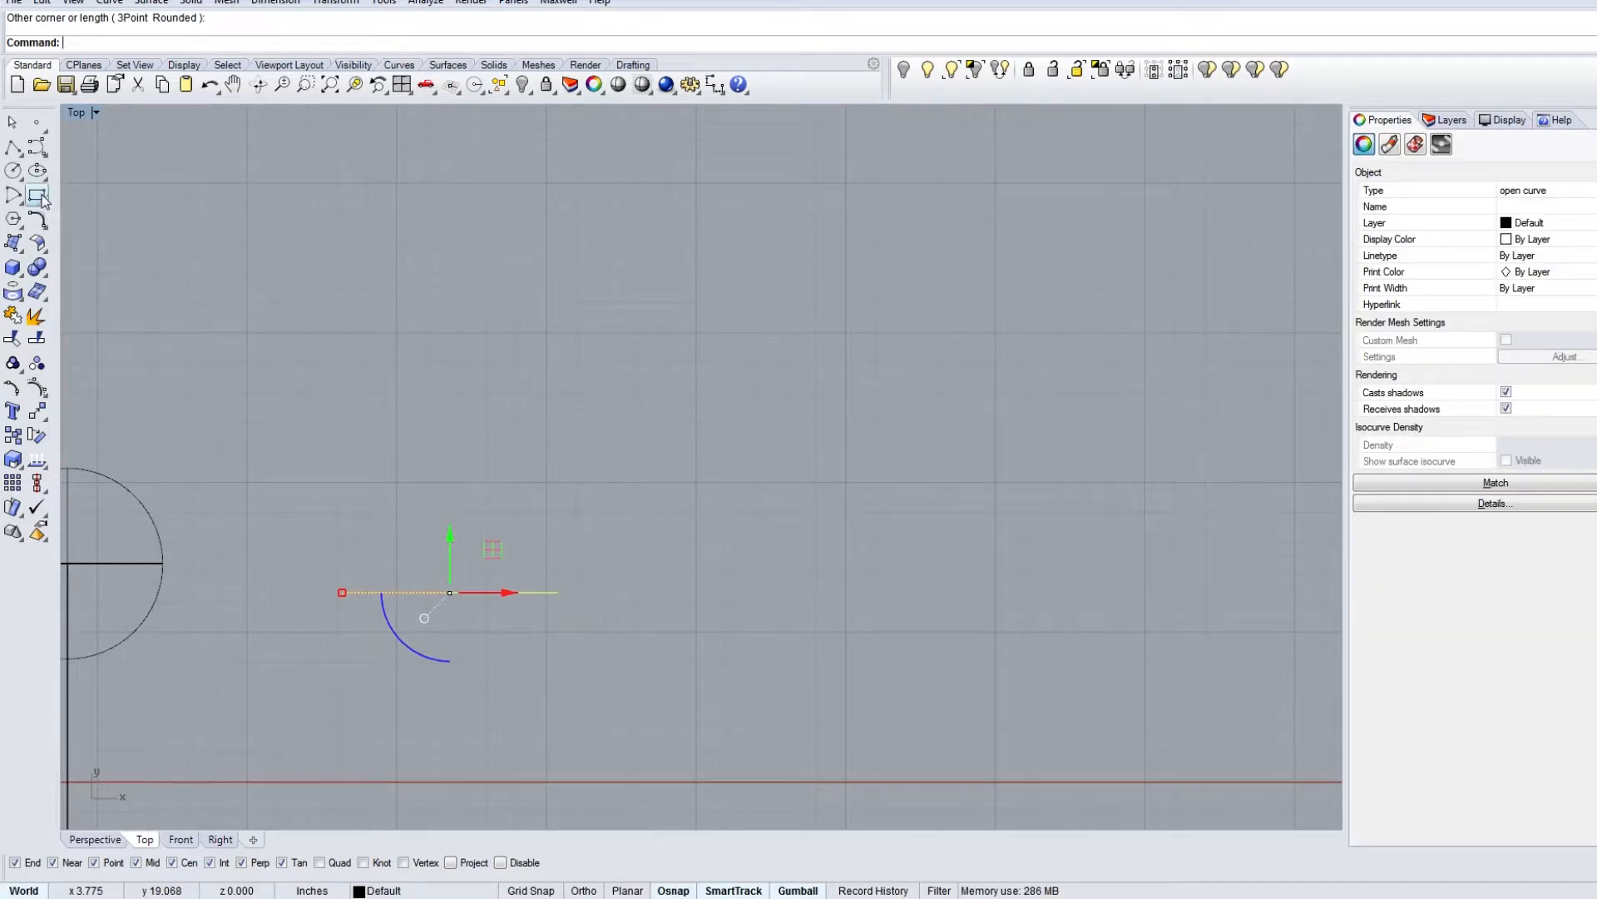
Step: Draw a square with the Rectangle command on the side of the short horizontal line away from the circle, and select it
{"action": "left_click", "coordinate": [38, 195]}
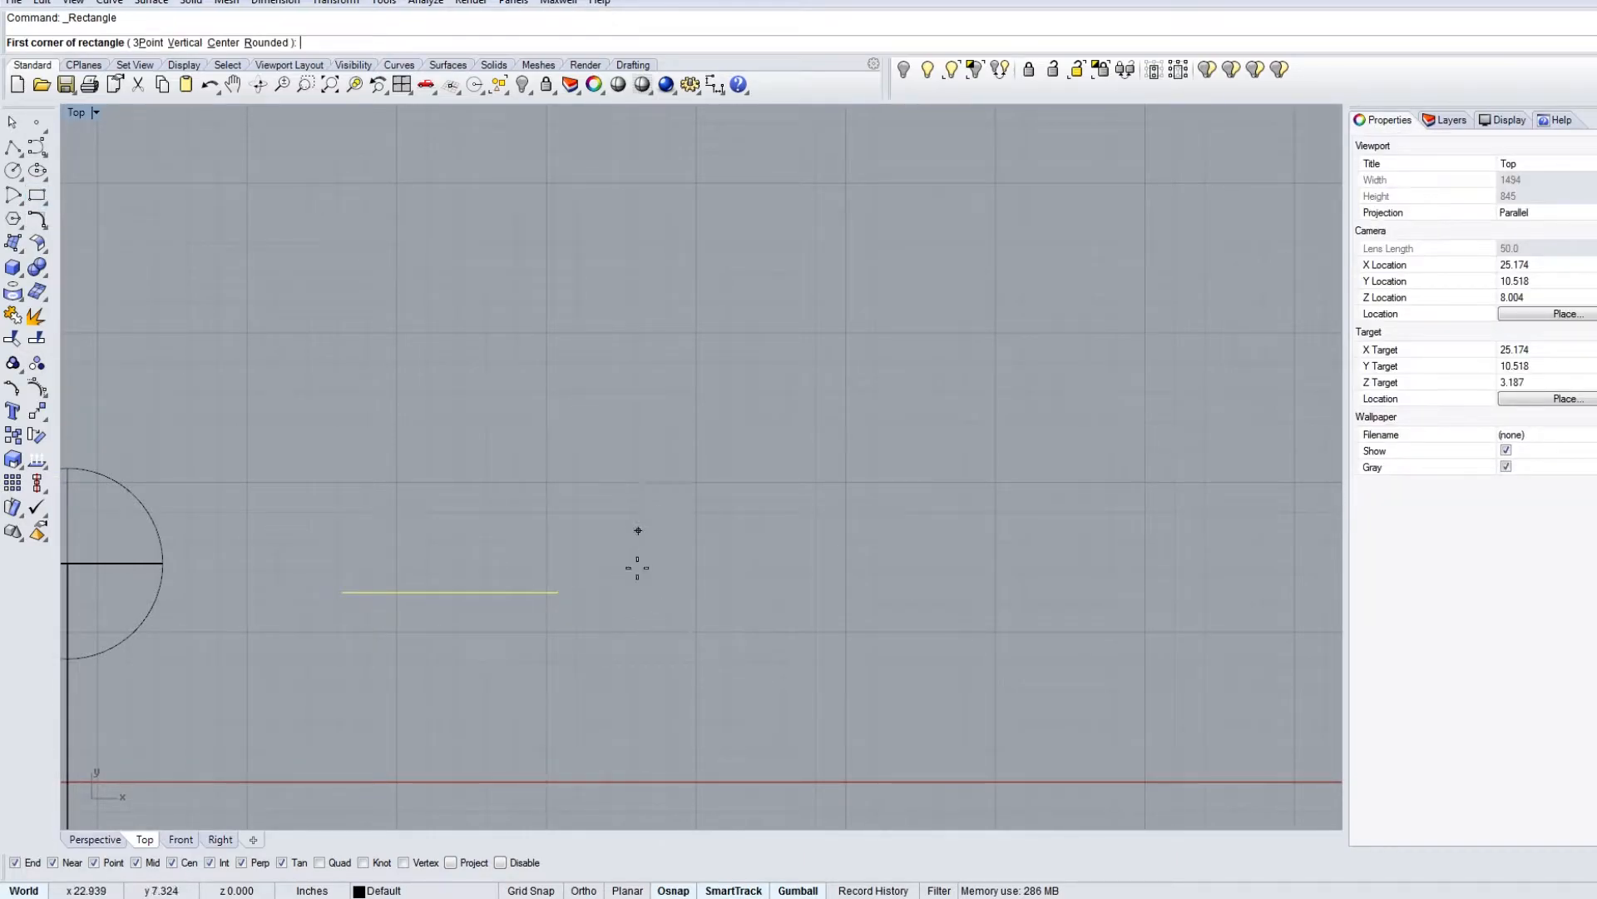
{"action": "left_click", "coordinate": [697, 622]}
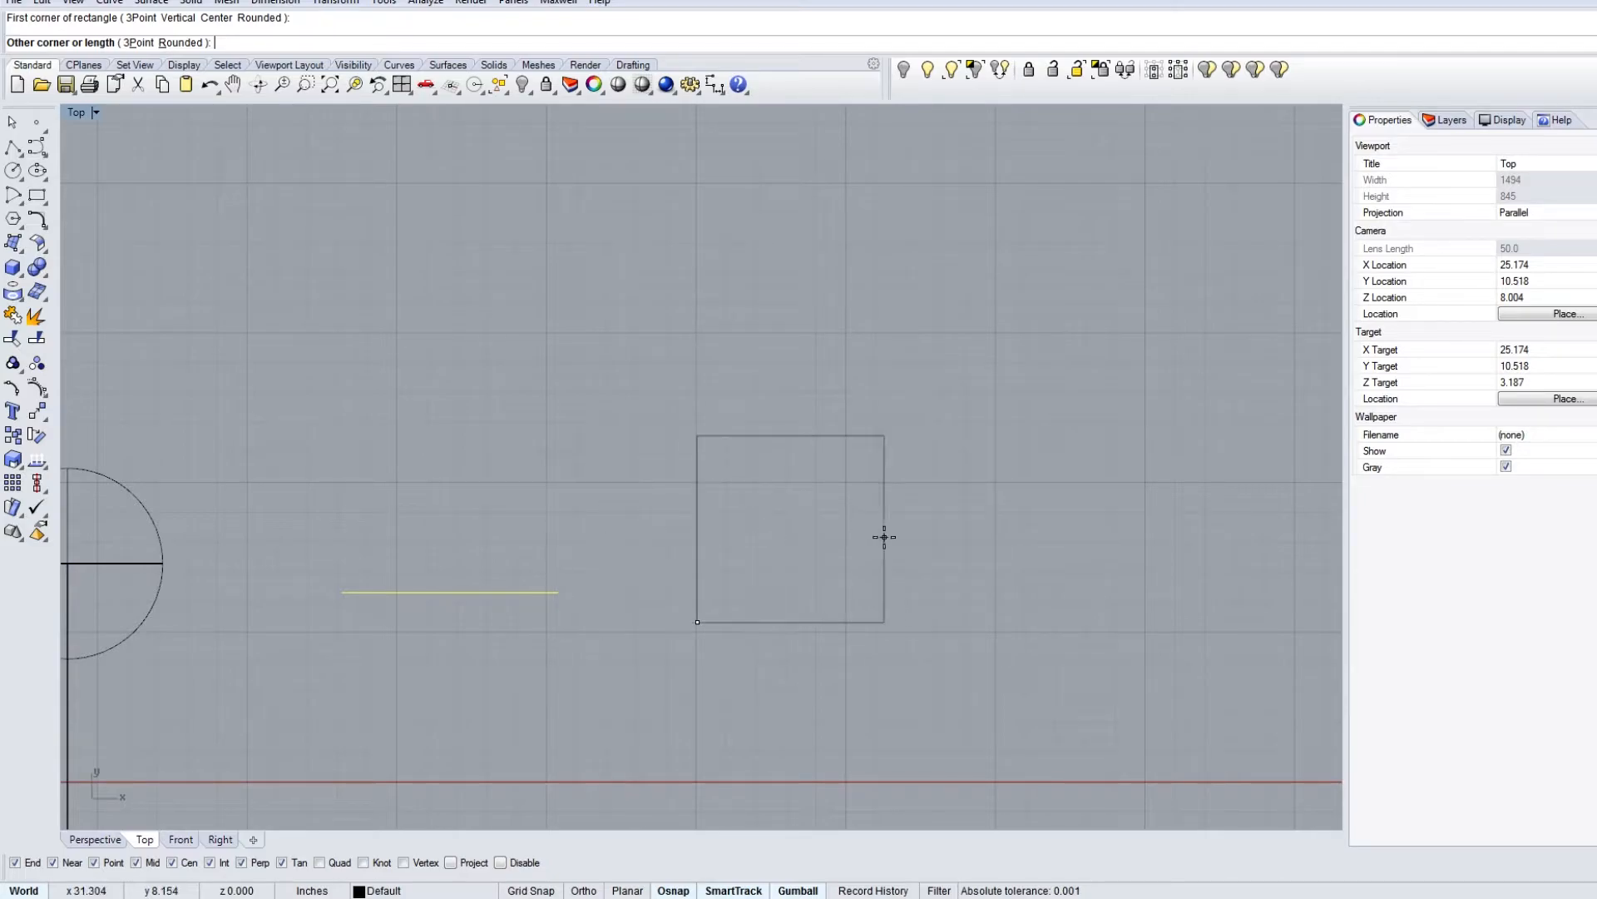
{"action": "left_click", "coordinate": [964, 537]}
{"action": "left_click", "coordinate": [964, 466]}
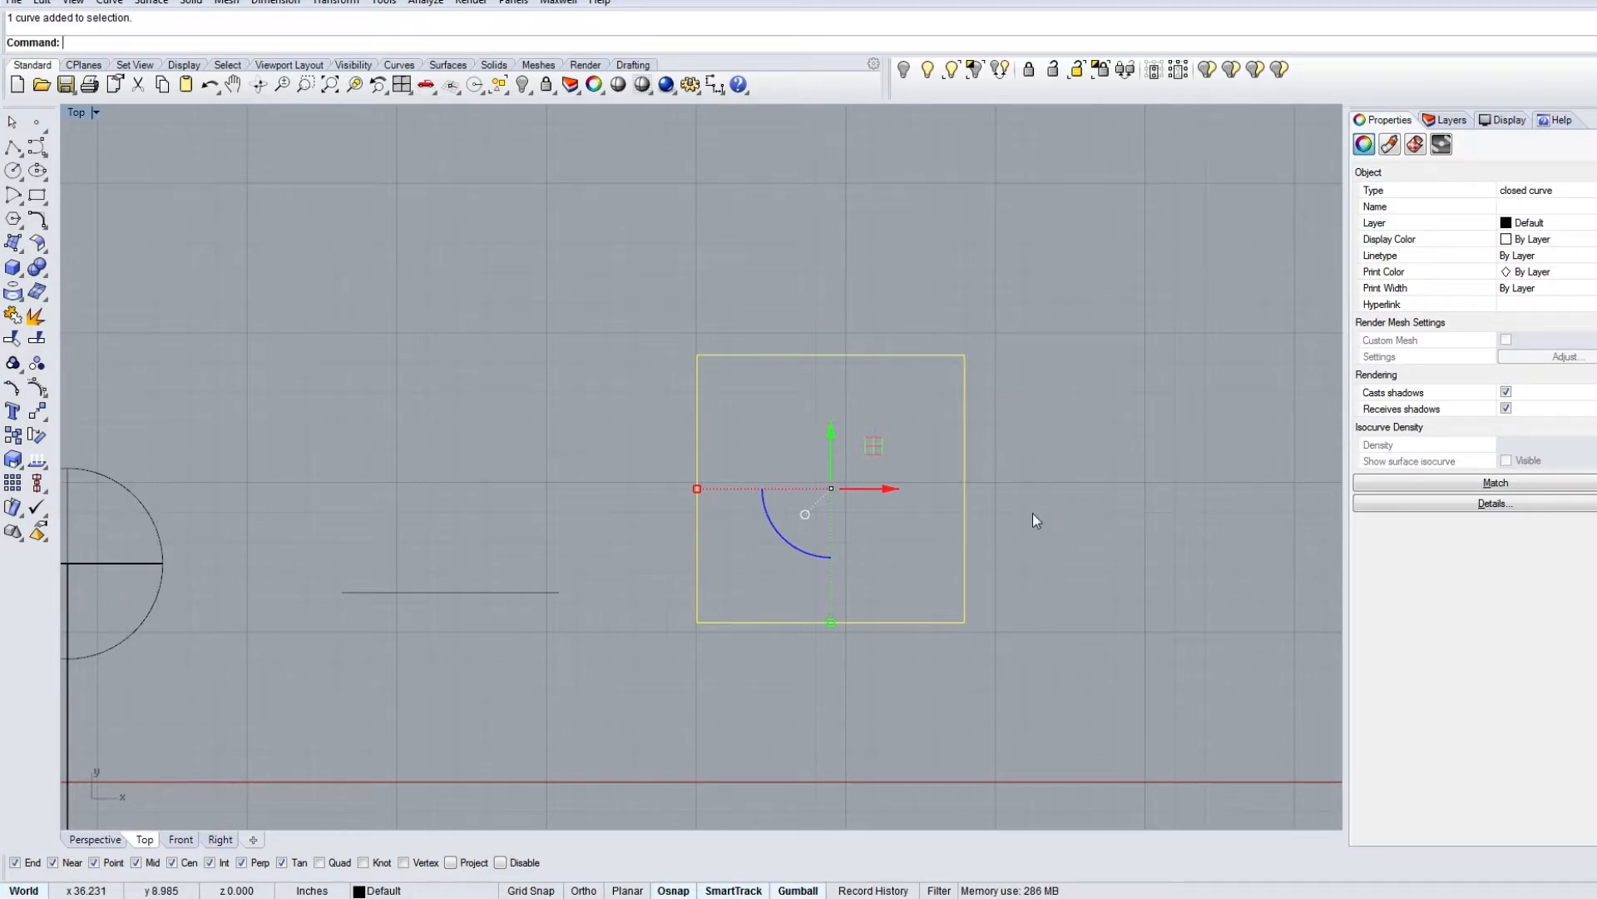
Step: Select the square with crossing windows and by its outline to check that it behaves as one curve
{"action": "left_click_drag", "start_coordinate": [1016, 308], "coordinate": [834, 445]}
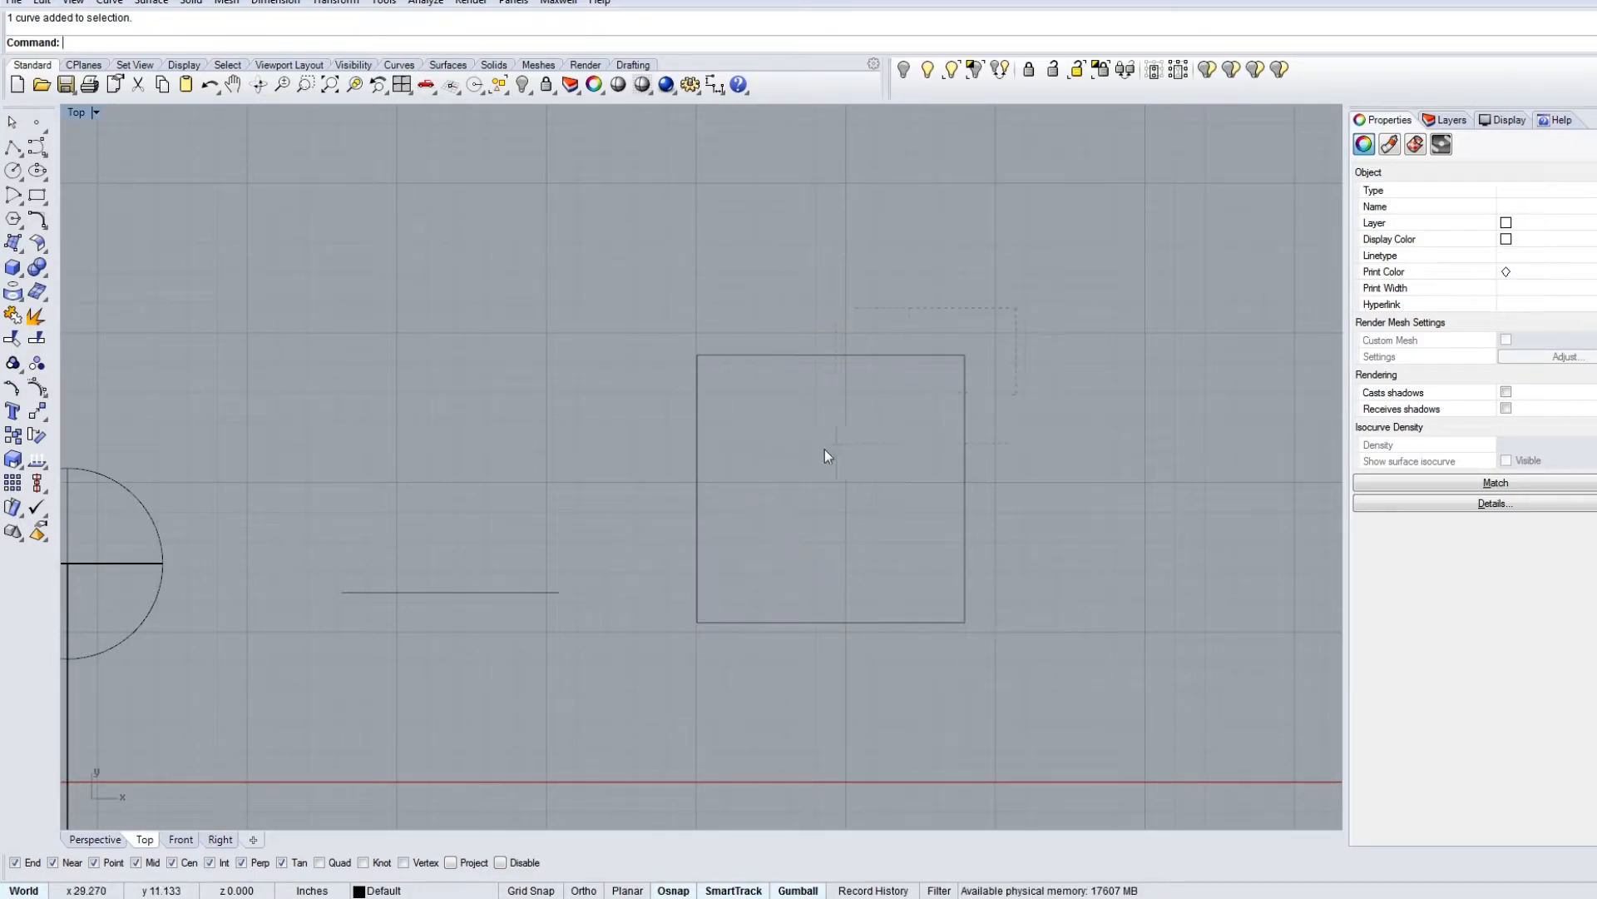
{"action": "left_click", "coordinate": [965, 355]}
{"action": "left_click_drag", "start_coordinate": [998, 285], "coordinate": [713, 554]}
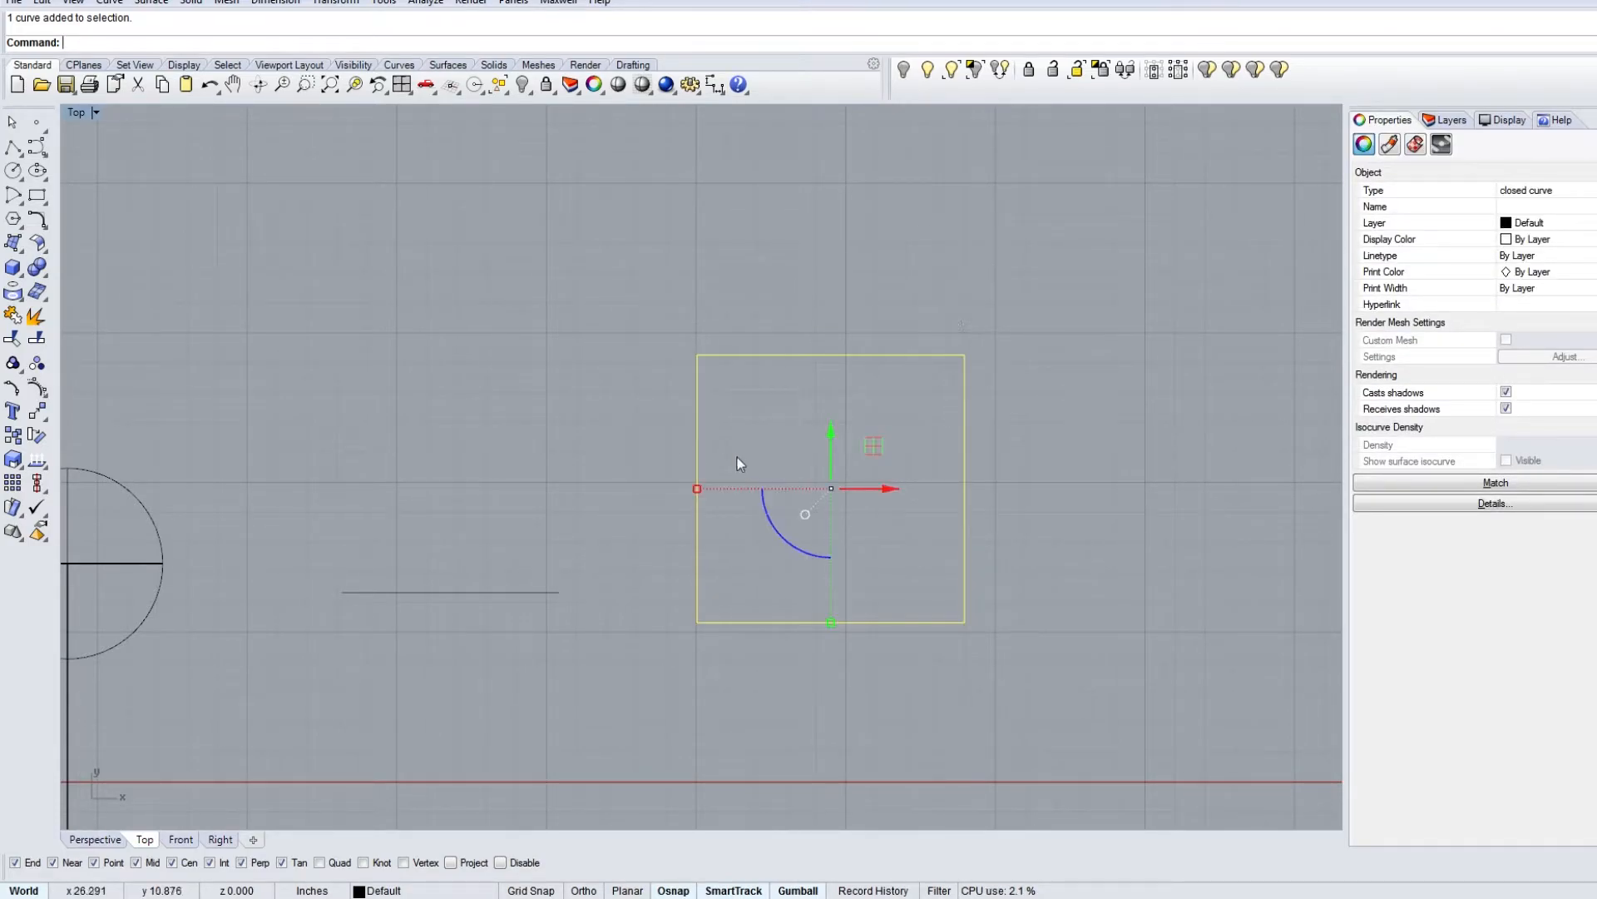
Step: Move the short line slightly down and to the right, and shift the square about 1.2 in along positive X
{"action": "left_click_drag", "start_coordinate": [556, 590], "coordinate": [962, 620]}
{"action": "left_click_drag", "start_coordinate": [857, 582], "coordinate": [597, 646]}
{"action": "left_click", "coordinate": [771, 622]}
{"action": "left_click_drag", "start_coordinate": [882, 489], "coordinate": [916, 516]}
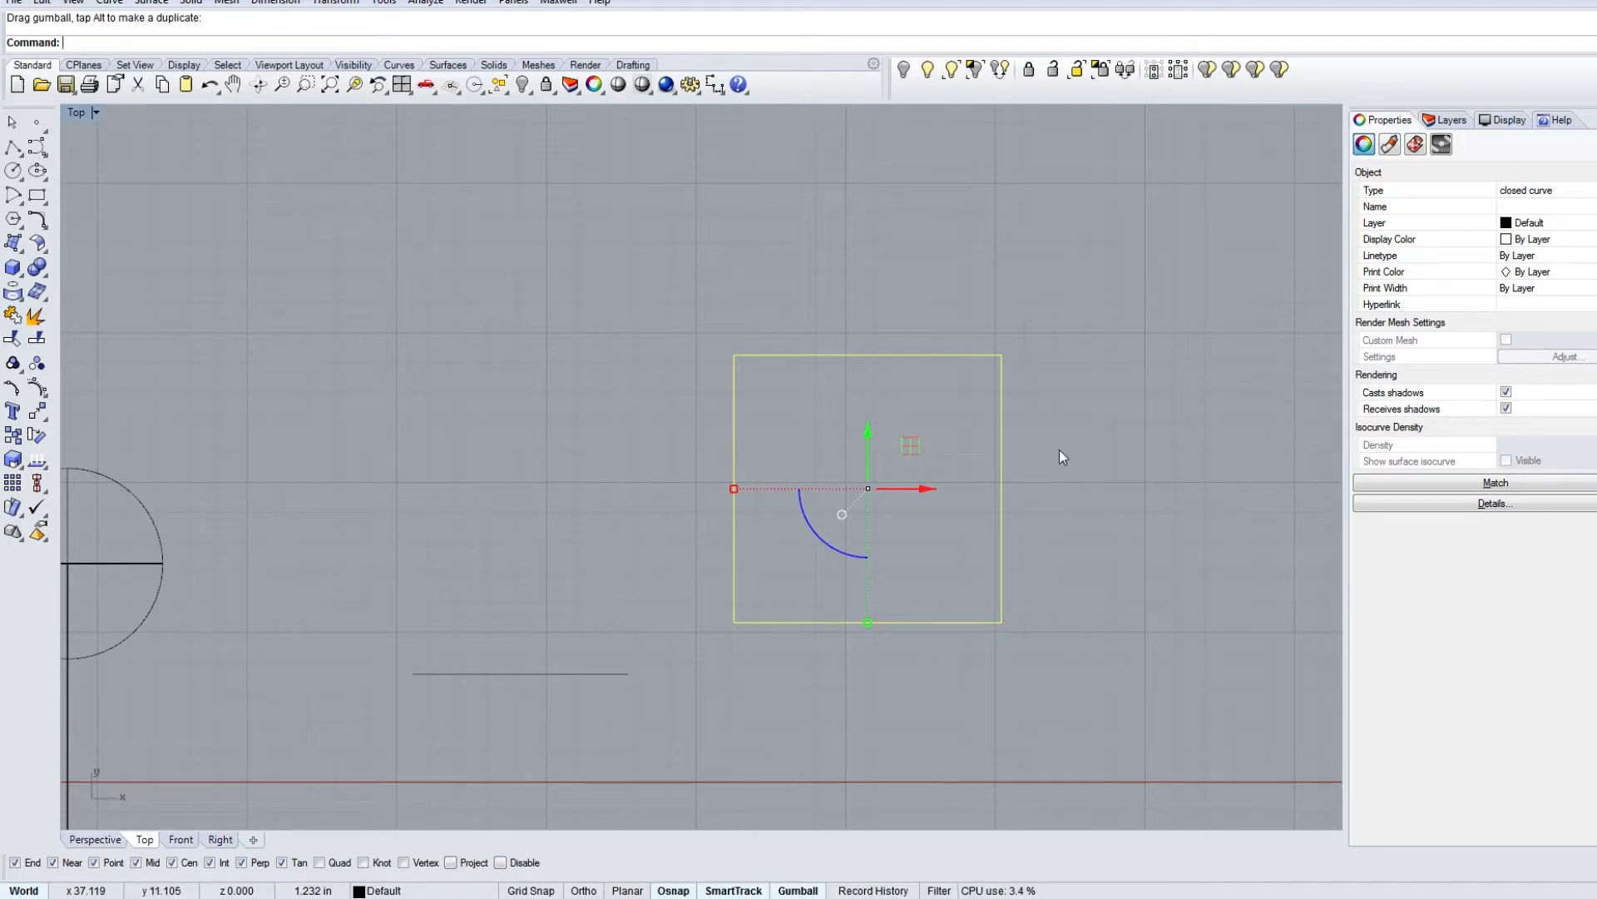
Step: Explode the square into separate edge curves
{"action": "type", "text": "Expo"}
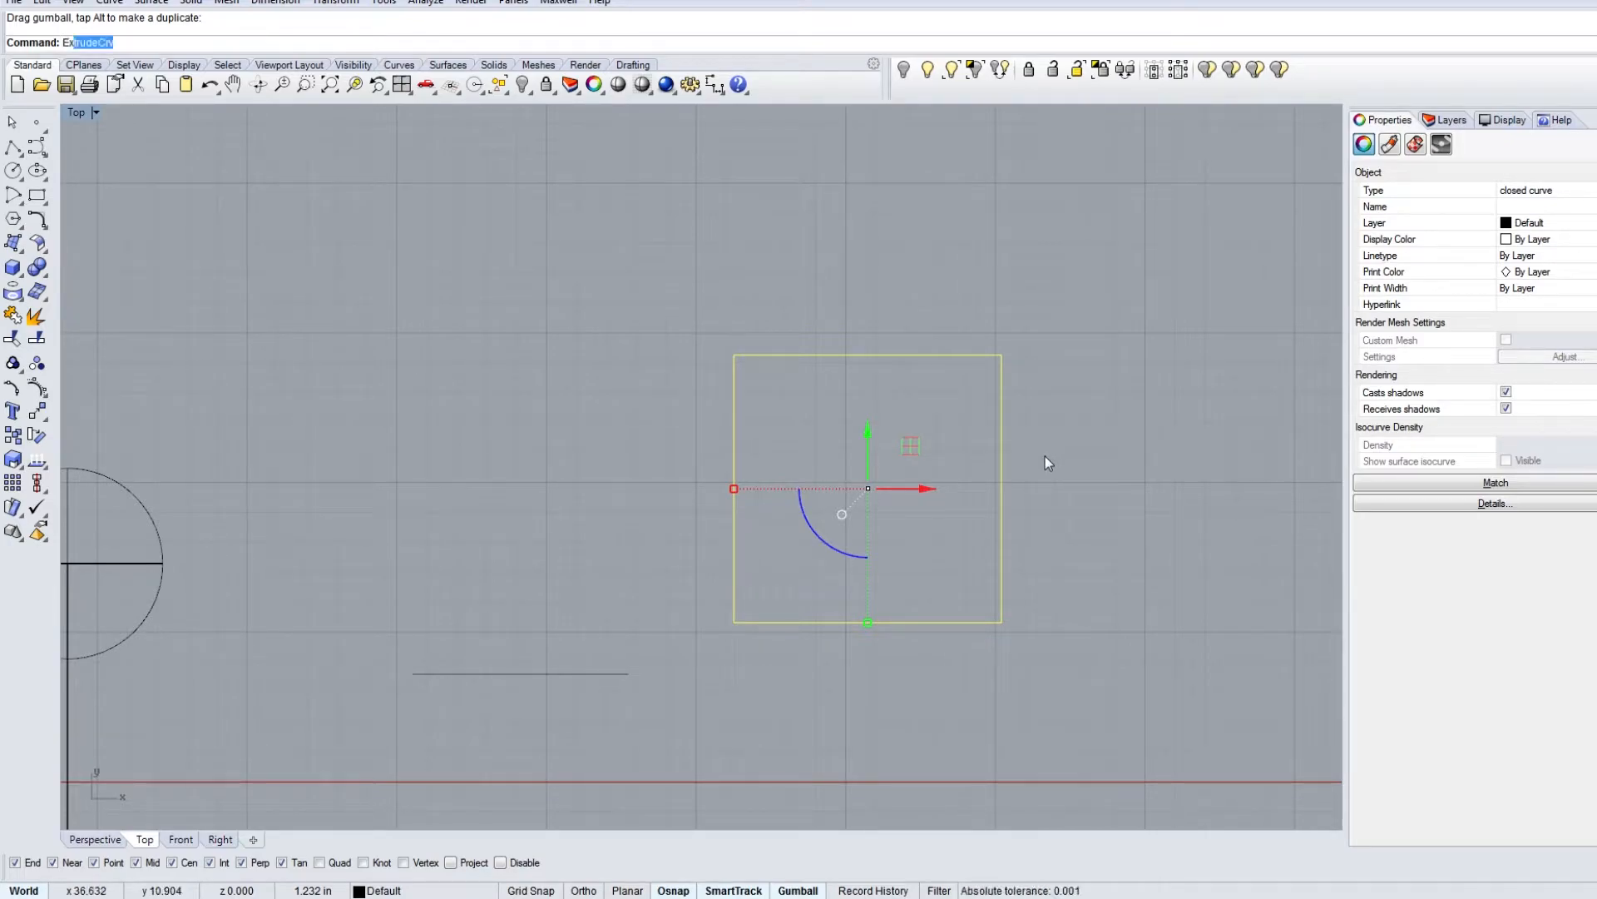
{"action": "key", "text": "BackSpace"}
{"action": "key", "text": "BackSpace"}
{"action": "type", "text": "pl"}
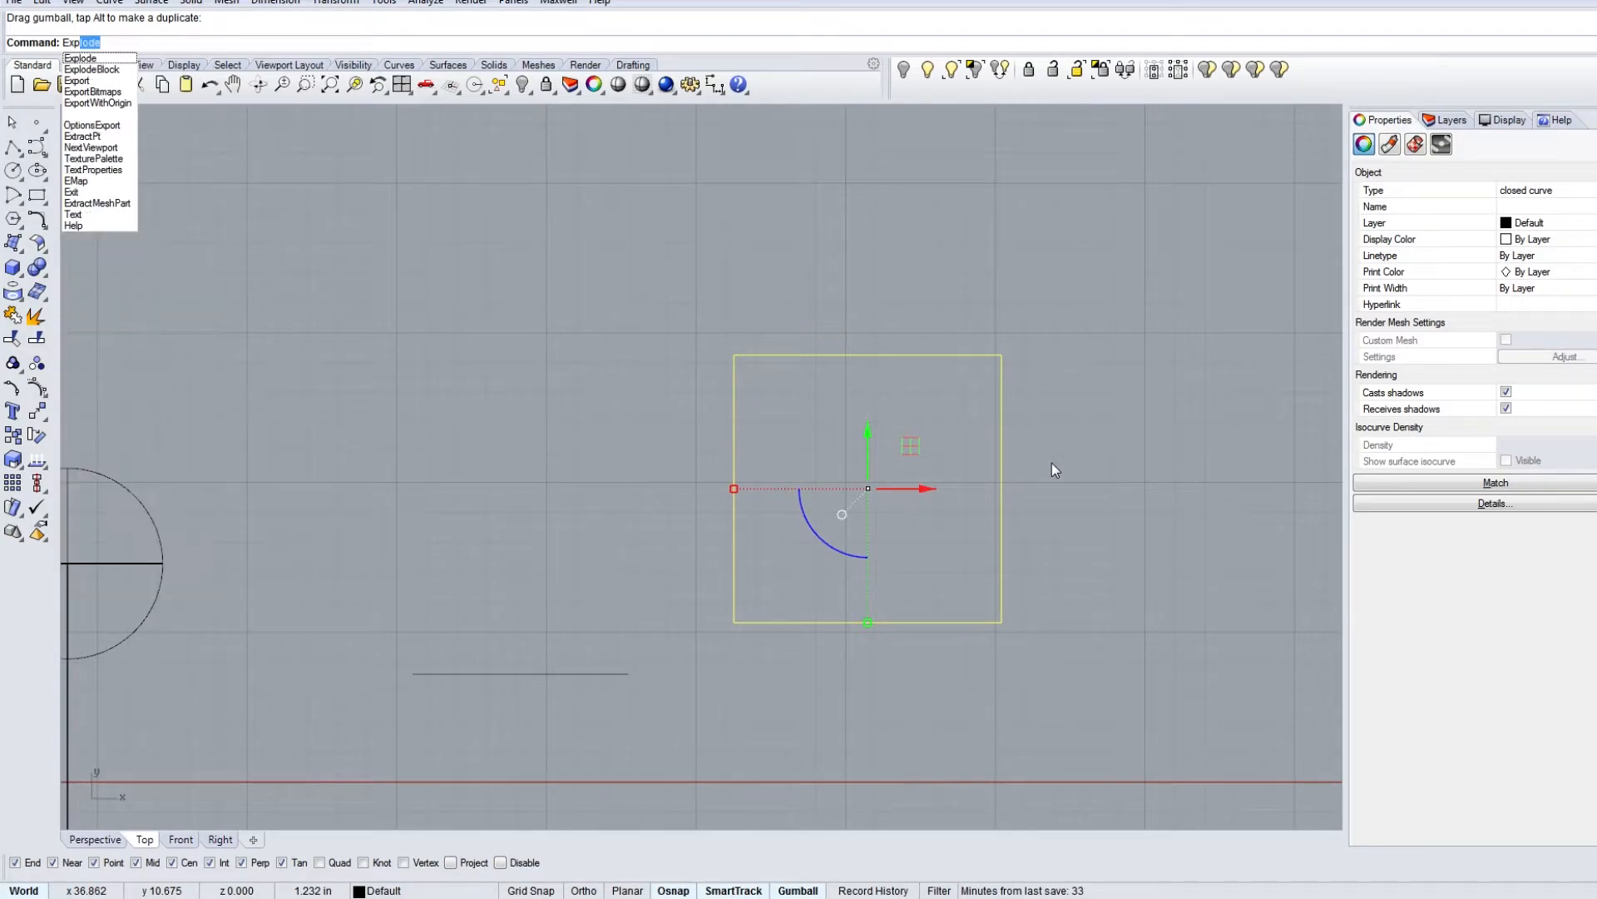
{"action": "key", "text": "BackSpace"}
{"action": "key", "text": "BackSpace"}
{"action": "key", "text": "BackSpace"}
{"action": "key", "text": "BackSpace"}
{"action": "key", "text": "BackSpace"}
{"action": "key", "text": "Up"}
{"action": "key", "text": "Up"}
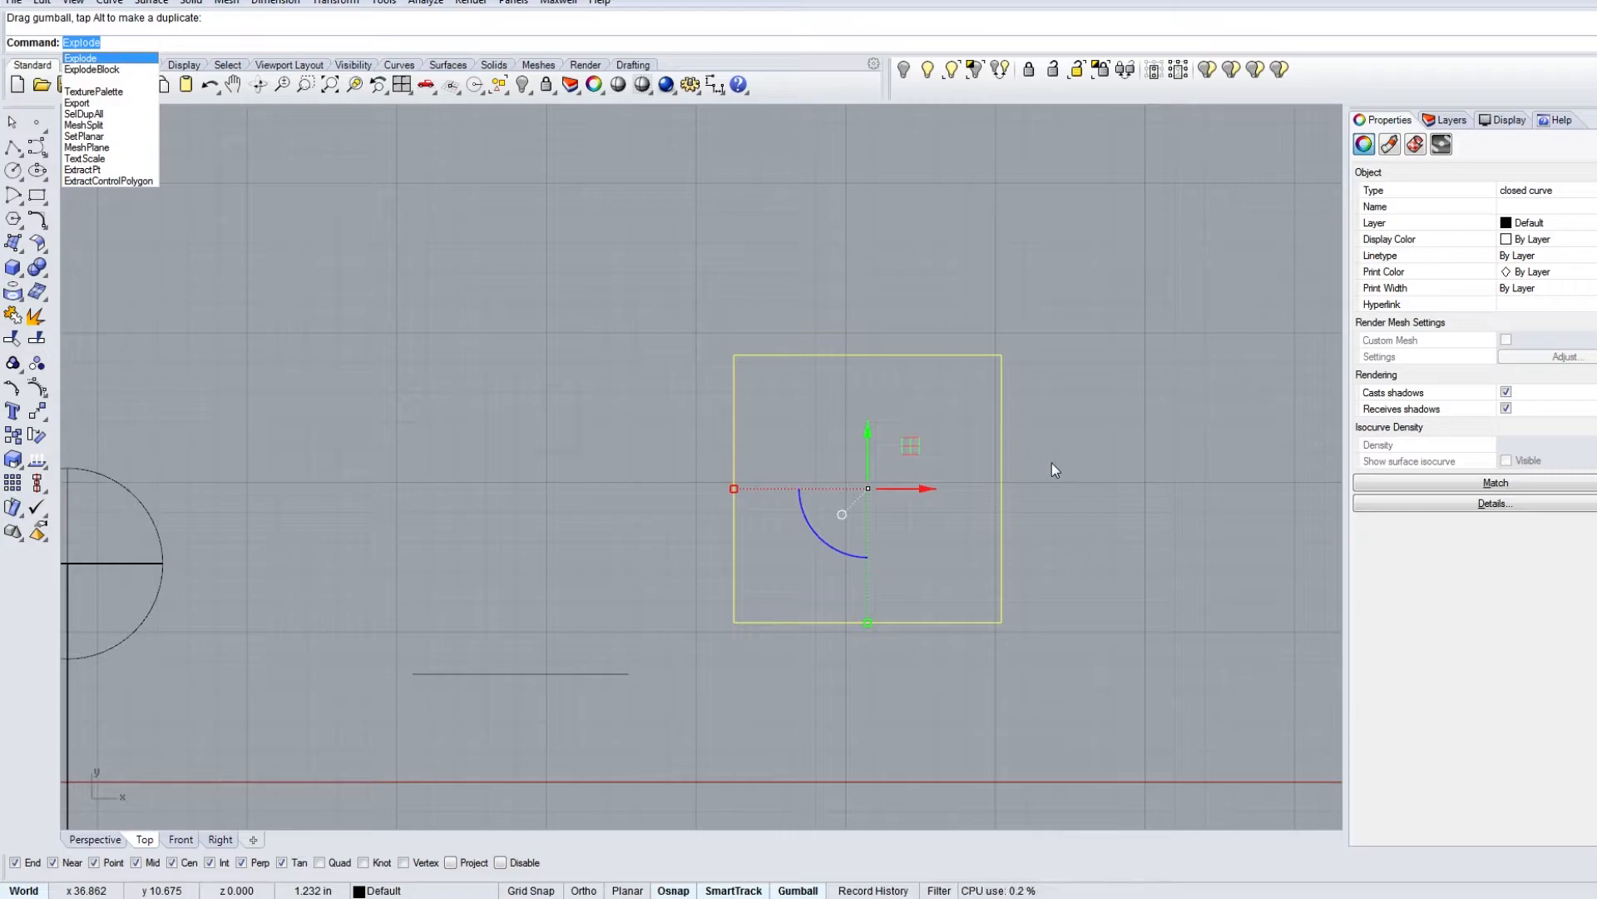
{"action": "key", "text": "Return"}
Step: Select edges of the exploded square one after another to check that they are separate curves
{"action": "left_click", "coordinate": [1003, 455]}
{"action": "left_click_drag", "start_coordinate": [973, 353], "coordinate": [732, 491]}
{"action": "left_click", "coordinate": [825, 624]}
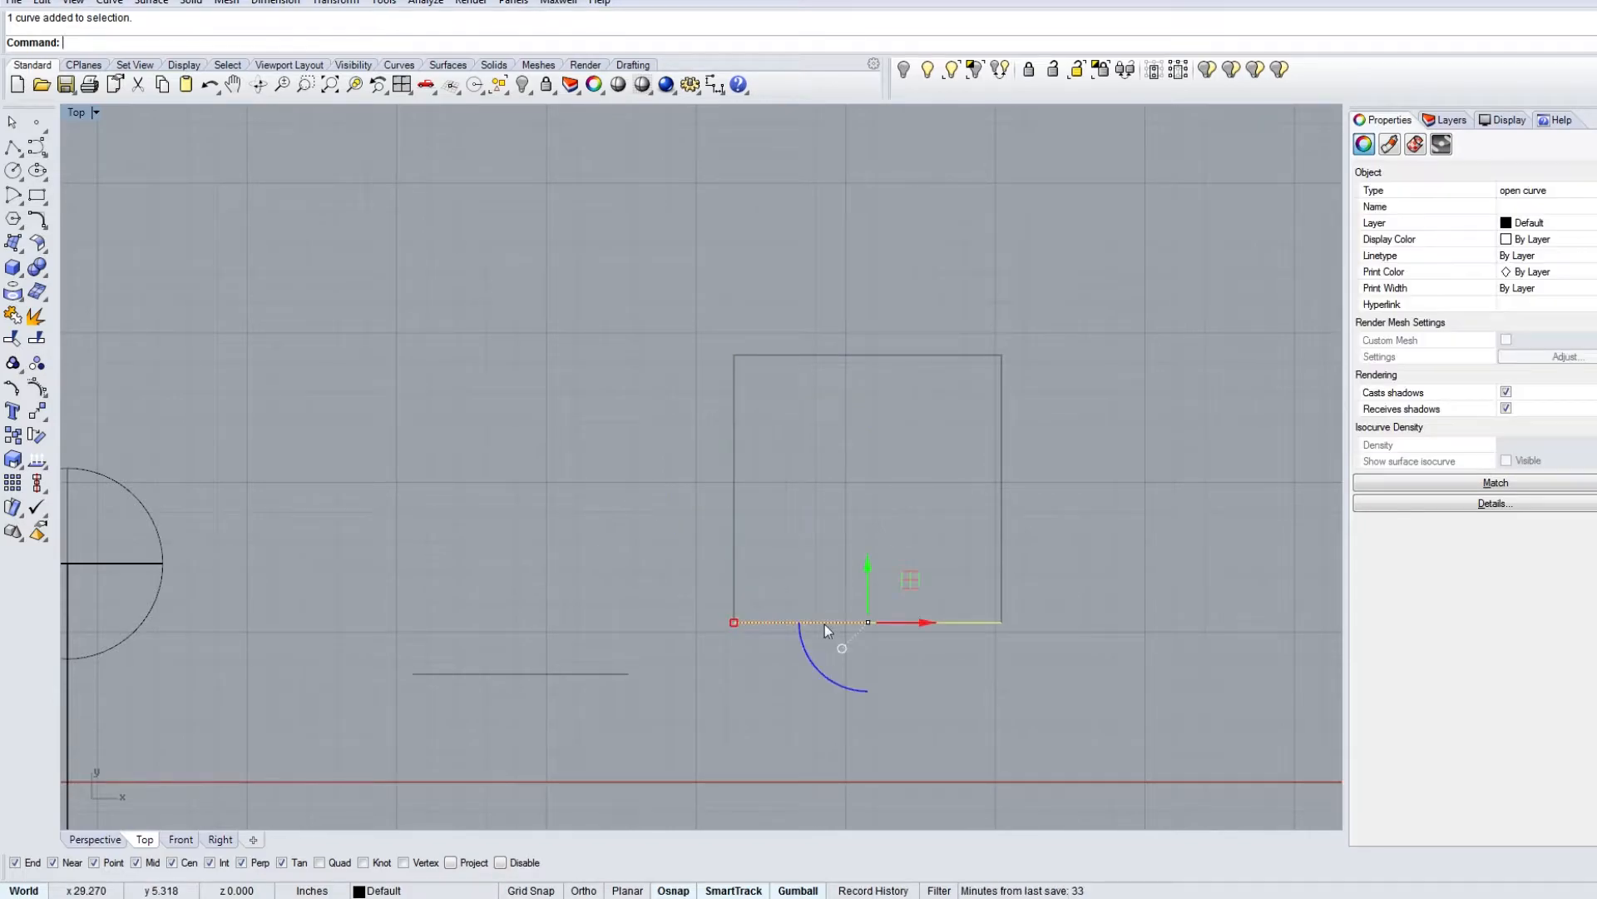
Step: Join the four edges of the square with the Join command, and undo the join
{"action": "left_click_drag", "start_coordinate": [1140, 689], "coordinate": [703, 241]}
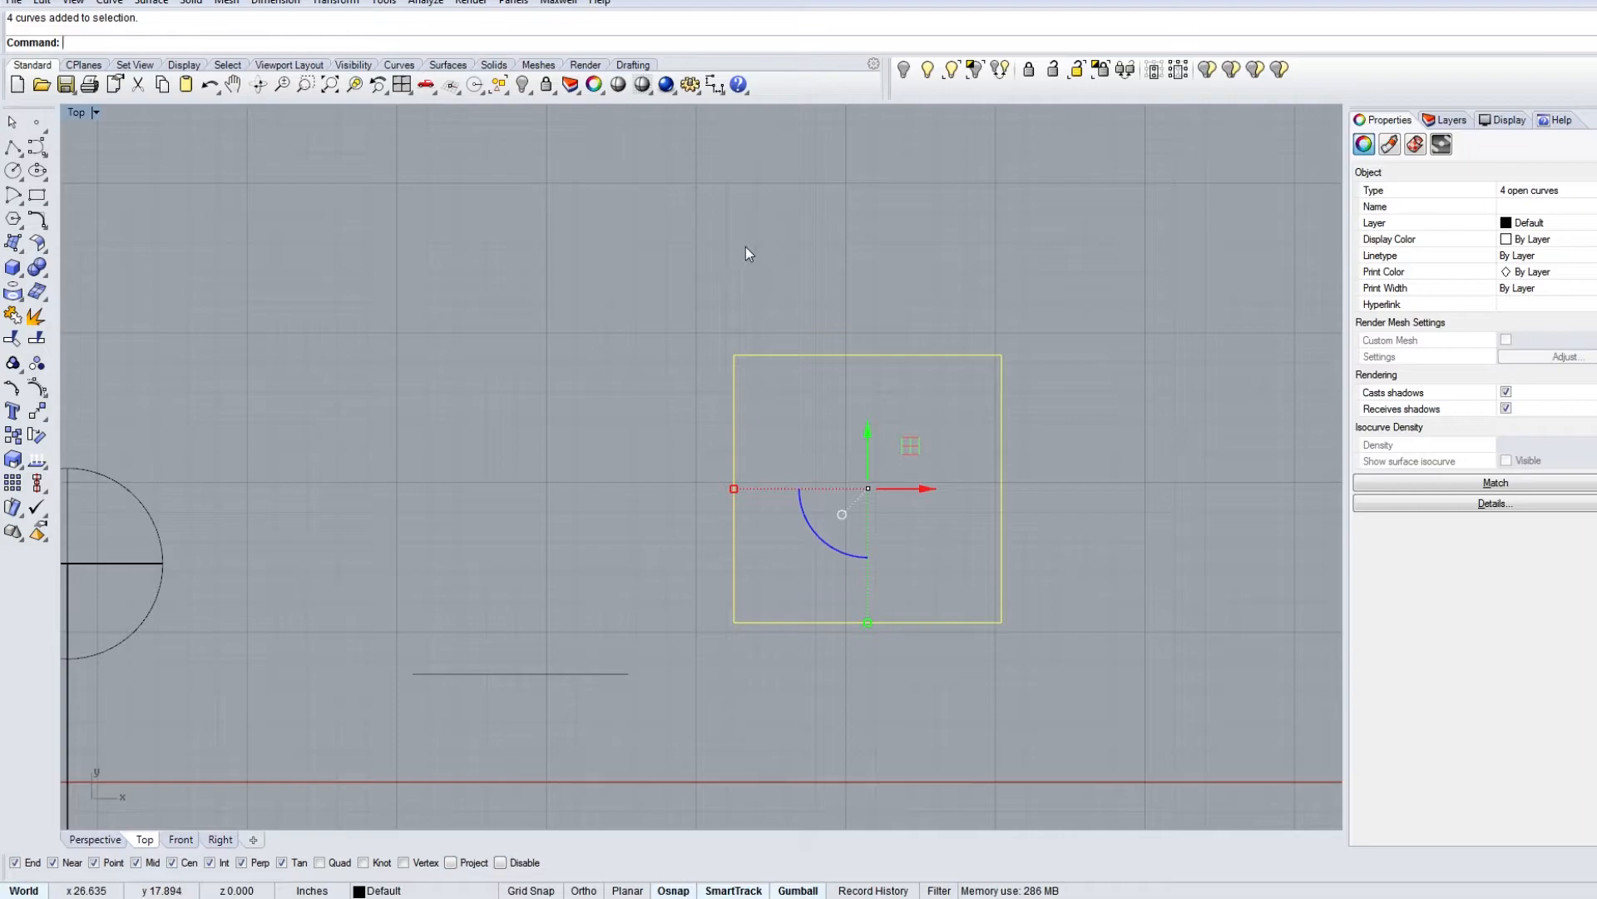
{"action": "type", "text": "Join"}
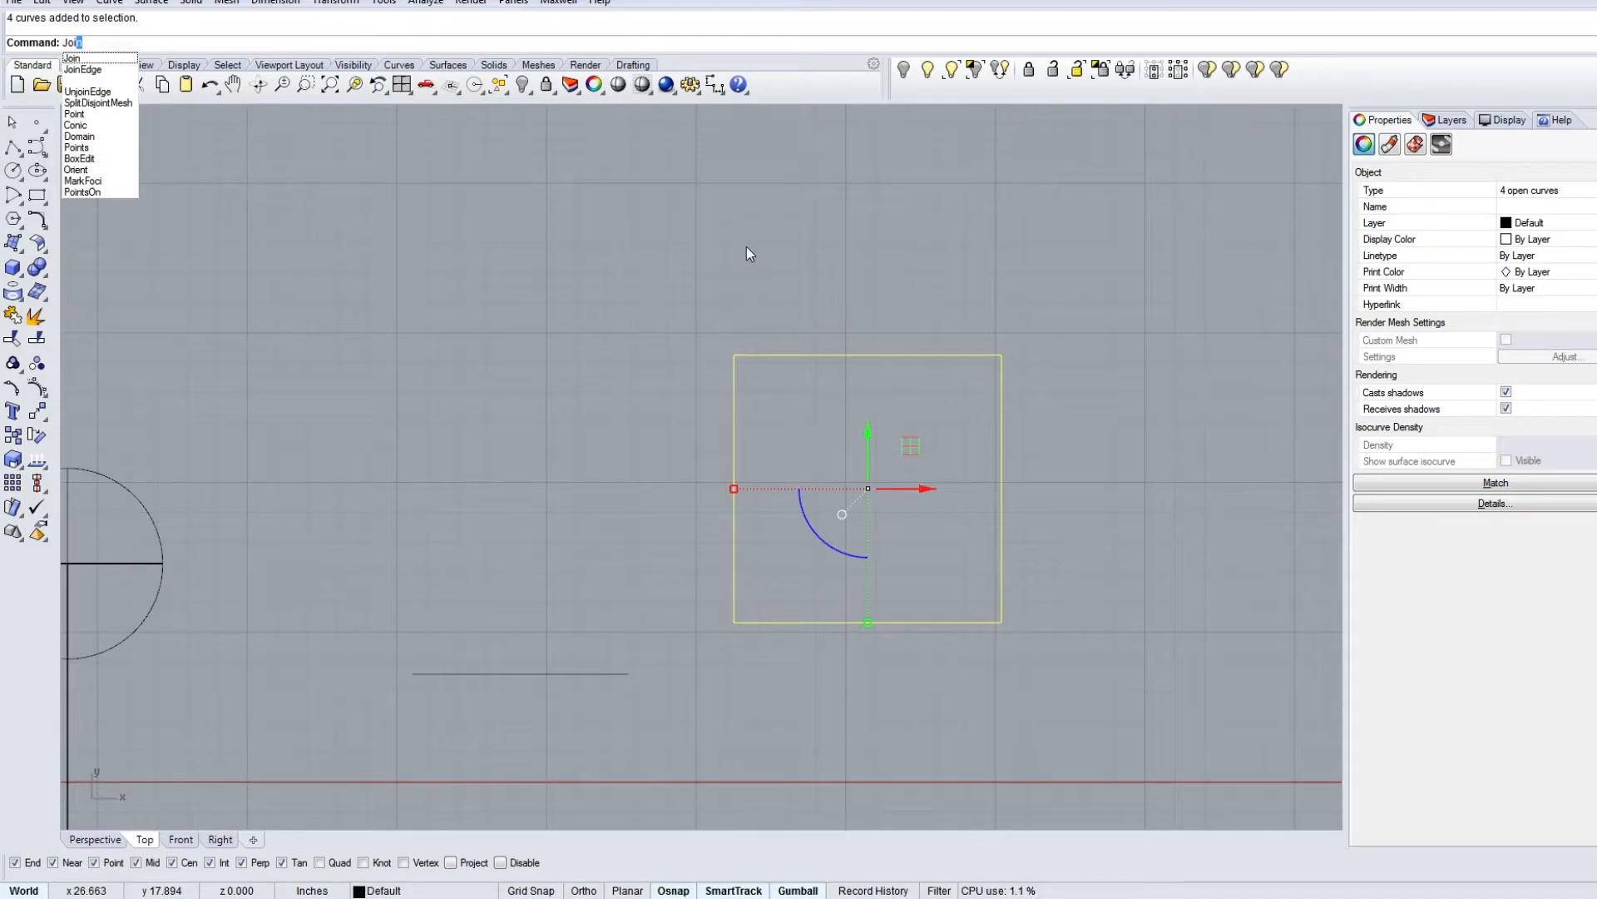
{"action": "key", "text": "Return"}
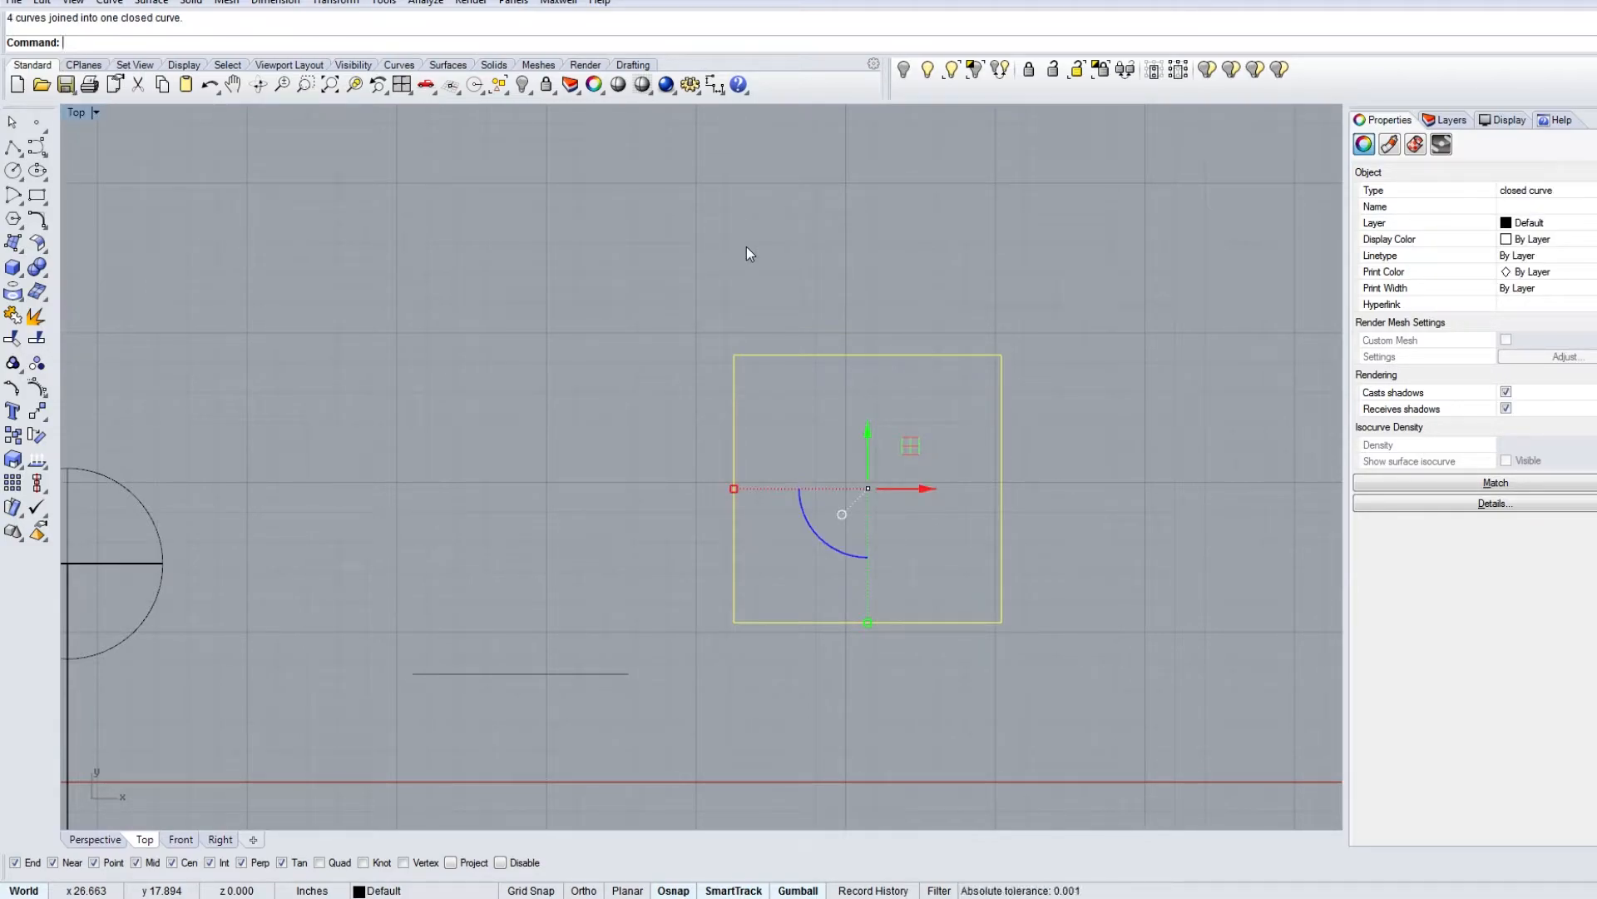
{"action": "key", "text": "ctrl+z"}
Step: Select the square's upper and side edges individually to inspect the unjoined segments, and clear the selection
{"action": "left_click", "coordinate": [790, 258]}
{"action": "left_click", "coordinate": [819, 355]}
{"action": "left_click", "coordinate": [1075, 412]}
{"action": "left_click", "coordinate": [1002, 399]}
{"action": "left_click", "coordinate": [997, 331]}
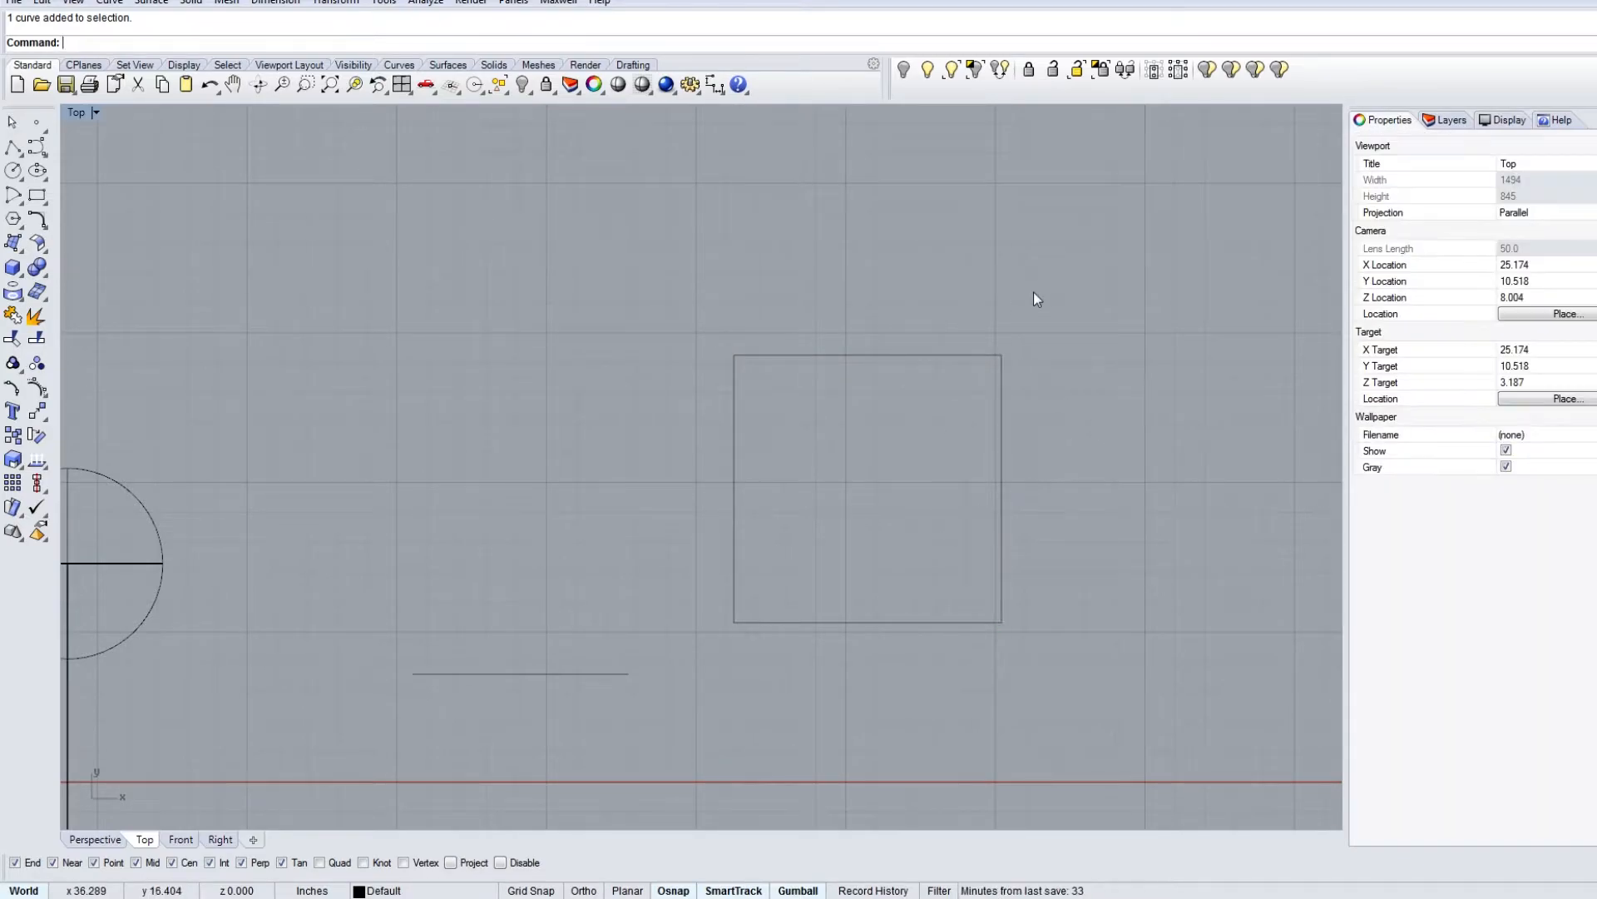
Step: Select all four edges of the square, join them into one closed curve, and deselect it
{"action": "left_click_drag", "start_coordinate": [735, 680], "coordinate": [737, 682]}
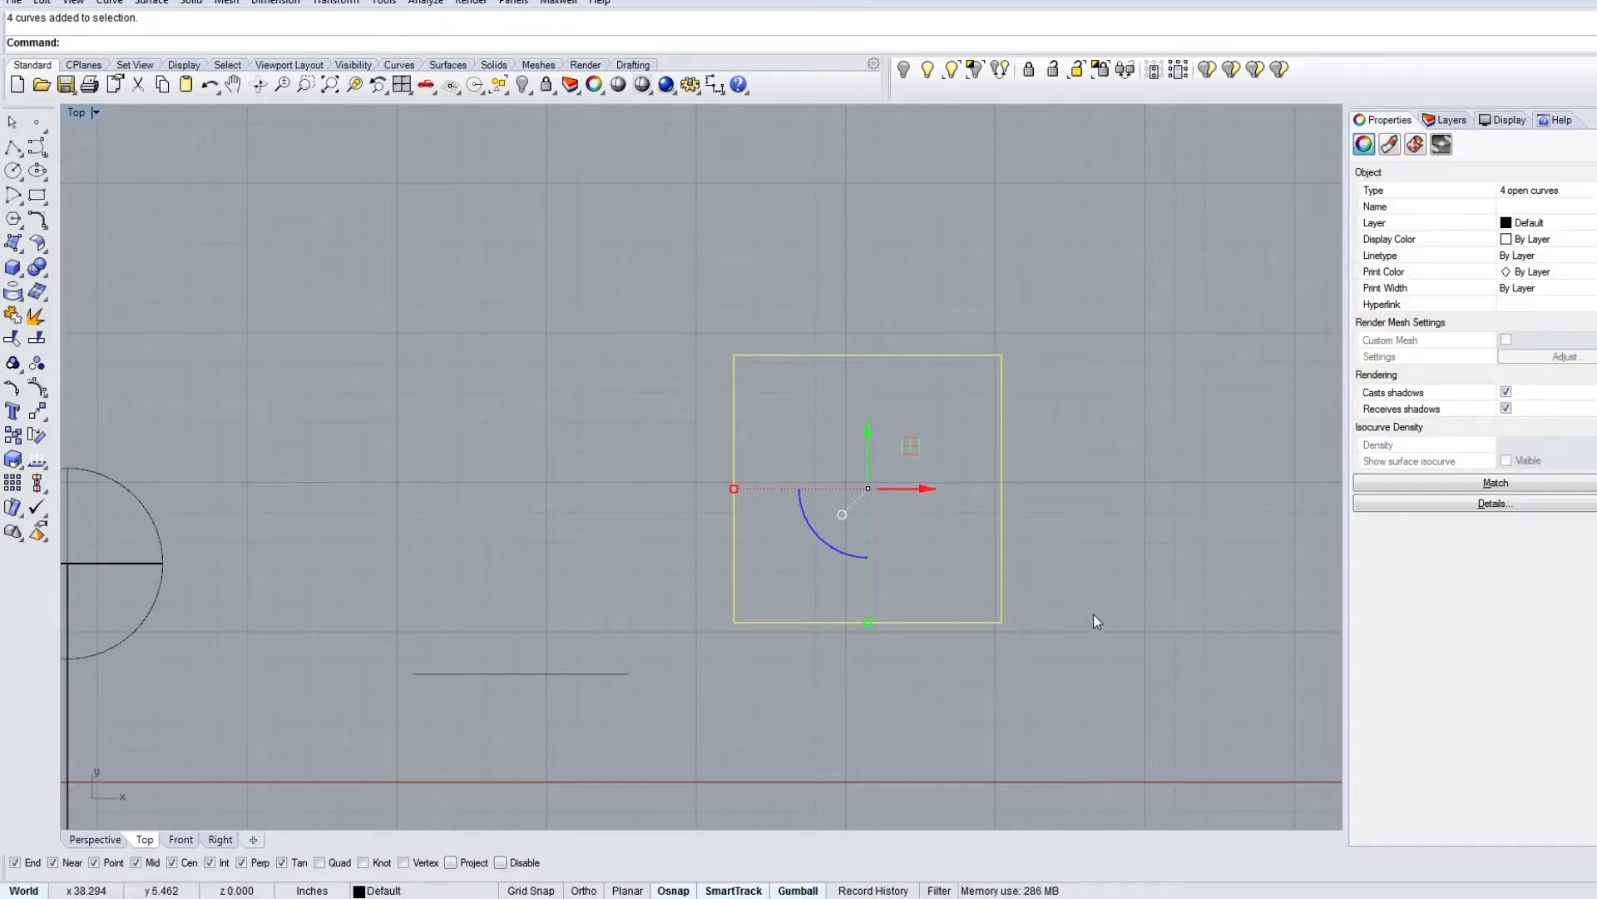
{"action": "key", "text": "ctrl+j"}
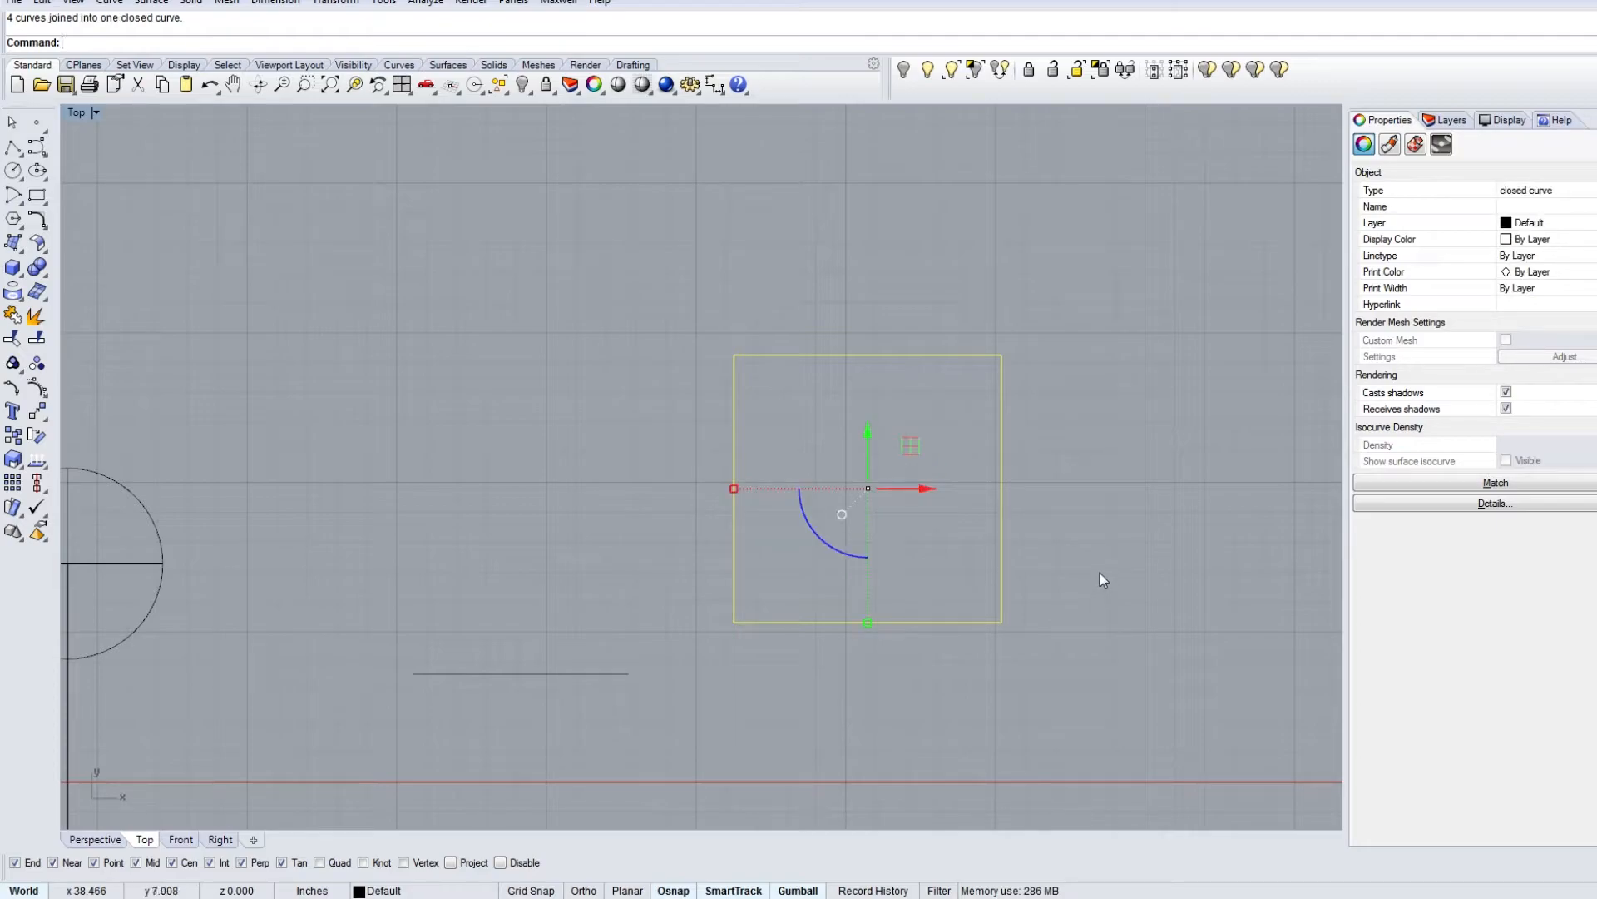
{"action": "left_click", "coordinate": [1091, 539]}
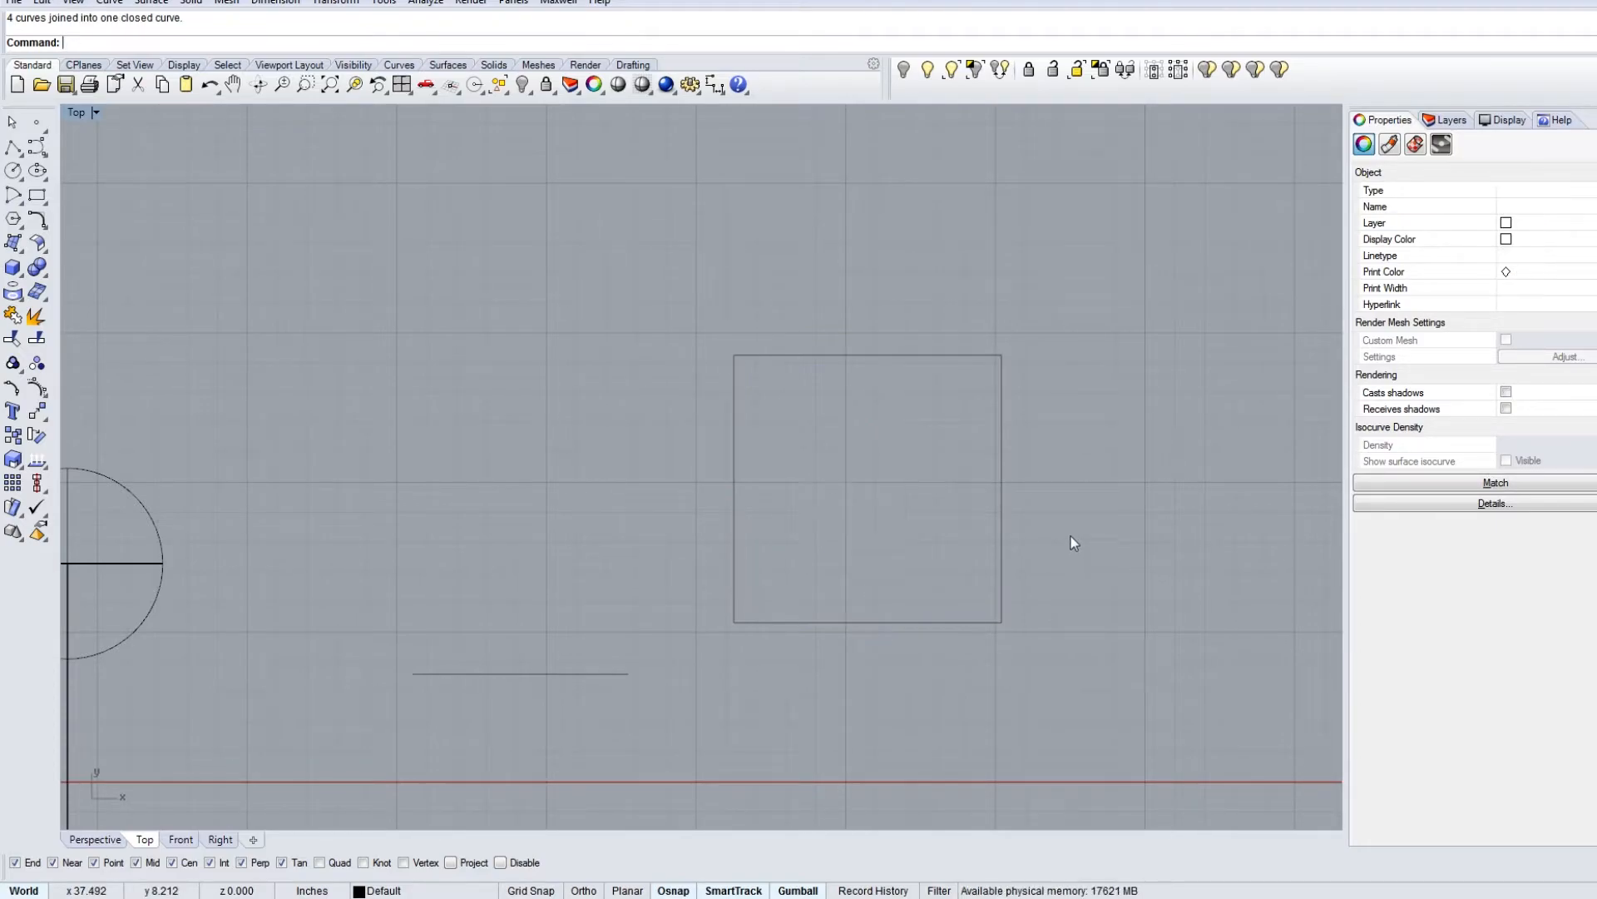
Step: Try moving the joined square up about 4.5 in with the gumball, and undo the move
{"action": "left_click", "coordinate": [1002, 514]}
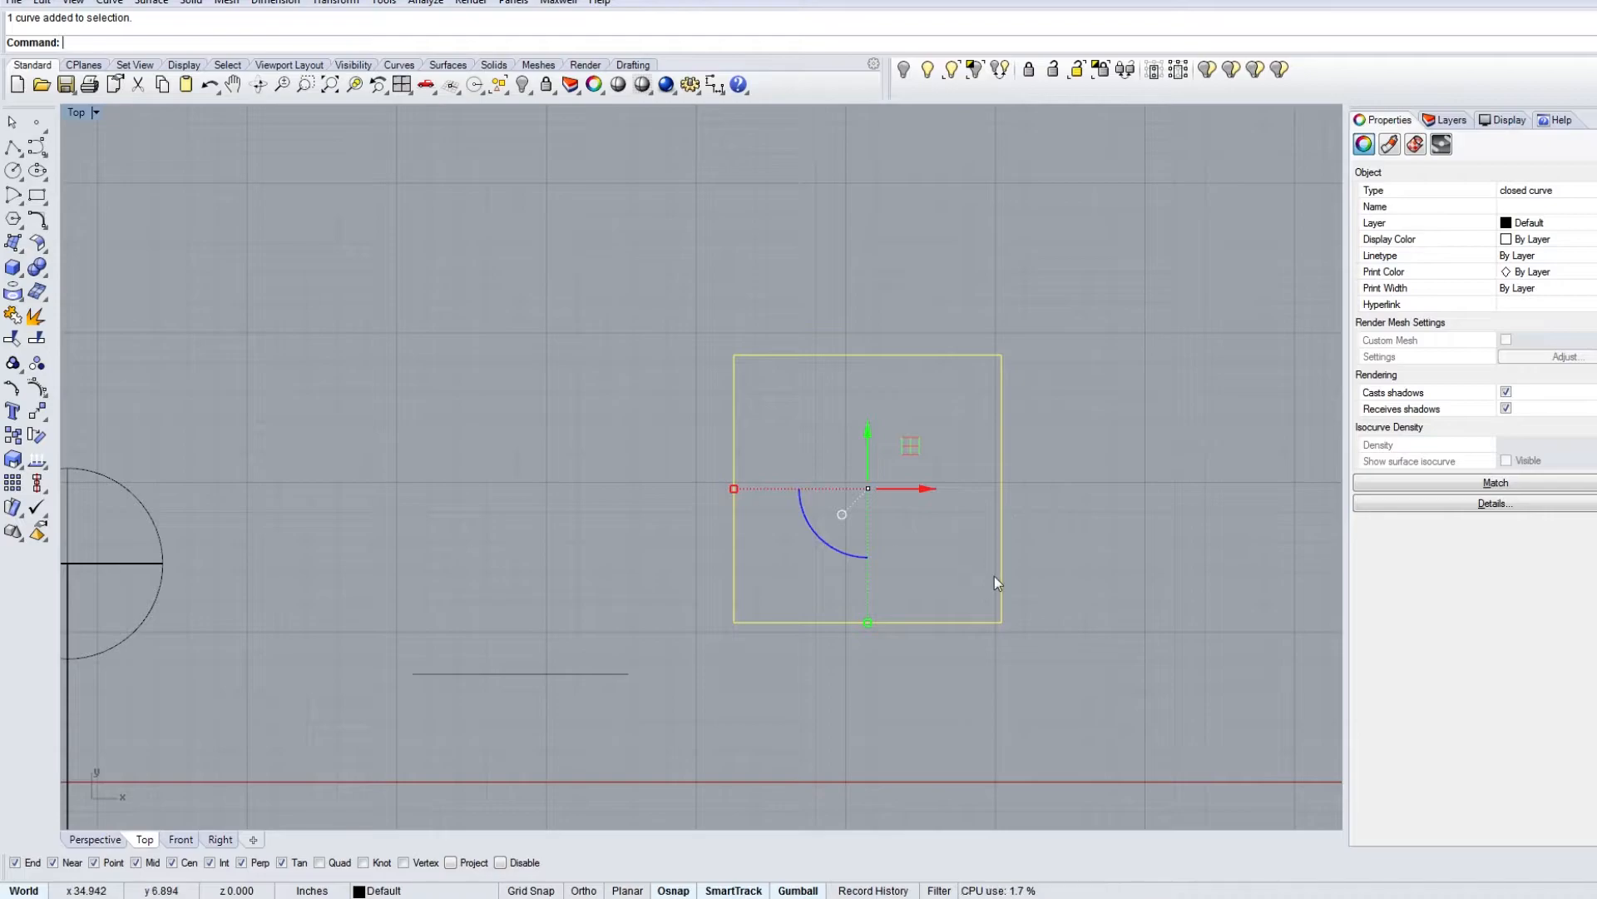
{"action": "left_click", "coordinate": [766, 367]}
{"action": "left_click", "coordinate": [776, 356]}
{"action": "left_click_drag", "start_coordinate": [869, 441], "coordinate": [869, 306]}
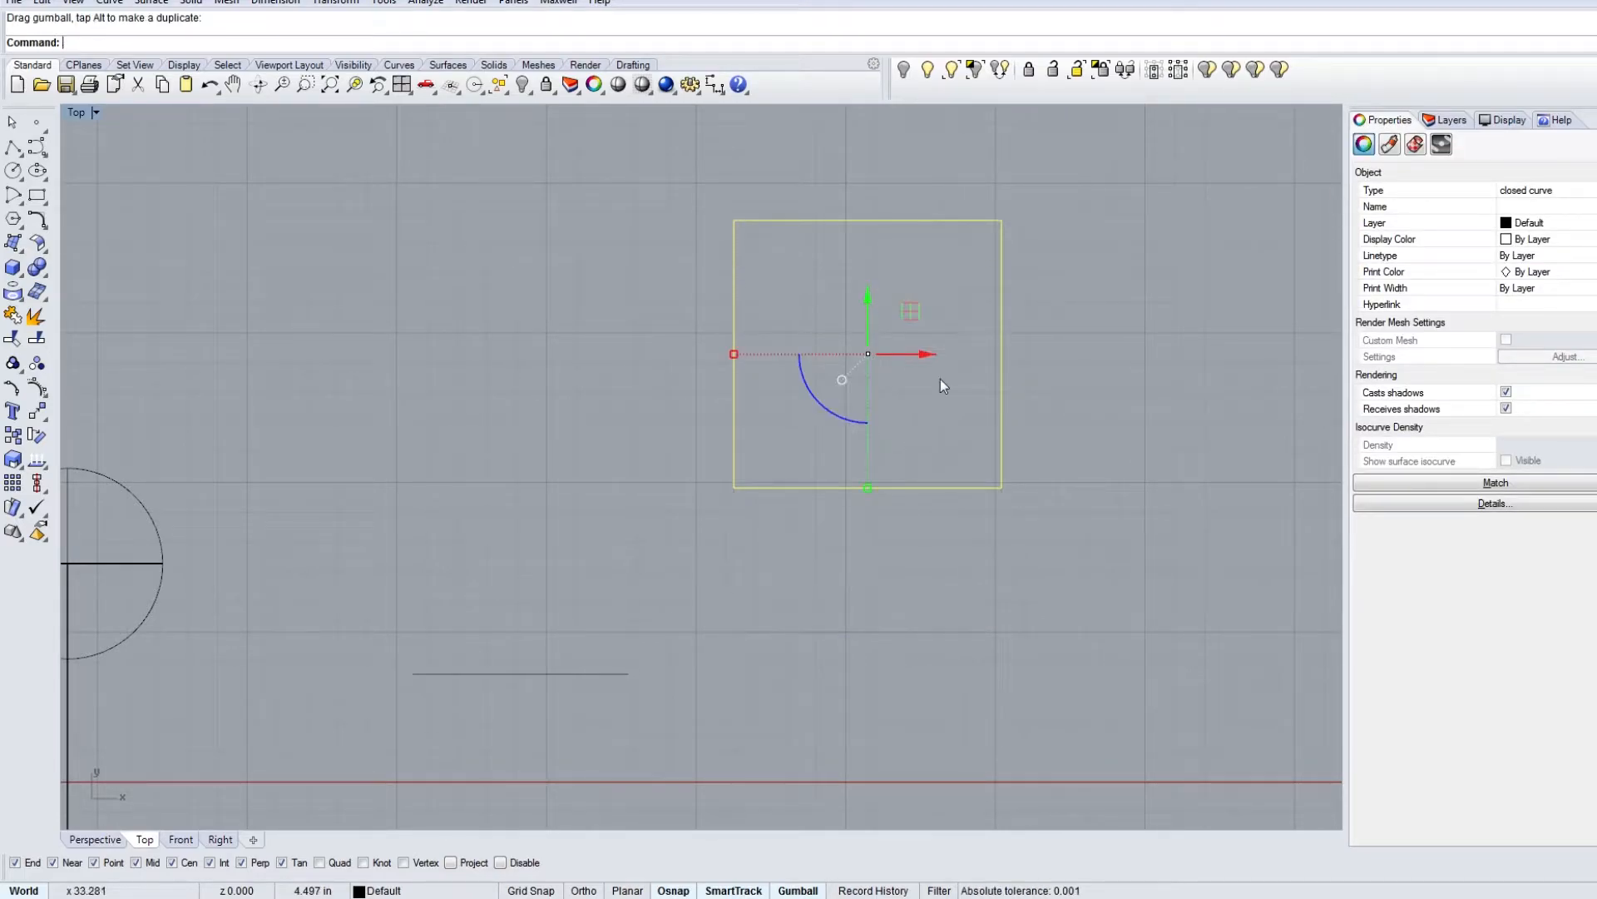
{"action": "key", "text": "ctrl+z"}
Step: Select the joined square with a crossing window and by its upper edge to check it as a single curve
{"action": "left_click", "coordinate": [1106, 497]}
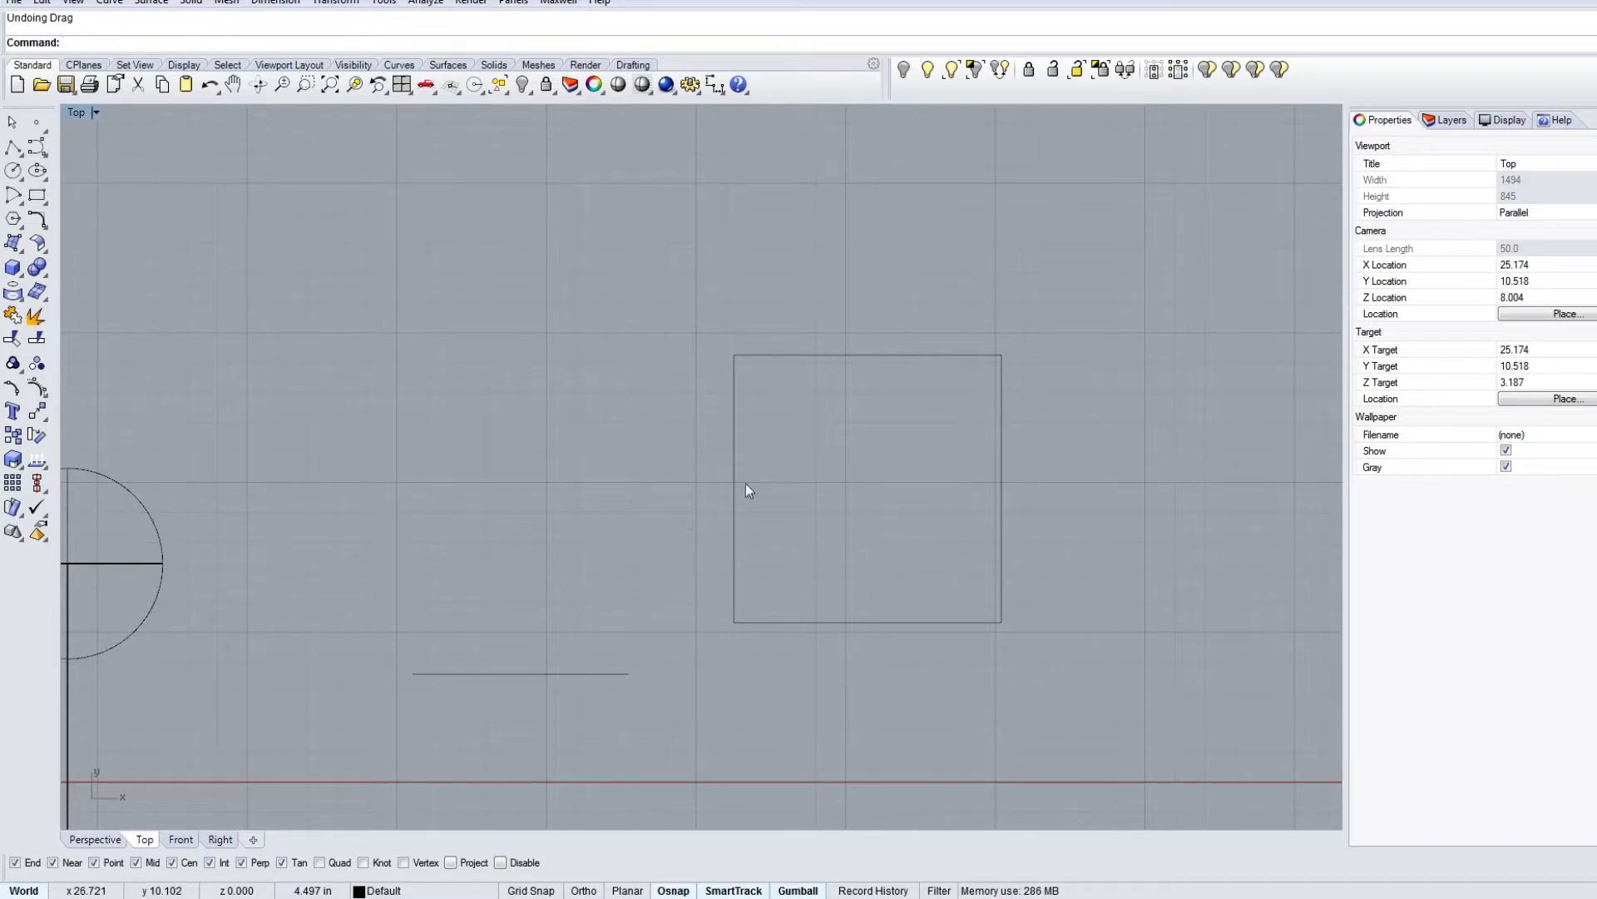
{"action": "left_click_drag", "start_coordinate": [761, 308], "coordinate": [625, 452]}
{"action": "key", "text": "Escape"}
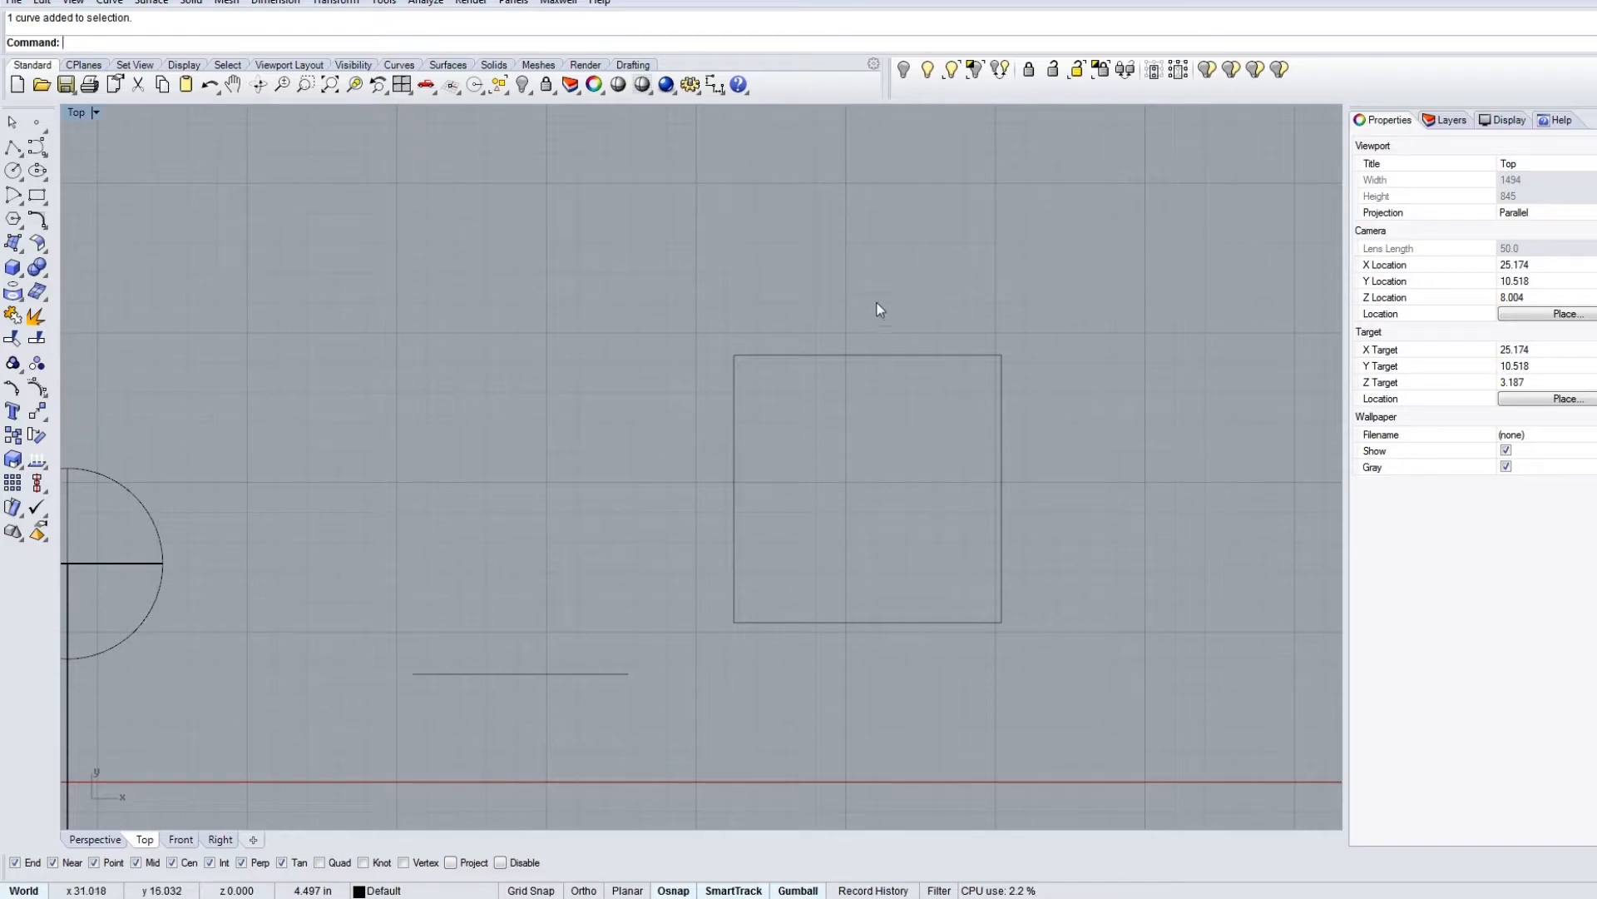
{"action": "left_click", "coordinate": [906, 356]}
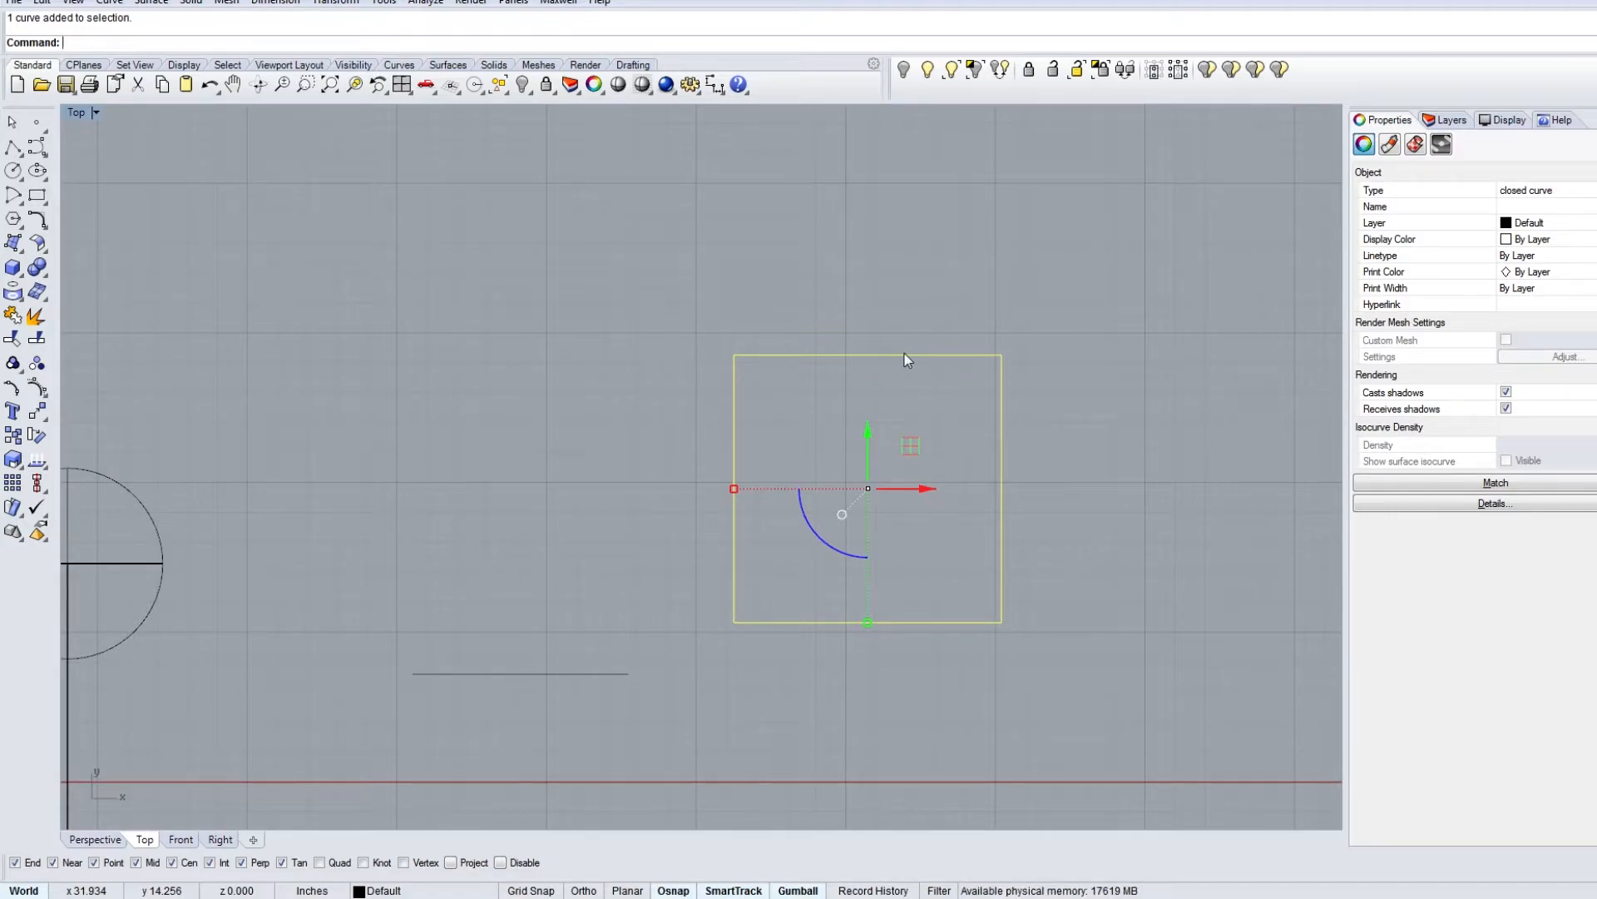
{"action": "left_click", "coordinate": [910, 323]}
{"action": "key", "text": "ctrl+j"}
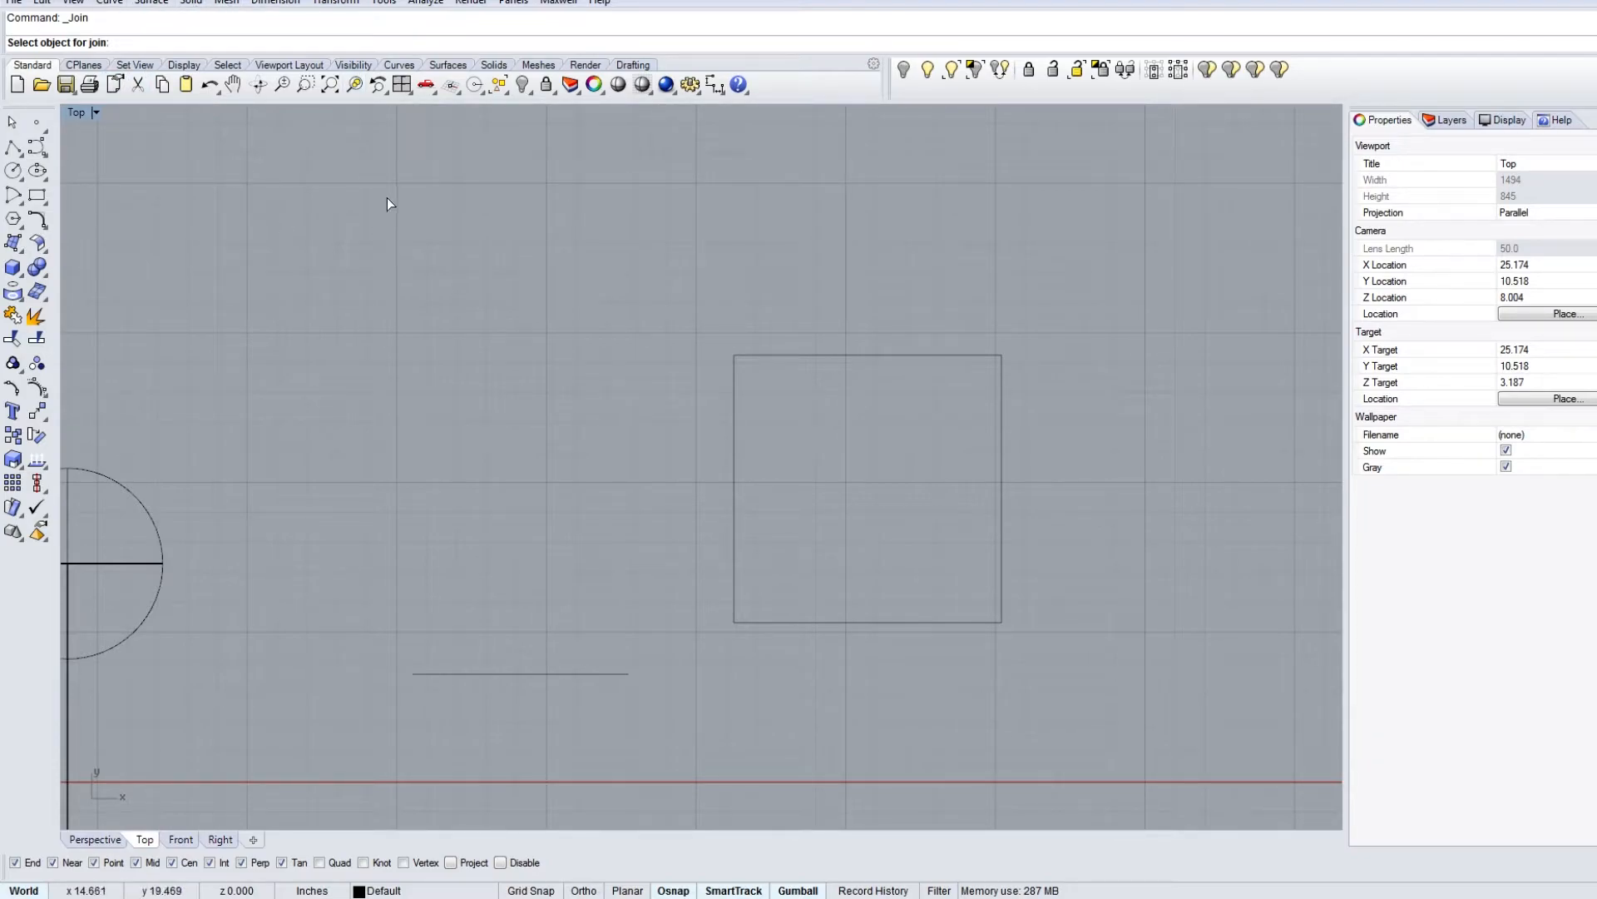
{"action": "key", "text": "Escape"}
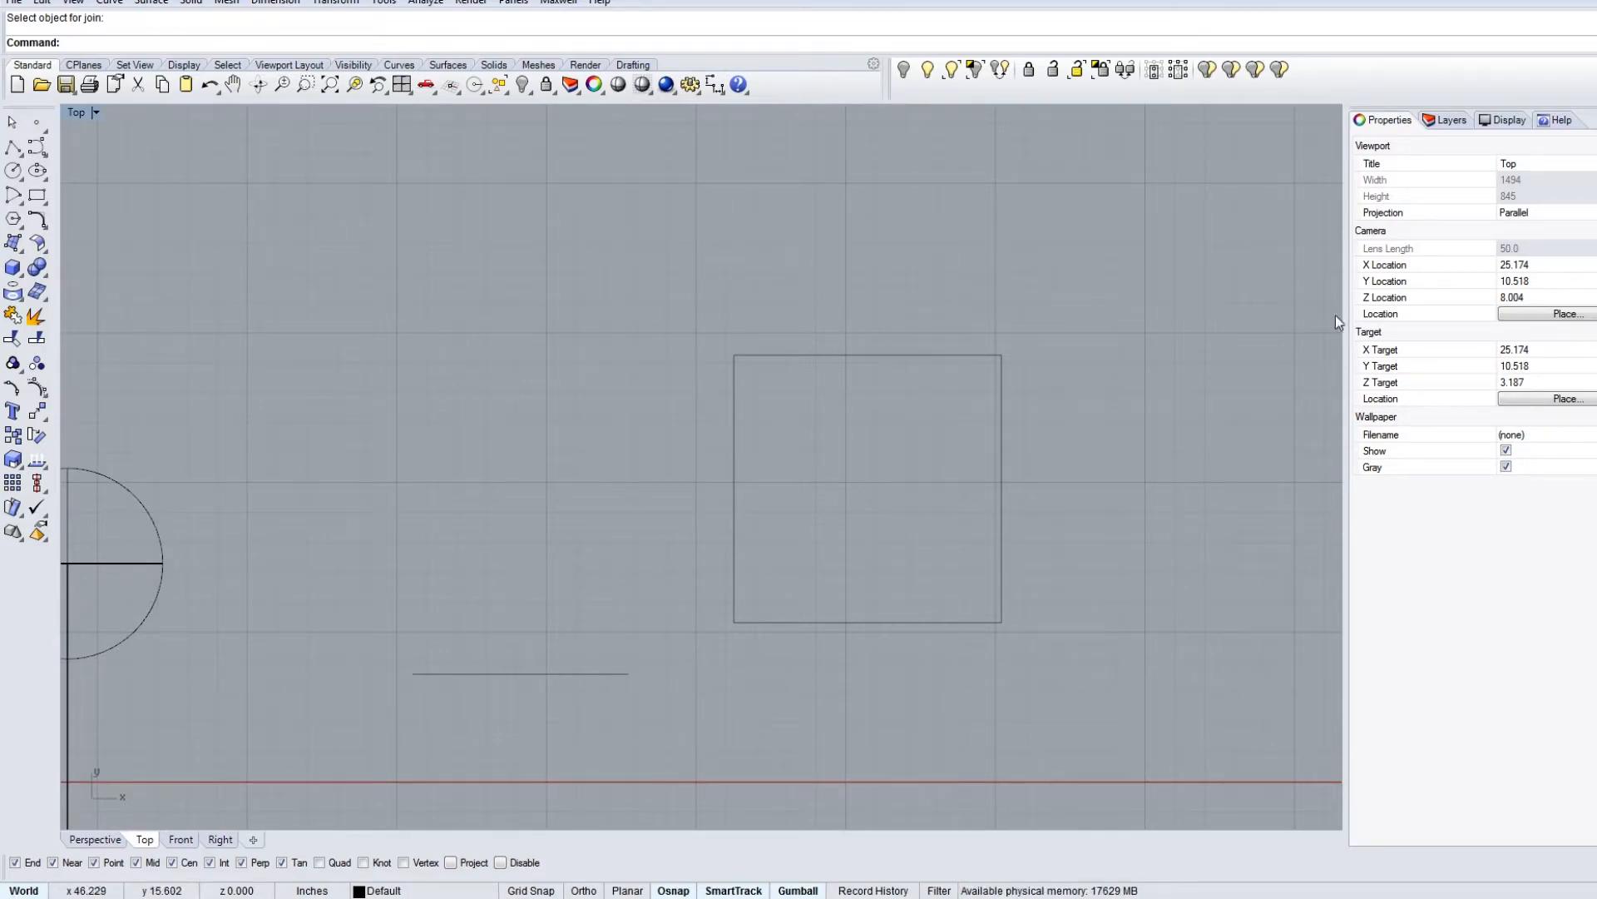
Step: Select the joined square and the separate line in turn to compare their object types
{"action": "left_click", "coordinate": [986, 353]}
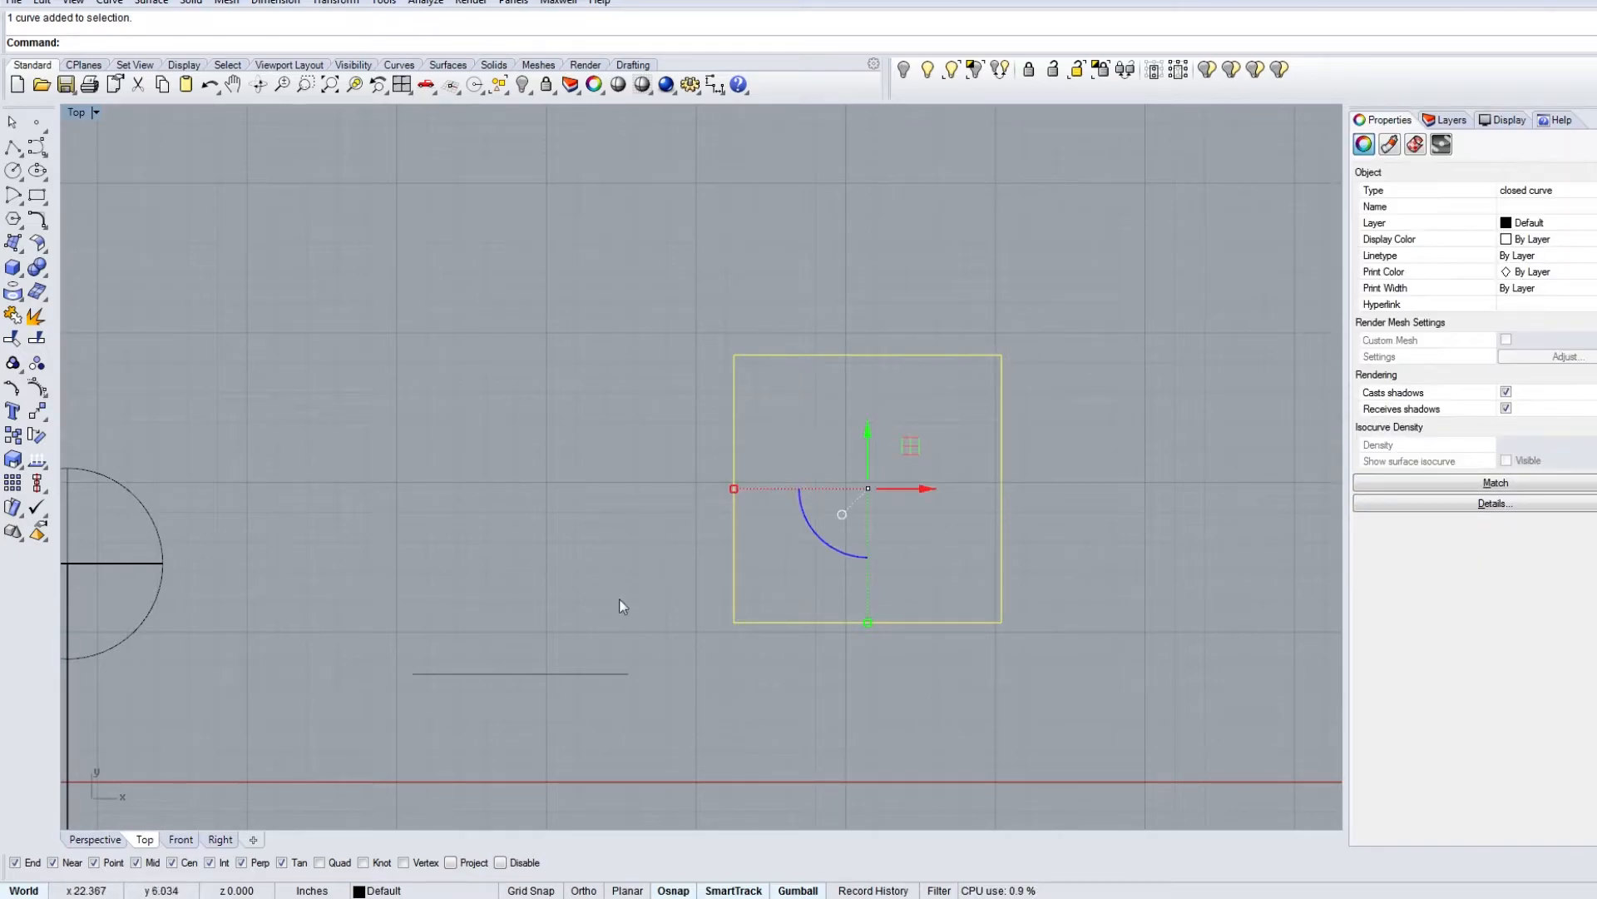
{"action": "left_click", "coordinate": [618, 674]}
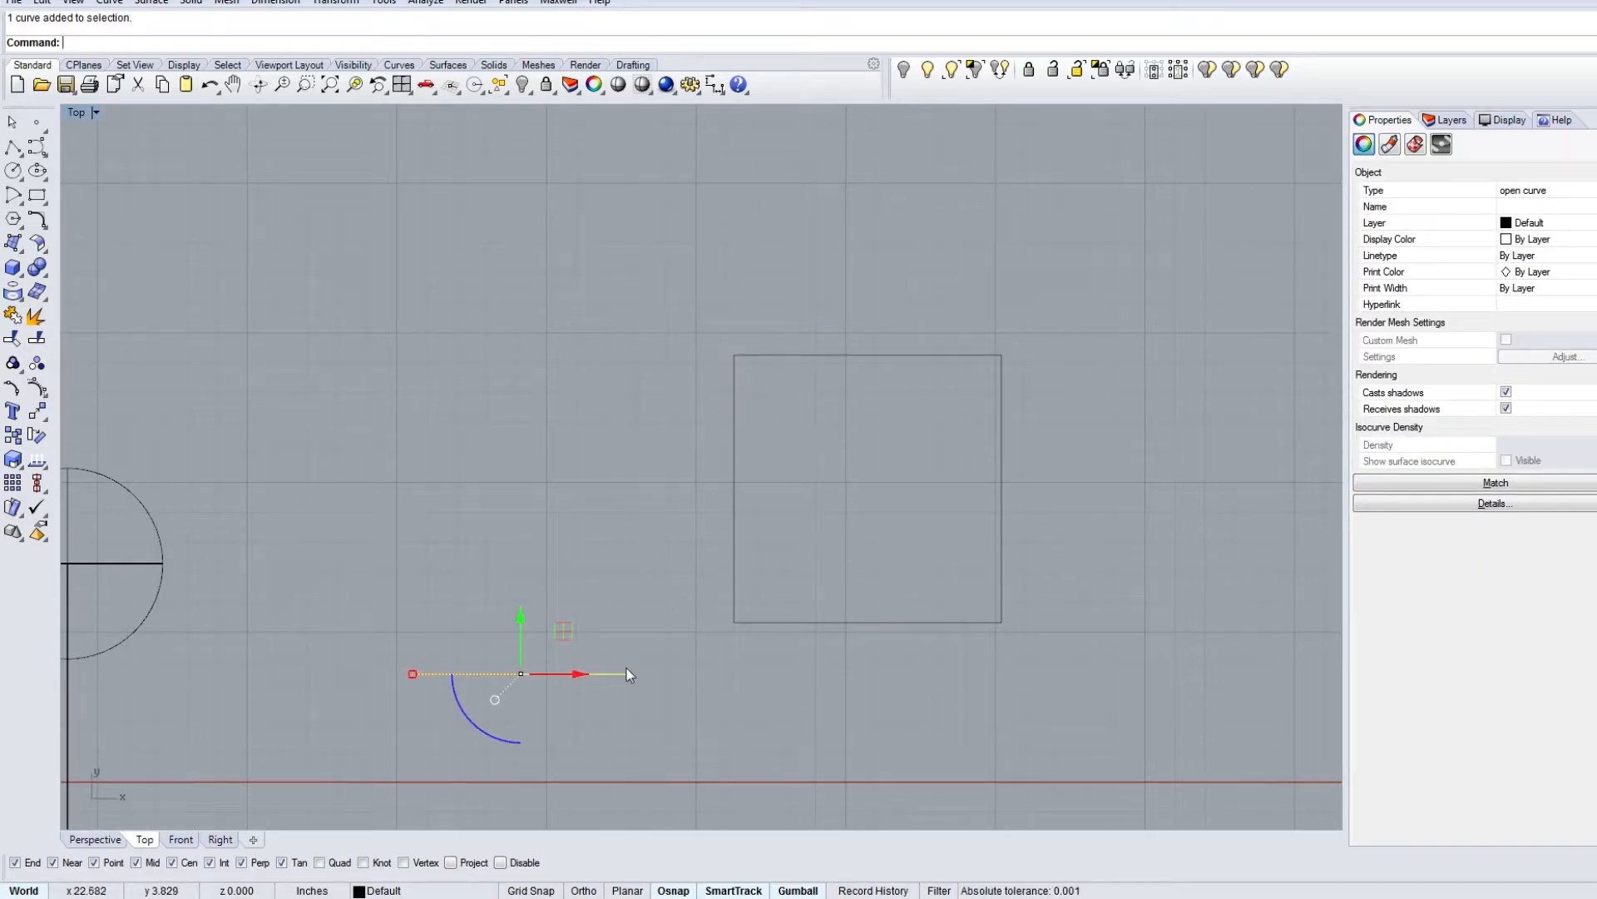
{"action": "left_click", "coordinate": [735, 591]}
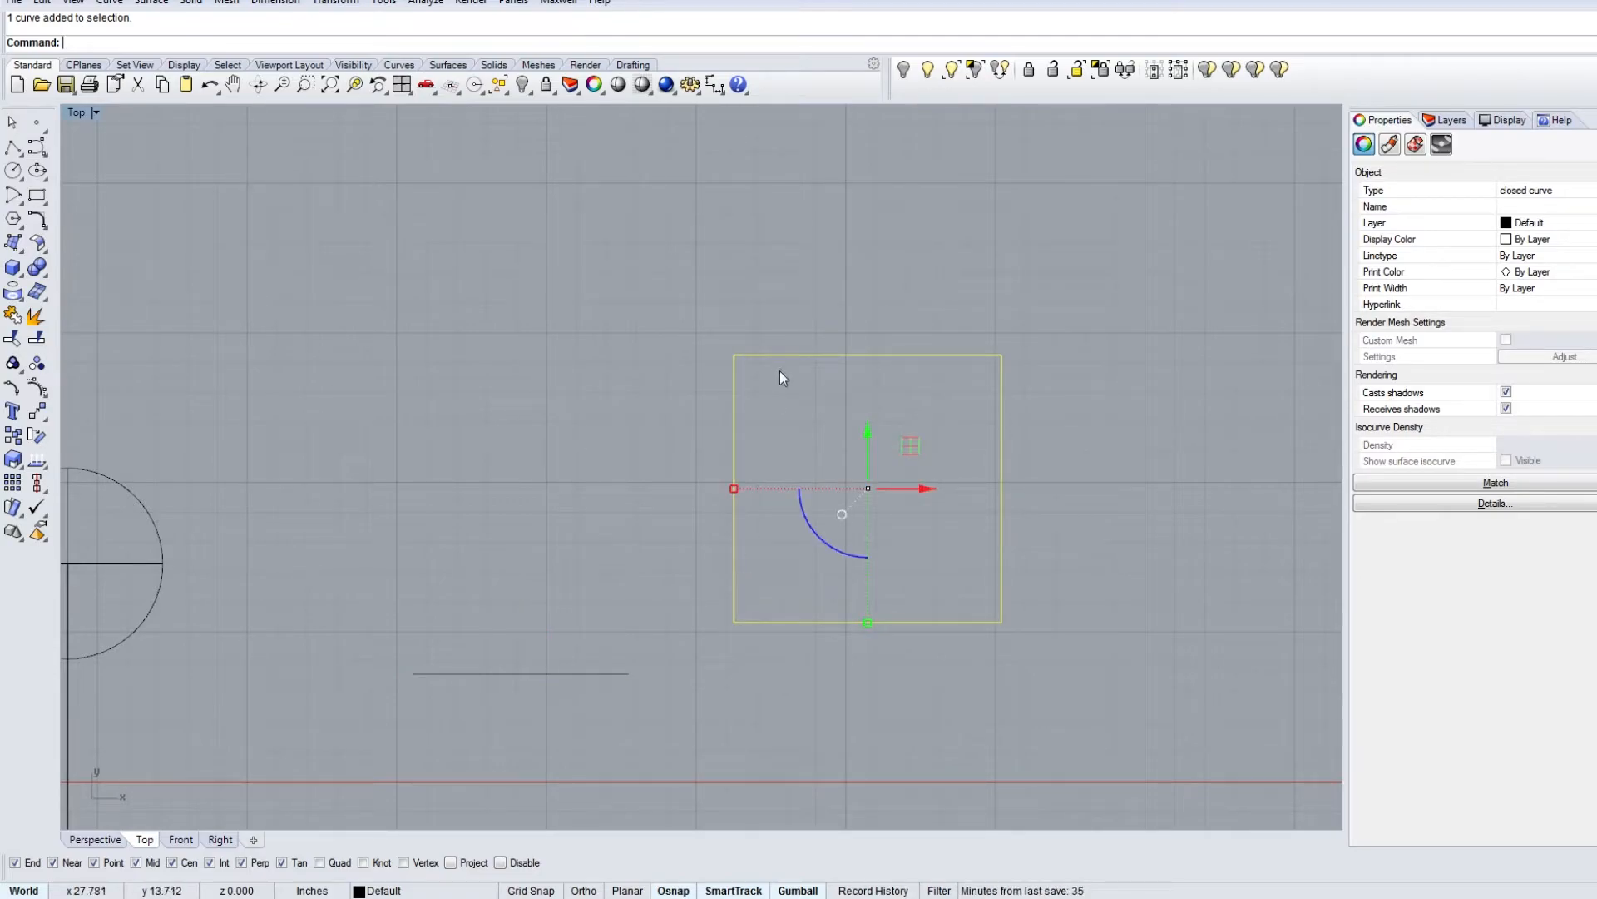
Step: Snap the line's right end to the square's lower-right corner so it overlaps the lower edge, and deselect it
{"action": "left_click_drag", "start_coordinate": [629, 672], "coordinate": [1001, 622]}
{"action": "left_click", "coordinate": [797, 572]}
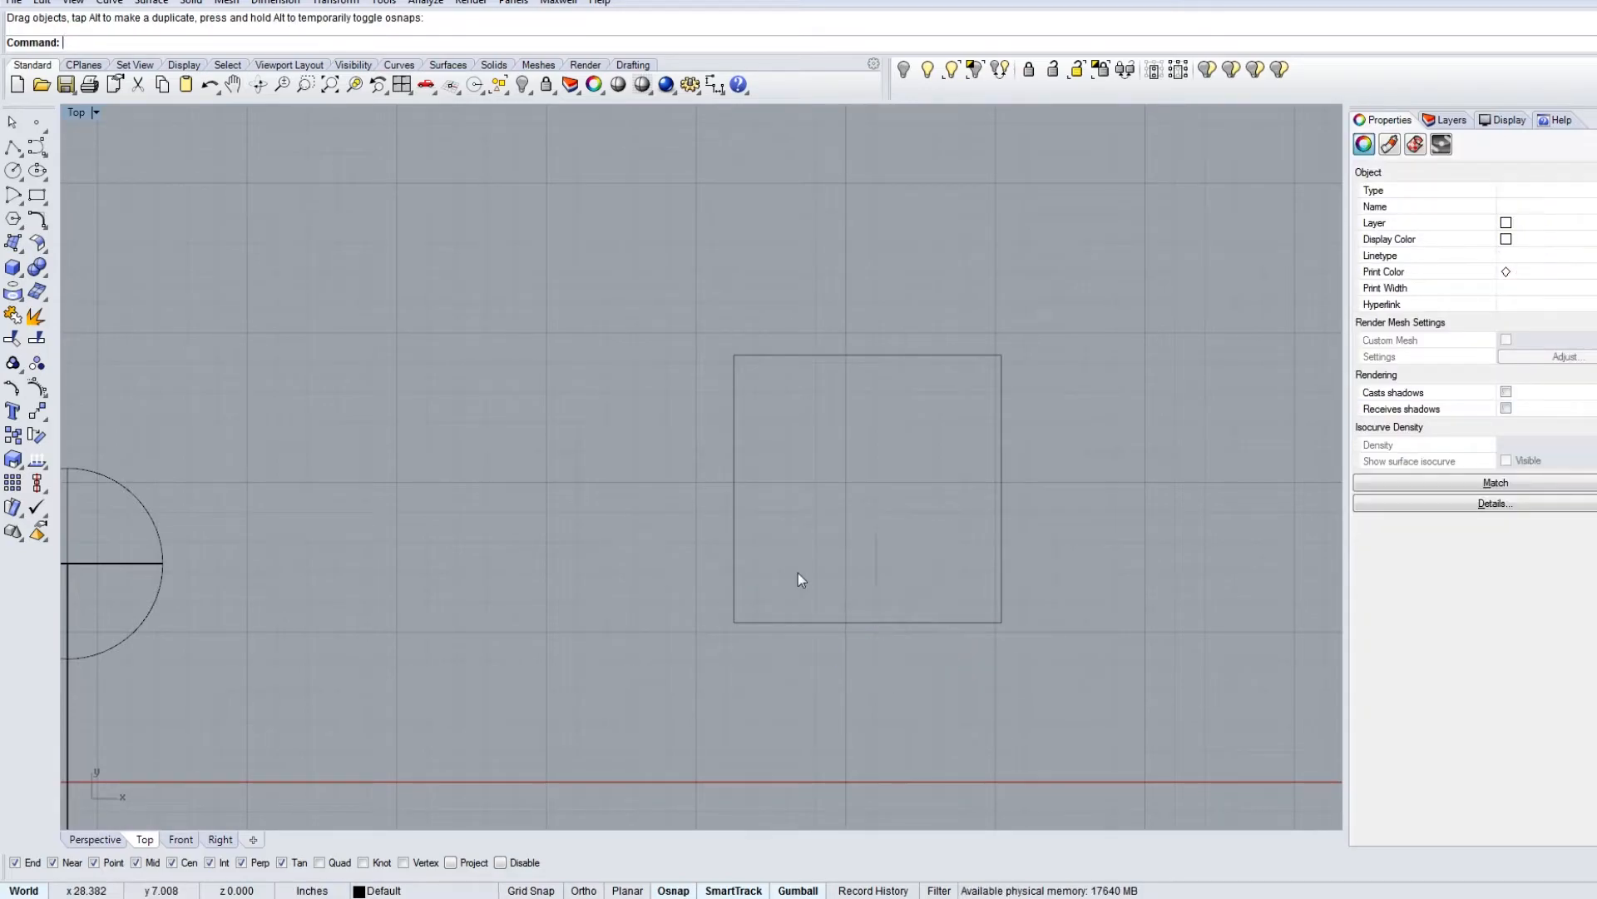
Step: Choose the line from the two overlapping curves and move it off the square, past its left edge
{"action": "left_click", "coordinate": [854, 622]}
{"action": "key", "text": "Up"}
{"action": "key", "text": "Down"}
{"action": "key", "text": "Up"}
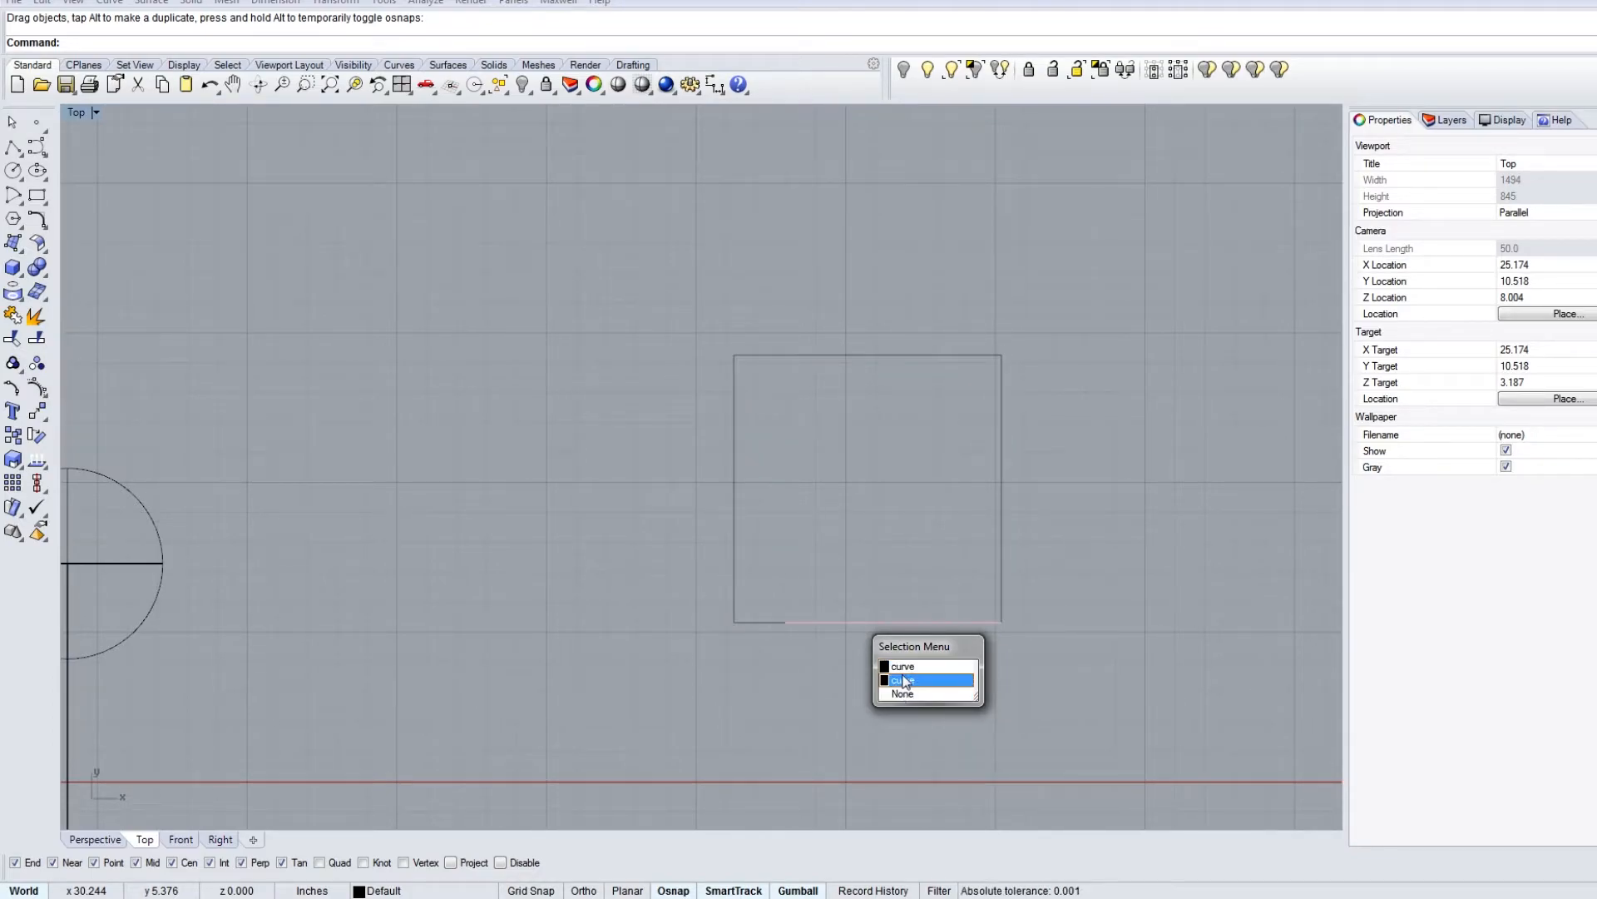
{"action": "left_click", "coordinate": [845, 623]}
{"action": "left_click", "coordinate": [845, 623]}
{"action": "left_click", "coordinate": [845, 623]}
{"action": "left_click", "coordinate": [845, 623]}
{"action": "left_click", "coordinate": [842, 620]}
{"action": "left_click", "coordinate": [842, 621]}
{"action": "left_click", "coordinate": [842, 621]}
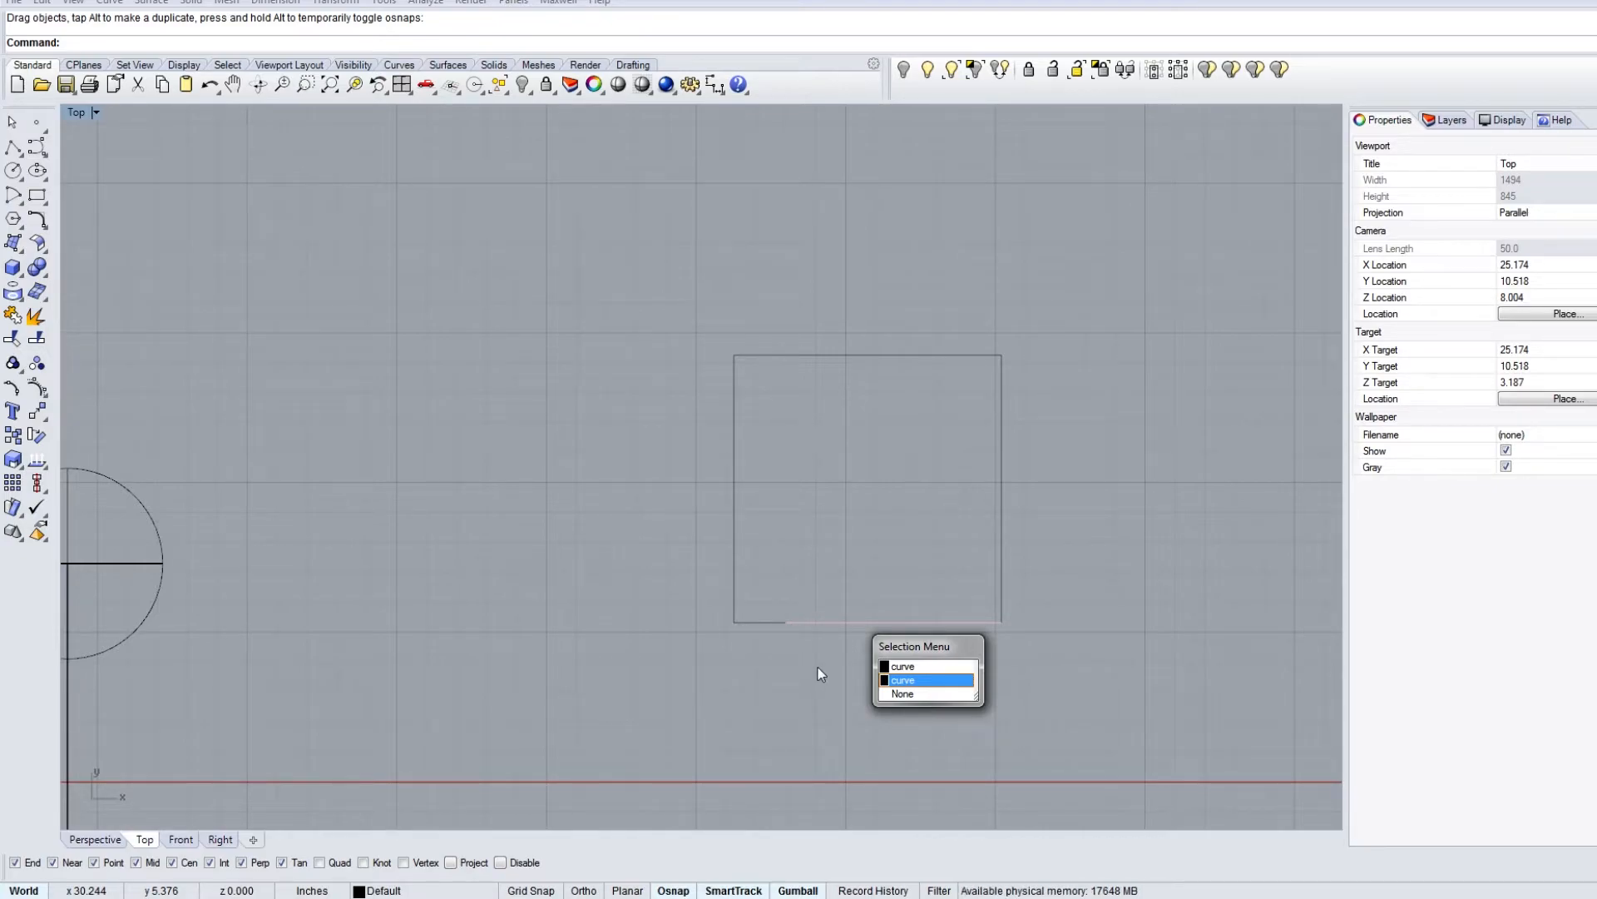
{"action": "key", "text": "Return"}
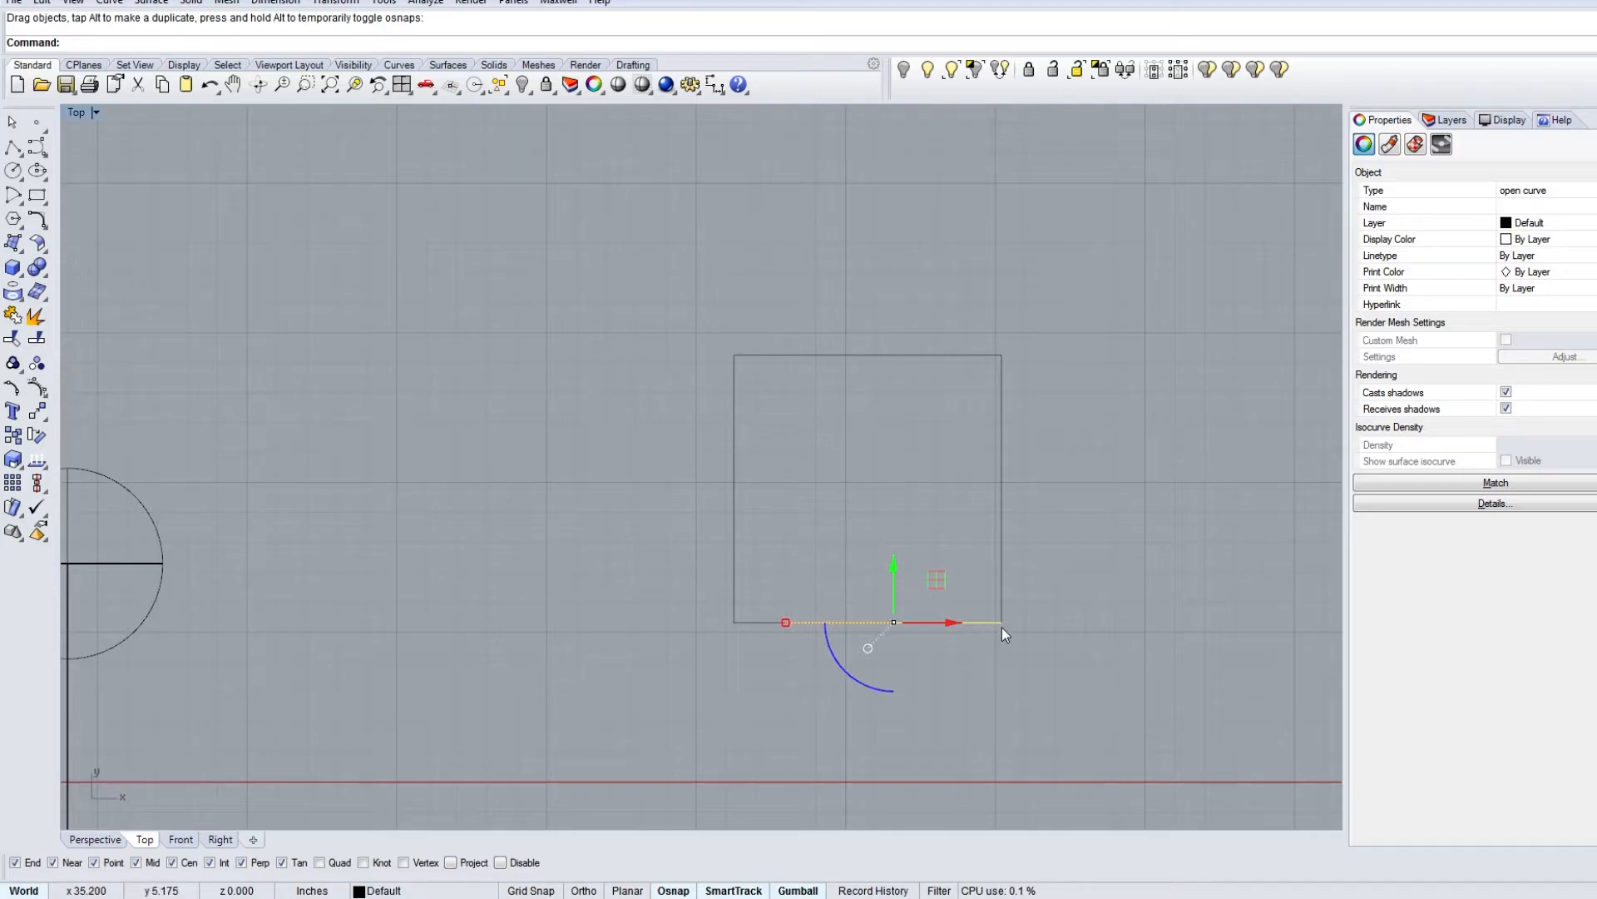
{"action": "left_click_drag", "start_coordinate": [1003, 630], "coordinate": [678, 589]}
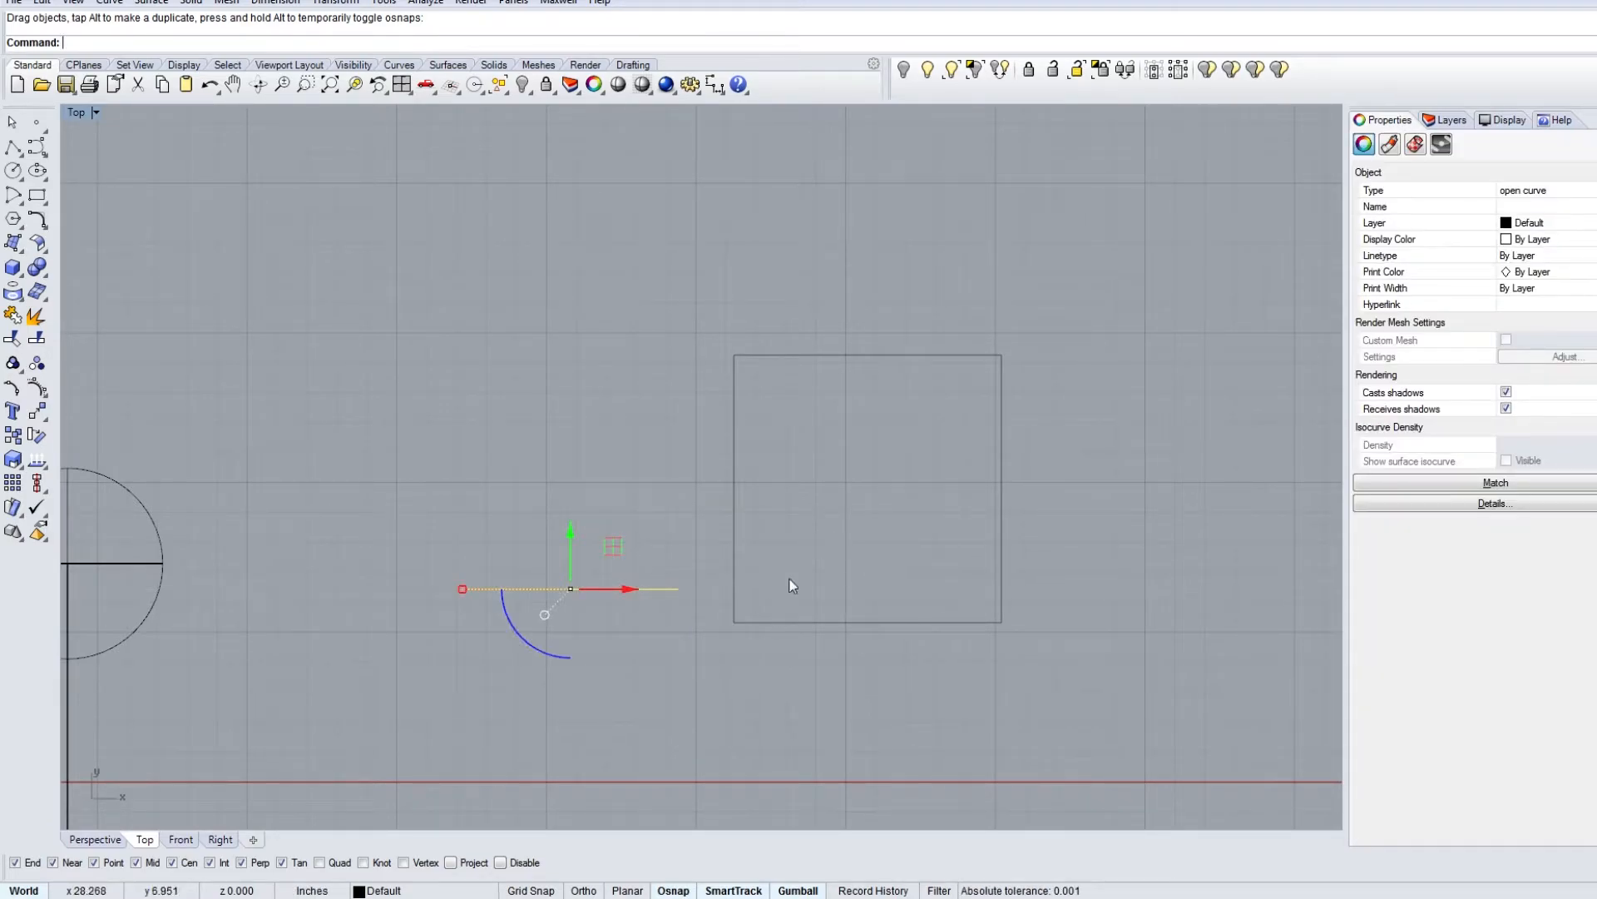
Step: Snap the line's right end to the midpoint of the square's left edge, and from there to the square's centre
{"action": "left_click_drag", "start_coordinate": [793, 586], "coordinate": [610, 714]}
{"action": "key", "text": "Escape"}
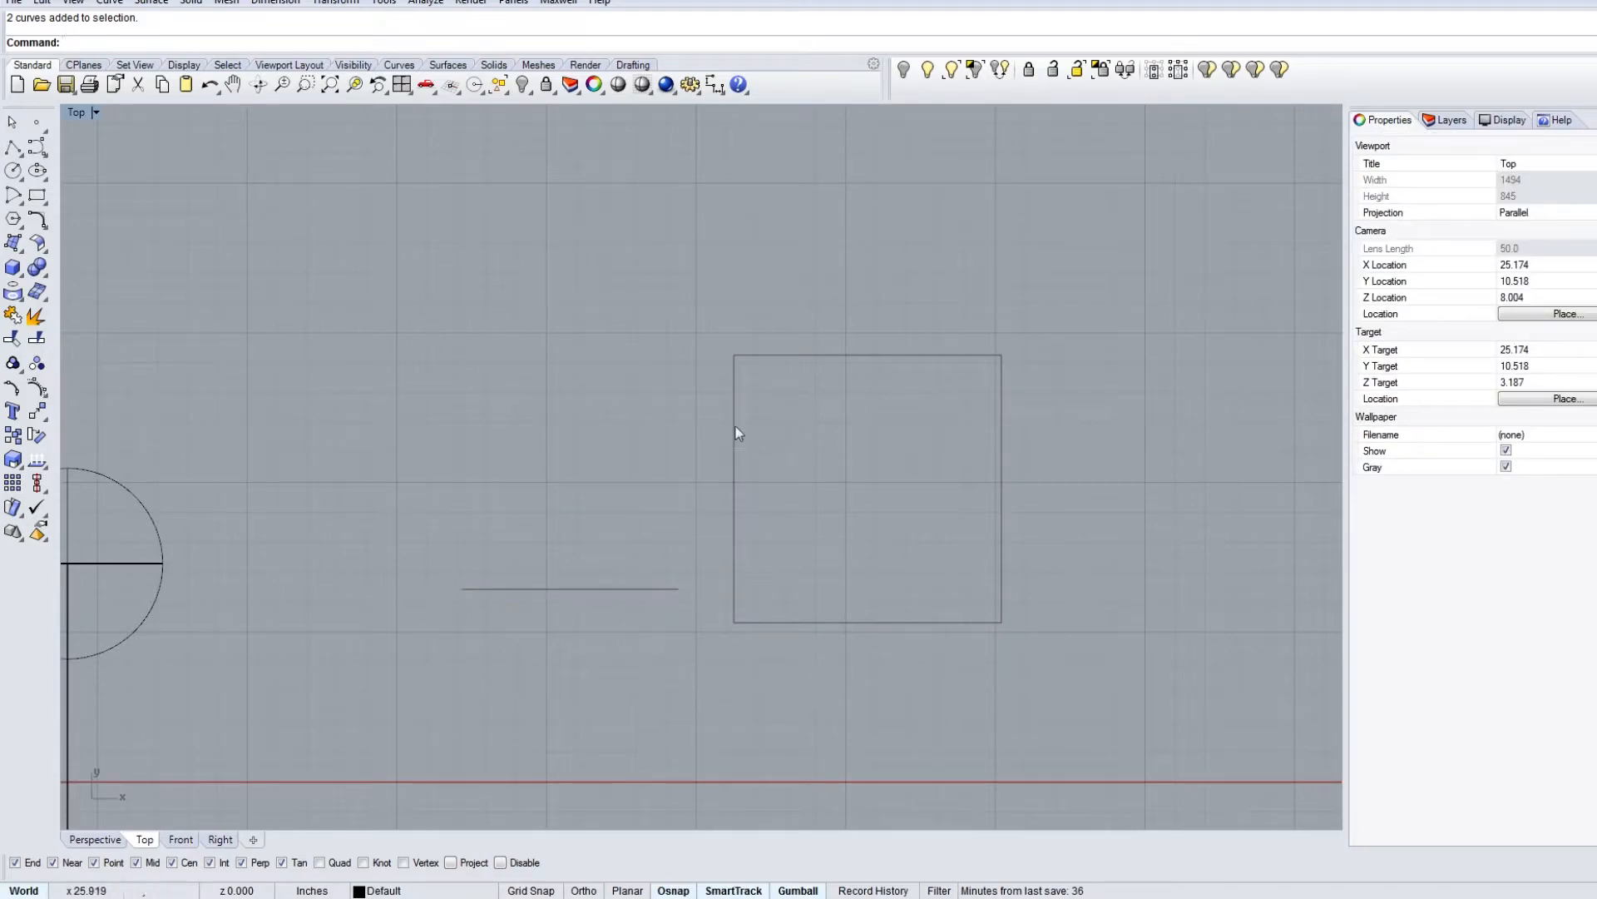
{"action": "left_click_drag", "start_coordinate": [604, 601], "coordinate": [733, 489]}
{"action": "key", "text": "Escape"}
{"action": "left_click", "coordinate": [680, 589]}
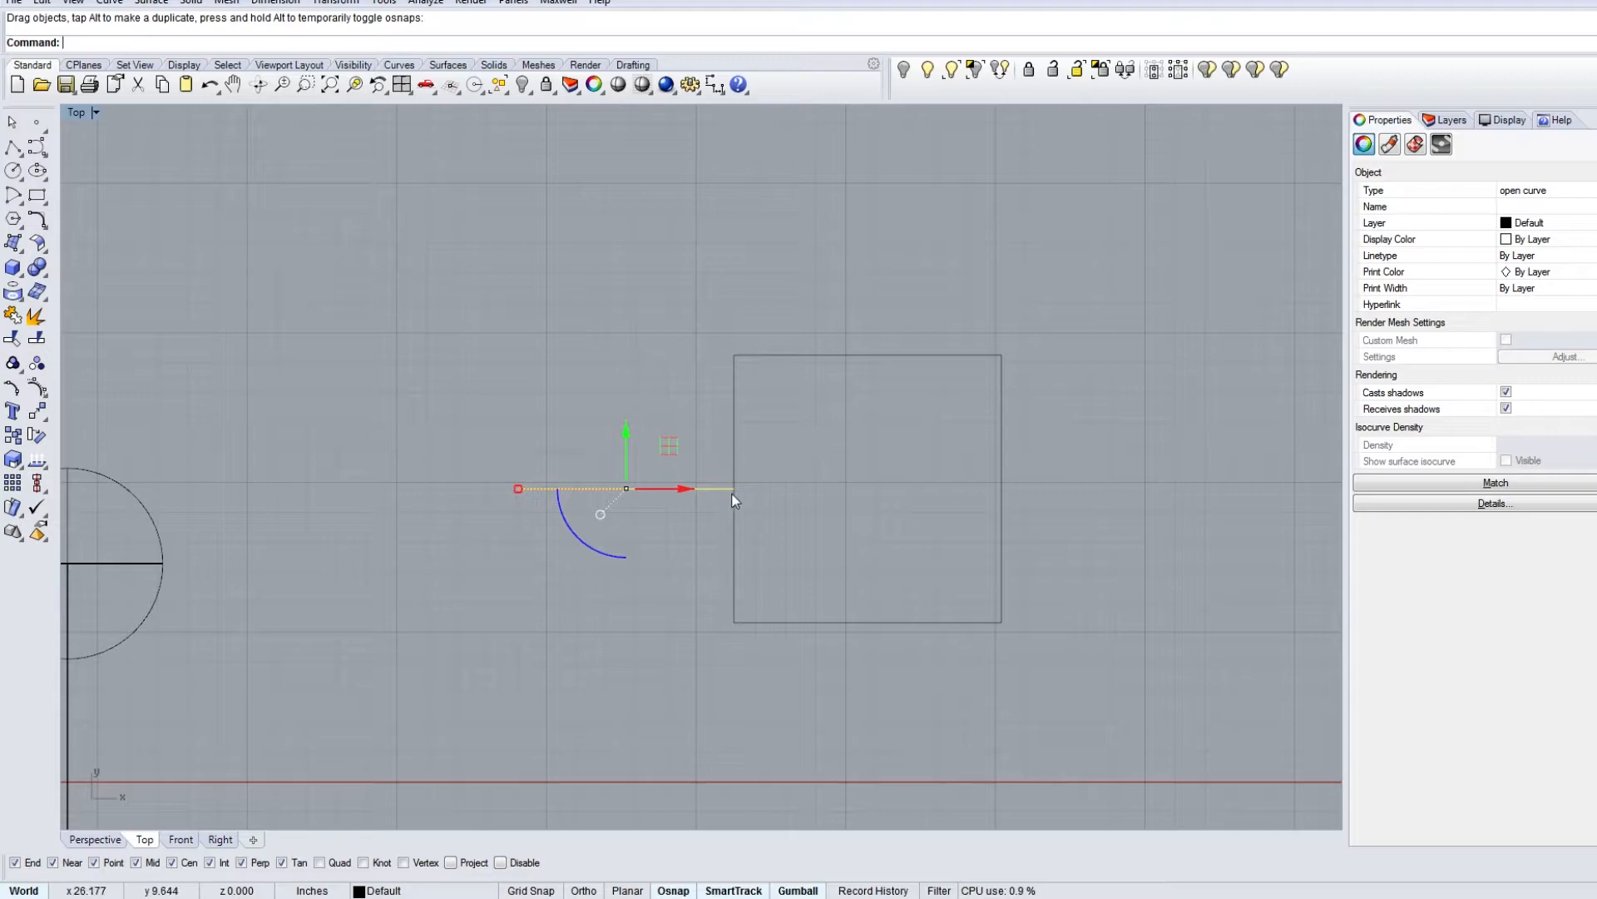
{"action": "left_click_drag", "start_coordinate": [732, 489], "coordinate": [867, 488]}
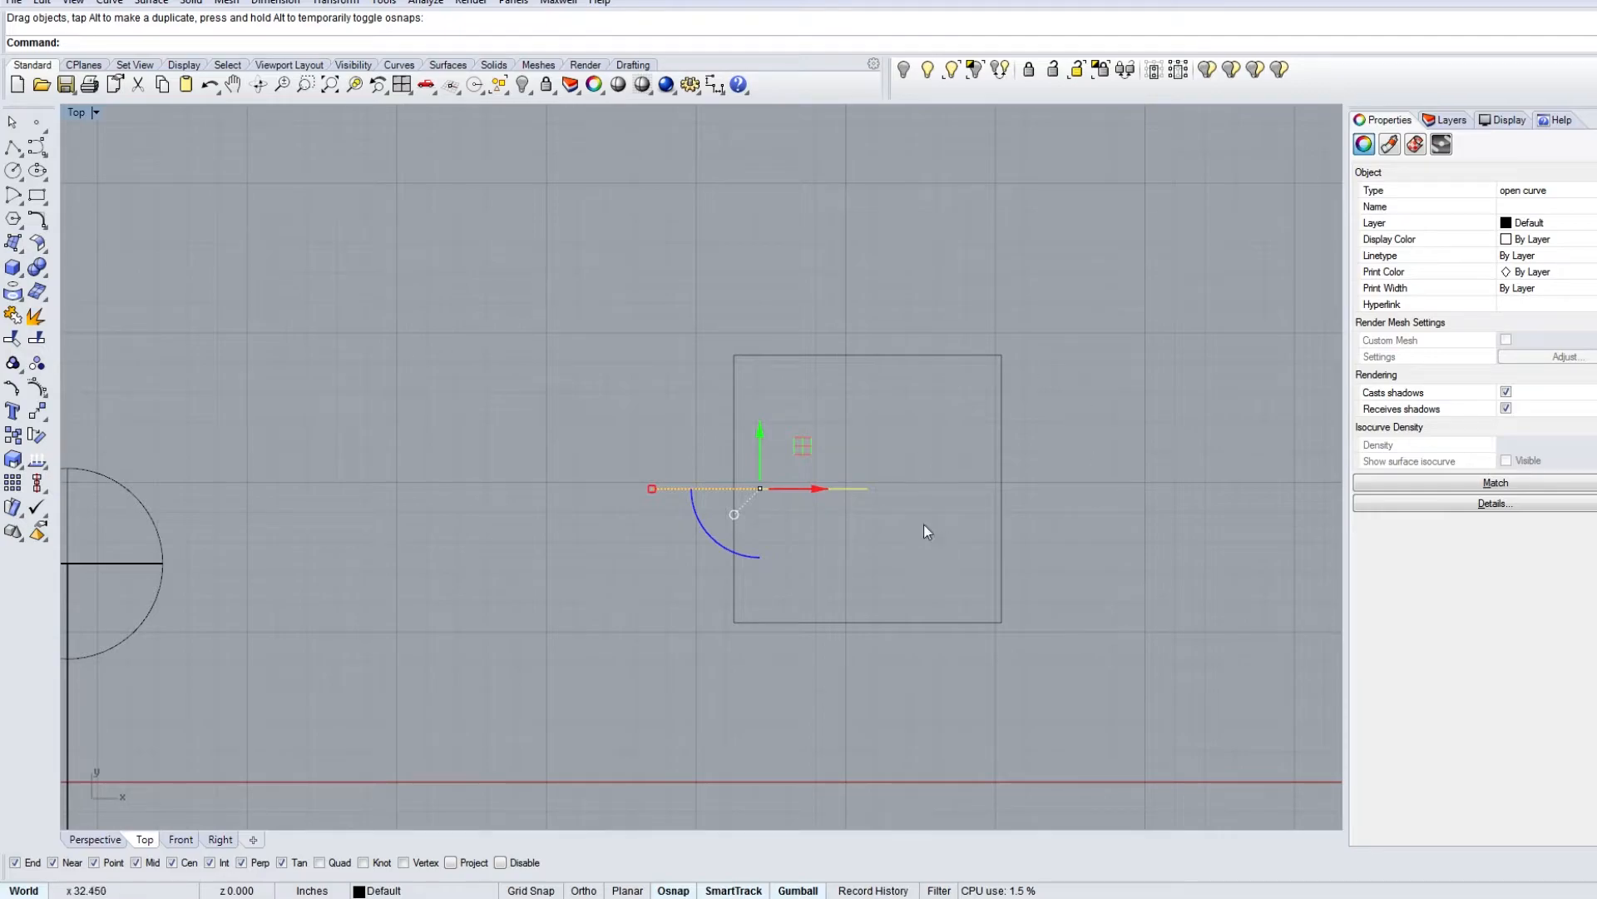
Step: Move the line about 9.2 in to the left with the gumball, clear of the square, and deselect it
{"action": "left_click_drag", "start_coordinate": [820, 488], "coordinate": [545, 489]}
{"action": "left_click", "coordinate": [646, 546]}
{"action": "scroll", "coordinate": [857, 592], "scroll_direction": "down", "scroll_amount": 6}
{"action": "scroll", "coordinate": [810, 536], "scroll_direction": "up", "scroll_amount": 6}
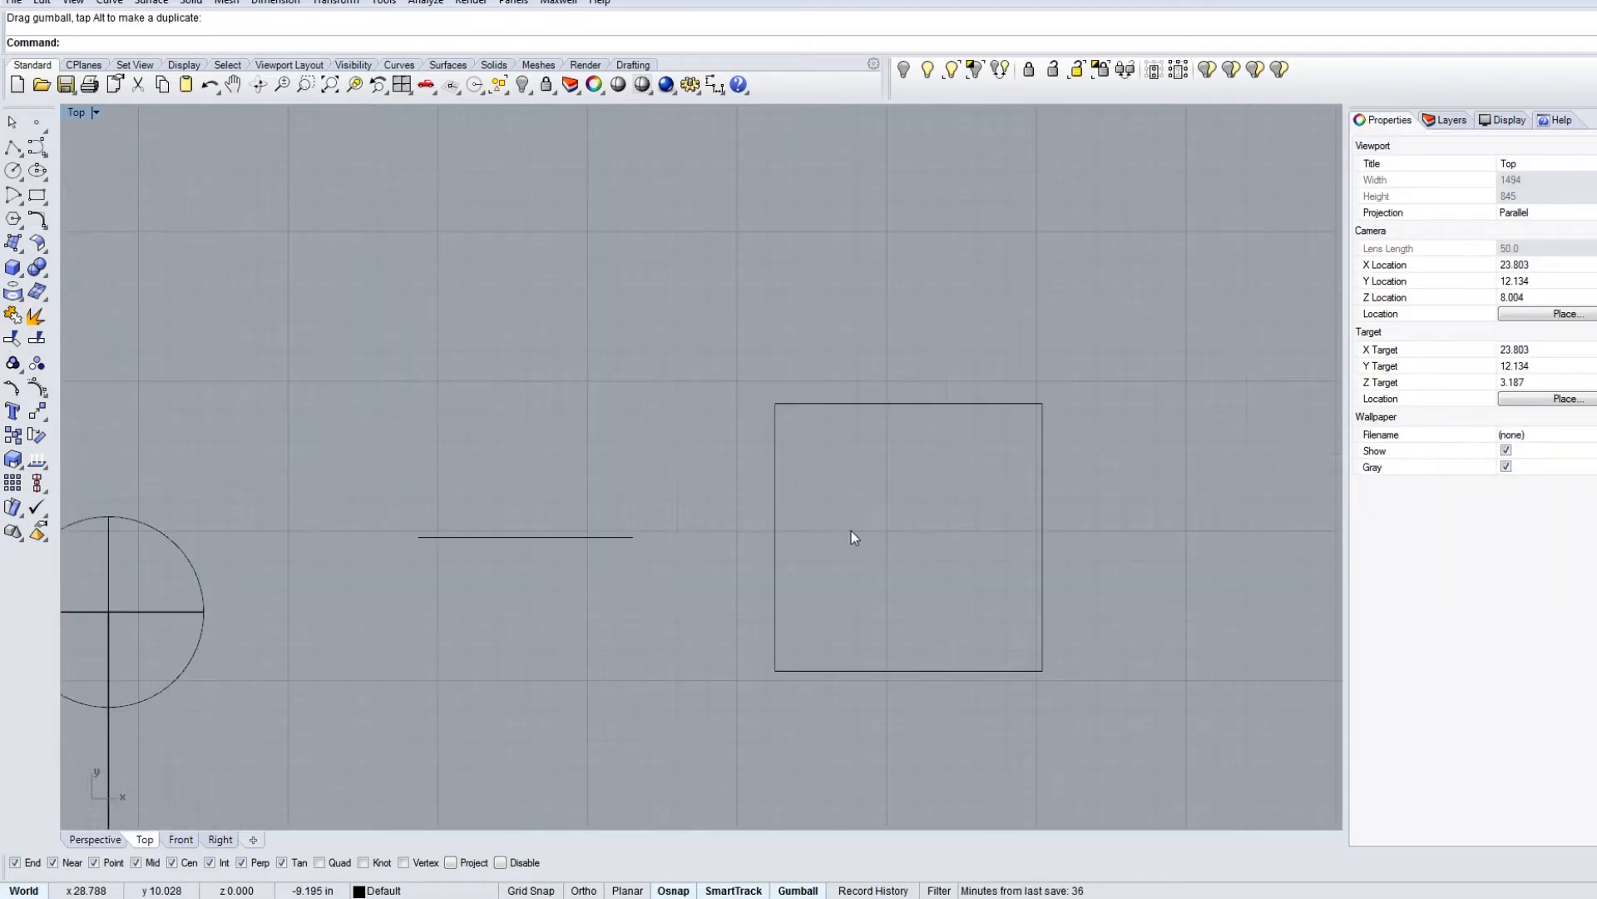
Step: Select the square and the line individually to compare single-object picking, and clear the selection
{"action": "left_click", "coordinate": [1043, 483]}
{"action": "left_click", "coordinate": [541, 537]}
{"action": "left_click", "coordinate": [1043, 499]}
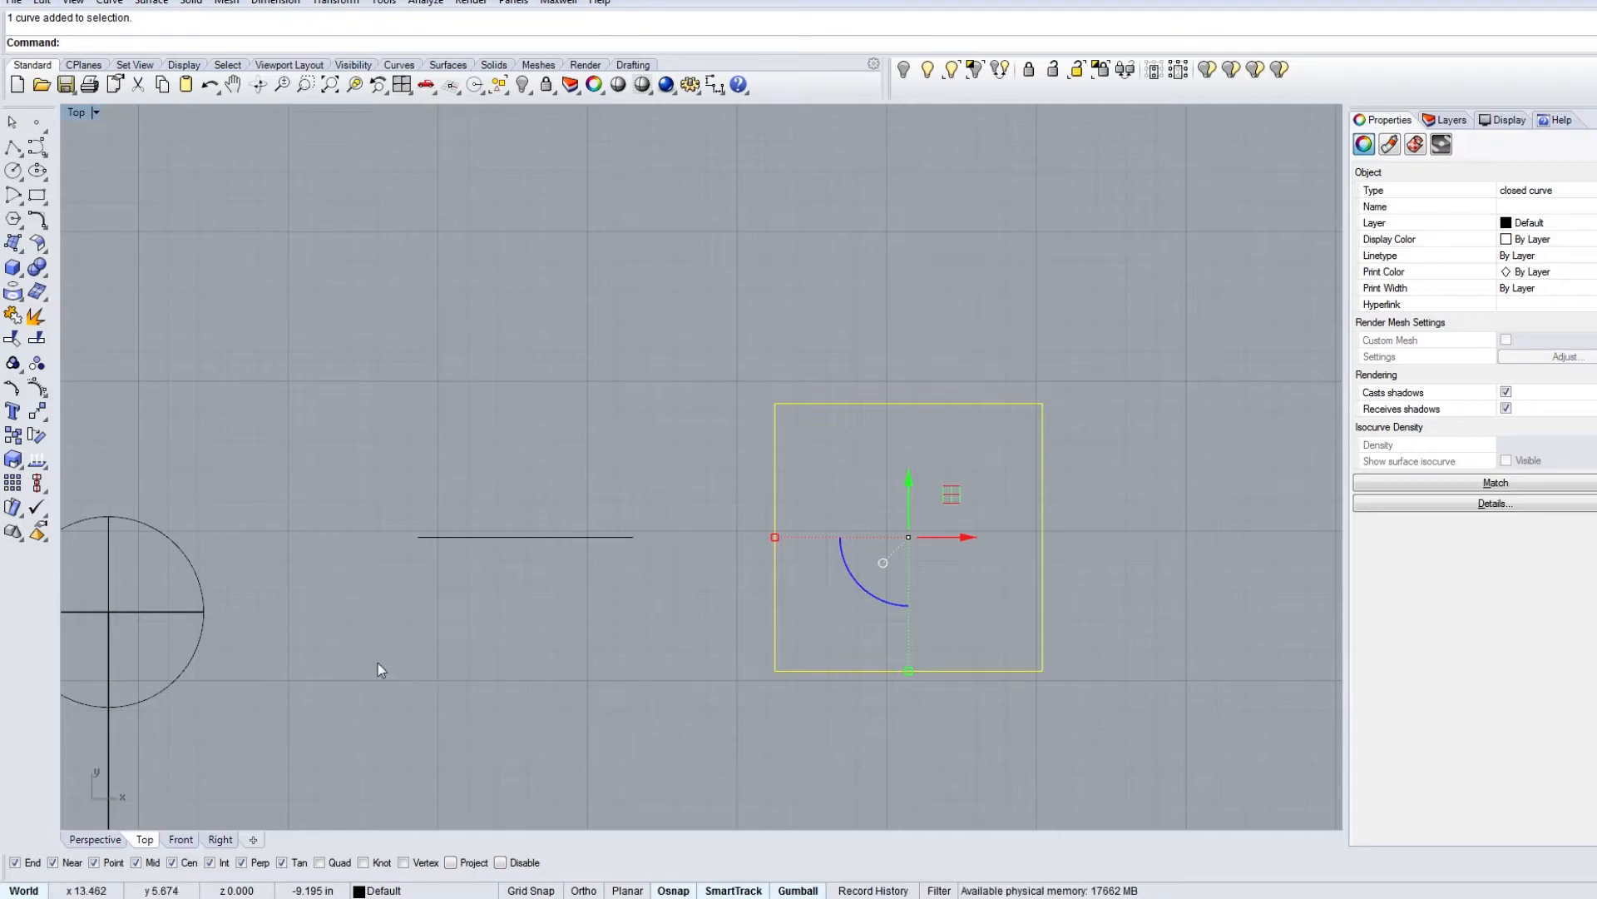
{"action": "left_click", "coordinate": [954, 338]}
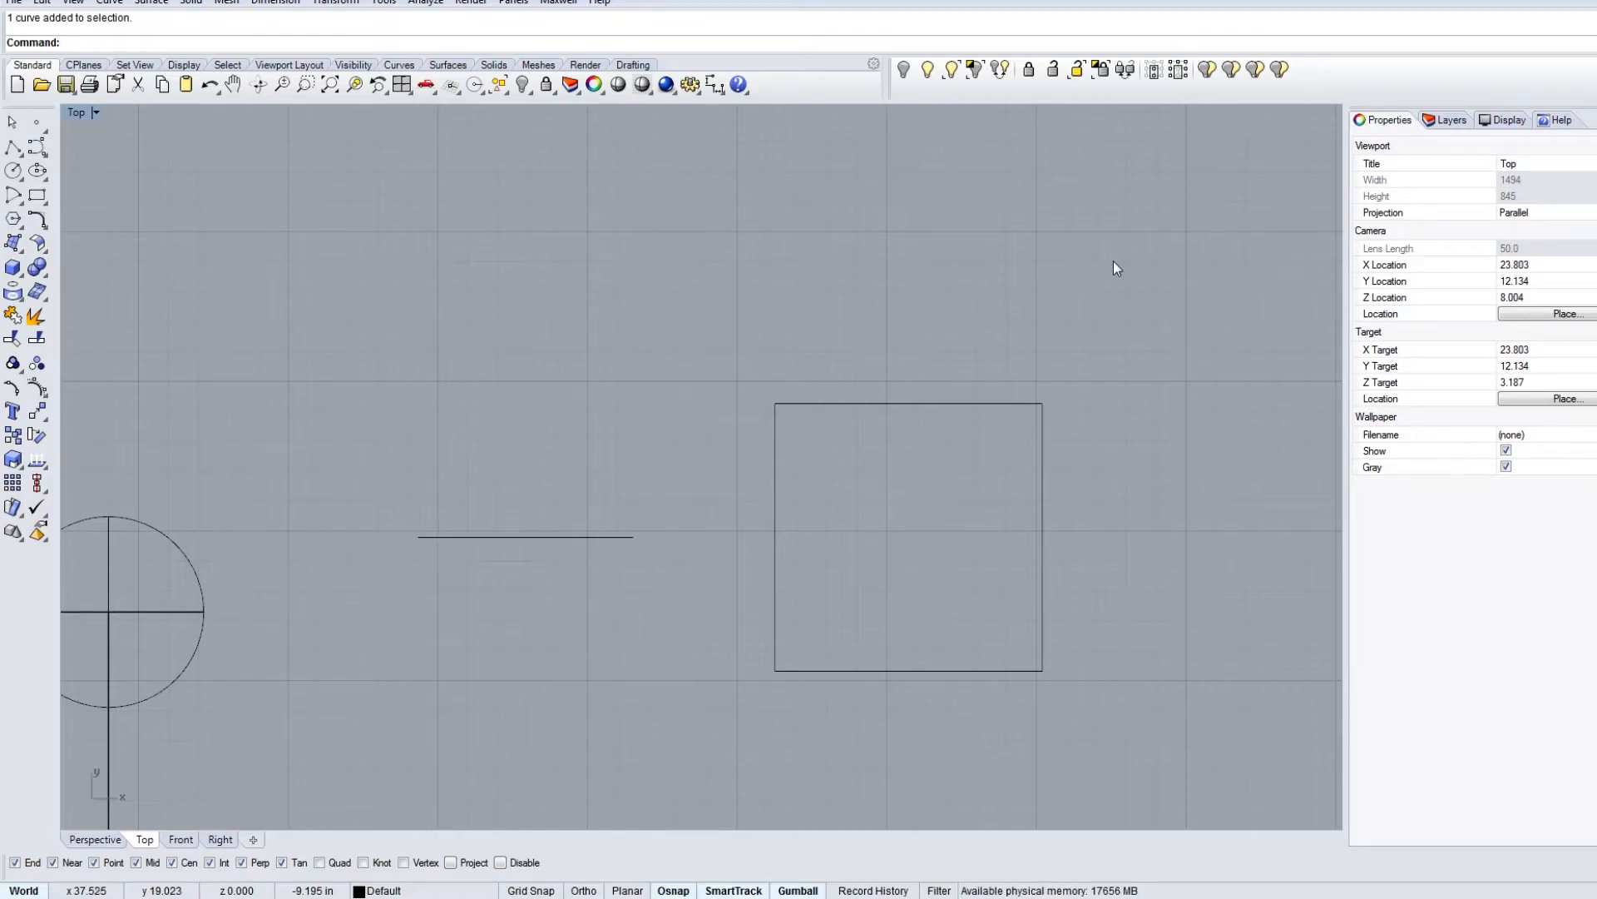
Step: Compare enclosing and crossing window selections around the square and line, extend a crossing selection to all objects, and deselect them
{"action": "left_click_drag", "start_coordinate": [1128, 322], "coordinate": [828, 646]}
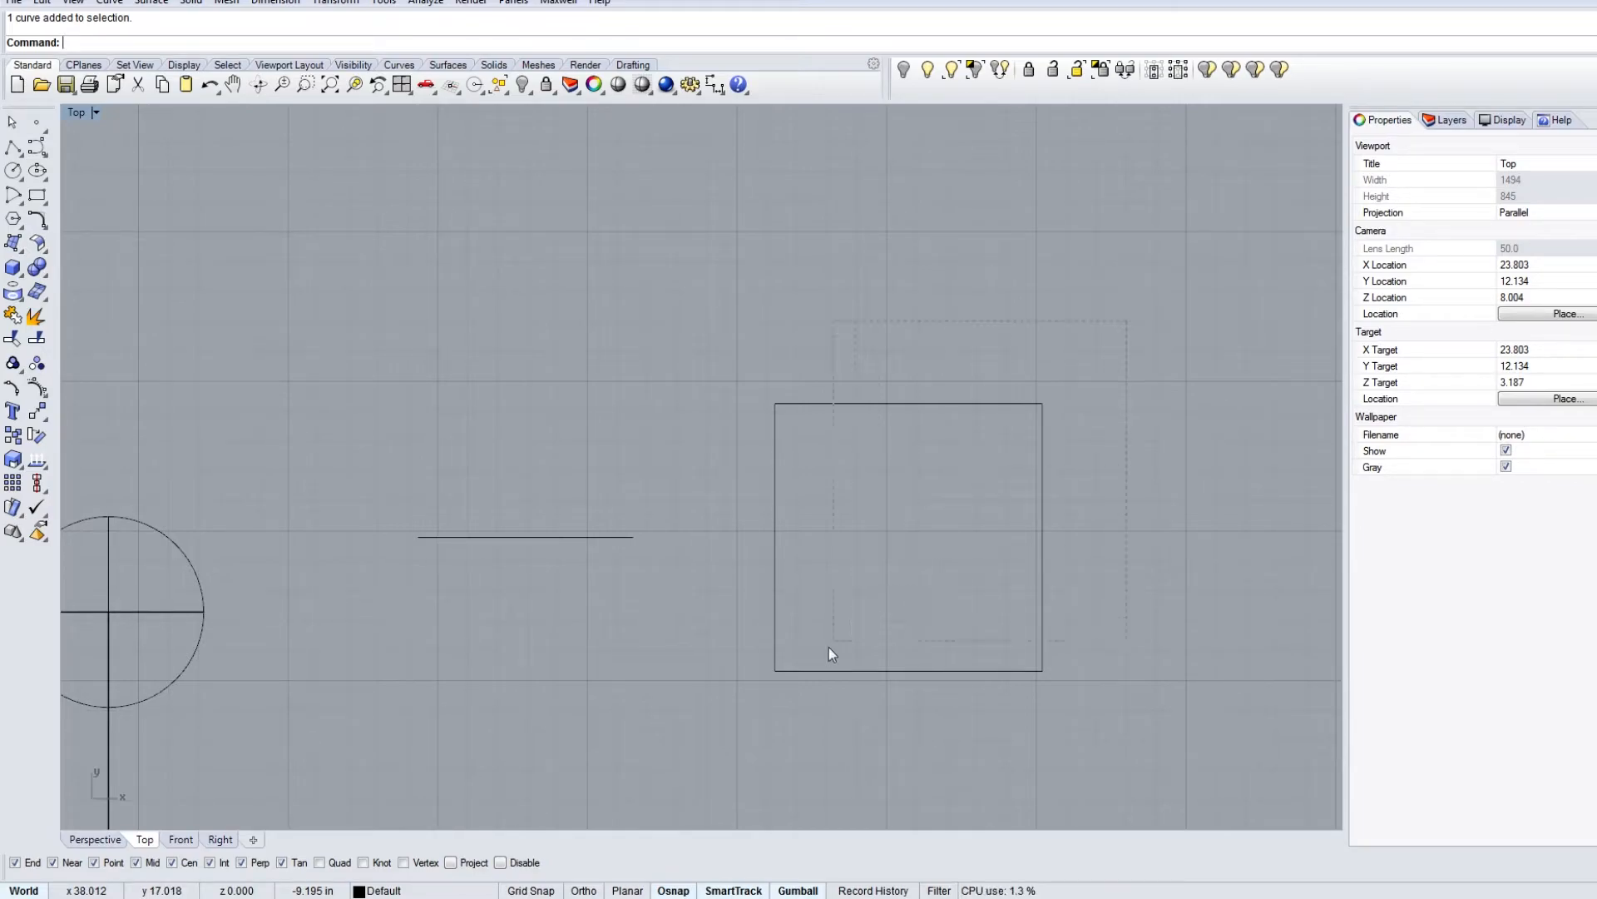
{"action": "left_click_drag", "start_coordinate": [711, 766], "coordinate": [1070, 356]}
{"action": "left_click_drag", "start_coordinate": [809, 665], "coordinate": [1186, 383]}
{"action": "left_click_drag", "start_coordinate": [547, 671], "coordinate": [764, 542]}
{"action": "left_click_drag", "start_coordinate": [739, 716], "coordinate": [740, 717]}
{"action": "left_click_drag", "start_coordinate": [1160, 352], "coordinate": [513, 738]}
{"action": "left_click_drag", "start_coordinate": [115, 781], "coordinate": [113, 780]}
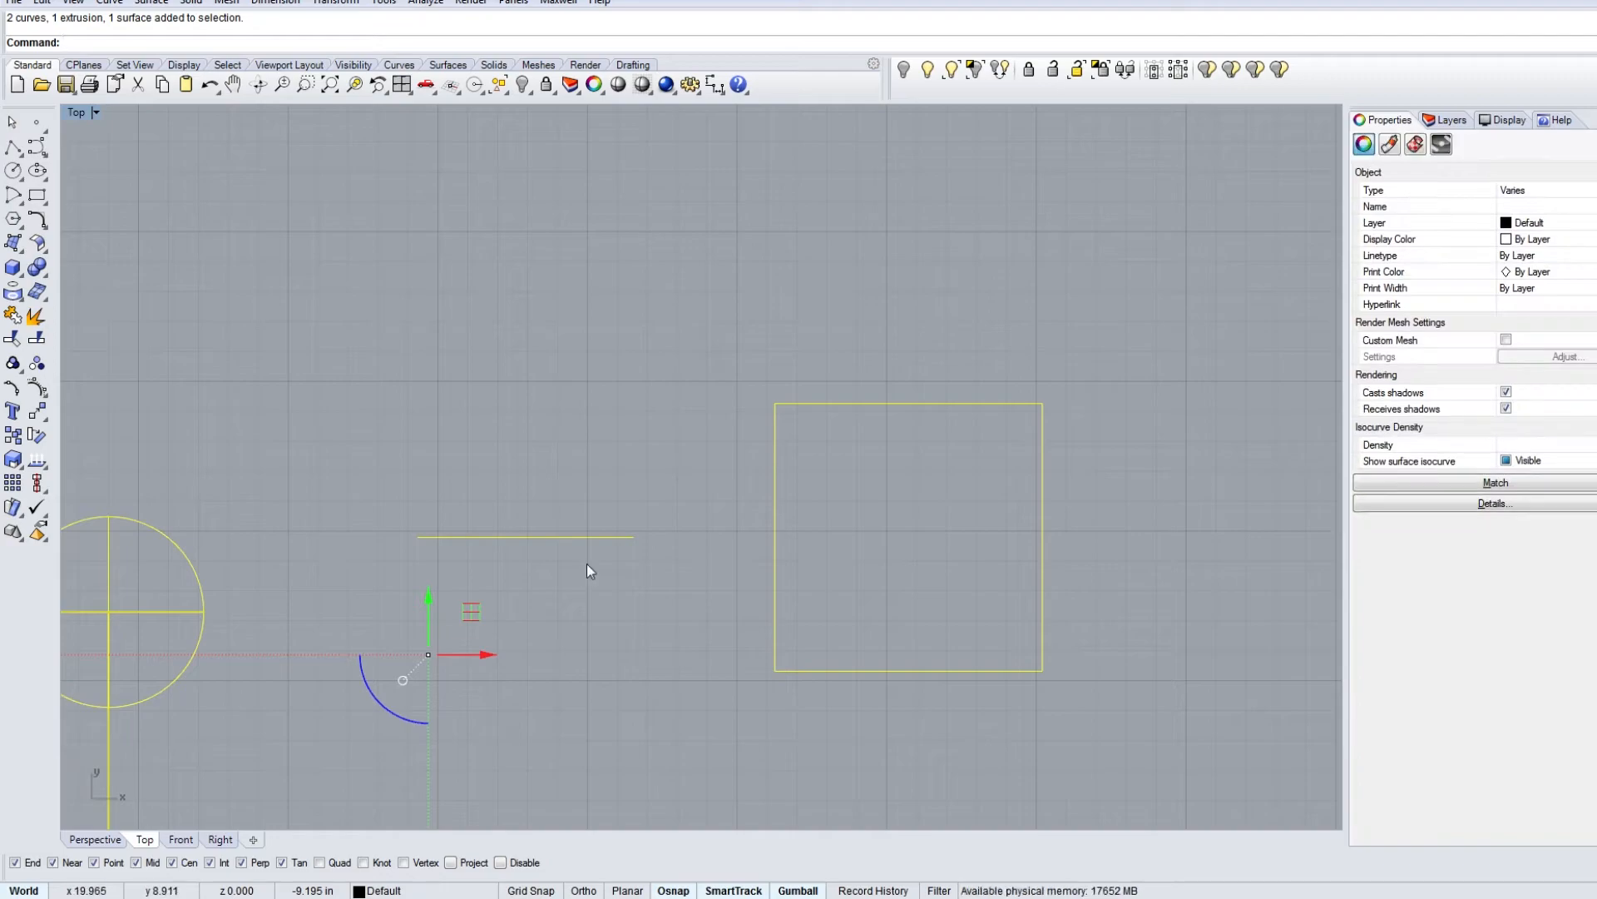
{"action": "left_click", "coordinate": [1133, 373]}
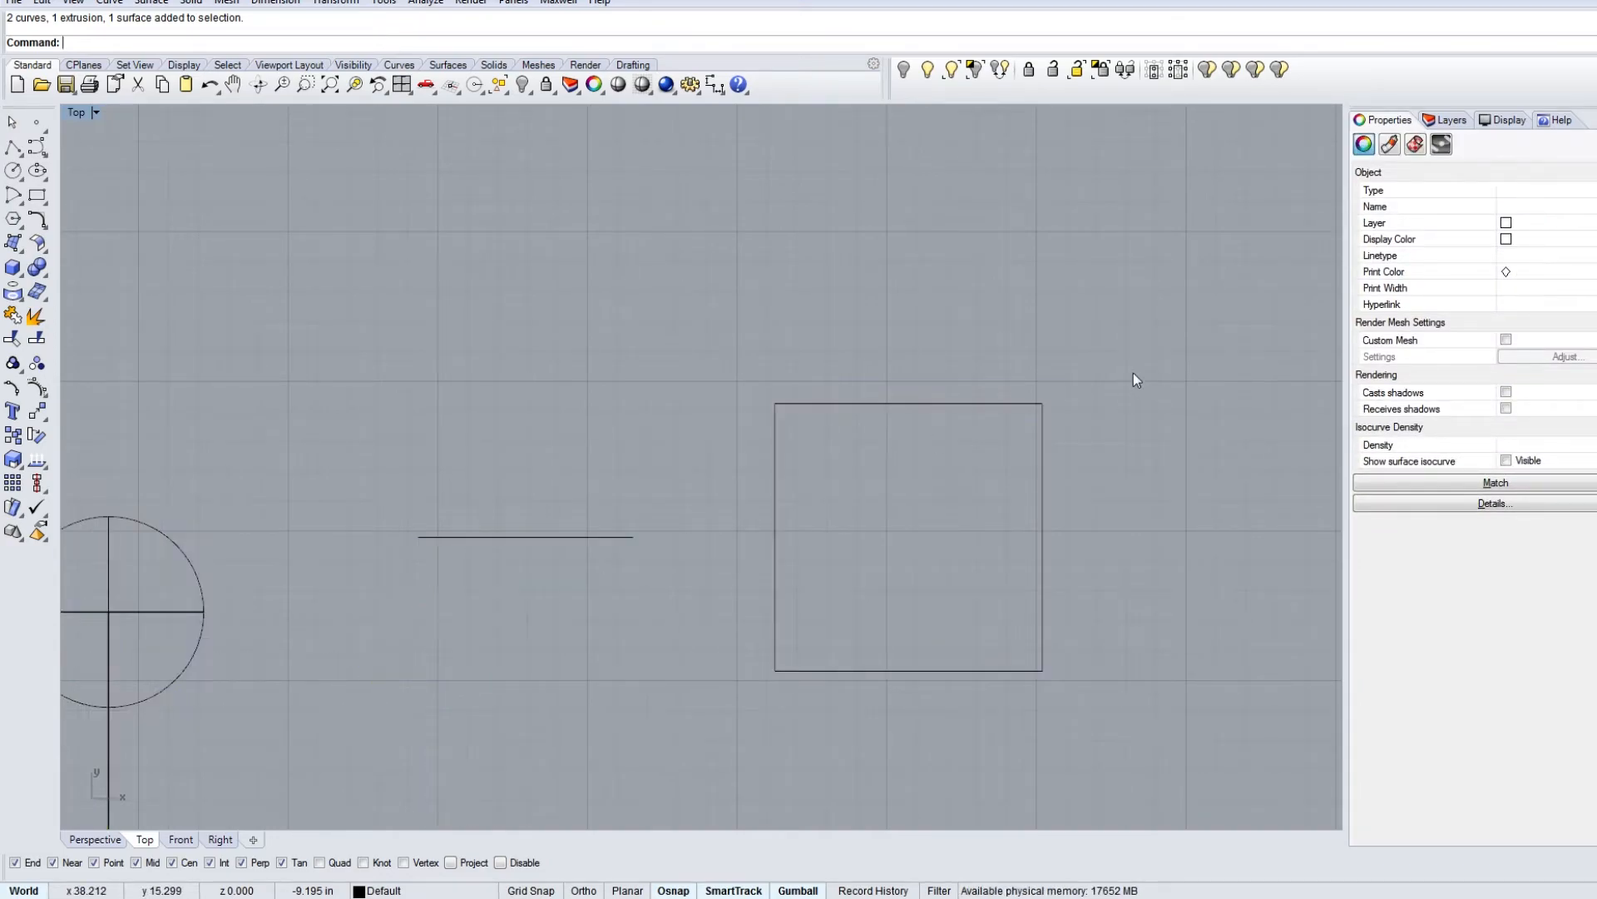
Step: Compare enclosing and crossing windows spanning the circle, line and right-hand square, ending with only the line and square selected
{"action": "right_click_drag", "start_coordinate": [726, 479], "coordinate": [929, 340]}
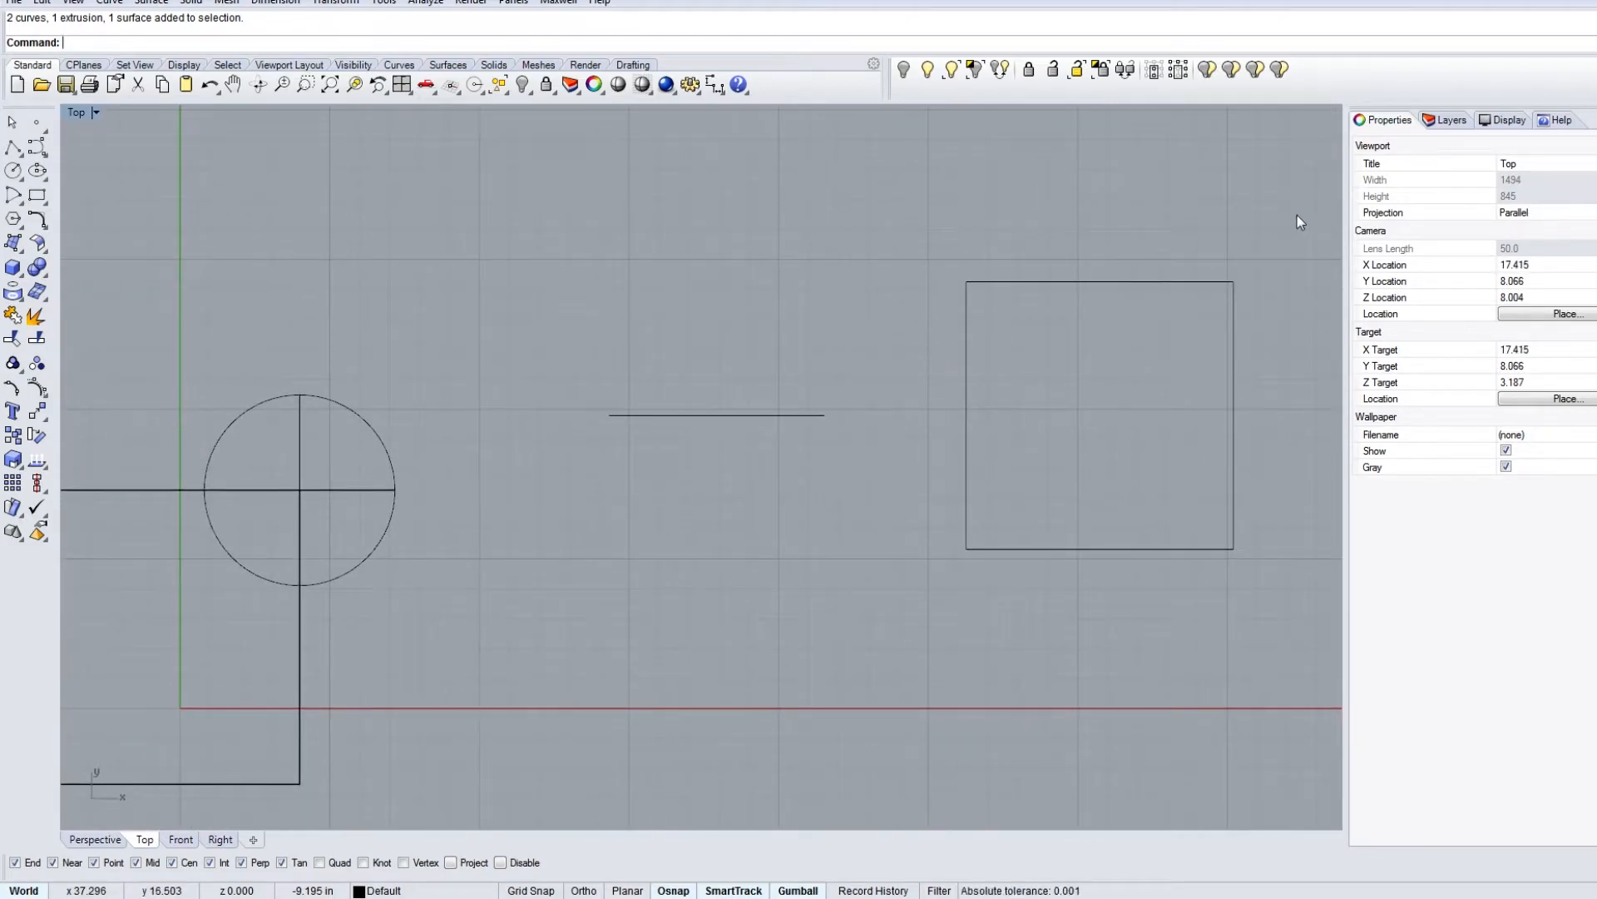
{"action": "left_click_drag", "start_coordinate": [357, 644], "coordinate": [1058, 411]}
{"action": "left_click_drag", "start_coordinate": [322, 658], "coordinate": [326, 661]}
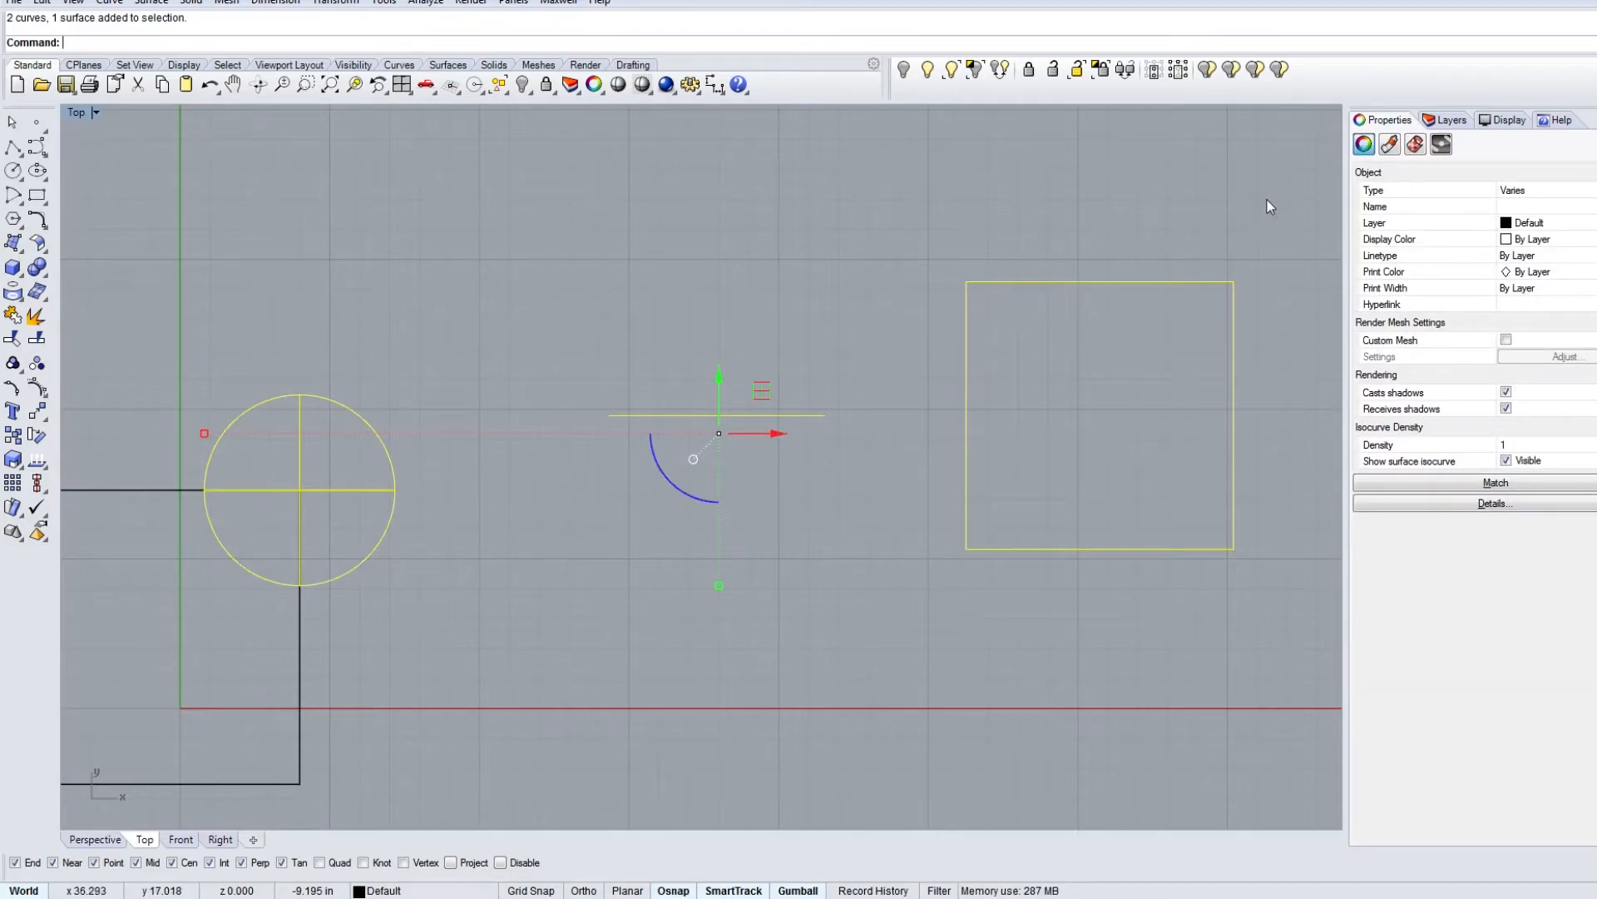
{"action": "left_click_drag", "start_coordinate": [1298, 189], "coordinate": [51, 774]}
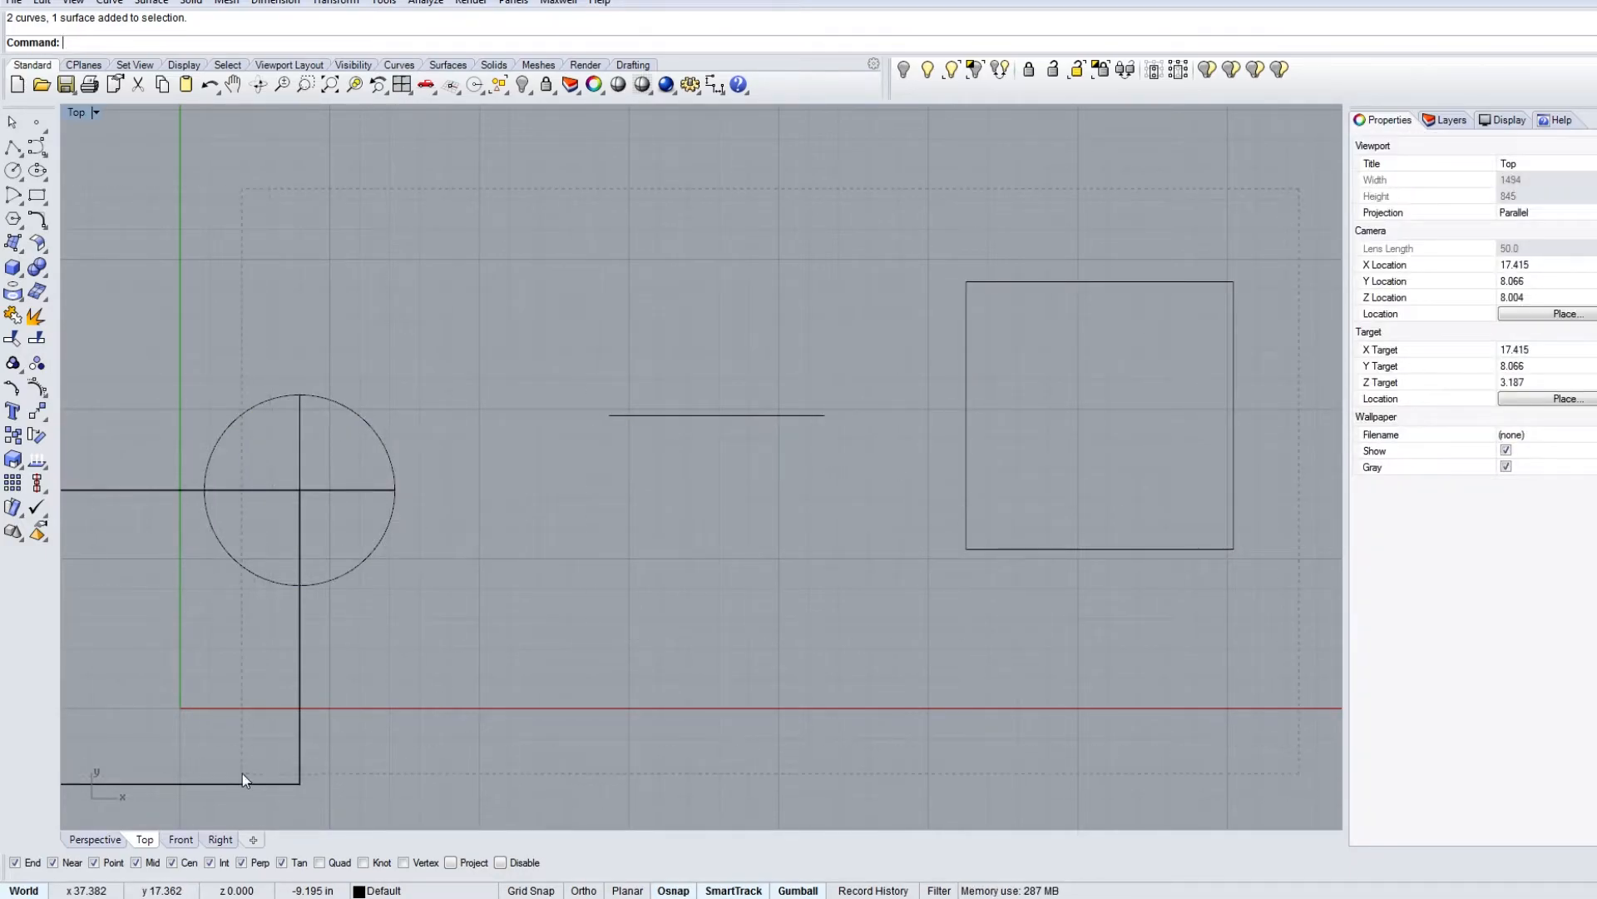
{"action": "left_click_drag", "start_coordinate": [226, 620], "coordinate": [164, 745]}
{"action": "scroll", "coordinate": [129, 807], "scroll_direction": "down", "scroll_amount": 3}
{"action": "left_click_drag", "start_coordinate": [128, 807], "coordinate": [346, 677]}
{"action": "left_click_drag", "start_coordinate": [481, 663], "coordinate": [480, 663]}
{"action": "right_click_drag", "start_coordinate": [481, 663], "coordinate": [863, 536]}
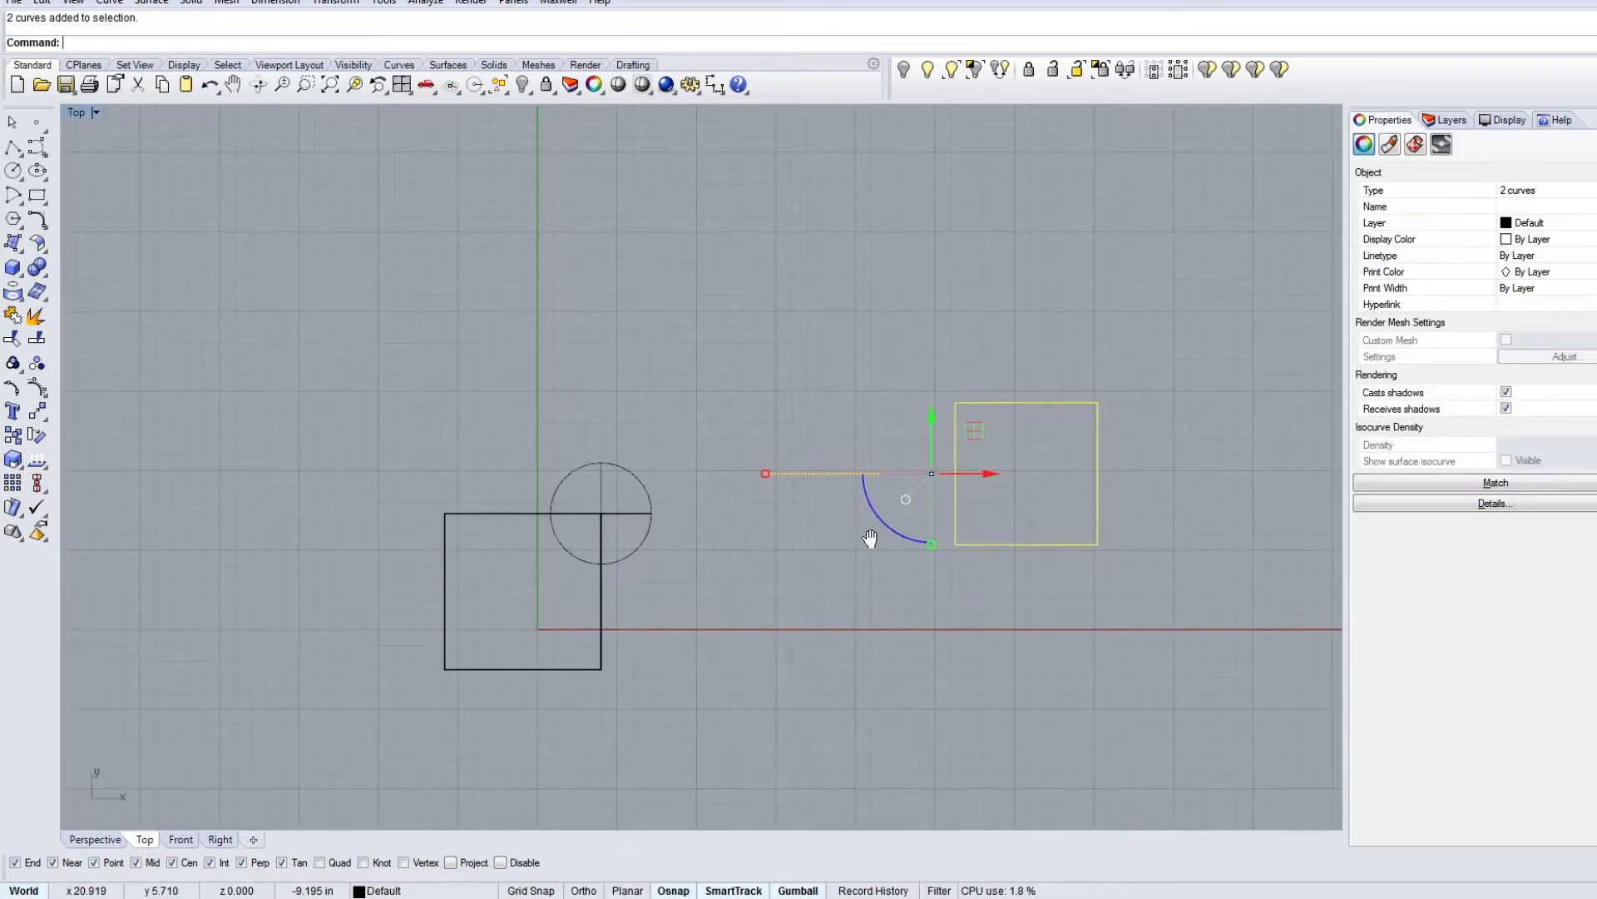
Step: Select all four objects with crossing windows from the right-hand square to the box at the origin, and deselect them
{"action": "left_click_drag", "start_coordinate": [1225, 327], "coordinate": [339, 767]}
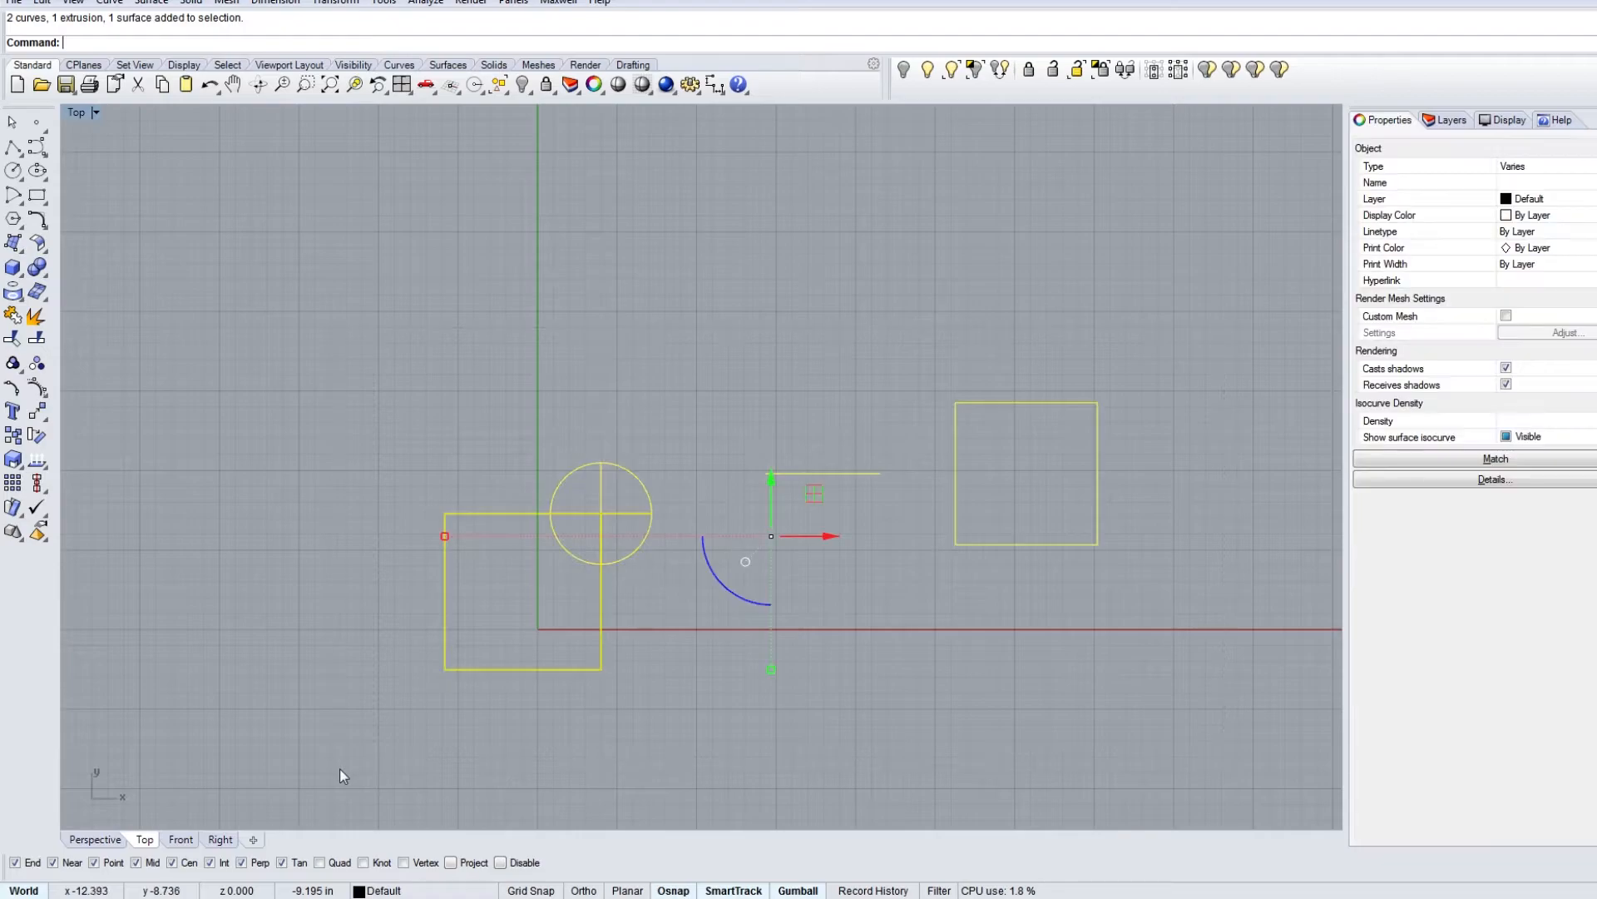
{"action": "left_click_drag", "start_coordinate": [1169, 348], "coordinate": [547, 632]}
{"action": "left_click", "coordinate": [985, 454]}
{"action": "left_click_drag", "start_coordinate": [1002, 444], "coordinate": [639, 548]}
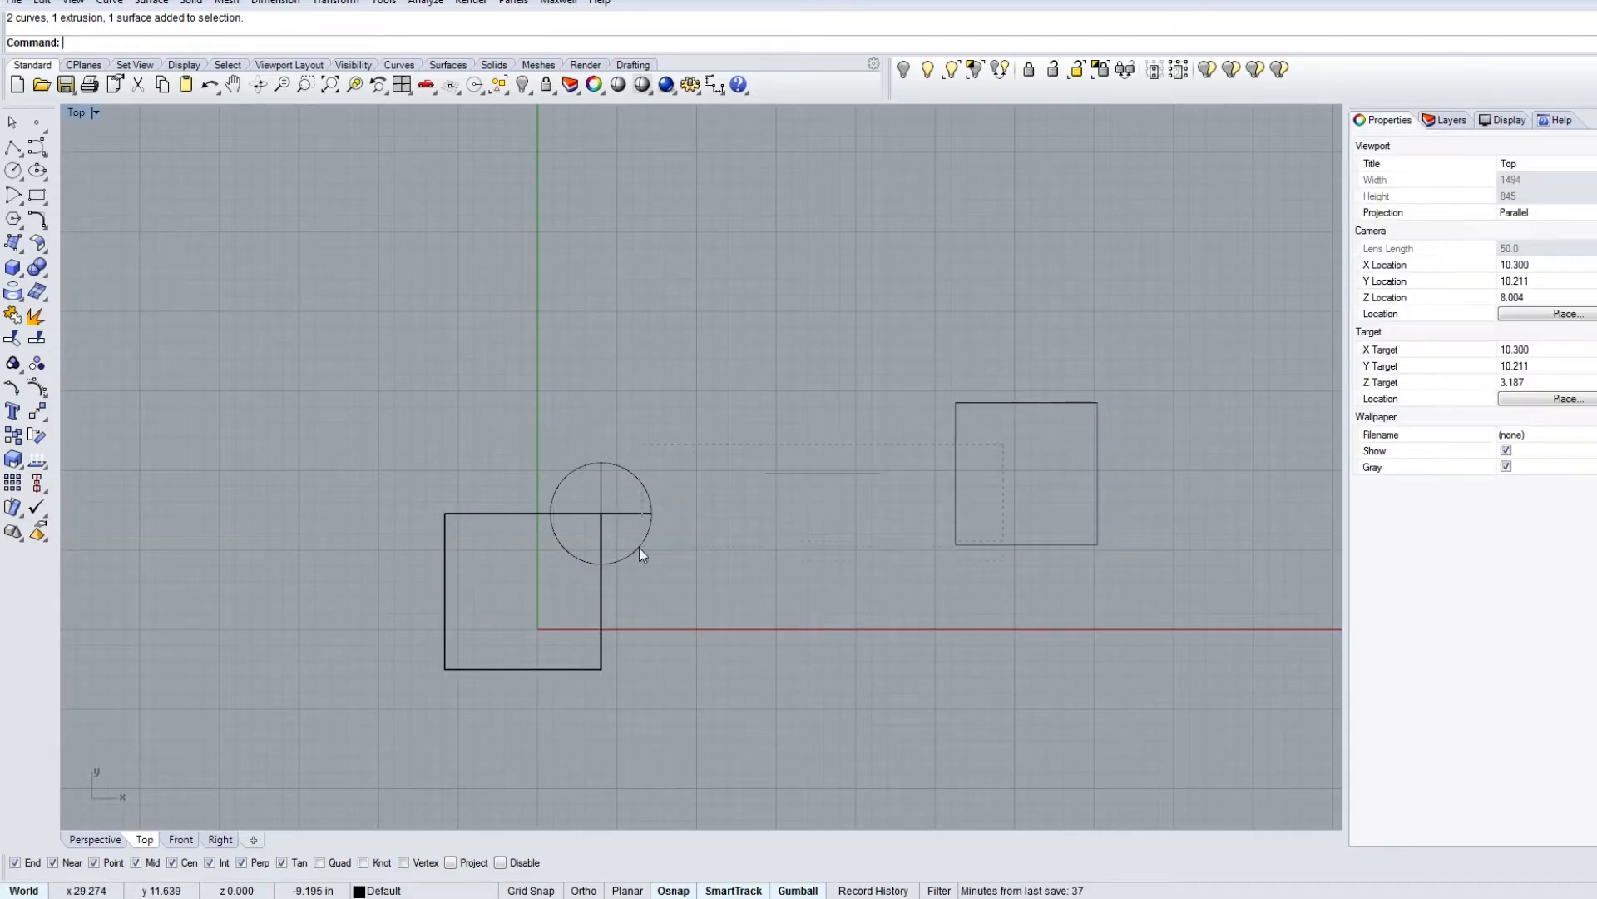
{"action": "left_click_drag", "start_coordinate": [516, 578], "coordinate": [516, 578]}
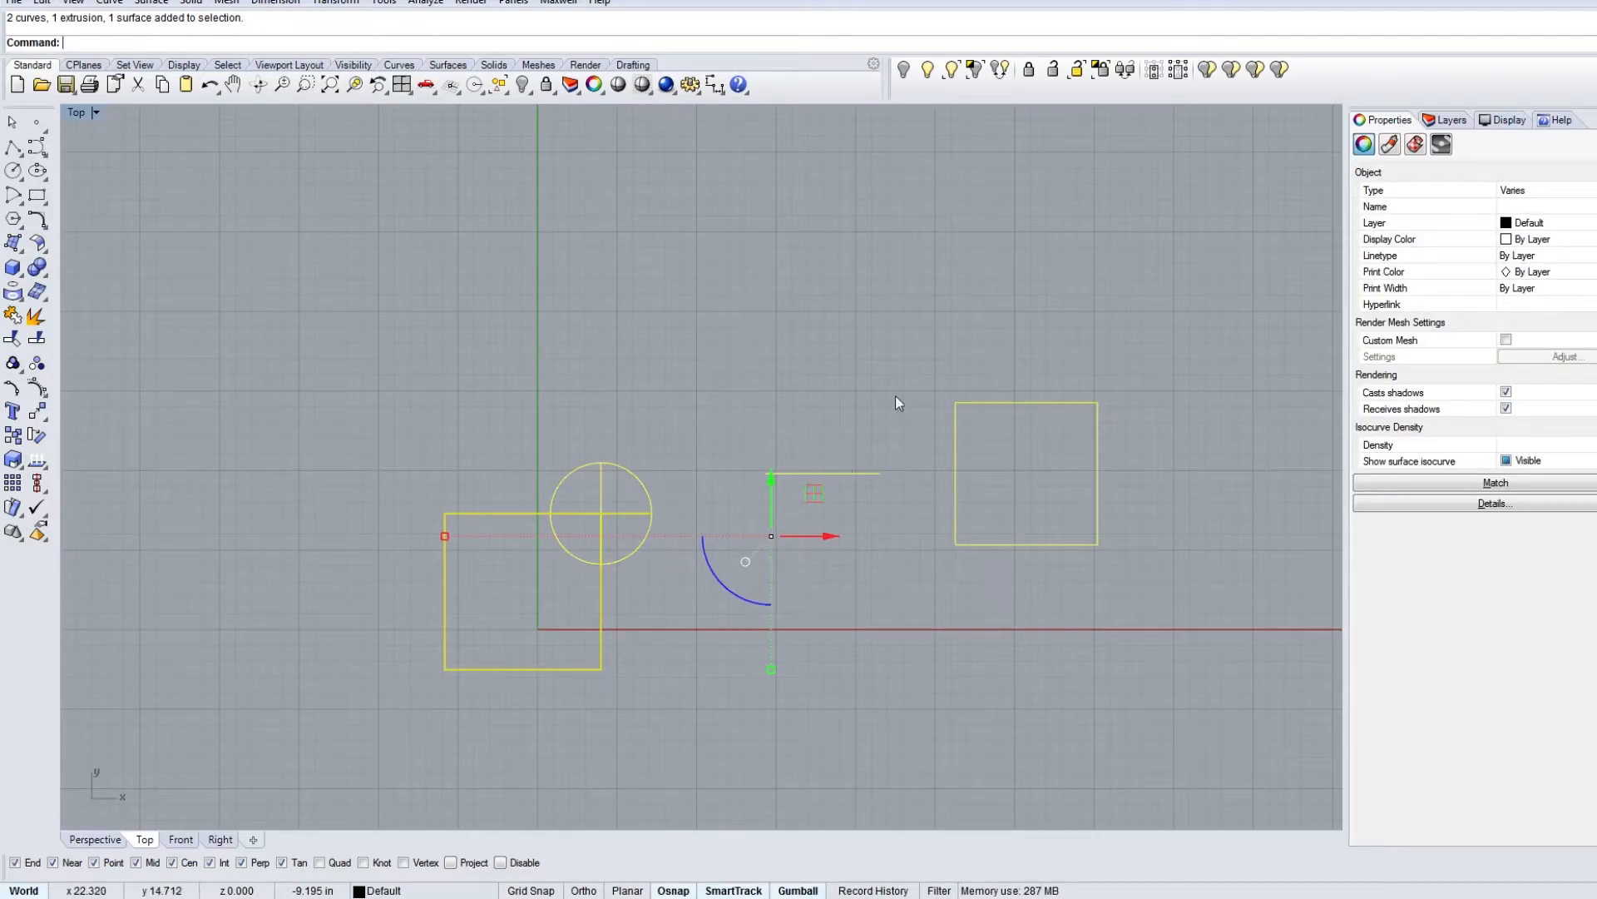
{"action": "left_click", "coordinate": [685, 367]}
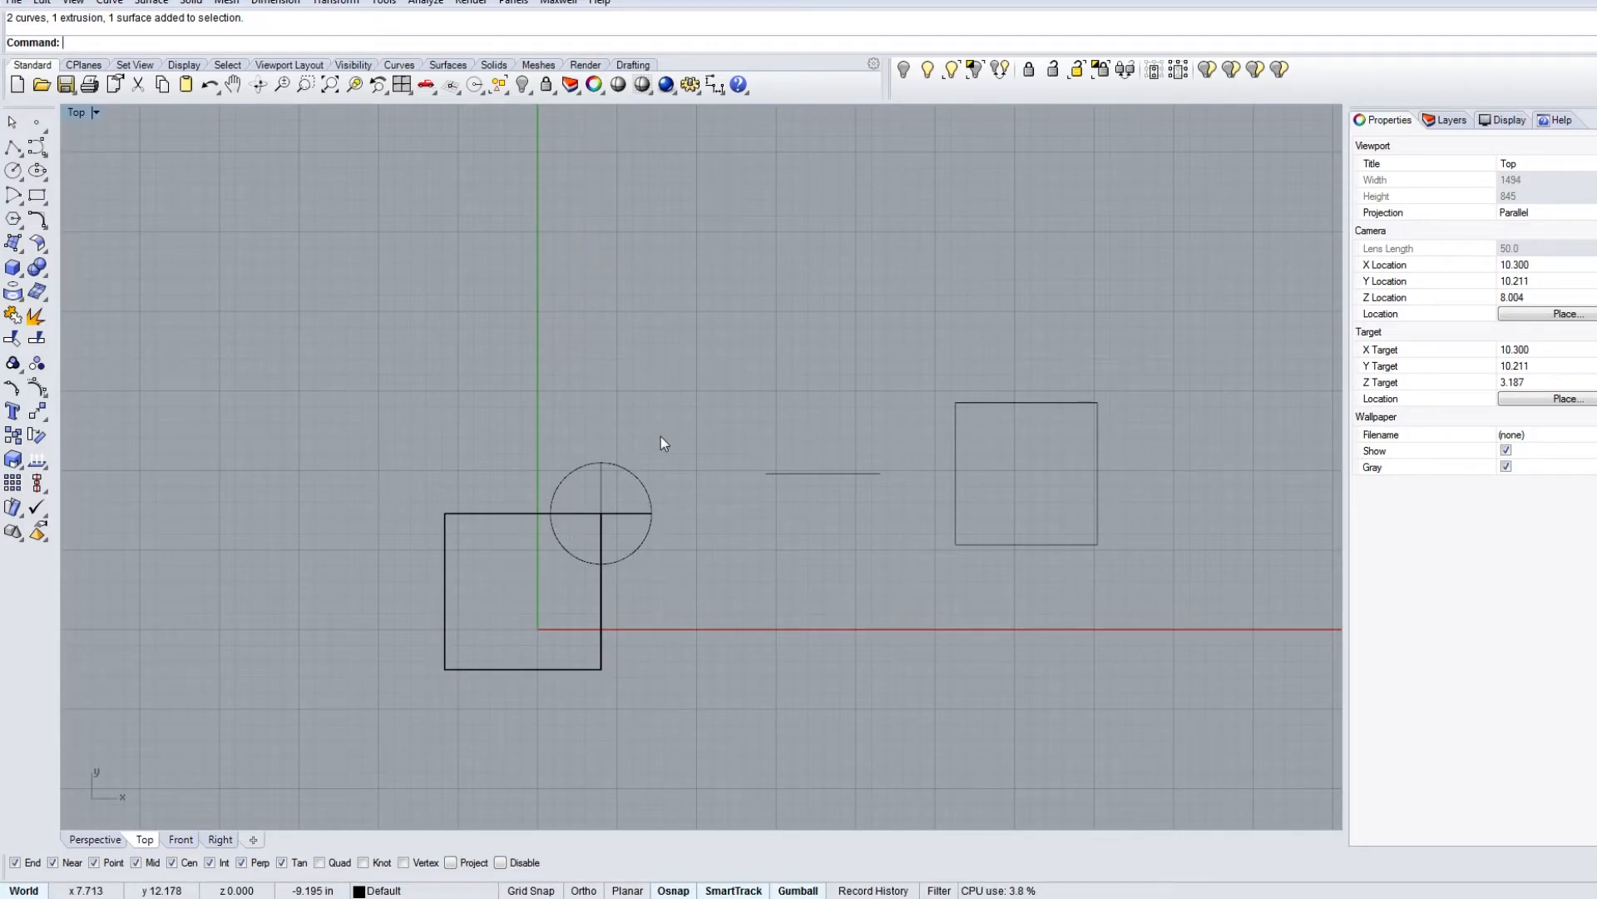
Step: Test crossing selections where the circle and box overlap, select the circle alone, and clear the selection
{"action": "left_click", "coordinate": [576, 543]}
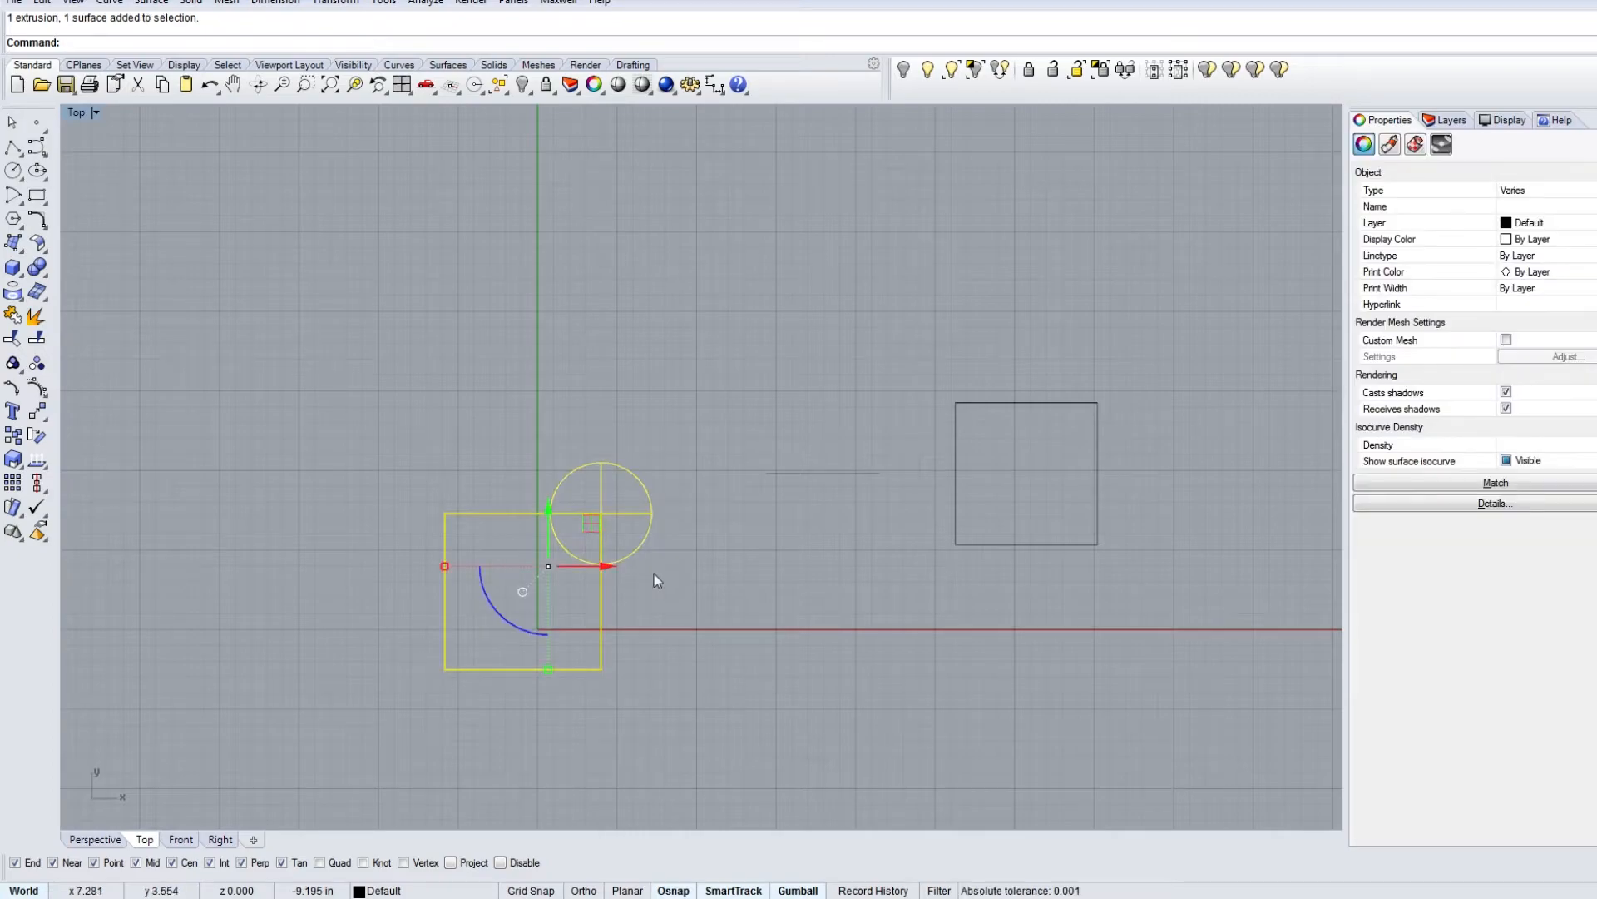
{"action": "left_click", "coordinate": [654, 574]}
{"action": "left_click", "coordinate": [583, 558]}
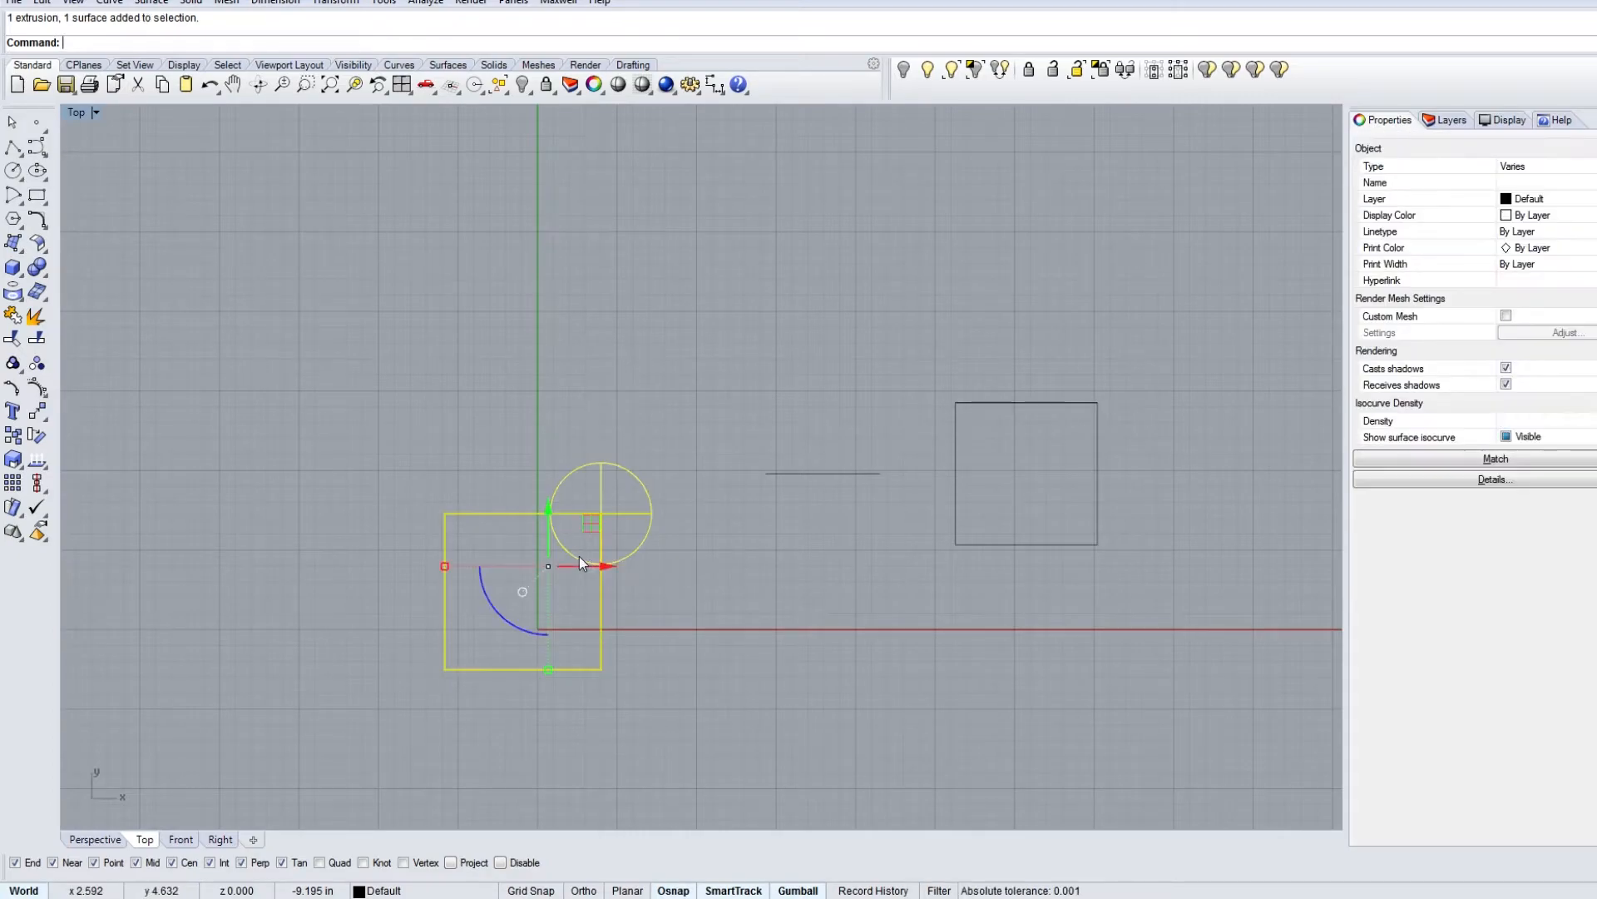
{"action": "left_click_drag", "start_coordinate": [711, 457], "coordinate": [644, 580]}
{"action": "left_click", "coordinate": [675, 558]}
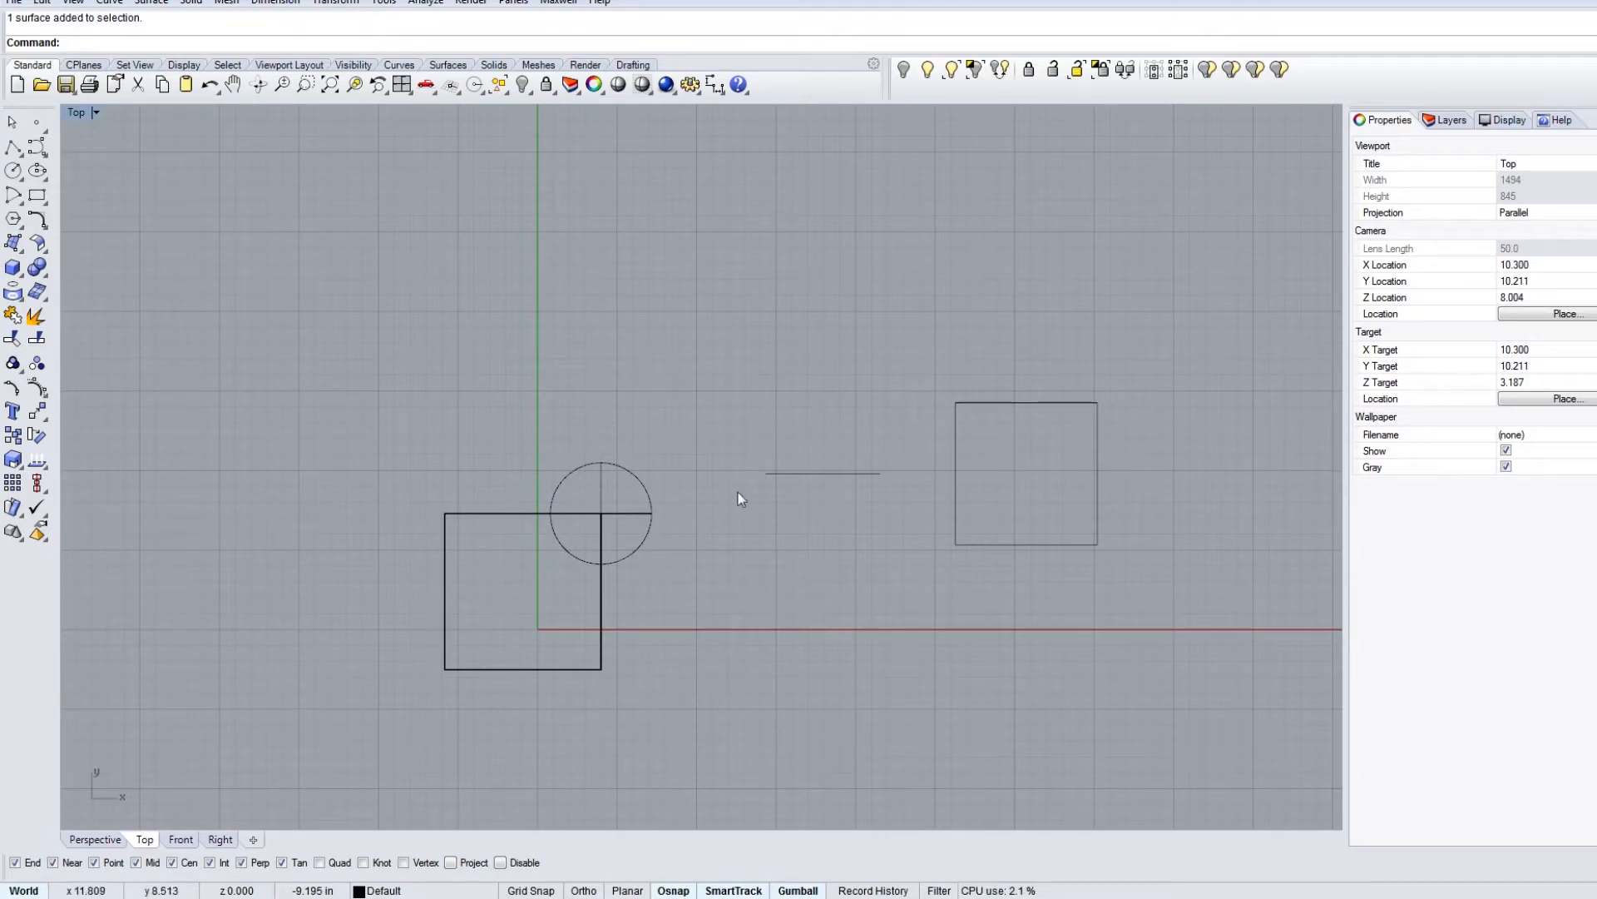
Step: Select the overlapping circle and box together by crossing their edges, and clear the selection
{"action": "left_click", "coordinate": [601, 464]}
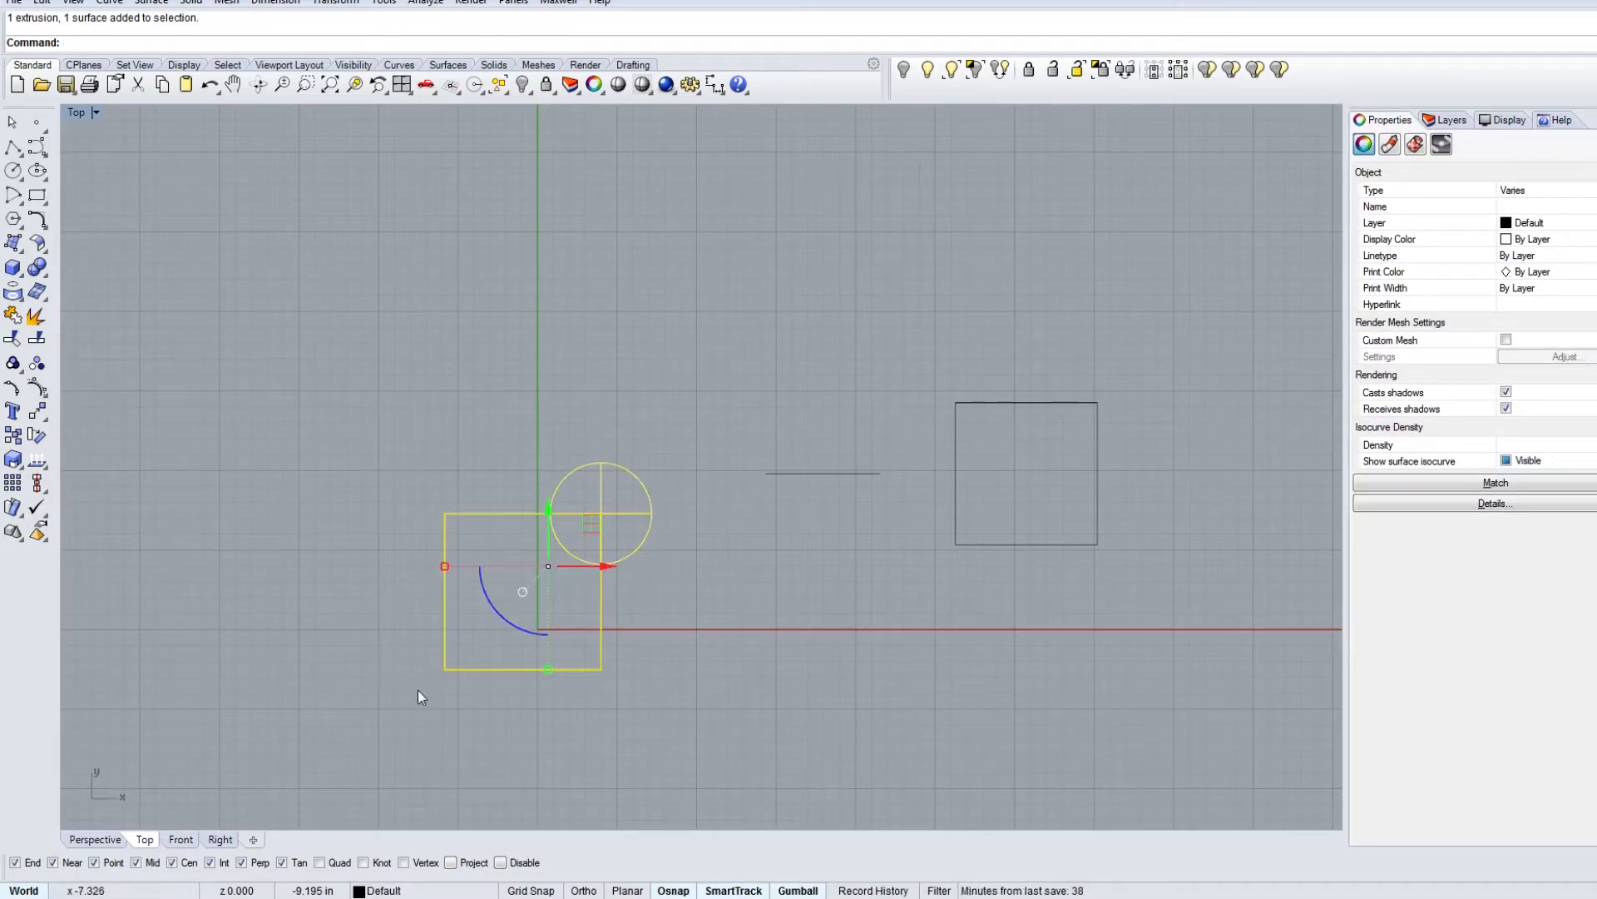
{"action": "left_click", "coordinate": [445, 613]}
{"action": "left_click", "coordinate": [531, 387]}
{"action": "left_click", "coordinate": [635, 551]}
{"action": "left_click", "coordinate": [682, 422]}
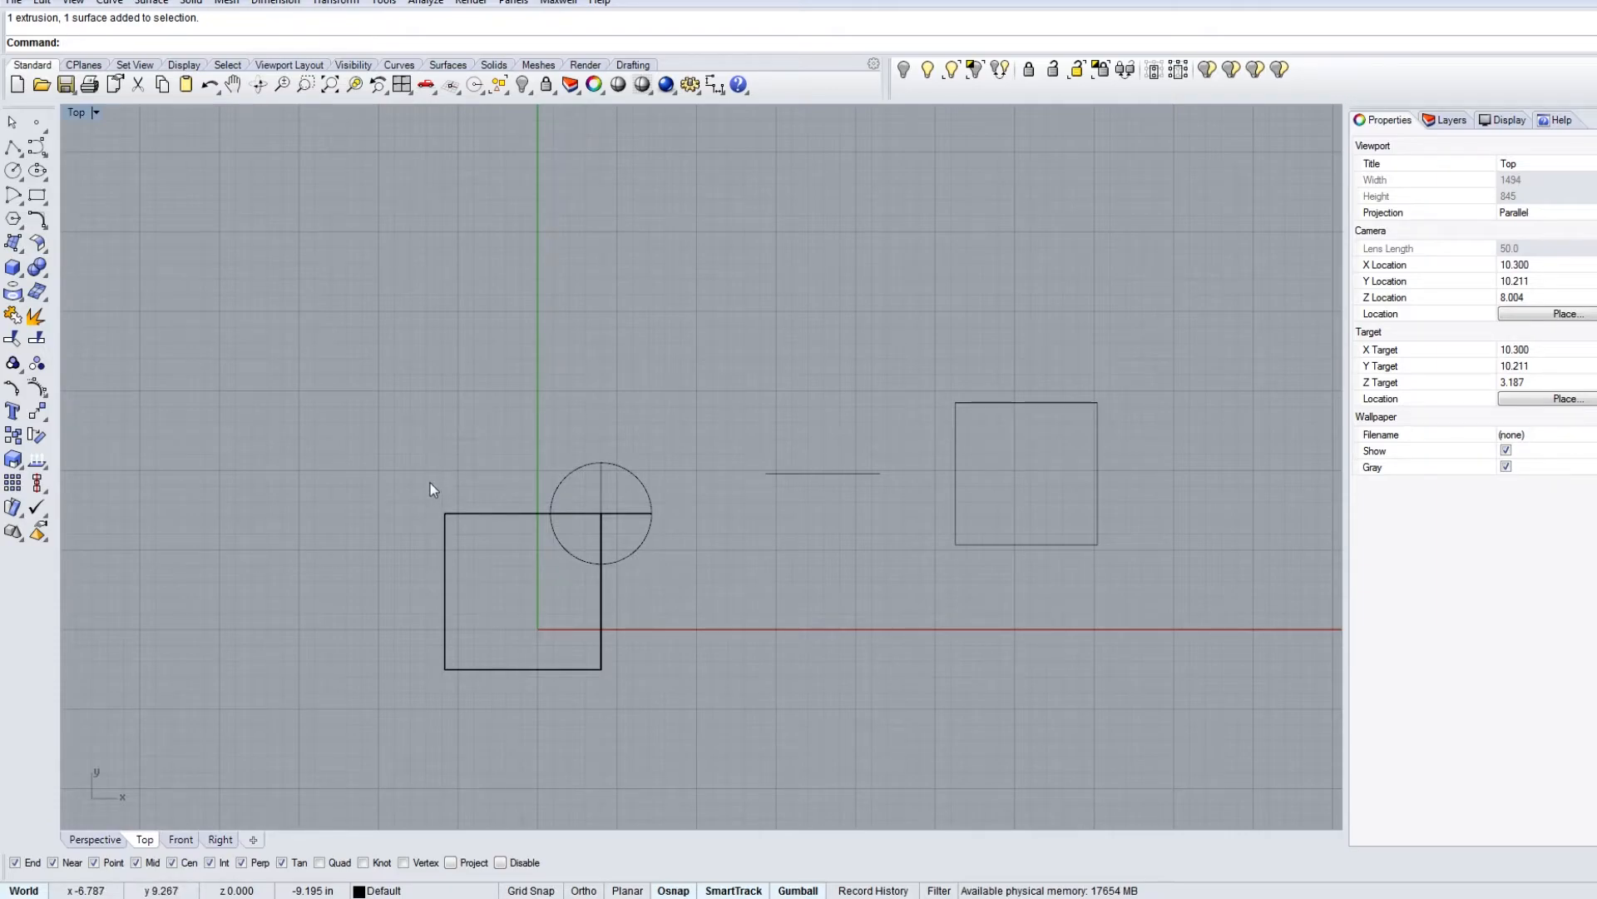
Step: Select only the box with an enclosing window, and use a crossing window to pick the box and circle together
{"action": "left_click_drag", "start_coordinate": [421, 468], "coordinate": [611, 713]}
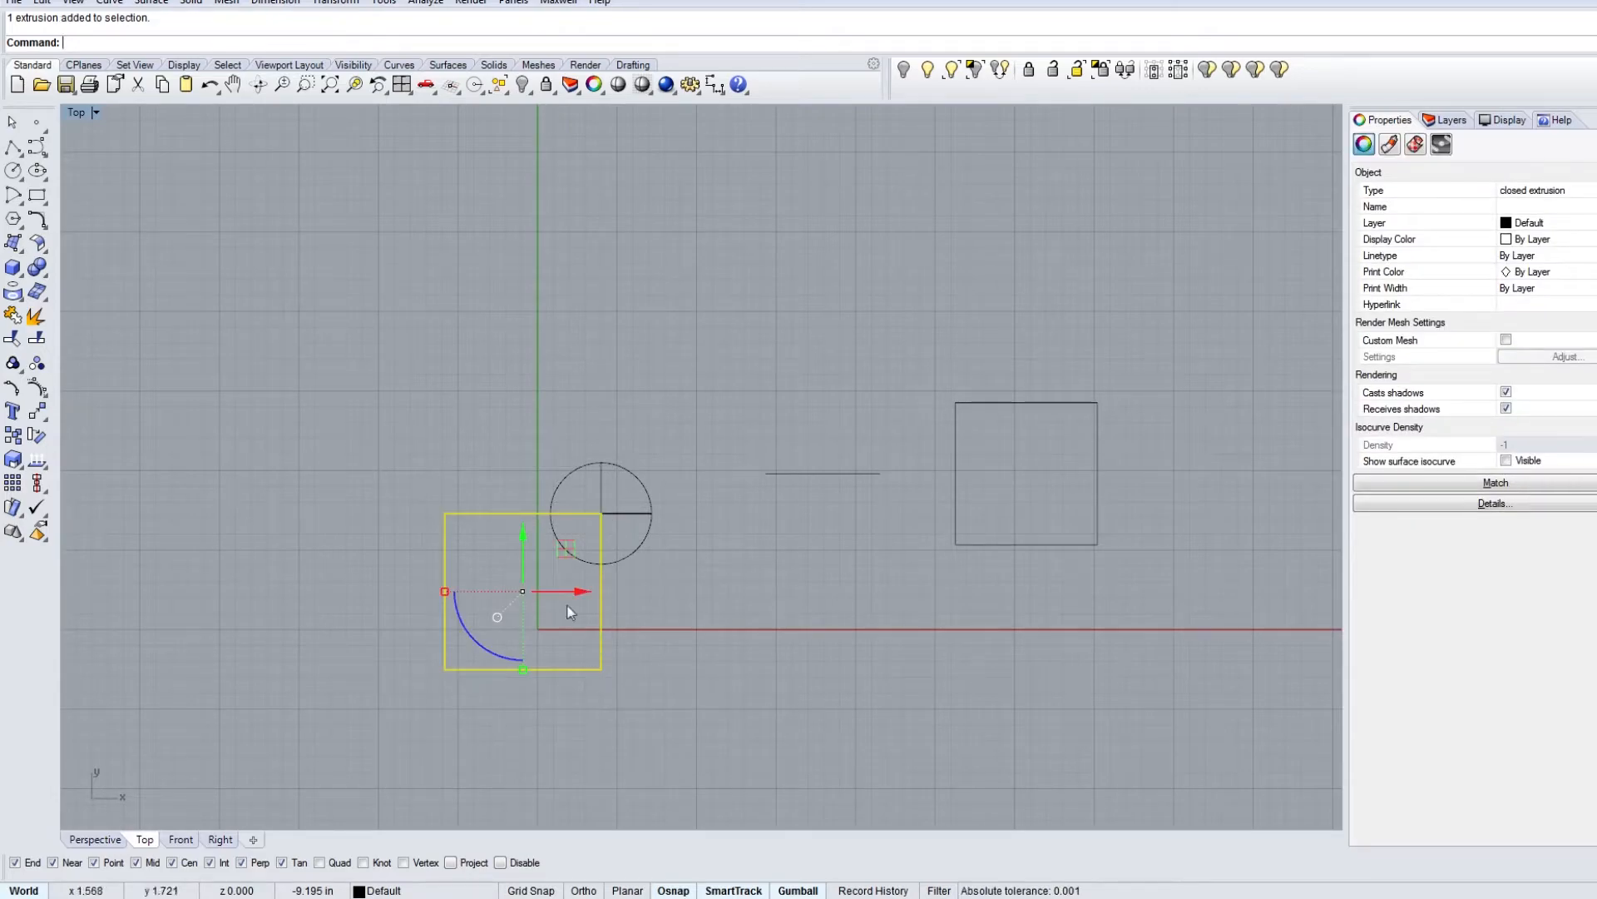
{"action": "left_click", "coordinate": [427, 497]}
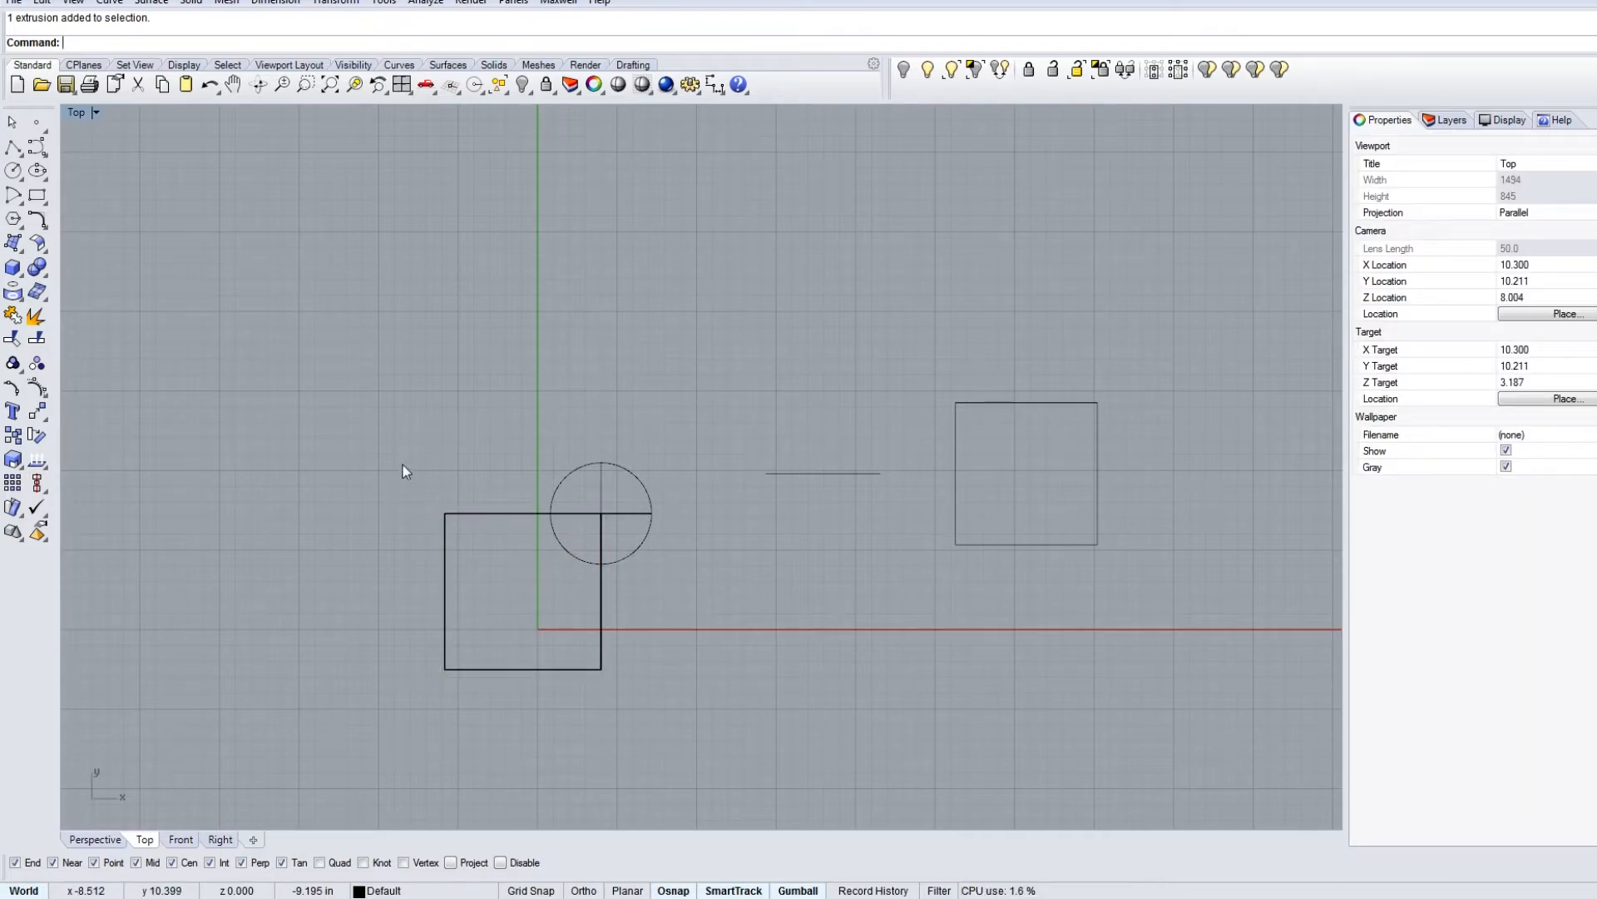
{"action": "left_click_drag", "start_coordinate": [403, 468], "coordinate": [563, 710]}
{"action": "left_click_drag", "start_coordinate": [486, 582], "coordinate": [337, 736]}
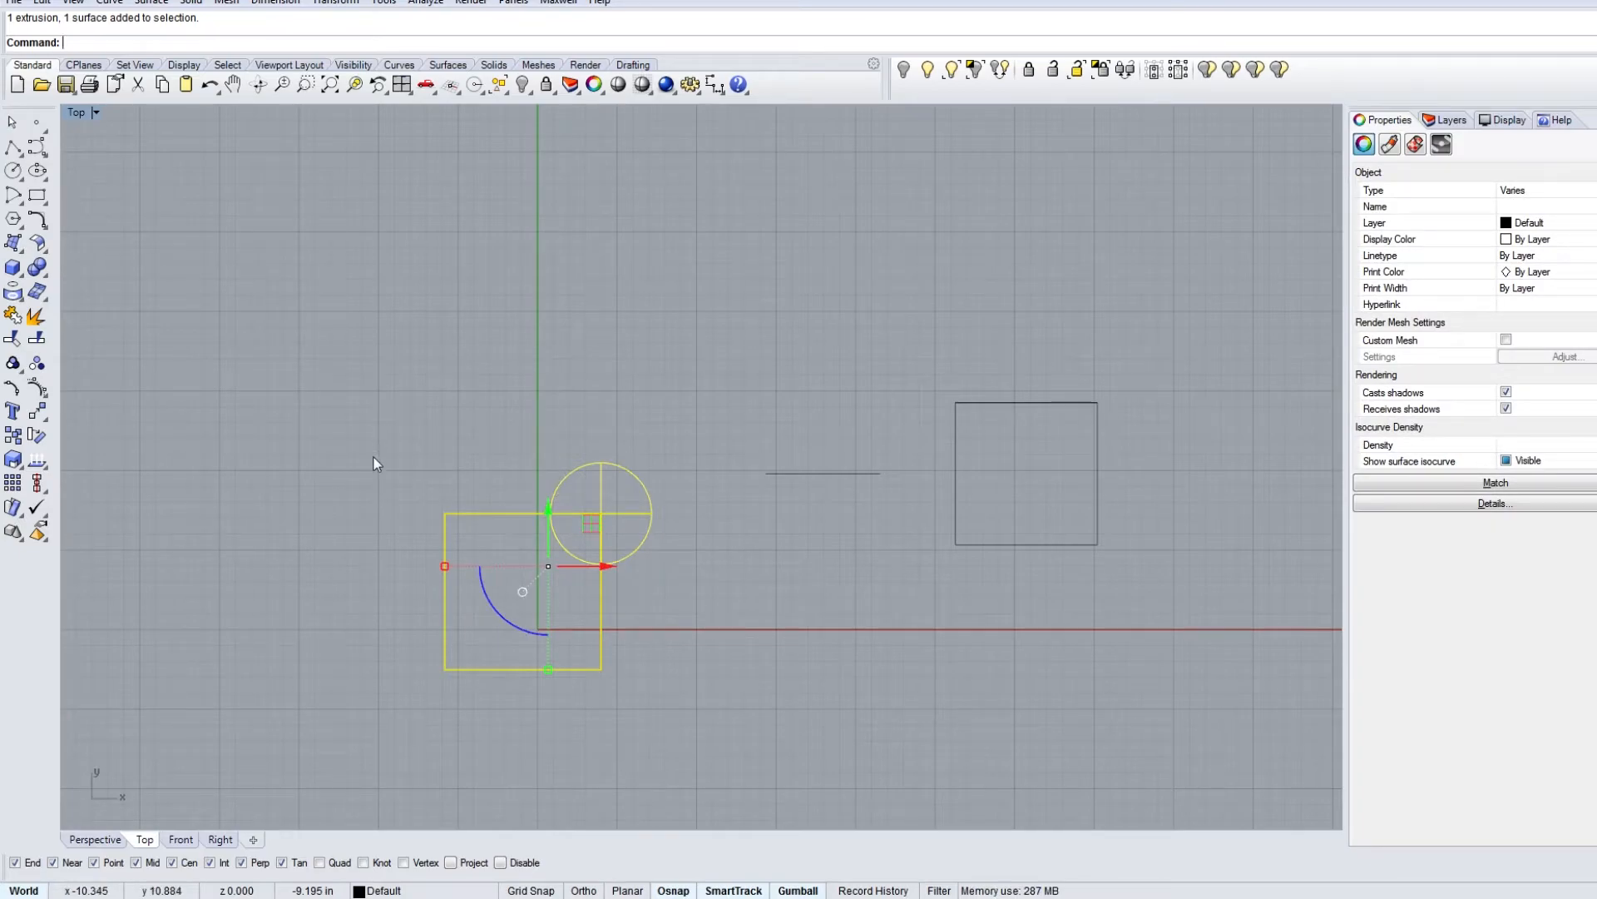
Step: Select the box alone with an enclosing window, and select only the circle overlapping its corner
{"action": "left_click_drag", "start_coordinate": [403, 468], "coordinate": [633, 746]}
{"action": "left_click_drag", "start_coordinate": [416, 488], "coordinate": [626, 736]}
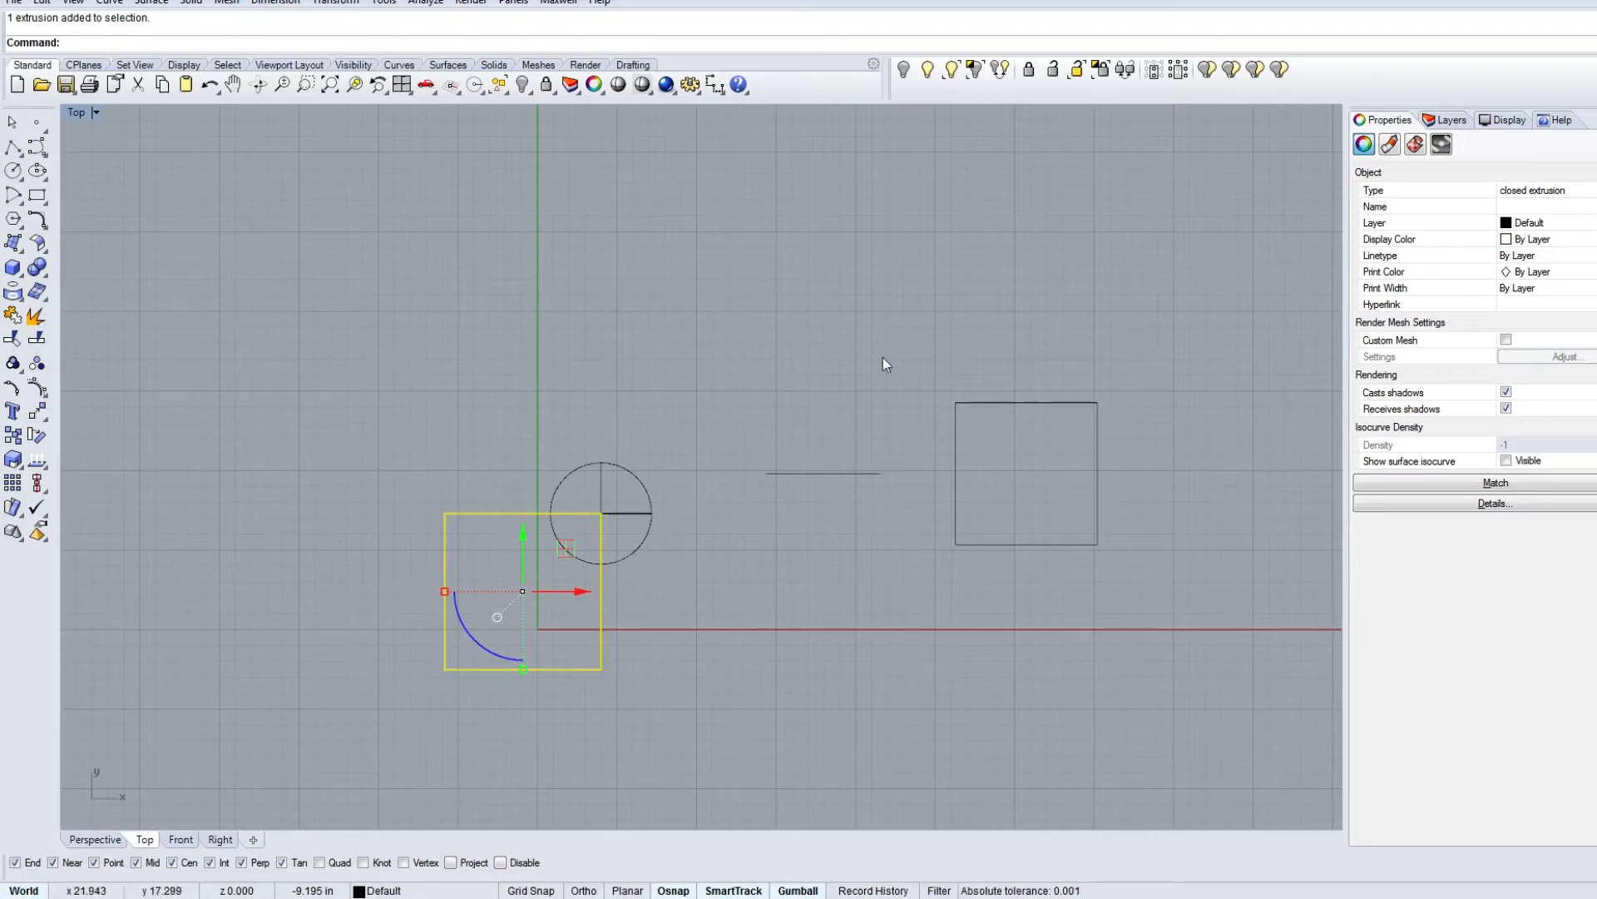
{"action": "scroll", "coordinate": [545, 586], "scroll_direction": "up", "scroll_amount": 6}
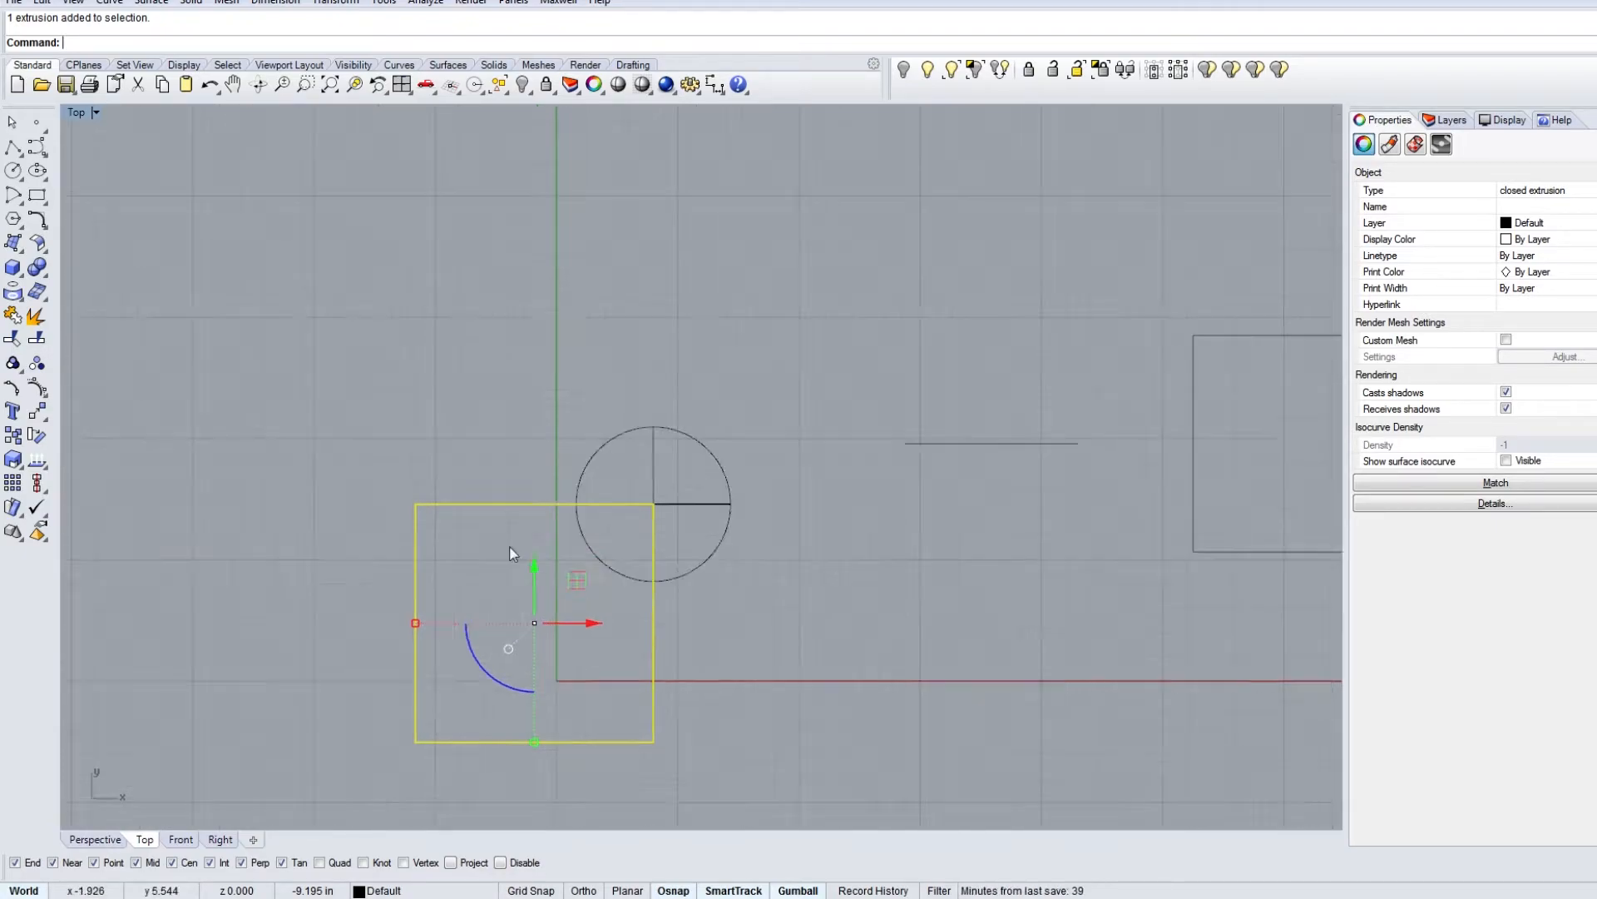
{"action": "left_click", "coordinate": [586, 587]}
{"action": "right_click_drag", "start_coordinate": [694, 608], "coordinate": [653, 416]}
{"action": "scroll", "coordinate": [653, 416], "scroll_direction": "down", "scroll_amount": 4}
{"action": "left_click", "coordinate": [742, 366]}
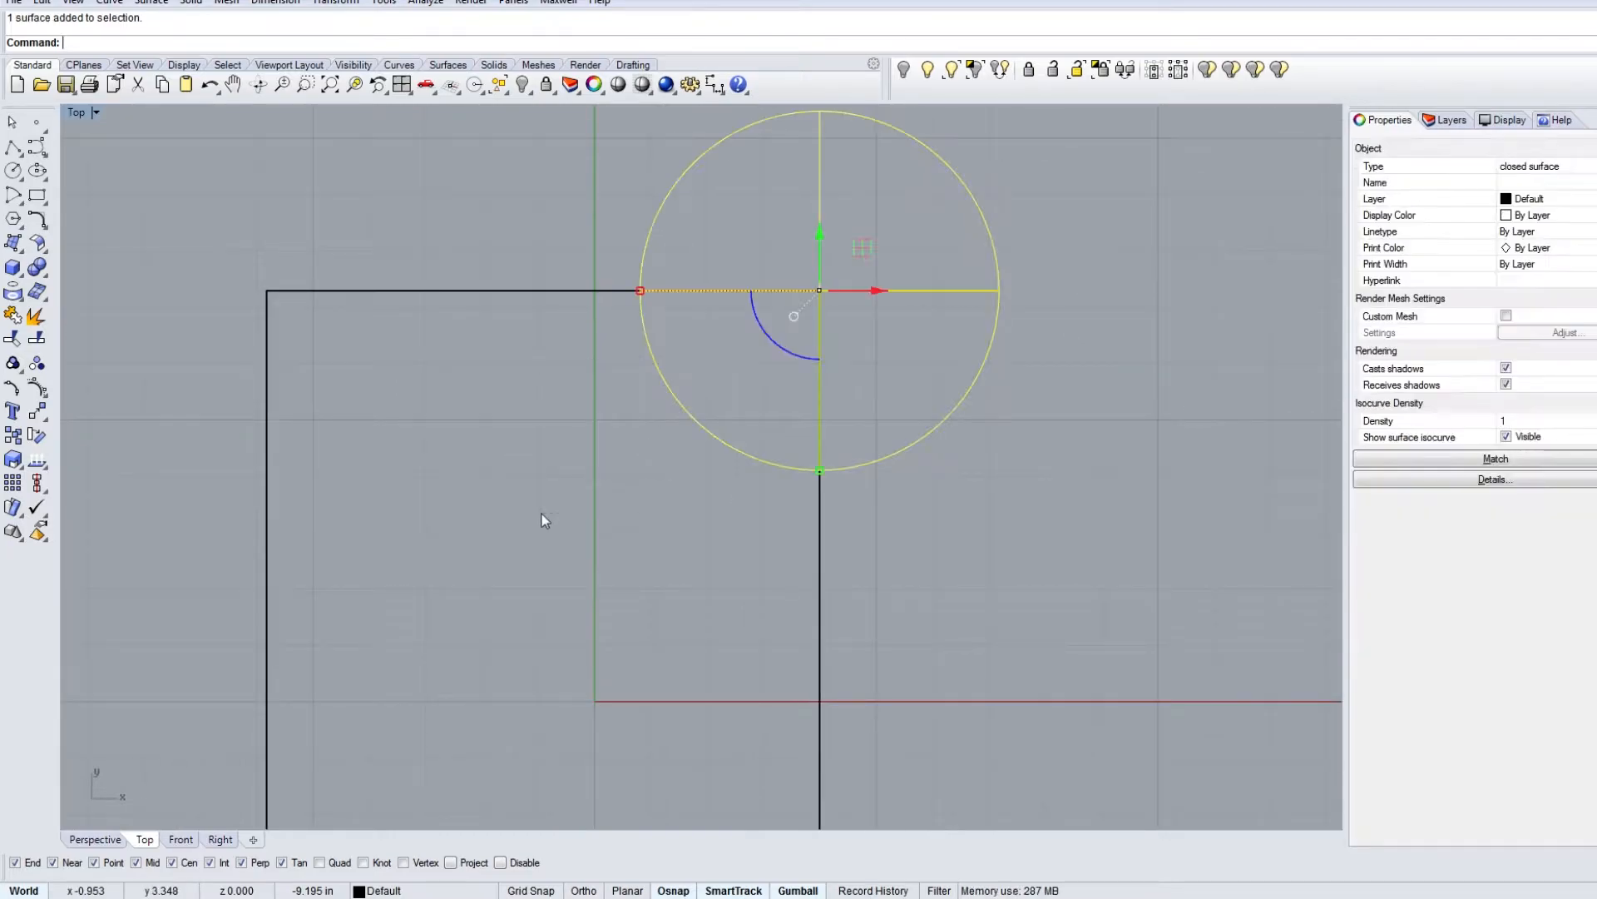
{"action": "left_click_drag", "start_coordinate": [610, 475], "coordinate": [1069, 52]}
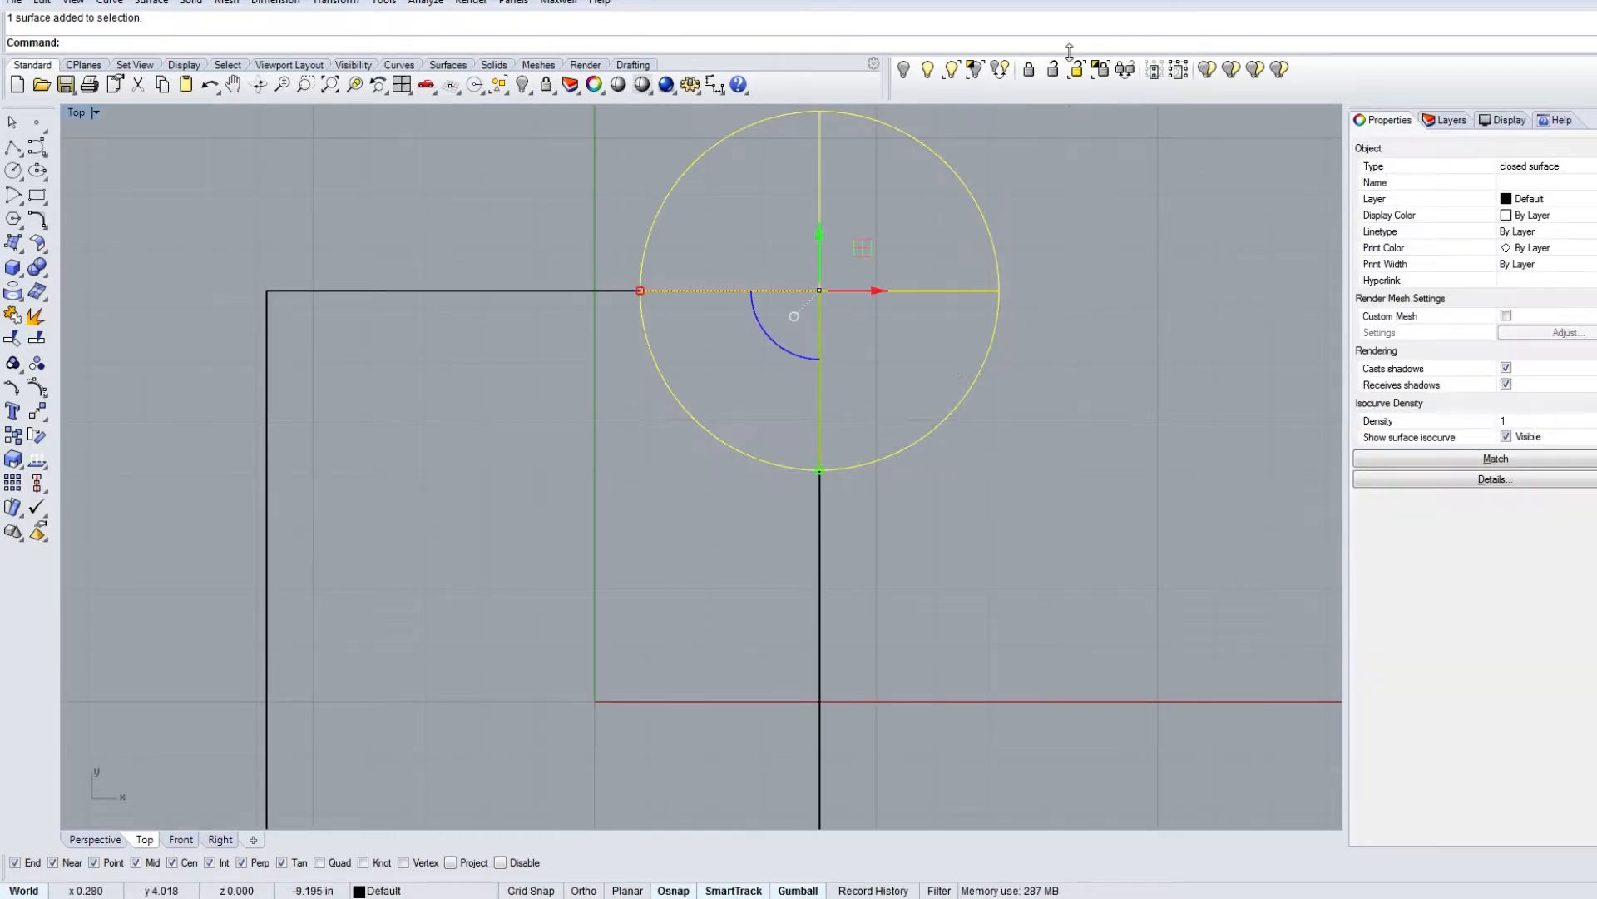
Step: Practise enclosing and crossing windows around the short line and the square beside it, and select both curves together
{"action": "right_click_drag", "start_coordinate": [1009, 275], "coordinate": [909, 334]}
{"action": "scroll", "coordinate": [543, 422], "scroll_direction": "down", "scroll_amount": 4}
{"action": "left_click", "coordinate": [565, 596]}
{"action": "left_click", "coordinate": [576, 618]}
{"action": "right_click_drag", "start_coordinate": [931, 451], "coordinate": [735, 501]}
{"action": "scroll", "coordinate": [653, 456], "scroll_direction": "down", "scroll_amount": 6}
{"action": "left_click_drag", "start_coordinate": [587, 315], "coordinate": [772, 514]}
{"action": "left_click", "coordinate": [755, 497]}
{"action": "left_click_drag", "start_coordinate": [615, 300], "coordinate": [1092, 612]}
{"action": "left_click_drag", "start_coordinate": [556, 287], "coordinate": [817, 538]}
{"action": "left_click", "coordinate": [941, 266]}
{"action": "left_click_drag", "start_coordinate": [941, 267], "coordinate": [706, 637]}
{"action": "left_click_drag", "start_coordinate": [833, 307], "coordinate": [542, 516]}
{"action": "left_click_drag", "start_coordinate": [591, 267], "coordinate": [1051, 662]}
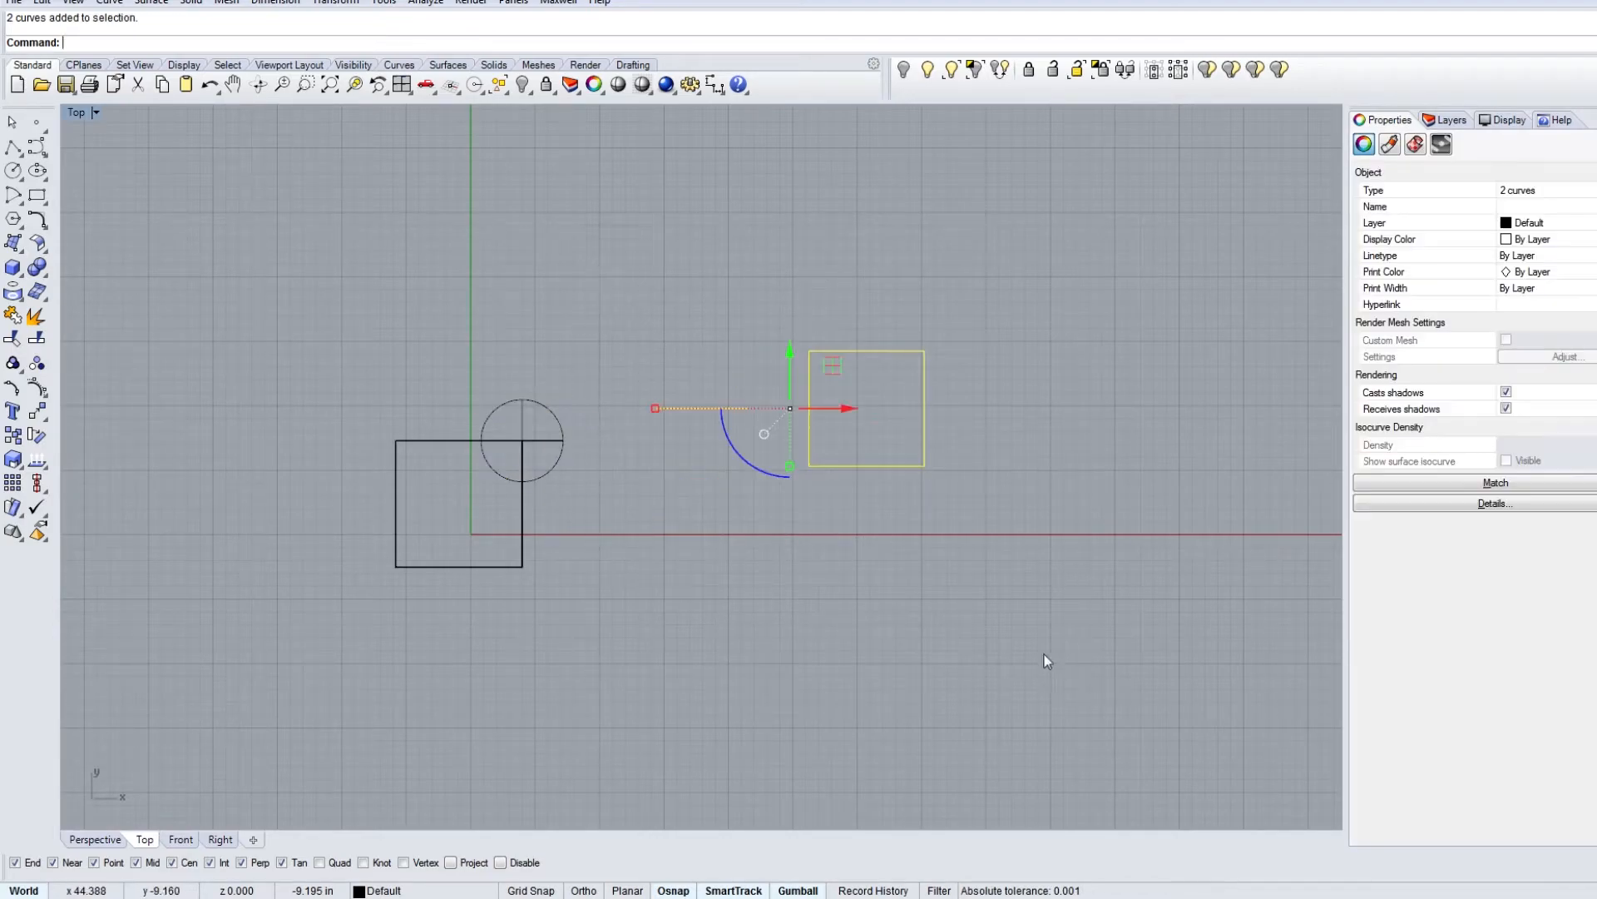
Step: Select only the short line with enclosing windows that cover the square and the other objects just partly
{"action": "left_click_drag", "start_coordinate": [591, 272], "coordinate": [890, 590]}
{"action": "left_click_drag", "start_coordinate": [644, 330], "coordinate": [897, 619]}
{"action": "left_click_drag", "start_coordinate": [599, 285], "coordinate": [942, 528]}
{"action": "left_click_drag", "start_coordinate": [315, 270], "coordinate": [919, 661]}
{"action": "left_click_drag", "start_coordinate": [200, 229], "coordinate": [1028, 695]}
{"action": "left_click_drag", "start_coordinate": [308, 232], "coordinate": [922, 493]}
{"action": "left_click_drag", "start_coordinate": [243, 241], "coordinate": [1022, 449]}
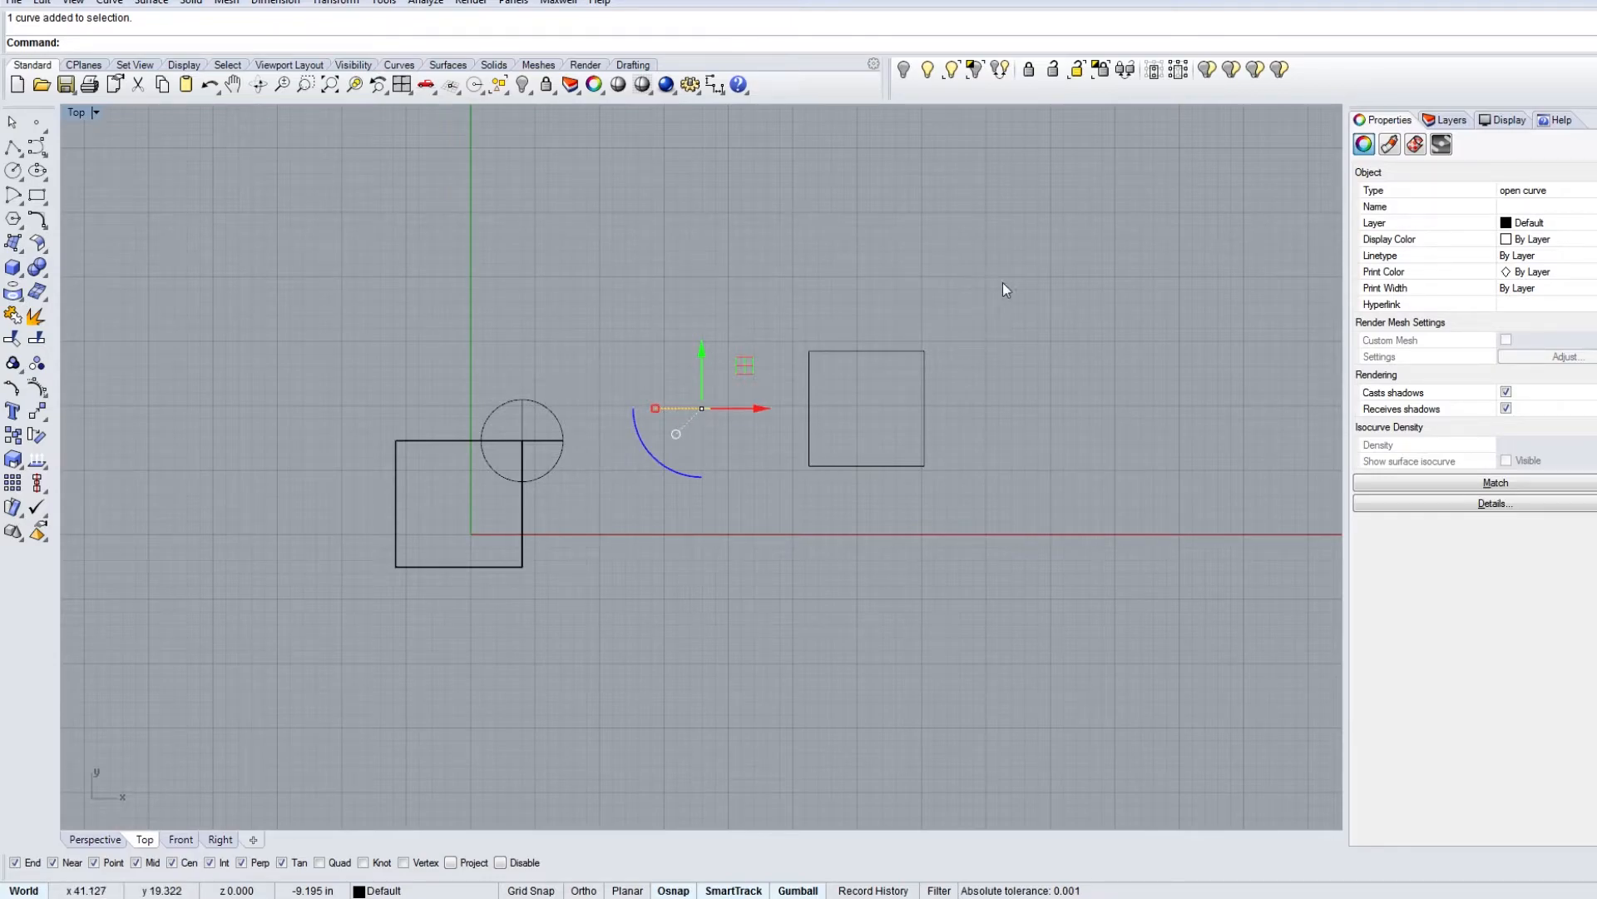
Step: Select the box, circle, line and square together with one large crossing window
{"action": "left_click_drag", "start_coordinate": [1004, 288], "coordinate": [264, 701]}
{"action": "left_click_drag", "start_coordinate": [1056, 244], "coordinate": [358, 534]}
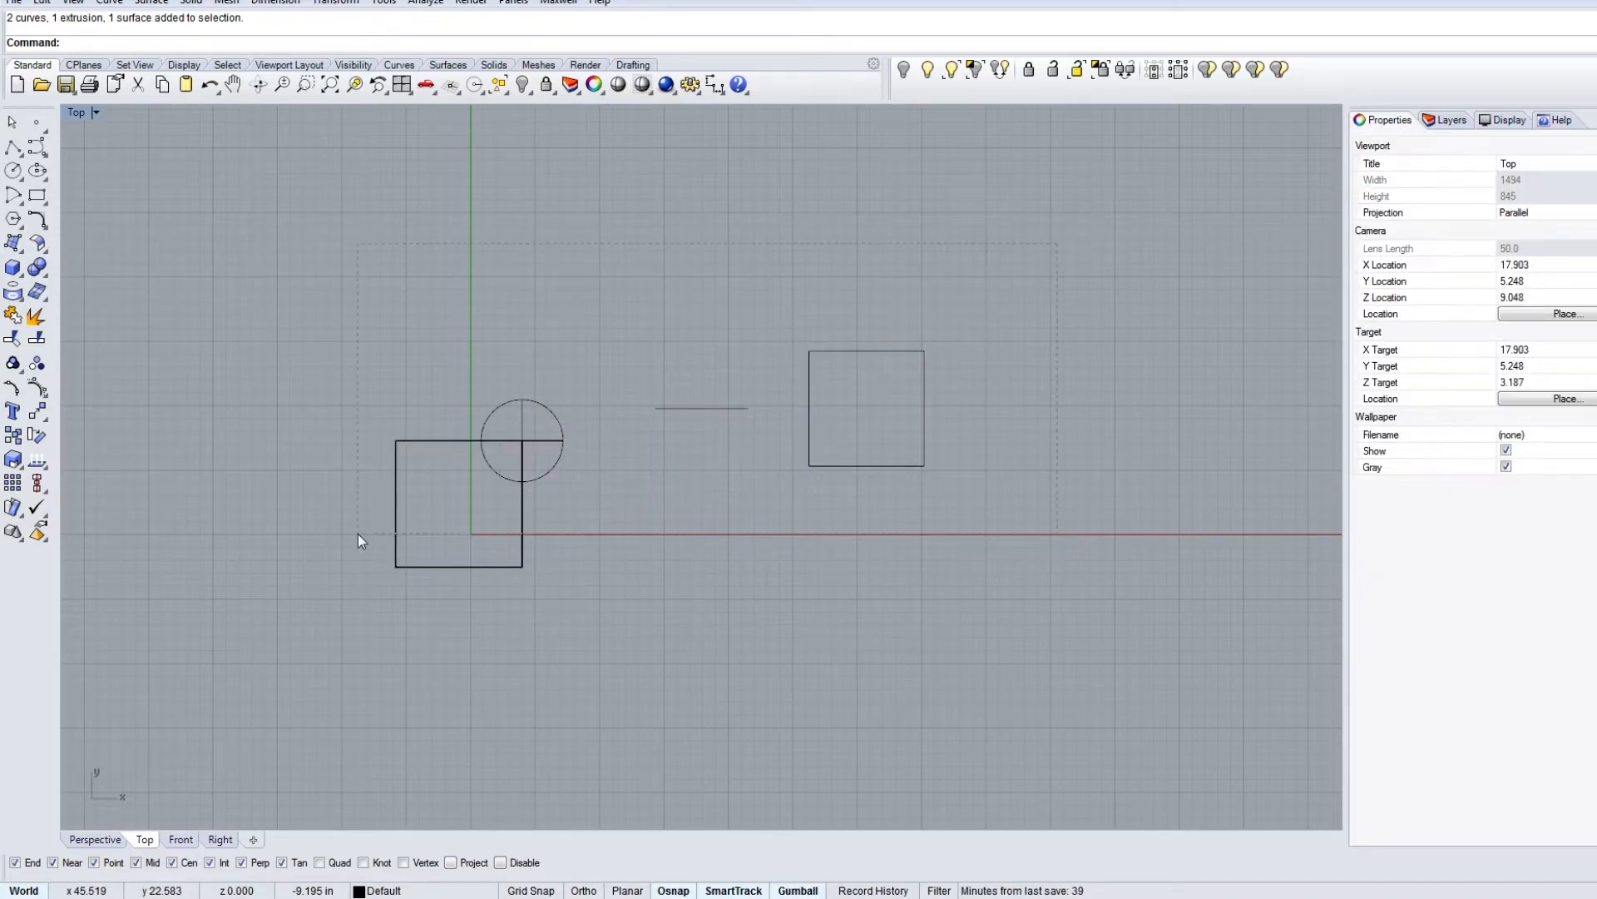
{"action": "left_click_drag", "start_coordinate": [461, 512], "coordinate": [448, 504]}
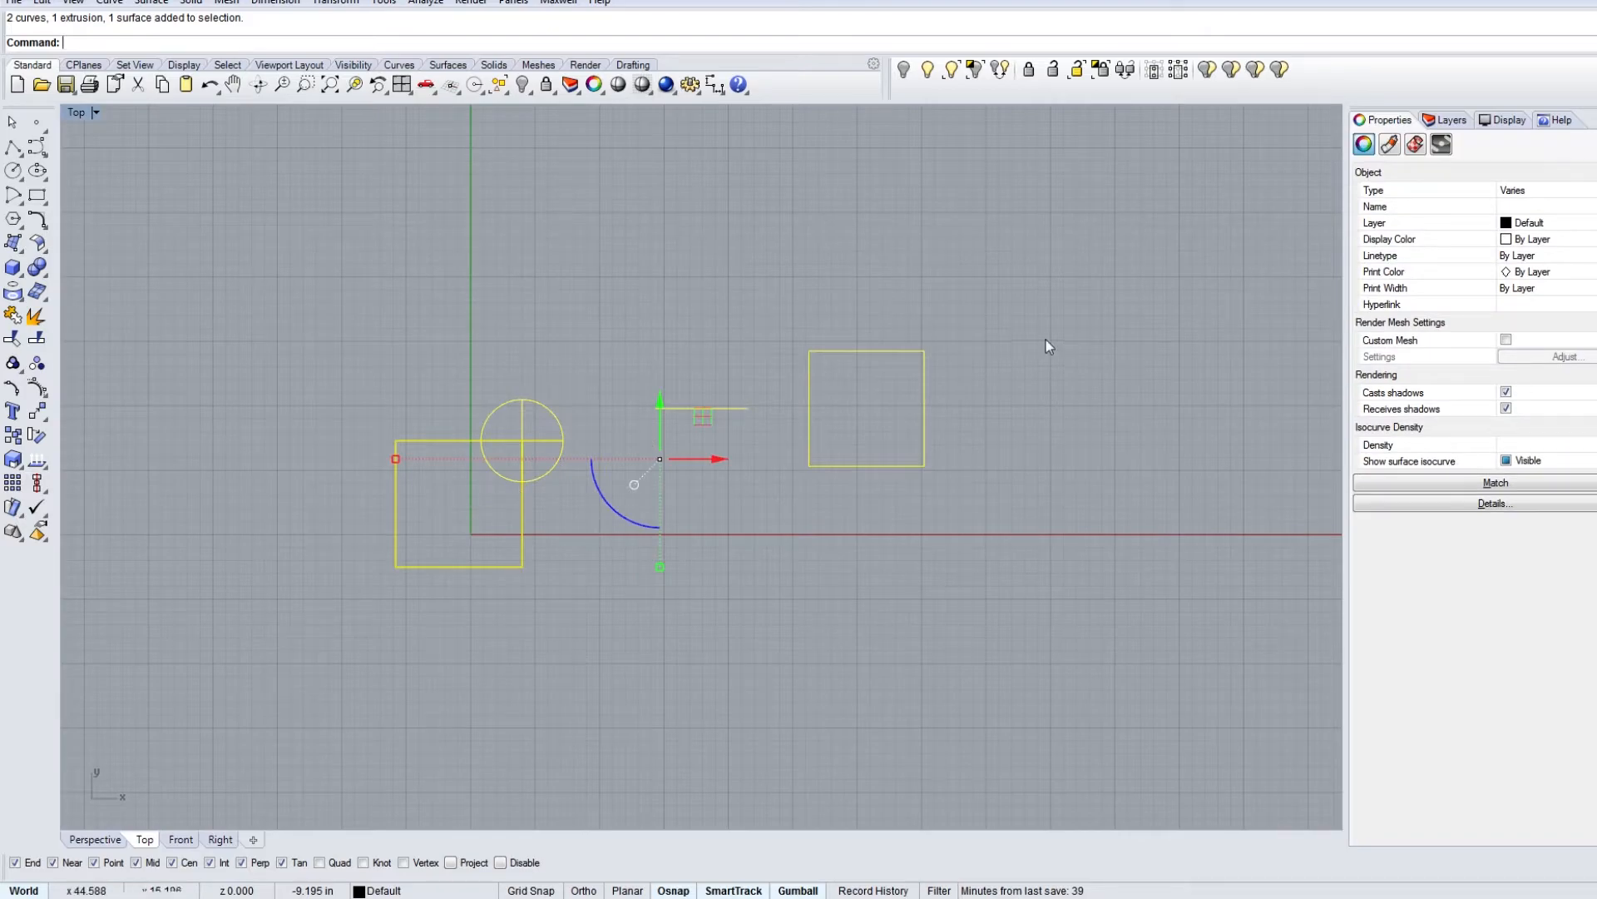
Step: Clear the selection of all four objects, select the short line by itself, and deselect it
{"action": "scroll", "coordinate": [821, 391], "scroll_direction": "down", "scroll_amount": 6}
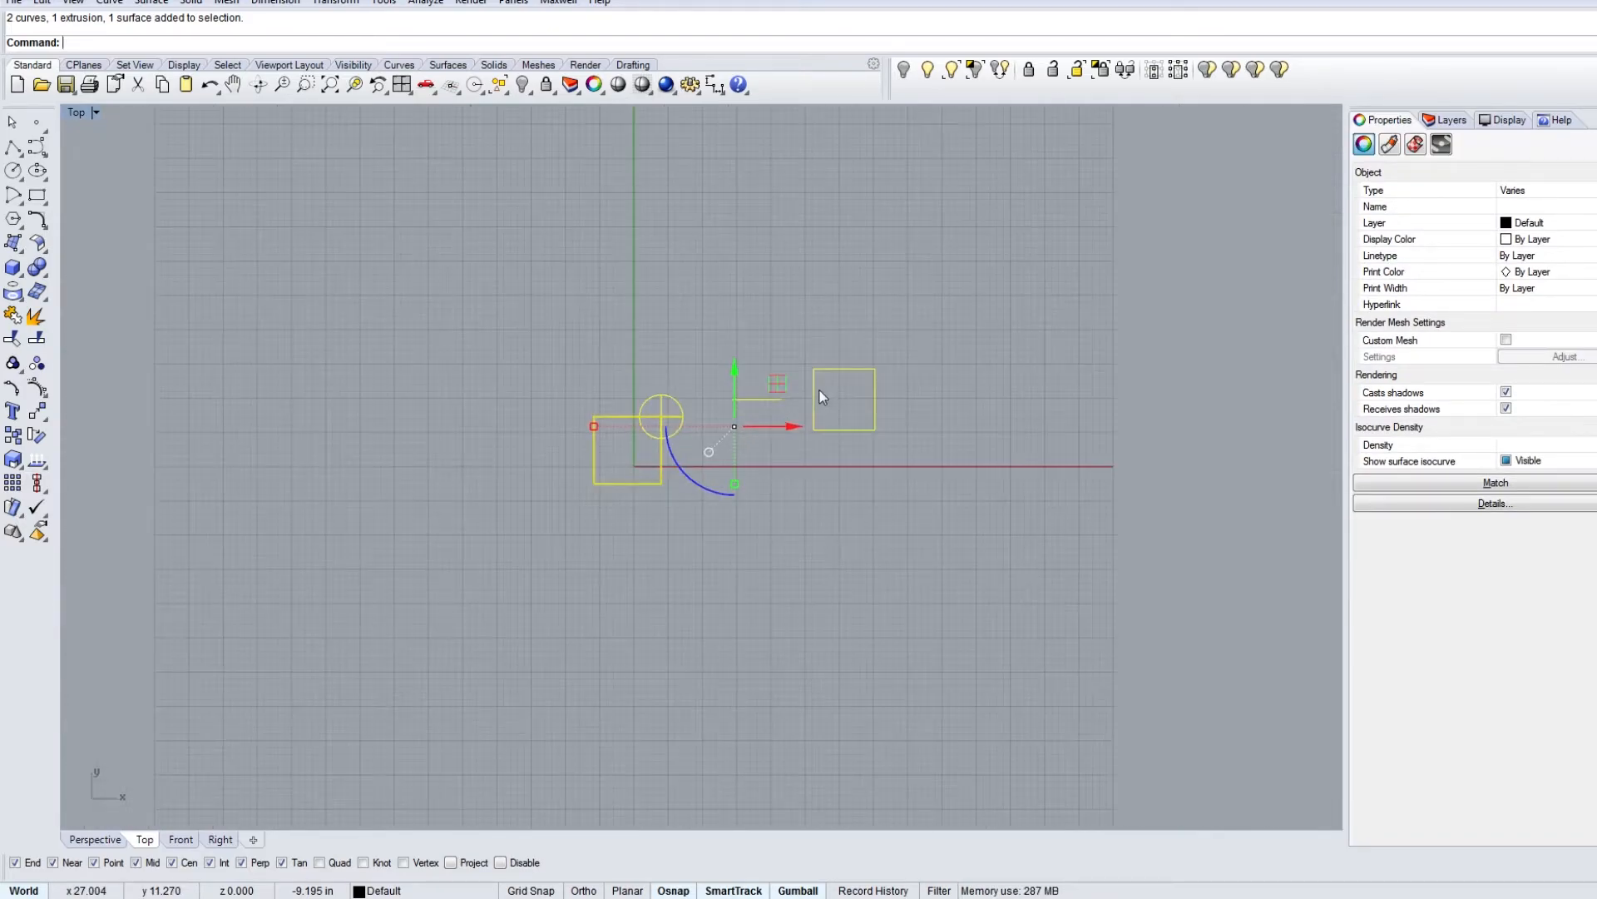
{"action": "scroll", "coordinate": [803, 390], "scroll_direction": "up", "scroll_amount": 12}
{"action": "right_click_drag", "start_coordinate": [693, 405], "coordinate": [800, 393]}
{"action": "scroll", "coordinate": [884, 396], "scroll_direction": "down", "scroll_amount": 5}
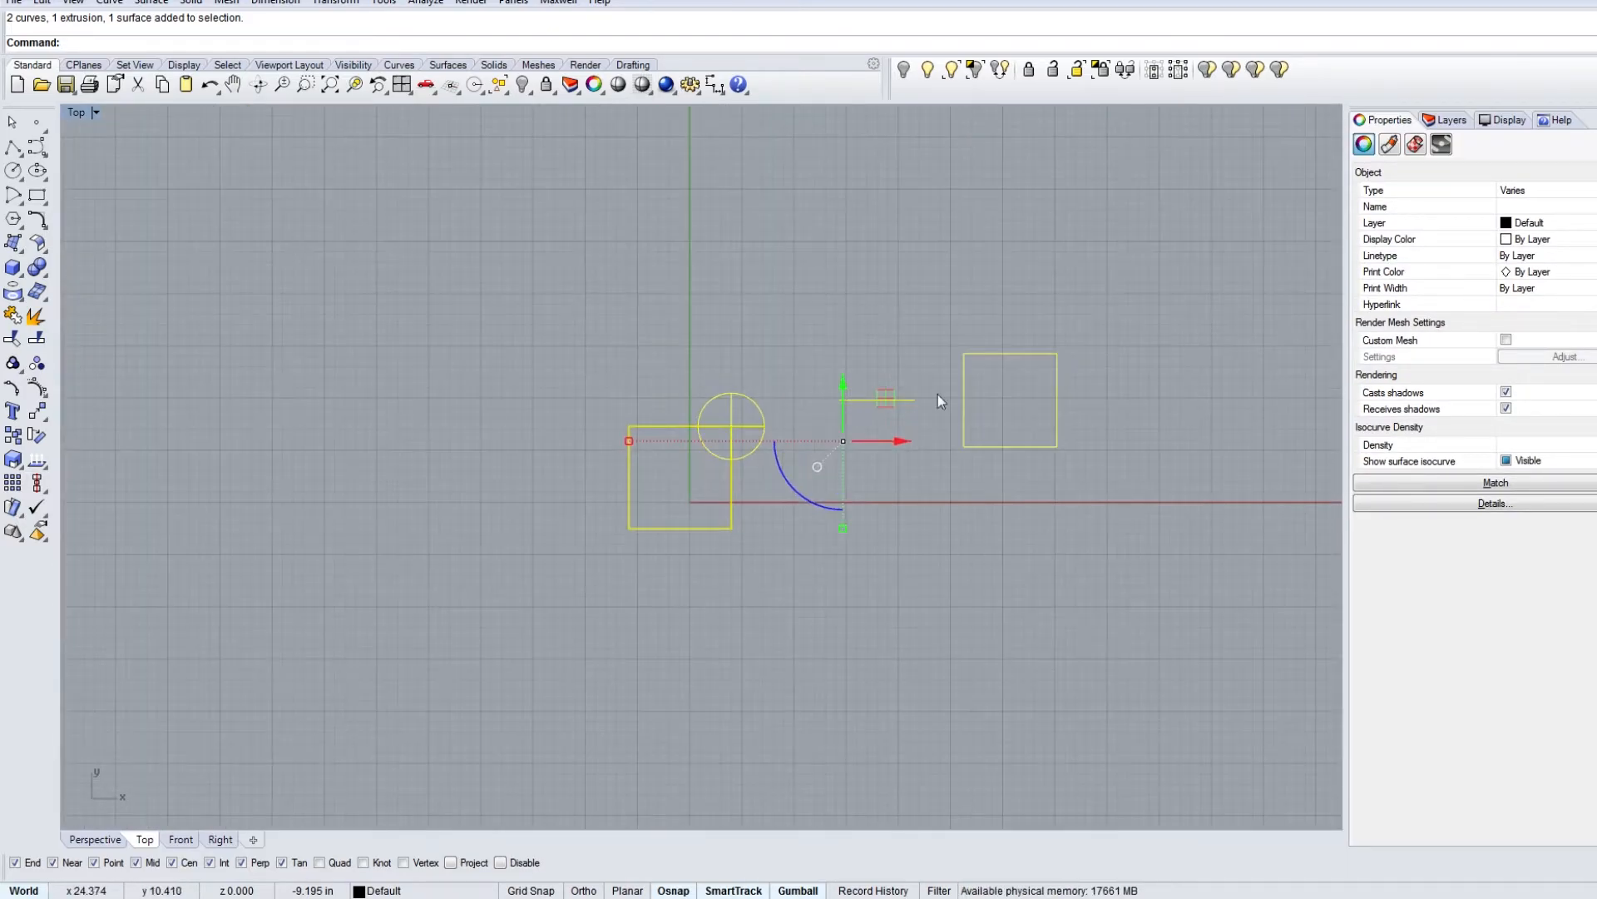
{"action": "scroll", "coordinate": [652, 434], "scroll_direction": "up", "scroll_amount": 9}
{"action": "scroll", "coordinate": [652, 434], "scroll_direction": "down", "scroll_amount": 3}
{"action": "scroll", "coordinate": [653, 436], "scroll_direction": "up", "scroll_amount": 2}
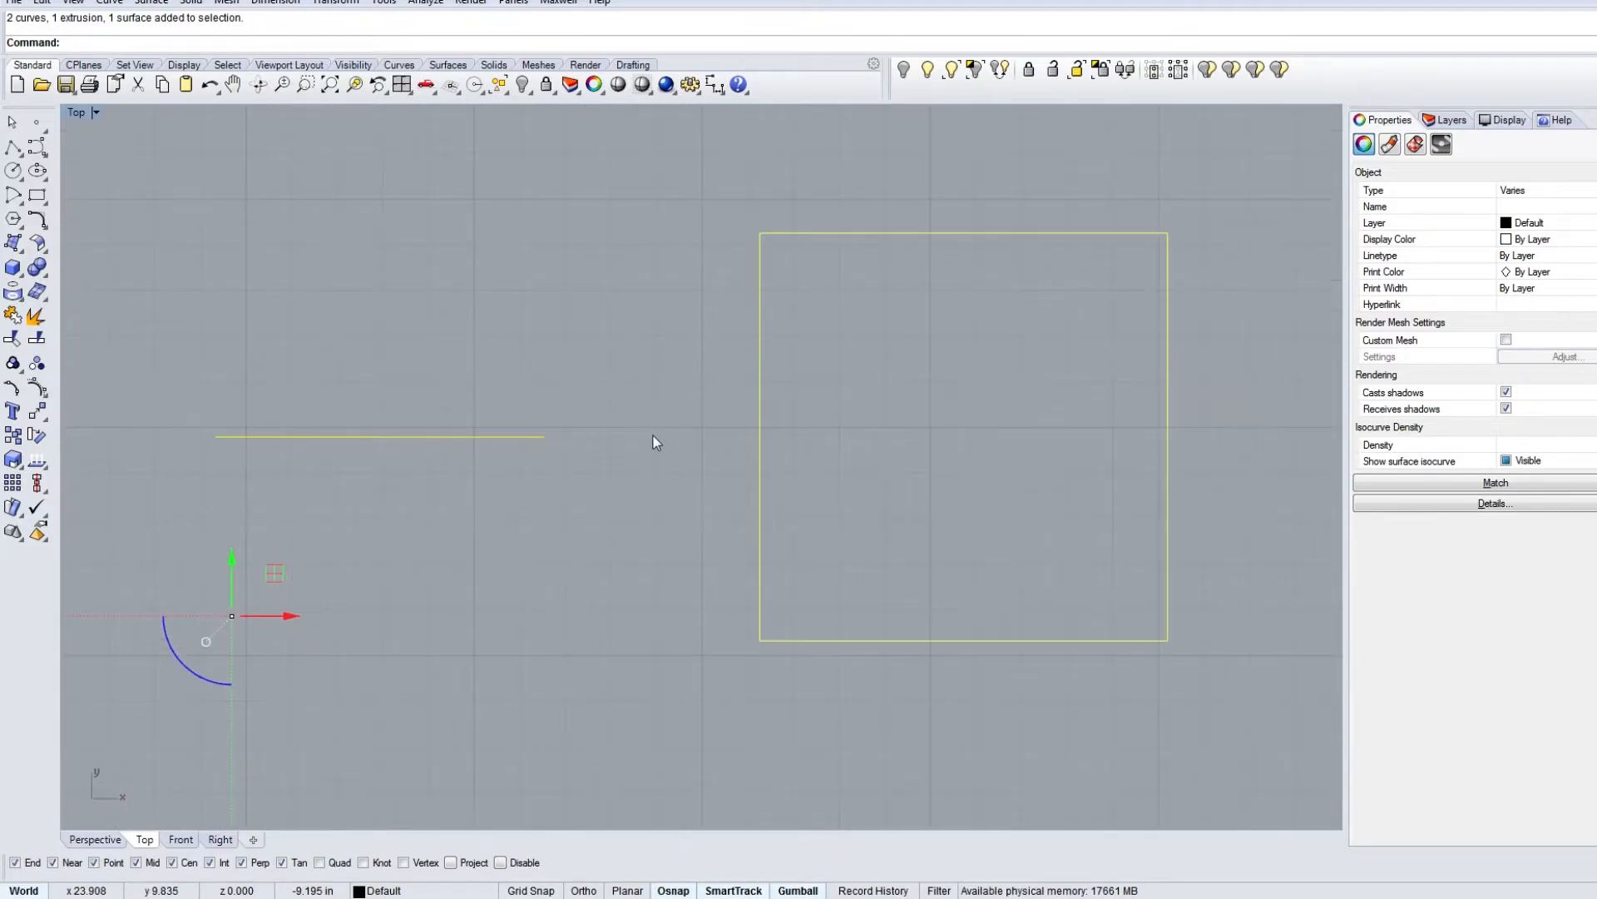
{"action": "left_click", "coordinate": [654, 438]}
{"action": "left_click", "coordinate": [235, 435]}
{"action": "left_click", "coordinate": [203, 256]}
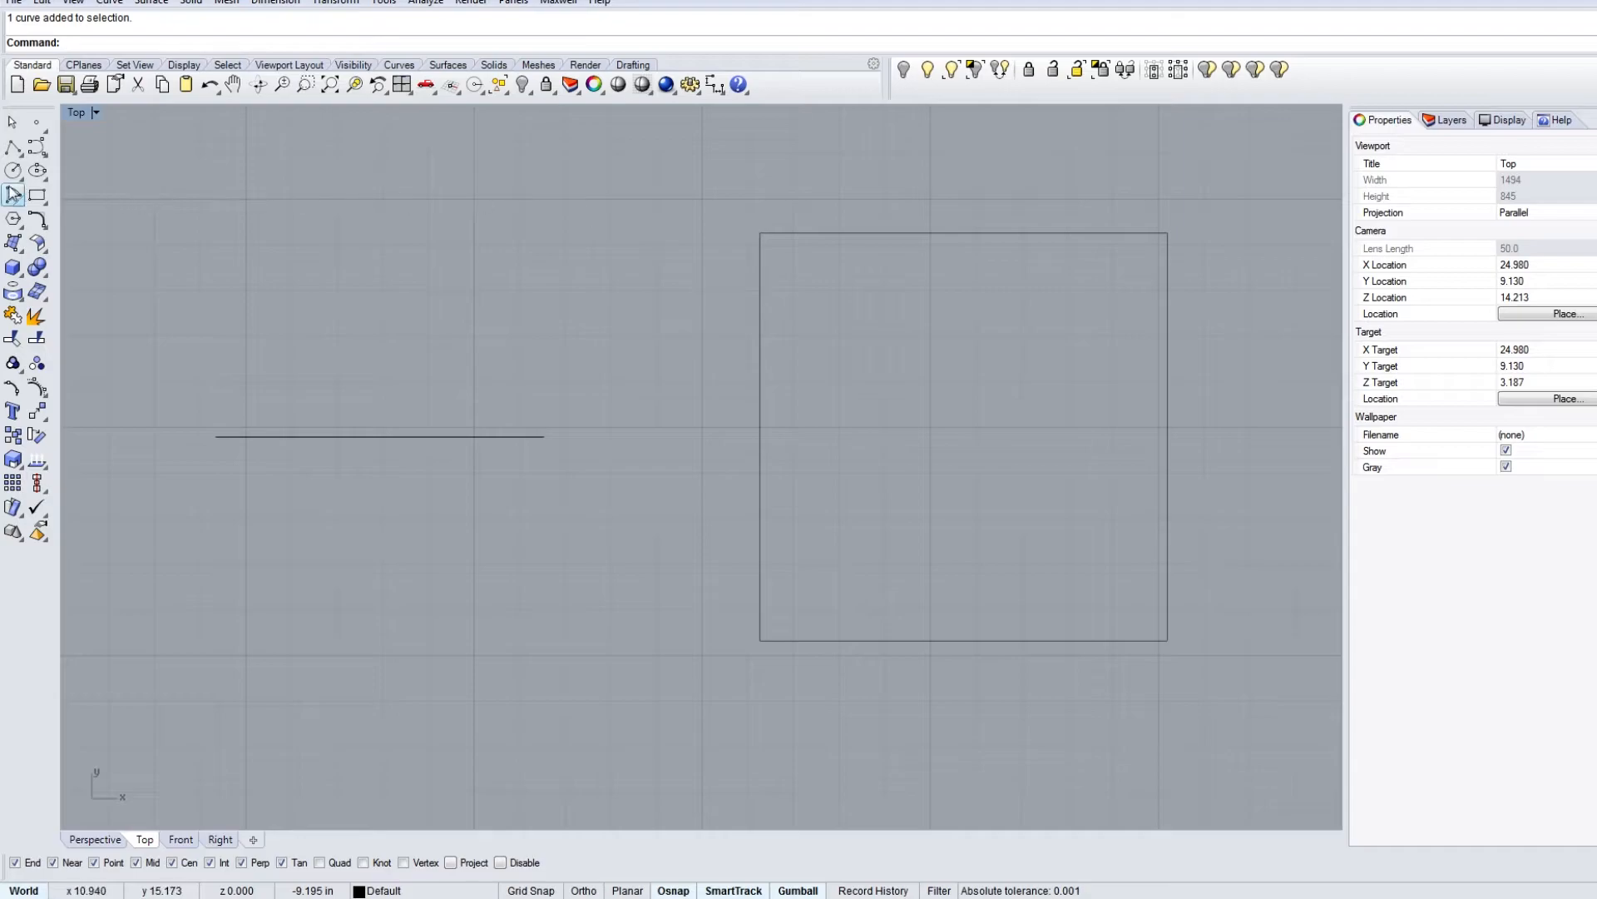
Step: Draw a 1-inch-diameter circle centred just above the short line, trying the Radius option before returning to Diameter
{"action": "left_click", "coordinate": [13, 172]}
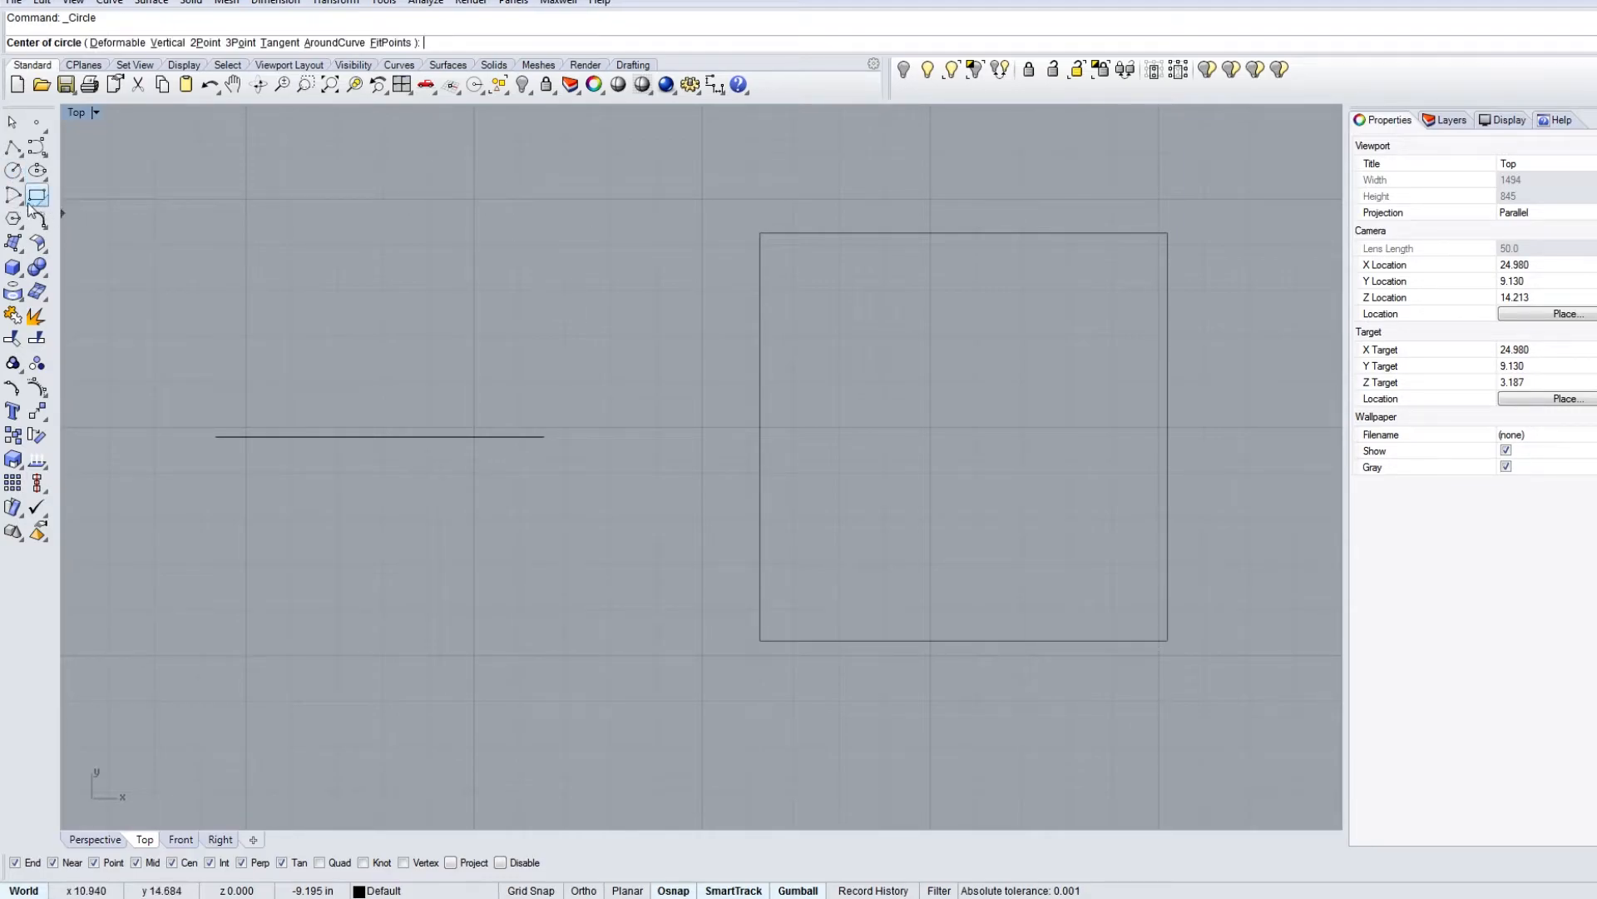
{"action": "scroll", "coordinate": [589, 324], "scroll_direction": "down", "scroll_amount": 4}
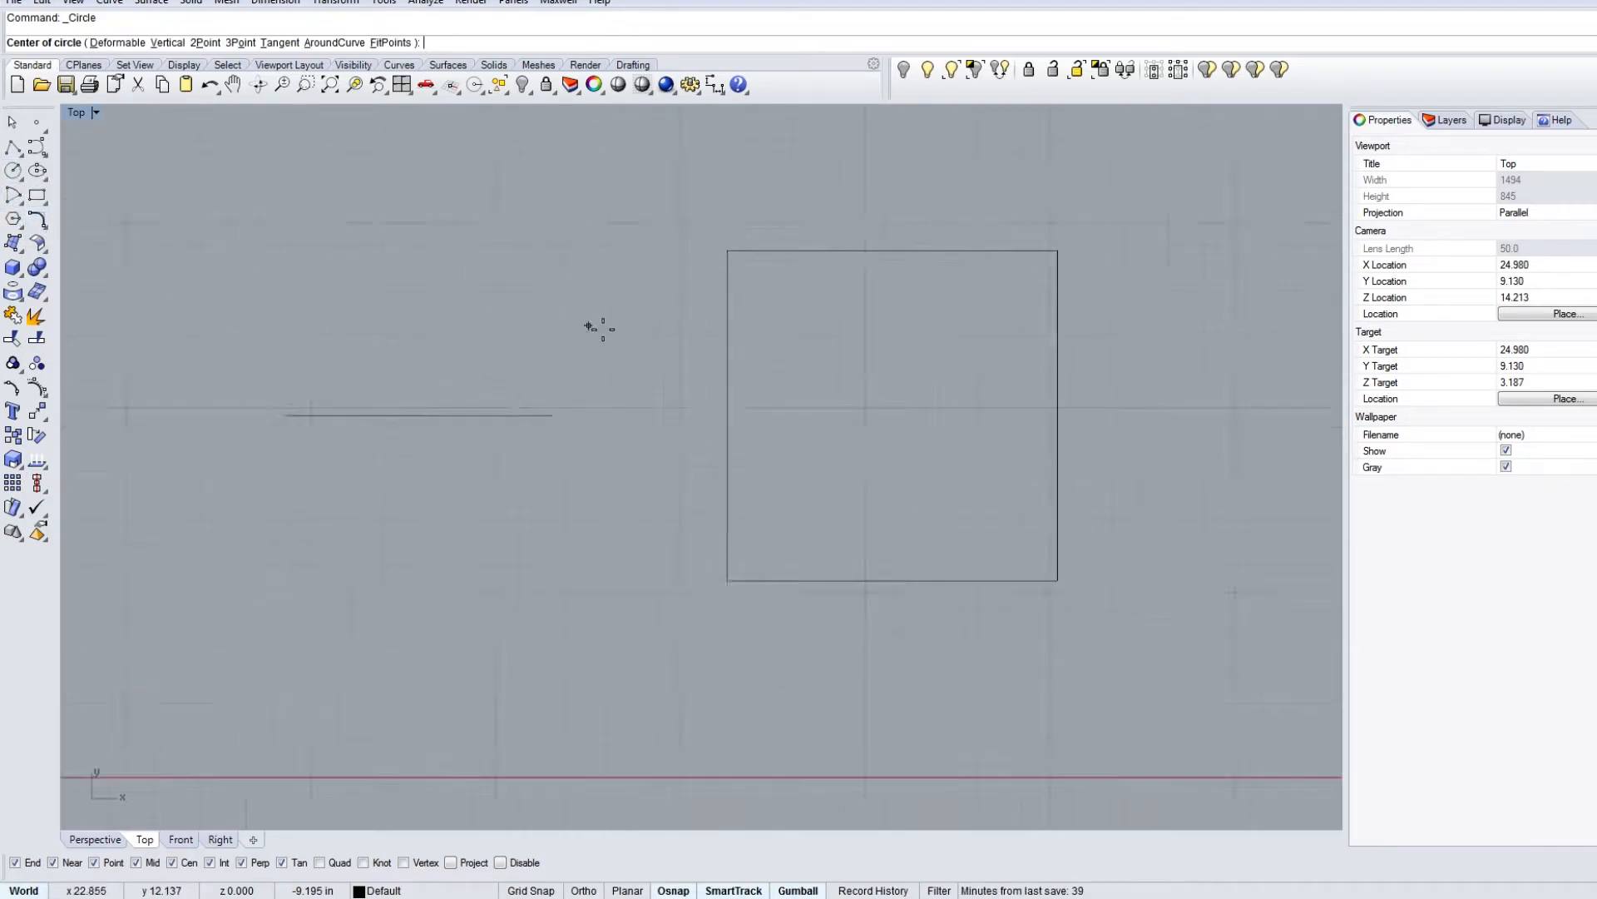
{"action": "left_click", "coordinate": [475, 342]}
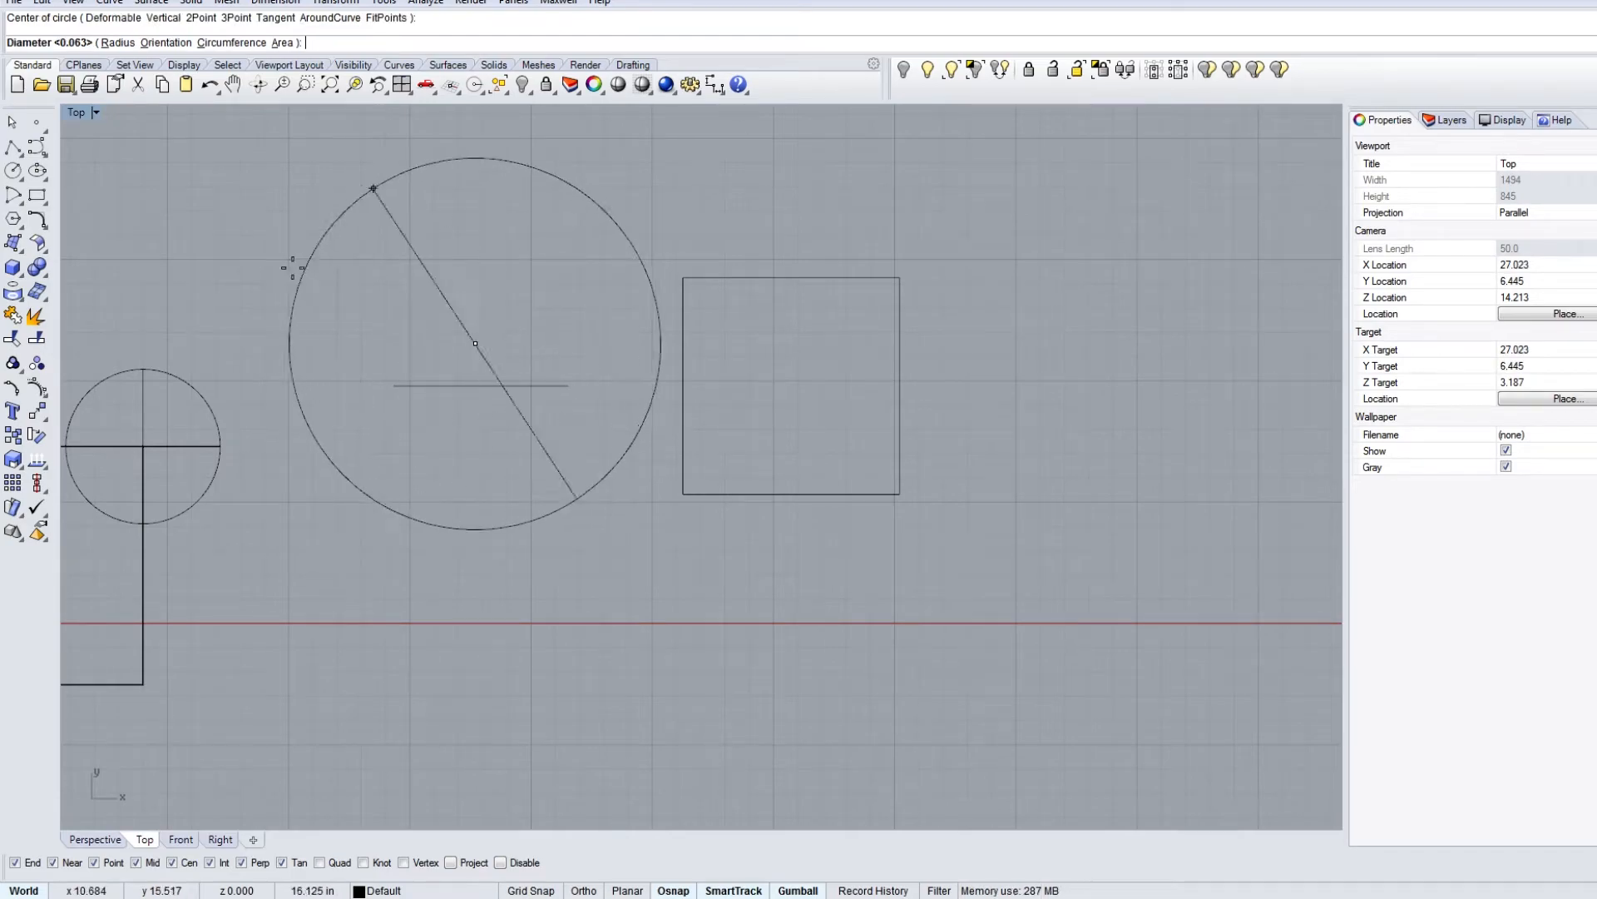
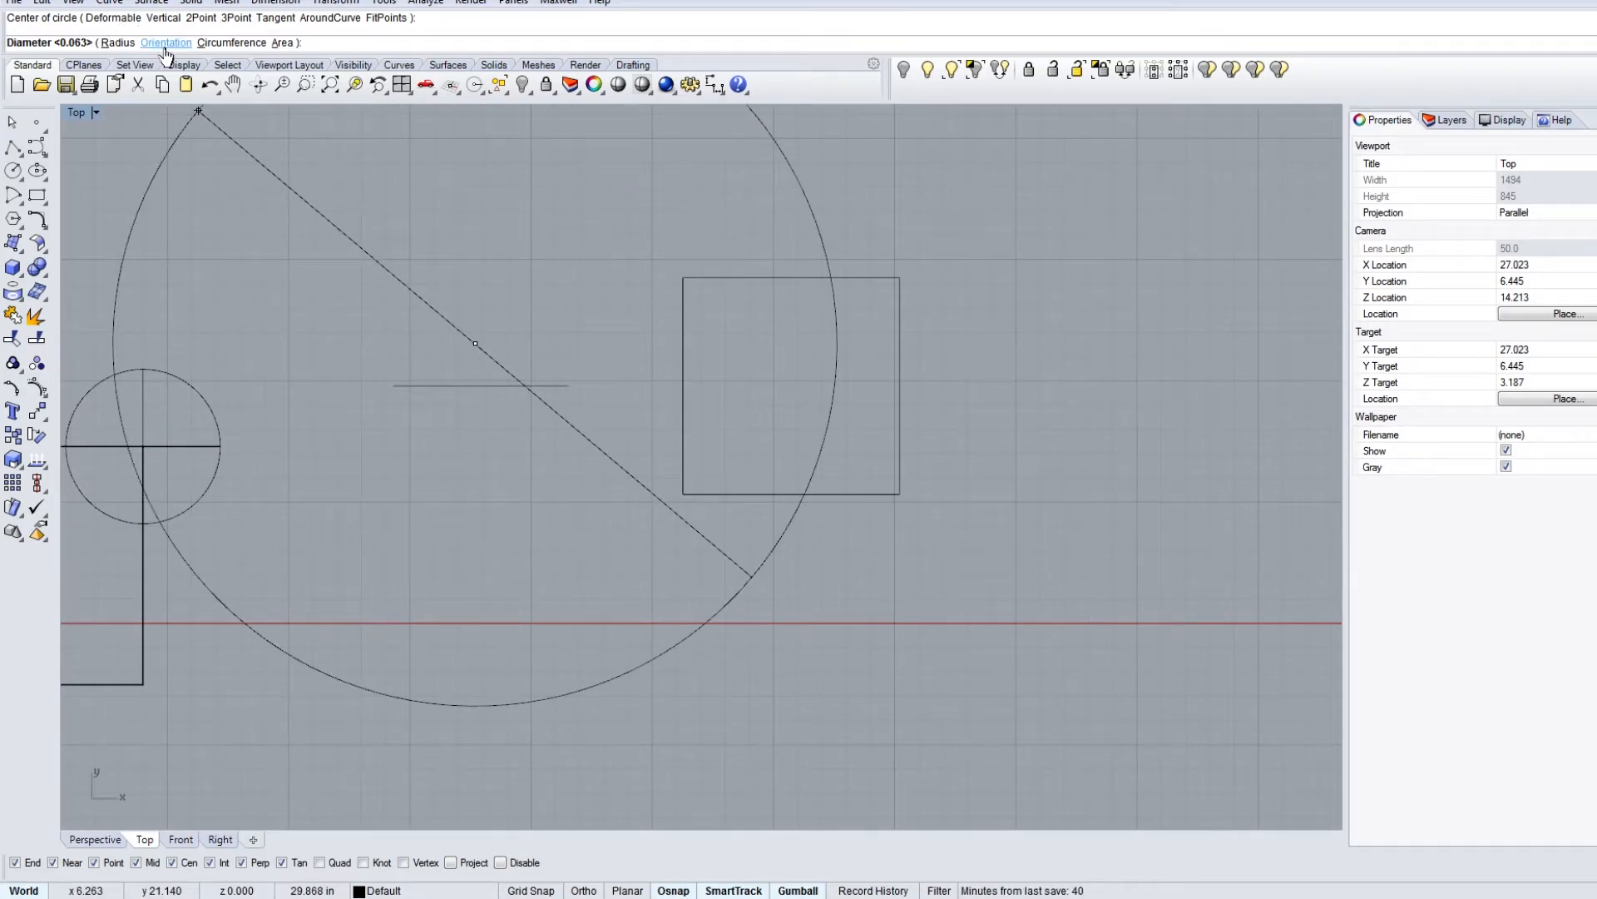
{"action": "left_click", "coordinate": [118, 43]}
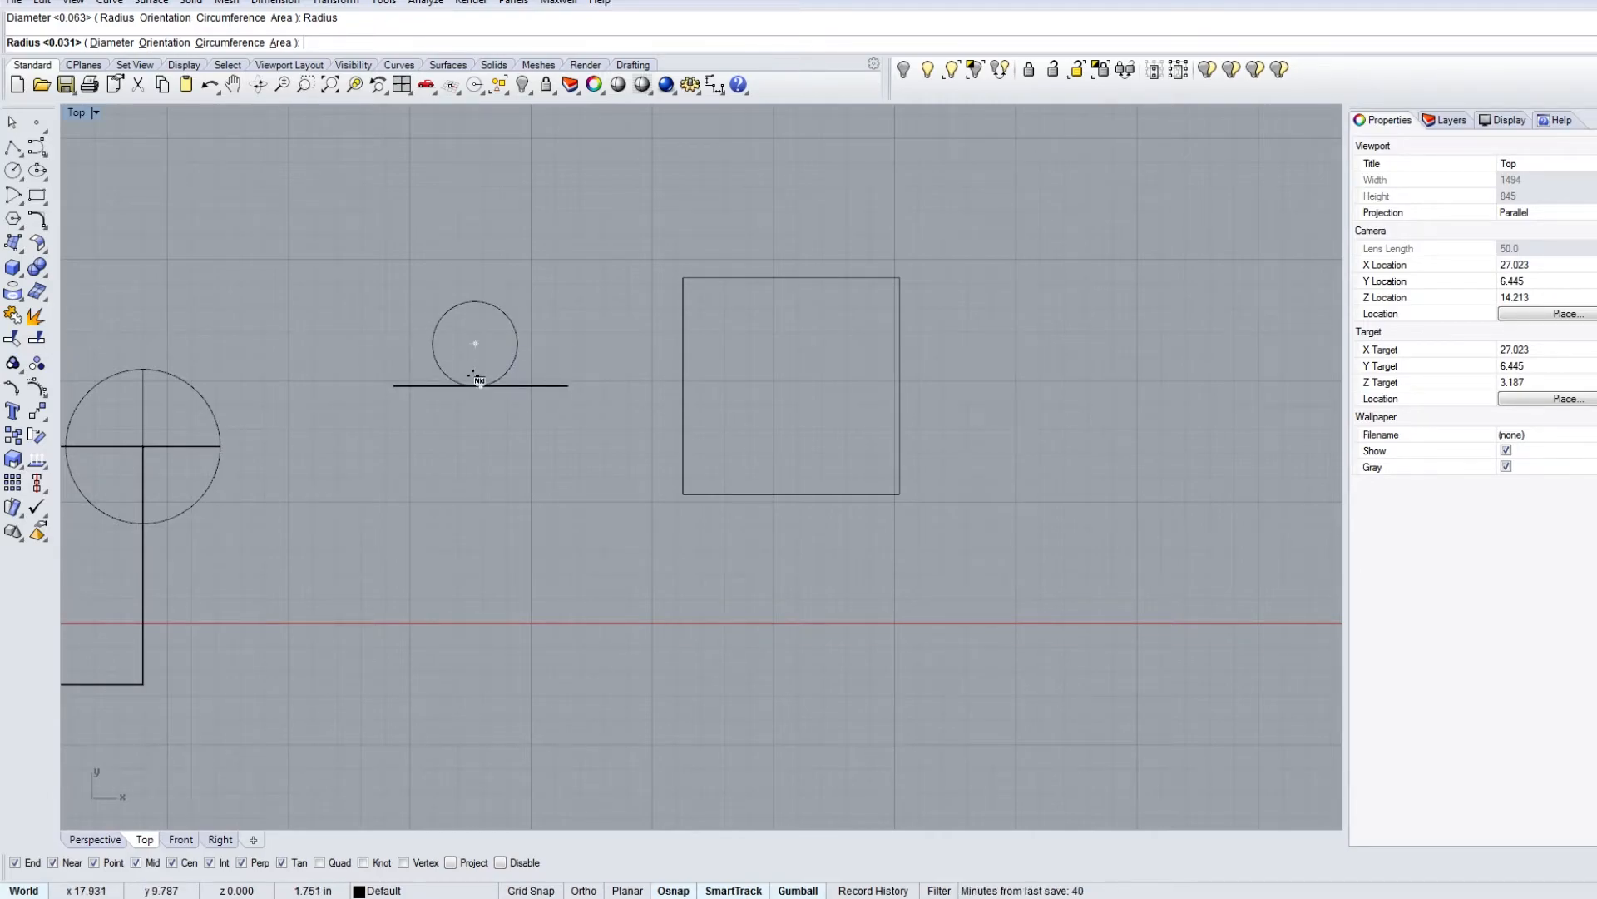
{"action": "left_click", "coordinate": [111, 43]}
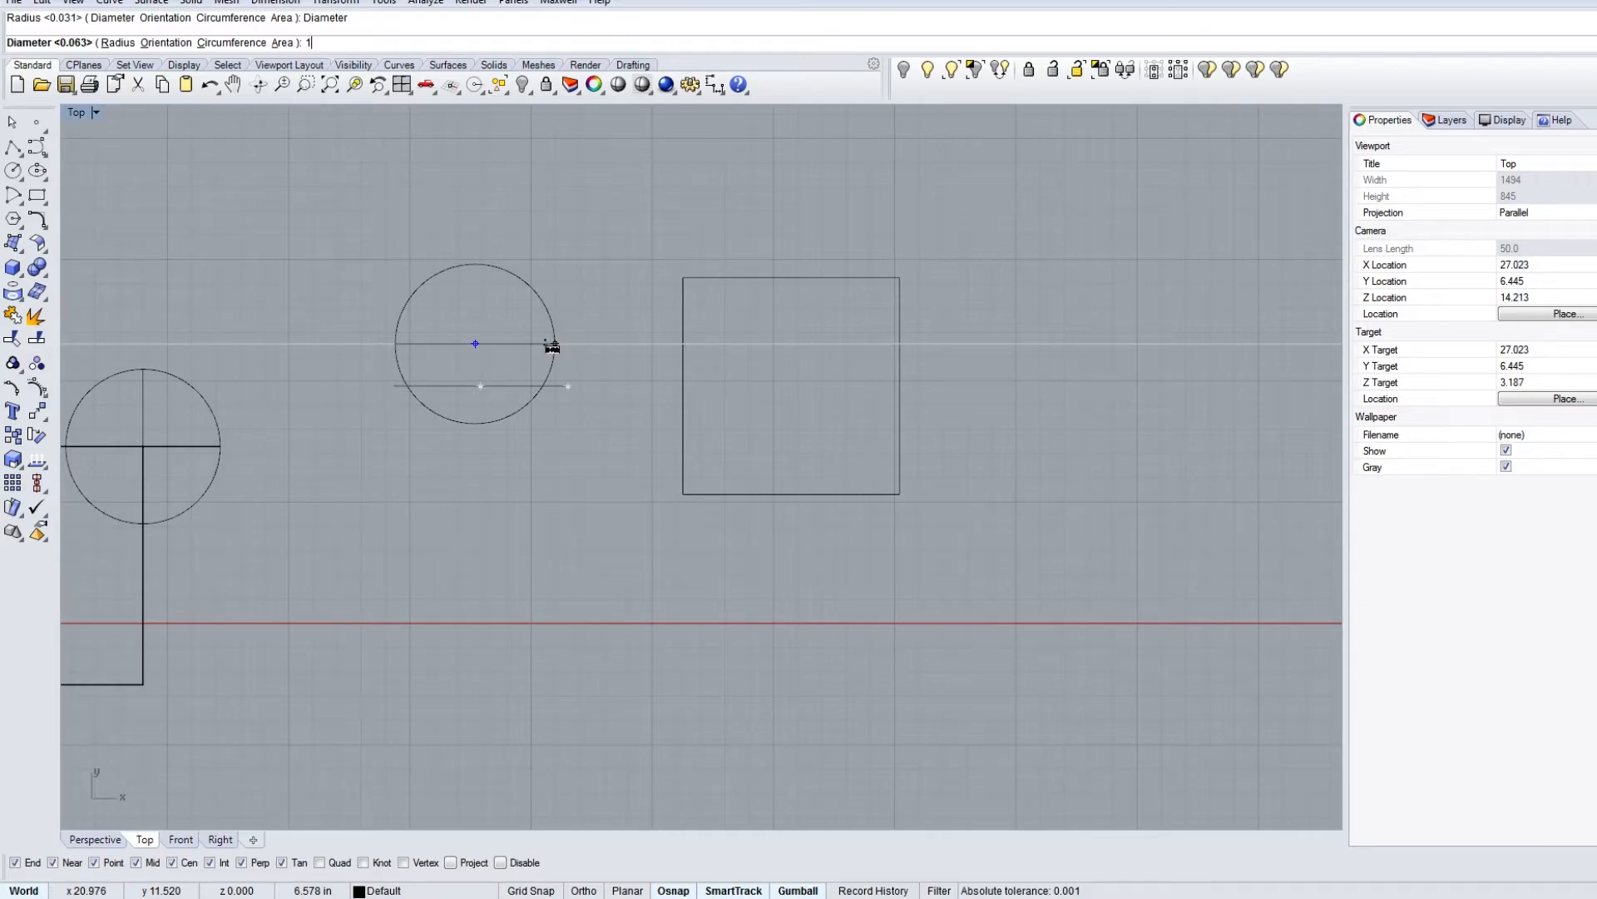
{"action": "key", "text": "Return"}
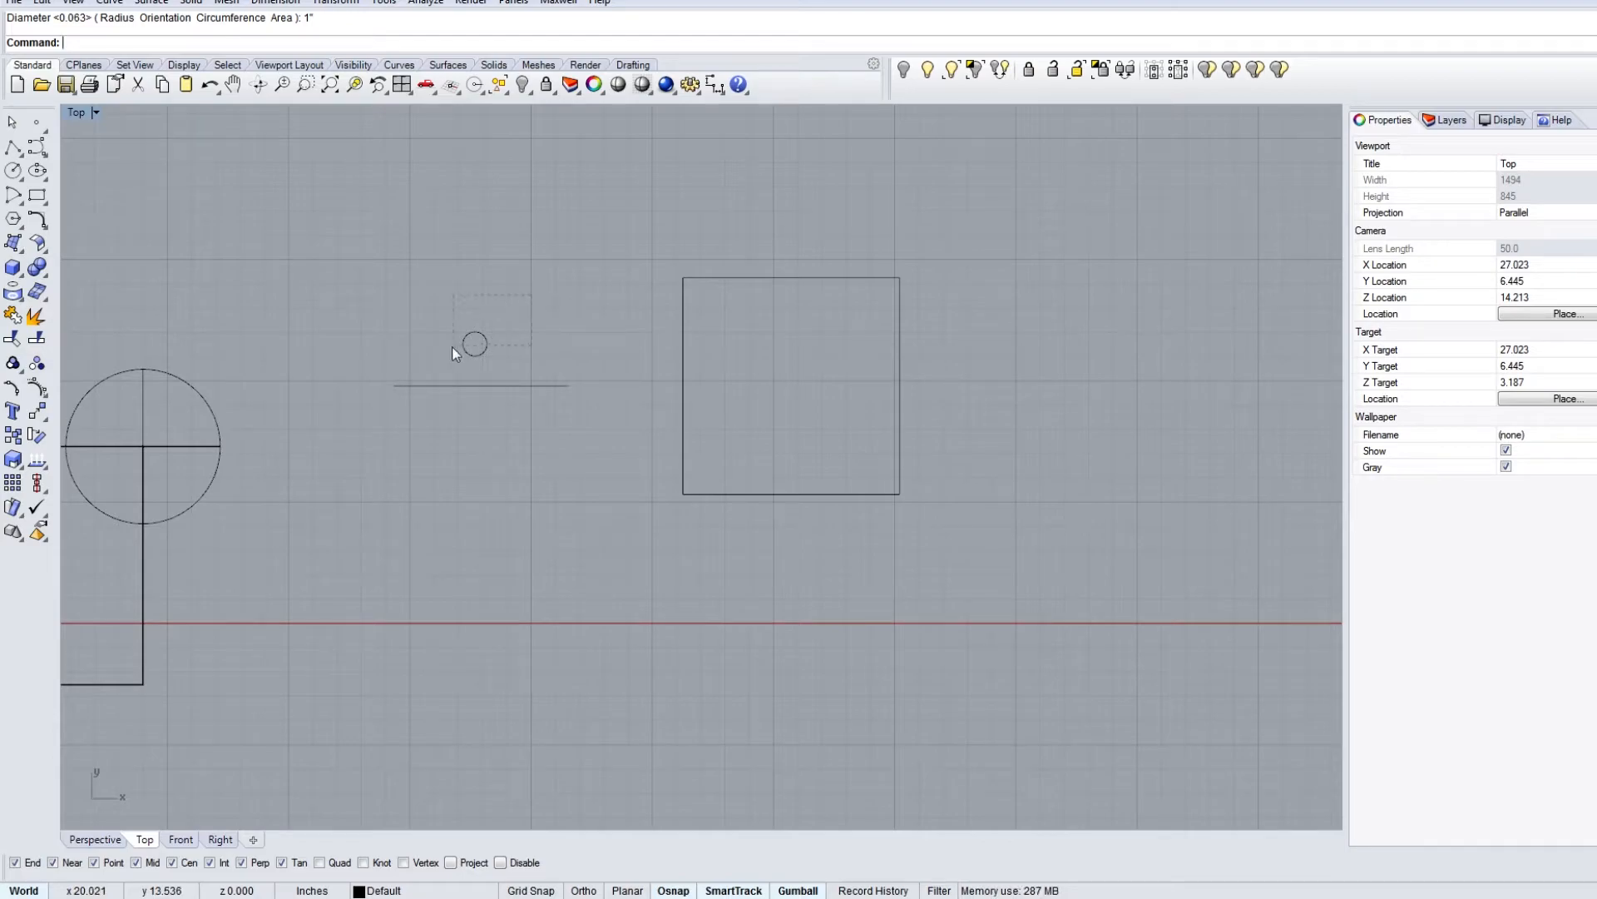
Step: Select the new small circle, zoom to it with the zs command, and clear the selection
{"action": "left_click_drag", "start_coordinate": [452, 346], "coordinate": [431, 360]}
{"action": "type", "text": "zs"}
{"action": "key", "text": "Return"}
{"action": "scroll", "coordinate": [833, 413], "scroll_direction": "down", "scroll_amount": 6}
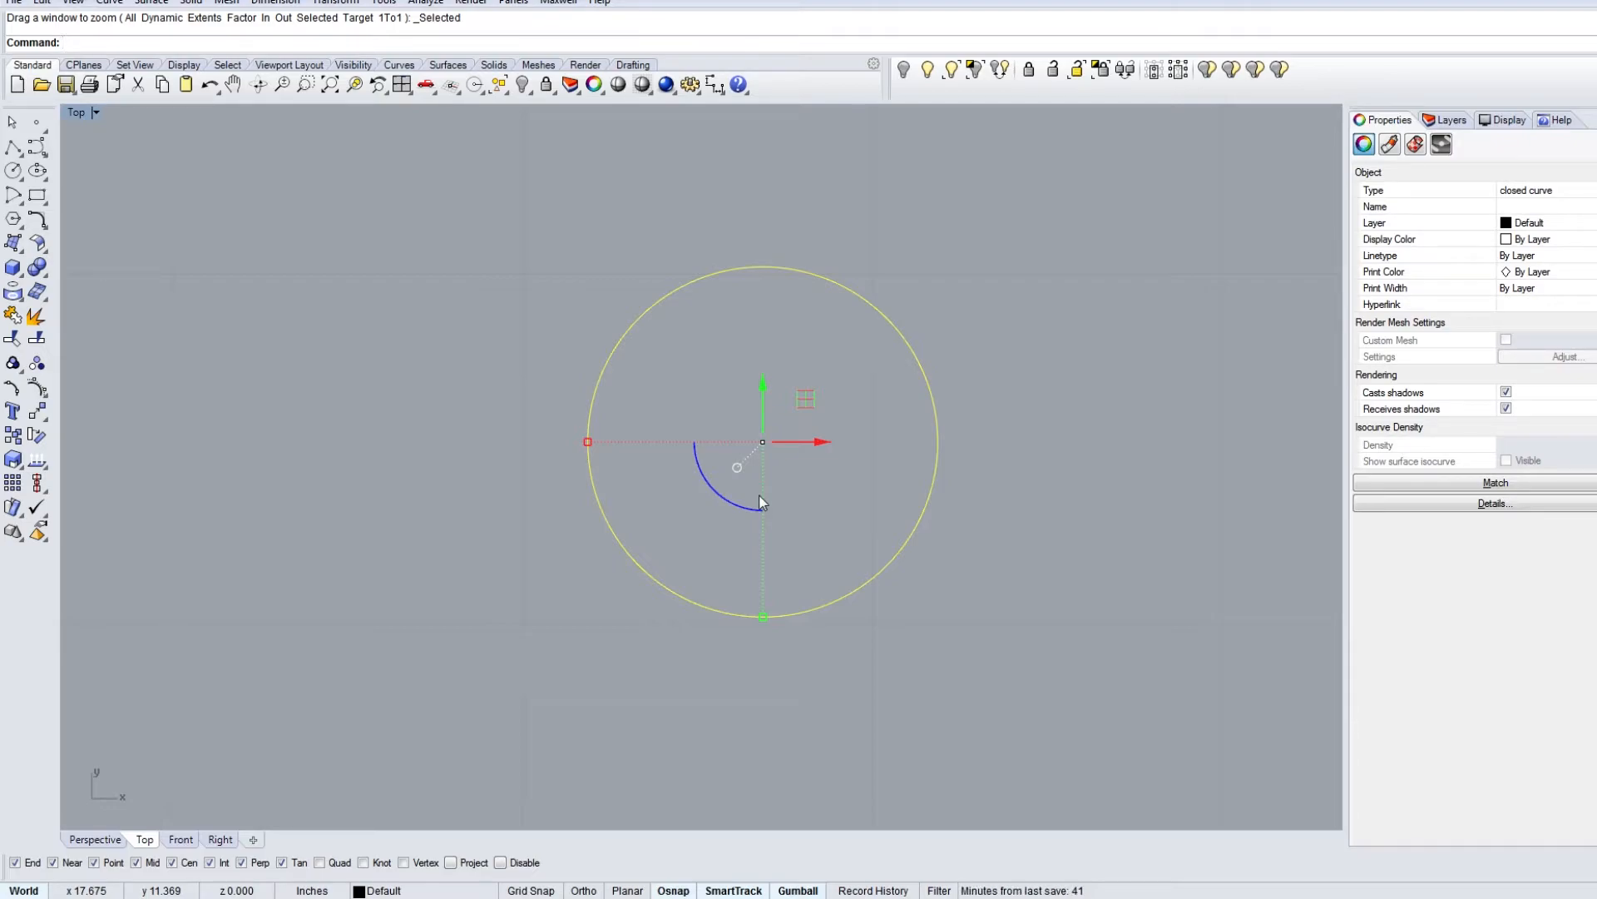
{"action": "key", "text": "Escape"}
Step: Start saving the model, browse up to the Spinners folder, and cancel the save
{"action": "key", "text": "ctrl+s"}
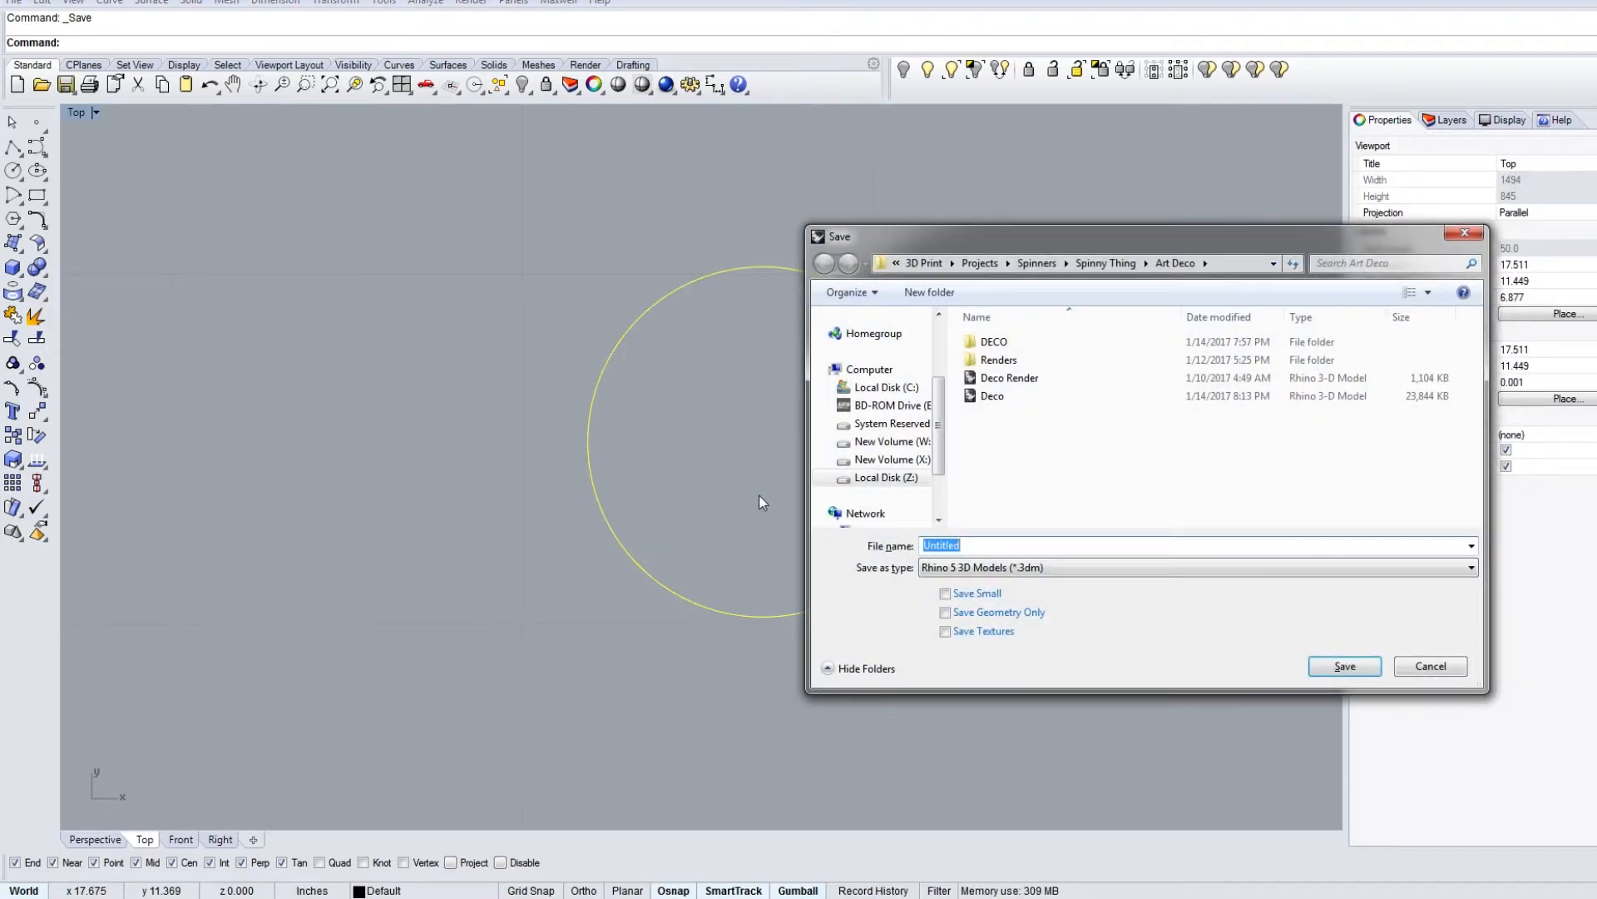
{"action": "left_click", "coordinate": [1104, 263]}
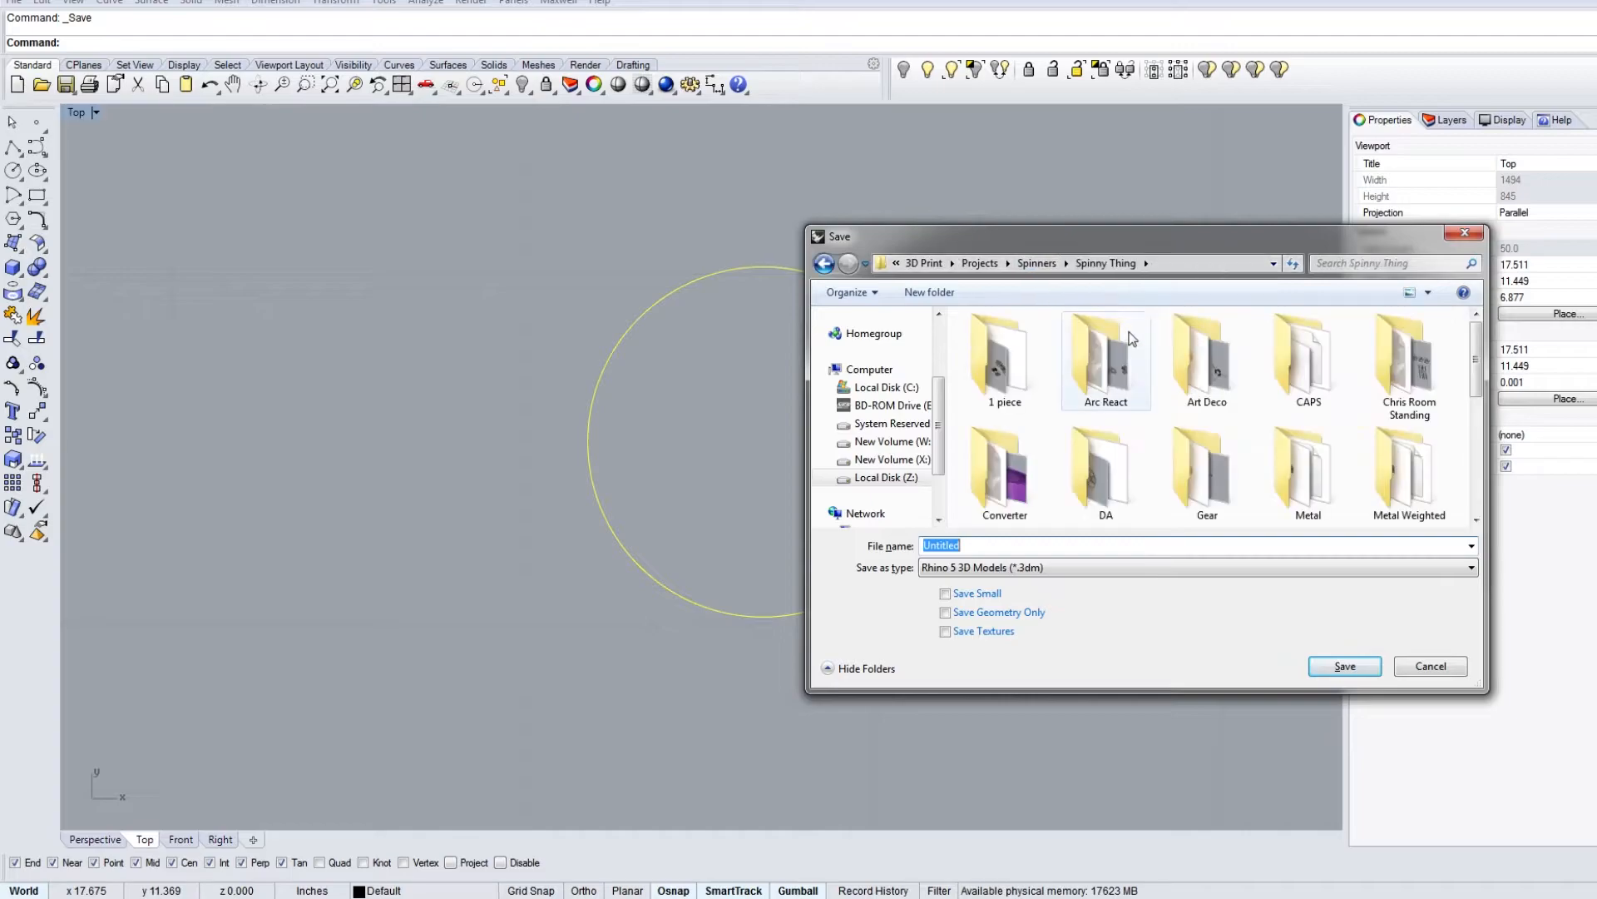
{"action": "left_click", "coordinate": [1037, 263]}
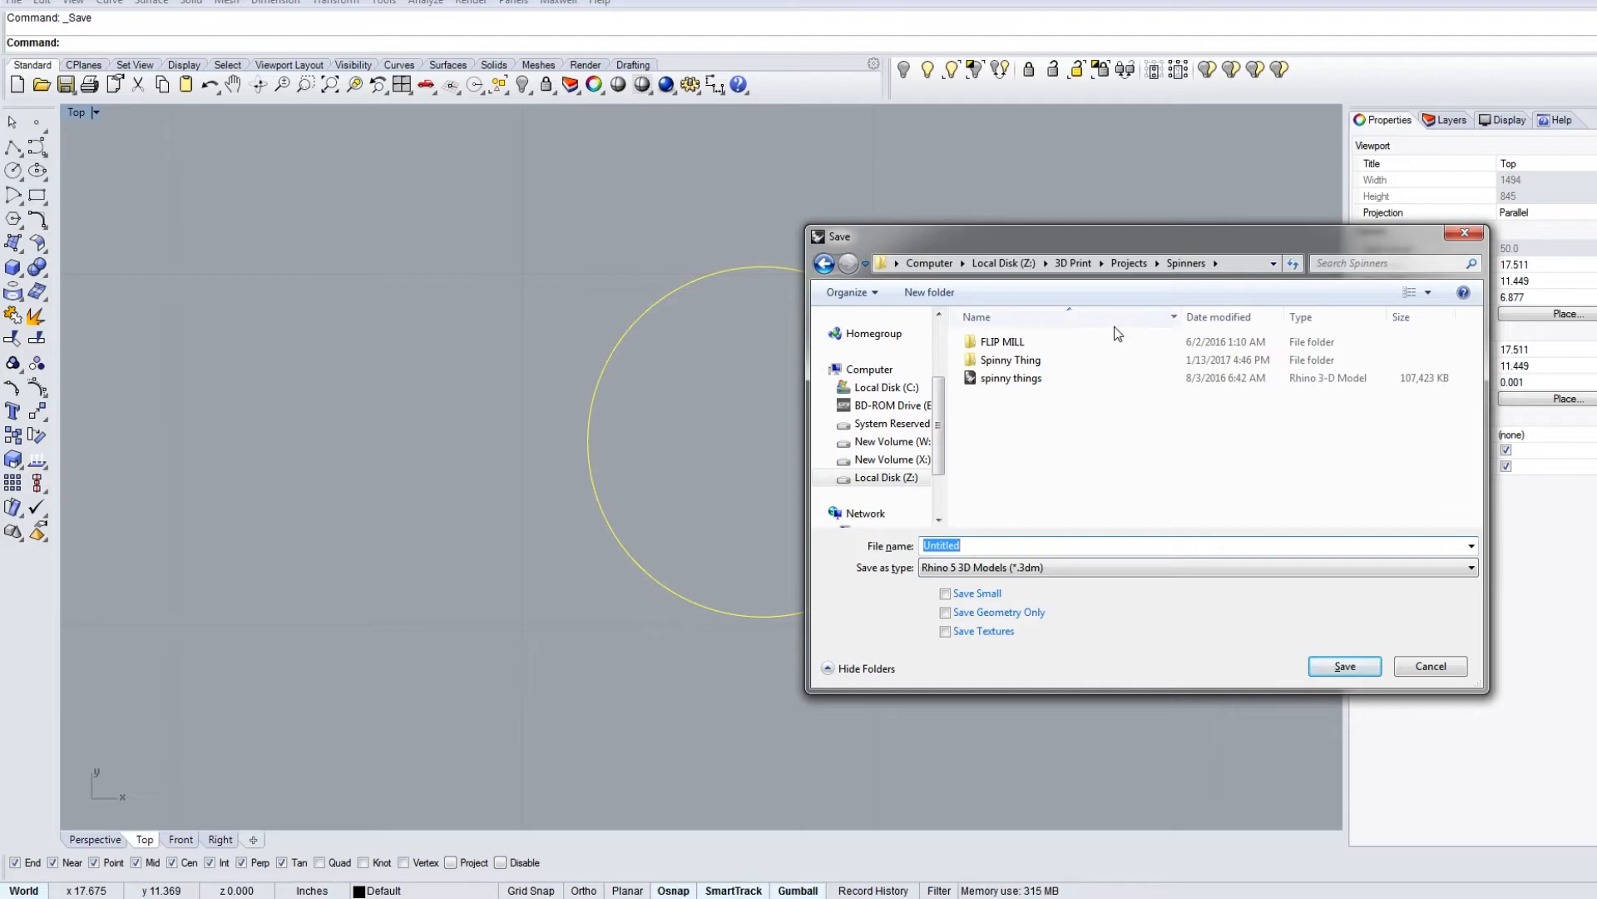
{"action": "left_click_drag", "start_coordinate": [940, 407], "coordinate": [949, 366]}
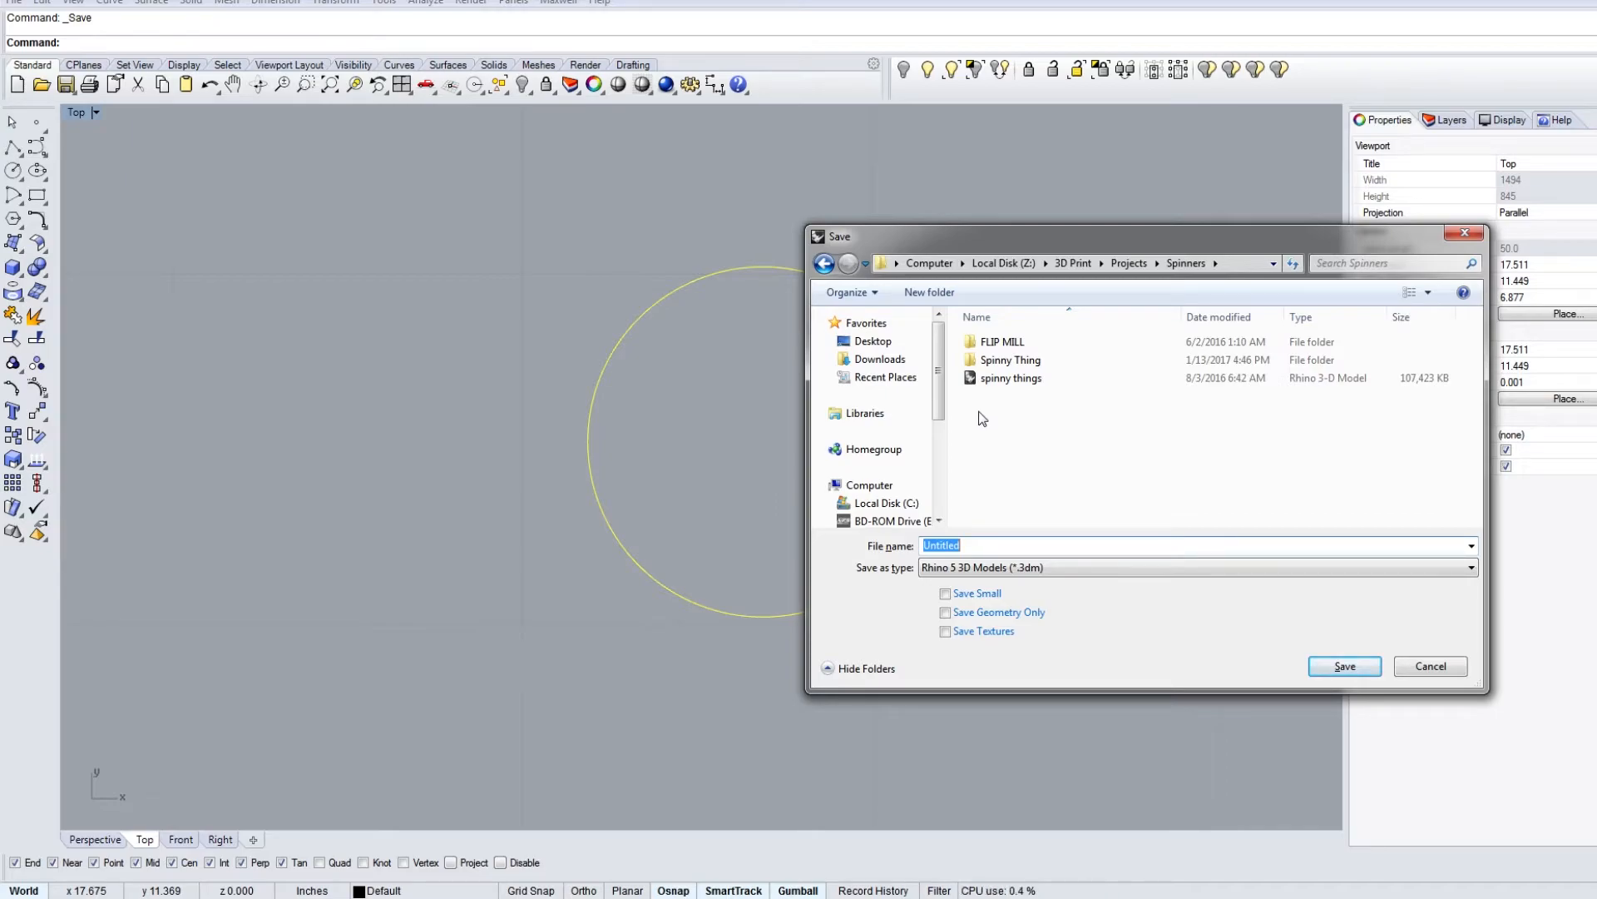
{"action": "left_click", "coordinate": [1431, 666]}
{"action": "scroll", "coordinate": [991, 538], "scroll_direction": "down", "scroll_amount": 5}
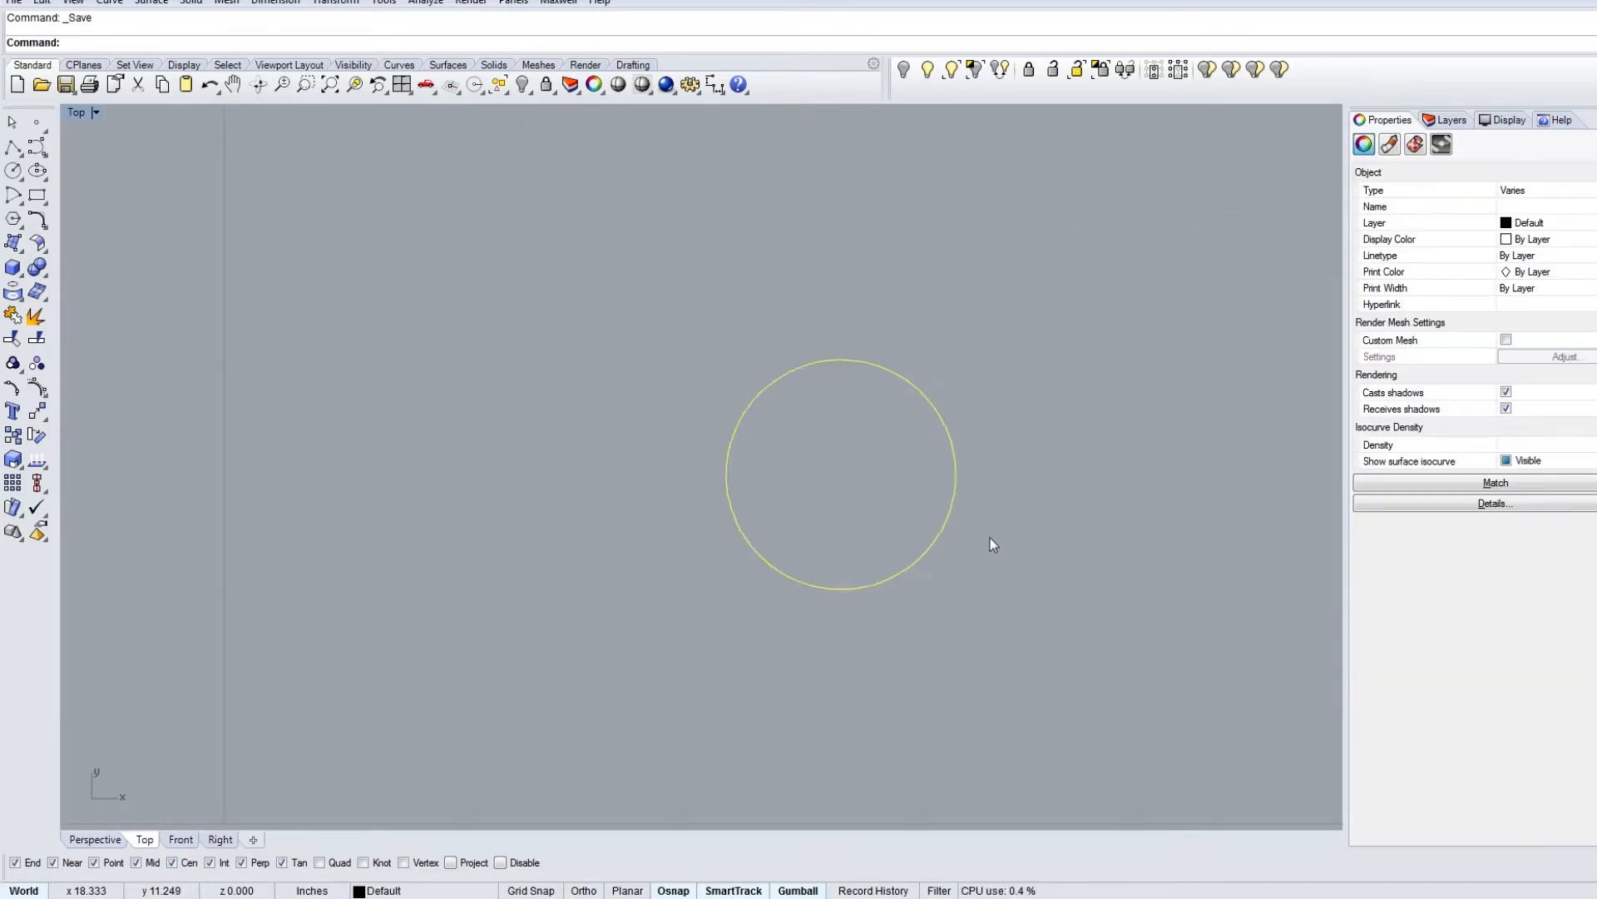
{"action": "scroll", "coordinate": [1025, 547], "scroll_direction": "down", "scroll_amount": 6}
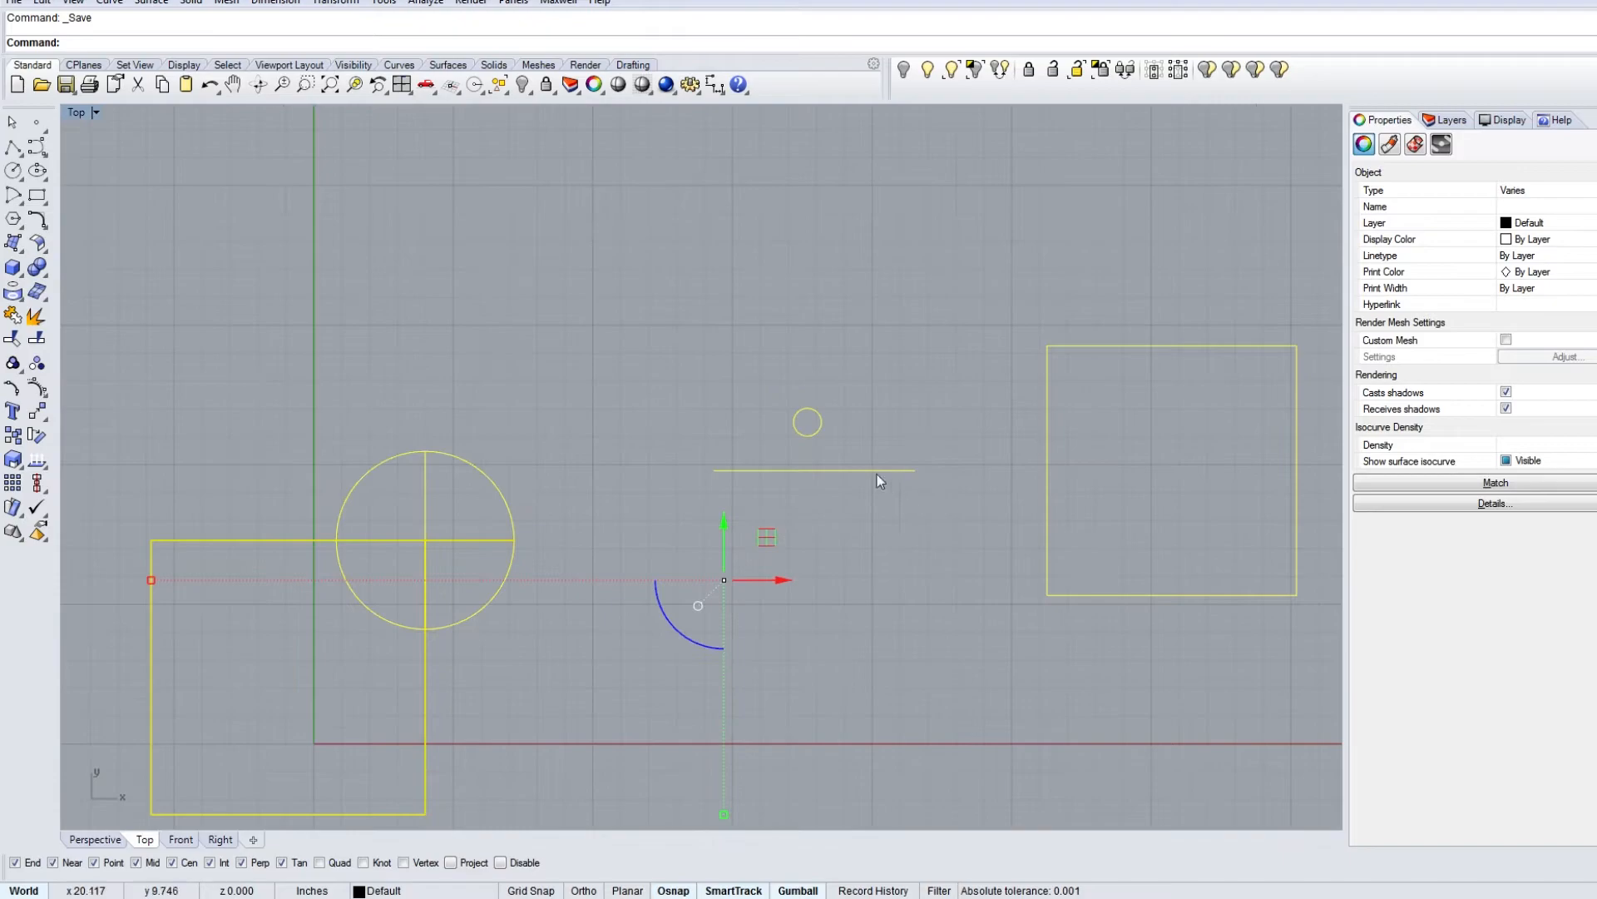
{"action": "right_click_drag", "start_coordinate": [911, 442], "coordinate": [594, 329]}
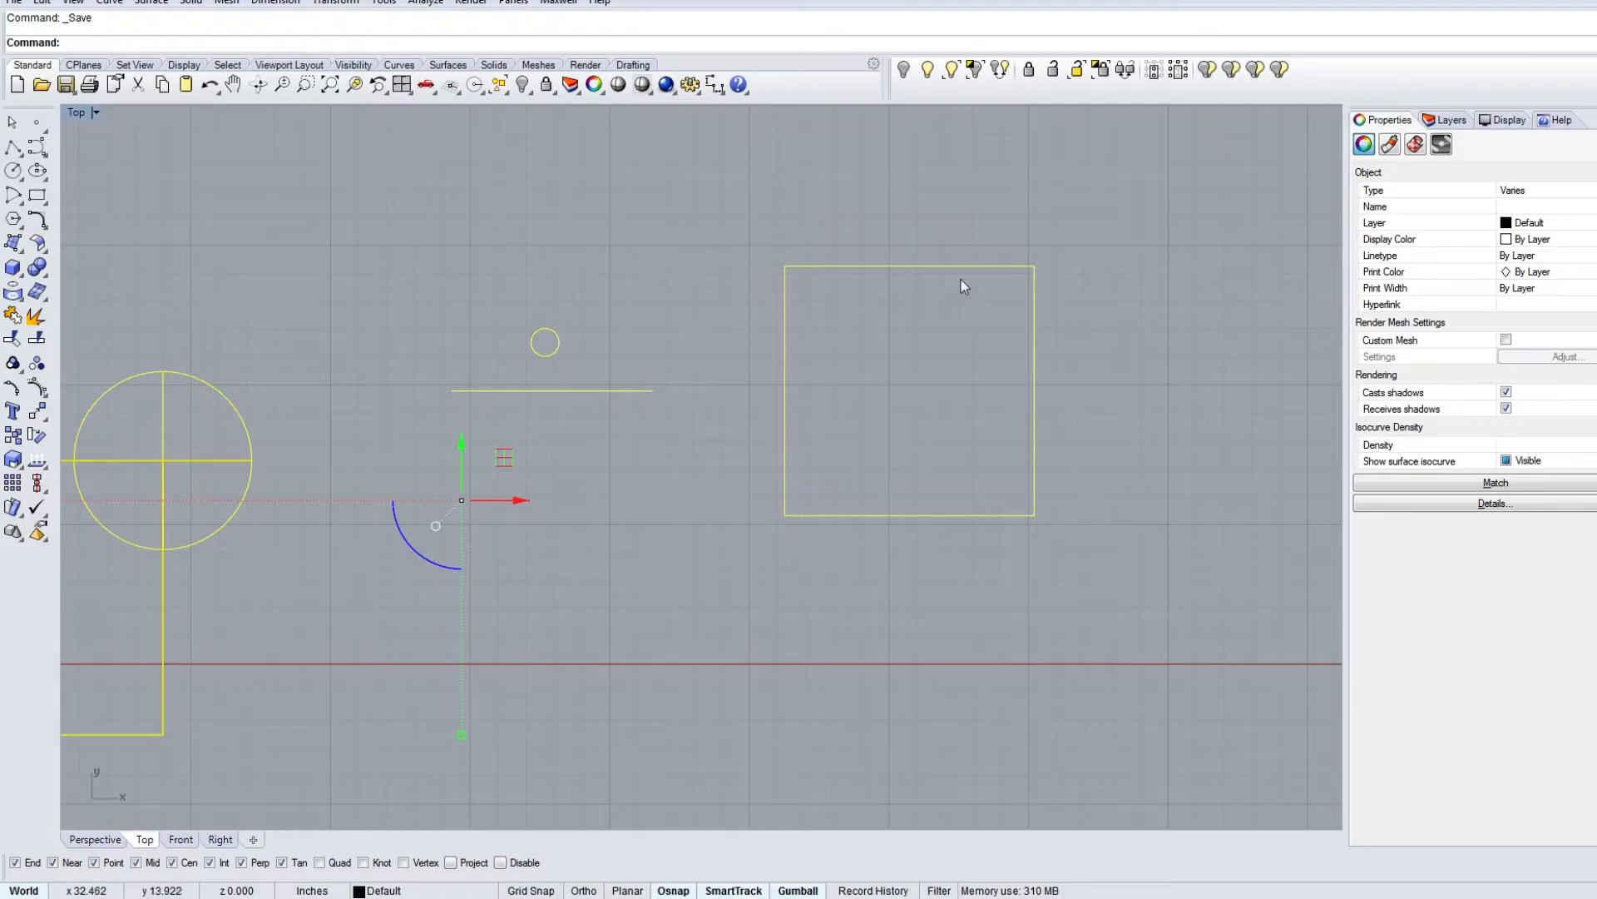
{"action": "left_click", "coordinate": [947, 385]}
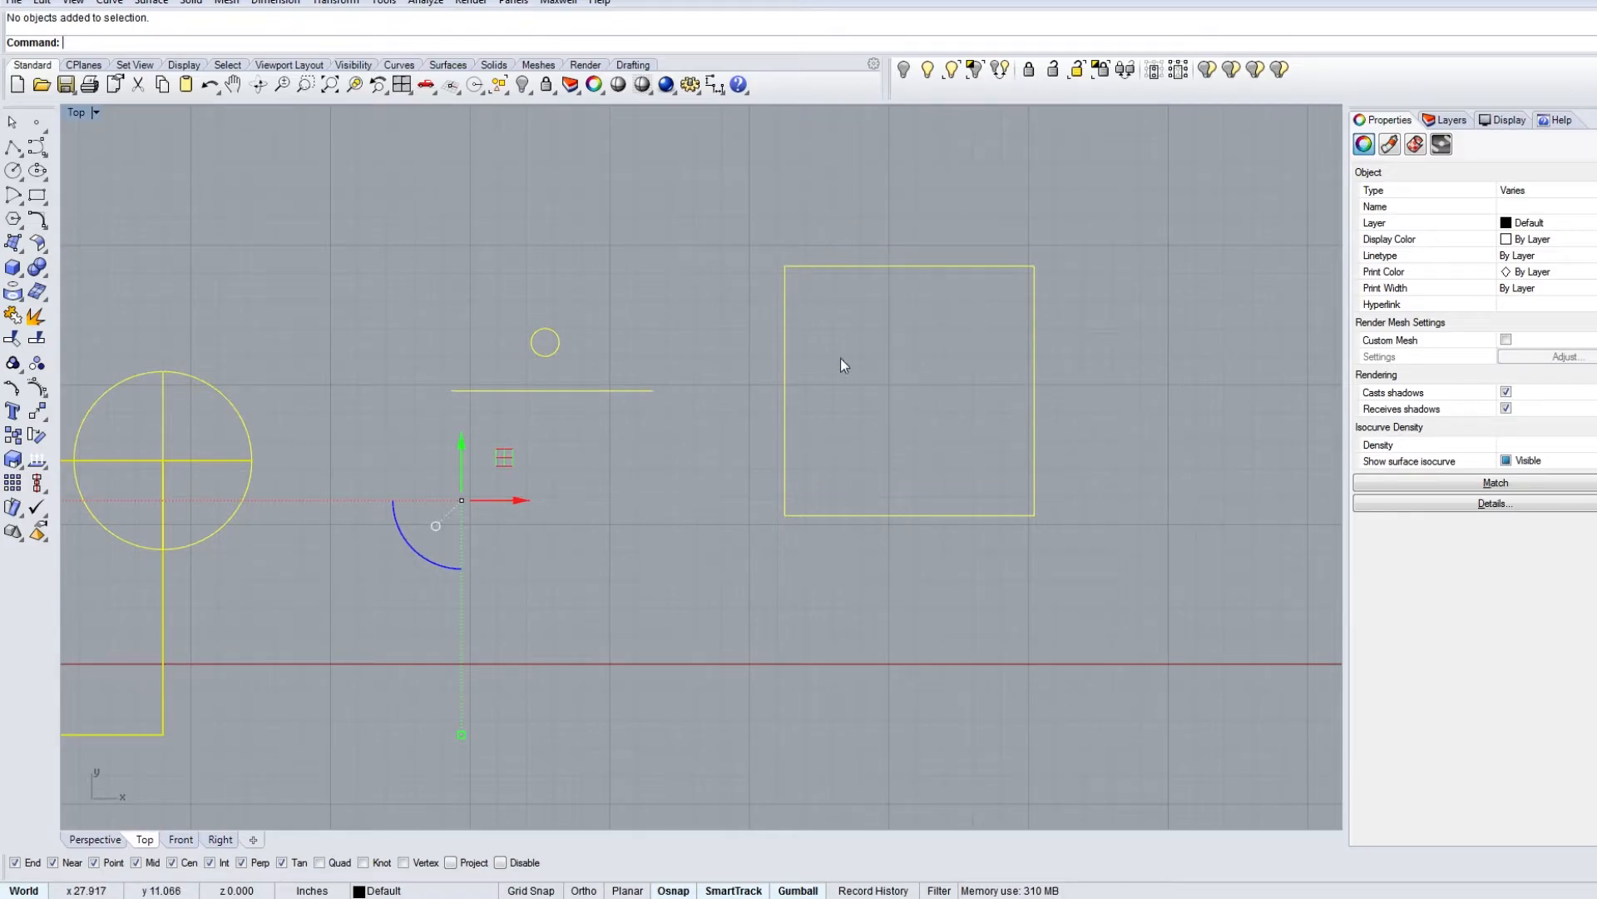
{"action": "left_click", "coordinate": [14, 171]}
{"action": "left_click", "coordinate": [857, 516]}
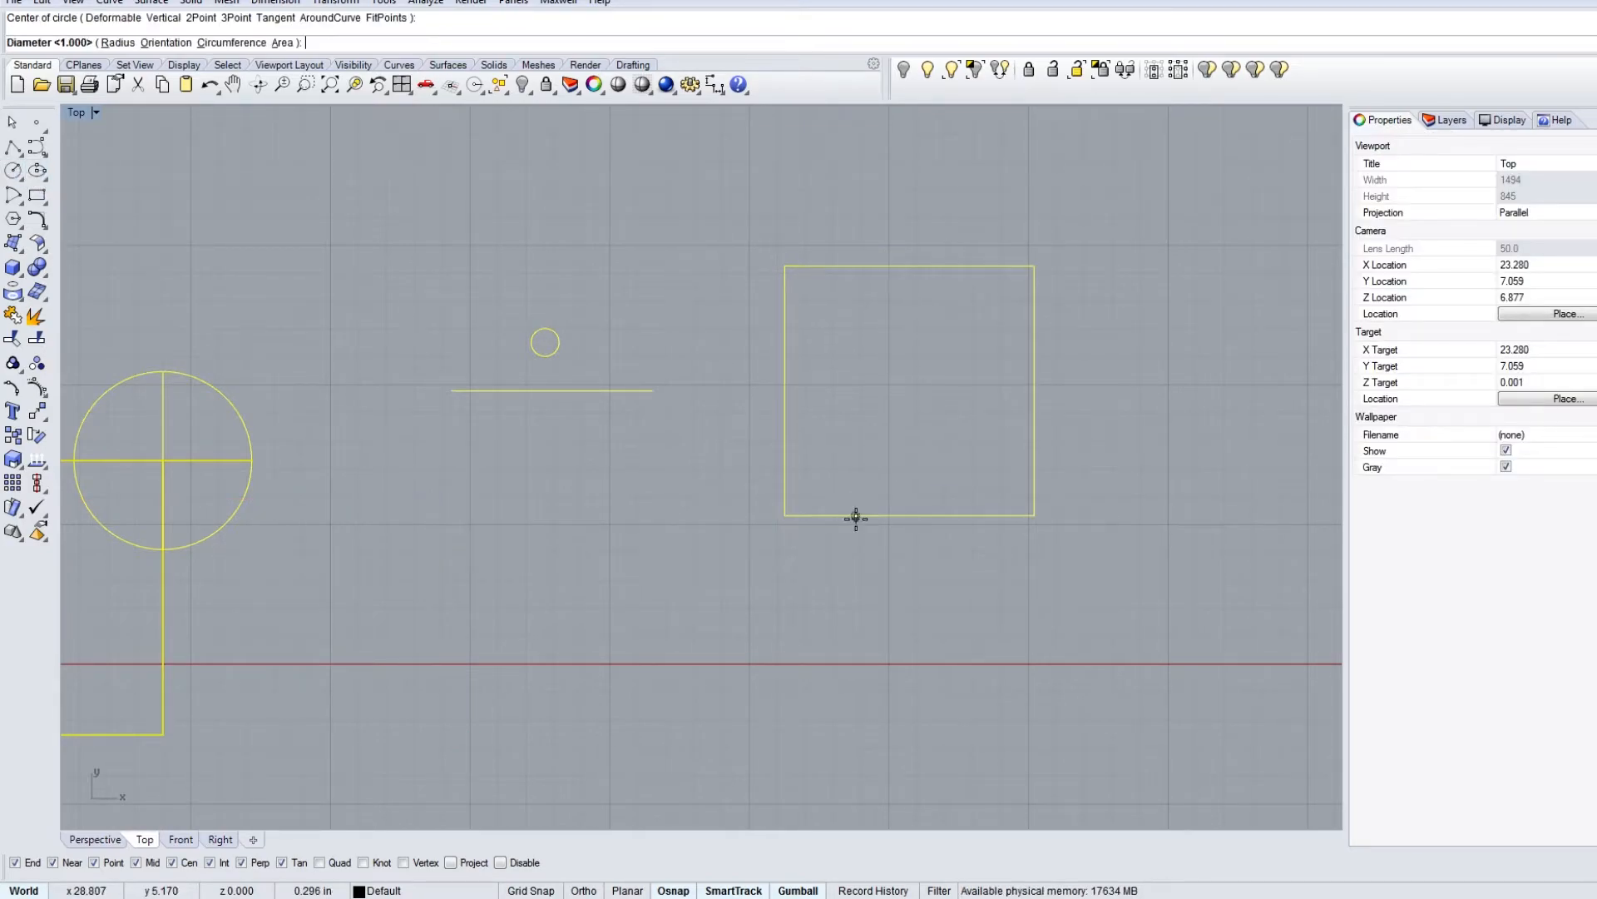
{"action": "key", "text": "Escape"}
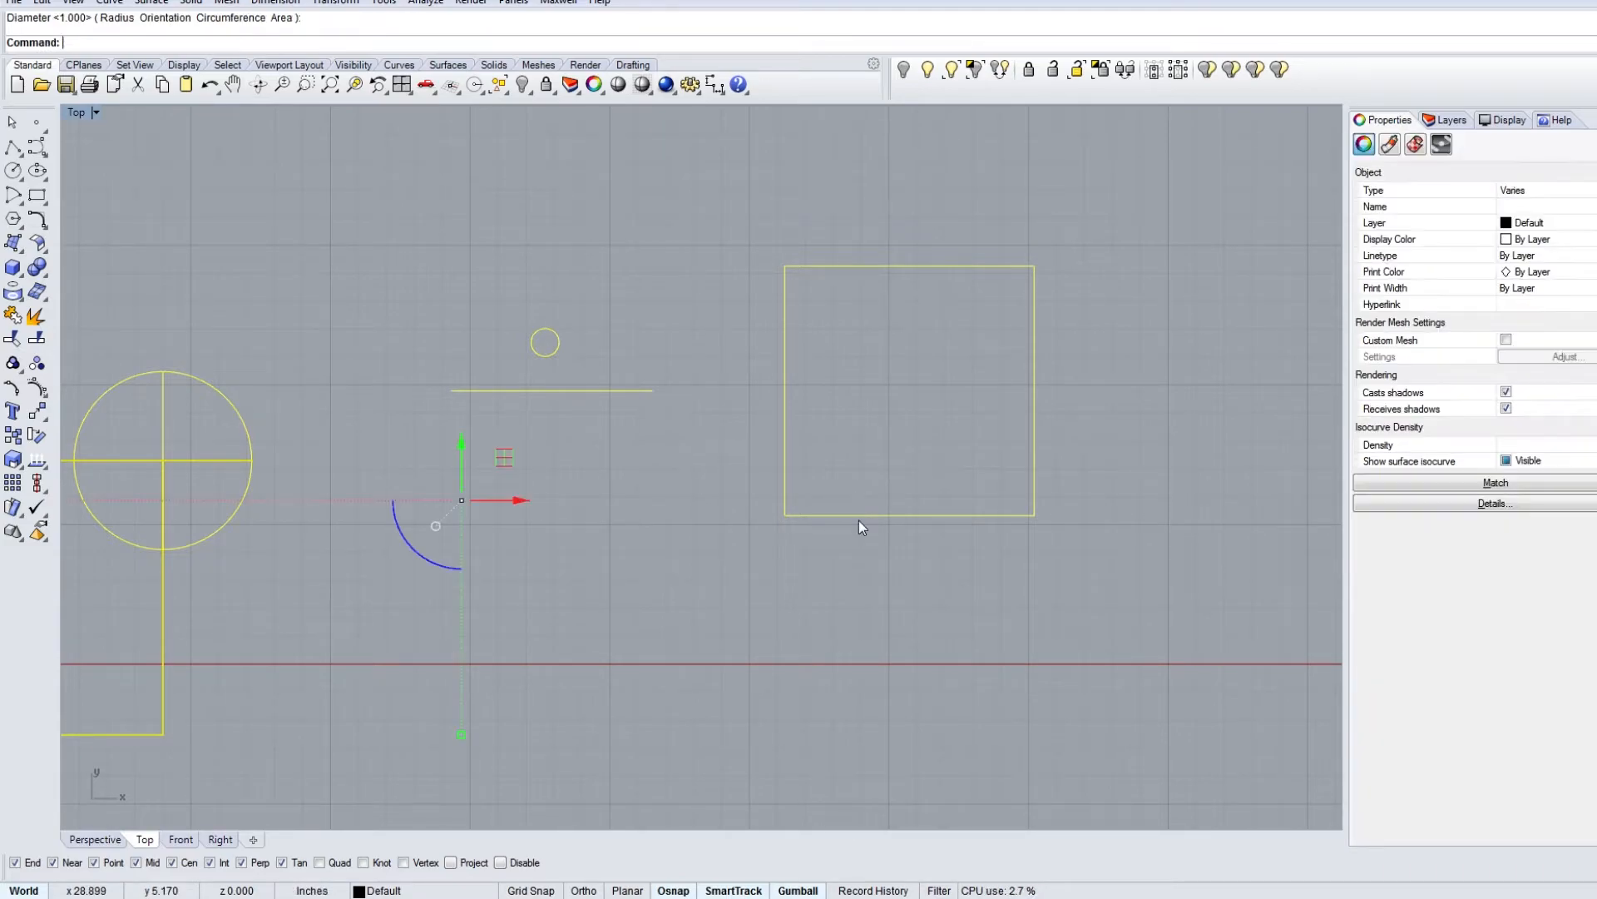
Step: Draw two circles centred in the square, one reaching the midpoint of its side and one reaching its corner
{"action": "right_click", "coordinate": [858, 521]}
{"action": "left_click", "coordinate": [909, 390]}
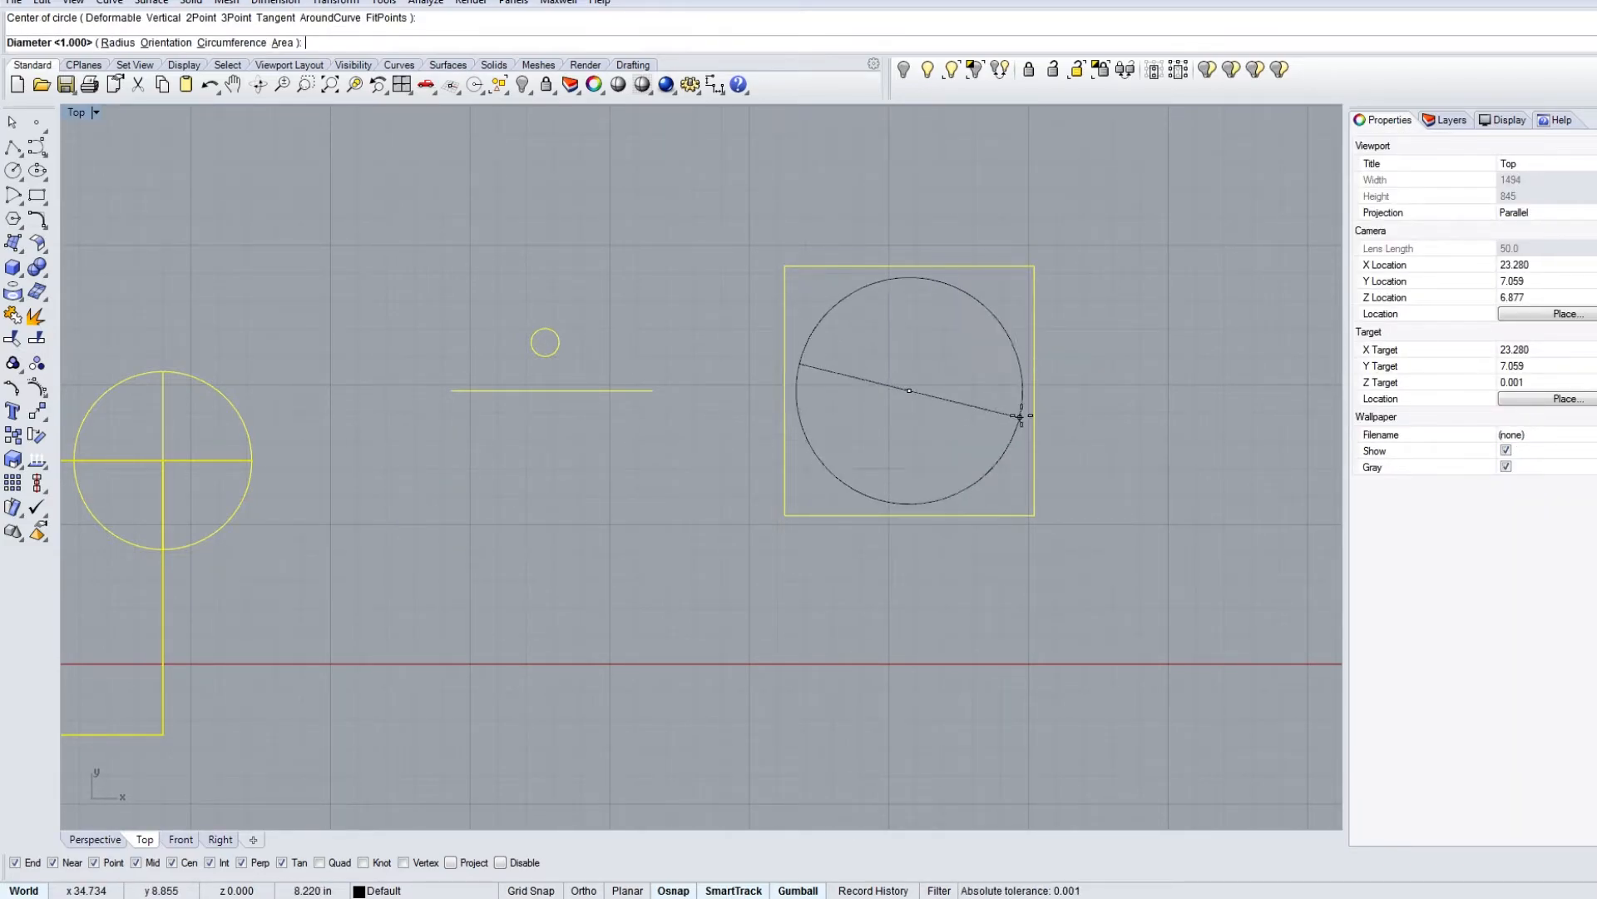
{"action": "left_click", "coordinate": [1031, 392]}
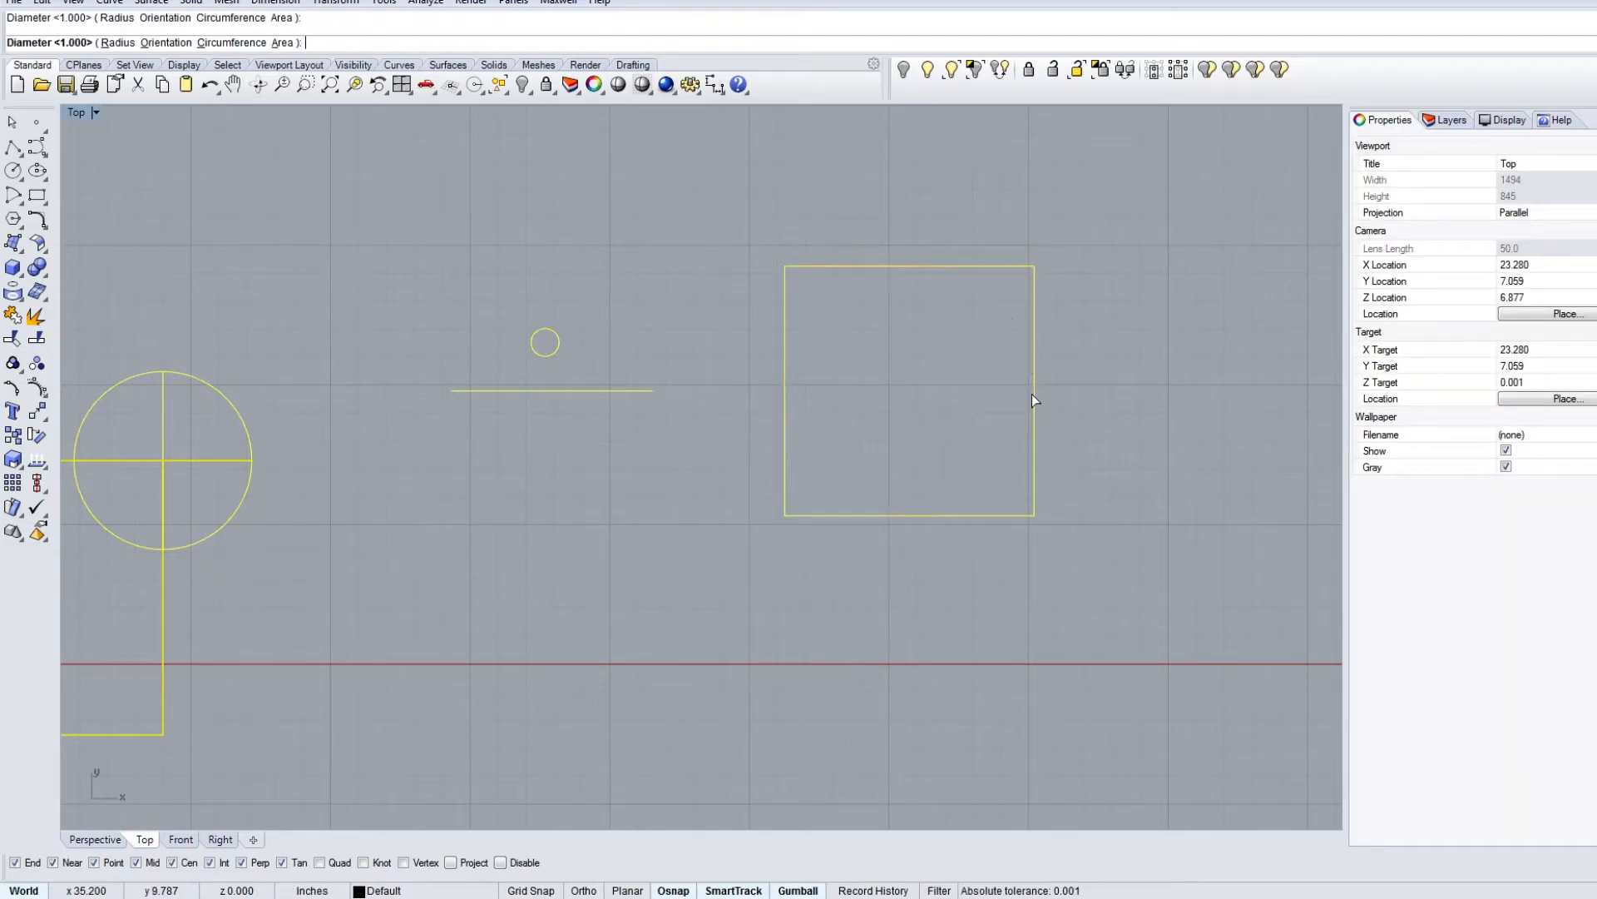
{"action": "right_click", "coordinate": [922, 481]}
{"action": "left_click", "coordinate": [909, 390]}
{"action": "left_click", "coordinate": [1034, 266]}
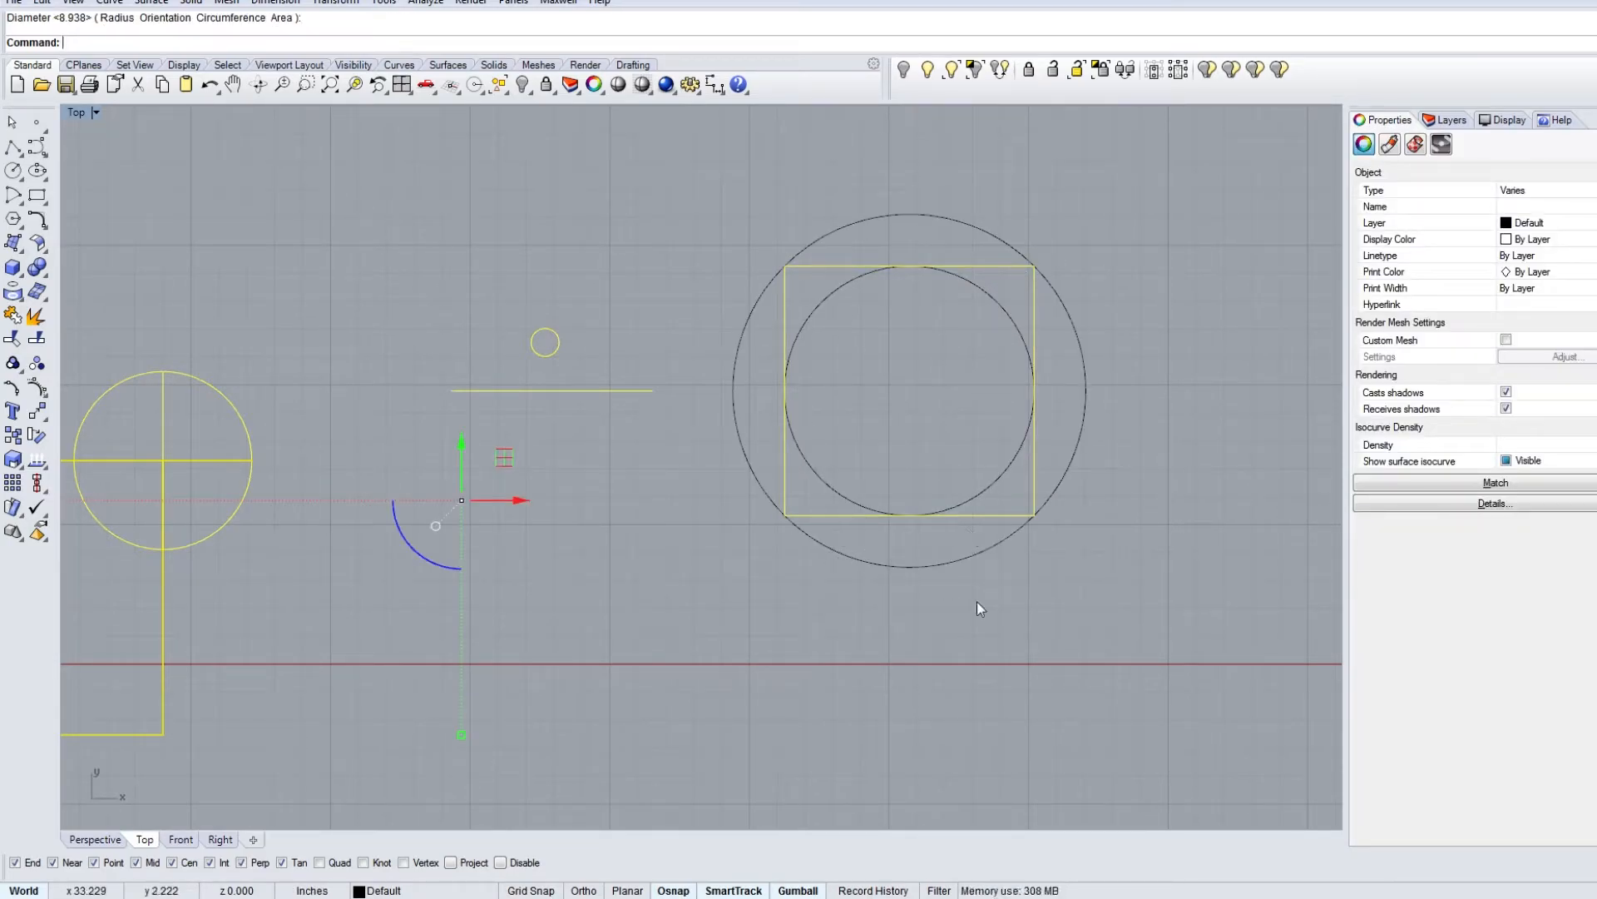
Step: Deselect everything, select the square and its two concentric circles with a crossing window, and clear the selection
{"action": "left_click", "coordinate": [1005, 596]}
{"action": "scroll", "coordinate": [991, 503], "scroll_direction": "up", "scroll_amount": 5}
{"action": "mouse_move", "coordinate": [1001, 474]}
{"action": "right_mouse_down"}
{"action": "mouse_move", "coordinate": [901, 585]}
{"action": "mouse_move", "coordinate": [919, 560]}
{"action": "right_mouse_up"}
{"action": "scroll", "coordinate": [1027, 439], "scroll_direction": "down", "scroll_amount": 4}
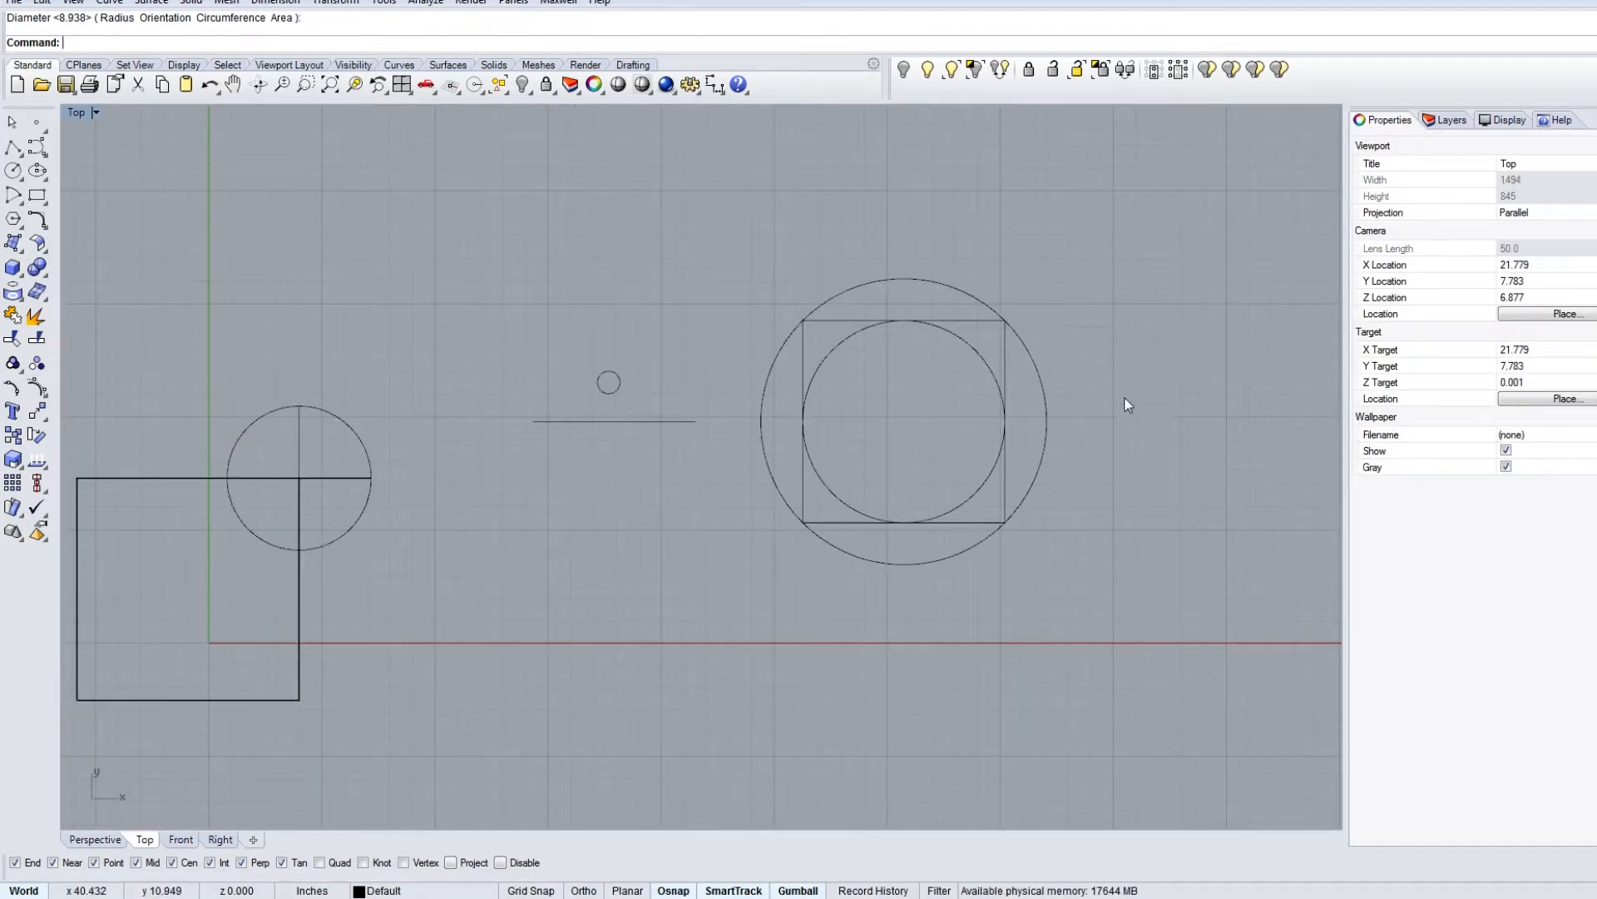
{"action": "left_click_drag", "start_coordinate": [1036, 367], "coordinate": [957, 714]}
{"action": "left_click", "coordinate": [1055, 535]}
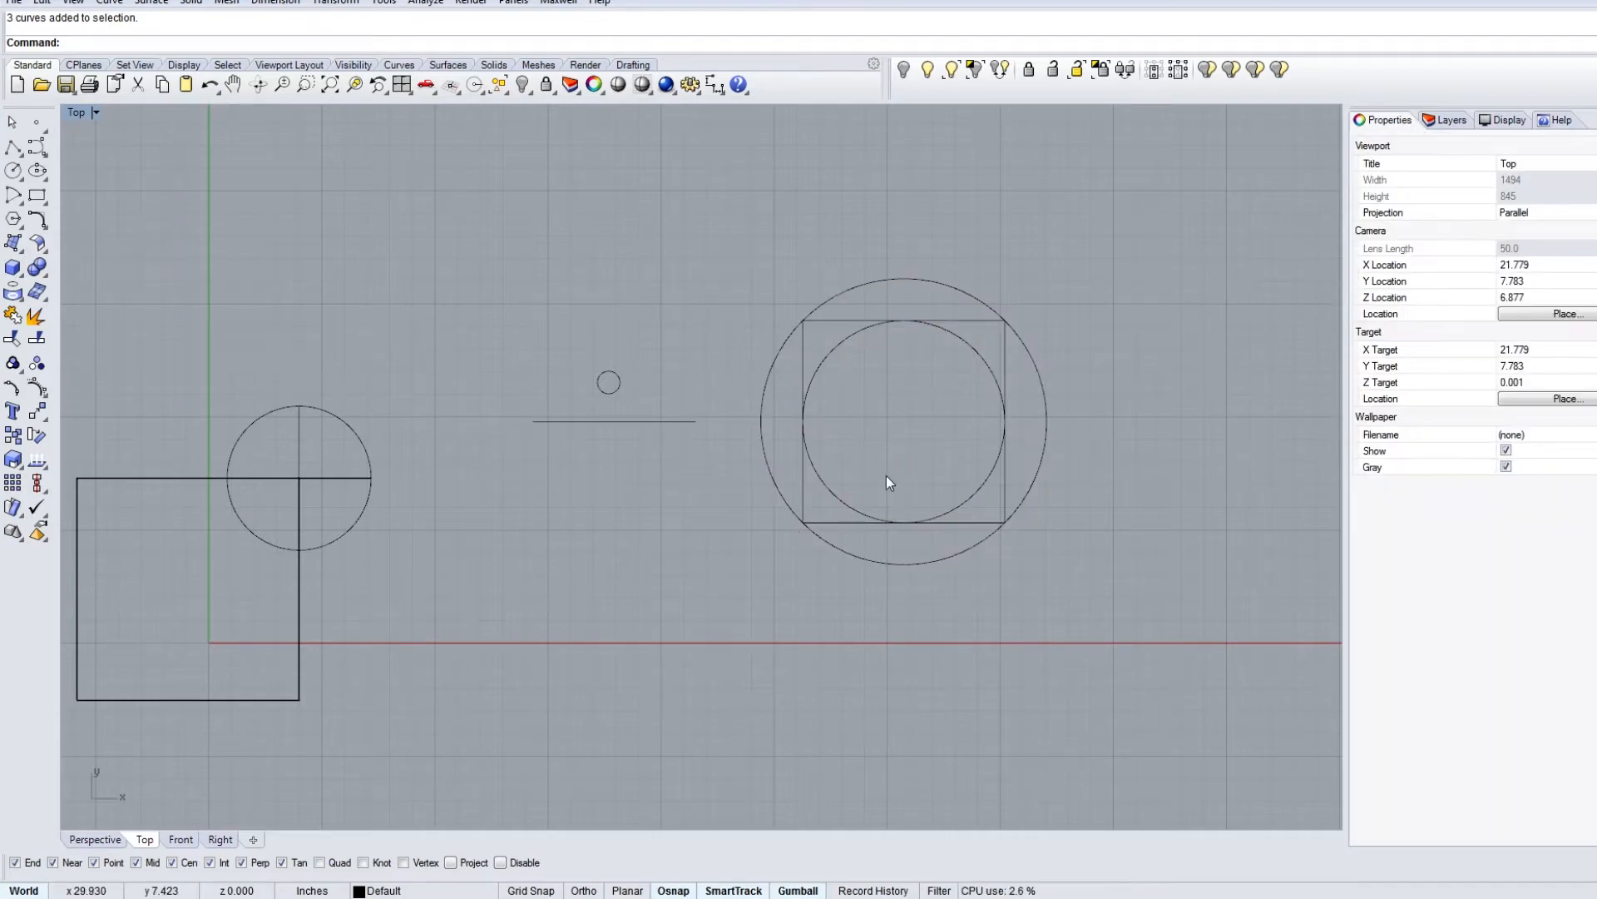
Step: Select the outer circle around the square by picking its edge, and clear the selection
{"action": "left_click", "coordinate": [851, 521]}
{"action": "left_click", "coordinate": [949, 556]}
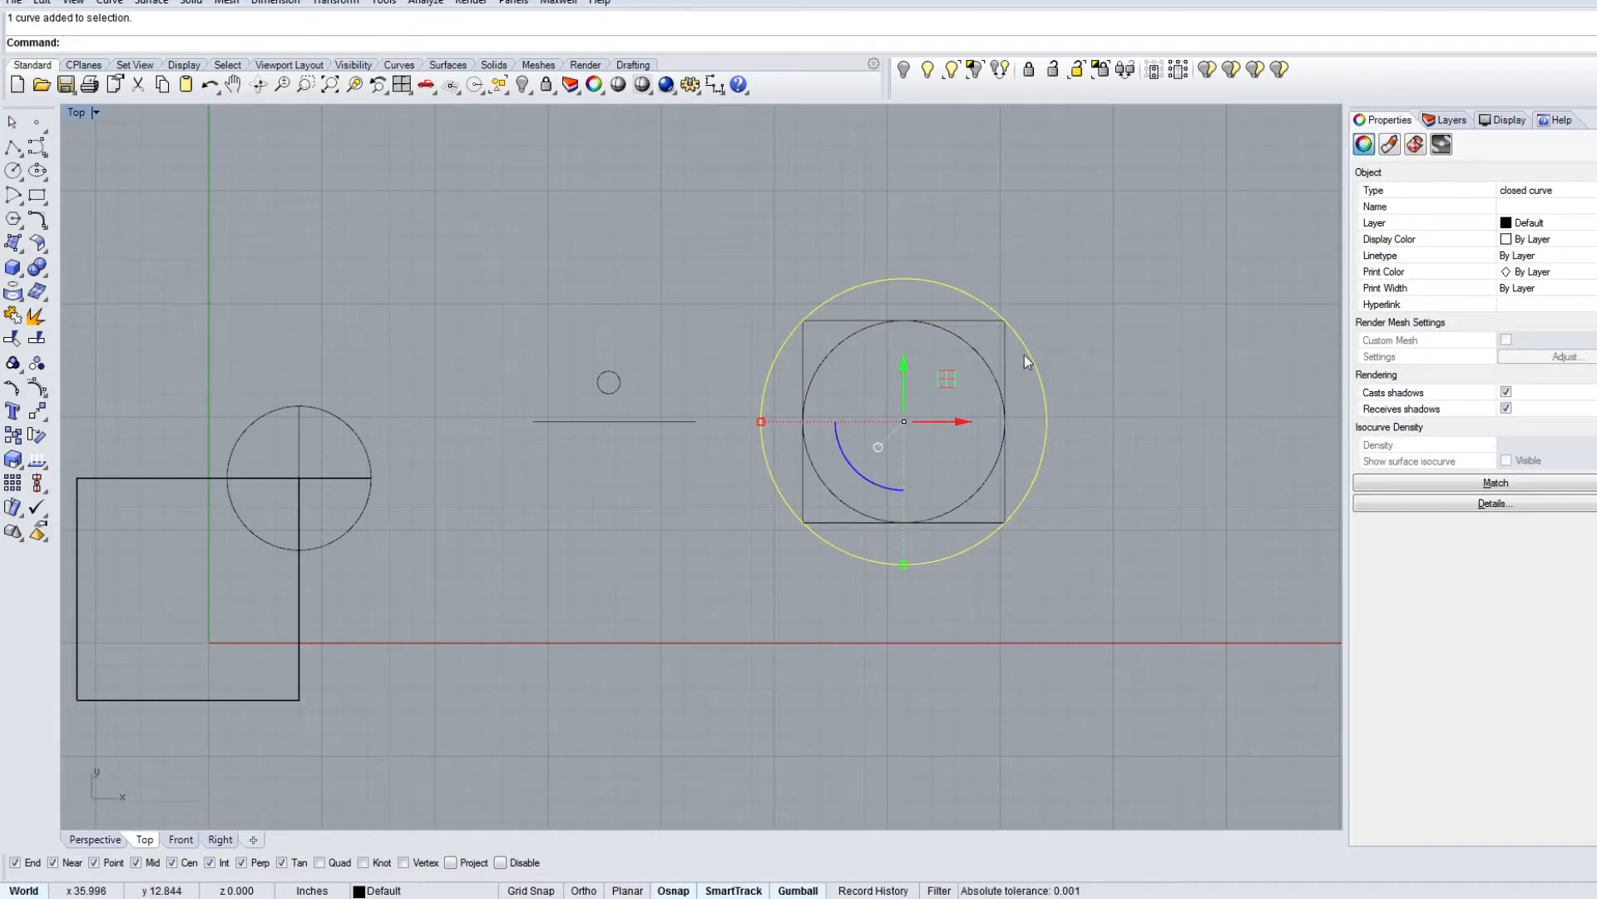
{"action": "left_click", "coordinate": [1047, 311]}
Step: Draw a corner-to-corner rectangle 1 inch long and 2 inches wide in the empty area above the small circle
{"action": "scroll", "coordinate": [1065, 275], "scroll_direction": "down", "scroll_amount": 5}
{"action": "right_click_drag", "start_coordinate": [800, 391], "coordinate": [642, 478]}
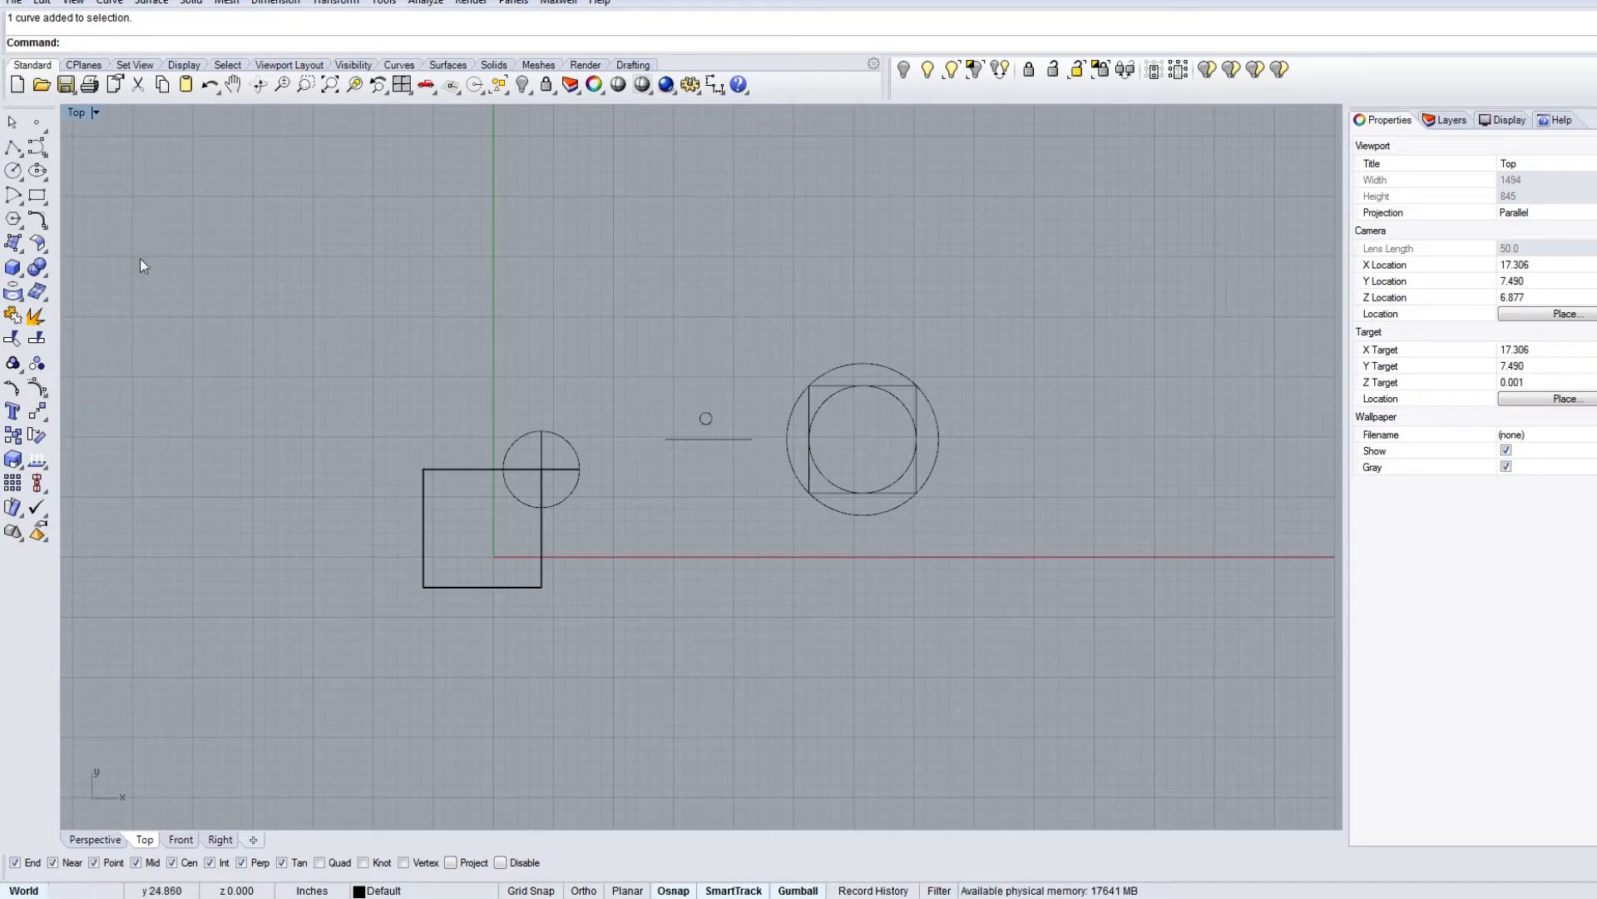
{"action": "left_click", "coordinate": [36, 195]}
{"action": "left_click", "coordinate": [634, 328]}
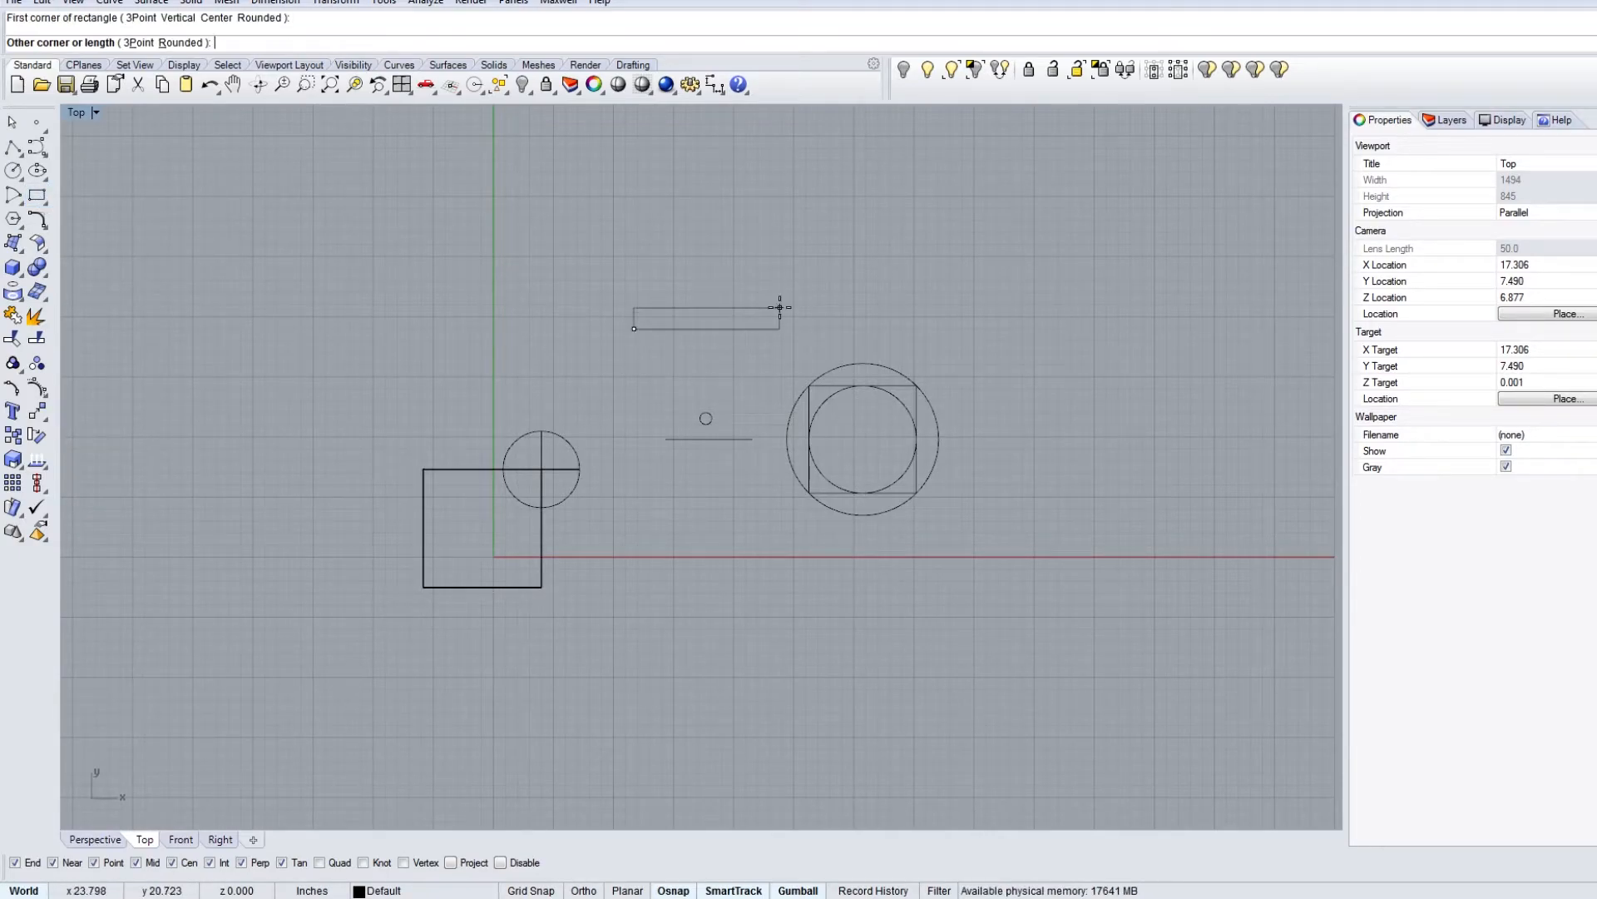
{"action": "right_click_drag", "start_coordinate": [721, 203], "coordinate": [699, 321]}
{"action": "scroll", "coordinate": [678, 374], "scroll_direction": "up", "scroll_amount": 8}
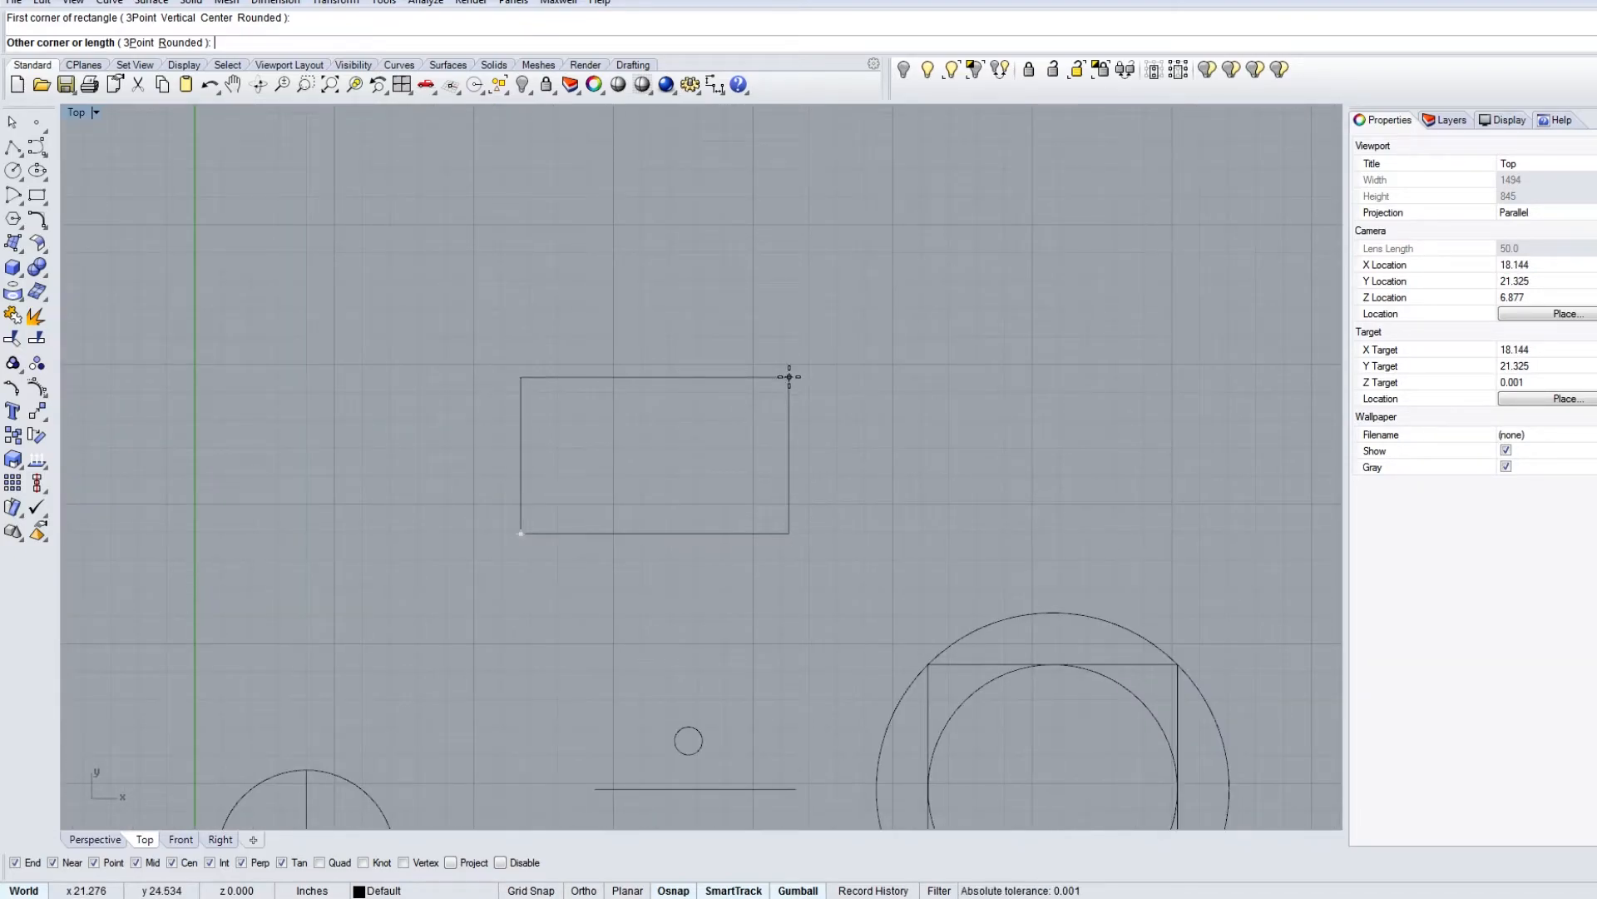
{"action": "type", "text": "1"}
{"action": "key", "text": "Return"}
{"action": "type", "text": "2"}
{"action": "key", "text": "Return"}
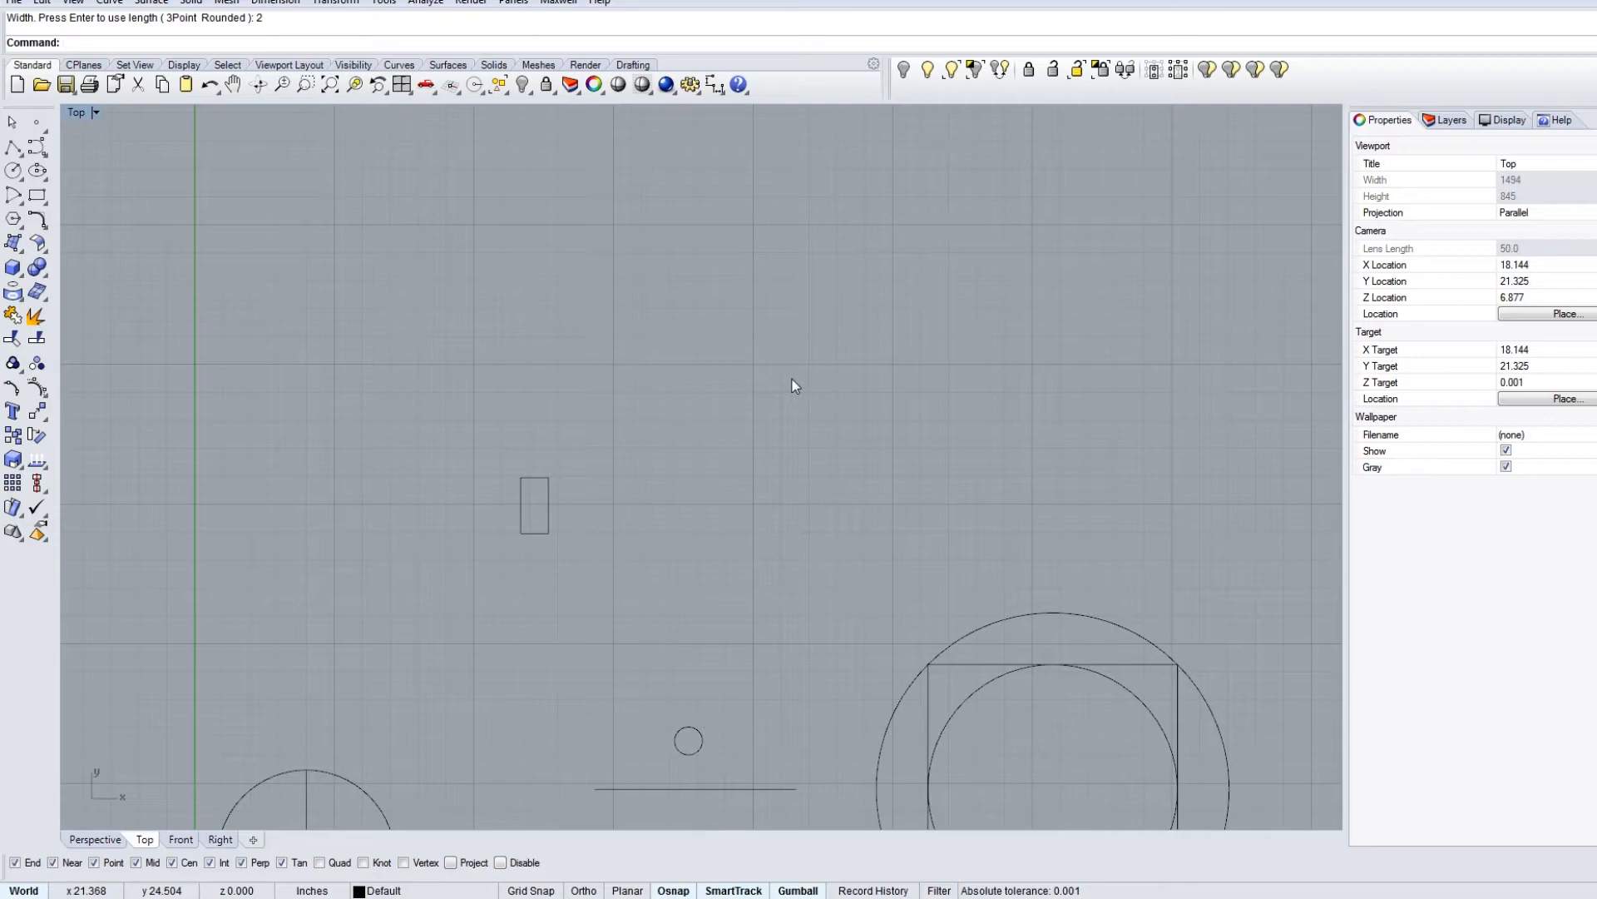
Step: Select the new rectangle with a crossing window and move it a short distance along the X axis with the gumball
{"action": "scroll", "coordinate": [634, 544], "scroll_direction": "up", "scroll_amount": 4}
{"action": "left_click_drag", "start_coordinate": [406, 257], "coordinate": [221, 730]}
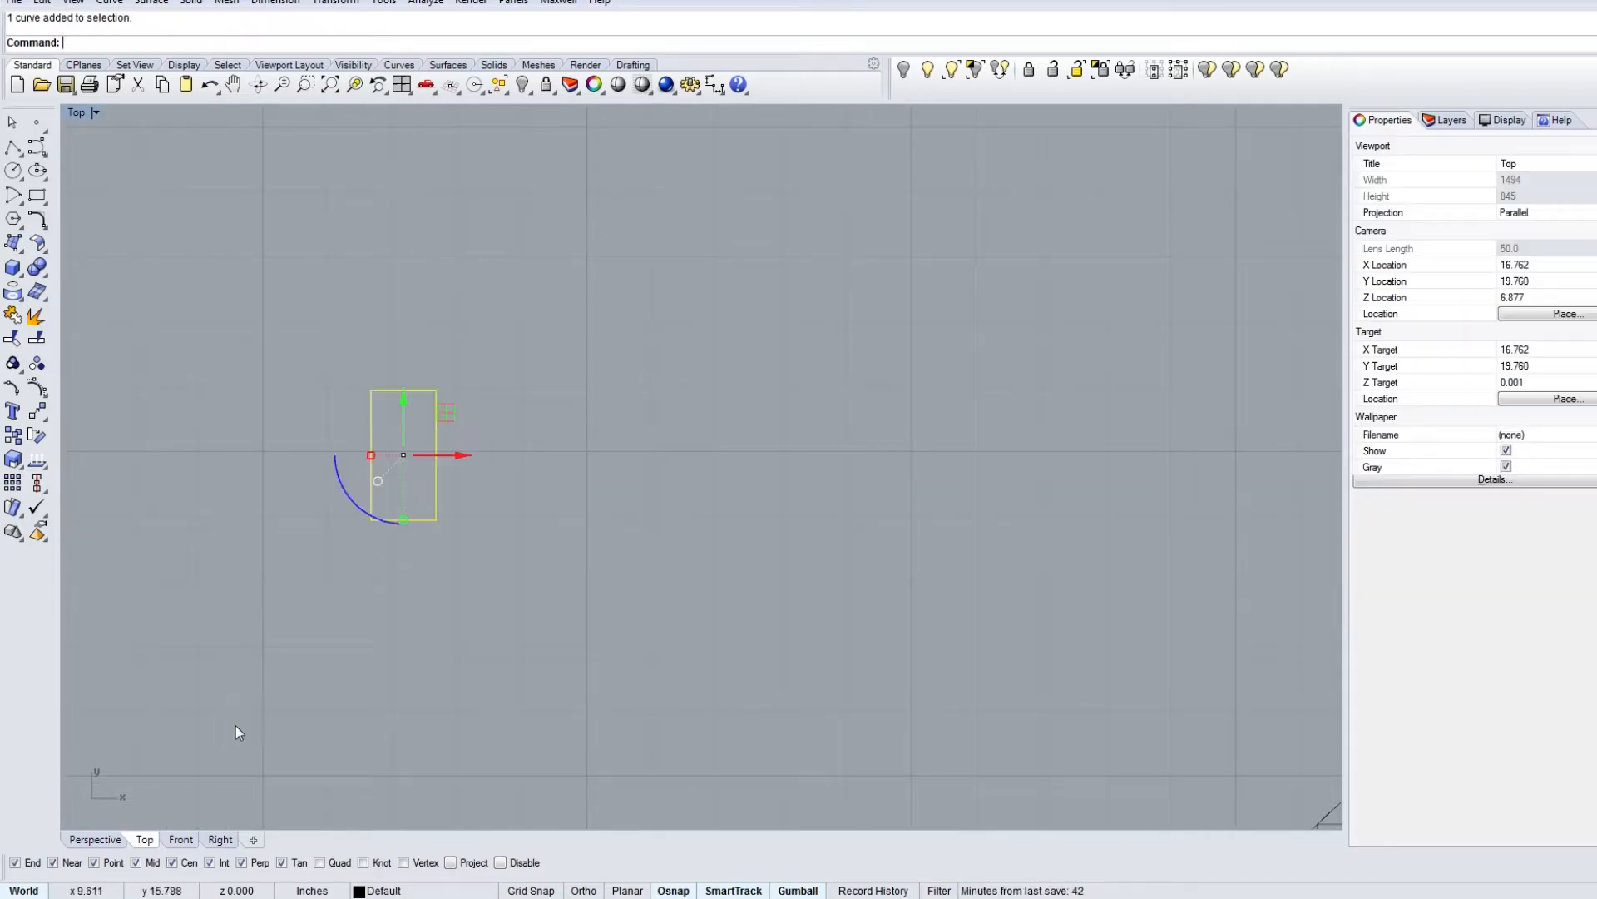
{"action": "right_click_drag", "start_coordinate": [377, 610], "coordinate": [540, 527]}
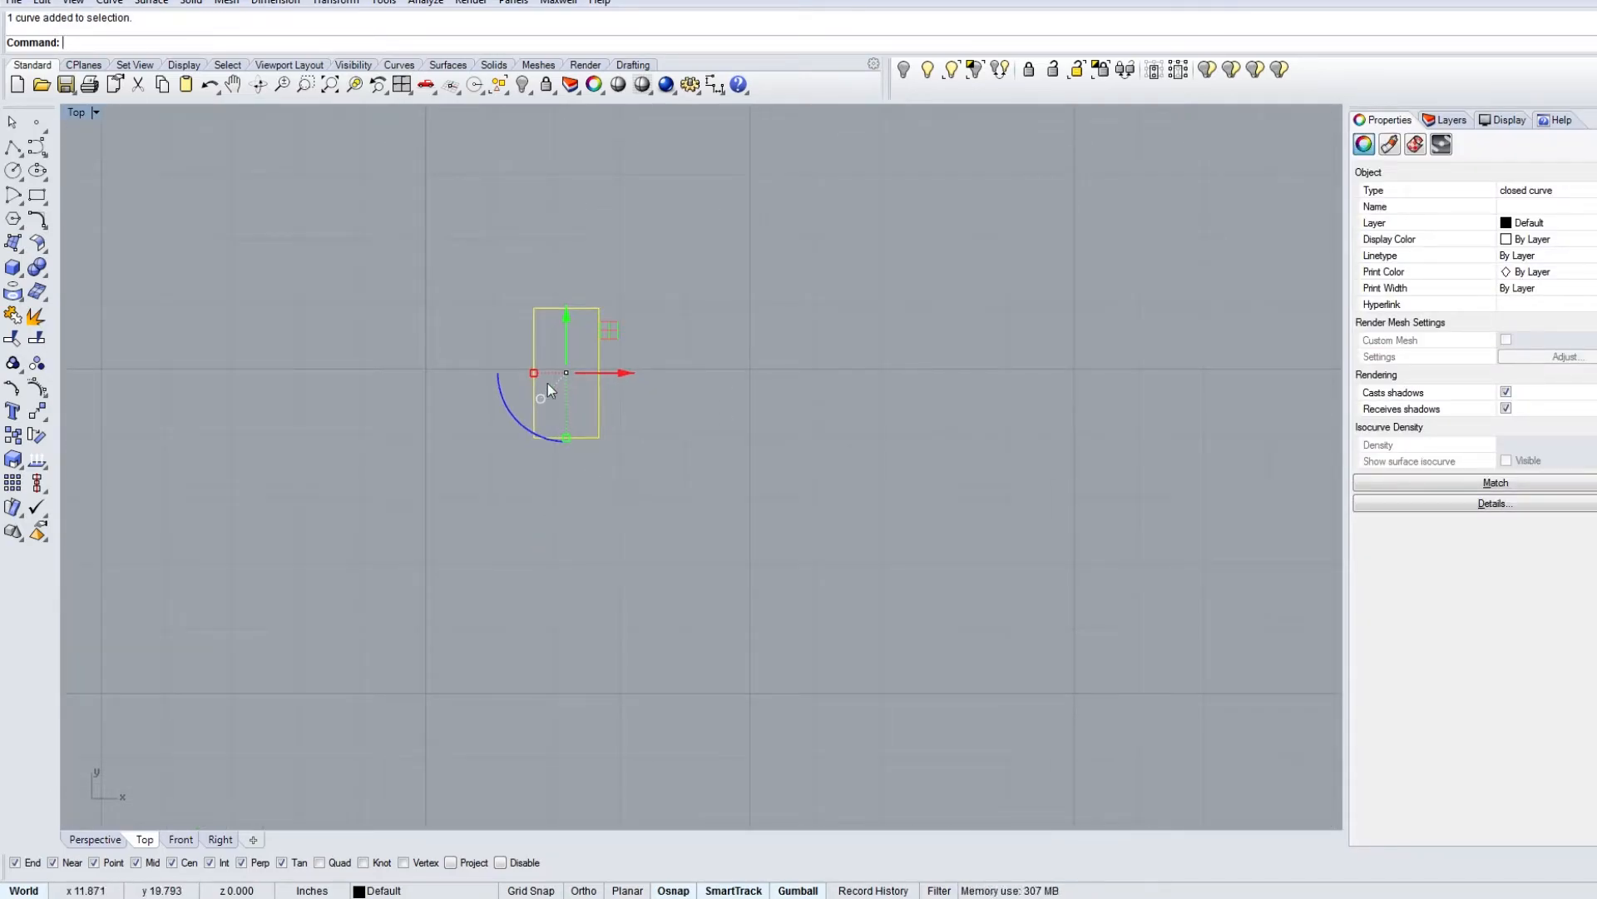
{"action": "left_click_drag", "start_coordinate": [610, 373], "coordinate": [673, 381]}
Step: Duplicate the rectangle by its lower-left corner, snapping the copy onto the lower-right corner so the two share an edge
{"action": "scroll", "coordinate": [697, 381], "scroll_direction": "down", "scroll_amount": 6}
{"action": "scroll", "coordinate": [711, 386], "scroll_direction": "down", "scroll_amount": 3}
{"action": "right_click_drag", "start_coordinate": [759, 406], "coordinate": [715, 442]}
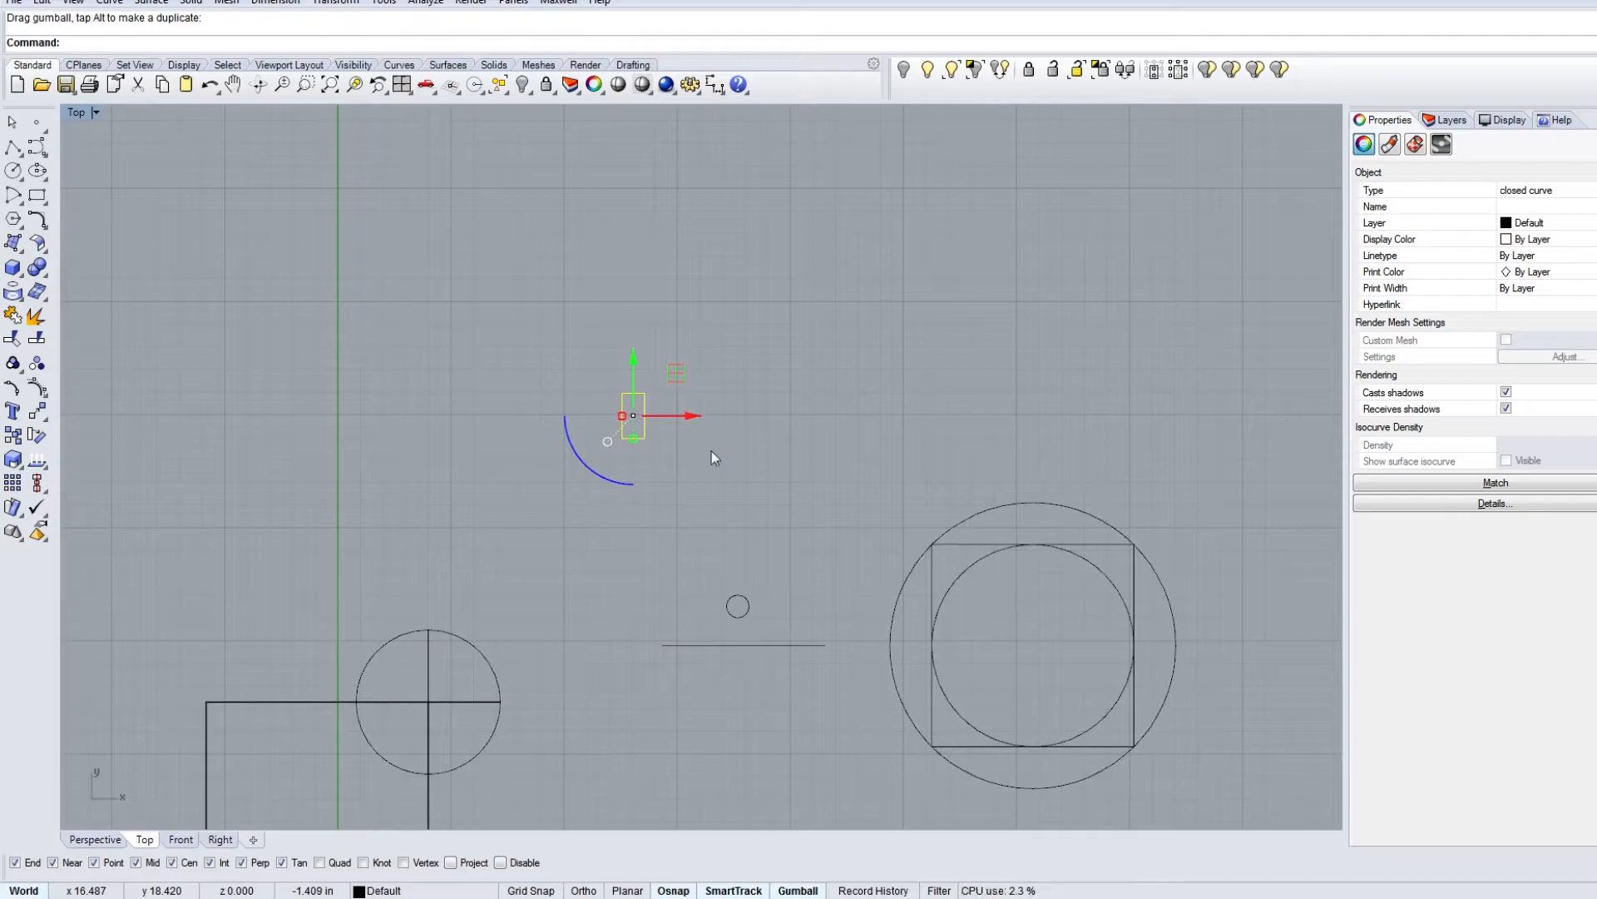
{"action": "scroll", "coordinate": [586, 448], "scroll_direction": "up", "scroll_amount": 8}
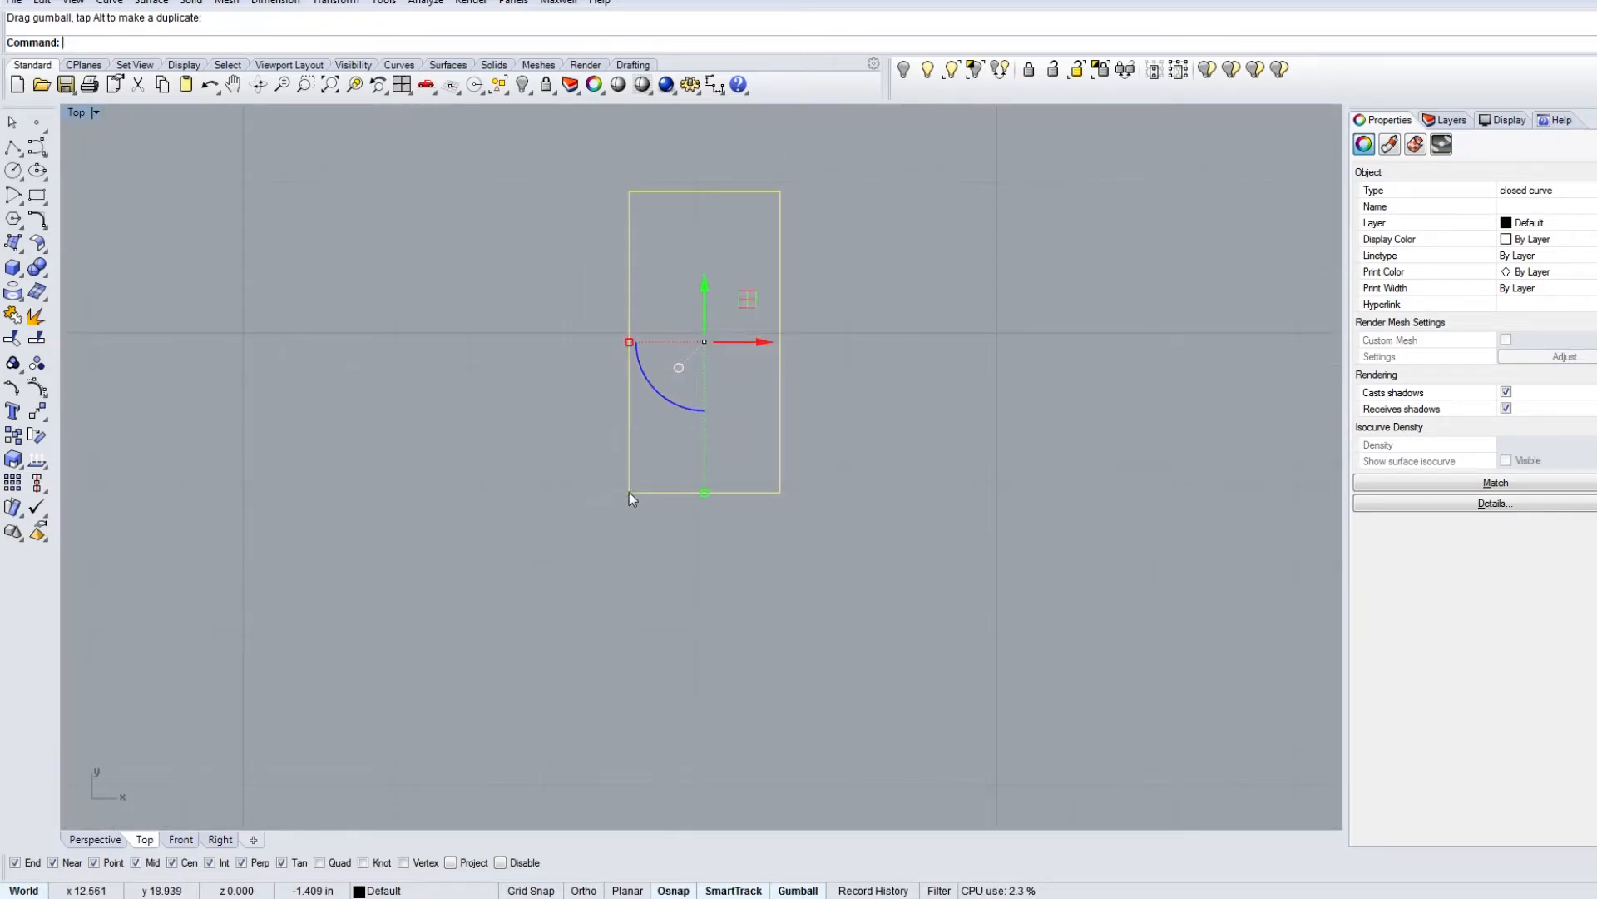
{"action": "left_click_drag", "start_coordinate": [629, 492], "coordinate": [787, 501]}
Step: Select both adjoining rectangles, copy and paste them, and move the pasted pair about 3.63 inches along the positive X axis
{"action": "scroll", "coordinate": [937, 544], "scroll_direction": "down", "scroll_amount": 5}
{"action": "right_click_drag", "start_coordinate": [942, 551], "coordinate": [759, 509]}
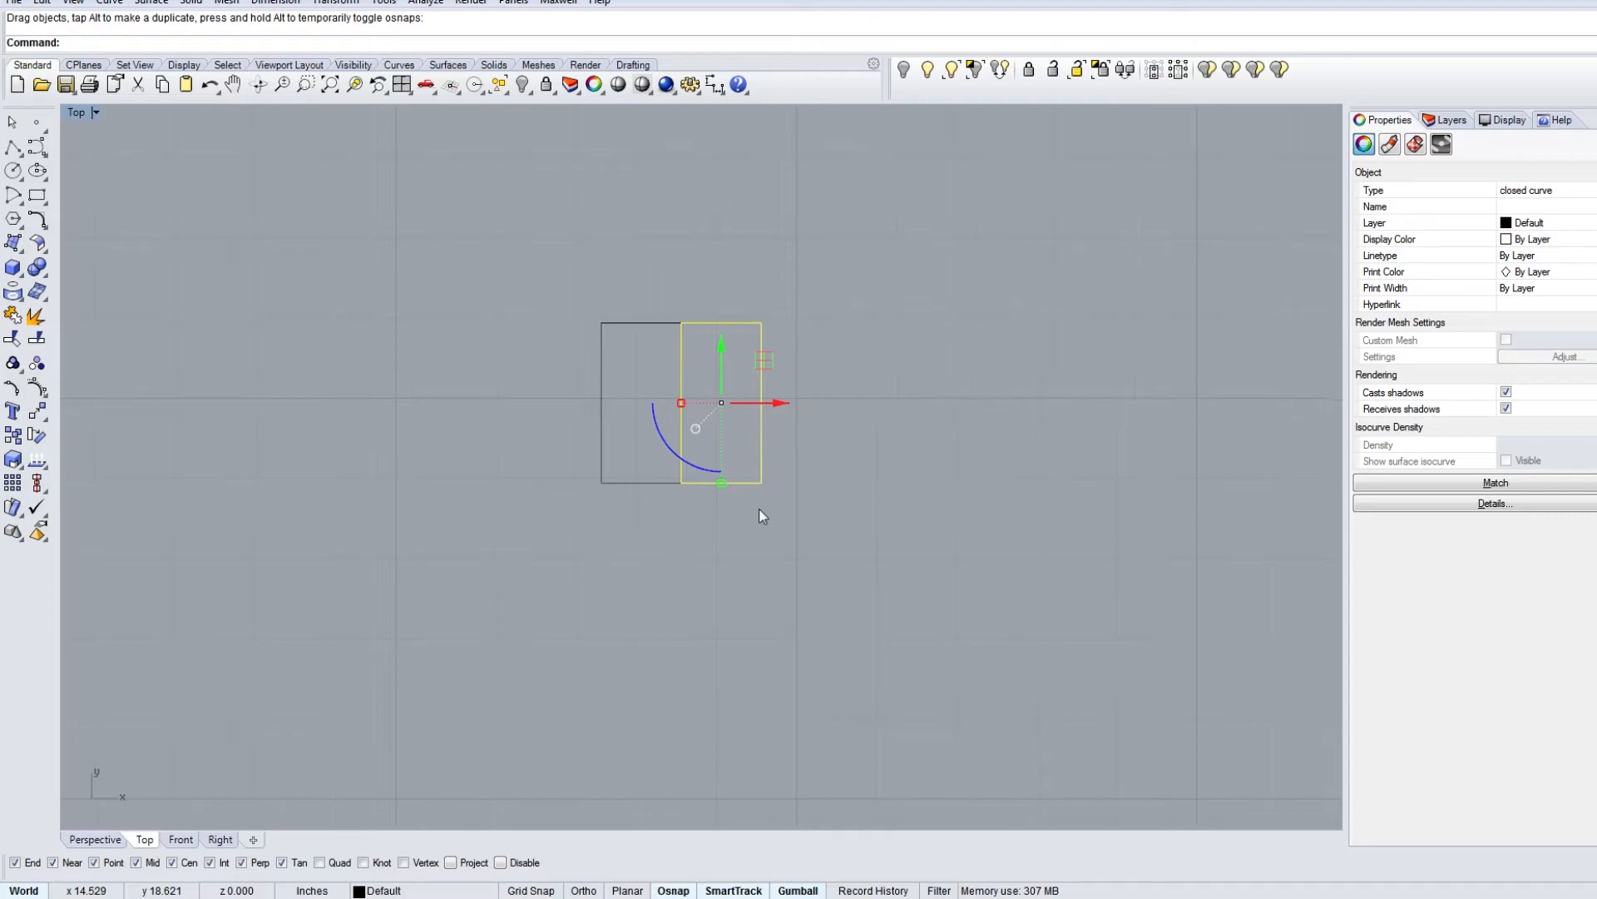
{"action": "left_click_drag", "start_coordinate": [741, 551], "coordinate": [533, 441]}
{"action": "key", "text": "ctrl+c"}
{"action": "key", "text": "ctrl+v"}
{"action": "left_click_drag", "start_coordinate": [736, 409], "coordinate": [1032, 412]}
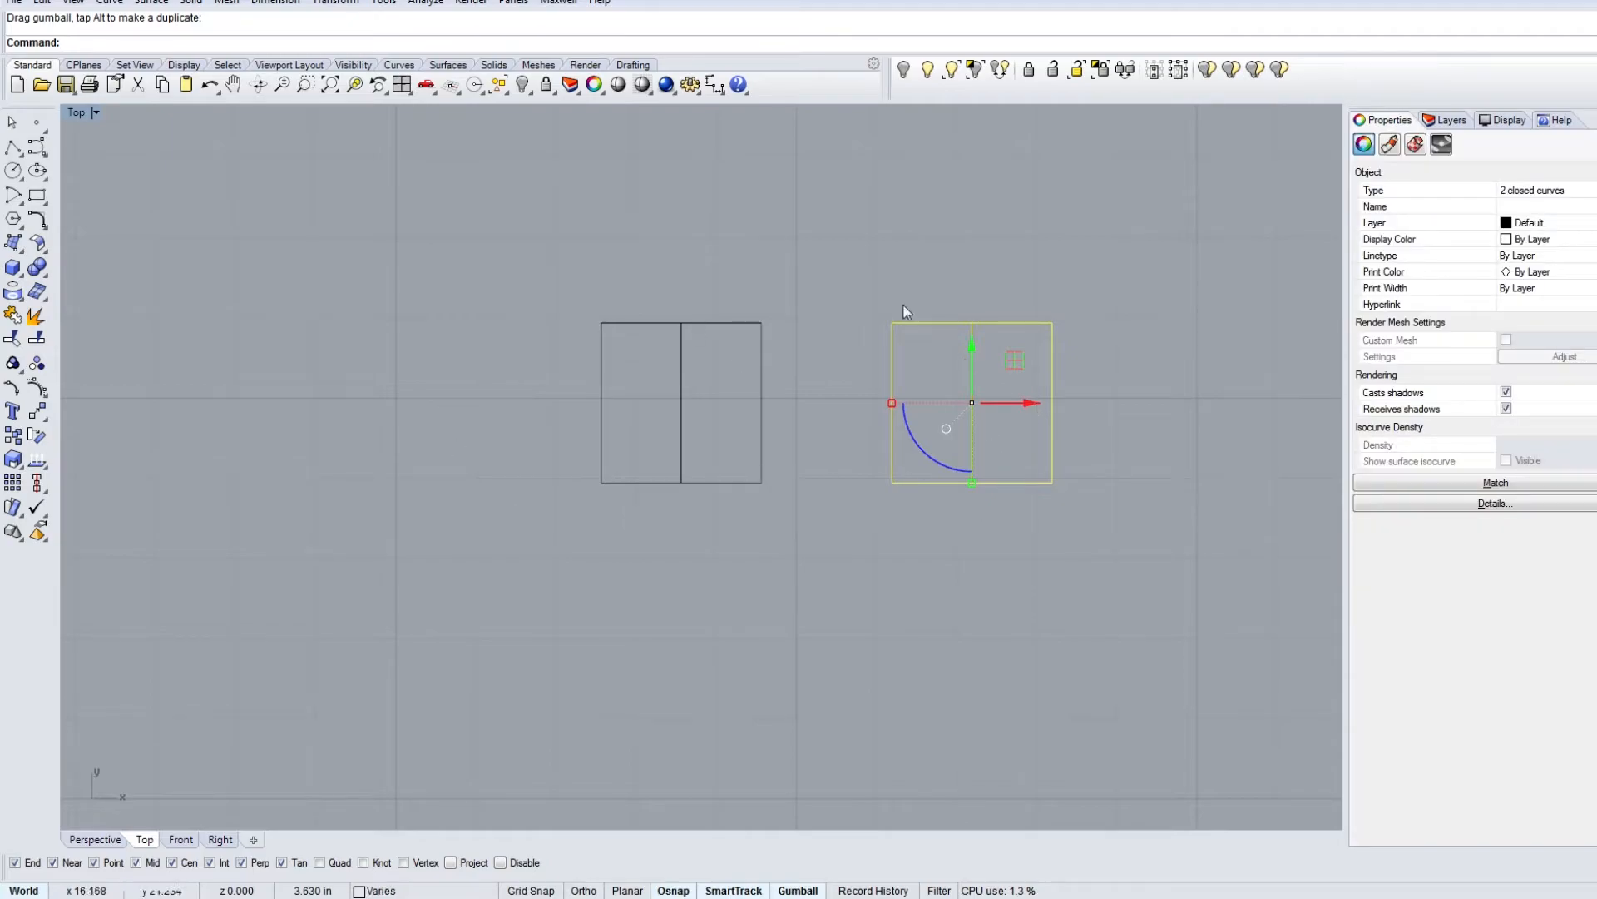
Step: Move the copied divided square so its lower-left corner meets the original divided square's lower-right corner
{"action": "left_click", "coordinate": [885, 486]}
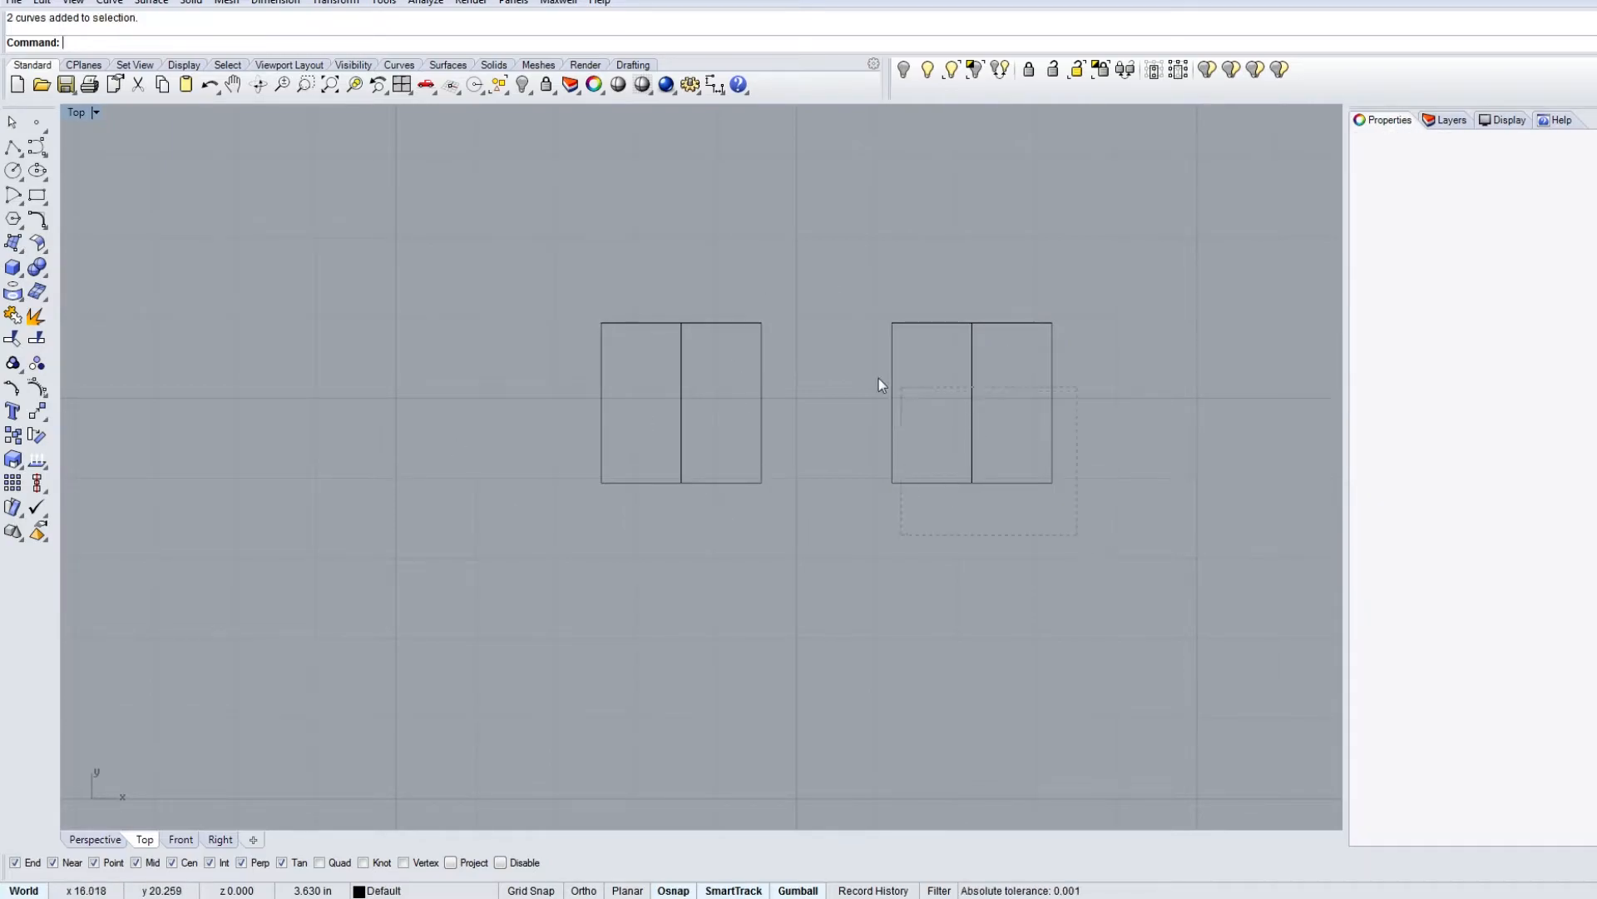
{"action": "left_click_drag", "start_coordinate": [882, 385], "coordinate": [884, 387]}
{"action": "left_click_drag", "start_coordinate": [893, 484], "coordinate": [762, 483]}
{"action": "left_click", "coordinate": [782, 533]}
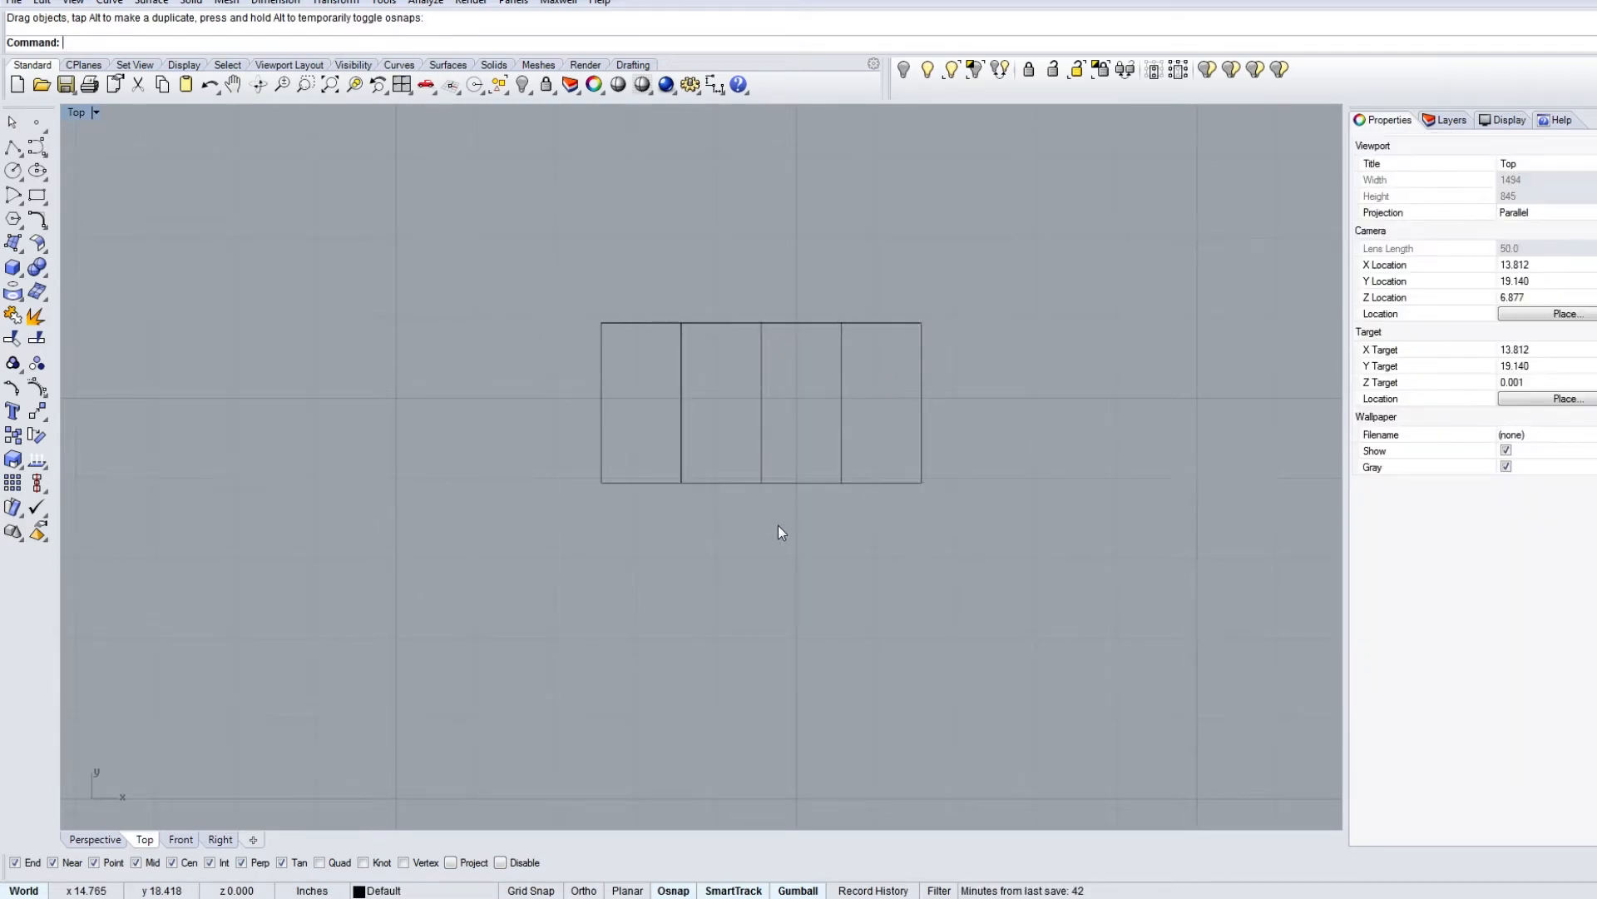
Step: Examine the whole model in the Top and Perspective views, zooming to the selected objects and viewing the box and sphere from several angles
{"action": "scroll", "coordinate": [727, 346], "scroll_direction": "down", "scroll_amount": 5}
{"action": "scroll", "coordinate": [814, 361], "scroll_direction": "down", "scroll_amount": 5}
{"action": "scroll", "coordinate": [974, 388], "scroll_direction": "down", "scroll_amount": 7}
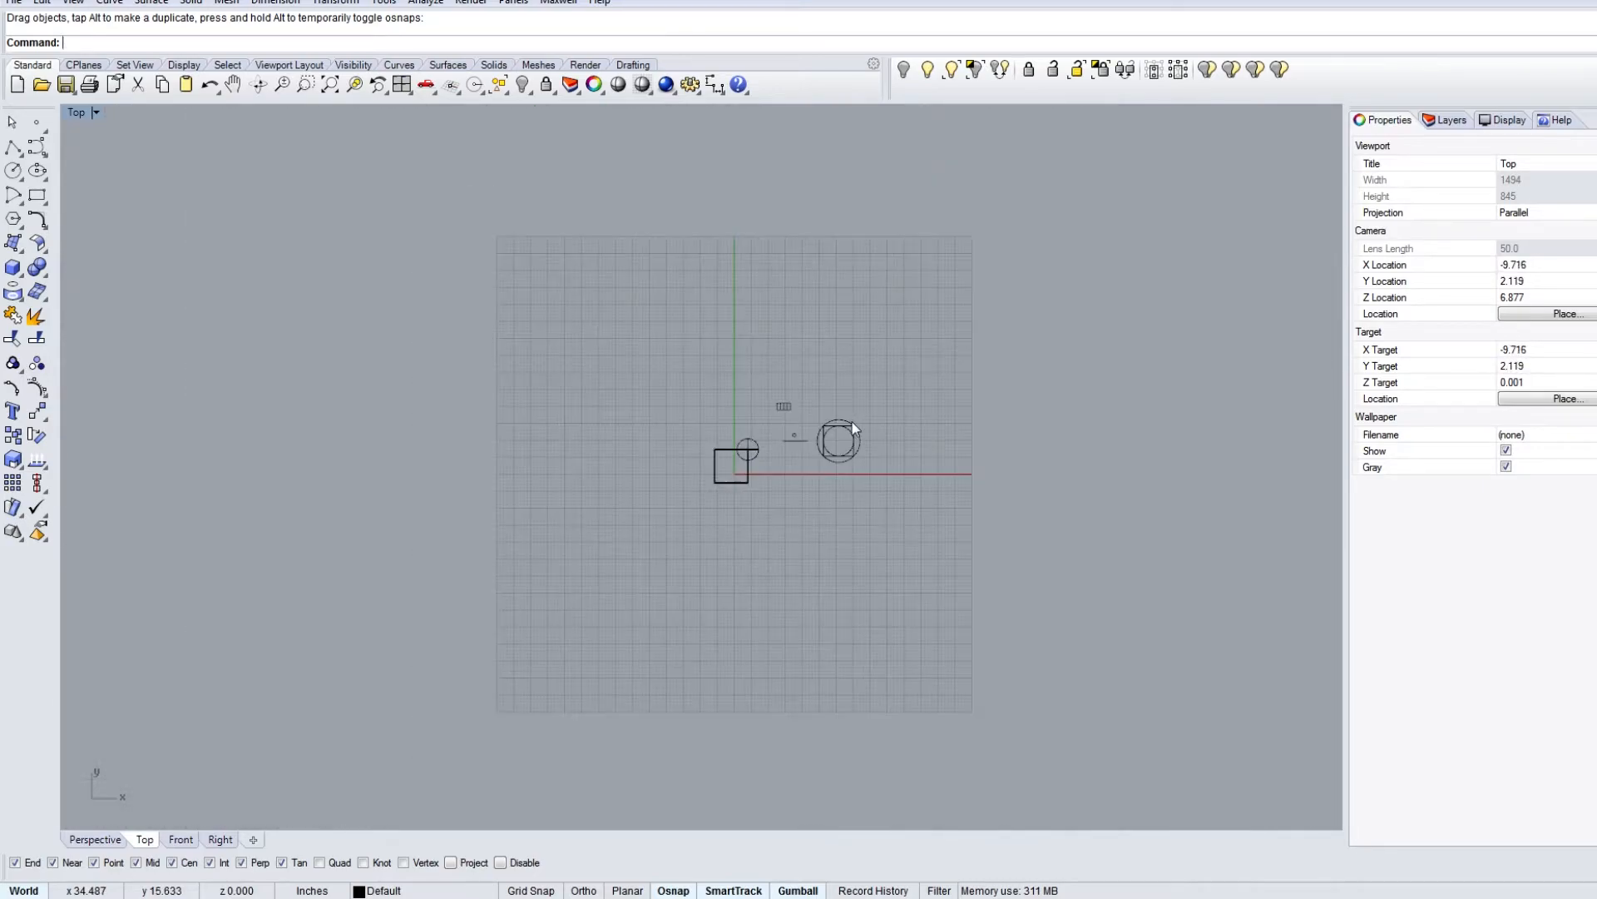
{"action": "scroll", "coordinate": [856, 439], "scroll_direction": "up", "scroll_amount": 12}
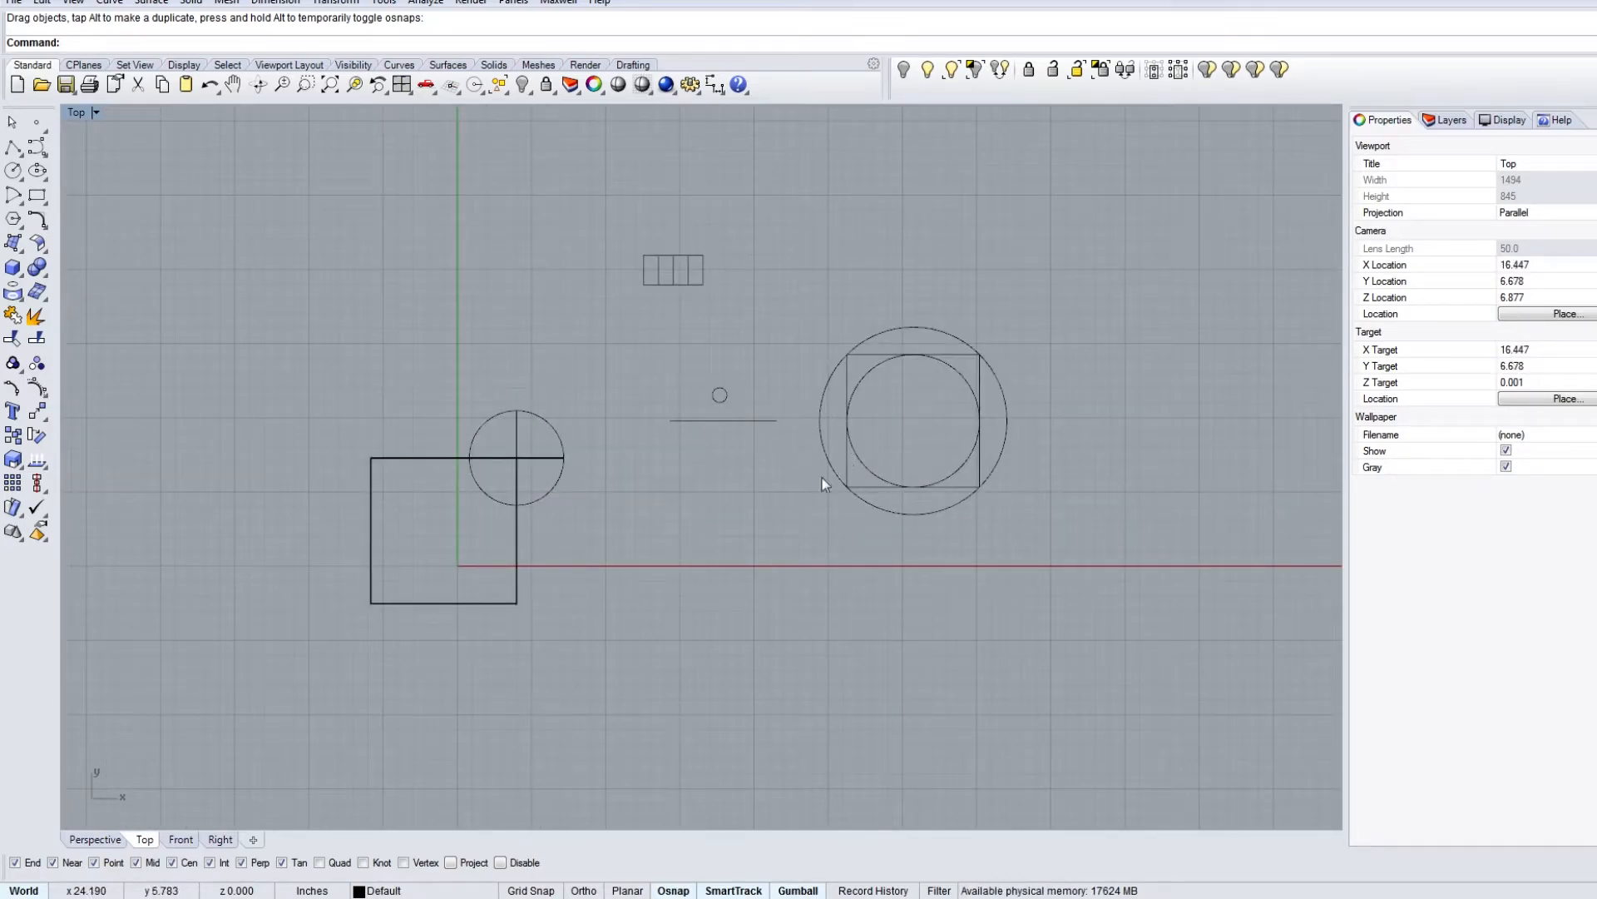
{"action": "left_click", "coordinate": [85, 842]}
{"action": "scroll", "coordinate": [612, 567], "scroll_direction": "down", "scroll_amount": 3}
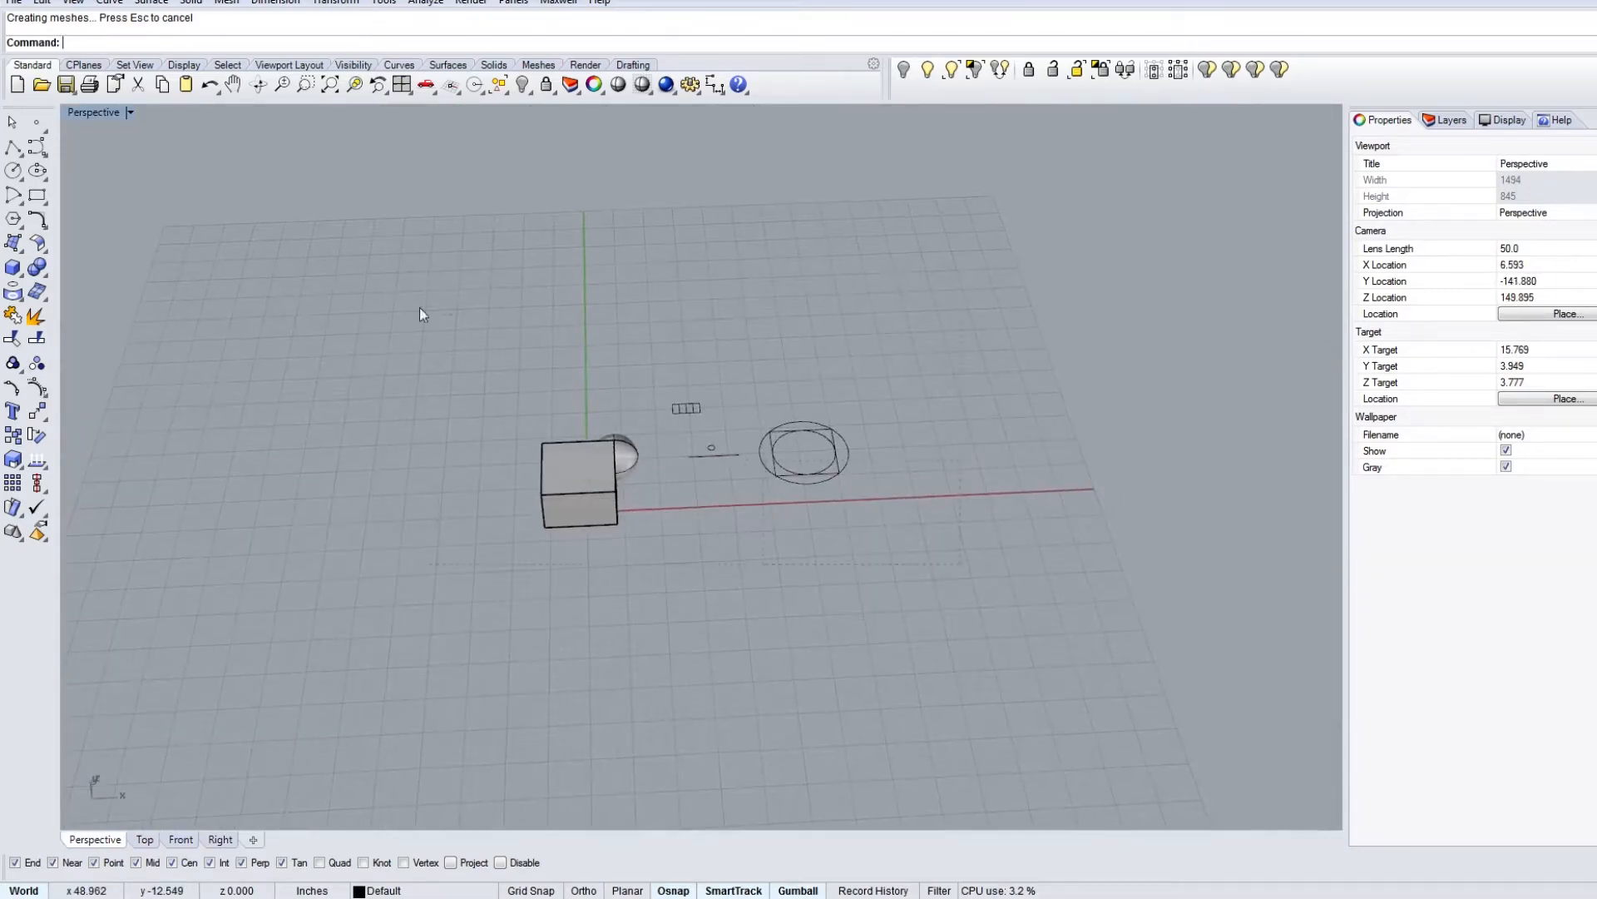
{"action": "left_click_drag", "start_coordinate": [559, 368], "coordinate": [395, 341]}
{"action": "type", "text": "zs"}
{"action": "key", "text": "Return"}
{"action": "right_click_drag", "start_coordinate": [758, 688], "coordinate": [626, 591]}
{"action": "left_click", "coordinate": [692, 545]}
{"action": "right_click_drag", "start_coordinate": [694, 545], "coordinate": [866, 553]}
{"action": "right_click_drag", "start_coordinate": [782, 402], "coordinate": [659, 606]}
{"action": "right_click_drag", "start_coordinate": [729, 476], "coordinate": [745, 621]}
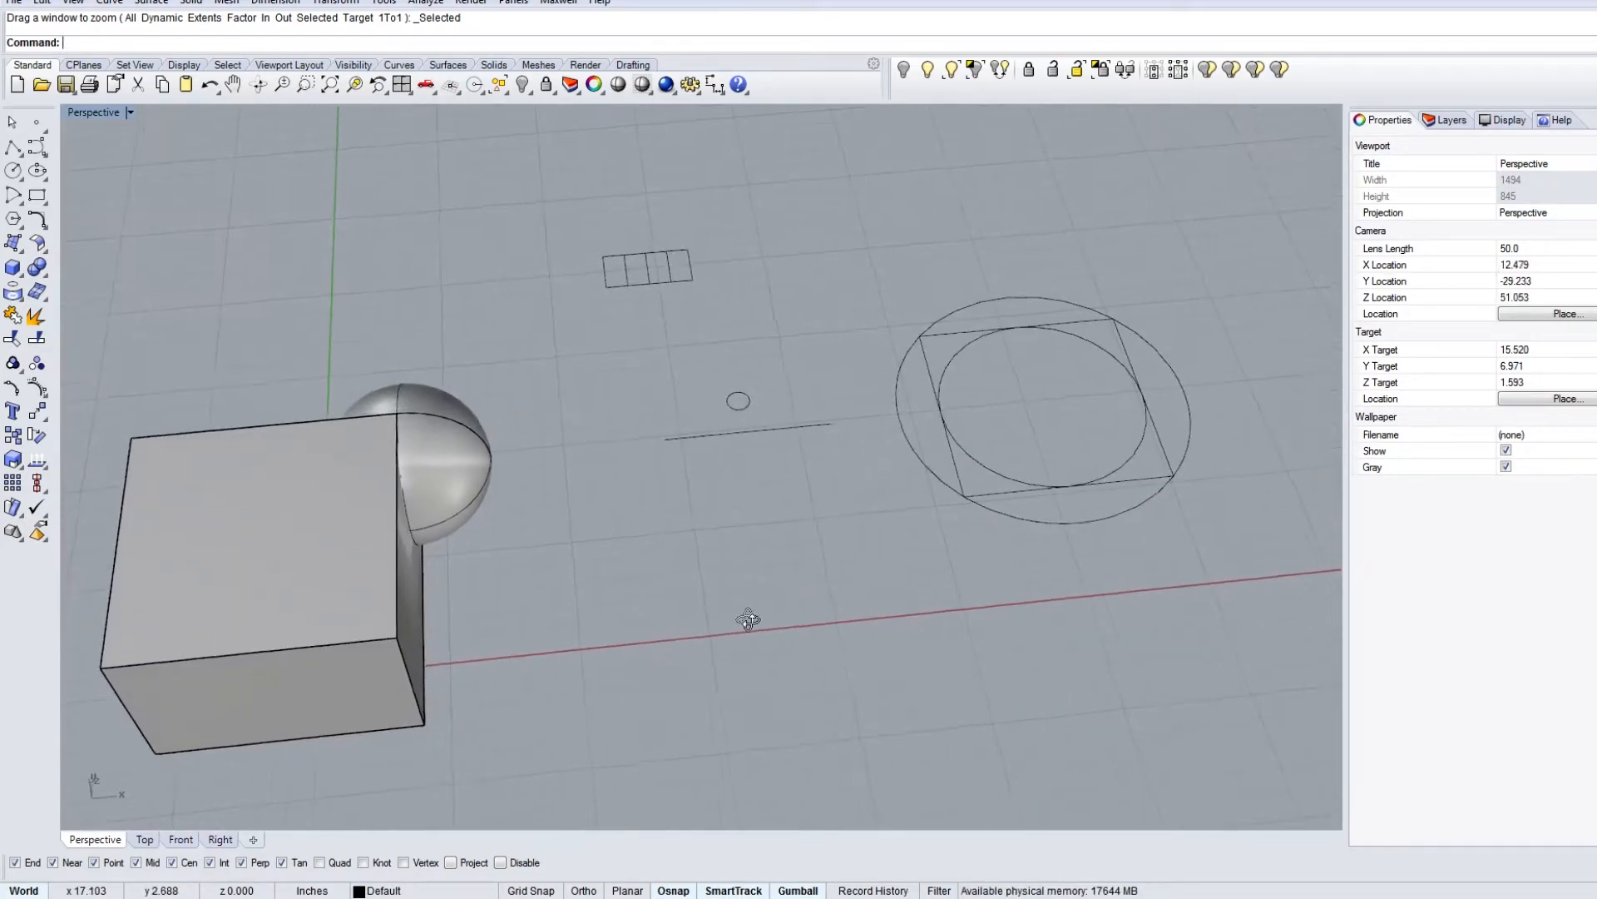
{"action": "right_click_drag", "start_coordinate": [524, 577], "coordinate": [698, 527], "text": "shift"}
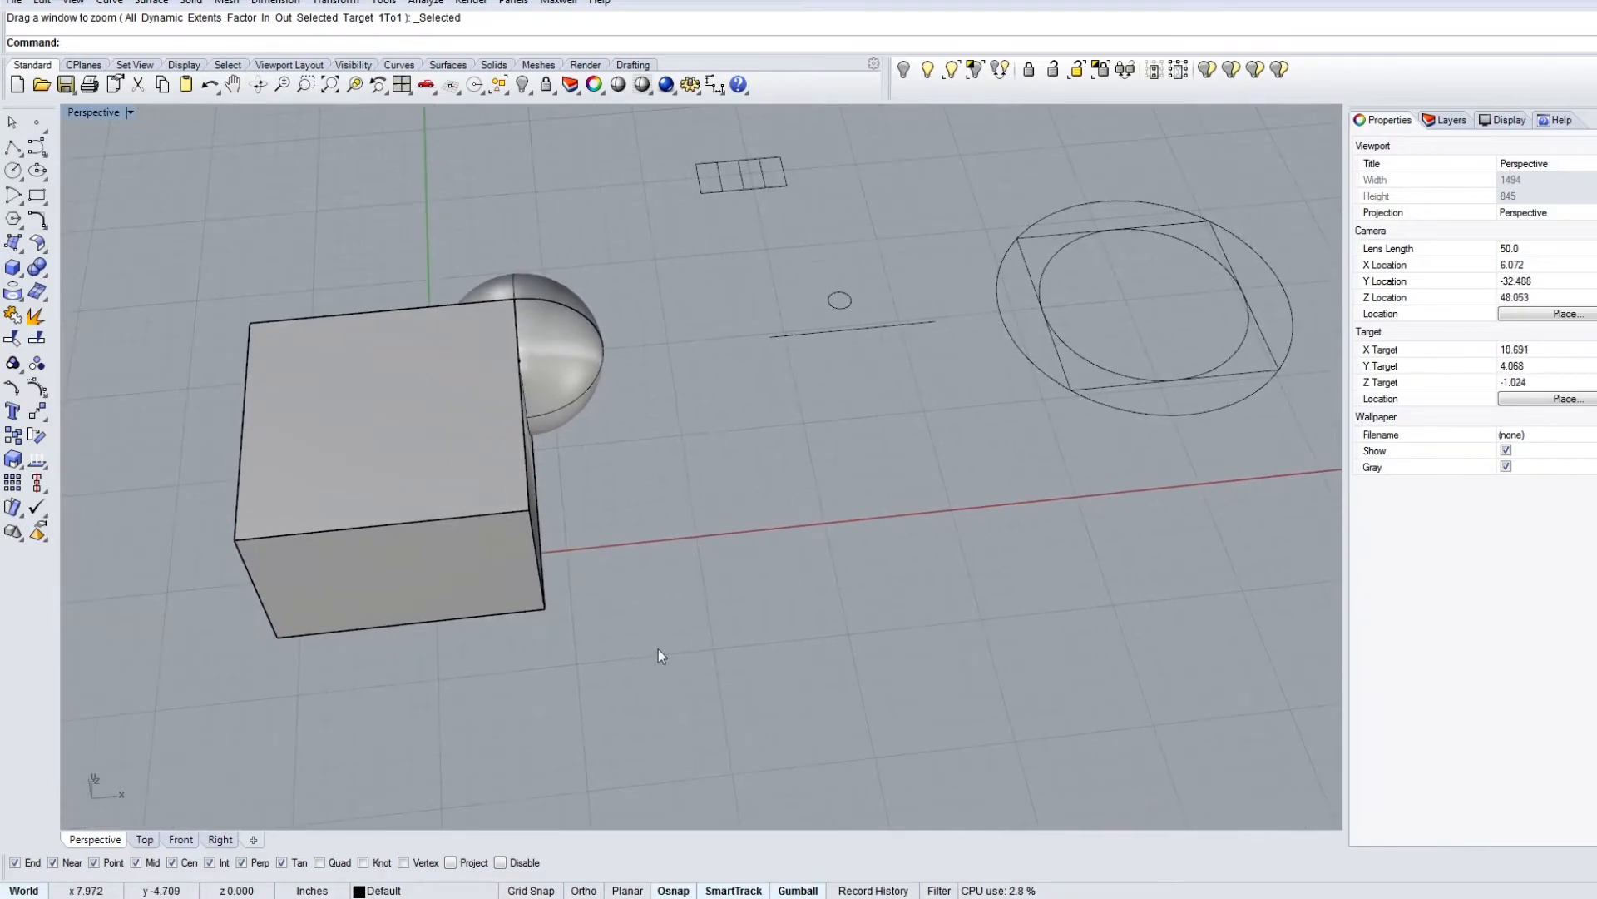
{"action": "right_click_drag", "start_coordinate": [657, 649], "coordinate": [720, 615]}
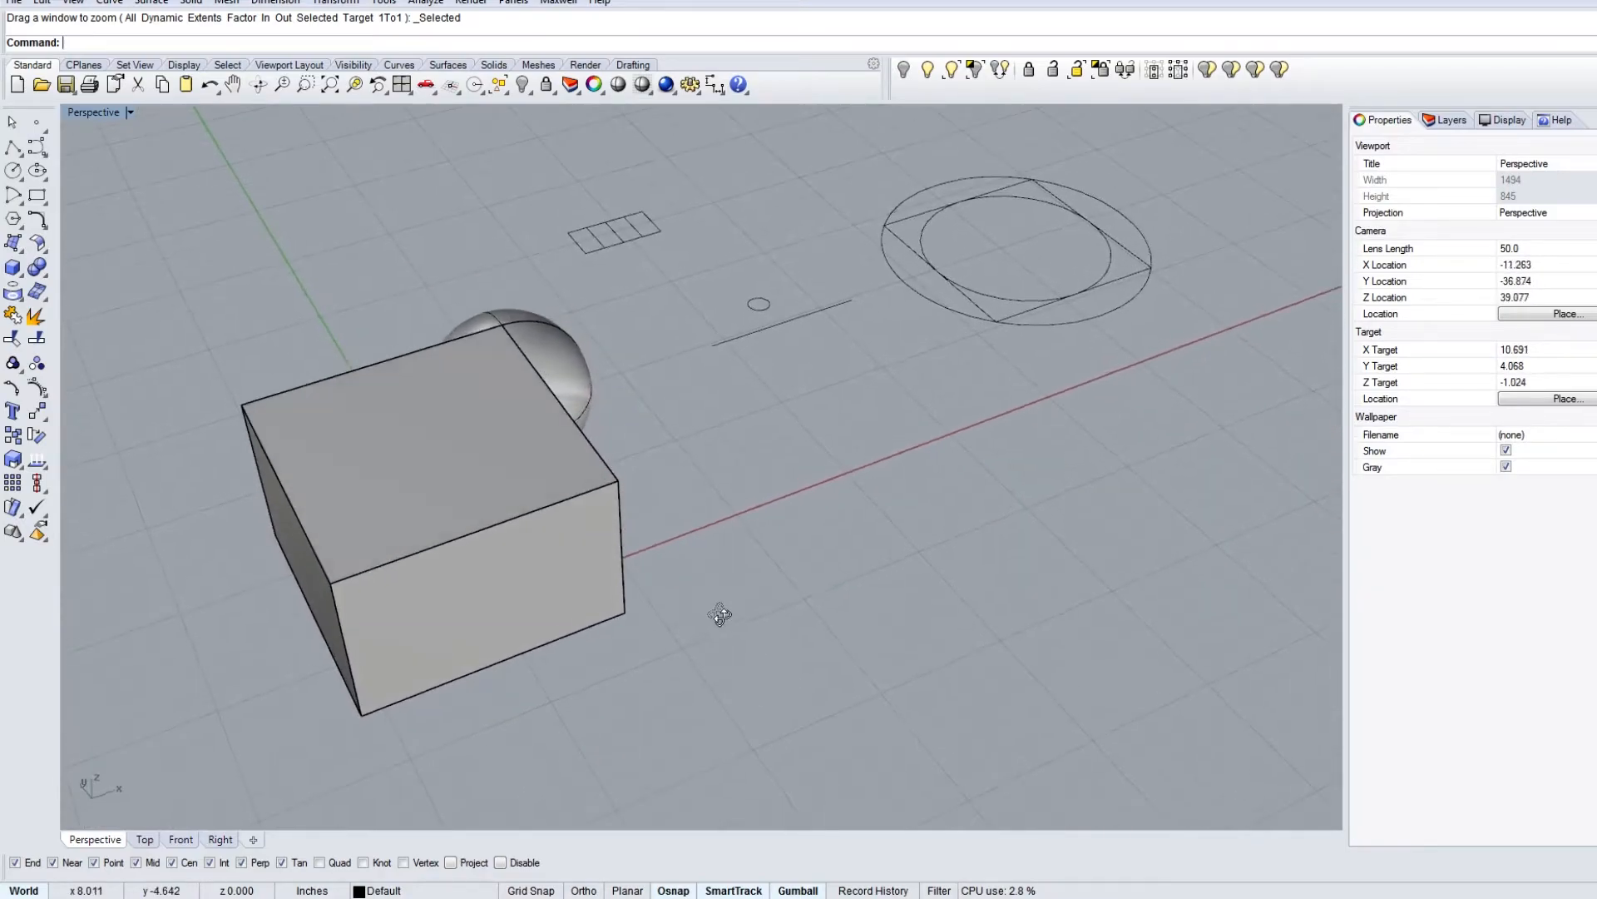
Step: Draw a circle centred on the box's upper front corner in the Perspective view and delete it
{"action": "left_click", "coordinate": [12, 170]}
{"action": "left_click", "coordinate": [634, 482]}
{"action": "left_click", "coordinate": [815, 466]}
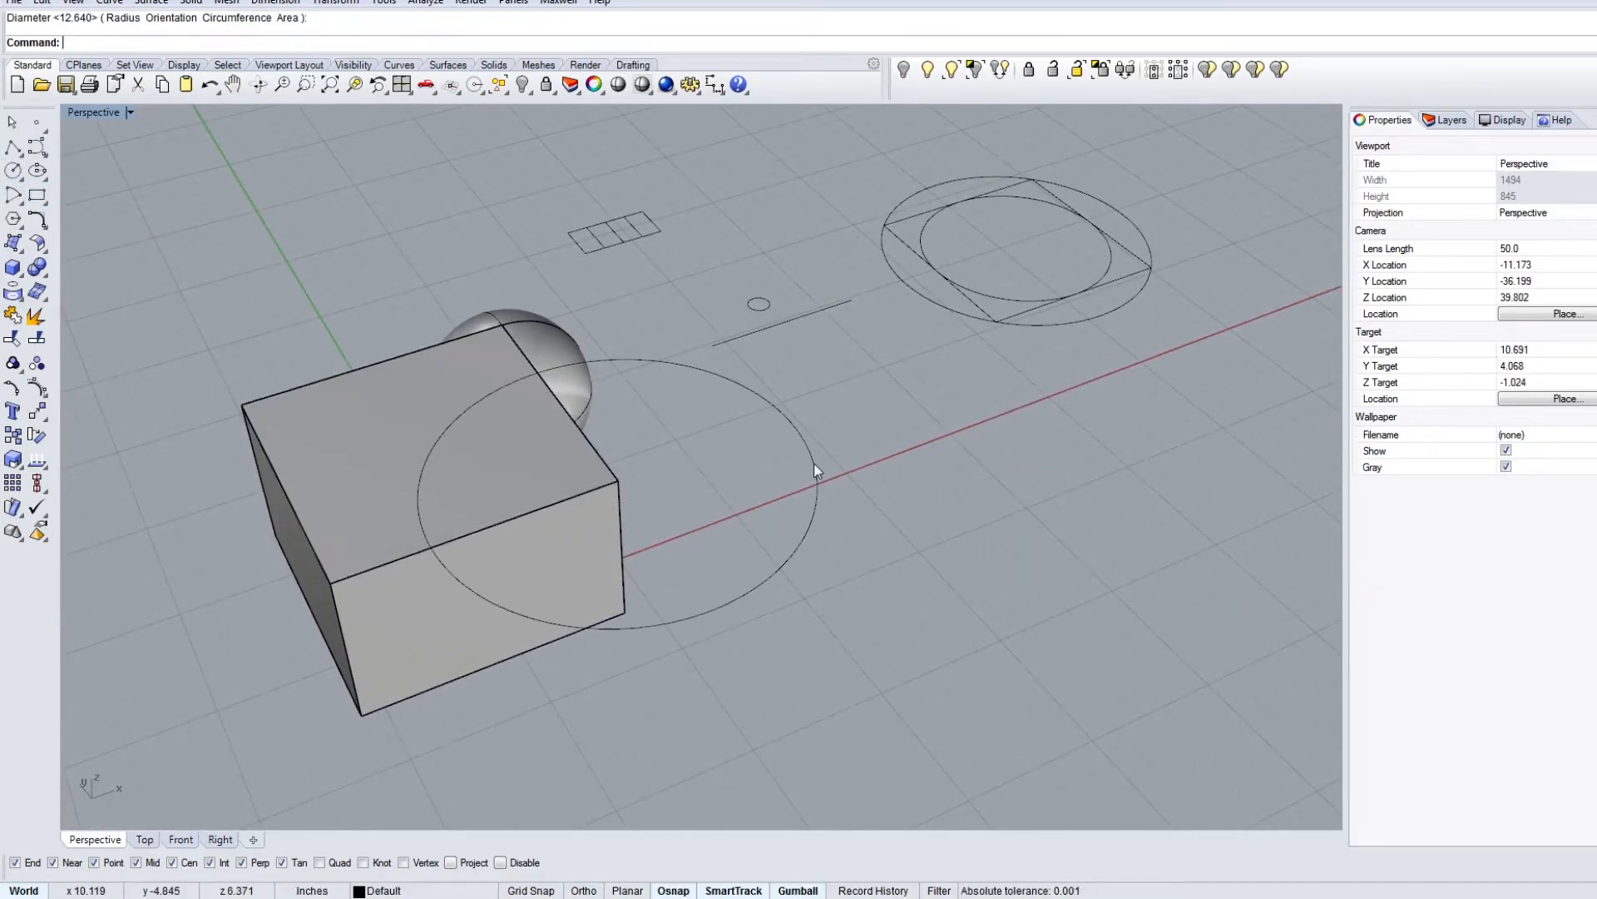
{"action": "right_click_drag", "start_coordinate": [731, 561], "coordinate": [890, 587]}
{"action": "left_click", "coordinate": [769, 438]}
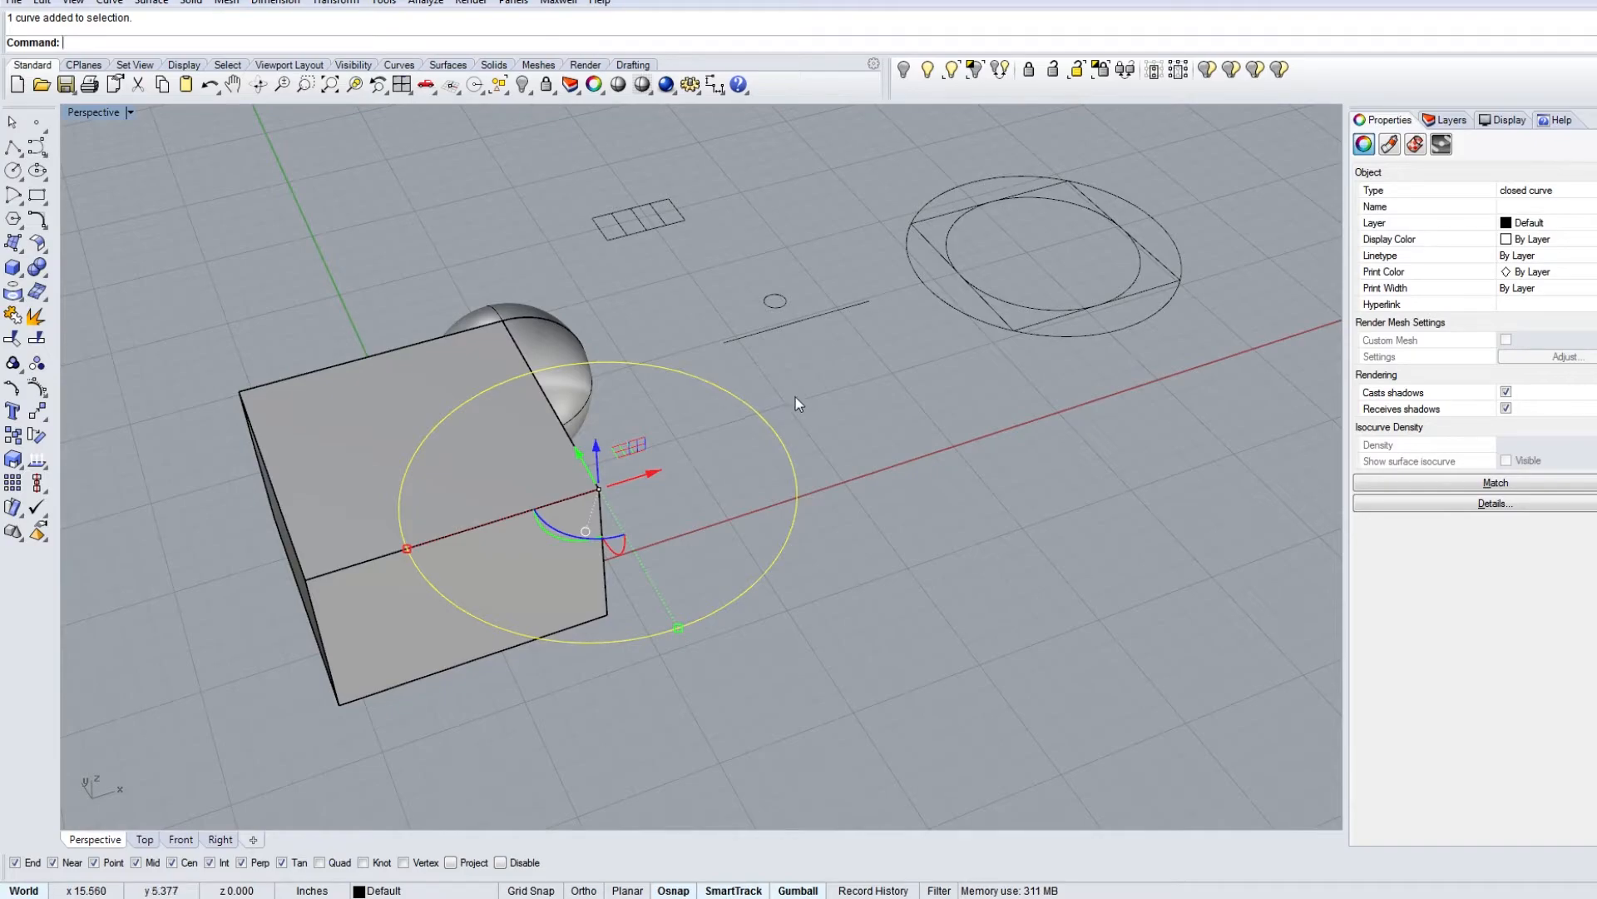
{"action": "key", "text": "Delete"}
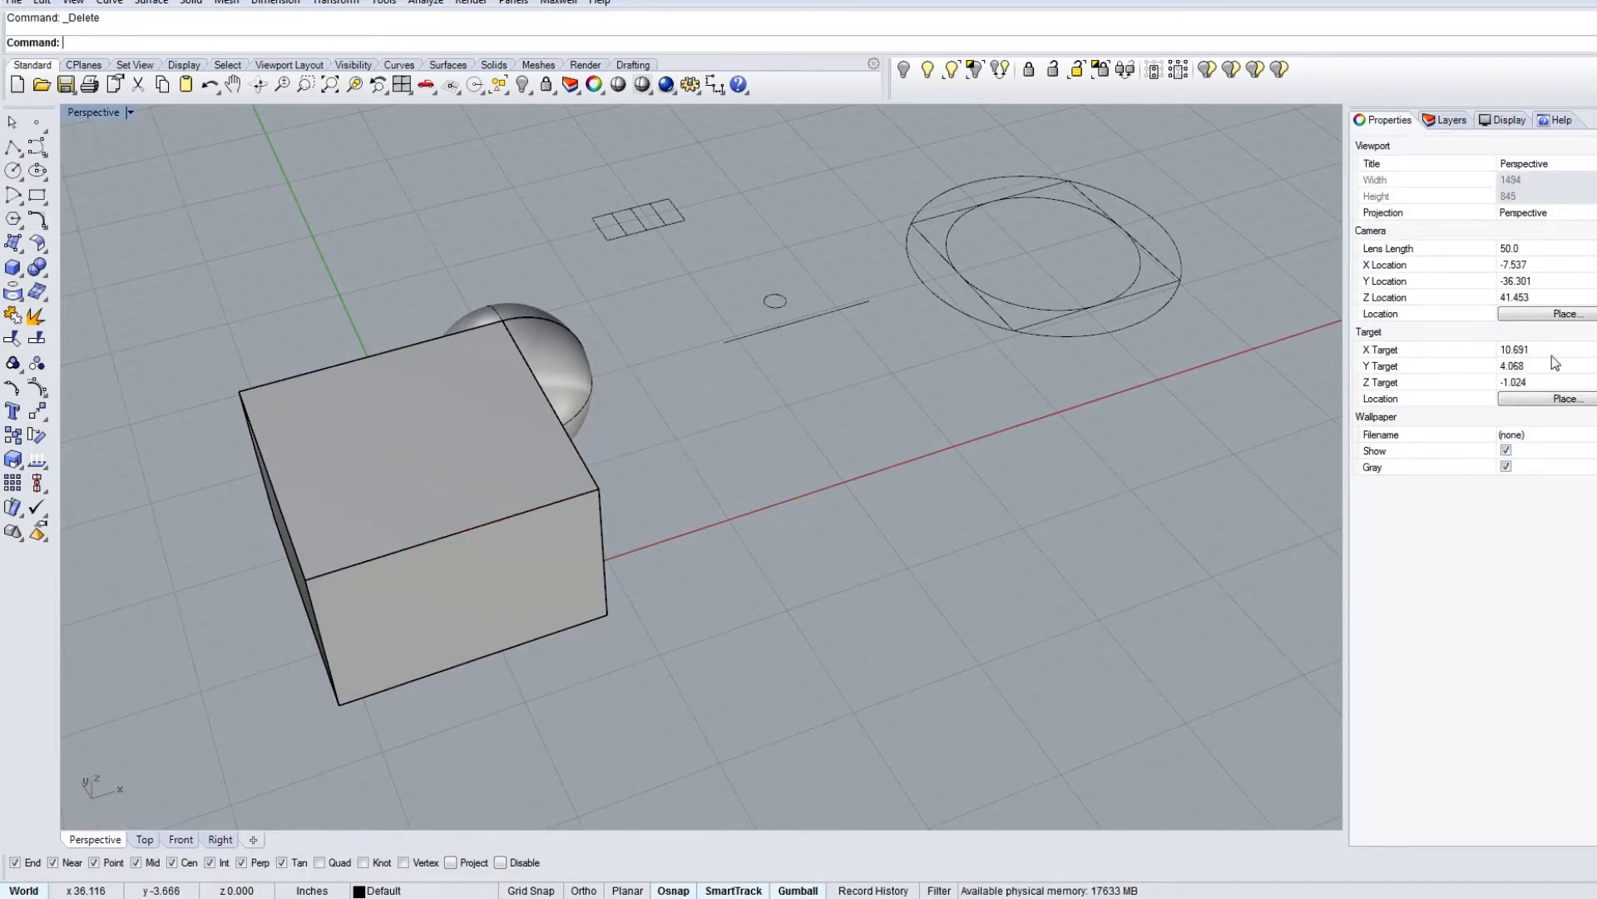
Step: Switch to the Top view and create a new layer named dsfdsfsg
{"action": "left_click", "coordinate": [1446, 121]}
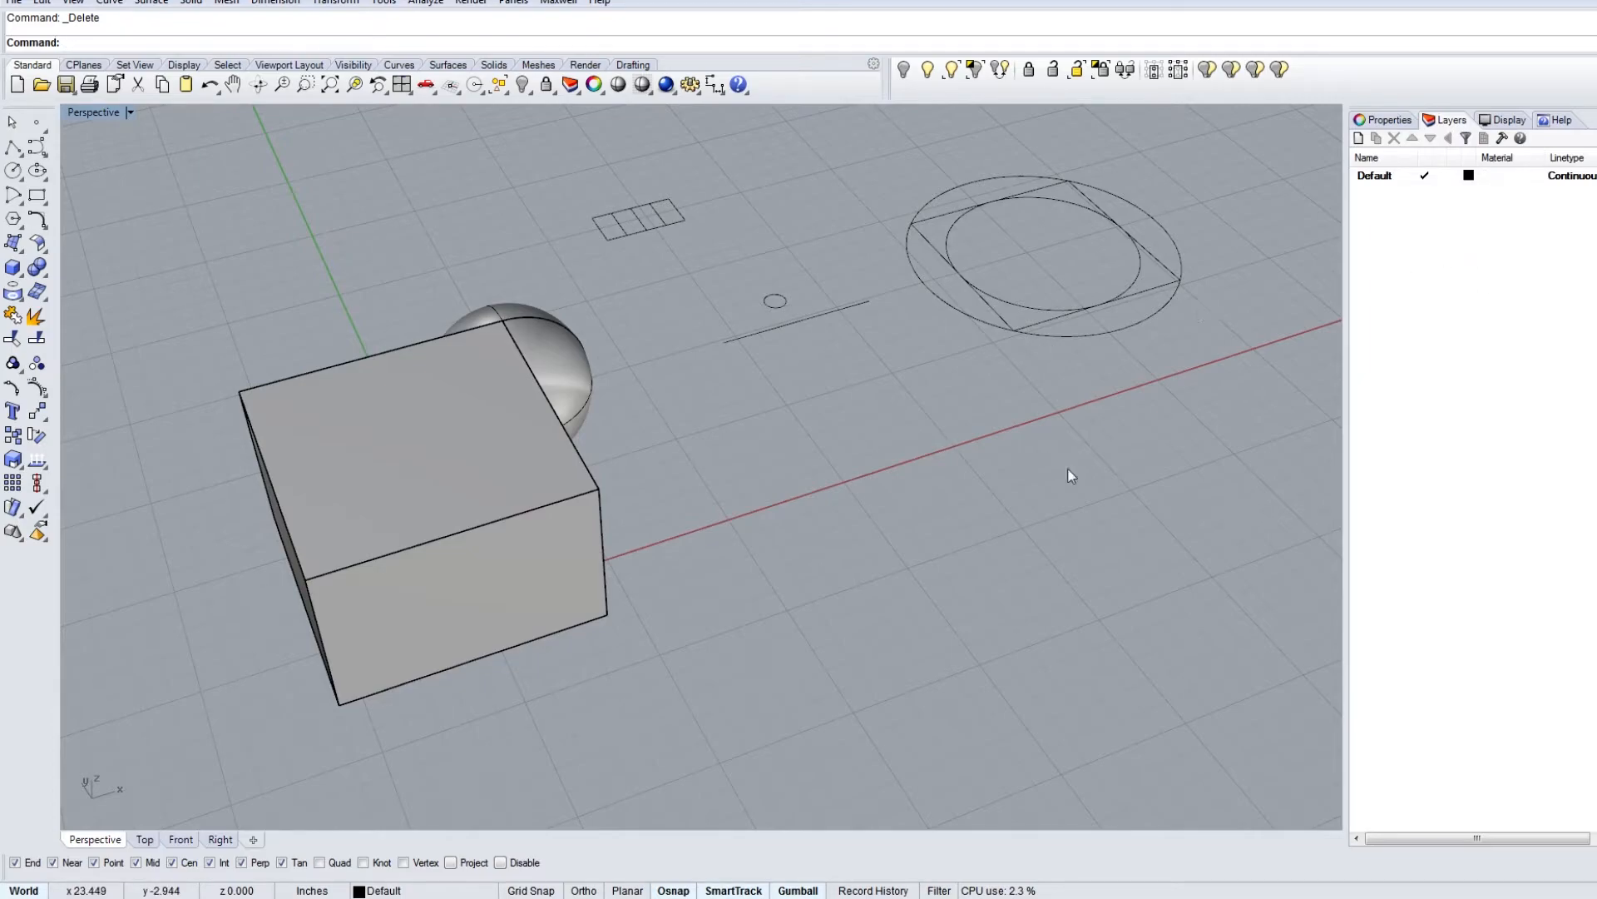
{"action": "scroll", "coordinate": [1072, 476], "scroll_direction": "up", "scroll_amount": 10}
{"action": "scroll", "coordinate": [822, 610], "scroll_direction": "down", "scroll_amount": 3}
{"action": "left_click", "coordinate": [145, 839]}
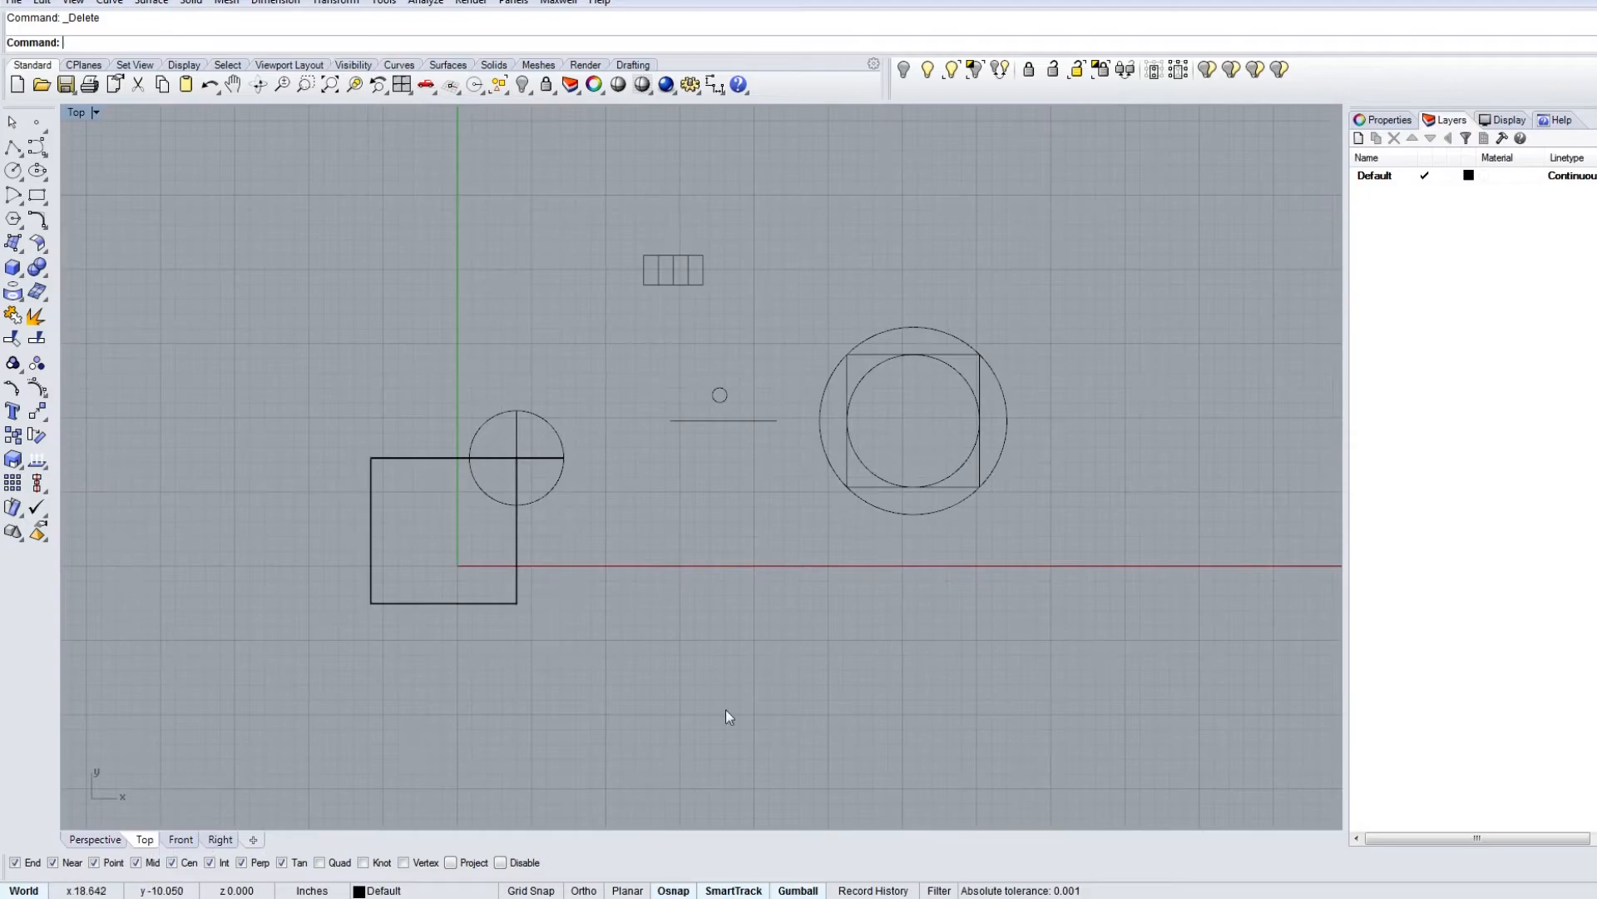
{"action": "scroll", "coordinate": [876, 442], "scroll_direction": "up", "scroll_amount": 5}
{"action": "right_click_drag", "start_coordinate": [759, 256], "coordinate": [824, 332]}
{"action": "left_click", "coordinate": [835, 396]}
{"action": "right_click", "coordinate": [1446, 288]}
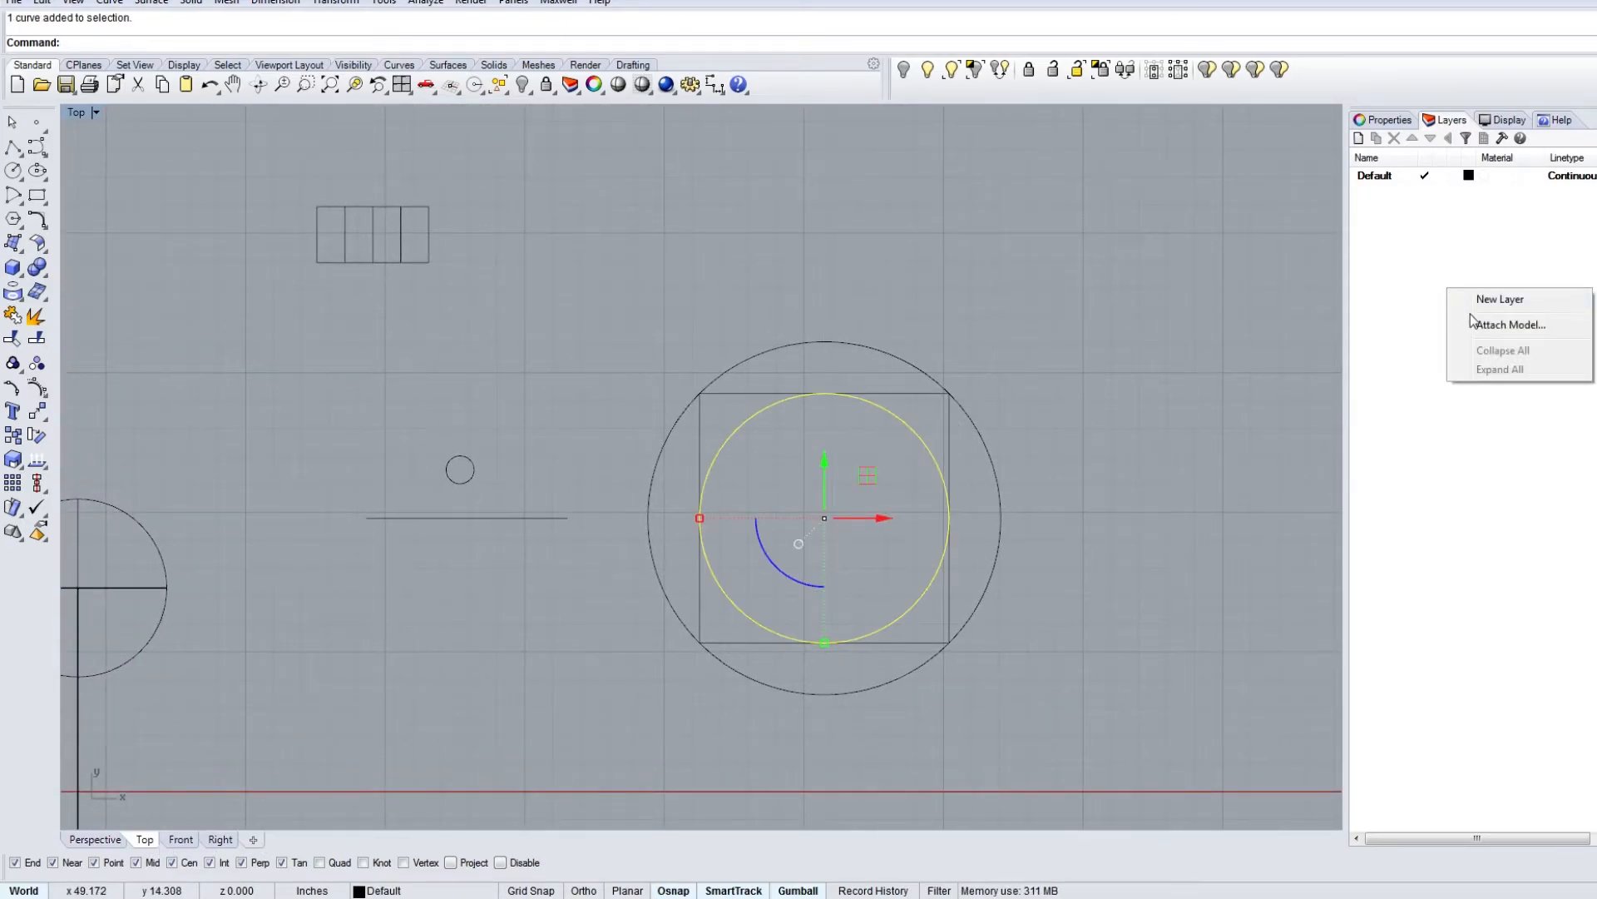
{"action": "left_click", "coordinate": [1474, 300]}
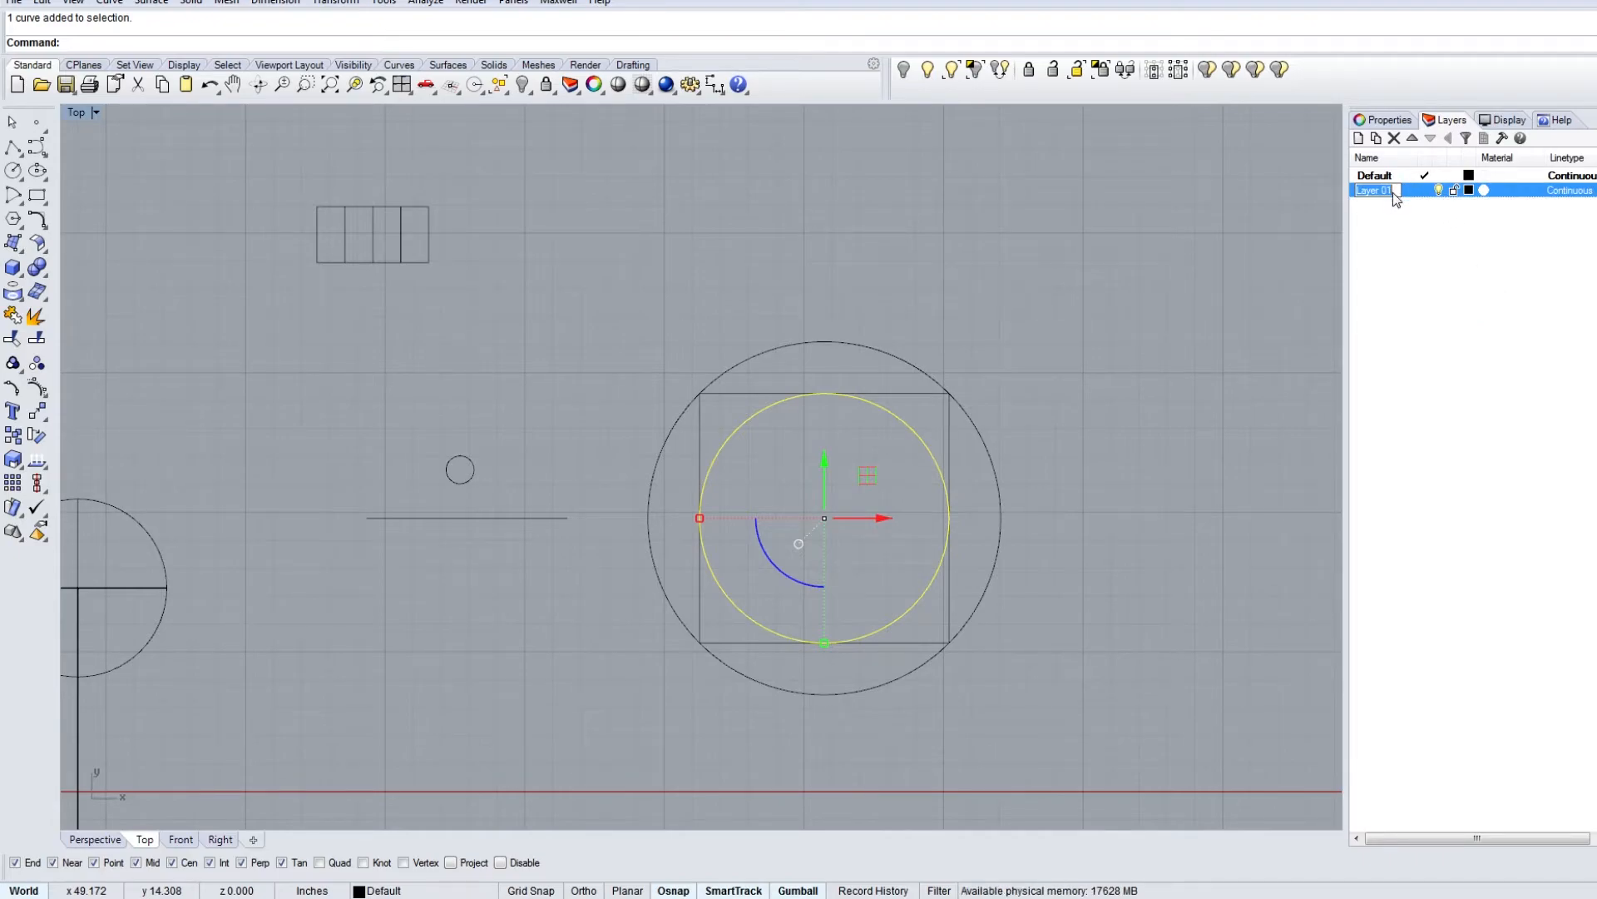
{"action": "type", "text": "dsfdsfsg"}
{"action": "left_click", "coordinate": [1454, 243]}
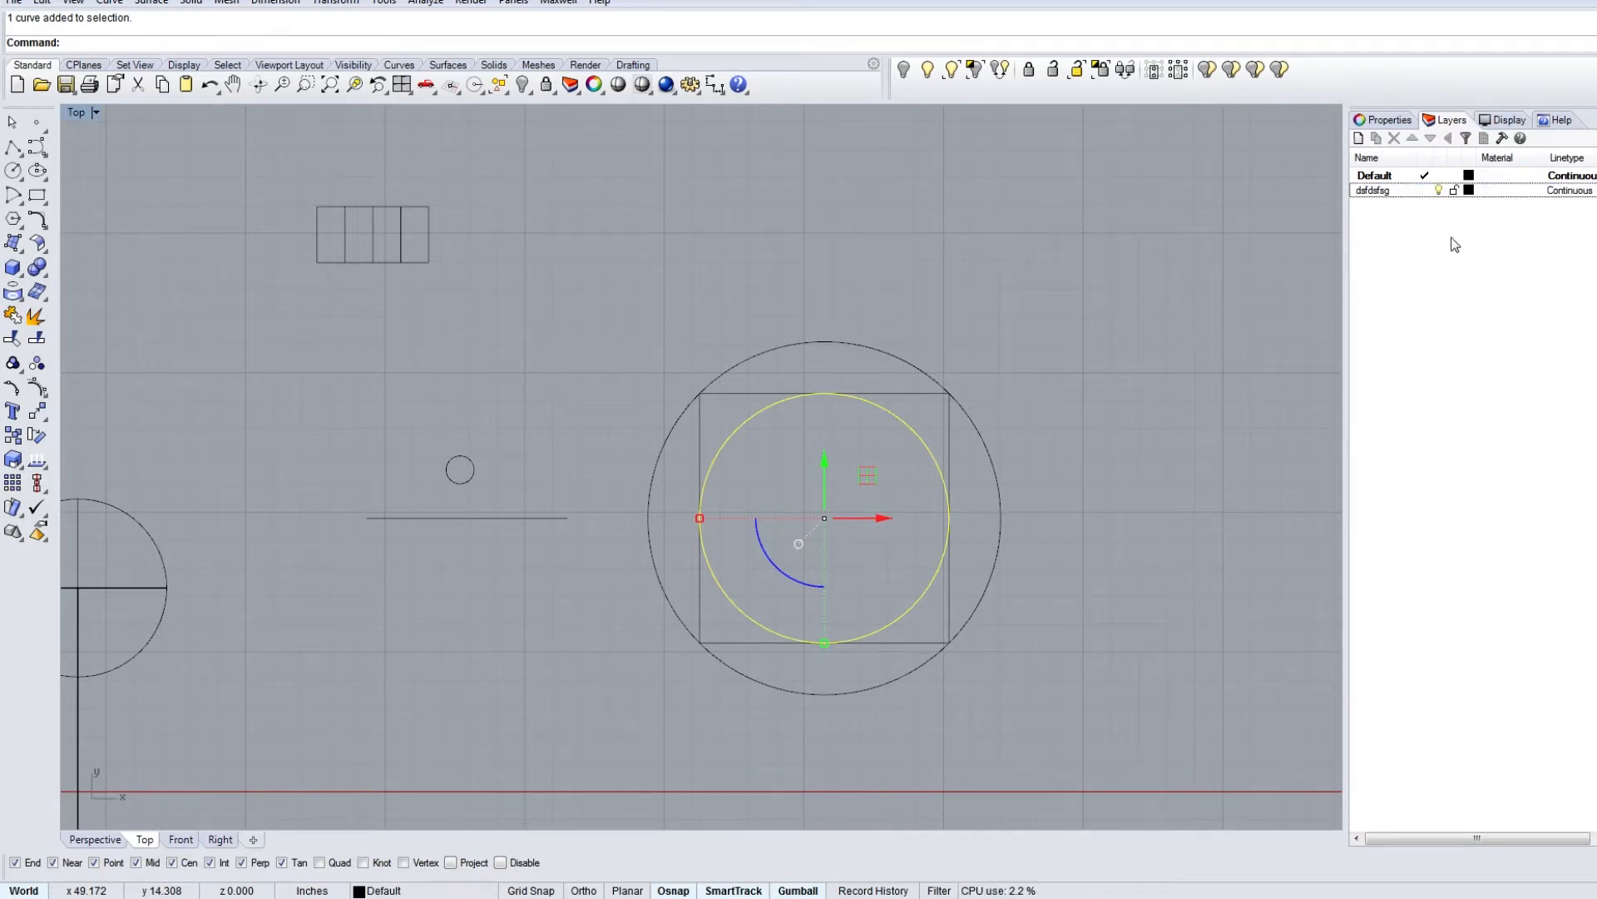
Step: Set the dsfdsfsg layer's colour to Blue and clear the object selection
{"action": "left_click", "coordinate": [1470, 191]}
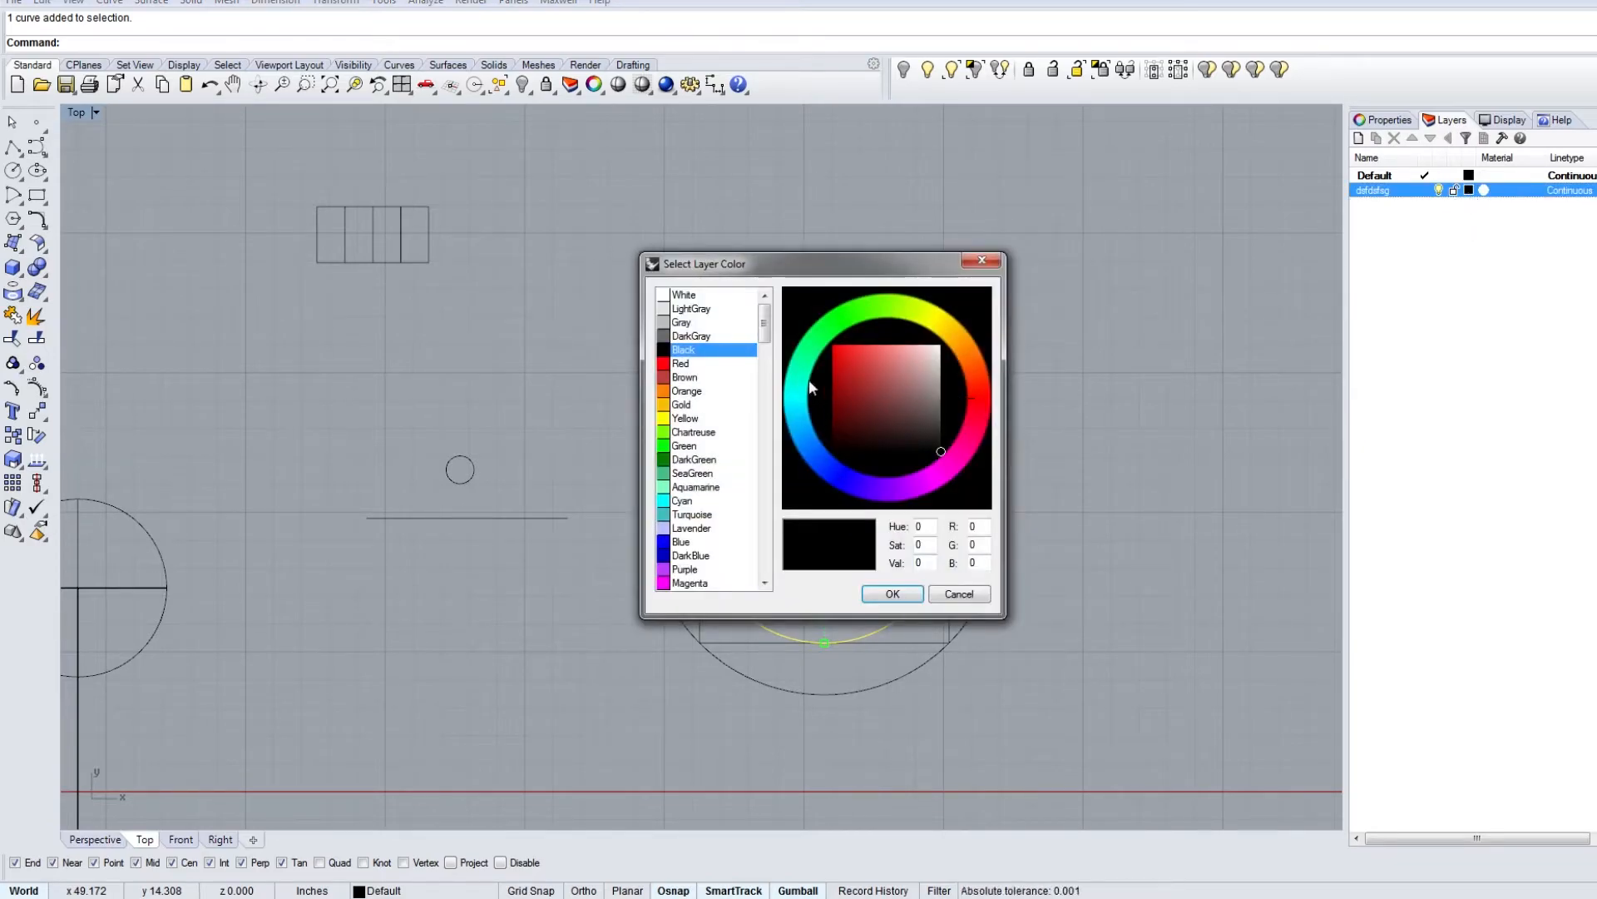
{"action": "left_click", "coordinate": [711, 543]}
{"action": "left_click", "coordinate": [911, 594]}
{"action": "key", "text": "Escape"}
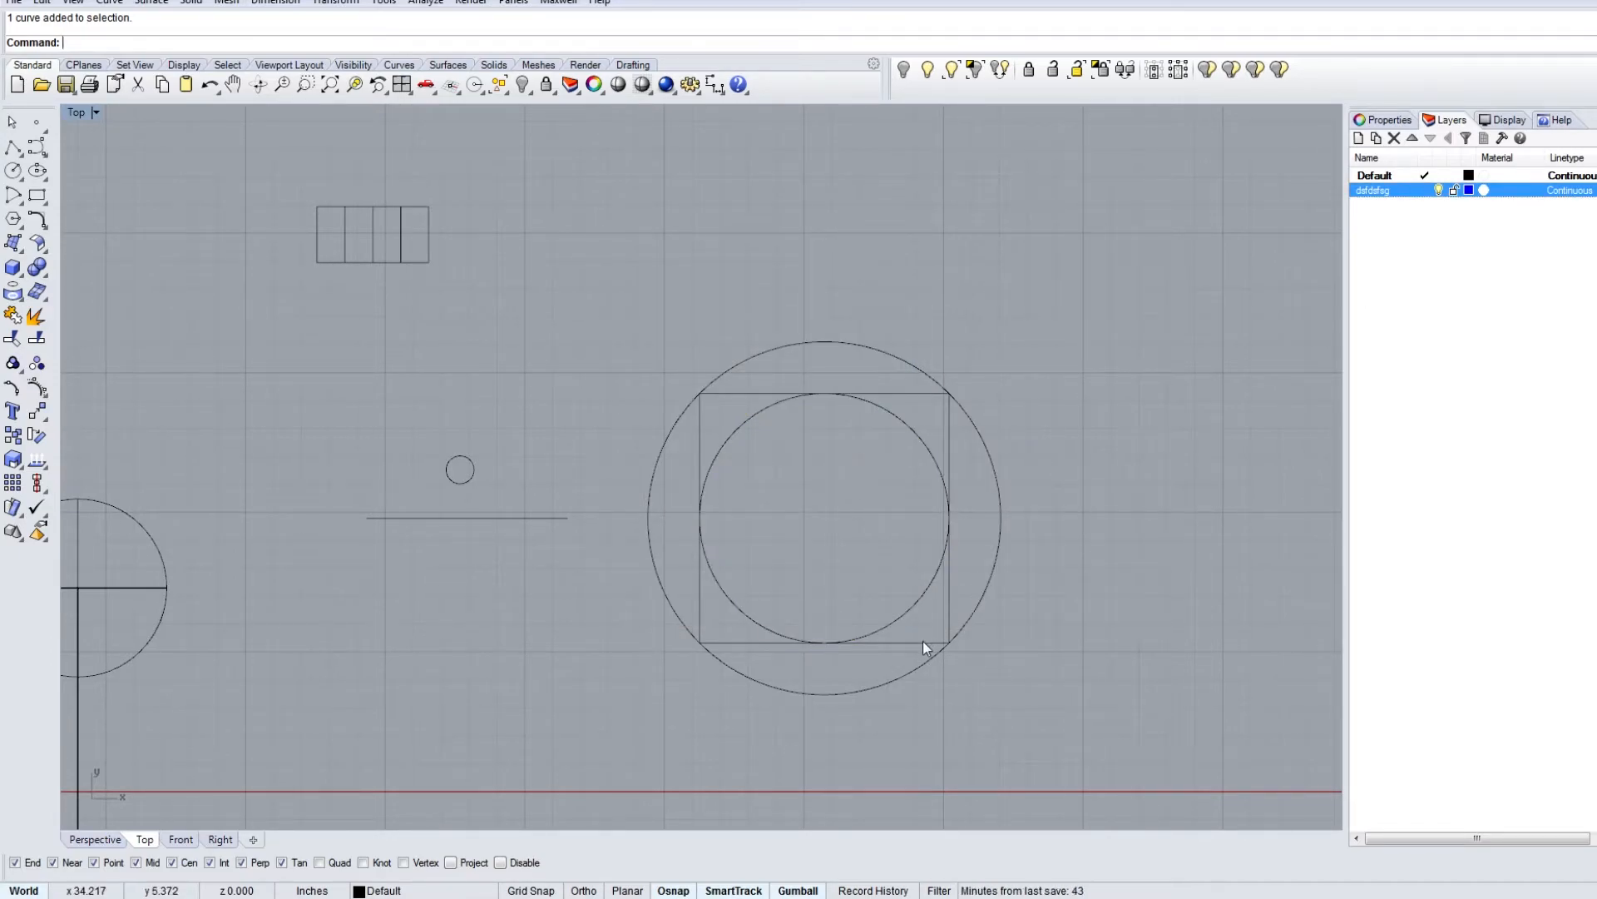
Step: Change the inner circle's layer to dsfdsfsg
{"action": "left_click", "coordinate": [918, 590]}
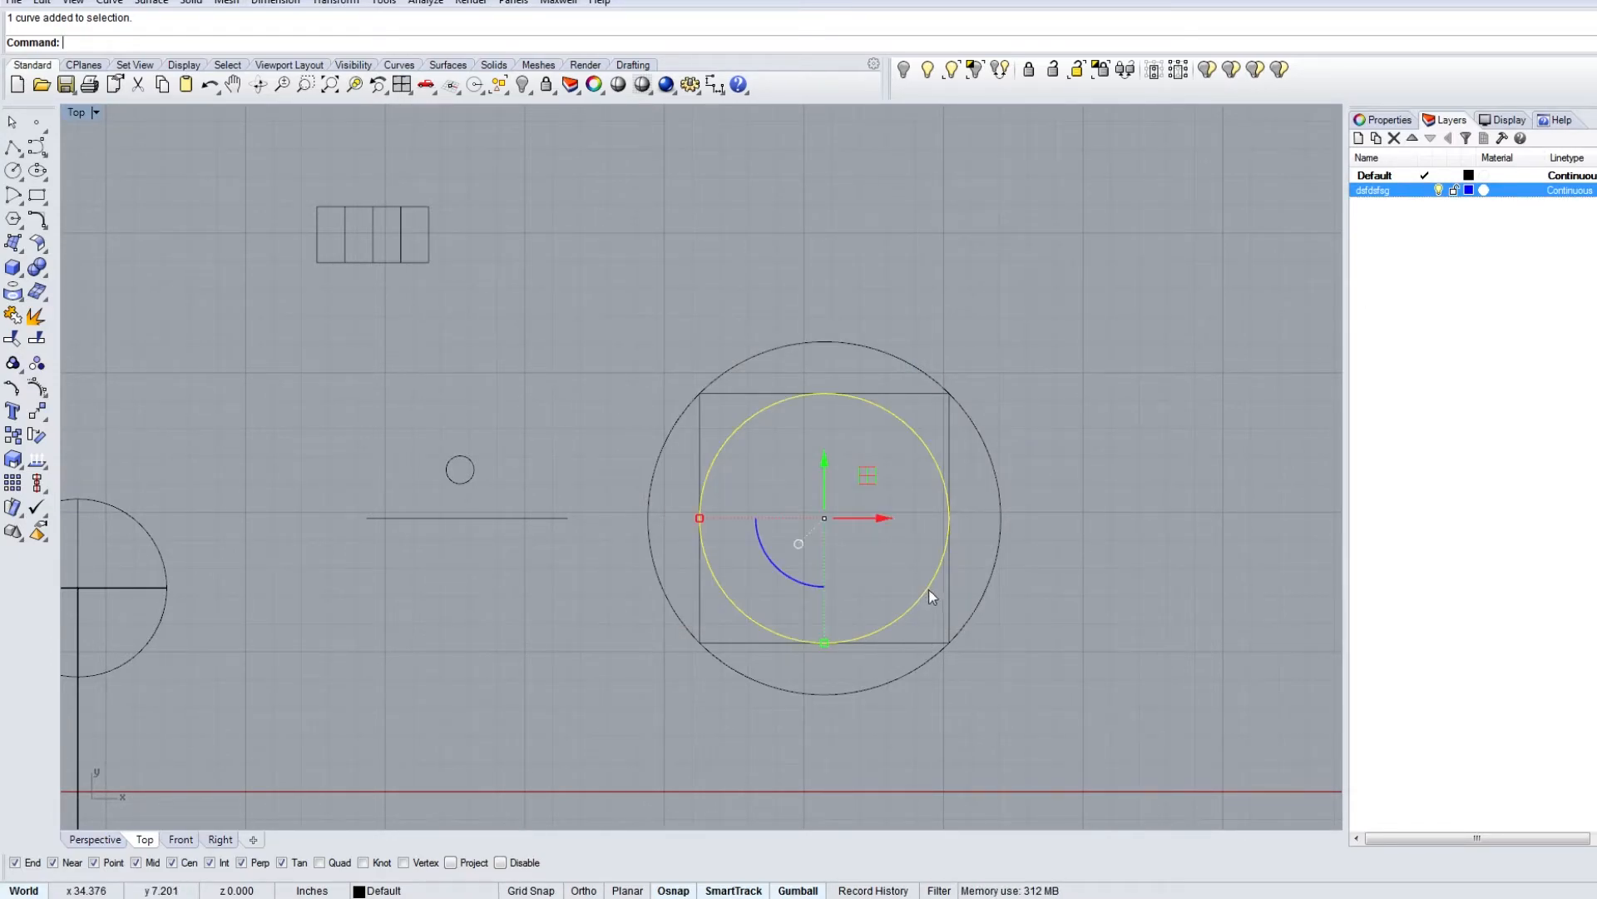
{"action": "right_click", "coordinate": [1402, 198]}
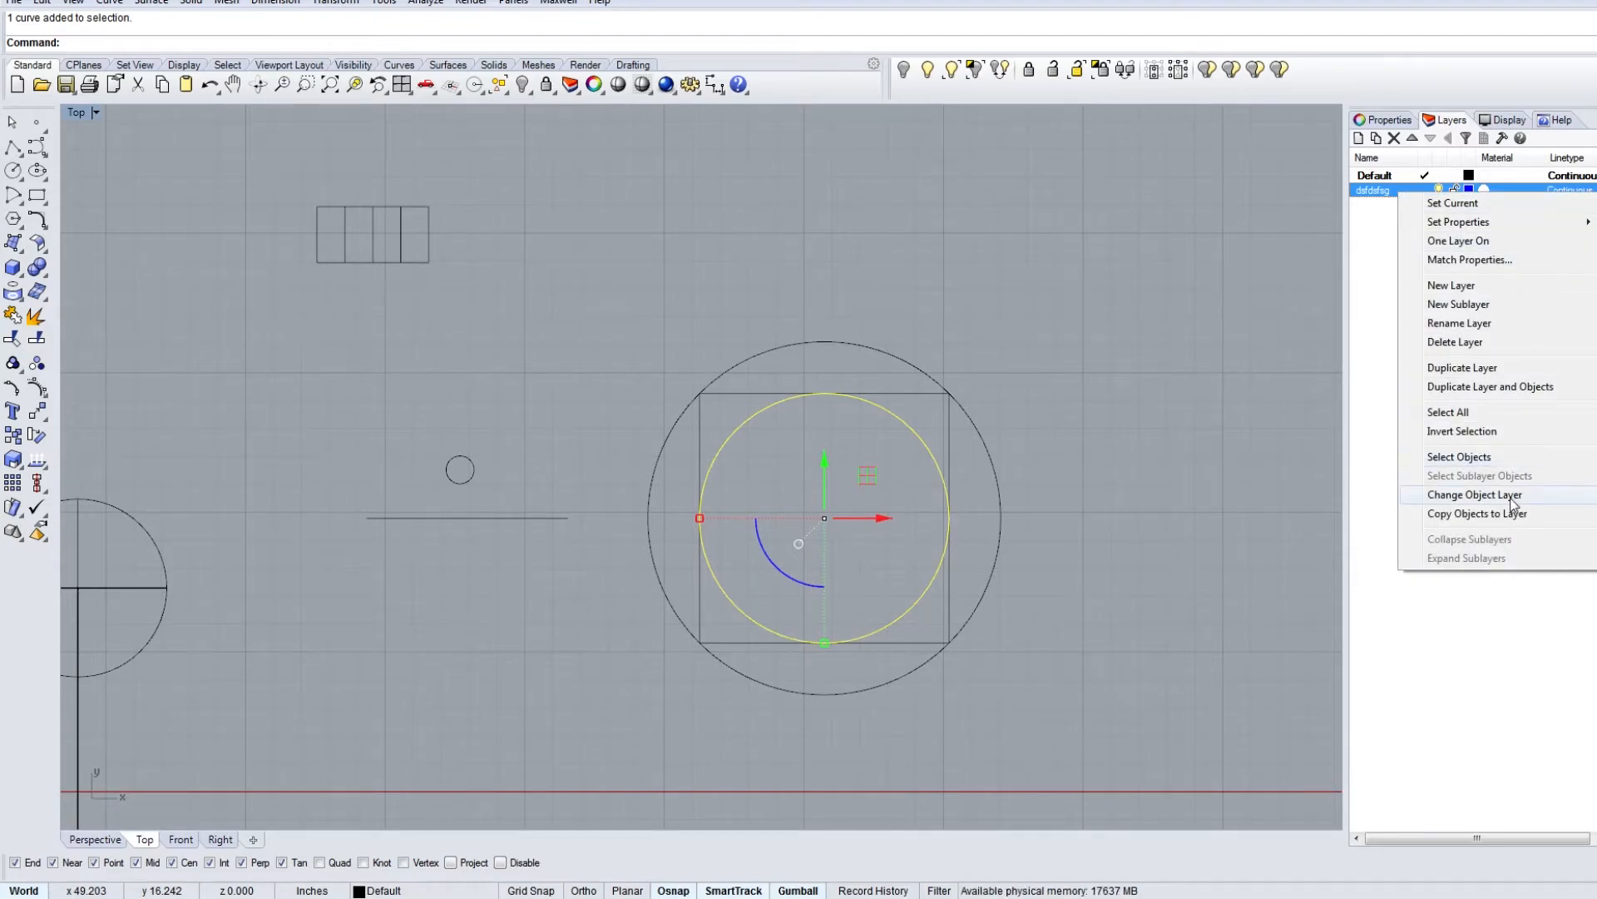
{"action": "left_click", "coordinate": [1165, 470]}
{"action": "right_click_drag", "start_coordinate": [978, 495], "coordinate": [909, 455]}
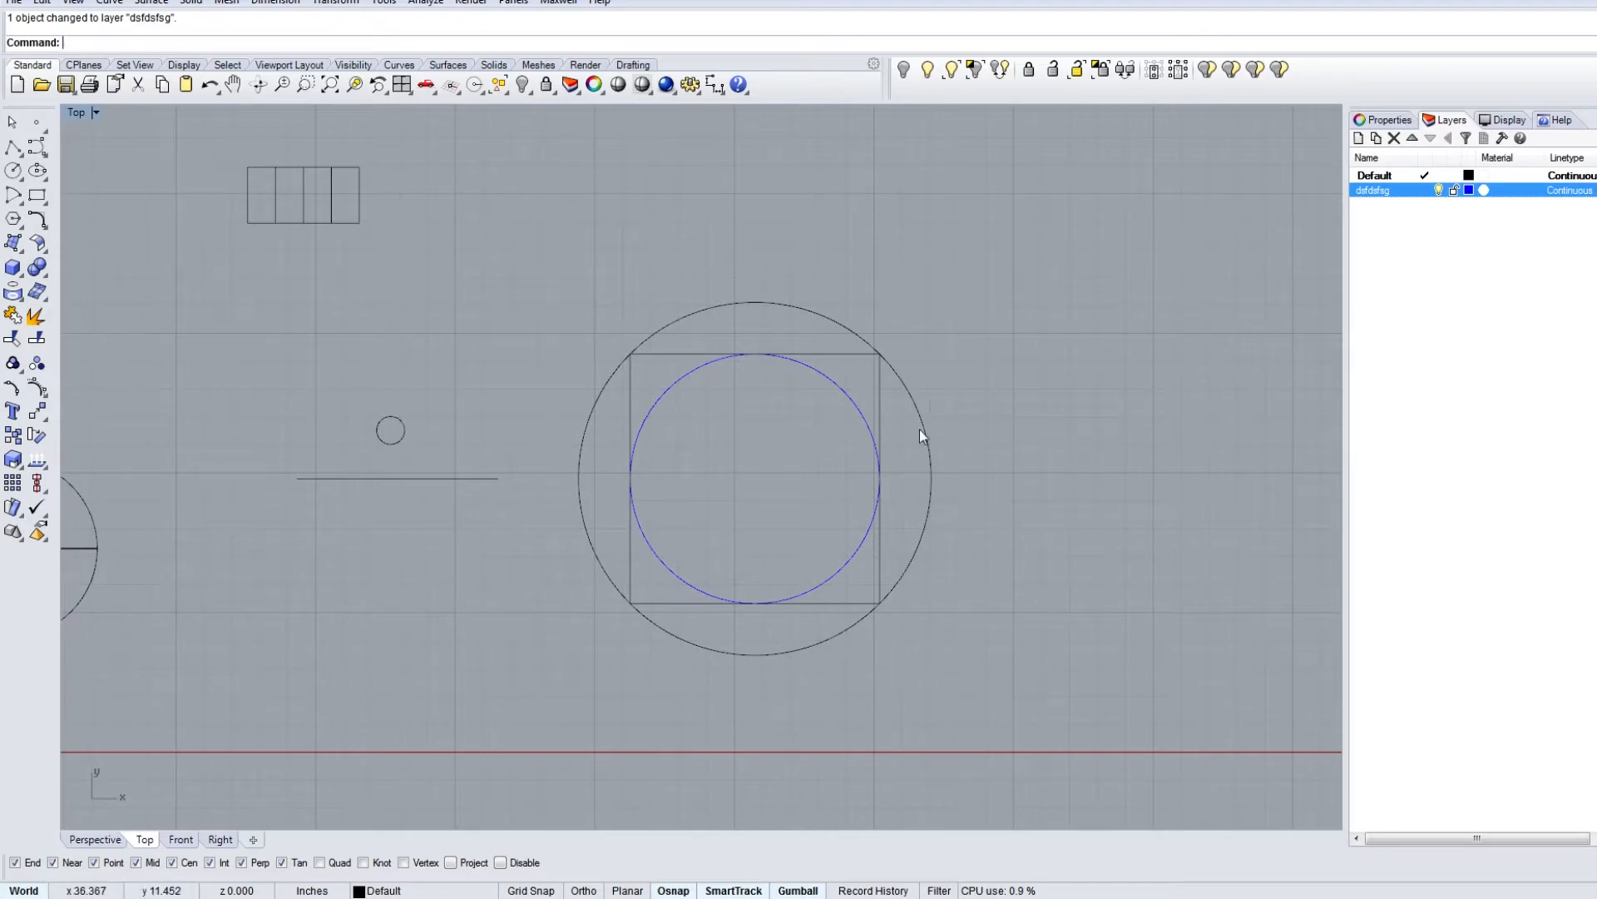
Step: Create another layer named sdf and set its colour to Red
{"action": "right_click", "coordinate": [1462, 285]}
{"action": "left_click", "coordinate": [1516, 297]}
{"action": "type", "text": "sdf"}
{"action": "left_click", "coordinate": [1468, 204]}
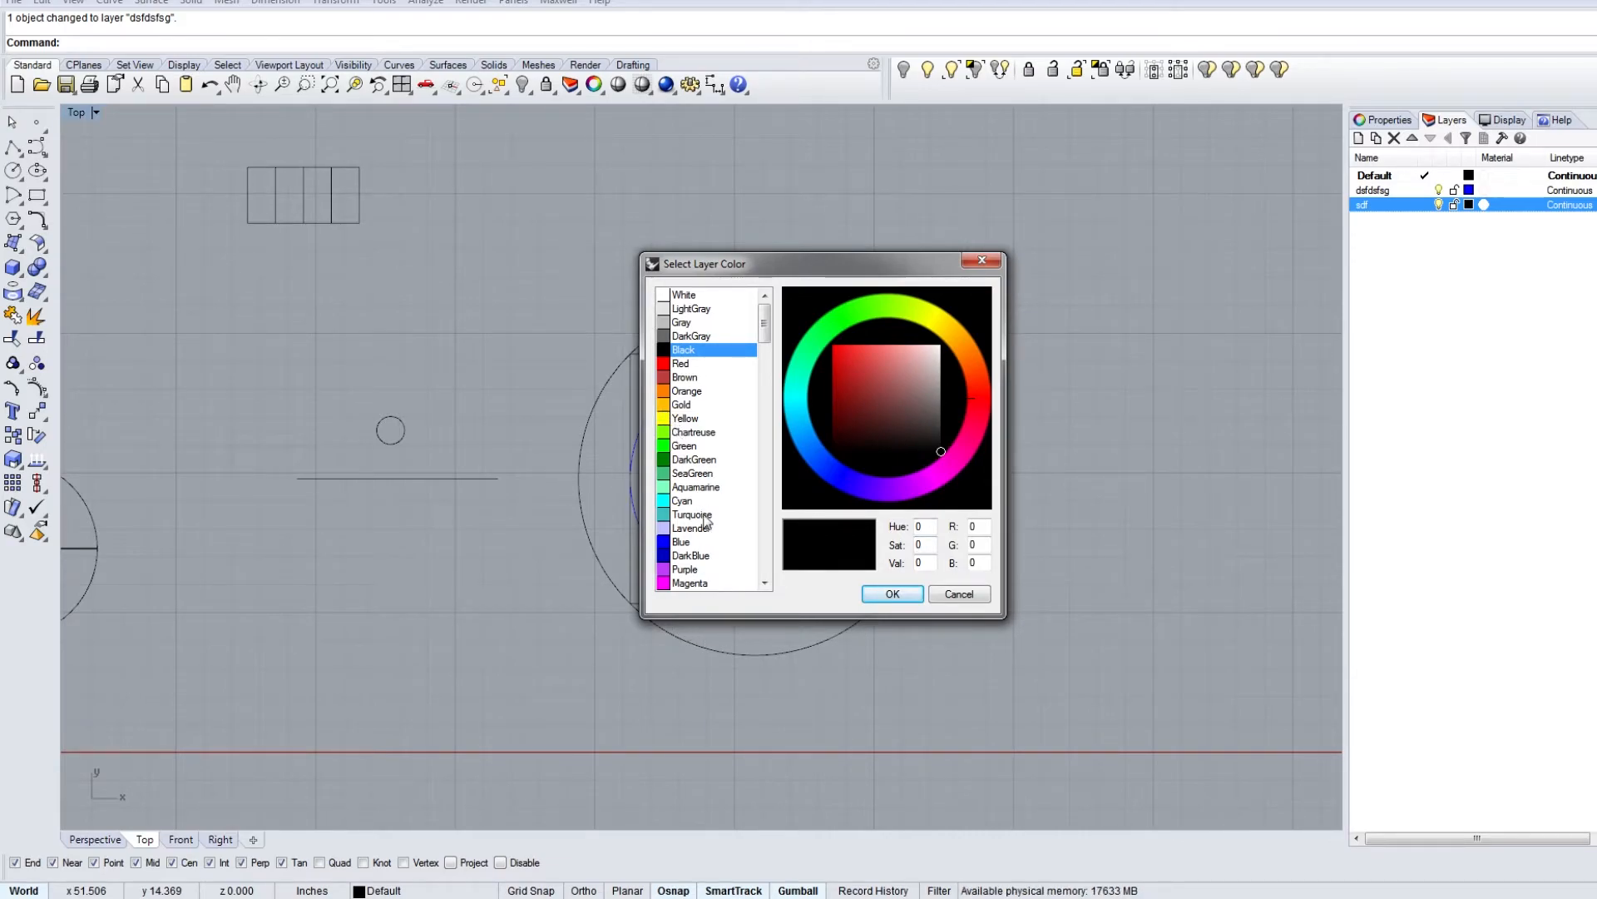
{"action": "left_click", "coordinate": [712, 364]}
{"action": "left_click", "coordinate": [892, 593]}
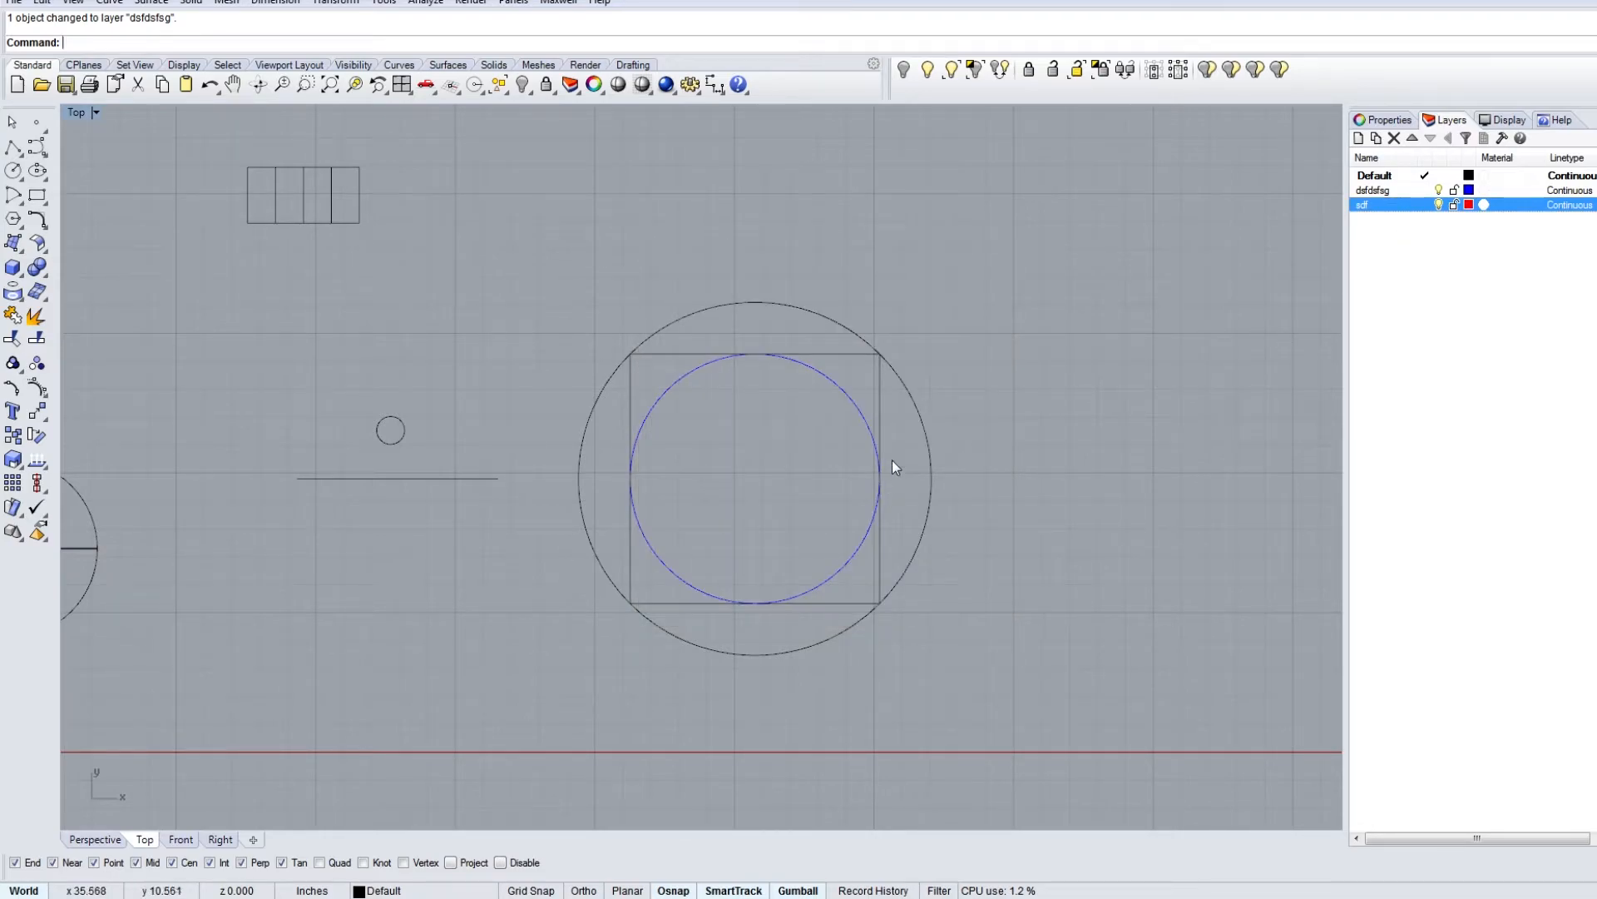
Step: Assign the square between the two circles to layer sdf in its object properties
{"action": "left_click", "coordinate": [874, 386]}
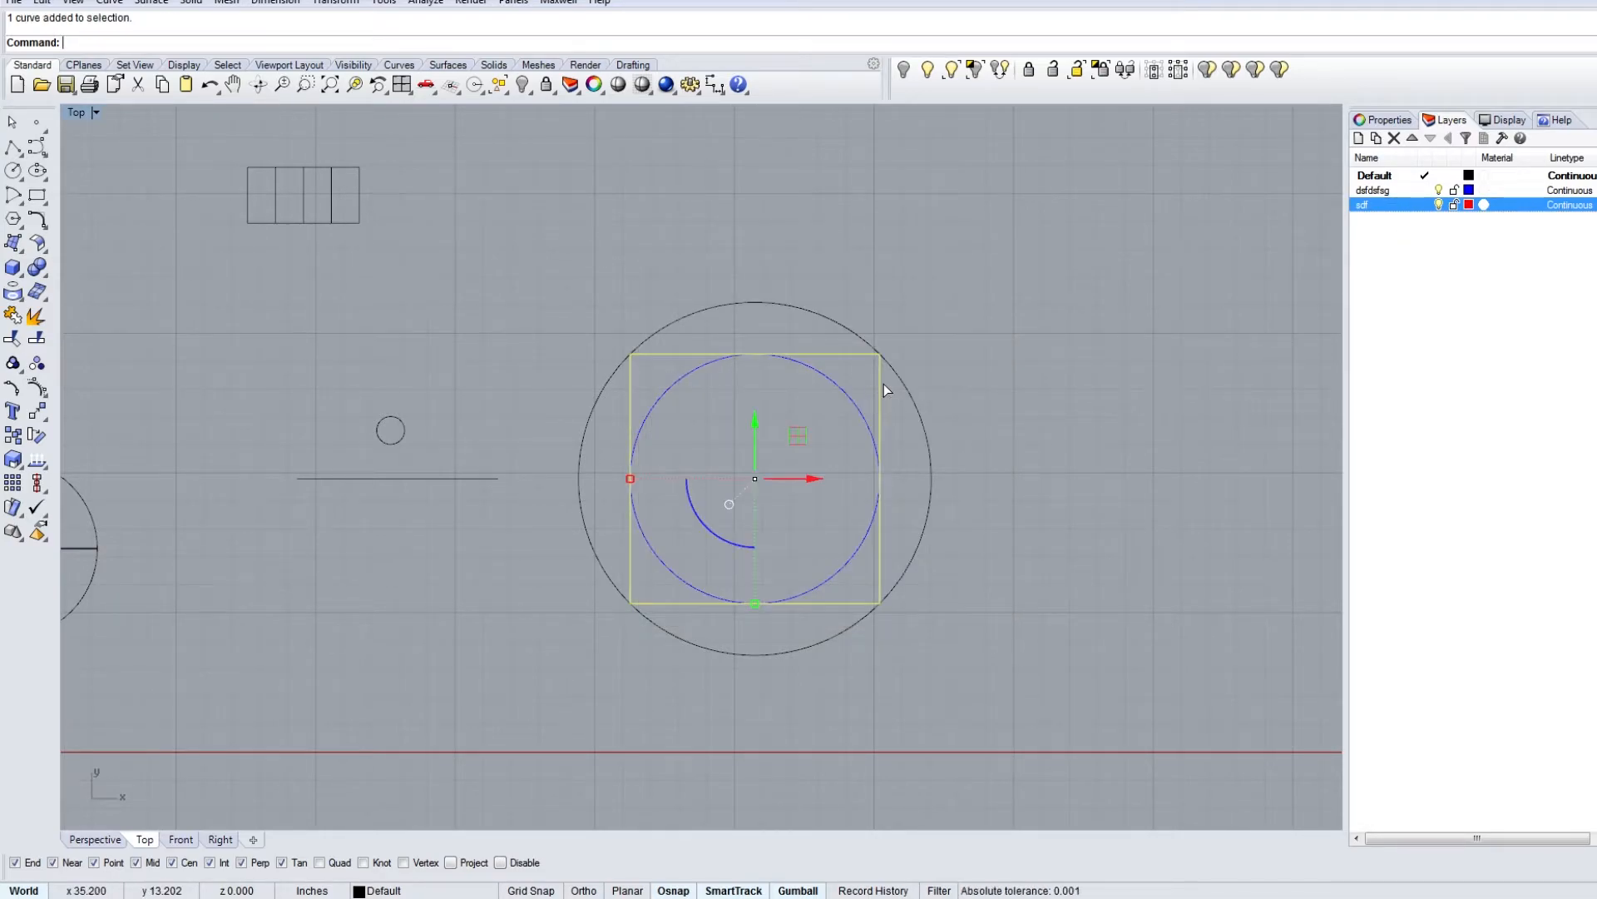
{"action": "left_click", "coordinate": [1389, 120]}
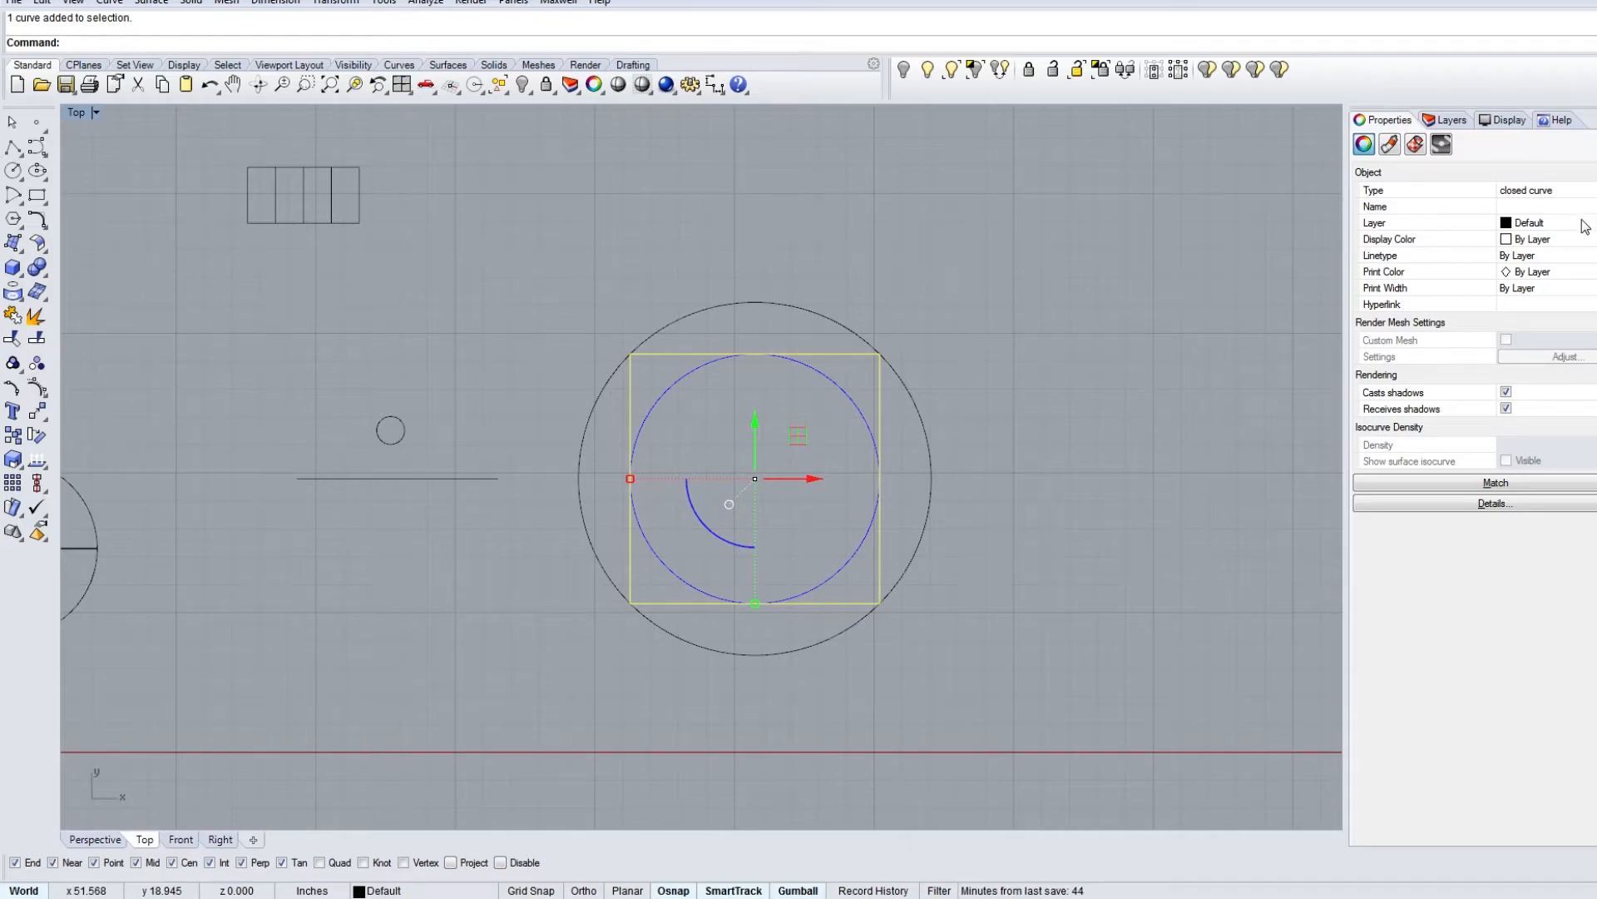
{"action": "left_click", "coordinate": [1542, 224]}
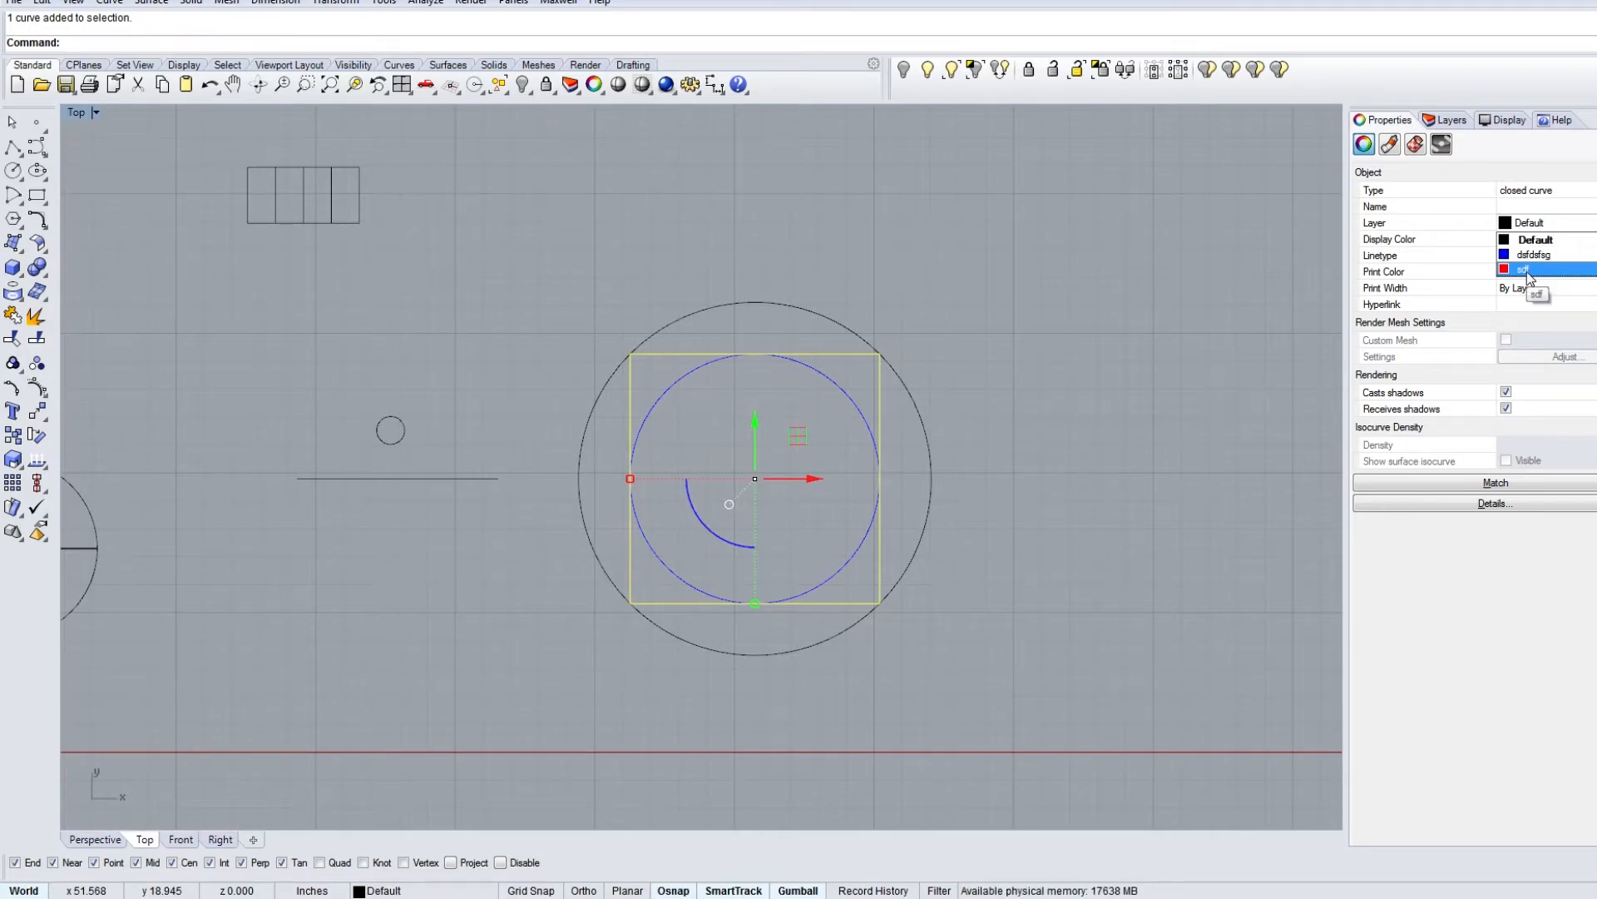
{"action": "left_click", "coordinate": [1528, 277]}
{"action": "left_click", "coordinate": [907, 335]}
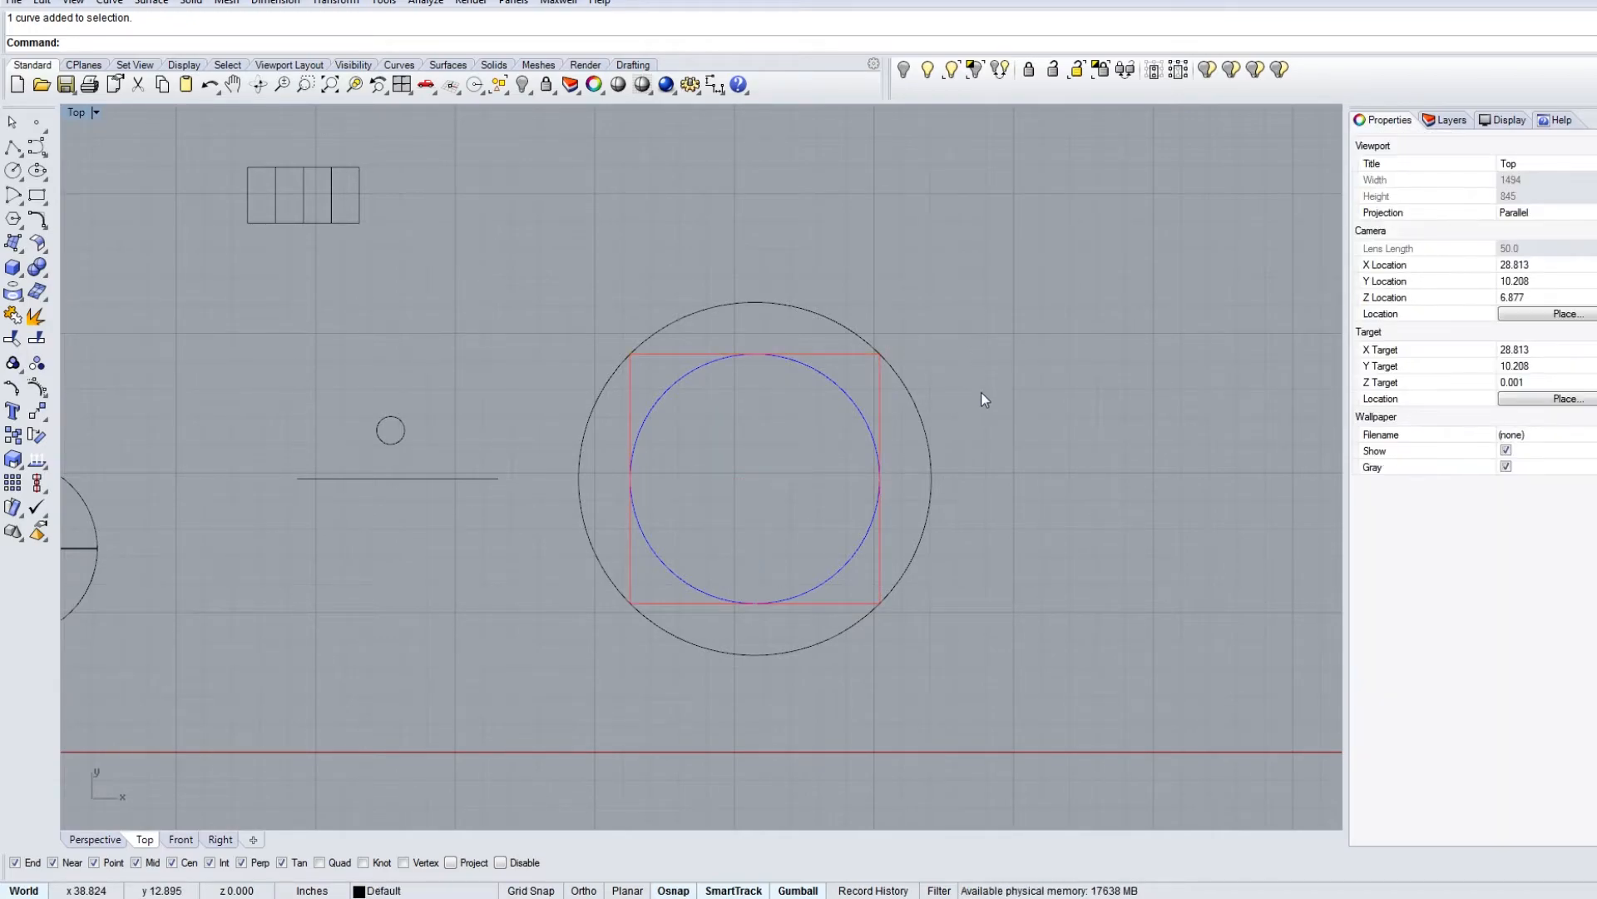
Step: View the layer list's Linetype and Print Width columns at a wider size, and restore its narrow width
{"action": "left_click", "coordinate": [1445, 120]}
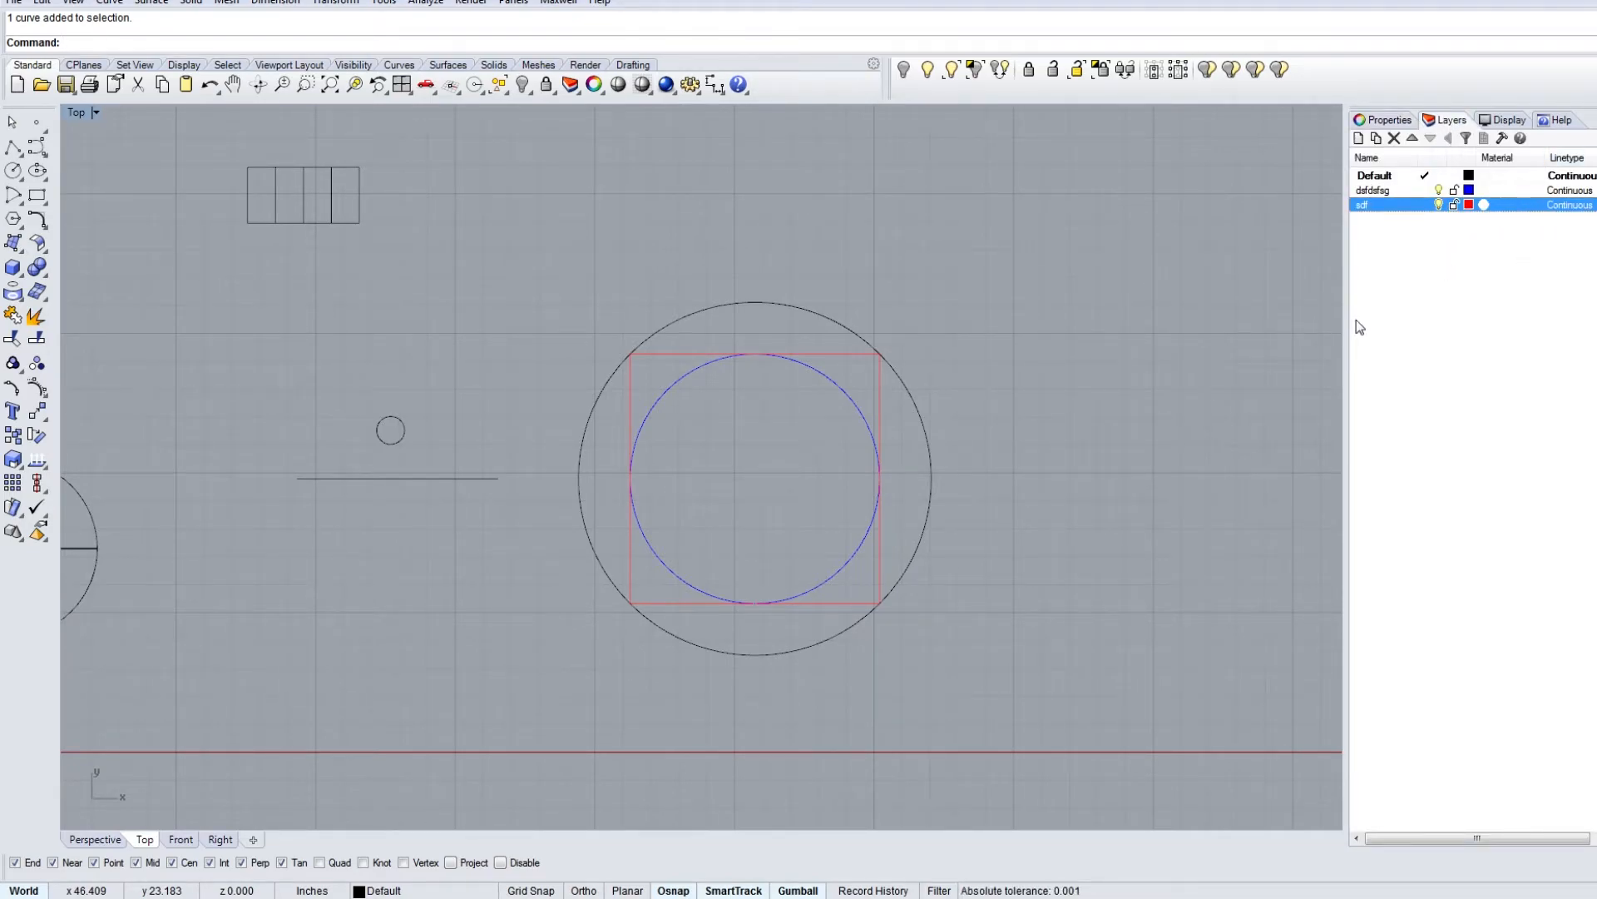
{"action": "left_click_drag", "start_coordinate": [1348, 321], "coordinate": [1152, 346]}
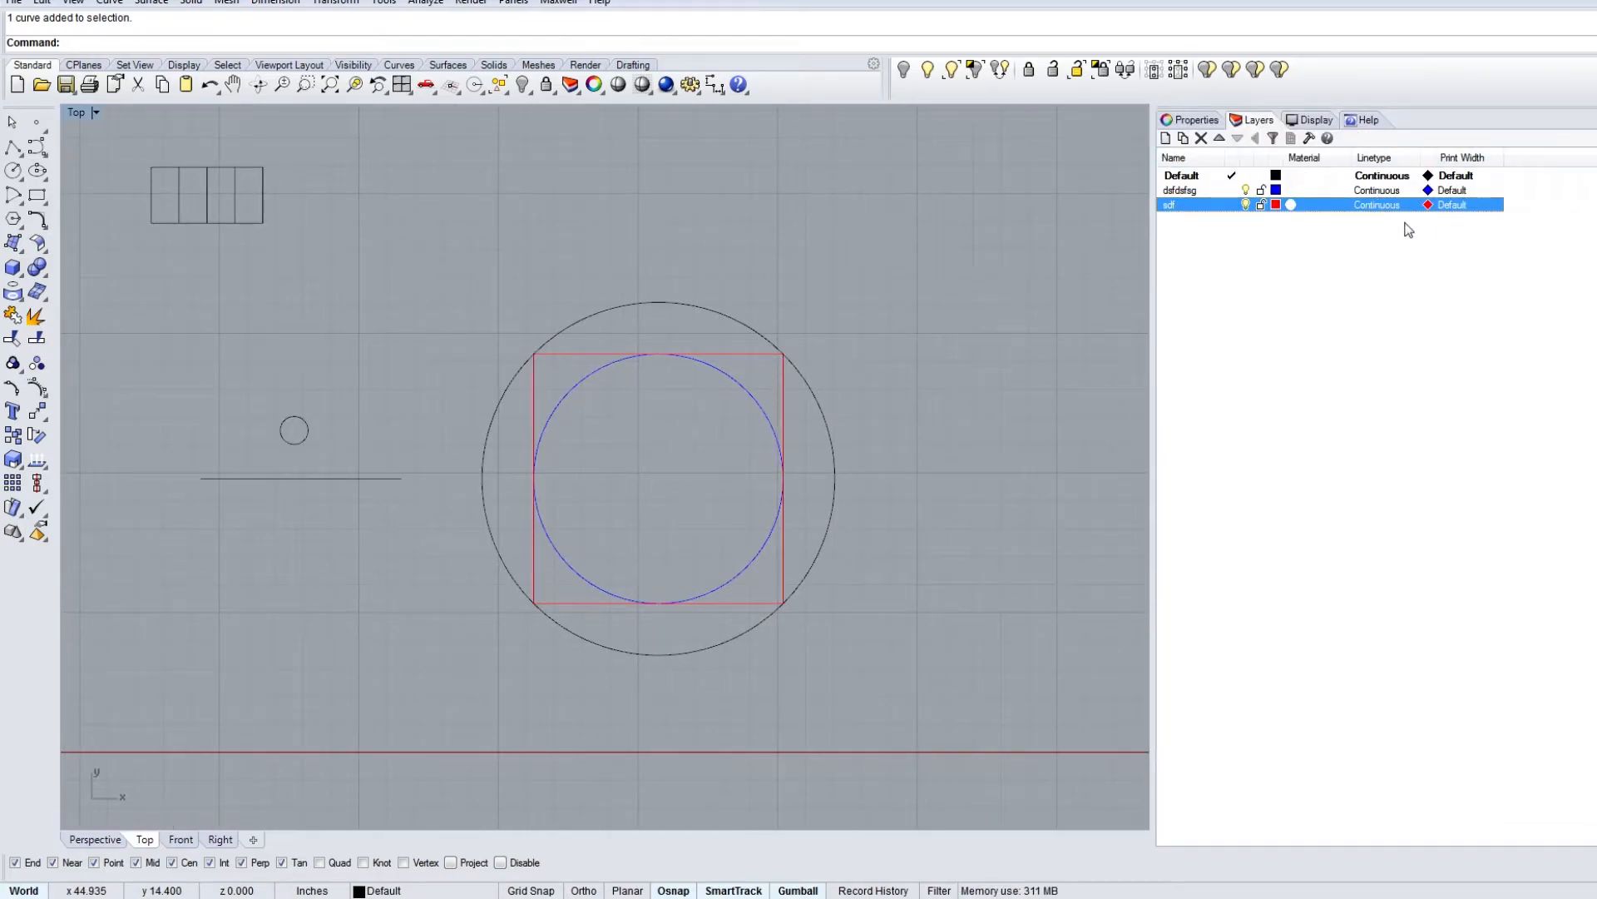
{"action": "left_click_drag", "start_coordinate": [1154, 381], "coordinate": [1349, 414]}
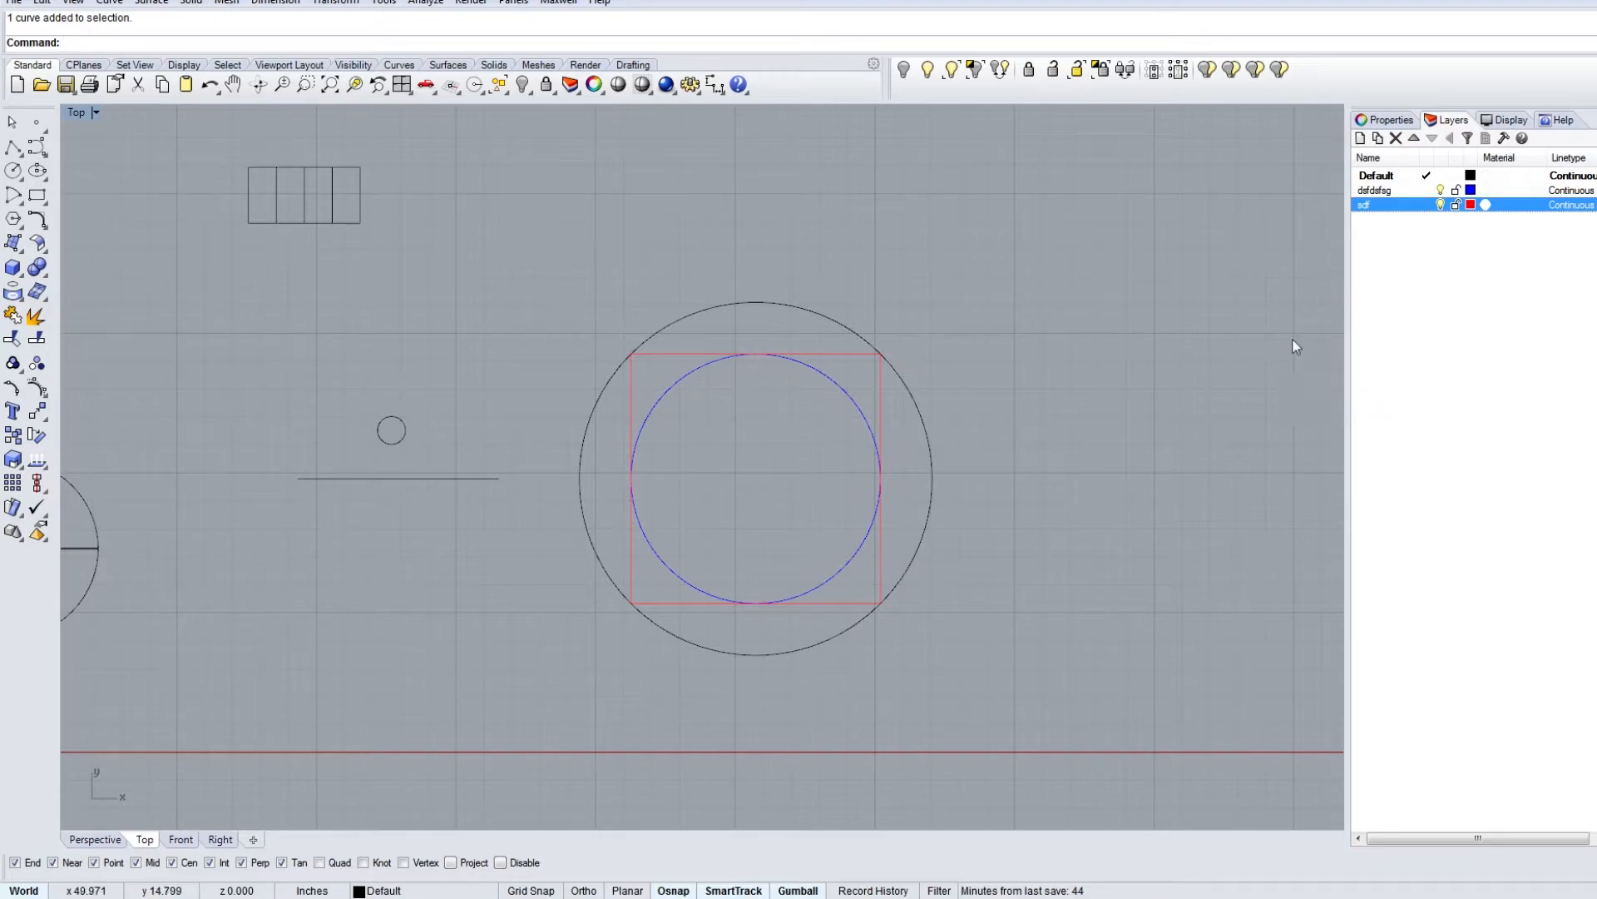
Step: Add a sublayer under layer sdf and nest layer dsfdsfsg under Default
{"action": "left_click", "coordinate": [1377, 138]}
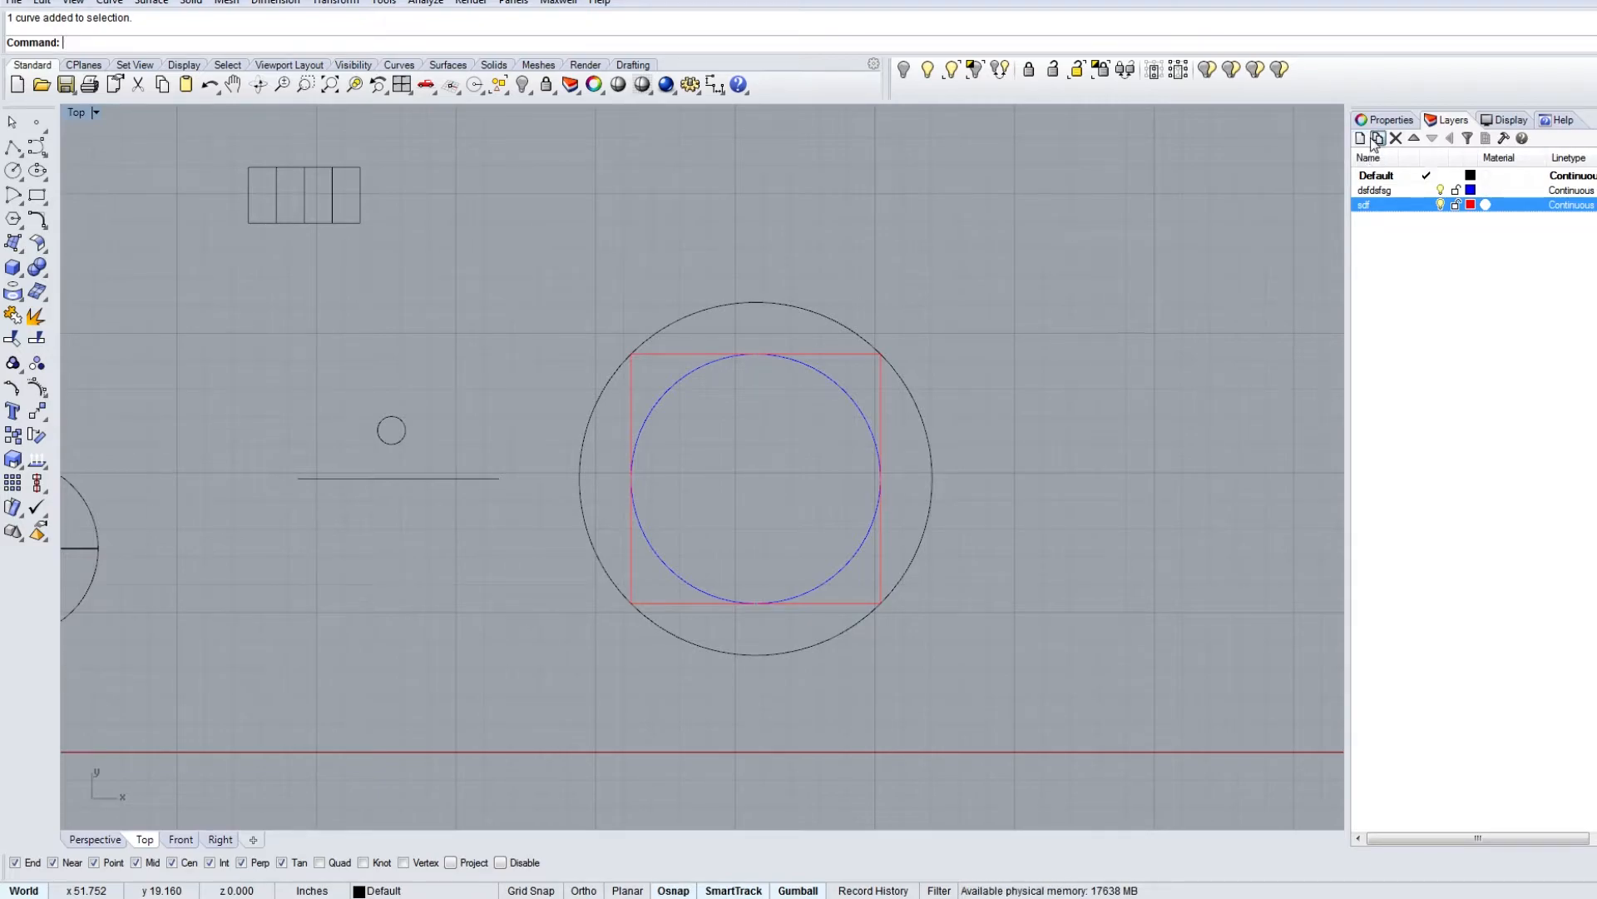
{"action": "left_click", "coordinate": [1370, 206]}
{"action": "left_click", "coordinate": [1401, 221]}
{"action": "left_click", "coordinate": [1387, 206]}
{"action": "left_click", "coordinate": [1403, 220]}
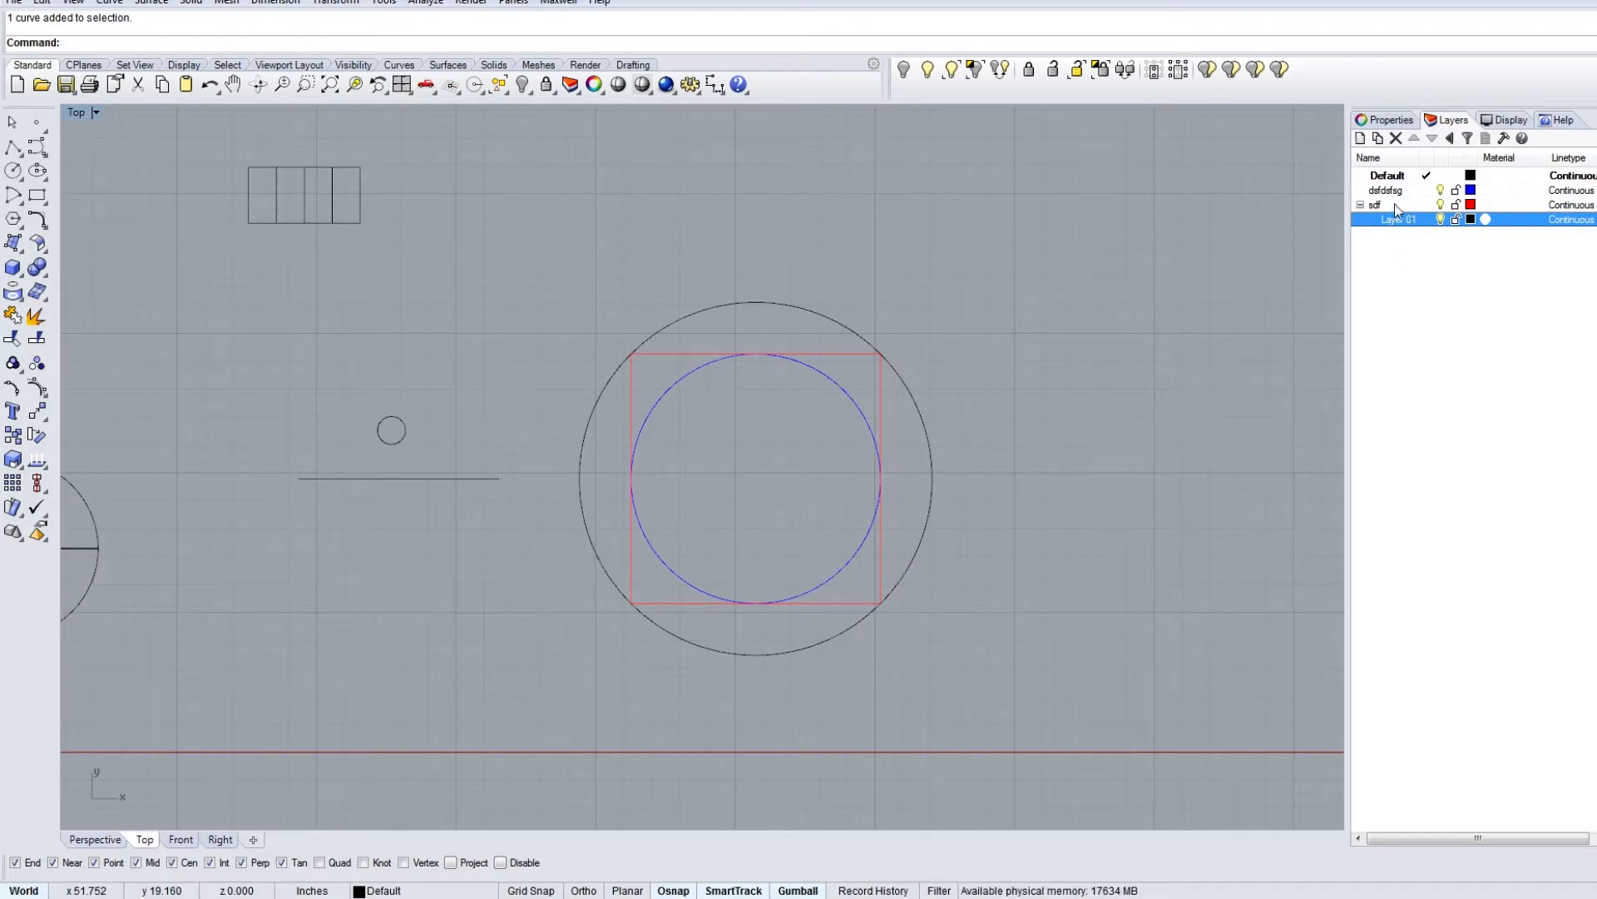
{"action": "left_click_drag", "start_coordinate": [1387, 191], "coordinate": [1391, 179]}
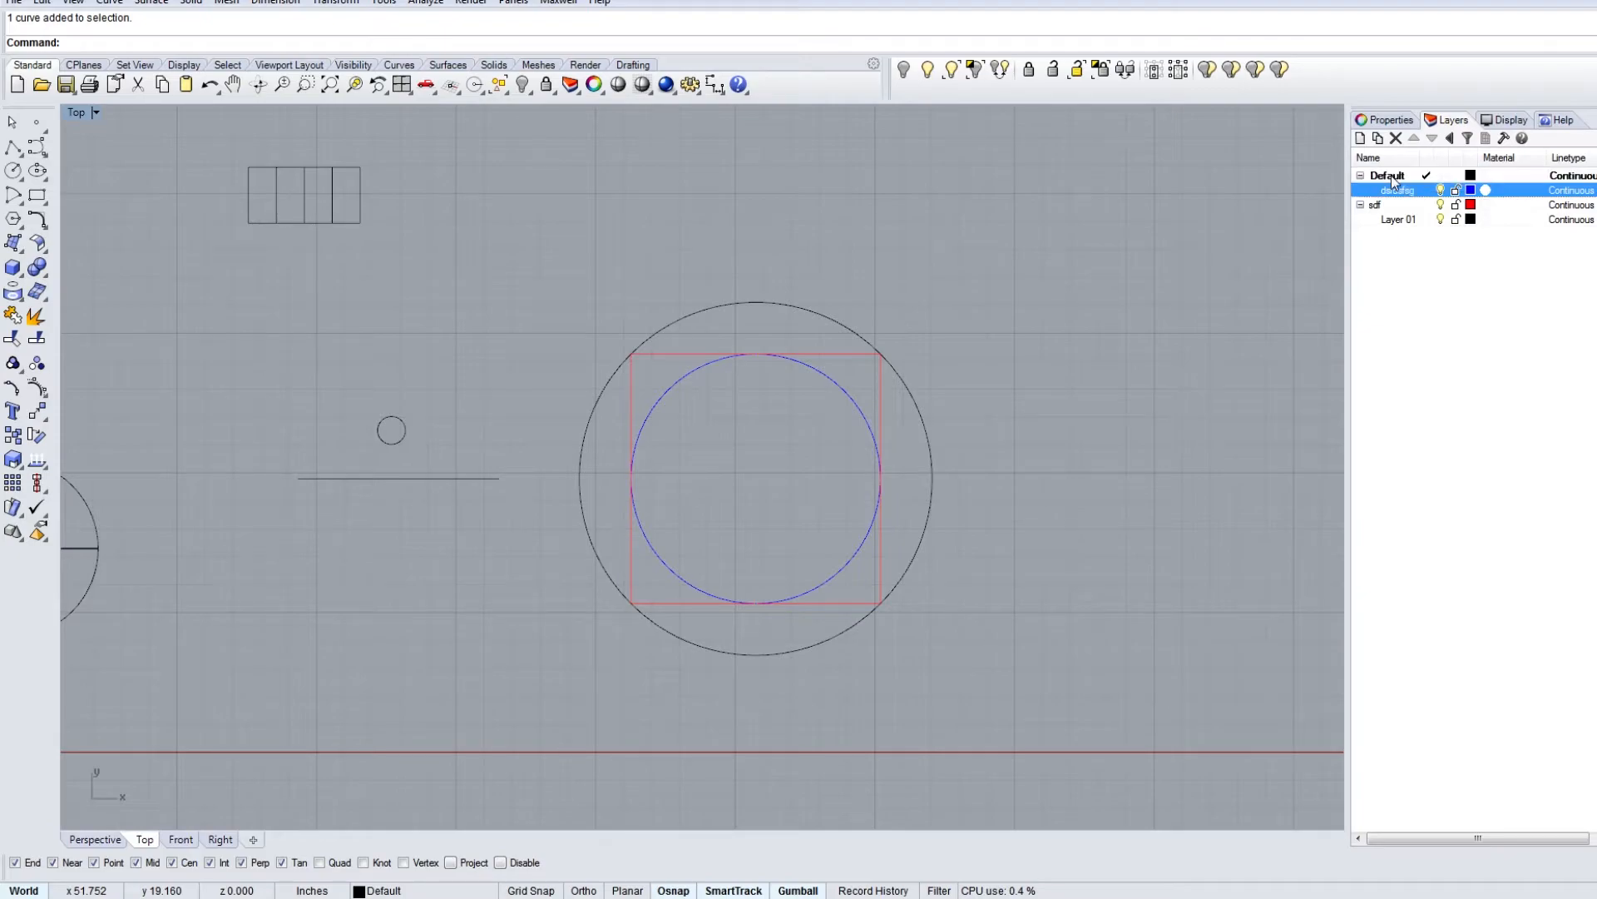
{"action": "left_click", "coordinate": [1403, 313]}
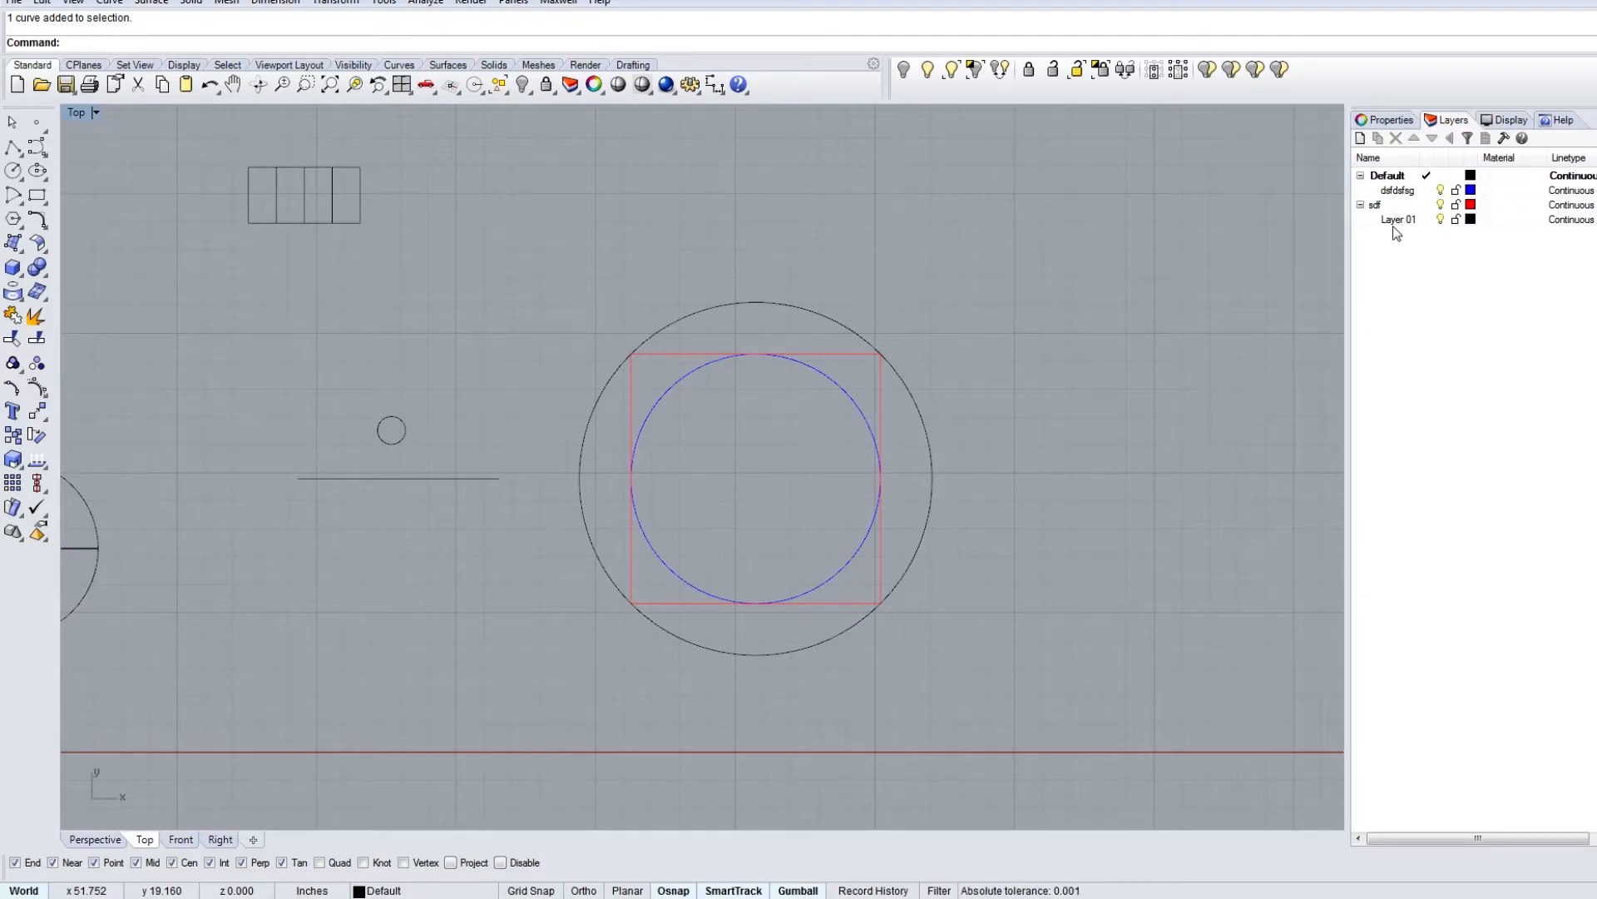
Step: Turn the visibility of layer sdf and sublayer dsfdsfsg off and on again
{"action": "left_click", "coordinate": [1470, 220]}
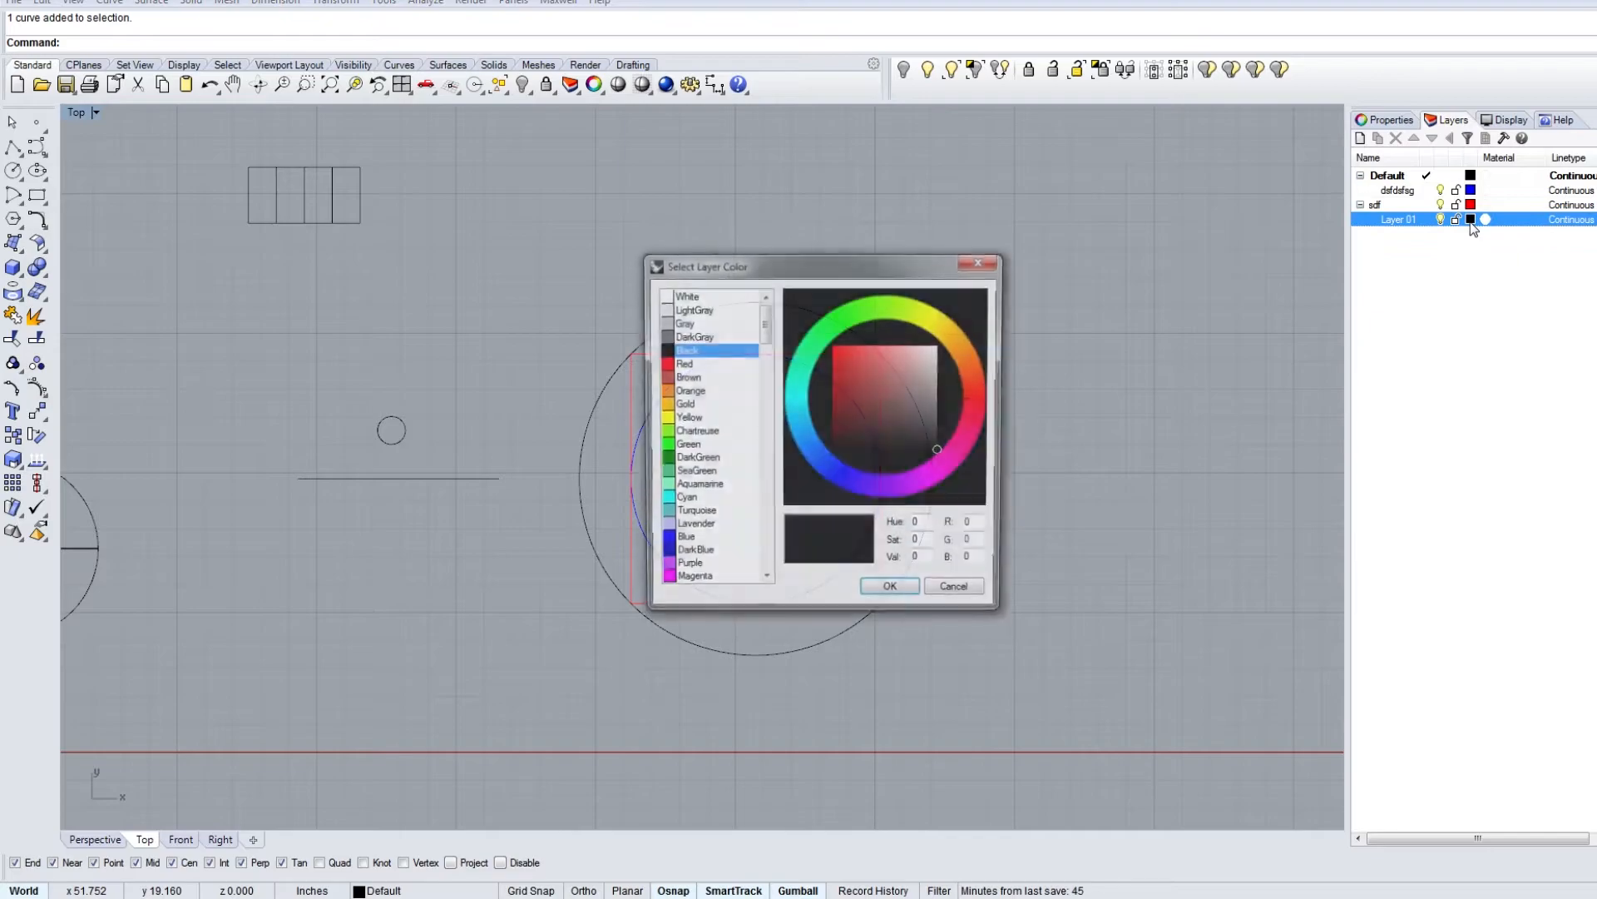
{"action": "left_click", "coordinate": [953, 586]}
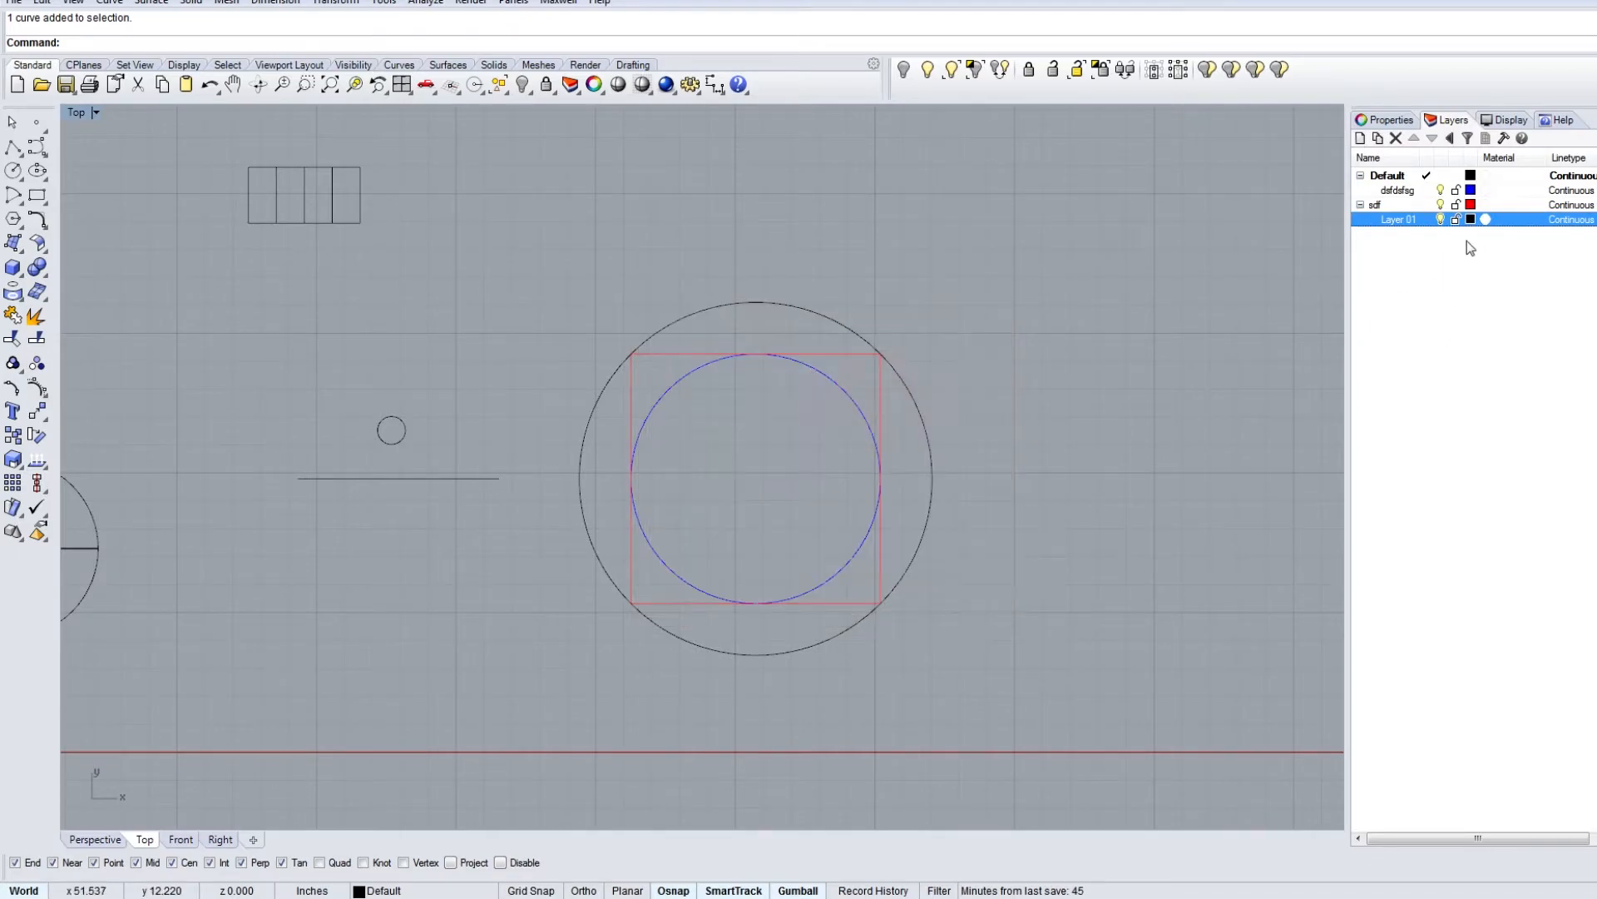
{"action": "left_click", "coordinate": [1442, 204]}
{"action": "left_click", "coordinate": [1442, 205]}
{"action": "left_click", "coordinate": [1442, 205]}
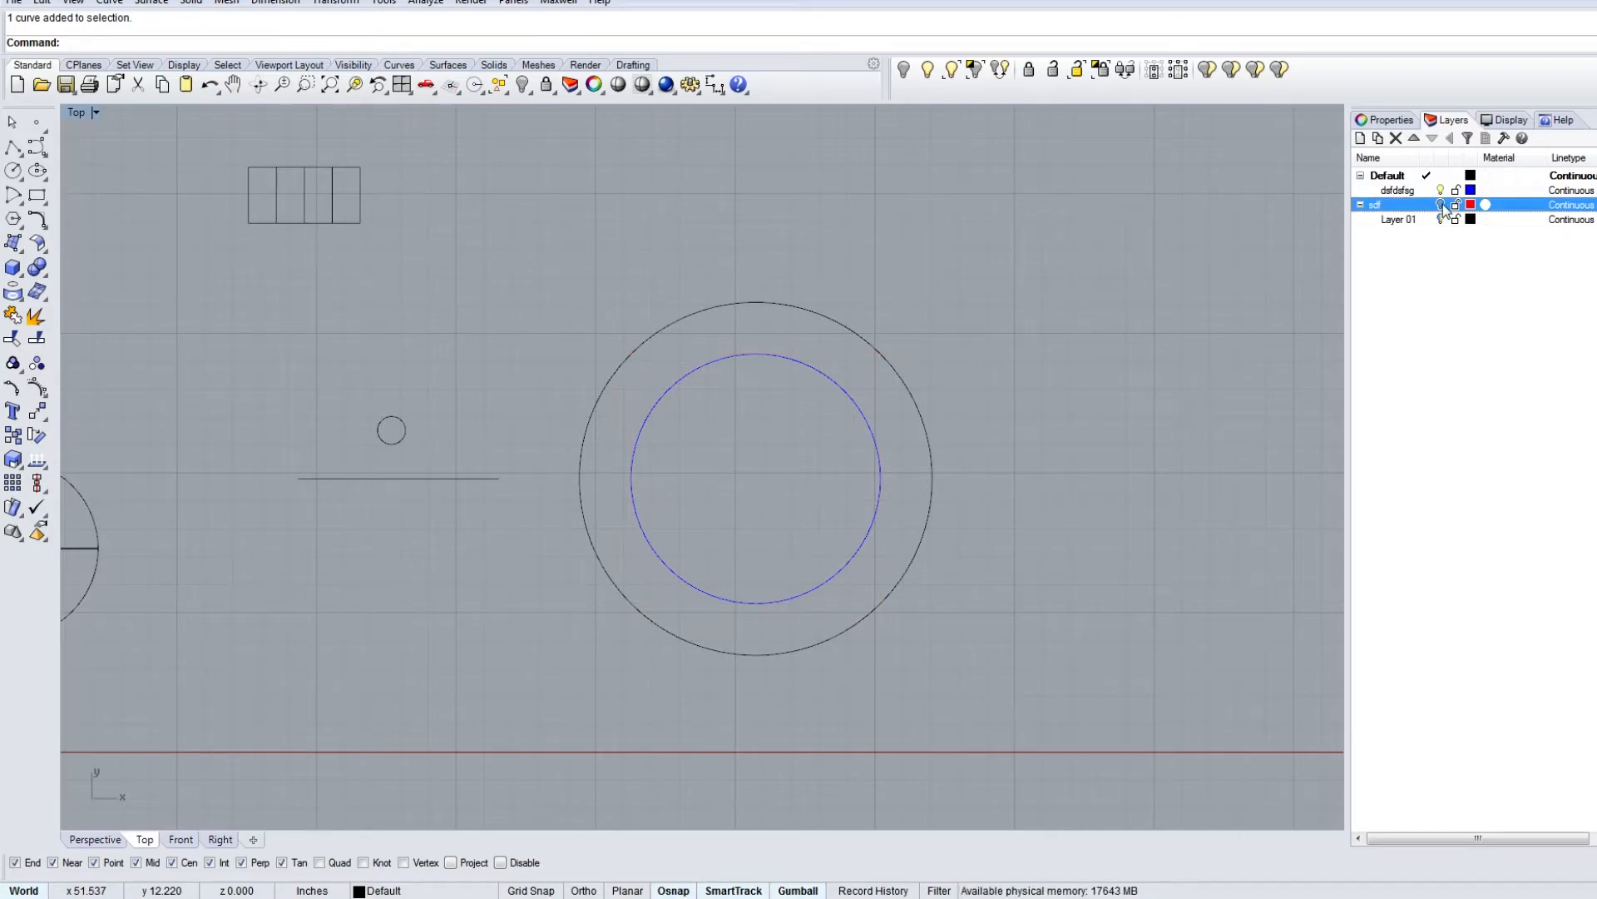
{"action": "left_click", "coordinate": [1442, 204]}
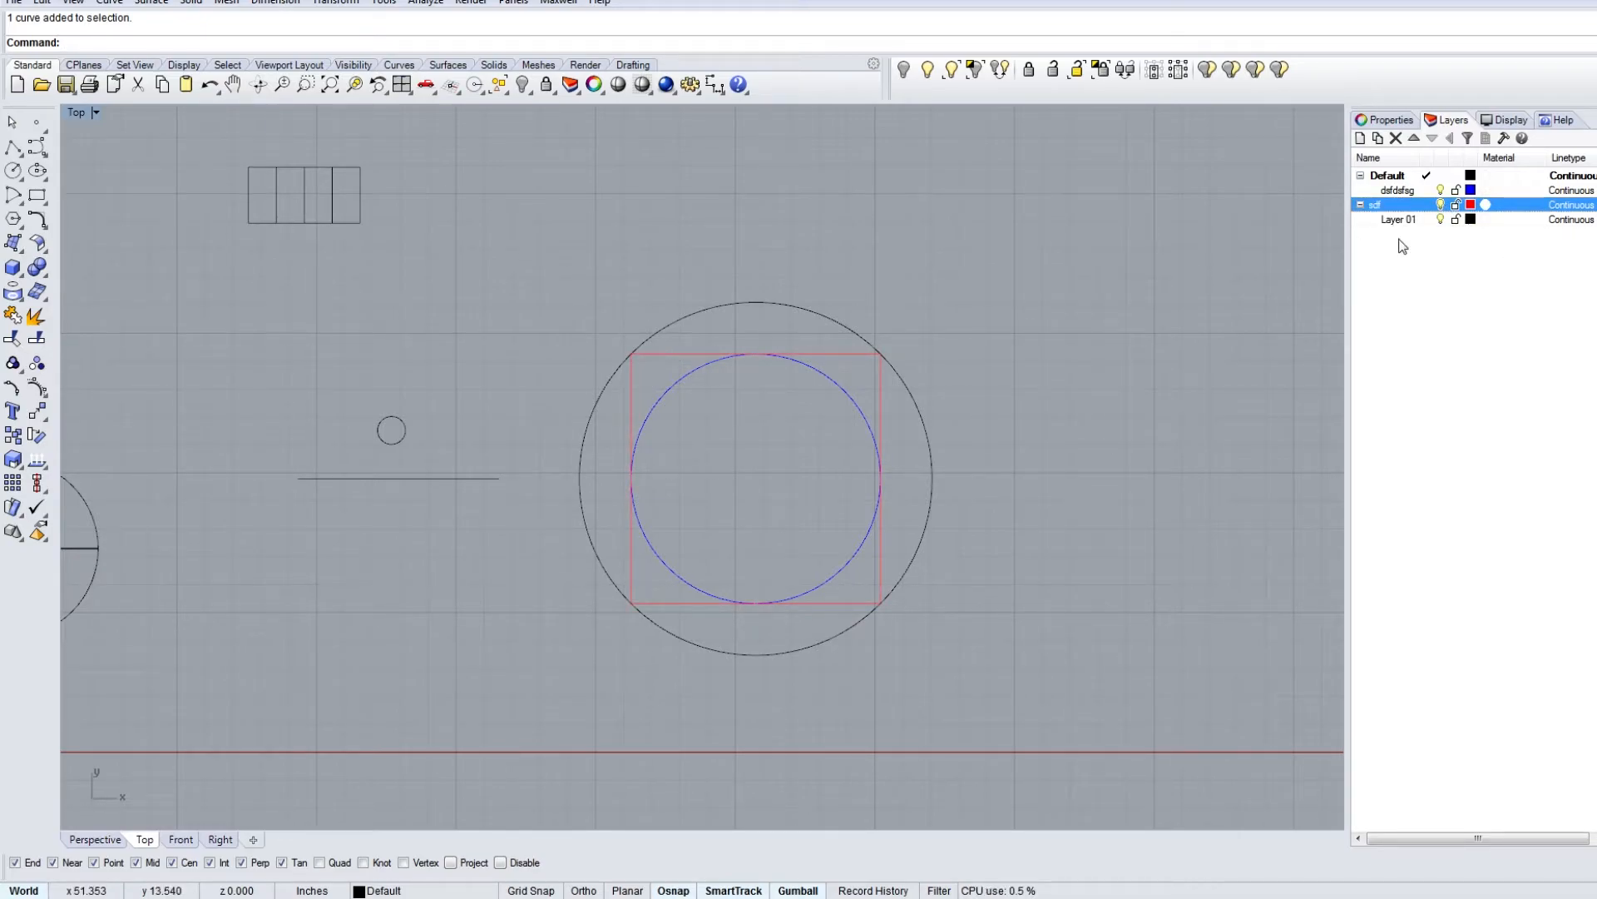
{"action": "left_click", "coordinate": [1441, 206]}
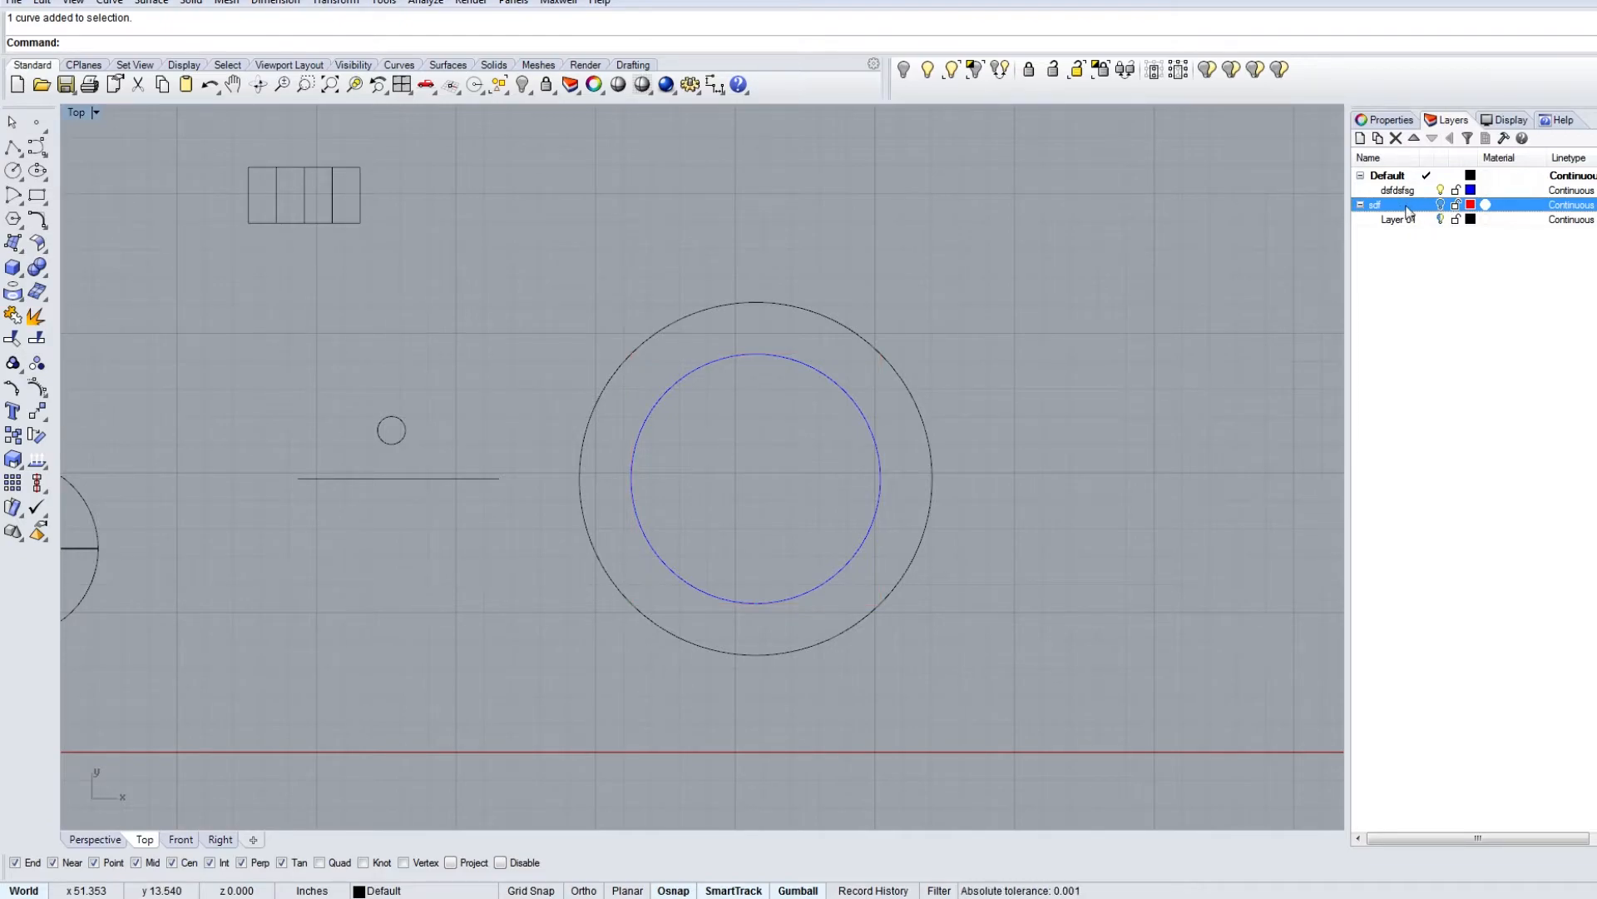
{"action": "left_click", "coordinate": [1441, 205]}
{"action": "left_click", "coordinate": [1441, 190]}
{"action": "left_click", "coordinate": [1441, 191]}
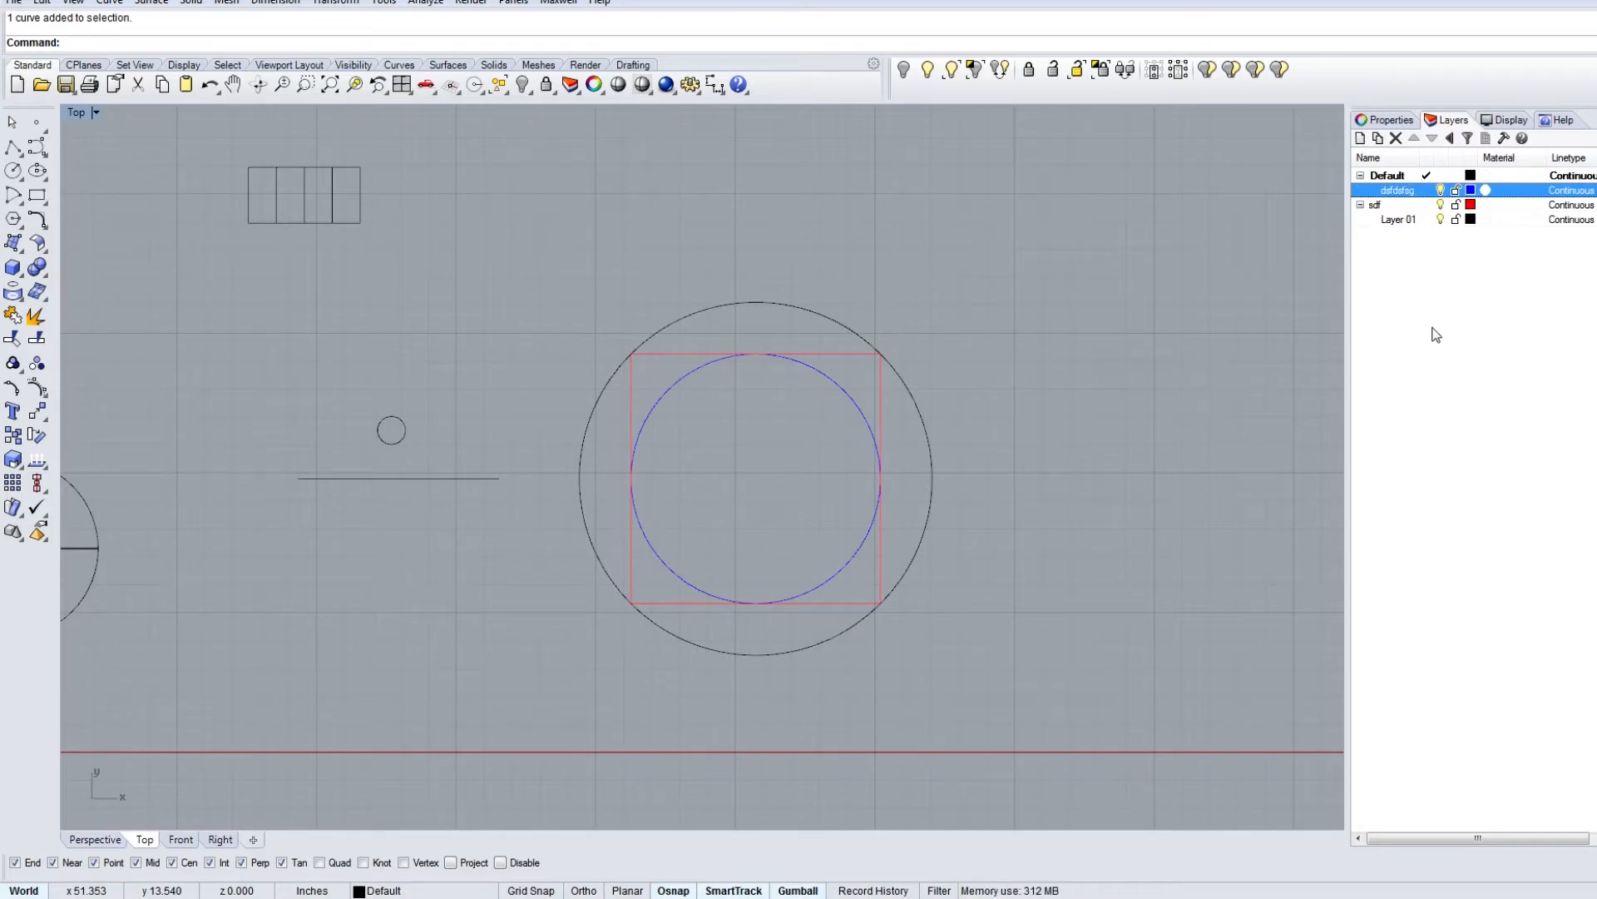
Step: Make sublayer dsfdsfsg current and draw a horizontal single-segment polyline on it to the right of the circles
{"action": "left_click", "coordinate": [1427, 191]}
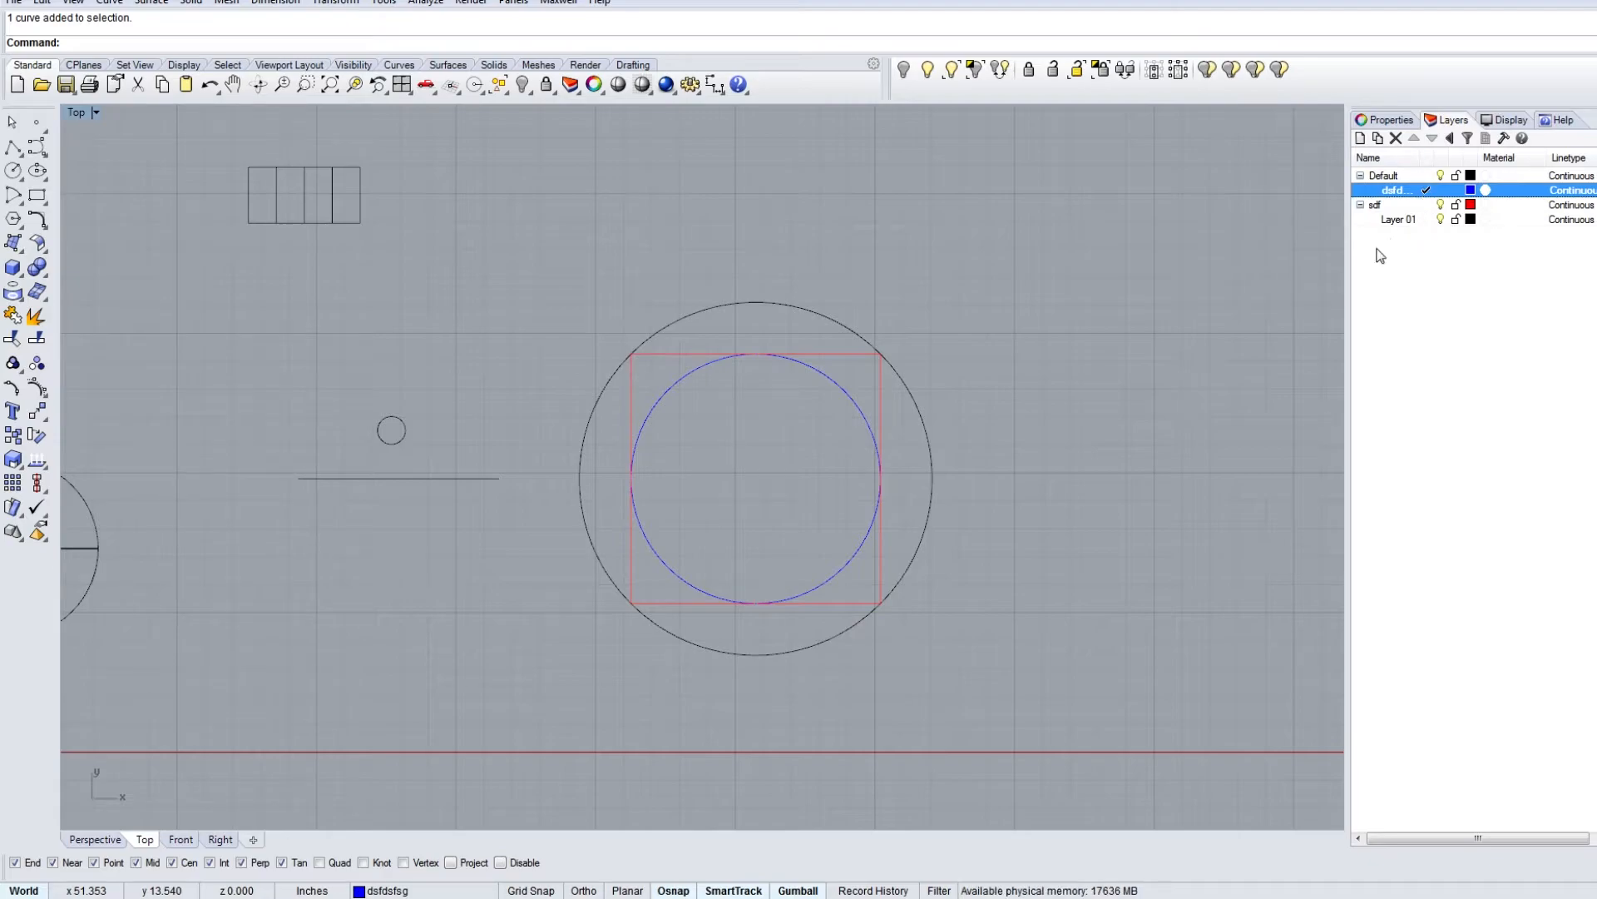
{"action": "type", "text": "pl"}
{"action": "key", "text": "Return"}
{"action": "left_click", "coordinate": [1018, 417]}
{"action": "left_click", "coordinate": [1214, 416]}
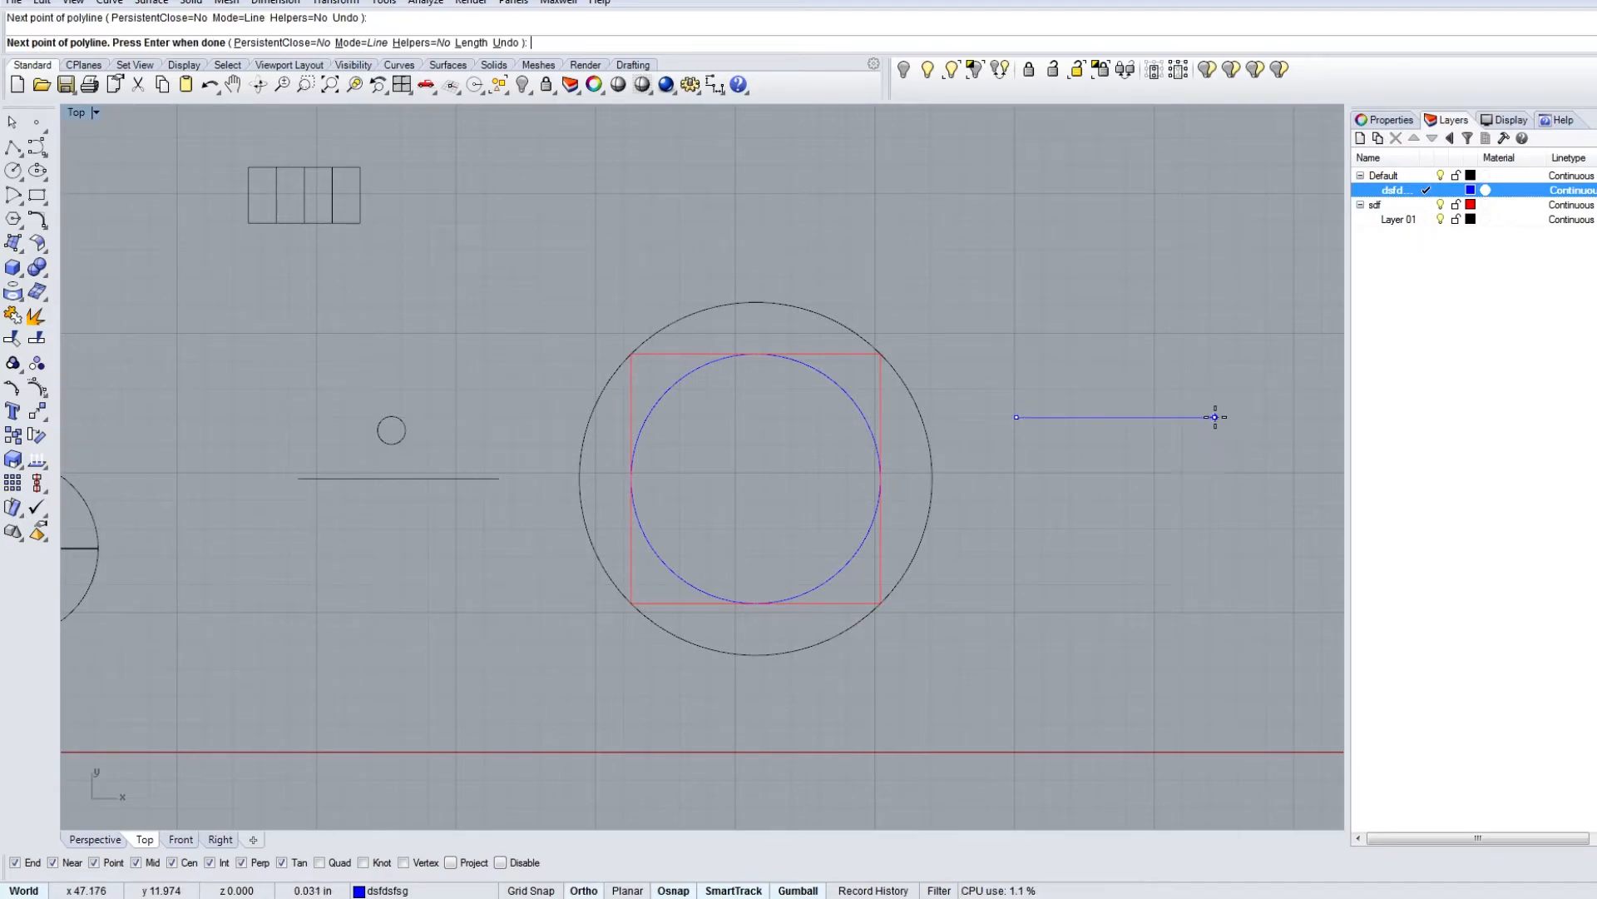
{"action": "key", "text": "Return"}
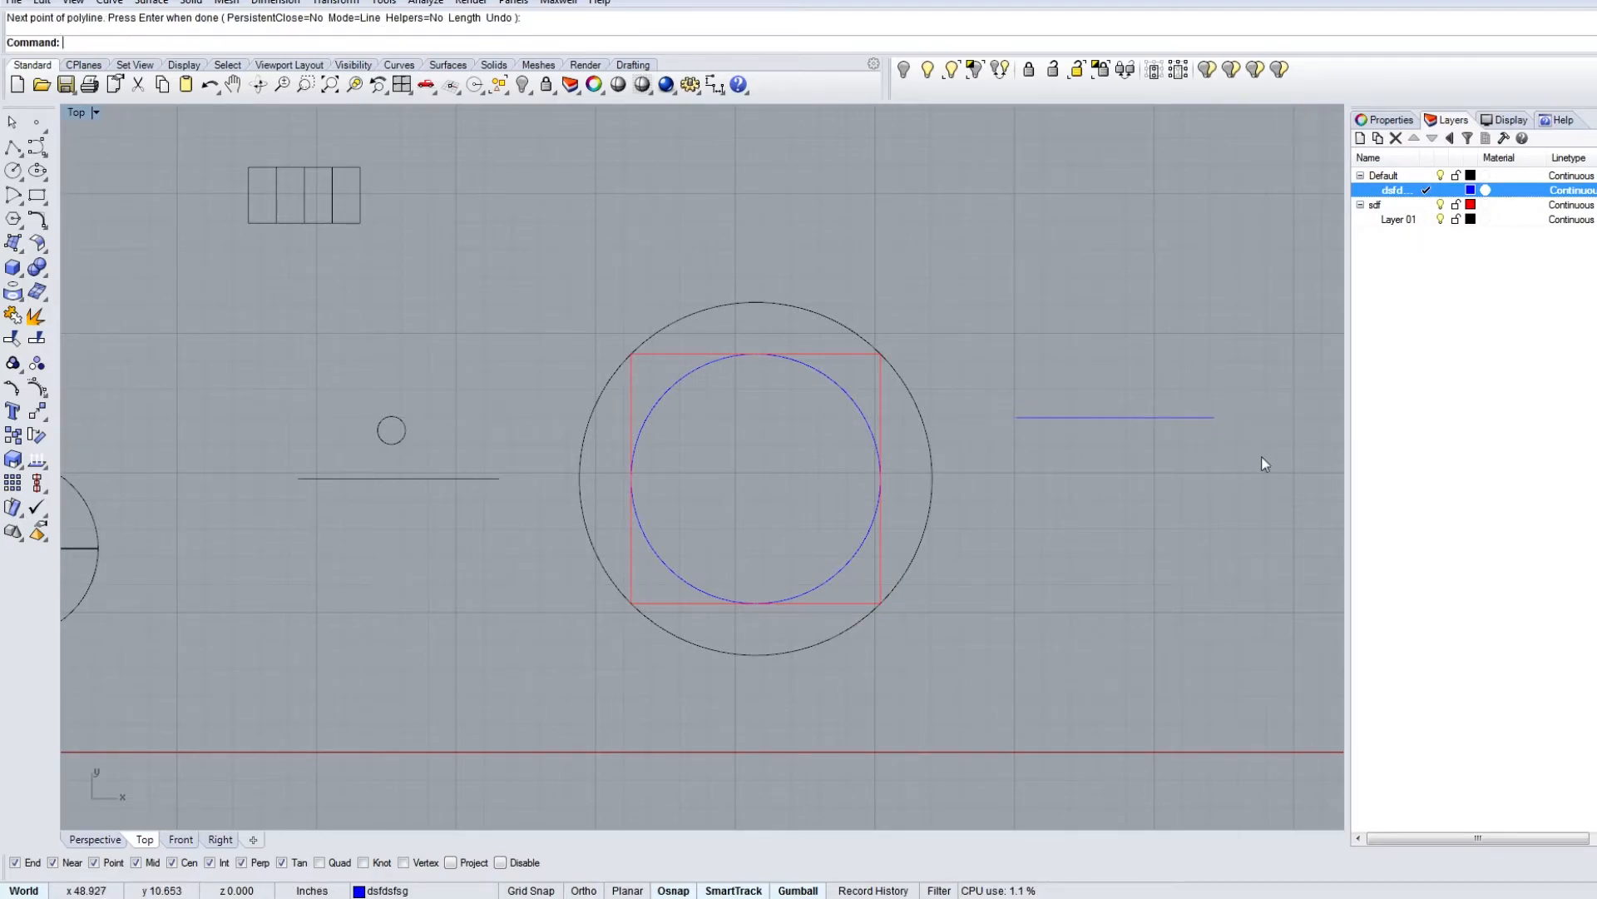
Step: Make layer Default the current layer again
{"action": "left_click", "coordinate": [1425, 189]}
{"action": "left_click", "coordinate": [1426, 175]}
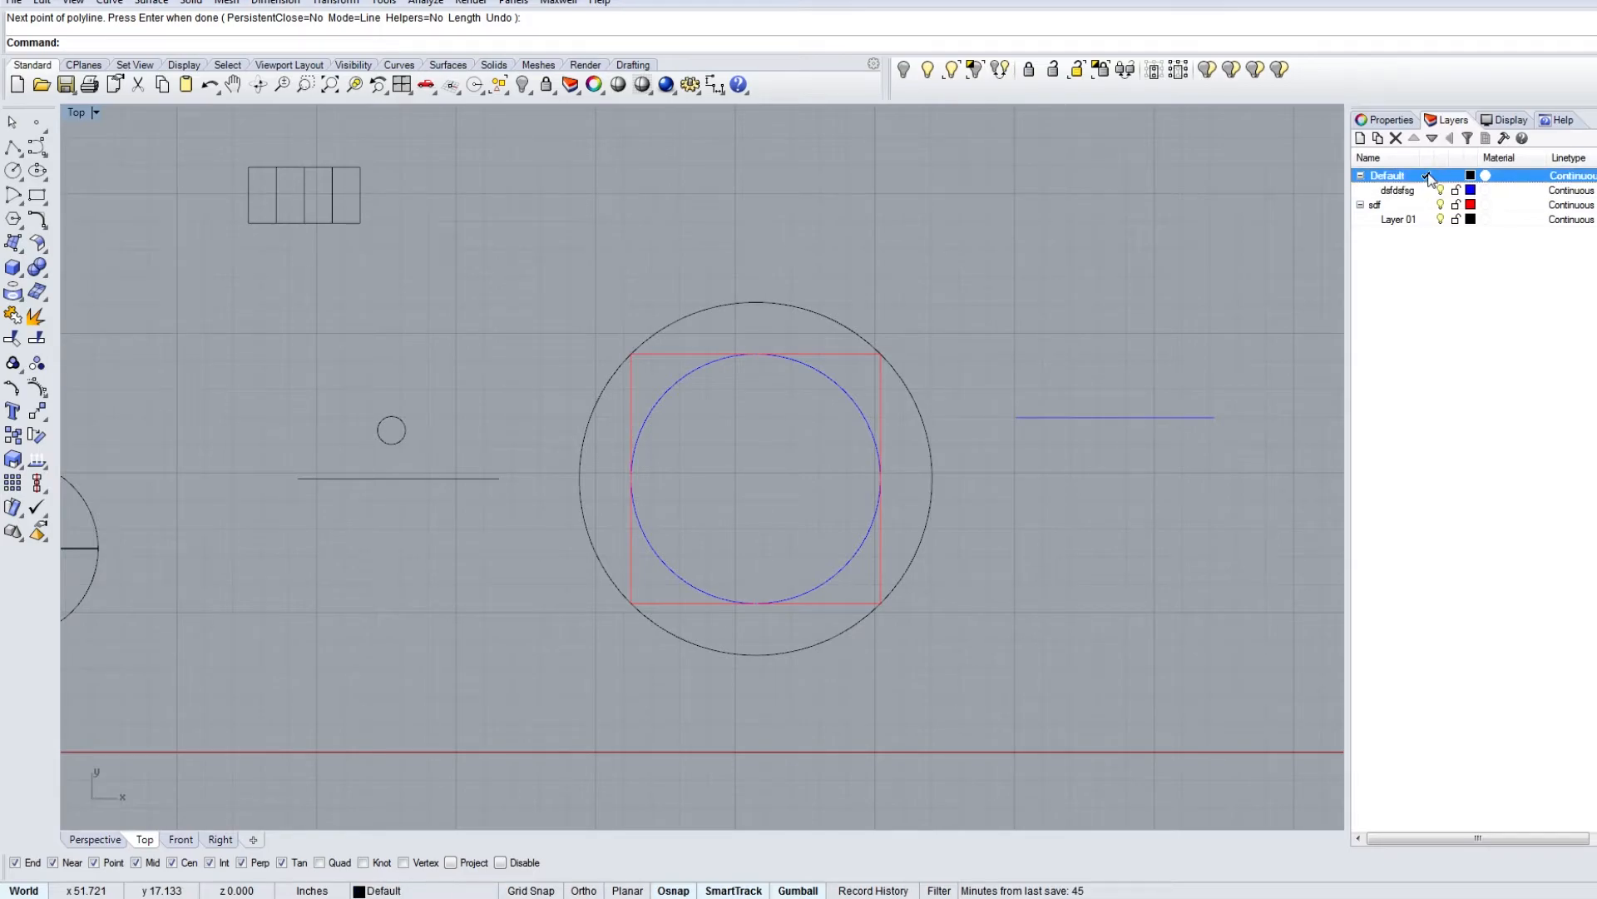
{"action": "left_click", "coordinate": [1430, 220]}
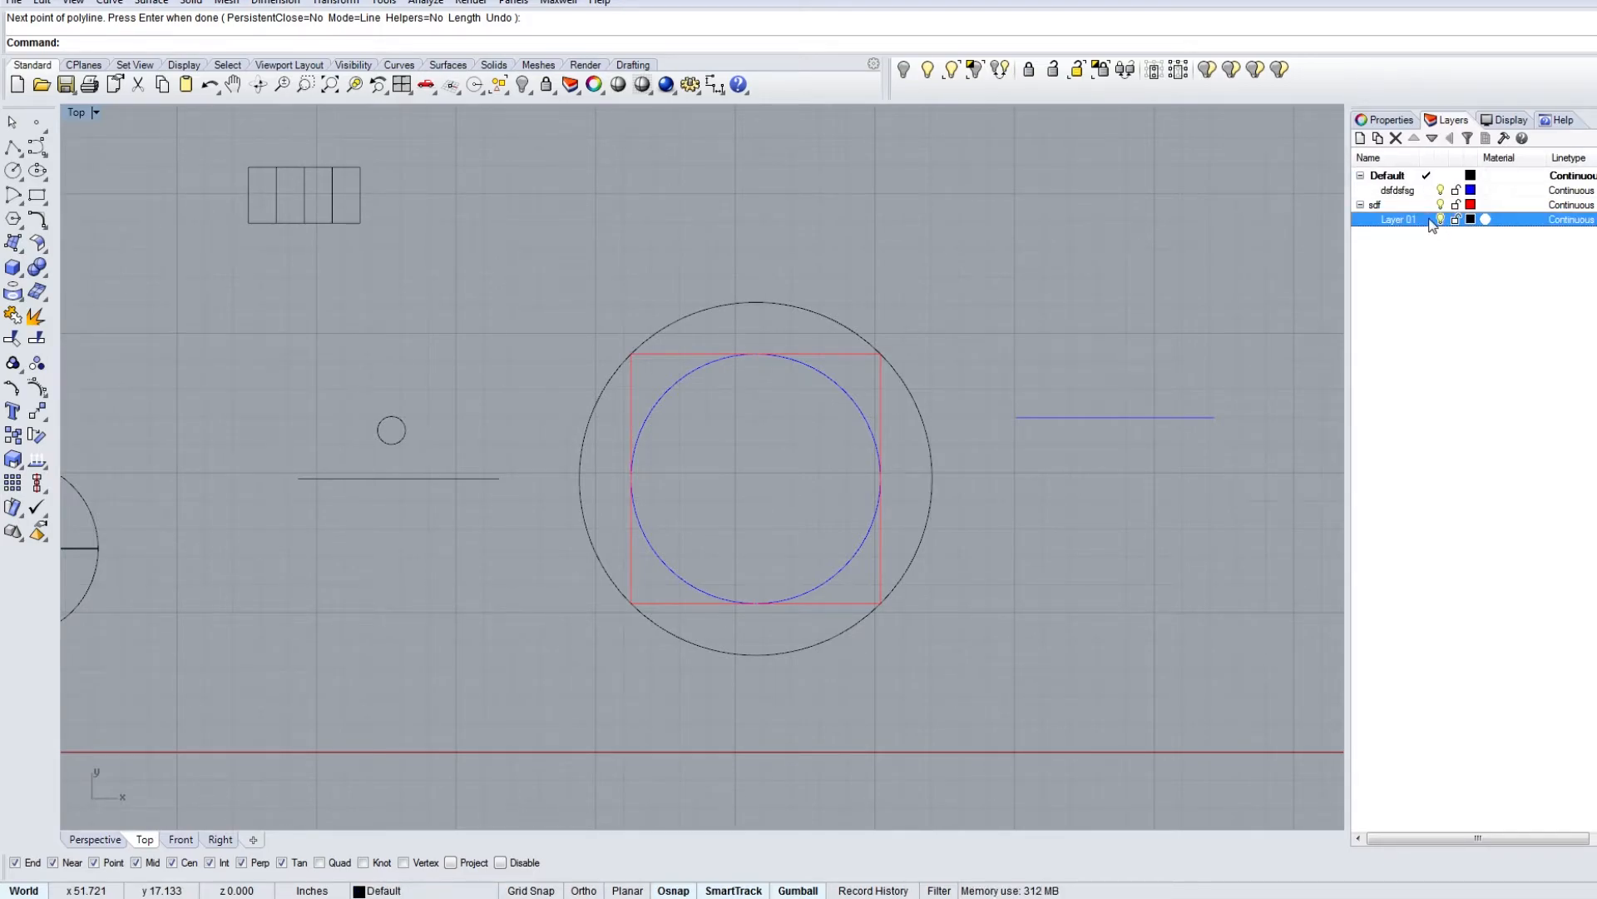
{"action": "left_click", "coordinate": [1433, 192]}
{"action": "left_click", "coordinate": [1428, 176]}
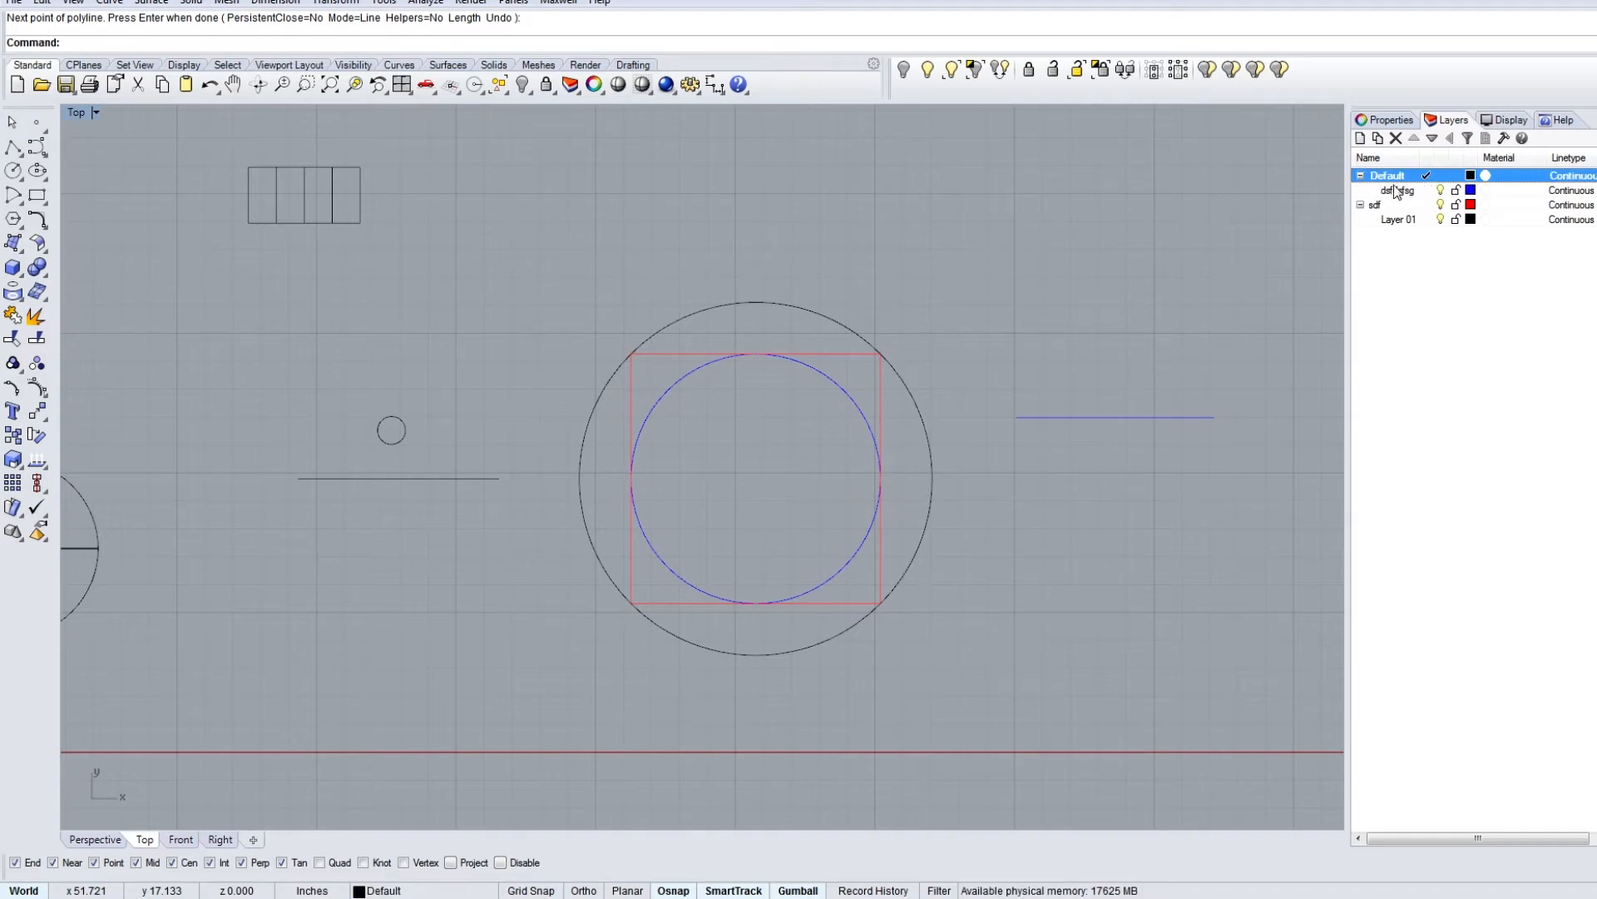
Step: Switch the current layer through dsfdsfsg, sdf and Layer 01, then return it to Default
{"action": "double_click", "coordinate": [1396, 191]}
{"action": "double_click", "coordinate": [1403, 206]}
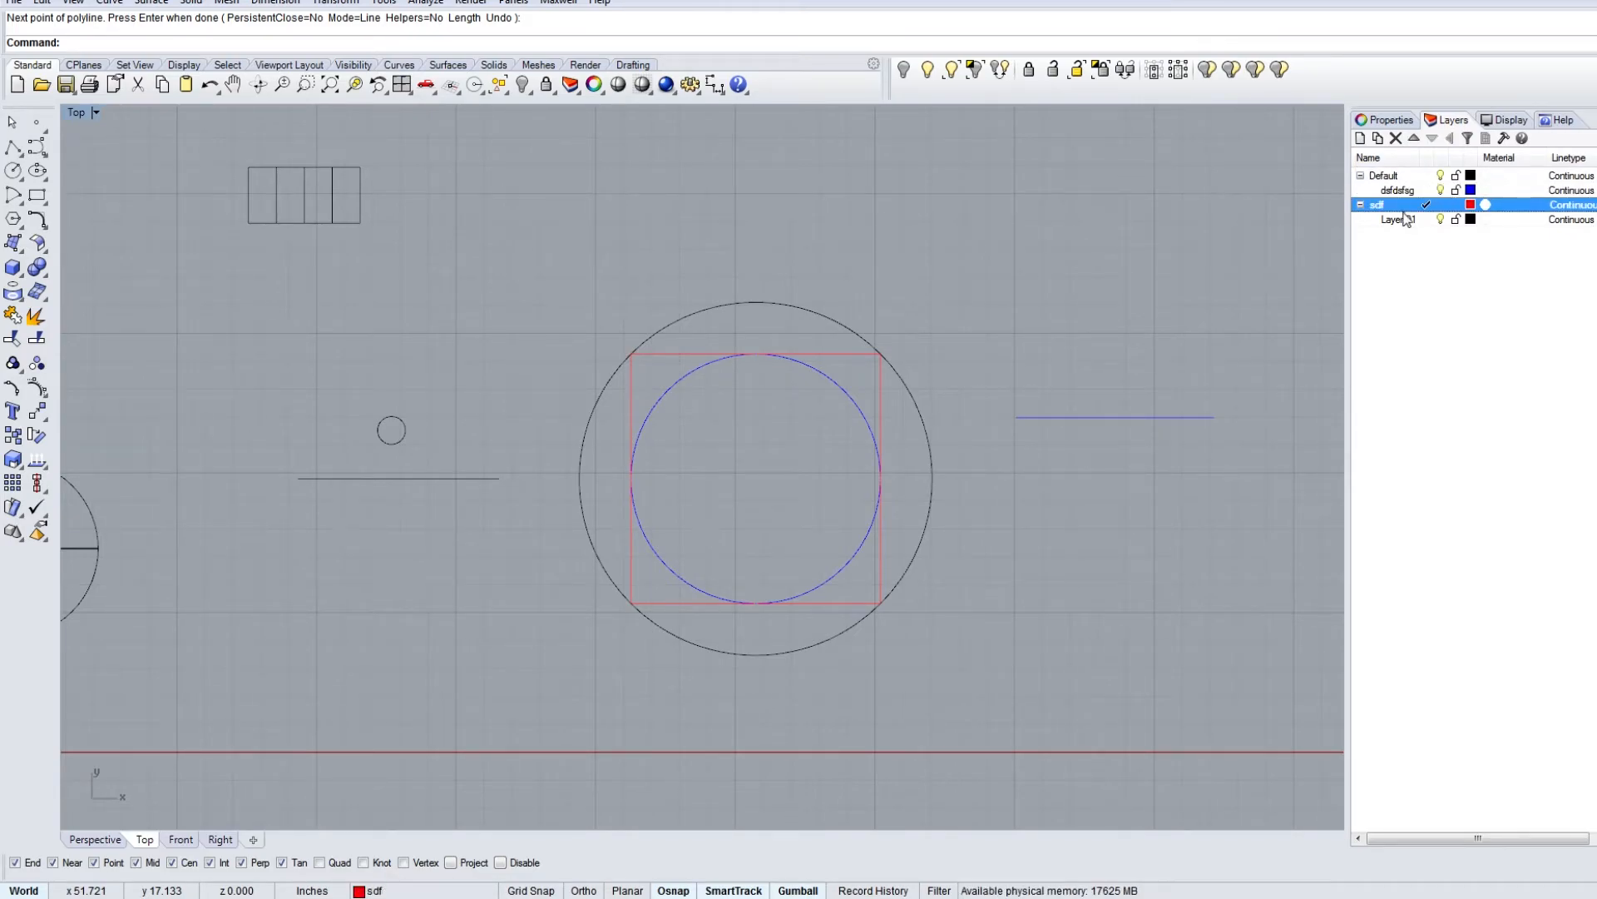
{"action": "double_click", "coordinate": [1406, 218]}
{"action": "left_click", "coordinate": [1402, 190]}
{"action": "left_click", "coordinate": [1404, 190]}
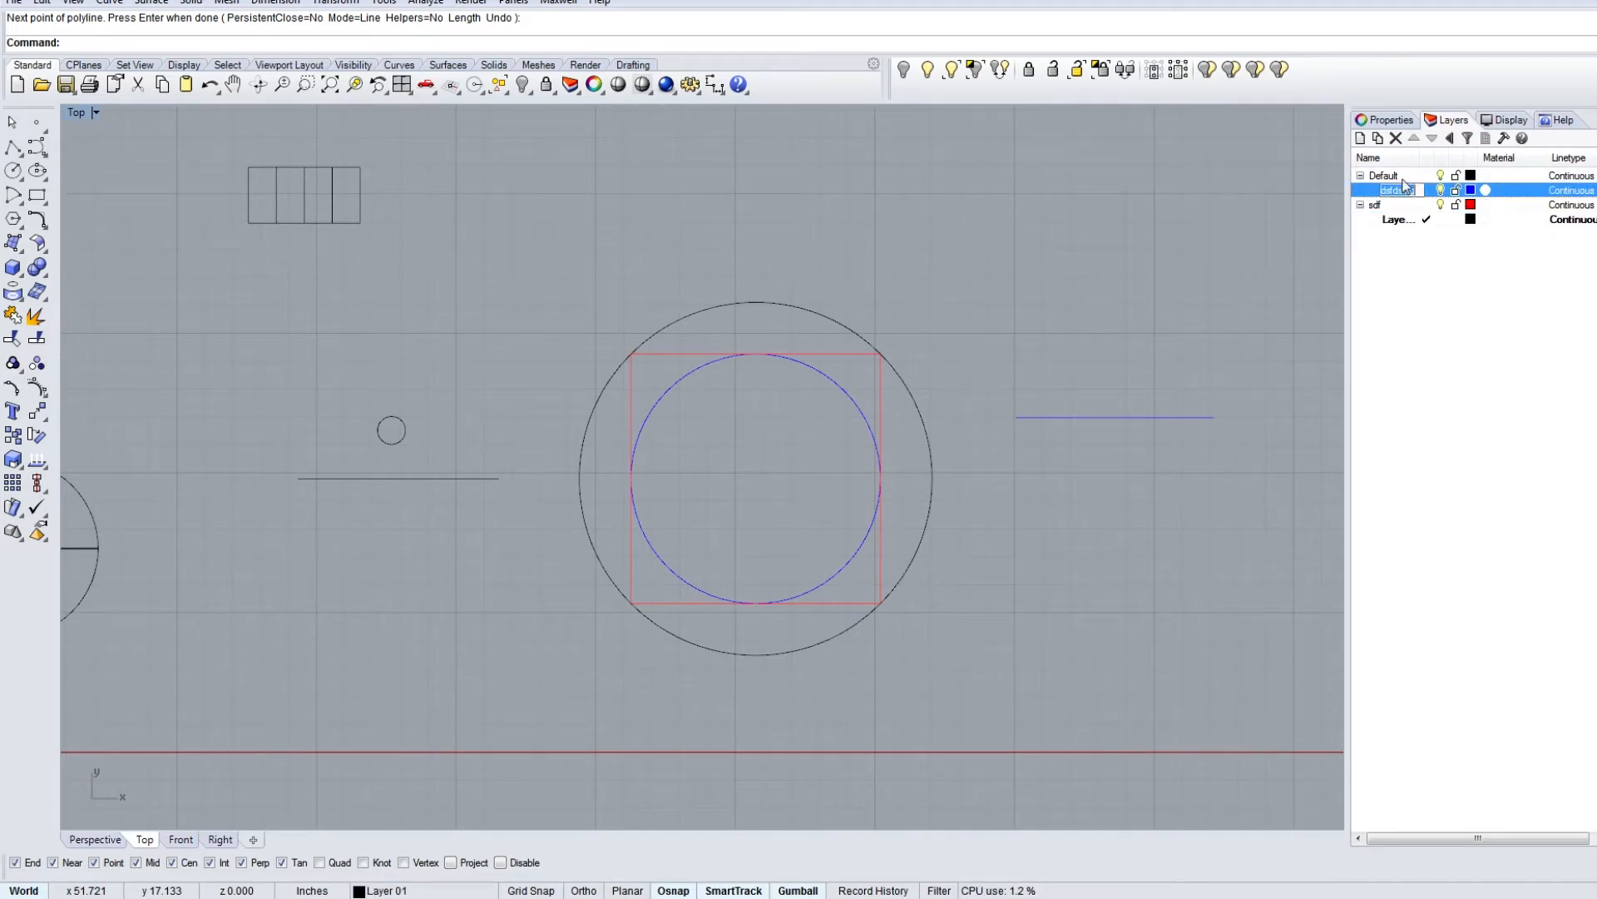
{"action": "double_click", "coordinate": [1405, 176]}
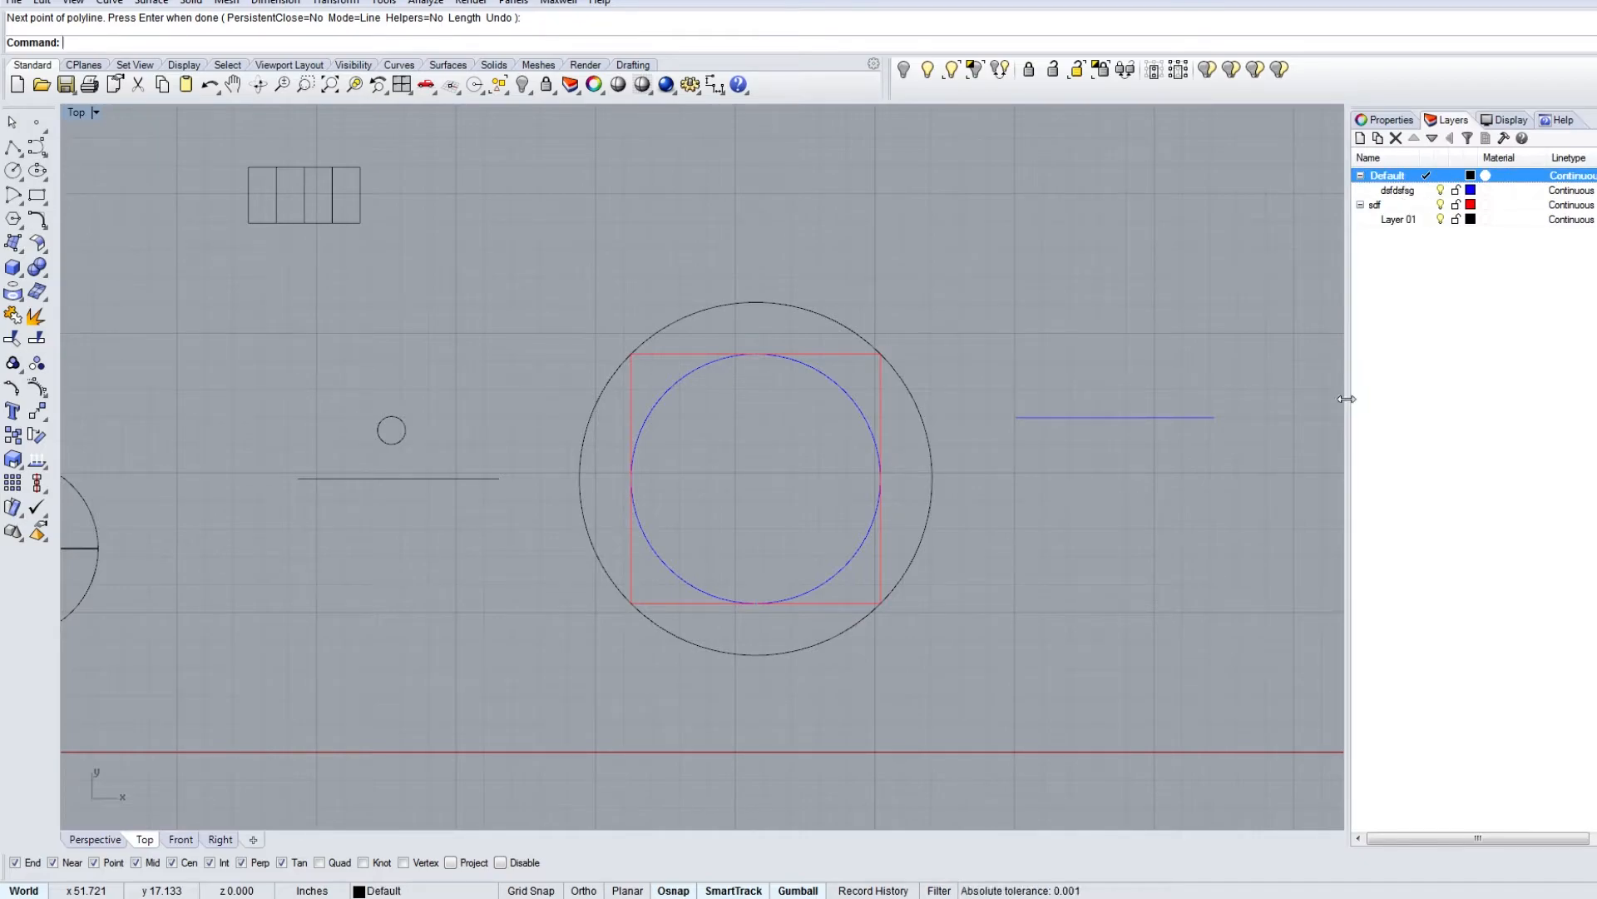
Step: Copy the red square to the clipboard, move the original about 18.4 in to the right, and paste the copy between the circles
{"action": "right_click_drag", "start_coordinate": [1236, 441], "coordinate": [996, 442]}
{"action": "scroll", "coordinate": [996, 432], "scroll_direction": "down", "scroll_amount": 4}
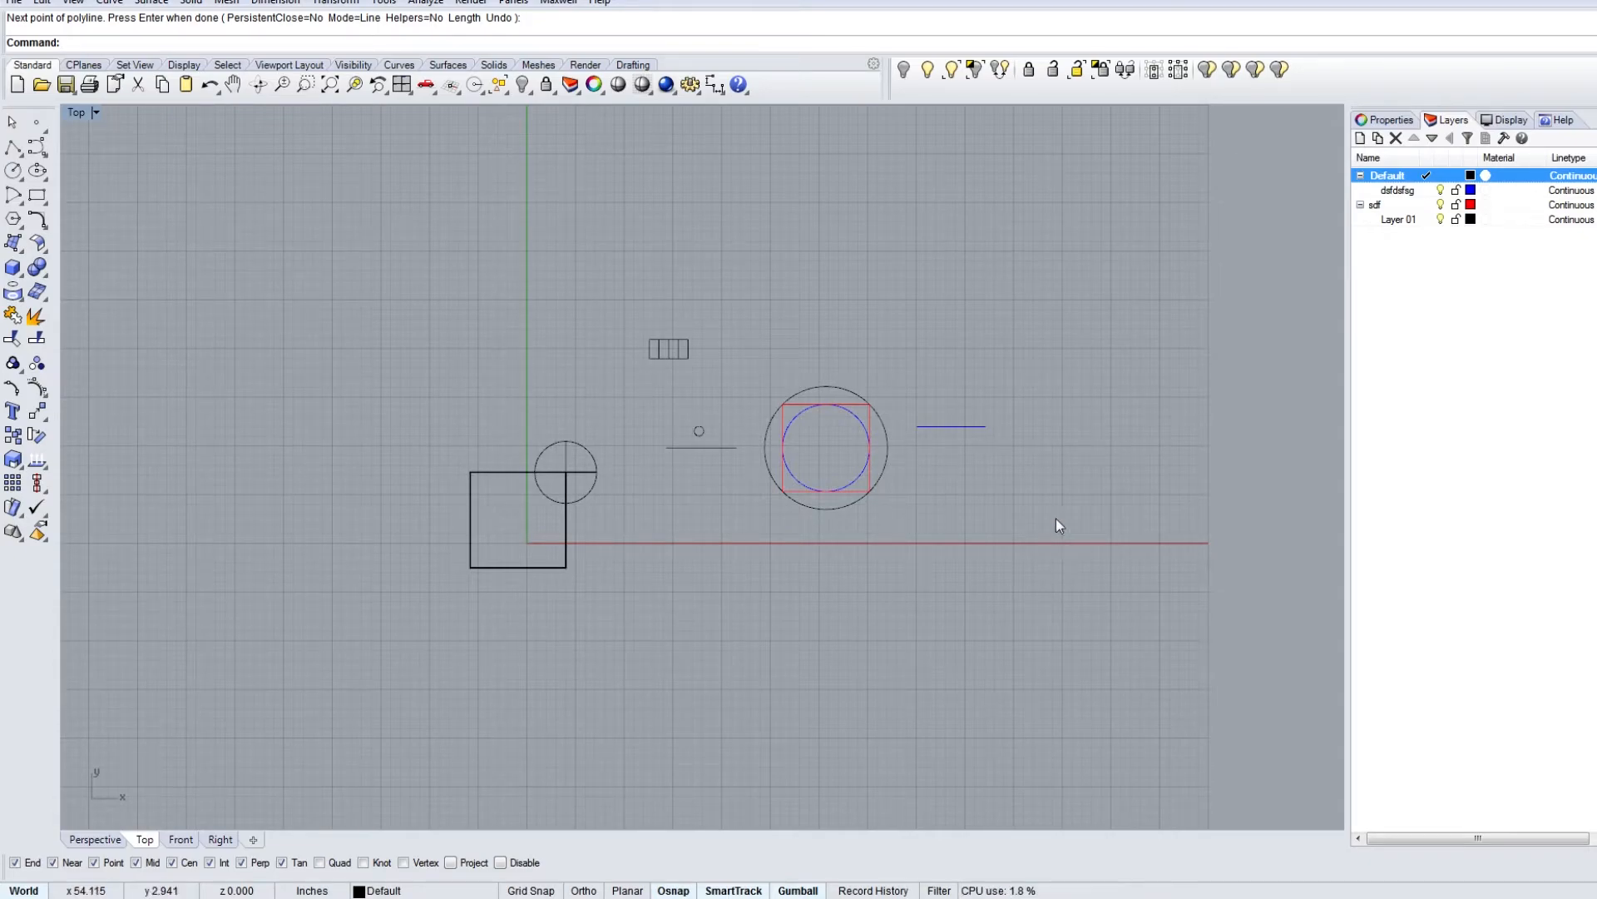
{"action": "scroll", "coordinate": [951, 462], "scroll_direction": "up", "scroll_amount": 8}
{"action": "left_click", "coordinate": [835, 481]}
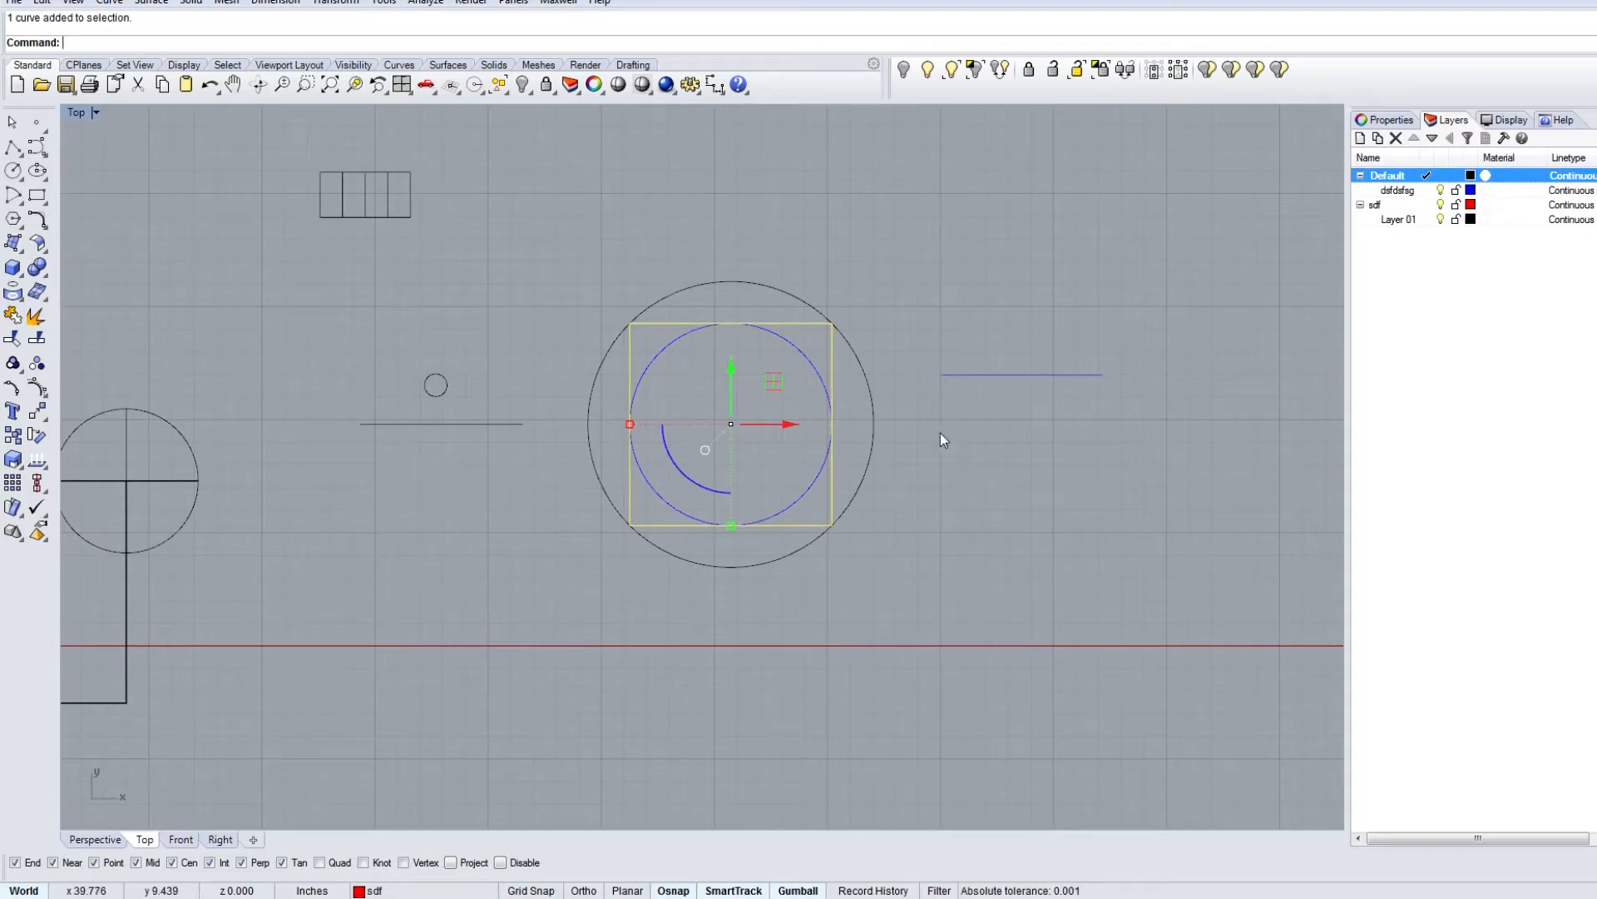
{"action": "key", "text": "ctrl+c"}
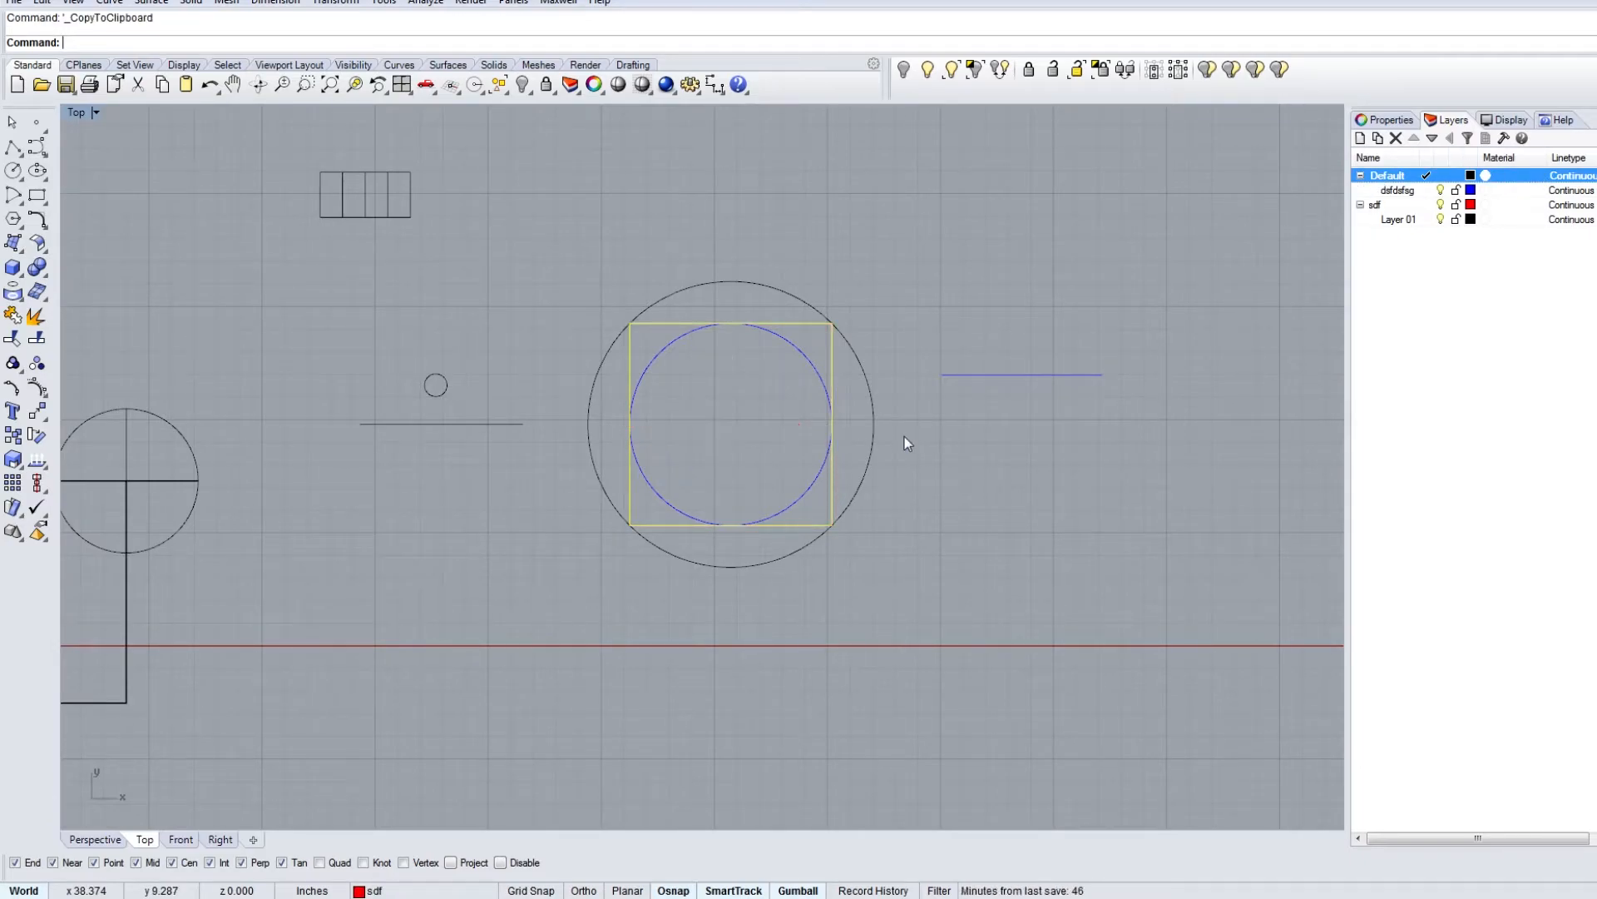
{"action": "key", "text": "Escape"}
{"action": "left_click", "coordinate": [831, 375]}
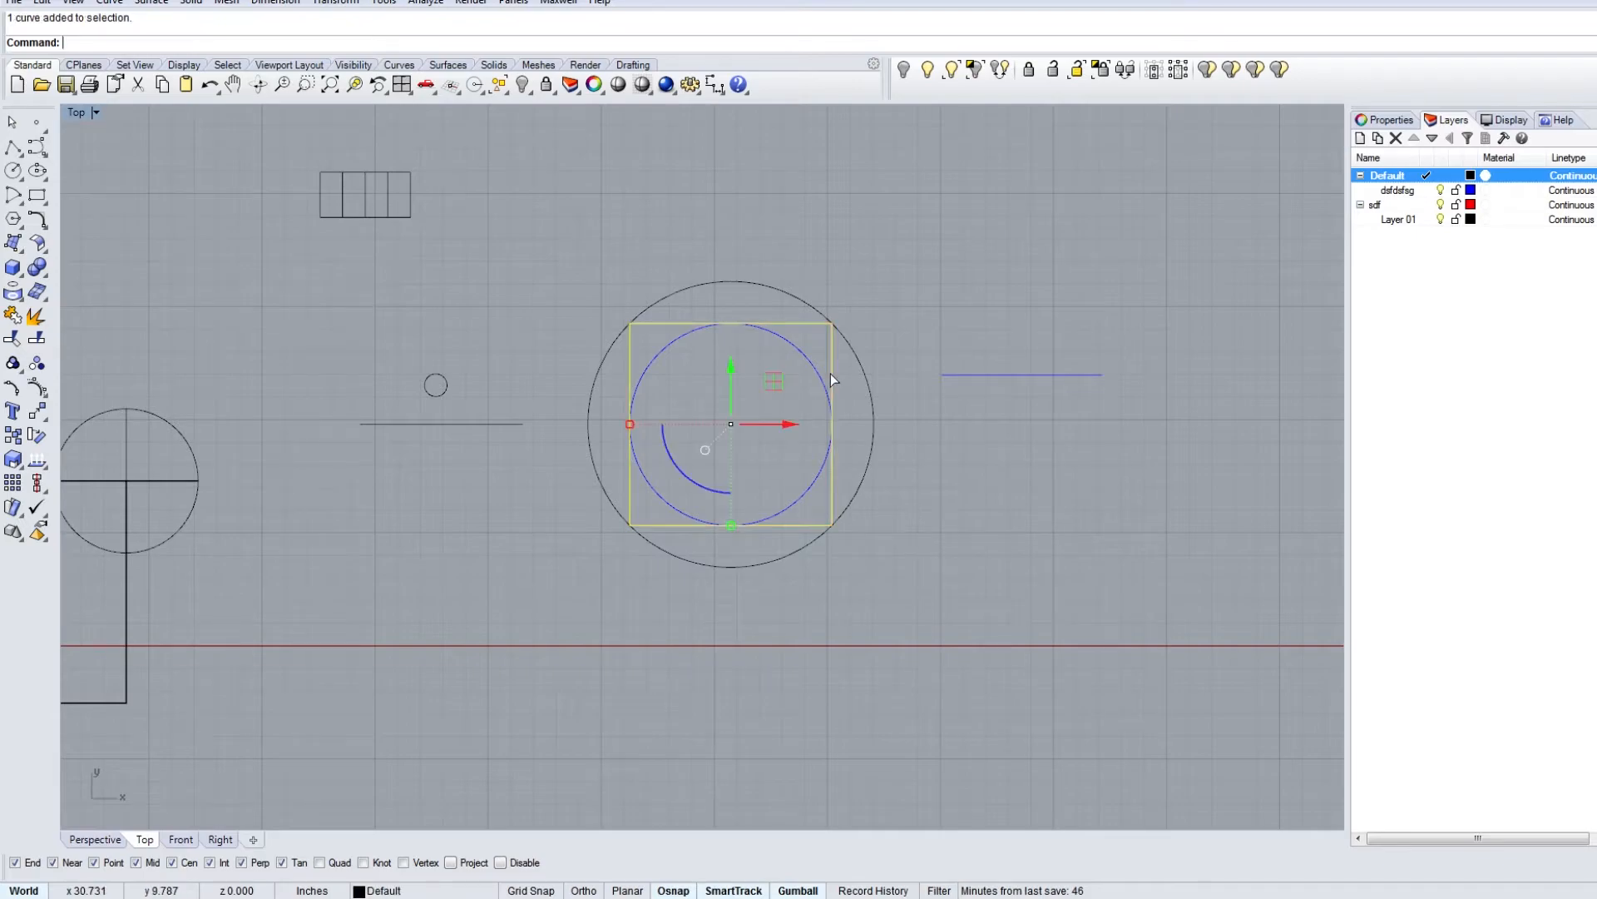
{"action": "key", "text": "Escape"}
{"action": "left_click", "coordinate": [833, 503]}
{"action": "left_click_drag", "start_coordinate": [787, 427], "coordinate": [1200, 450]}
{"action": "key", "text": "ctrl+v"}
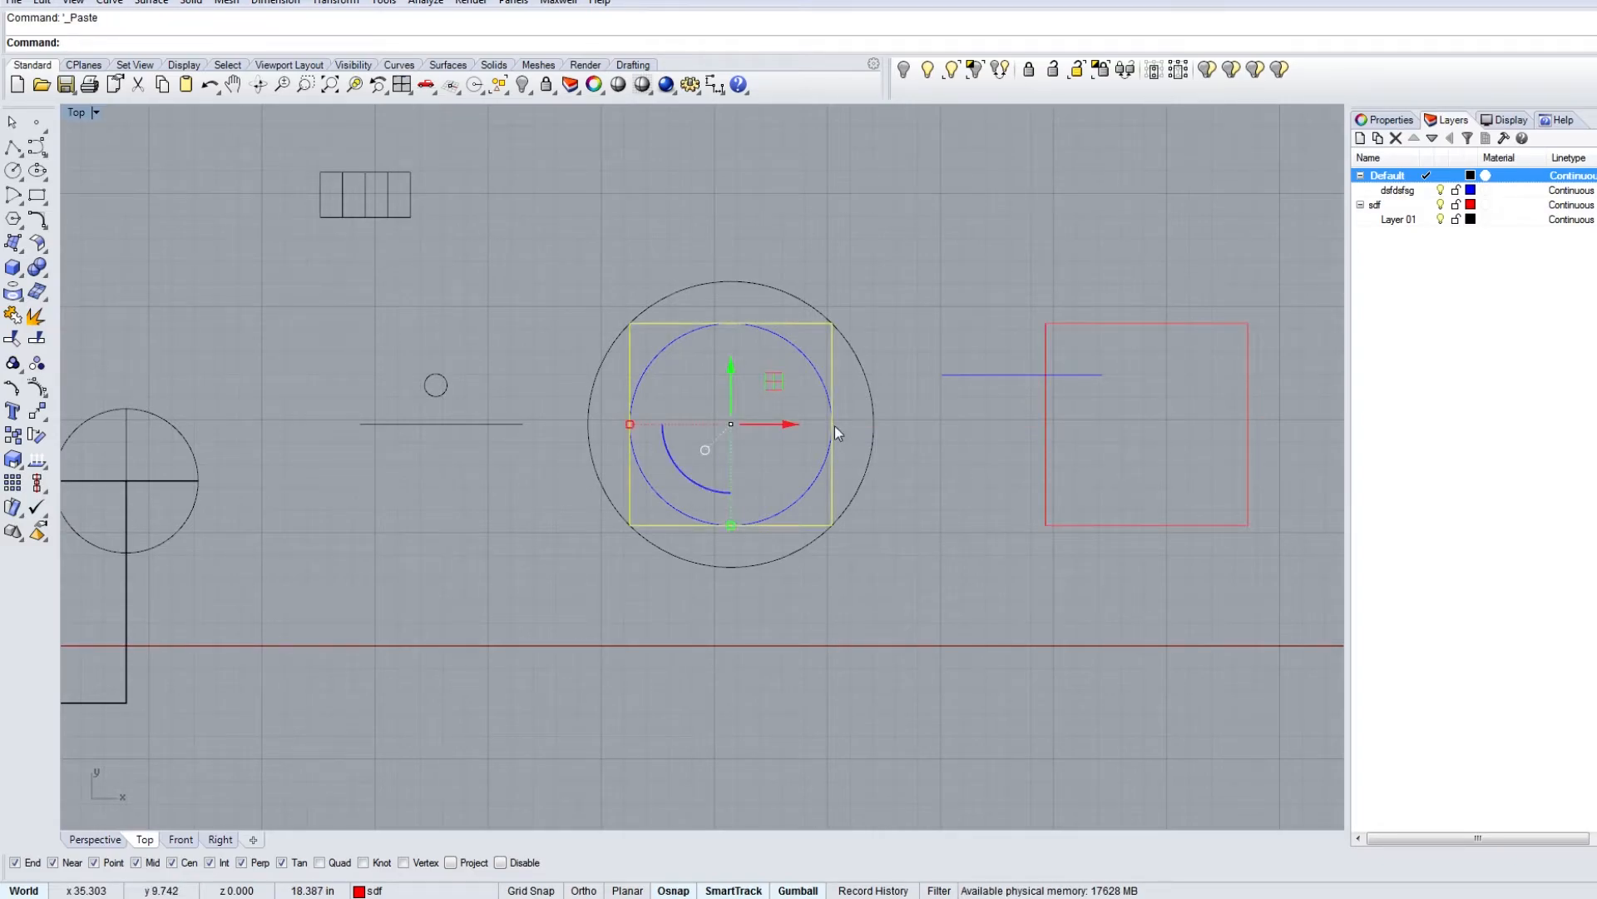
{"action": "left_click", "coordinate": [881, 533]}
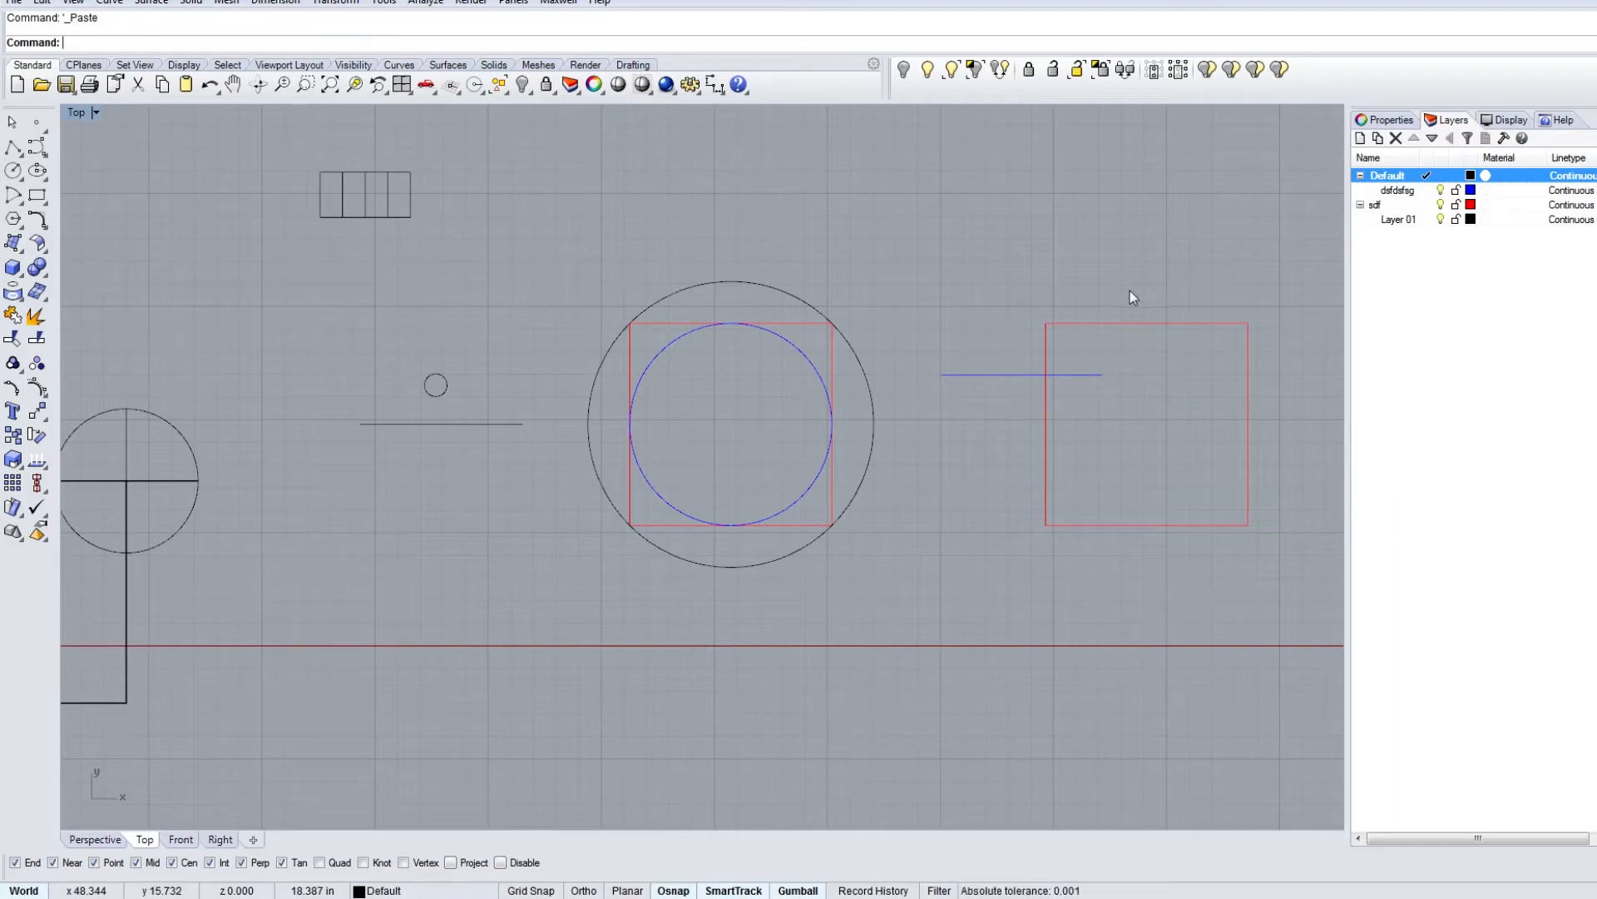
Step: View the object properties of the red square between the circles, including its layer assignment
{"action": "left_click", "coordinate": [832, 343]}
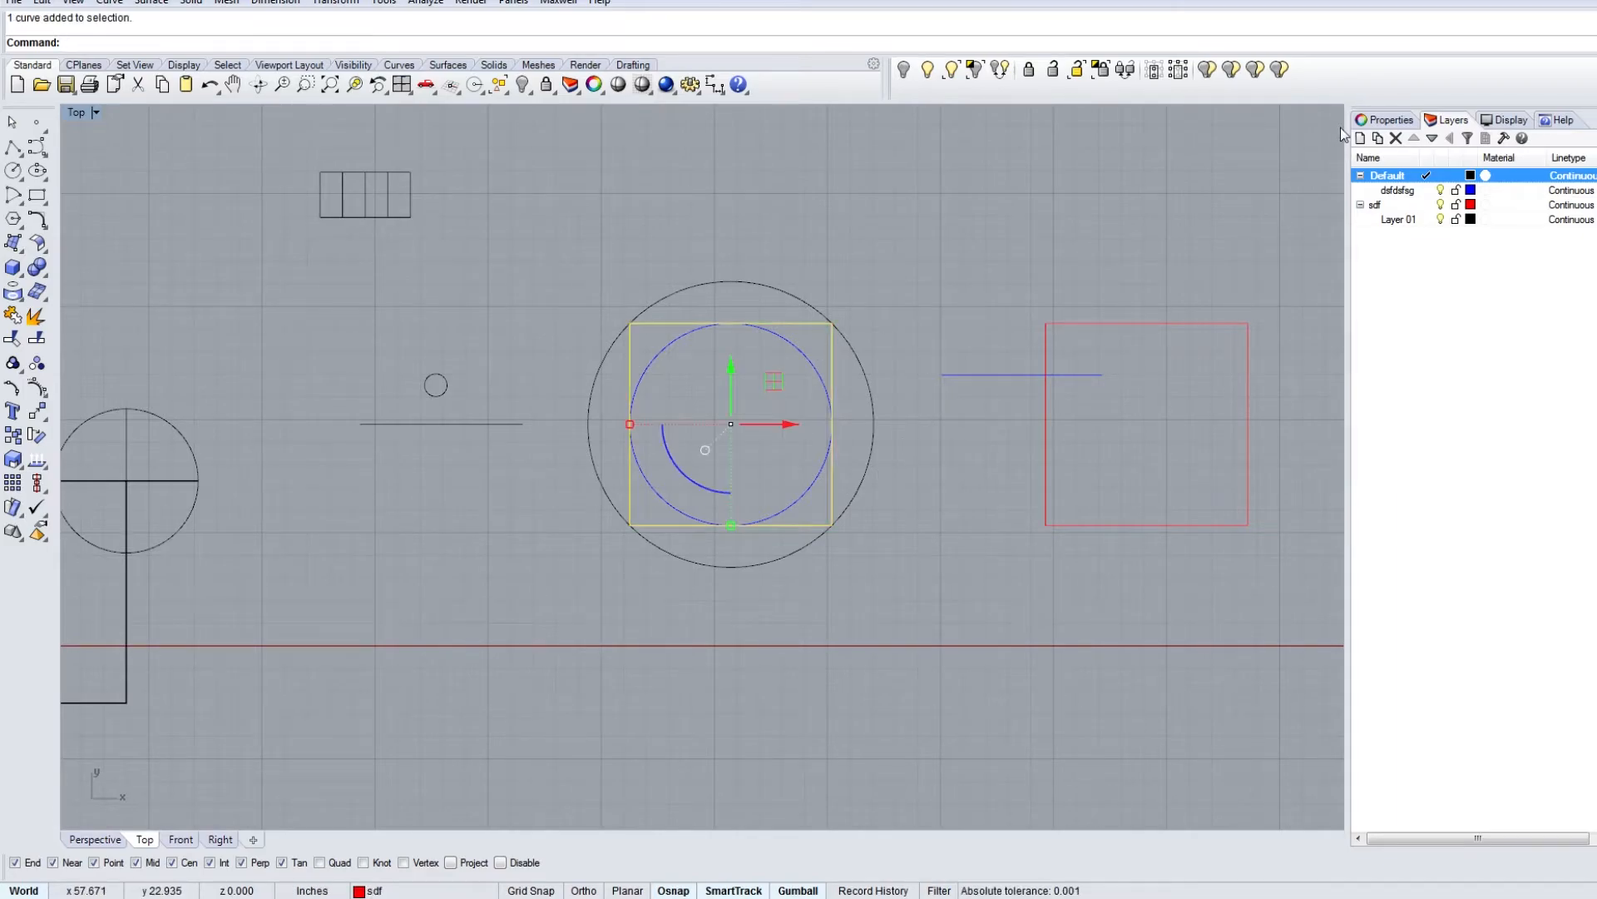
{"action": "left_click", "coordinate": [1386, 122]}
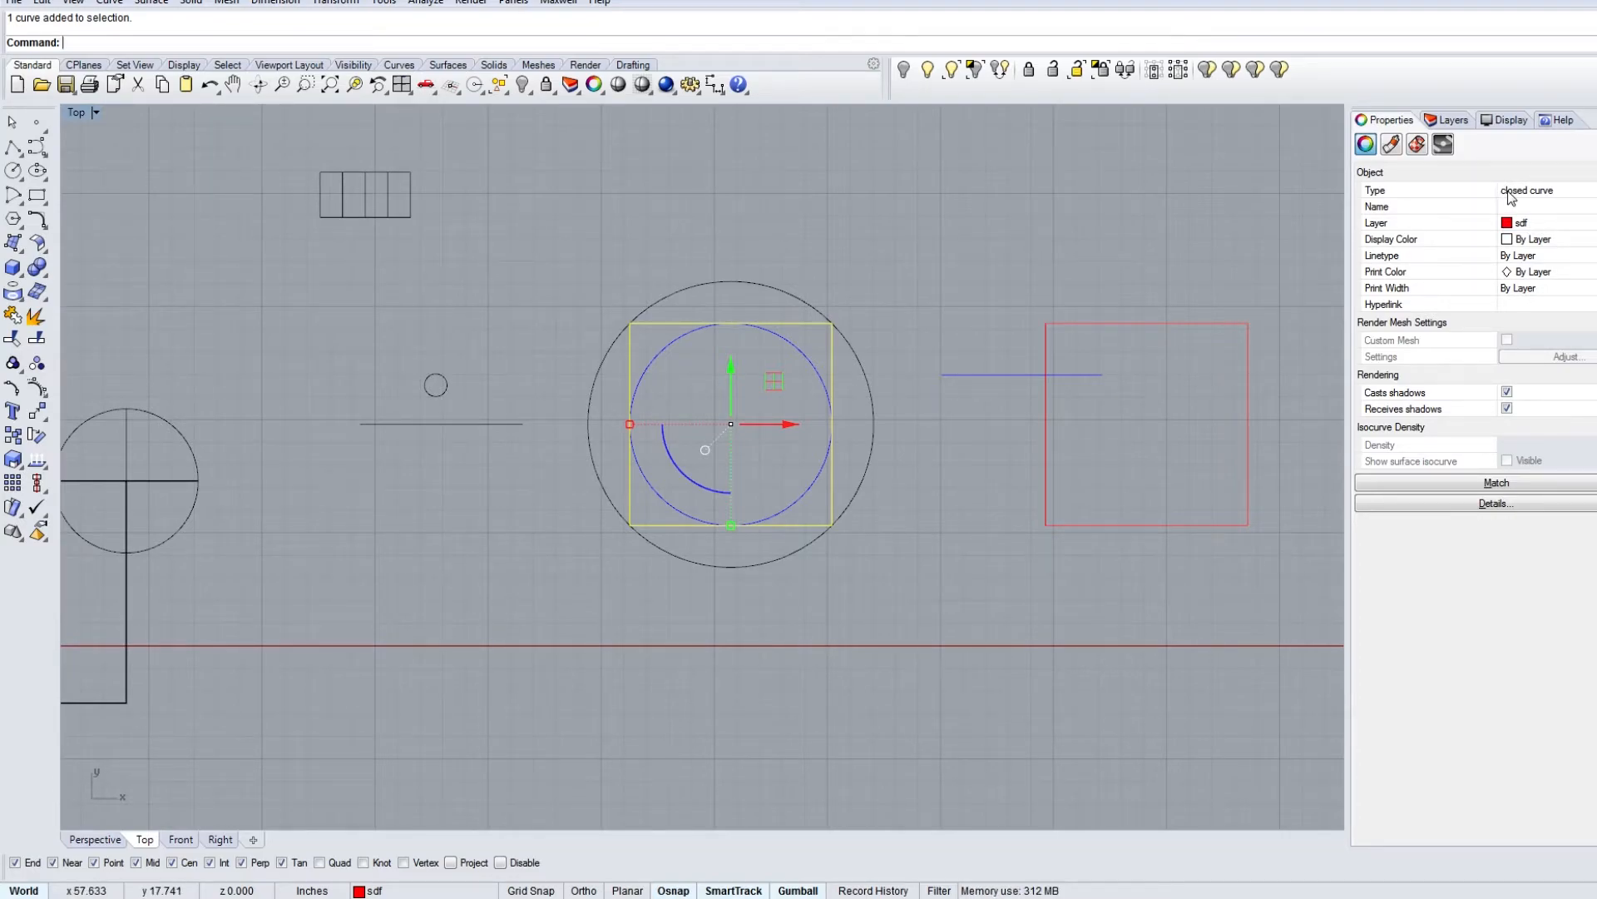
{"action": "left_click", "coordinate": [1026, 278]}
Step: Create a planar surface from the separate red square to the right of the circles, working in the Perspective view
{"action": "left_click", "coordinate": [1072, 322]}
{"action": "right_click", "coordinate": [101, 839]}
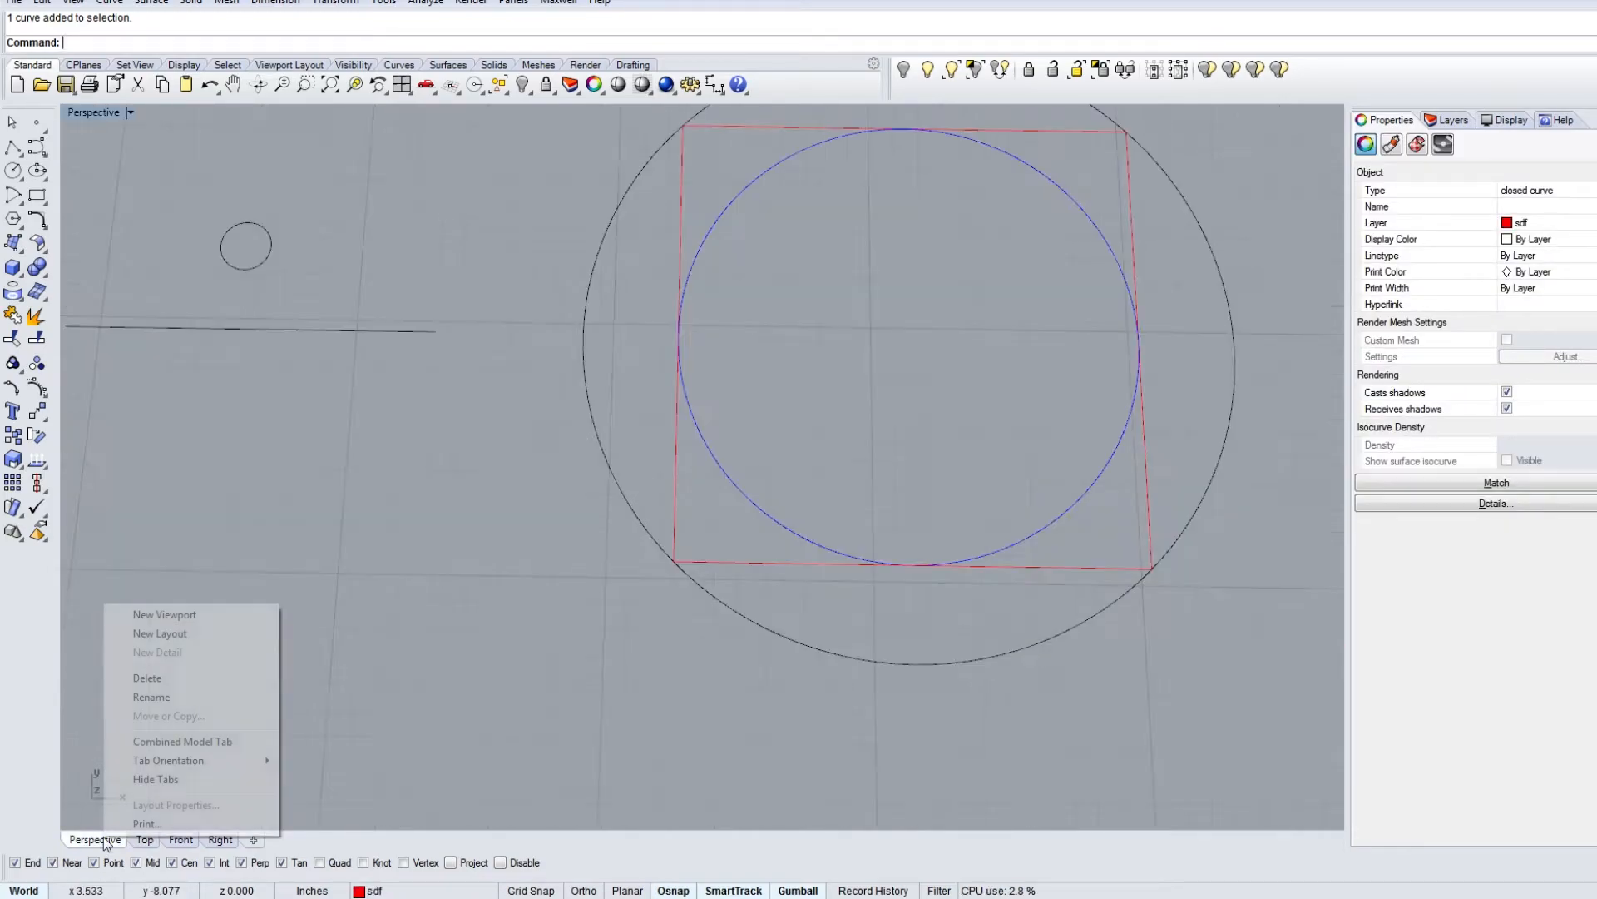
{"action": "left_click", "coordinate": [83, 836]}
{"action": "right_click_drag", "start_coordinate": [587, 628], "coordinate": [620, 526]}
{"action": "scroll", "coordinate": [622, 529], "scroll_direction": "down", "scroll_amount": 12}
{"action": "right_click_drag", "start_coordinate": [732, 583], "coordinate": [629, 557], "text": "shift"}
{"action": "type", "text": "zs"}
{"action": "key", "text": "Return"}
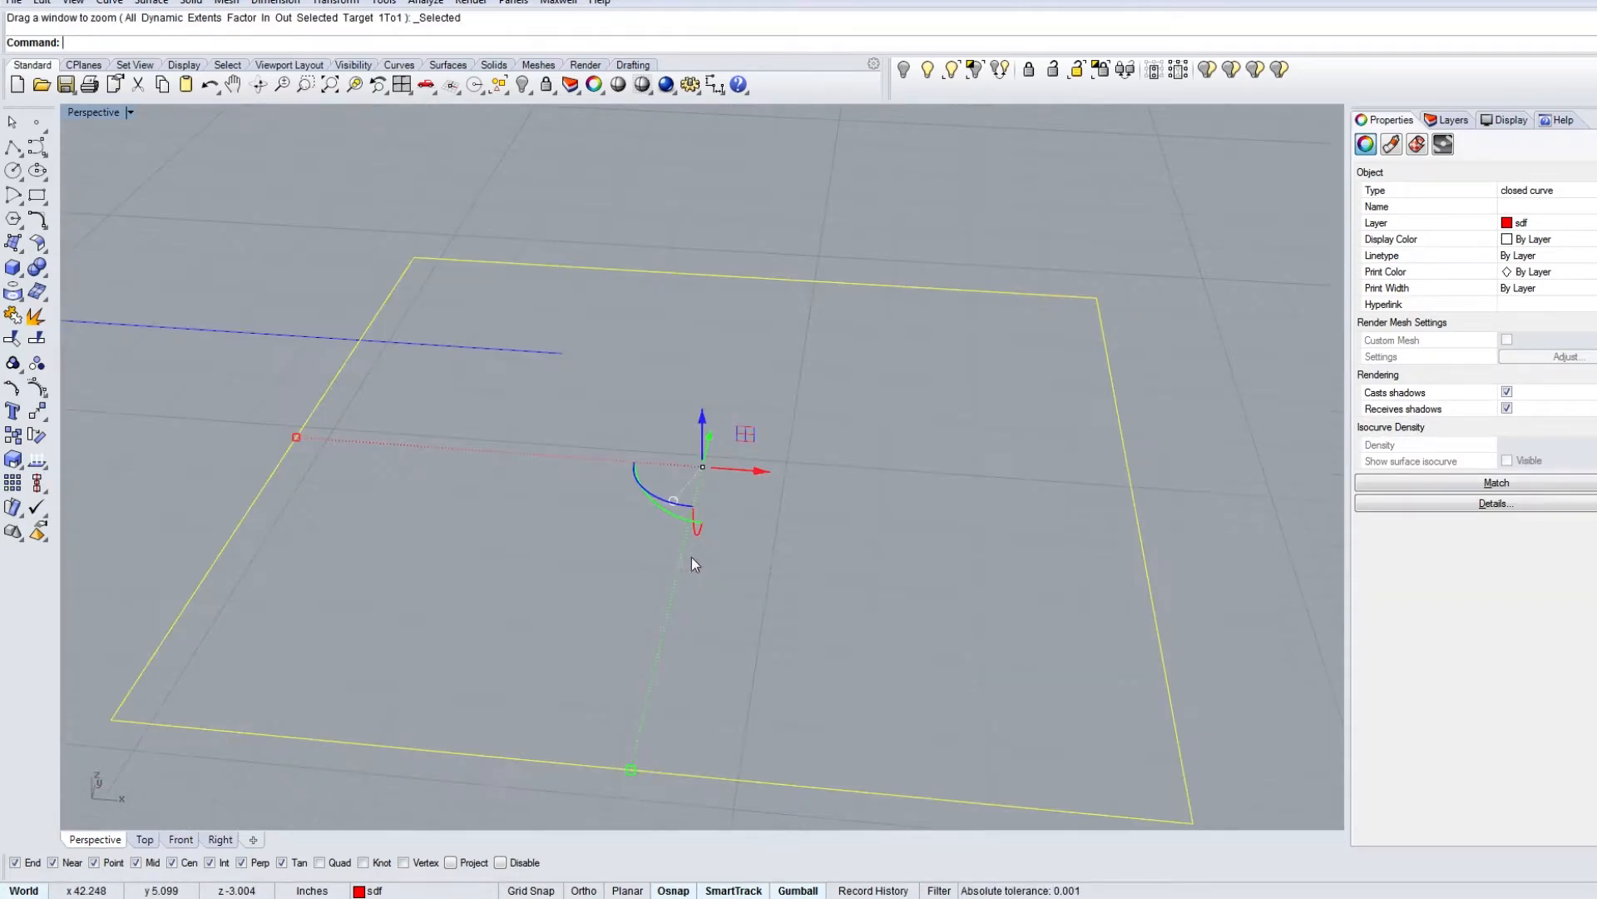
{"action": "scroll", "coordinate": [666, 561], "scroll_direction": "down", "scroll_amount": 12}
{"action": "type", "text": "ps"}
{"action": "key", "text": "Return"}
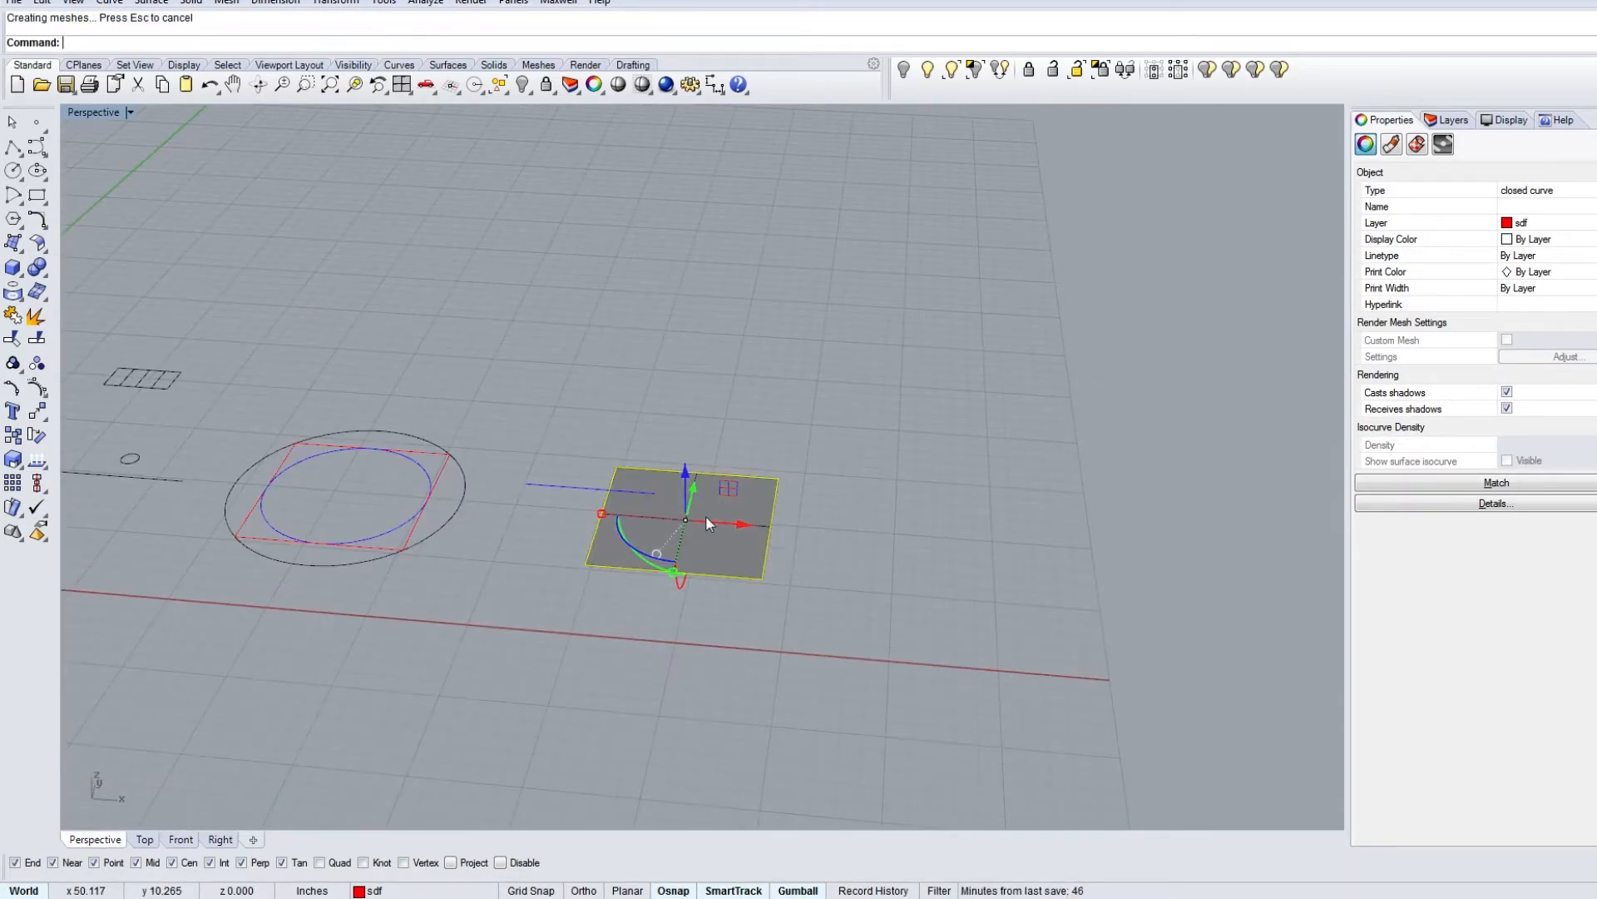
Step: Move the new planar surface off its boundary curve so it lies just to the right of the red square
{"action": "right_click_drag", "start_coordinate": [733, 573], "coordinate": [745, 521]}
{"action": "scroll", "coordinate": [745, 520], "scroll_direction": "up", "scroll_amount": 6}
{"action": "left_click", "coordinate": [837, 585]}
{"action": "left_click", "coordinate": [697, 558]}
{"action": "scroll", "coordinate": [664, 553], "scroll_direction": "up", "scroll_amount": 5}
{"action": "right_click_drag", "start_coordinate": [664, 556], "coordinate": [766, 617]}
{"action": "scroll", "coordinate": [761, 612], "scroll_direction": "down", "scroll_amount": 6}
{"action": "left_click_drag", "start_coordinate": [674, 540], "coordinate": [1046, 587]}
{"action": "right_click", "coordinate": [1046, 587]}
{"action": "right_click_drag", "start_coordinate": [1046, 587], "coordinate": [910, 509], "text": "shift"}
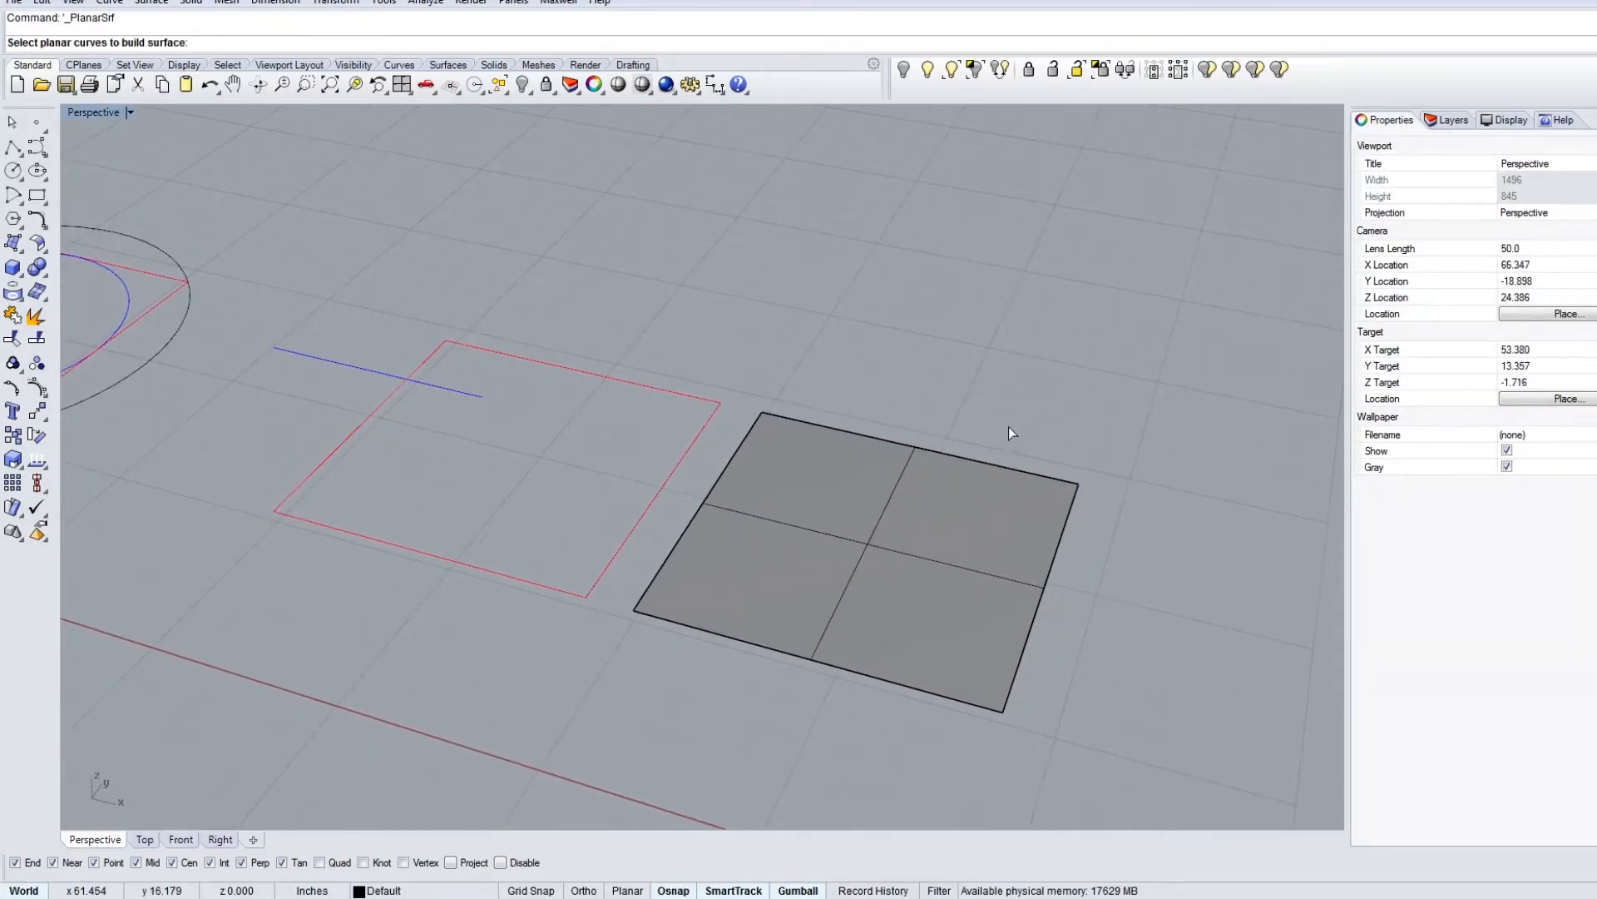
{"action": "key", "text": "Escape"}
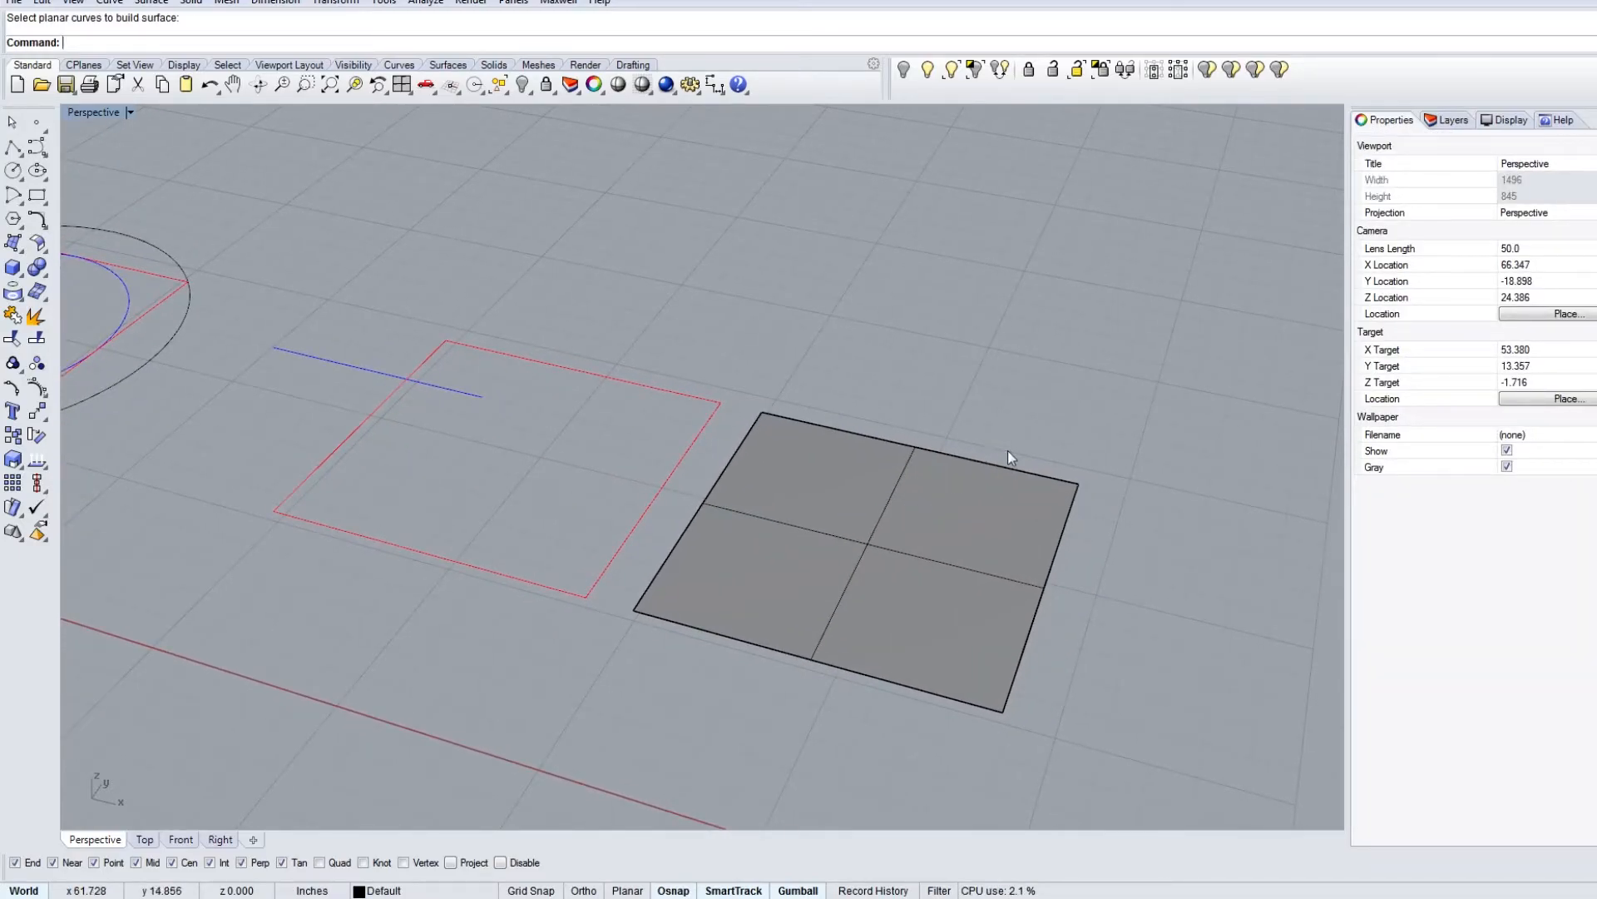
Step: Examine the planar surface alongside the flat curves and the solids from several angles and distances
{"action": "right_click_drag", "start_coordinate": [977, 547], "coordinate": [886, 457], "text": "shift"}
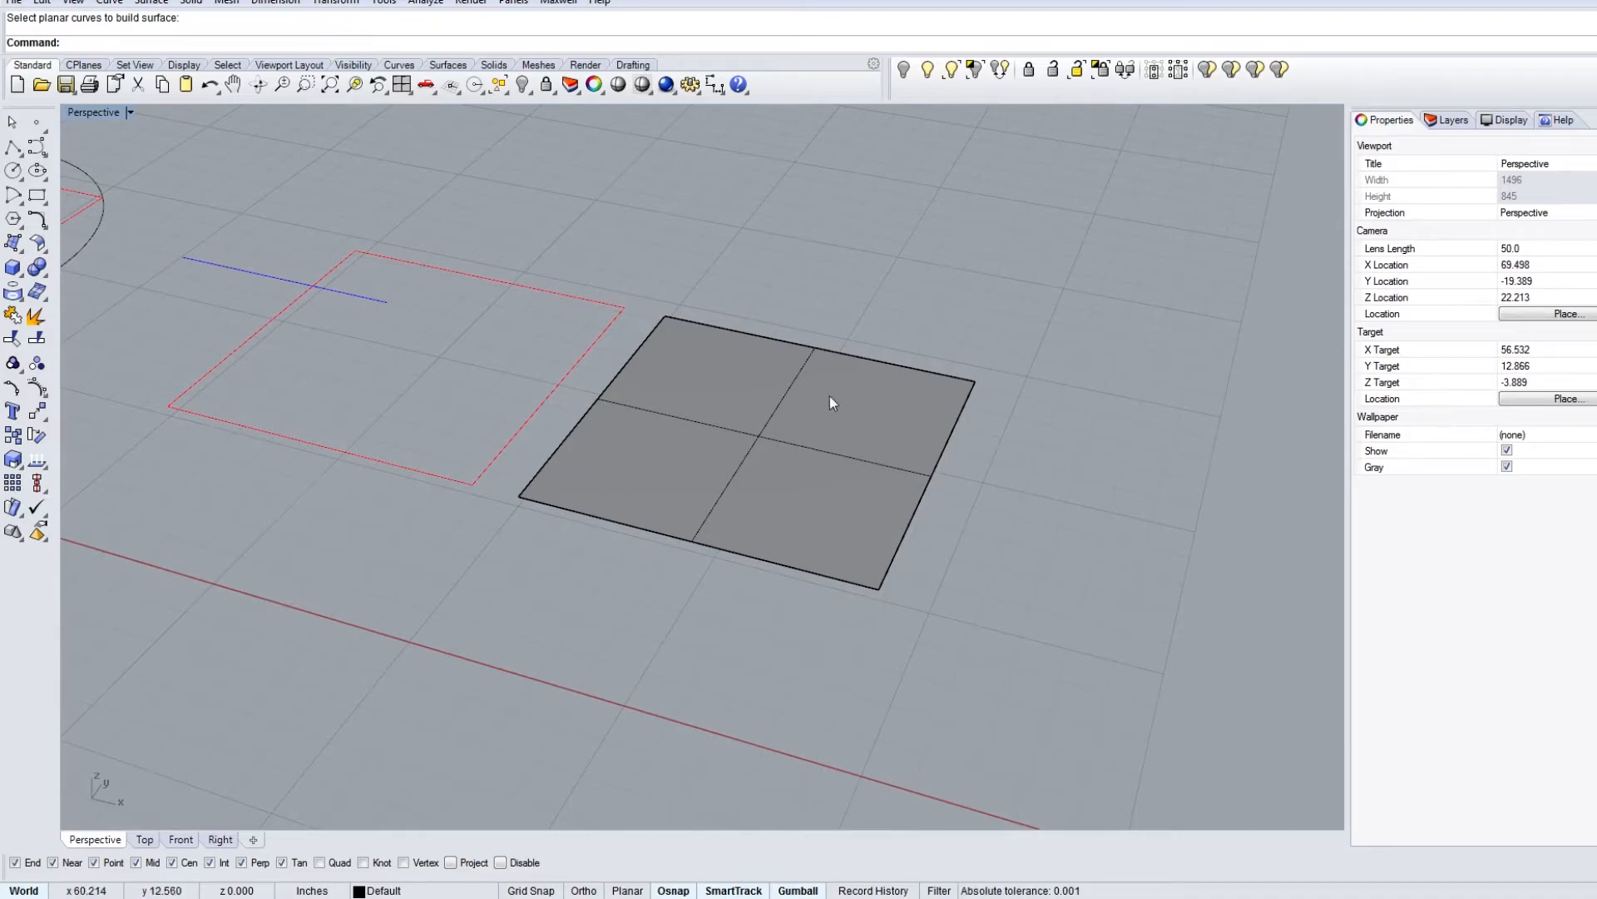
{"action": "scroll", "coordinate": [986, 504], "scroll_direction": "down", "scroll_amount": 3}
{"action": "right_click_drag", "start_coordinate": [886, 461], "coordinate": [946, 557], "text": "shift"}
{"action": "right_click_drag", "start_coordinate": [946, 639], "coordinate": [974, 626]}
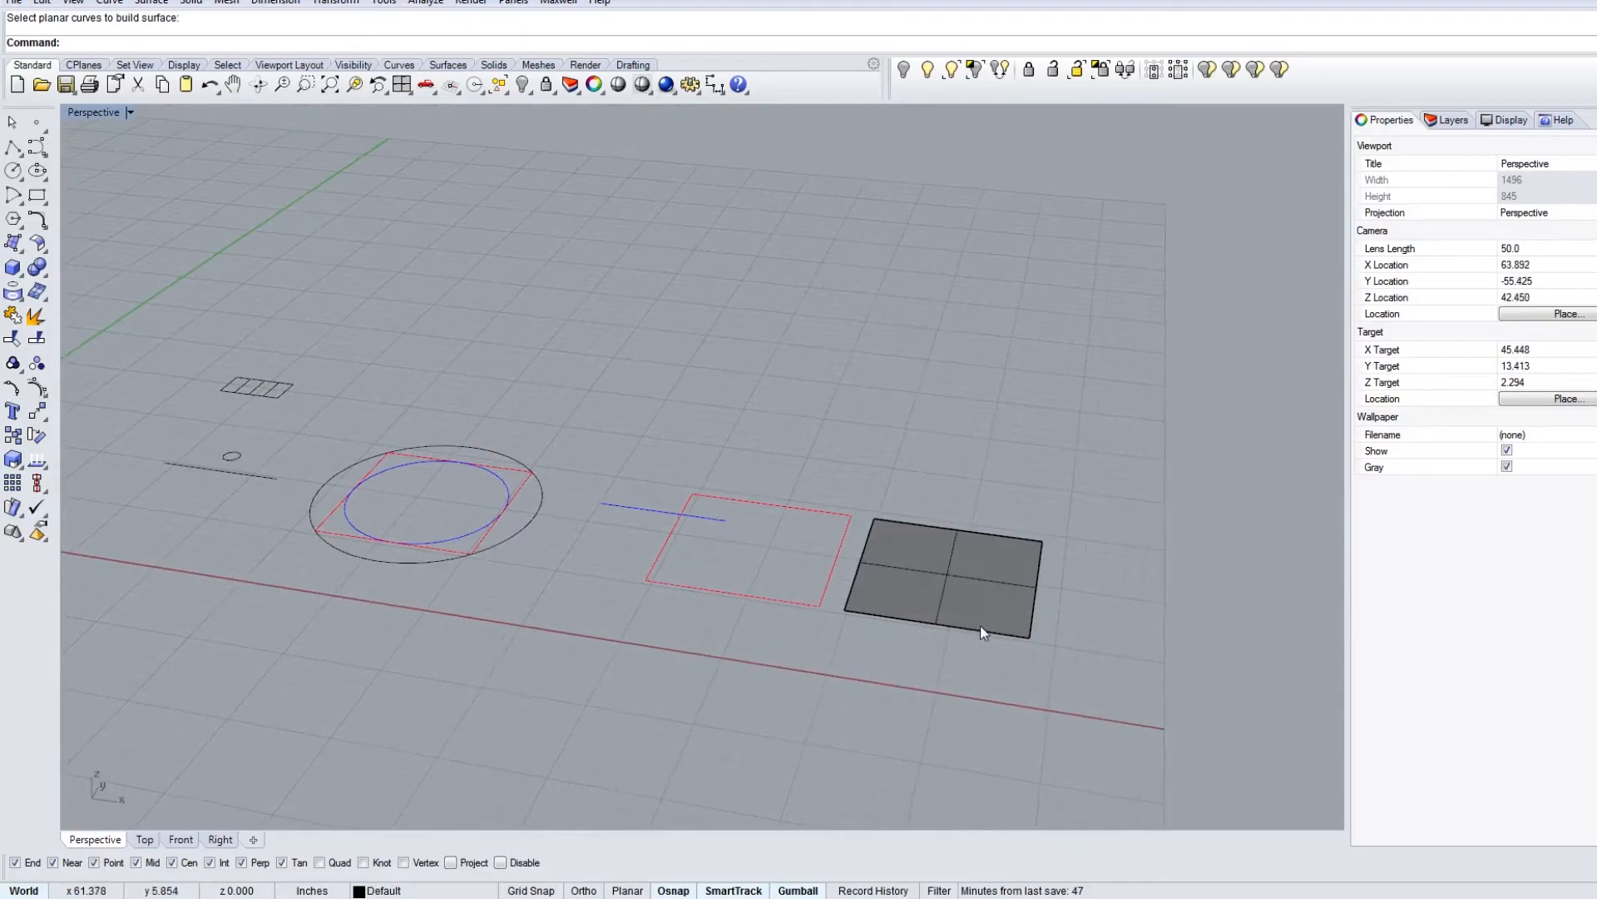
{"action": "scroll", "coordinate": [980, 626], "scroll_direction": "up", "scroll_amount": 5}
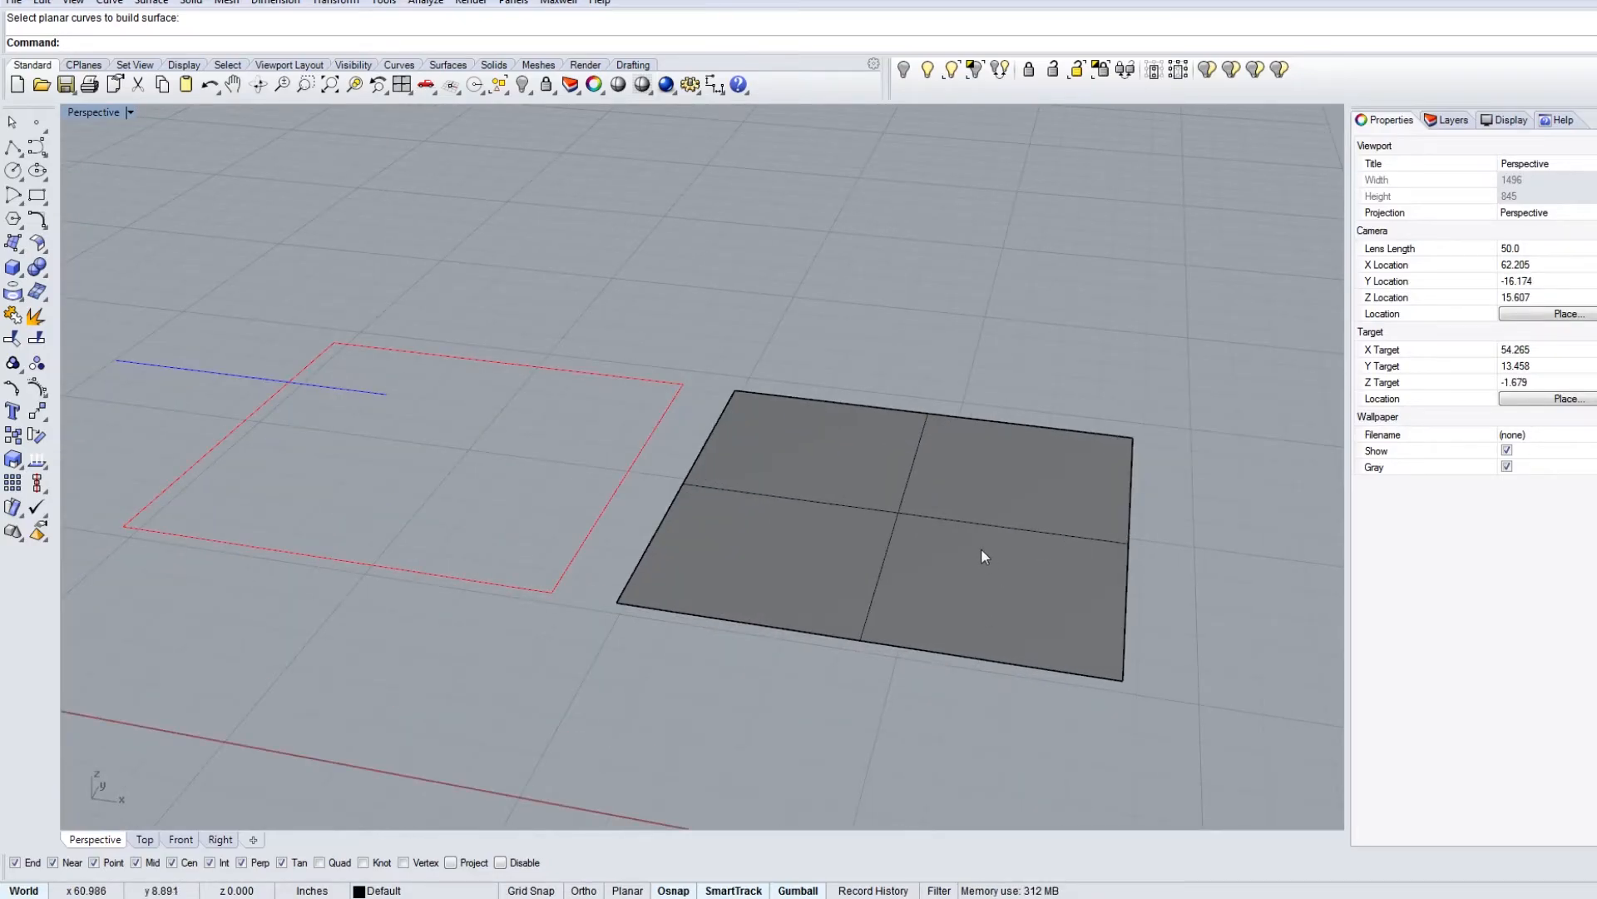
{"action": "scroll", "coordinate": [936, 522], "scroll_direction": "up", "scroll_amount": 3}
{"action": "right_click_drag", "start_coordinate": [938, 528], "coordinate": [827, 501]}
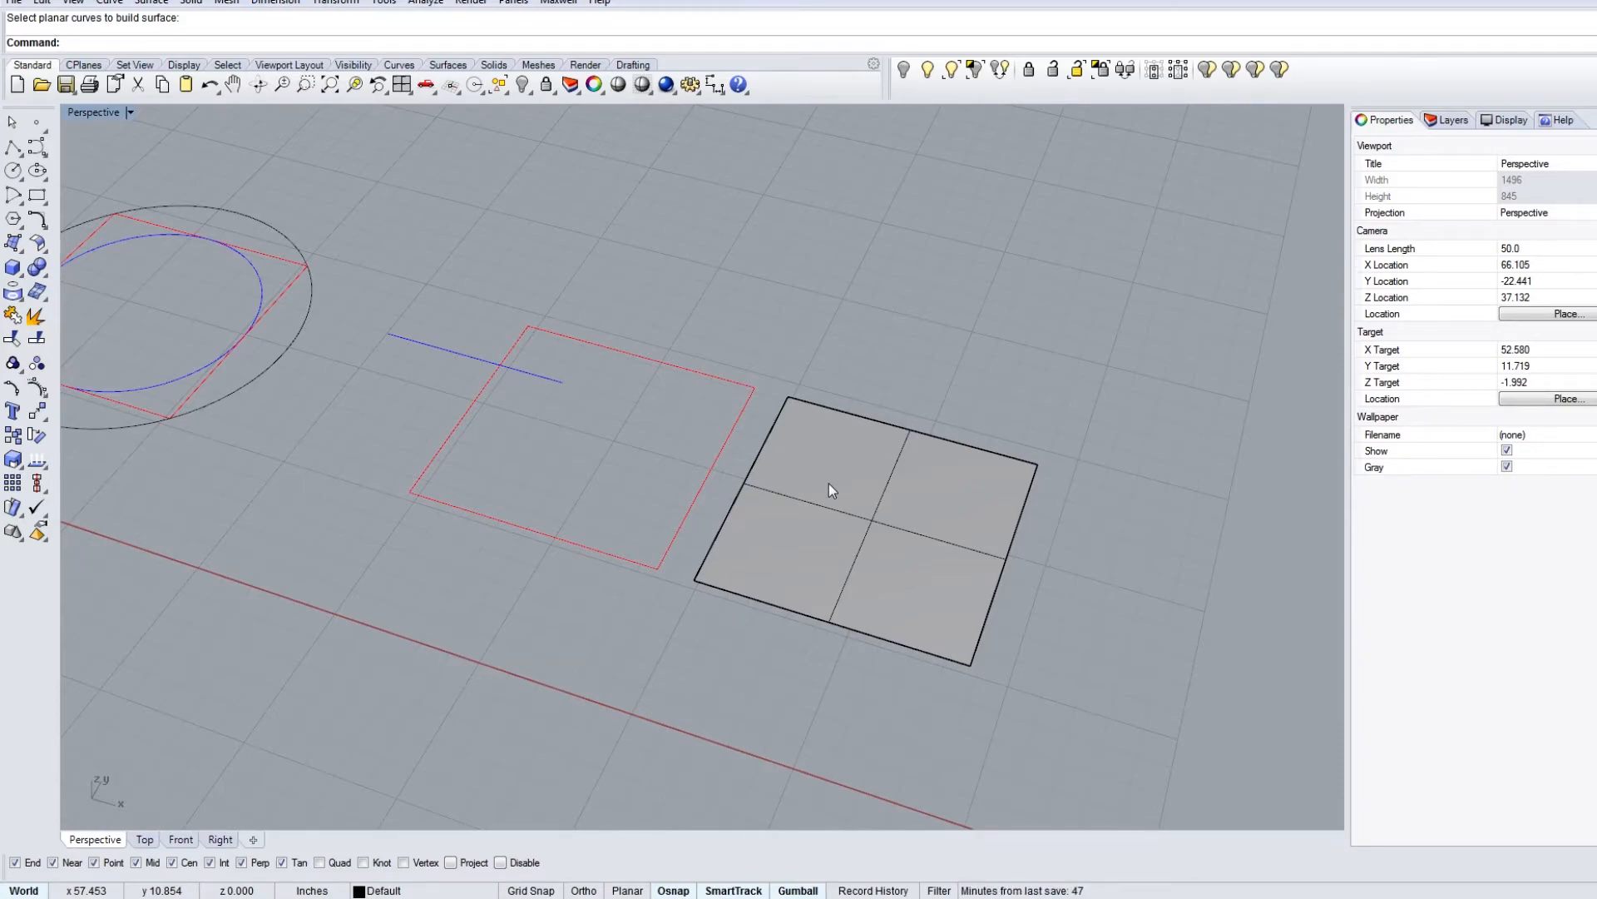
{"action": "scroll", "coordinate": [815, 379], "scroll_direction": "down", "scroll_amount": 8}
{"action": "right_click_drag", "start_coordinate": [732, 397], "coordinate": [830, 467], "text": "shift"}
{"action": "scroll", "coordinate": [732, 426], "scroll_direction": "up", "scroll_amount": 9}
{"action": "right_click_drag", "start_coordinate": [639, 423], "coordinate": [696, 341]}
{"action": "scroll", "coordinate": [615, 412], "scroll_direction": "down", "scroll_amount": 8}
{"action": "right_click_drag", "start_coordinate": [606, 421], "coordinate": [638, 404], "text": "shift"}
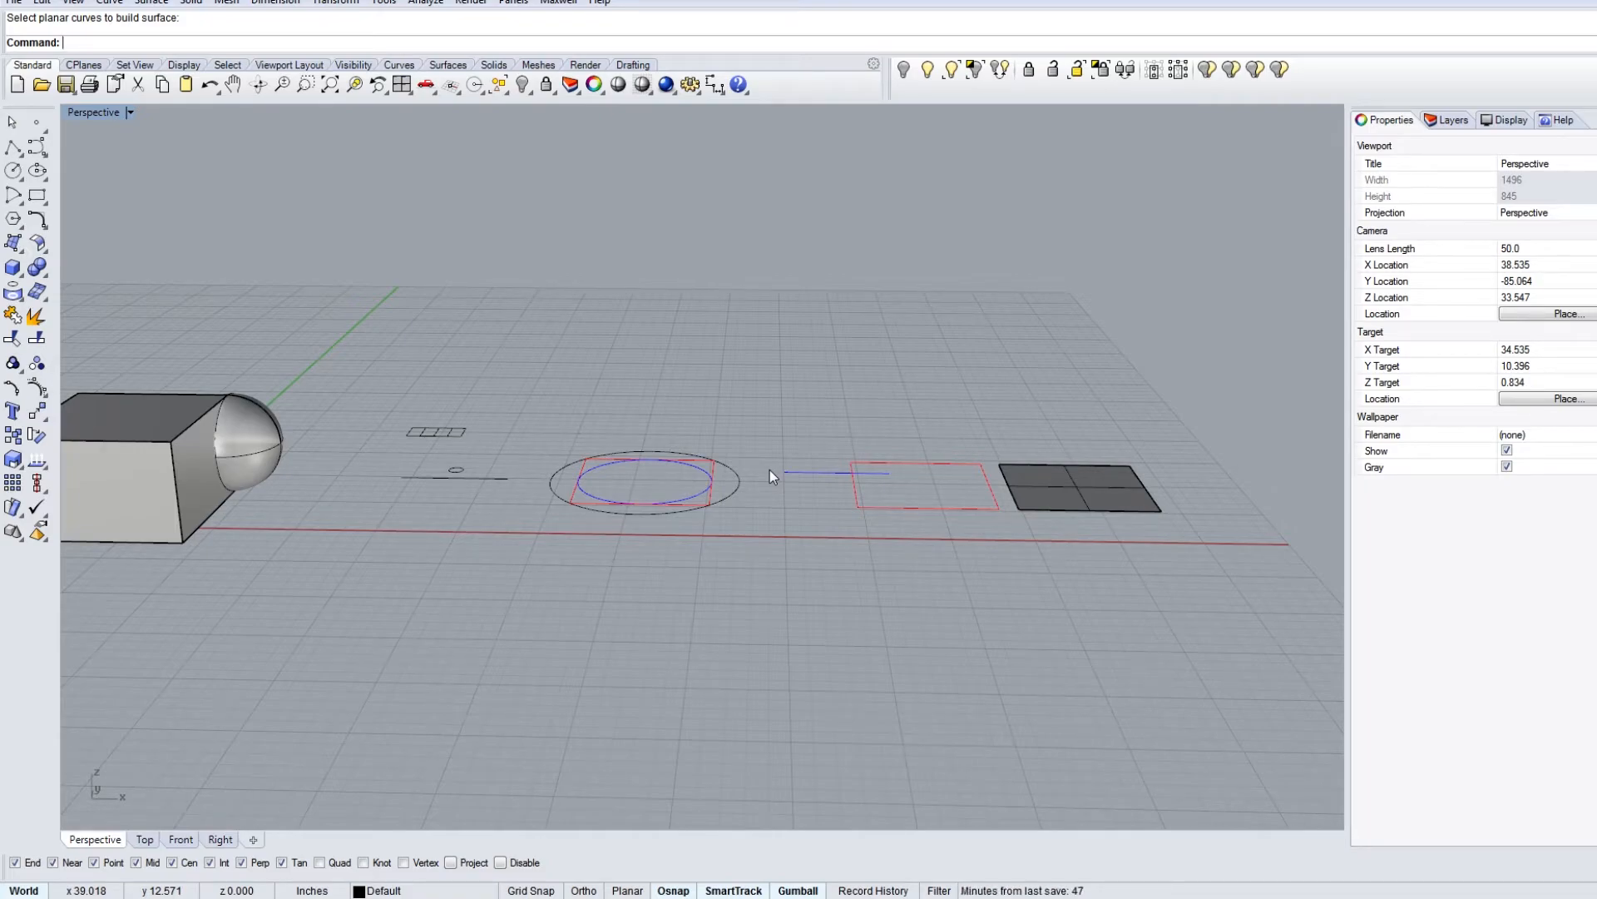
Step: Inspect the planar surface up close, and compare its object type with that of the low box next to the sphere
{"action": "scroll", "coordinate": [768, 472], "scroll_direction": "down", "scroll_amount": 4}
{"action": "scroll", "coordinate": [912, 470], "scroll_direction": "up", "scroll_amount": 6}
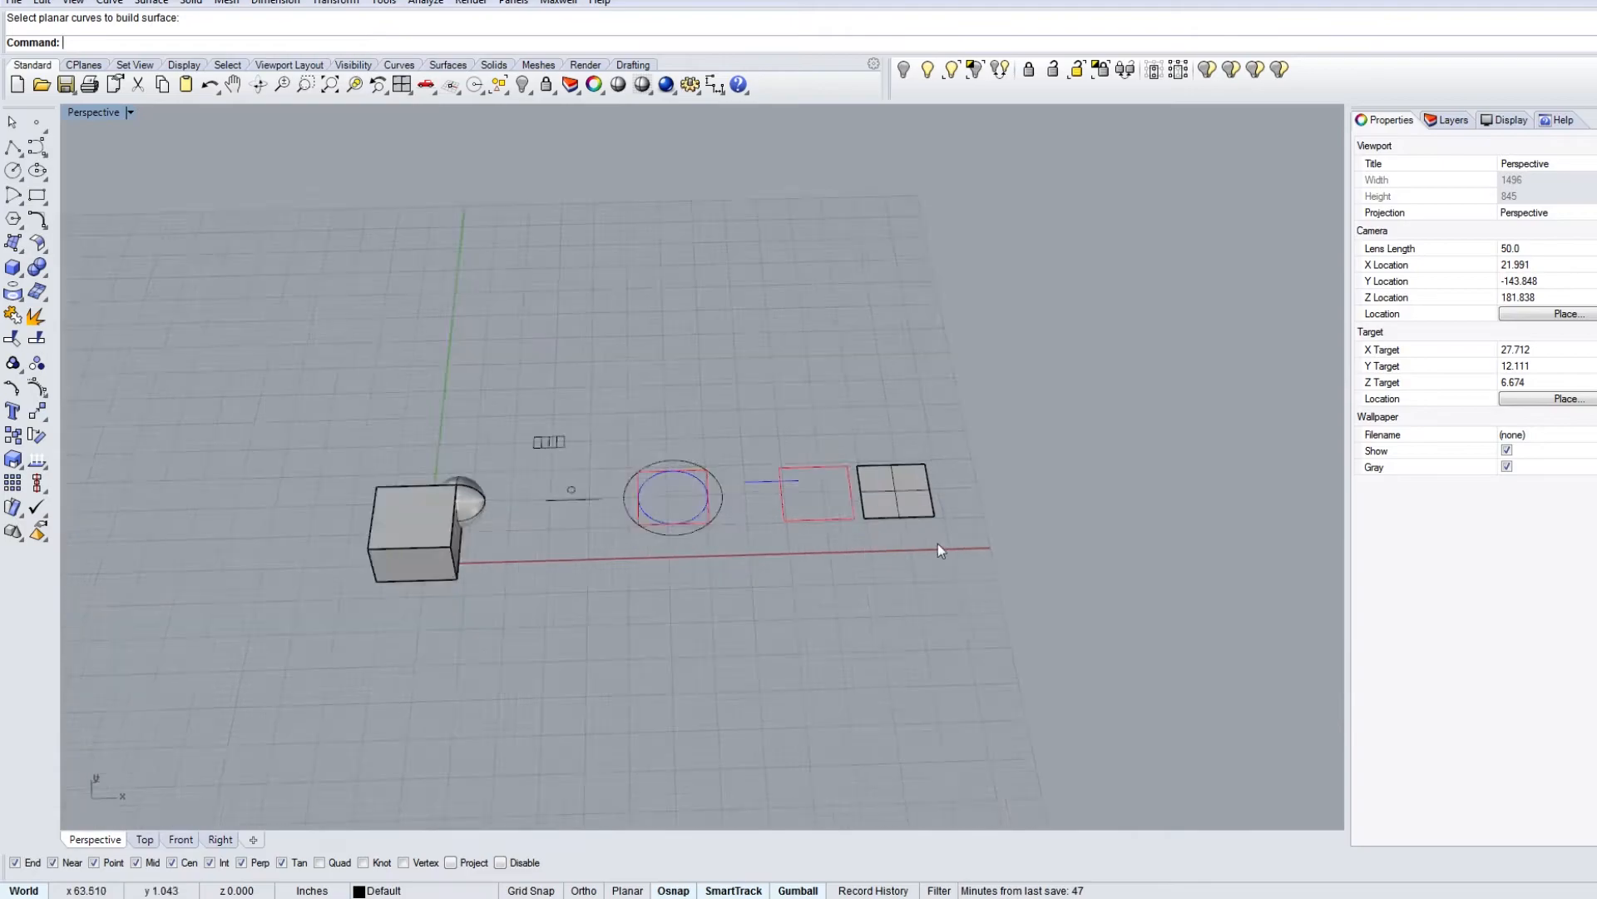
{"action": "left_click", "coordinate": [806, 394]}
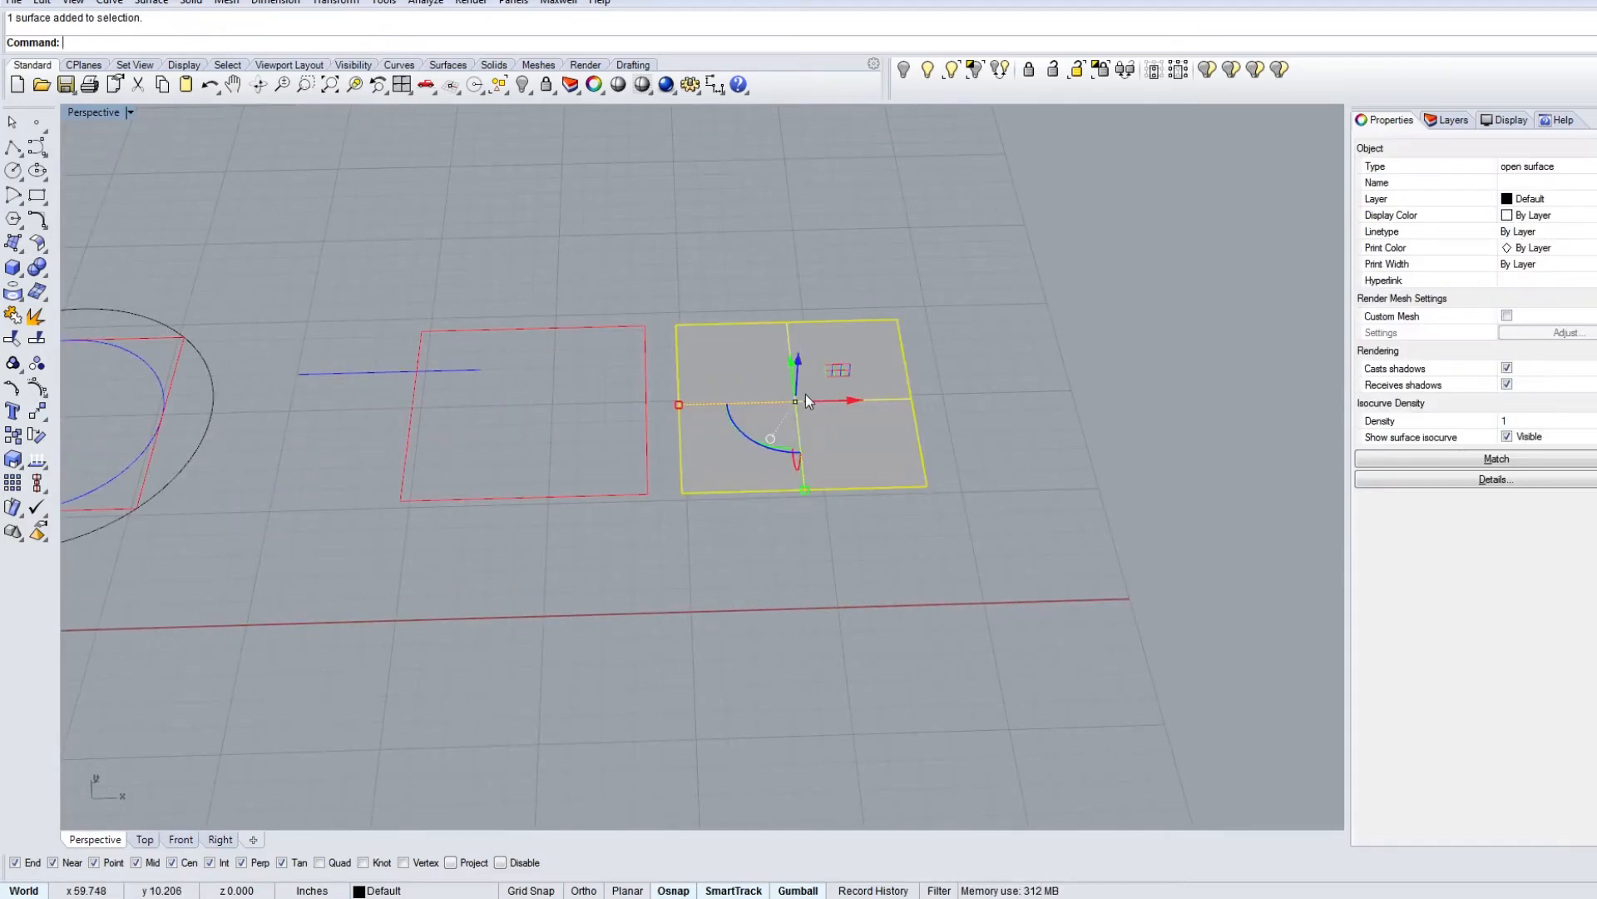
{"action": "scroll", "coordinate": [805, 401], "scroll_direction": "up", "scroll_amount": 4}
{"action": "scroll", "coordinate": [688, 454], "scroll_direction": "down", "scroll_amount": 2}
{"action": "right_click_drag", "start_coordinate": [761, 480], "coordinate": [756, 426]}
{"action": "scroll", "coordinate": [746, 415], "scroll_direction": "down", "scroll_amount": 6}
{"action": "scroll", "coordinate": [521, 432], "scroll_direction": "down", "scroll_amount": 5}
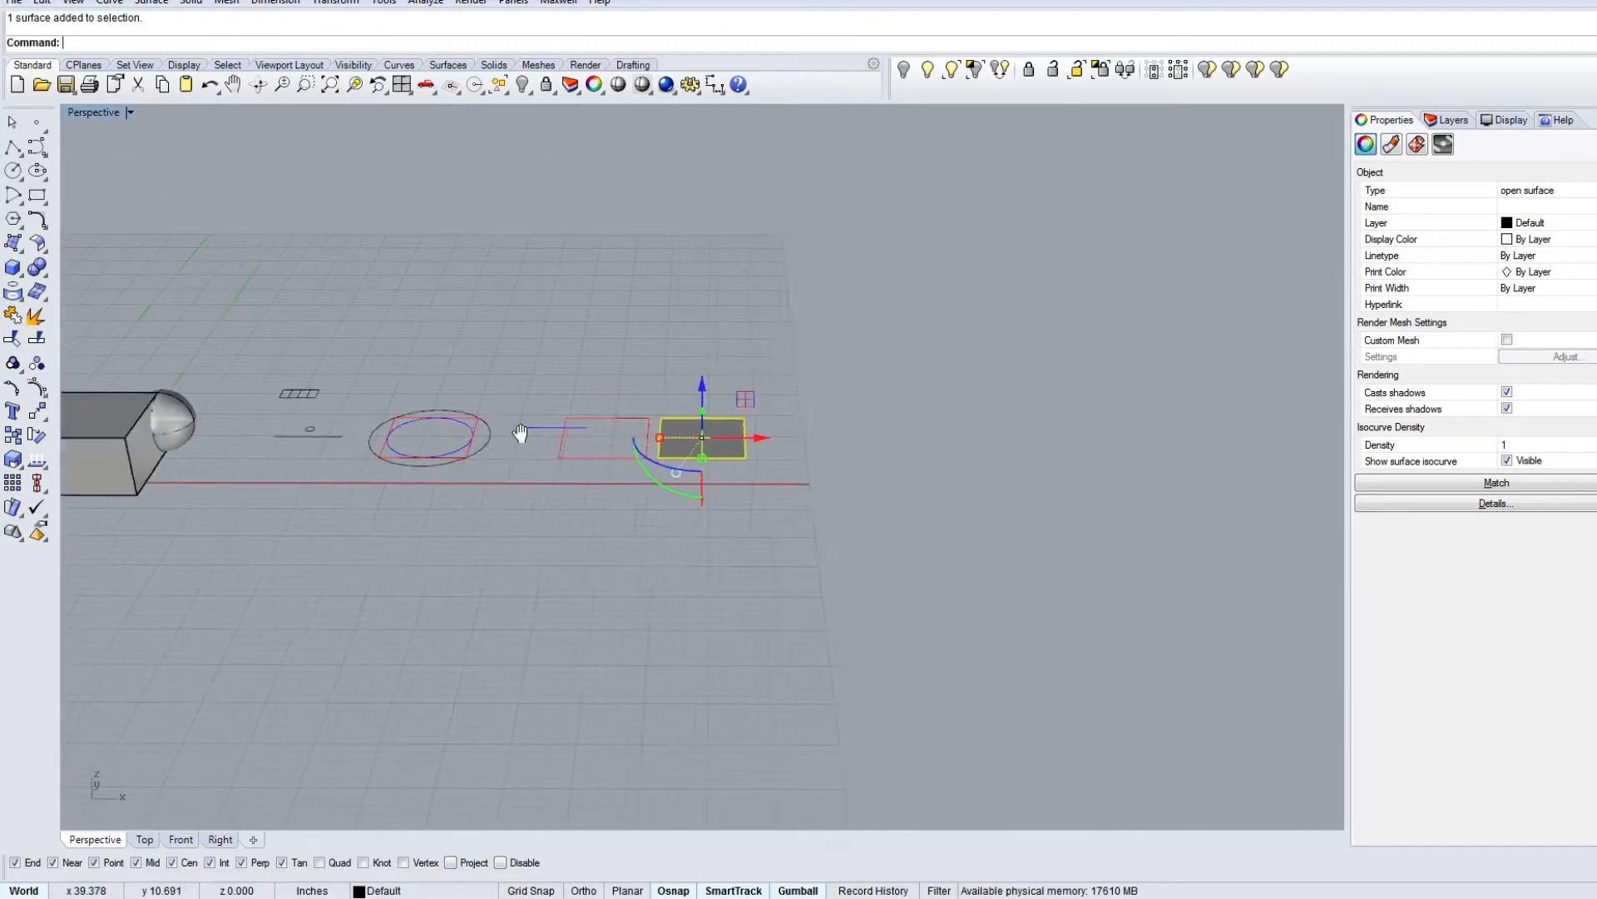
{"action": "left_click", "coordinate": [204, 466]}
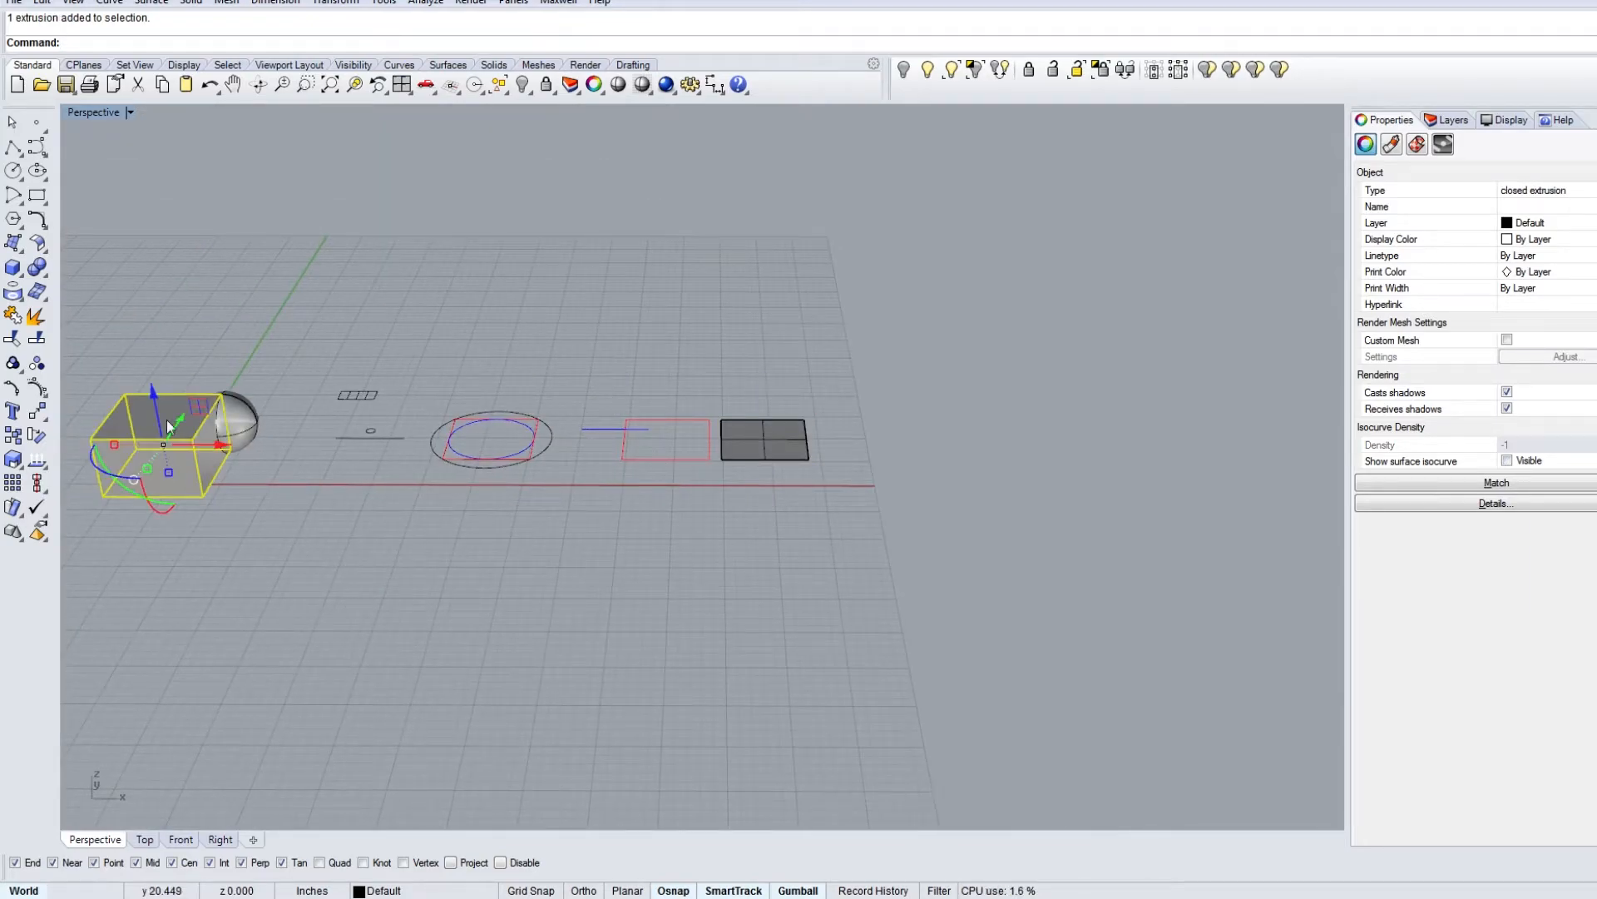
Step: Create a tall box with a small rectangular base beside the sphere, and select it to view its object type
{"action": "left_click", "coordinate": [12, 268]}
{"action": "left_click", "coordinate": [275, 539]}
{"action": "left_click", "coordinate": [375, 497]}
{"action": "left_click", "coordinate": [391, 239]}
{"action": "mouse_move", "coordinate": [408, 400]}
{"action": "right_mouse_down"}
{"action": "mouse_move", "coordinate": [416, 299]}
{"action": "mouse_move", "coordinate": [377, 445]}
{"action": "mouse_move", "coordinate": [517, 447]}
{"action": "right_mouse_up"}
{"action": "scroll", "coordinate": [485, 419], "scroll_direction": "up", "scroll_amount": 5}
{"action": "left_click", "coordinate": [483, 414]}
{"action": "right_click_drag", "start_coordinate": [485, 312], "coordinate": [608, 490], "text": "shift"}
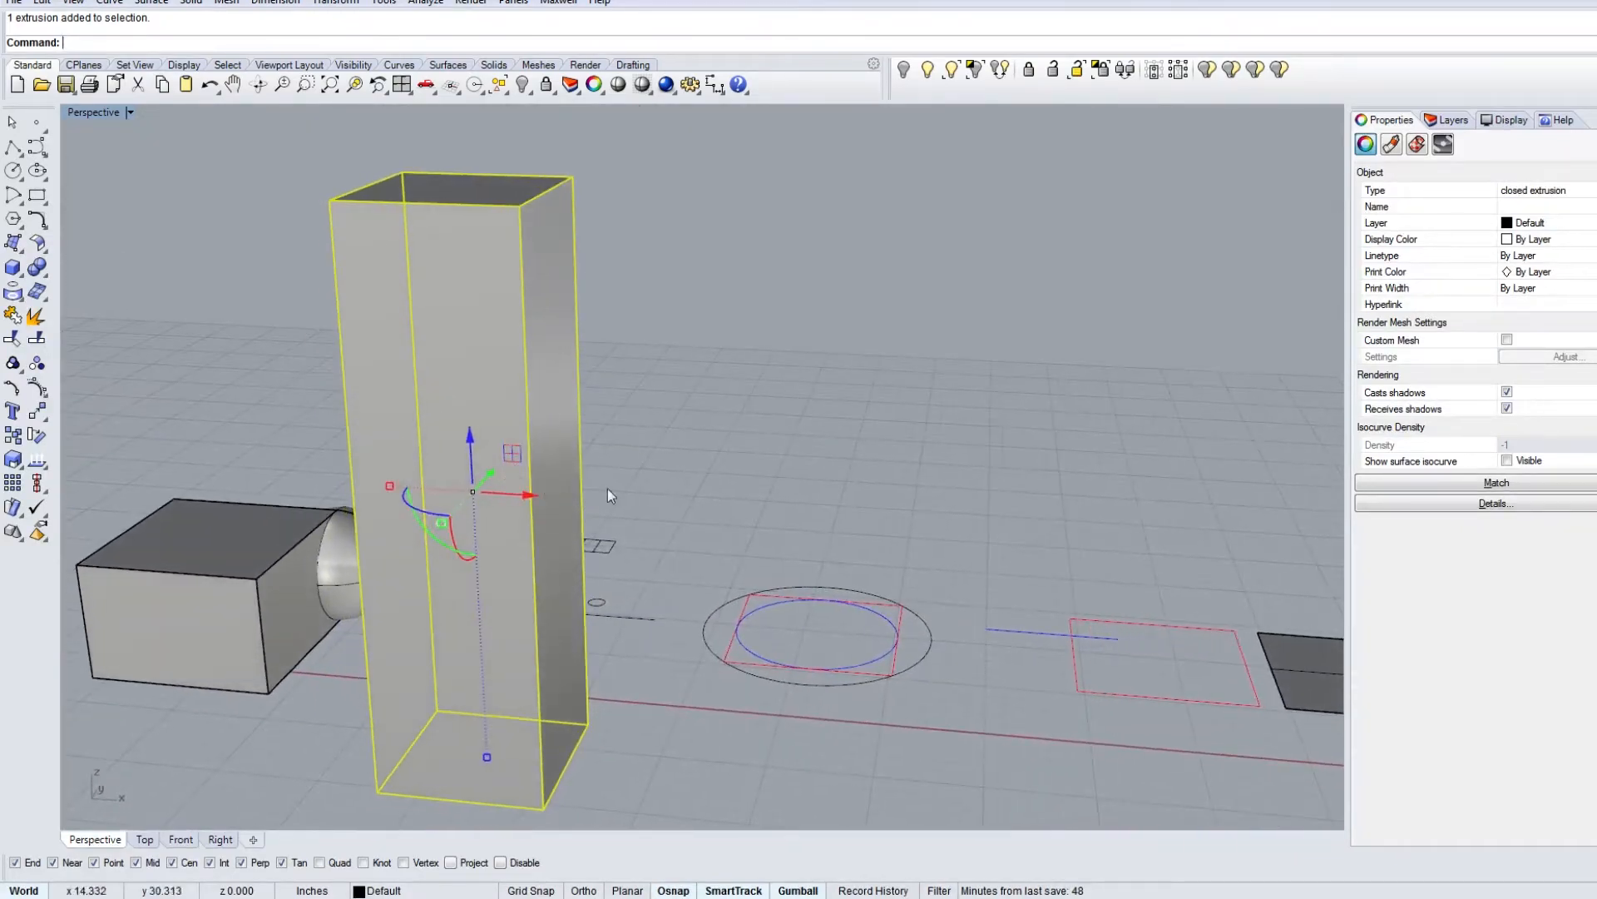
Step: Select the planar surface, zoom to it, and examine its lack of thickness from a low angle
{"action": "scroll", "coordinate": [761, 489], "scroll_direction": "down", "scroll_amount": 7}
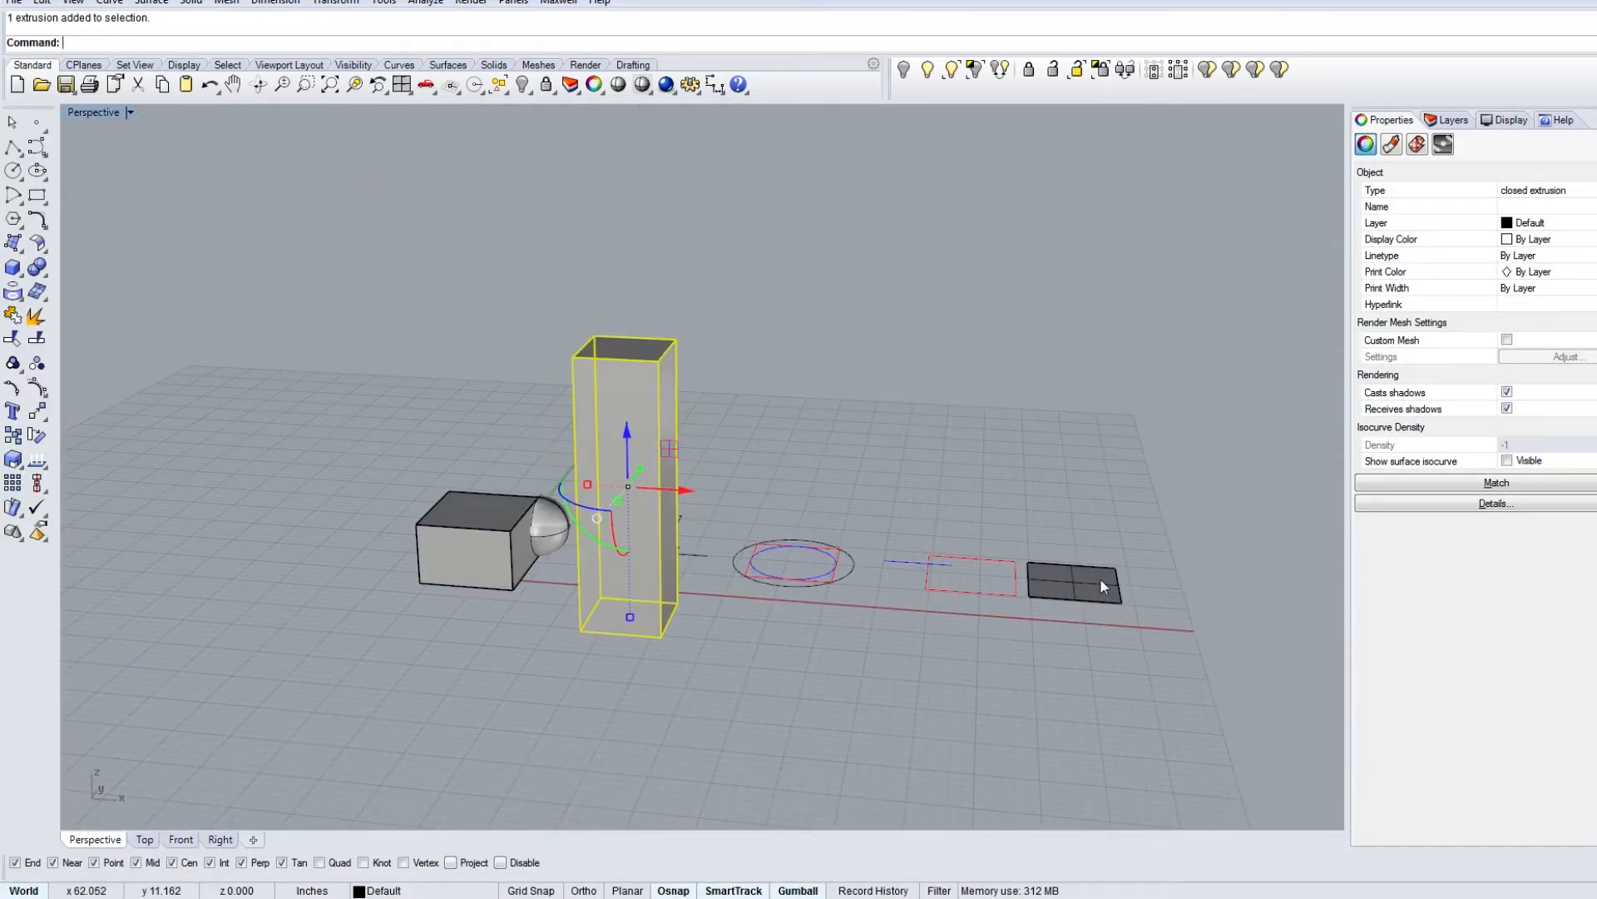
{"action": "scroll", "coordinate": [1099, 577], "scroll_direction": "up", "scroll_amount": 8}
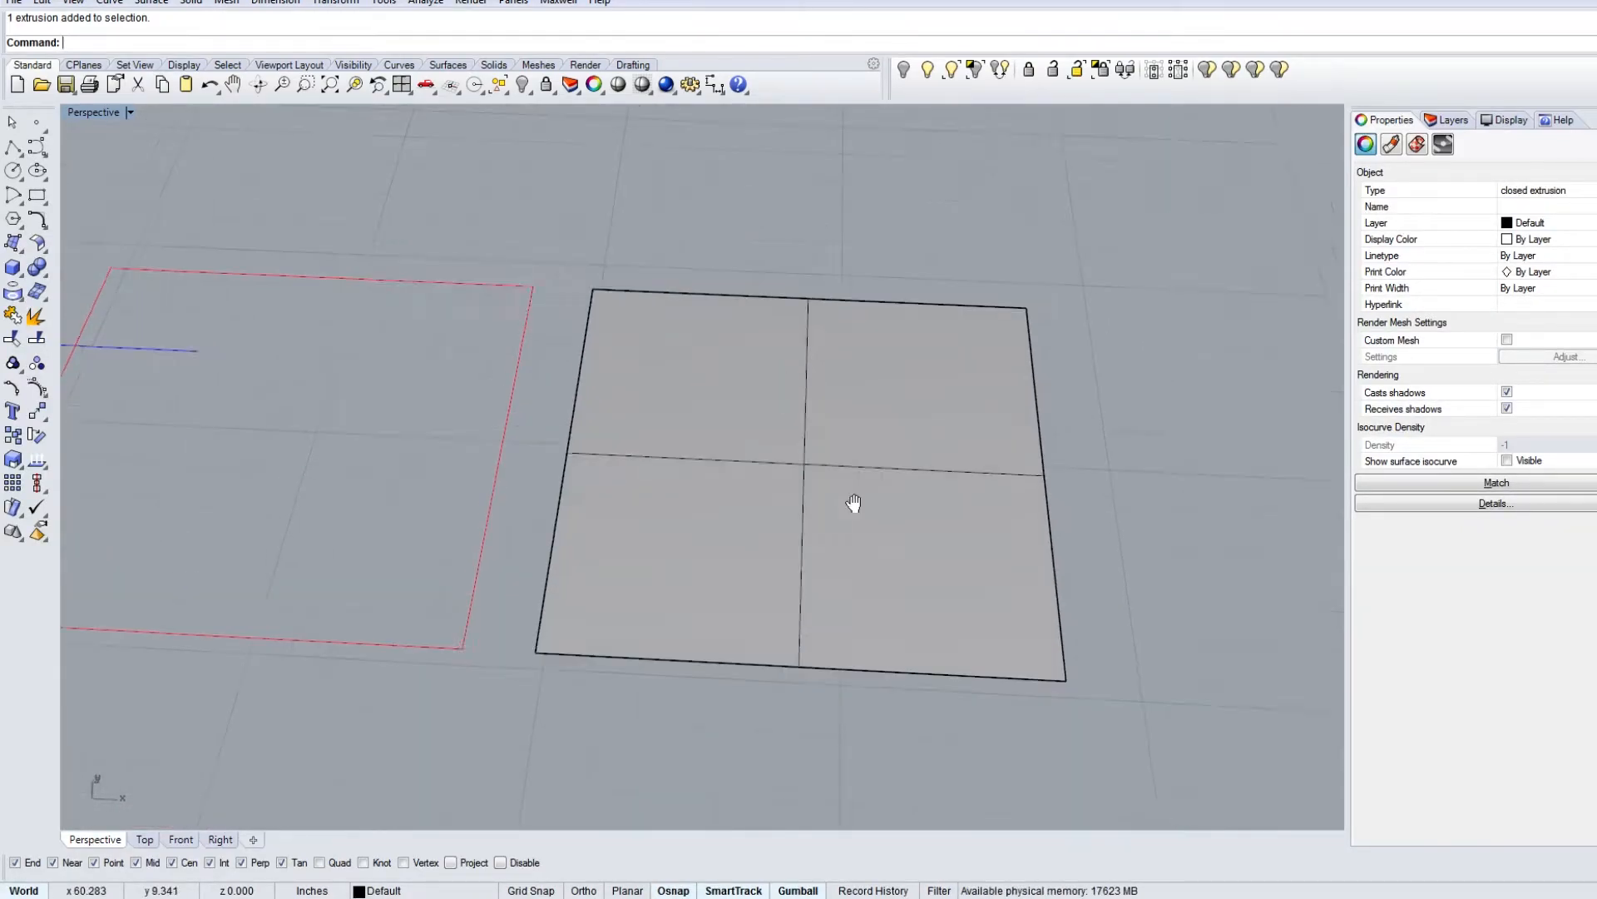
{"action": "left_click", "coordinate": [848, 541]}
{"action": "mouse_move", "coordinate": [848, 541]}
{"action": "right_mouse_down"}
{"action": "mouse_move", "coordinate": [881, 333]}
{"action": "mouse_move", "coordinate": [862, 314]}
{"action": "mouse_move", "coordinate": [841, 541]}
{"action": "right_mouse_up"}
{"action": "right_click_drag", "start_coordinate": [784, 382], "coordinate": [774, 343]}
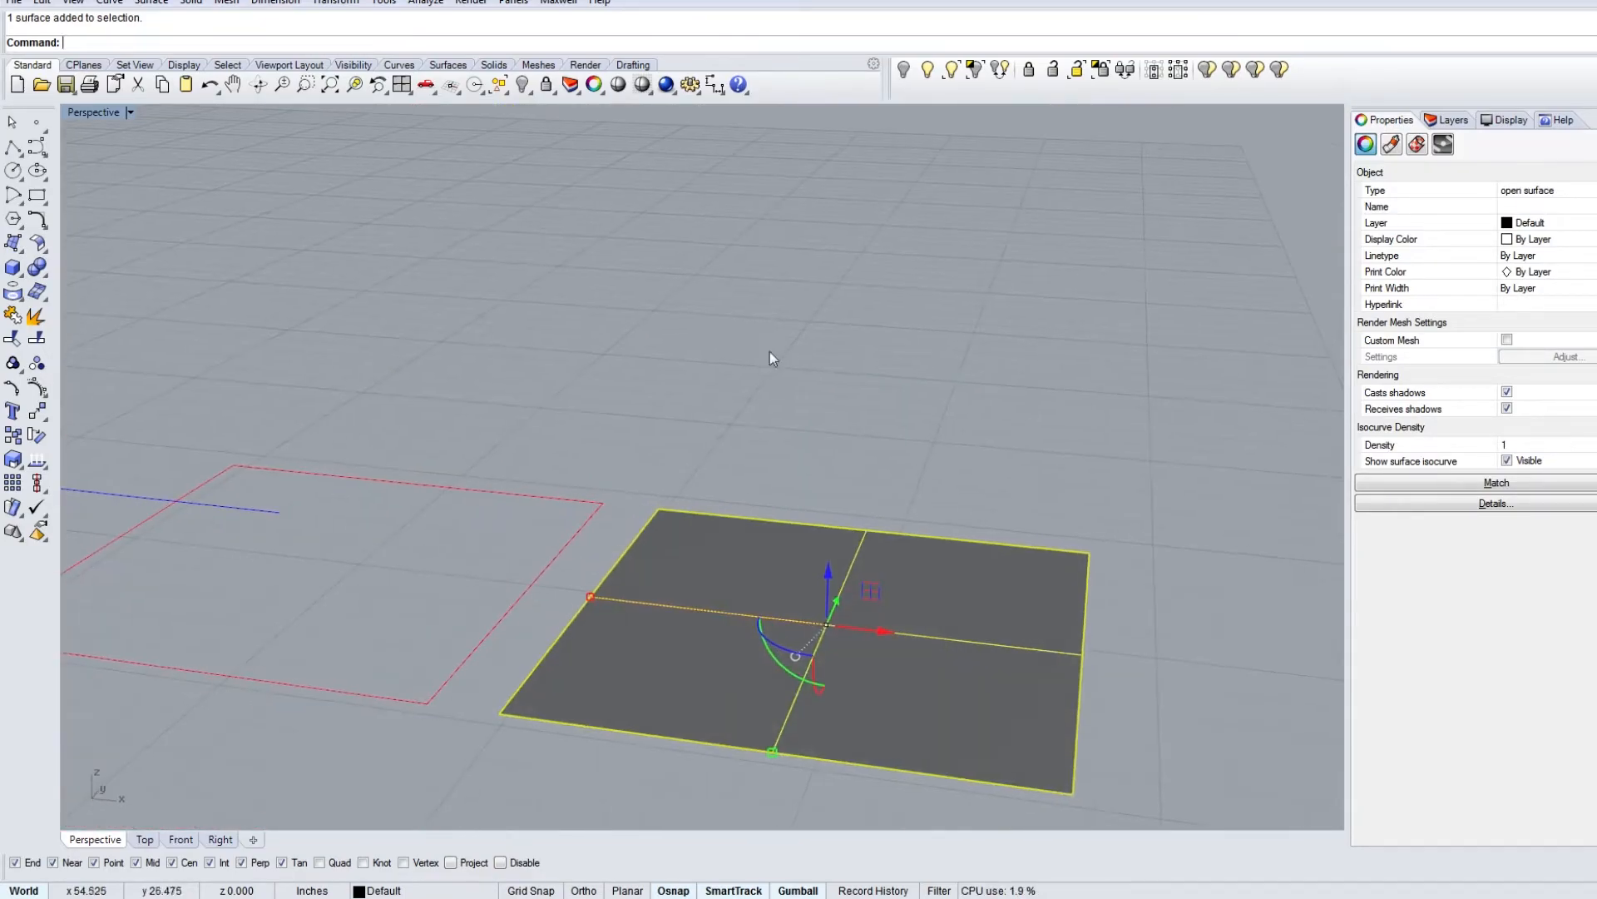
{"action": "type", "text": "zs"}
{"action": "key", "text": "Return"}
{"action": "right_click_drag", "start_coordinate": [686, 592], "coordinate": [589, 506]}
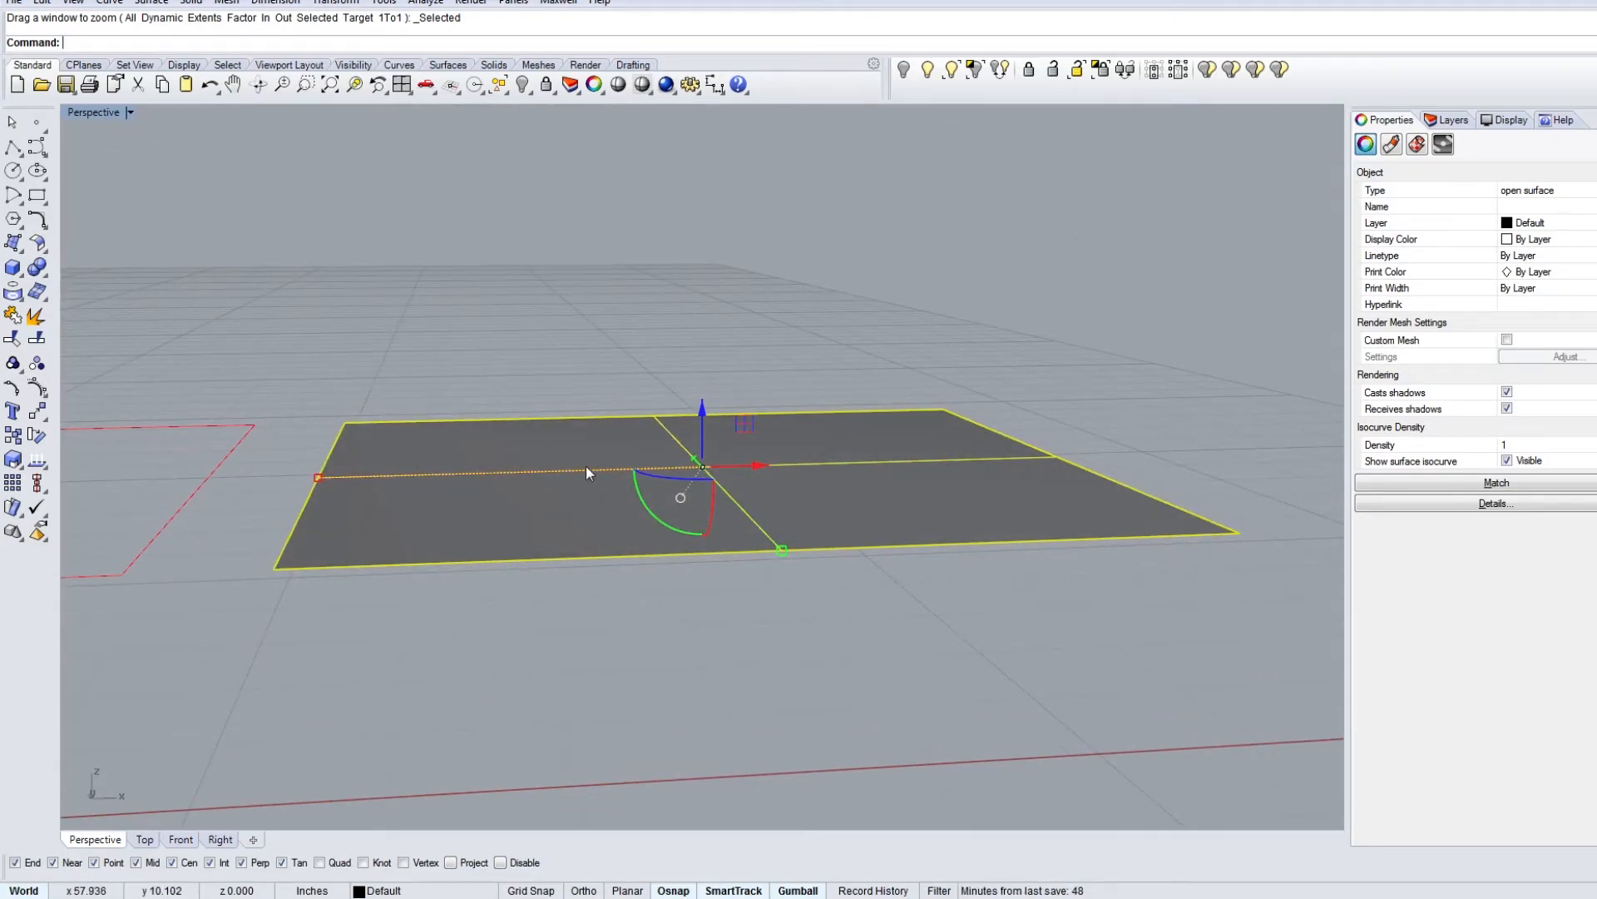
{"action": "scroll", "coordinate": [585, 466], "scroll_direction": "down", "scroll_amount": 10}
Step: Select the tall box, zoom to it, and examine it as a closed volume from several angles
{"action": "right_click_drag", "start_coordinate": [278, 518], "coordinate": [820, 604], "text": "shift"}
{"action": "left_click", "coordinate": [319, 514]}
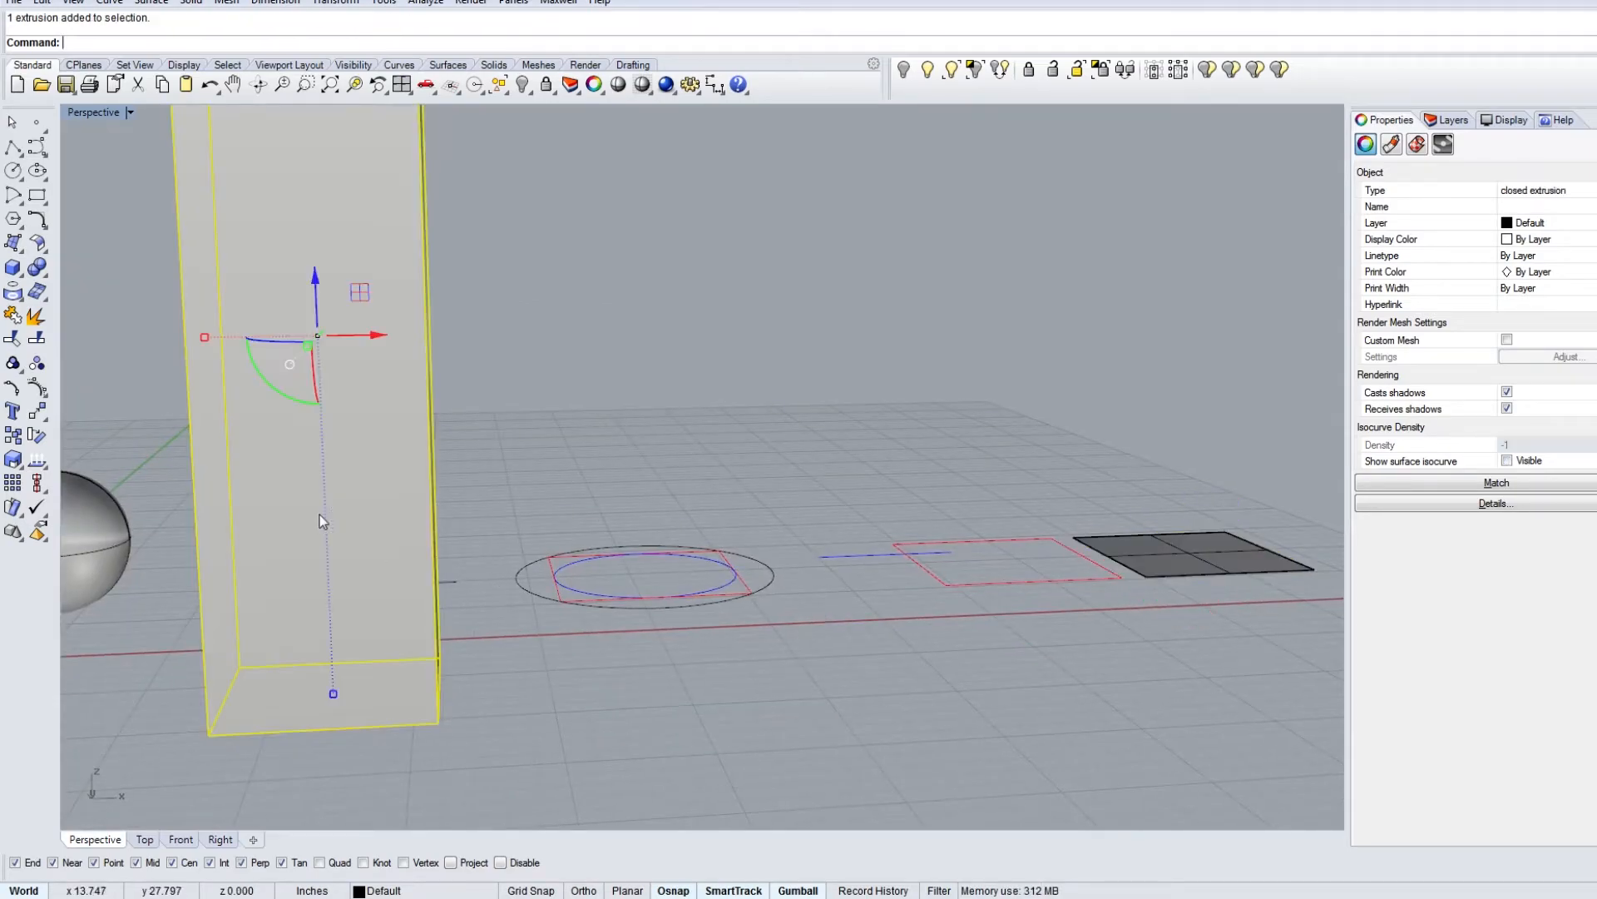
{"action": "type", "text": "zs"}
{"action": "key", "text": "Return"}
{"action": "right_click_drag", "start_coordinate": [518, 443], "coordinate": [575, 407]}
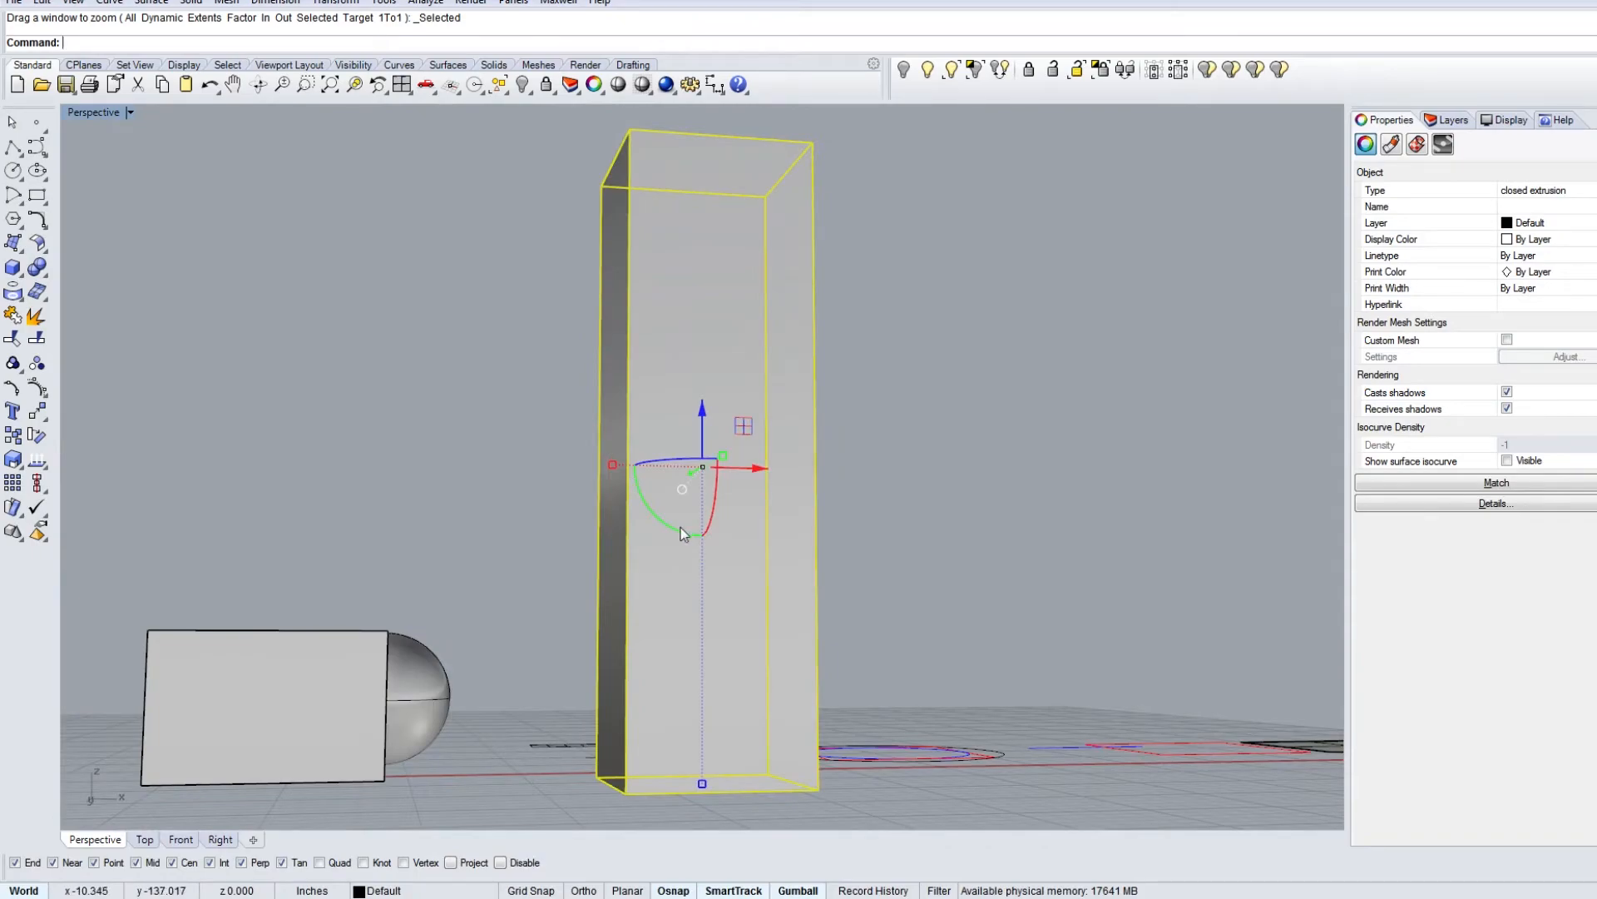
{"action": "right_click_drag", "start_coordinate": [881, 489], "coordinate": [354, 468], "text": "shift"}
{"action": "right_click_drag", "start_coordinate": [942, 611], "coordinate": [953, 724]}
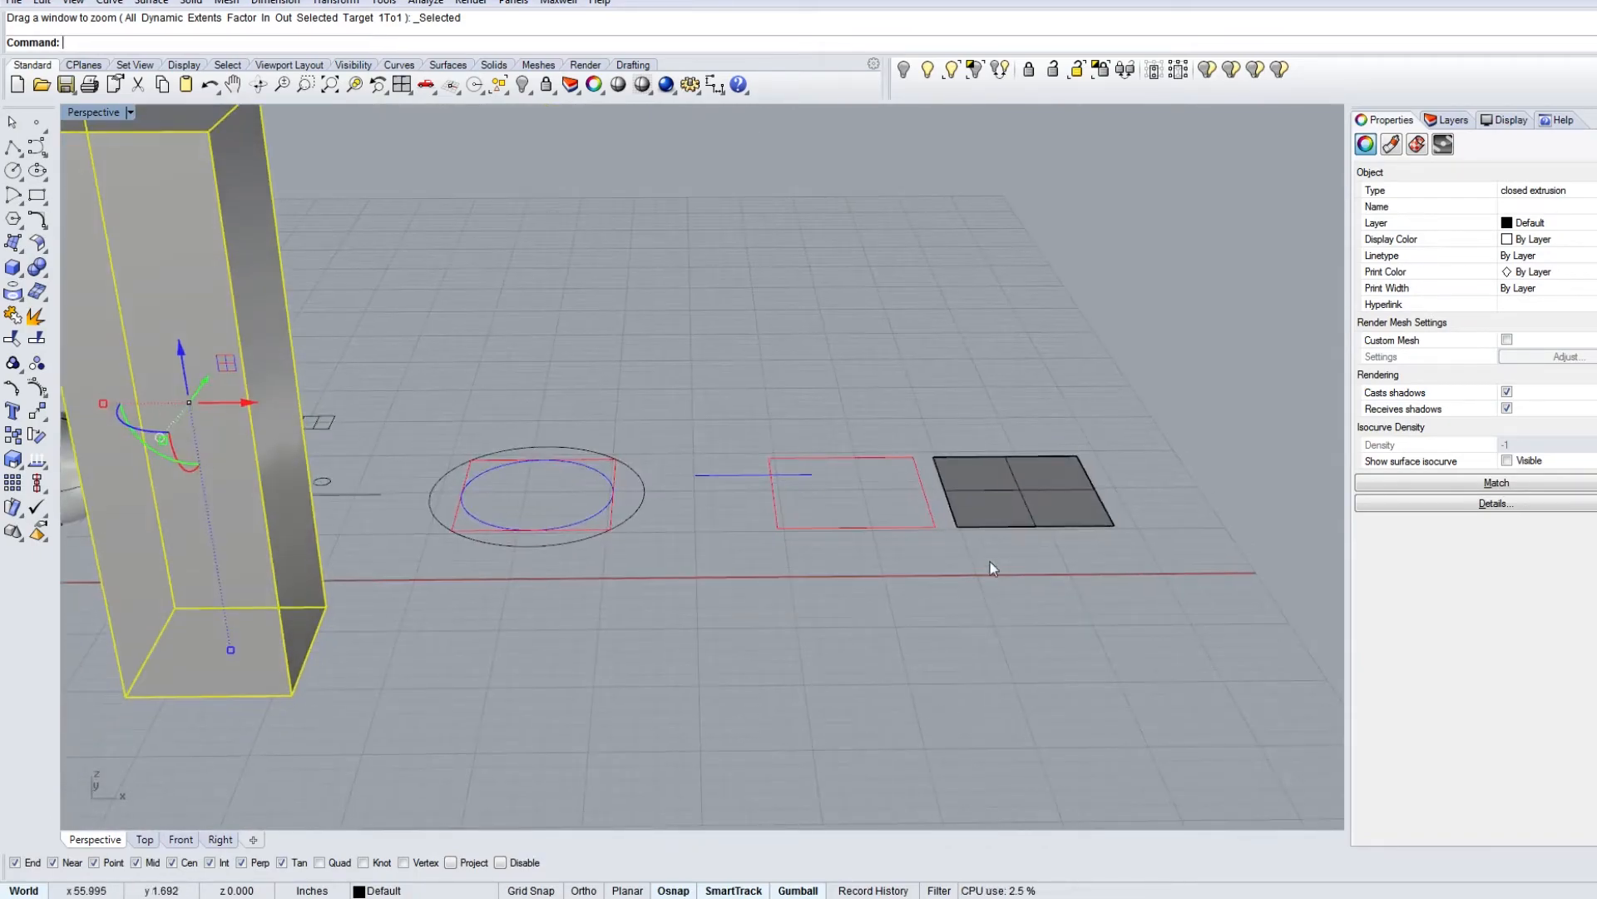
Step: Zoom to the planar surface and compare the colours of its underside and its upper side
{"action": "left_click", "coordinate": [996, 502]}
{"action": "type", "text": "zs"}
{"action": "key", "text": "Return"}
{"action": "mouse_move", "coordinate": [1072, 661]}
{"action": "right_mouse_down"}
{"action": "mouse_move", "coordinate": [1080, 516]}
{"action": "mouse_move", "coordinate": [967, 577]}
{"action": "mouse_move", "coordinate": [977, 497]}
{"action": "right_mouse_up"}
{"action": "scroll", "coordinate": [965, 499], "scroll_direction": "down", "scroll_amount": 9}
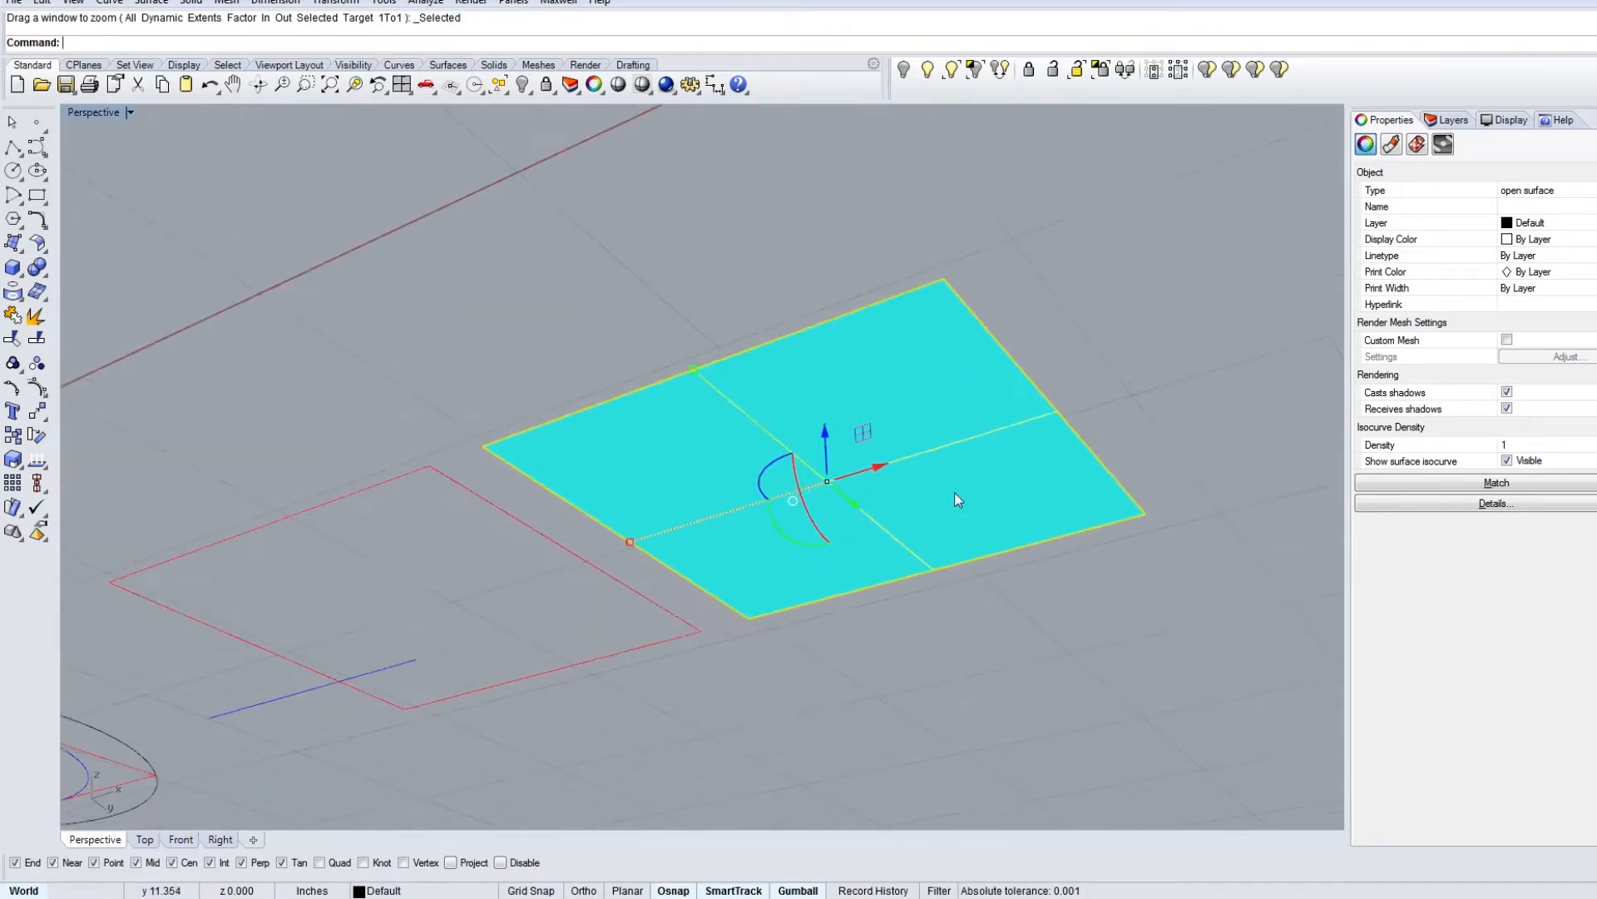
{"action": "right_click_drag", "start_coordinate": [781, 471], "coordinate": [820, 634]}
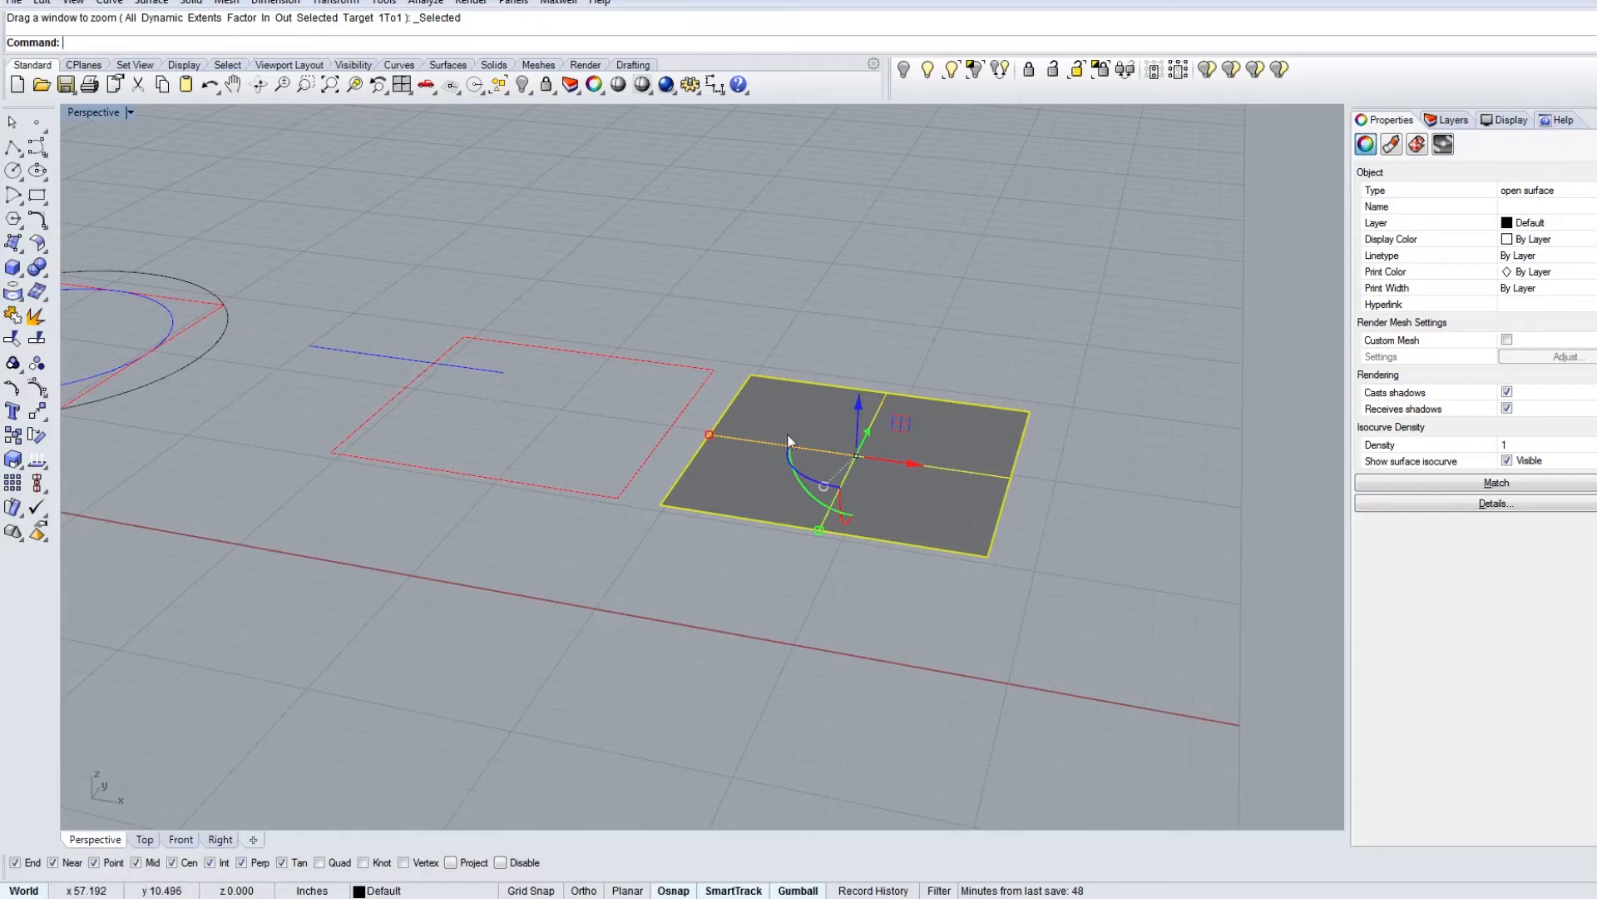
{"action": "mouse_move", "coordinate": [1002, 546]}
{"action": "right_mouse_down"}
{"action": "mouse_move", "coordinate": [988, 403]}
{"action": "mouse_move", "coordinate": [1059, 527]}
{"action": "right_mouse_up"}
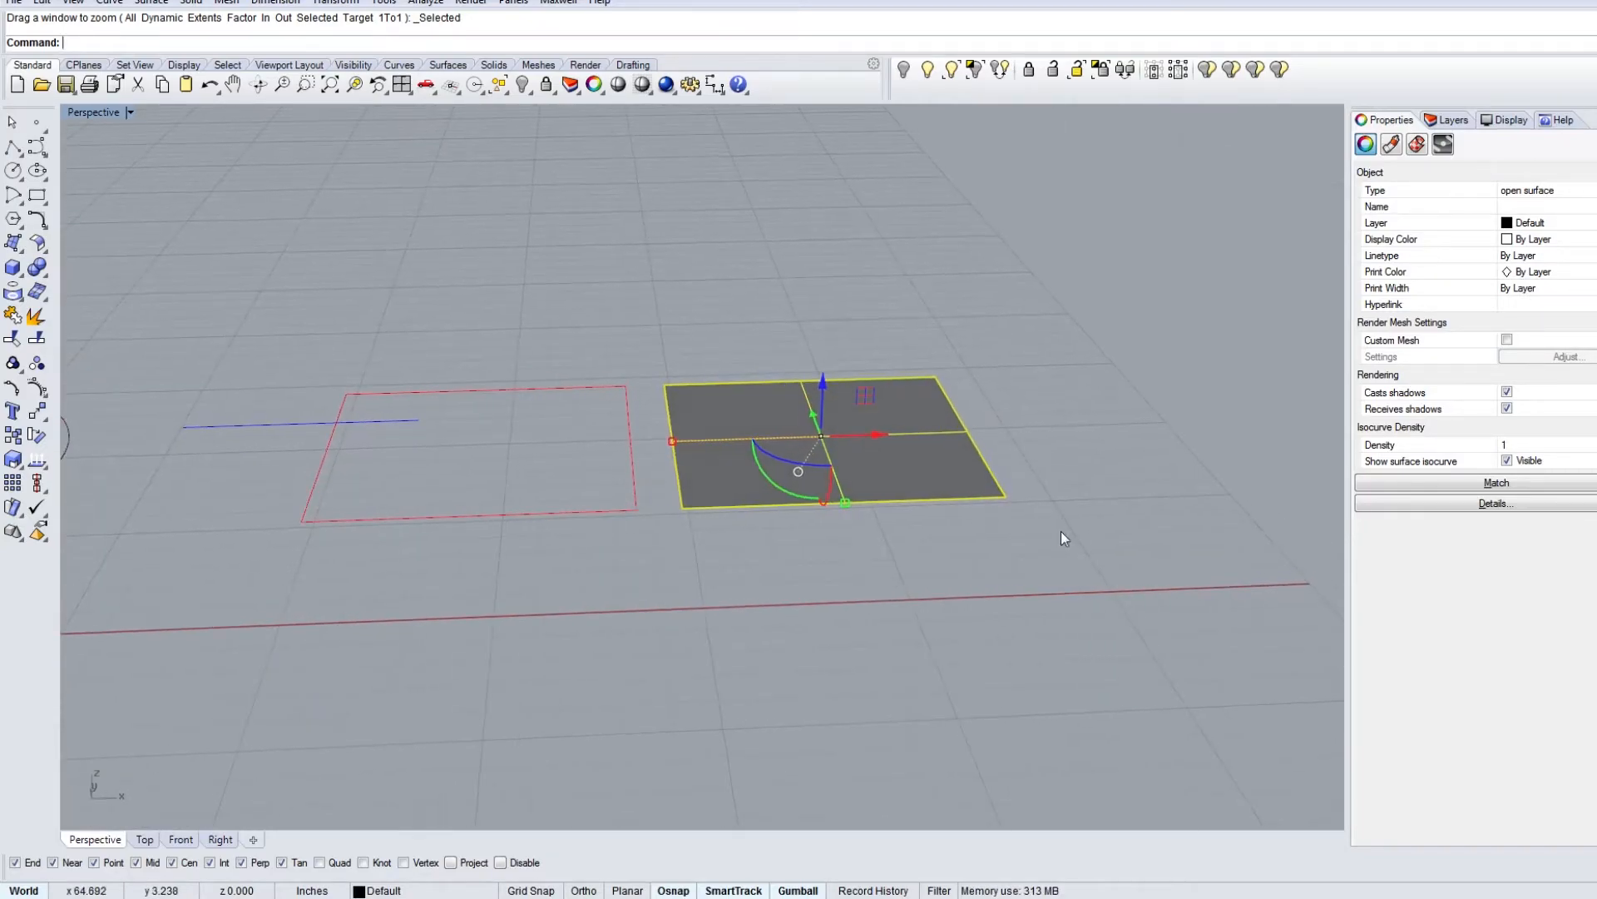
Step: Show the Perspective viewport's display settings and look up the DisplayProperties command
{"action": "left_click", "coordinate": [1500, 121]}
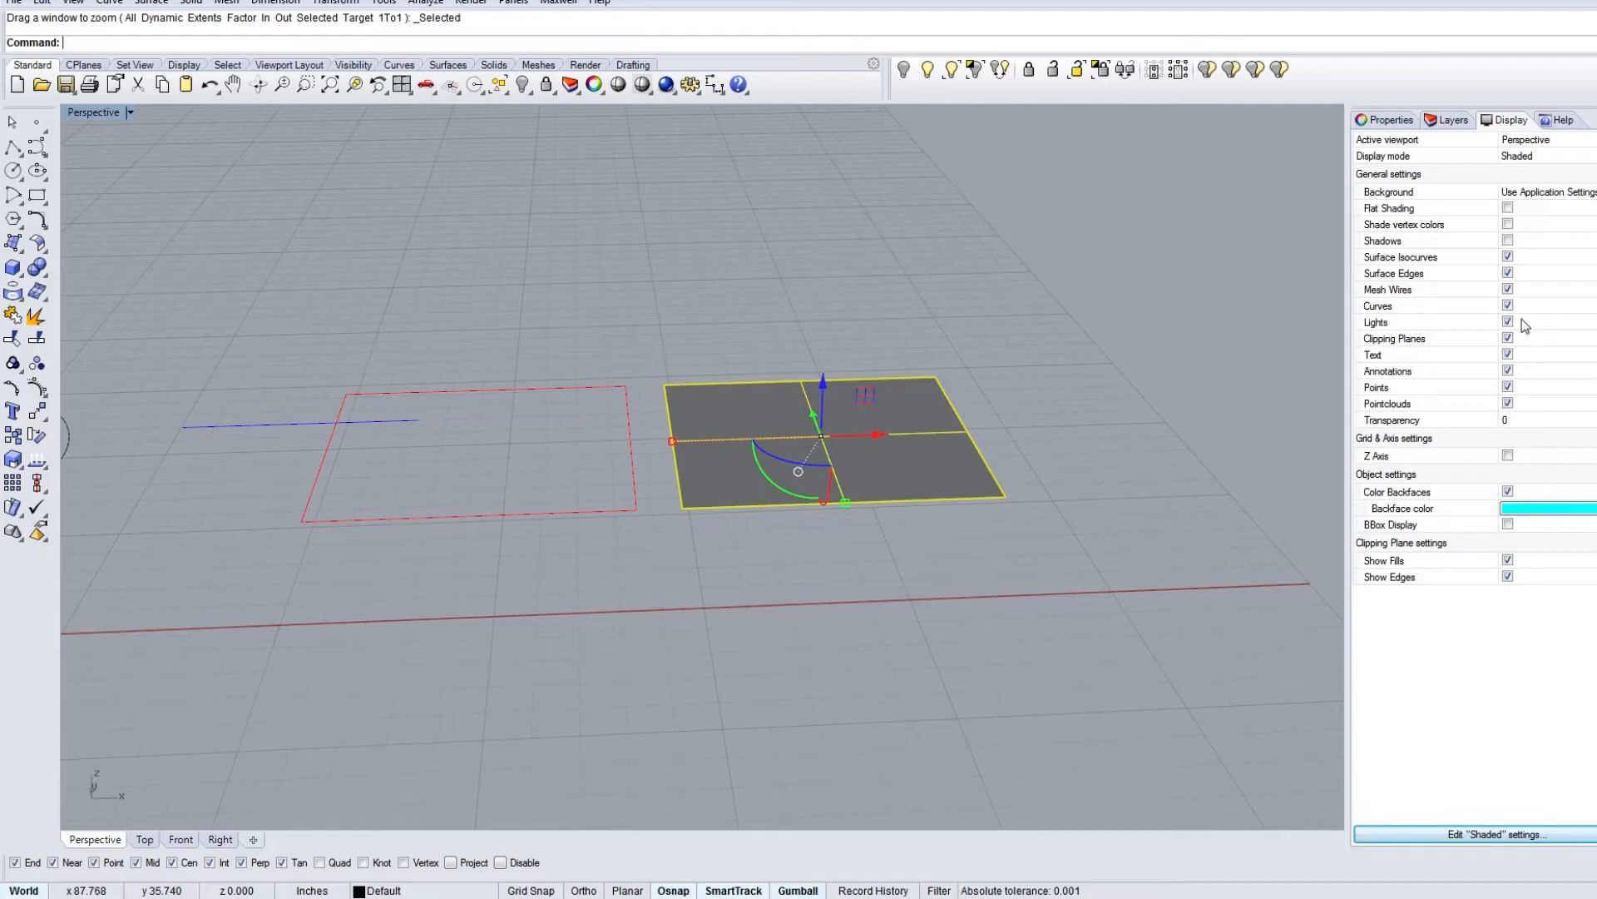
{"action": "type", "text": "DisplayAttrsMgr"}
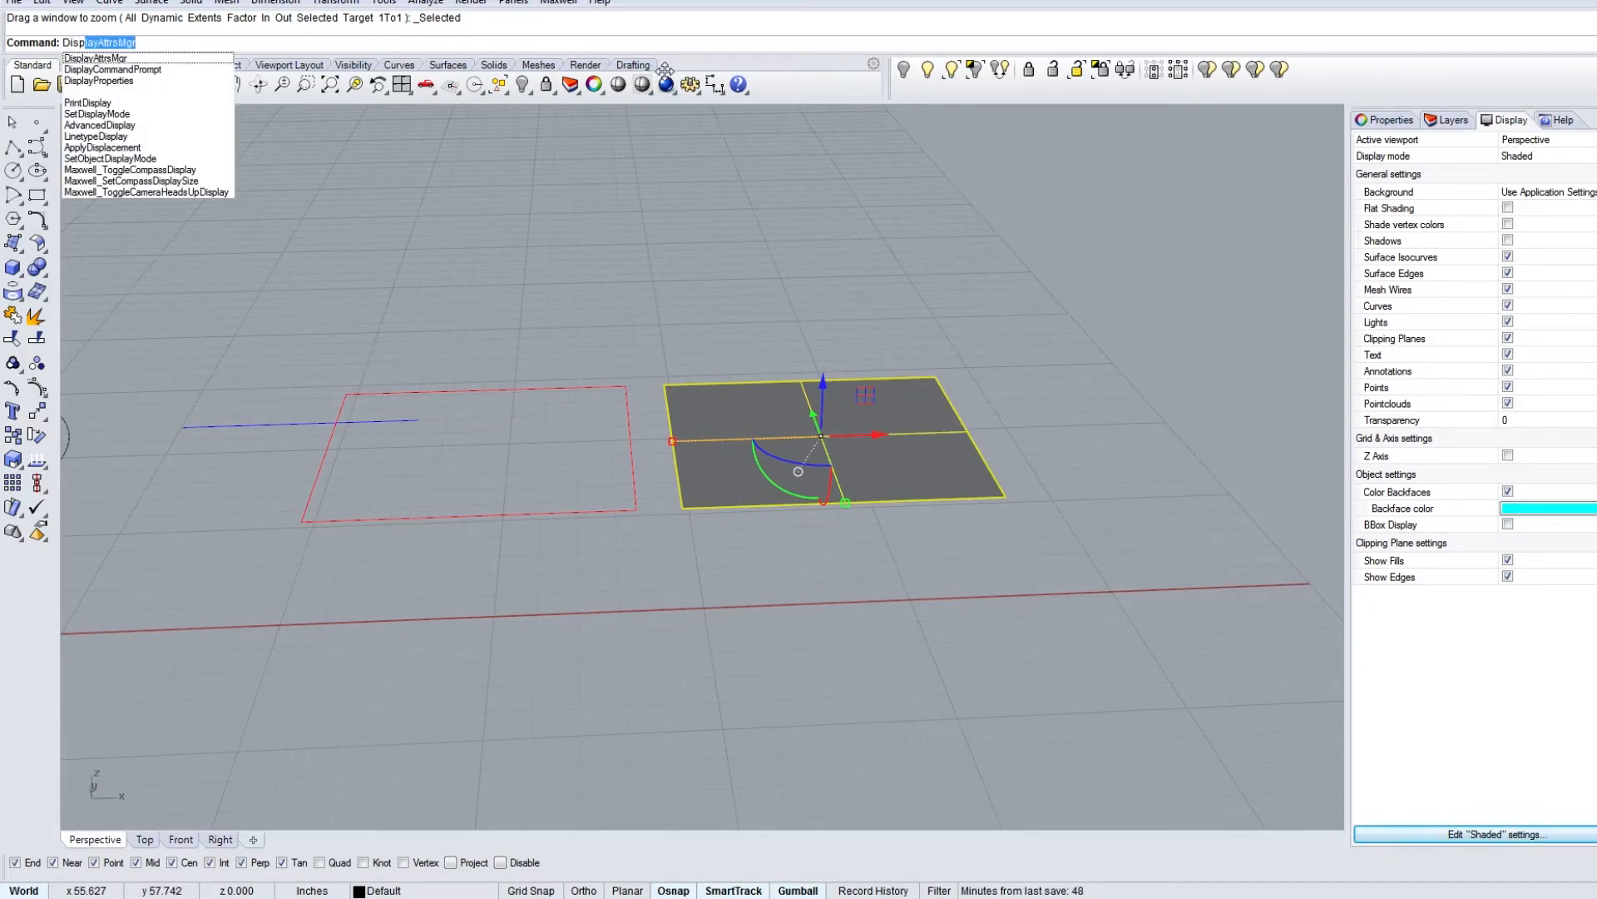
{"action": "key", "text": "Down"}
{"action": "key", "text": "Down"}
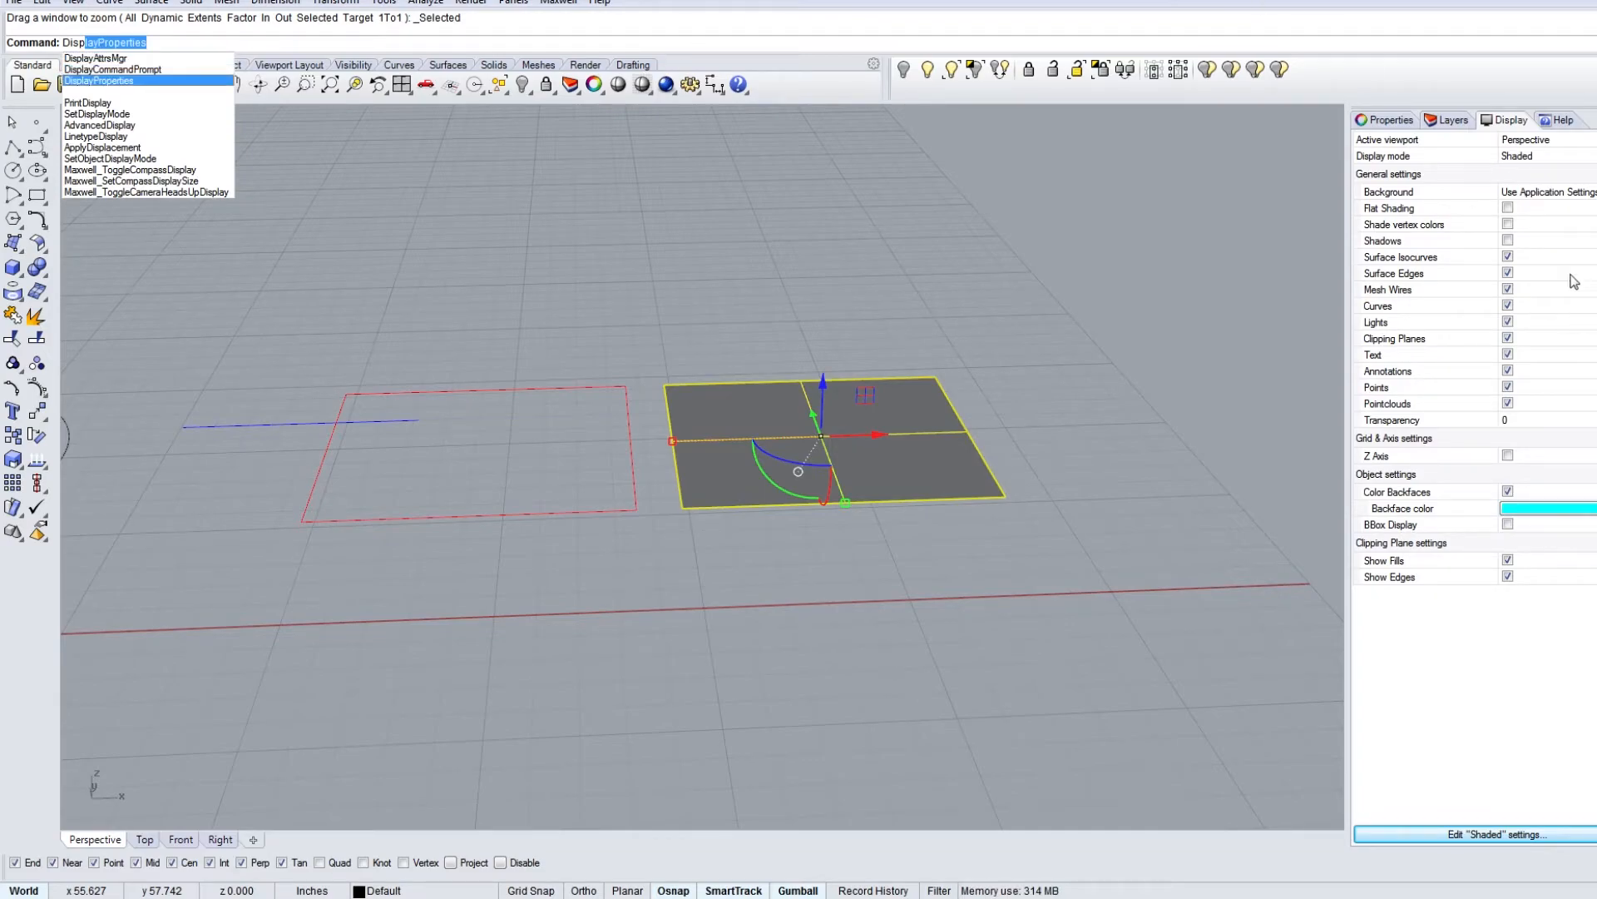
{"action": "left_click", "coordinate": [1500, 68]}
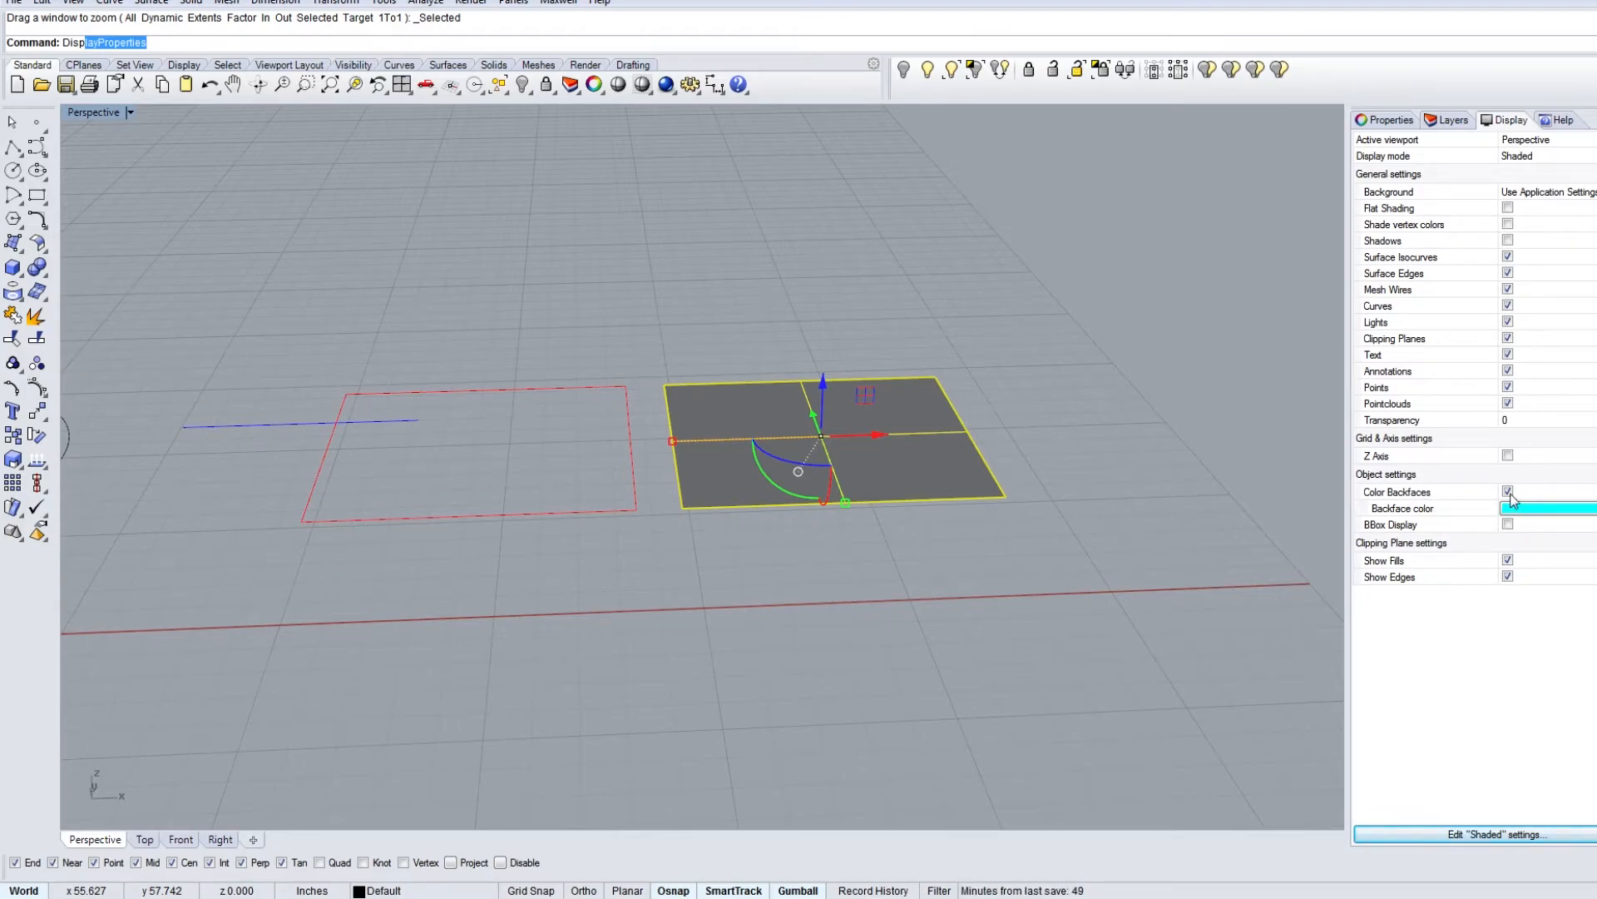
Step: Browse the backface colour choices, keep Cyan, and look over the solids and the surface from another angle
{"action": "left_click", "coordinate": [1507, 516]}
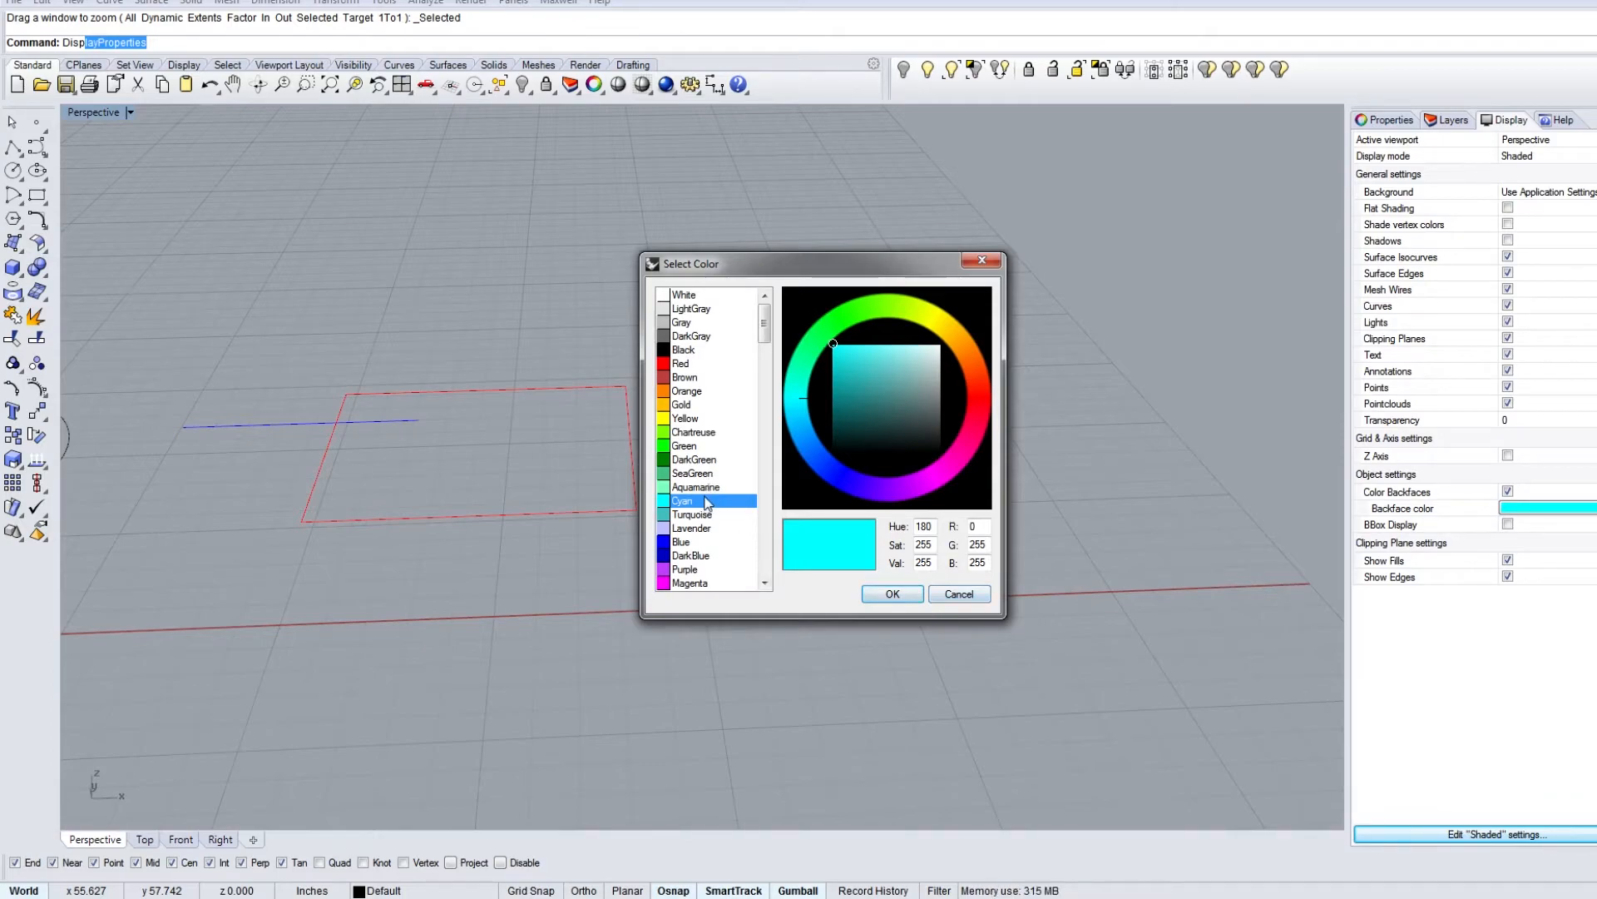
{"action": "left_click", "coordinate": [764, 585]}
{"action": "left_click_drag", "start_coordinate": [763, 567], "coordinate": [767, 333]}
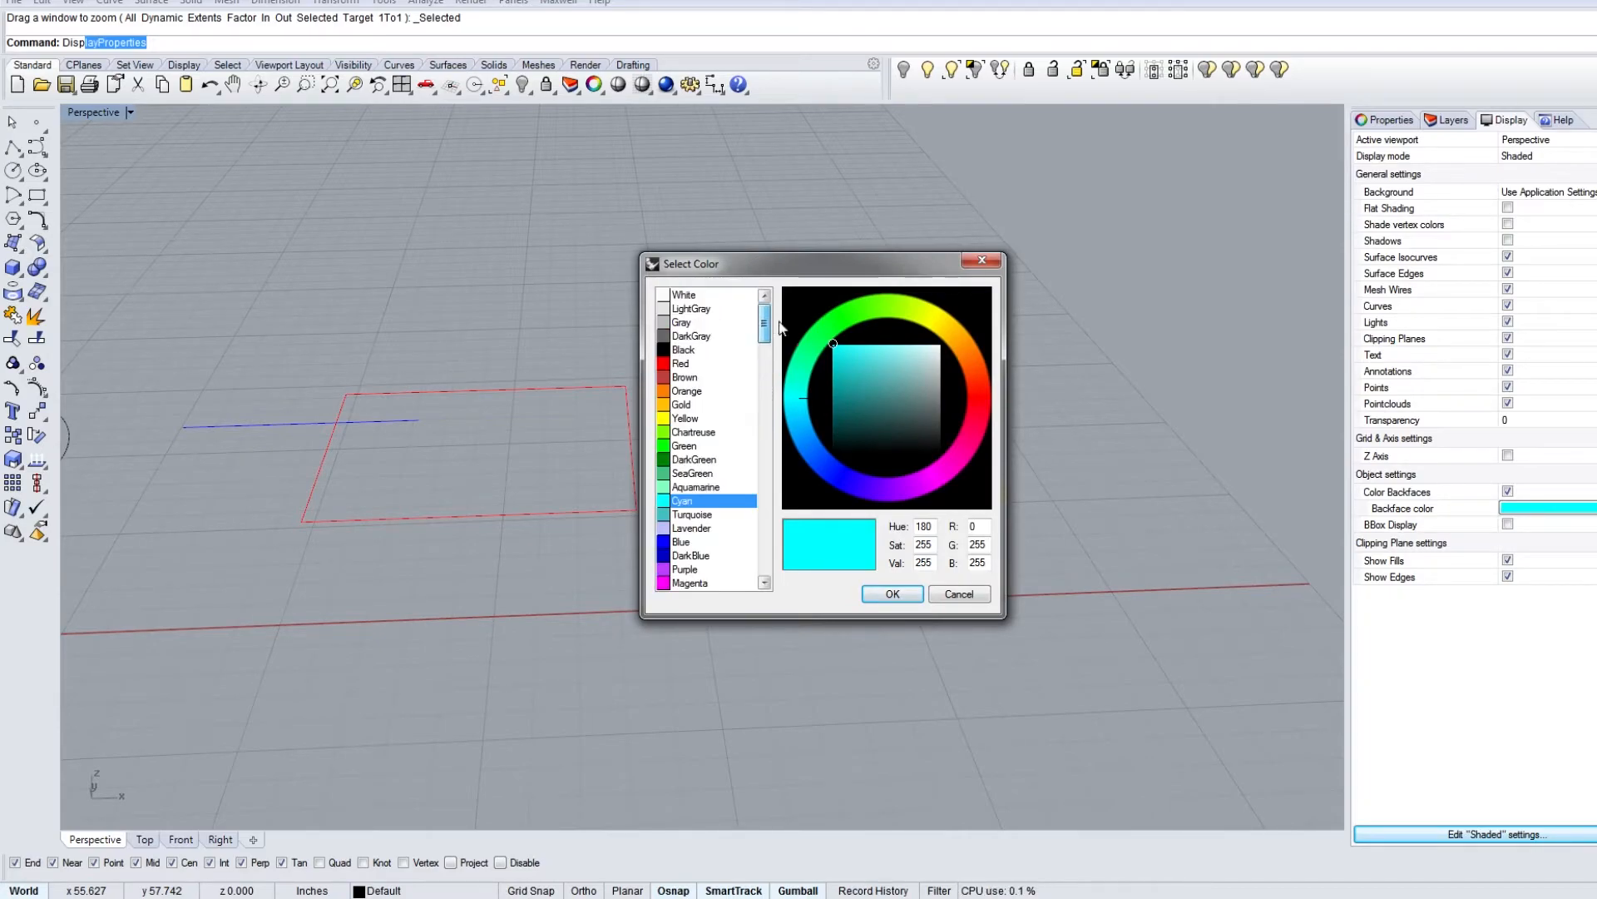
{"action": "left_click", "coordinate": [902, 598]}
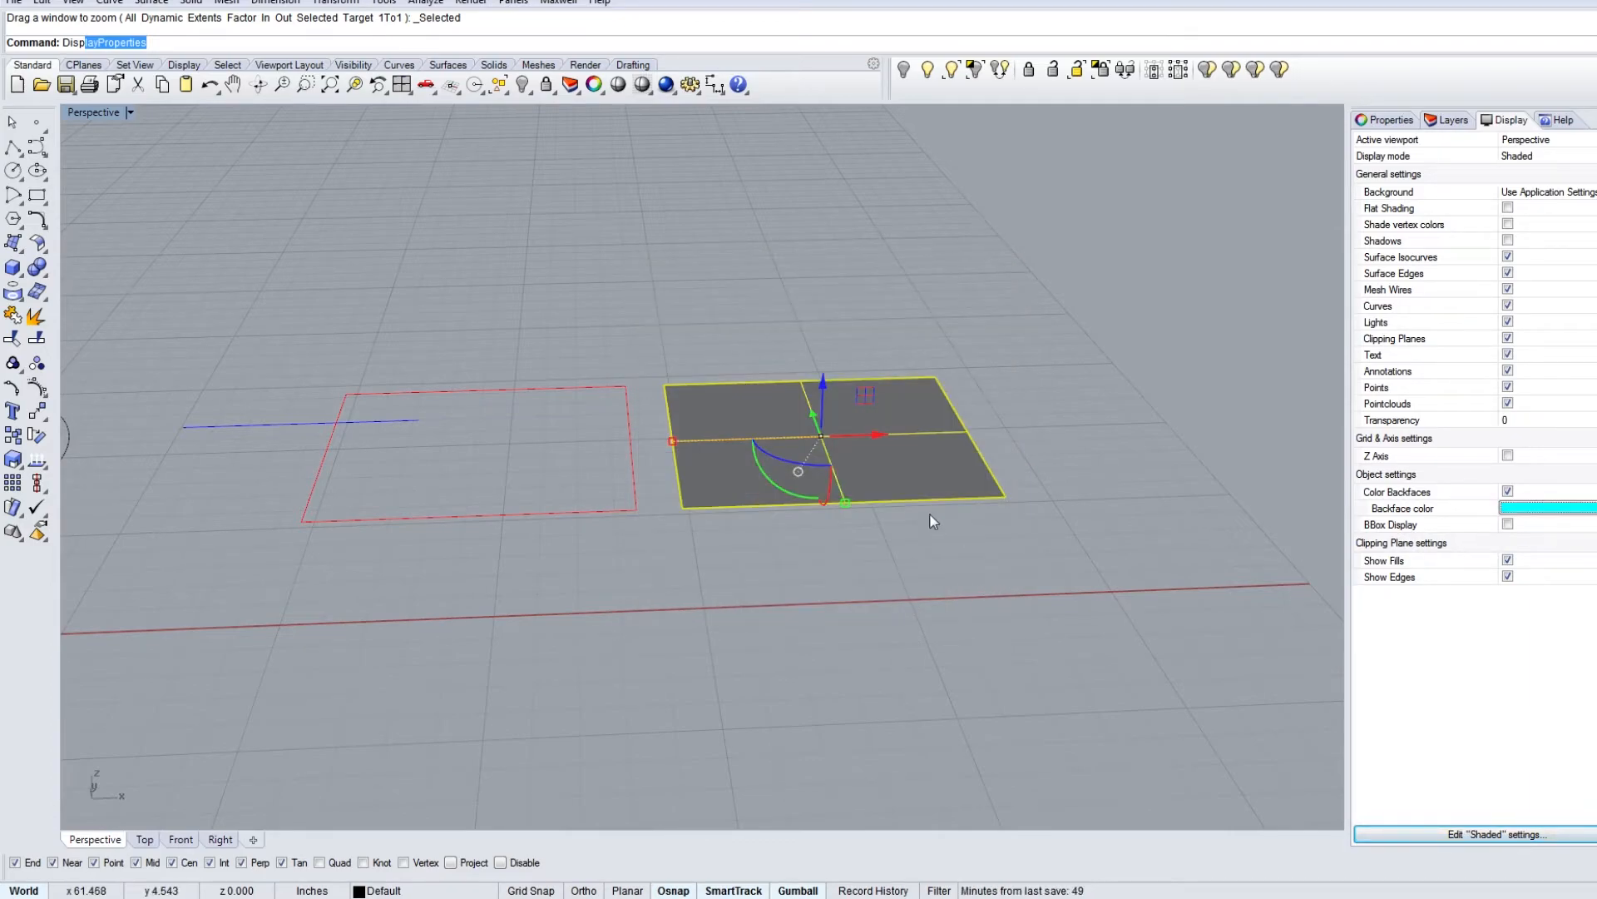
{"action": "scroll", "coordinate": [802, 493], "scroll_direction": "down", "scroll_amount": 6}
{"action": "right_click_drag", "start_coordinate": [569, 571], "coordinate": [1177, 421]}
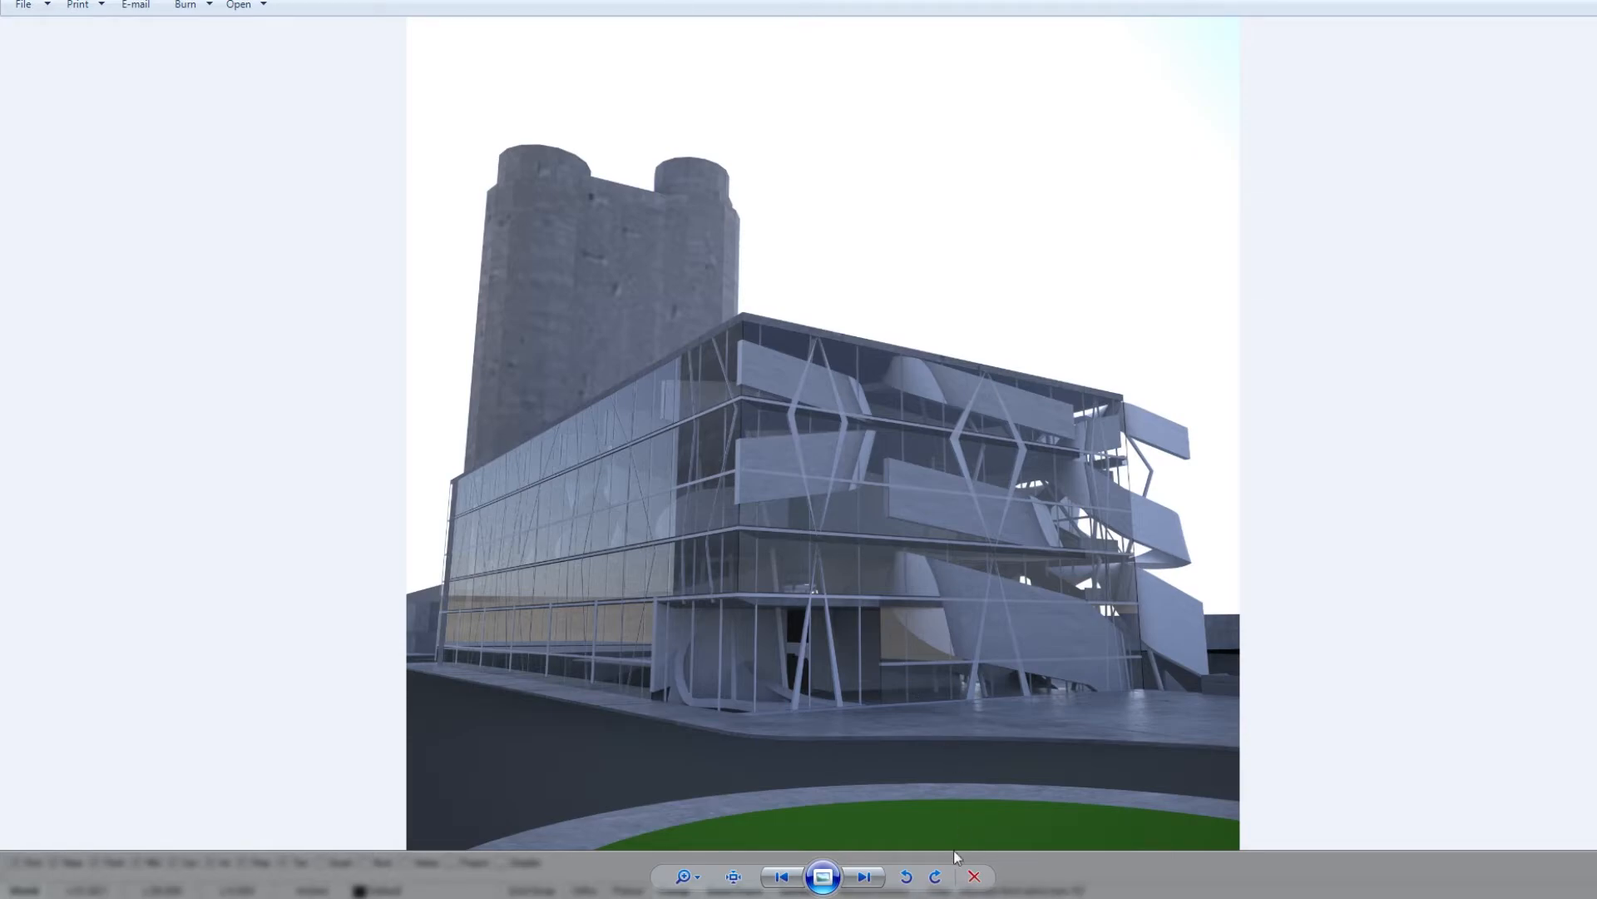
Step: View the next building rendering in the image viewer, then close the viewer to return to Rhino
{"action": "left_click", "coordinate": [866, 877]}
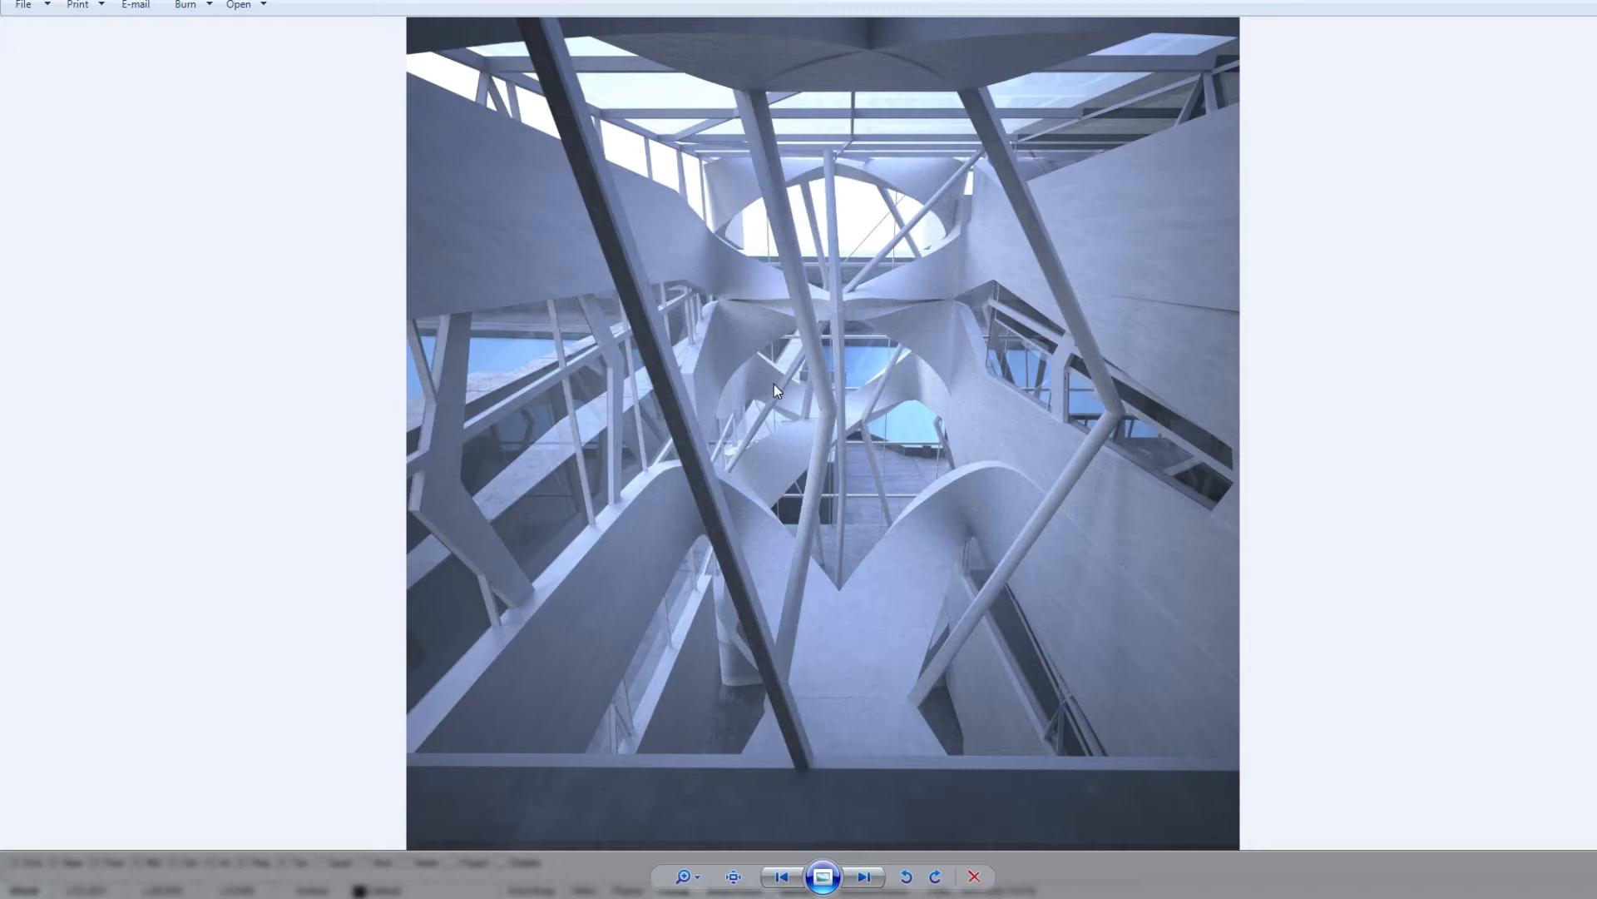
{"action": "key", "text": "alt+F4"}
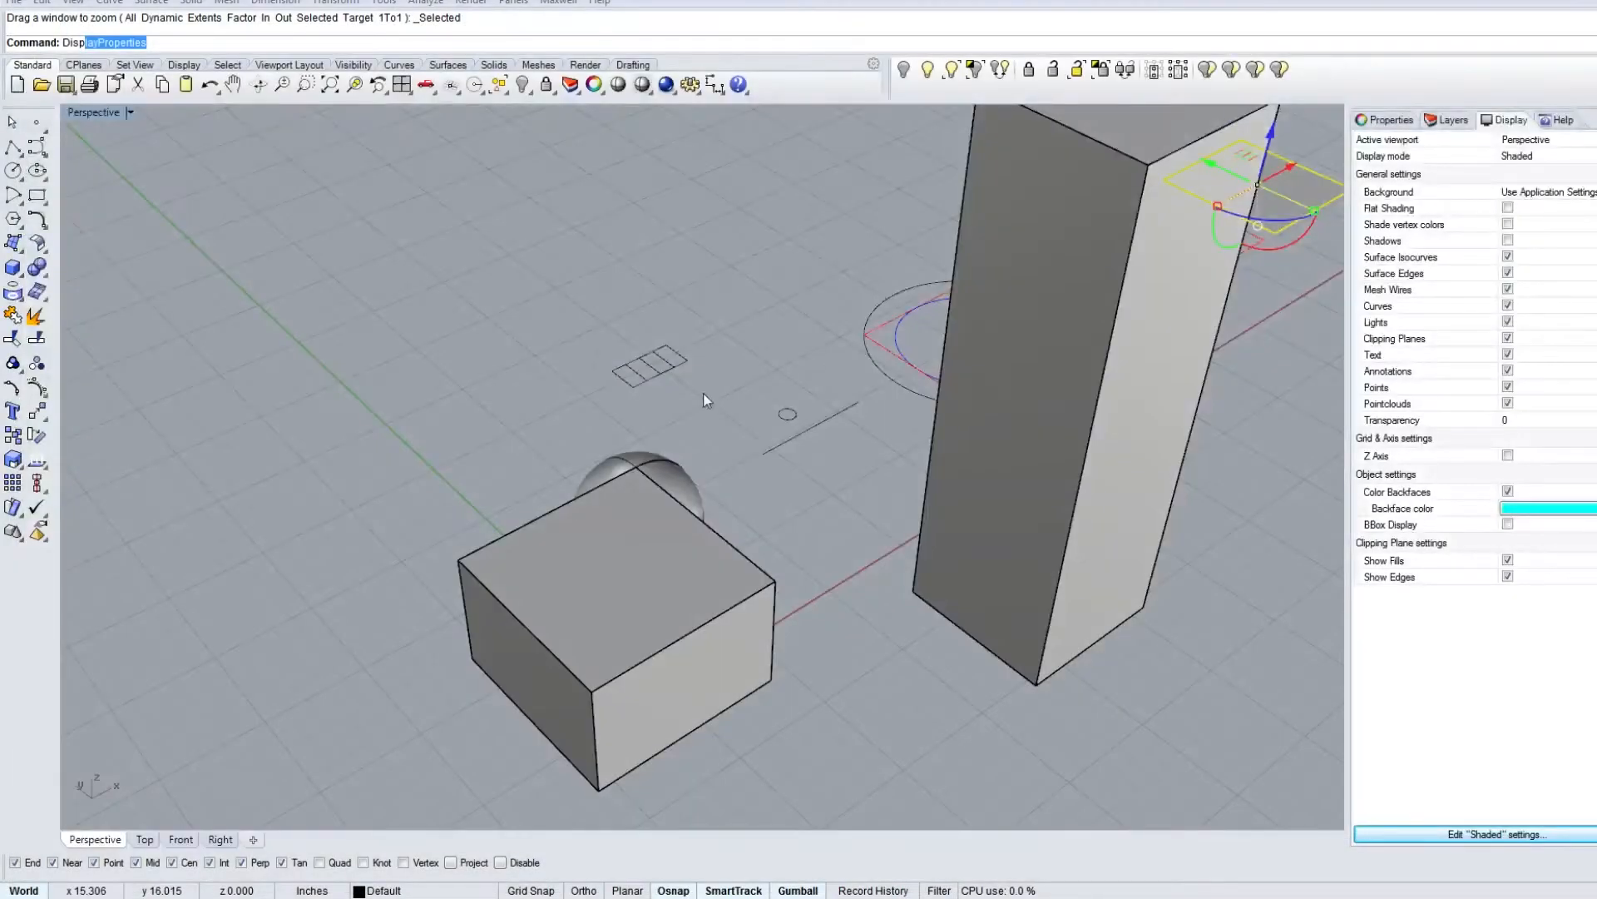
Step: Set the Perspective viewport to the Rendered display mode and view the sphere and boxes
{"action": "left_click", "coordinate": [103, 112]}
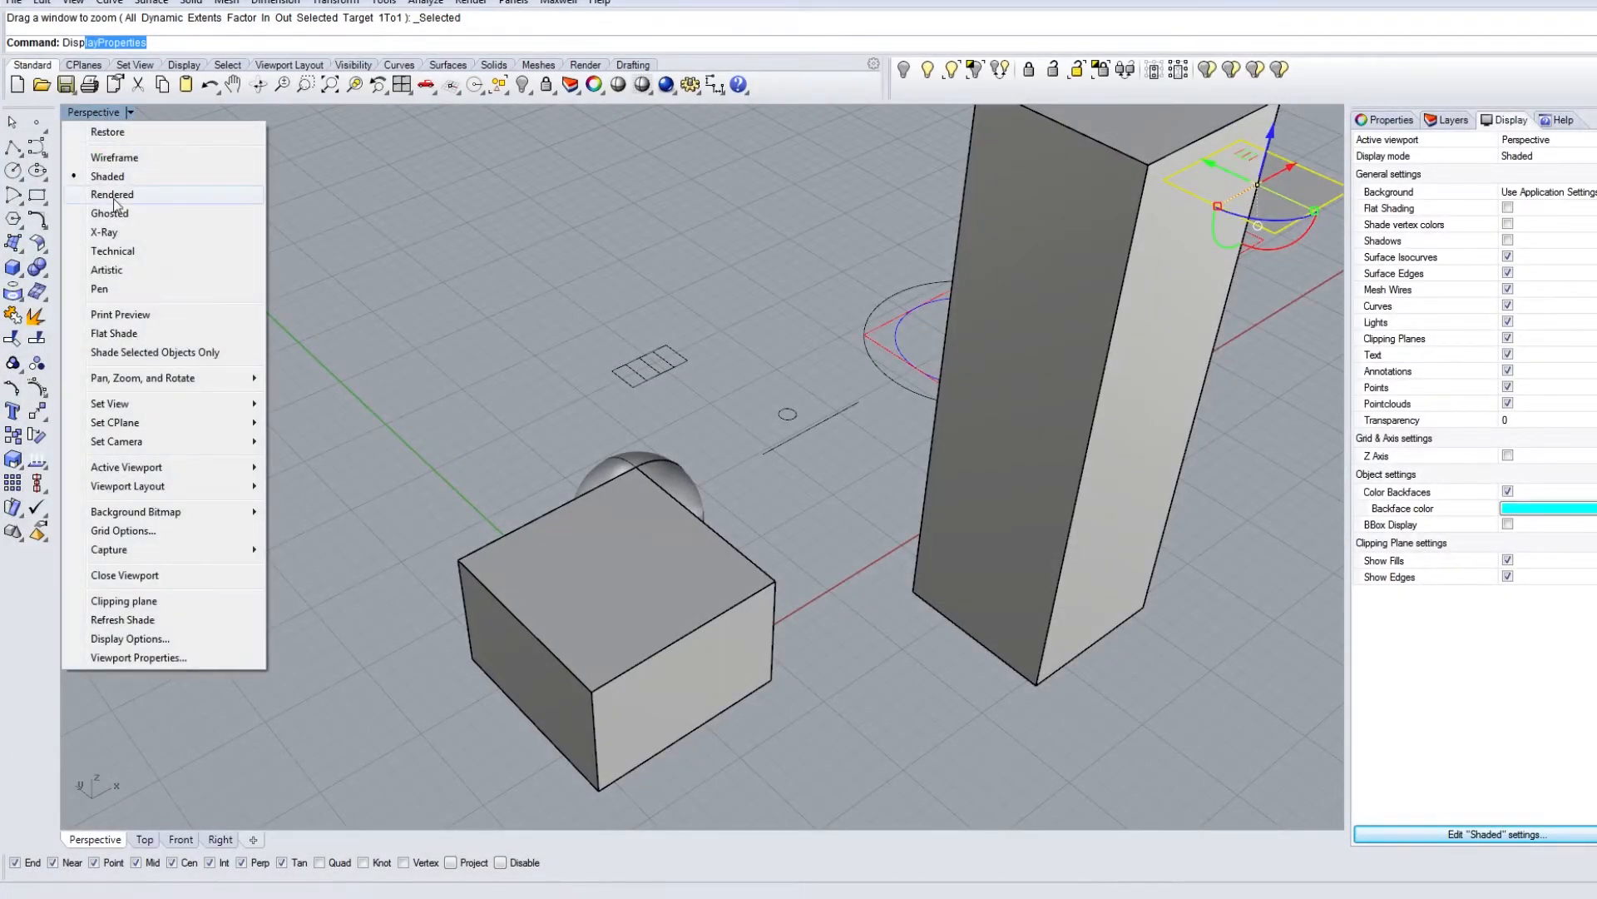
{"action": "left_click", "coordinate": [120, 196]}
{"action": "right_click_drag", "start_coordinate": [712, 464], "coordinate": [556, 399]}
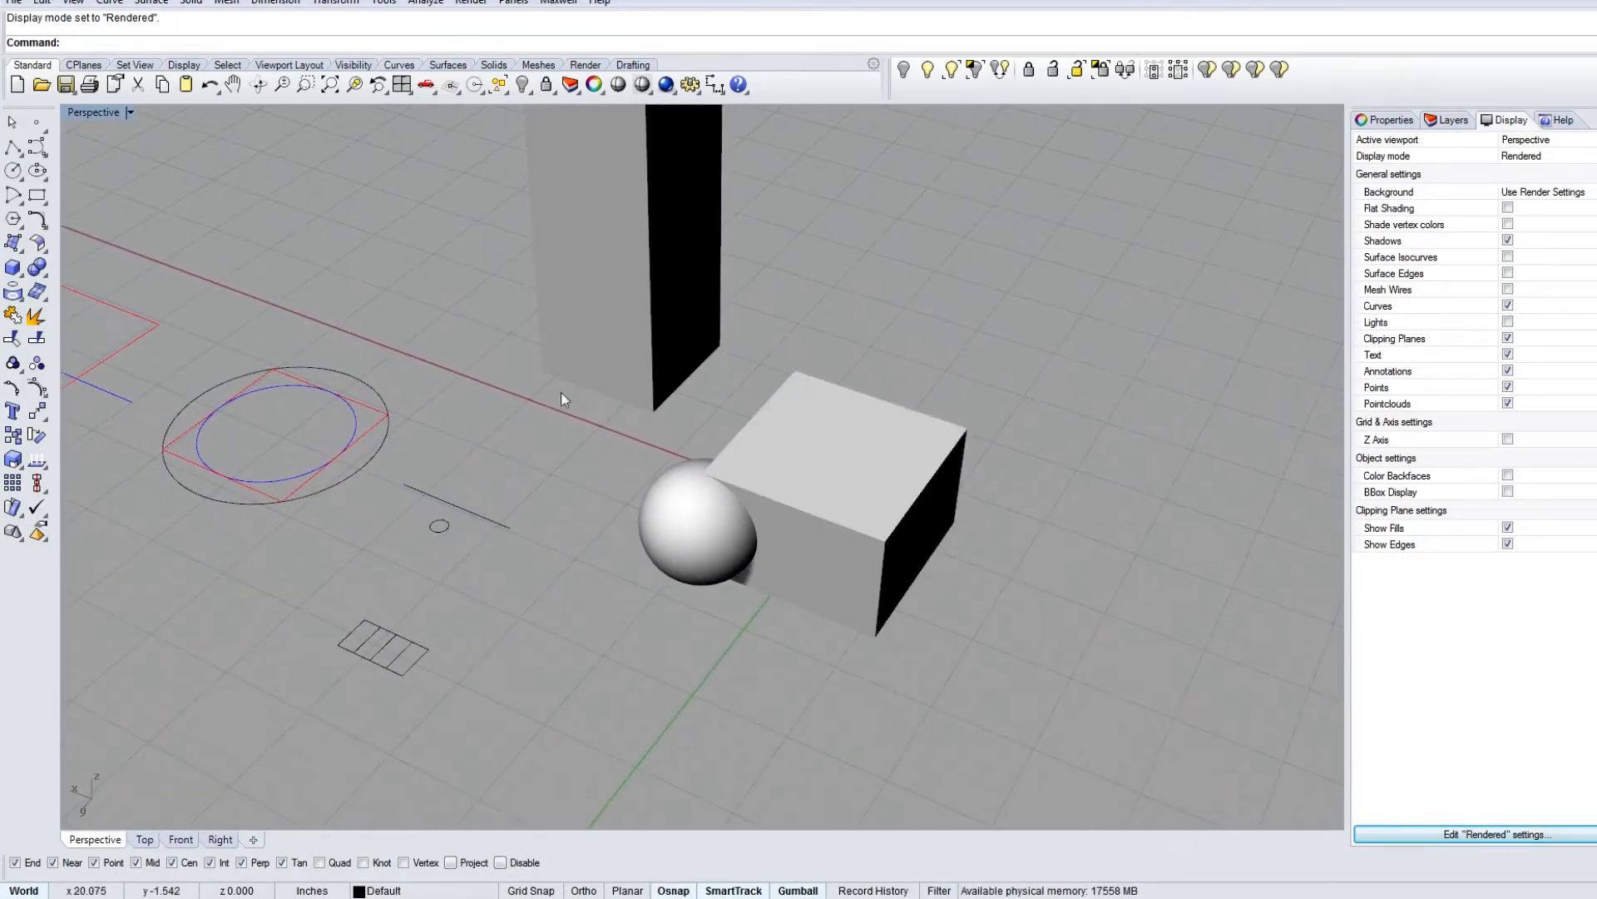
Step: Set the Perspective viewport to the Ghosted display mode and examine the sphere and low box up close
{"action": "left_click", "coordinate": [102, 113]}
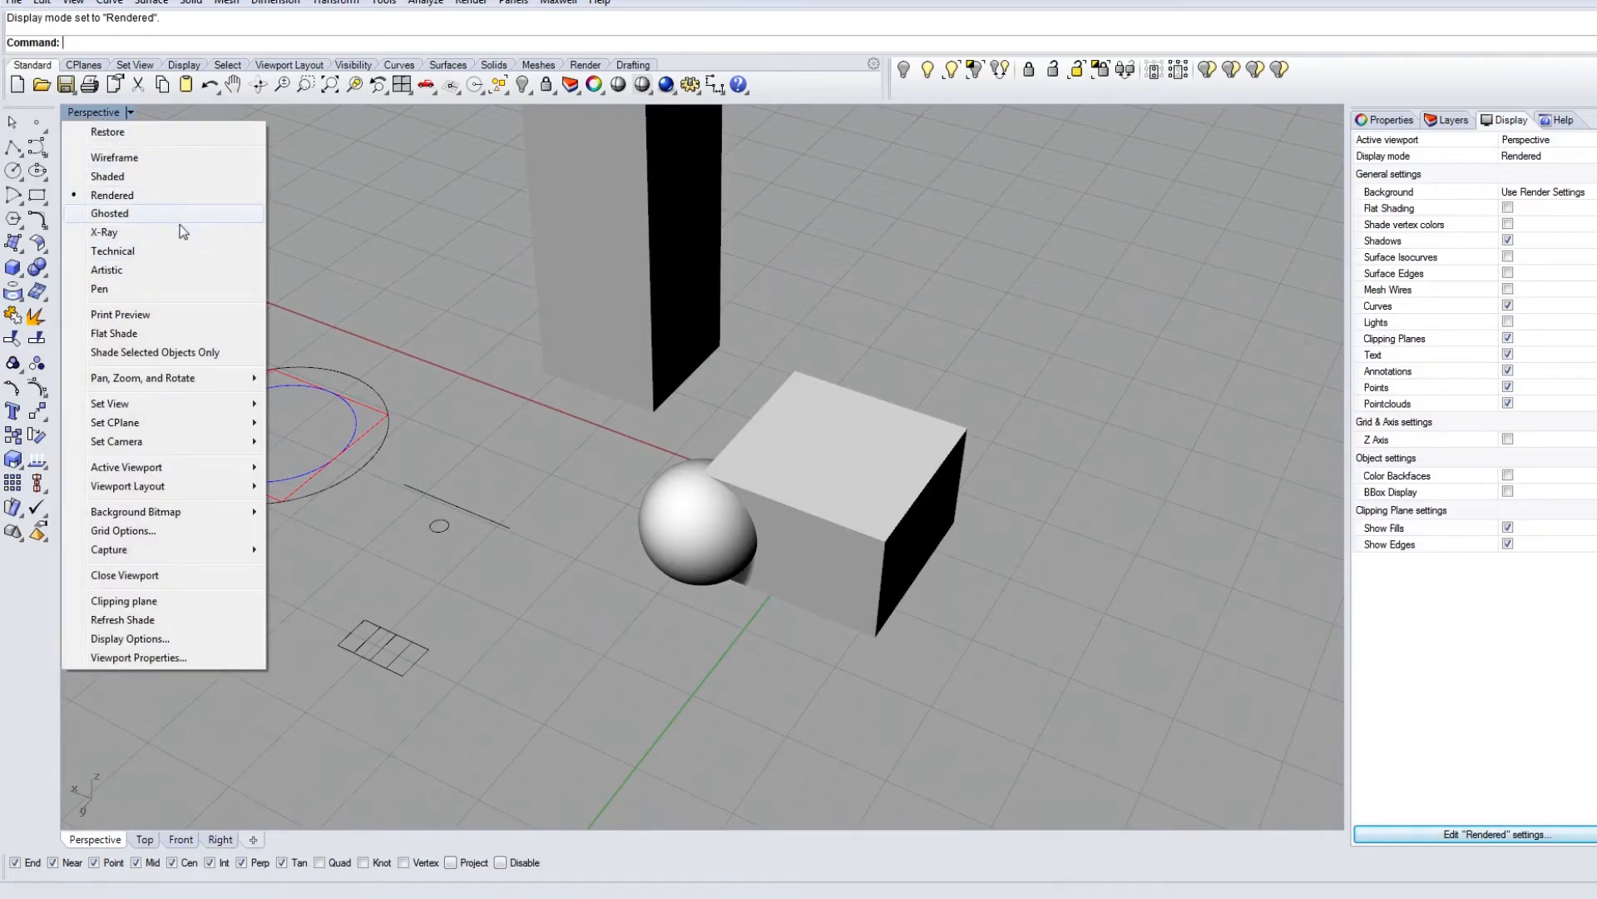
{"action": "left_click", "coordinate": [181, 214]}
{"action": "scroll", "coordinate": [790, 561], "scroll_direction": "up", "scroll_amount": 8}
{"action": "right_click_drag", "start_coordinate": [816, 539], "coordinate": [635, 531]}
{"action": "scroll", "coordinate": [580, 352], "scroll_direction": "up", "scroll_amount": 8}
{"action": "scroll", "coordinate": [580, 351], "scroll_direction": "up", "scroll_amount": 3}
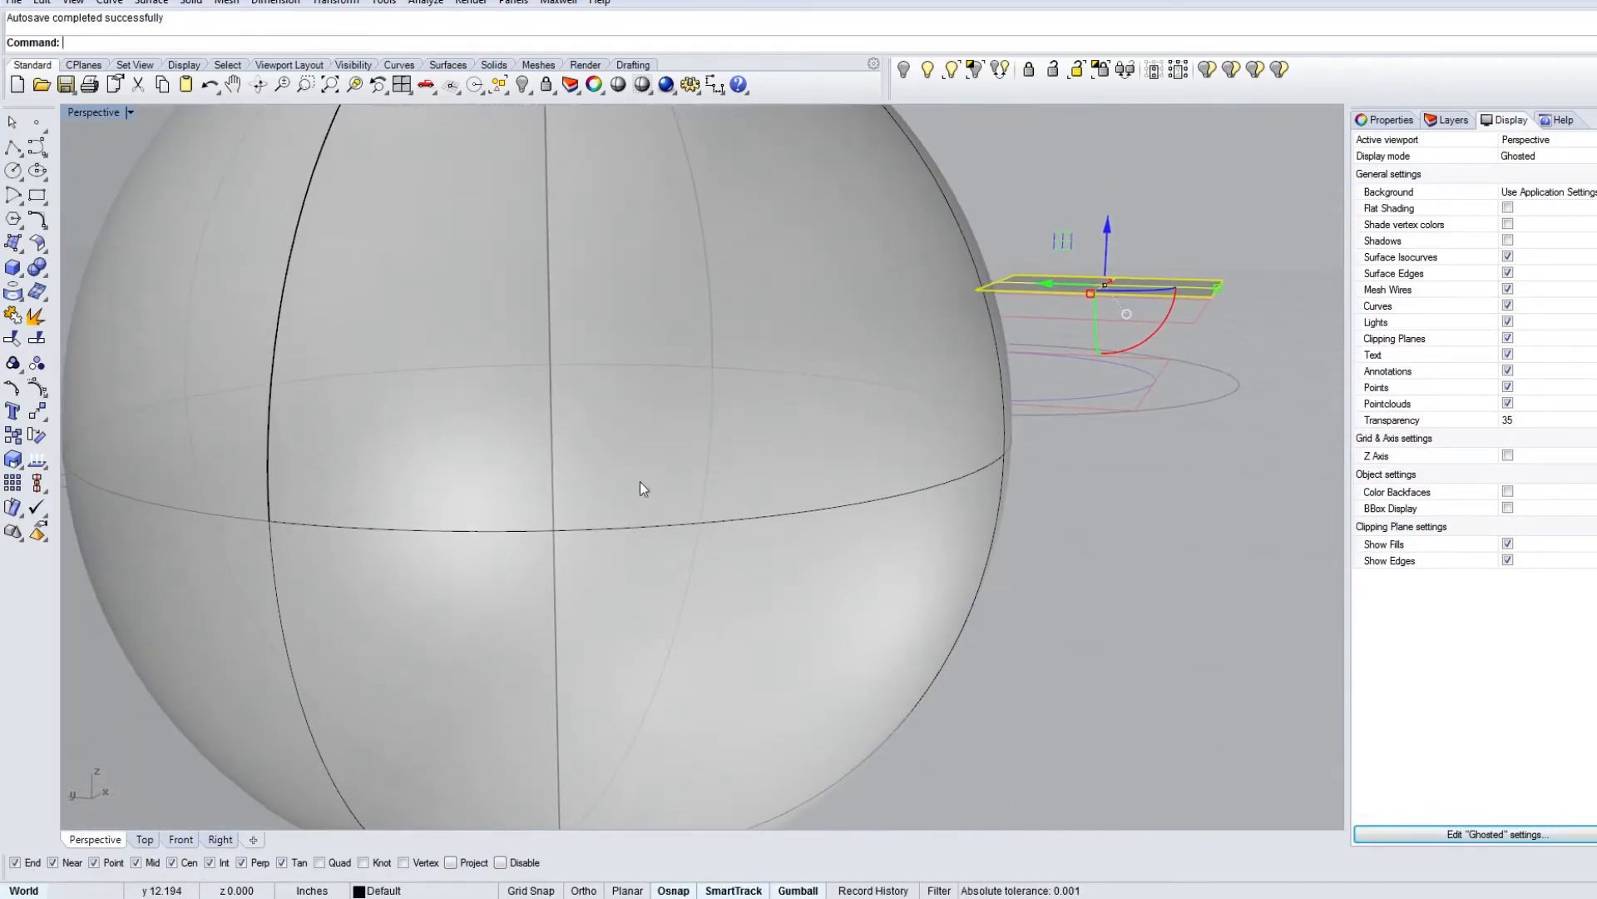
{"action": "scroll", "coordinate": [643, 454], "scroll_direction": "down", "scroll_amount": 6}
{"action": "right_click_drag", "start_coordinate": [642, 454], "coordinate": [680, 502]}
{"action": "scroll", "coordinate": [680, 502], "scroll_direction": "down", "scroll_amount": 6}
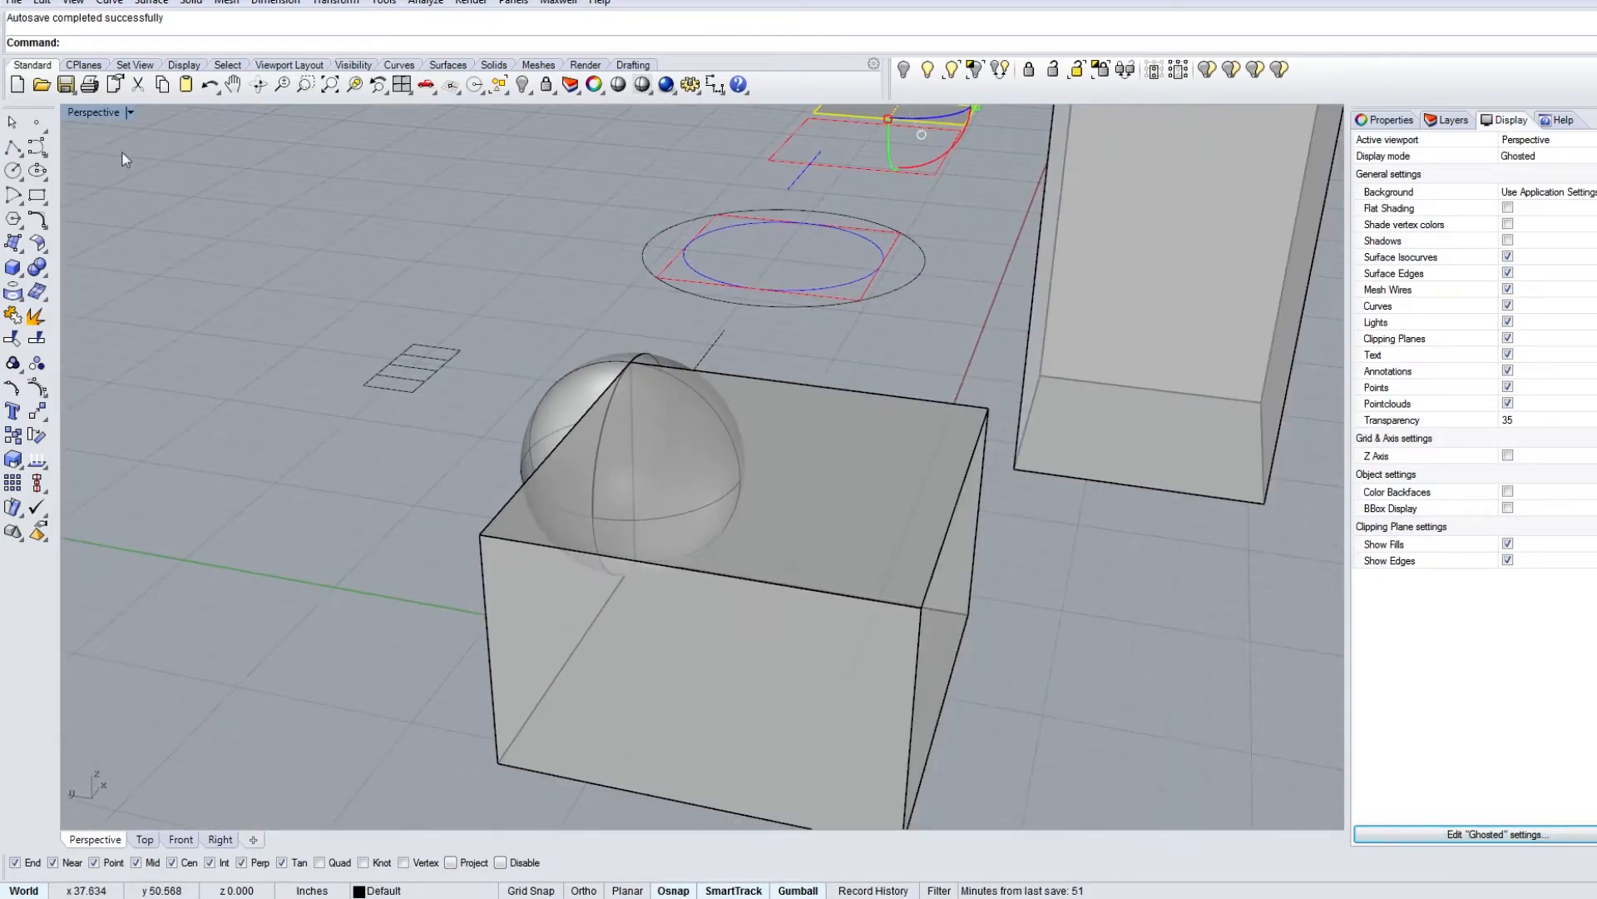
Step: Set the Perspective viewport to the Technical display mode and view the solids' hidden lines
{"action": "left_click", "coordinate": [85, 113]}
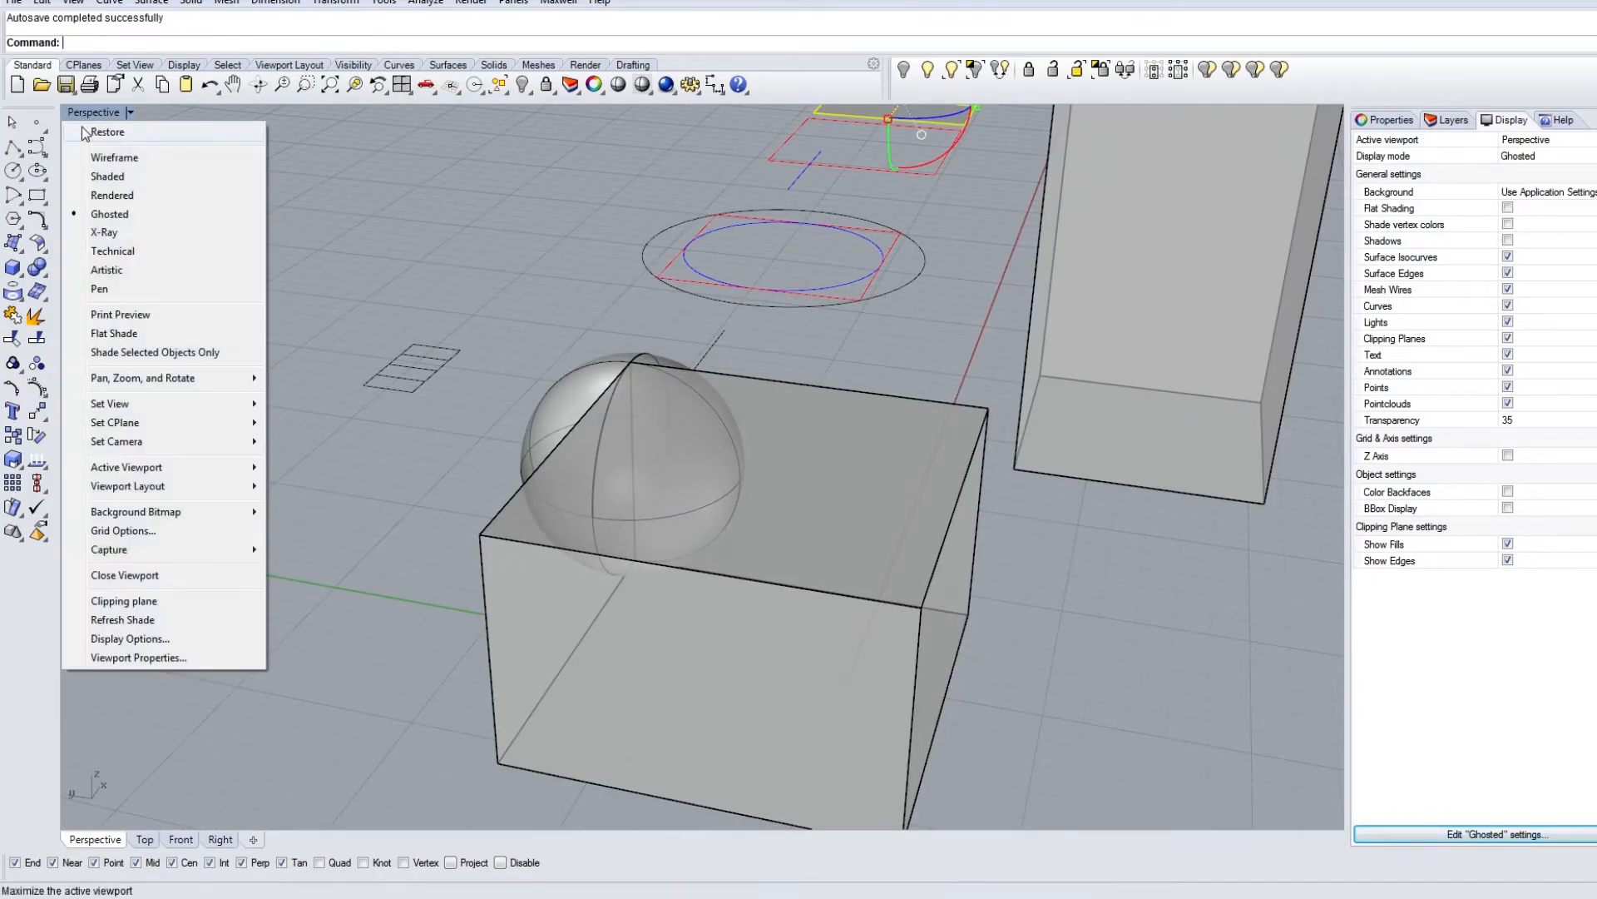
{"action": "left_click", "coordinate": [112, 252]}
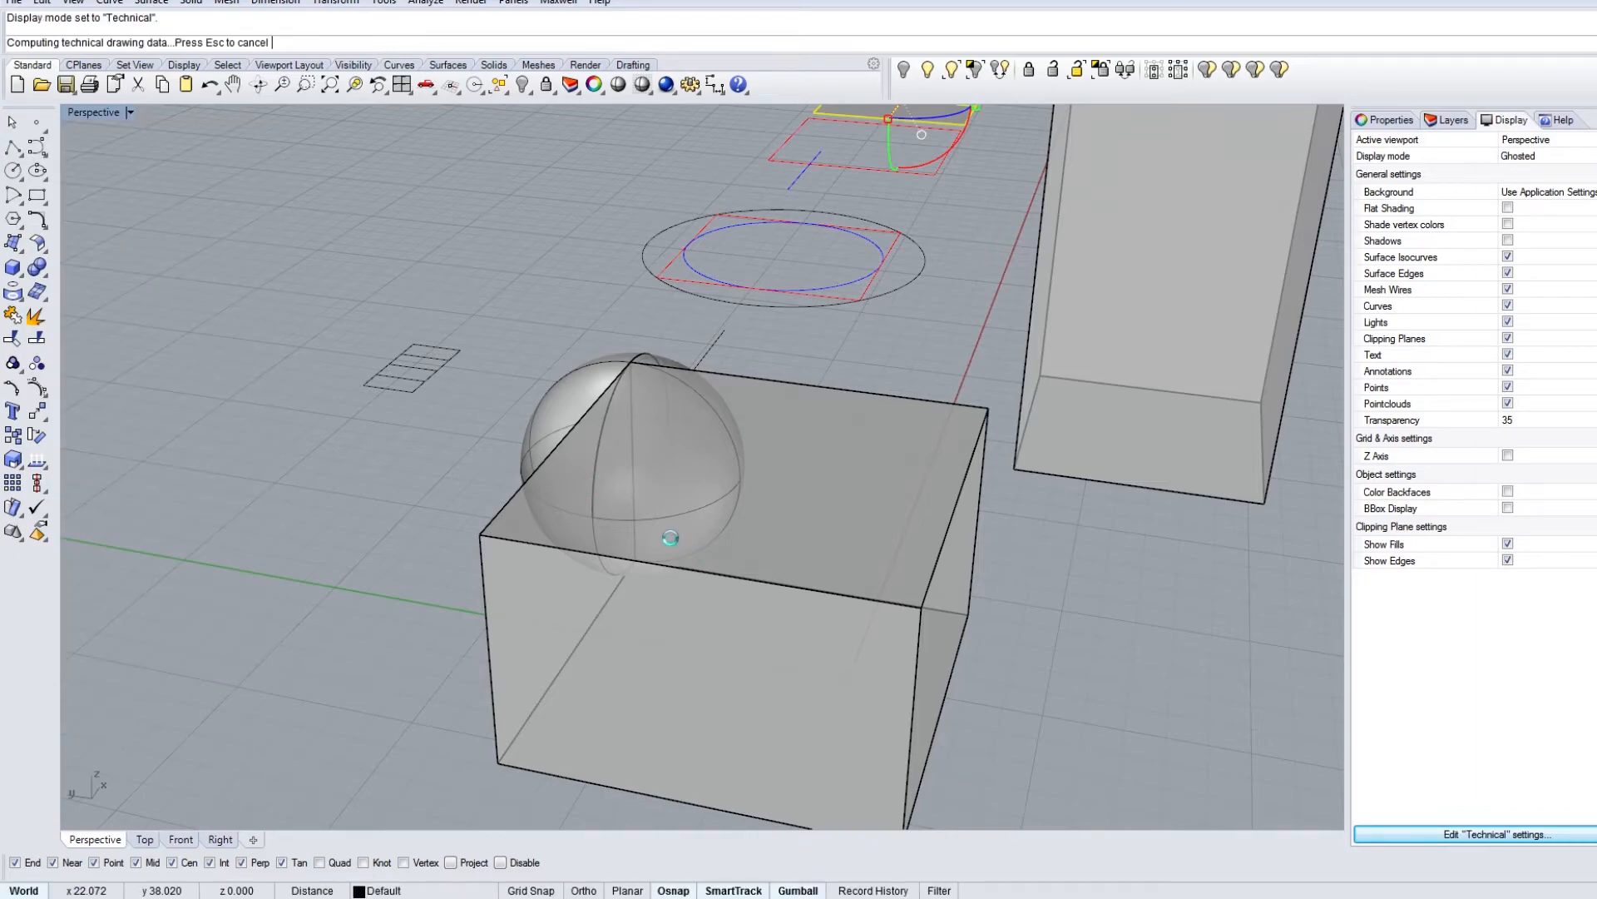
{"action": "right_click_drag", "start_coordinate": [711, 431], "coordinate": [782, 558]}
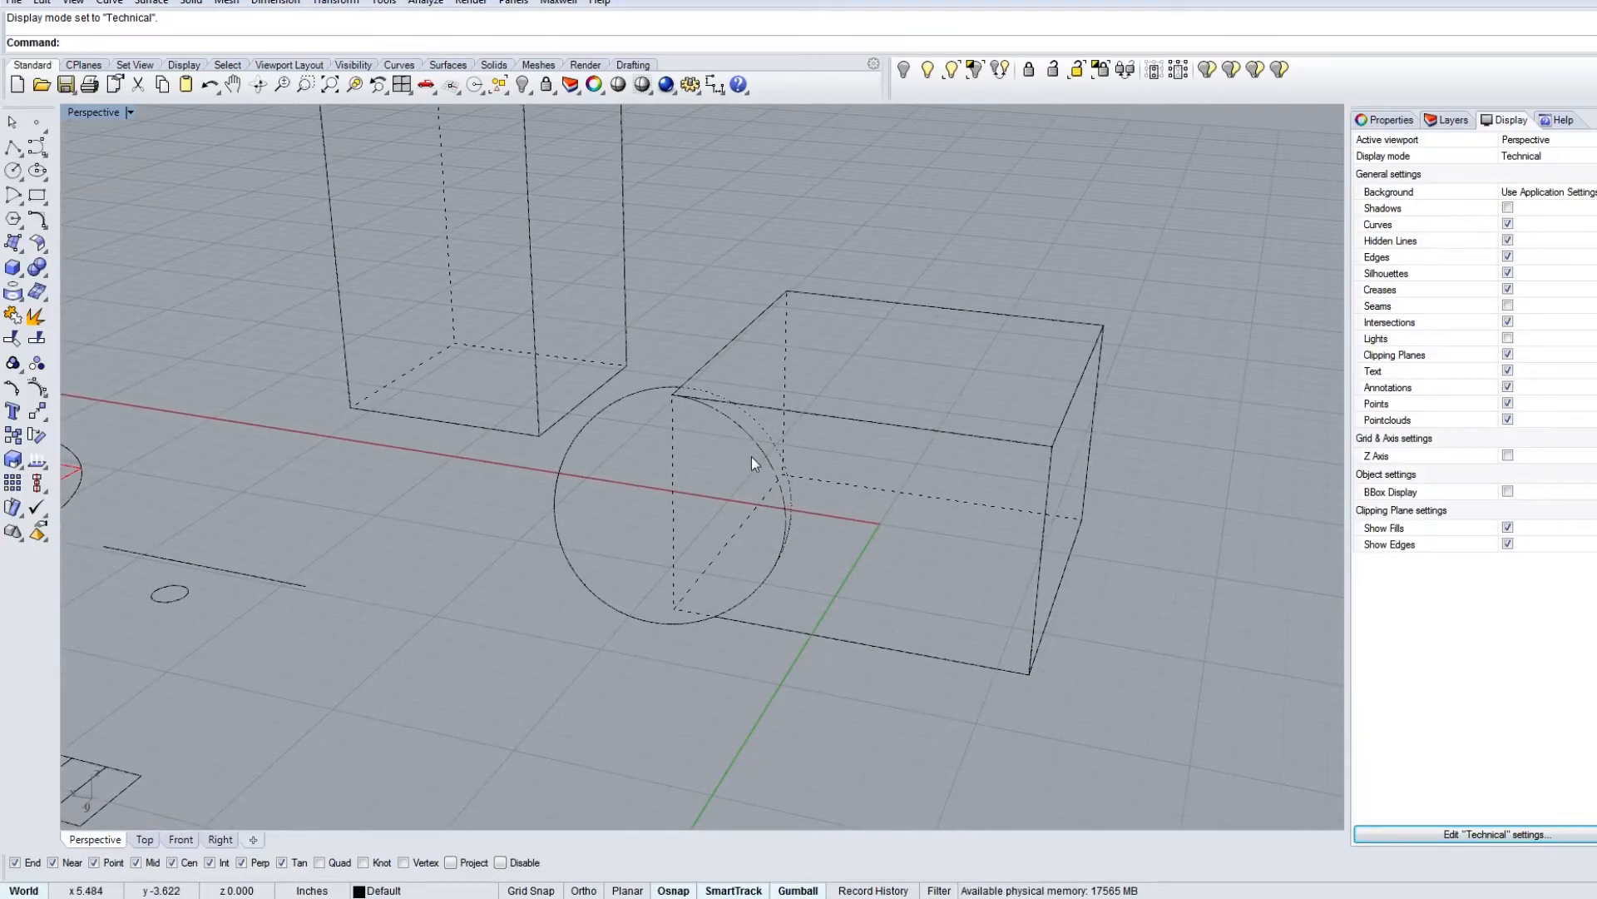
Step: Set the Perspective viewport to the Artistic display mode and view the solids from a low angle
{"action": "left_click", "coordinate": [93, 112]}
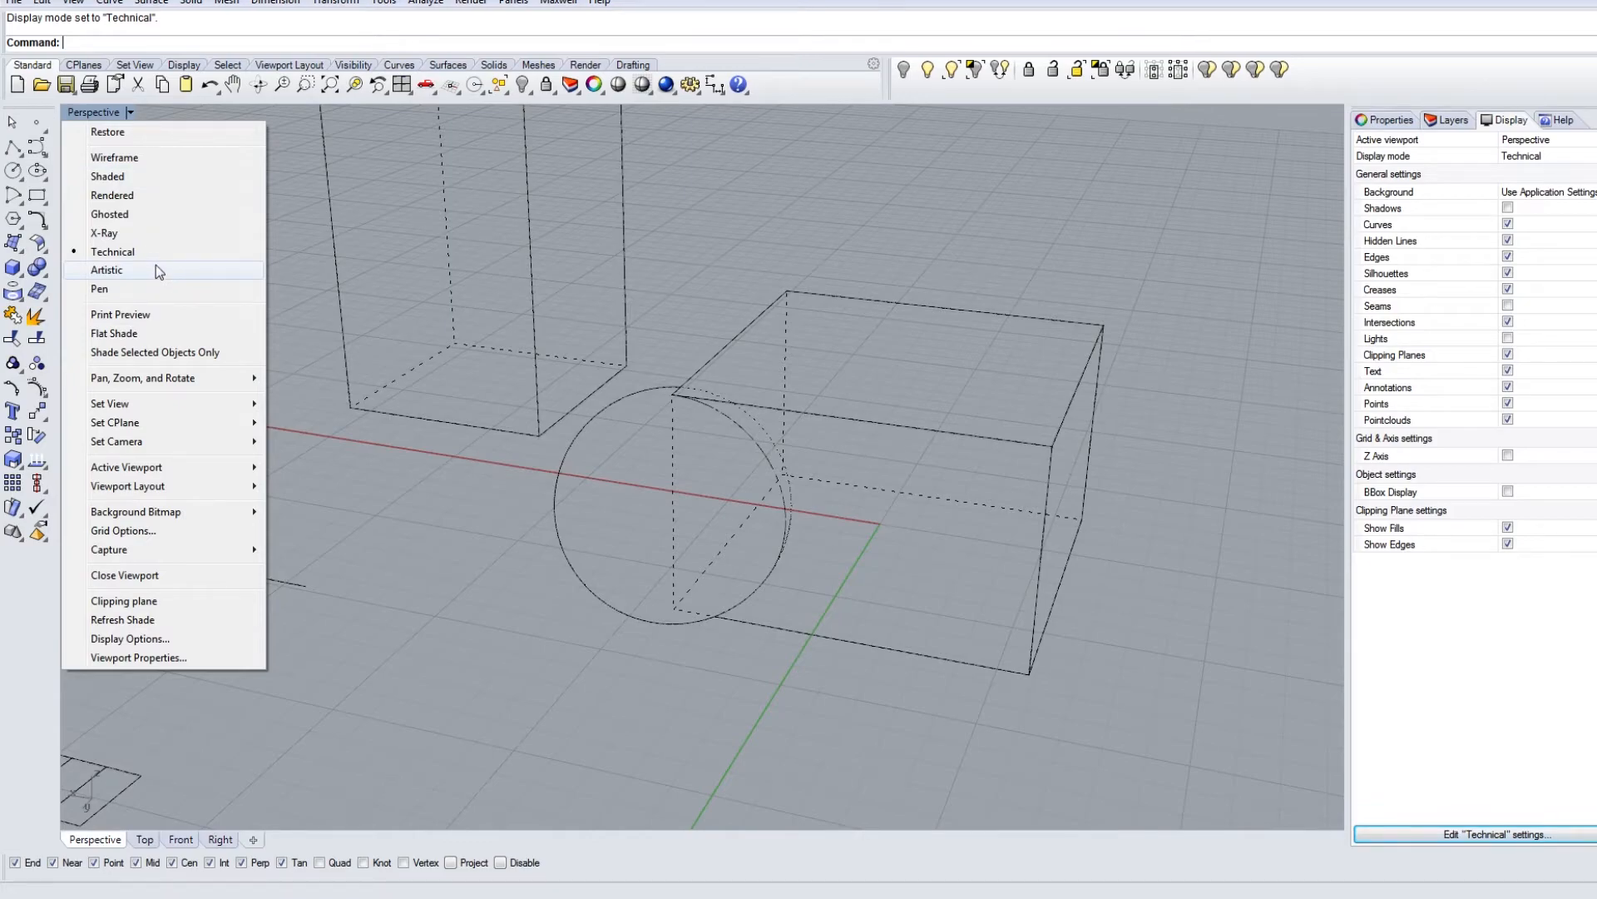
{"action": "left_click", "coordinate": [156, 268]}
{"action": "mouse_move", "coordinate": [840, 428]}
{"action": "right_mouse_down"}
{"action": "mouse_move", "coordinate": [774, 497]}
{"action": "mouse_move", "coordinate": [730, 418]}
{"action": "mouse_move", "coordinate": [764, 401]}
{"action": "right_mouse_up"}
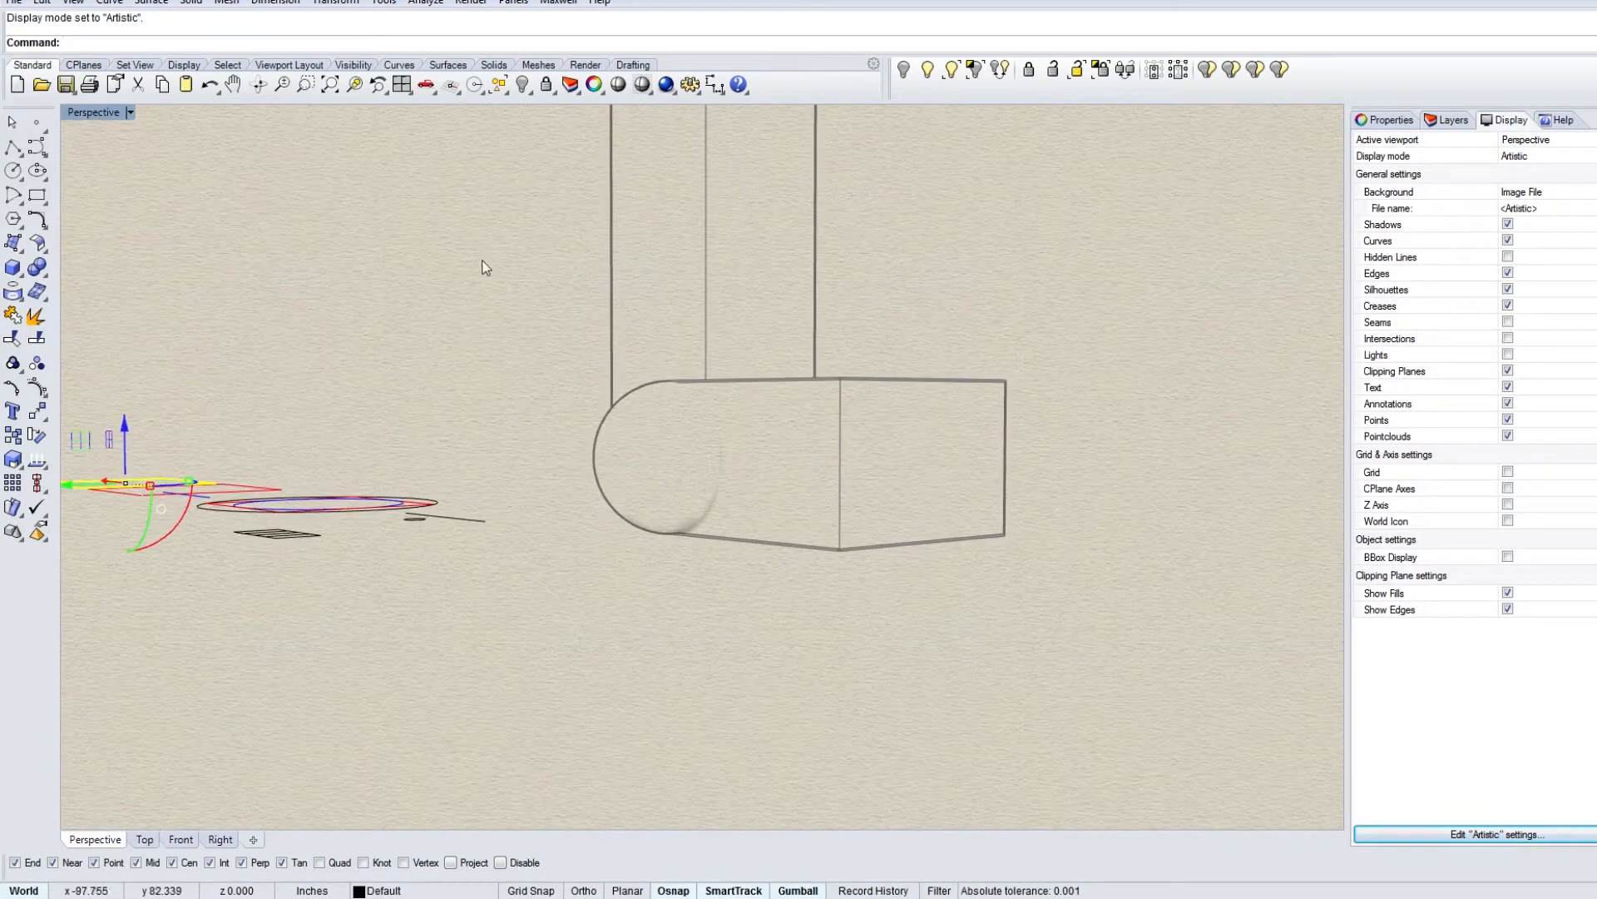
Step: Set the Perspective viewport to the Pen display mode and view the solids' outlines
{"action": "right_click_drag", "start_coordinate": [560, 446], "coordinate": [574, 560]}
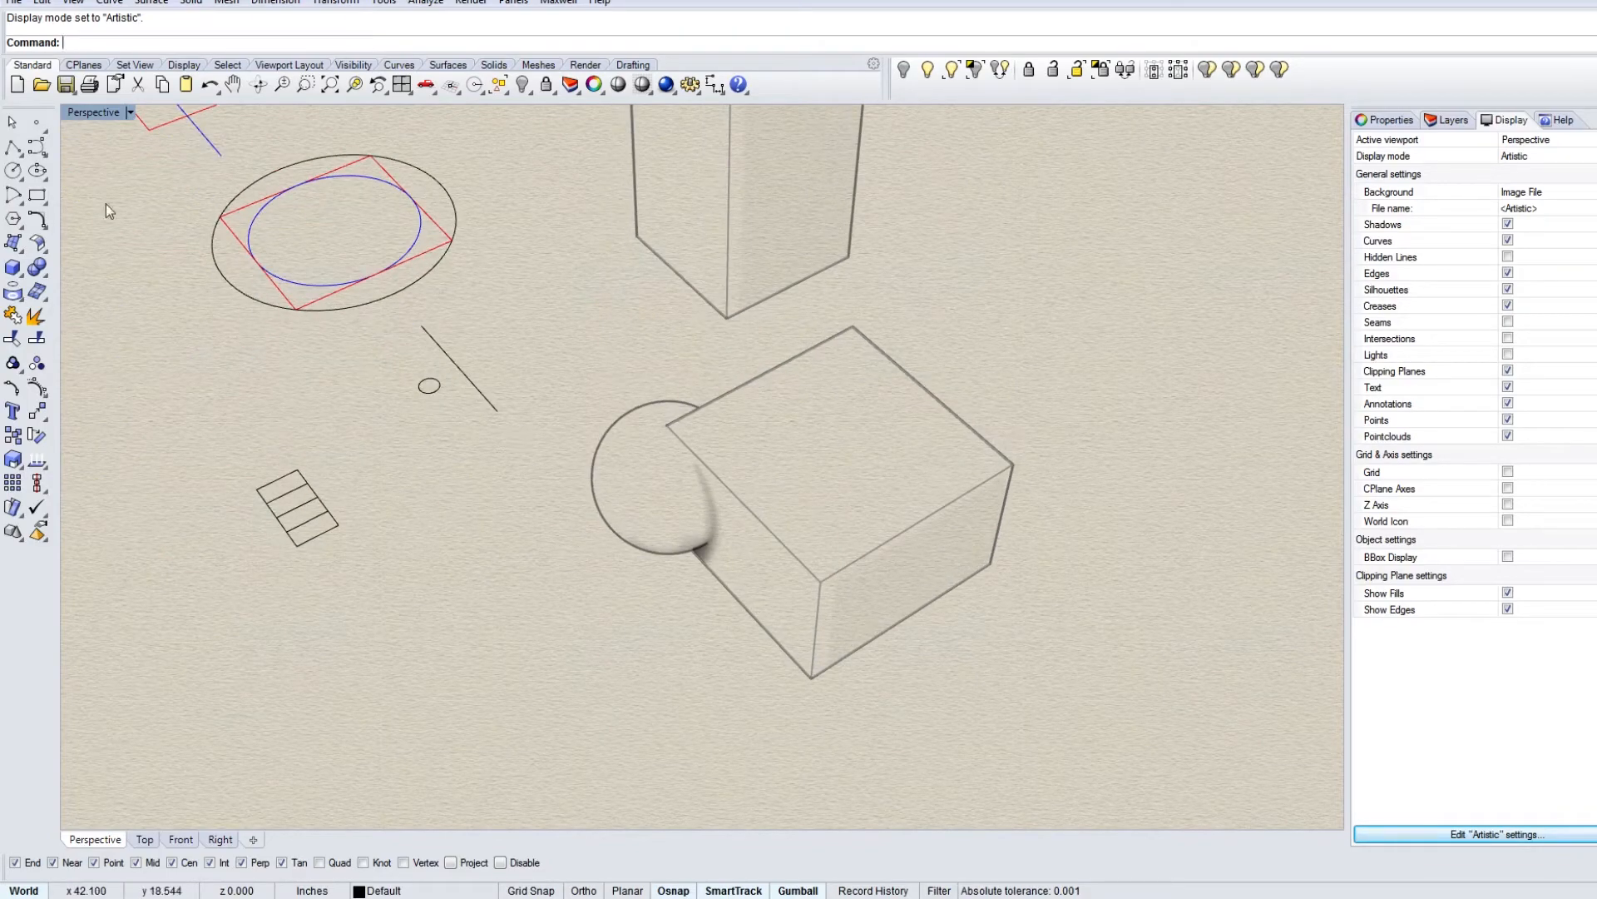
{"action": "left_click", "coordinate": [88, 115]}
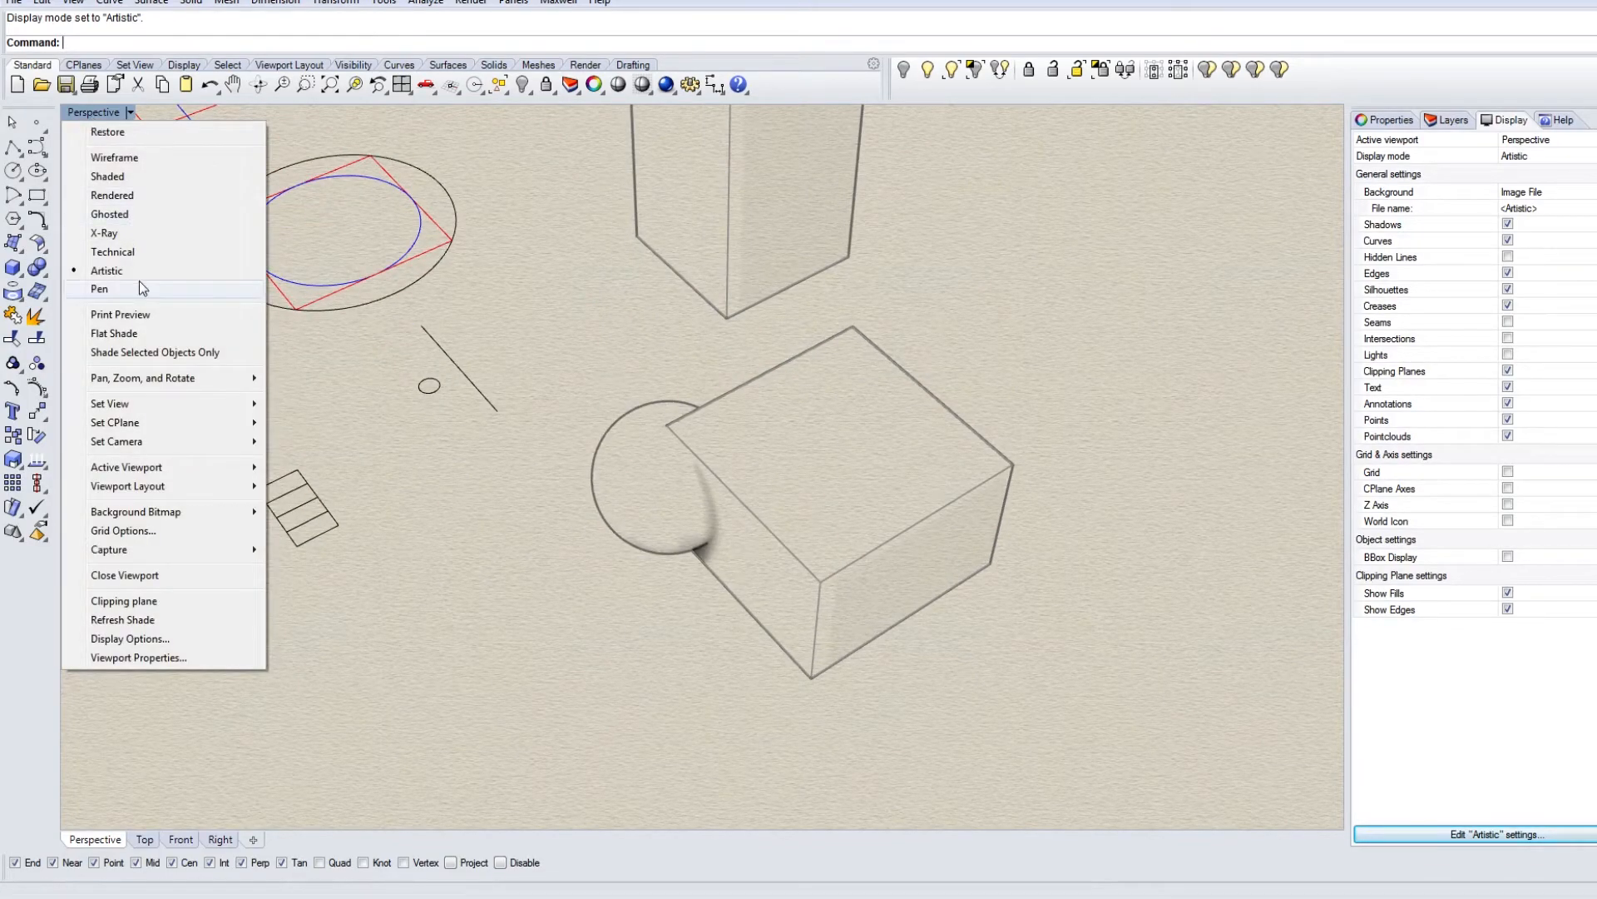
{"action": "left_click", "coordinate": [140, 286]}
{"action": "right_click_drag", "start_coordinate": [735, 471], "coordinate": [307, 253]}
Step: Set the Perspective viewport to the Shaded display mode and view the boxes from the far side
{"action": "left_click", "coordinate": [82, 111]}
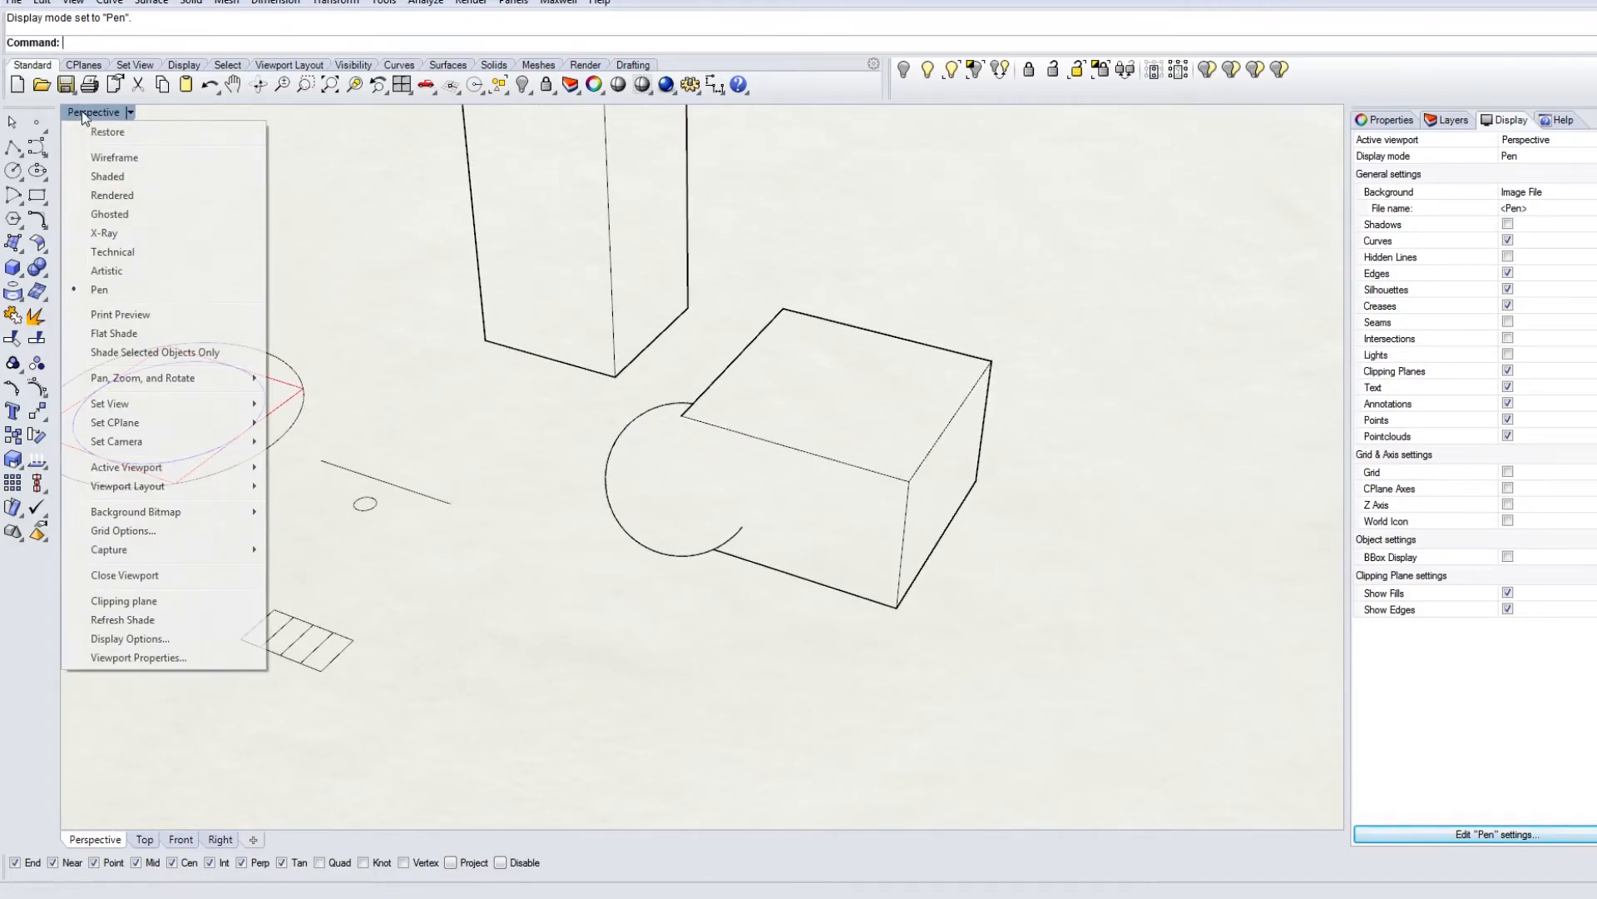
{"action": "left_click", "coordinate": [141, 179]}
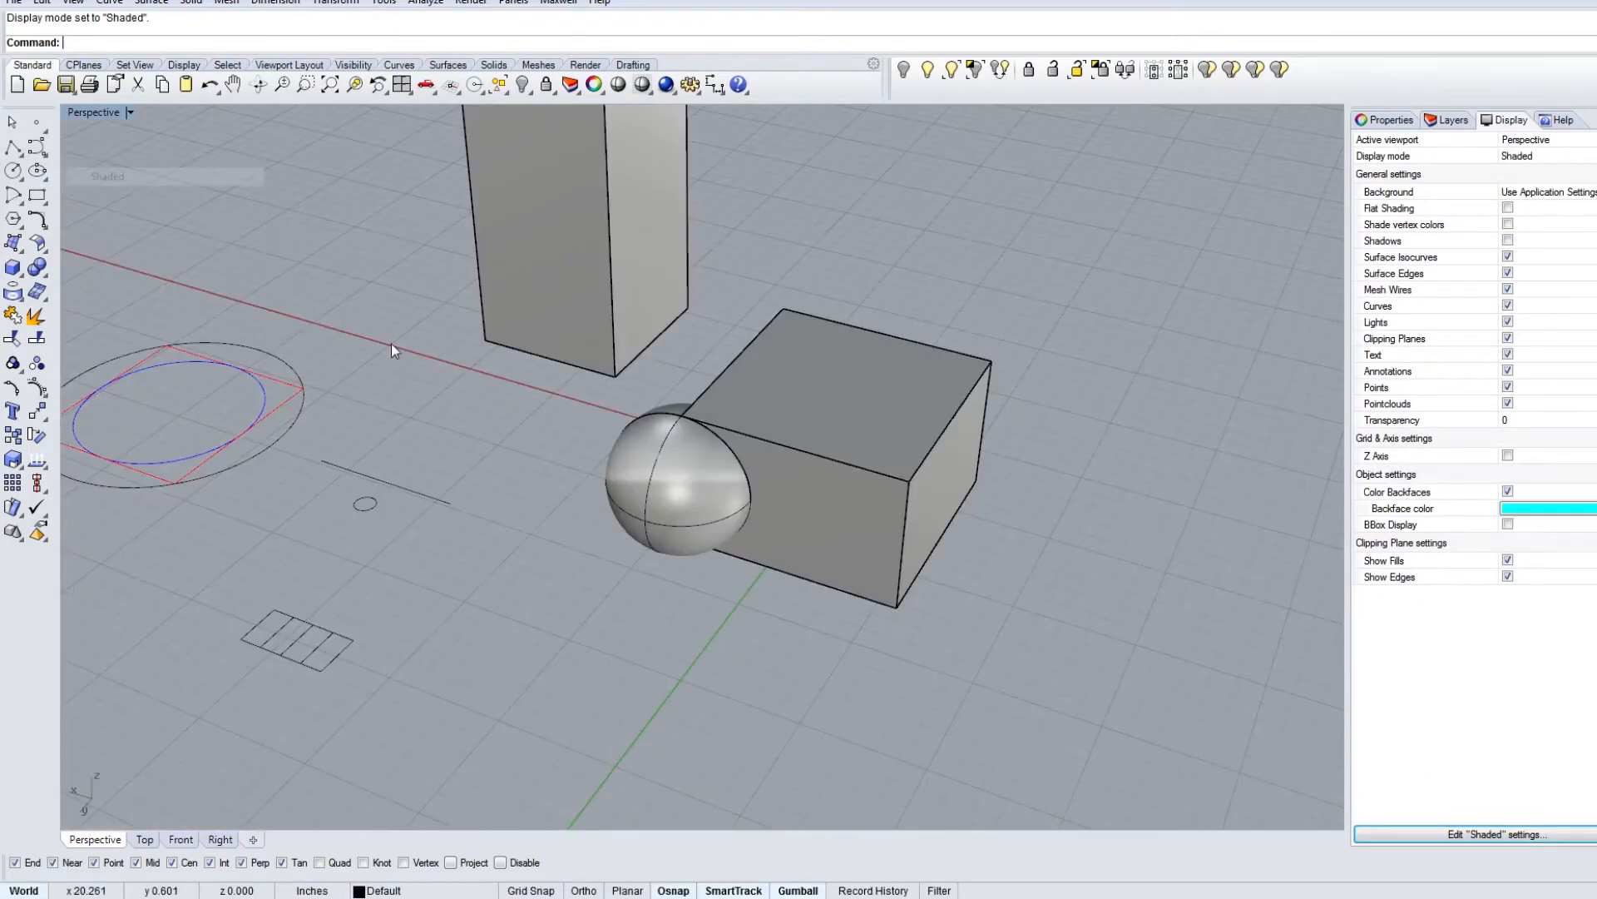
{"action": "right_click_drag", "start_coordinate": [889, 548], "coordinate": [670, 509]}
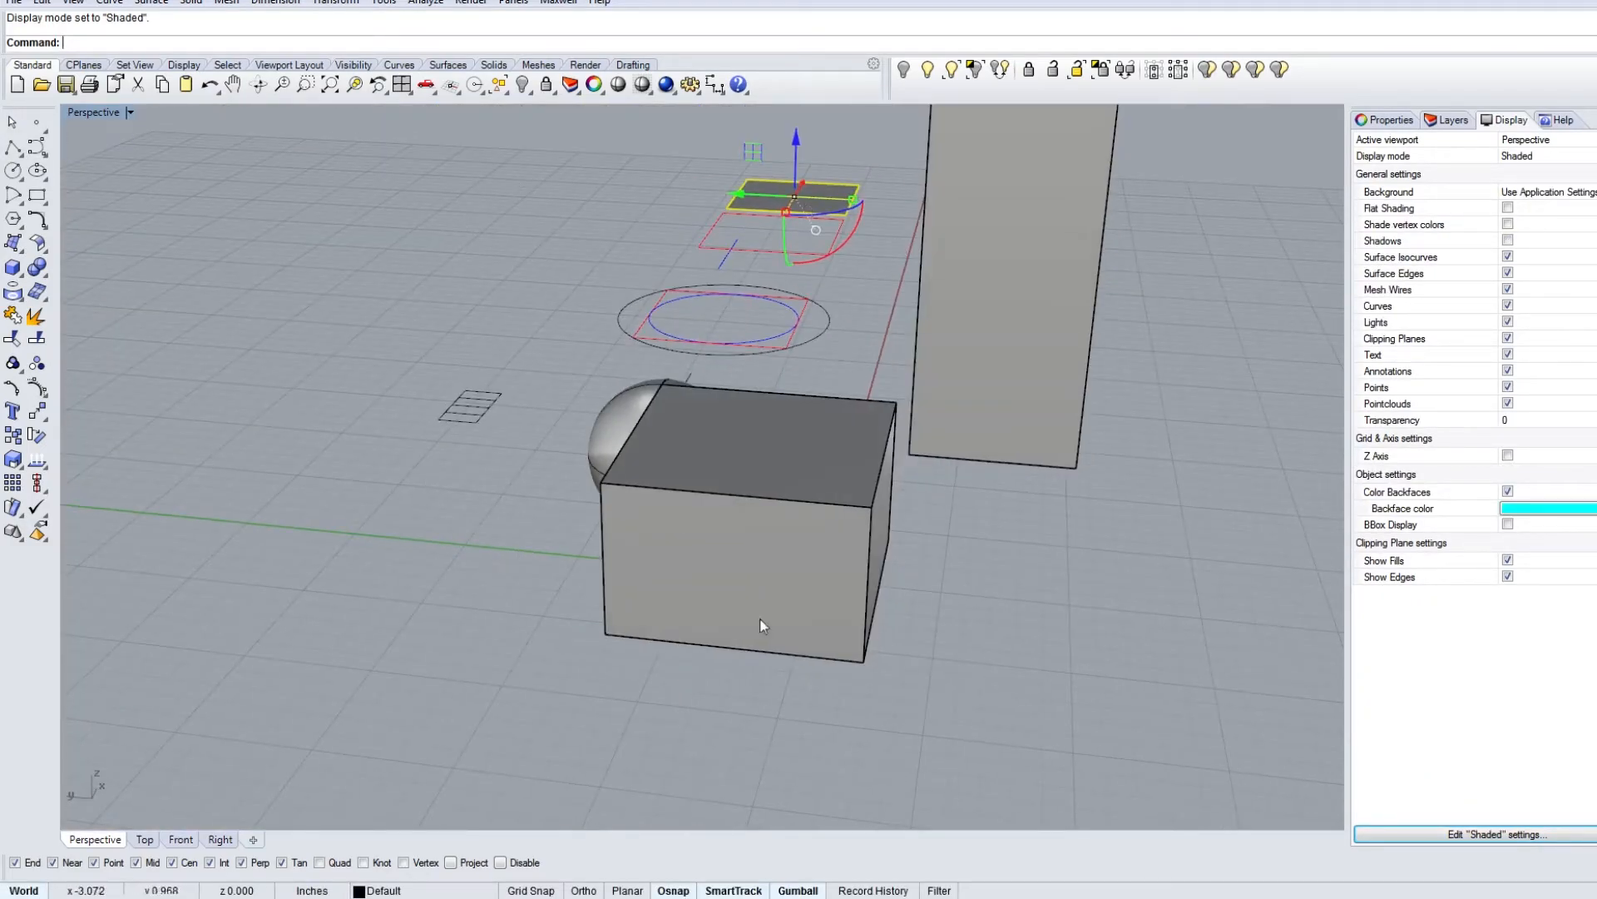
{"action": "right_click_drag", "start_coordinate": [1142, 275], "coordinate": [499, 287]}
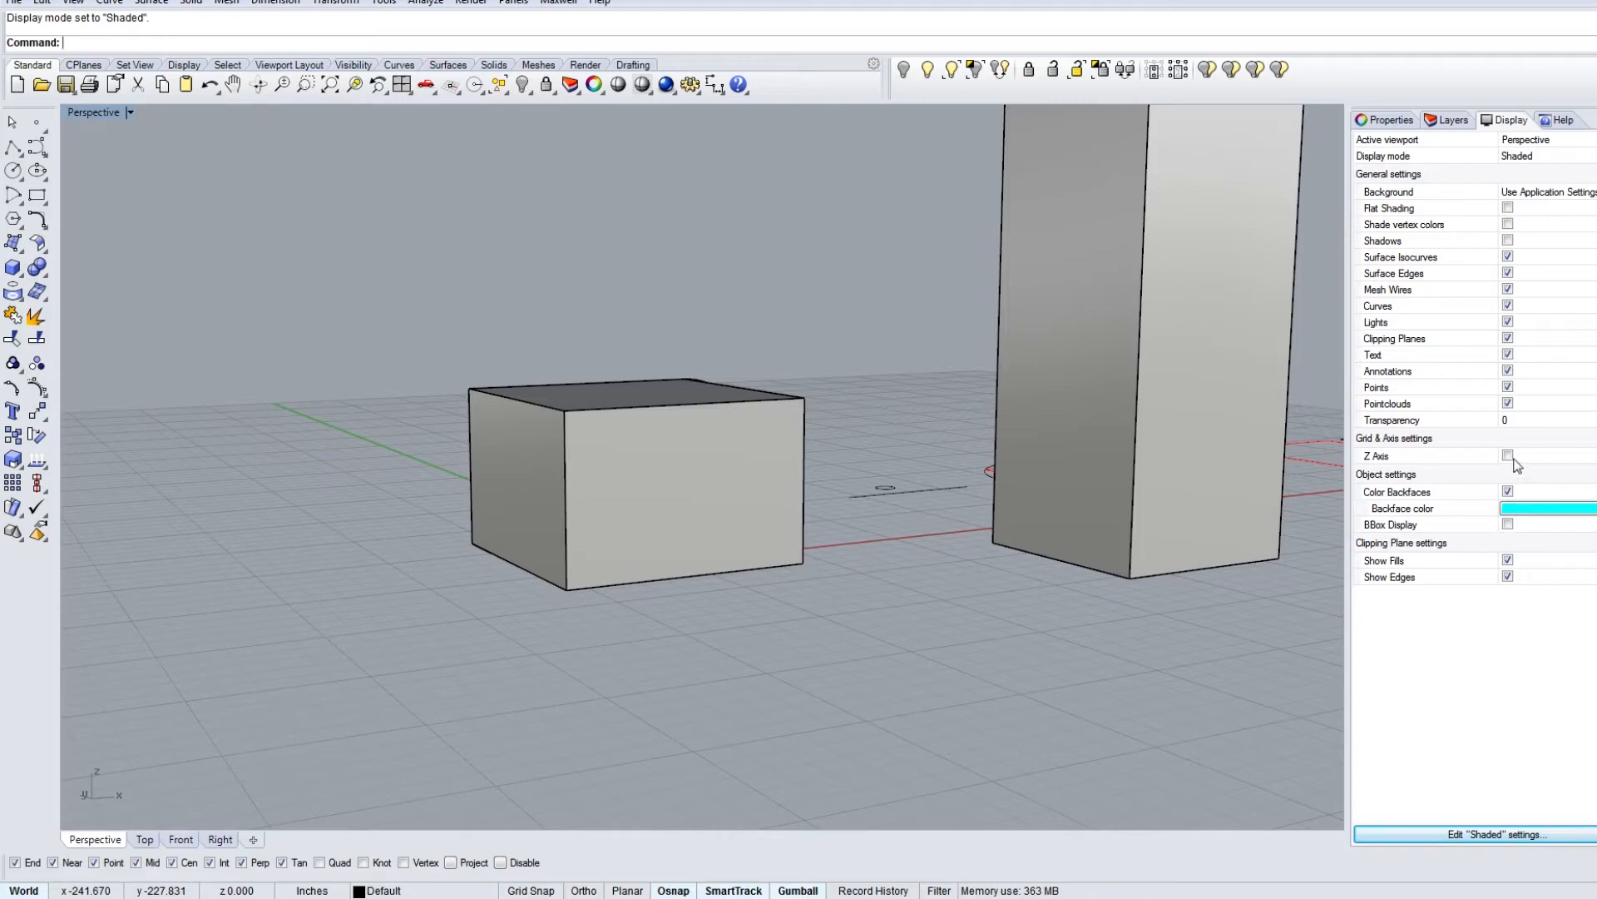
Step: Set the Shaded mode's background to Gradient 4 Colors with Cyan as its top left color
{"action": "left_click", "coordinate": [1540, 192]}
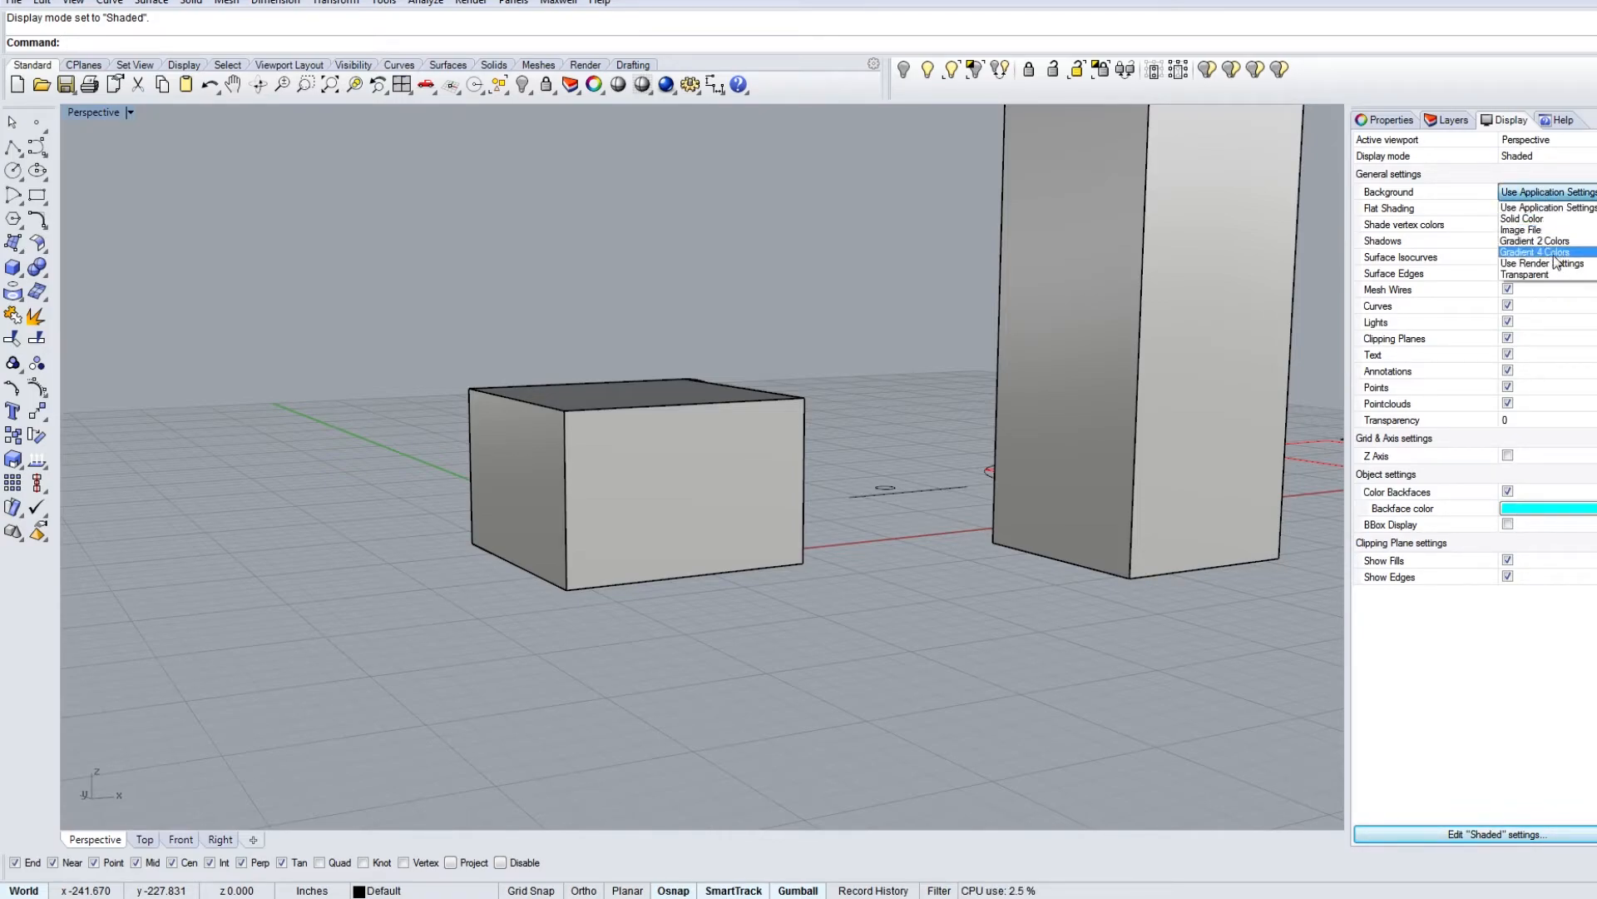
{"action": "left_click", "coordinate": [1539, 252]}
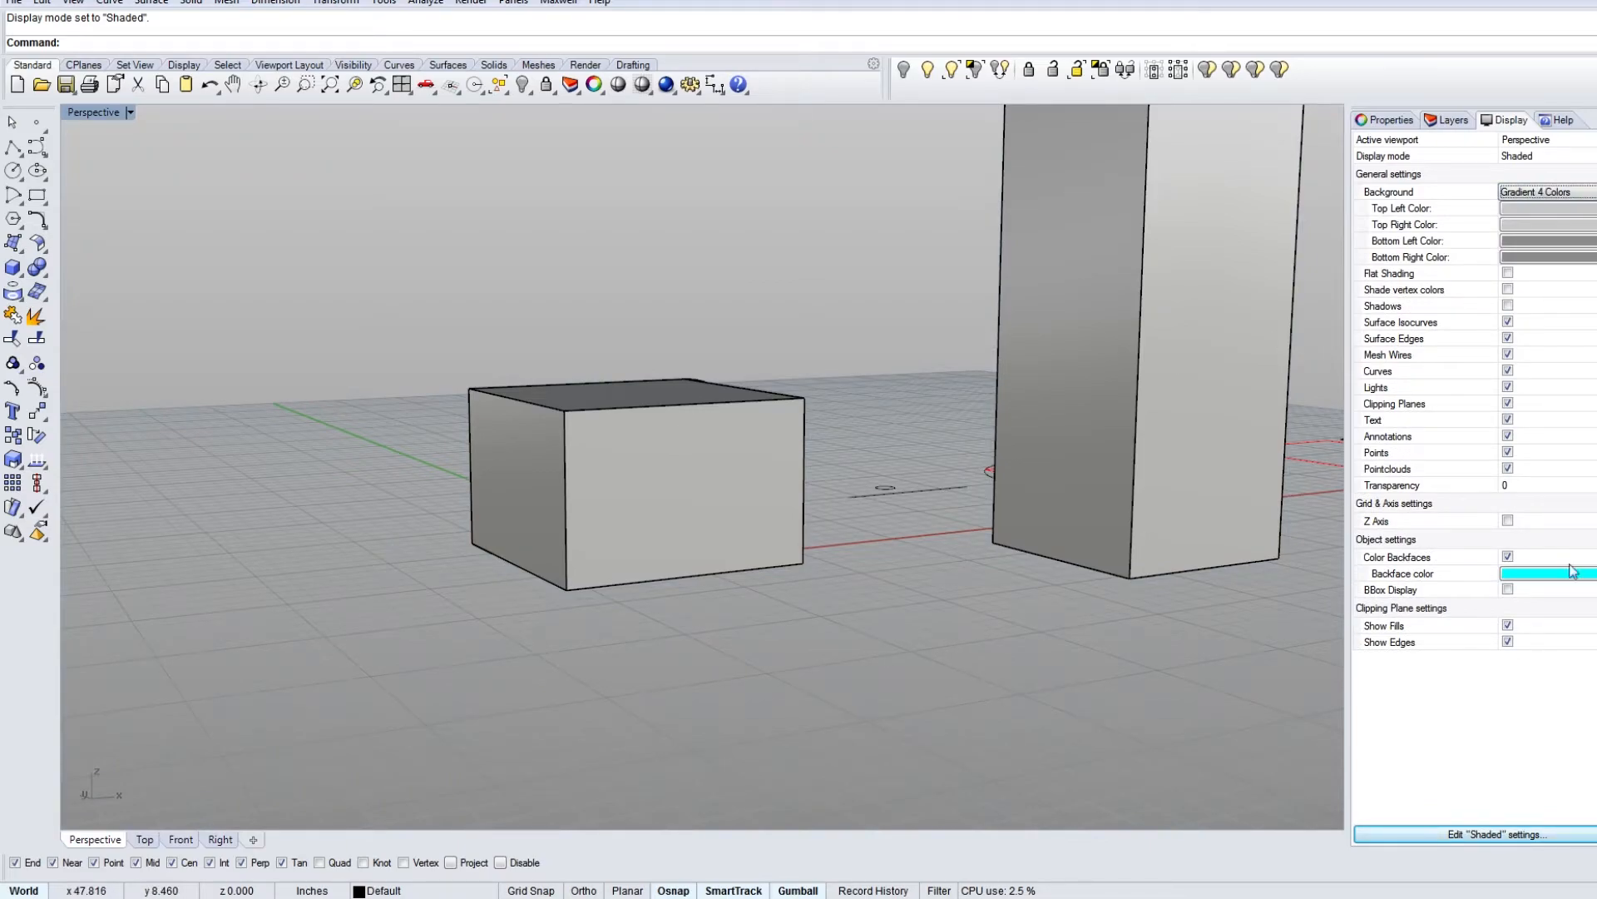
{"action": "left_click", "coordinate": [1538, 226]}
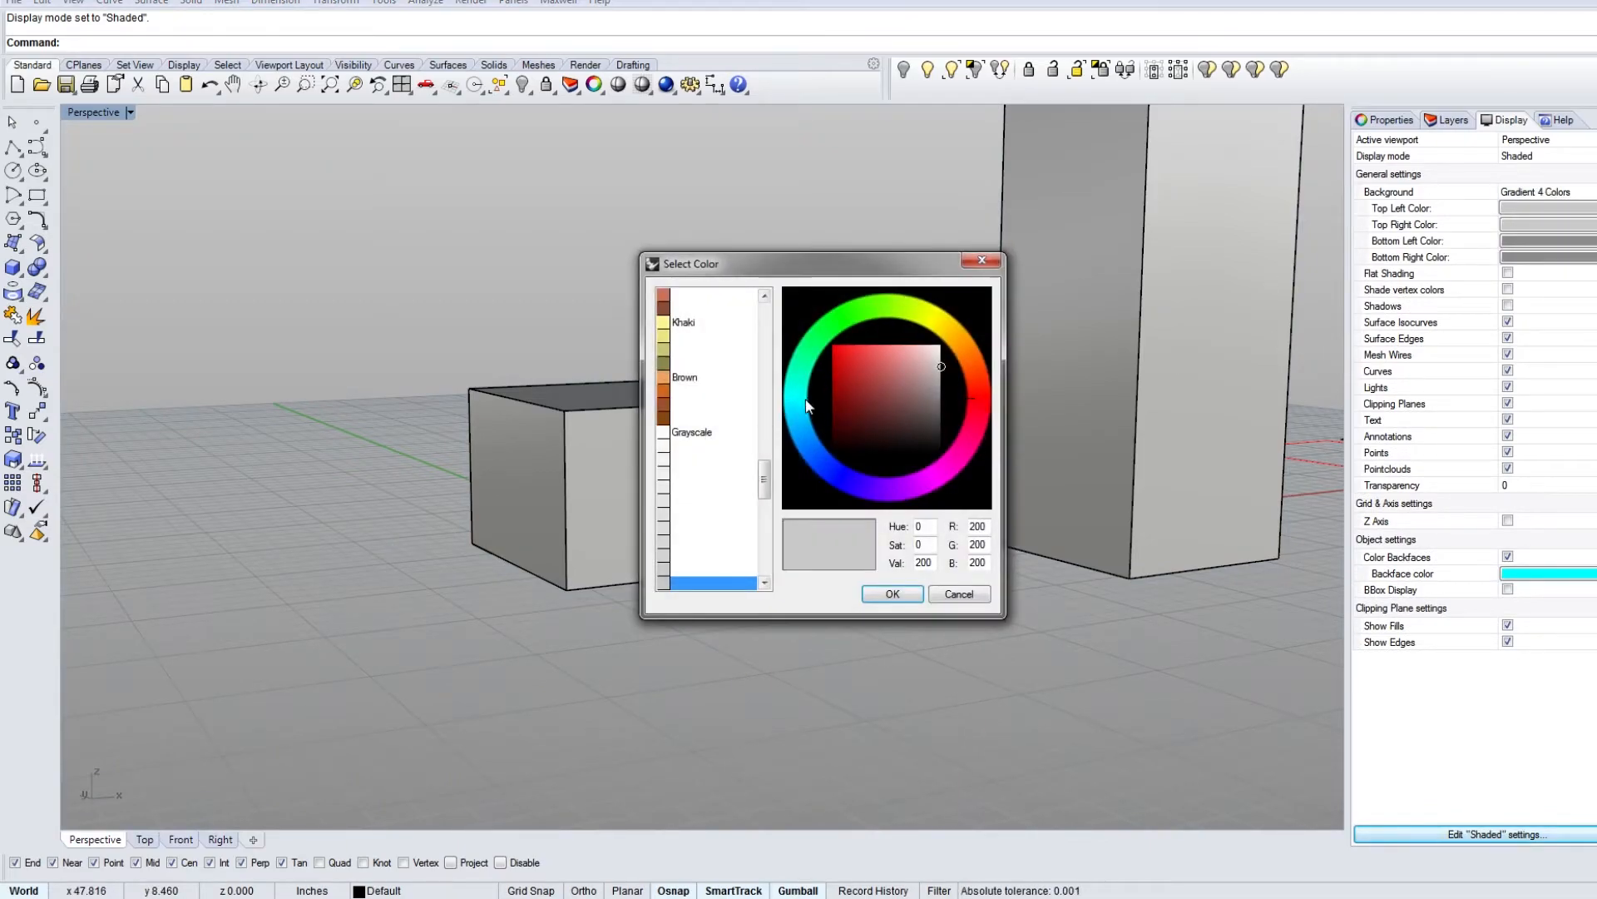
{"action": "scroll", "coordinate": [770, 371], "scroll_direction": "up", "scroll_amount": 10}
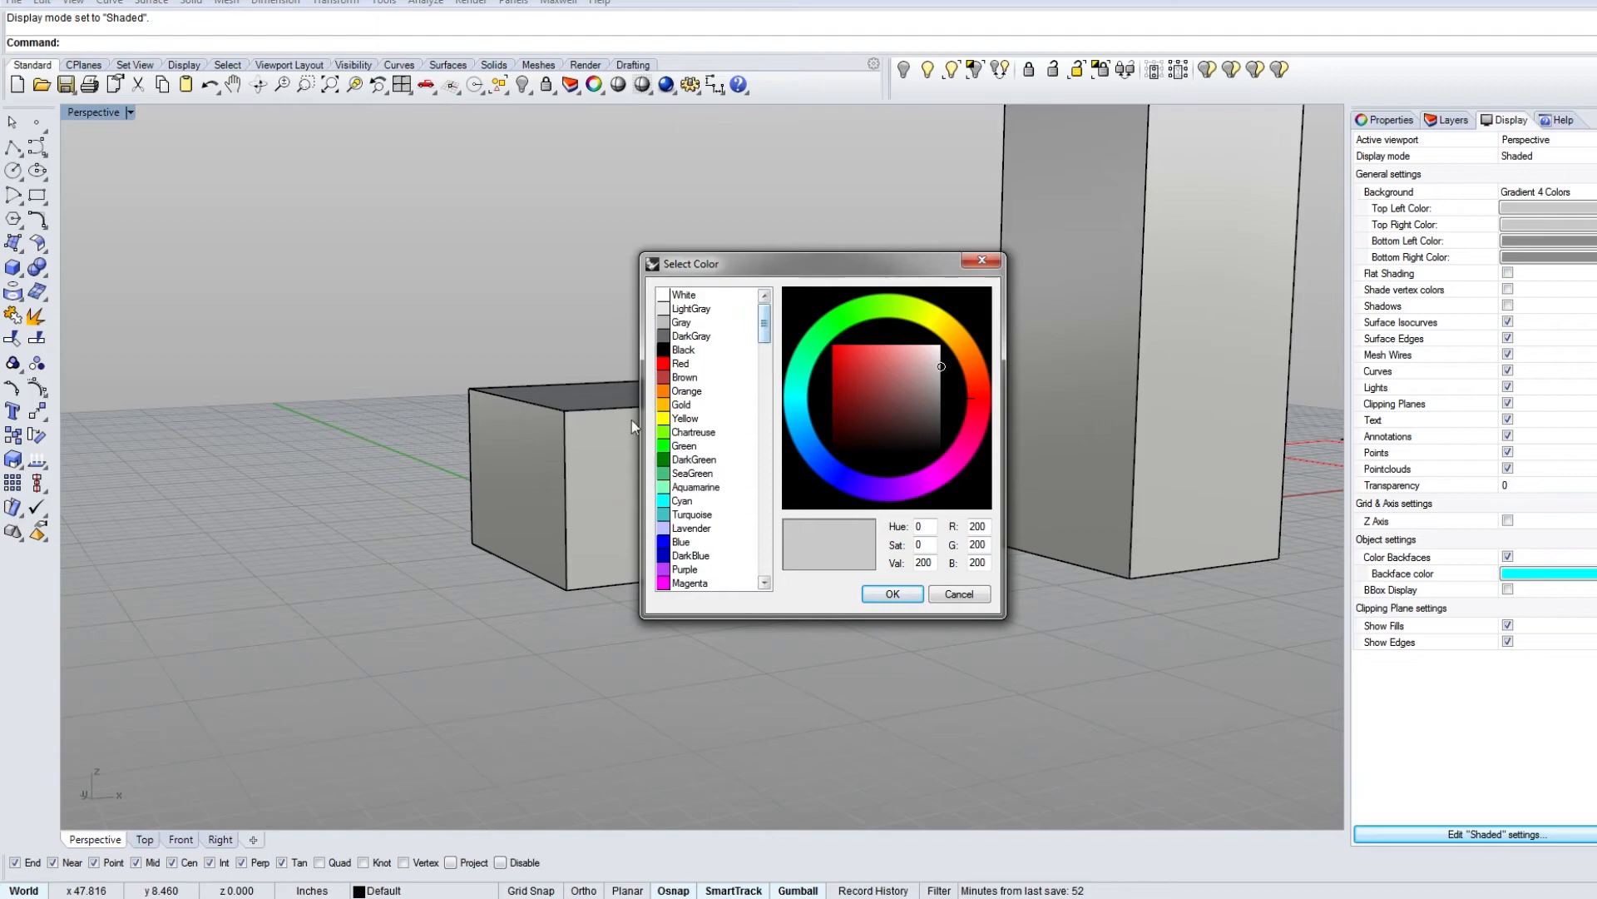
{"action": "left_click", "coordinate": [681, 501]}
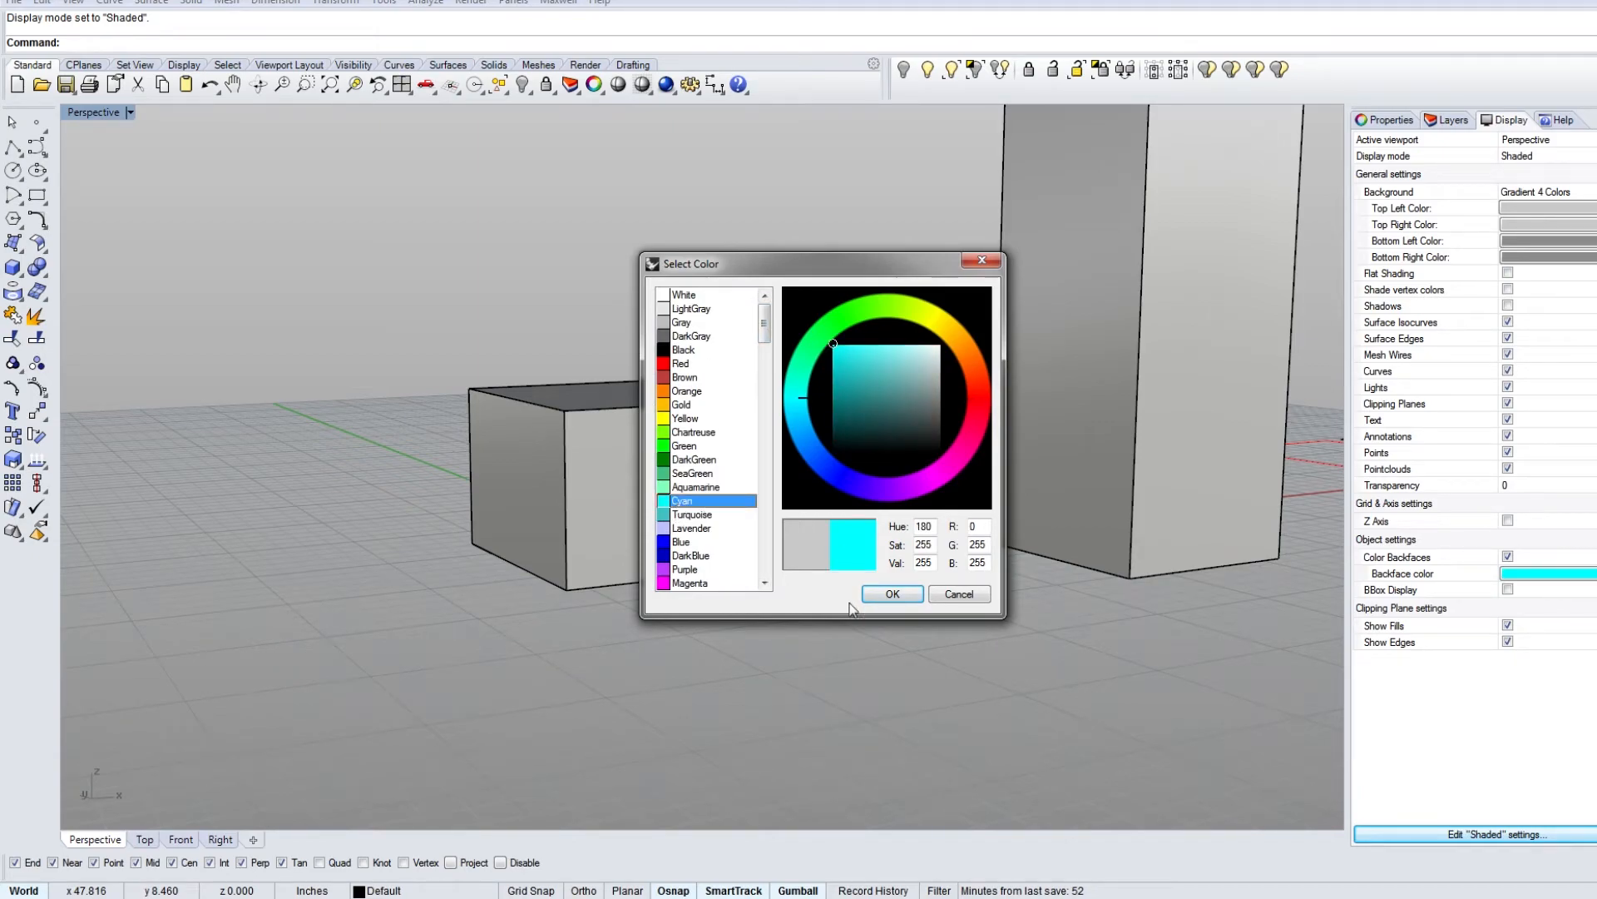
{"action": "left_click", "coordinate": [892, 593]}
Step: Set the gradient's bottom left color to orange with hue 42, saturation 255 and value 255
{"action": "left_click", "coordinate": [1553, 241]}
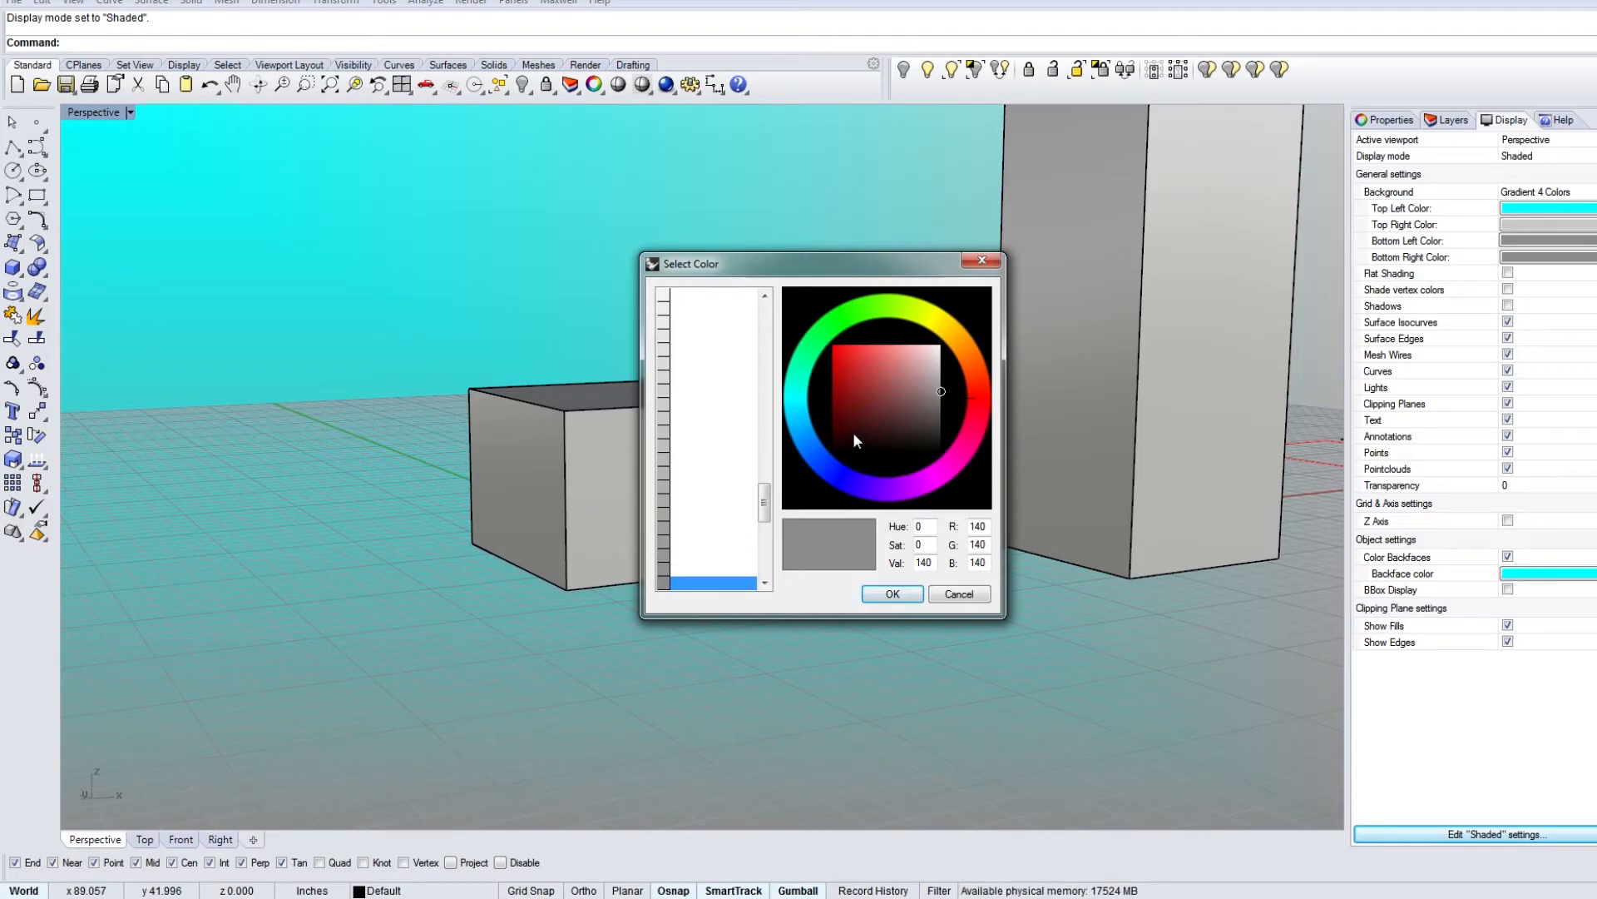
{"action": "left_click", "coordinate": [963, 355]}
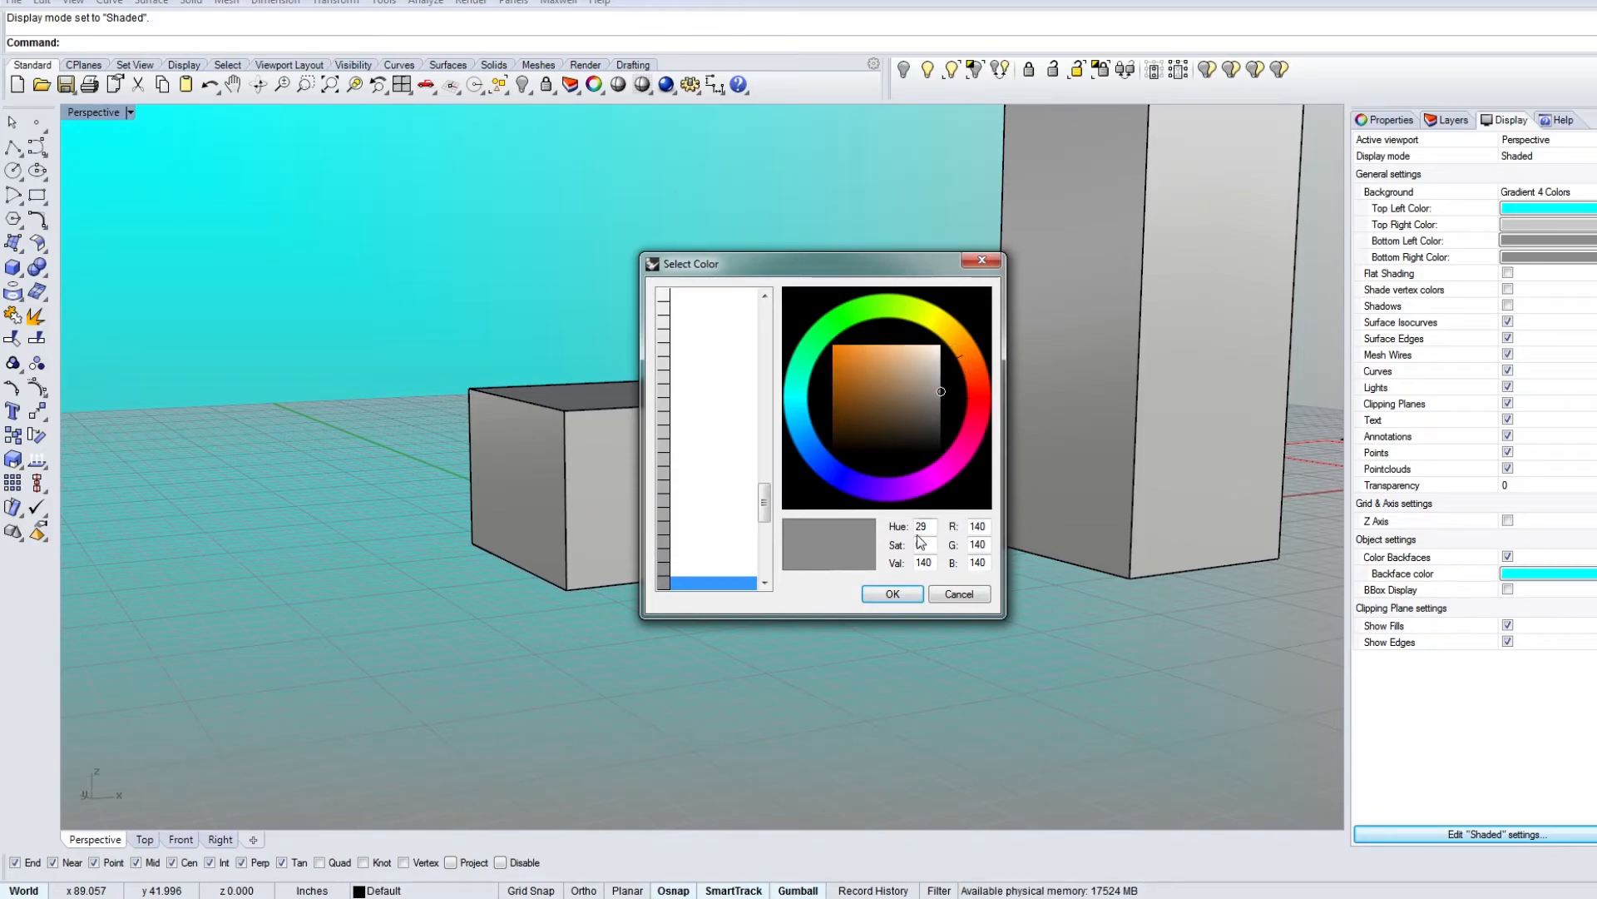
{"action": "left_click", "coordinate": [911, 596]}
{"action": "left_click", "coordinate": [1519, 254]}
{"action": "left_click", "coordinate": [972, 356]}
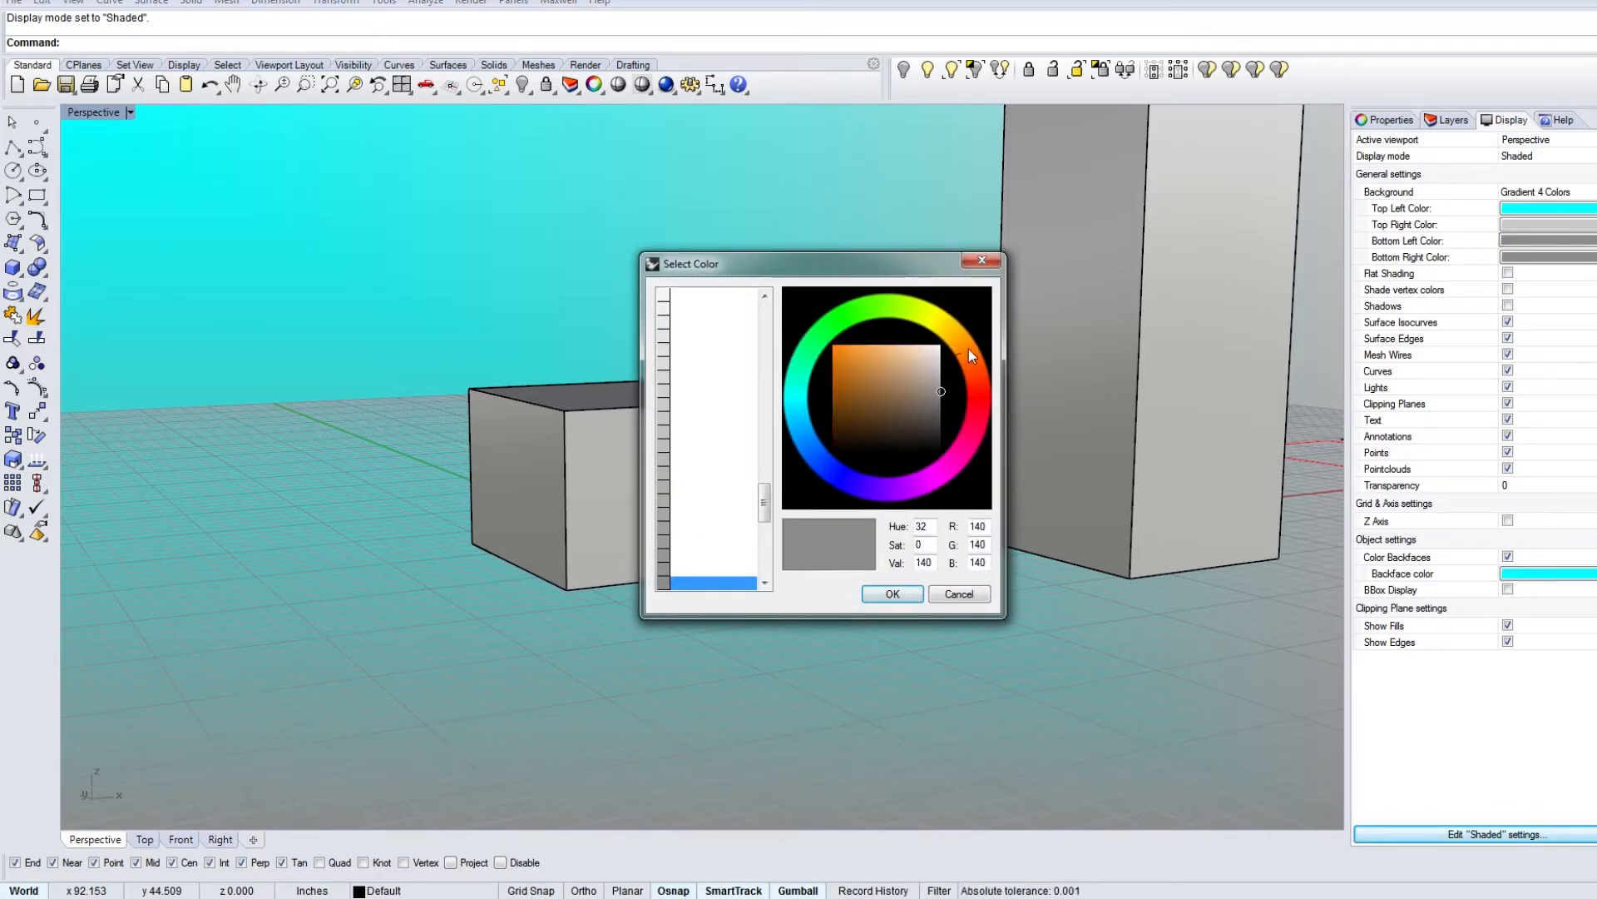
{"action": "left_click", "coordinate": [833, 344]}
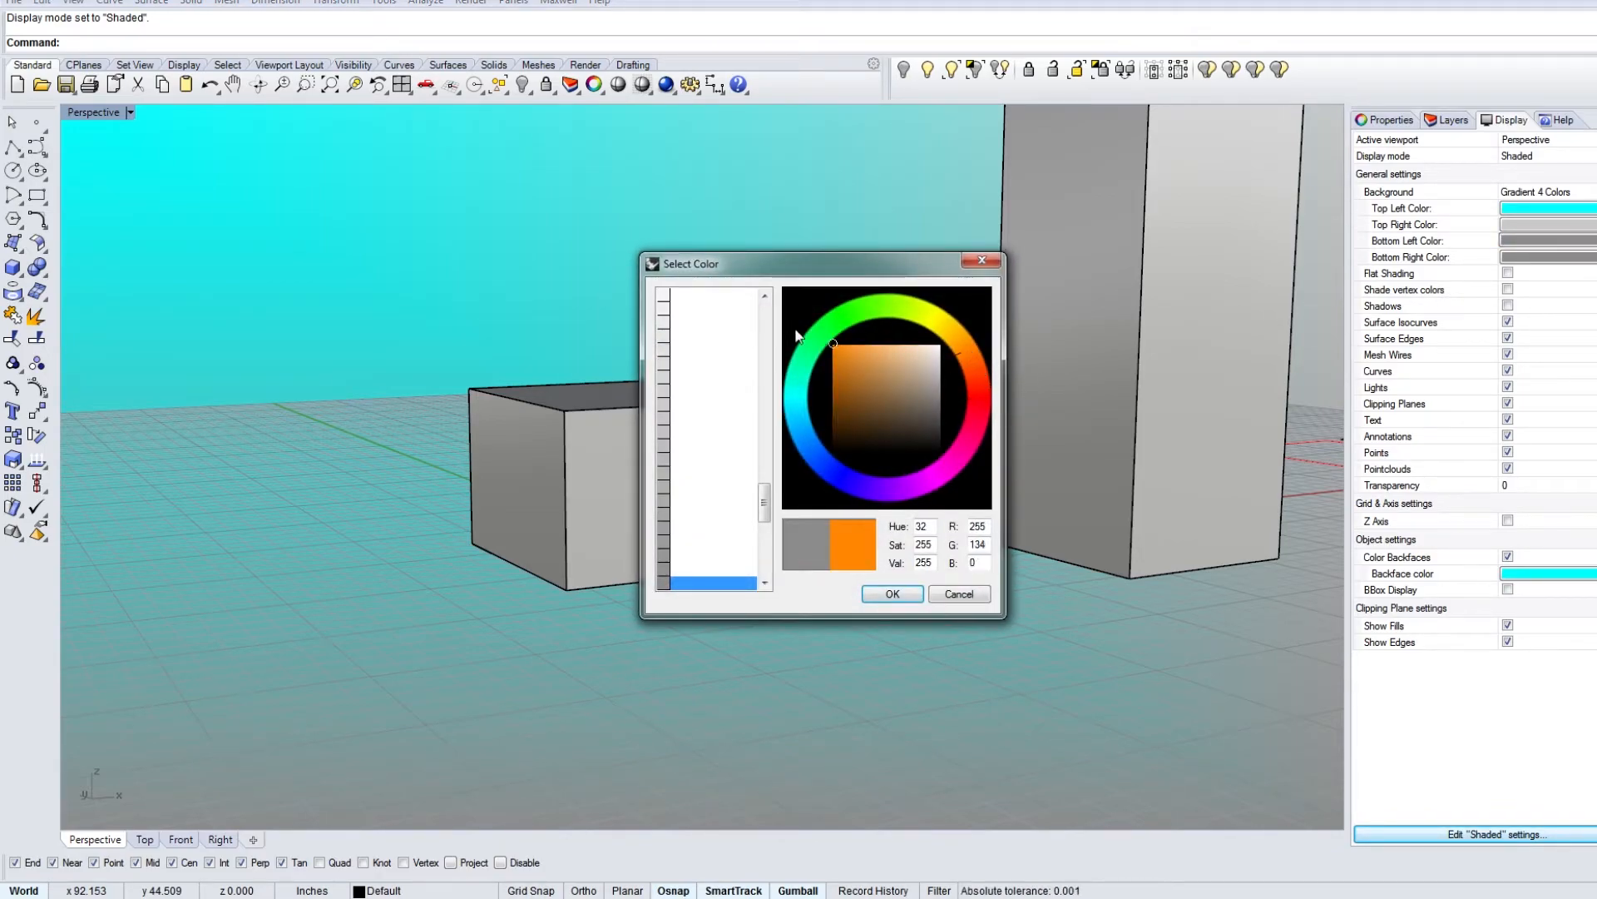
{"action": "left_click", "coordinate": [946, 350]}
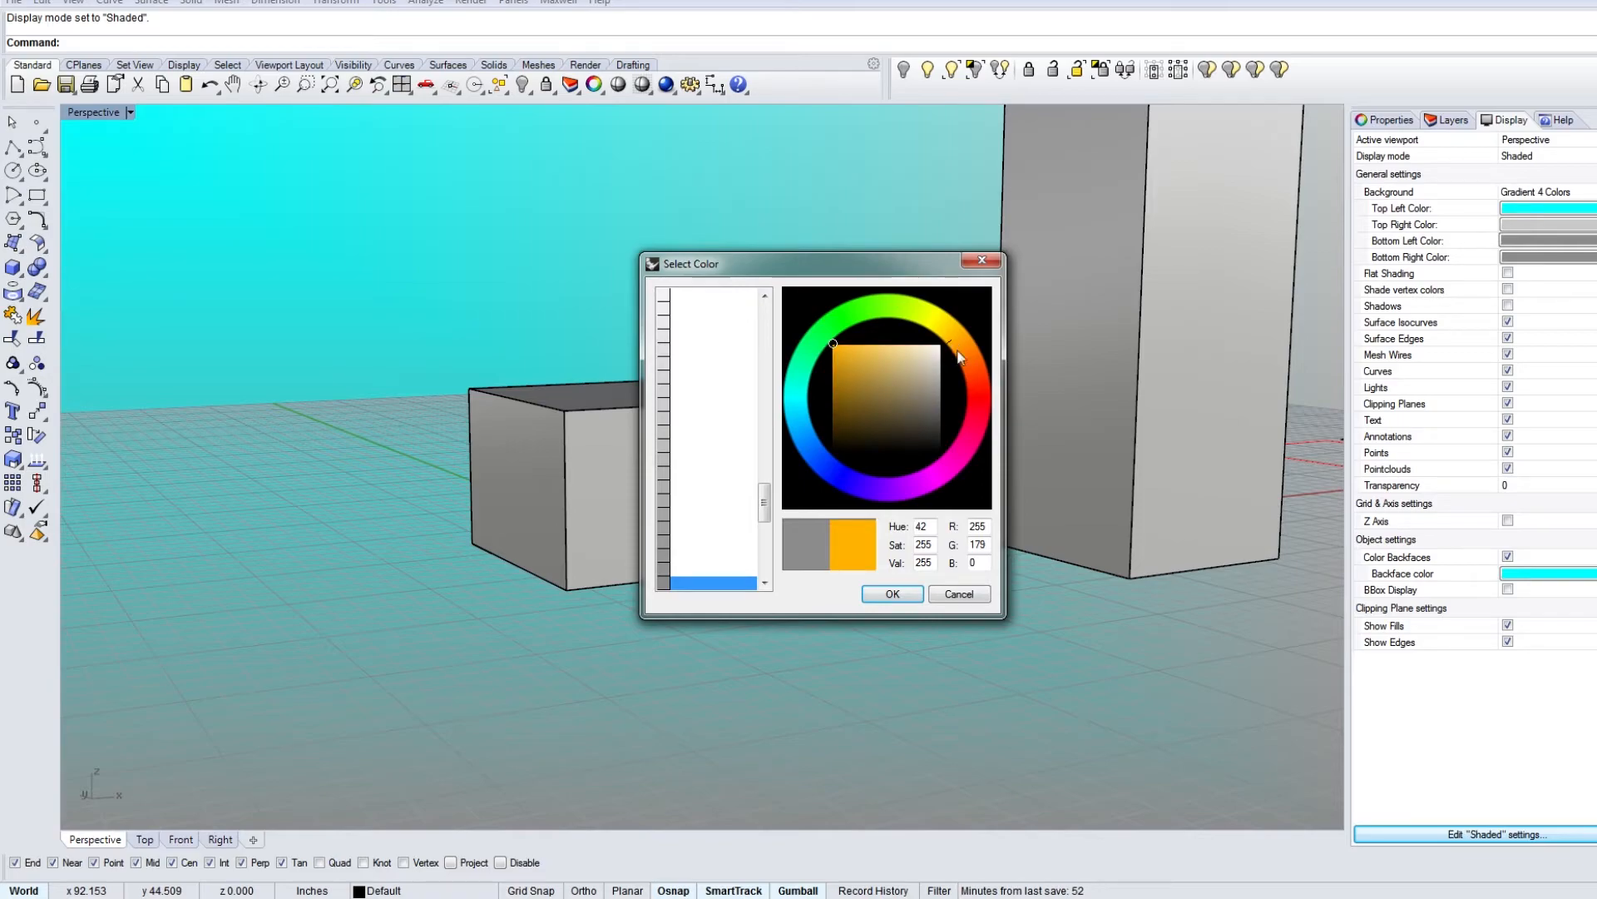
{"action": "left_click", "coordinate": [880, 594]}
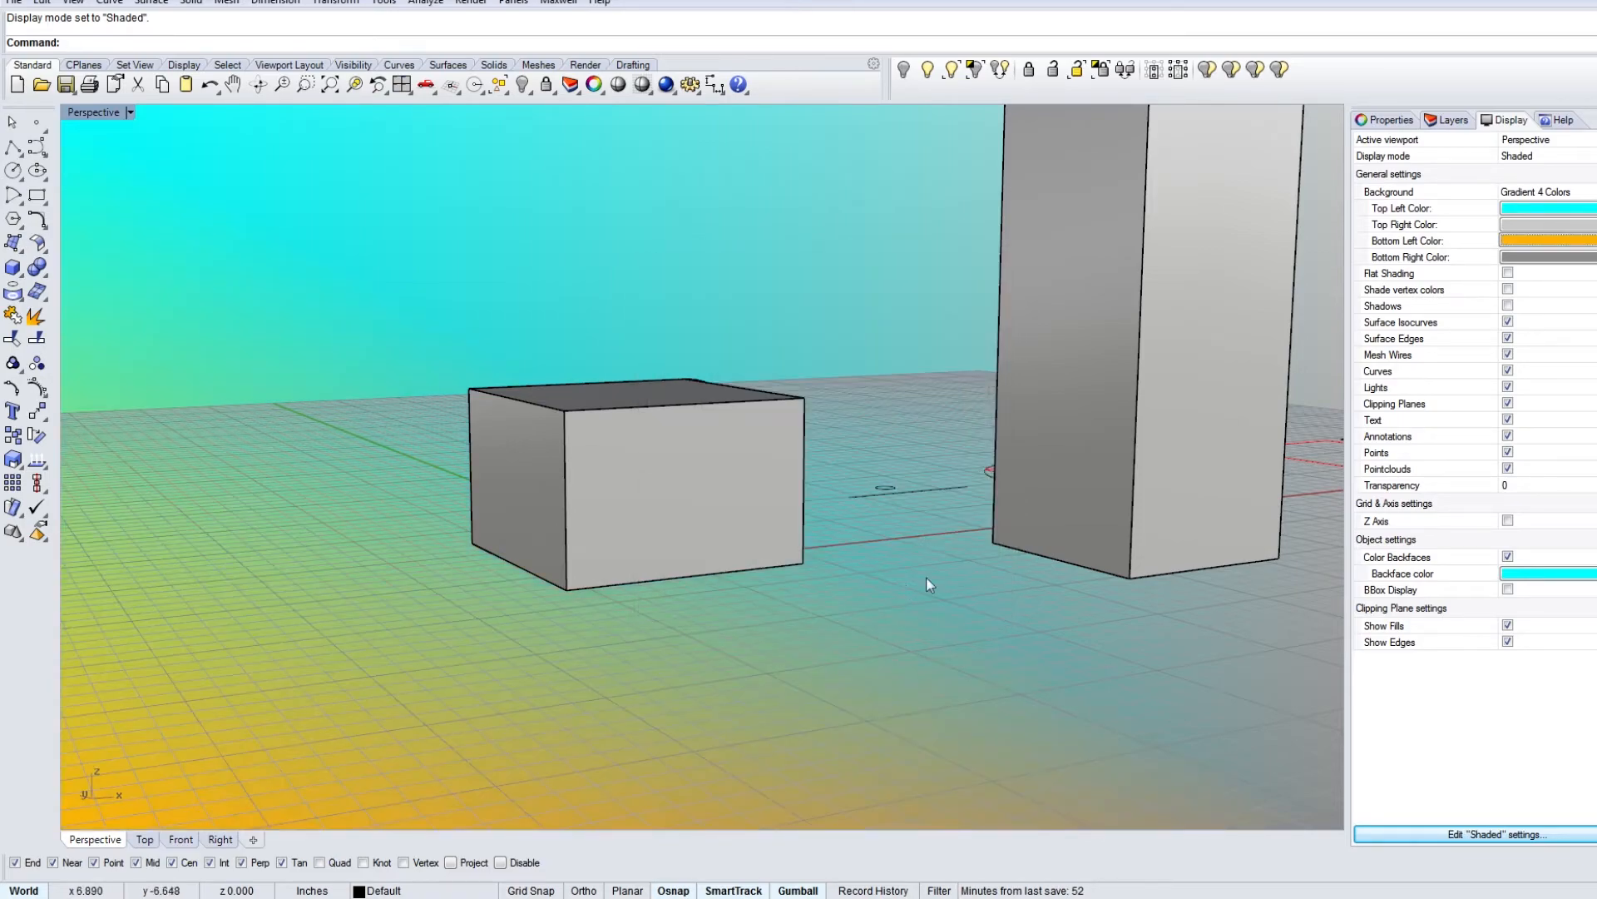
Step: Set the gradient's top right color to dark red and its bottom right color to yellow
{"action": "left_click", "coordinate": [1548, 224]}
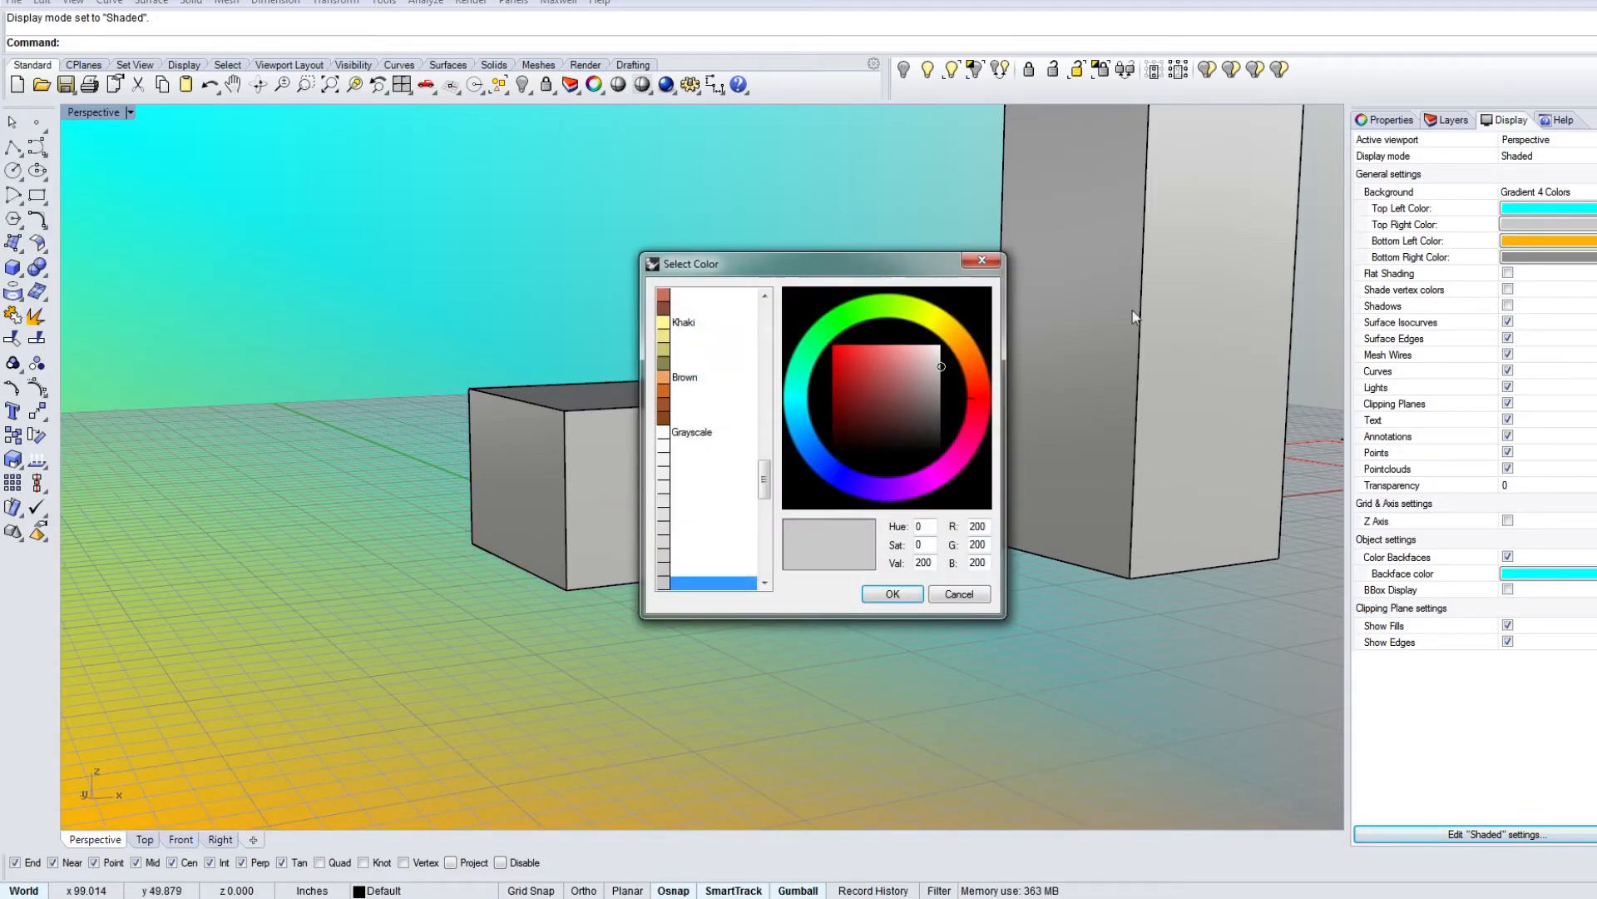
{"action": "left_click", "coordinate": [845, 394]}
{"action": "left_click", "coordinate": [893, 592]}
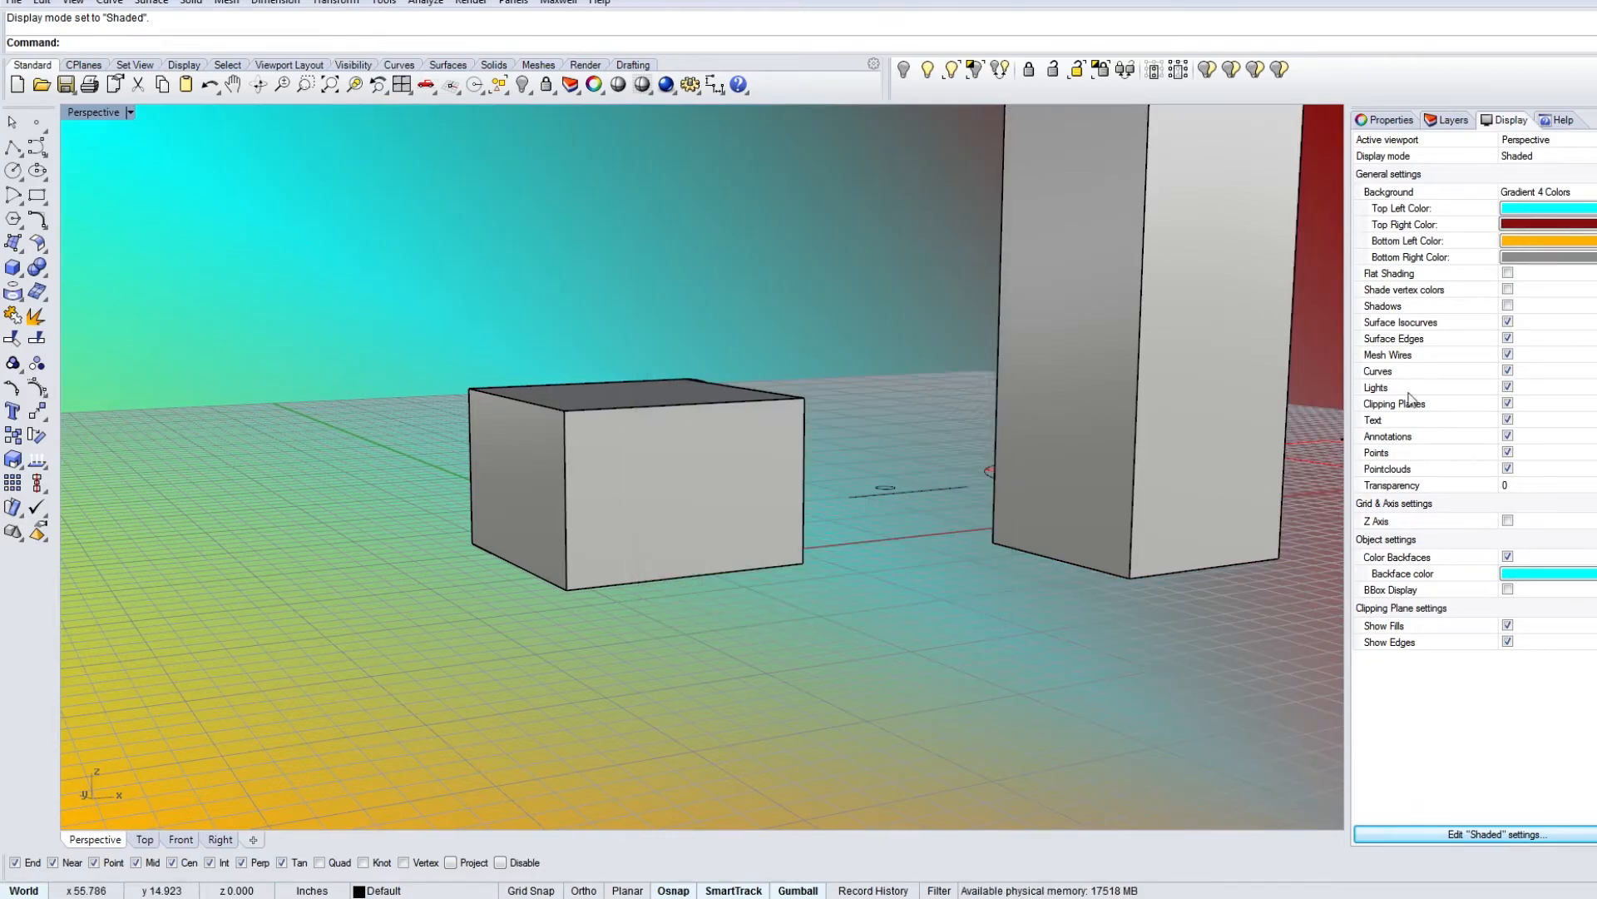
{"action": "left_click", "coordinate": [1547, 257]}
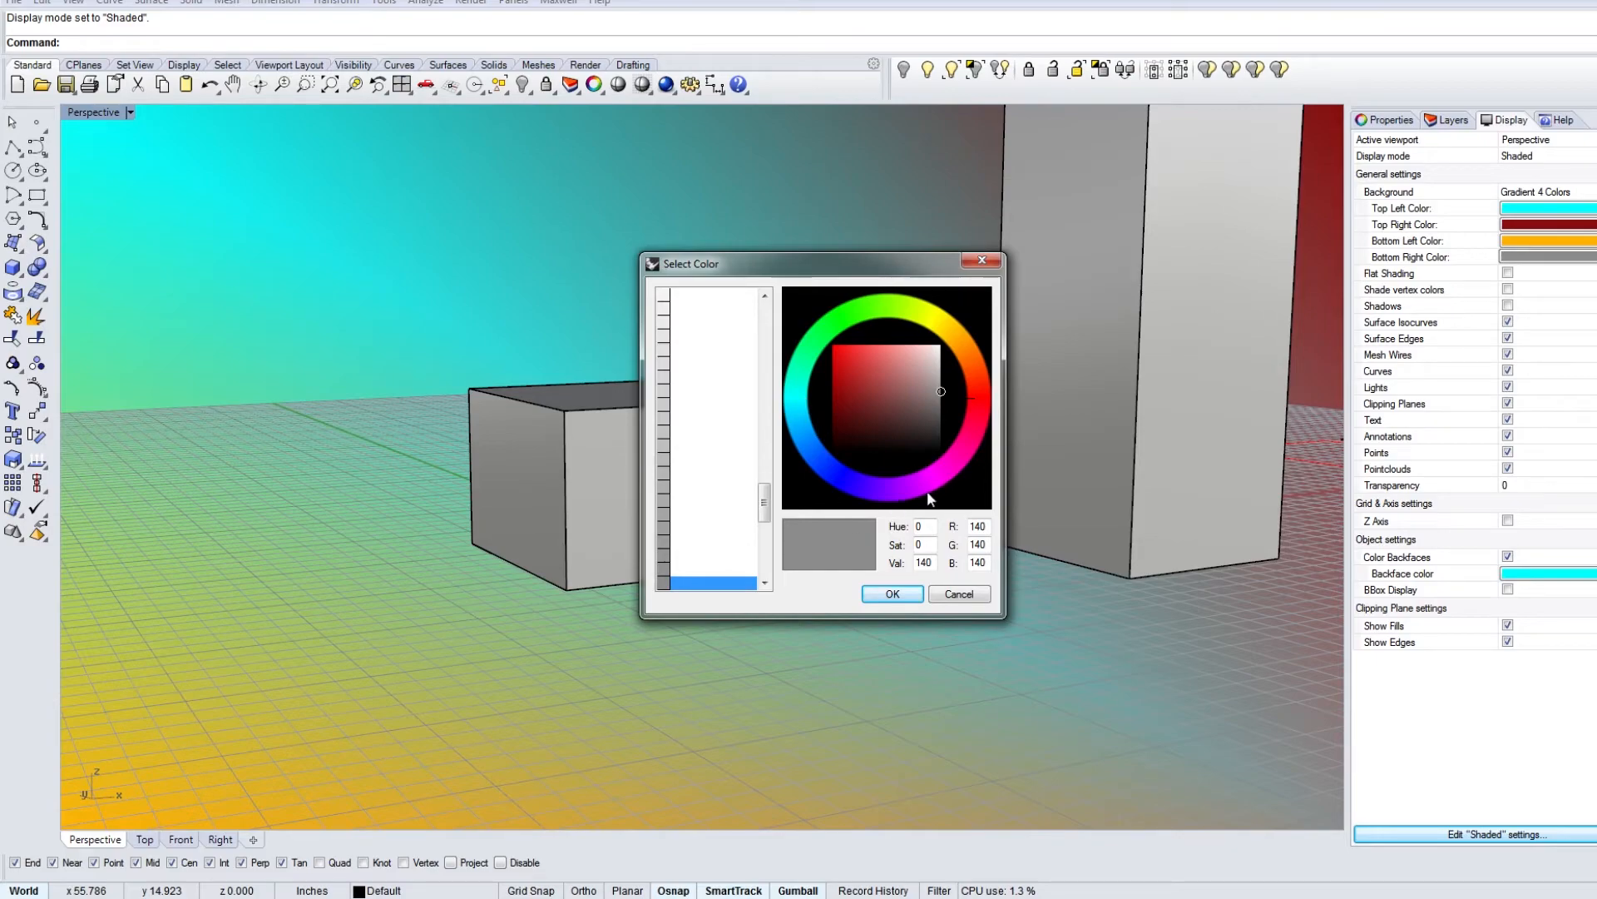
{"action": "left_click_drag", "start_coordinate": [868, 320], "coordinate": [937, 317]}
{"action": "mouse_move", "coordinate": [879, 396]}
{"action": "left_mouse_down"}
{"action": "mouse_move", "coordinate": [862, 346]}
{"action": "mouse_move", "coordinate": [842, 343]}
{"action": "left_mouse_up"}
{"action": "left_click", "coordinate": [892, 594]}
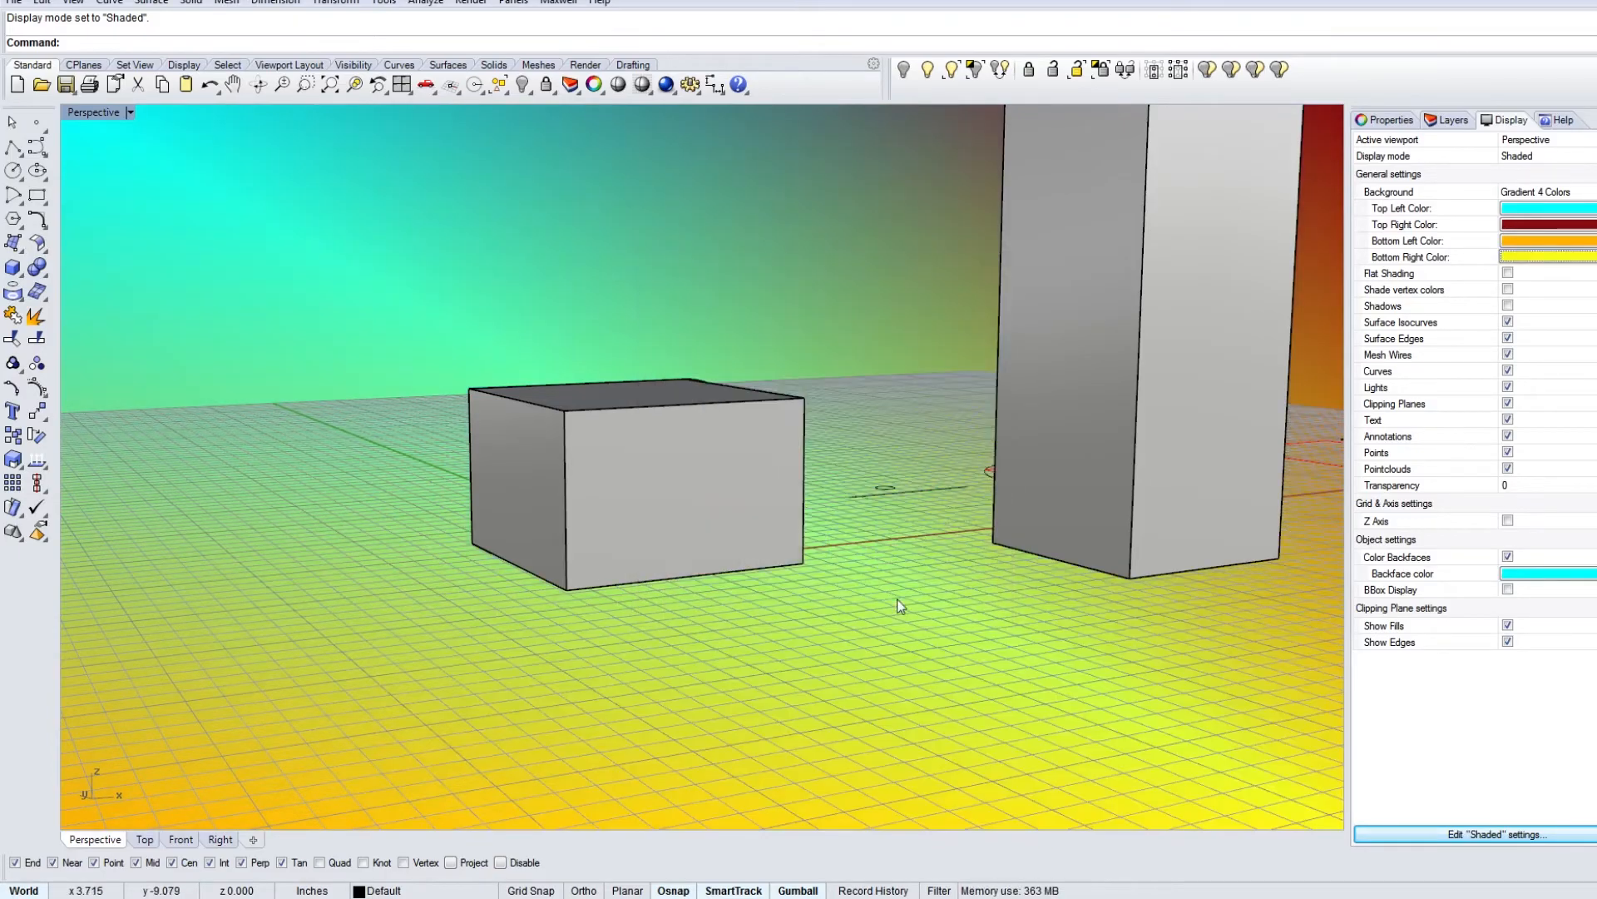
Step: Return the Shaded mode's background to Use Application Settings
{"action": "mouse_move", "coordinate": [920, 648]}
{"action": "right_mouse_down"}
{"action": "mouse_move", "coordinate": [888, 588]}
{"action": "mouse_move", "coordinate": [948, 646]}
{"action": "right_mouse_up"}
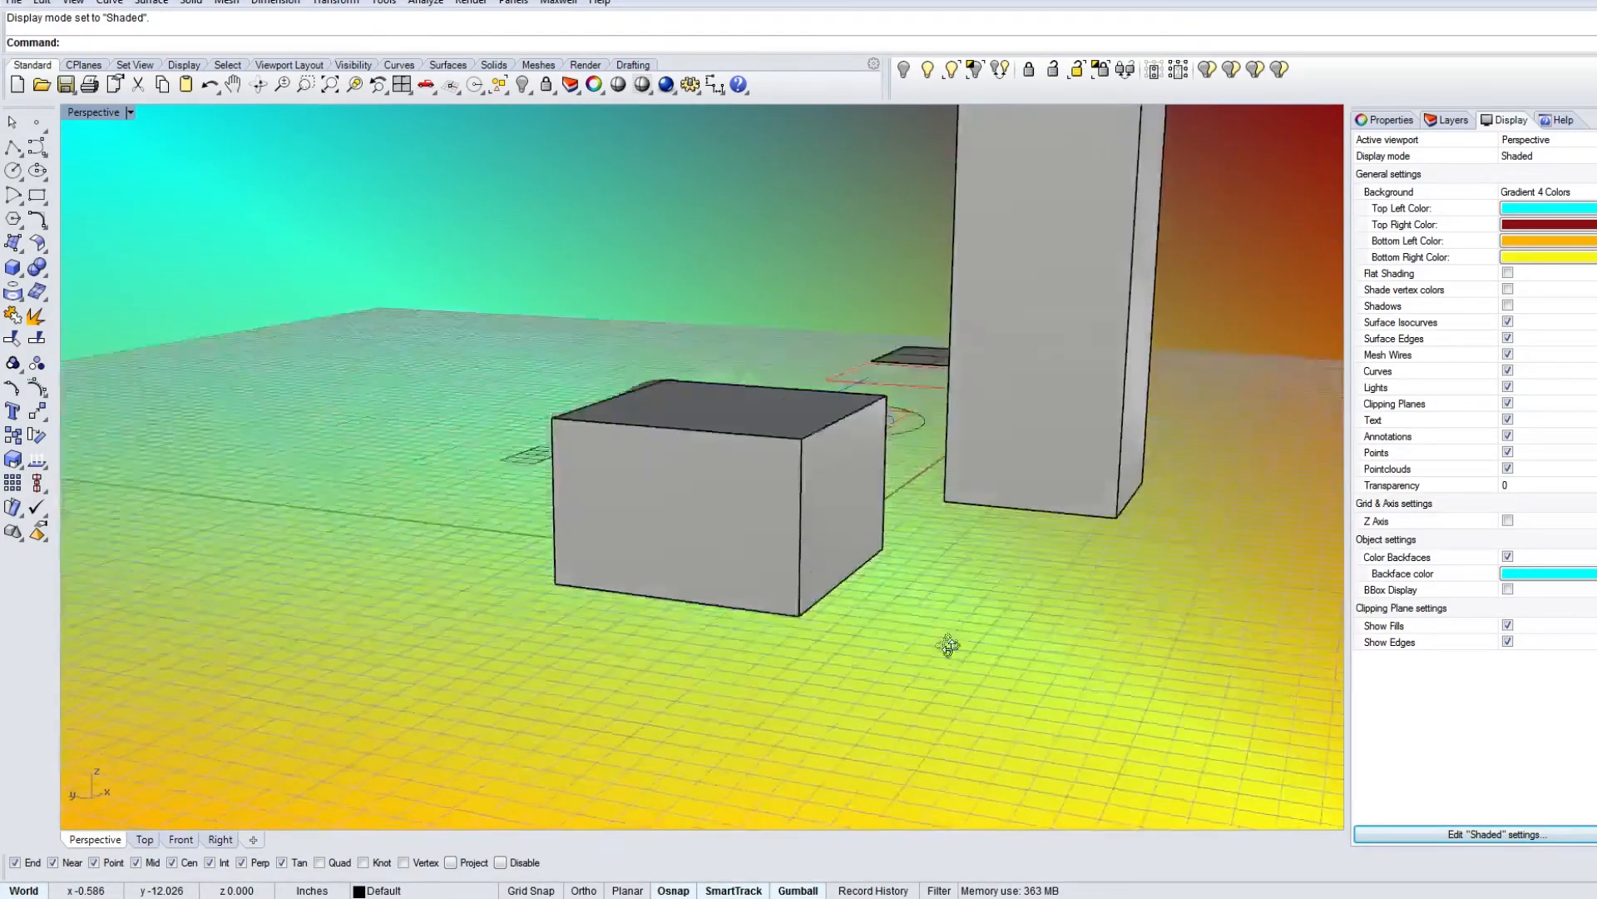
{"action": "scroll", "coordinate": [888, 596], "scroll_direction": "down", "scroll_amount": 18}
{"action": "right_click_drag", "start_coordinate": [881, 535], "coordinate": [780, 518]}
{"action": "scroll", "coordinate": [849, 585], "scroll_direction": "up", "scroll_amount": 12}
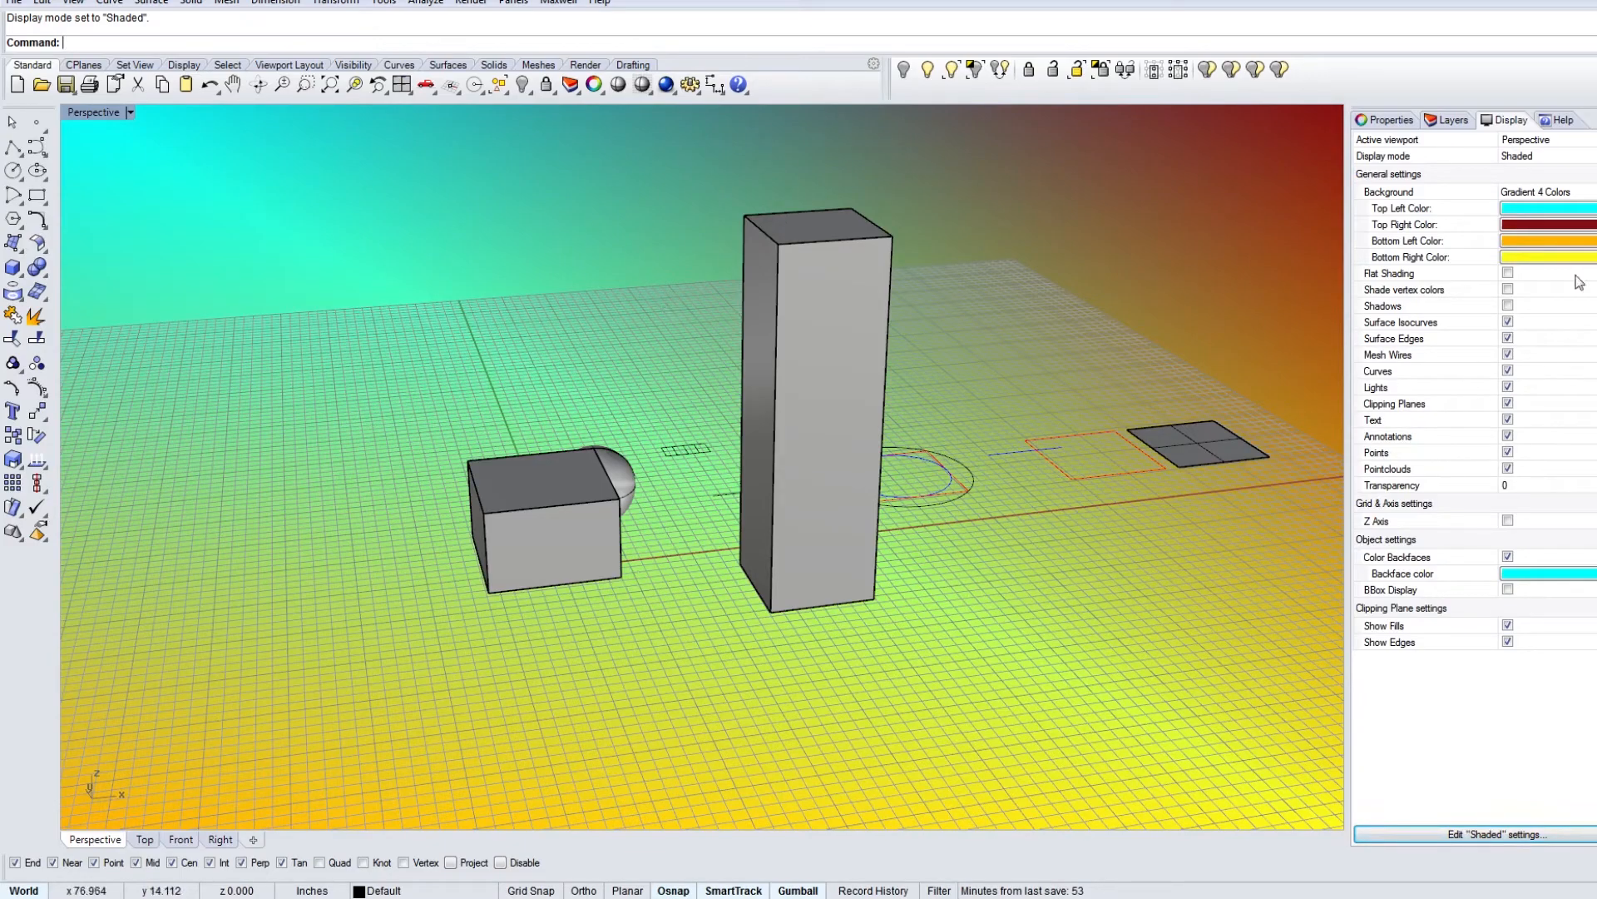
{"action": "left_click", "coordinate": [1536, 190]}
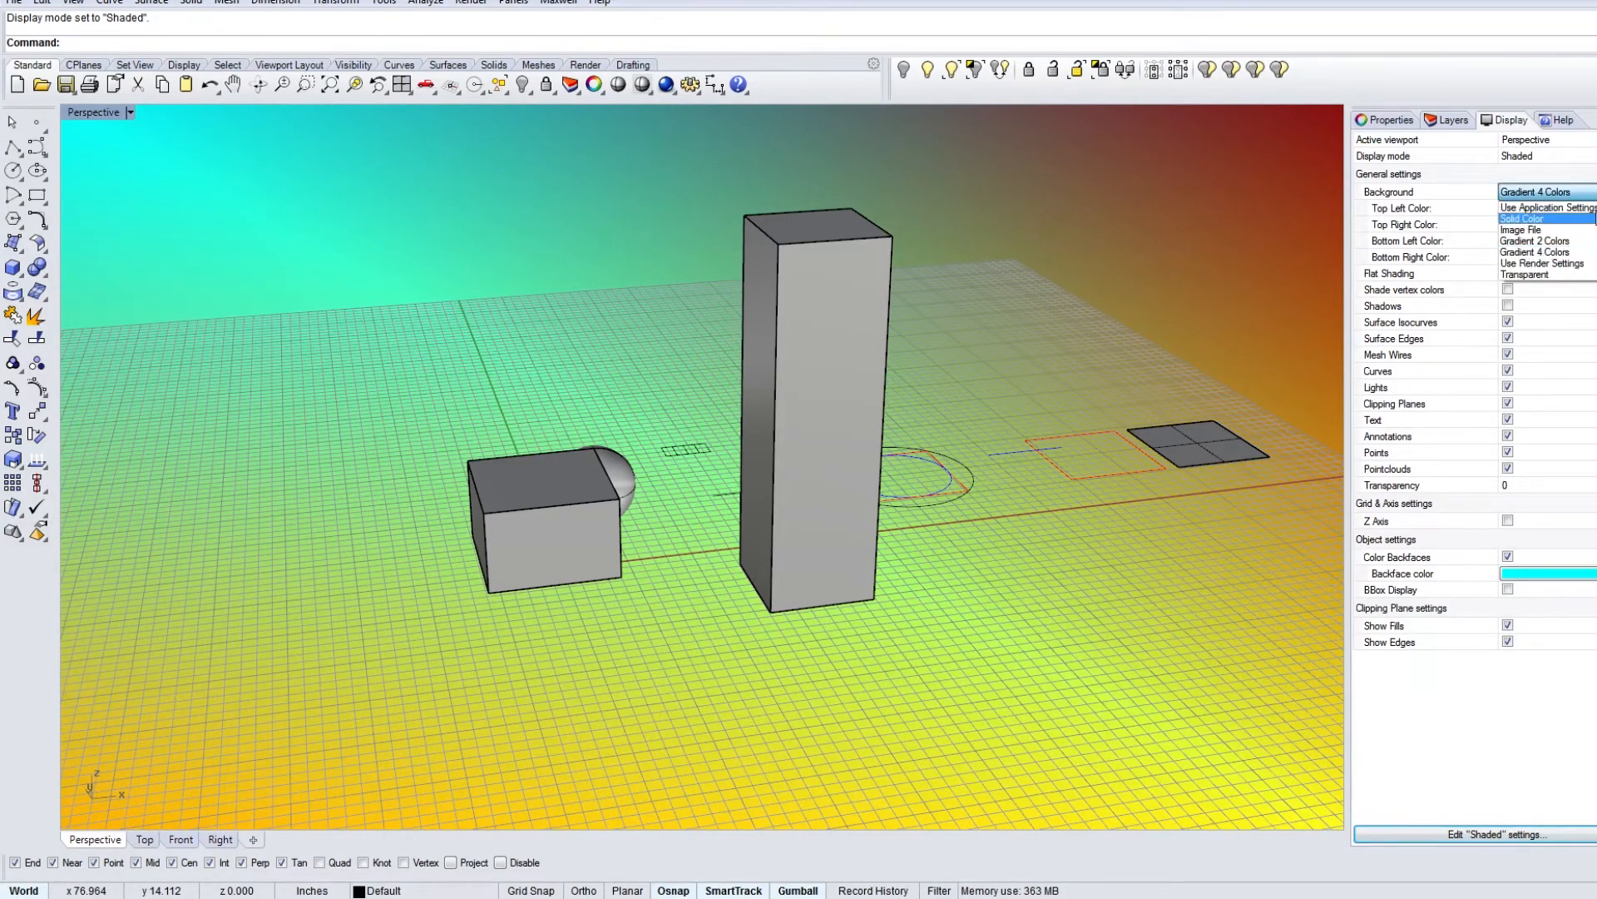
{"action": "left_click", "coordinate": [1116, 215]}
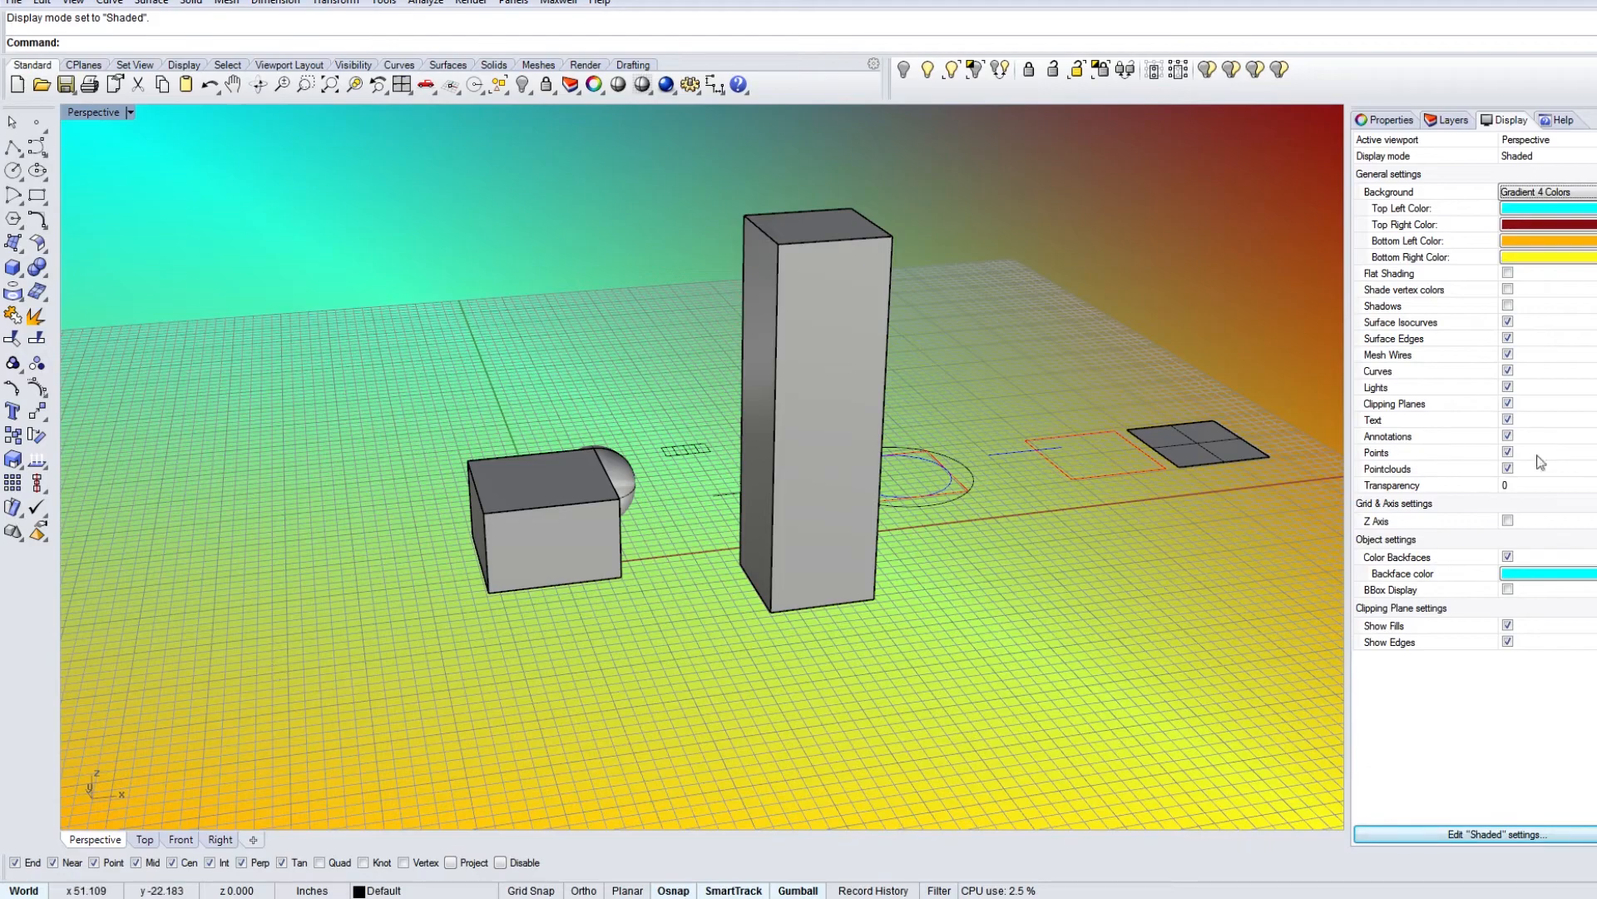
{"action": "left_click", "coordinate": [1589, 193]}
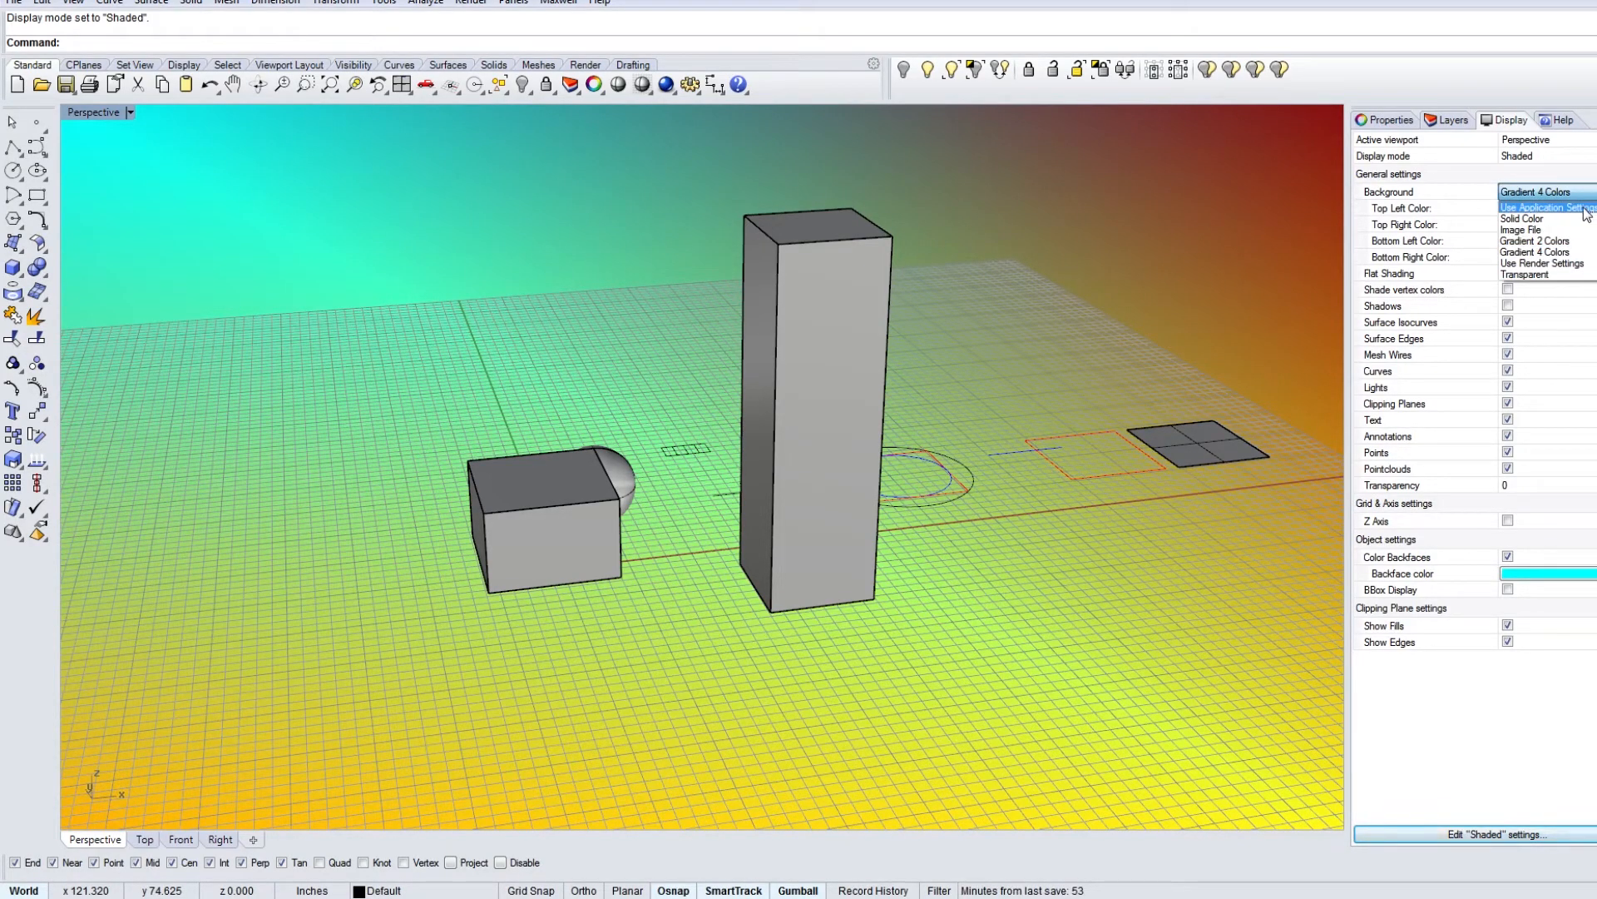
{"action": "left_click", "coordinate": [1586, 208]}
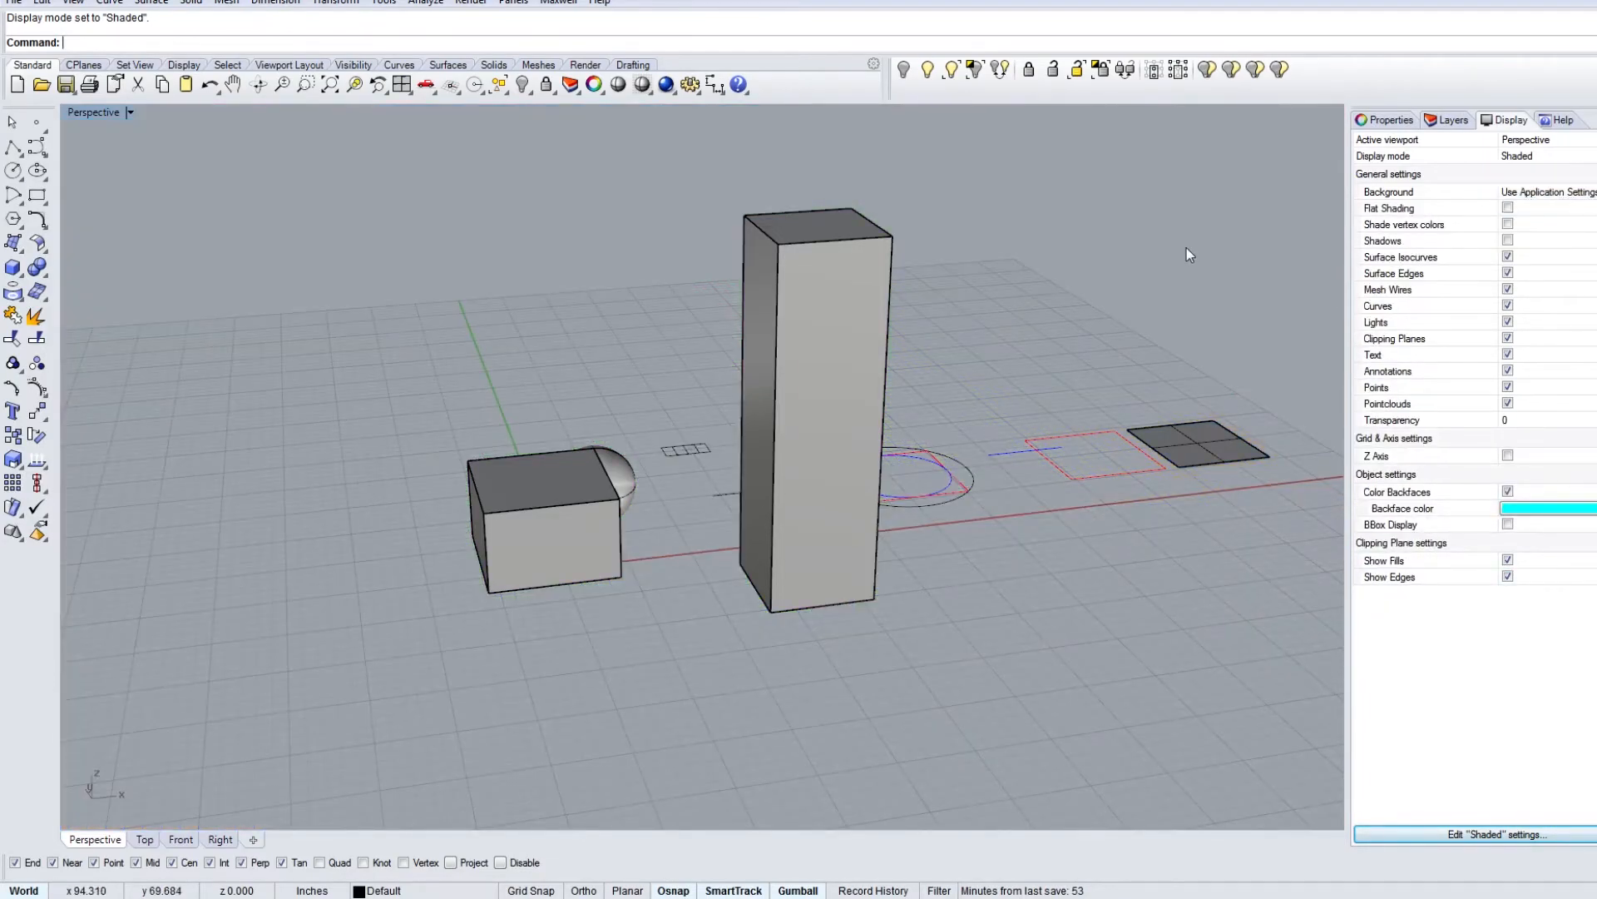
Step: Examine the sphere, both boxes and the flat curves in the shaded view from above, low angles and close up
{"action": "right_click_drag", "start_coordinate": [774, 446], "coordinate": [931, 301]}
{"action": "scroll", "coordinate": [794, 499], "scroll_direction": "down", "scroll_amount": 7}
{"action": "right_click_drag", "start_coordinate": [932, 301], "coordinate": [937, 383]}
{"action": "right_click_drag", "start_coordinate": [925, 443], "coordinate": [848, 555]}
{"action": "scroll", "coordinate": [849, 556], "scroll_direction": "up", "scroll_amount": 4}
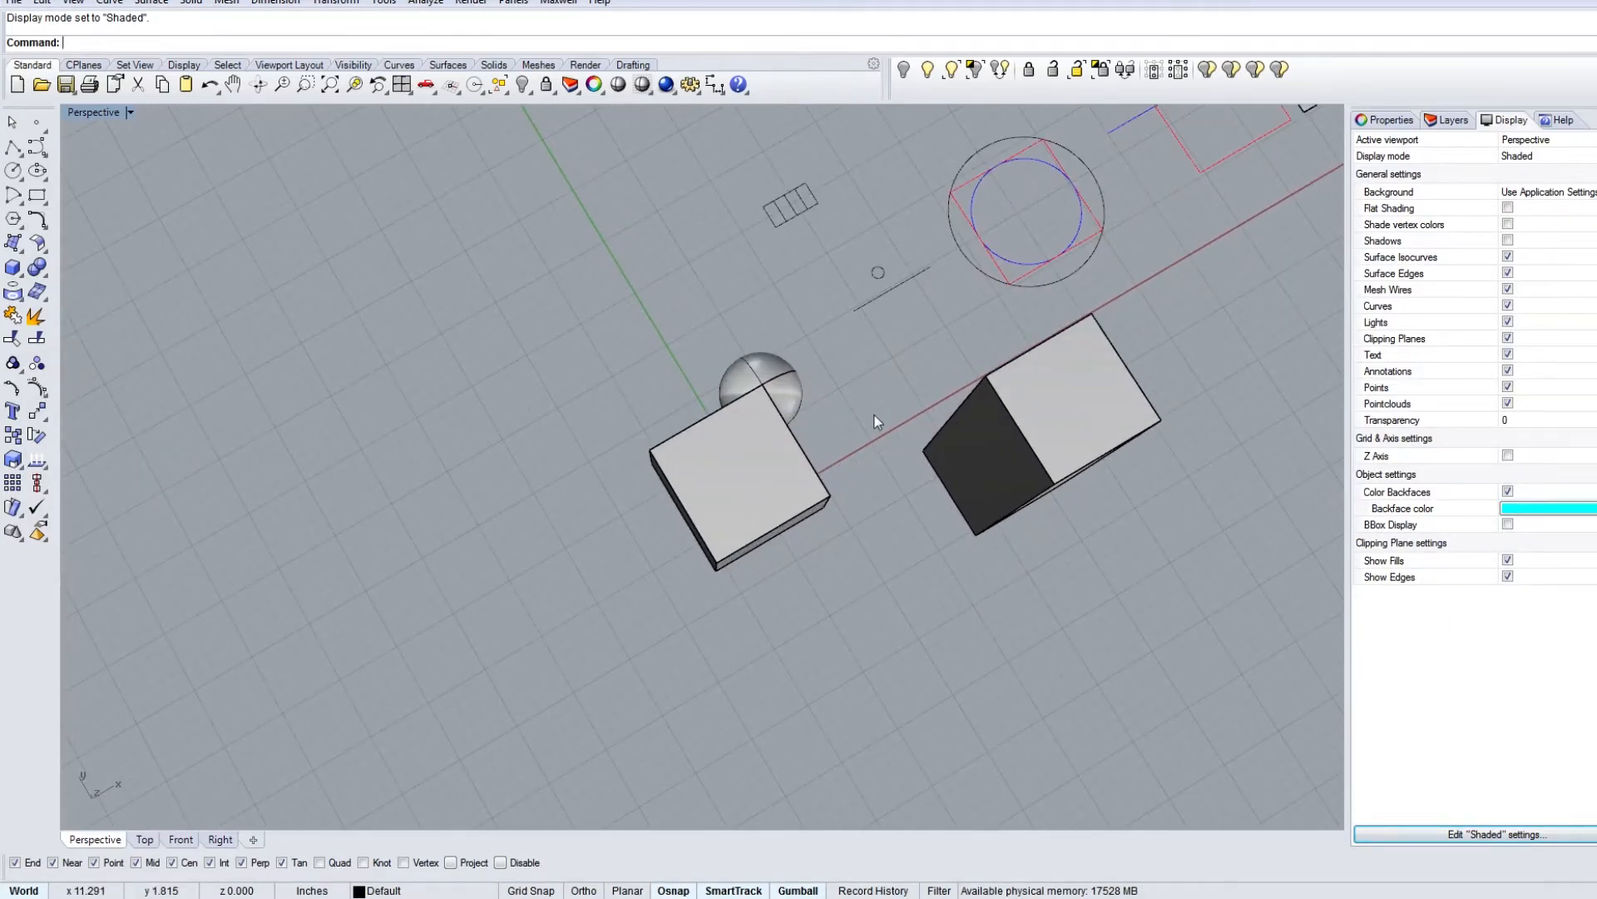
{"action": "right_click_drag", "start_coordinate": [951, 450], "coordinate": [854, 443]}
{"action": "scroll", "coordinate": [911, 415], "scroll_direction": "down", "scroll_amount": 5}
{"action": "right_click_drag", "start_coordinate": [715, 432], "coordinate": [952, 496]}
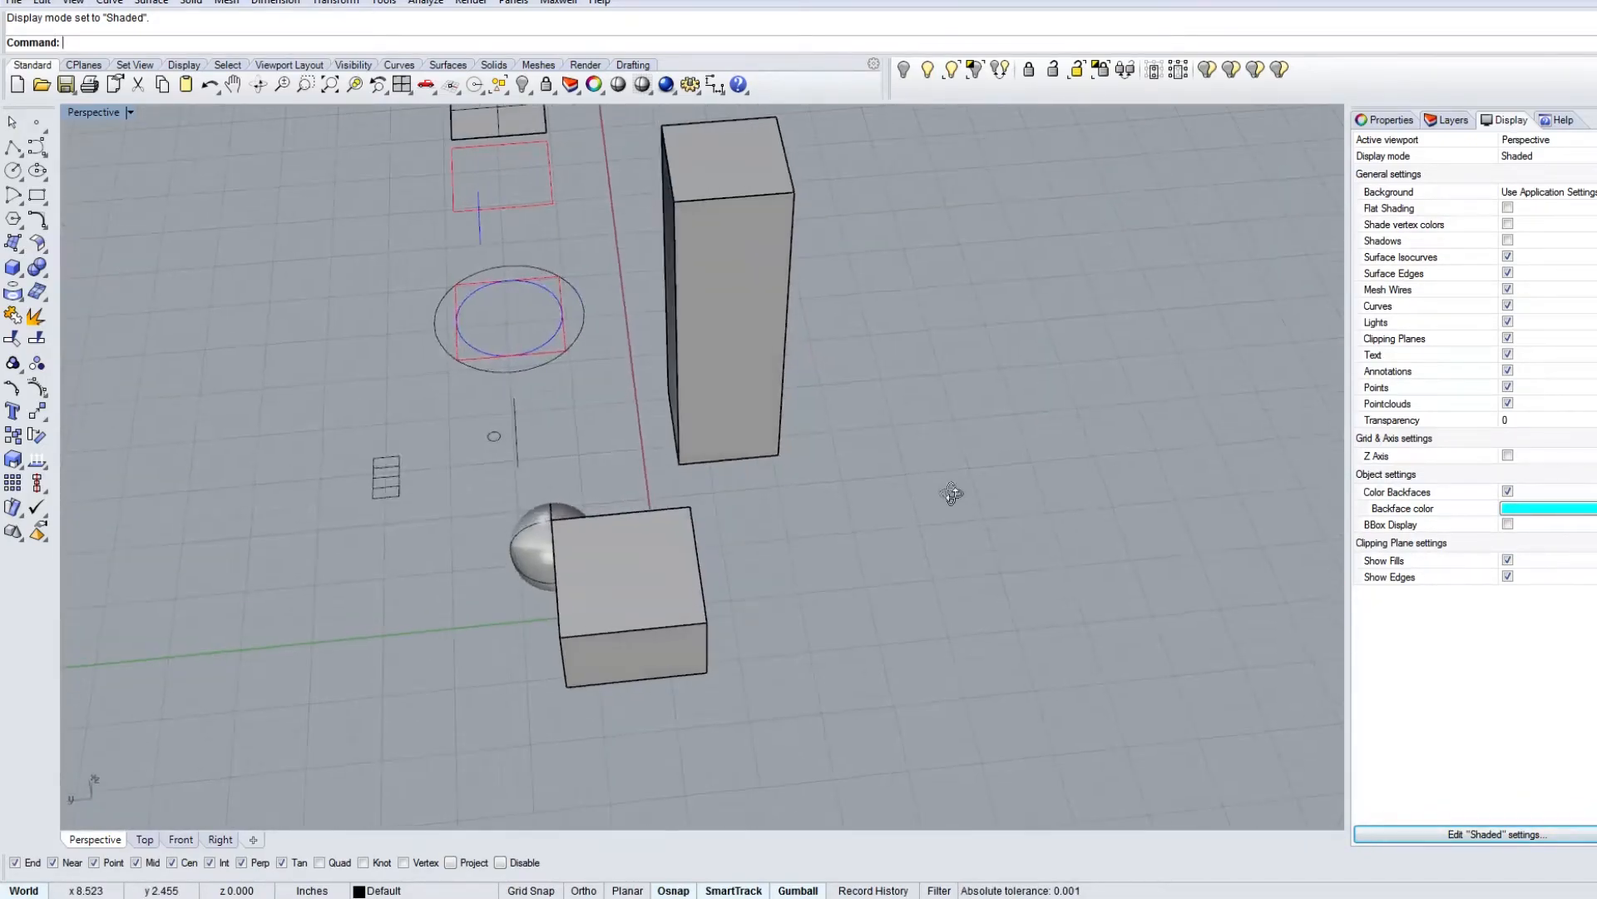
{"action": "right_click_drag", "start_coordinate": [581, 541], "coordinate": [976, 549], "text": "shift"}
{"action": "scroll", "coordinate": [745, 463], "scroll_direction": "up", "scroll_amount": 7}
{"action": "right_click_drag", "start_coordinate": [781, 571], "coordinate": [673, 487]}
{"action": "scroll", "coordinate": [673, 487], "scroll_direction": "down", "scroll_amount": 6}
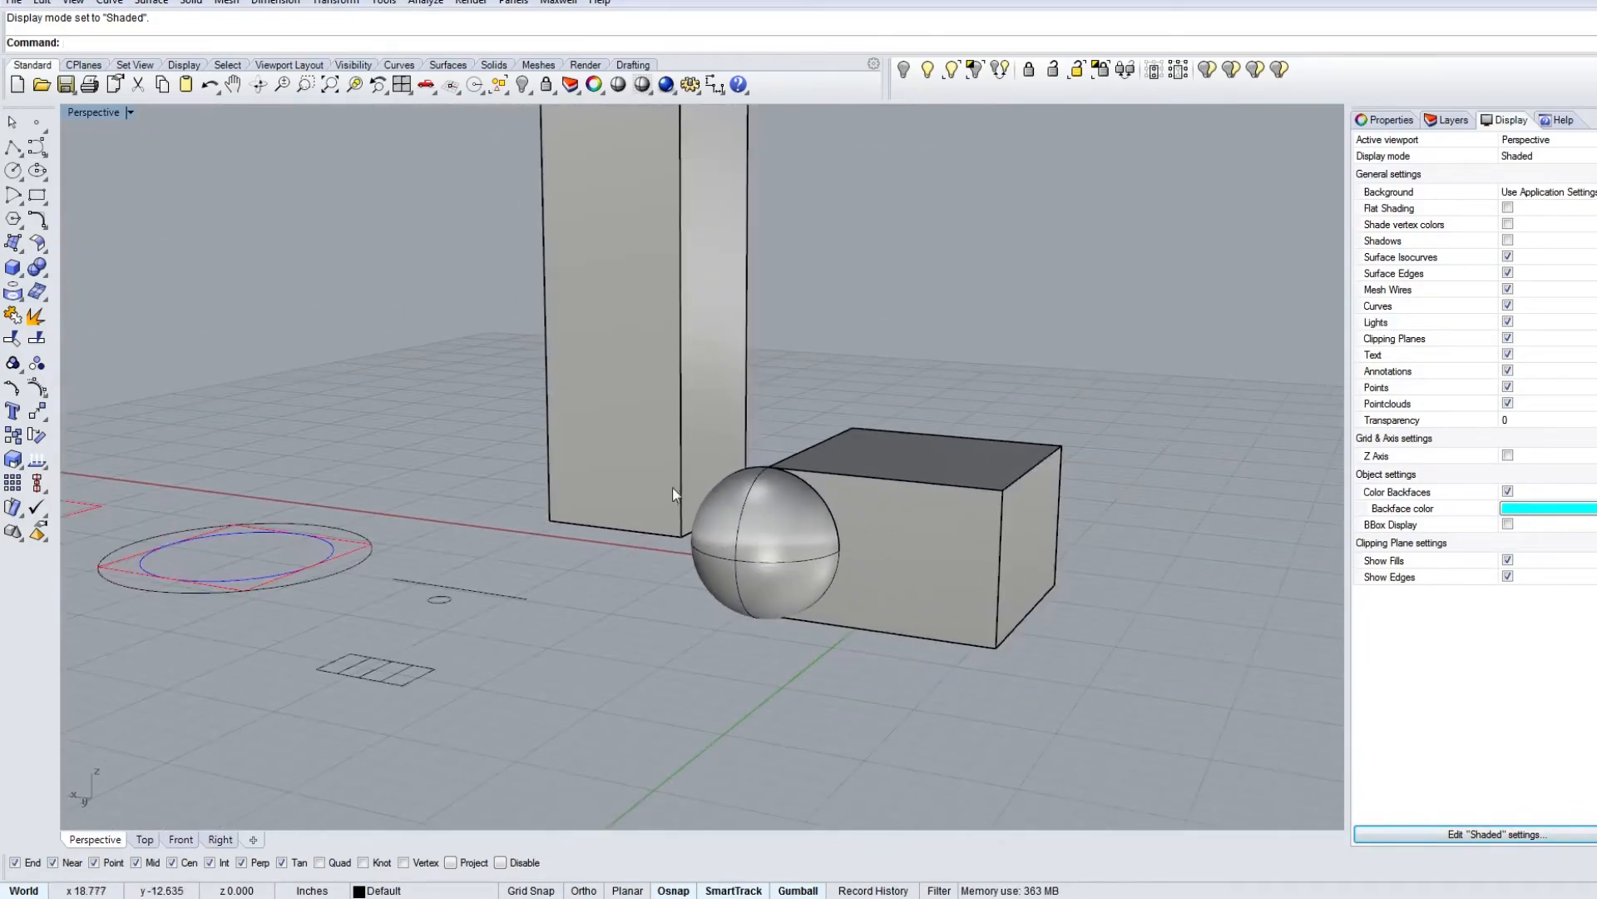
{"action": "right_click_drag", "start_coordinate": [862, 463], "coordinate": [566, 610]}
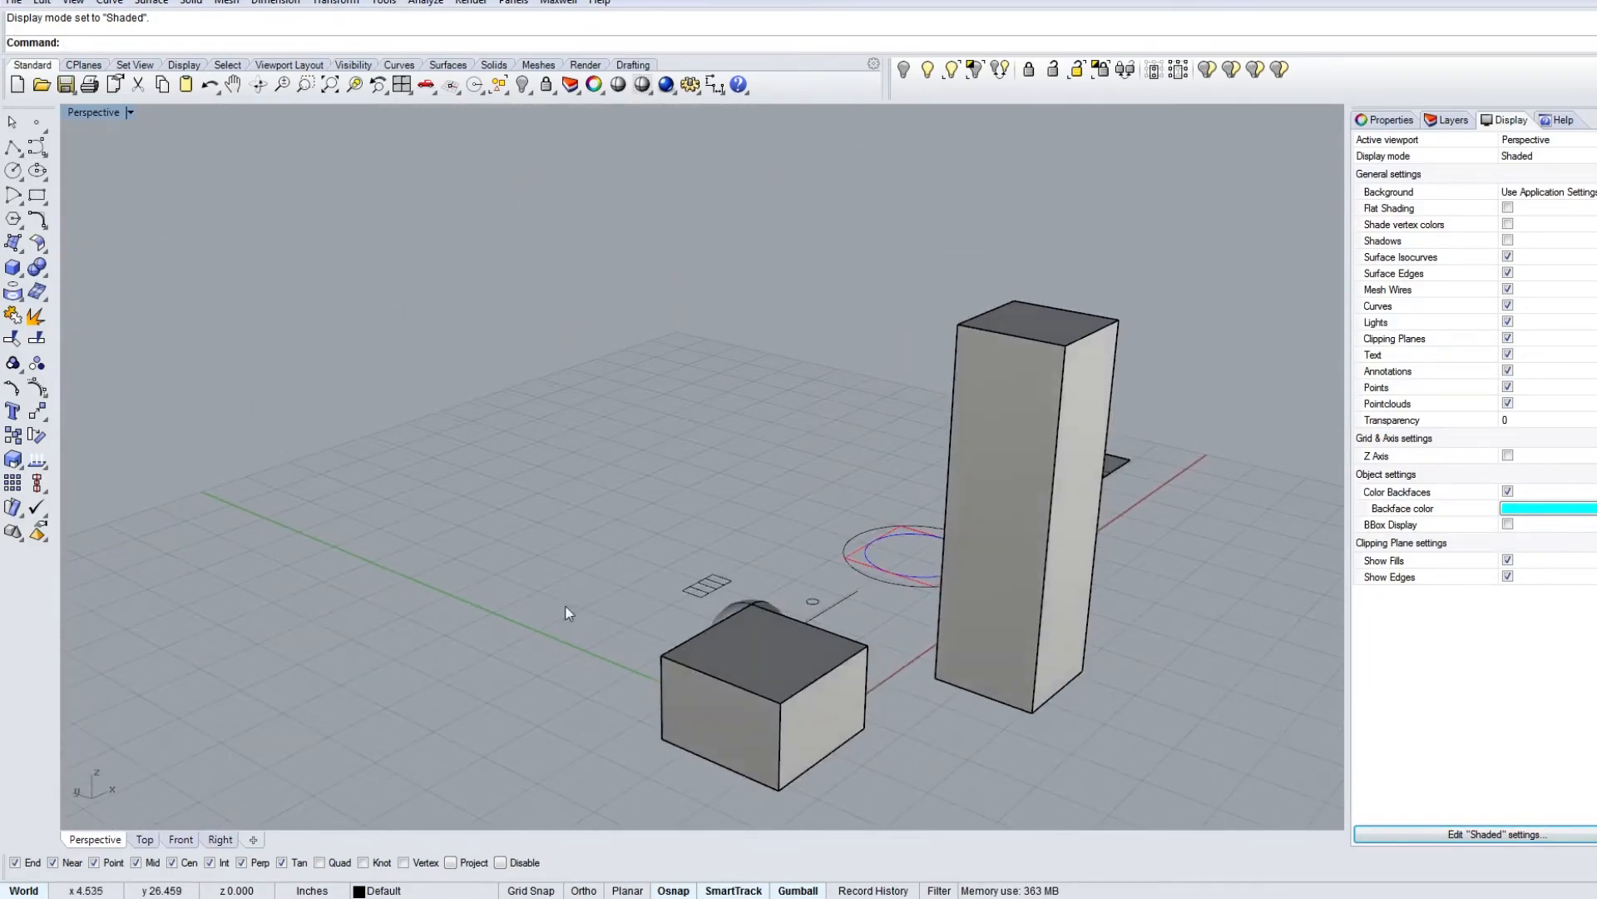
{"action": "right_click_drag", "start_coordinate": [906, 662], "coordinate": [857, 495], "text": "shift"}
{"action": "right_click_drag", "start_coordinate": [823, 587], "coordinate": [694, 620]}
{"action": "right_click_drag", "start_coordinate": [825, 641], "coordinate": [718, 579], "text": "shift"}
{"action": "right_click_drag", "start_coordinate": [499, 545], "coordinate": [676, 595]}
{"action": "right_click_drag", "start_coordinate": [977, 545], "coordinate": [851, 603], "text": "shift"}
{"action": "scroll", "coordinate": [716, 557], "scroll_direction": "up", "scroll_amount": 5}
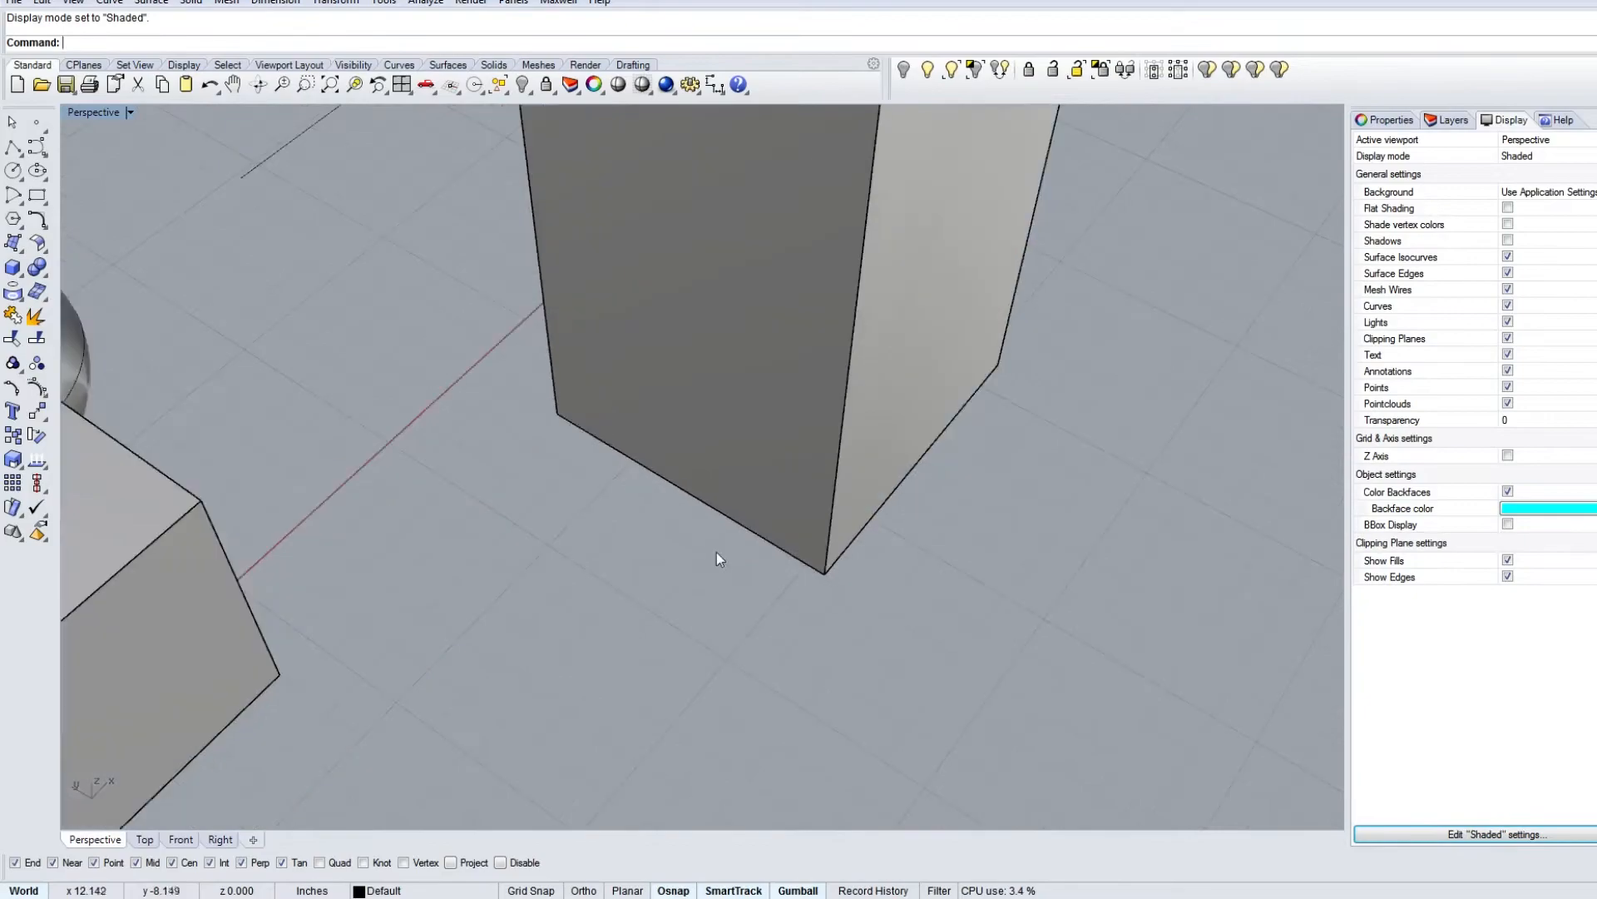
{"action": "scroll", "coordinate": [734, 549], "scroll_direction": "down", "scroll_amount": 3}
{"action": "scroll", "coordinate": [736, 545], "scroll_direction": "down", "scroll_amount": 5}
Step: Select the tall box, make a crossing selection of both boxes and the sphere, and clear the selection
{"action": "left_click", "coordinate": [727, 476]}
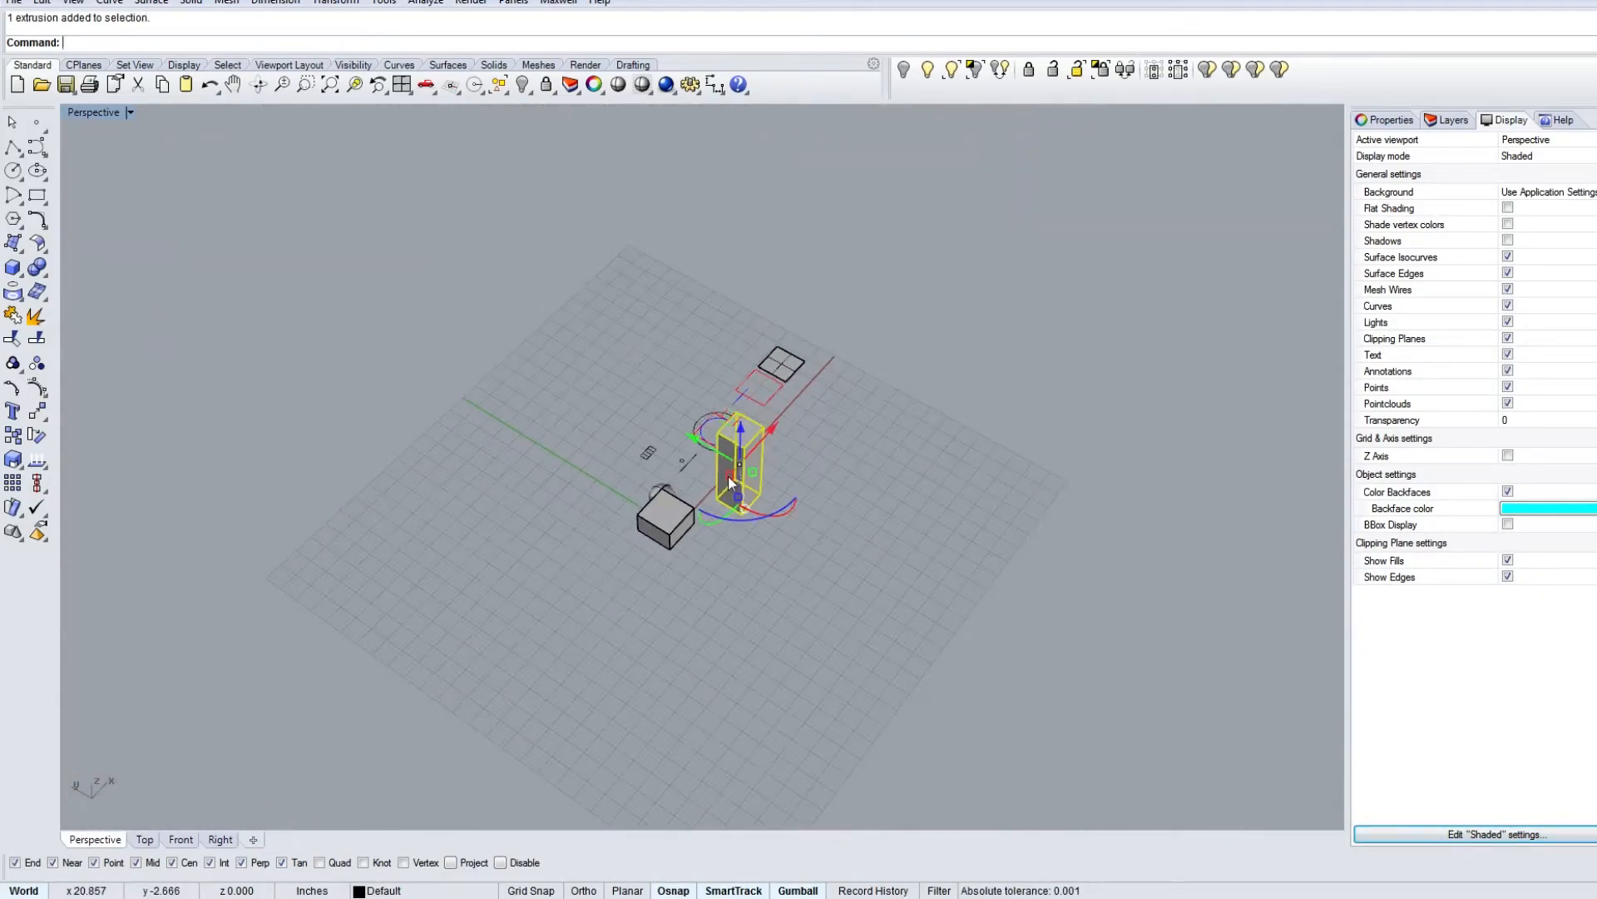
{"action": "scroll", "coordinate": [727, 476], "scroll_direction": "up", "scroll_amount": 3}
{"action": "left_click", "coordinate": [835, 539]}
{"action": "left_click_drag", "start_coordinate": [837, 539], "coordinate": [491, 447]}
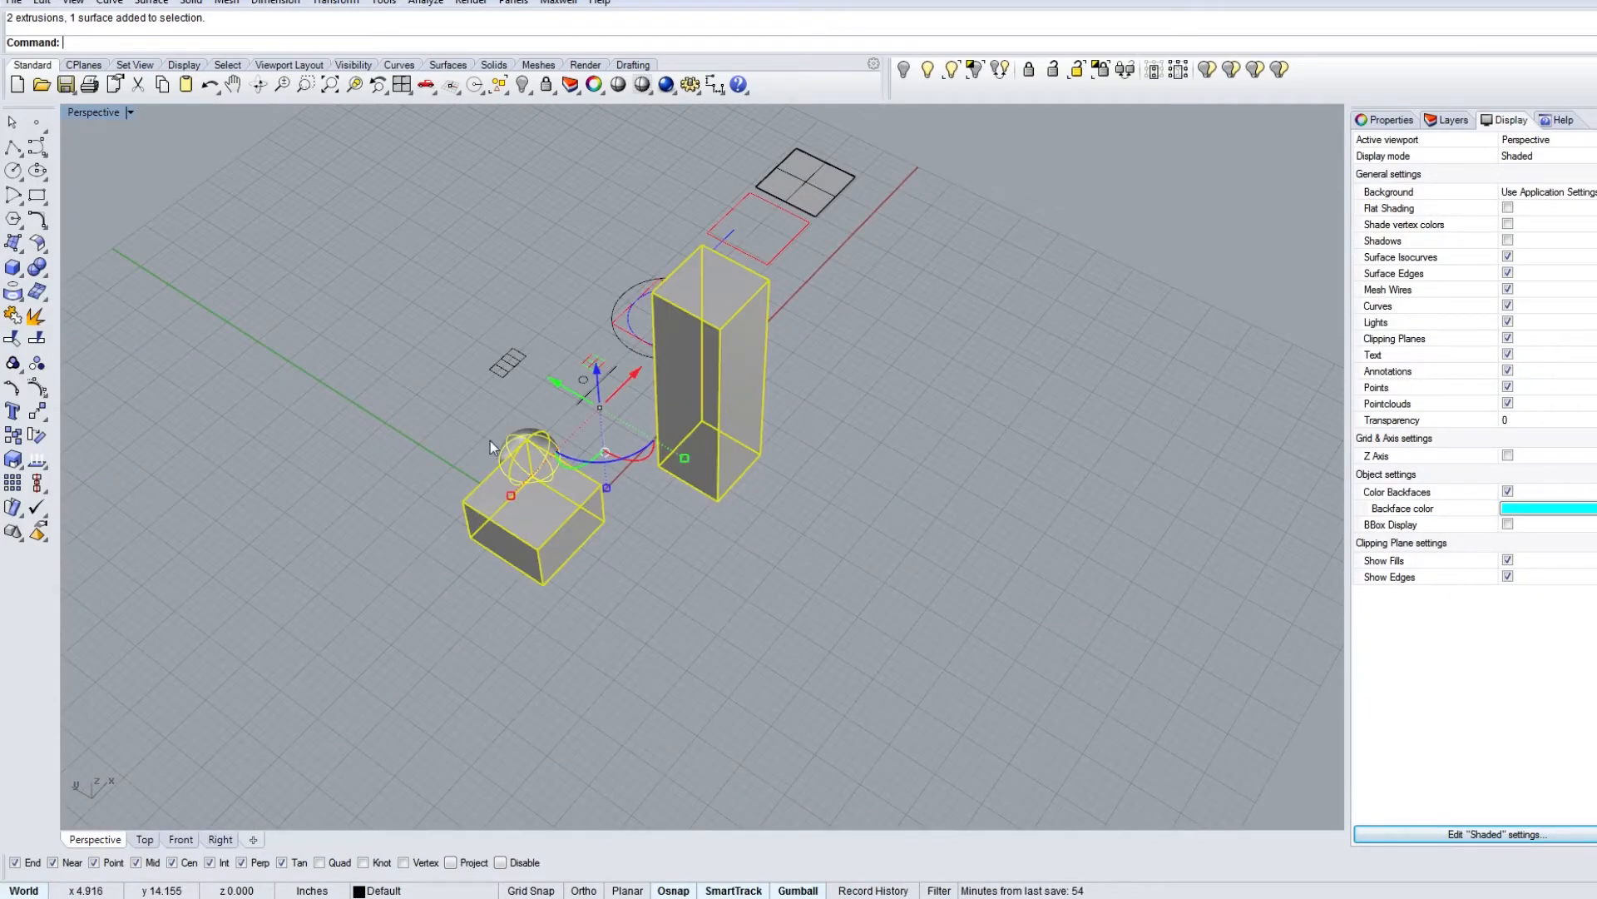
{"action": "left_click", "coordinate": [760, 551]}
Step: Window-select the low box, the sphere and the small curves beside them, and clear the selection
{"action": "left_click_drag", "start_coordinate": [389, 634], "coordinate": [721, 376]}
{"action": "left_click", "coordinate": [710, 609]}
{"action": "right_click_drag", "start_coordinate": [709, 609], "coordinate": [664, 206]}
{"action": "right_click_drag", "start_coordinate": [583, 541], "coordinate": [280, 304]}
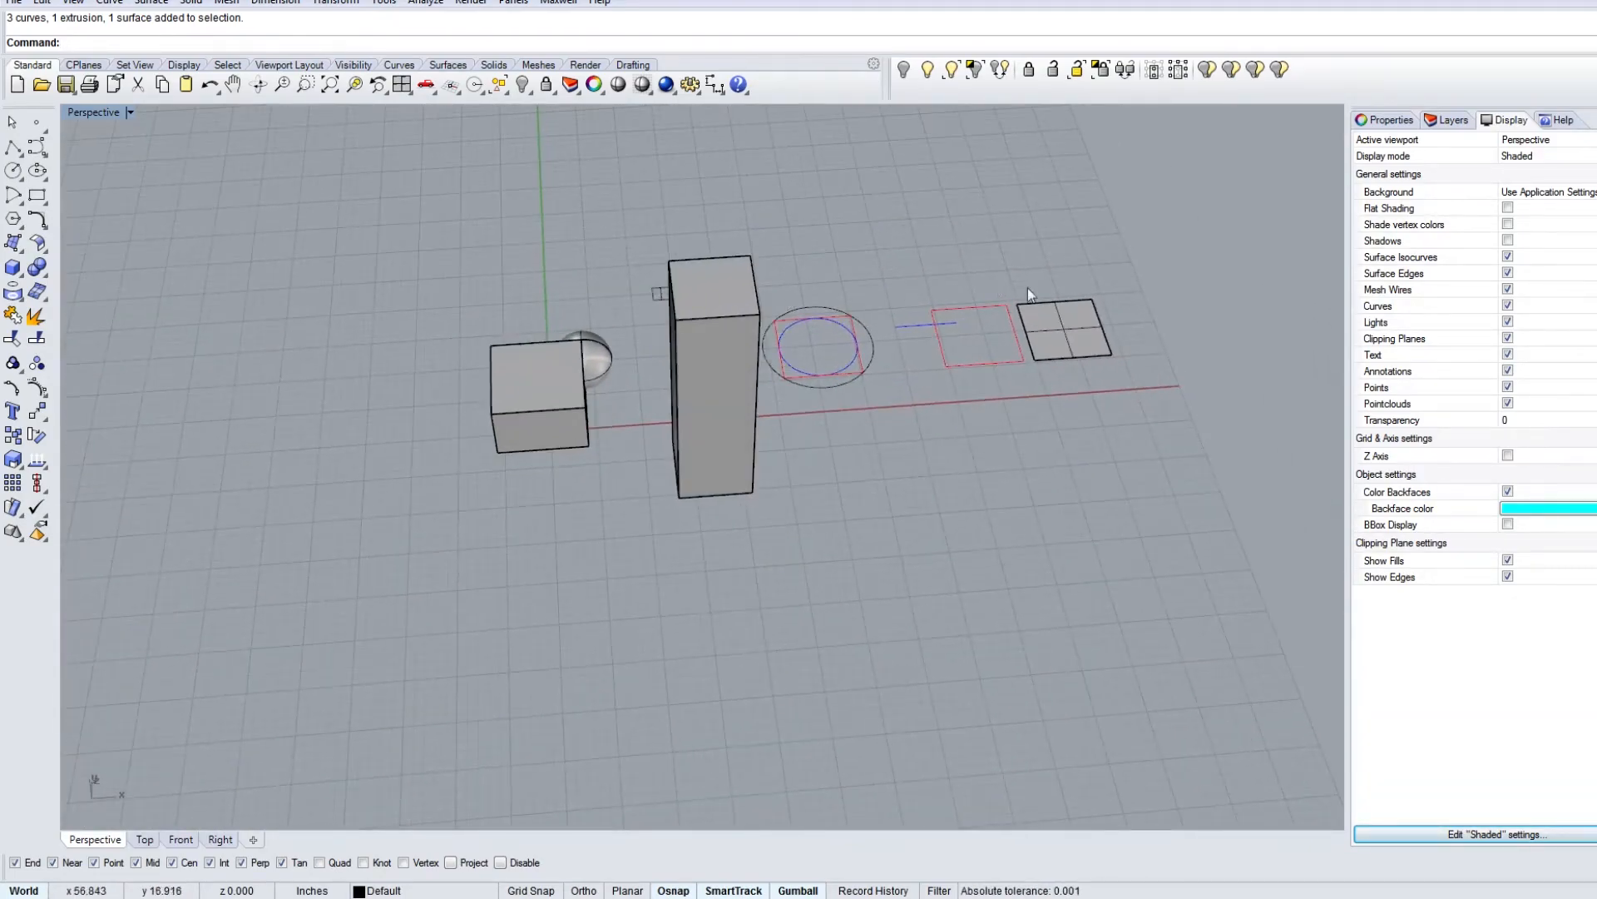
Step: Create a planar surface from the red square outline next to the square surface, and delete that new surface
{"action": "right_click_drag", "start_coordinate": [1002, 266], "coordinate": [949, 486]}
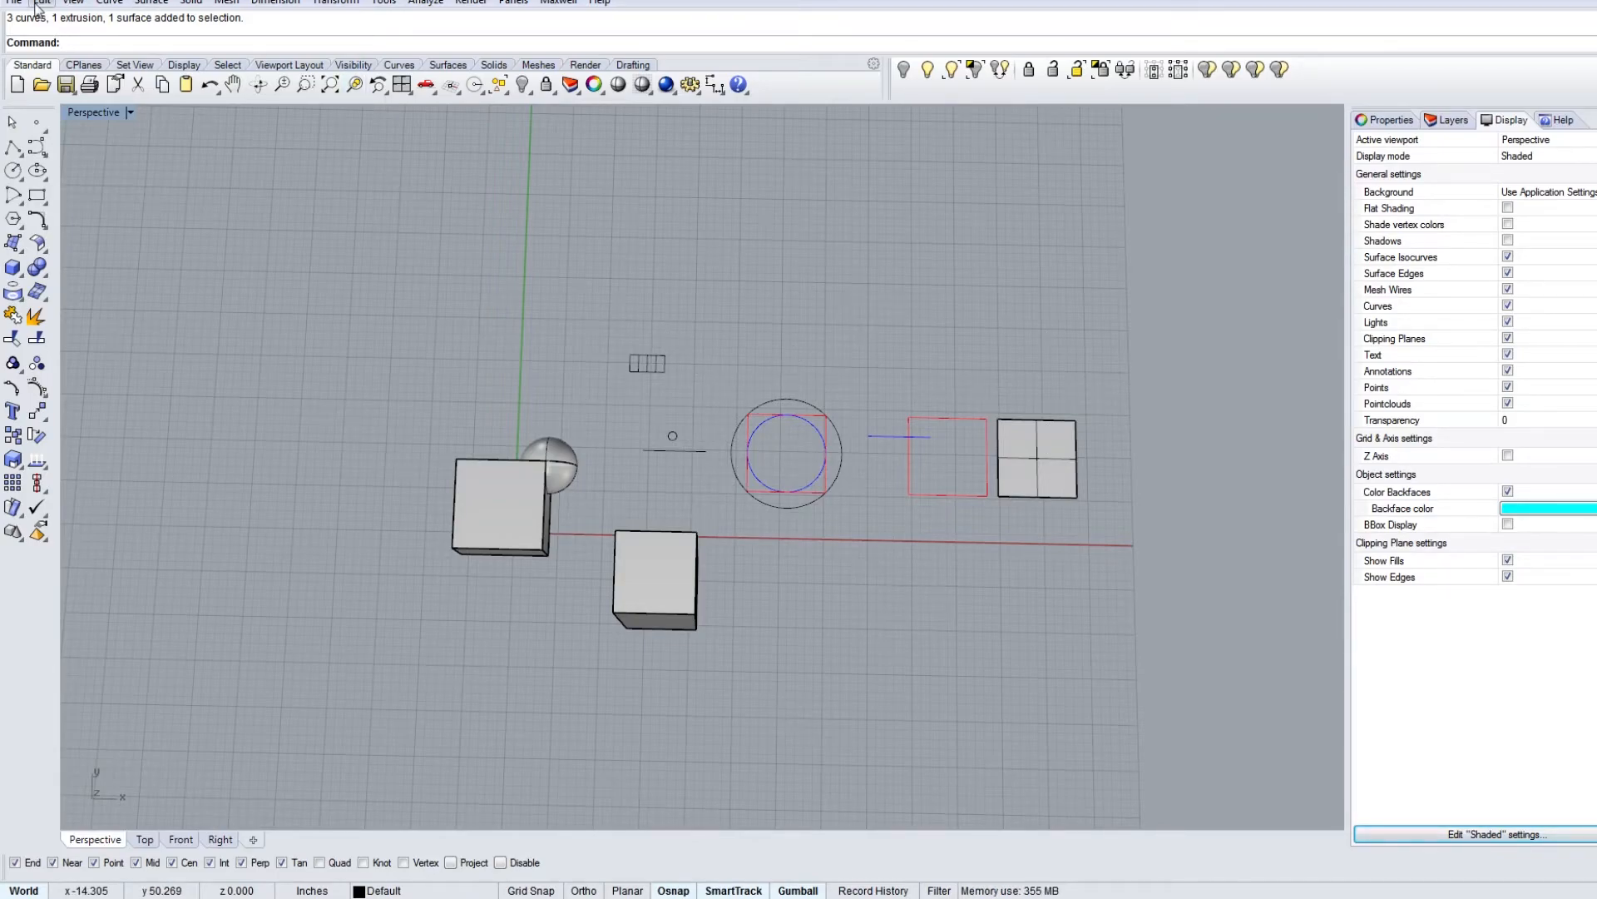
{"action": "scroll", "coordinate": [1063, 516], "scroll_direction": "up", "scroll_amount": 5}
{"action": "left_click", "coordinate": [1026, 463]}
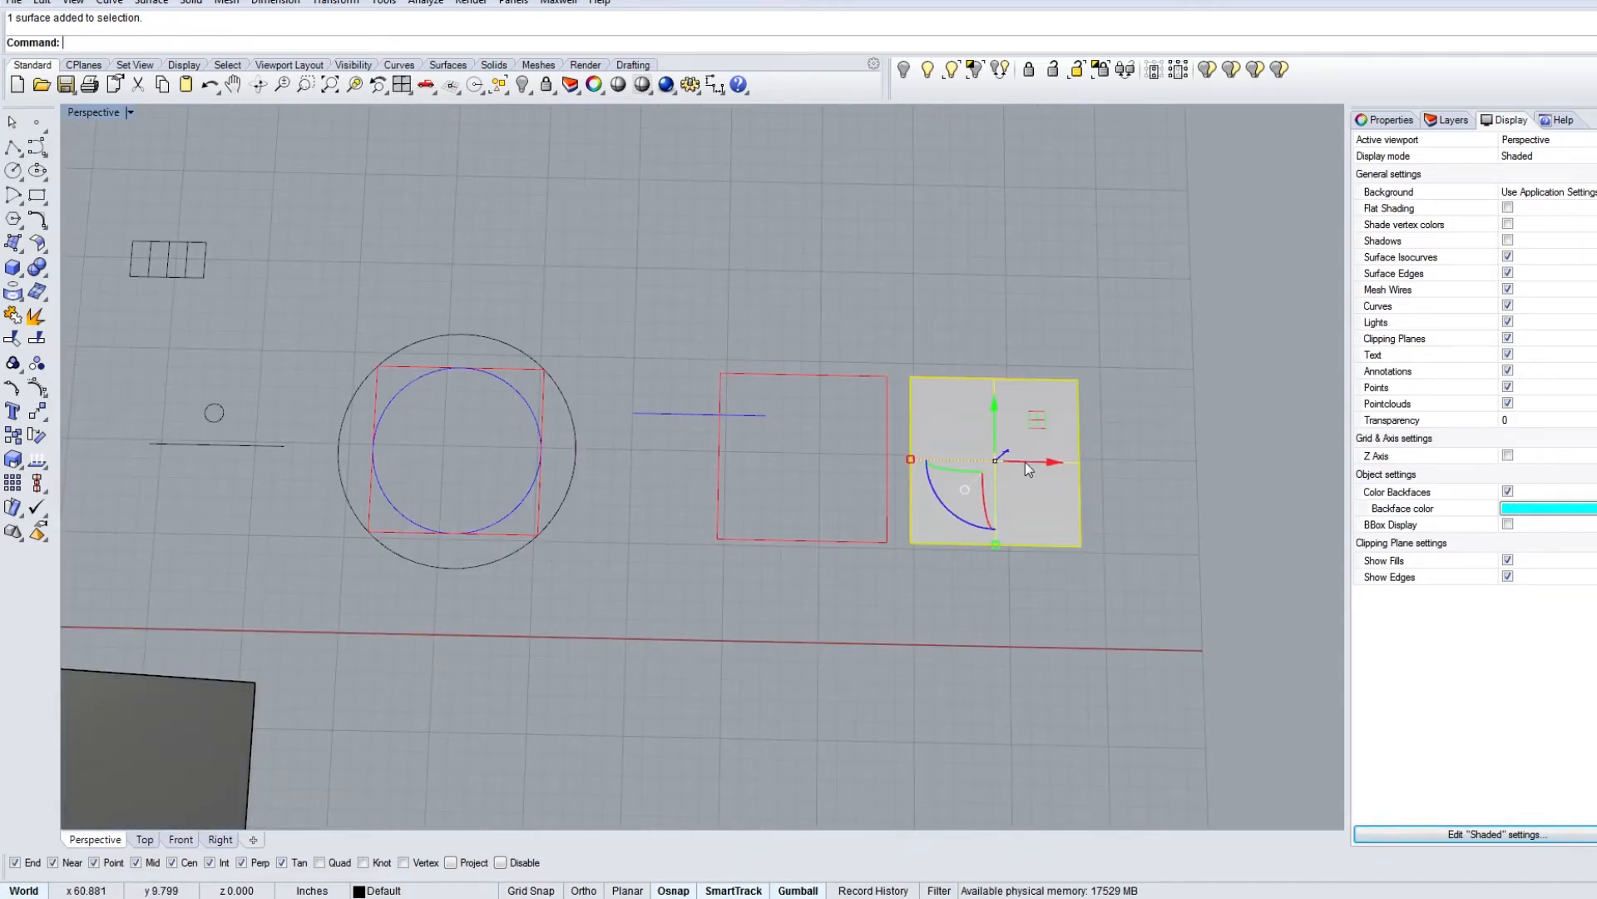
{"action": "left_click", "coordinate": [865, 382]}
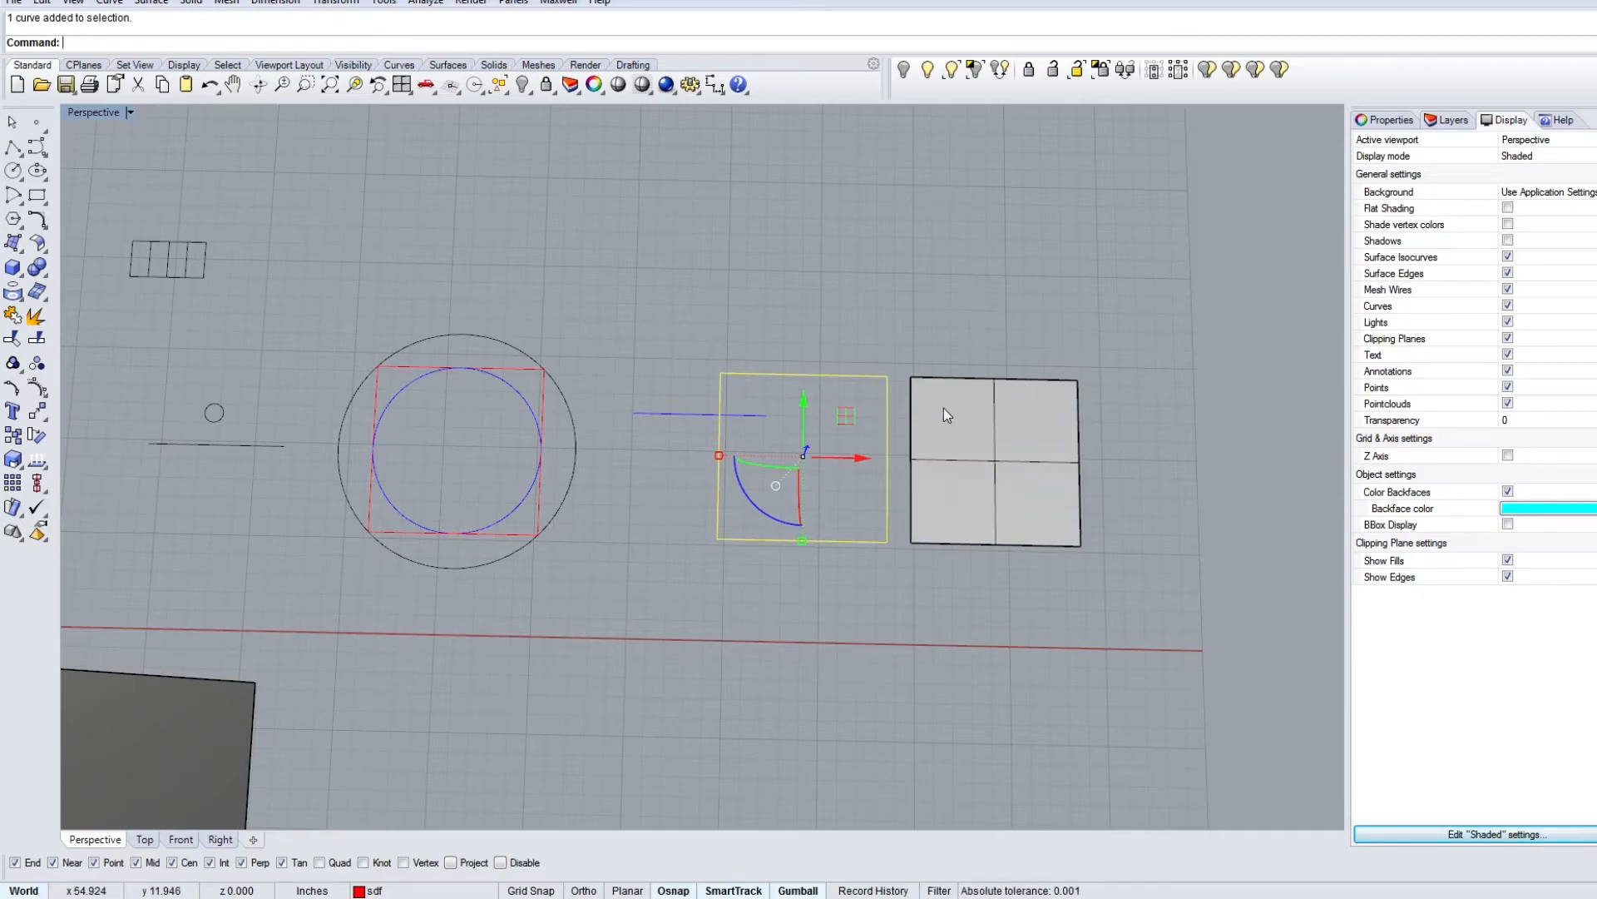
{"action": "type", "text": "PlanarSrf"}
{"action": "key", "text": "Return"}
{"action": "left_click", "coordinate": [830, 524]}
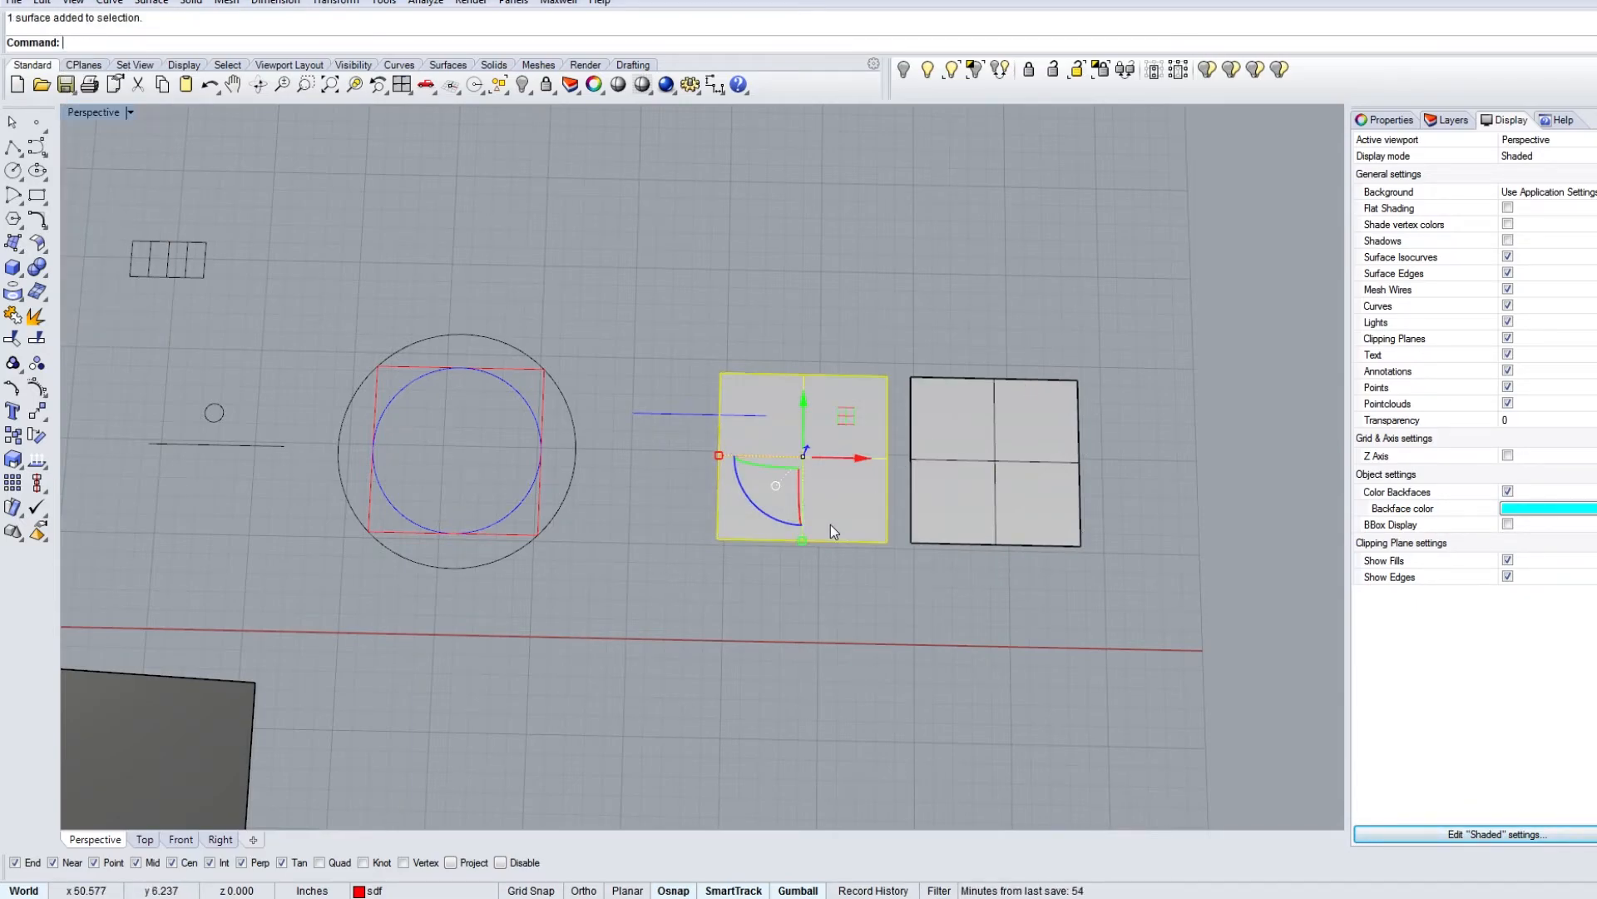
{"action": "key", "text": "Delete"}
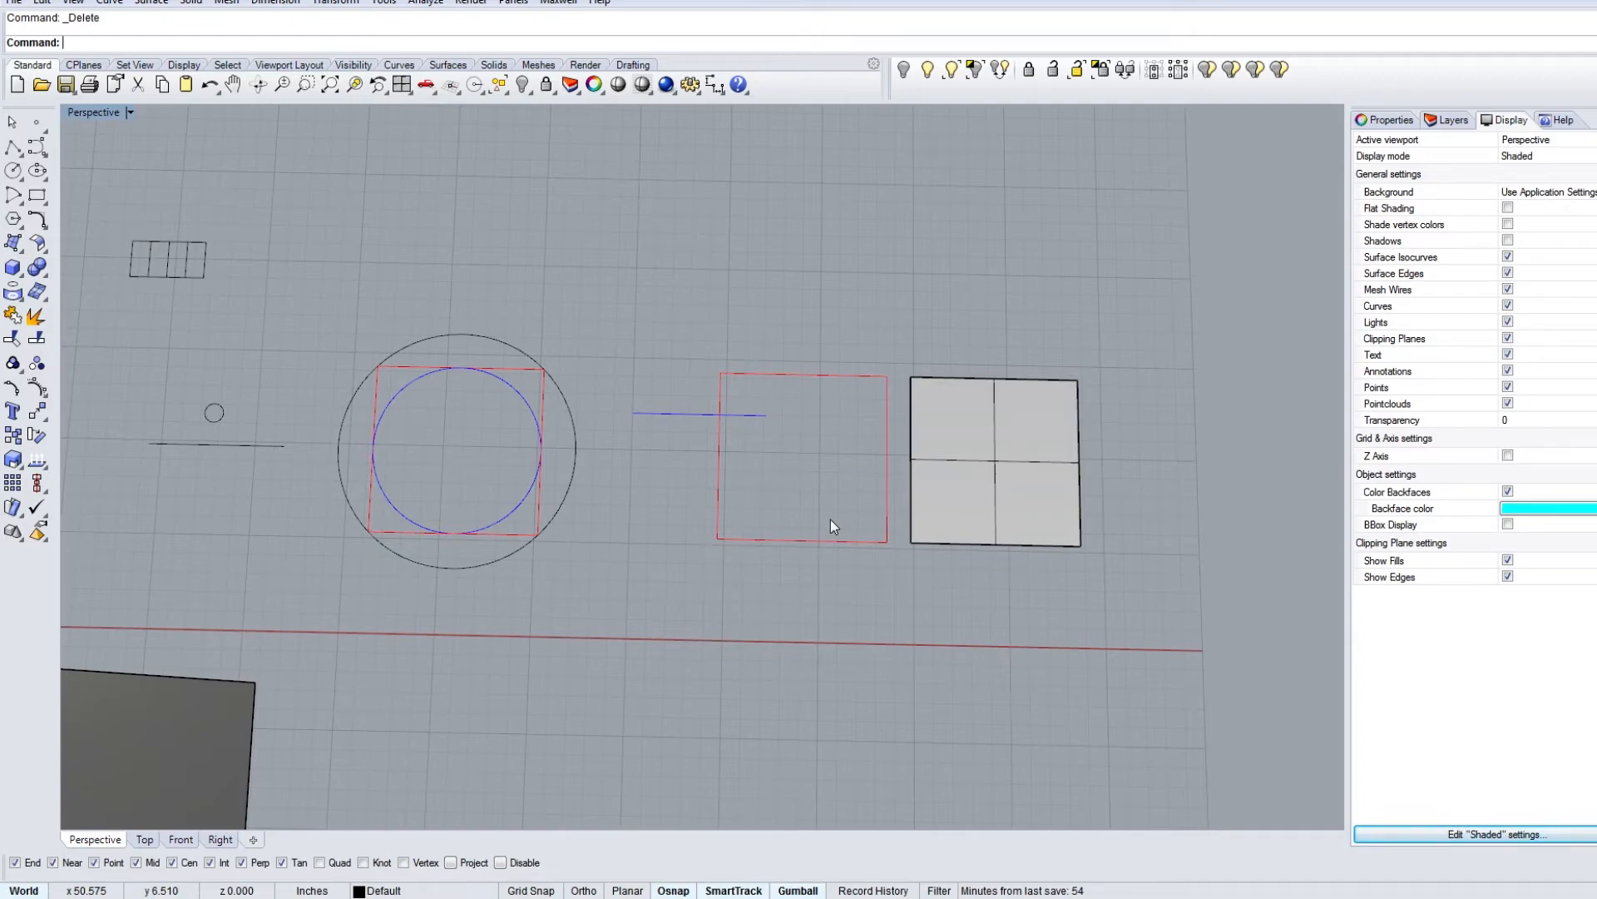
Step: Draw a slanted line about 18 inches long, starting at the red square's back-left corner and running away from the square
{"action": "right_click_drag", "start_coordinate": [831, 518], "coordinate": [718, 494]}
{"action": "type", "text": "Fds"}
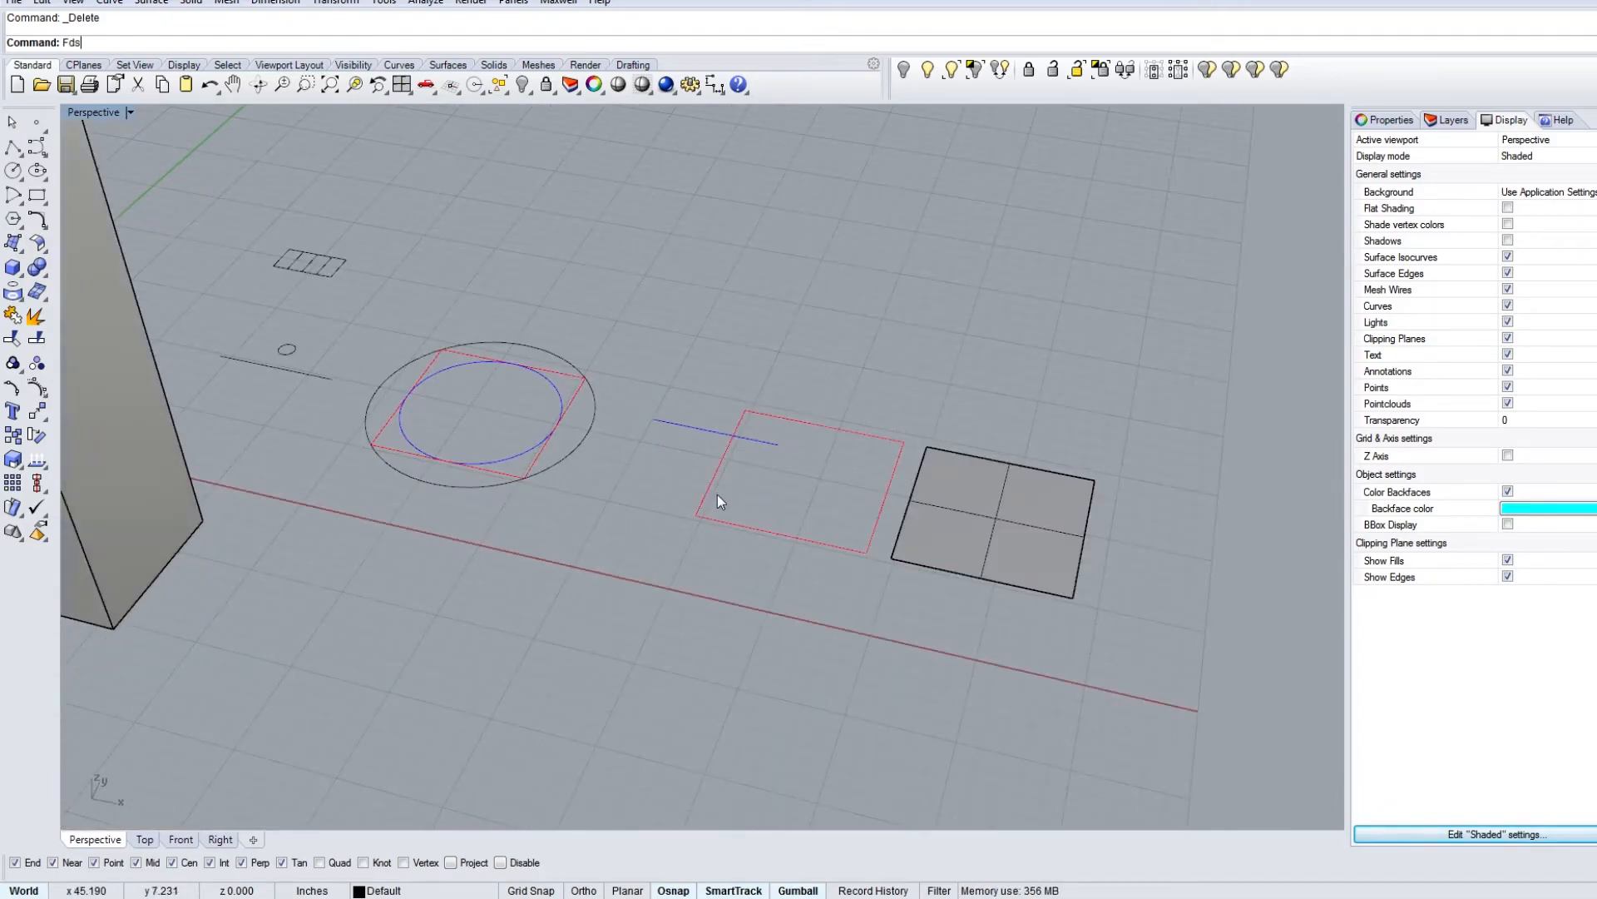
{"action": "type", "text": "dfs"}
{"action": "key", "text": "BackSpace"}
{"action": "key", "text": "BackSpace"}
{"action": "key", "text": "BackSpace"}
{"action": "key", "text": "BackSpace"}
{"action": "key", "text": "BackSpace"}
{"action": "type", "text": "line"}
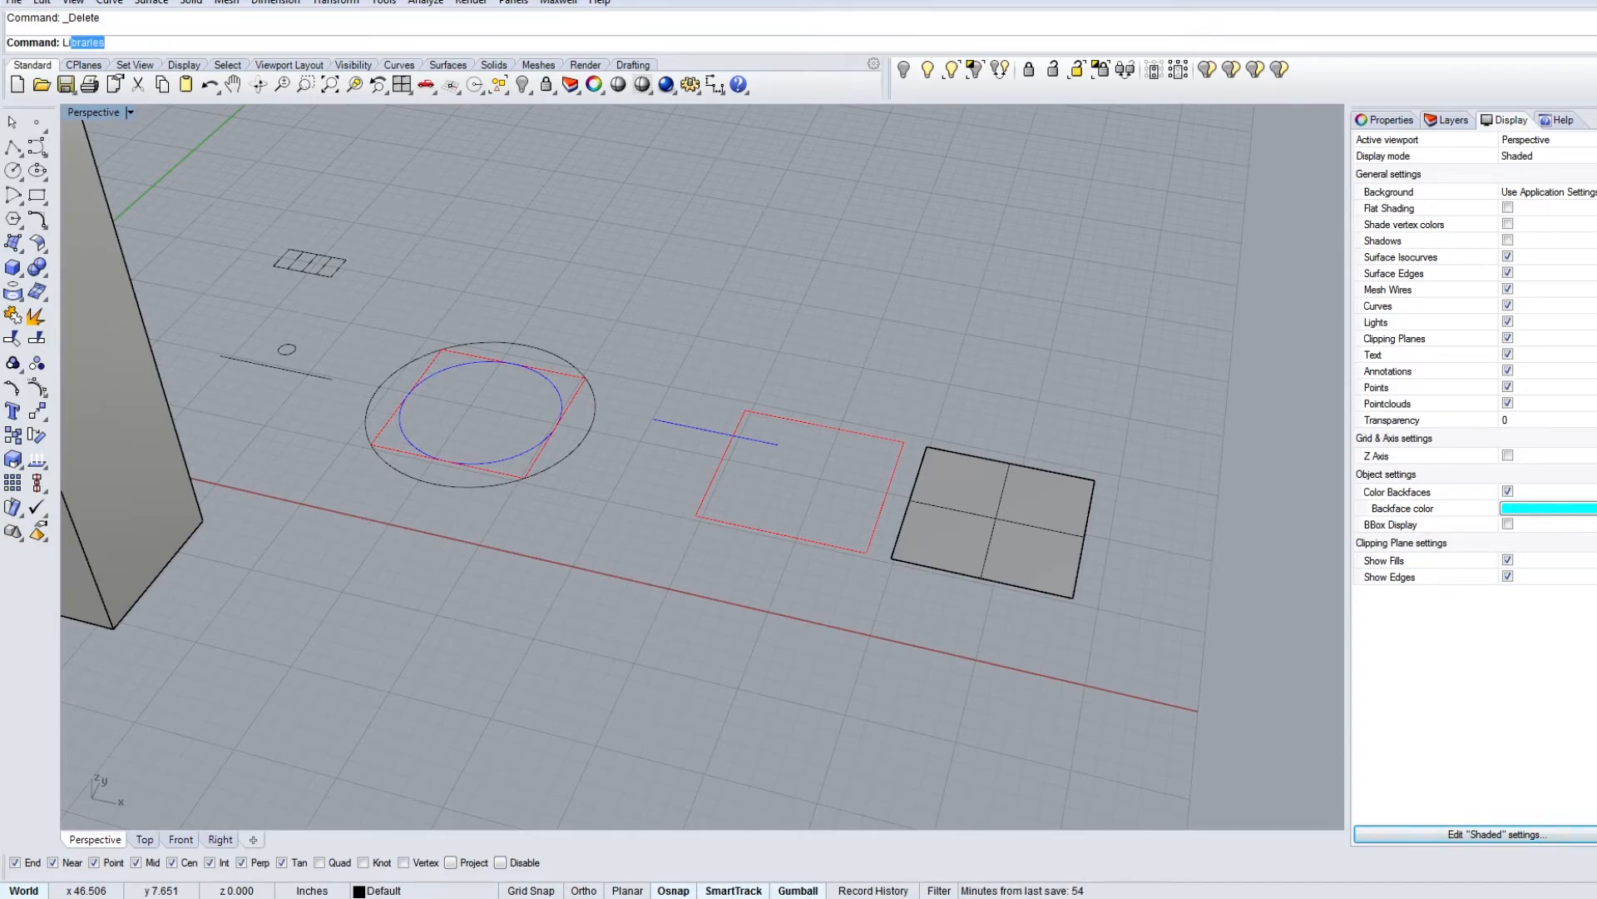
{"action": "key", "text": "Return"}
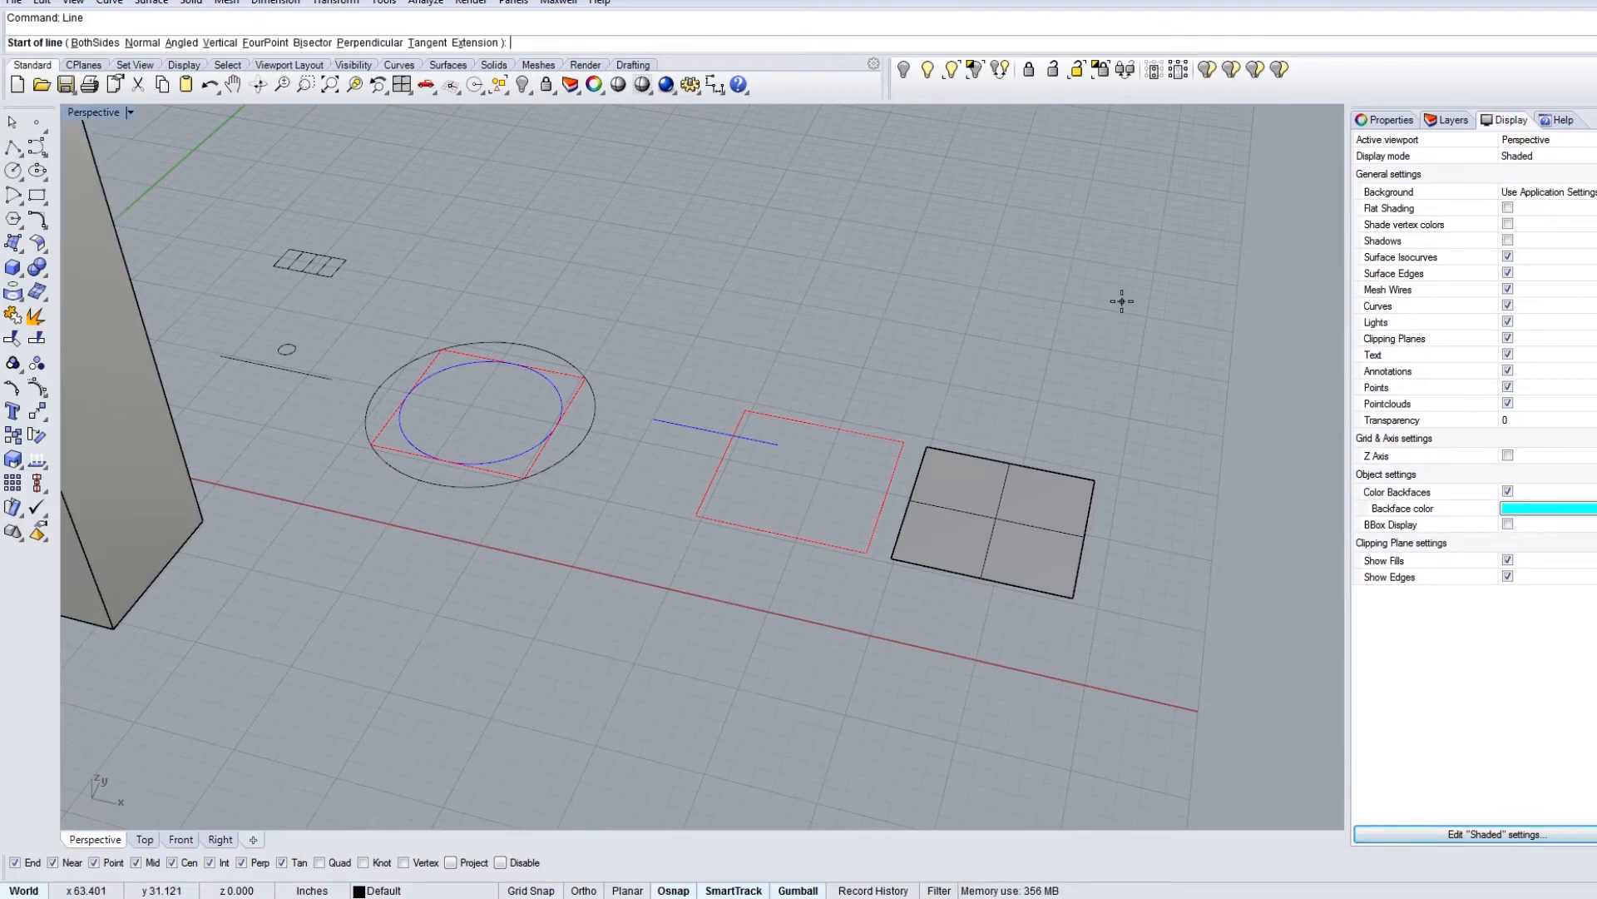
{"action": "left_click", "coordinate": [748, 407]}
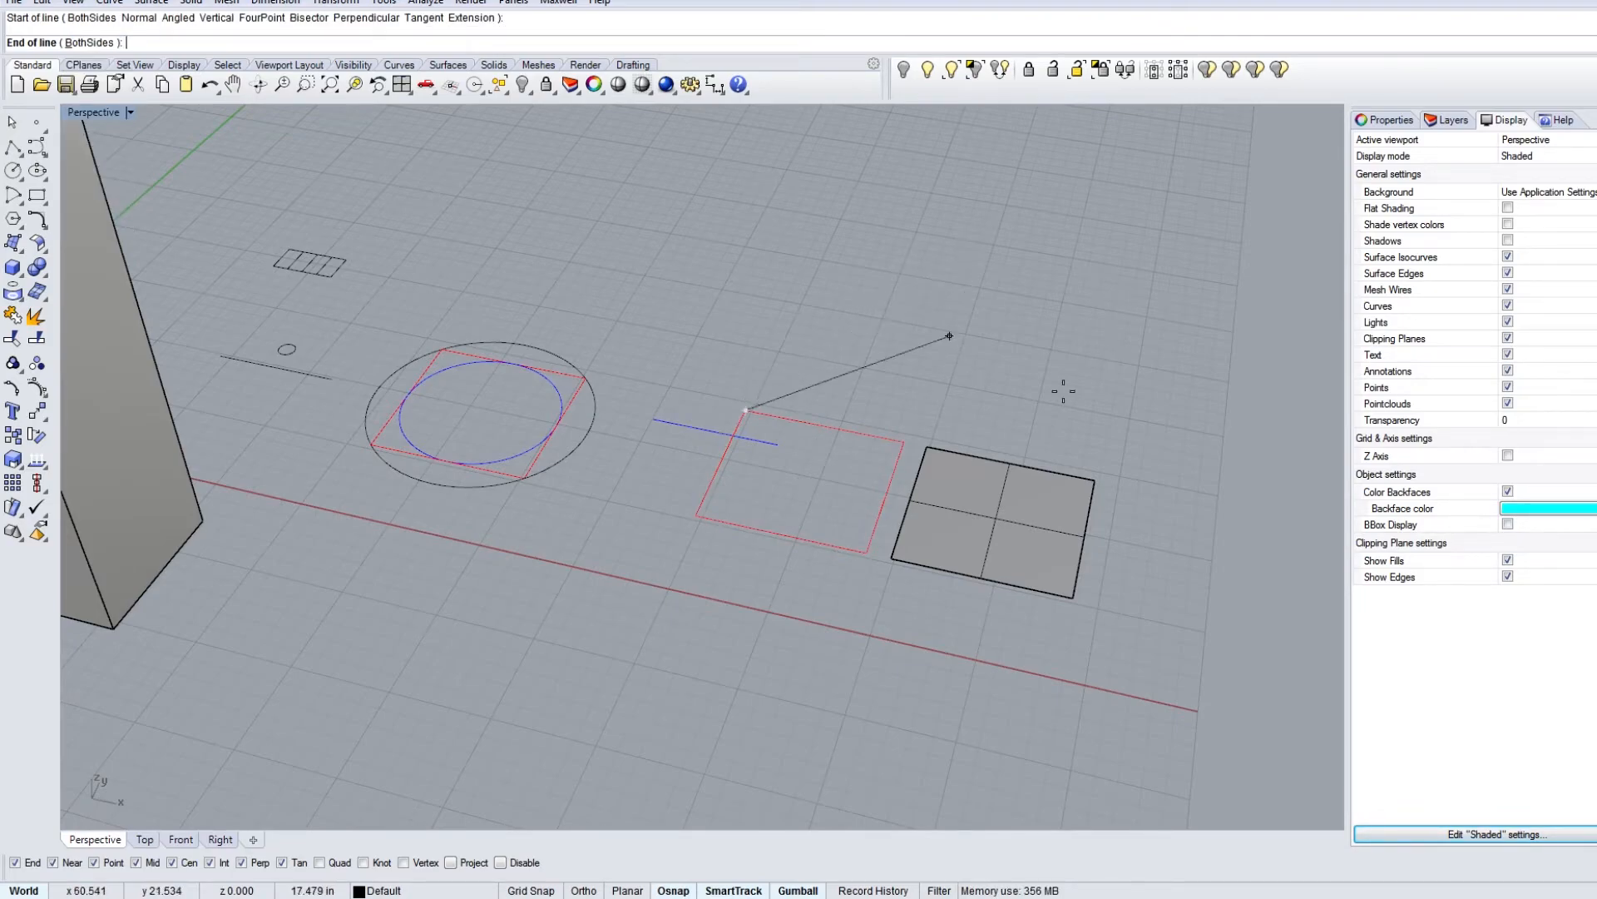
{"action": "left_click", "coordinate": [972, 300]}
Step: Scale the slanted line from its endpoint on the red square's corner, picking two reference points near its far end
{"action": "left_click", "coordinate": [900, 335]}
{"action": "scroll", "coordinate": [803, 406], "scroll_direction": "up", "scroll_amount": 5}
{"action": "right_click_drag", "start_coordinate": [804, 408], "coordinate": [689, 547], "text": "shift"}
{"action": "right_click_drag", "start_coordinate": [689, 547], "coordinate": [748, 655]}
{"action": "right_click_drag", "start_coordinate": [792, 480], "coordinate": [763, 639], "text": "shift"}
{"action": "type", "text": "Sca"}
{"action": "key", "text": "Return"}
{"action": "left_click", "coordinate": [562, 639]}
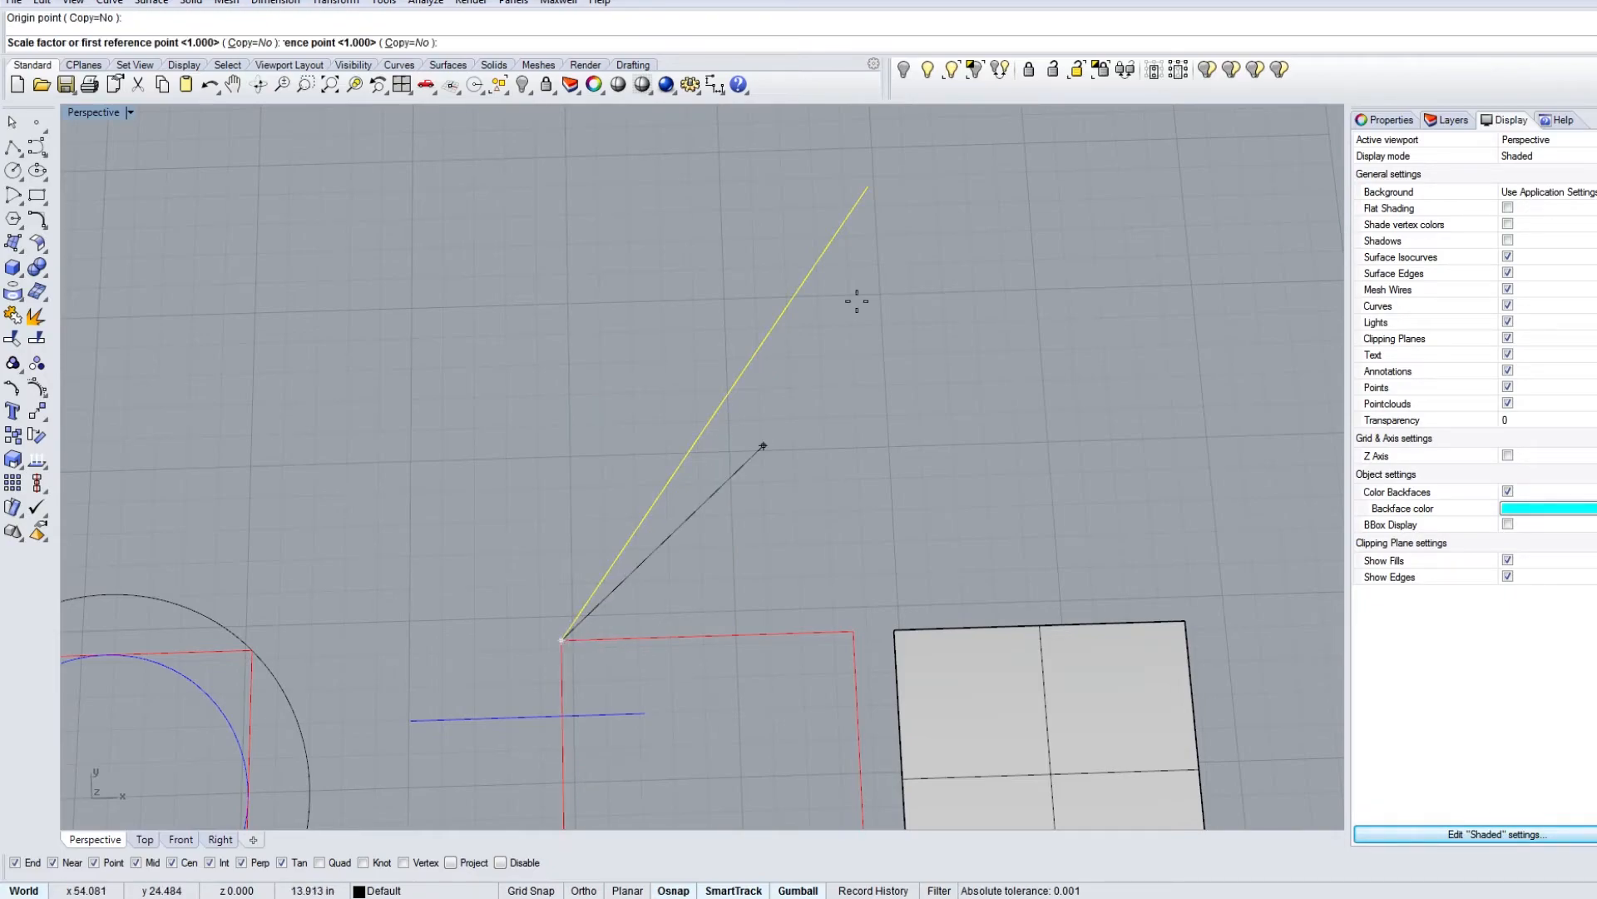
{"action": "left_click", "coordinate": [866, 169]}
{"action": "left_click", "coordinate": [884, 237]}
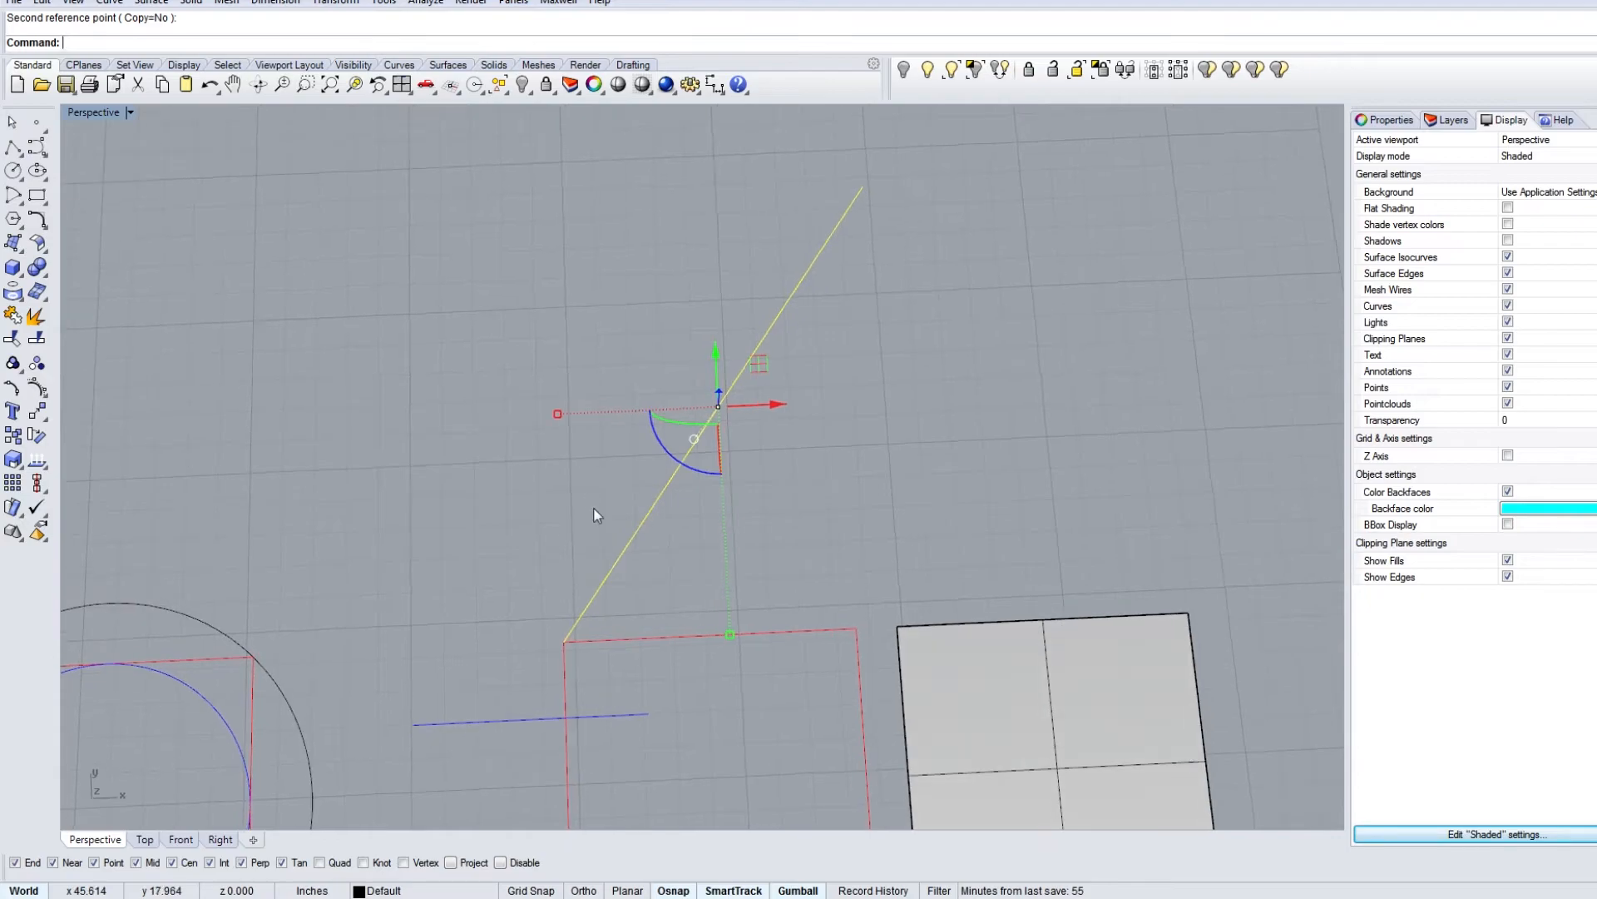
Step: Scale the slanted line again from the square's corner, shortening it by a factor of about 0.42
{"action": "key", "text": "Return"}
{"action": "left_click", "coordinate": [565, 641]}
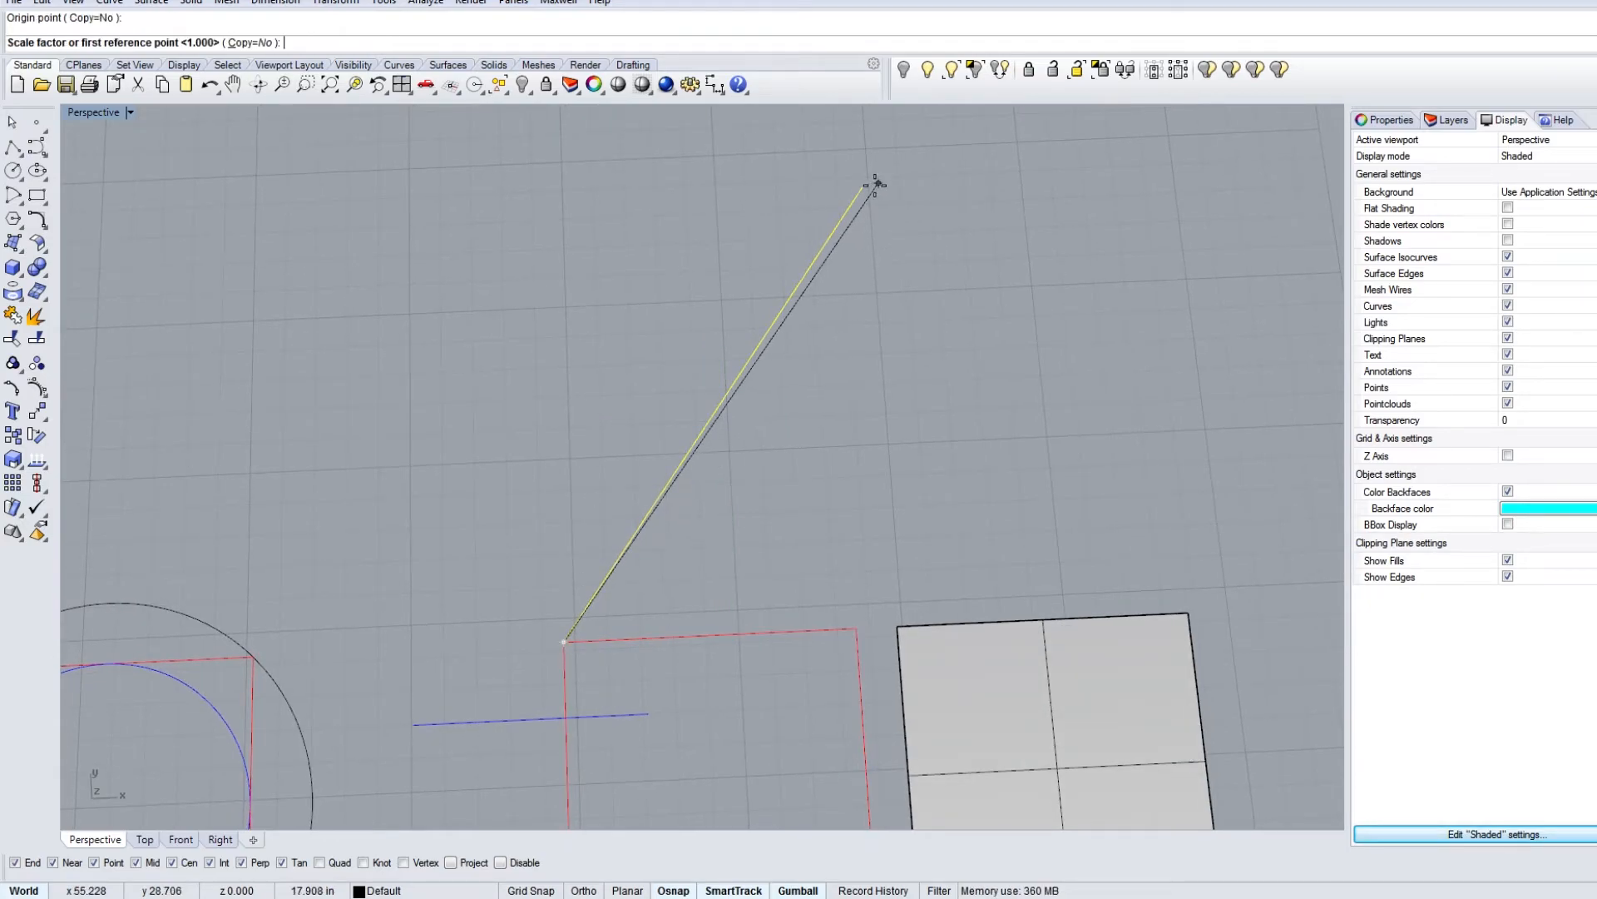
{"action": "left_click", "coordinate": [844, 215]}
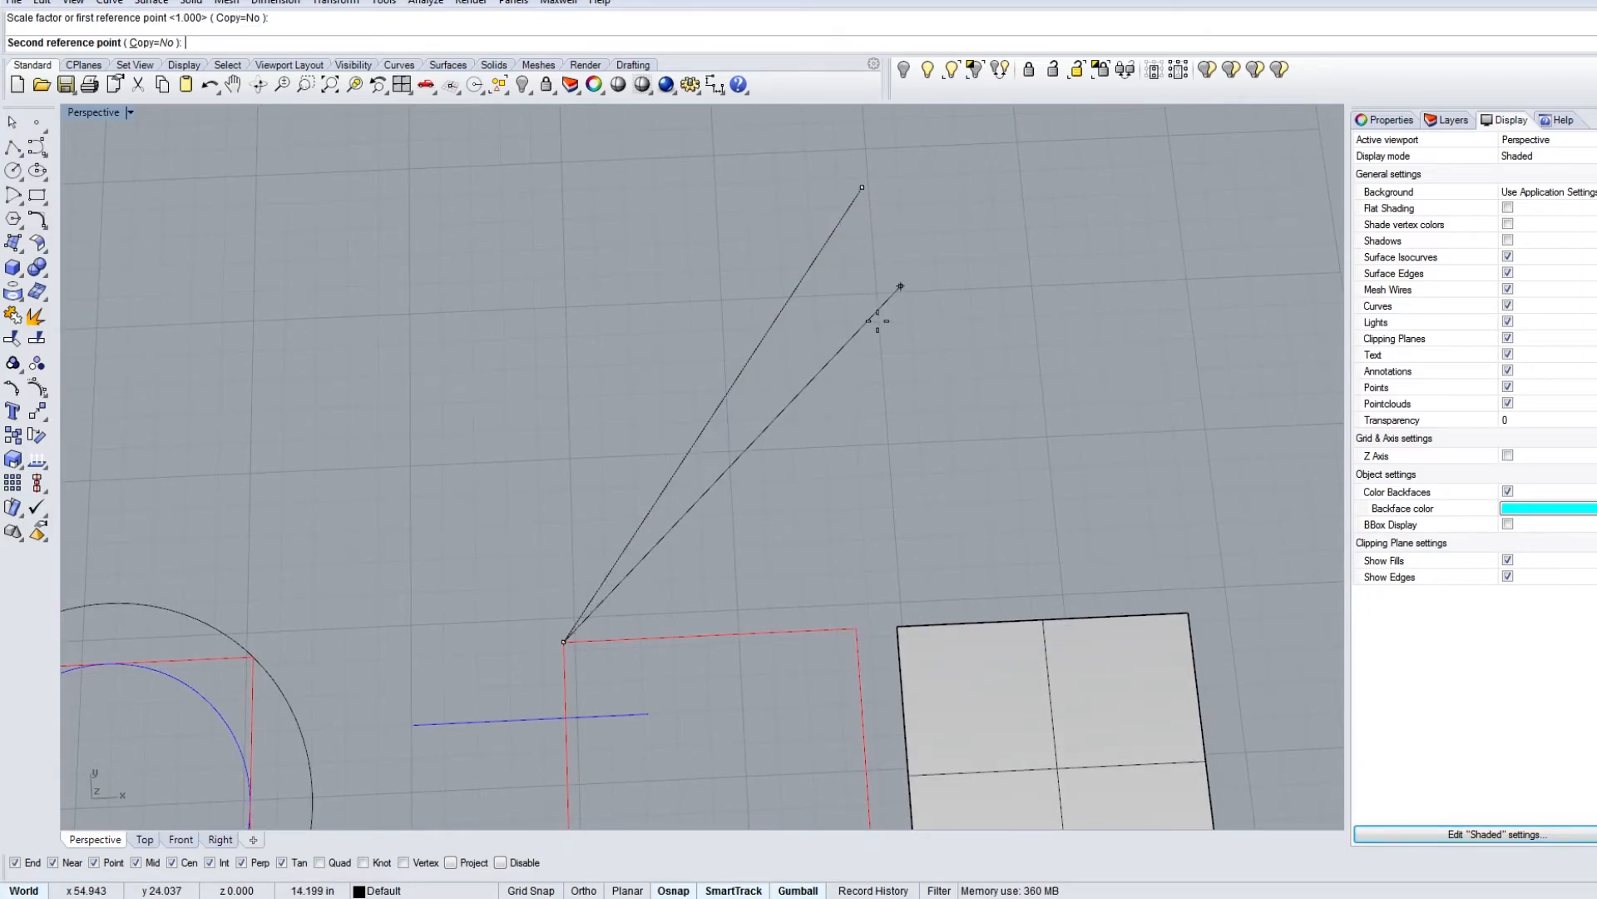
{"action": "left_click", "coordinate": [693, 439]}
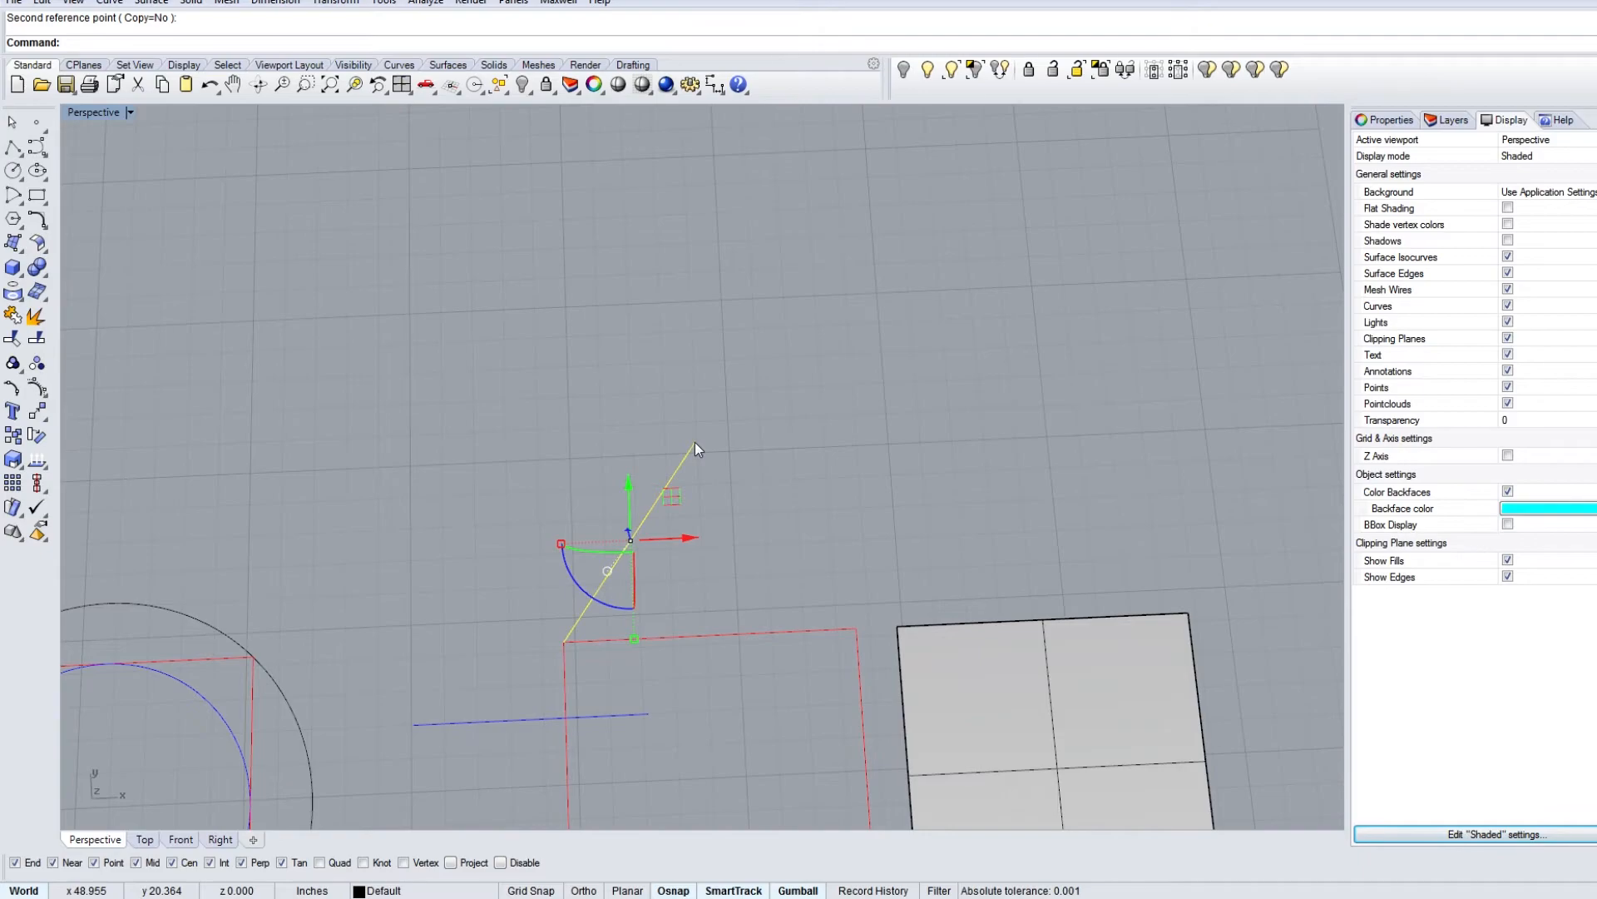
{"action": "scroll", "coordinate": [702, 526], "scroll_direction": "up", "scroll_amount": 2}
{"action": "scroll", "coordinate": [703, 526], "scroll_direction": "up", "scroll_amount": 4}
{"action": "right_click_drag", "start_coordinate": [643, 511], "coordinate": [579, 492]}
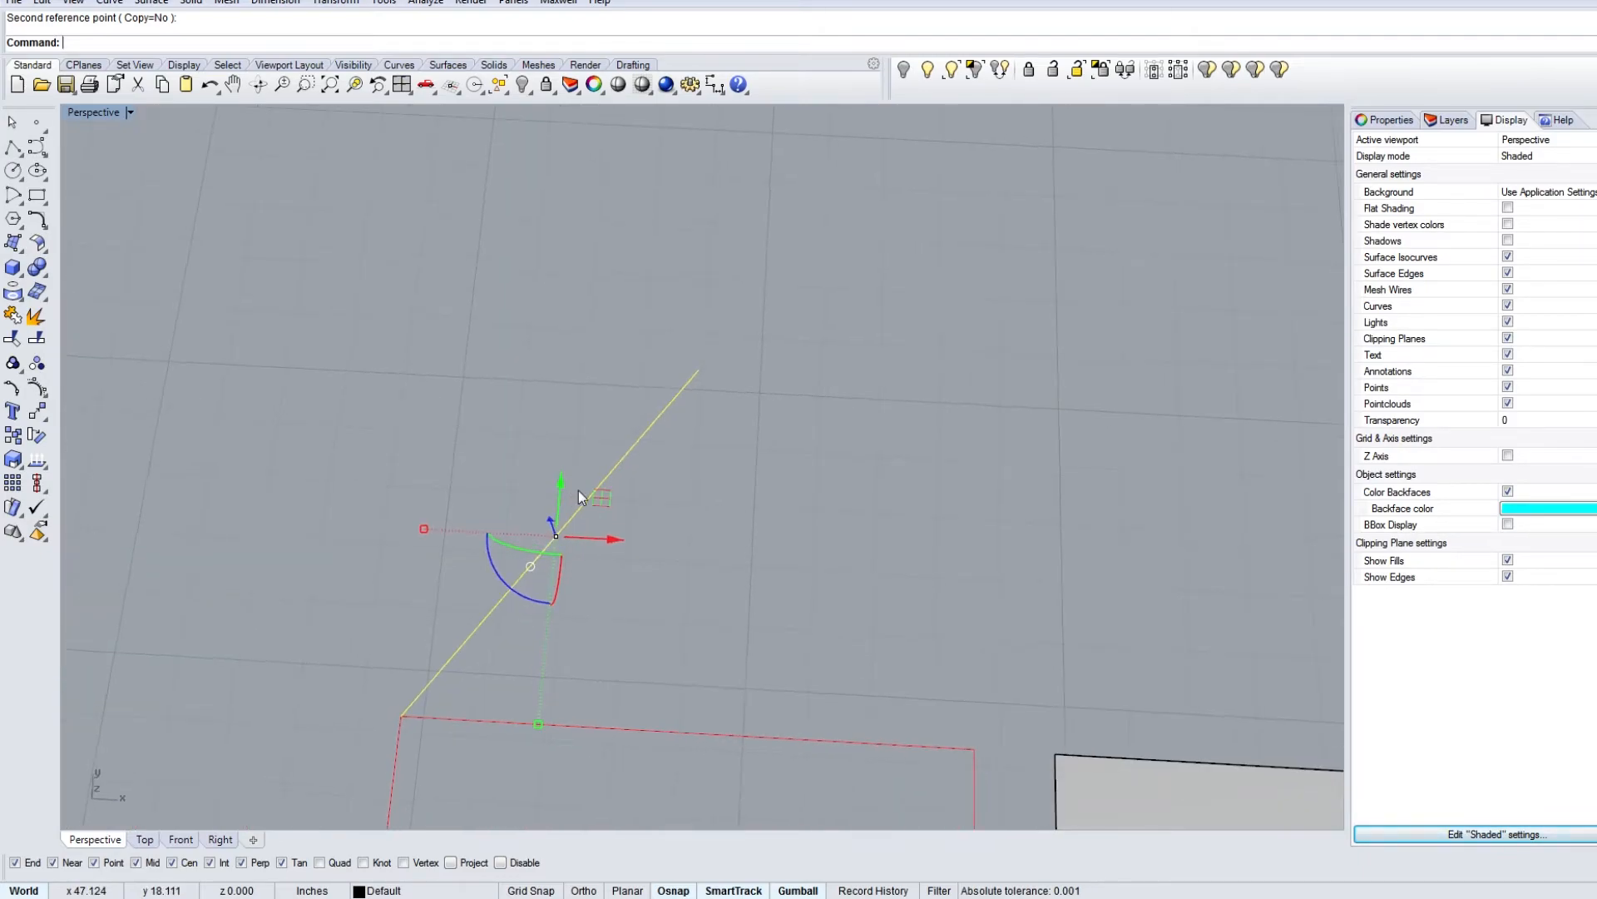
Step: Try a uniform Scale of the red square from its front-left corner to a shorter front edge, and undo it
{"action": "scroll", "coordinate": [580, 492], "scroll_direction": "down", "scroll_amount": 6}
{"action": "right_click_drag", "start_coordinate": [701, 631], "coordinate": [837, 308], "text": "shift"}
{"action": "left_click_drag", "start_coordinate": [837, 307], "coordinate": [780, 421]}
{"action": "right_click_drag", "start_coordinate": [780, 421], "coordinate": [797, 335], "text": "shift"}
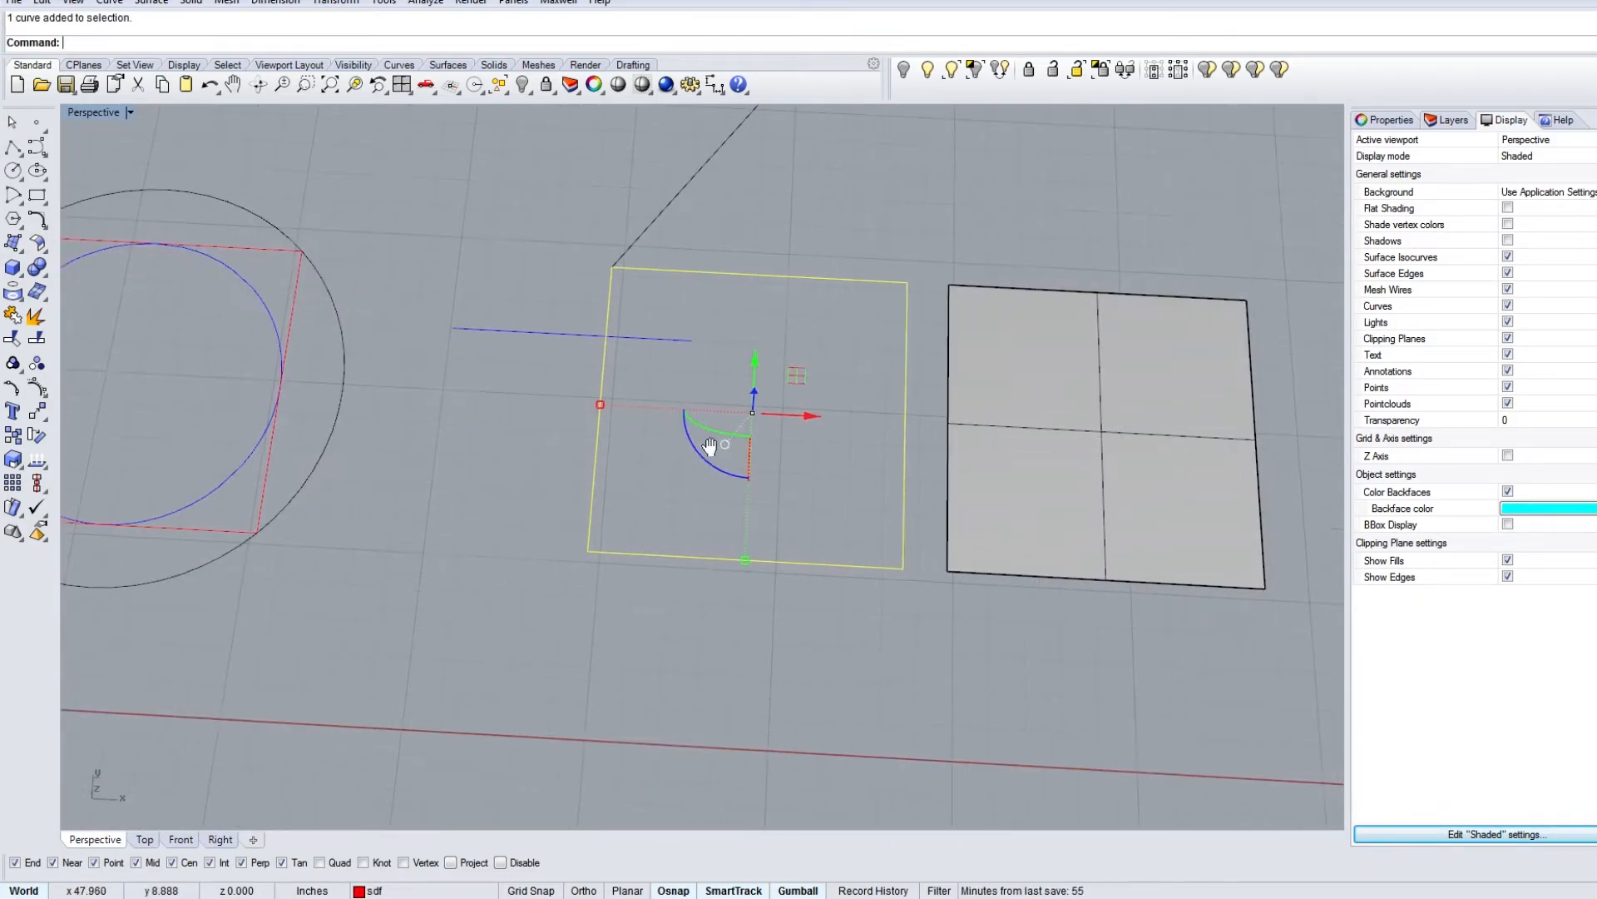
{"action": "key", "text": "Return"}
{"action": "left_click", "coordinate": [589, 550]}
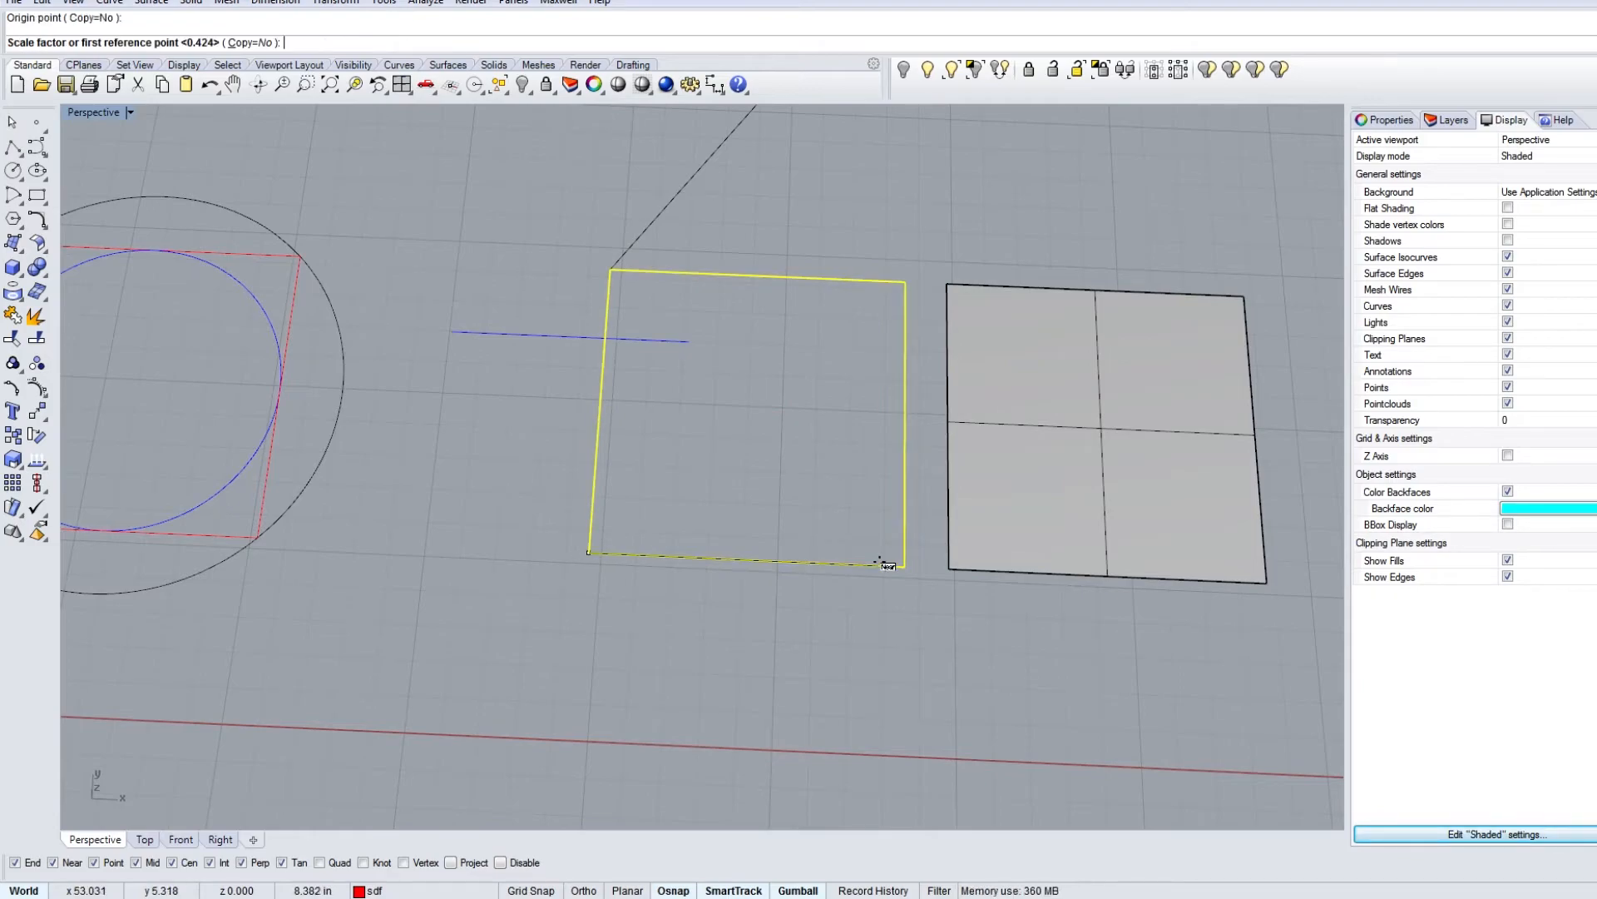
{"action": "left_click", "coordinate": [905, 565]}
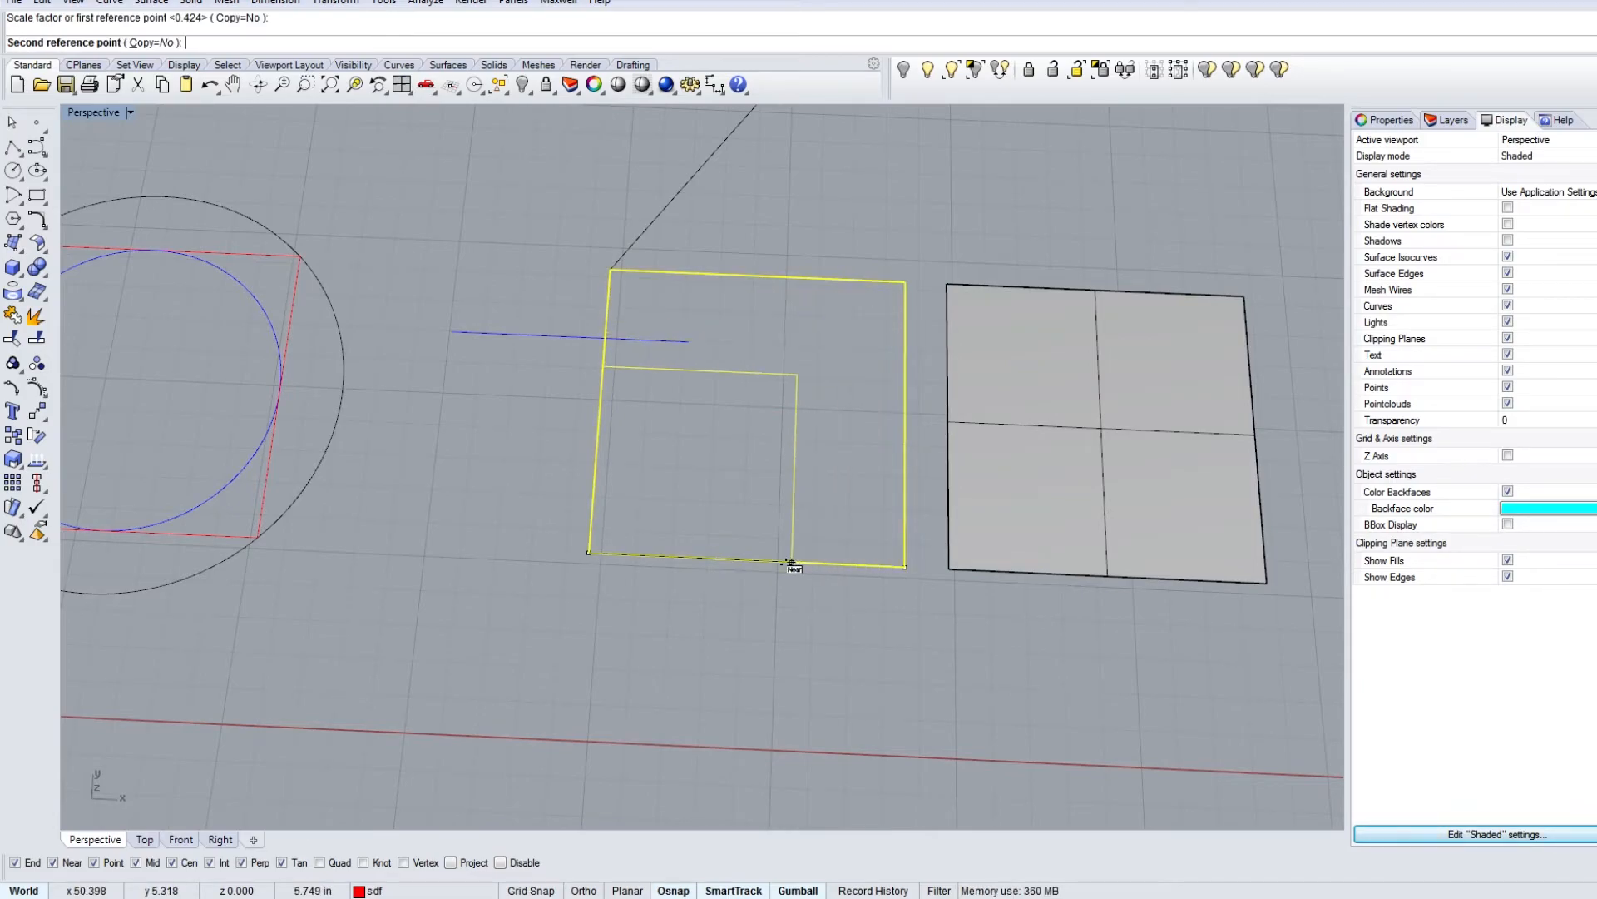
{"action": "left_click", "coordinate": [792, 562]}
{"action": "key", "text": "ctrl+z"}
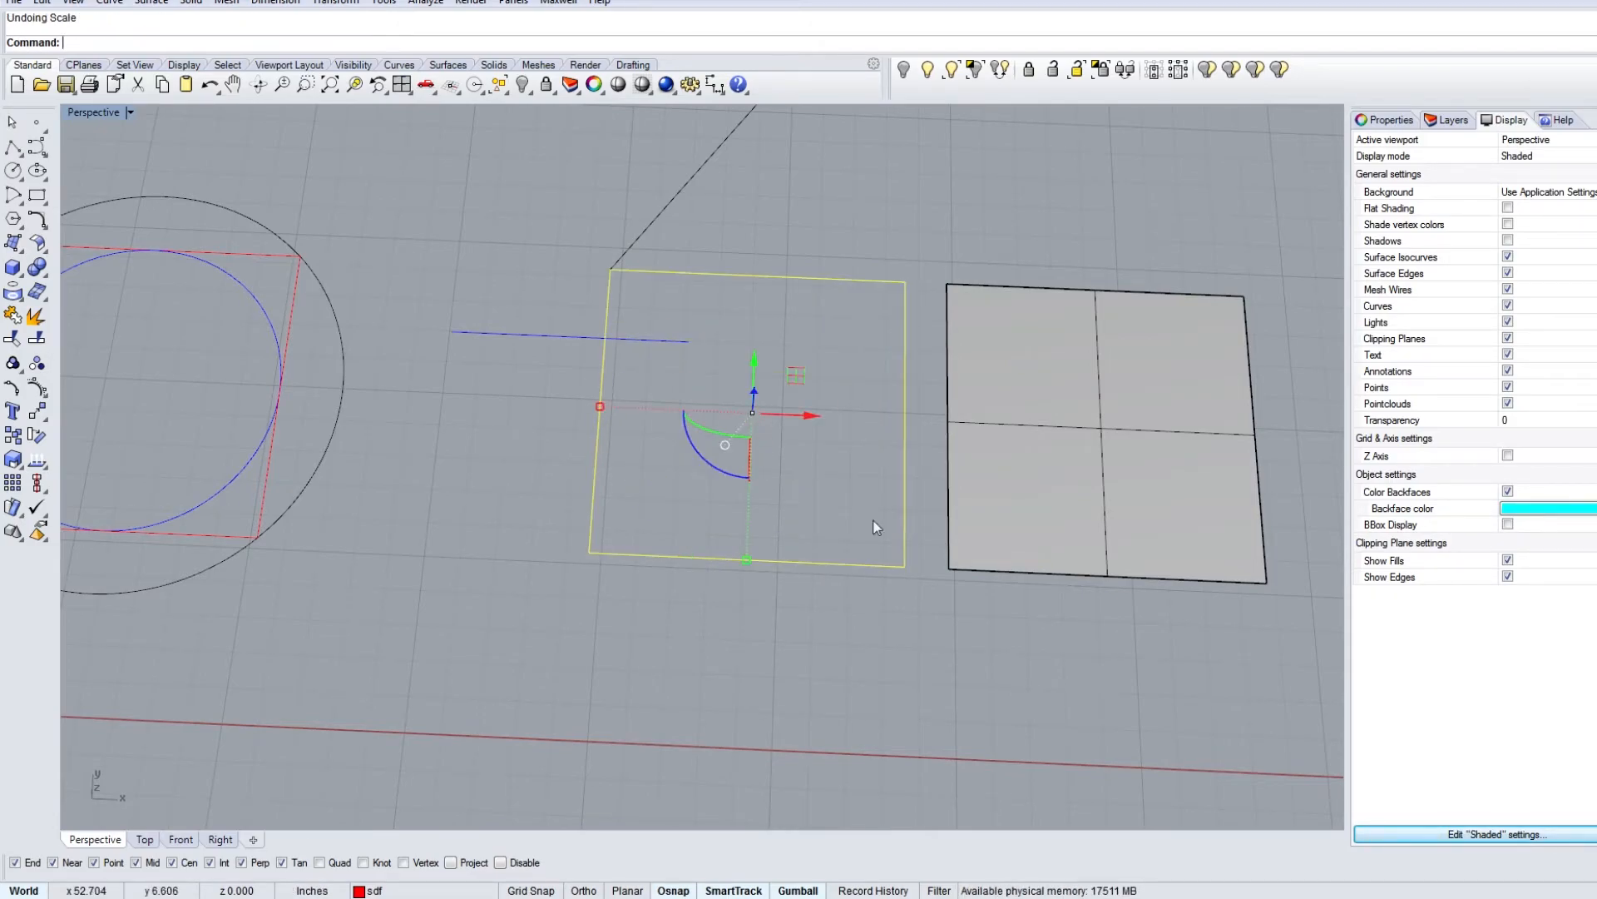
Step: Scale the red square with Scale1D from its front-left corner along the front edge to about half its width
{"action": "type", "text": "Scale"}
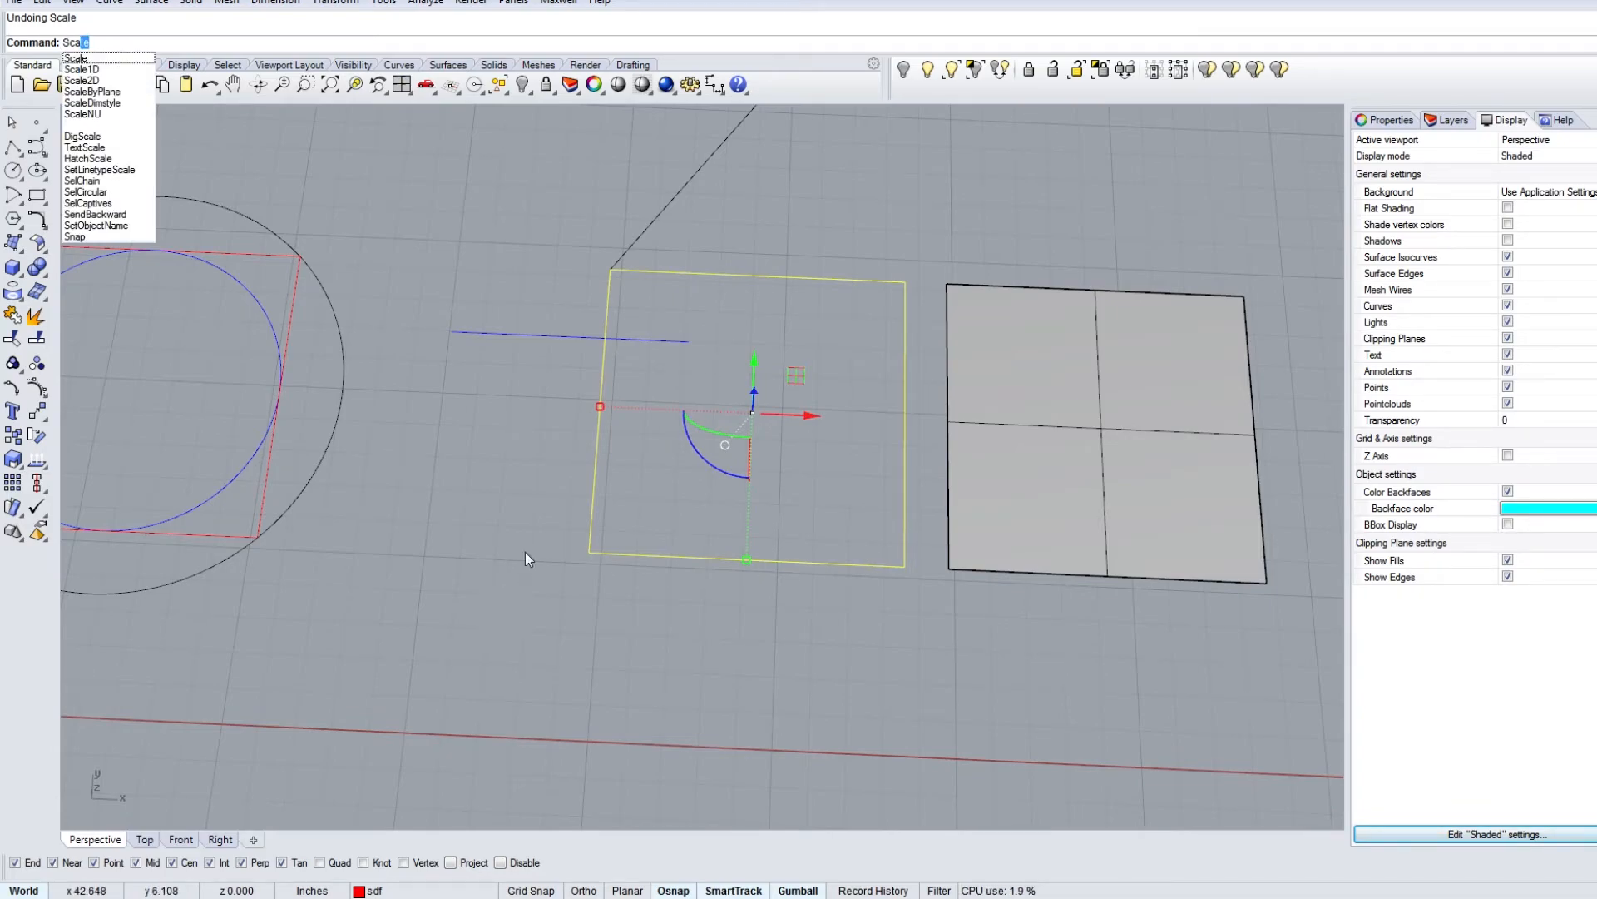
{"action": "left_click", "coordinate": [108, 67]}
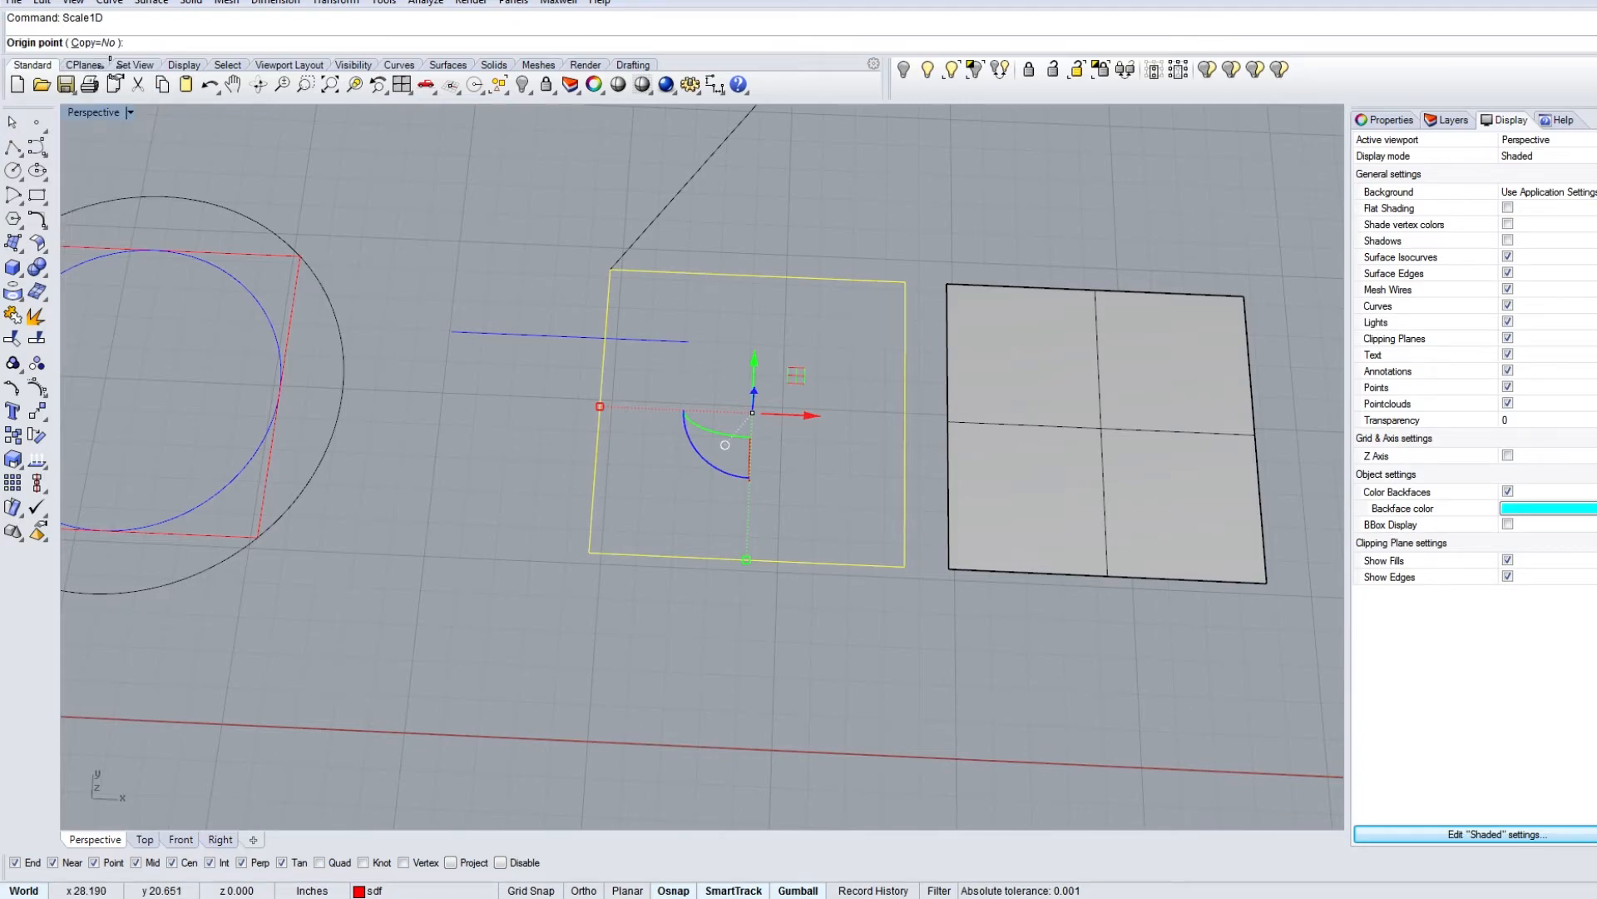
{"action": "left_click", "coordinate": [588, 553]}
{"action": "left_click", "coordinate": [905, 565]}
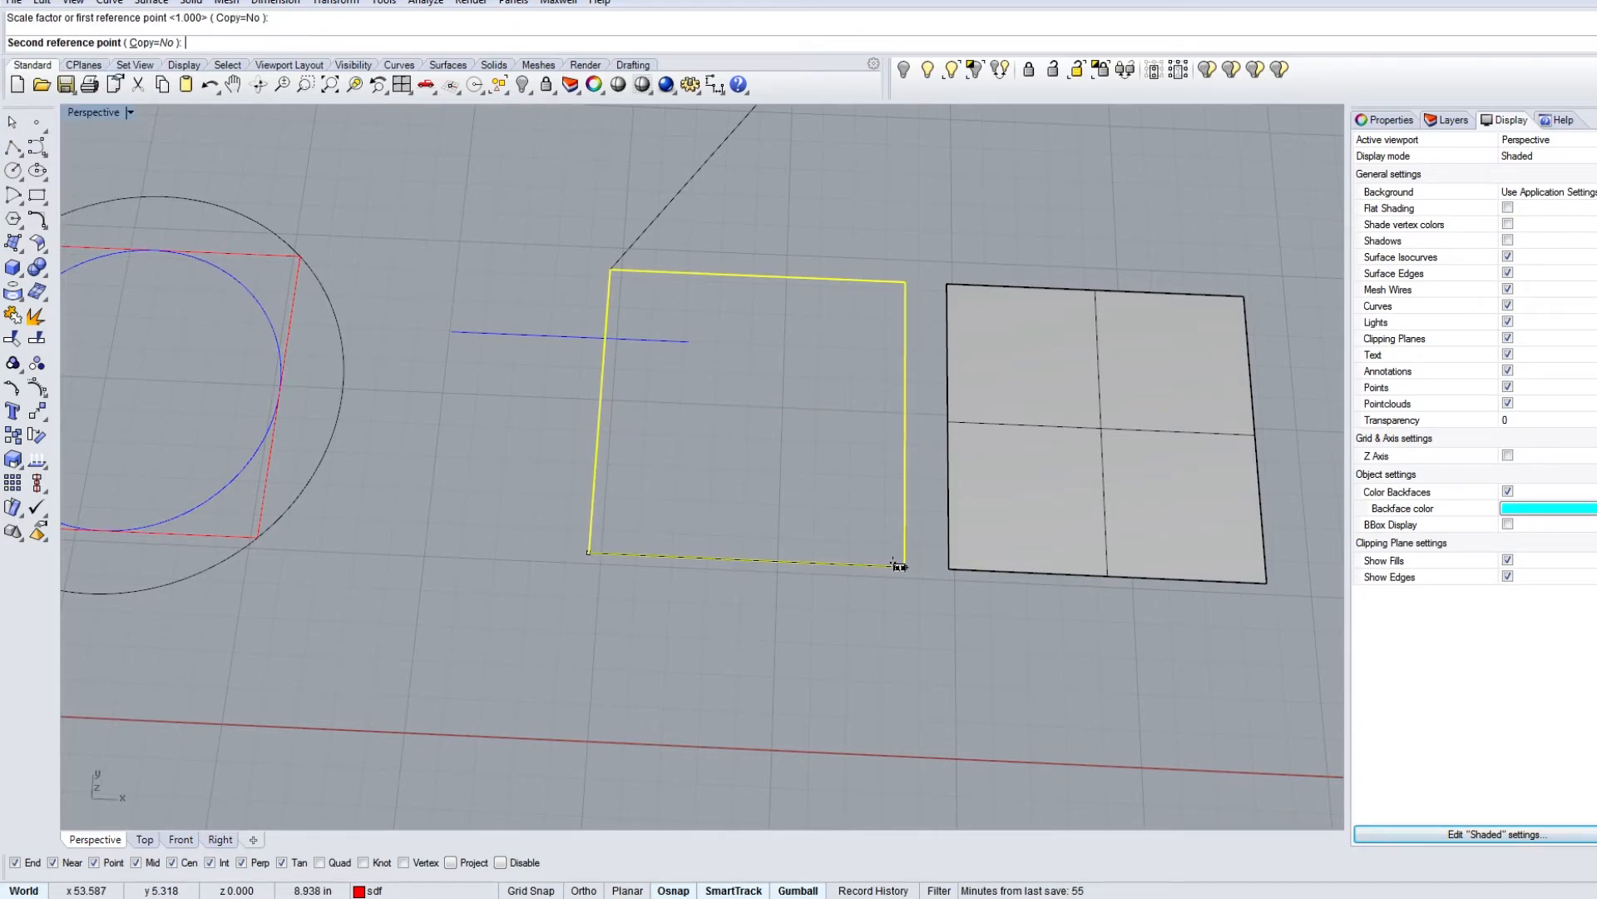
{"action": "left_click", "coordinate": [686, 552]}
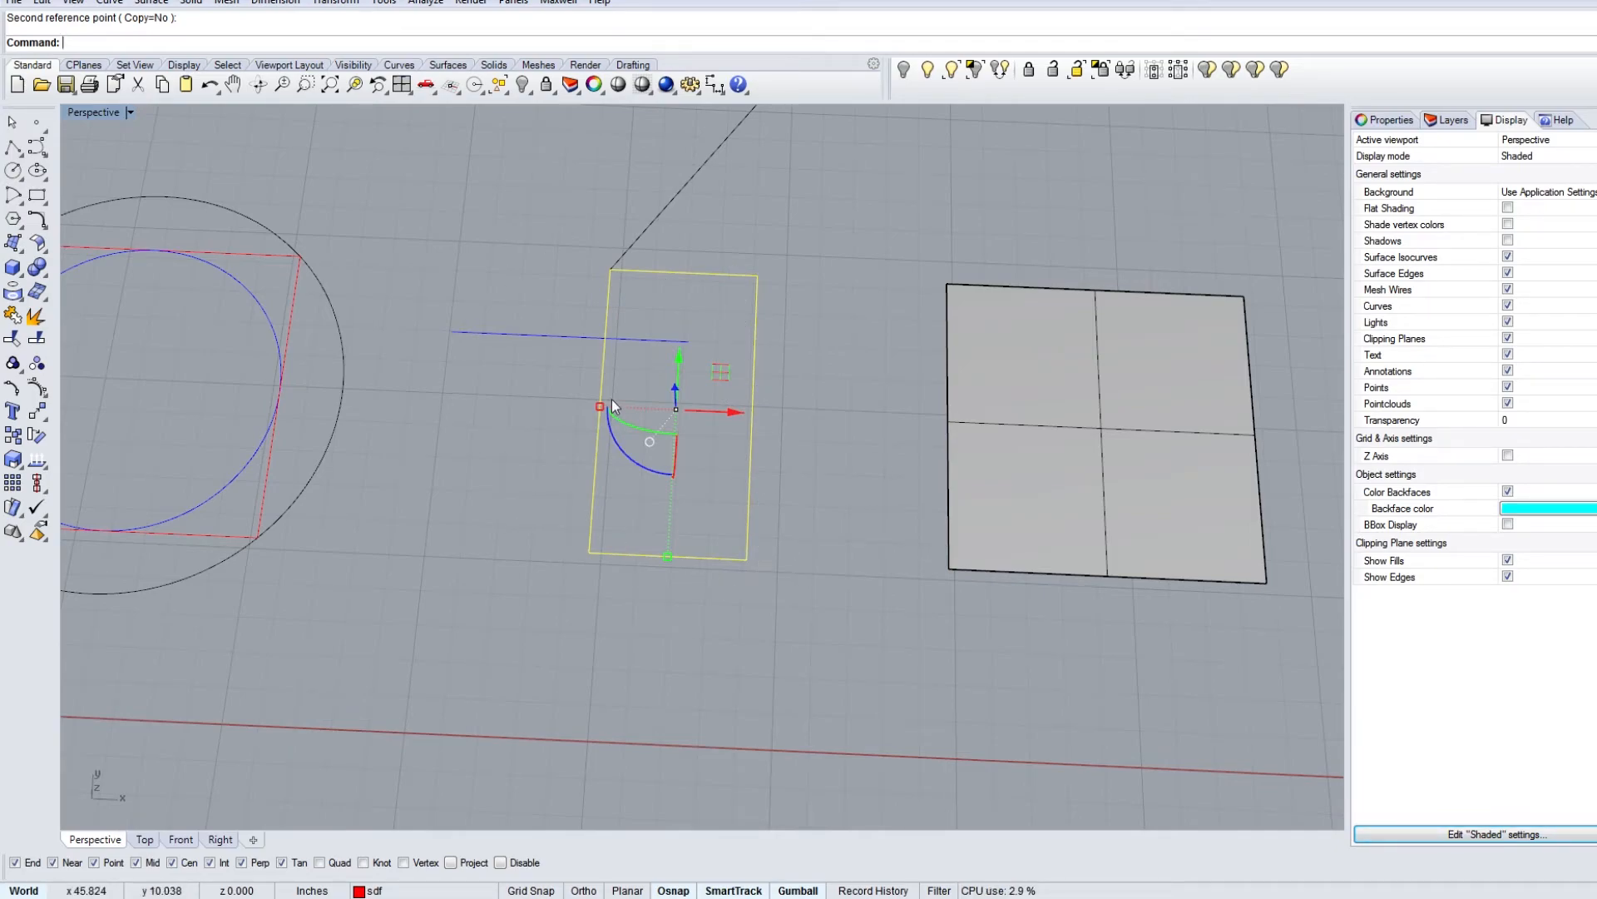
Step: Create a planar surface from the narrowed red rectangle and move it sideways against the square surface
{"action": "right_click_drag", "start_coordinate": [887, 421], "coordinate": [881, 481]}
{"action": "type", "text": "F"}
{"action": "key", "text": "Return"}
{"action": "left_click", "coordinate": [682, 512]}
{"action": "left_click_drag", "start_coordinate": [700, 486], "coordinate": [913, 470]}
Step: Make a crossing selection of the two surfaces beside the red rectangle and delete them
{"action": "right_click_drag", "start_coordinate": [946, 581], "coordinate": [1004, 424]}
{"action": "left_click", "coordinate": [845, 596]}
{"action": "left_click_drag", "start_coordinate": [1022, 606], "coordinate": [945, 394]}
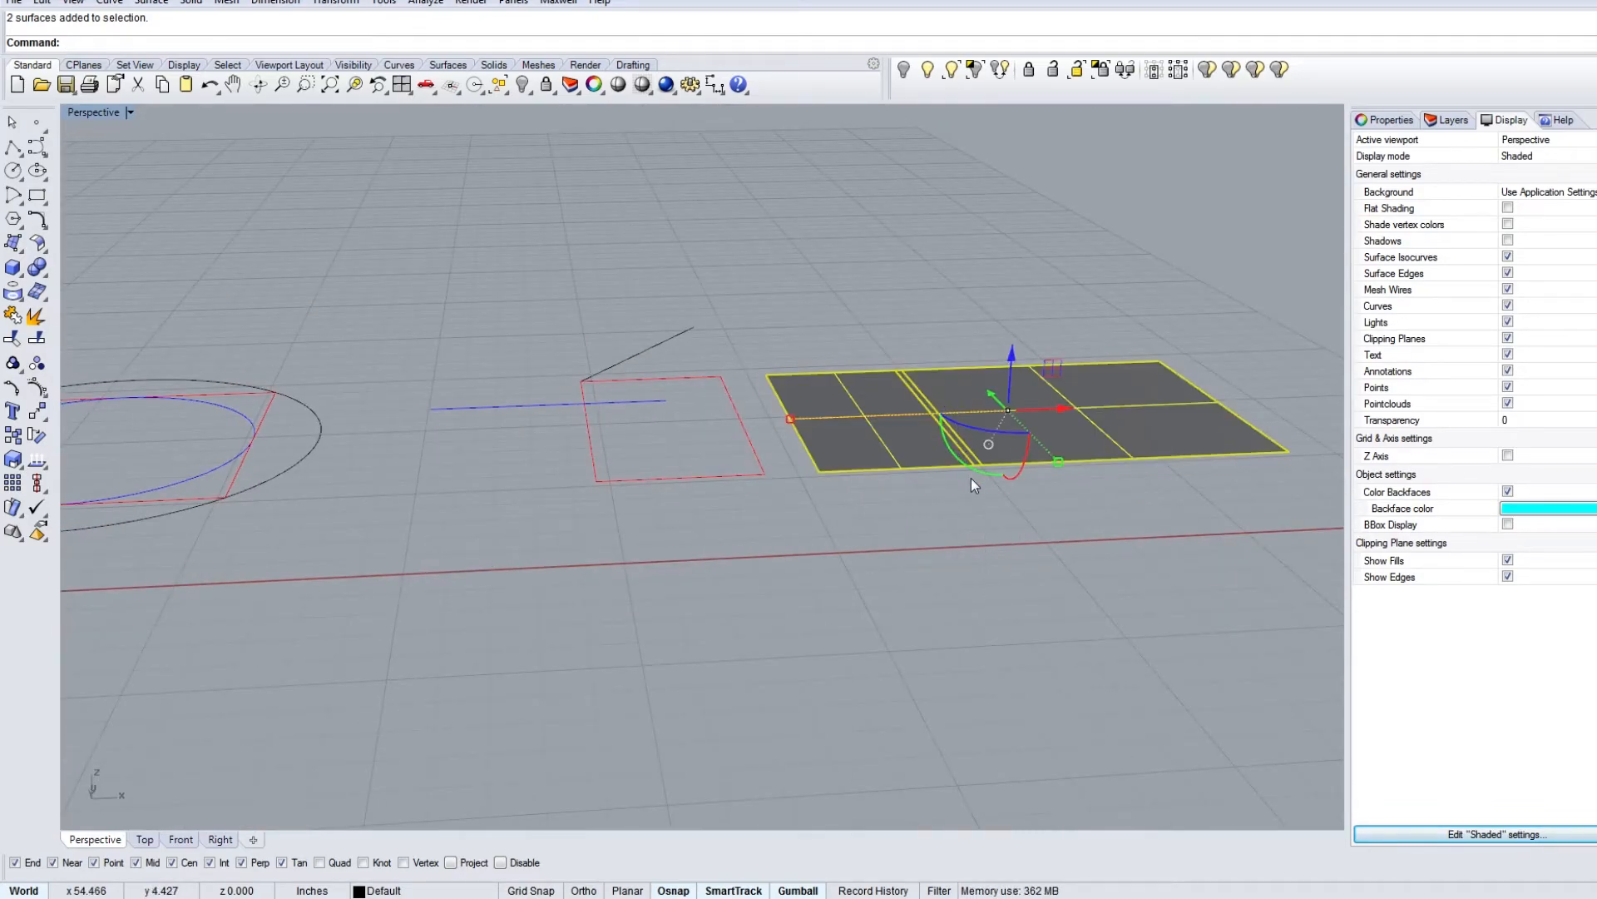
{"action": "key", "text": "Delete"}
Step: Draw a circle about 14.9 inches in diameter, centred on the slanted line's free end and passing through the rectangle's corner
{"action": "right_click_drag", "start_coordinate": [703, 431], "coordinate": [649, 531]}
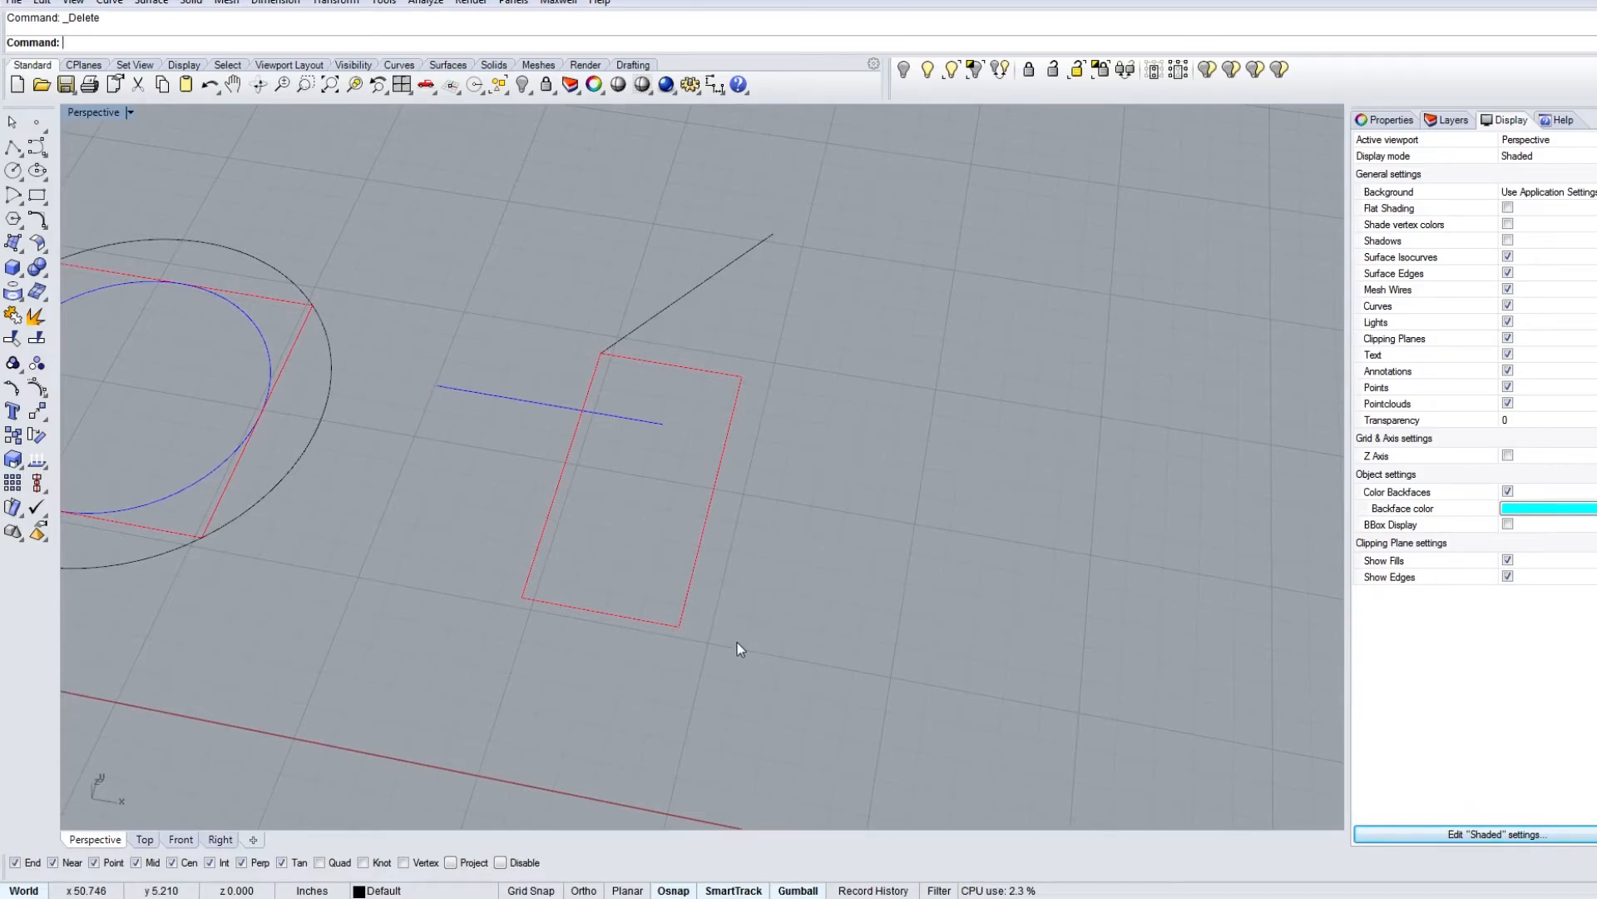
{"action": "scroll", "coordinate": [691, 512], "scroll_direction": "down", "scroll_amount": 3}
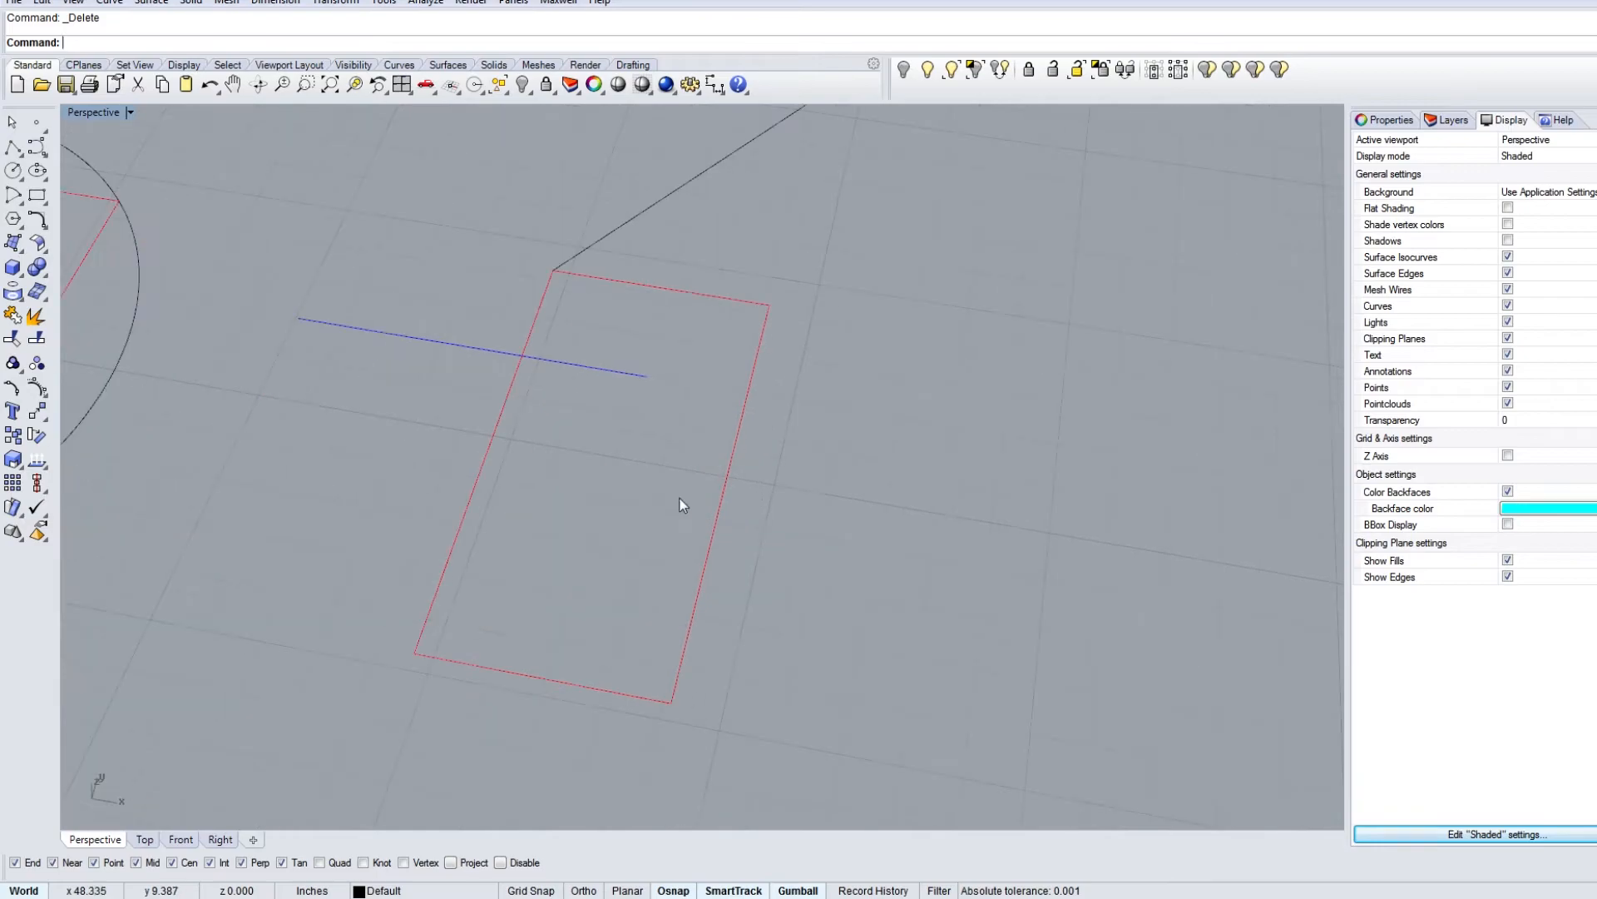
{"action": "right_click_drag", "start_coordinate": [682, 514], "coordinate": [785, 591]}
{"action": "left_click_drag", "start_coordinate": [772, 462], "coordinate": [689, 367]}
{"action": "right_click_drag", "start_coordinate": [689, 368], "coordinate": [709, 470]}
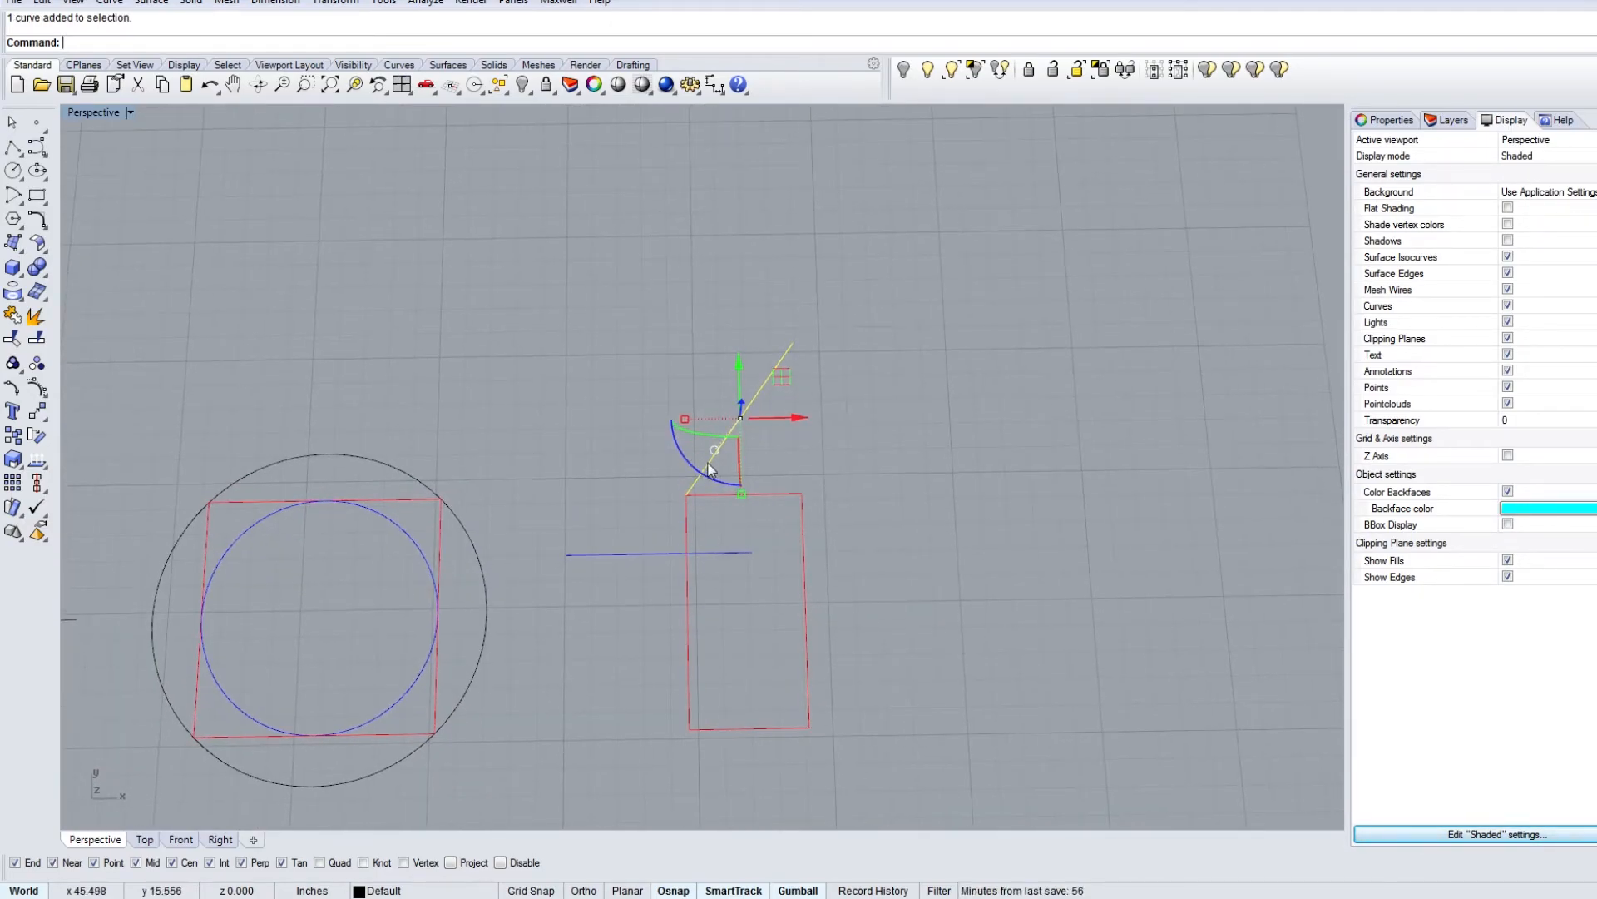
{"action": "left_click", "coordinate": [968, 472]}
{"action": "type", "text": "circle"}
{"action": "key", "text": "Return"}
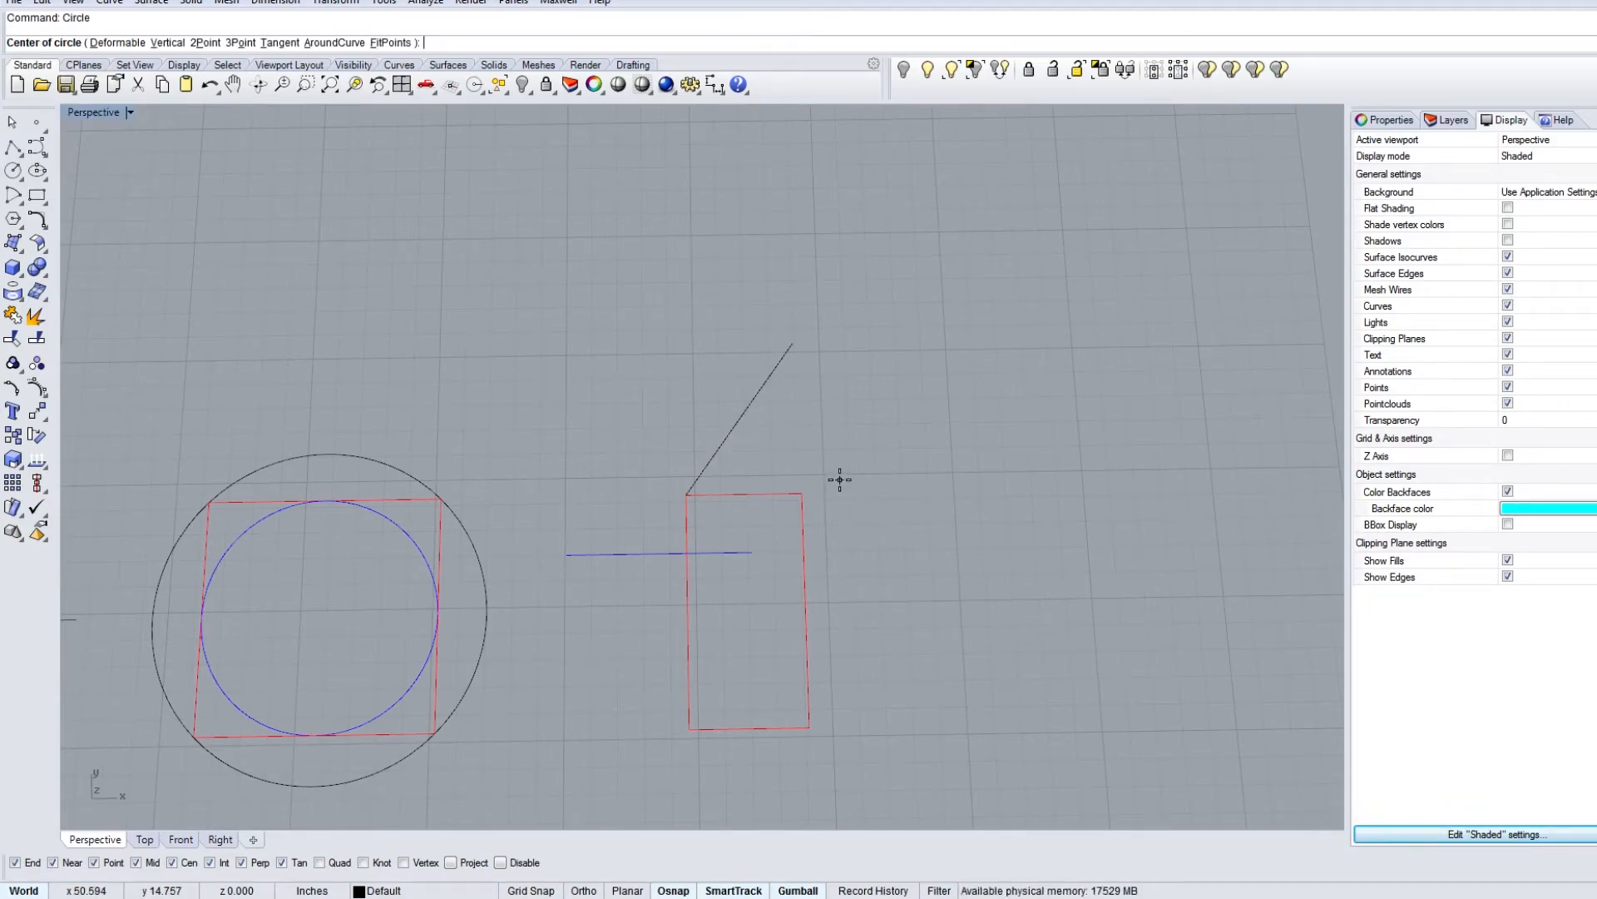
{"action": "left_click", "coordinate": [792, 343]}
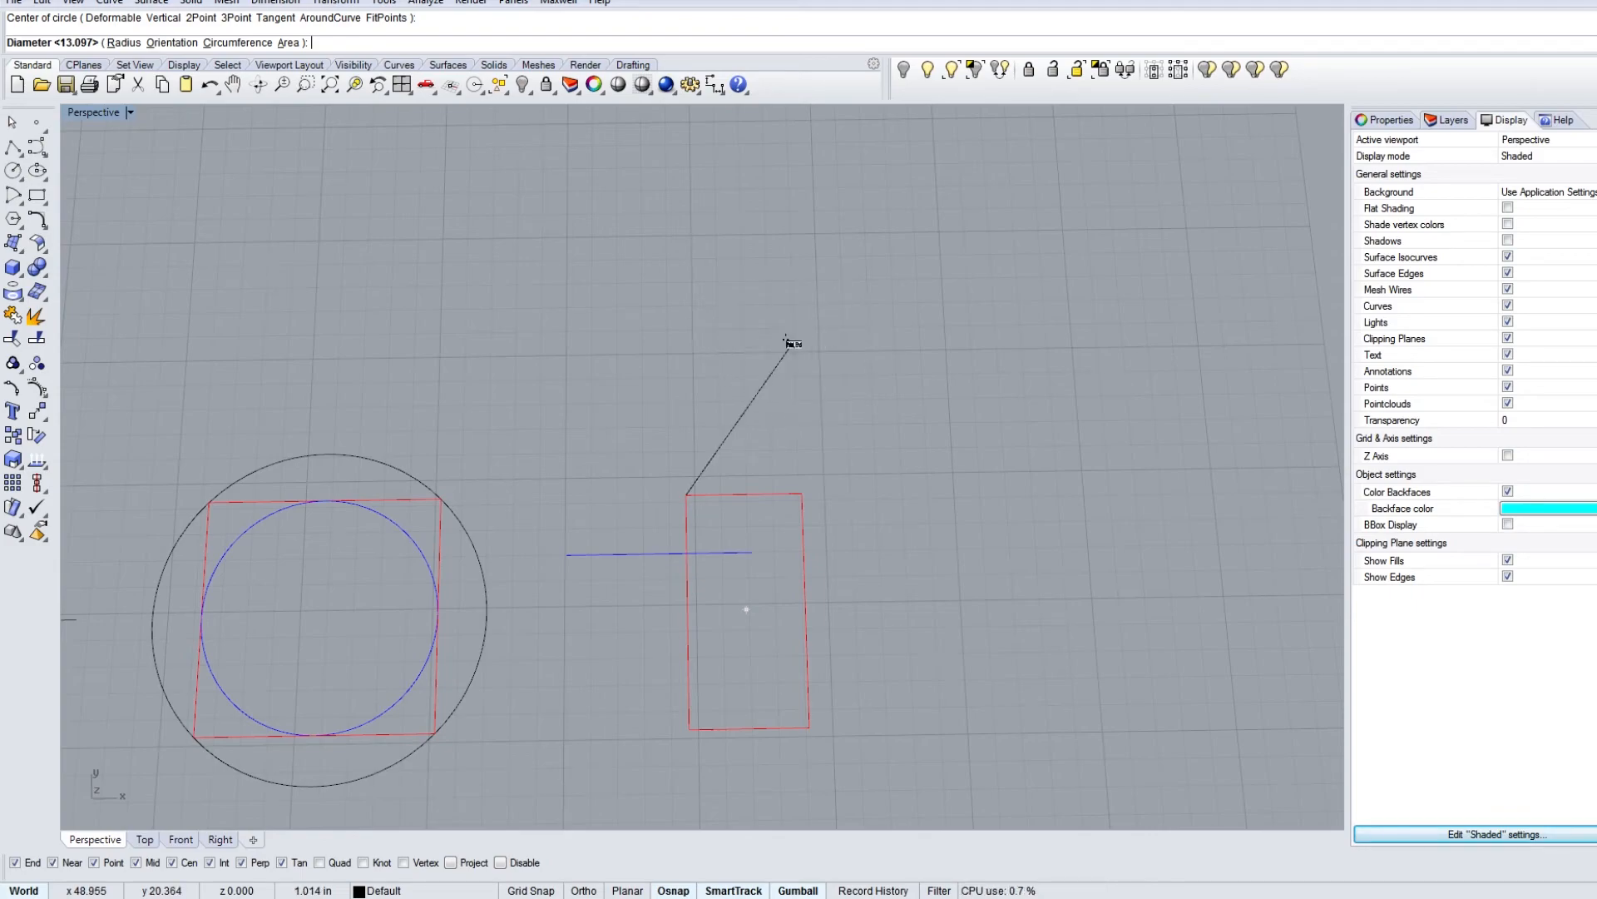
{"action": "left_click", "coordinate": [689, 498]}
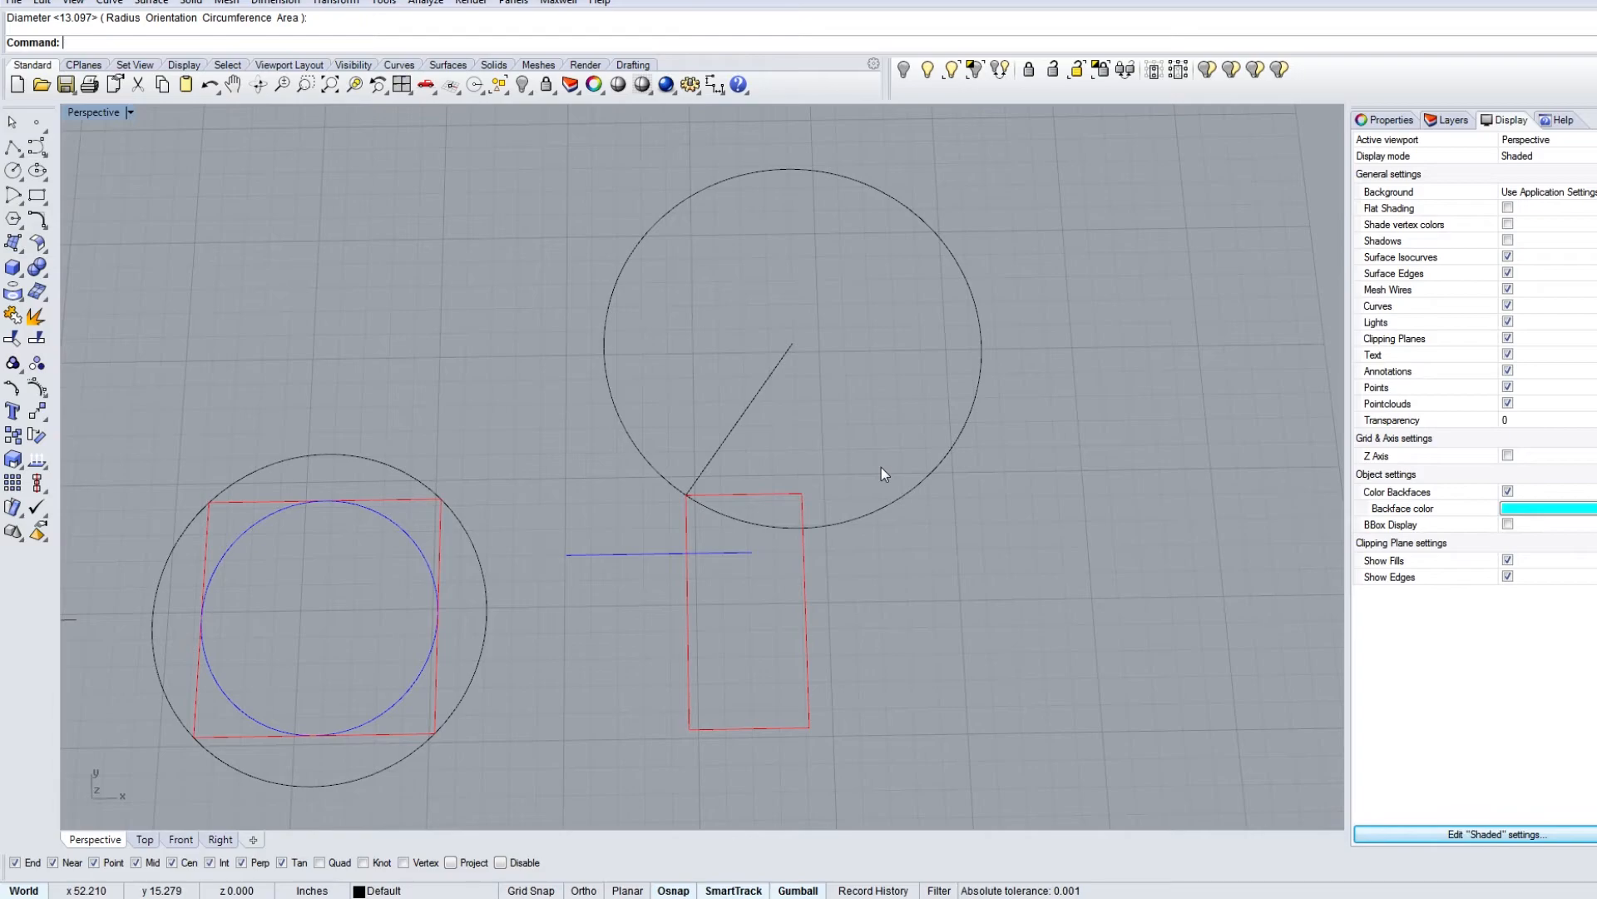
Step: Draw a circle about 7.5 inches in diameter, centred on the slanted line's midpoint and reaching the line's ends
{"action": "key", "text": "Return"}
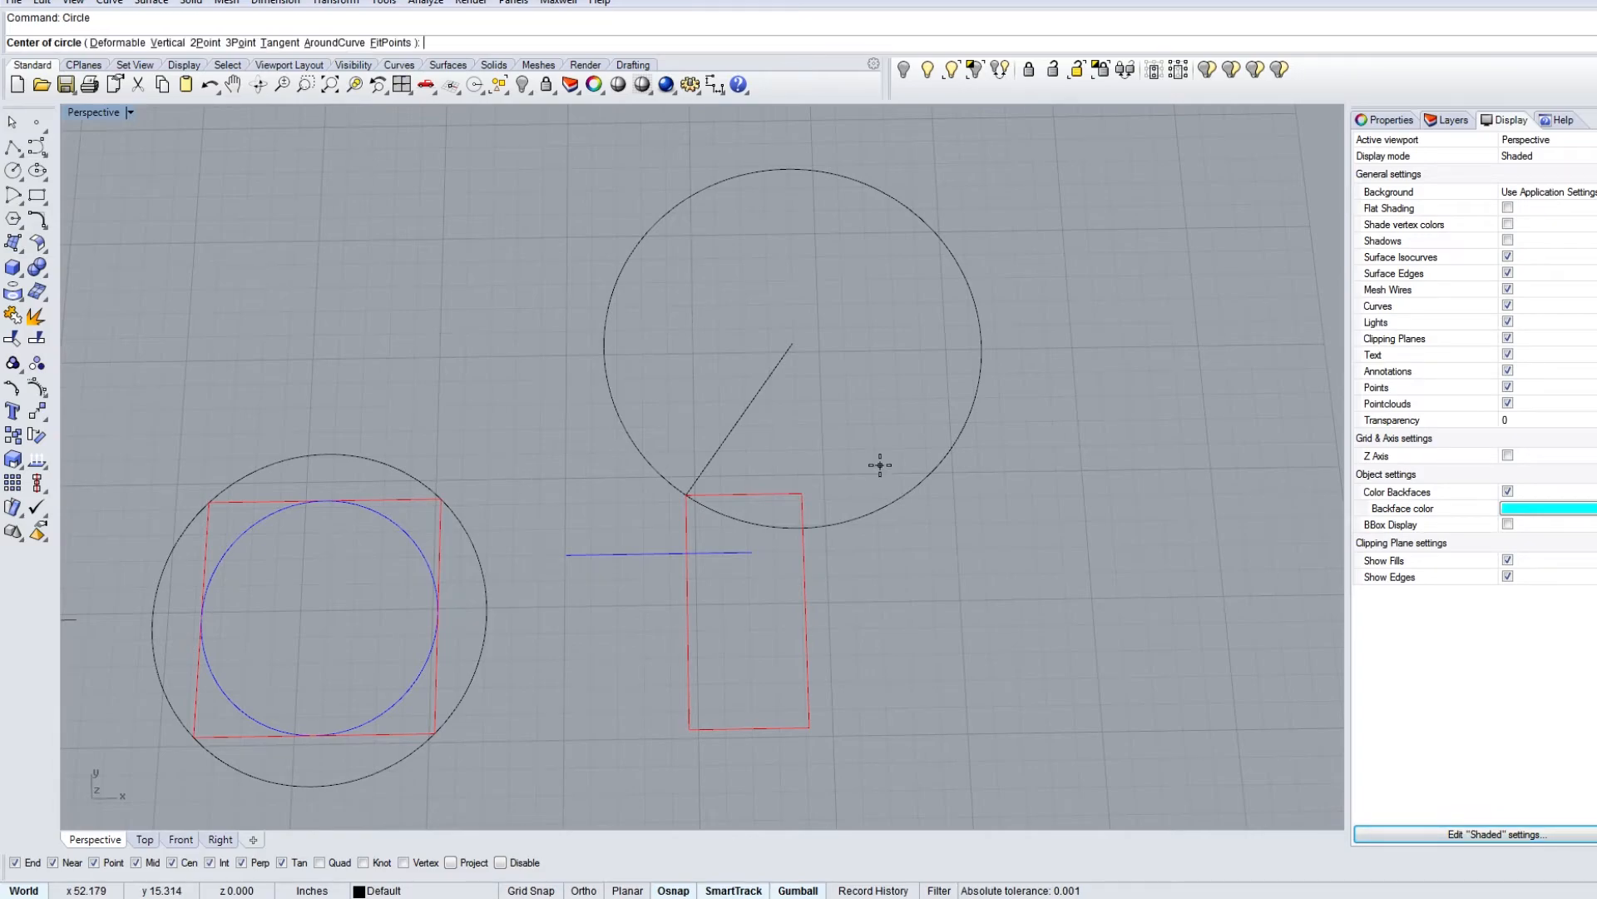
{"action": "left_click", "coordinate": [730, 419]}
{"action": "left_click", "coordinate": [790, 343]}
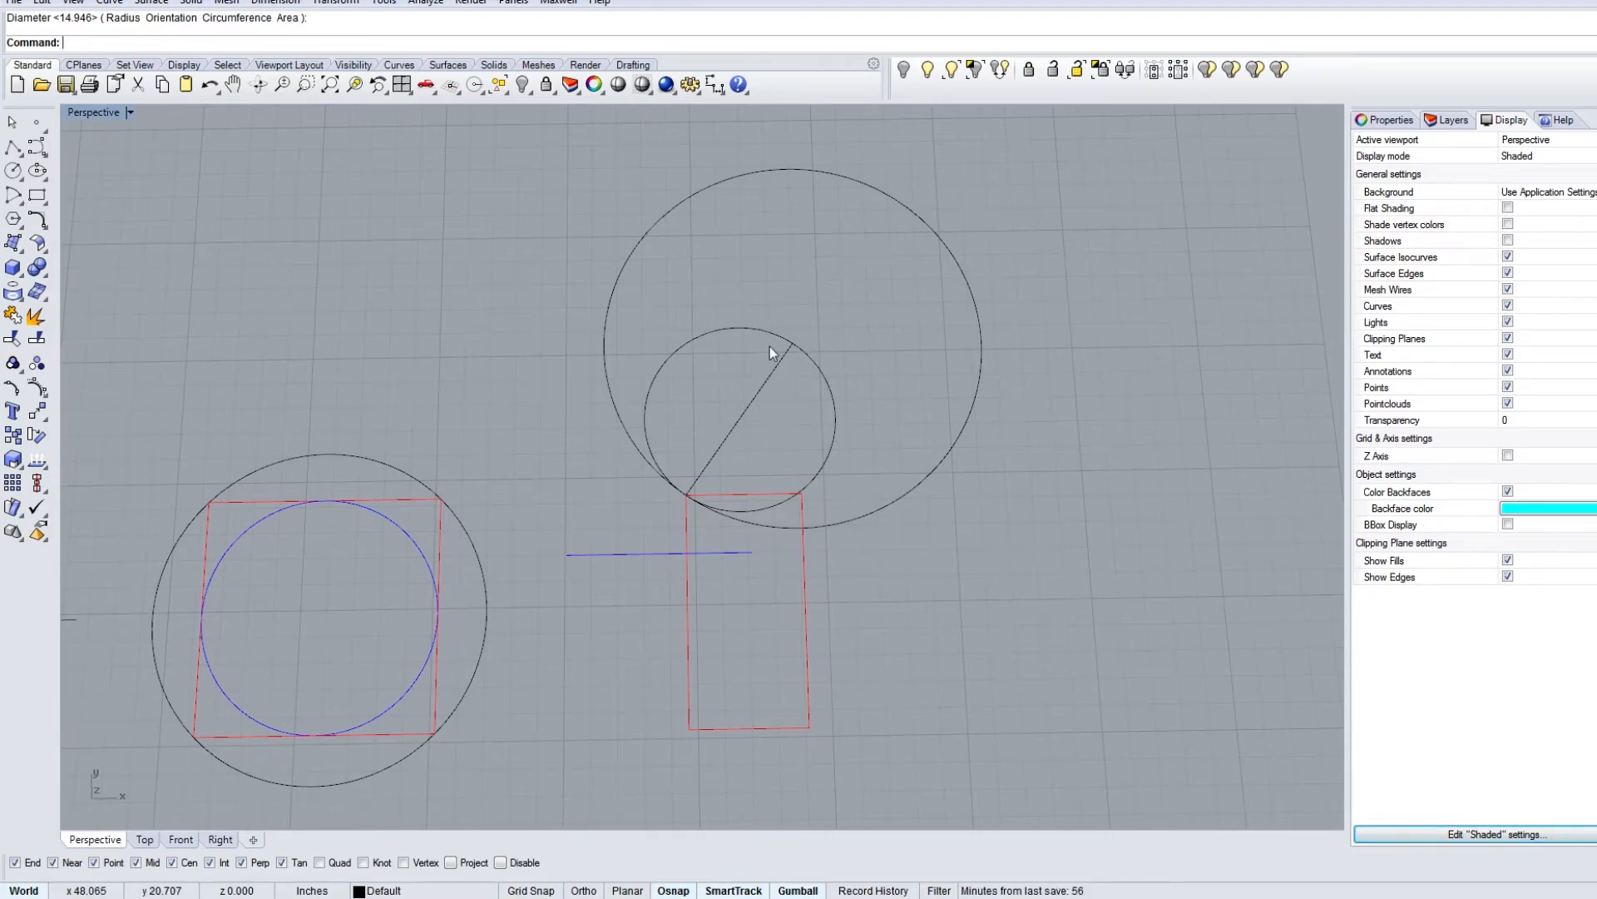
{"action": "left_click_drag", "start_coordinate": [678, 393], "coordinate": [486, 322]}
{"action": "key", "text": "Escape"}
Step: Draw a circle 4.5 inches in diameter centred on the slanted line's midpoint
{"action": "scroll", "coordinate": [736, 428], "scroll_direction": "up", "scroll_amount": 3}
{"action": "key", "text": "Return"}
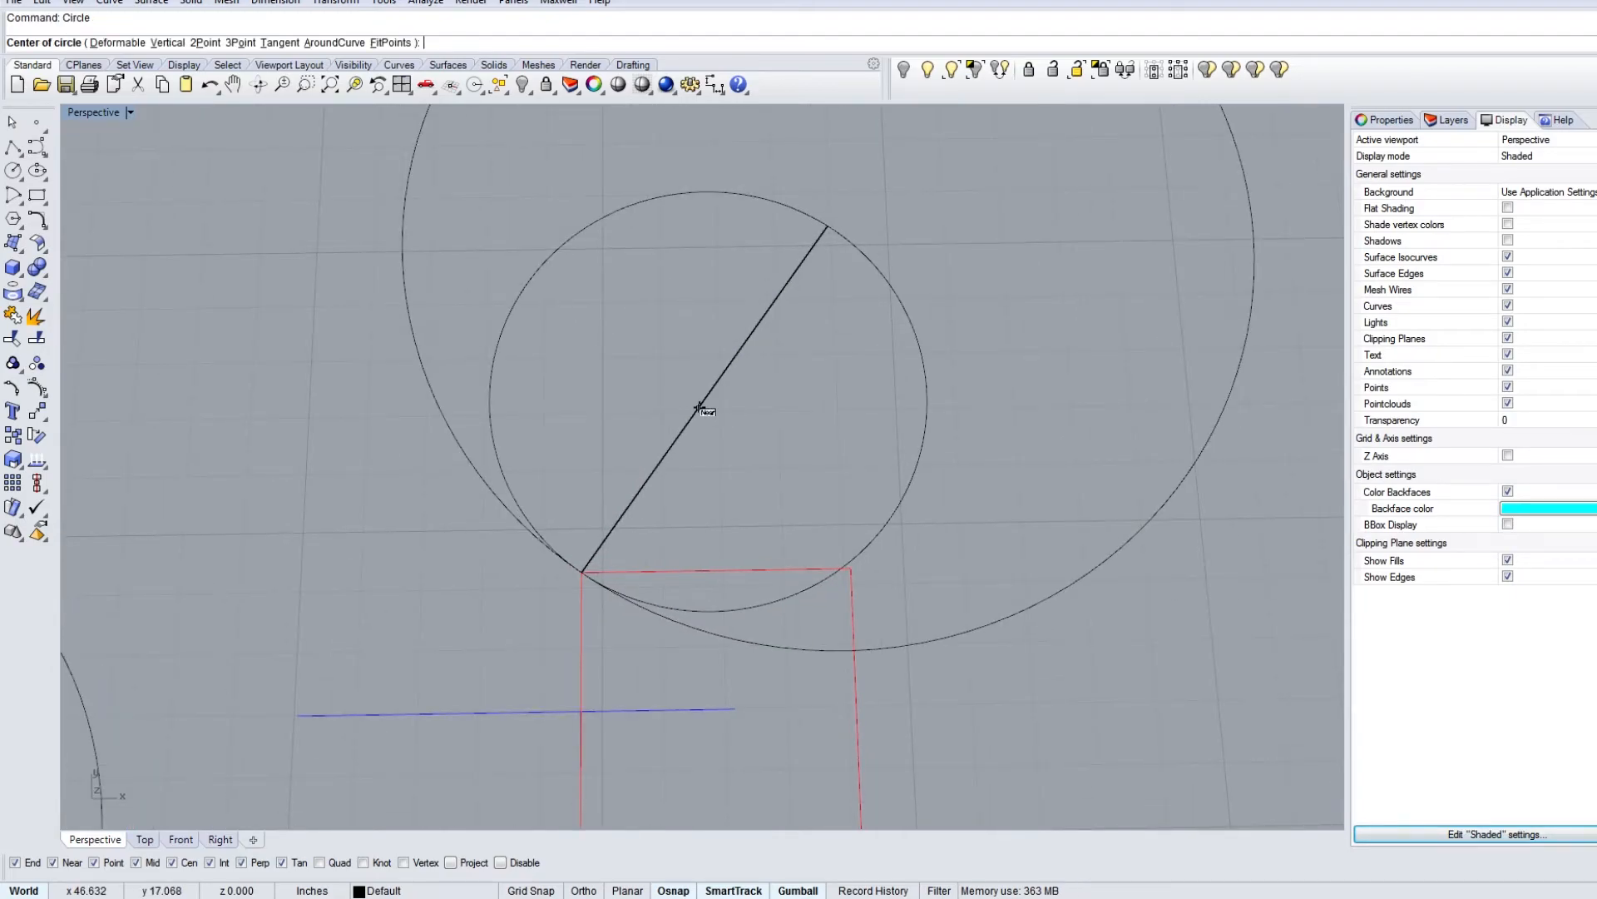
{"action": "left_click", "coordinate": [707, 392]}
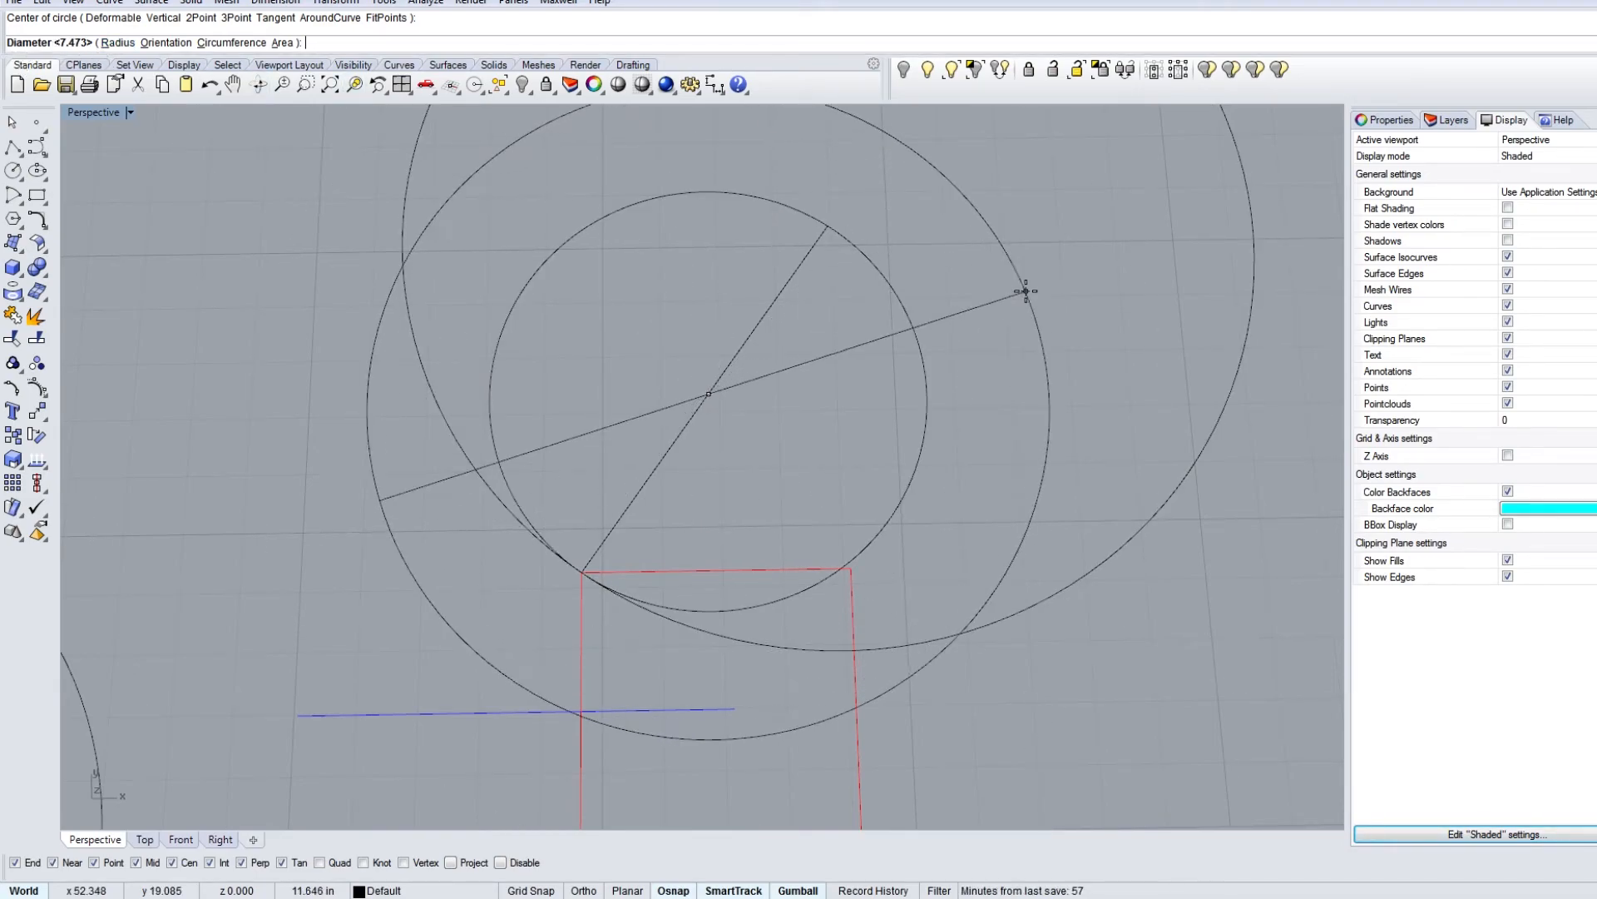
{"action": "type", "text": "4."}
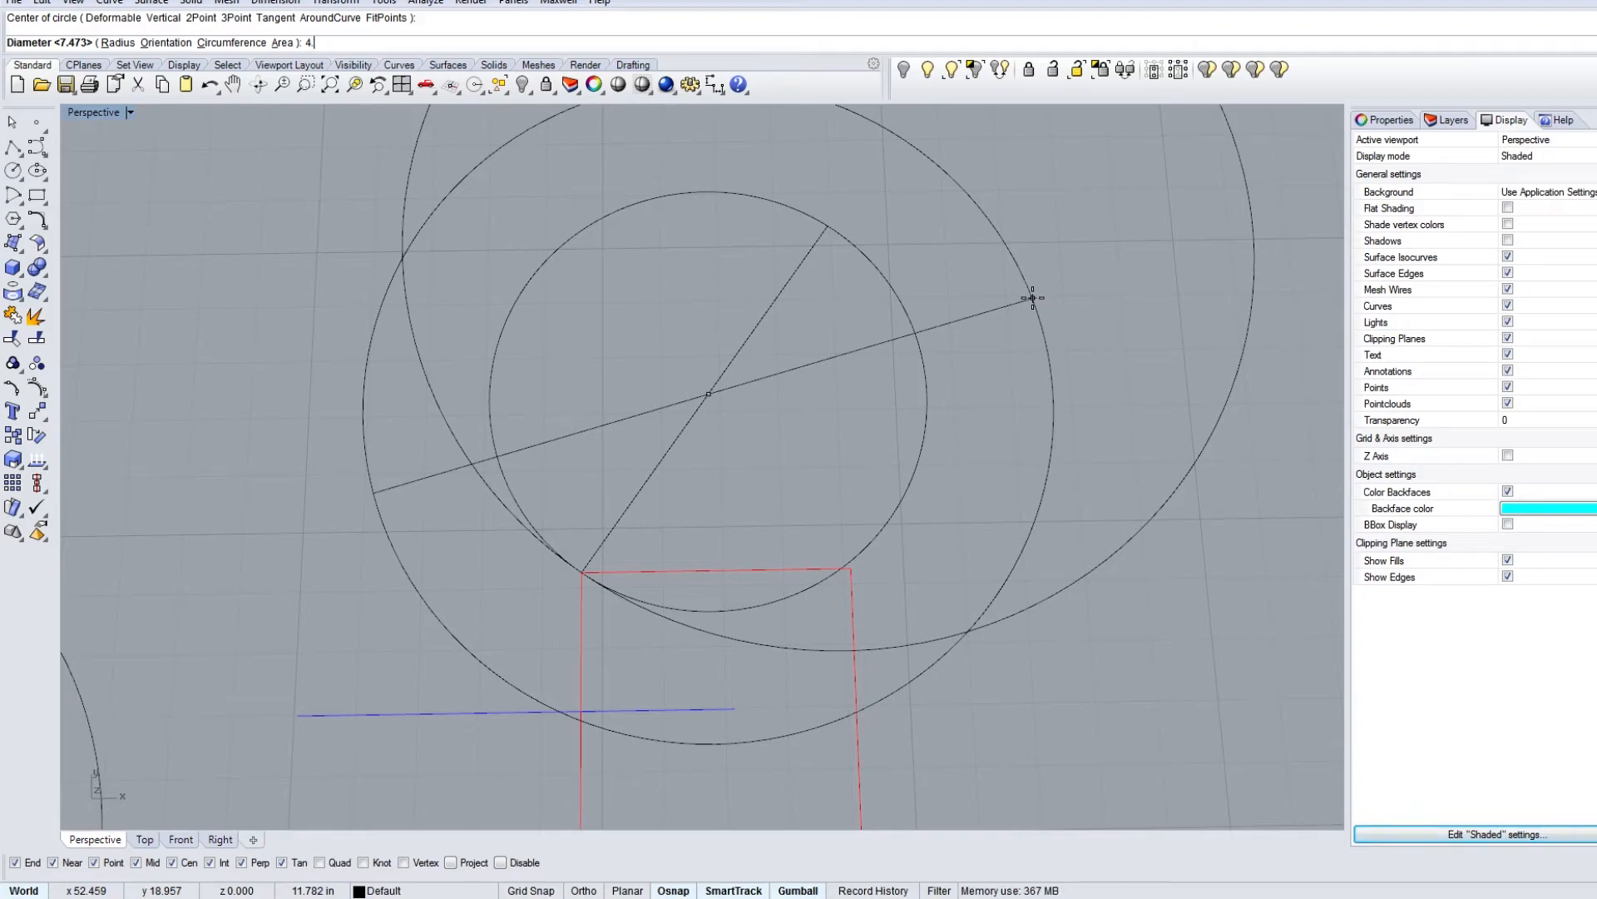
{"action": "type", "text": "5"}
{"action": "key", "text": "Return"}
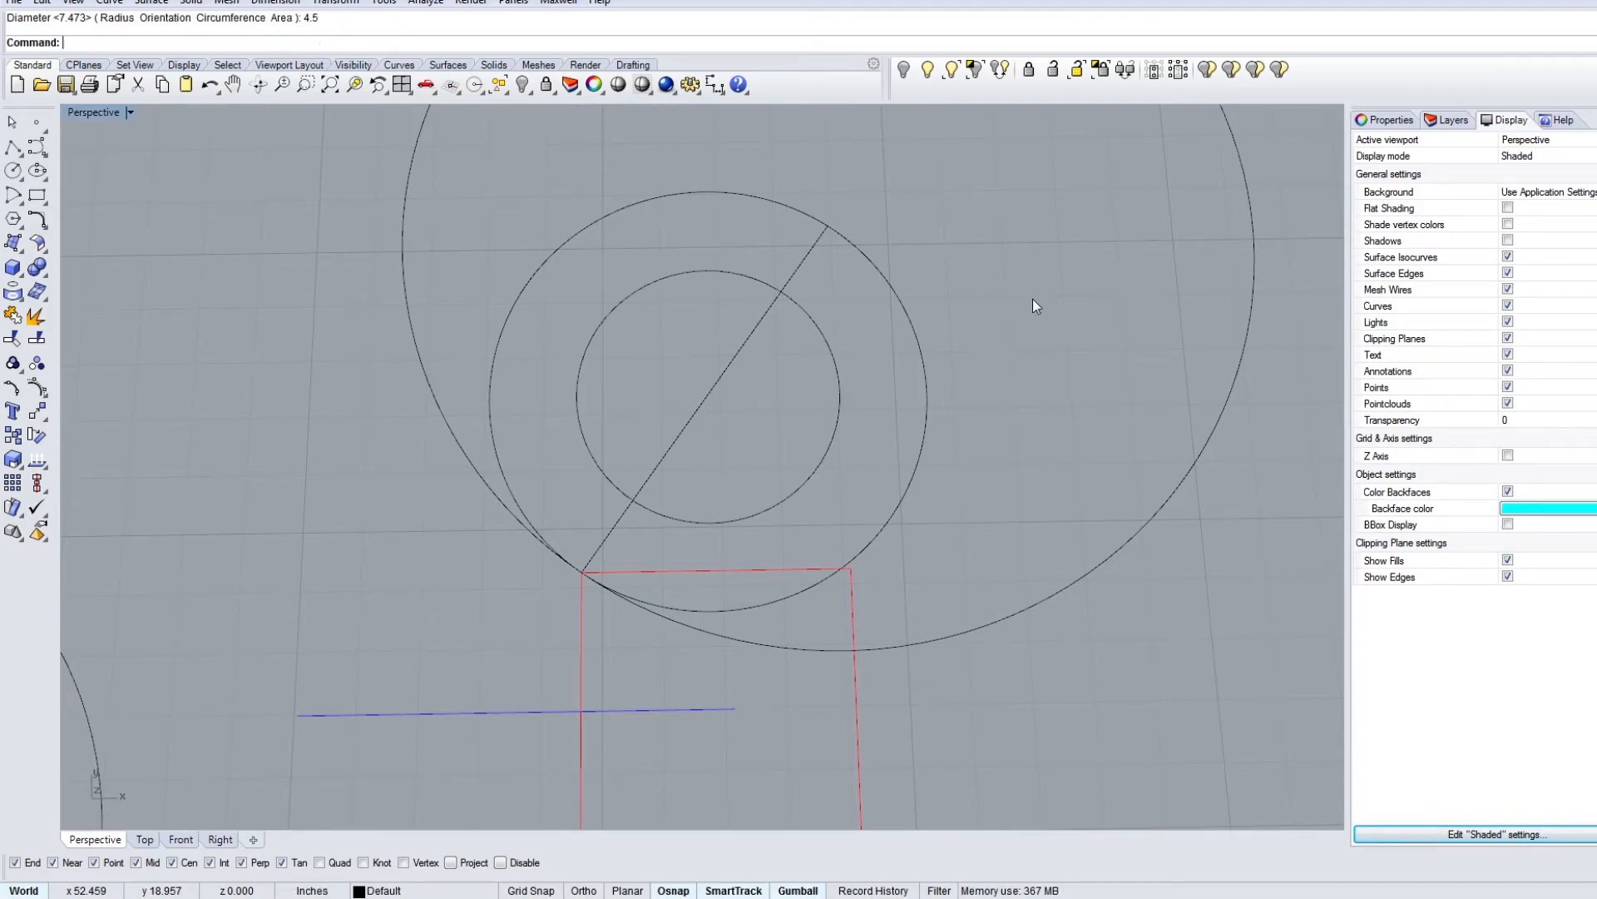
Step: Offset the circle that passes through the slanted line's ends slightly outward, and select the original circle
{"action": "scroll", "coordinate": [834, 407], "scroll_direction": "up", "scroll_amount": 6}
{"action": "scroll", "coordinate": [957, 389], "scroll_direction": "down", "scroll_amount": 6}
{"action": "right_click_drag", "start_coordinate": [1098, 367], "coordinate": [1011, 438], "text": "shift"}
{"action": "left_click_drag", "start_coordinate": [921, 385], "coordinate": [816, 444]}
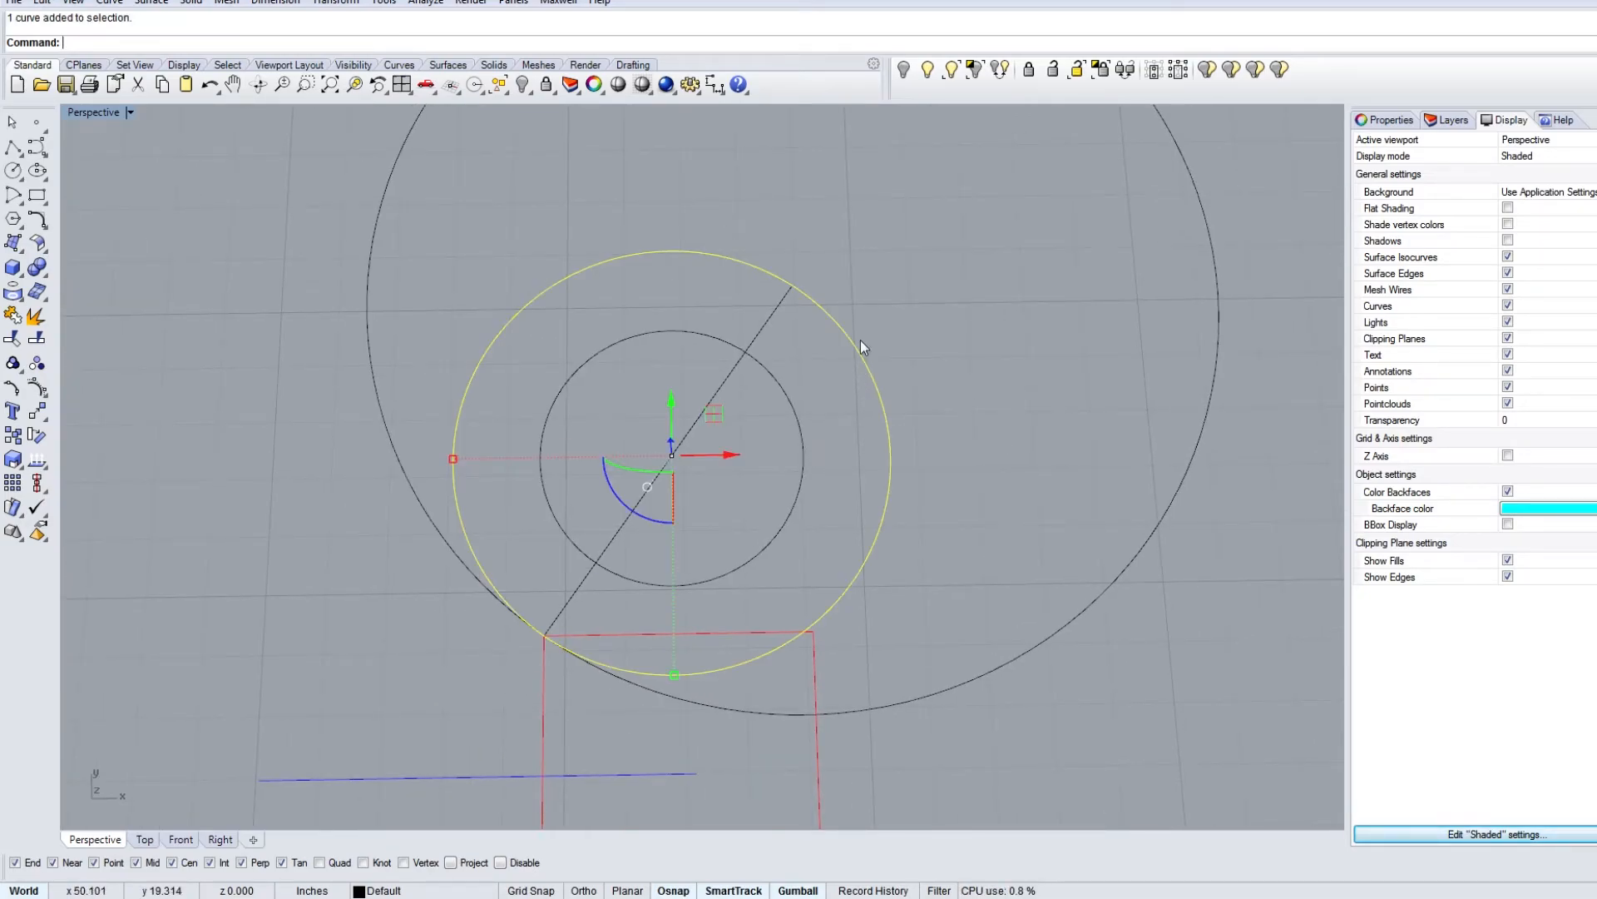
{"action": "type", "text": "Offset"}
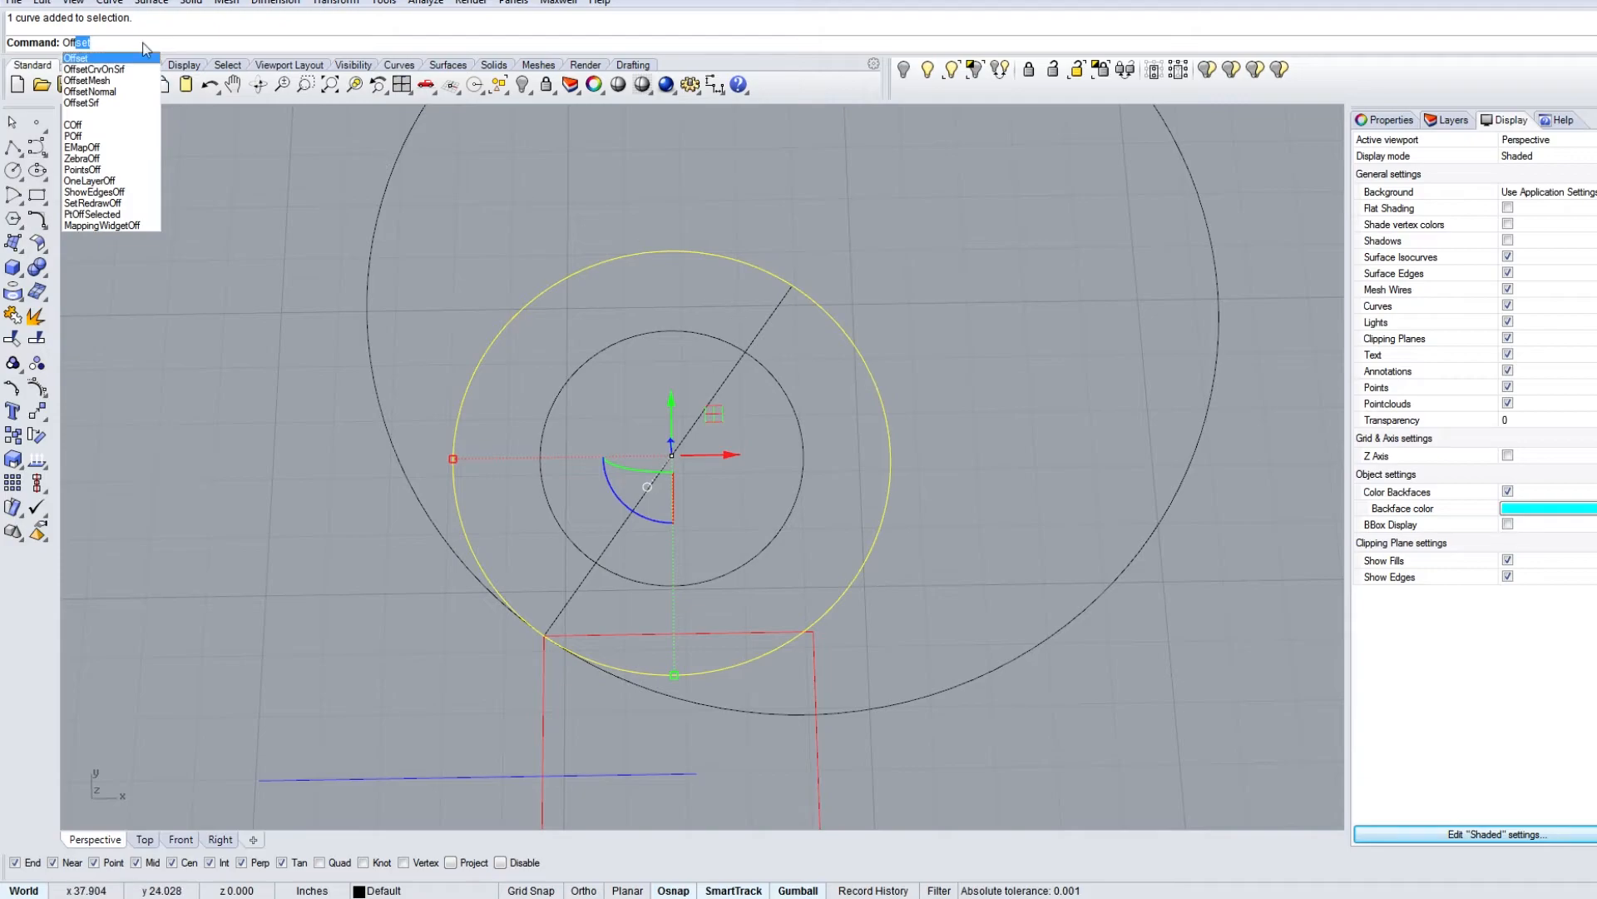
{"action": "key", "text": "Return"}
{"action": "left_click", "coordinate": [830, 432]}
{"action": "scroll", "coordinate": [915, 548], "scroll_direction": "up", "scroll_amount": 3}
{"action": "scroll", "coordinate": [879, 519], "scroll_direction": "down", "scroll_amount": 10}
{"action": "scroll", "coordinate": [776, 511], "scroll_direction": "up", "scroll_amount": 5}
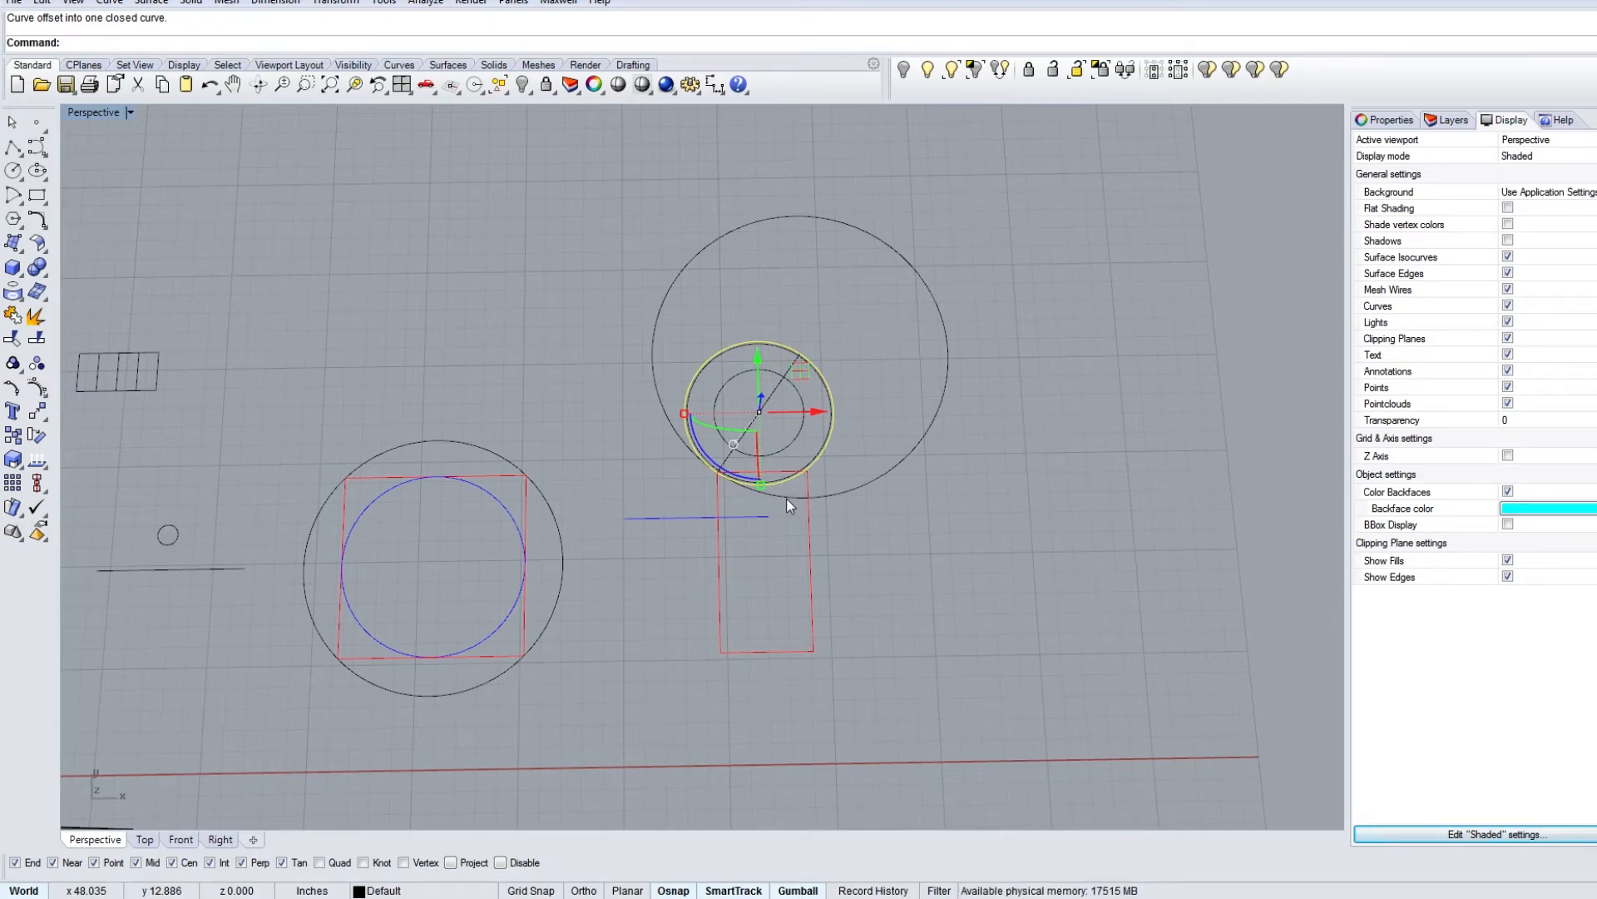
{"action": "scroll", "coordinate": [795, 448], "scroll_direction": "up", "scroll_amount": 4}
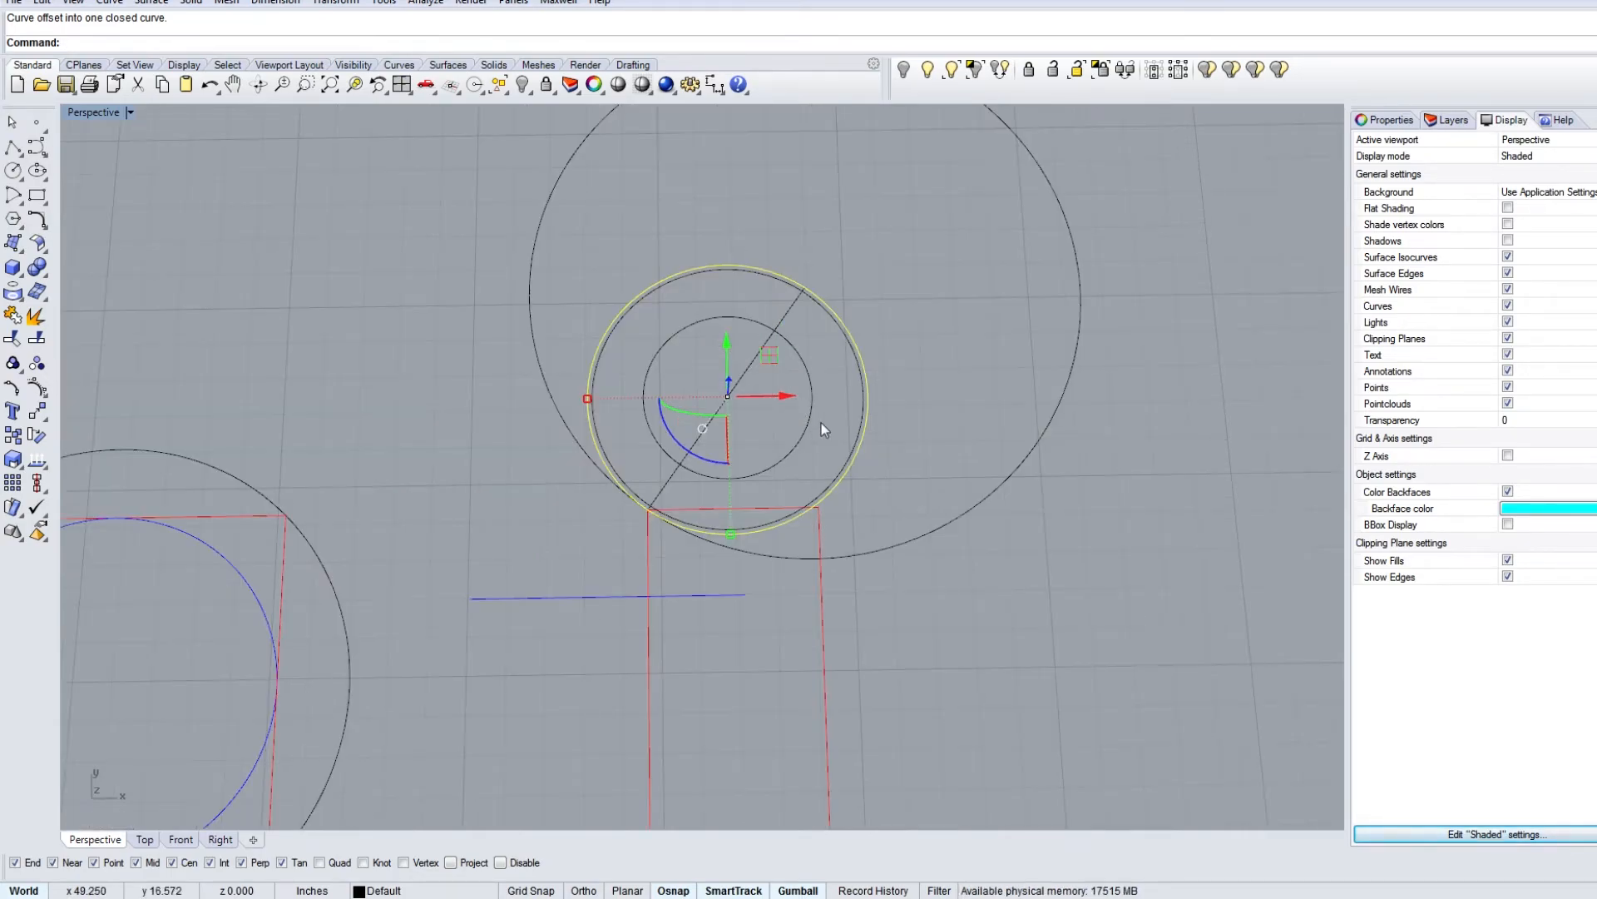
{"action": "scroll", "coordinate": [825, 325], "scroll_direction": "up", "scroll_amount": 3}
{"action": "left_click", "coordinate": [875, 381]}
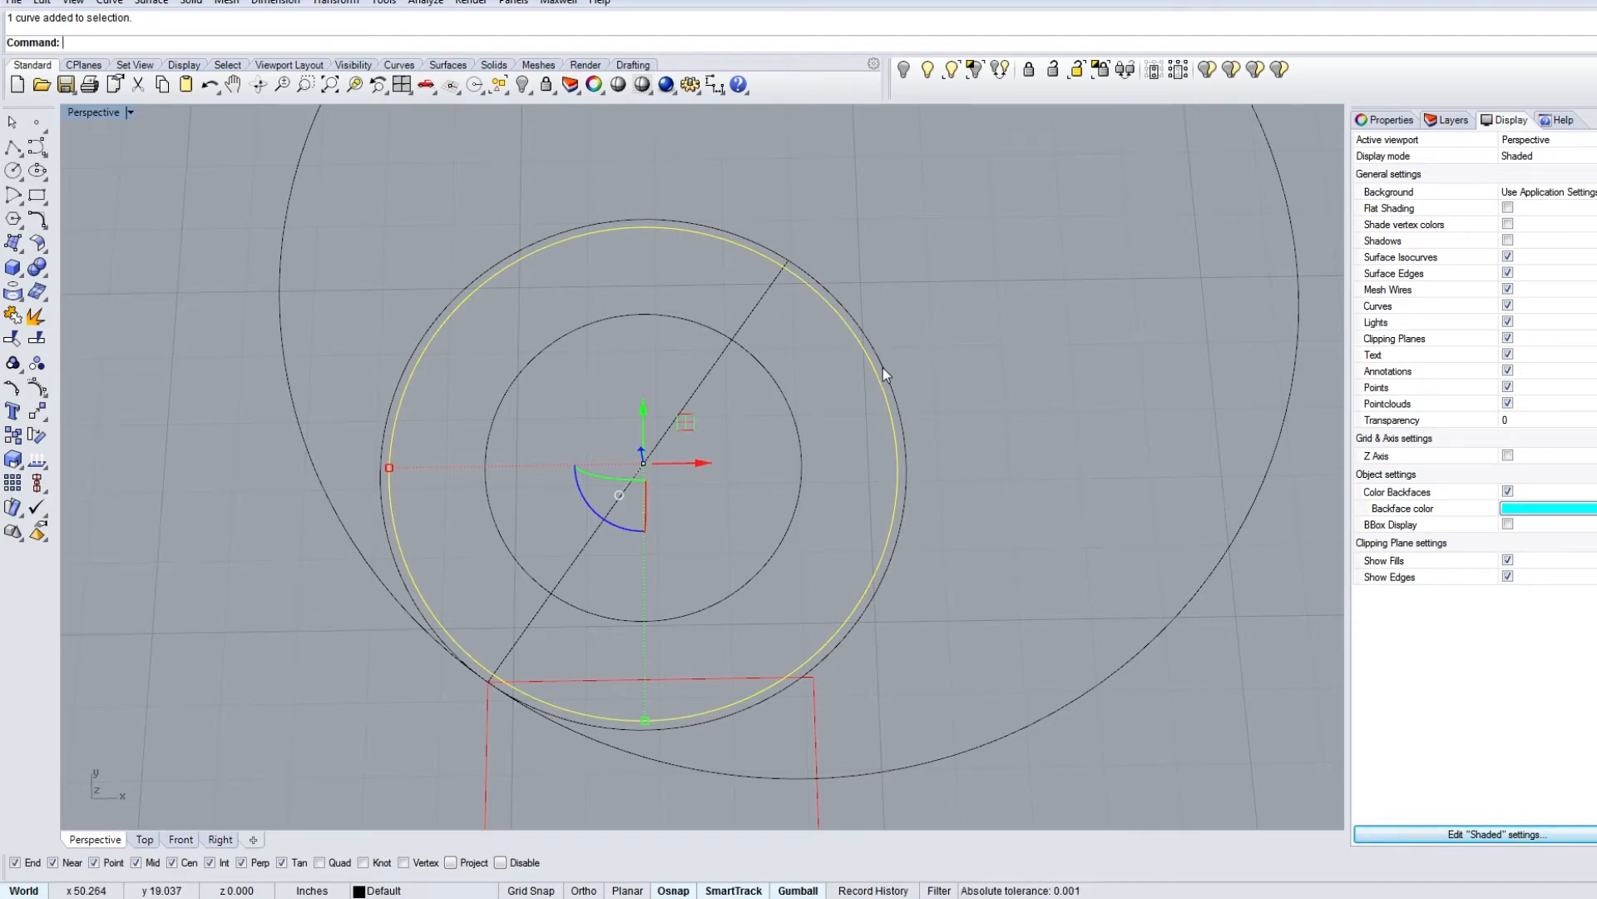
Step: Draw an inscribed polygon with 8 sides, centred on the slanted line's midpoint and large enough to enclose the circles around it
{"action": "scroll", "coordinate": [915, 374], "scroll_direction": "down", "scroll_amount": 5}
{"action": "right_click_drag", "start_coordinate": [963, 367], "coordinate": [747, 298]}
{"action": "right_click_drag", "start_coordinate": [955, 435], "coordinate": [1015, 516]}
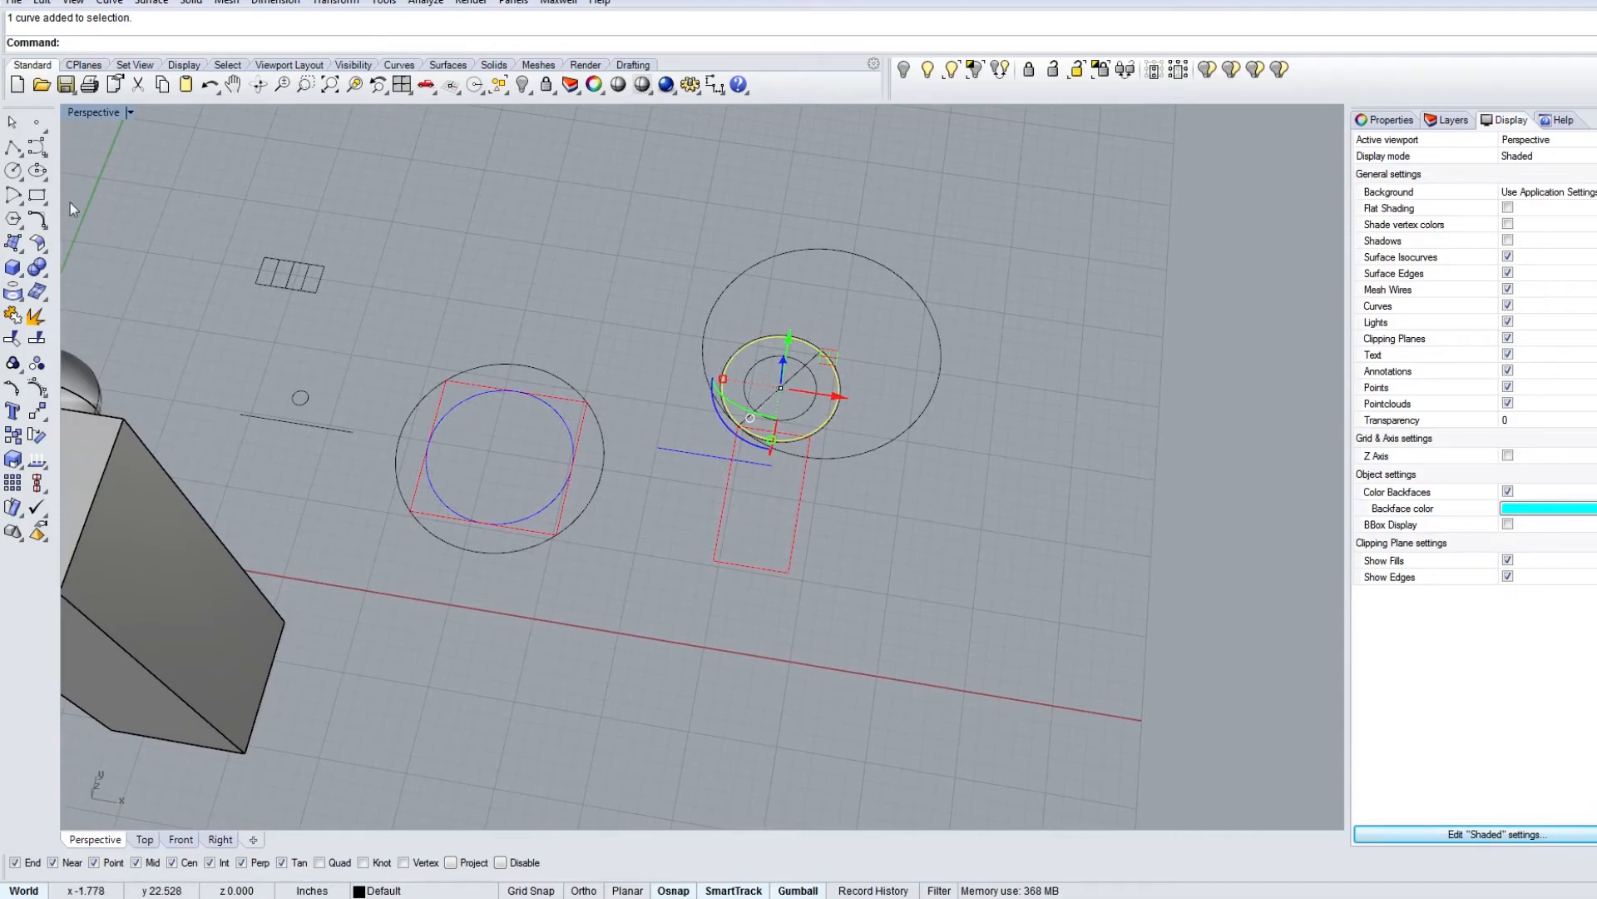
{"action": "left_click", "coordinate": [20, 225]}
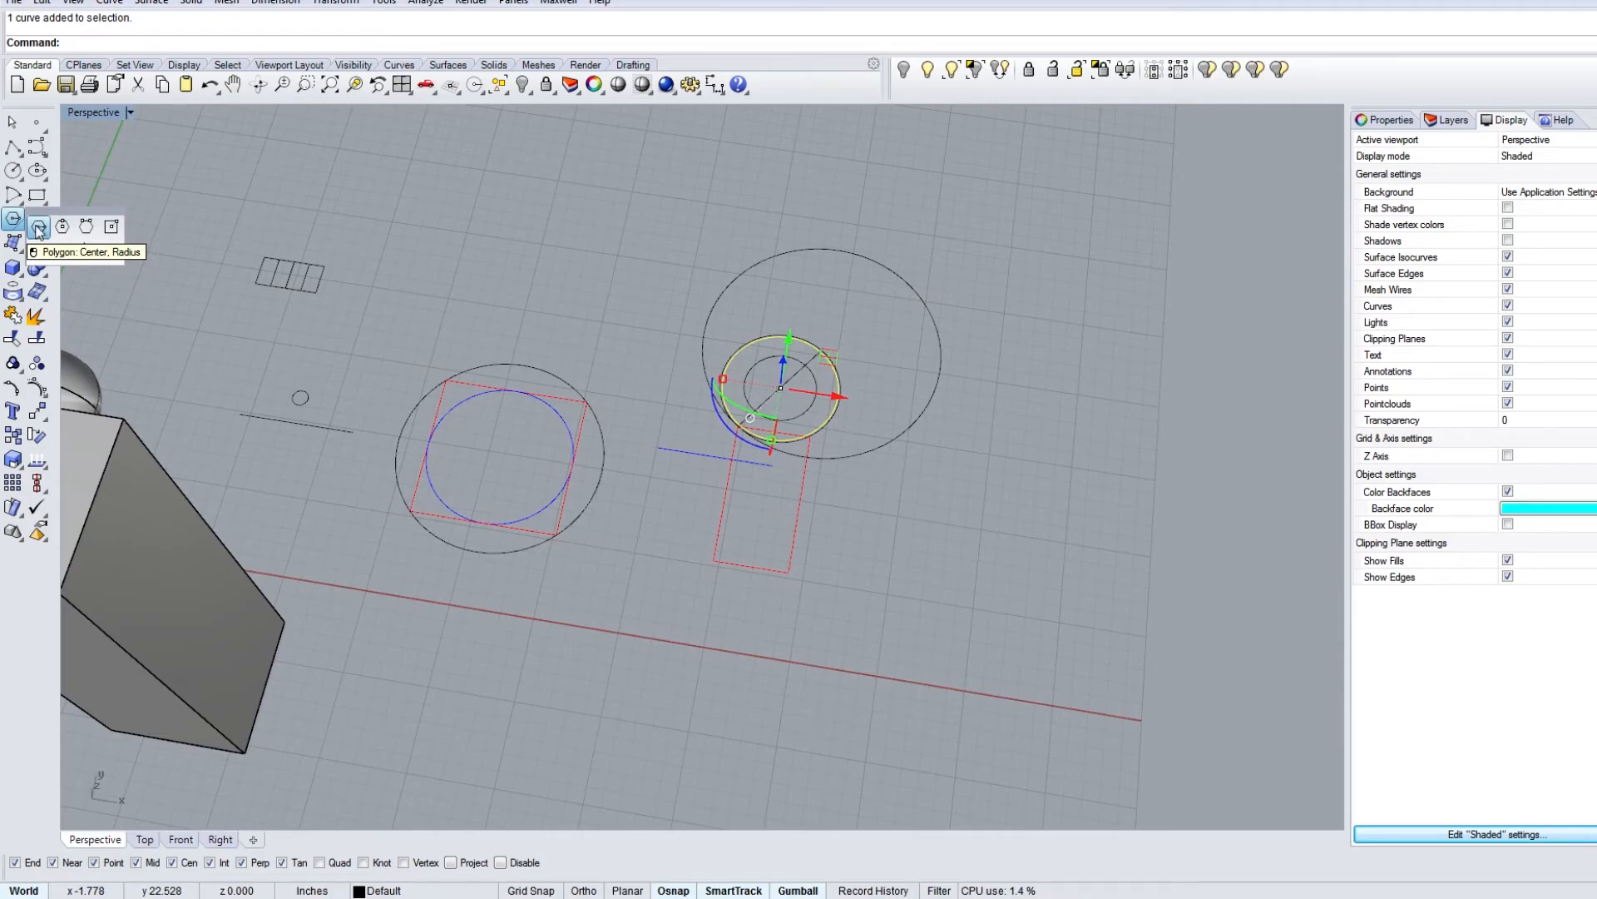
{"action": "left_click", "coordinate": [38, 229]}
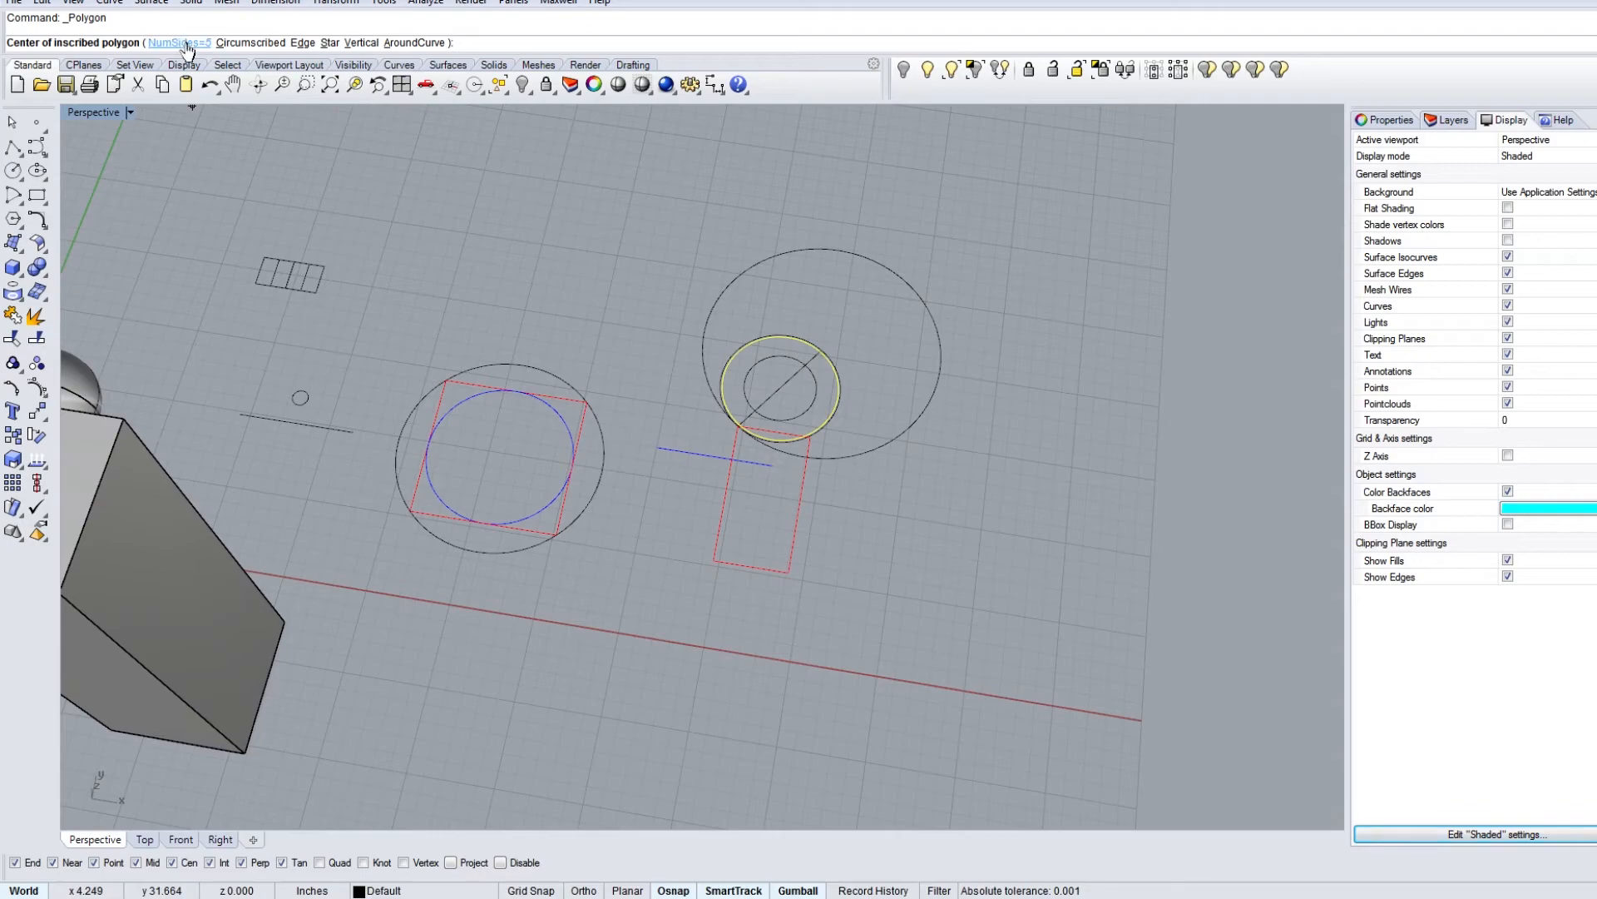
{"action": "right_click_drag", "start_coordinate": [674, 356], "coordinate": [958, 441]}
{"action": "right_click_drag", "start_coordinate": [958, 440], "coordinate": [759, 434], "text": "shift"}
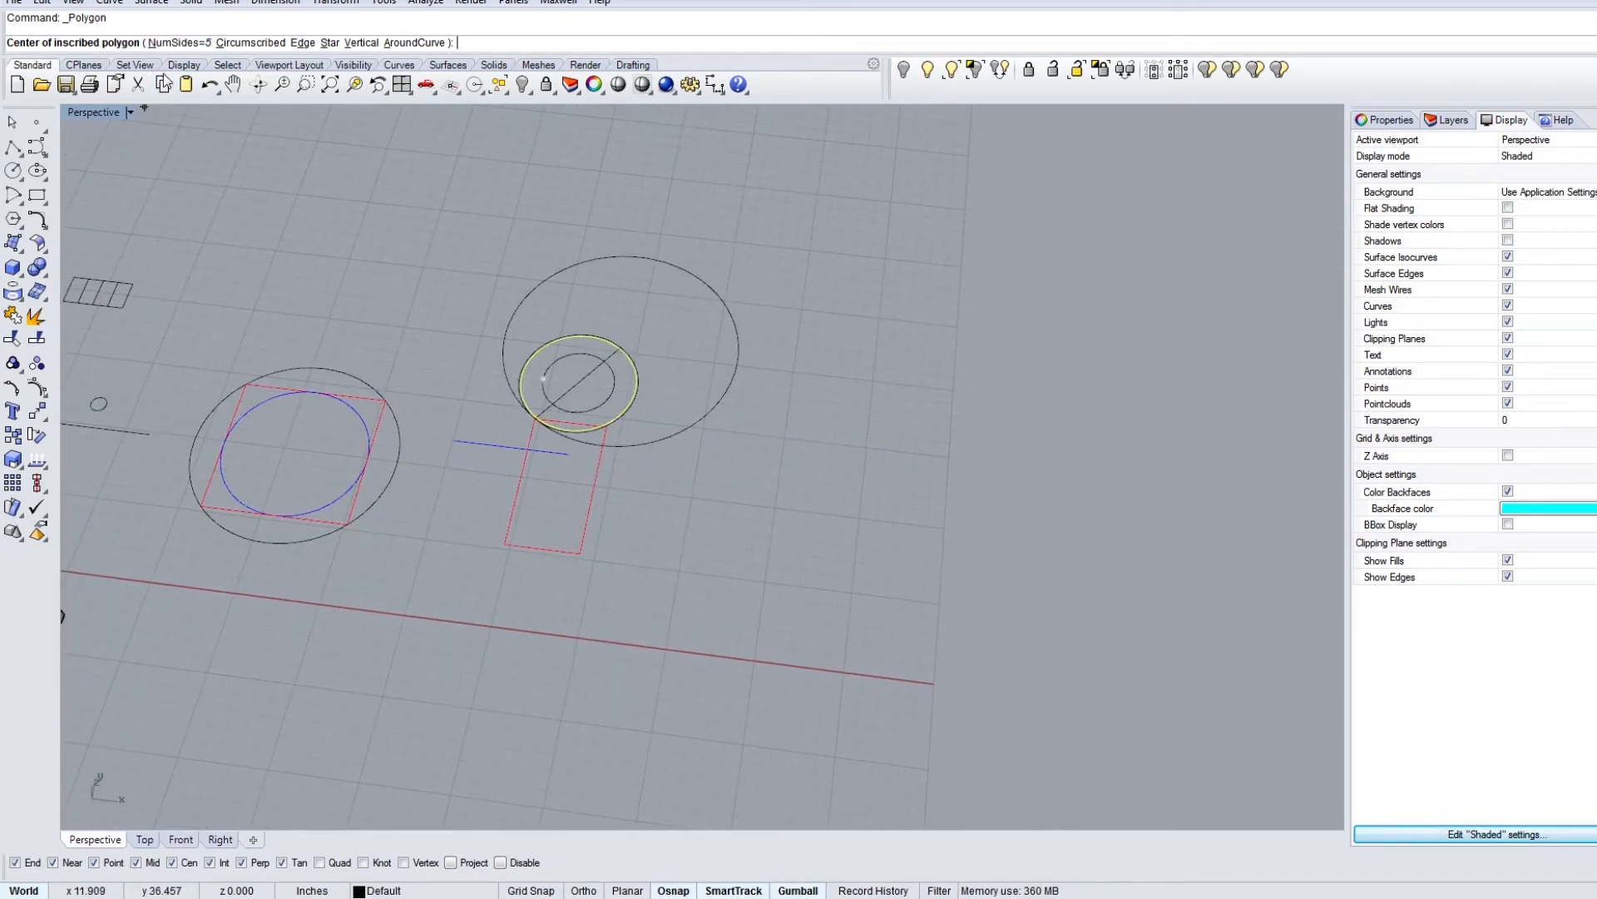
{"action": "left_click", "coordinate": [172, 44]}
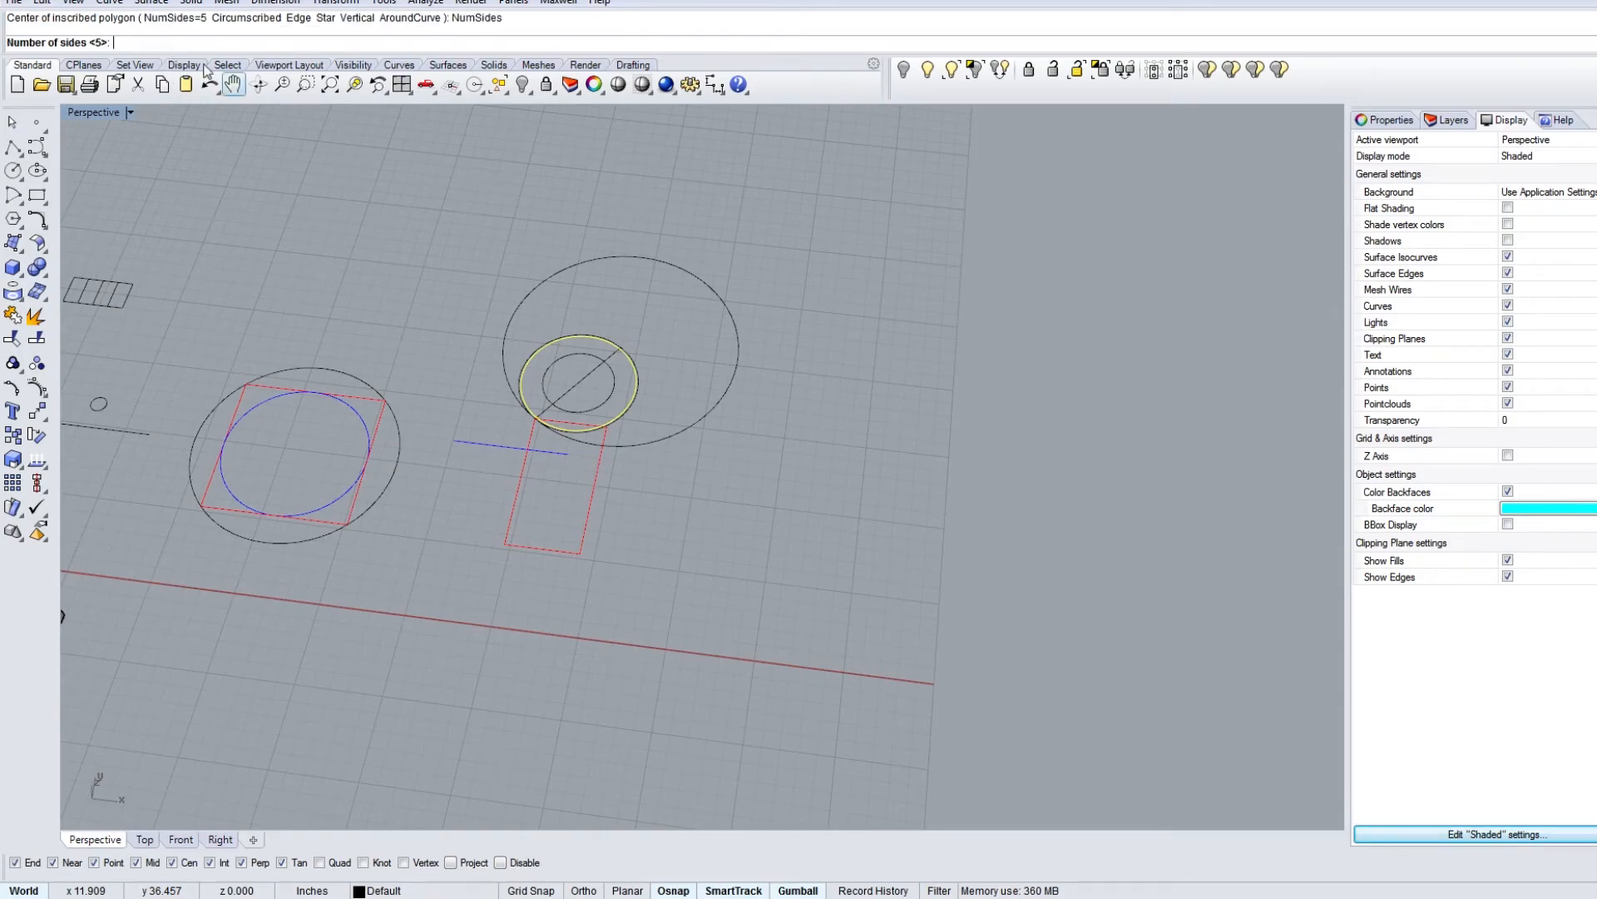
{"action": "type", "text": "8"}
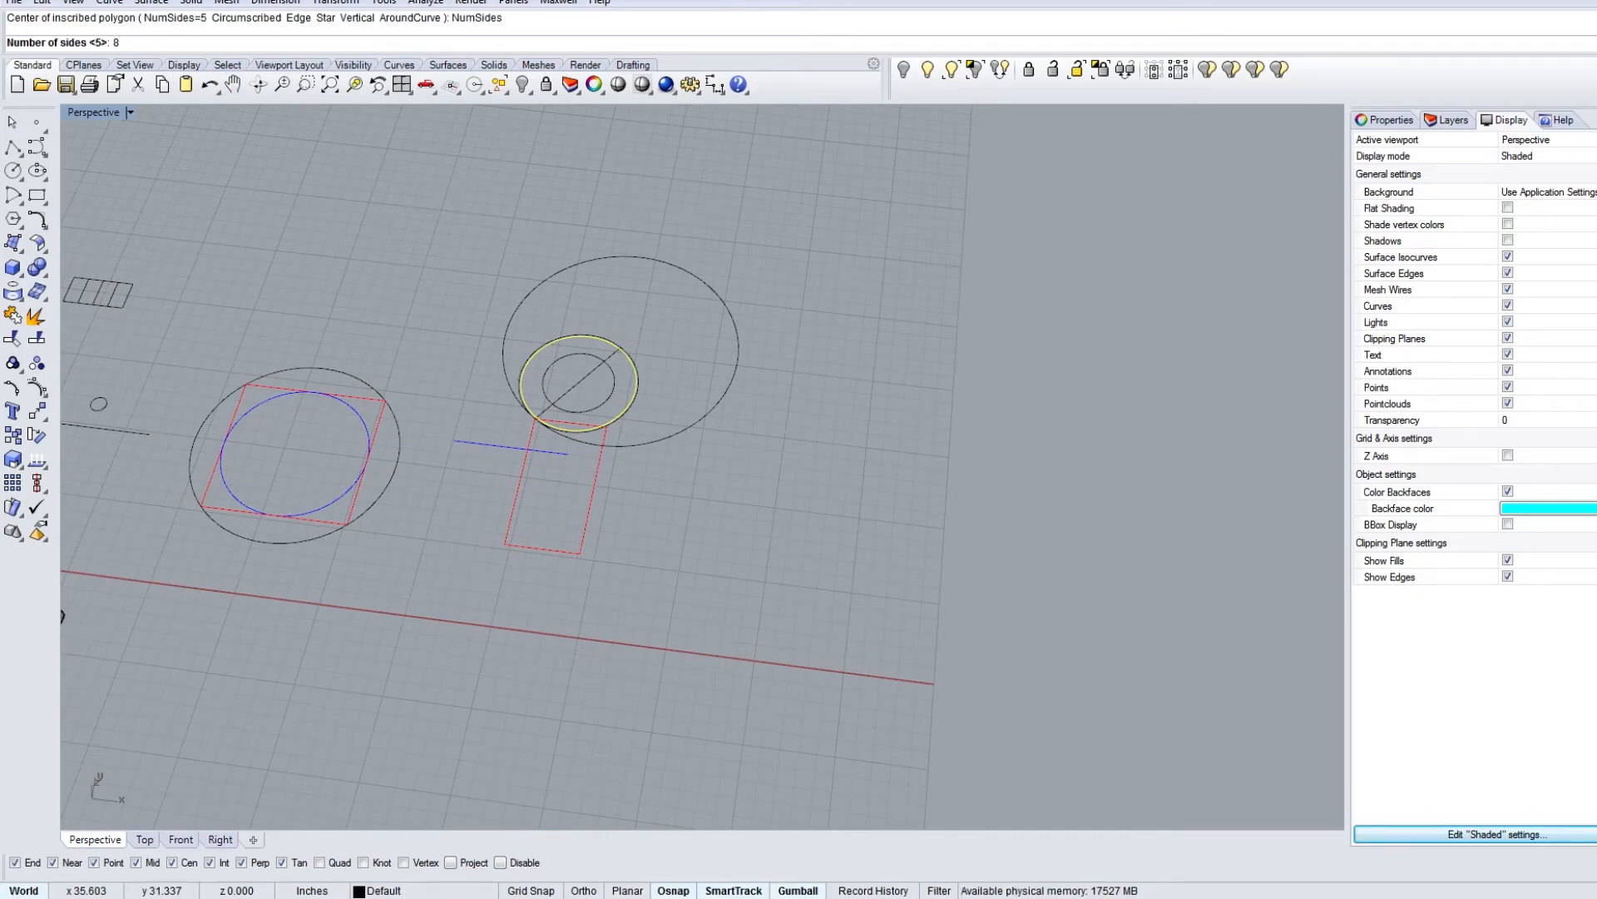
{"action": "key", "text": "Return"}
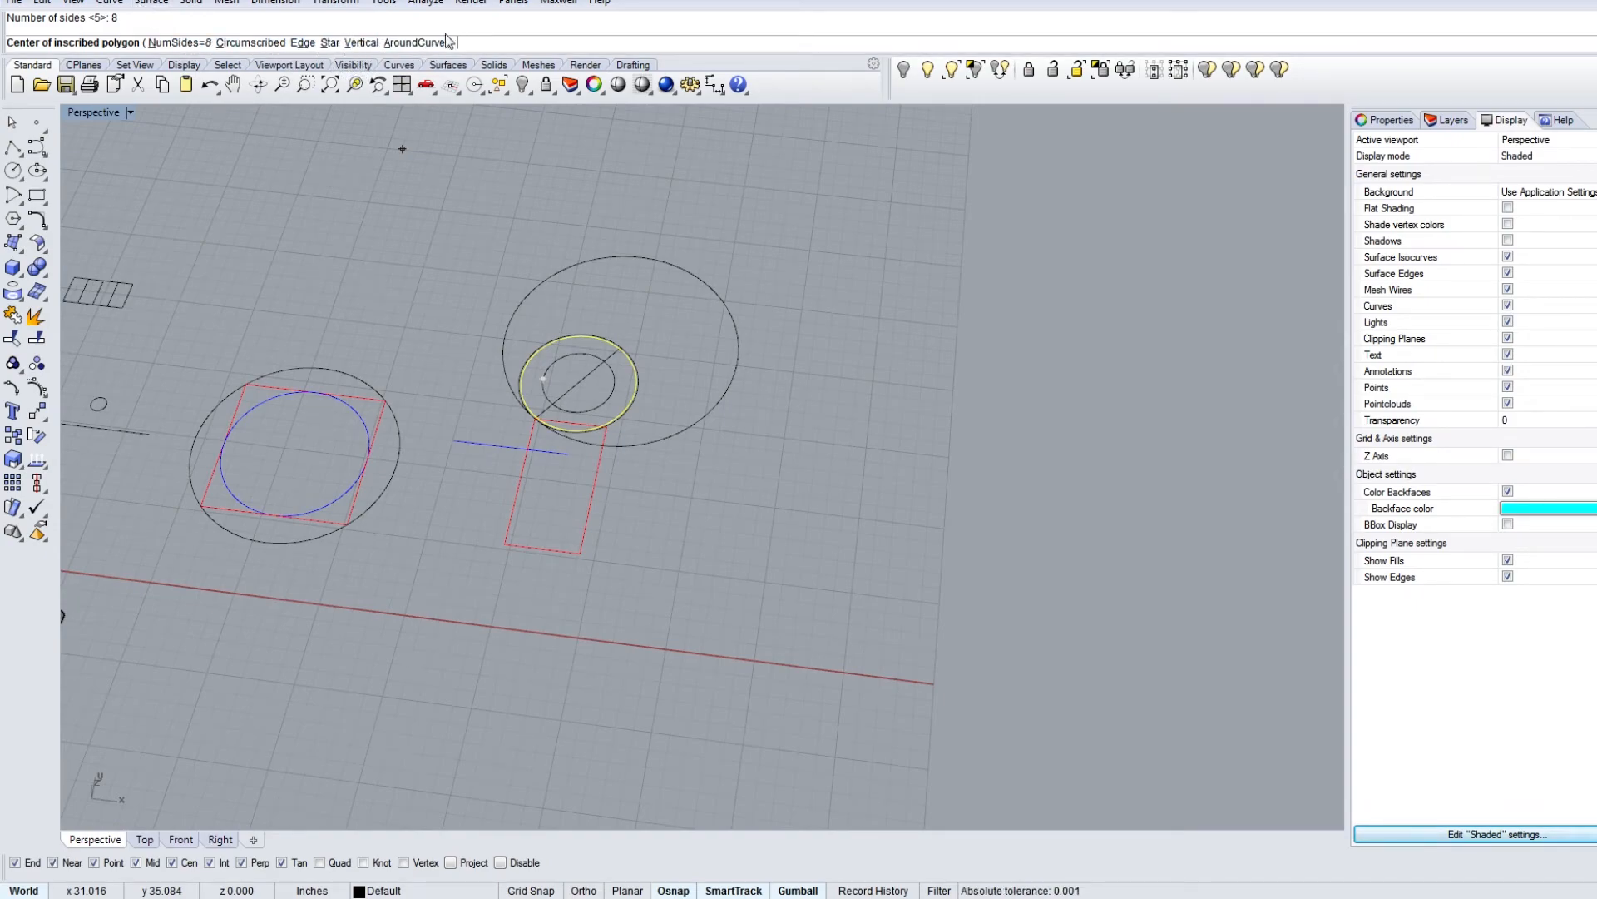
{"action": "scroll", "coordinate": [608, 359], "scroll_direction": "up", "scroll_amount": 2}
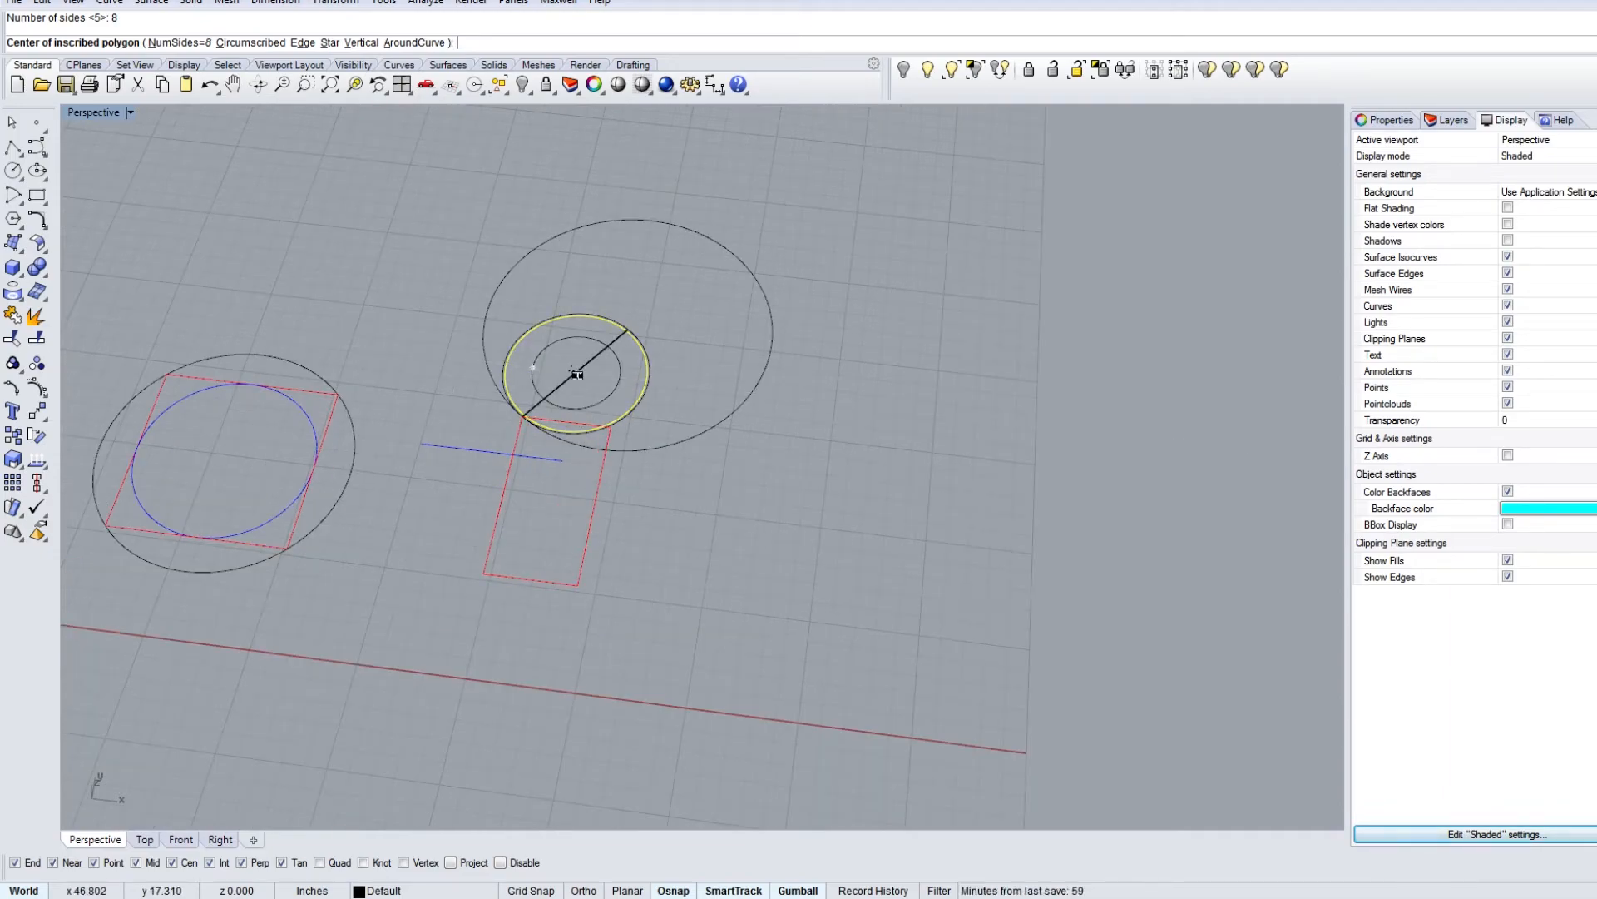
{"action": "left_click", "coordinate": [576, 372]}
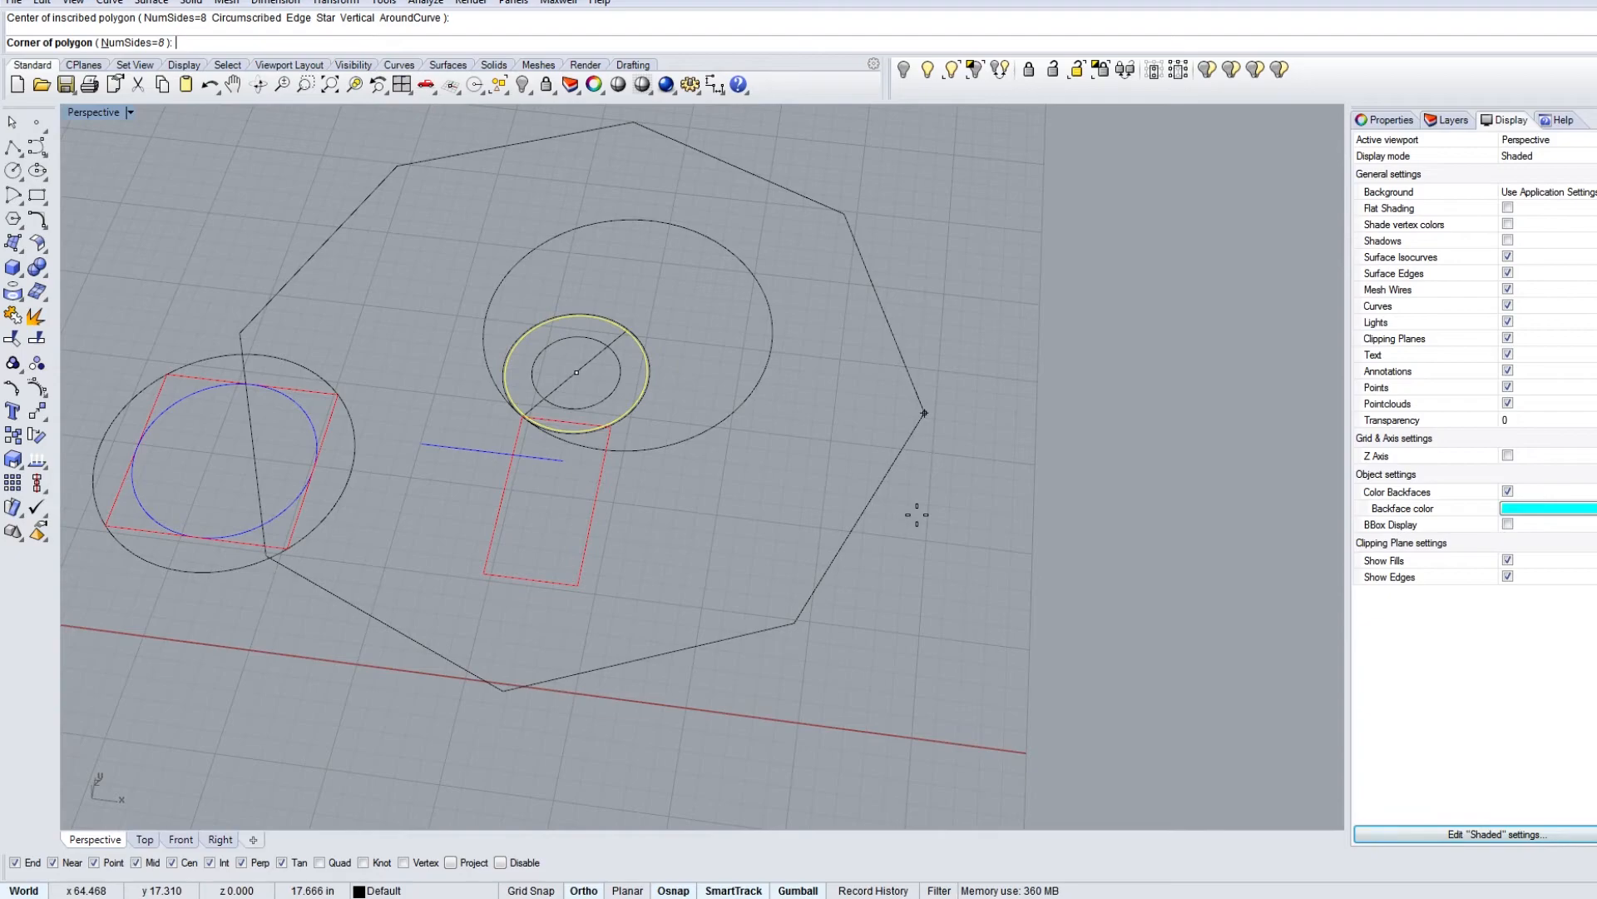
{"action": "left_click", "coordinate": [928, 559]}
Step: Move the octagon about 34.8 inches along the positive X axis, clear of the other curves
{"action": "scroll", "coordinate": [907, 523], "scroll_direction": "down", "scroll_amount": 3}
{"action": "left_click", "coordinate": [923, 498]}
{"action": "left_click_drag", "start_coordinate": [824, 470], "coordinate": [865, 476]}
{"action": "scroll", "coordinate": [871, 486], "scroll_direction": "up", "scroll_amount": 4}
{"action": "scroll", "coordinate": [850, 478], "scroll_direction": "down", "scroll_amount": 3}
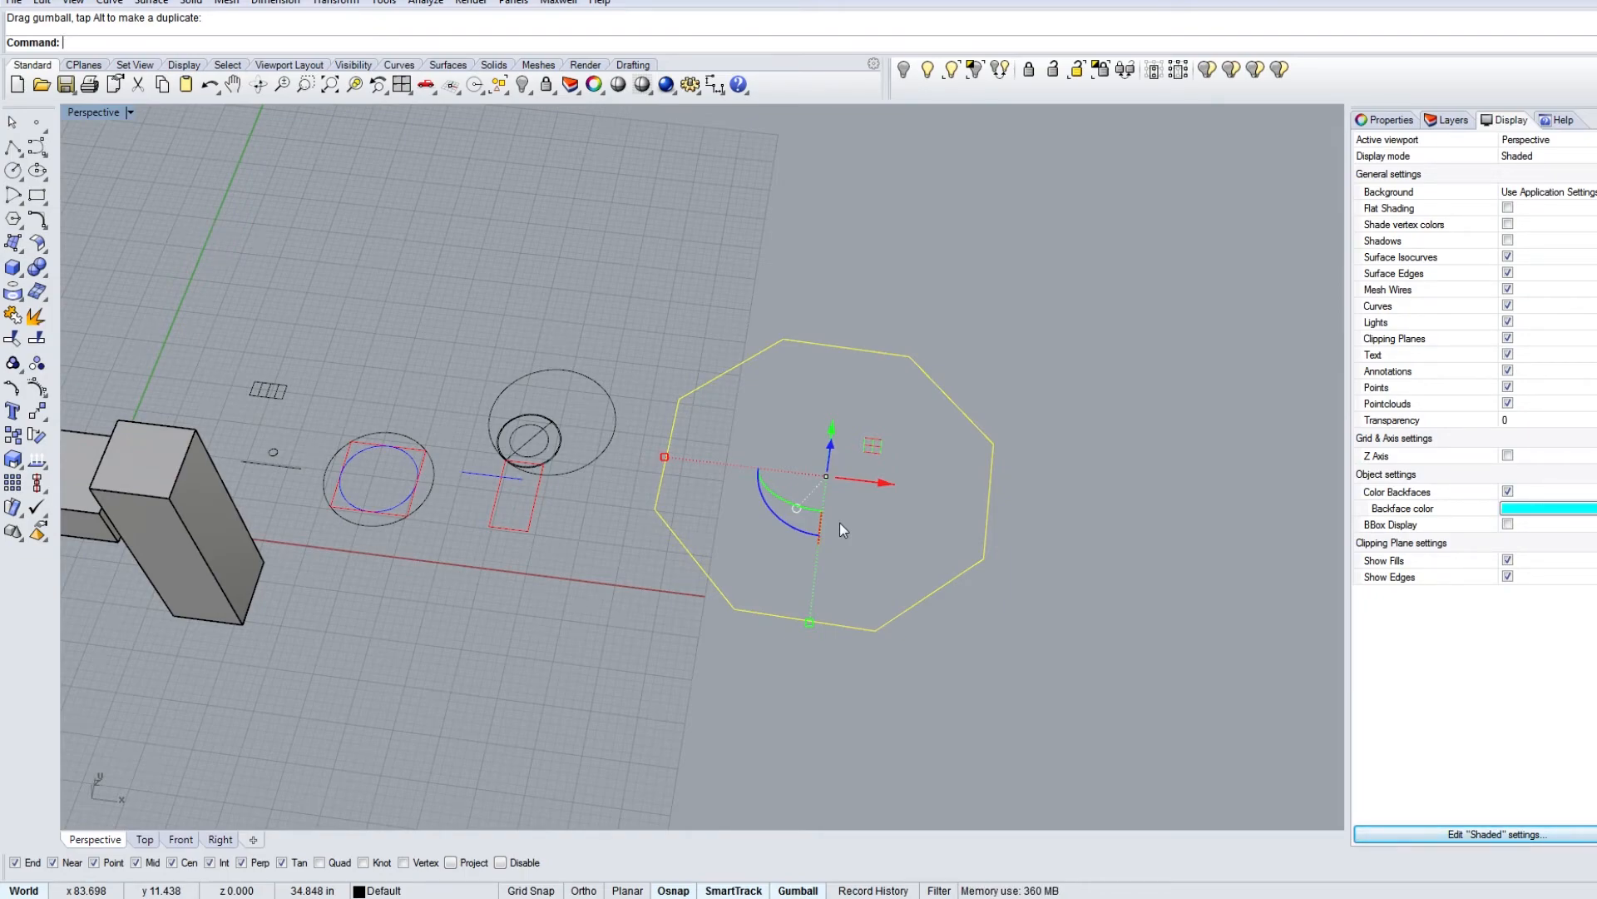
Step: Switch to the Top viewport and look over the octagon and the neighbouring curves
{"action": "right_click_drag", "start_coordinate": [828, 521], "coordinate": [583, 552]}
{"action": "left_click", "coordinate": [146, 840]}
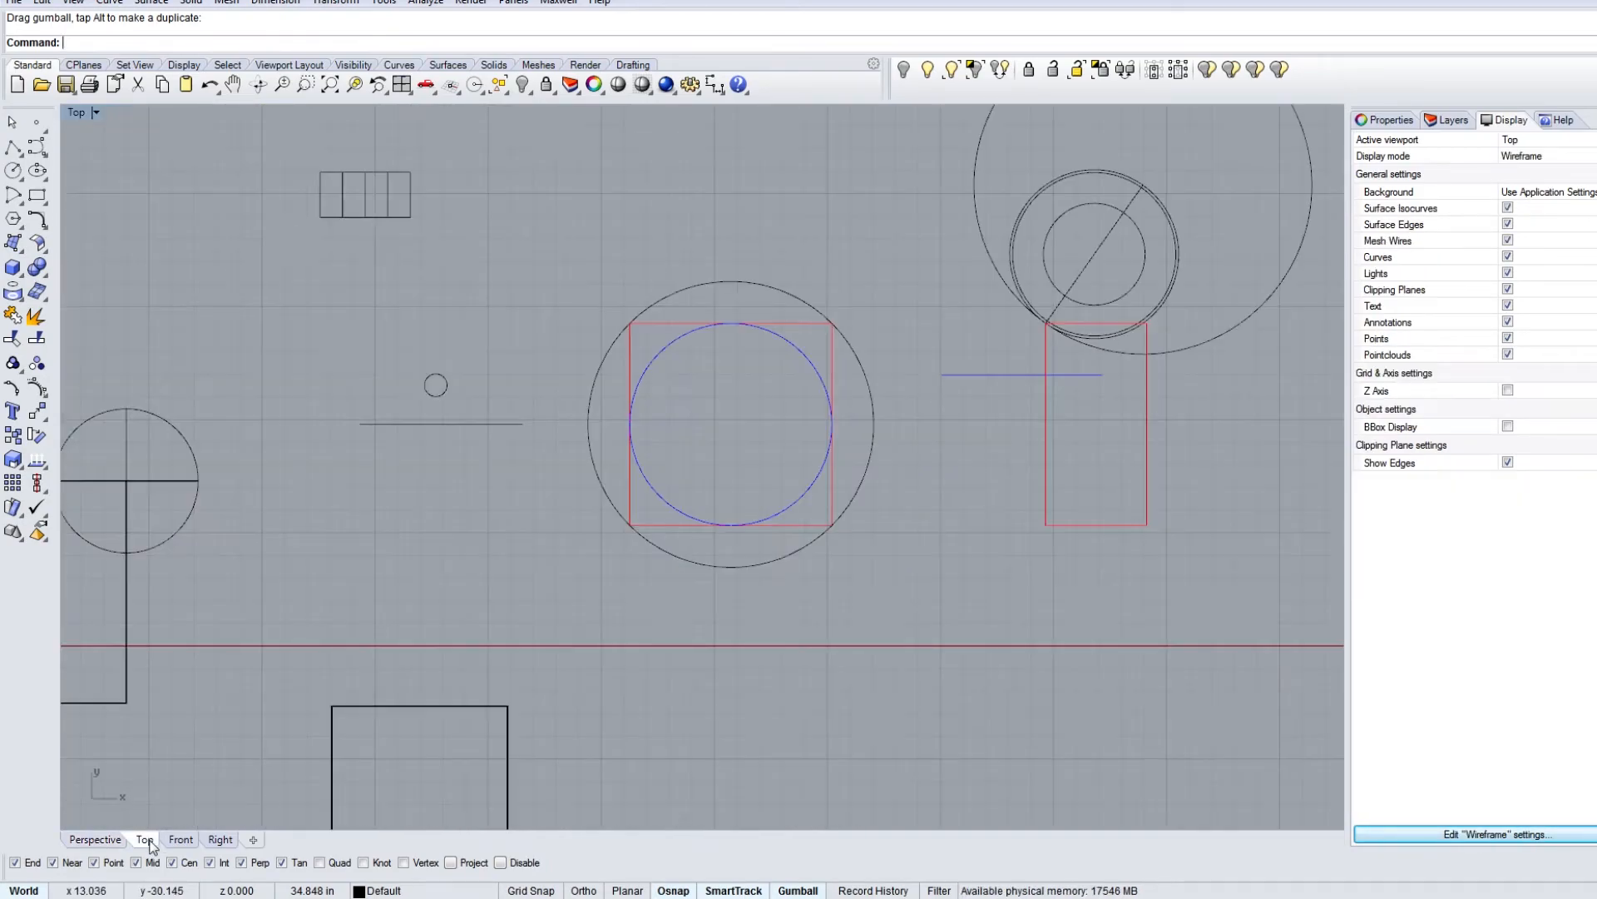
{"action": "scroll", "coordinate": [849, 451], "scroll_direction": "down", "scroll_amount": 5}
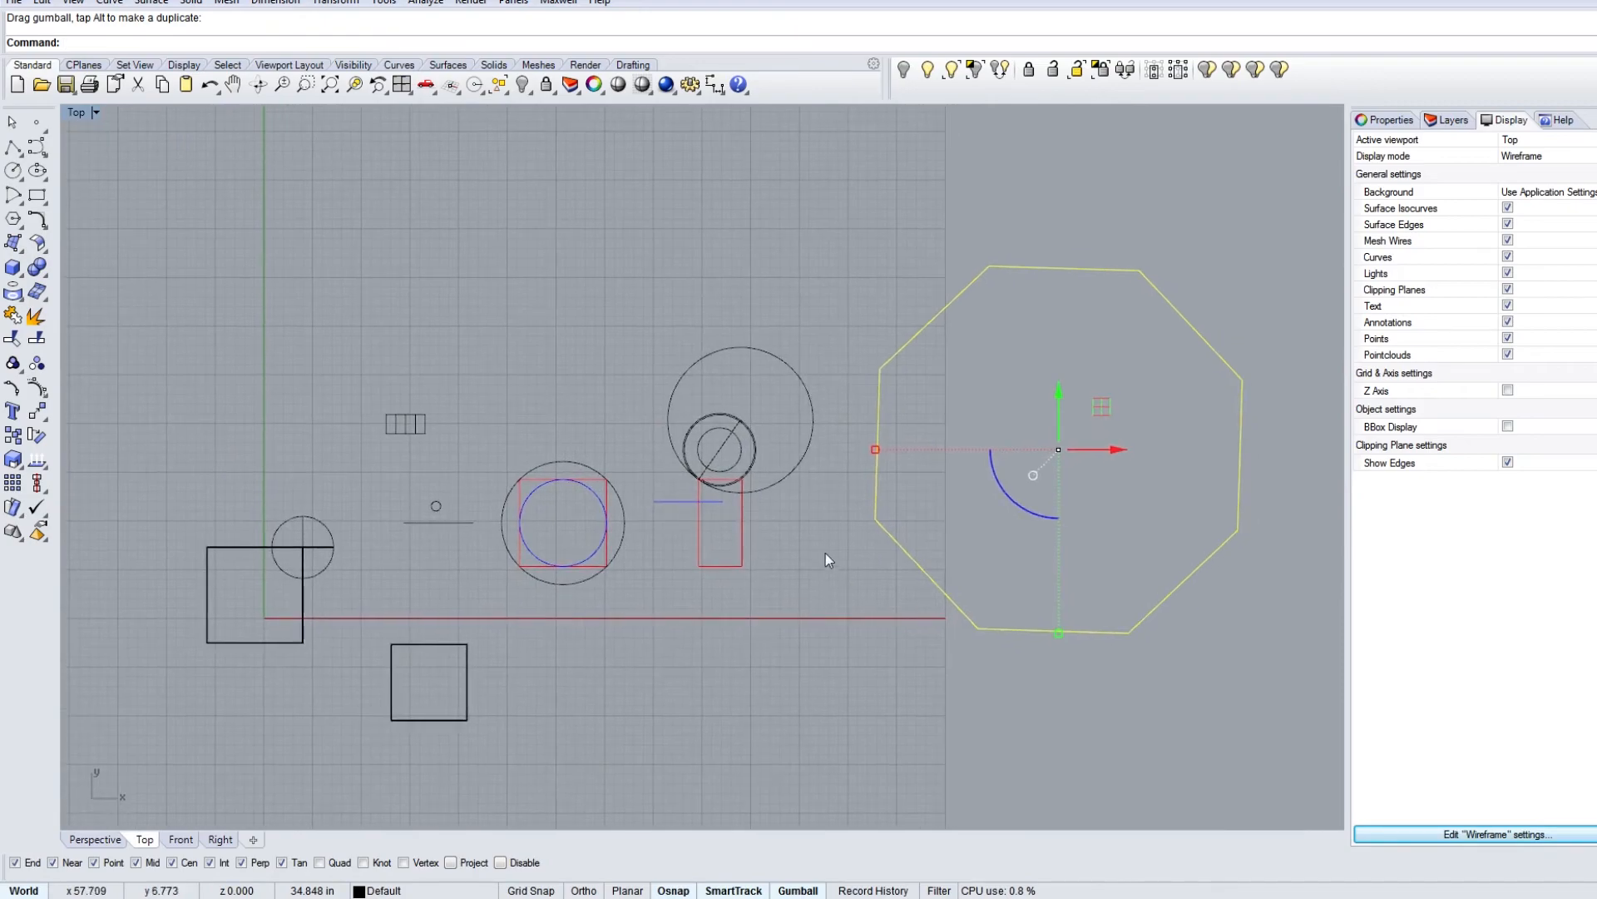
{"action": "right_click_drag", "start_coordinate": [990, 550], "coordinate": [743, 642]}
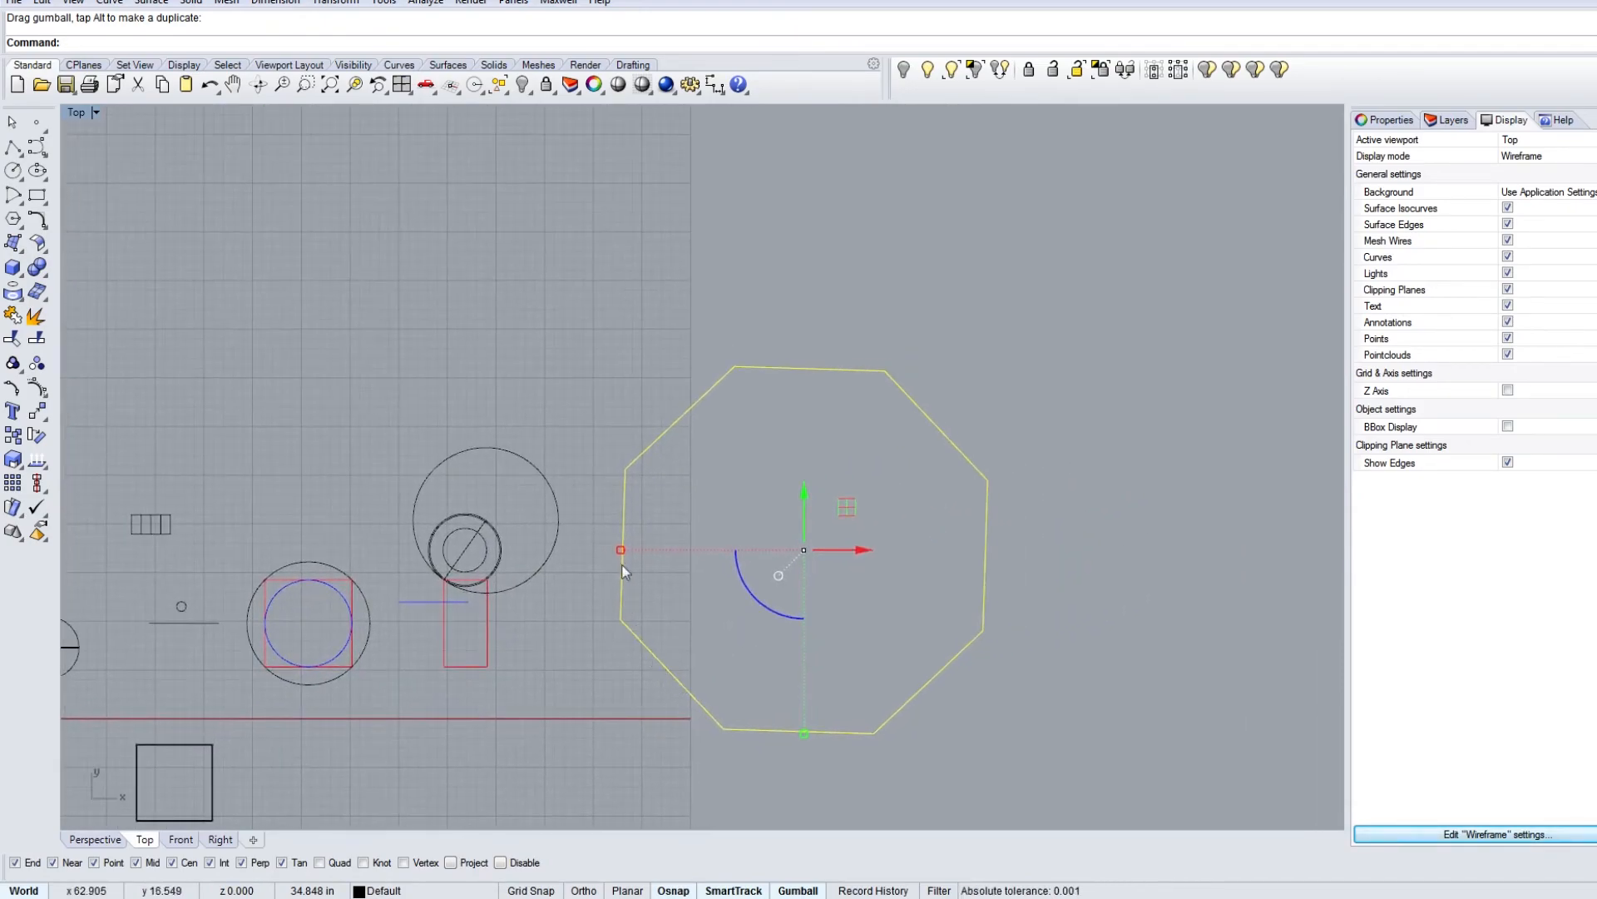
{"action": "scroll", "coordinate": [586, 487], "scroll_direction": "down", "scroll_amount": 3}
{"action": "scroll", "coordinate": [441, 551], "scroll_direction": "up", "scroll_amount": 8}
{"action": "scroll", "coordinate": [572, 529], "scroll_direction": "down", "scroll_amount": 4}
{"action": "scroll", "coordinate": [797, 477], "scroll_direction": "up", "scroll_amount": 1}
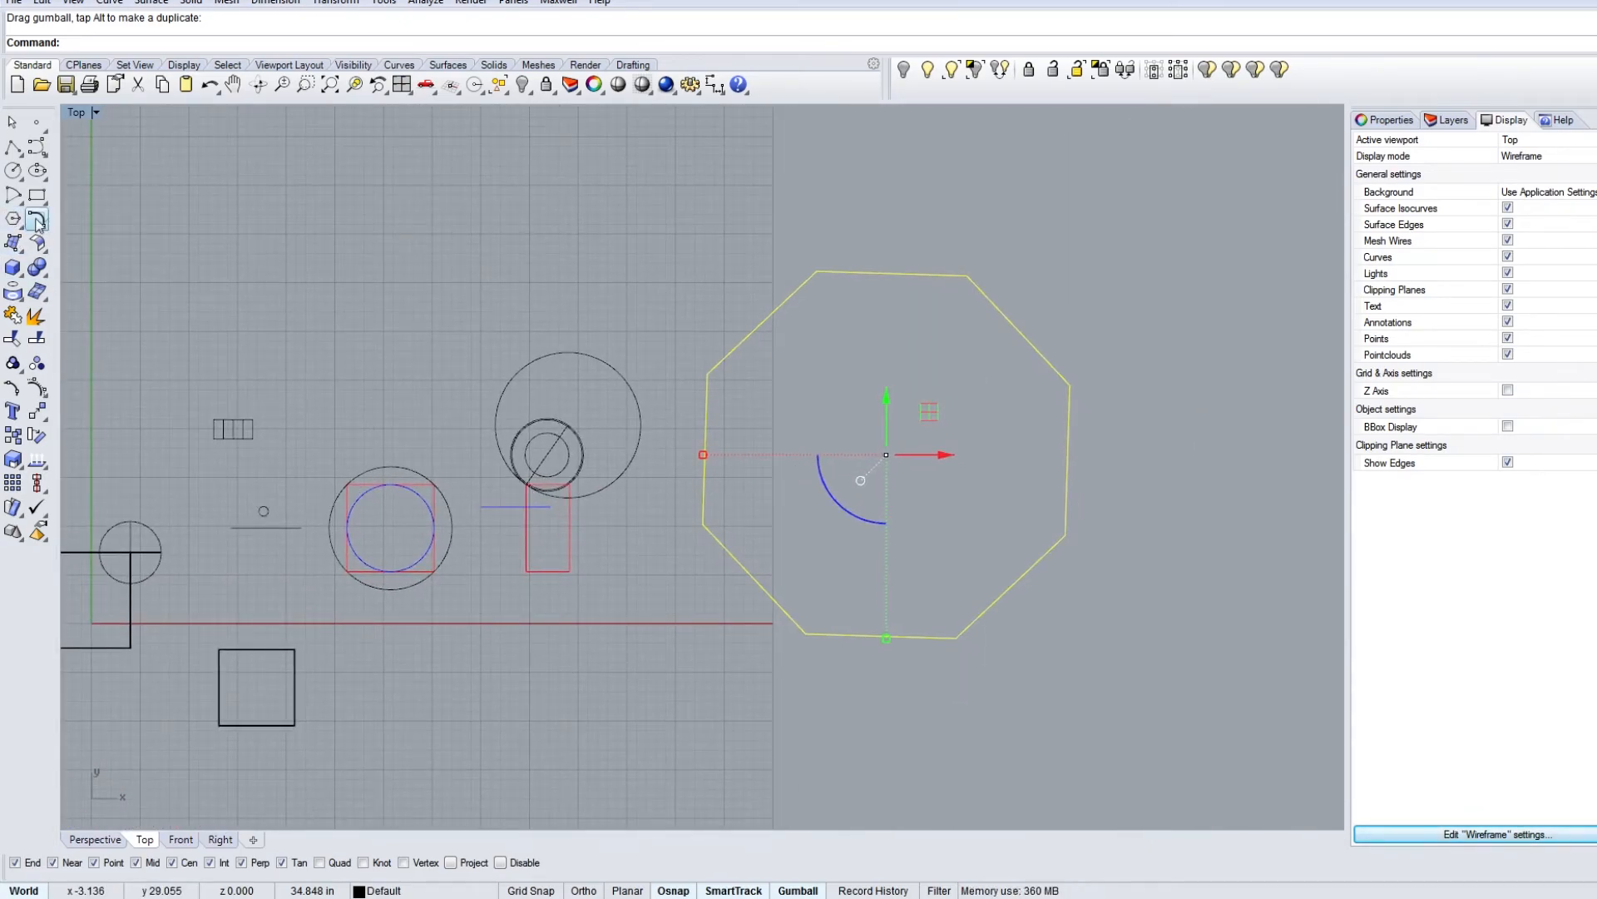
{"action": "right_click_drag", "start_coordinate": [335, 322], "coordinate": [648, 310]}
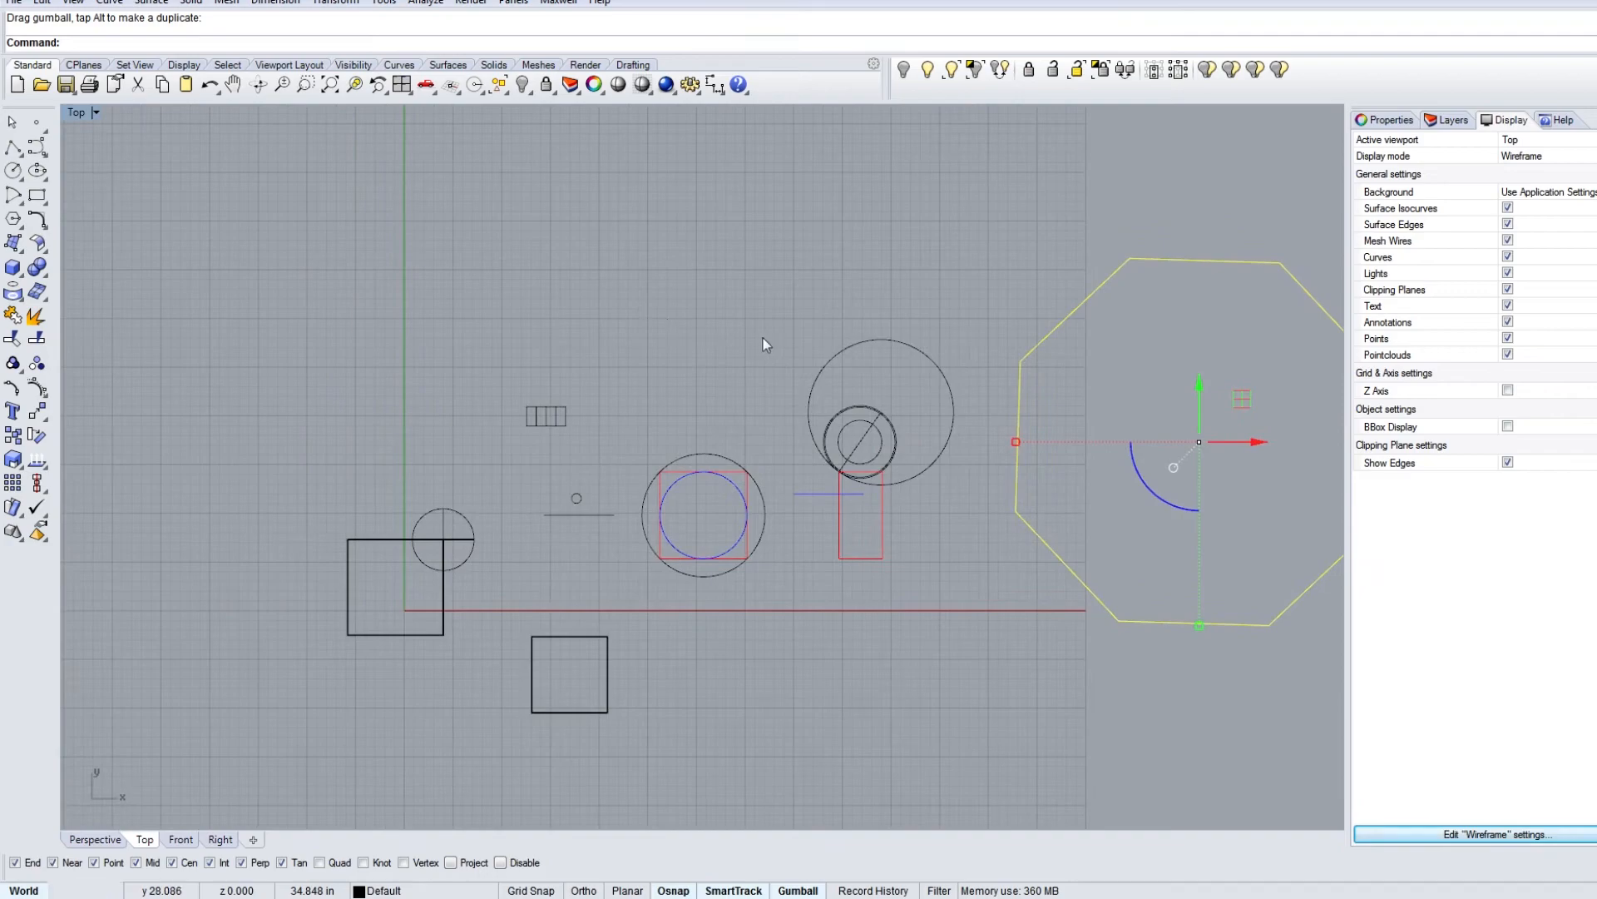
{"action": "right_click_drag", "start_coordinate": [897, 377], "coordinate": [739, 470]}
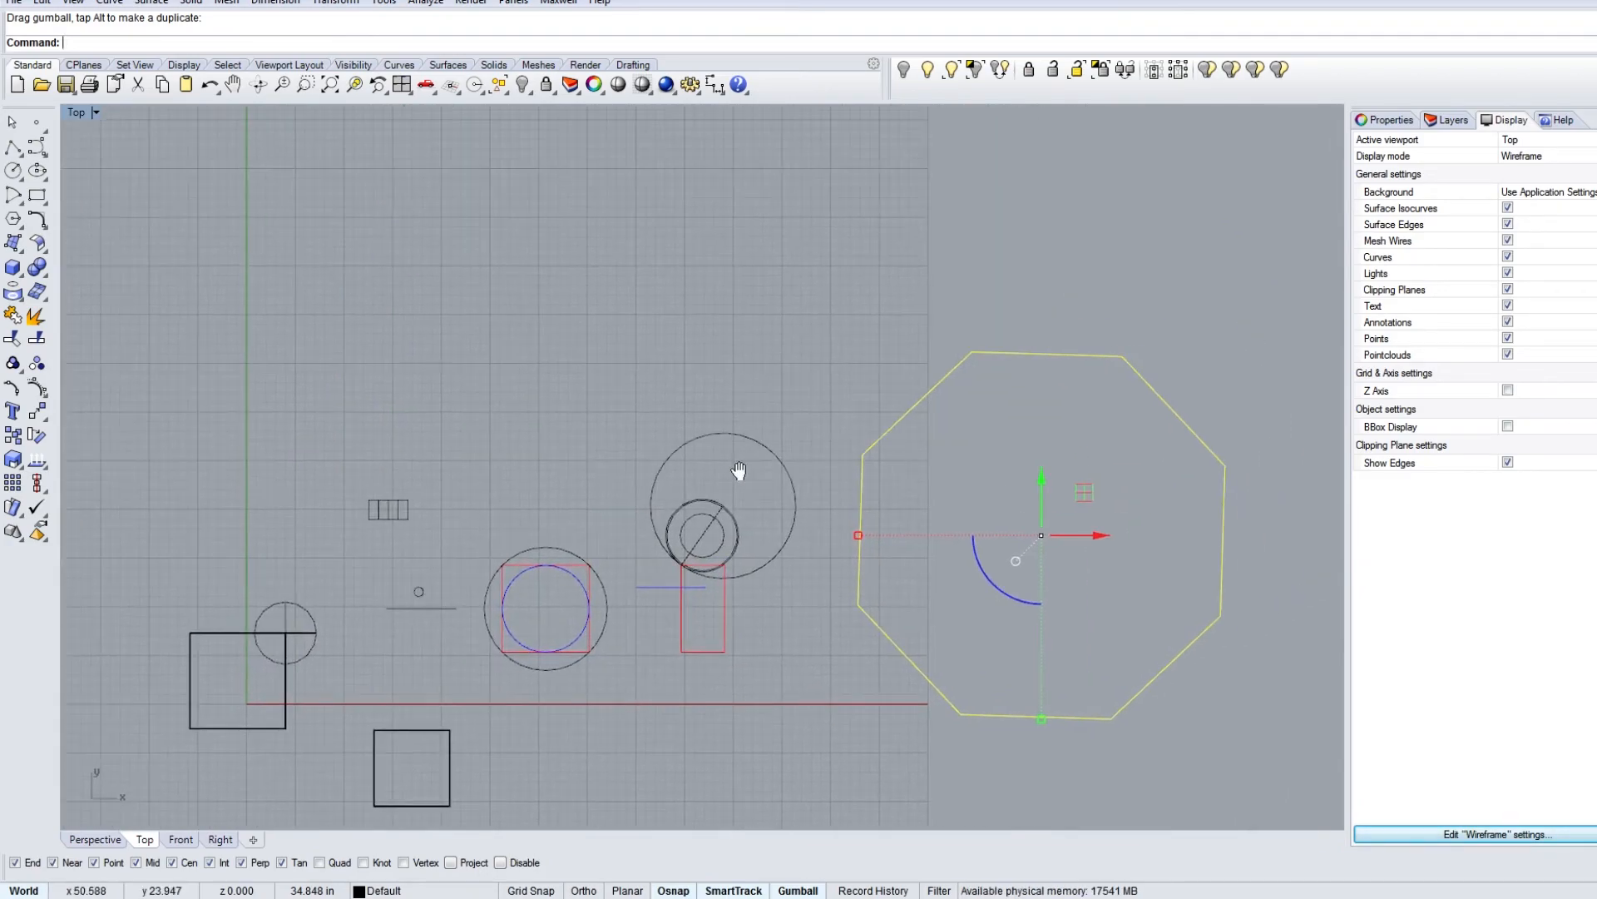
Step: Draw a large circle in the empty area above the existing curves, select it and zoom to the selection
{"action": "left_click", "coordinate": [13, 170]}
{"action": "left_click", "coordinate": [463, 181]}
{"action": "left_click", "coordinate": [830, 360]}
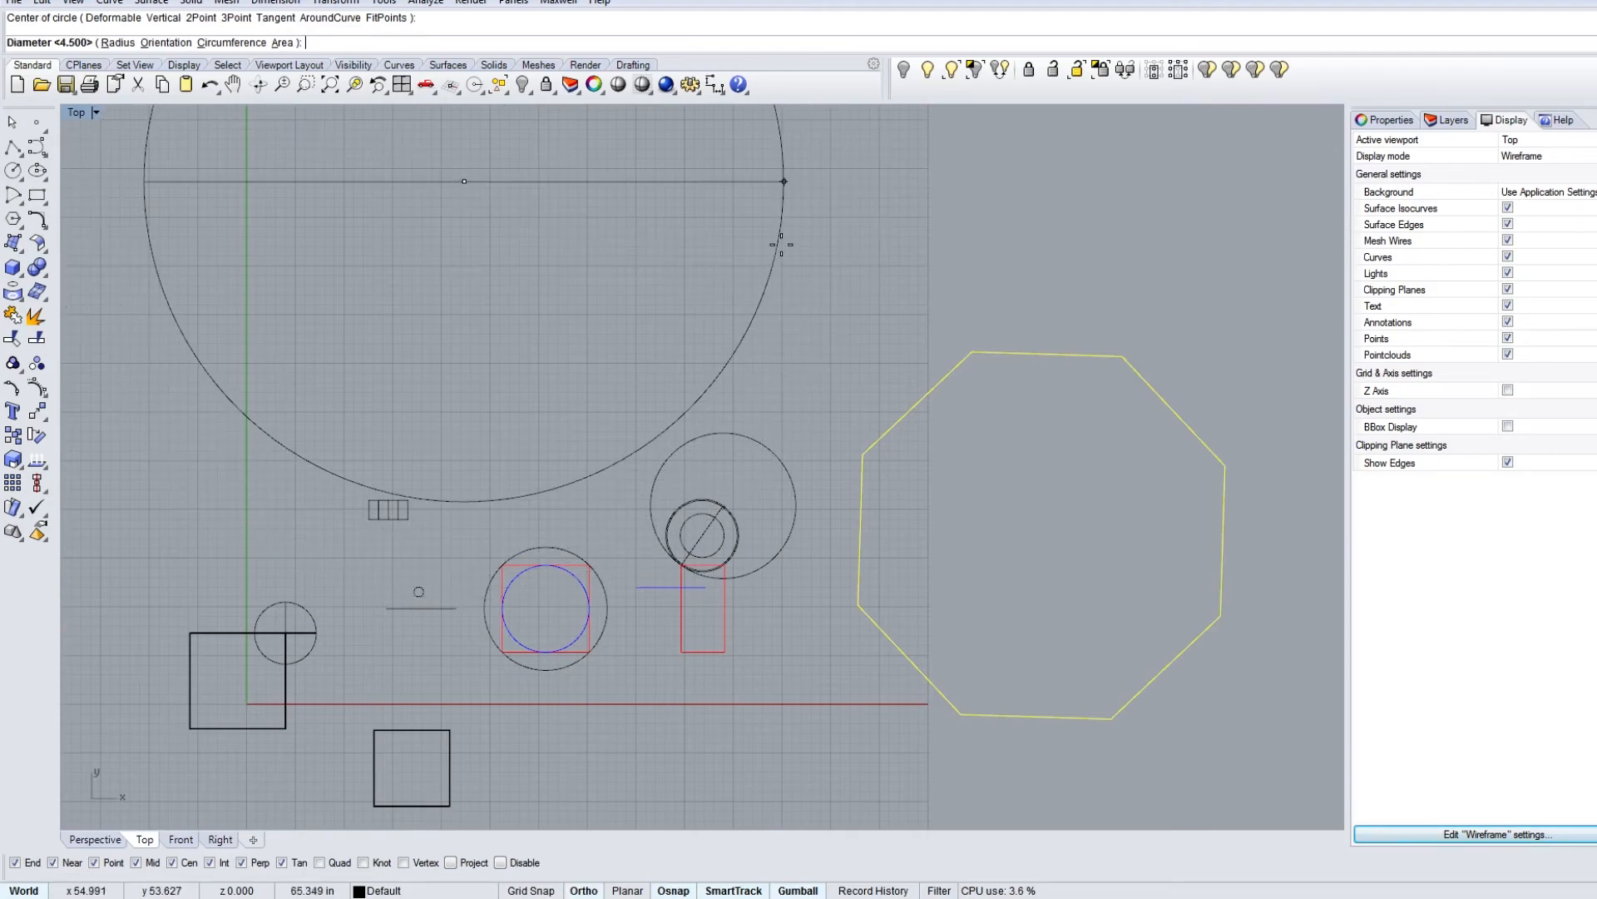
{"action": "scroll", "coordinate": [426, 235], "scroll_direction": "down", "scroll_amount": 4}
{"action": "scroll", "coordinate": [529, 309], "scroll_direction": "up", "scroll_amount": 6}
{"action": "left_click", "coordinate": [317, 410]}
{"action": "left_click", "coordinate": [412, 371]}
{"action": "type", "text": "zs"}
{"action": "key", "text": "Return"}
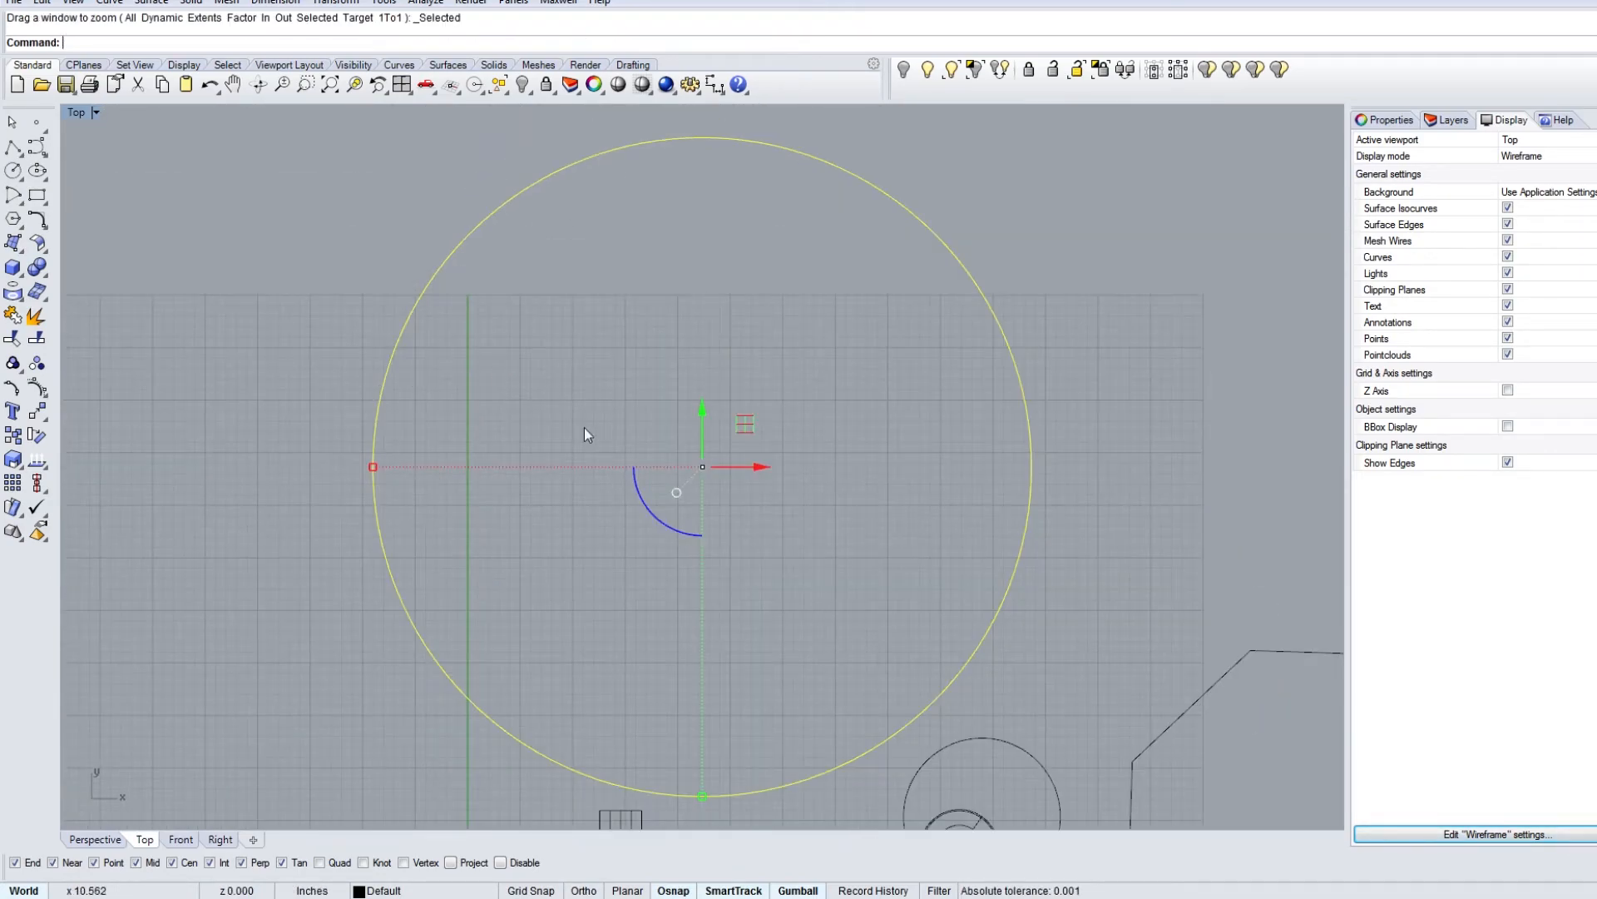
Step: Draw a tall ellipse in the upper left of the large circle, with a horizontal semi-axis of about 2.8 inches
{"action": "left_click", "coordinate": [13, 170]}
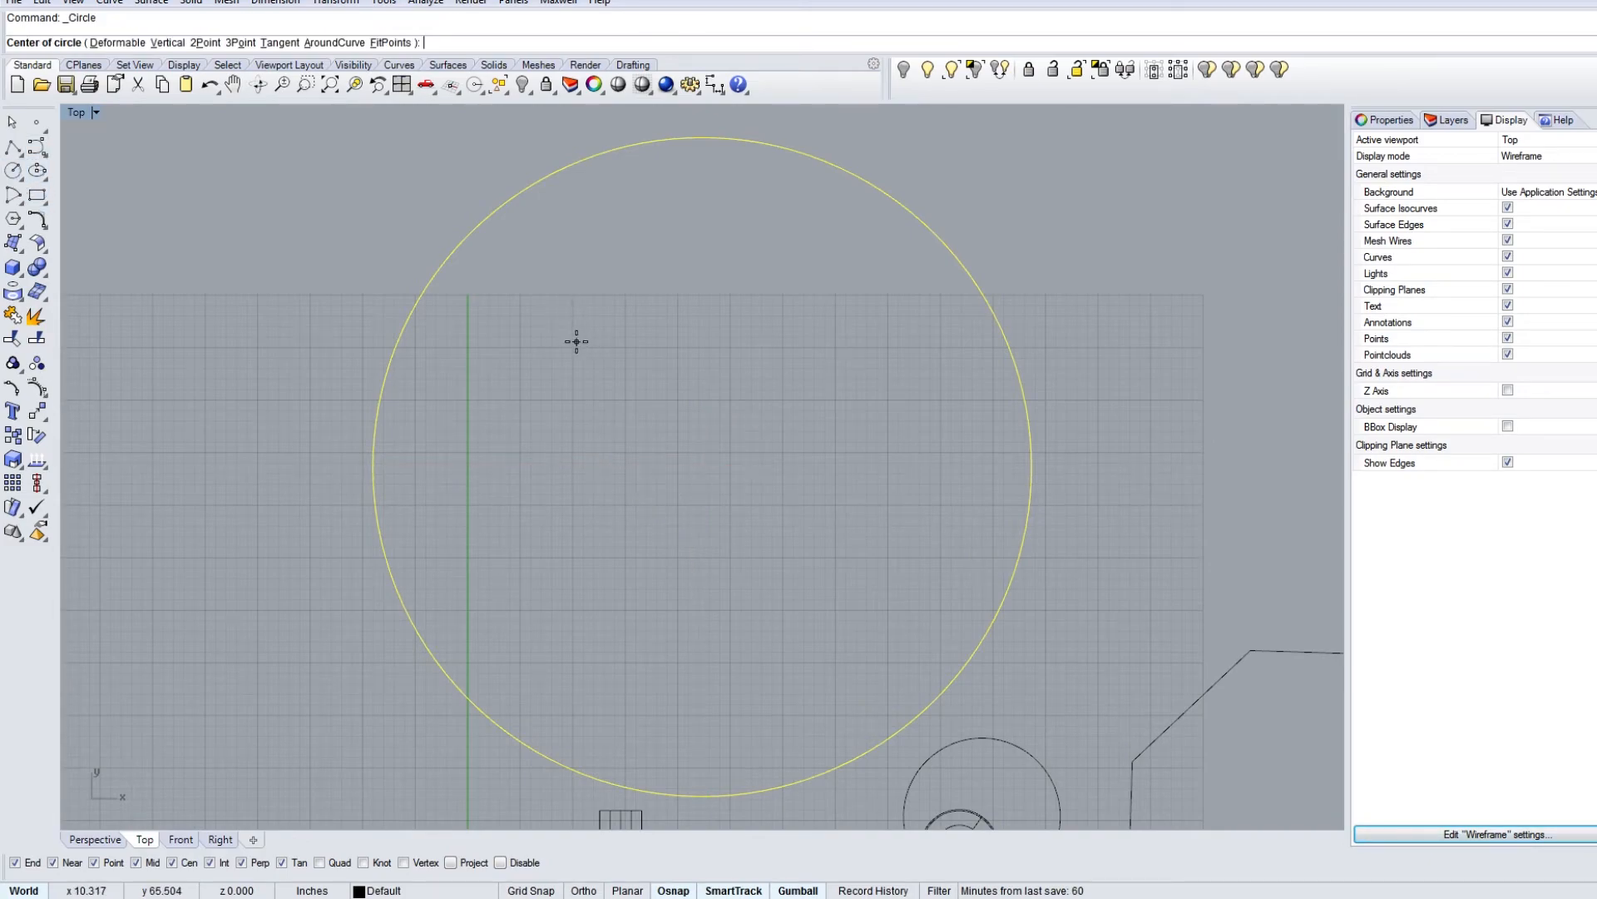
{"action": "left_click", "coordinate": [37, 170]}
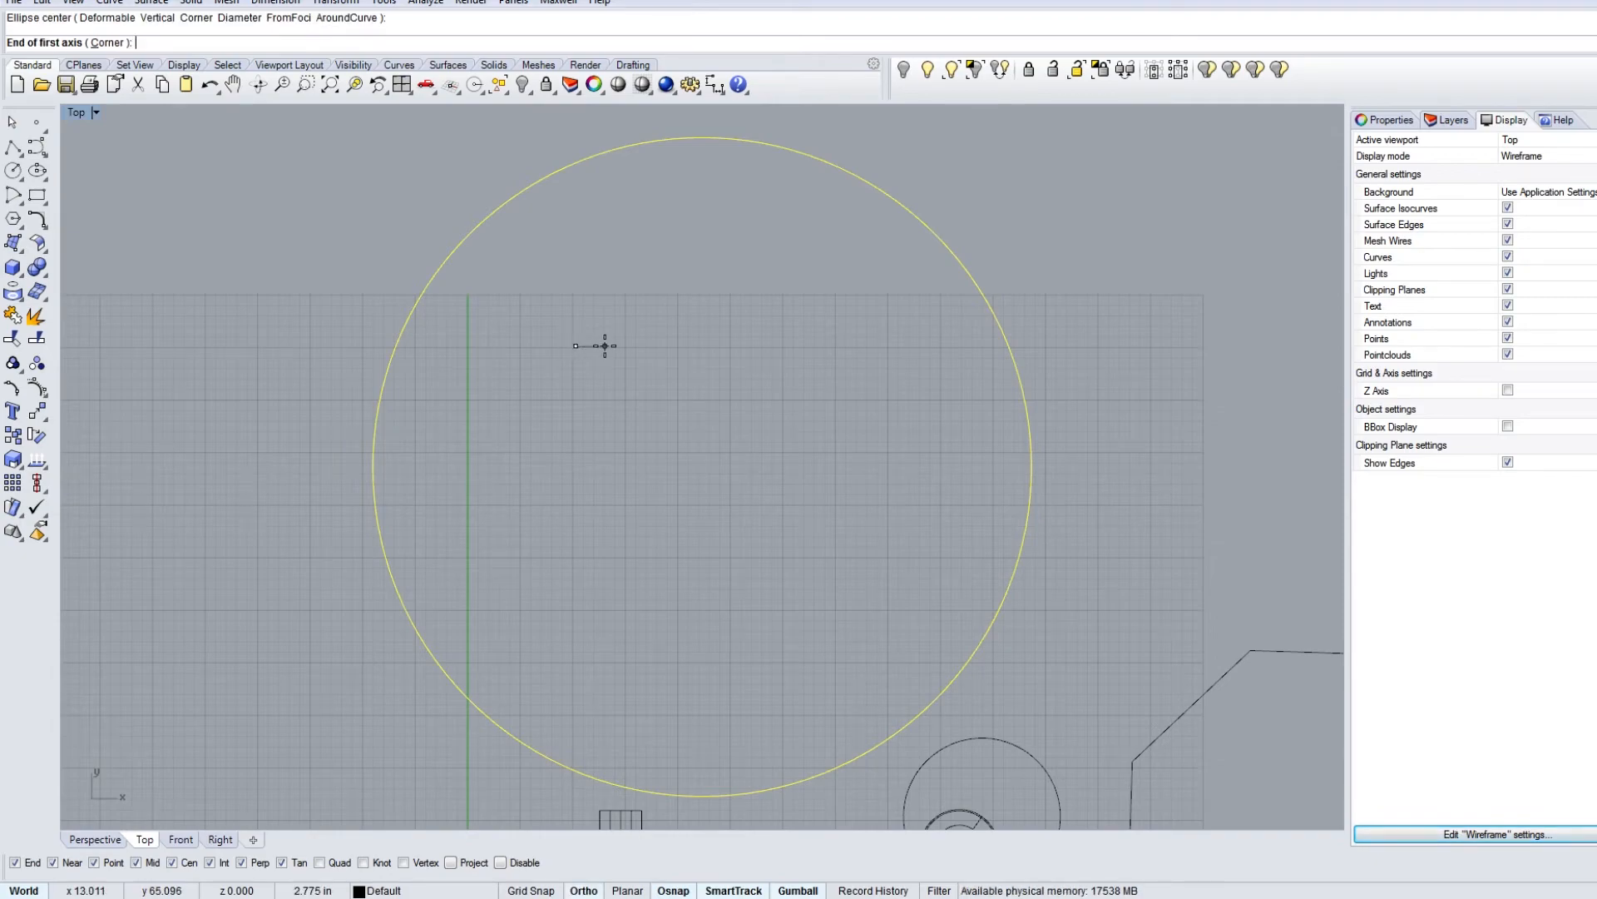
{"action": "left_click", "coordinate": [604, 345]}
{"action": "left_click", "coordinate": [595, 291]}
Step: Try a circle about 8.5 inches in diameter in the upper right of the large circle, and undo it
{"action": "left_click", "coordinate": [12, 171]}
{"action": "left_click", "coordinate": [813, 342]}
{"action": "left_click", "coordinate": [857, 347]}
{"action": "left_click_drag", "start_coordinate": [814, 389], "coordinate": [814, 432]}
{"action": "left_click", "coordinate": [932, 517]}
{"action": "key", "text": "ctrl+z"}
{"action": "key", "text": "Delete"}
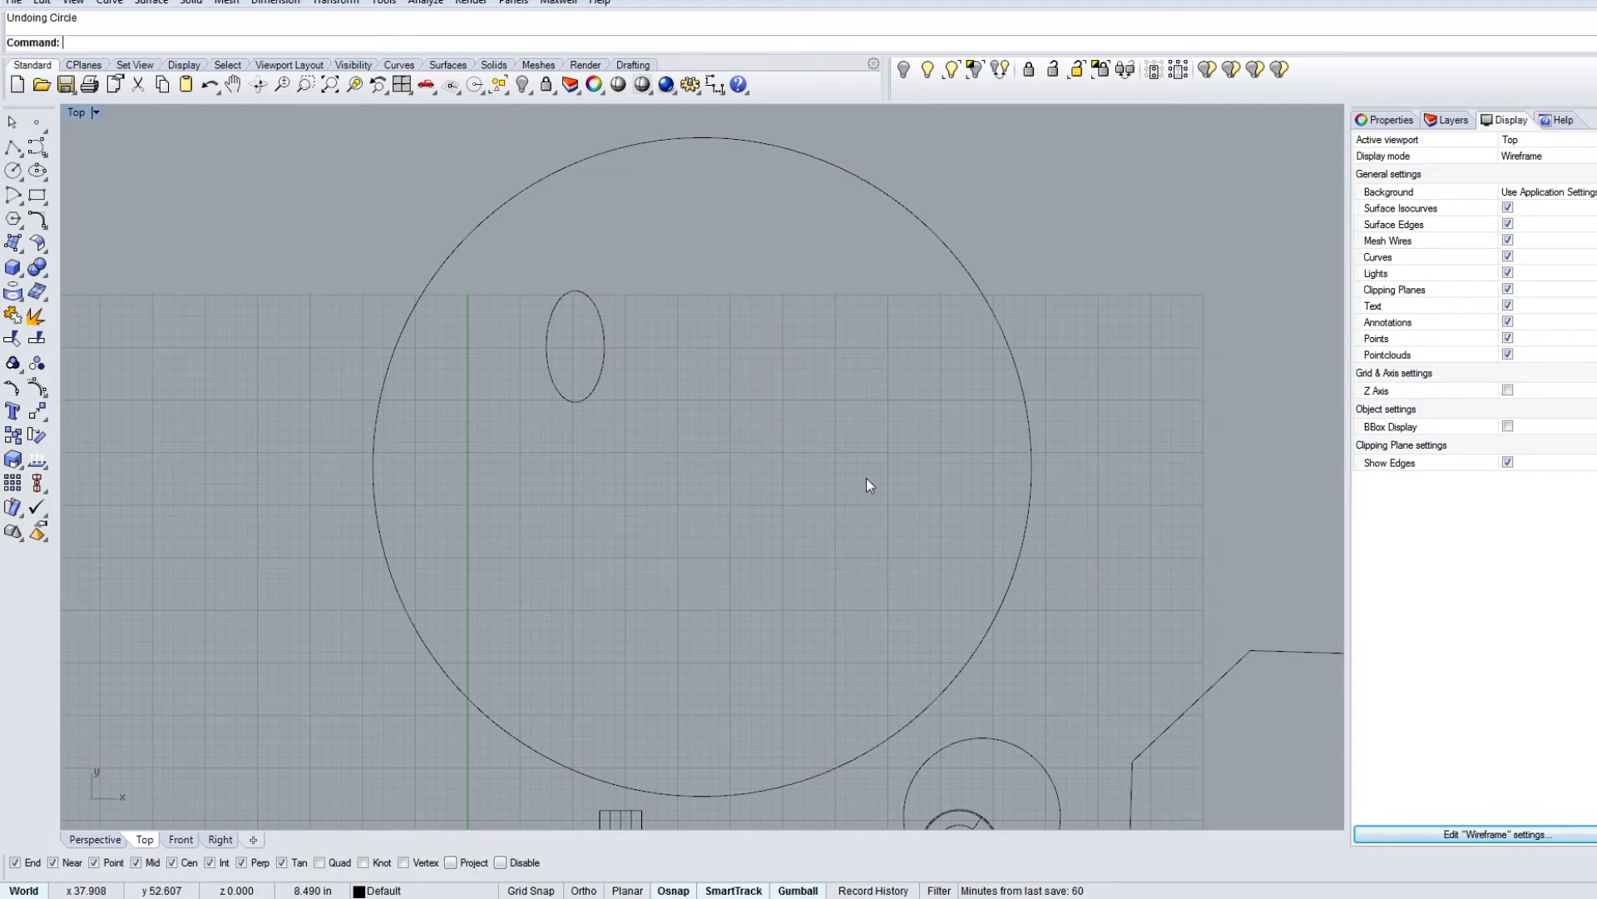
Step: Move the ellipse about 1.6 inches to the right inside the large circle
{"action": "left_click", "coordinate": [605, 351]}
{"action": "left_click_drag", "start_coordinate": [611, 350], "coordinate": [627, 350]}
{"action": "scroll", "coordinate": [741, 342], "scroll_direction": "down", "scroll_amount": 5}
{"action": "scroll", "coordinate": [725, 296], "scroll_direction": "up", "scroll_amount": 5}
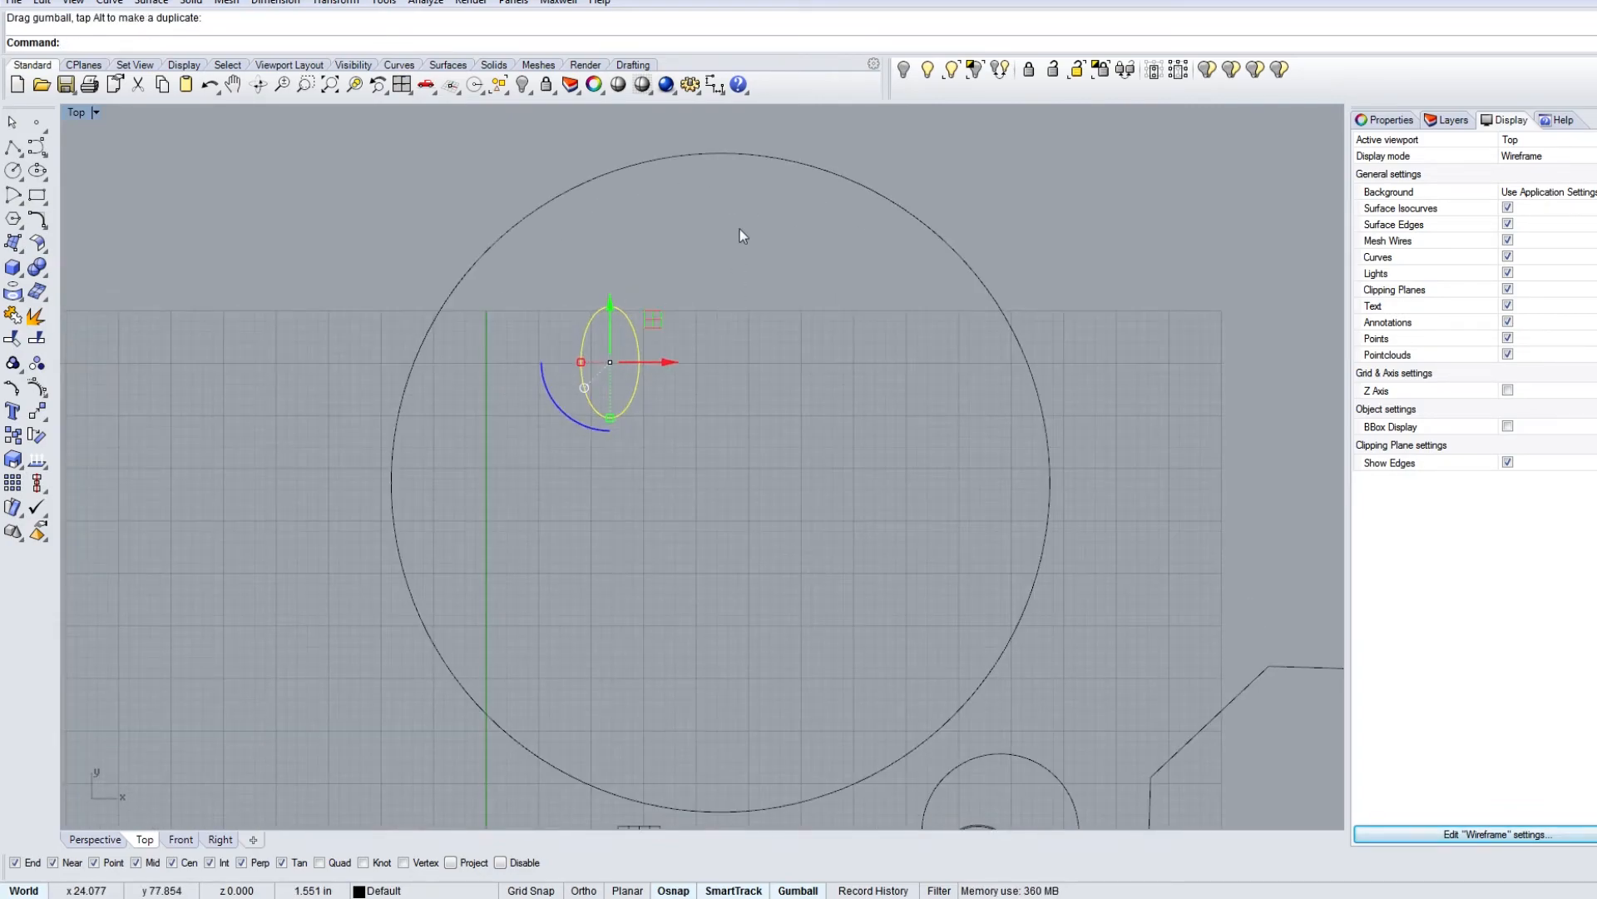
Step: Mirror a copy of the ellipse across a vertical axis through the large circle's centre
{"action": "type", "text": "mi"}
{"action": "key", "text": "Return"}
{"action": "left_click", "coordinate": [895, 230]}
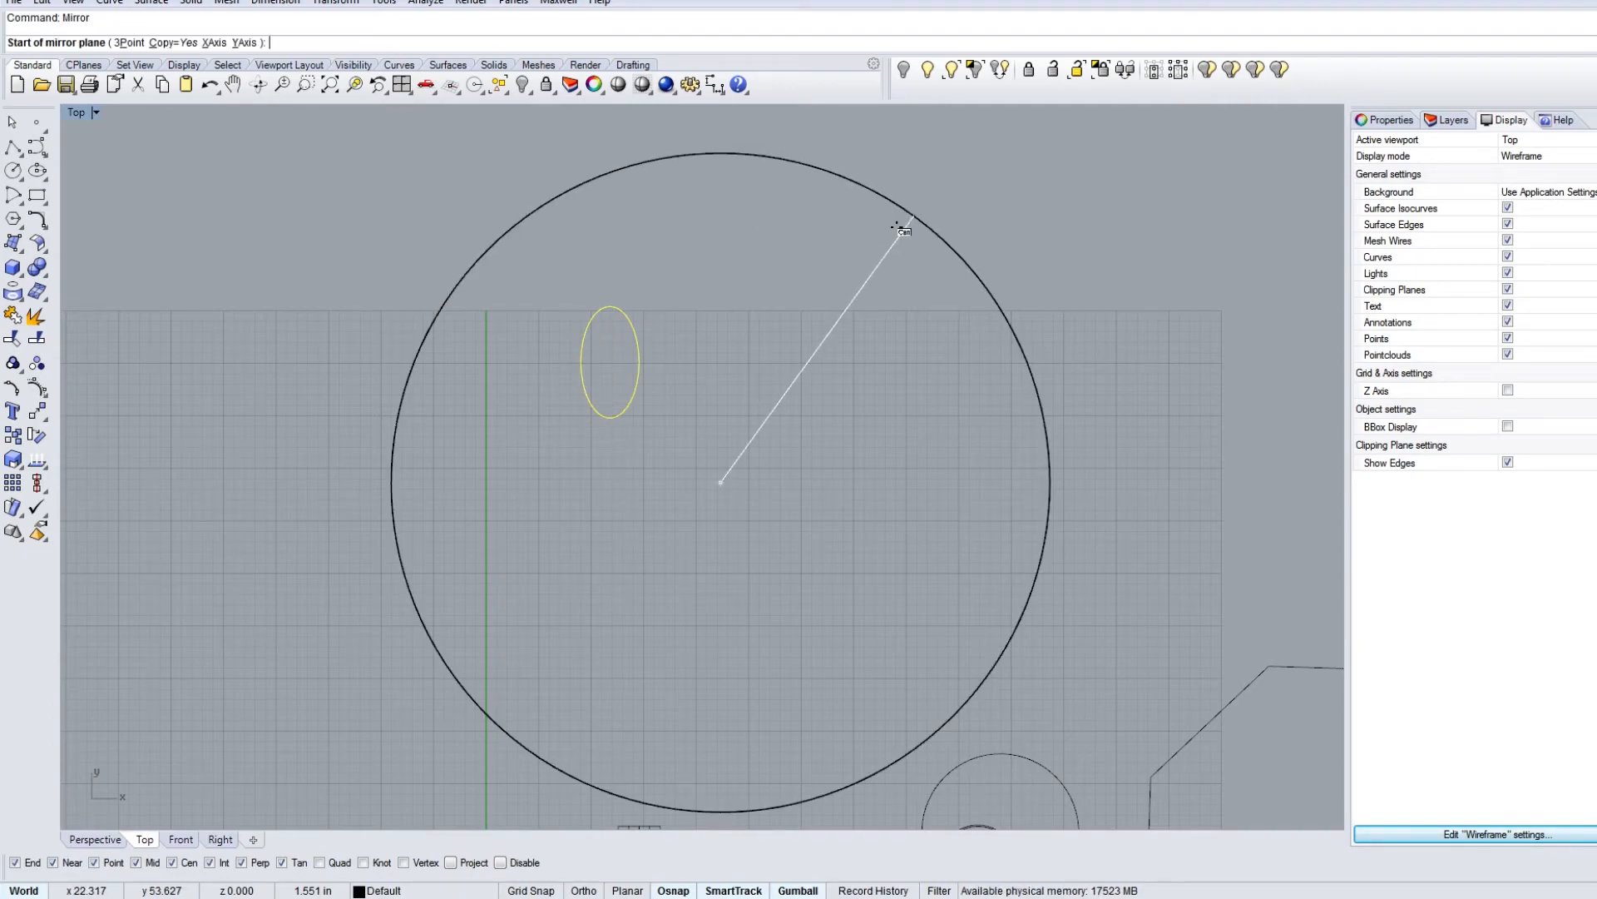
{"action": "key", "text": "shift"}
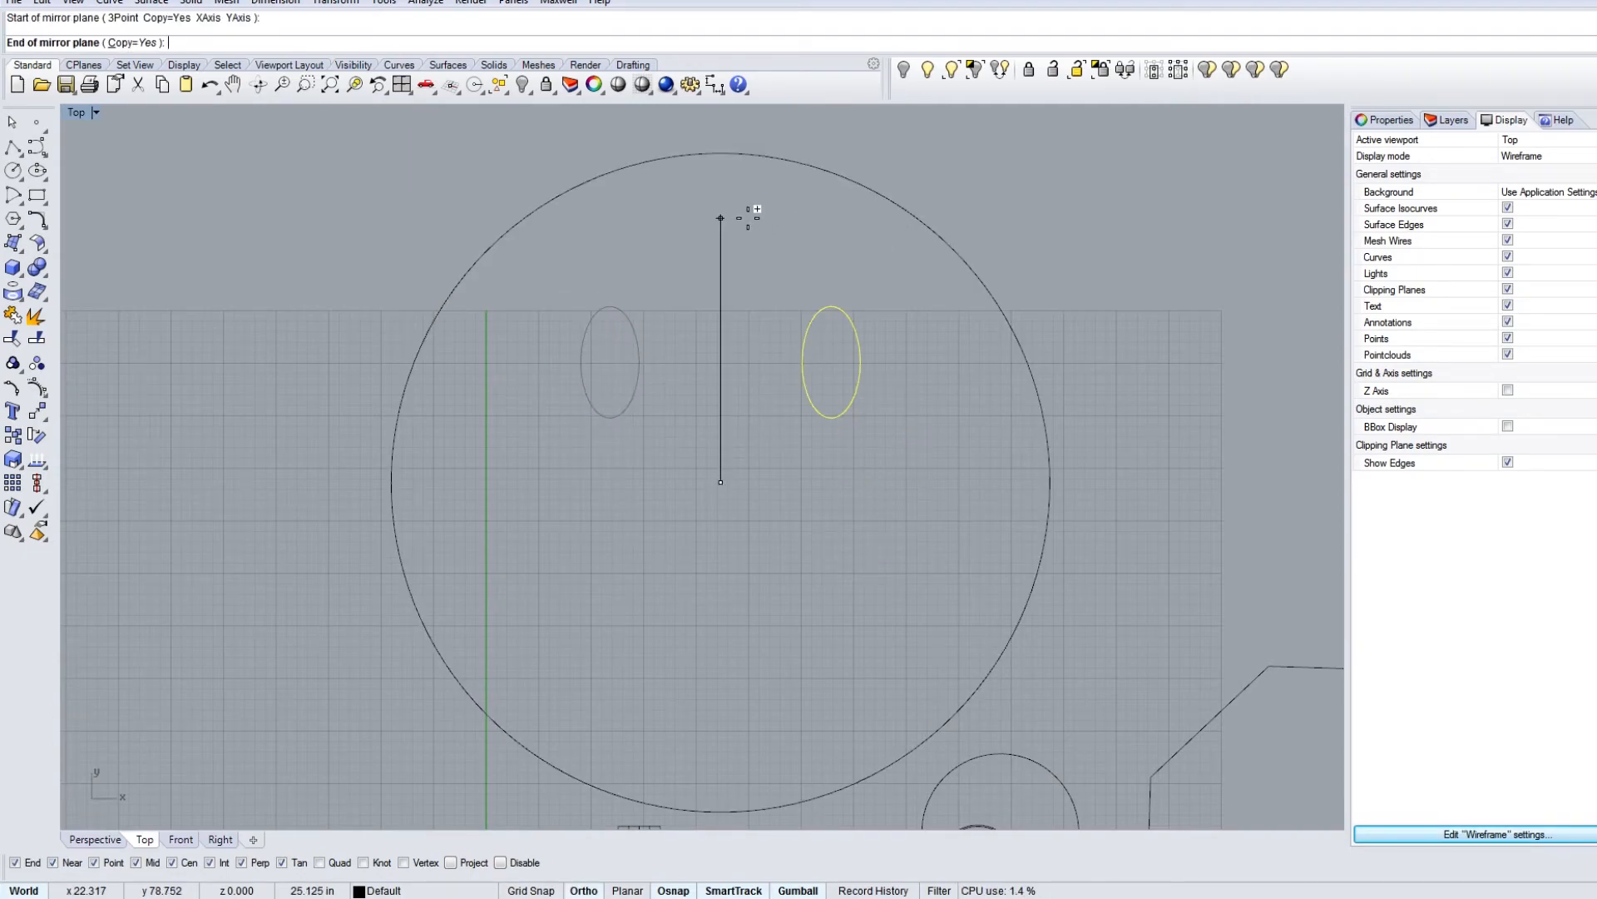
{"action": "left_click", "coordinate": [722, 275]}
{"action": "key", "text": "Escape"}
Step: Draw a slightly smaller circle concentric with the large circle and enclosing both ellipses
{"action": "right_click_drag", "start_coordinate": [732, 559], "coordinate": [731, 410]}
{"action": "left_click", "coordinate": [14, 171]}
{"action": "left_click", "coordinate": [838, 641]}
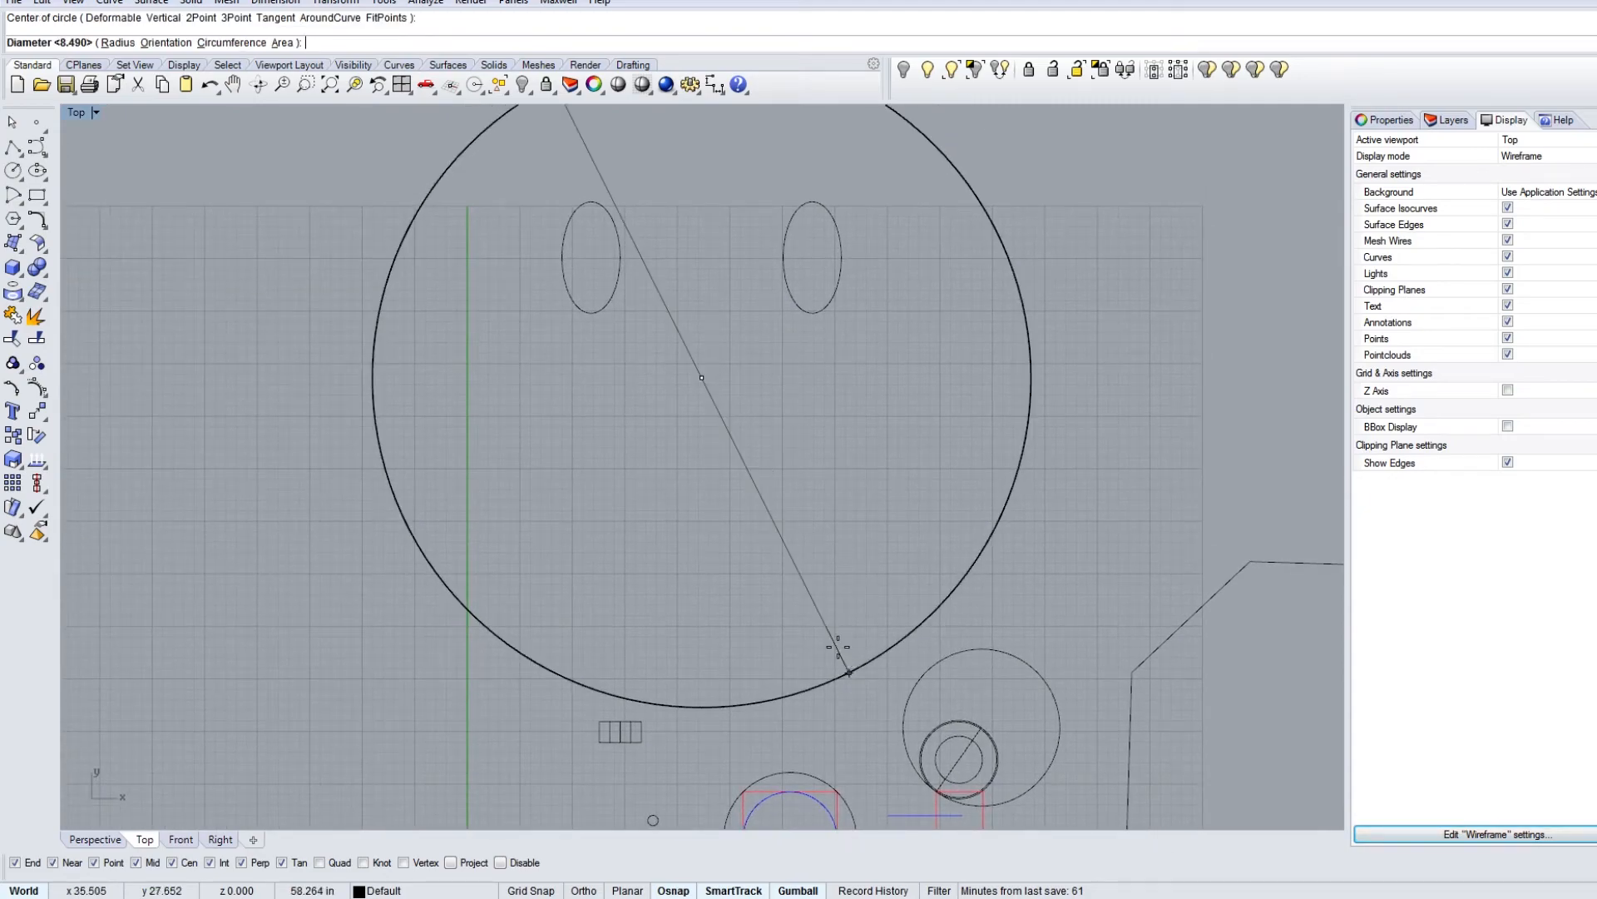
{"action": "left_click", "coordinate": [701, 636]}
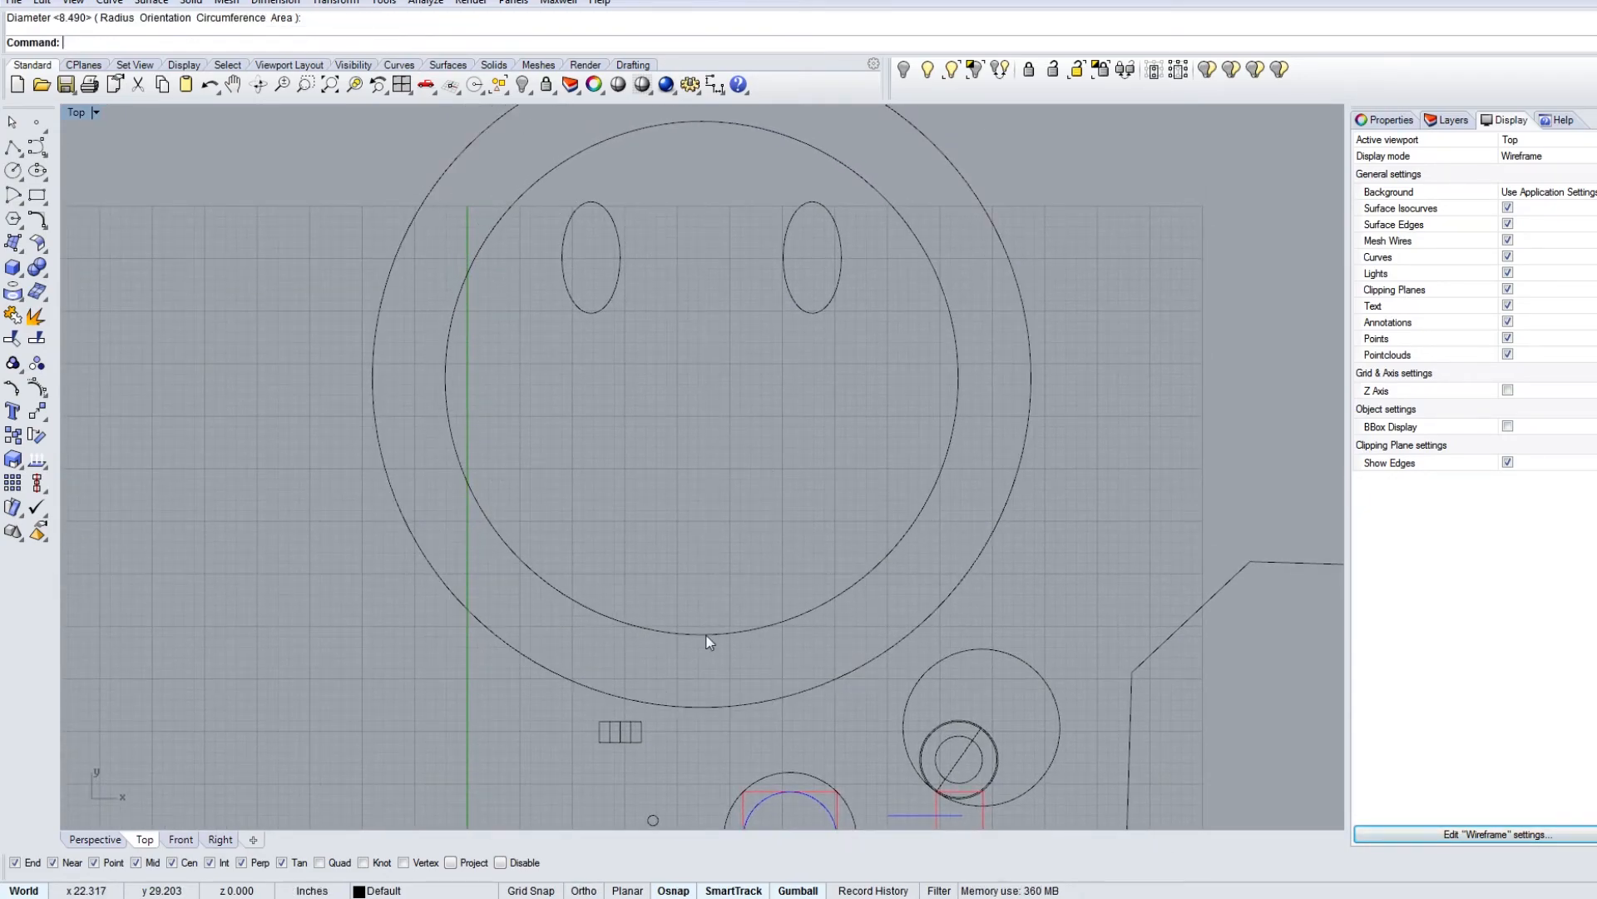
Step: Place a copy of the inner circle about 4.2 inches higher than the original, which stays in place
{"action": "left_click", "coordinate": [721, 631]}
{"action": "left_click_drag", "start_coordinate": [702, 334], "coordinate": [706, 283]}
{"action": "key", "text": "ctrl+c"}
{"action": "key", "text": "ctrl+z"}
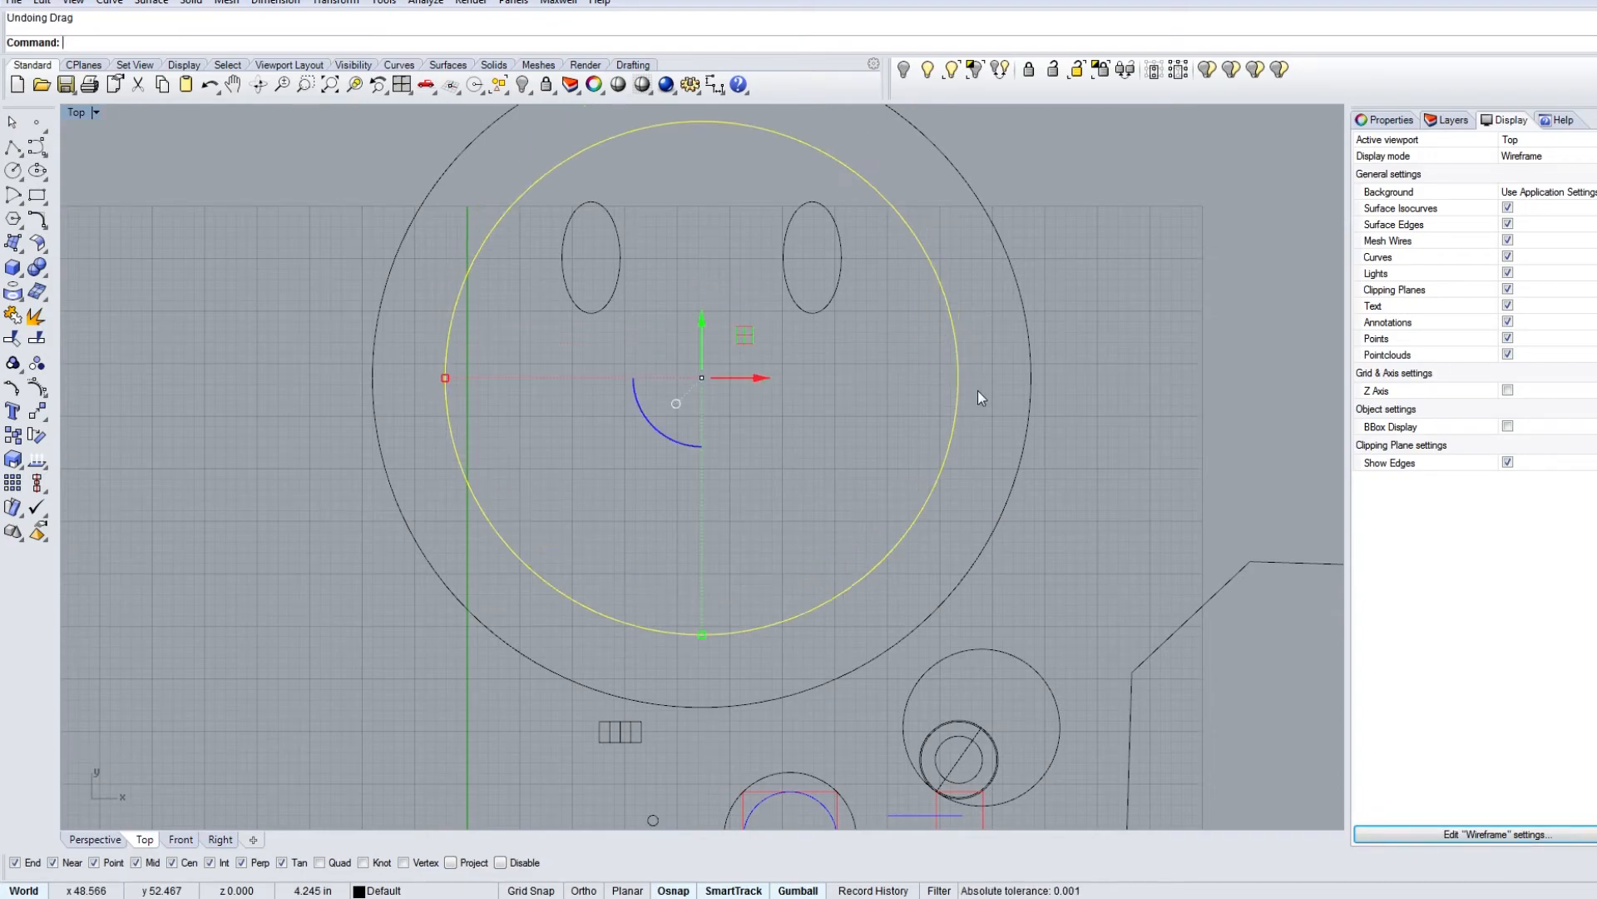
{"action": "key", "text": "ctrl+v"}
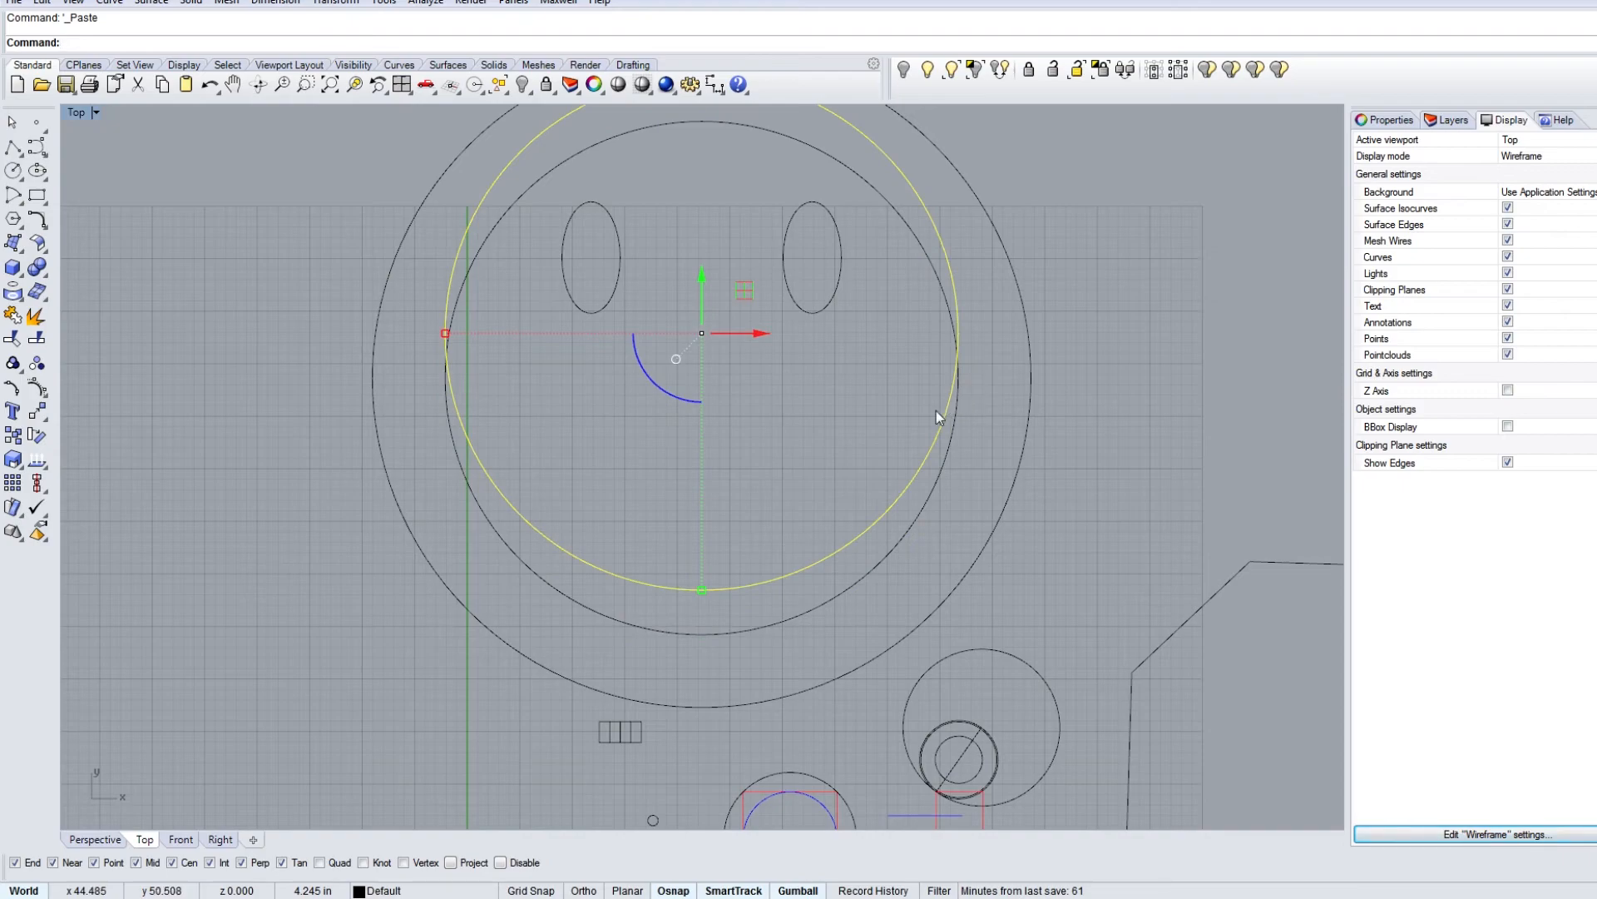
Step: Trim the two overlapping inner circles against each other and join the lower arcs into a closed crescent mouth
{"action": "left_click", "coordinate": [955, 349], "text": "shift"}
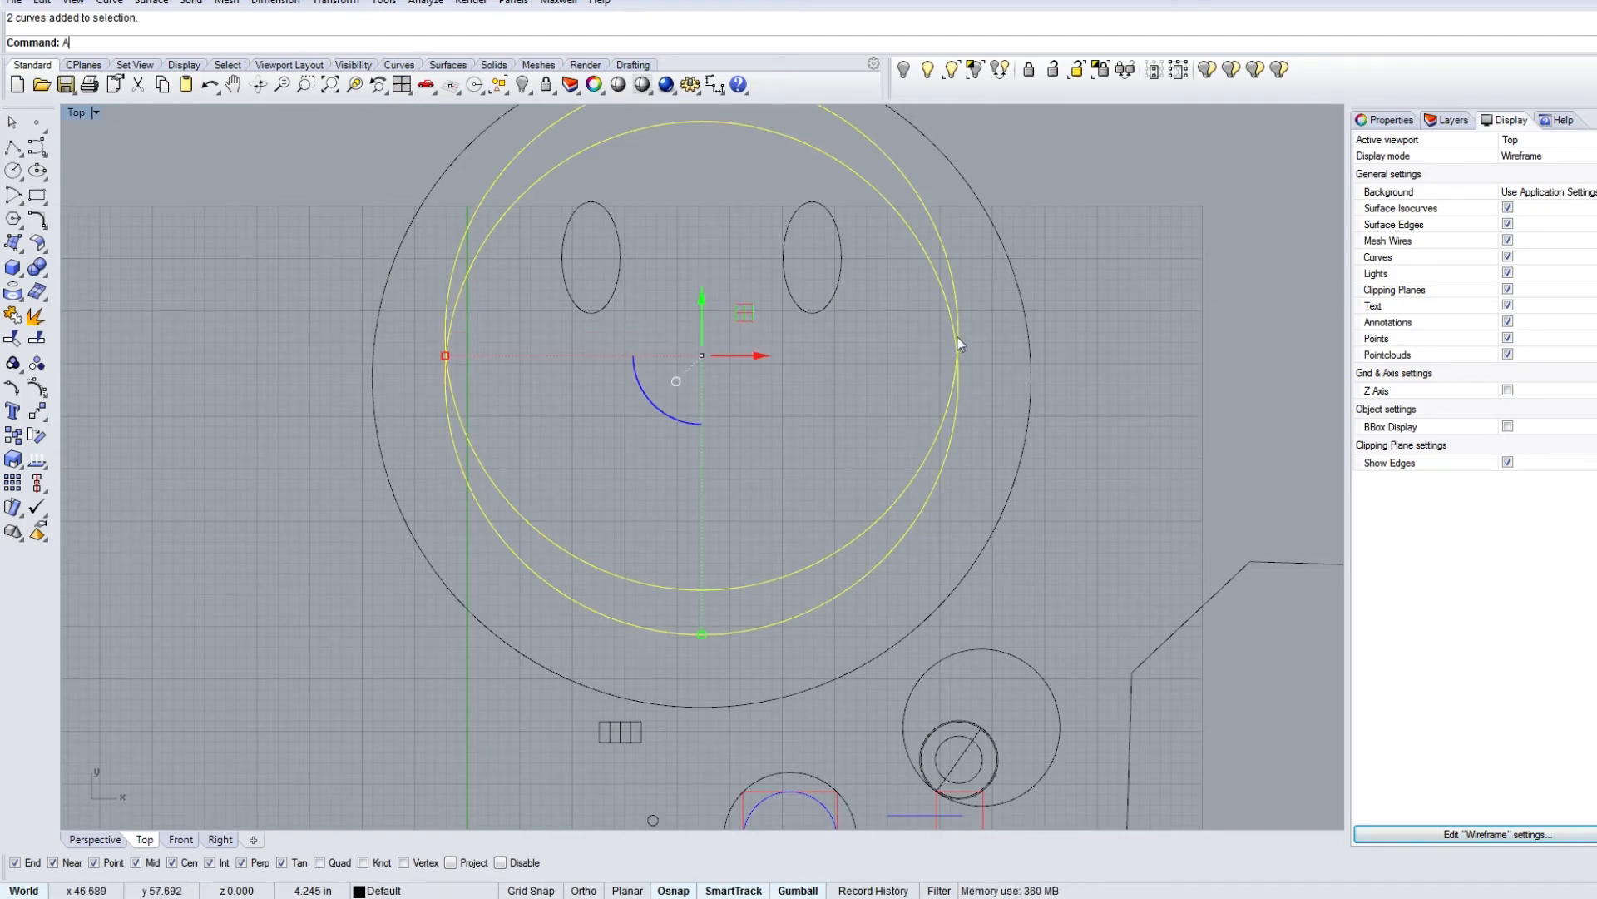
{"action": "type", "text": "trim"}
{"action": "key", "text": "Return"}
{"action": "left_click", "coordinate": [955, 313]}
{"action": "left_click", "coordinate": [943, 318]}
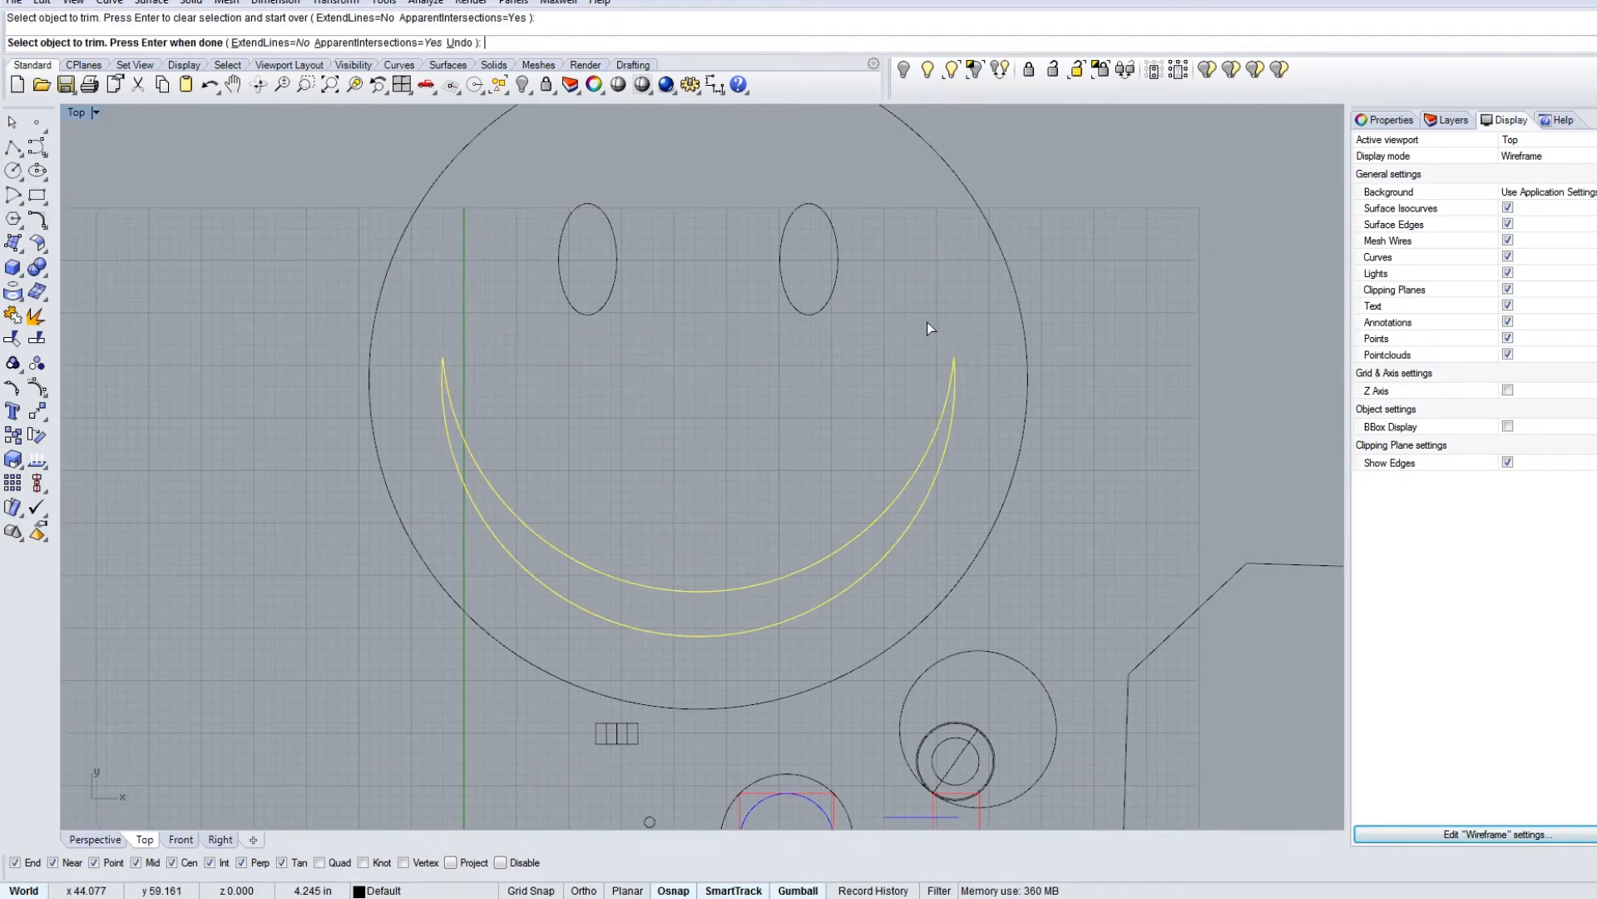
{"action": "key", "text": "Return"}
{"action": "key", "text": "ctrl+j"}
{"action": "left_click", "coordinate": [937, 338]}
{"action": "left_click", "coordinate": [951, 382]}
{"action": "right_click_drag", "start_coordinate": [933, 344], "coordinate": [918, 365]}
{"action": "scroll", "coordinate": [949, 354], "scroll_direction": "down", "scroll_amount": 4}
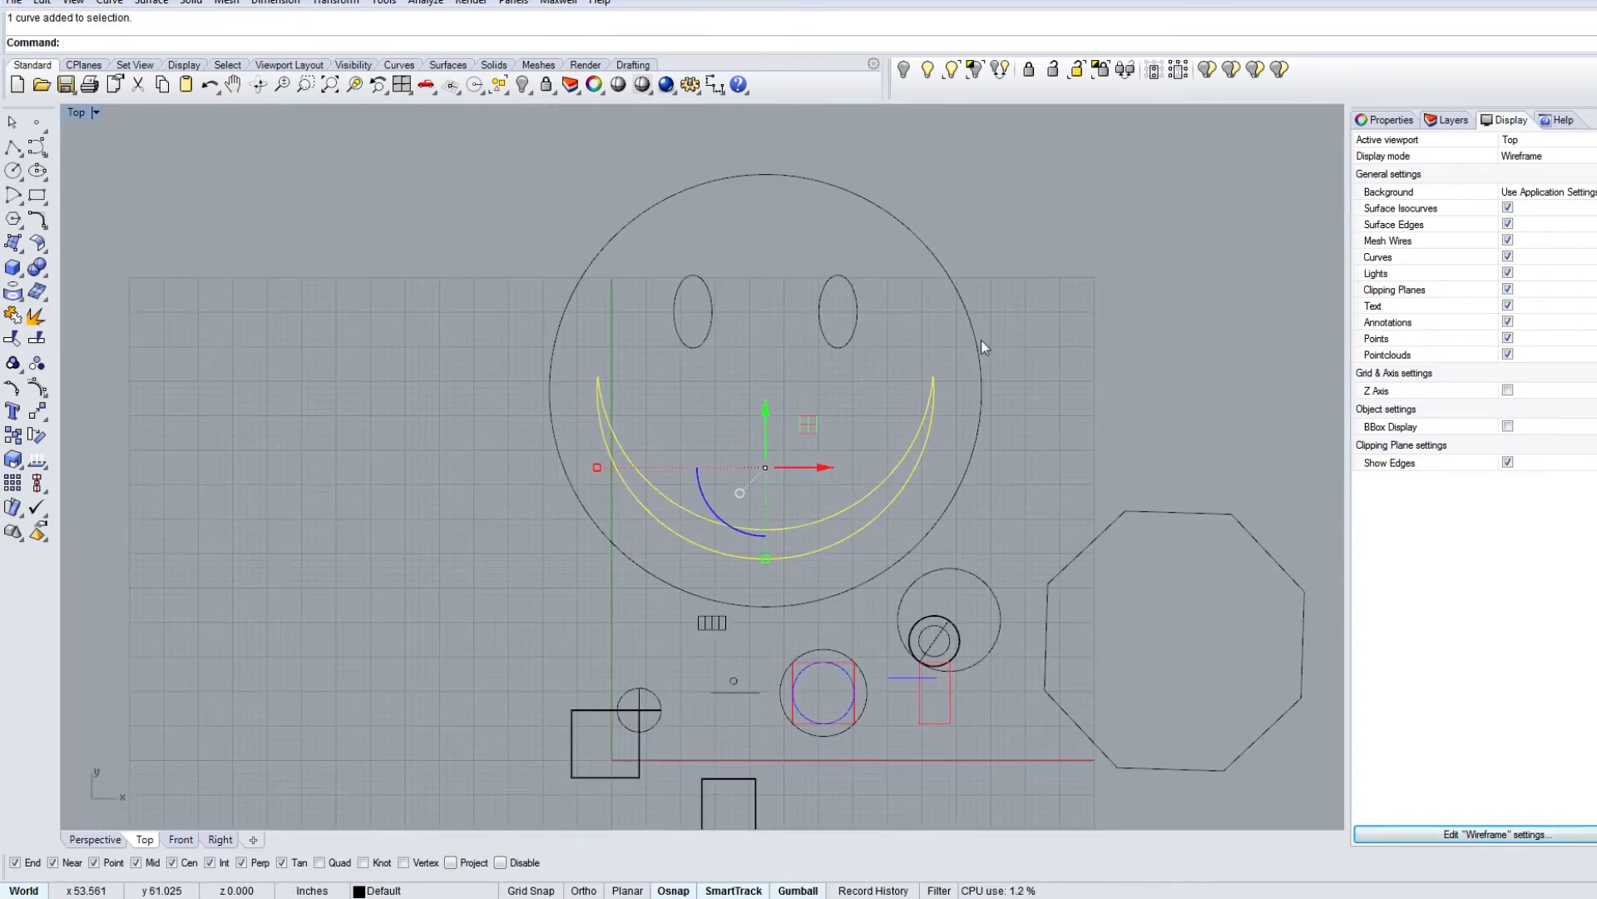
Step: Create a planar surface from the large face circle
{"action": "left_click", "coordinate": [975, 338]}
{"action": "type", "text": "ps"}
{"action": "key", "text": "Return"}
{"action": "left_click", "coordinate": [889, 333]}
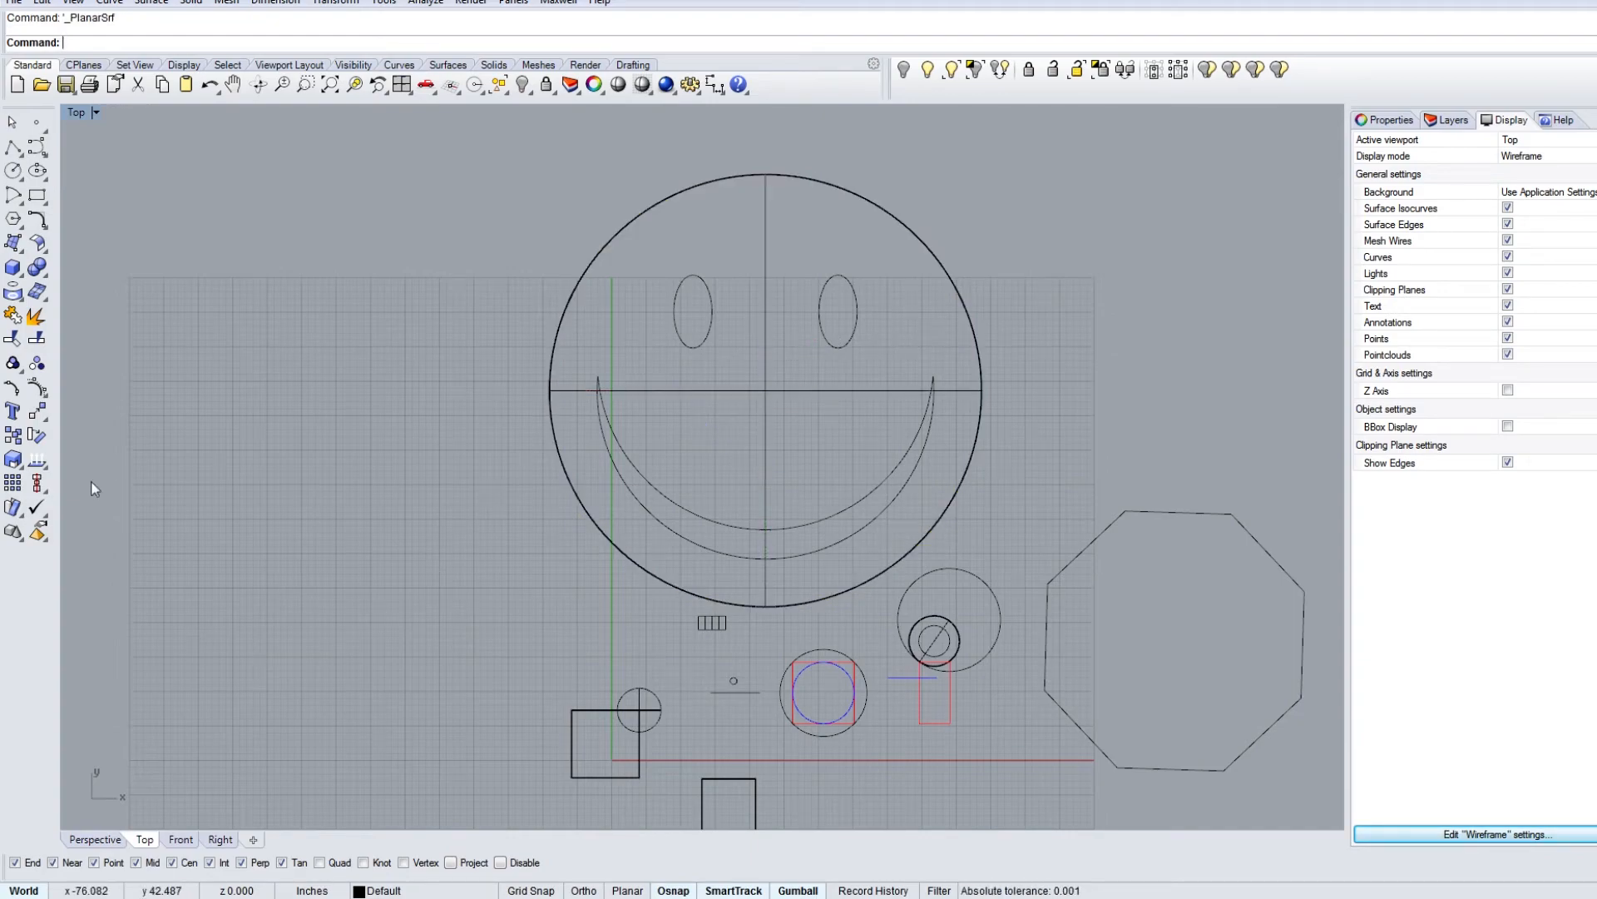
Step: Switch to the Perspective viewport and zoom to the selected face surface
{"action": "left_click", "coordinate": [74, 113]}
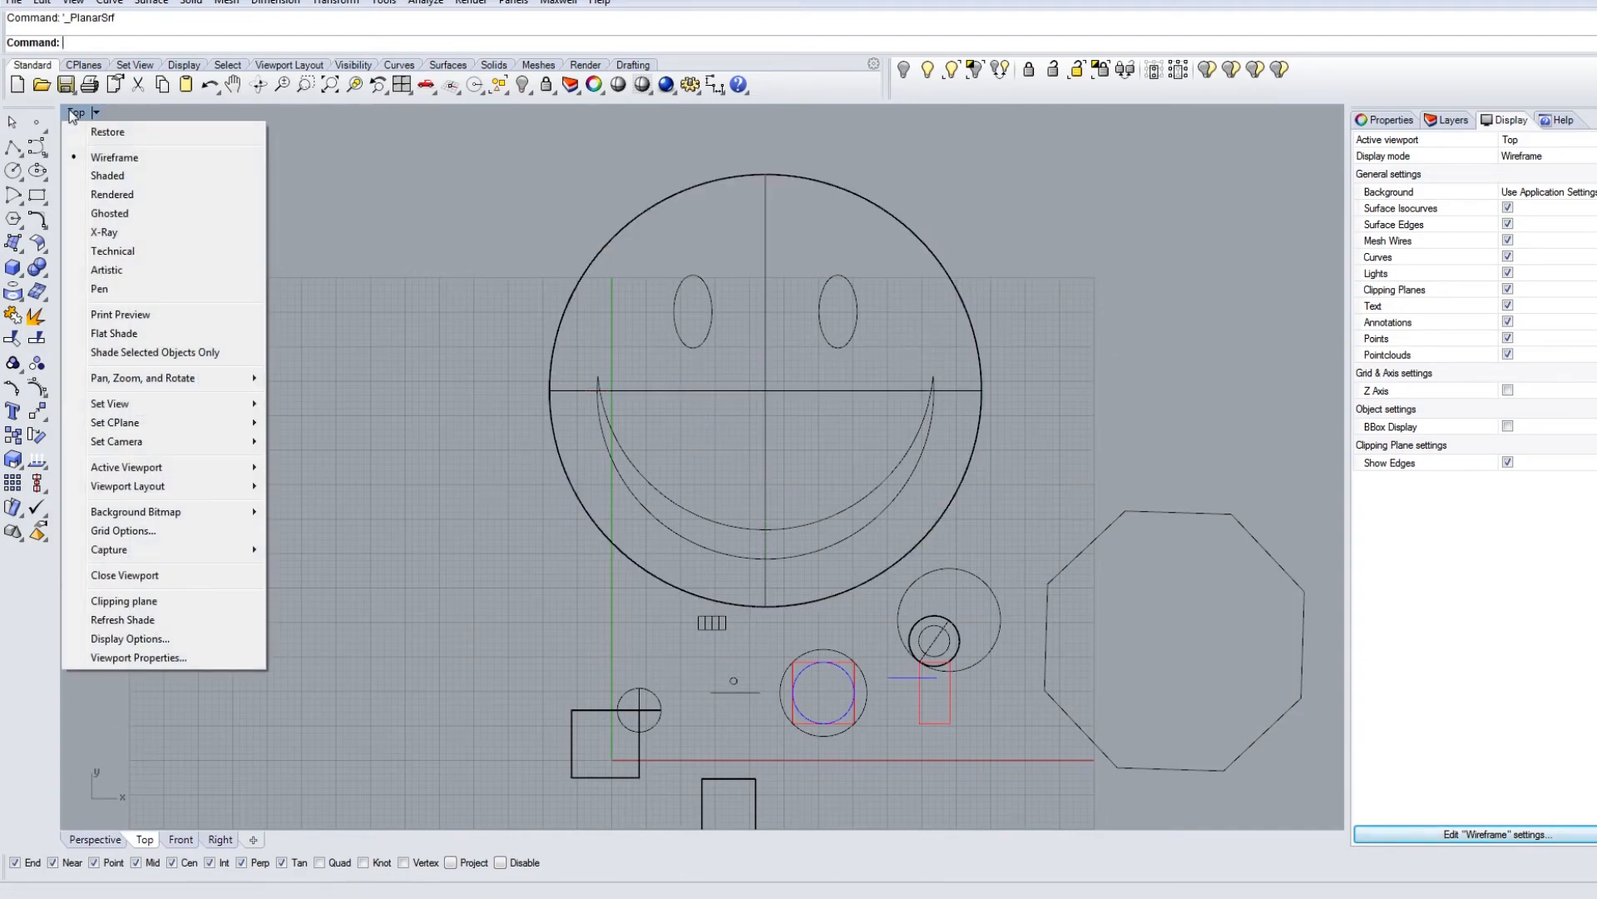
{"action": "left_click", "coordinate": [77, 840]}
{"action": "left_click", "coordinate": [429, 359]}
{"action": "type", "text": "zs"}
{"action": "key", "text": "Return"}
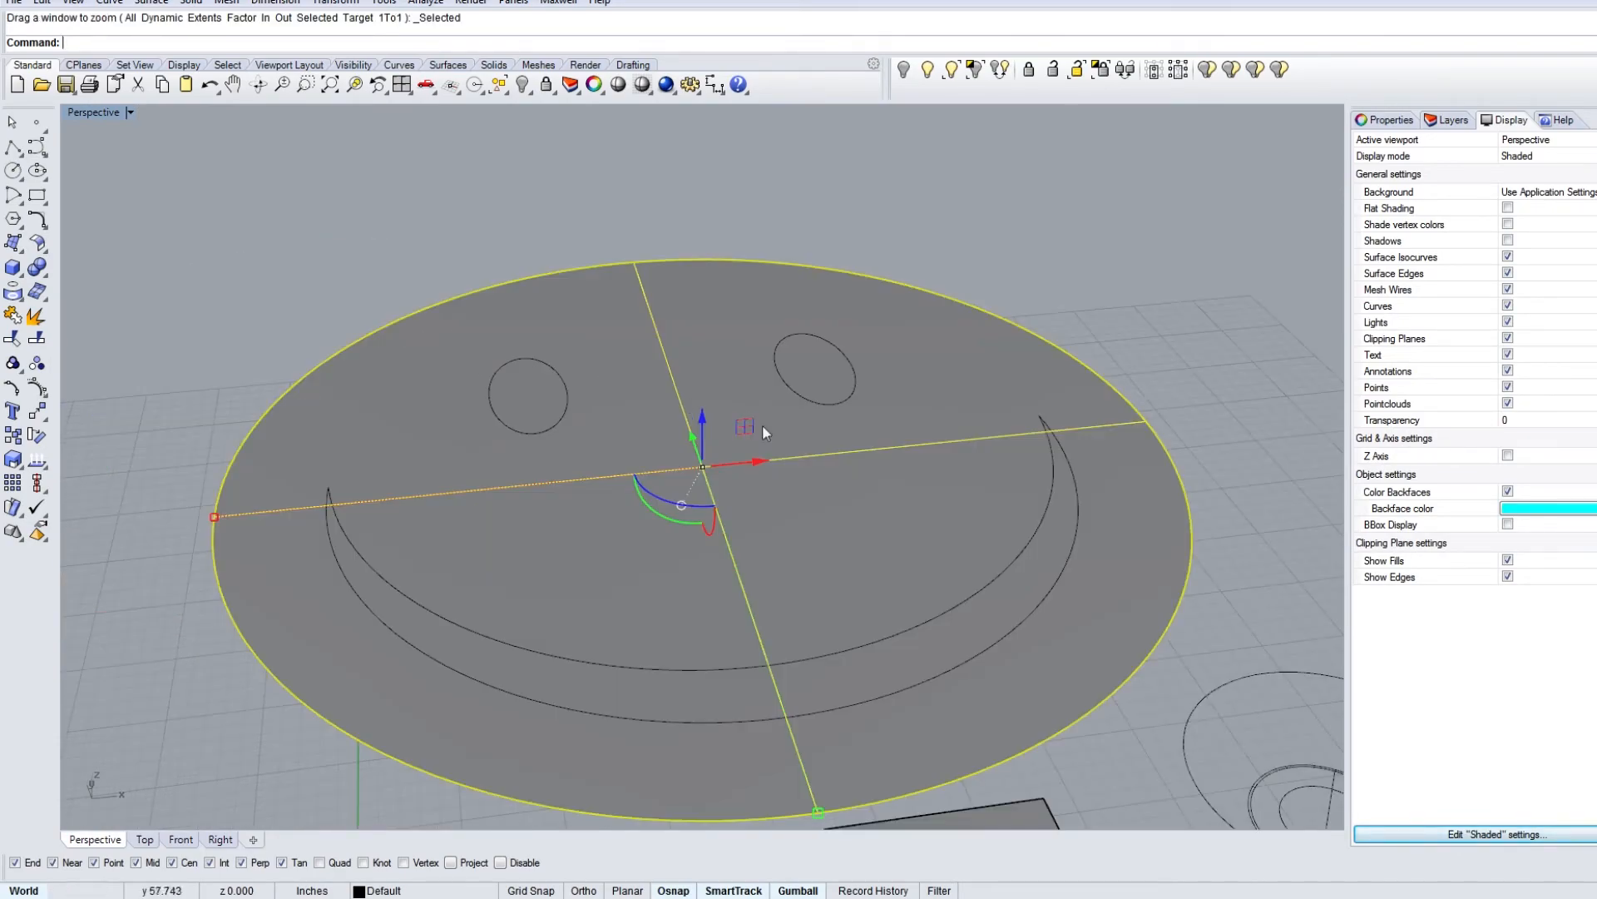
Step: Delete the face surface and recreate it as a planar surface from the large circle
{"action": "right_click_drag", "start_coordinate": [746, 418], "coordinate": [742, 518]}
{"action": "key", "text": "Delete"}
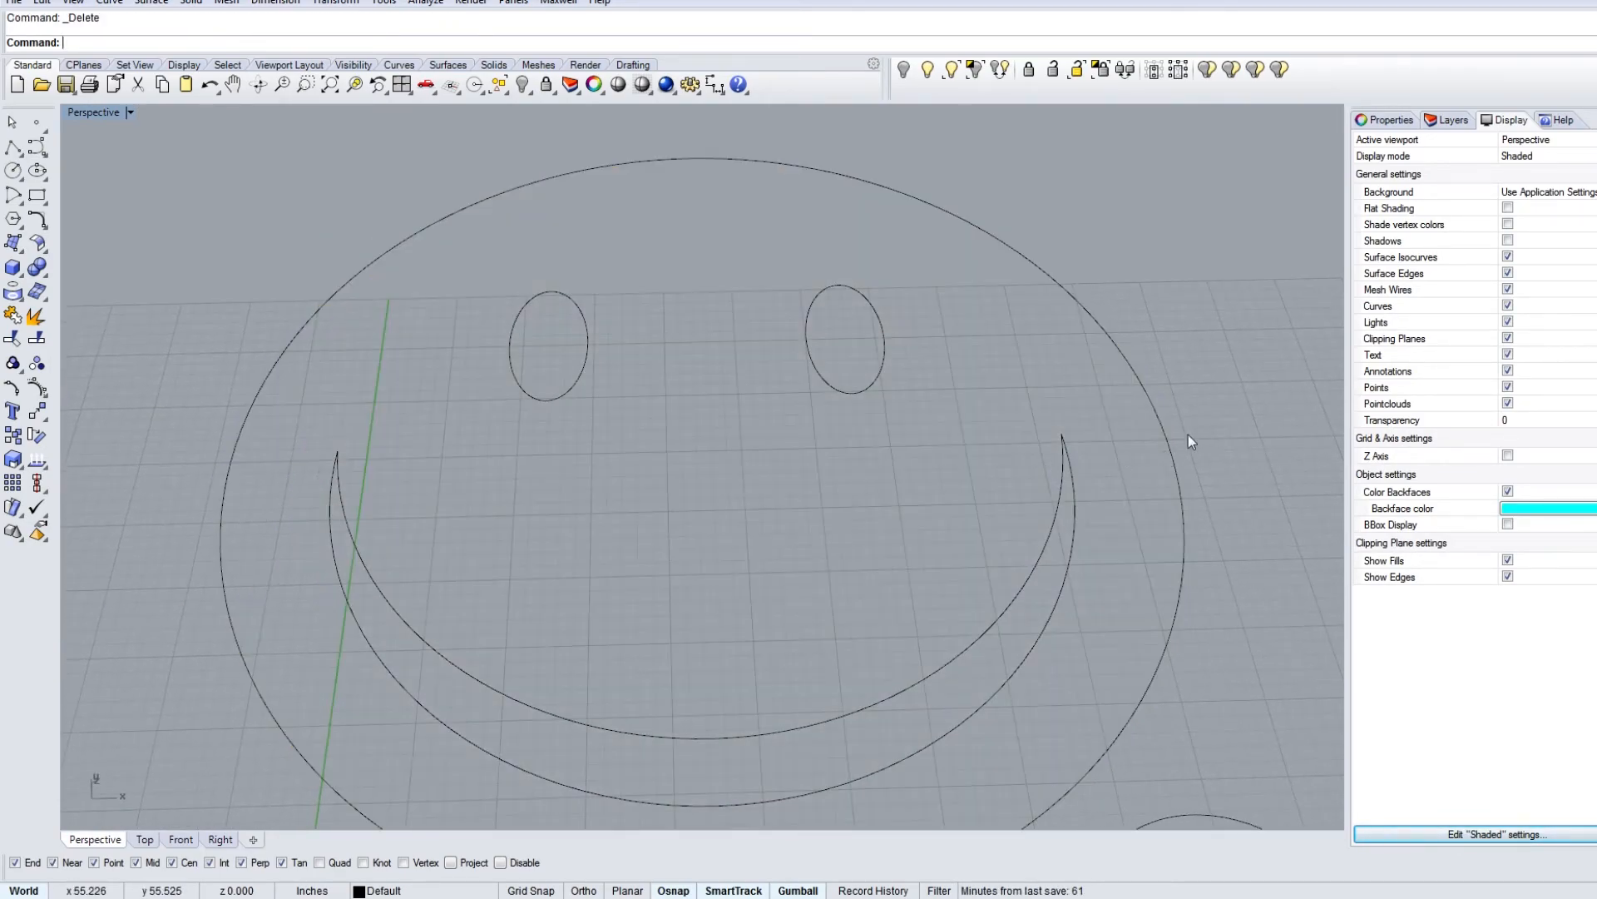
{"action": "left_click", "coordinate": [1175, 463]}
{"action": "right_click_drag", "start_coordinate": [945, 363], "coordinate": [946, 438]}
{"action": "key", "text": "Return"}
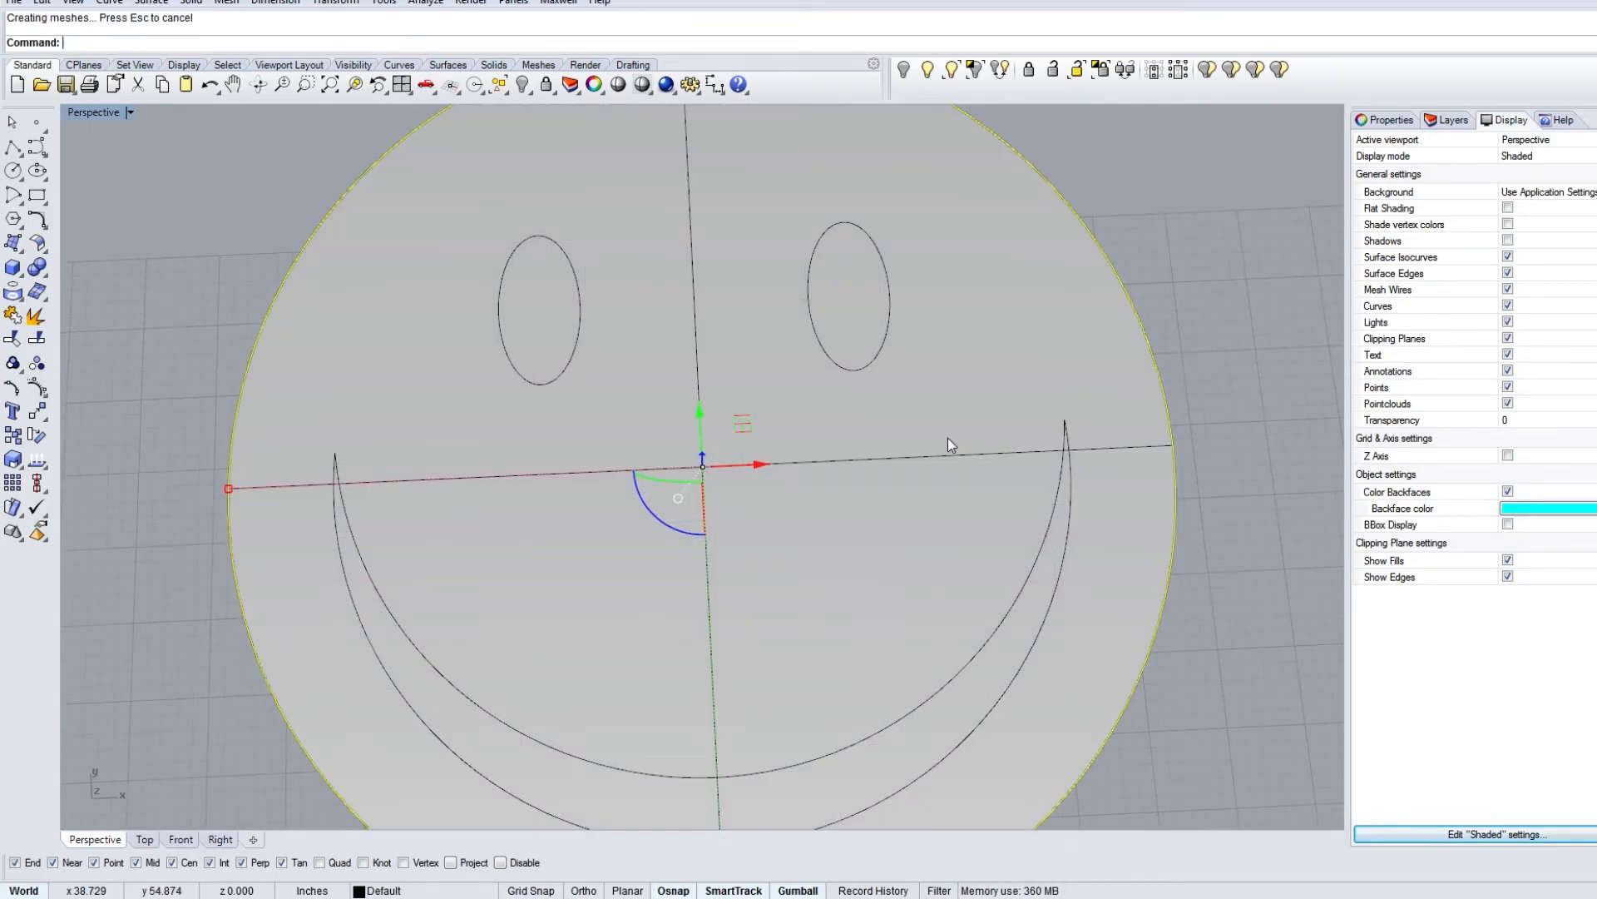
Step: Trim the mouth and both eye openings out of the face surface, using the crescent and the two ellipses as cutters
{"action": "scroll", "coordinate": [940, 502], "scroll_direction": "down", "scroll_amount": 6}
{"action": "scroll", "coordinate": [991, 547], "scroll_direction": "up", "scroll_amount": 3}
{"action": "left_click", "coordinate": [992, 547]}
{"action": "left_click", "coordinate": [866, 268], "text": "shift"}
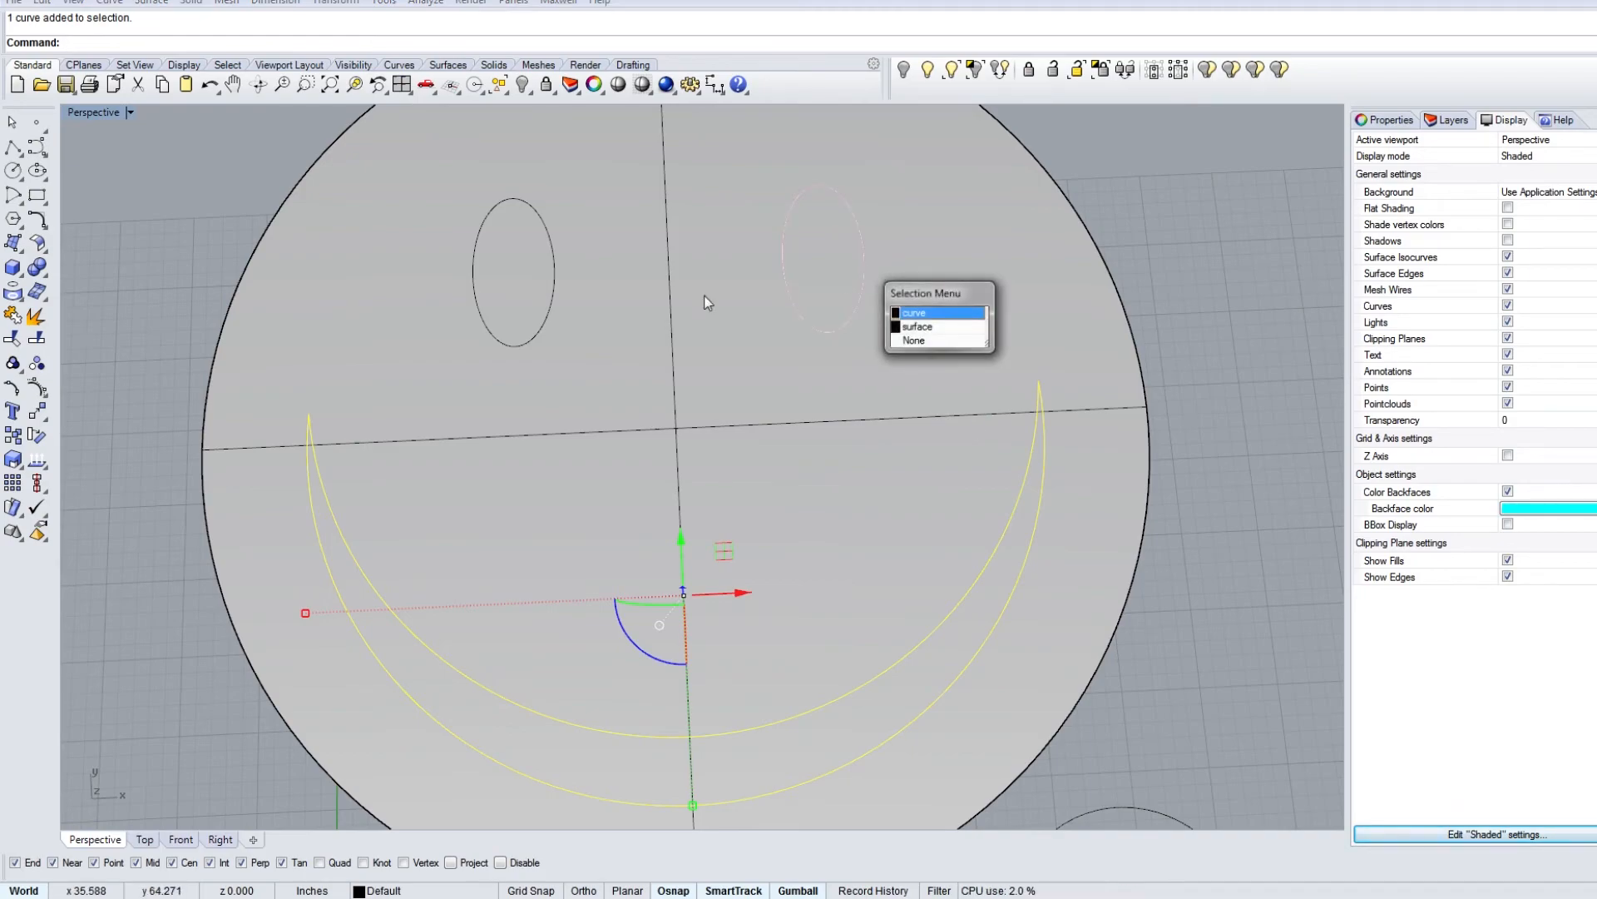
{"action": "scroll", "coordinate": [533, 296], "scroll_direction": "down", "scroll_amount": 6}
{"action": "left_click_drag", "start_coordinate": [396, 148], "coordinate": [782, 364]}
{"action": "left_click", "coordinate": [767, 447], "text": "shift"}
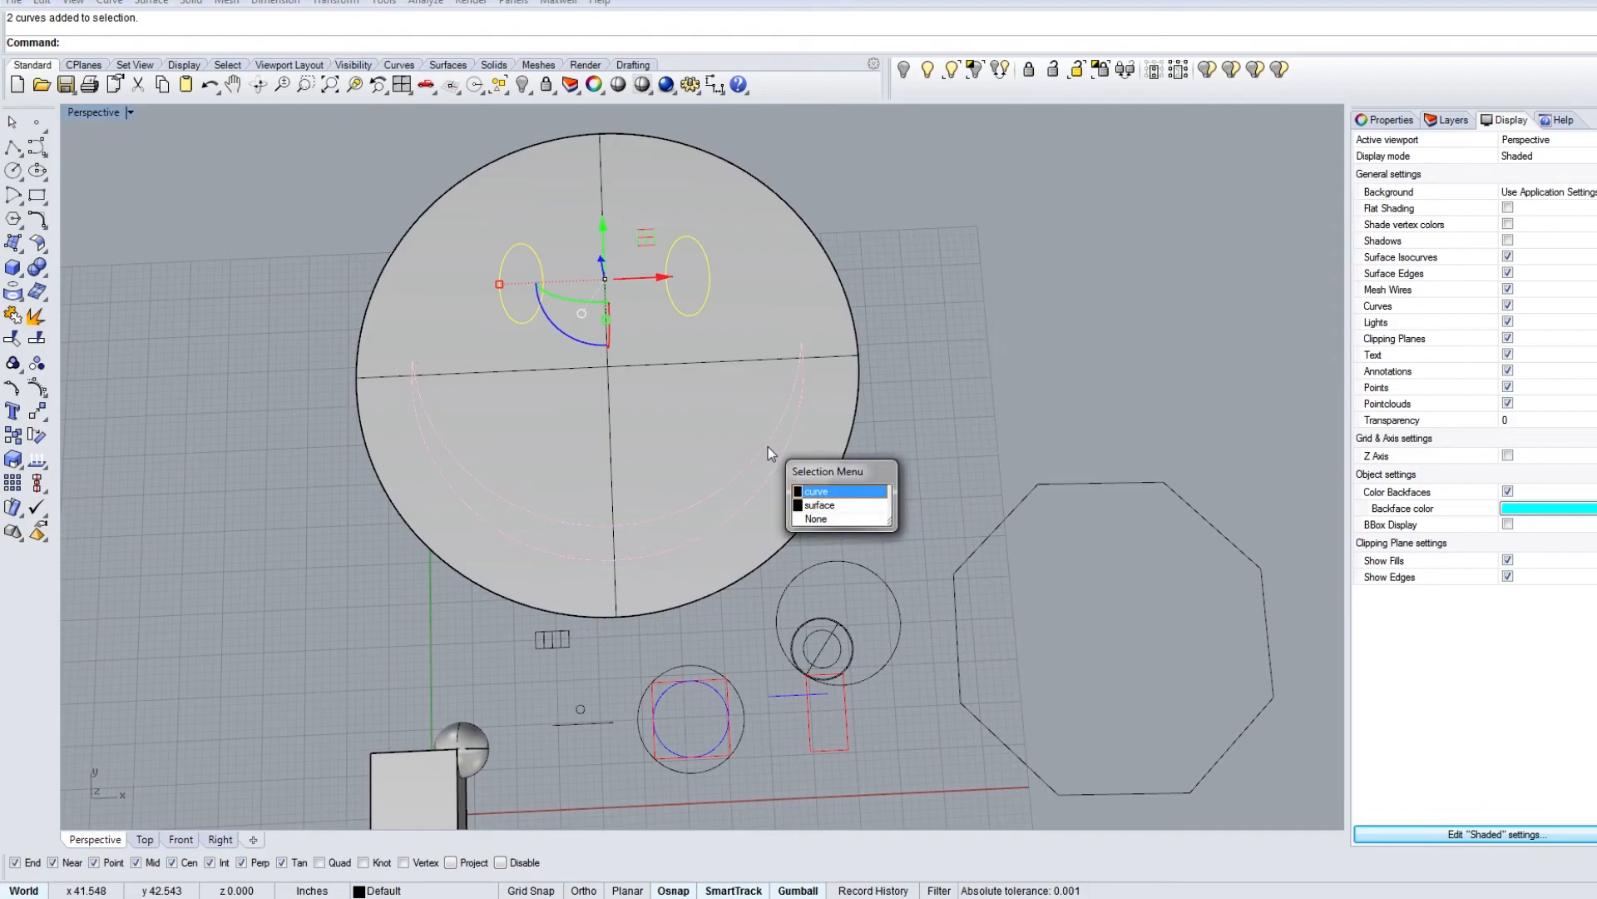
{"action": "left_click", "coordinate": [799, 481]}
{"action": "scroll", "coordinate": [752, 471], "scroll_direction": "up", "scroll_amount": 3}
{"action": "key", "text": "Return"}
{"action": "left_click", "coordinate": [726, 516]}
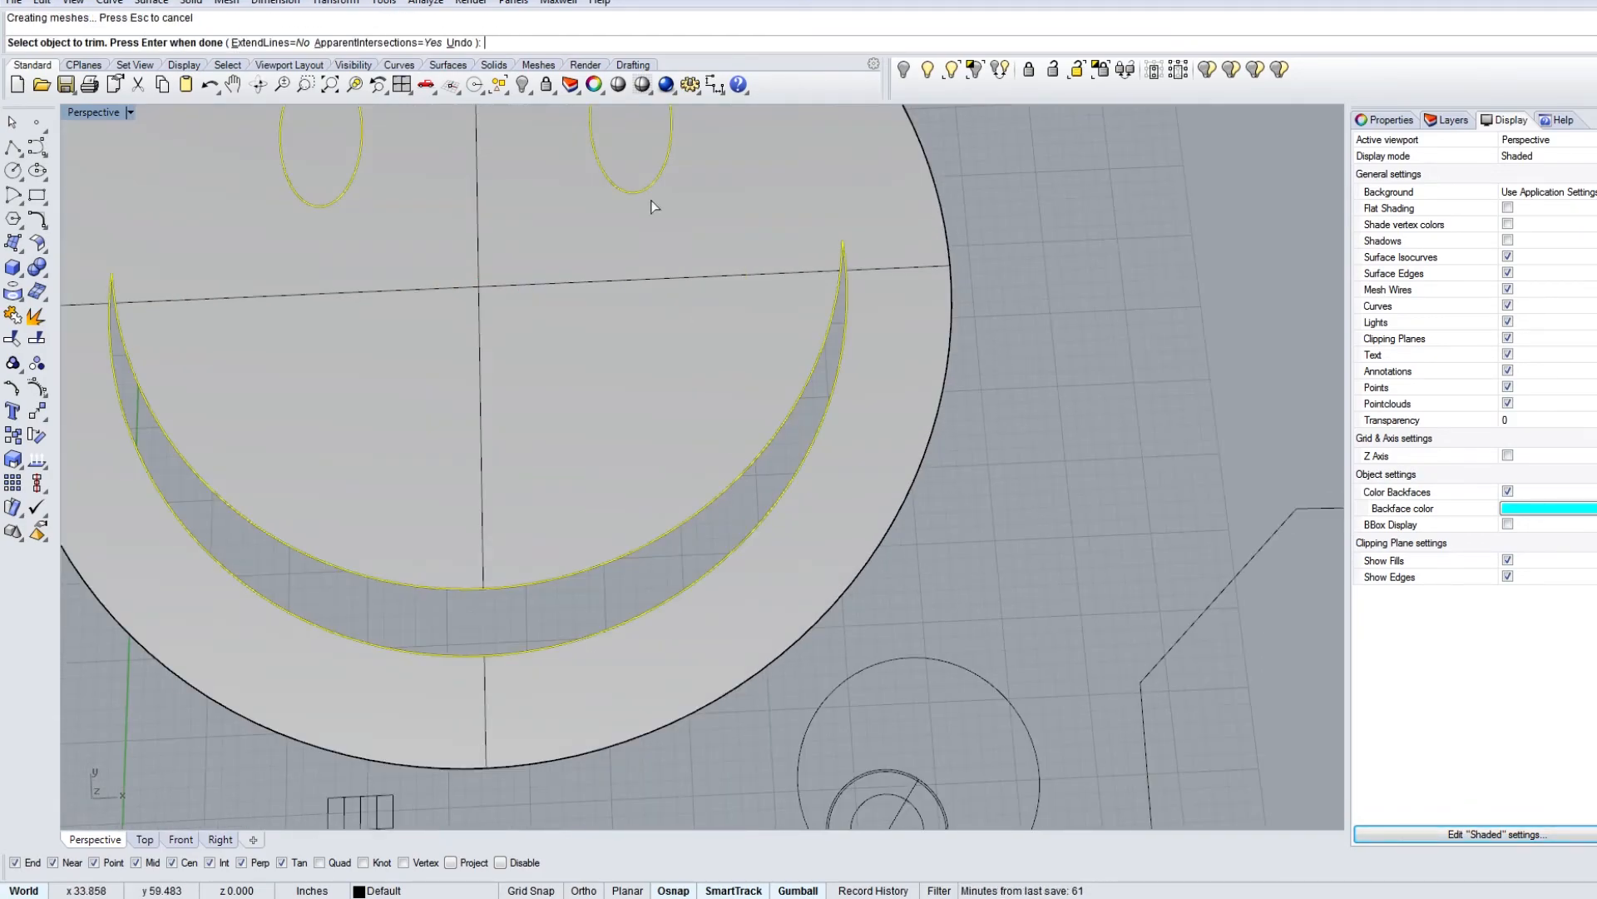
{"action": "left_click", "coordinate": [615, 158]}
{"action": "left_click", "coordinate": [321, 175]}
{"action": "key", "text": "Return"}
Step: Move the trimmed smiley surface about 65.6 inches in the positive Y direction, clear of its source curves
{"action": "left_click", "coordinate": [378, 207]}
{"action": "scroll", "coordinate": [492, 270], "scroll_direction": "down", "scroll_amount": 5}
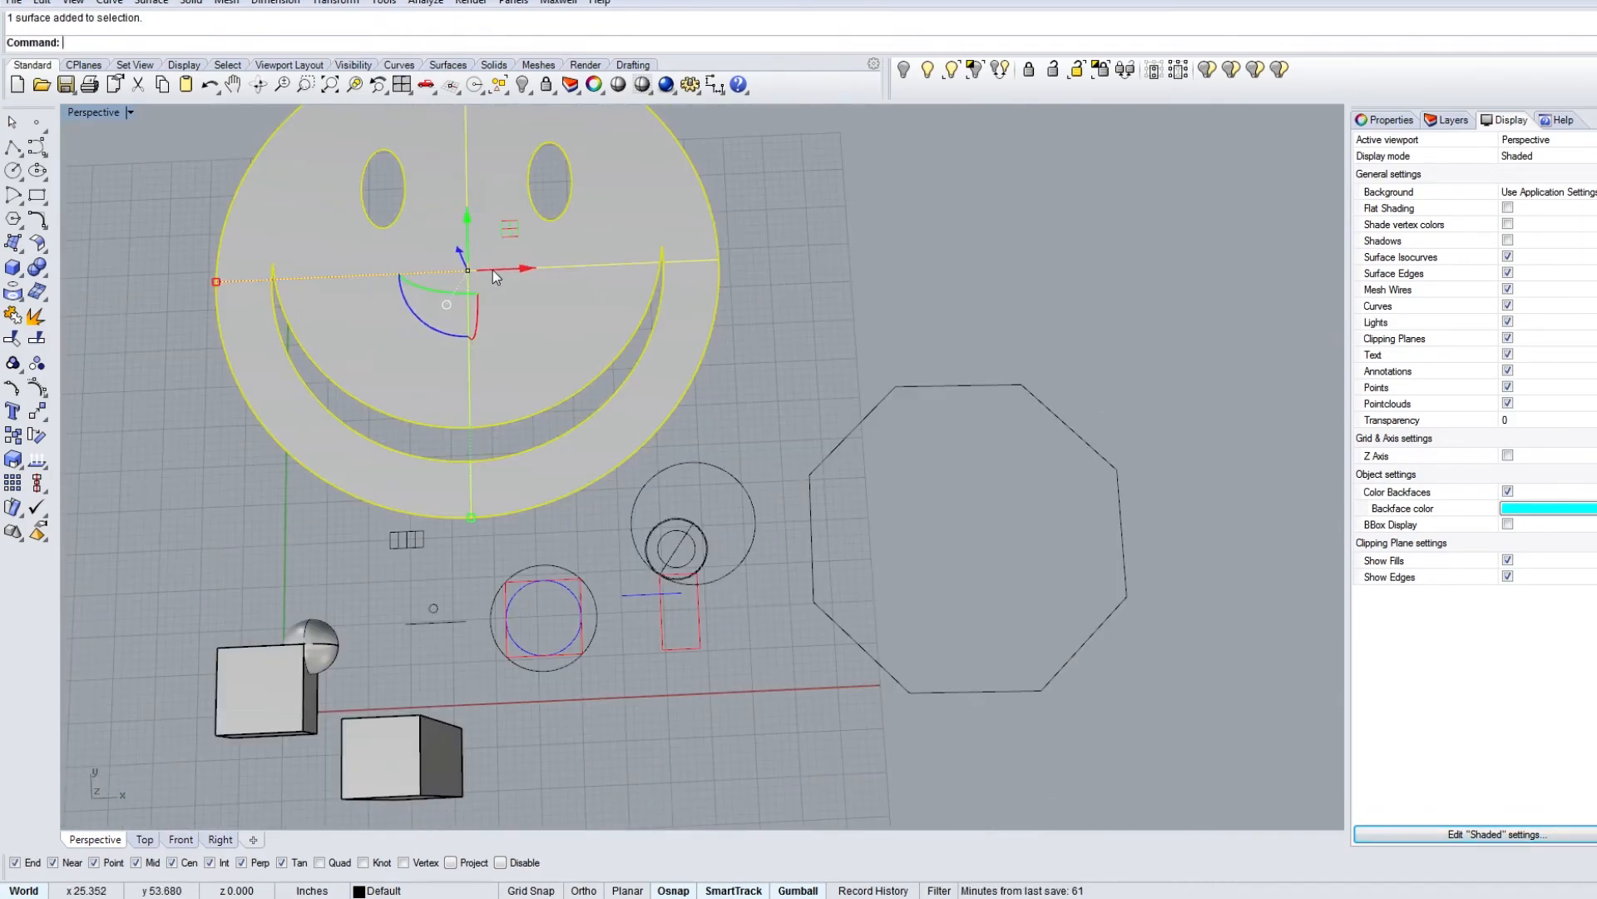
{"action": "scroll", "coordinate": [560, 292], "scroll_direction": "up", "scroll_amount": 3}
{"action": "mouse_move", "coordinate": [693, 434]}
{"action": "right_mouse_down"}
{"action": "mouse_move", "coordinate": [695, 474]}
{"action": "mouse_move", "coordinate": [624, 295]}
{"action": "mouse_move", "coordinate": [692, 467]}
{"action": "mouse_move", "coordinate": [665, 374]}
{"action": "mouse_move", "coordinate": [695, 304]}
{"action": "mouse_move", "coordinate": [703, 432]}
{"action": "mouse_move", "coordinate": [642, 595]}
{"action": "mouse_move", "coordinate": [643, 554]}
{"action": "mouse_move", "coordinate": [675, 518]}
{"action": "mouse_move", "coordinate": [694, 341]}
{"action": "mouse_move", "coordinate": [661, 345]}
{"action": "mouse_move", "coordinate": [707, 441]}
{"action": "right_mouse_up"}
{"action": "scroll", "coordinate": [726, 441], "scroll_direction": "up", "scroll_amount": 4}
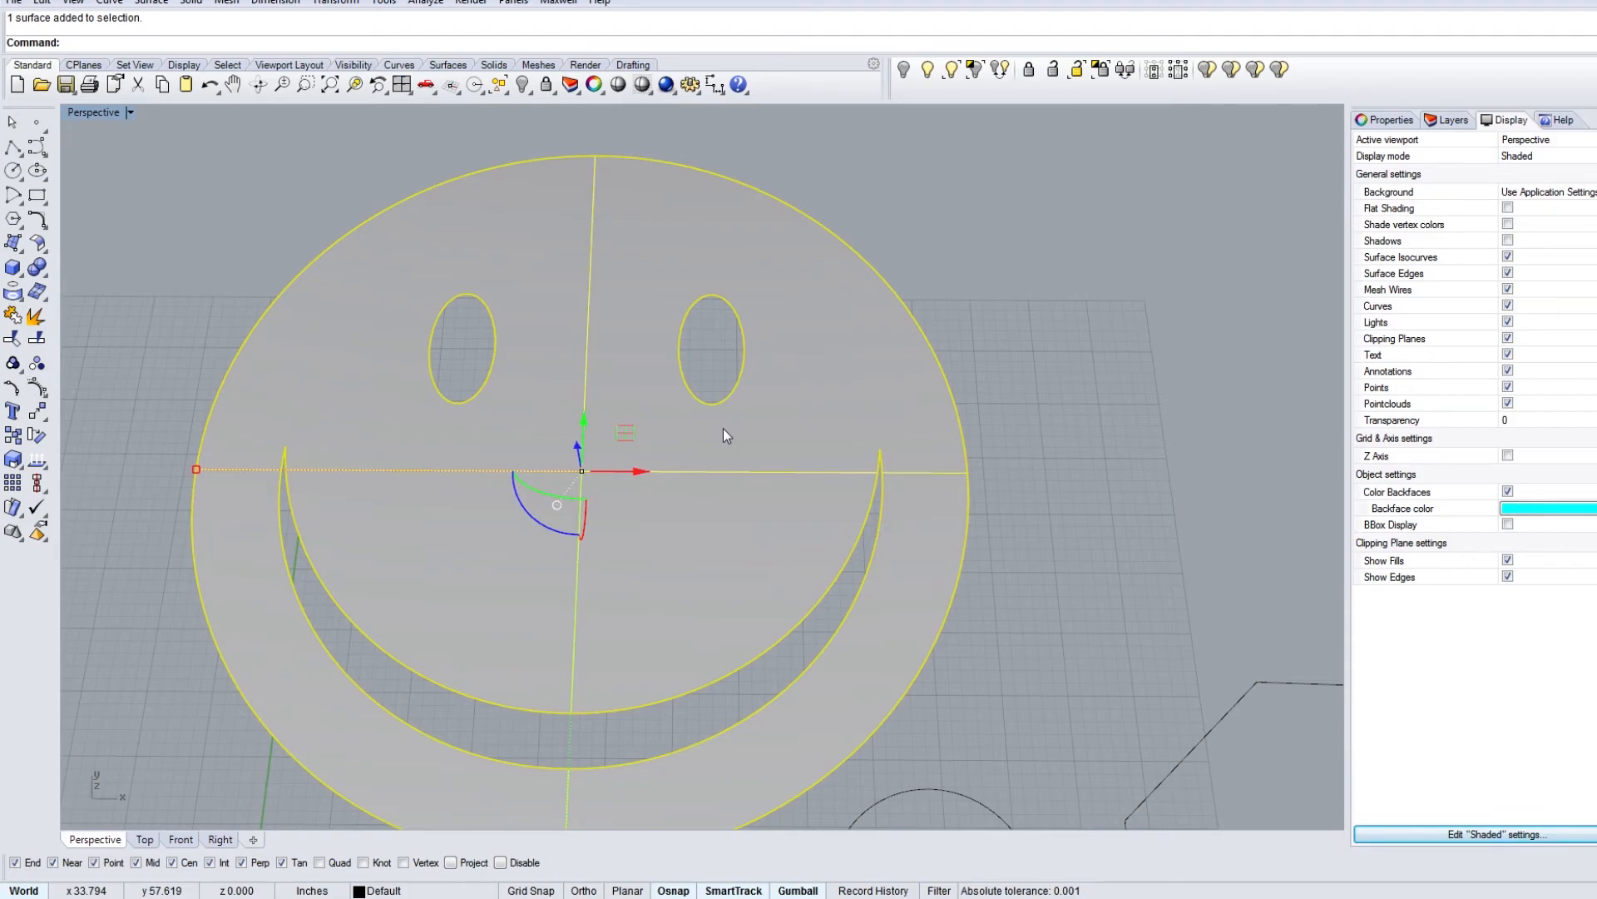
{"action": "scroll", "coordinate": [722, 424], "scroll_direction": "down", "scroll_amount": 3}
{"action": "scroll", "coordinate": [657, 499], "scroll_direction": "down", "scroll_amount": 3}
{"action": "right_click_drag", "start_coordinate": [630, 469], "coordinate": [647, 558]}
{"action": "left_click_drag", "start_coordinate": [660, 456], "coordinate": [602, 228]}
{"action": "scroll", "coordinate": [629, 287], "scroll_direction": "up", "scroll_amount": 2}
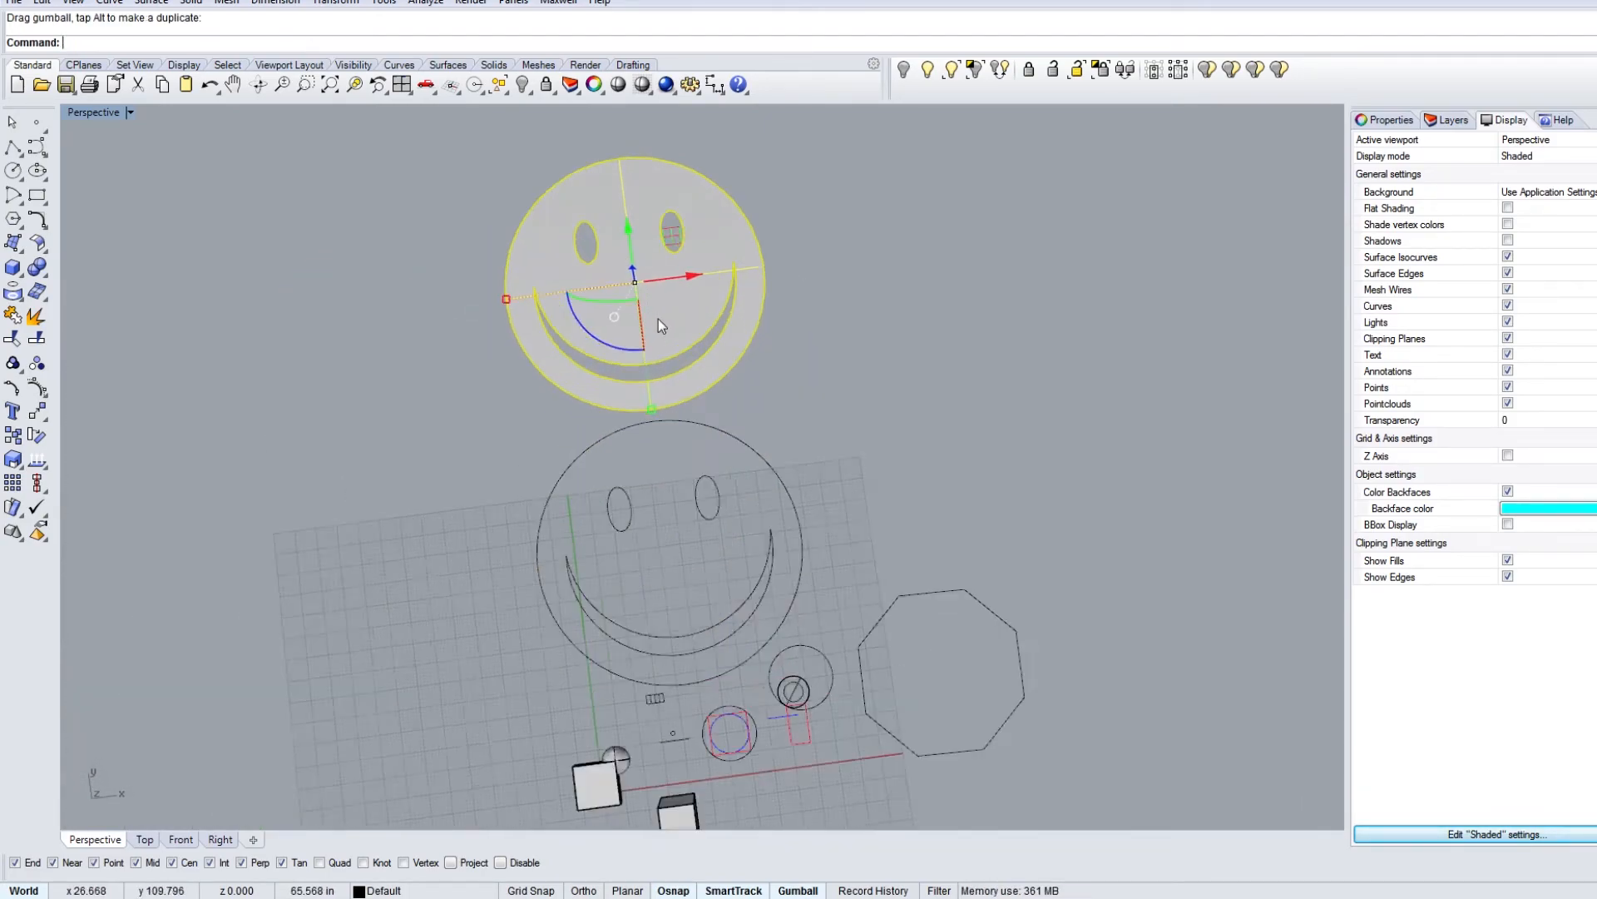
Step: Draw a degree-3 control point curve between the crescent's two tips, with its middle point below the large circle
{"action": "scroll", "coordinate": [657, 324], "scroll_direction": "up", "scroll_amount": 8}
{"action": "scroll", "coordinate": [822, 542], "scroll_direction": "down", "scroll_amount": 5}
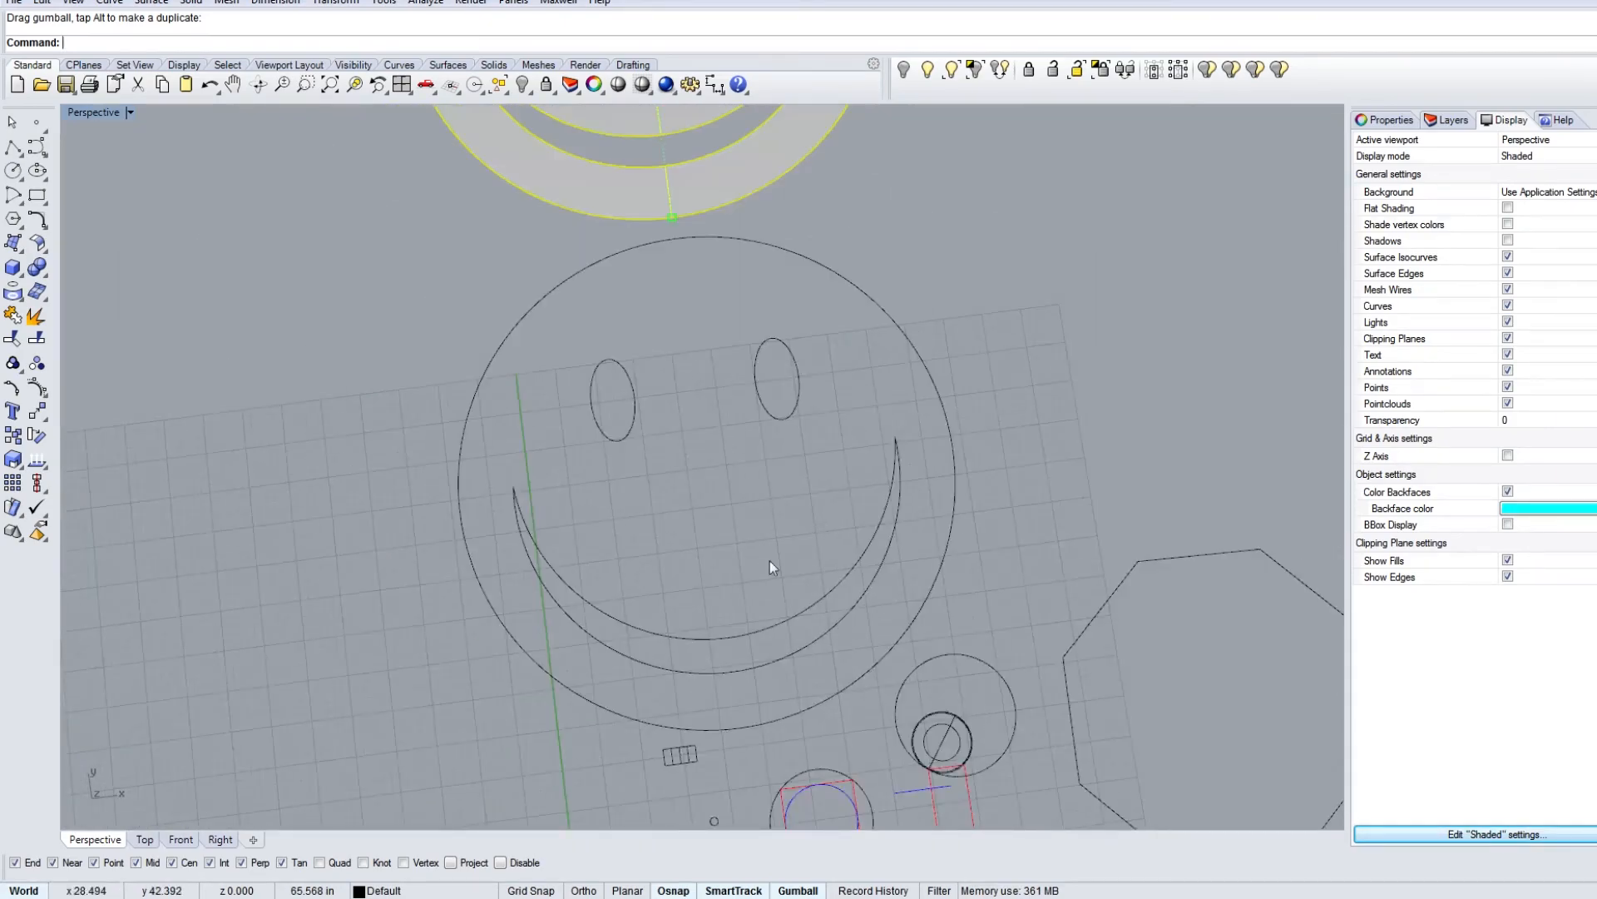
{"action": "right_click_drag", "start_coordinate": [770, 560], "coordinate": [732, 560]}
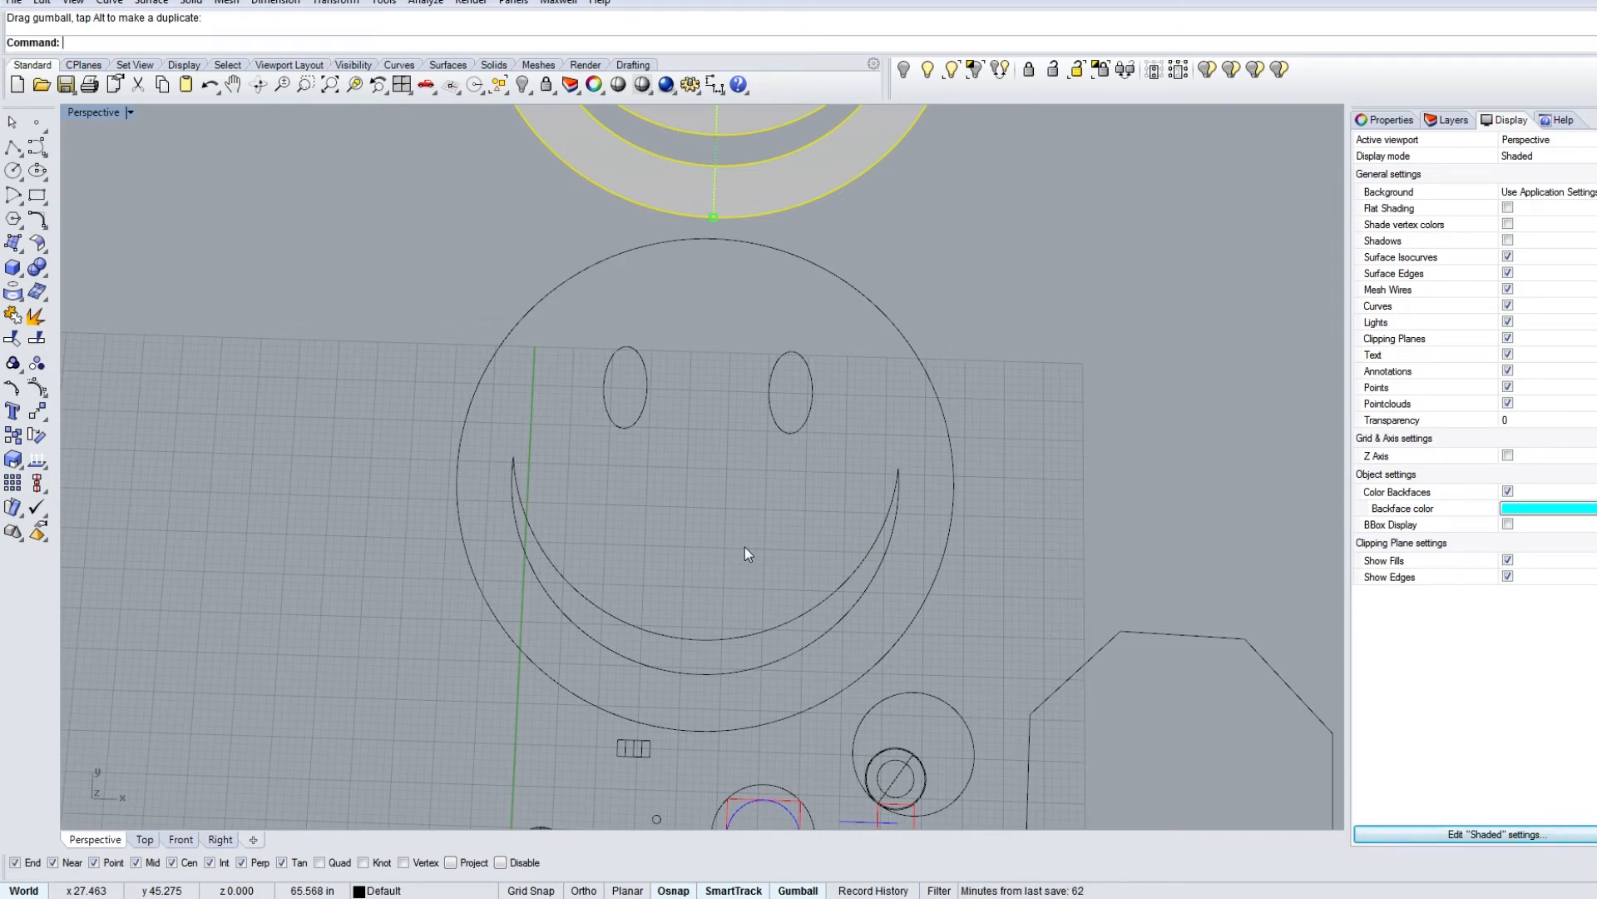
{"action": "left_click", "coordinate": [36, 147]}
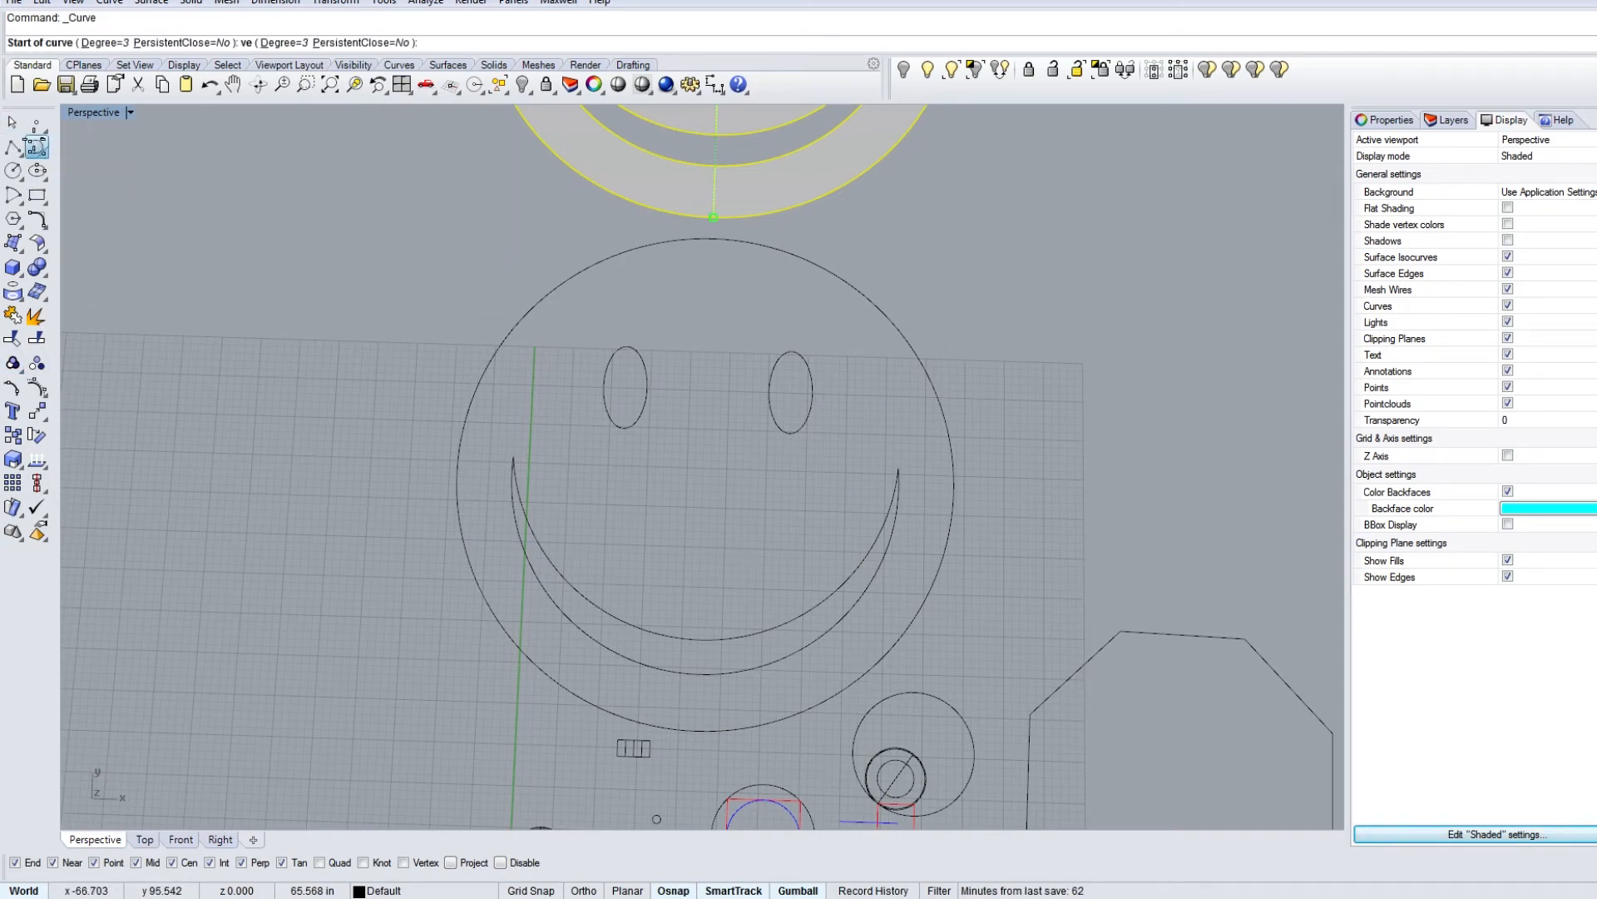
{"action": "left_click", "coordinate": [514, 457]}
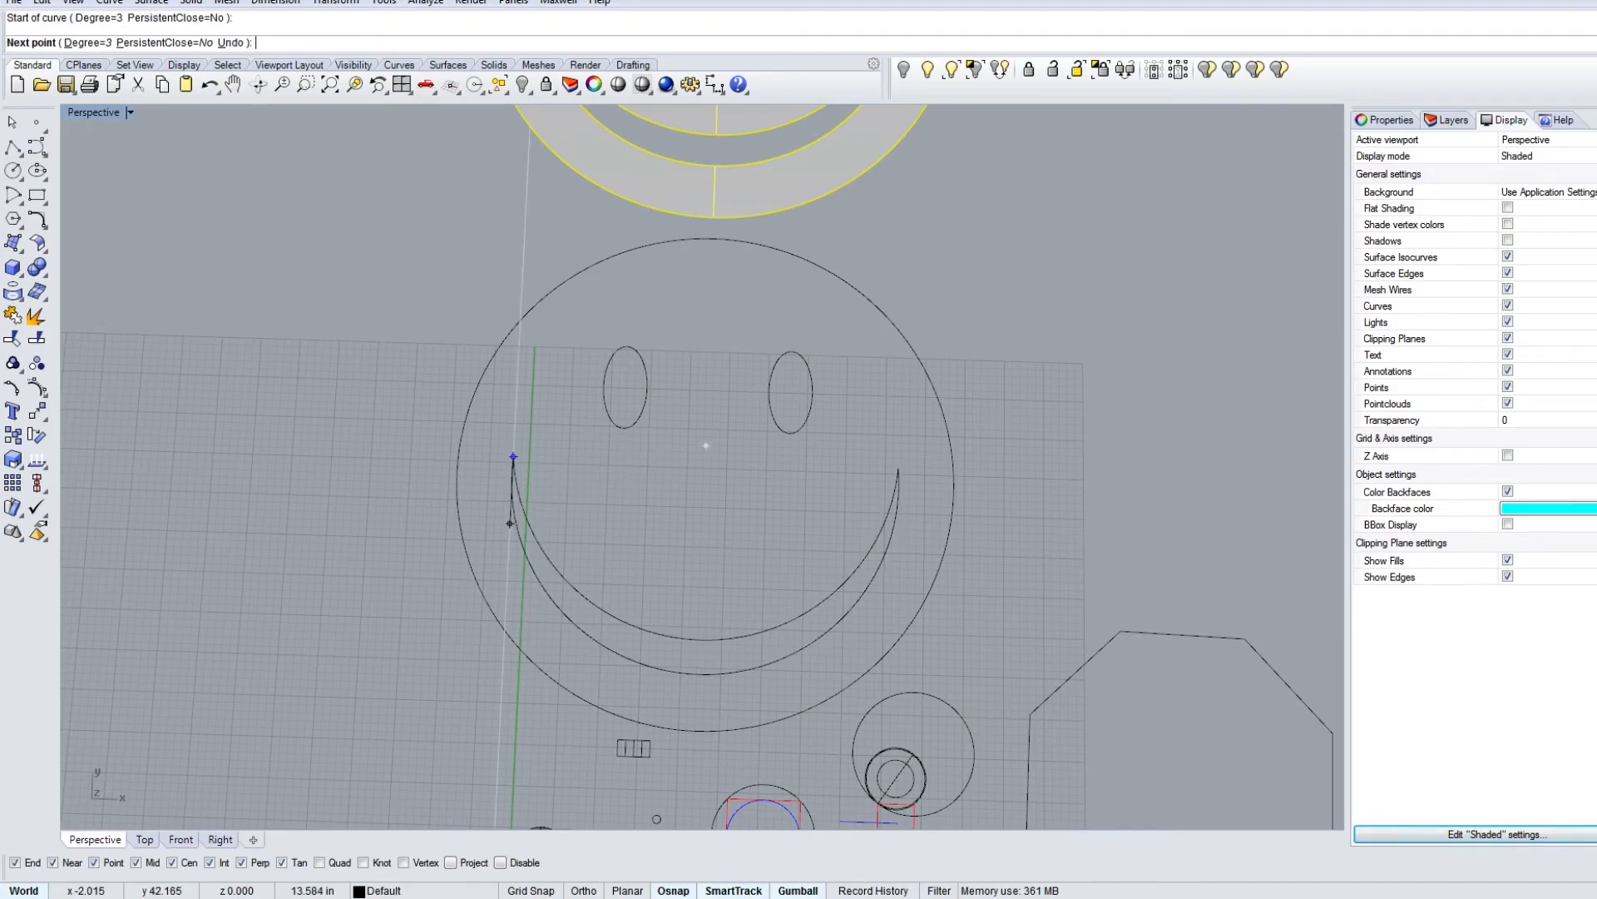
{"action": "left_click", "coordinate": [713, 784]}
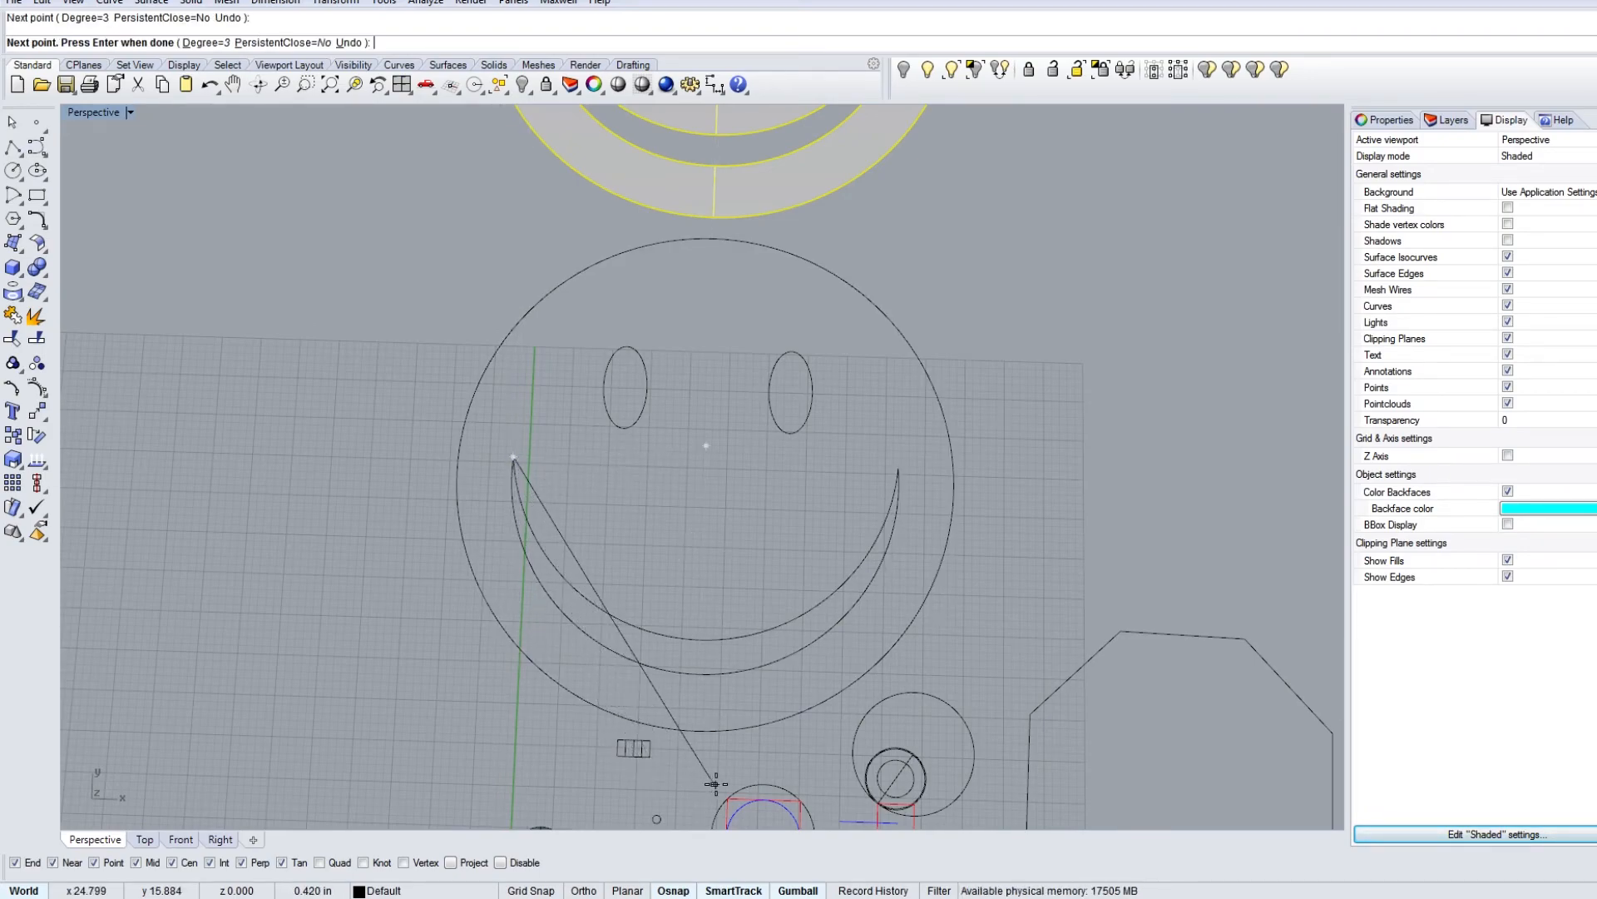
{"action": "left_click", "coordinate": [898, 471]}
{"action": "key", "text": "Return"}
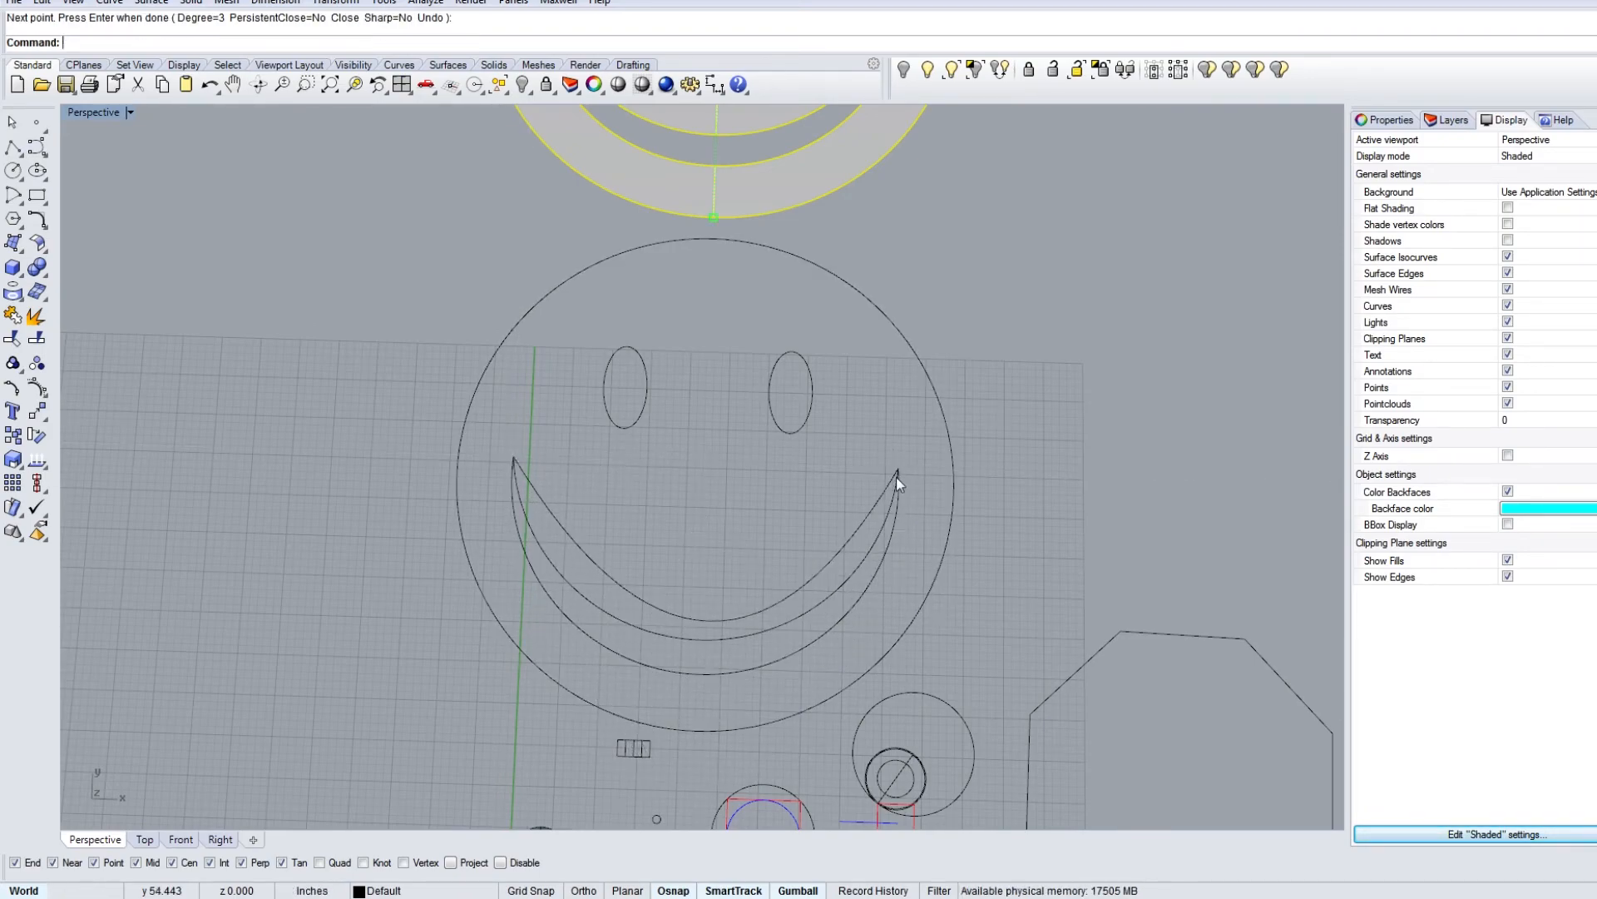
Step: Delete the crescent mouth curve, keeping the single control point curve as the smile
{"action": "left_click", "coordinate": [808, 602]}
{"action": "left_click", "coordinate": [855, 630]}
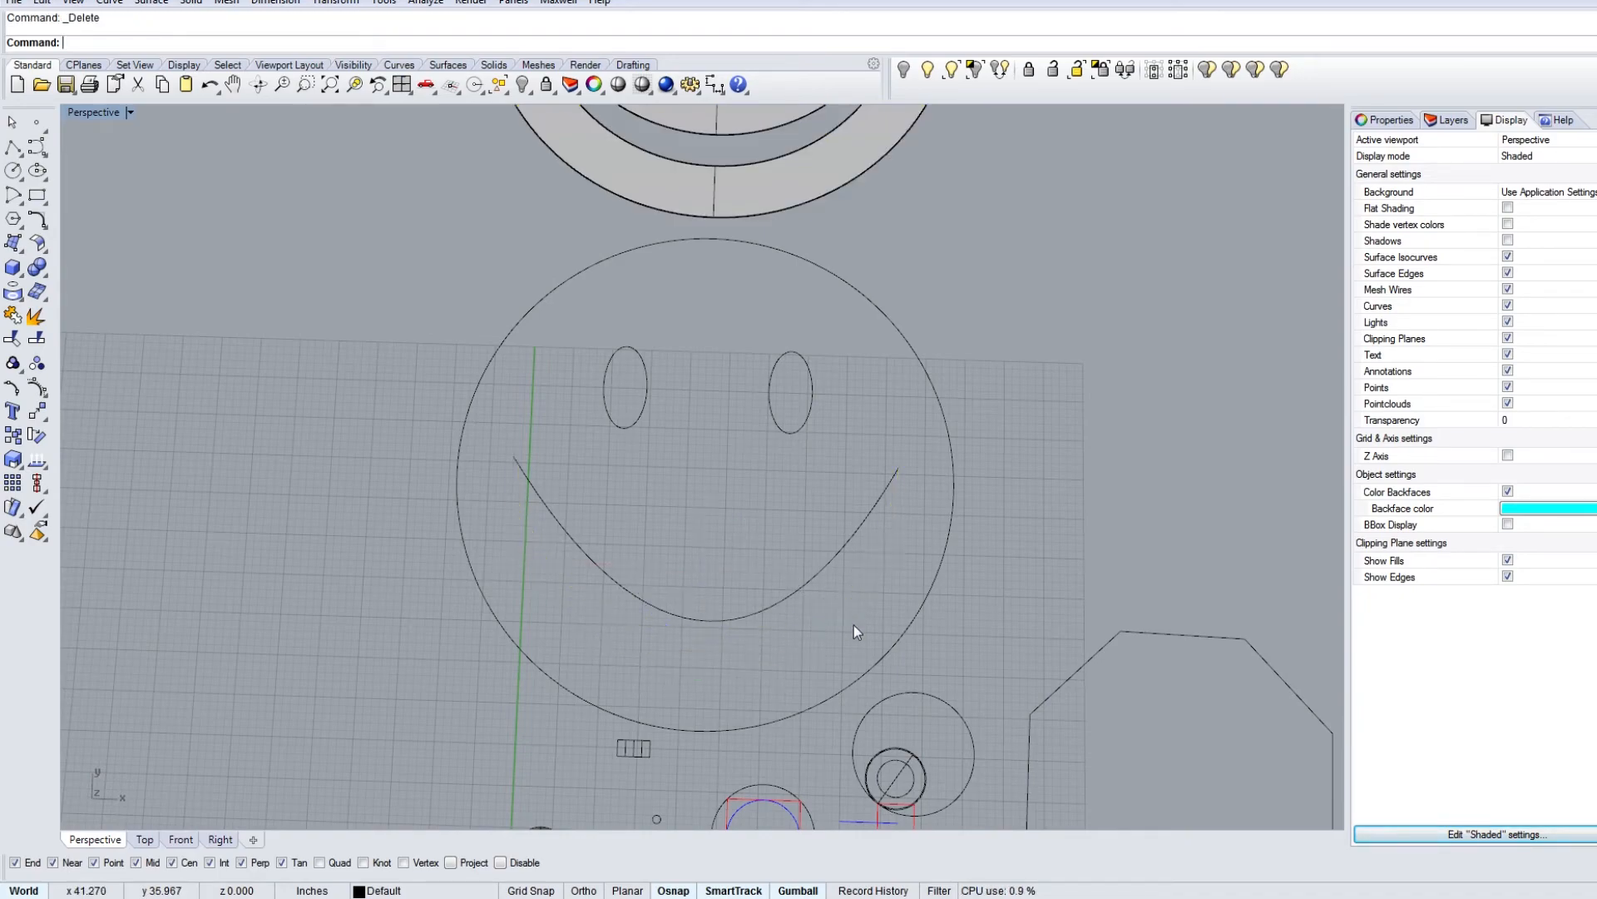
{"action": "left_click", "coordinate": [782, 594]}
{"action": "left_click", "coordinate": [830, 636]}
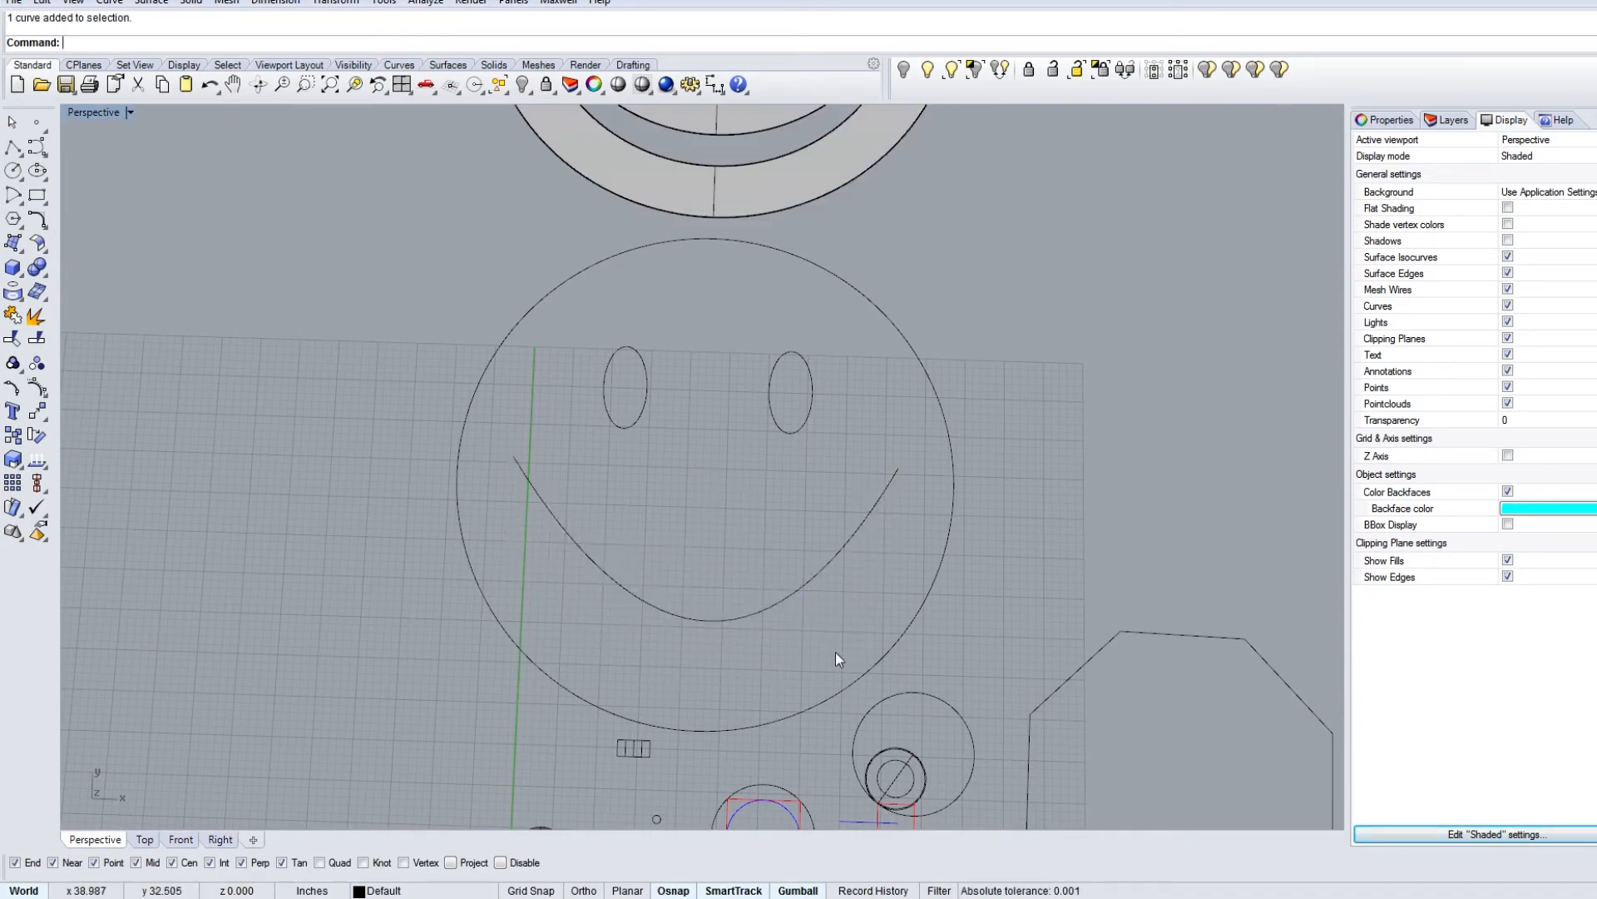
{"action": "scroll", "coordinate": [782, 635], "scroll_direction": "up", "scroll_amount": 8}
{"action": "right_click_drag", "start_coordinate": [782, 634], "coordinate": [777, 606], "text": "shift"}
{"action": "scroll", "coordinate": [726, 546], "scroll_direction": "down", "scroll_amount": 12}
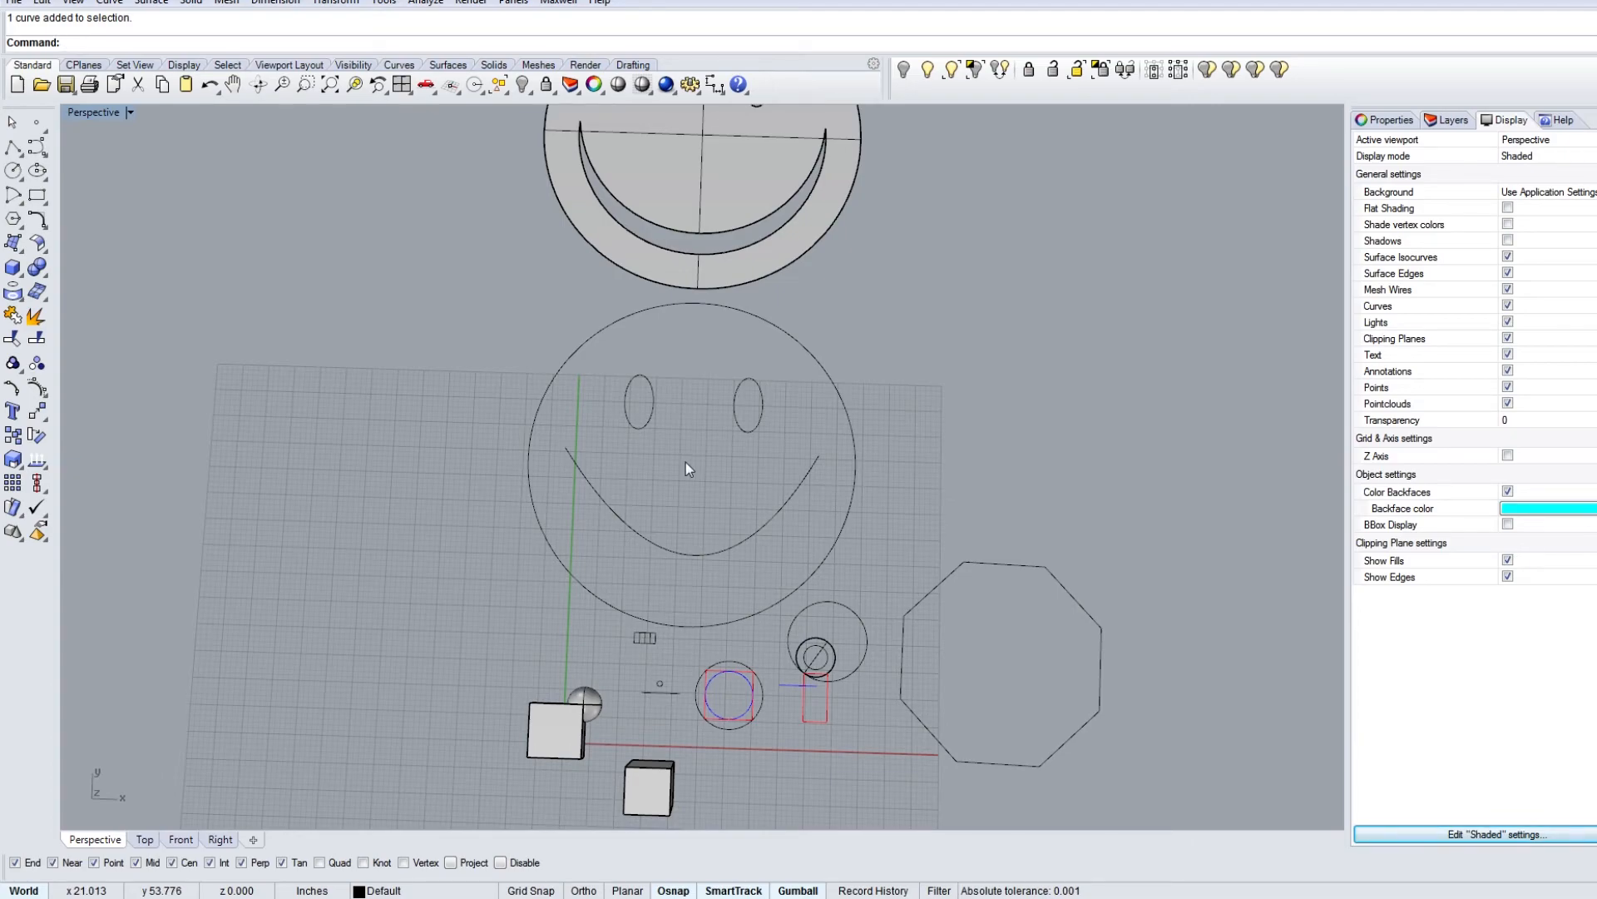
{"action": "right_click_drag", "start_coordinate": [755, 576], "coordinate": [799, 582]}
{"action": "scroll", "coordinate": [761, 617], "scroll_direction": "up", "scroll_amount": 7}
{"action": "scroll", "coordinate": [812, 569], "scroll_direction": "down", "scroll_amount": 5}
{"action": "scroll", "coordinate": [824, 563], "scroll_direction": "up", "scroll_amount": 4}
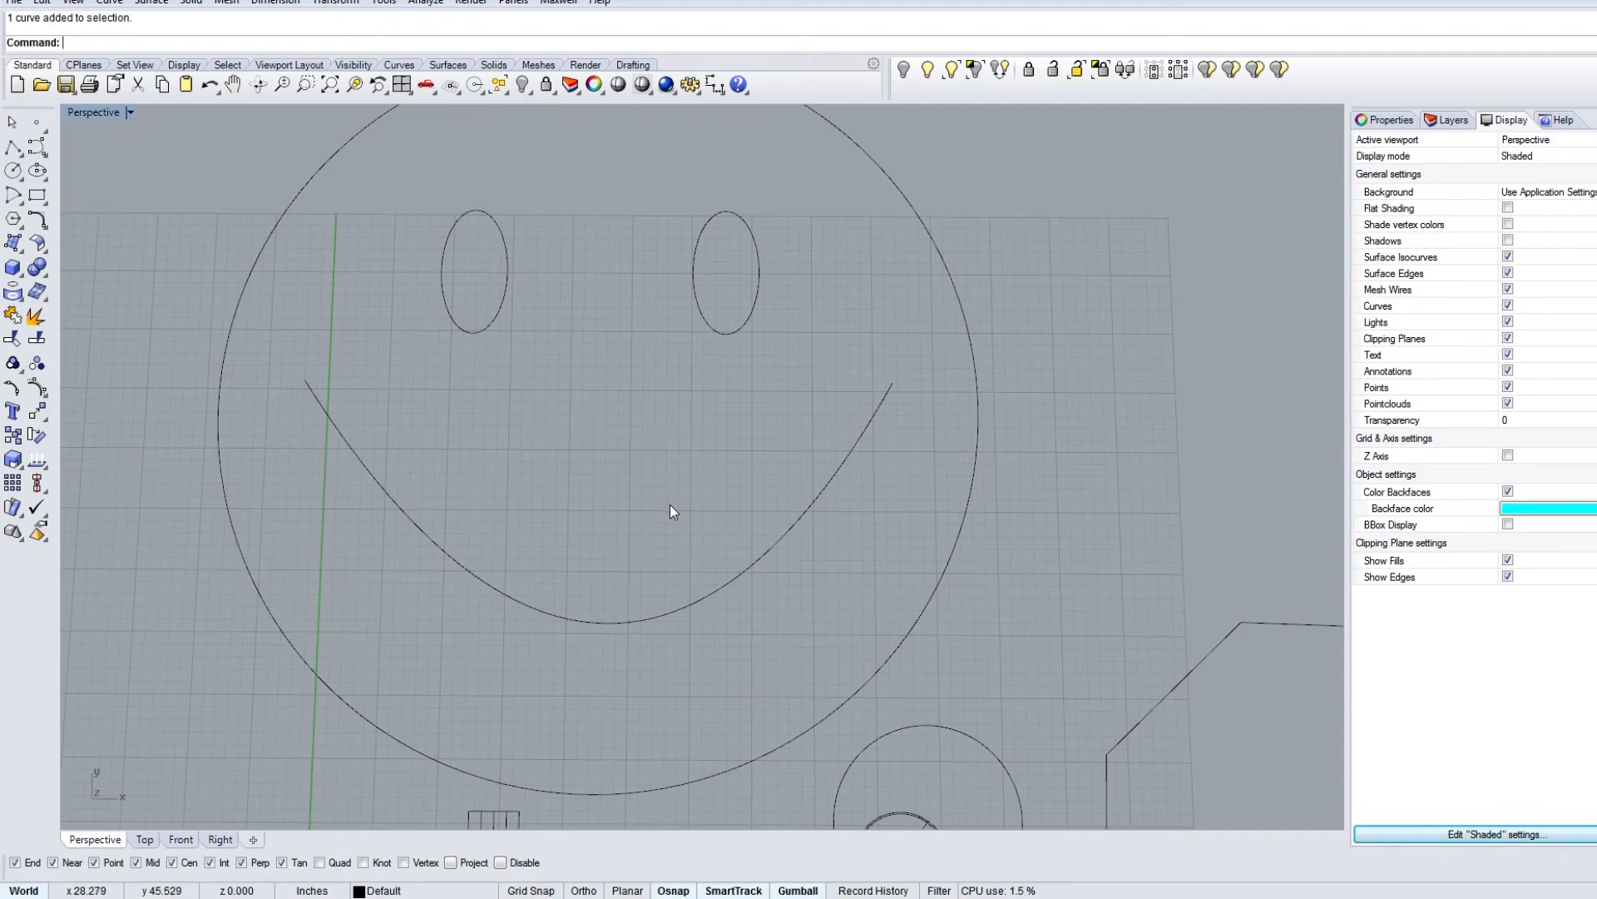
{"action": "scroll", "coordinate": [671, 506], "scroll_direction": "down", "scroll_amount": 4}
Step: Draw a wide corner-to-corner rectangle in the empty area to the left of the smiley curves and select it
{"action": "right_click_drag", "start_coordinate": [583, 470], "coordinate": [954, 415], "text": "shift"}
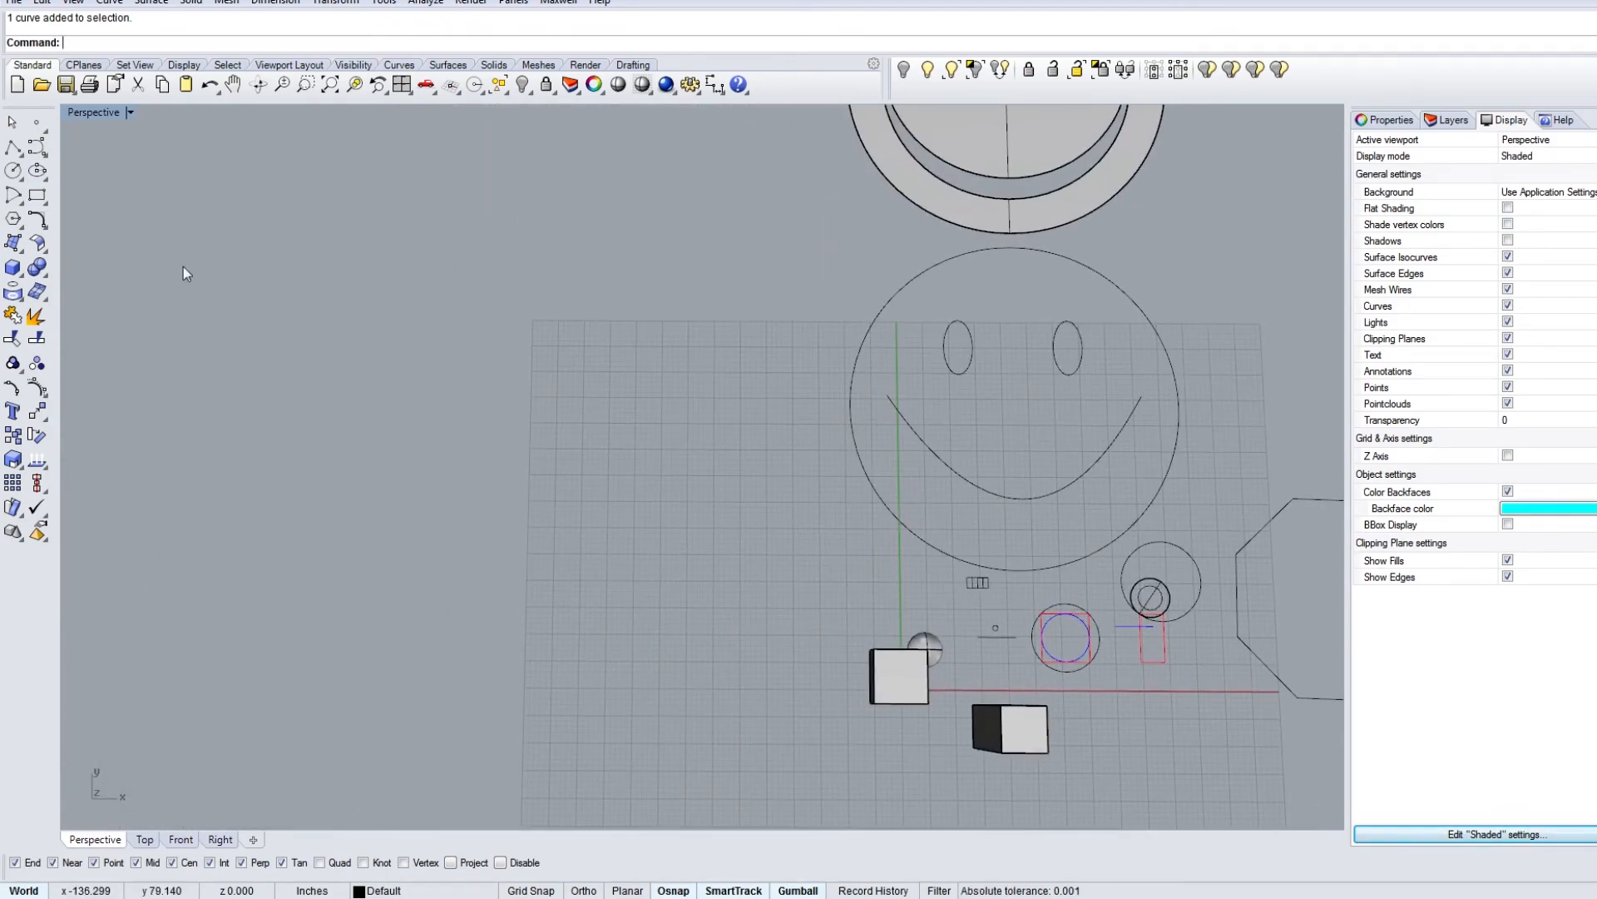
{"action": "left_click", "coordinate": [45, 206]}
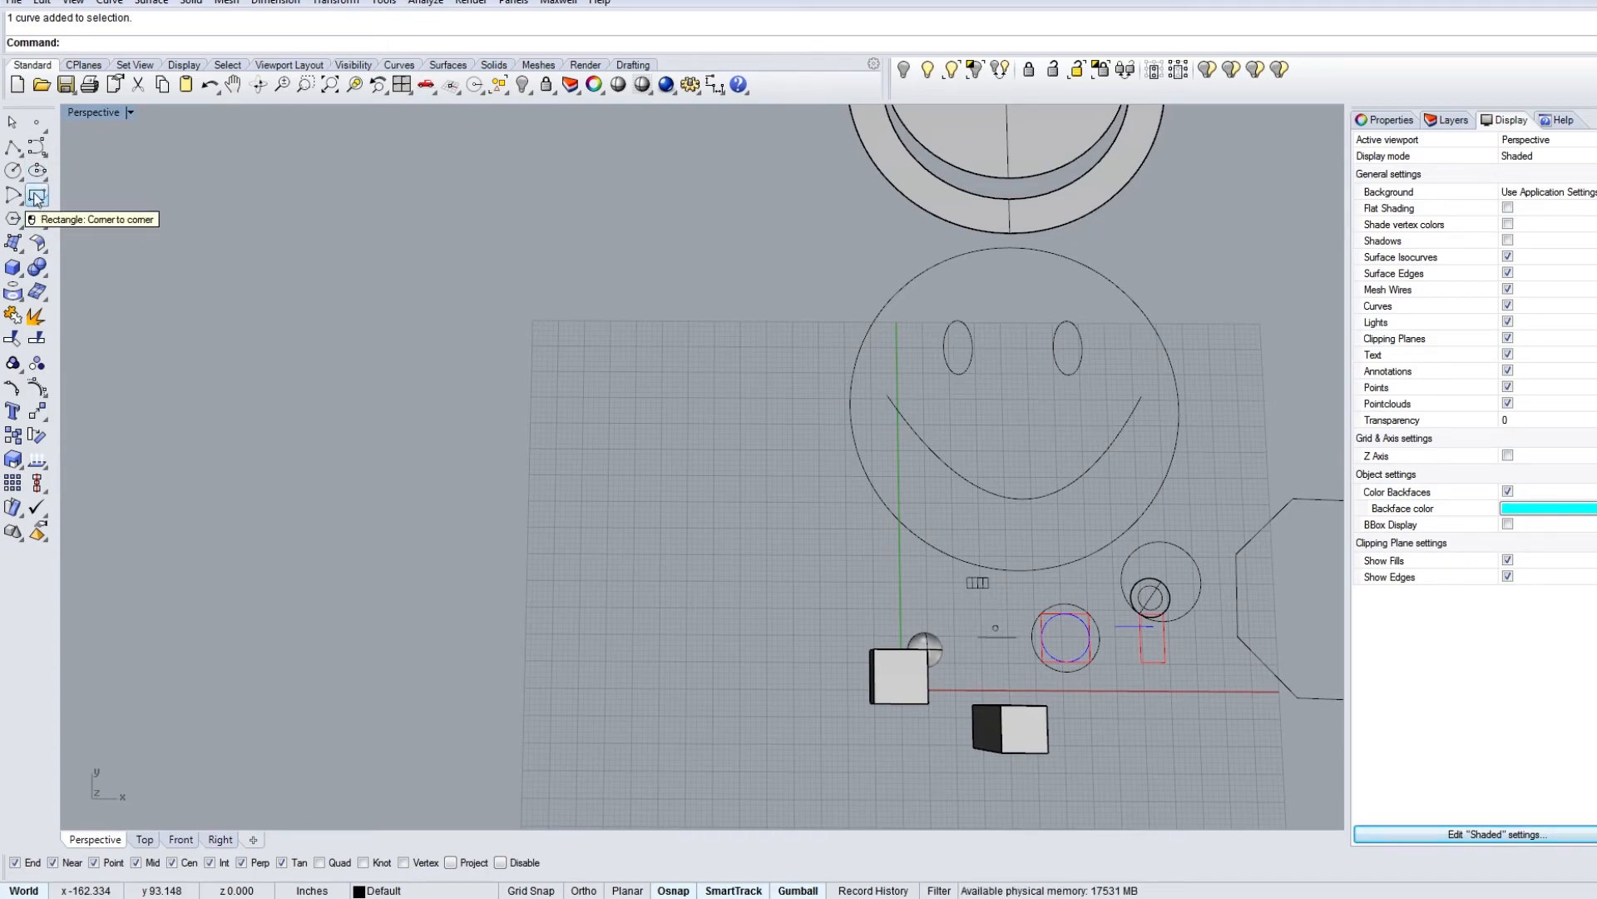
{"action": "left_click", "coordinate": [36, 197]}
{"action": "left_click", "coordinate": [363, 327]}
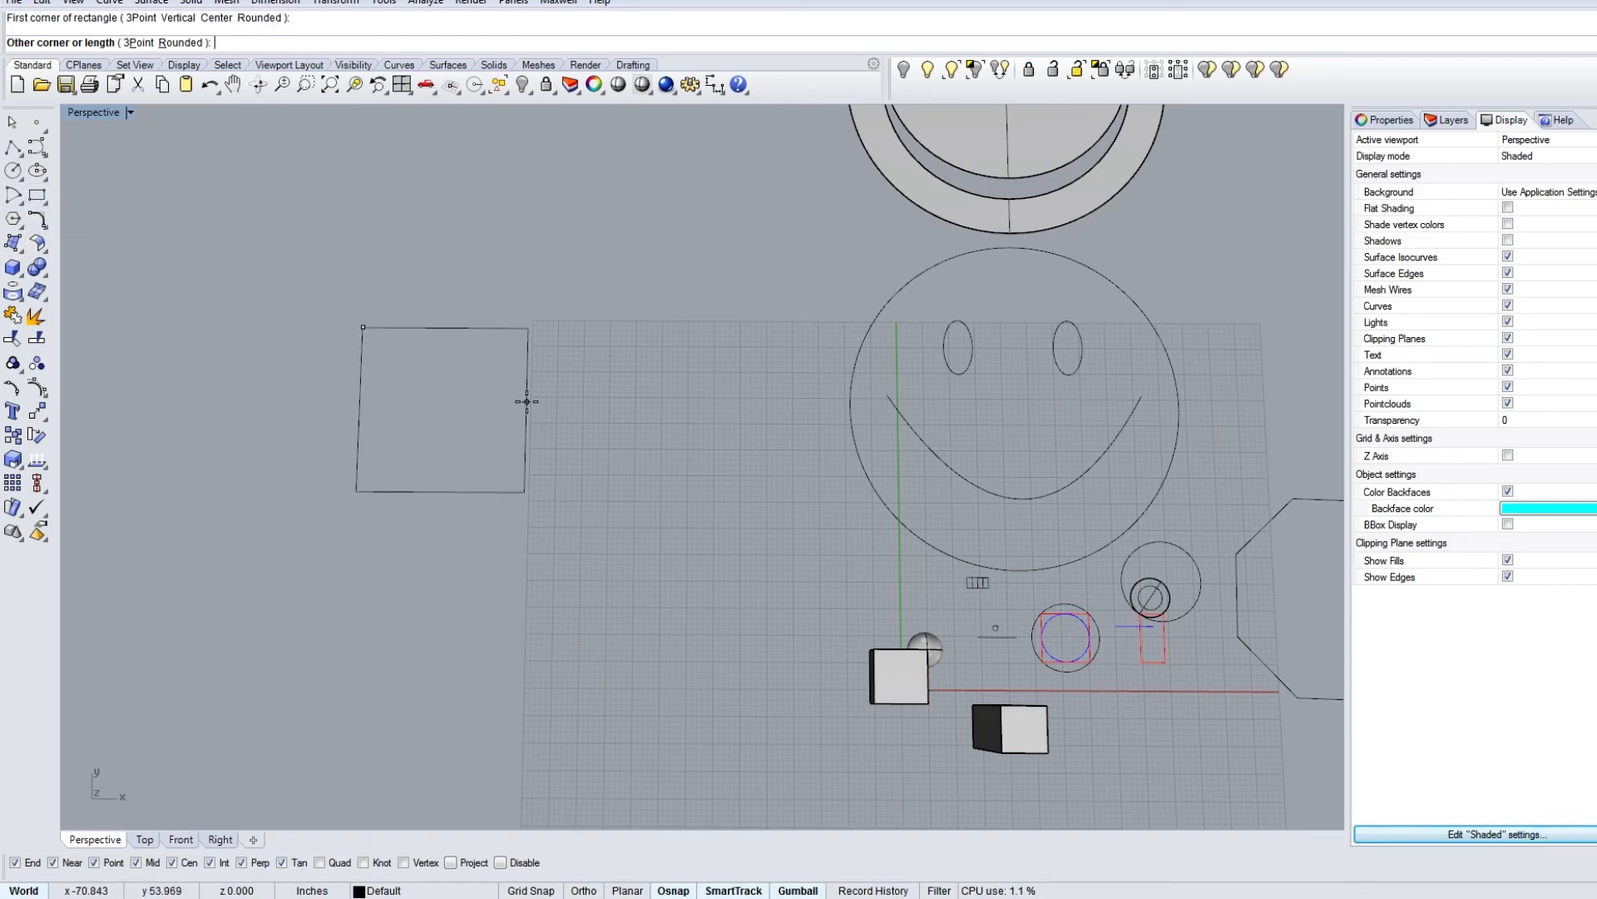
{"action": "left_click", "coordinate": [624, 460]}
{"action": "left_click", "coordinate": [623, 460]}
{"action": "scroll", "coordinate": [624, 461], "scroll_direction": "up", "scroll_amount": 4}
{"action": "right_click_drag", "start_coordinate": [624, 450], "coordinate": [857, 474], "text": "shift"}
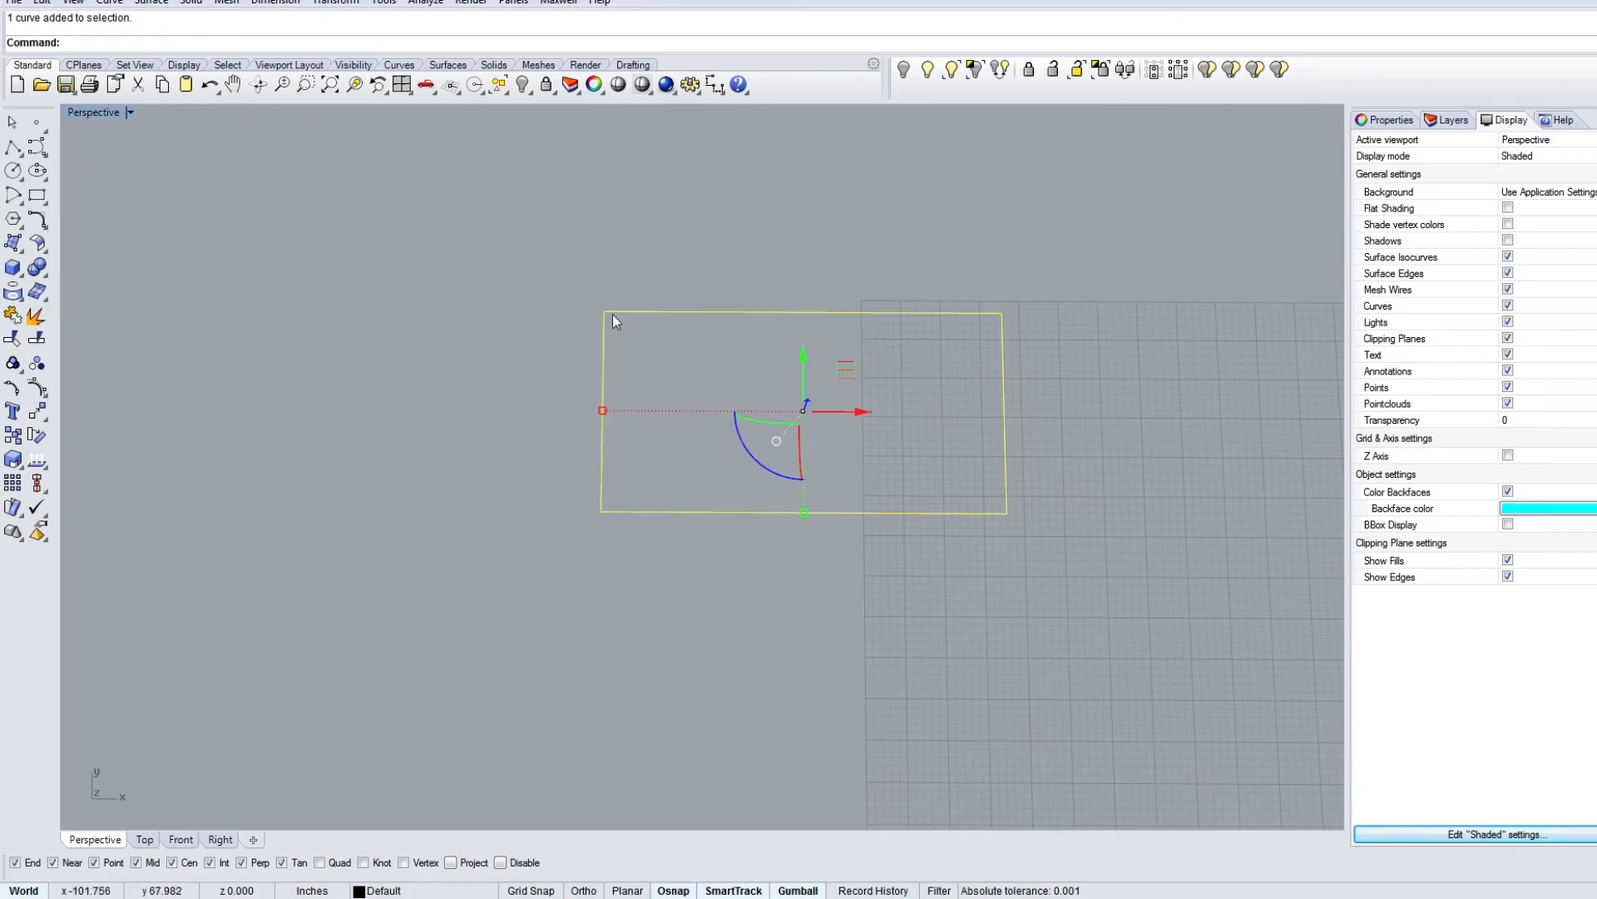
Step: Explode the rectangle into separate lines and join all four back into one closed curve
{"action": "scroll", "coordinate": [665, 281], "scroll_direction": "up", "scroll_amount": 3}
{"action": "scroll", "coordinate": [649, 333], "scroll_direction": "up", "scroll_amount": 2}
{"action": "right_click_drag", "start_coordinate": [767, 391], "coordinate": [508, 267], "text": "shift"}
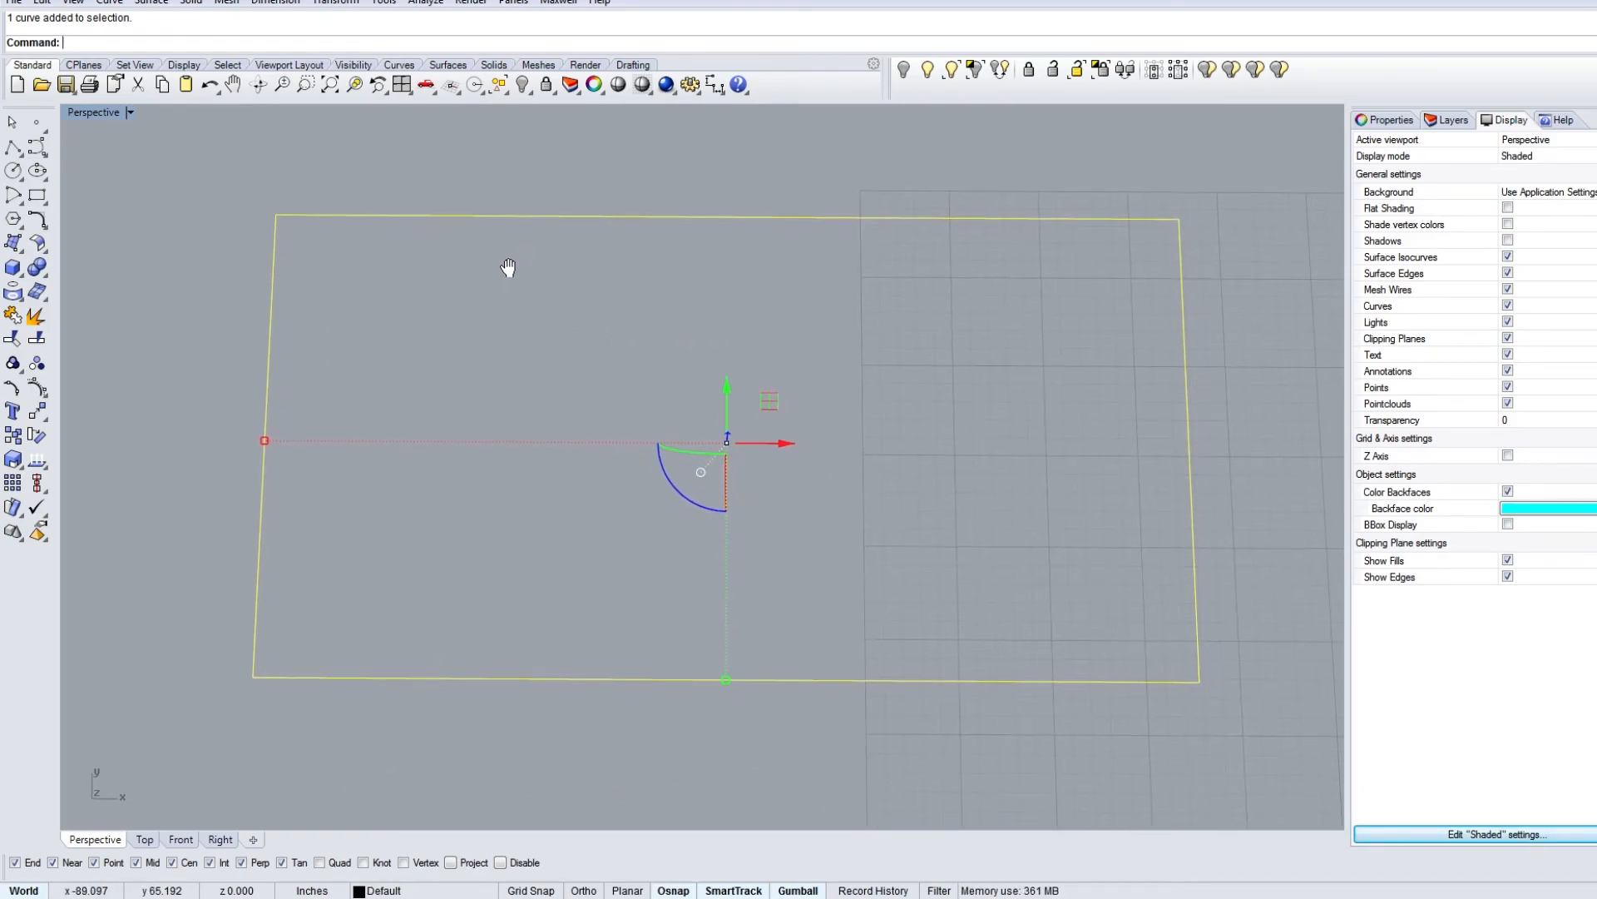
{"action": "type", "text": "x"}
{"action": "key", "text": "Return"}
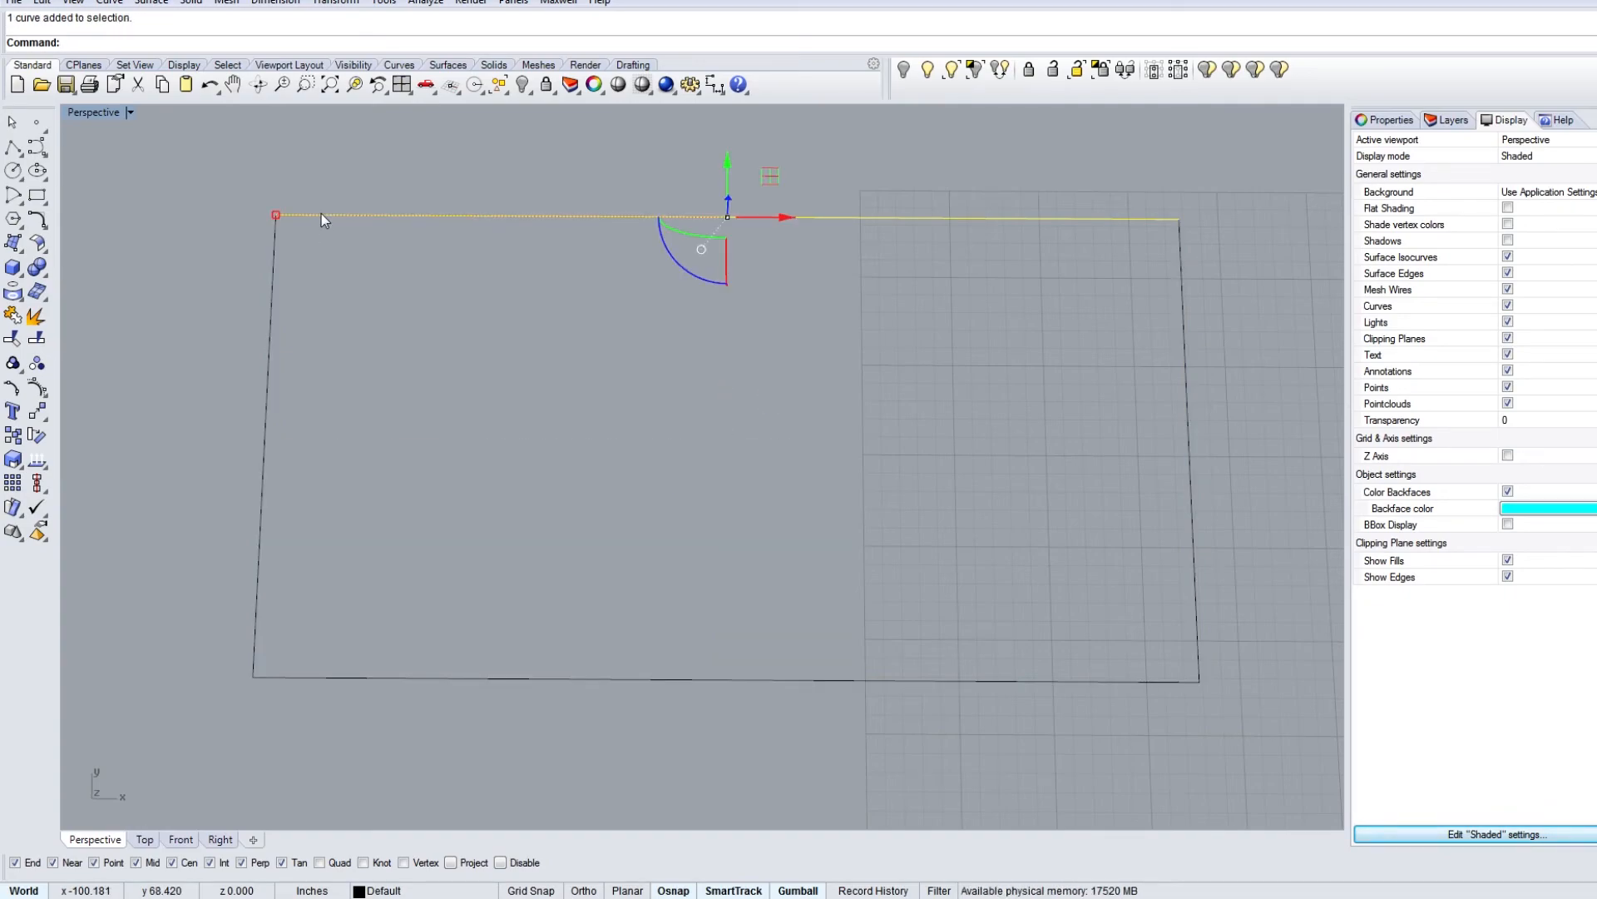
{"action": "left_click_drag", "start_coordinate": [1269, 174], "coordinate": [200, 762]}
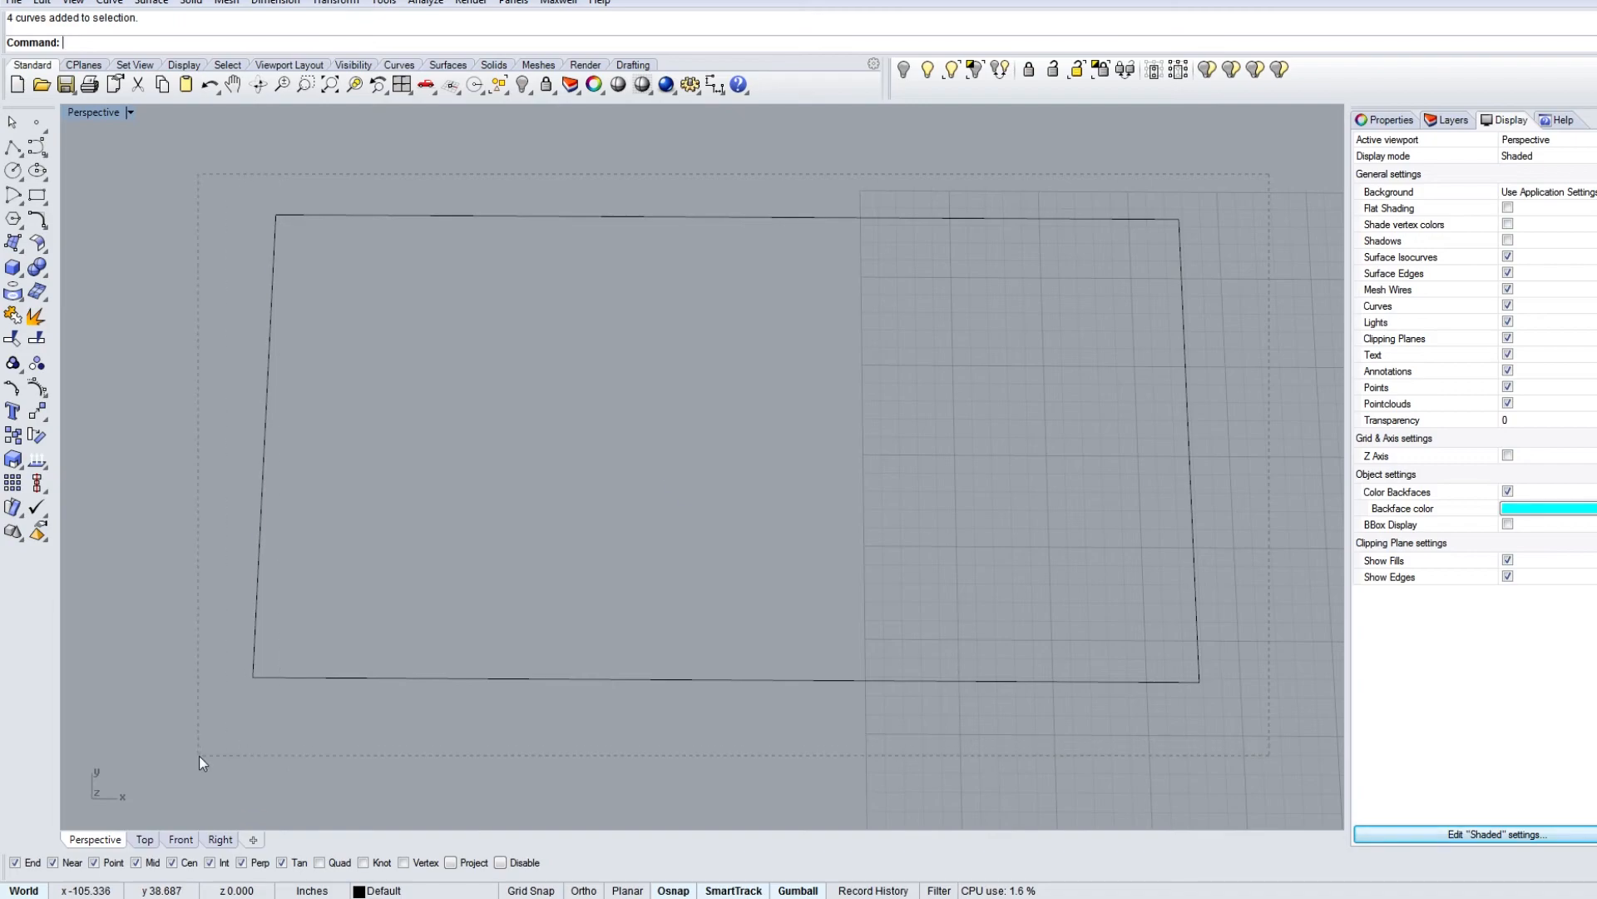
{"action": "key", "text": "ctrl+j"}
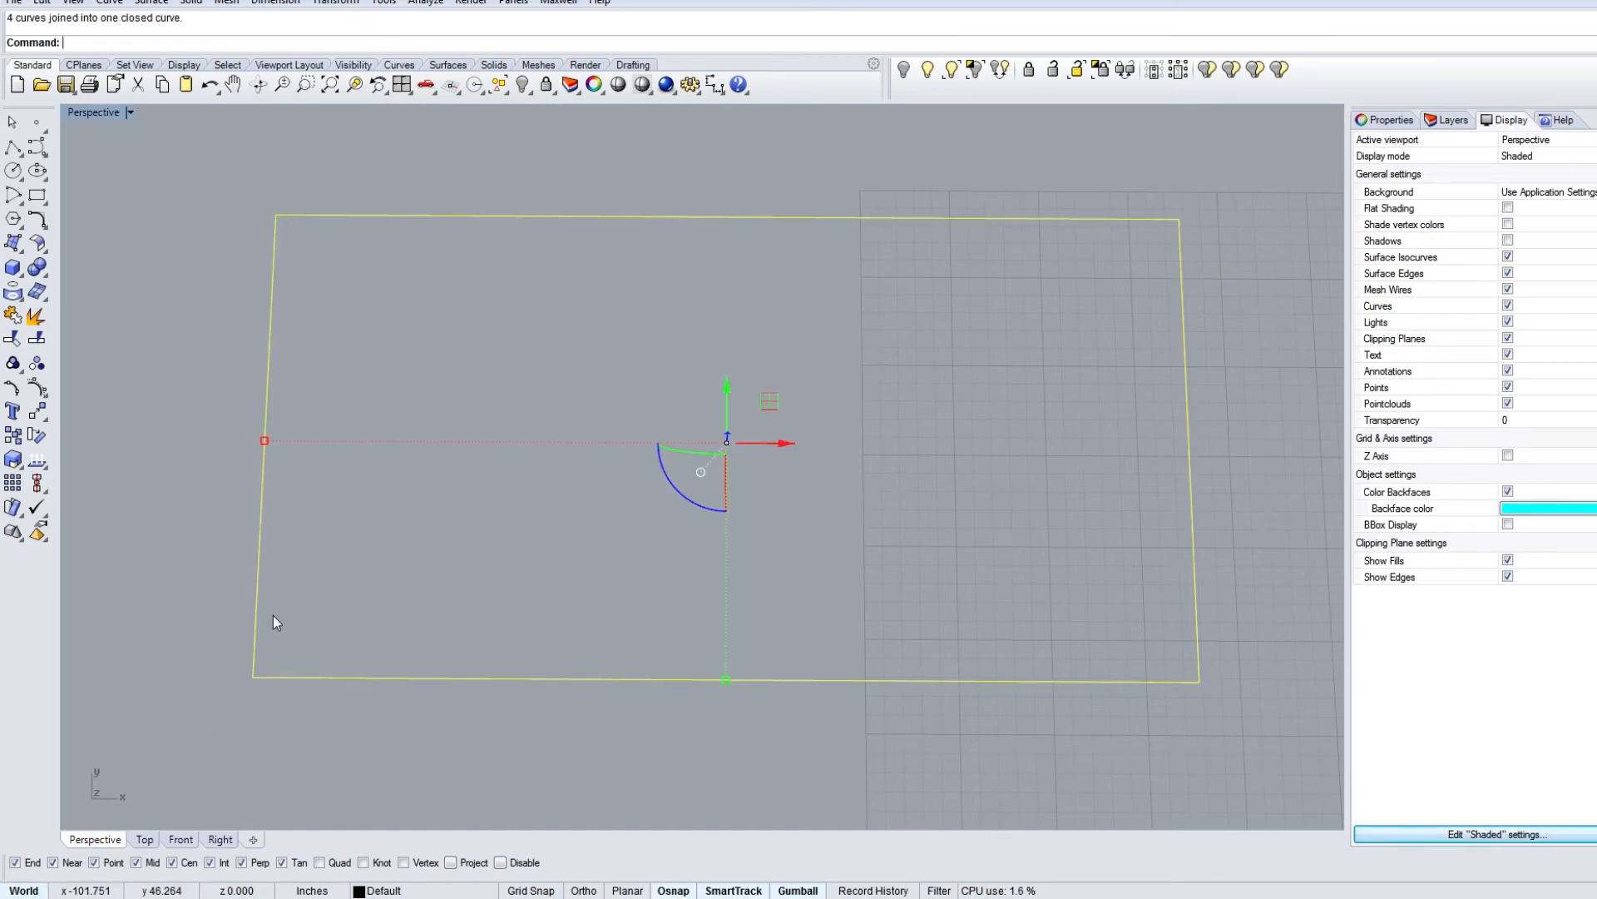
Step: Try to fillet the upper-left corner of the joined rectangle
{"action": "type", "text": "Filo"}
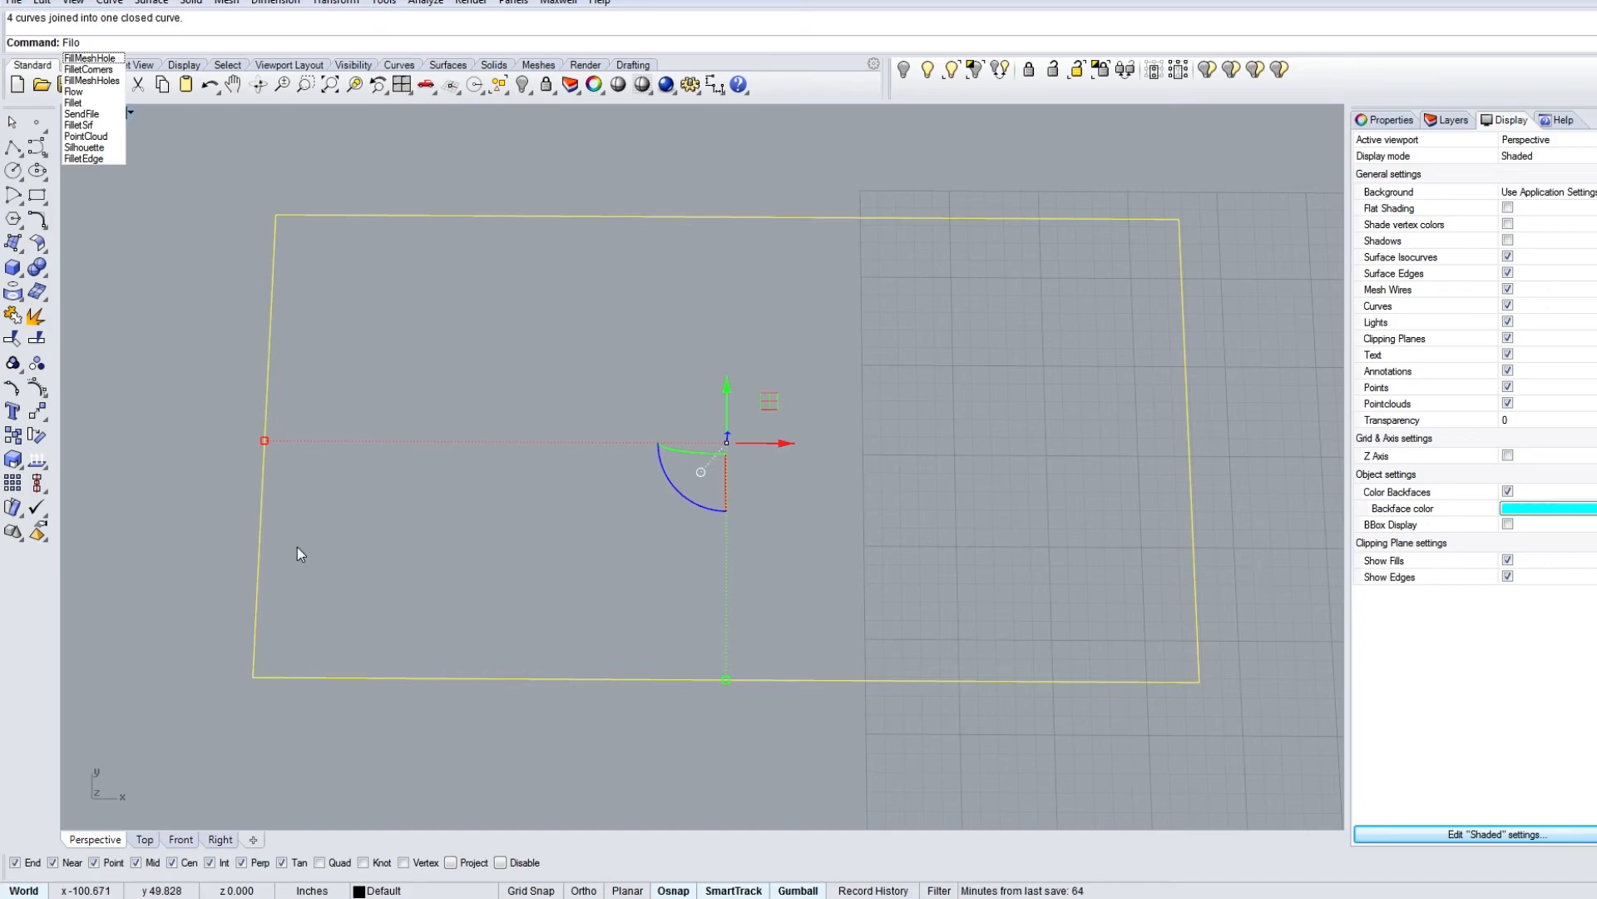
{"action": "key", "text": "BackSpace"}
{"action": "type", "text": "let"}
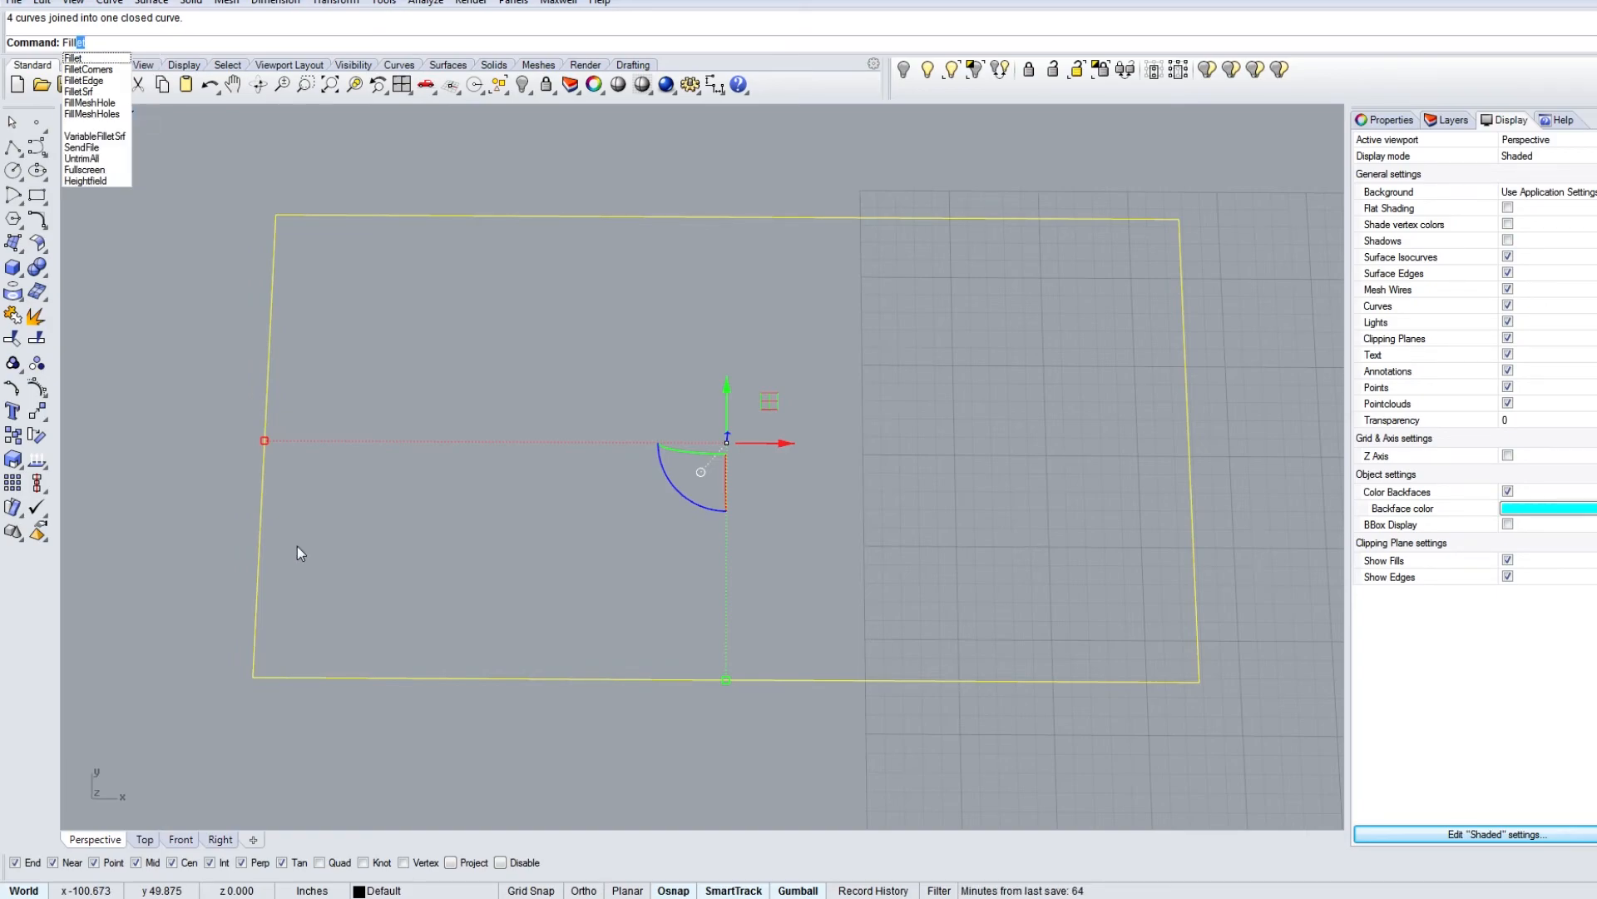
{"action": "key", "text": "Return"}
{"action": "left_click", "coordinate": [269, 261]}
{"action": "left_click", "coordinate": [294, 216]}
{"action": "key", "text": "Return"}
{"action": "left_click", "coordinate": [295, 214]}
{"action": "key", "text": "Escape"}
Step: Explode the large rectangle into separate lines
{"action": "left_click", "coordinate": [295, 218]}
{"action": "type", "text": "x"}
{"action": "key", "text": "Return"}
{"action": "left_click", "coordinate": [293, 218]}
{"action": "key", "text": "Escape"}
Step: Fillet the rectangle's left and upper lines where they meet, using a radius of 0.07
{"action": "type", "text": "Fil"}
{"action": "key", "text": "Return"}
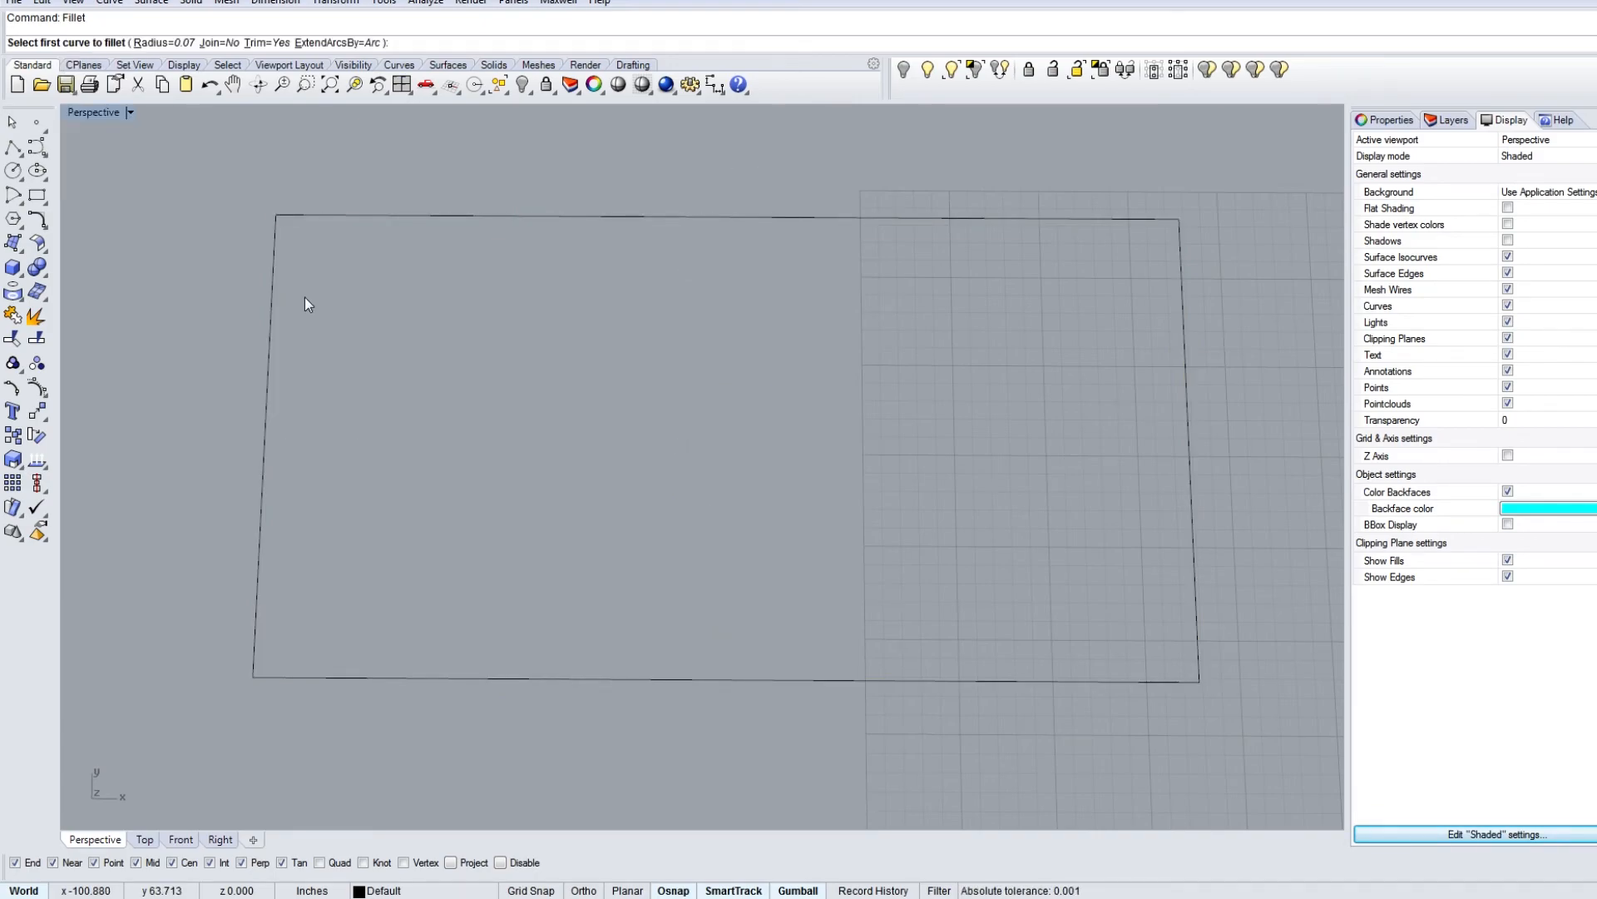
{"action": "left_click", "coordinate": [301, 214]}
{"action": "left_click", "coordinate": [275, 258]}
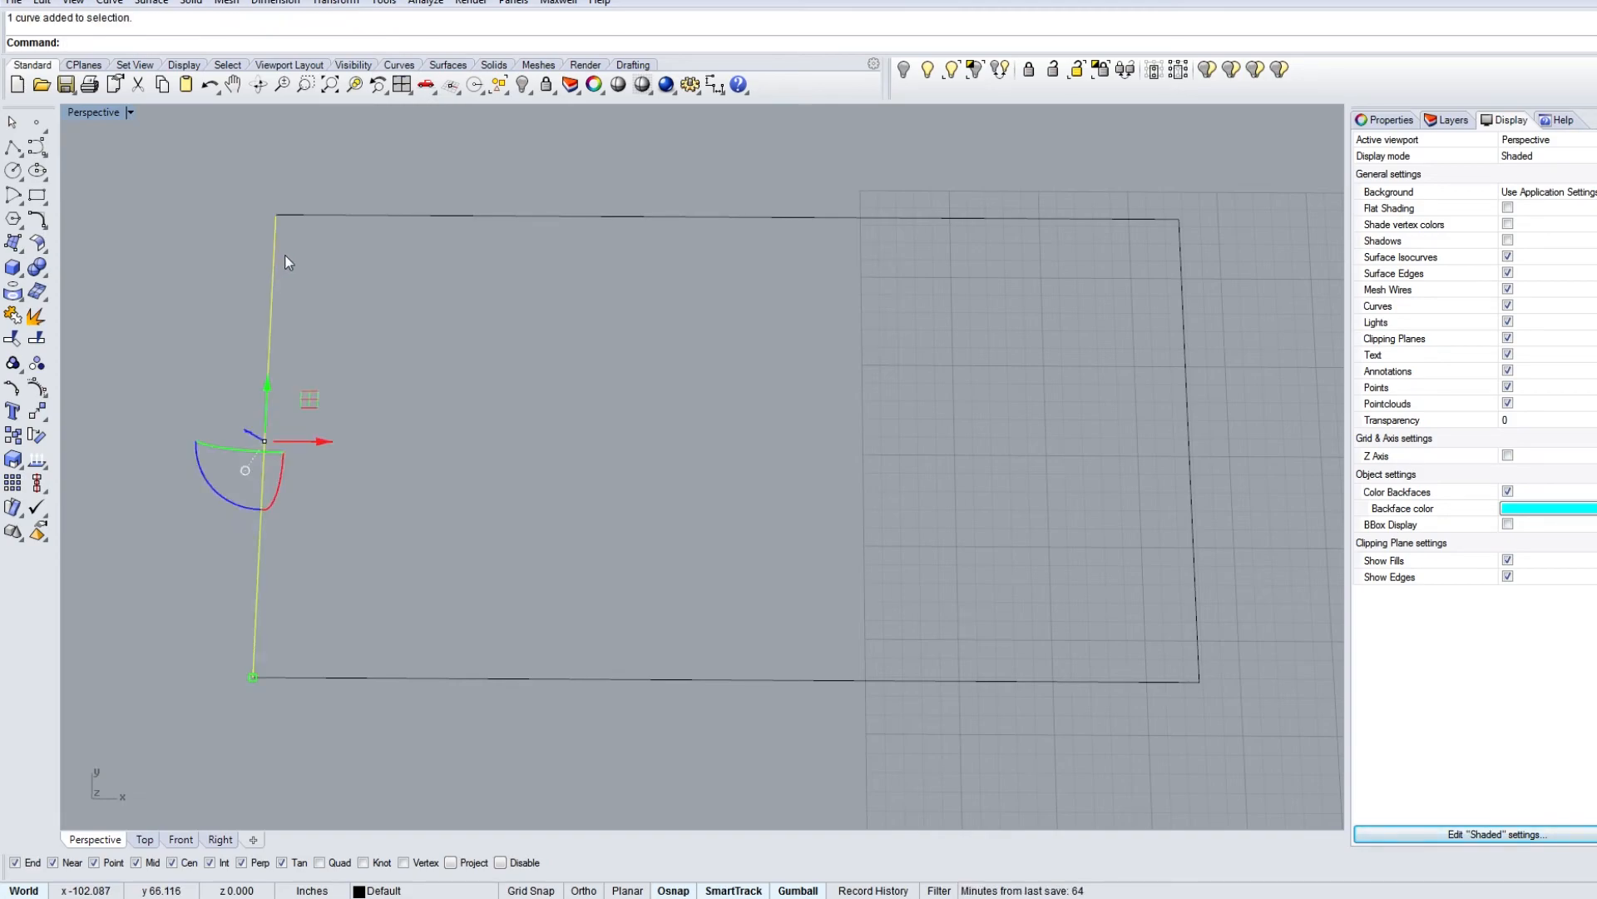
{"action": "key", "text": "Return"}
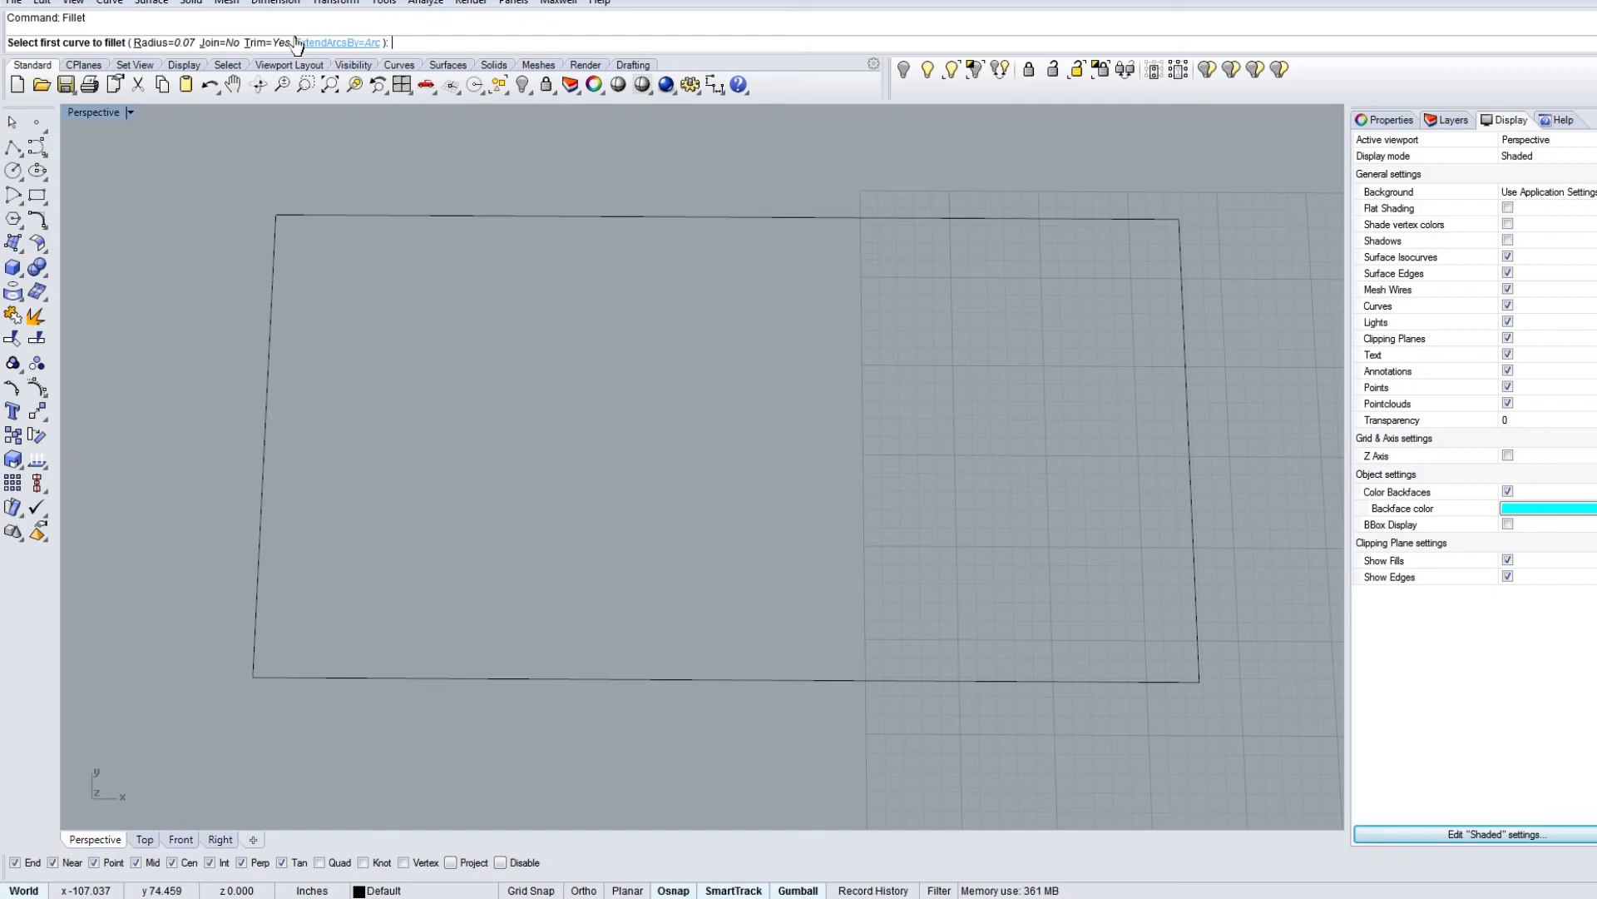
{"action": "left_click", "coordinate": [275, 243]}
{"action": "left_click", "coordinate": [324, 217]}
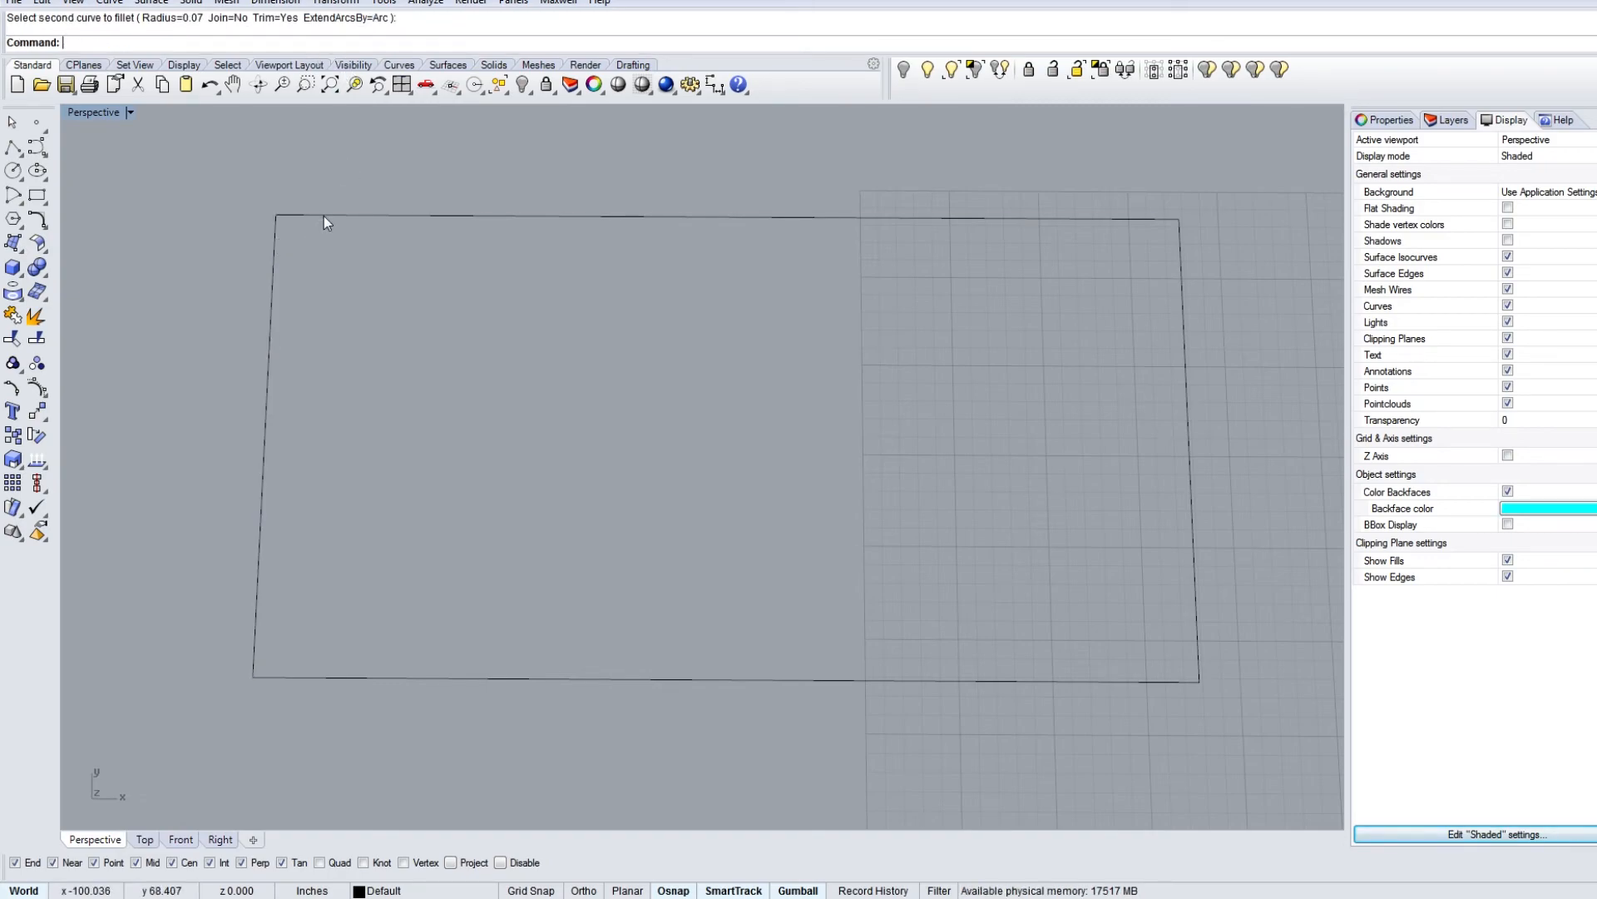
Step: Select the curves meeting at the rectangle's upper-left corner with a crossing window and join them
{"action": "right_click", "coordinate": [323, 216]}
{"action": "left_click_drag", "start_coordinate": [323, 216], "coordinate": [137, 318]}
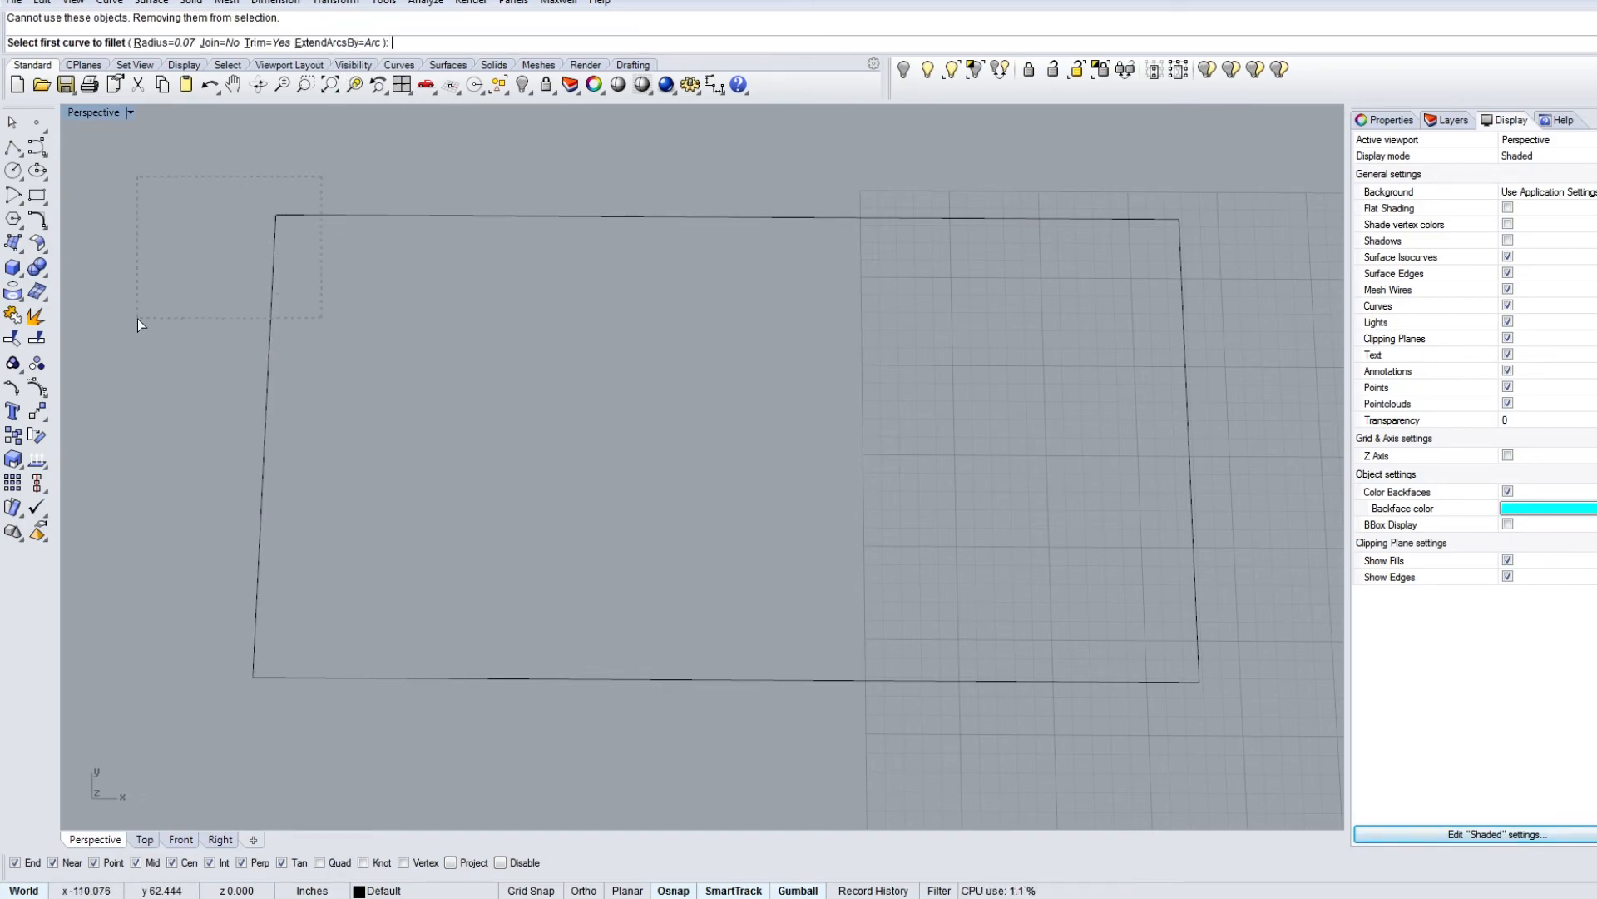
{"action": "key", "text": "Escape"}
{"action": "left_click_drag", "start_coordinate": [303, 201], "coordinate": [134, 342]}
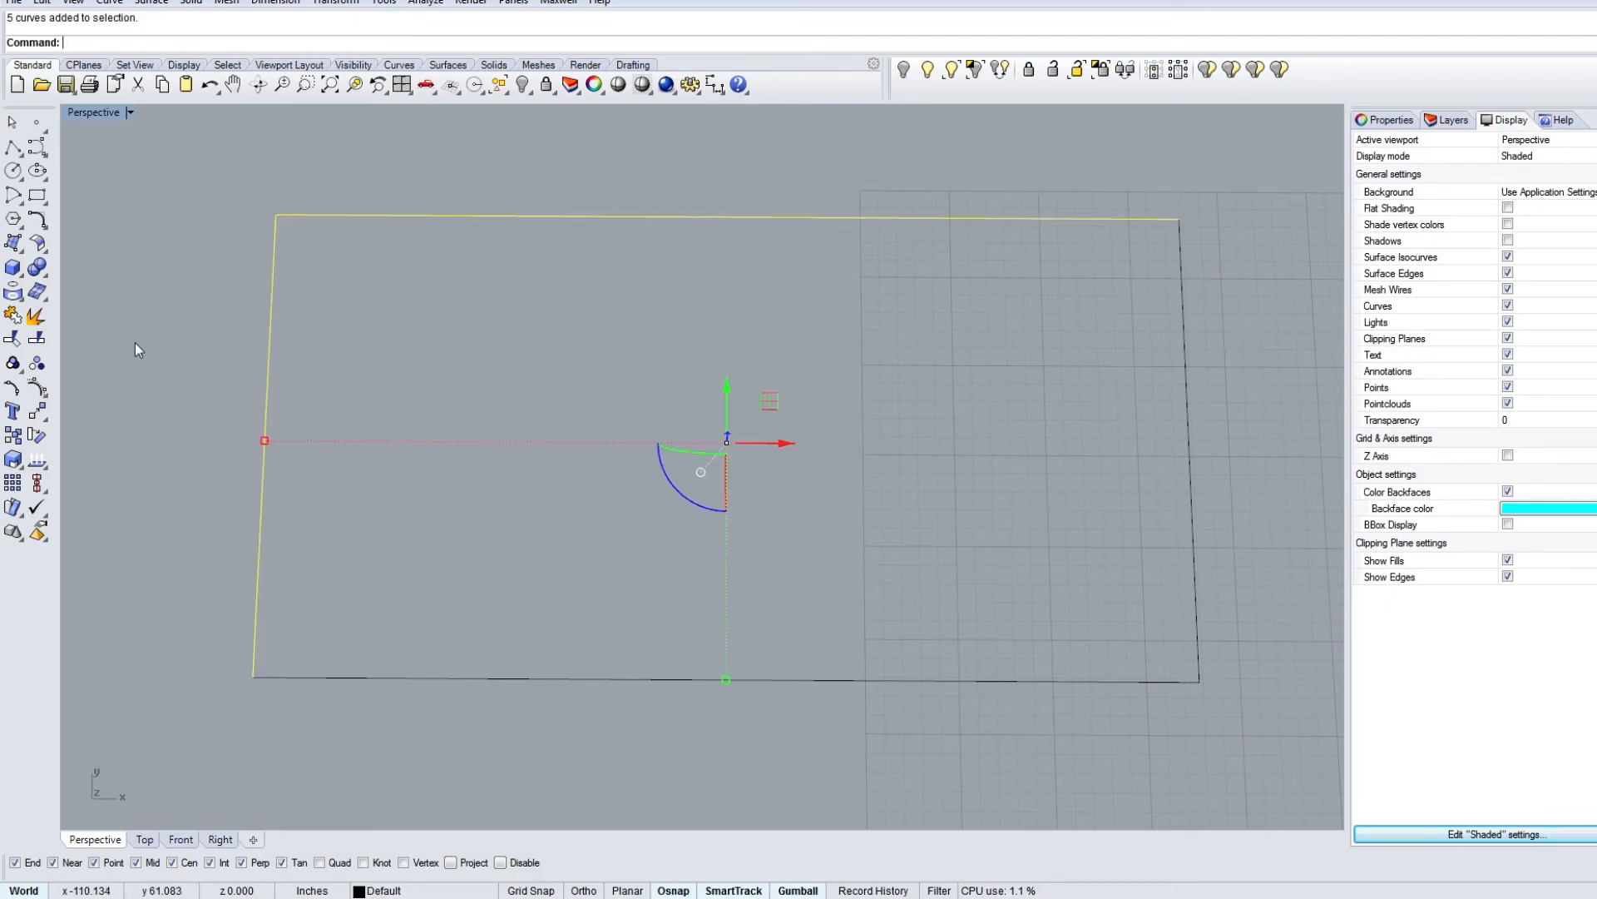
{"action": "key", "text": "ctrl+j"}
Step: Fillet the joined curve's upper-left corner with radius 0.07 and inspect the small rounding up close
{"action": "type", "text": "Fillet"}
{"action": "key", "text": "Return"}
{"action": "left_click", "coordinate": [273, 246]}
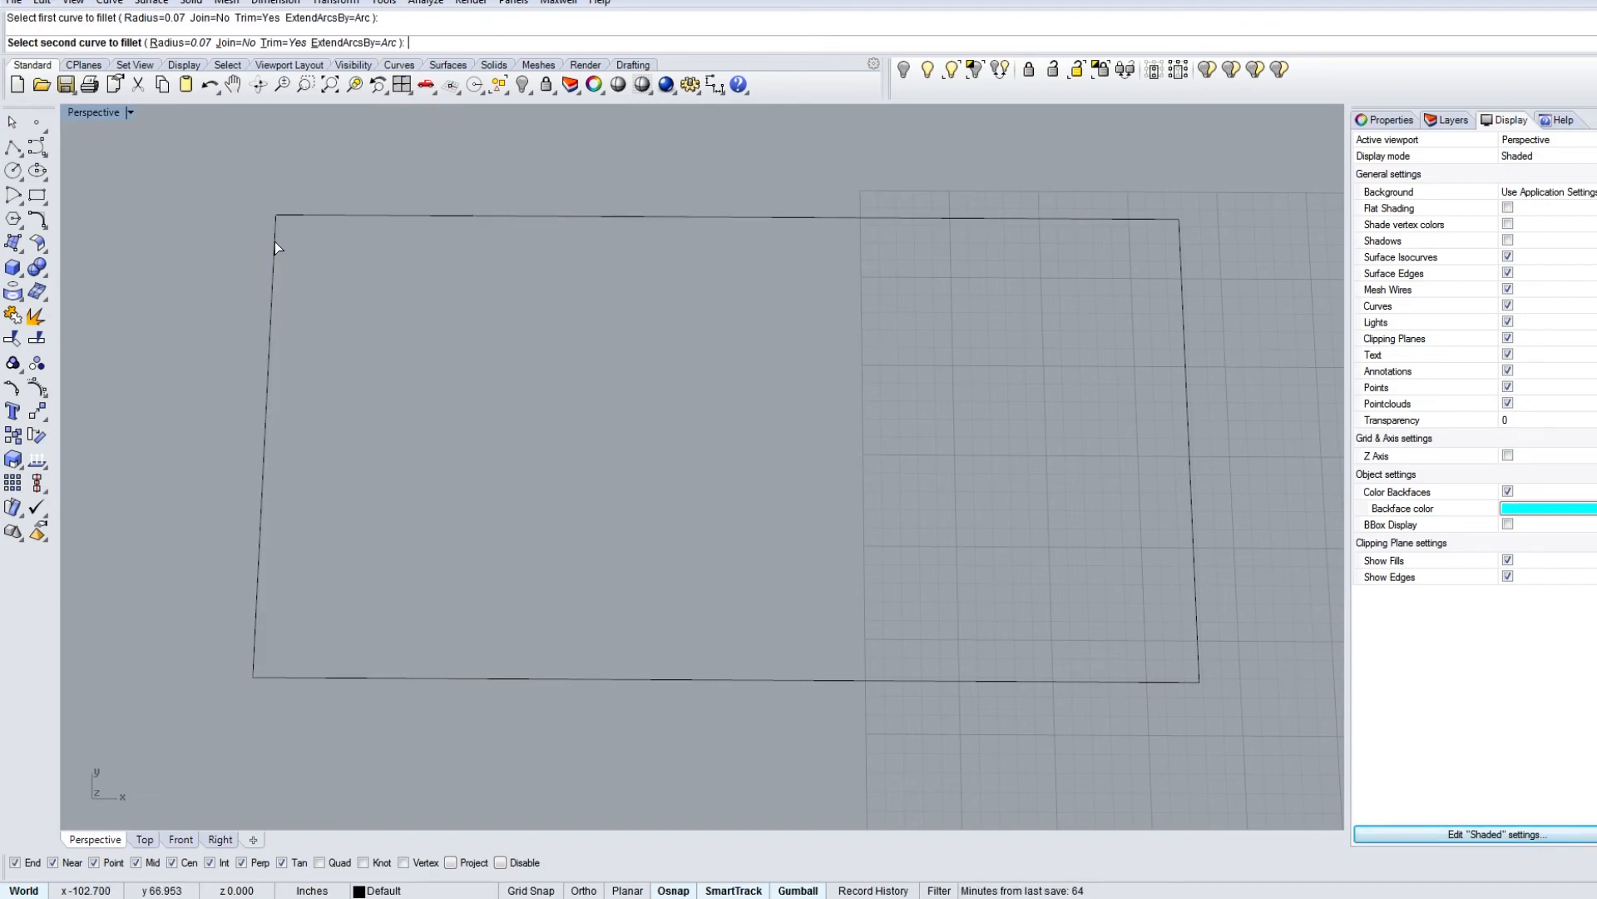
{"action": "left_click", "coordinate": [286, 215]}
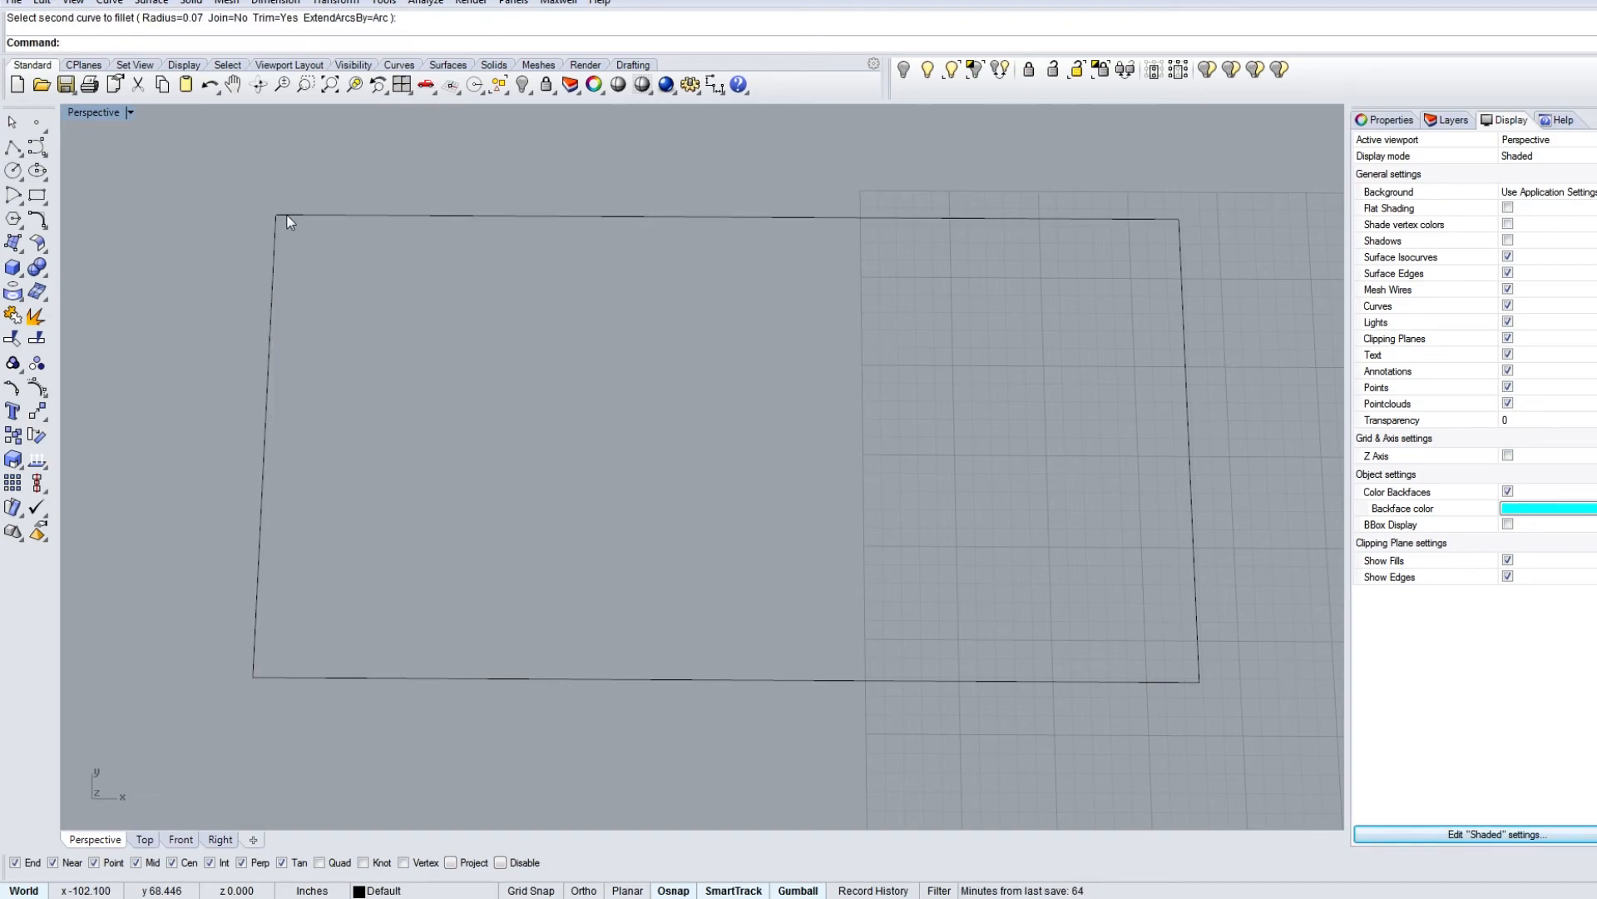
{"action": "scroll", "coordinate": [278, 223], "scroll_direction": "up", "scroll_amount": 2}
{"action": "scroll", "coordinate": [279, 208], "scroll_direction": "down", "scroll_amount": 5}
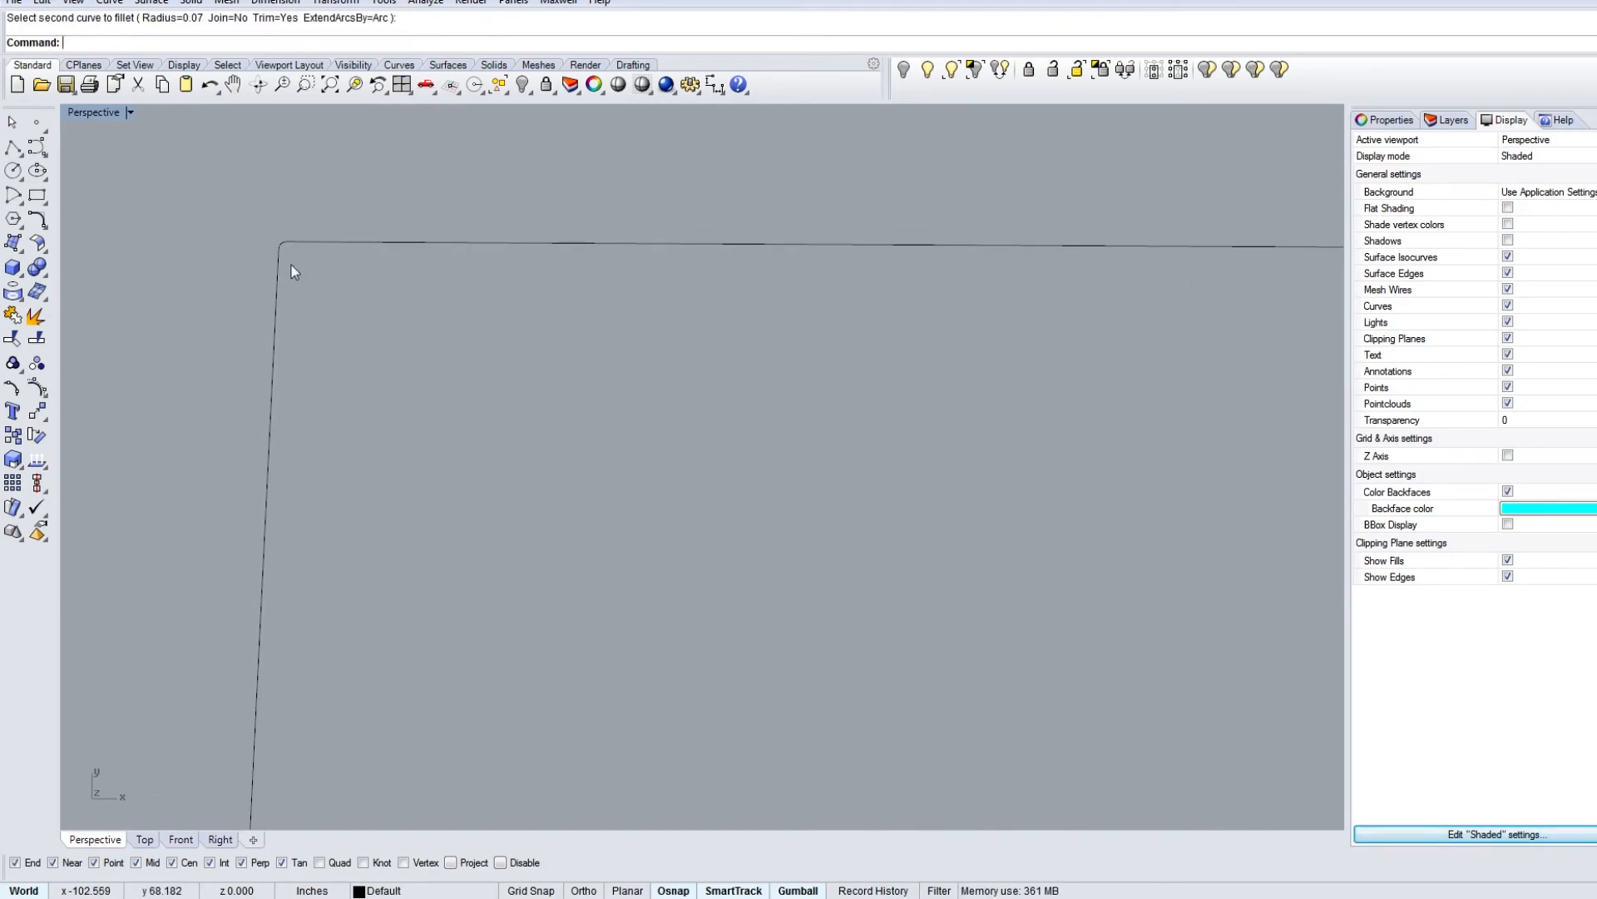
{"action": "scroll", "coordinate": [345, 267], "scroll_direction": "down", "scroll_amount": 3}
{"action": "key", "text": "Return"}
{"action": "scroll", "coordinate": [354, 274], "scroll_direction": "up", "scroll_amount": 5}
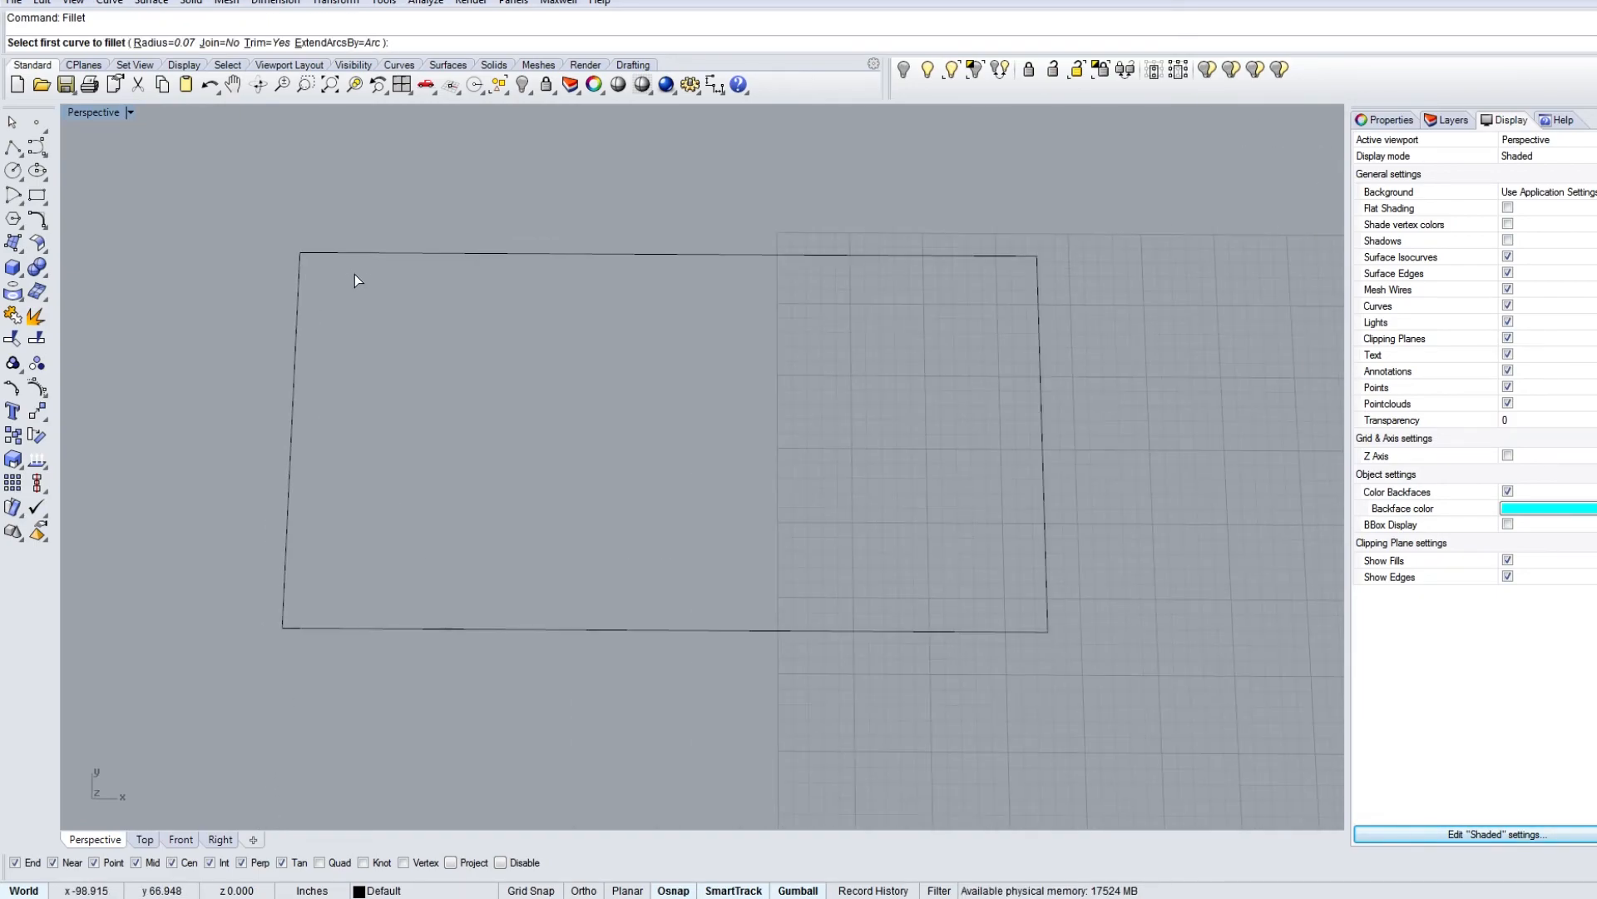
{"action": "key", "text": "Escape"}
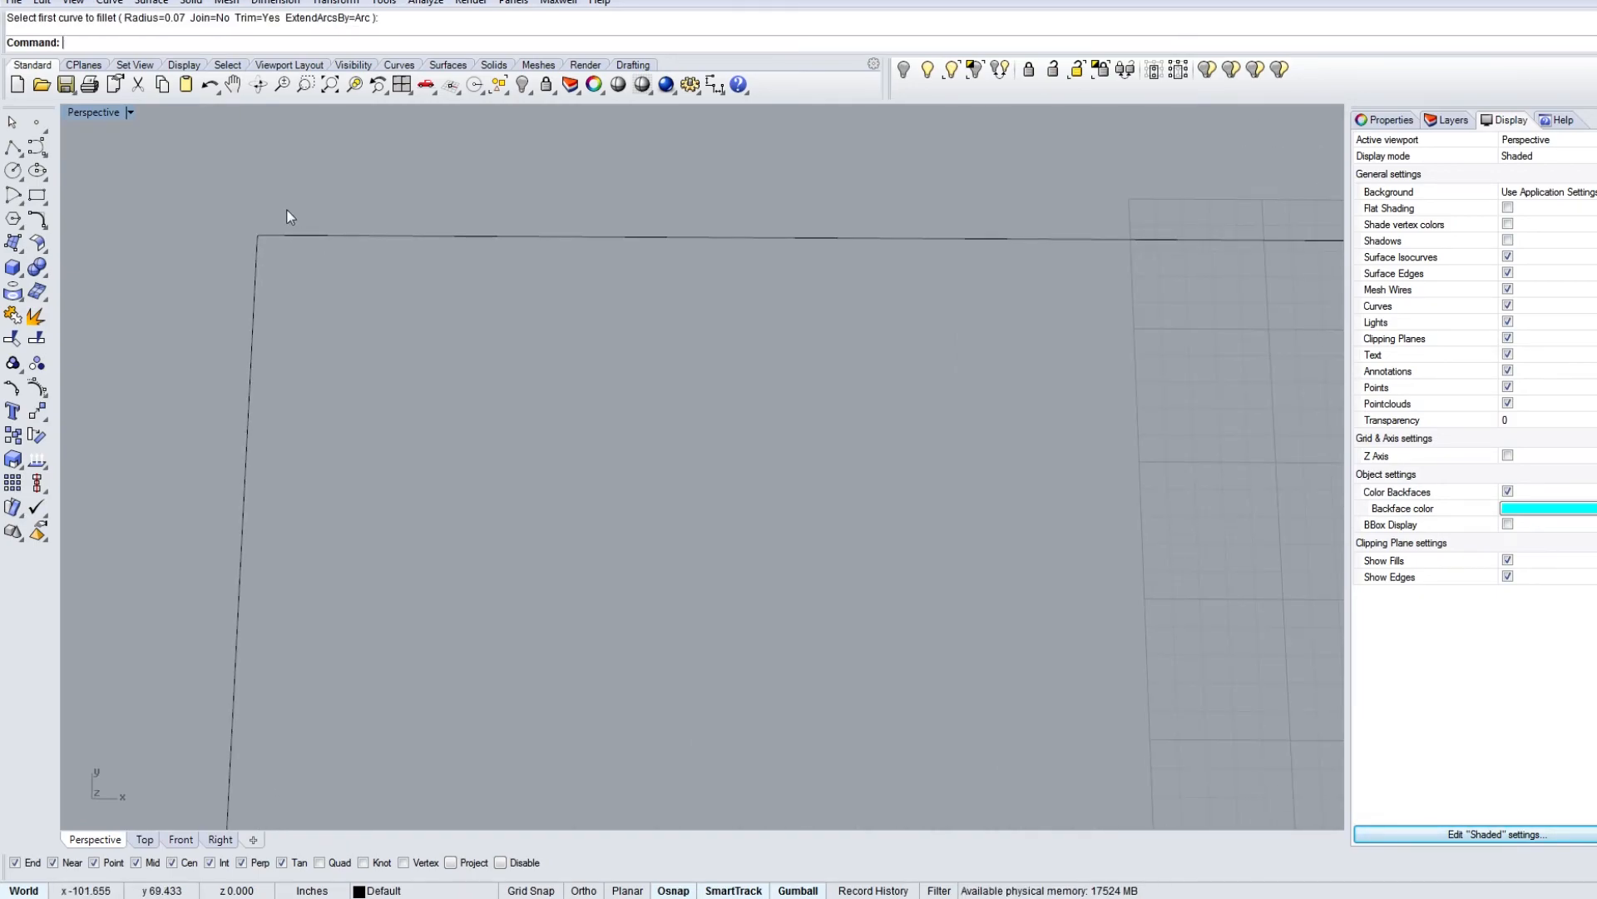
Step: Set the fillet radius to 4 and fillet the rectangle's upper-left corner
{"action": "left_click", "coordinate": [283, 235]}
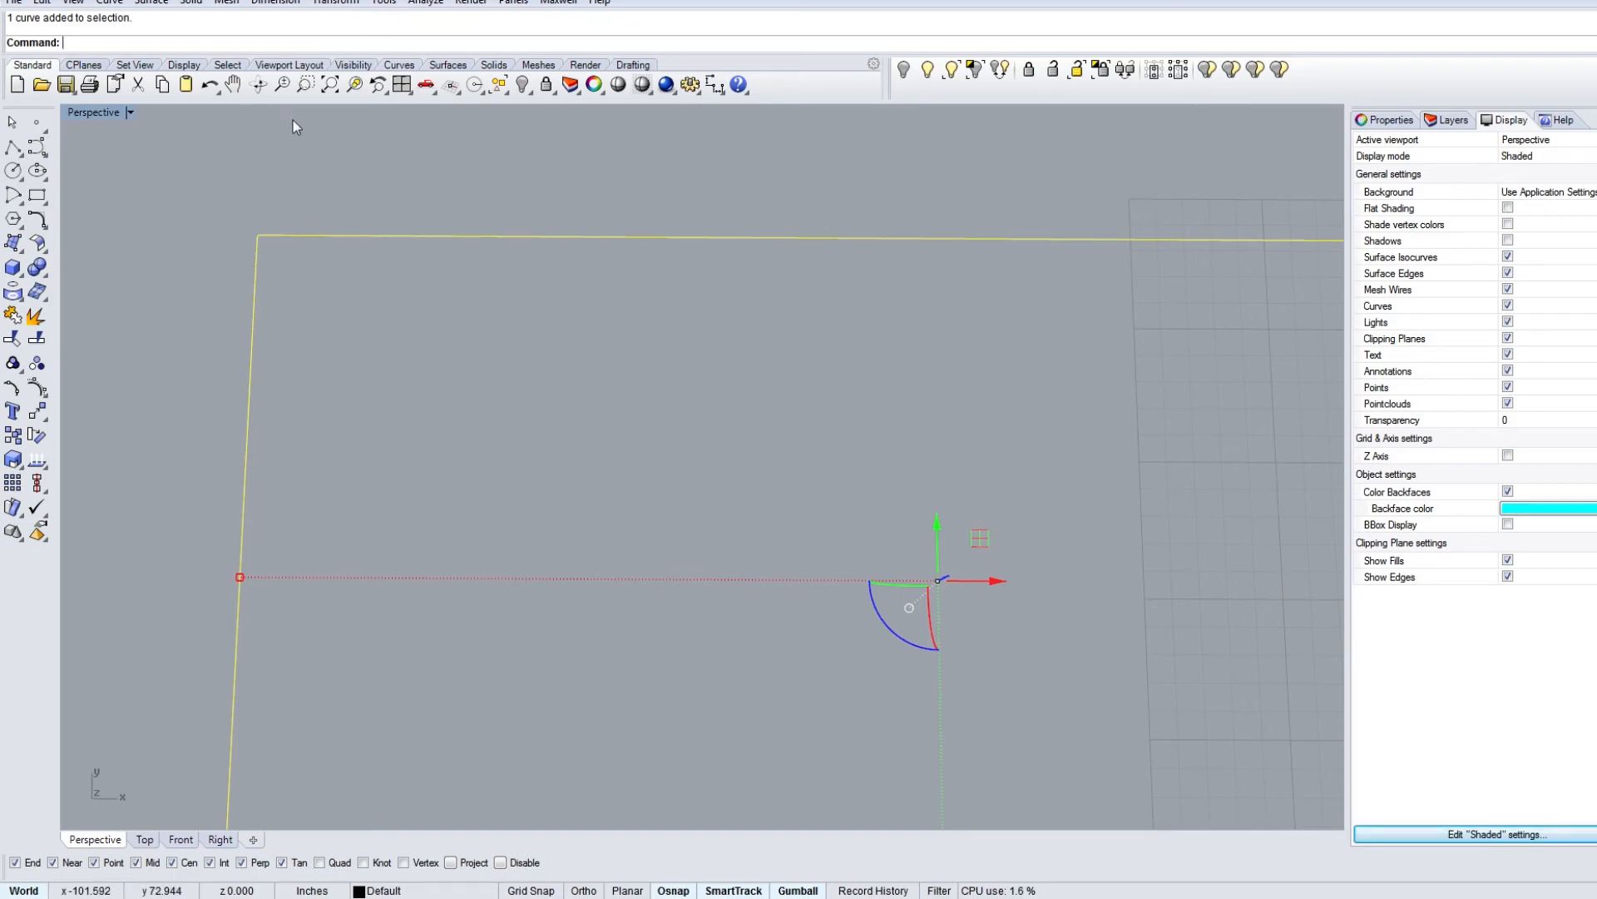
{"action": "type", "text": "Fil"}
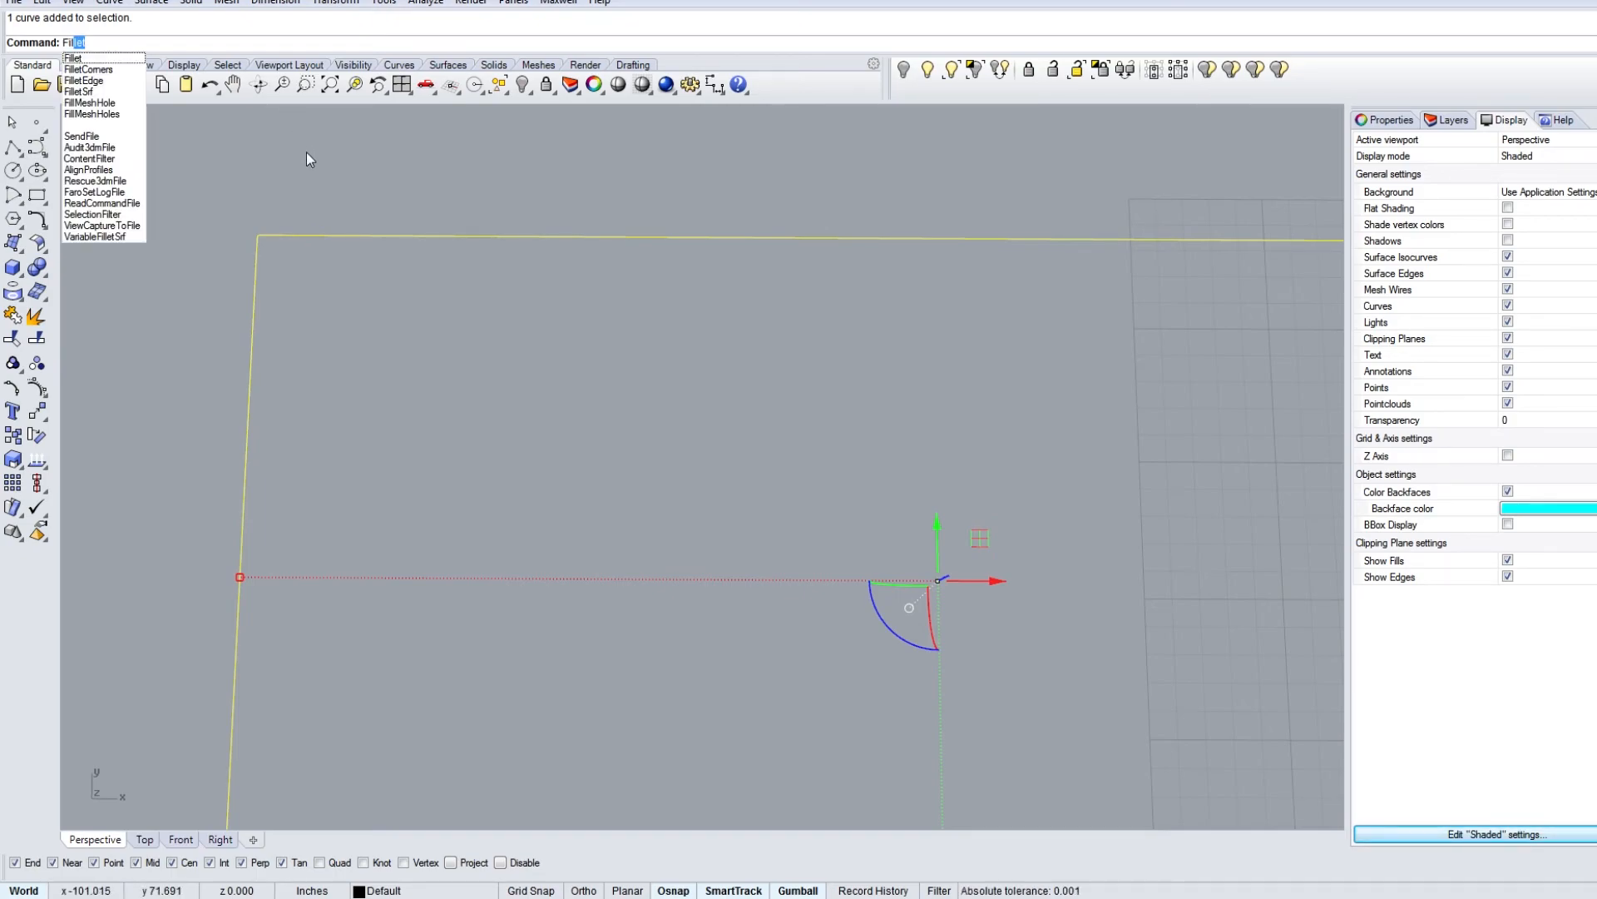
{"action": "key", "text": "Return"}
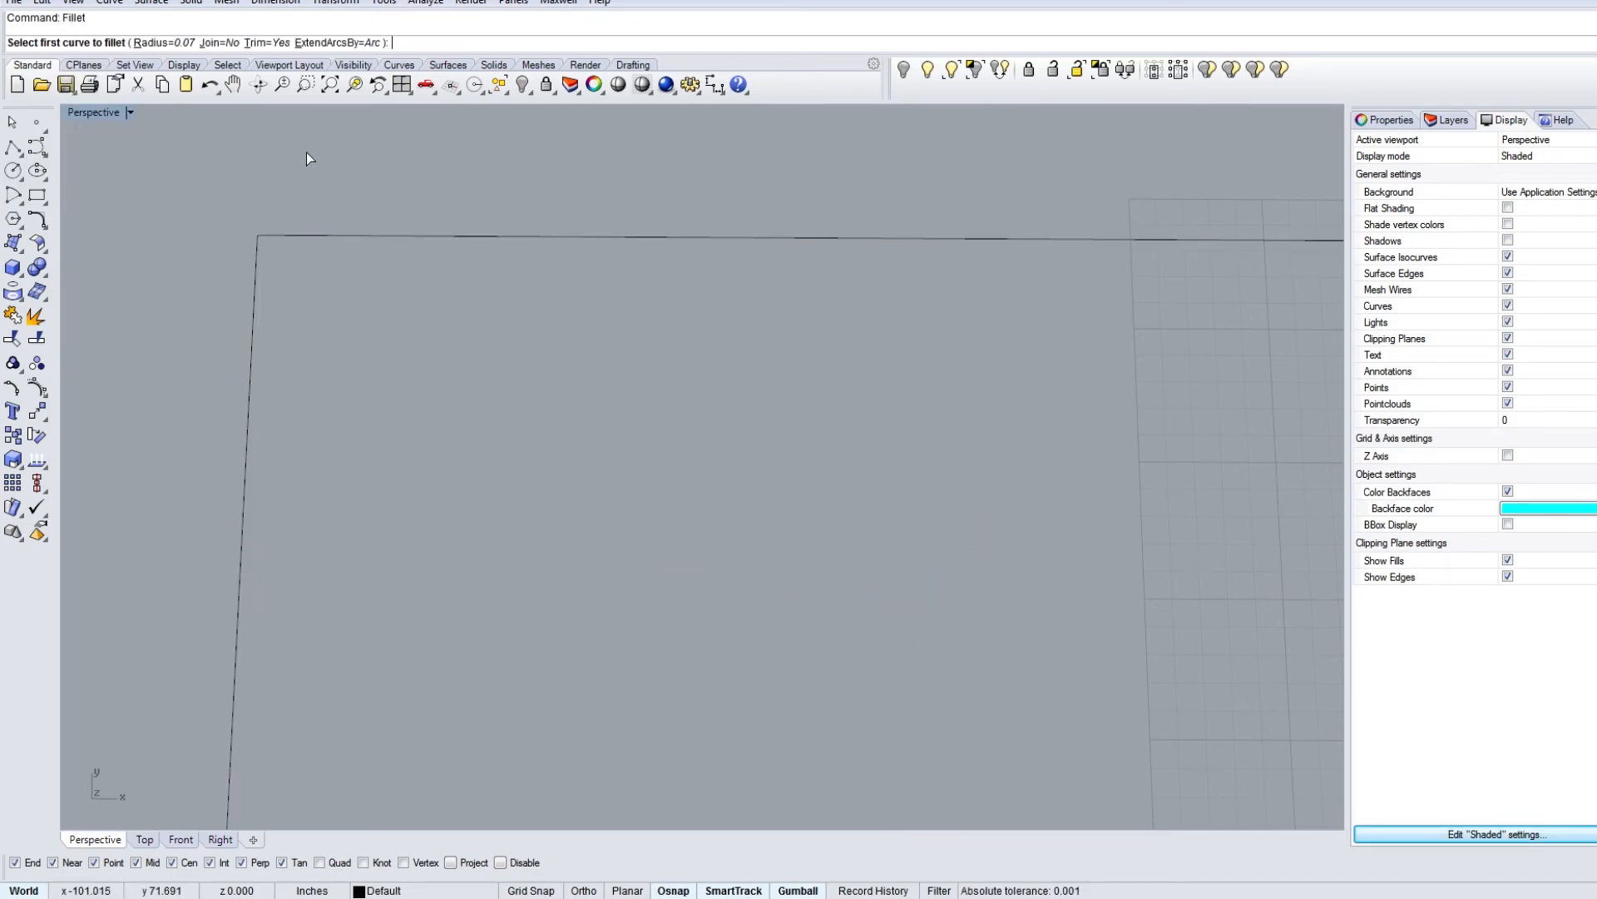
{"action": "left_click", "coordinate": [190, 49]}
{"action": "type", "text": "4"}
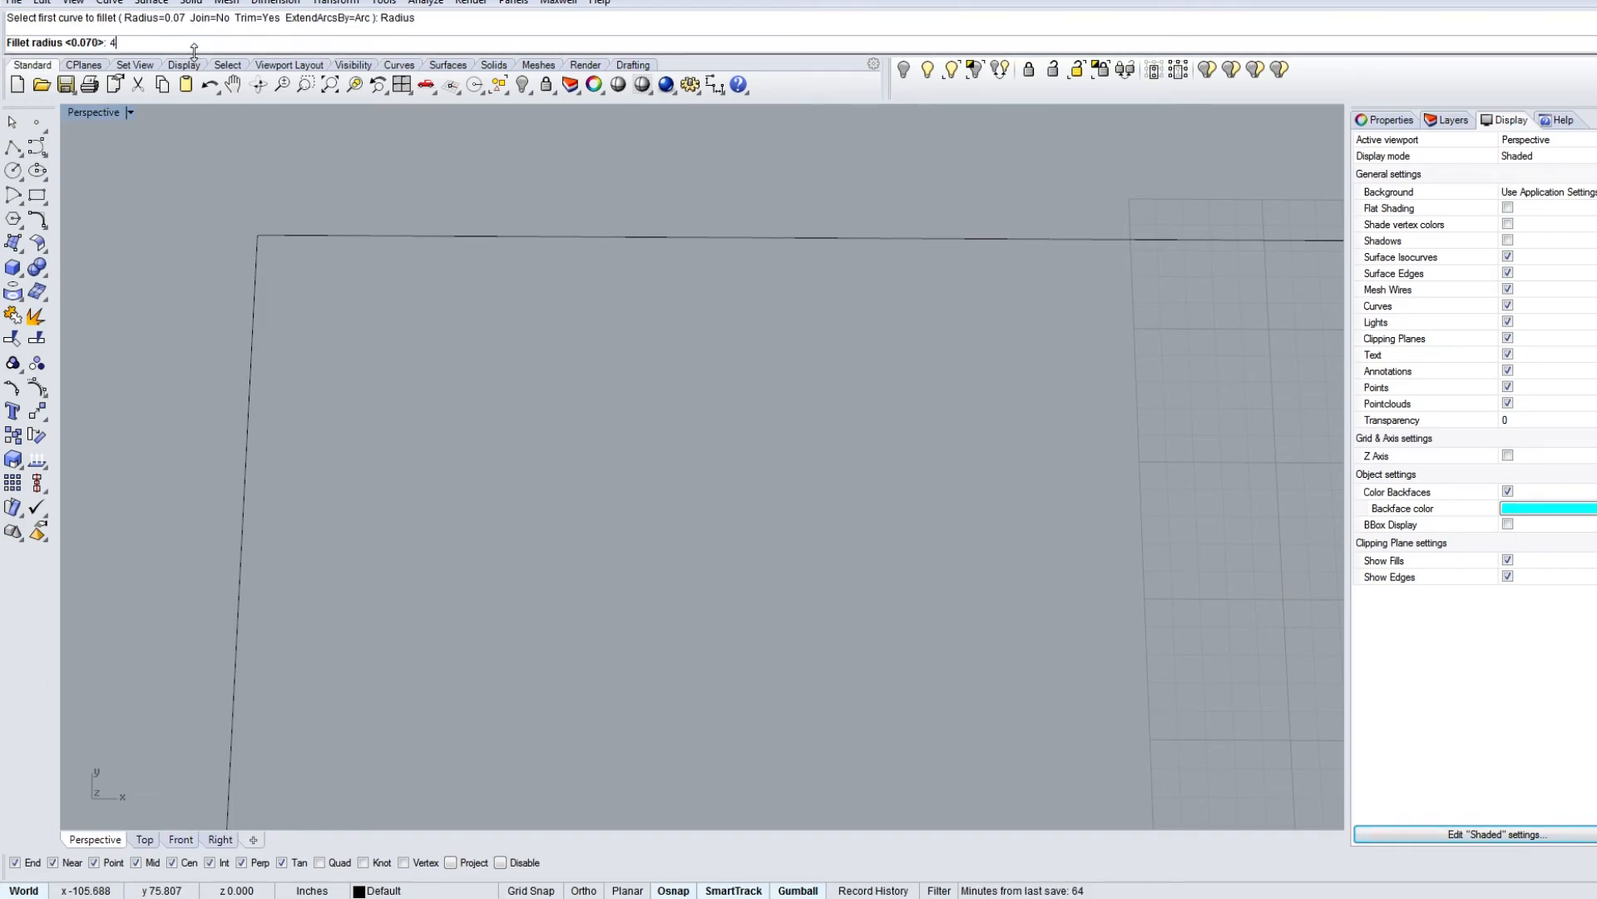
{"action": "key", "text": "Return"}
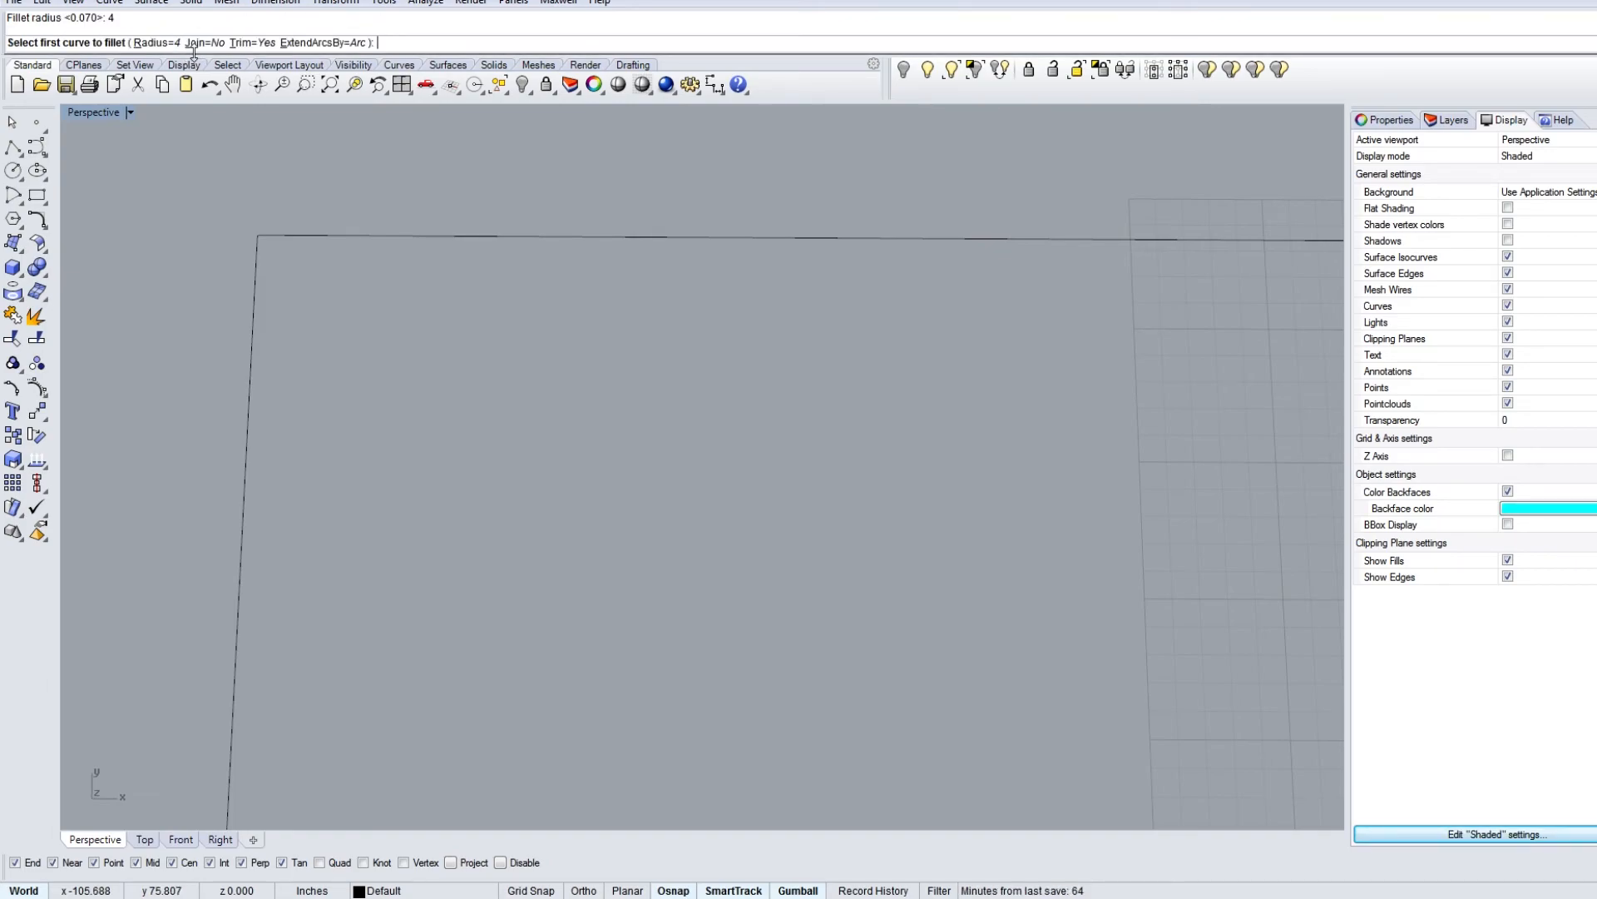
{"action": "left_click", "coordinate": [256, 283]}
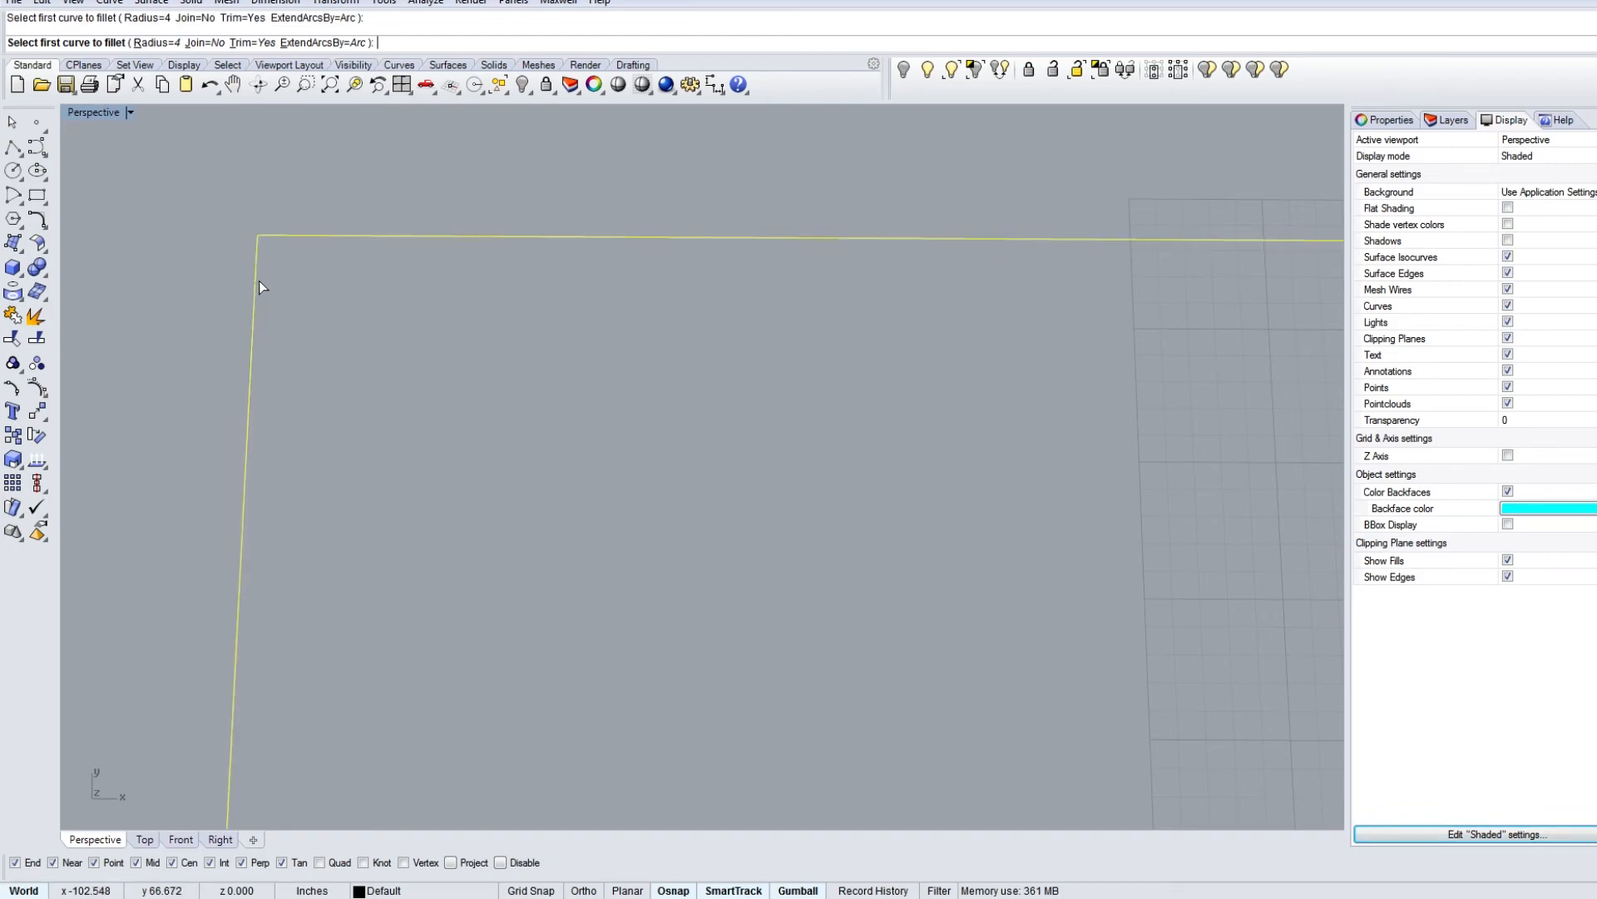
{"action": "left_click", "coordinate": [306, 238]}
Step: Fillet the rectangle's upper-right corner with the same radius of 4
{"action": "scroll", "coordinate": [308, 283], "scroll_direction": "down", "scroll_amount": 5}
{"action": "scroll", "coordinate": [494, 341], "scroll_direction": "up", "scroll_amount": 3}
{"action": "key", "text": "Return"}
{"action": "left_click", "coordinate": [701, 248]}
{"action": "left_click", "coordinate": [729, 281]}
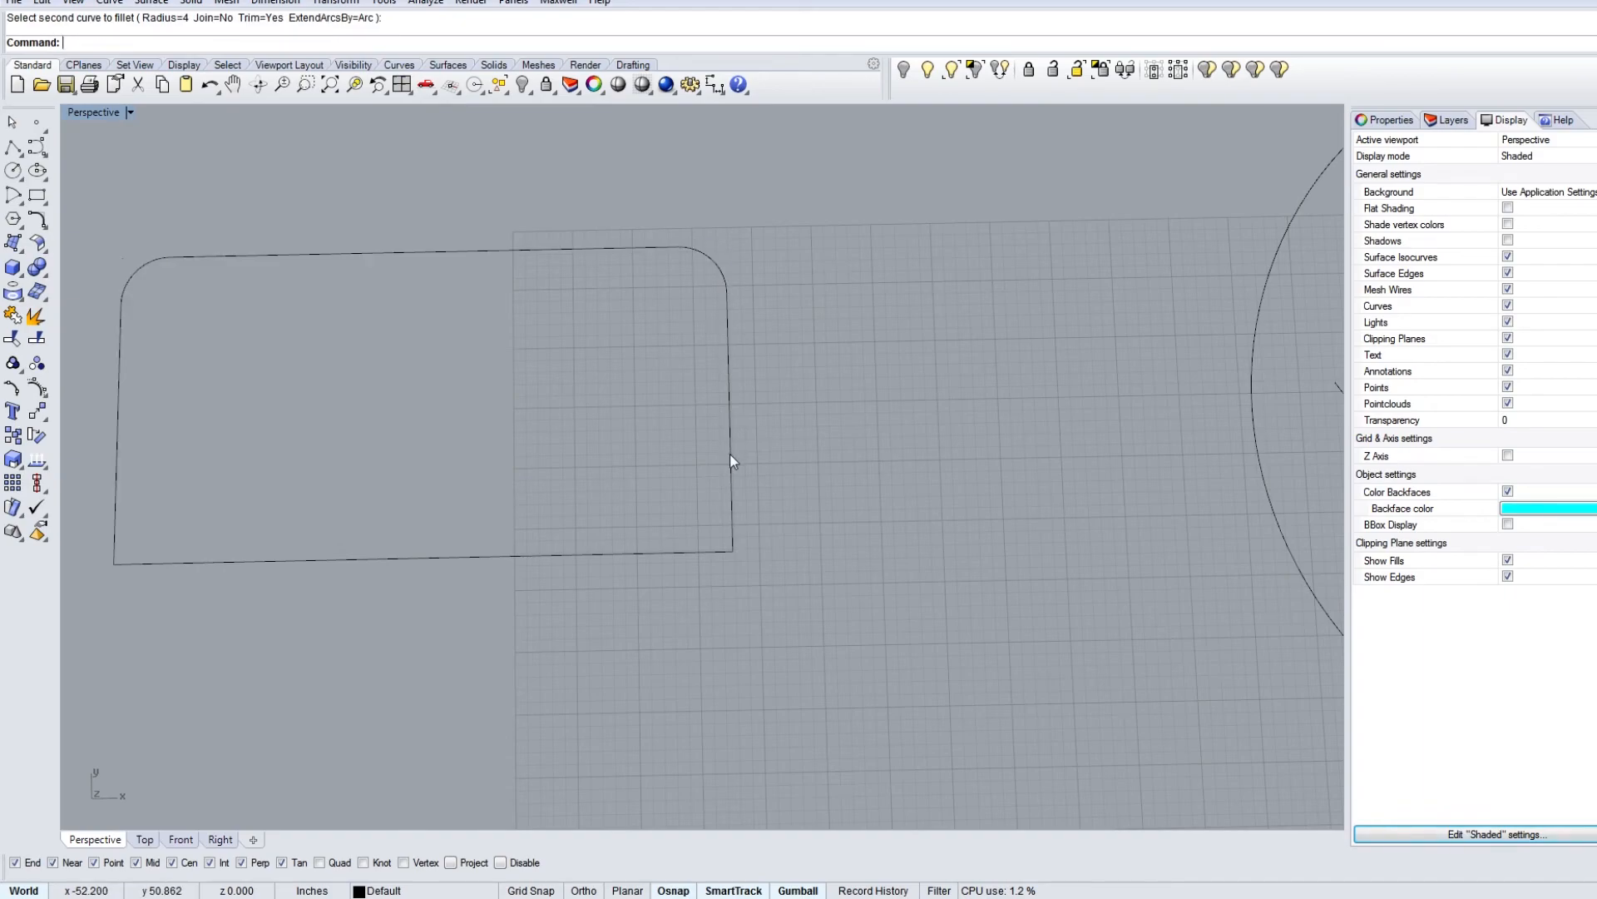
{"action": "key", "text": "Return"}
{"action": "key", "text": "Escape"}
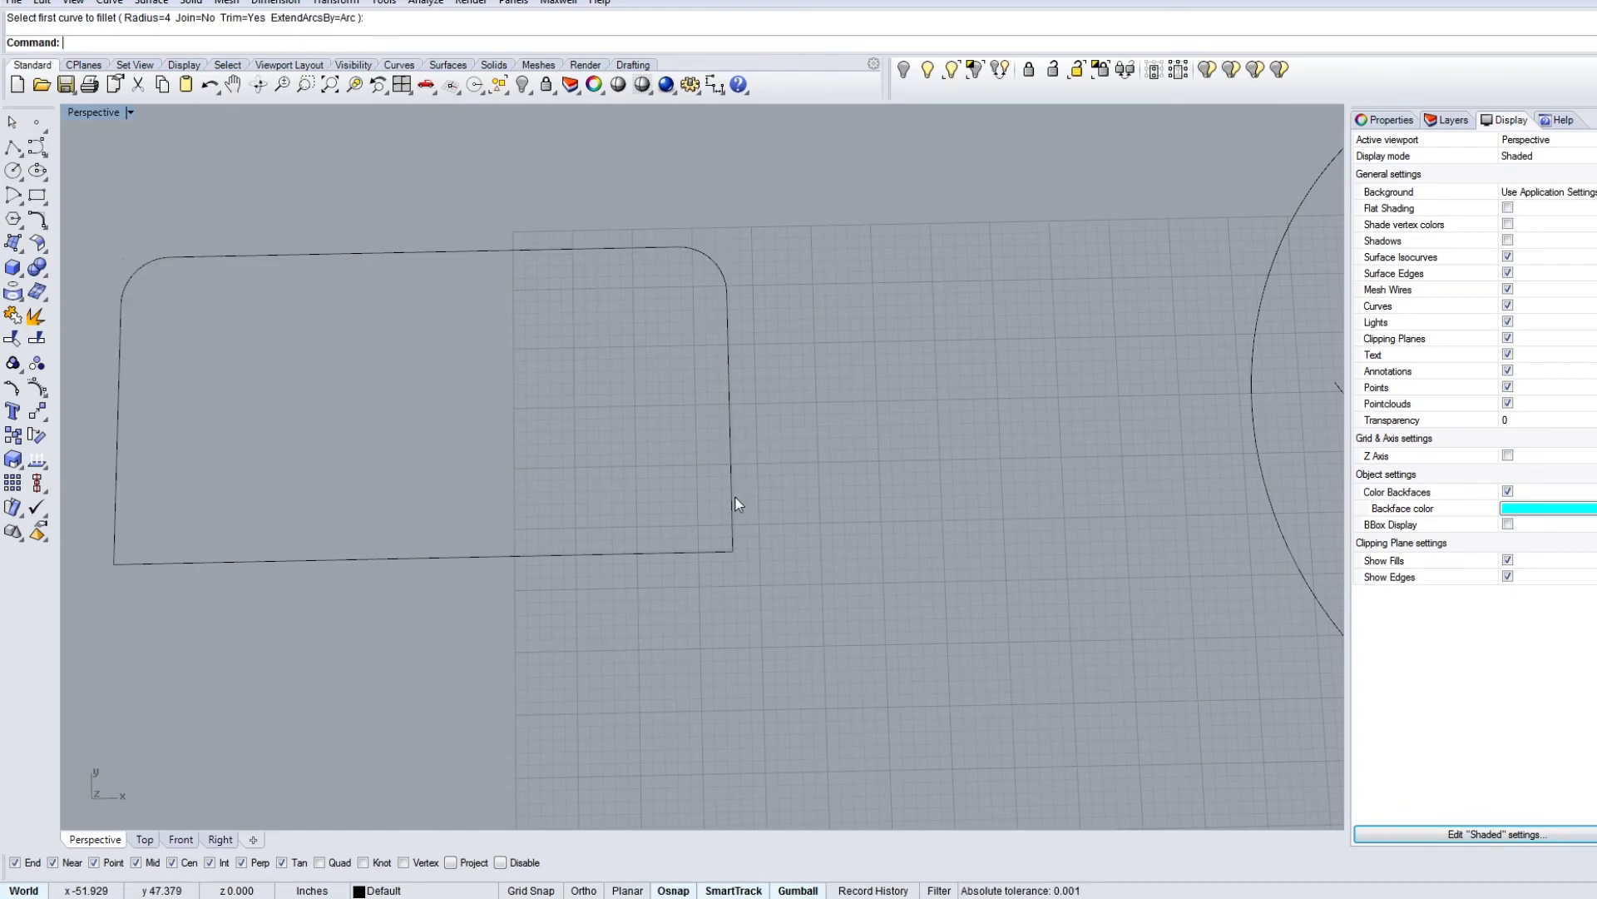
Step: Fillet the rectangle's lower-right and lower-left corners with radius 4
{"action": "key", "text": "Return"}
{"action": "left_click", "coordinate": [735, 493]}
{"action": "left_click", "coordinate": [698, 555]}
{"action": "key", "text": "Return"}
{"action": "left_click", "coordinate": [193, 562]}
{"action": "left_click", "coordinate": [117, 499]}
{"action": "key", "text": "Return"}
{"action": "scroll", "coordinate": [238, 503], "scroll_direction": "down", "scroll_amount": 3}
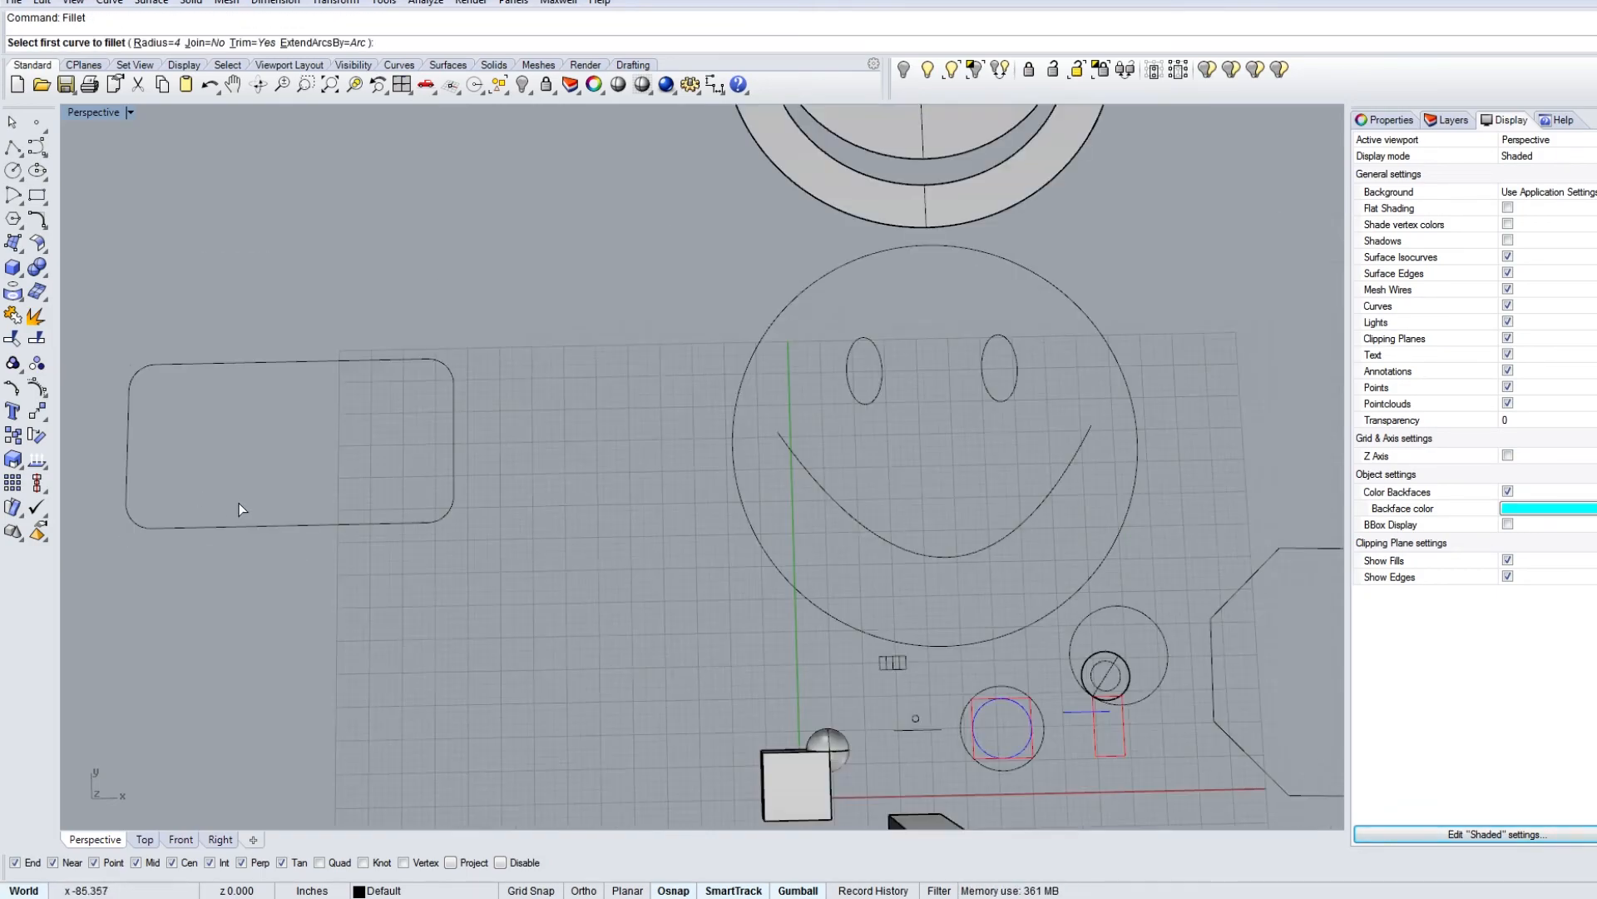
{"action": "key", "text": "Escape"}
Step: Select individual lines and corner arcs of the rounded rectangle to check which segments are still separate
{"action": "left_click", "coordinate": [276, 524]}
{"action": "right_click_drag", "start_coordinate": [332, 521], "coordinate": [541, 515], "text": "shift"}
{"action": "left_click_drag", "start_coordinate": [675, 592], "coordinate": [97, 321]}
{"action": "left_click", "coordinate": [652, 364]}
{"action": "left_click", "coordinate": [662, 411]}
{"action": "scroll", "coordinate": [662, 524], "scroll_direction": "up", "scroll_amount": 4}
{"action": "left_click", "coordinate": [656, 496]}
{"action": "left_click", "coordinate": [517, 504]}
{"action": "left_click", "coordinate": [508, 515]}
{"action": "right_click_drag", "start_coordinate": [354, 487], "coordinate": [608, 490], "text": "shift"}
{"action": "left_click", "coordinate": [326, 504]}
{"action": "left_click", "coordinate": [316, 446]}
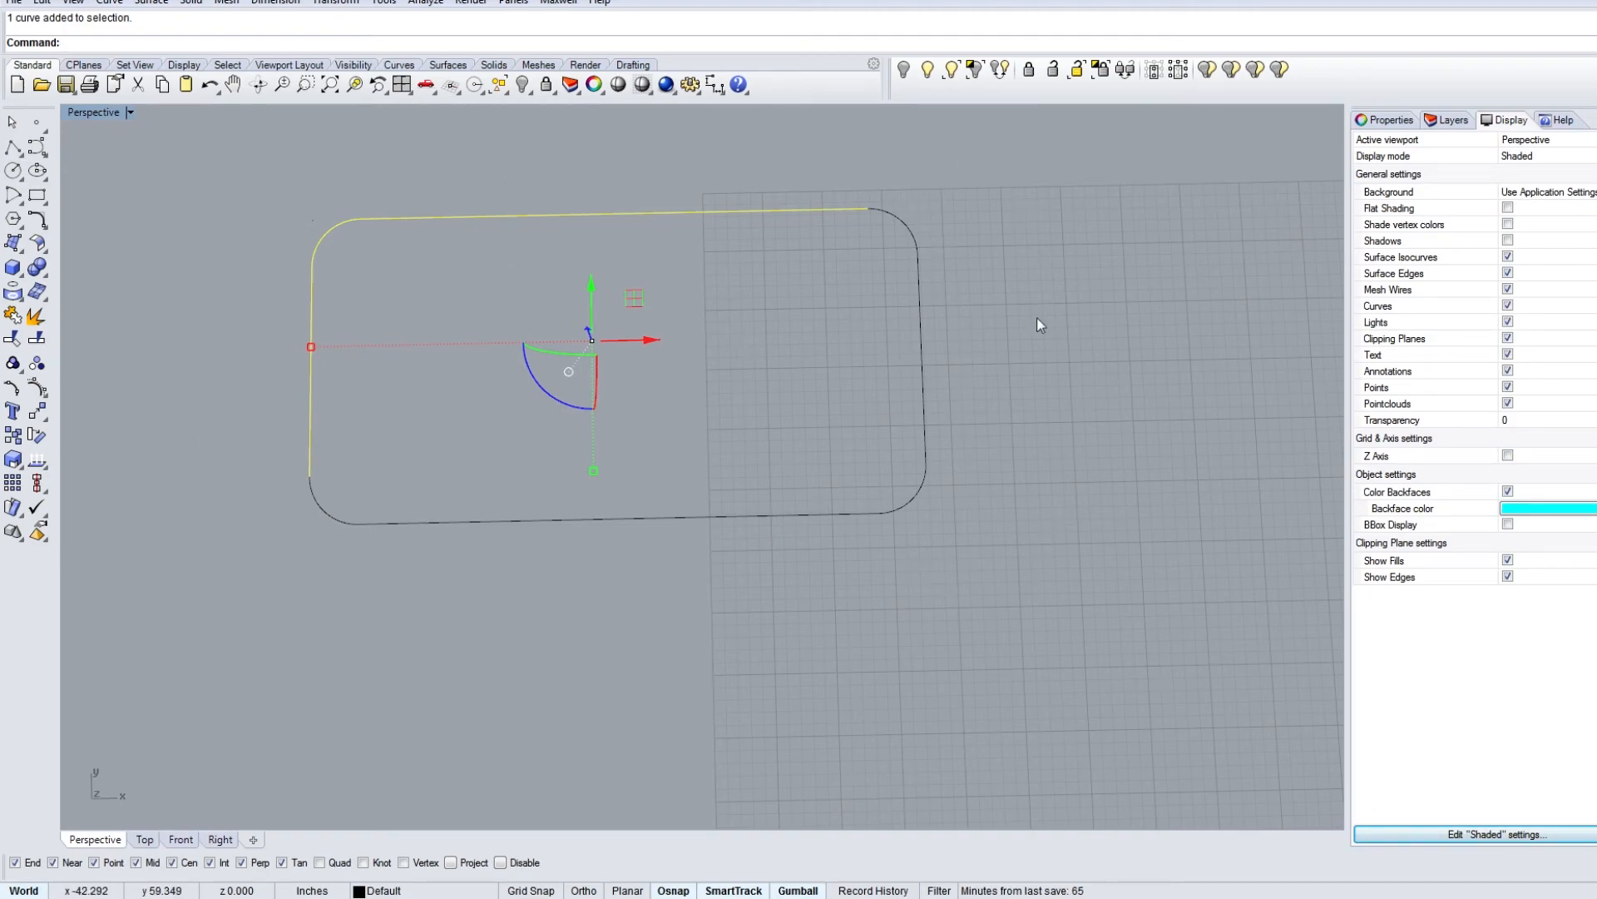
Step: Join all segments of the rounded rectangle into one closed curve and select it to check the result
{"action": "left_click_drag", "start_coordinate": [962, 166], "coordinate": [253, 621]}
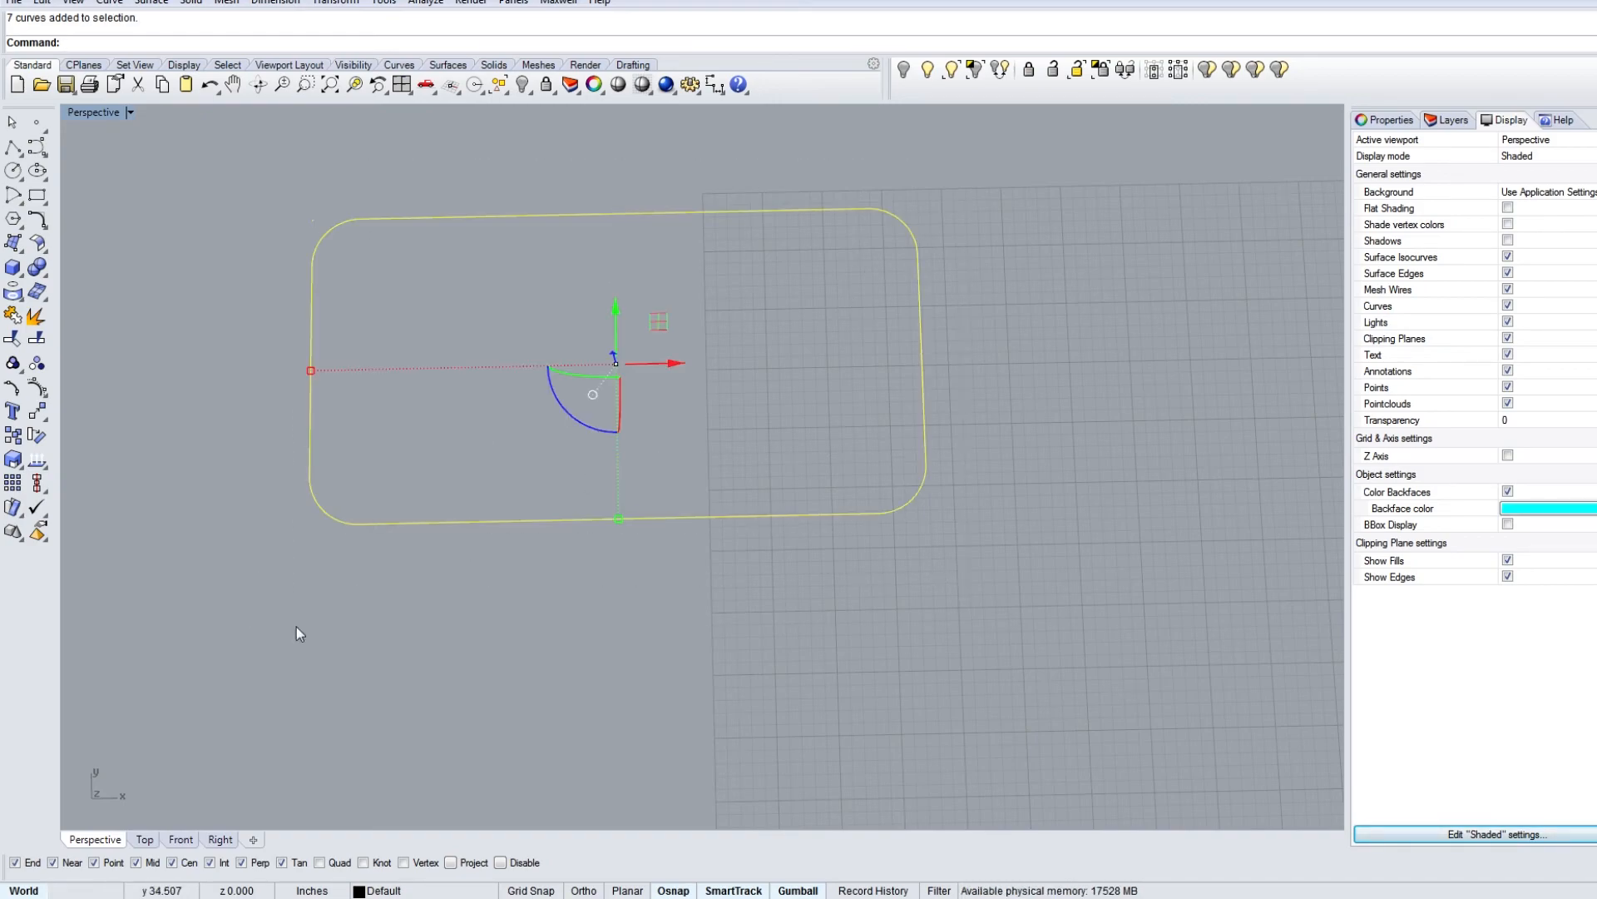
{"action": "key", "text": "ctrl+j"}
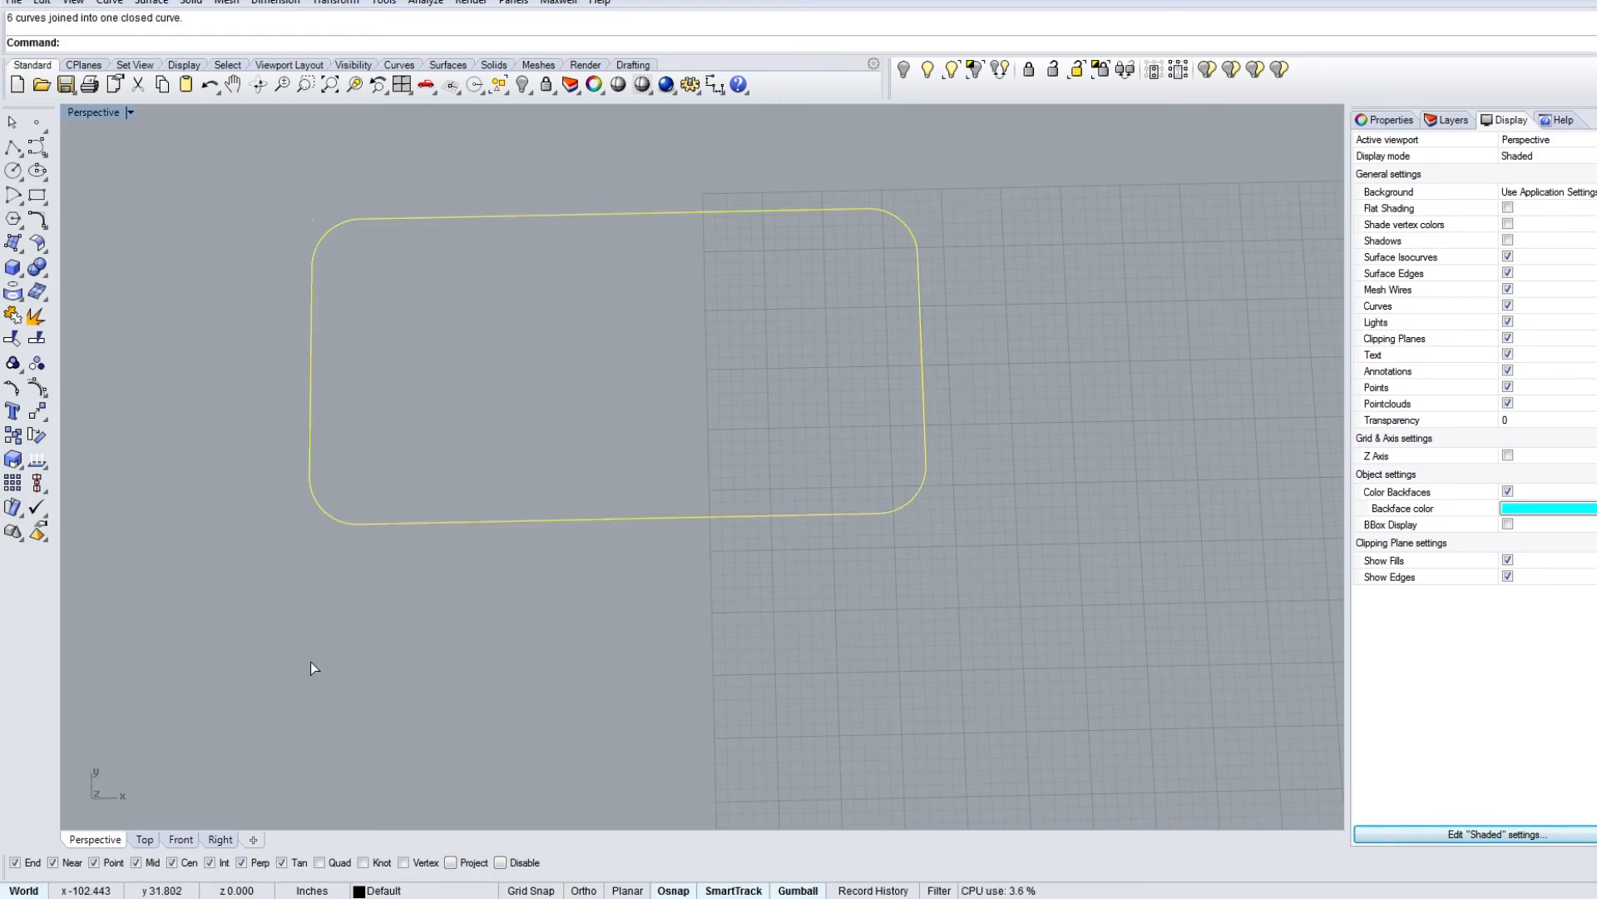
{"action": "left_click", "coordinate": [700, 464]}
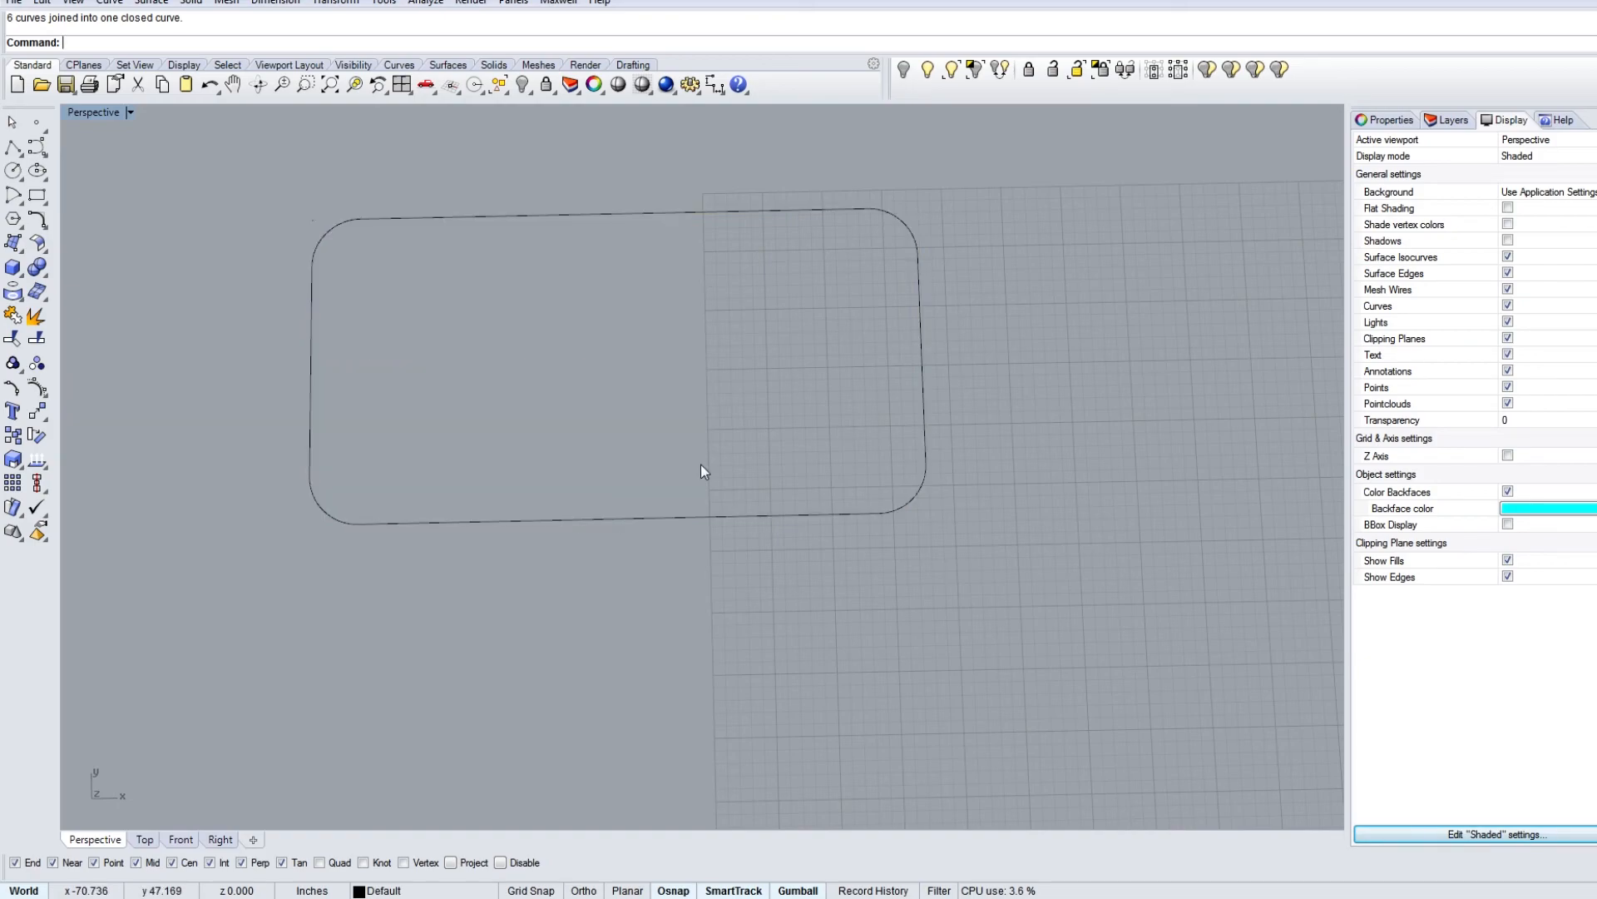
{"action": "left_click", "coordinate": [737, 518]}
{"action": "scroll", "coordinate": [737, 518], "scroll_direction": "down", "scroll_amount": 3}
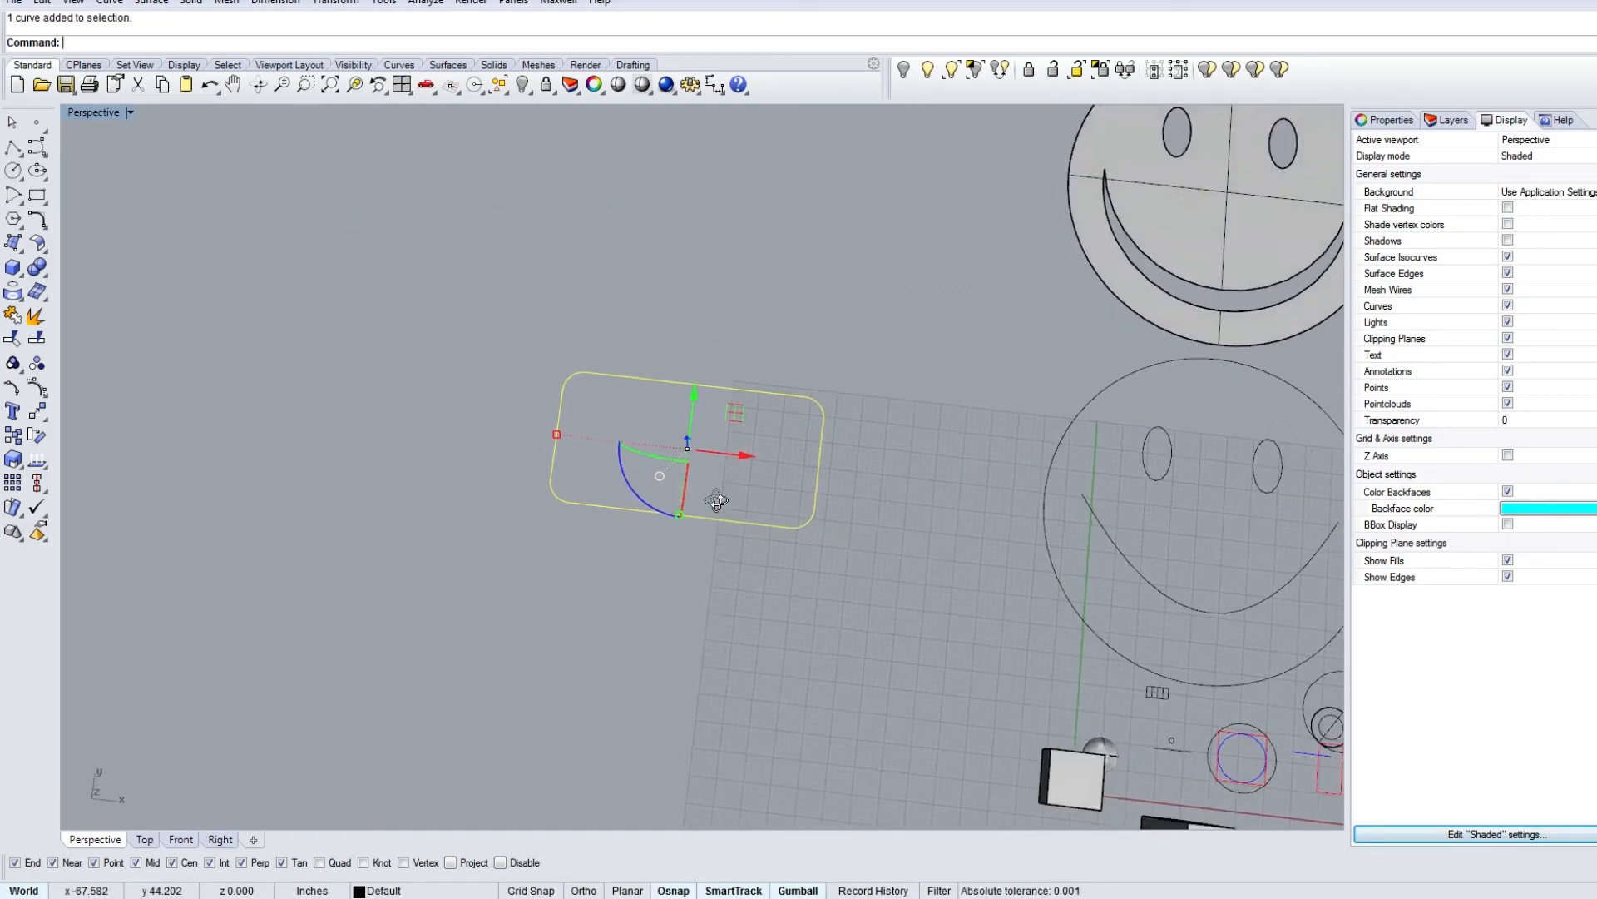
{"action": "scroll", "coordinate": [710, 416], "scroll_direction": "down", "scroll_amount": 8}
{"action": "scroll", "coordinate": [709, 422], "scroll_direction": "up", "scroll_amount": 16}
{"action": "scroll", "coordinate": [672, 449], "scroll_direction": "down", "scroll_amount": 8}
Step: Draw a circle centred on the rounded rectangle, reaching the midpoint of its right side
{"action": "right_click_drag", "start_coordinate": [687, 490], "coordinate": [667, 272], "text": "shift"}
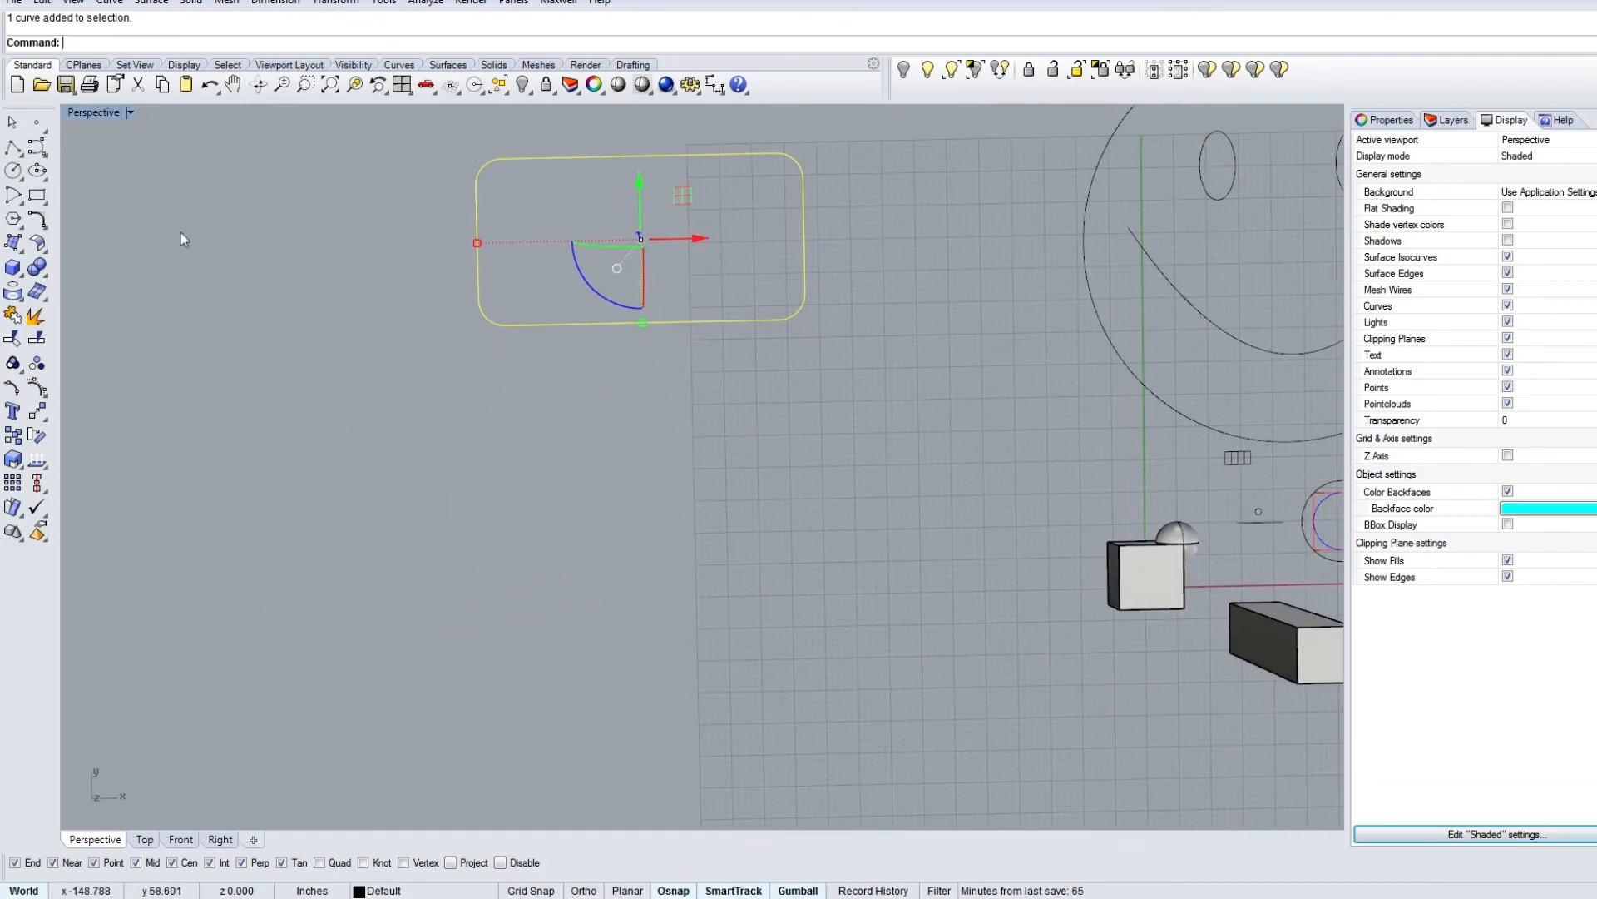
{"action": "left_click", "coordinate": [13, 171]}
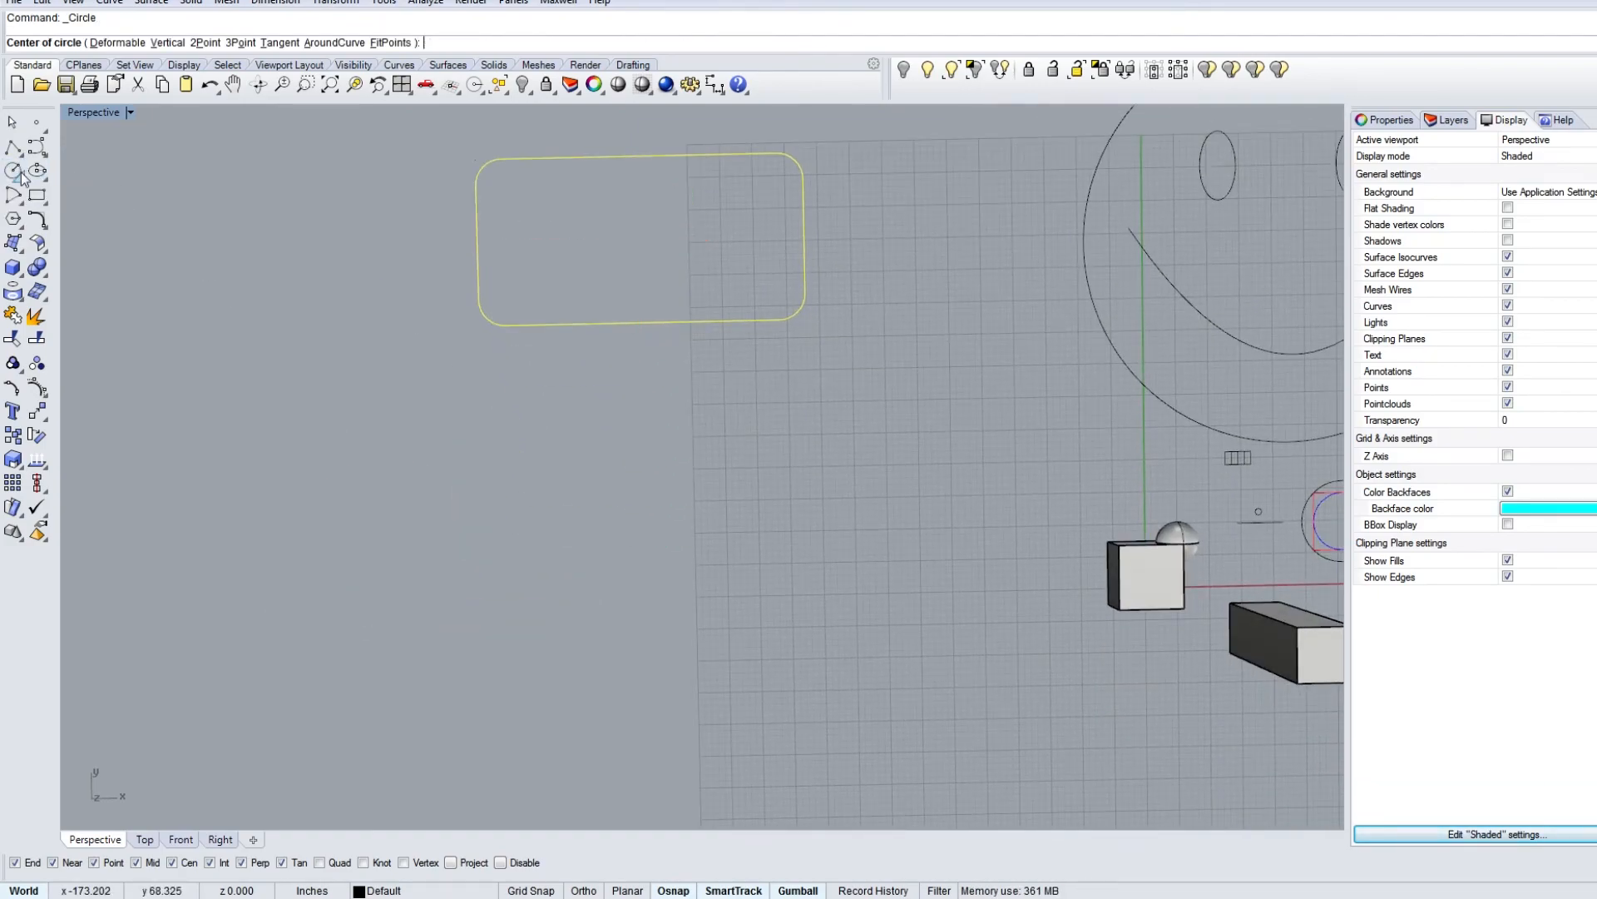
{"action": "left_click", "coordinate": [628, 323]}
{"action": "key", "text": "Escape"}
{"action": "key", "text": "Return"}
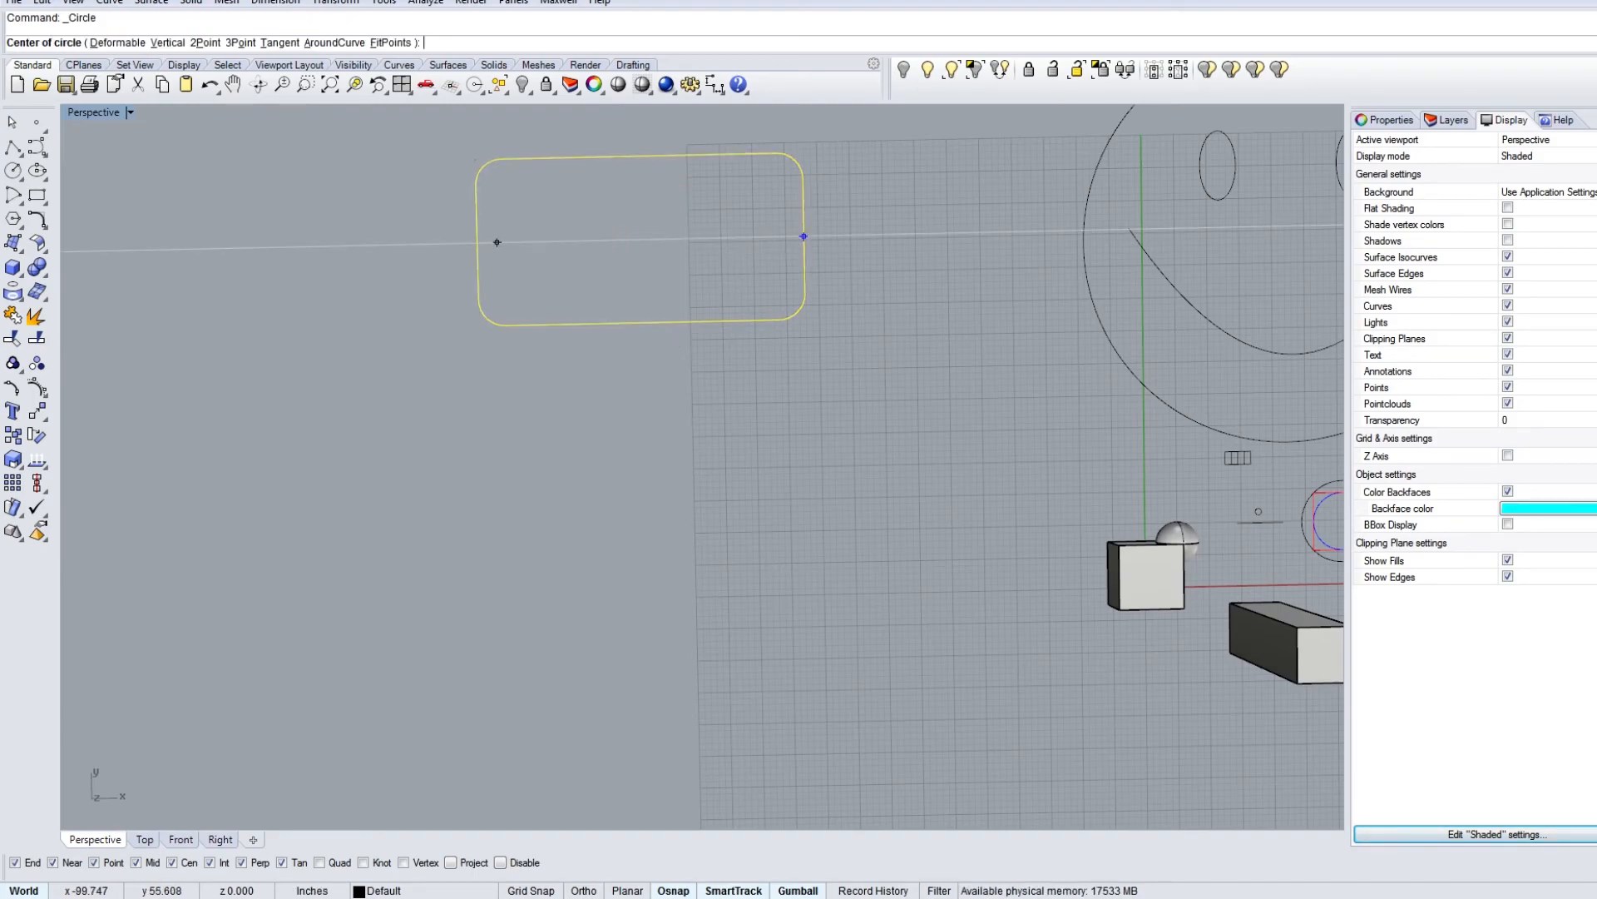
{"action": "left_click", "coordinate": [642, 241]}
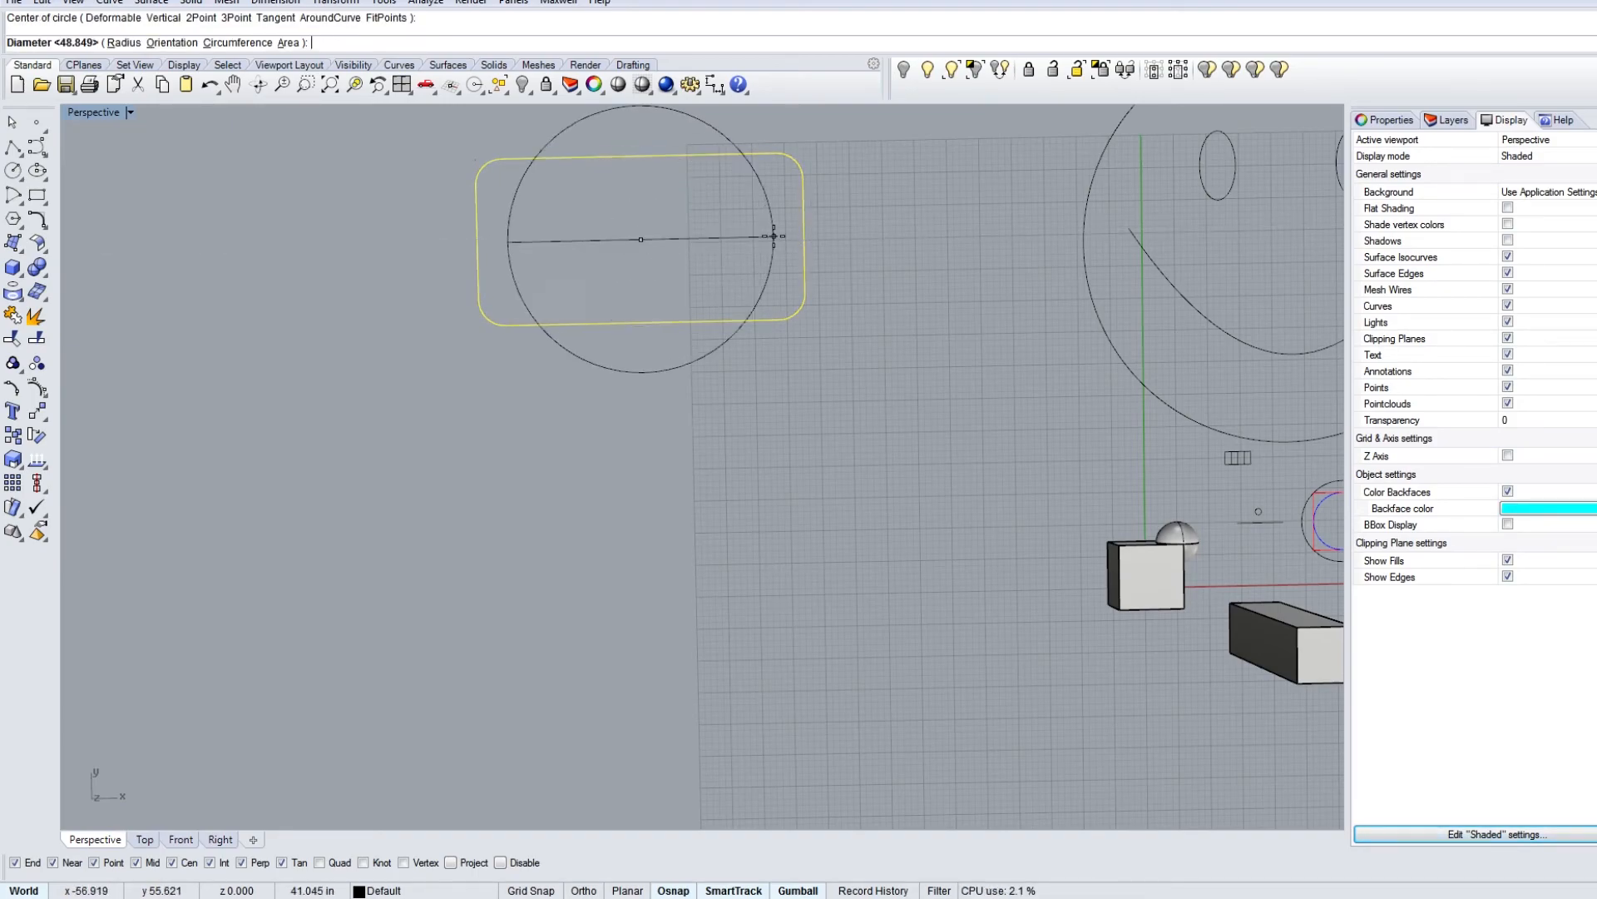
{"action": "left_click", "coordinate": [804, 239]}
Step: Move the circle down about 25.7 inches so it overlaps the rounded rectangle's lower edge
{"action": "left_click", "coordinate": [764, 148]}
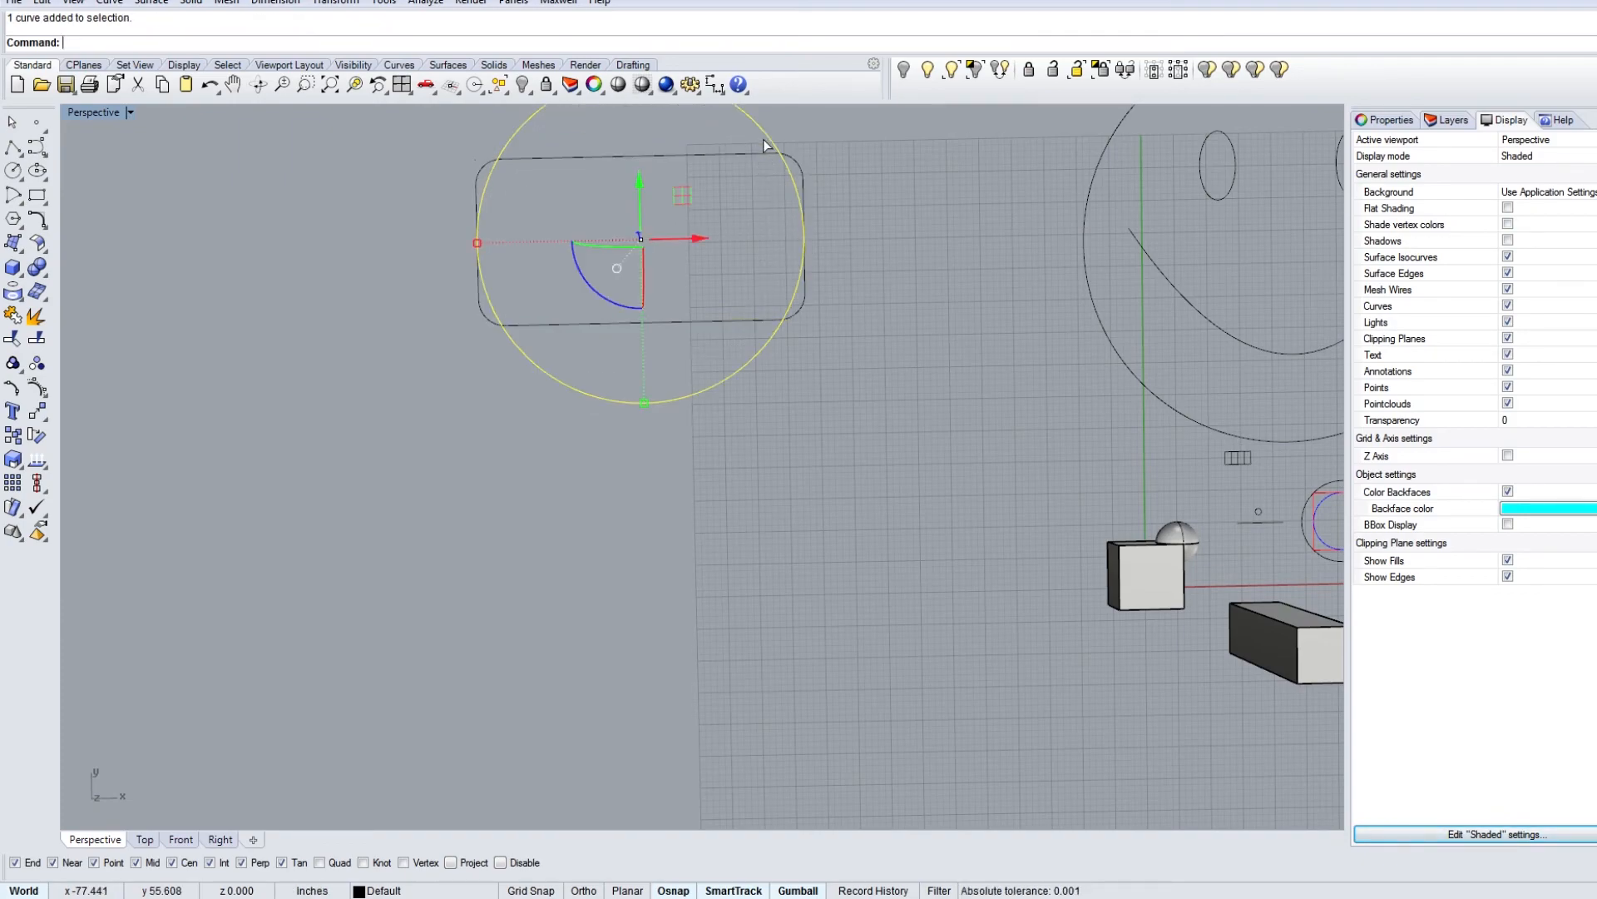
{"action": "left_click_drag", "start_coordinate": [638, 188], "coordinate": [656, 355]}
{"action": "left_click", "coordinate": [741, 426]}
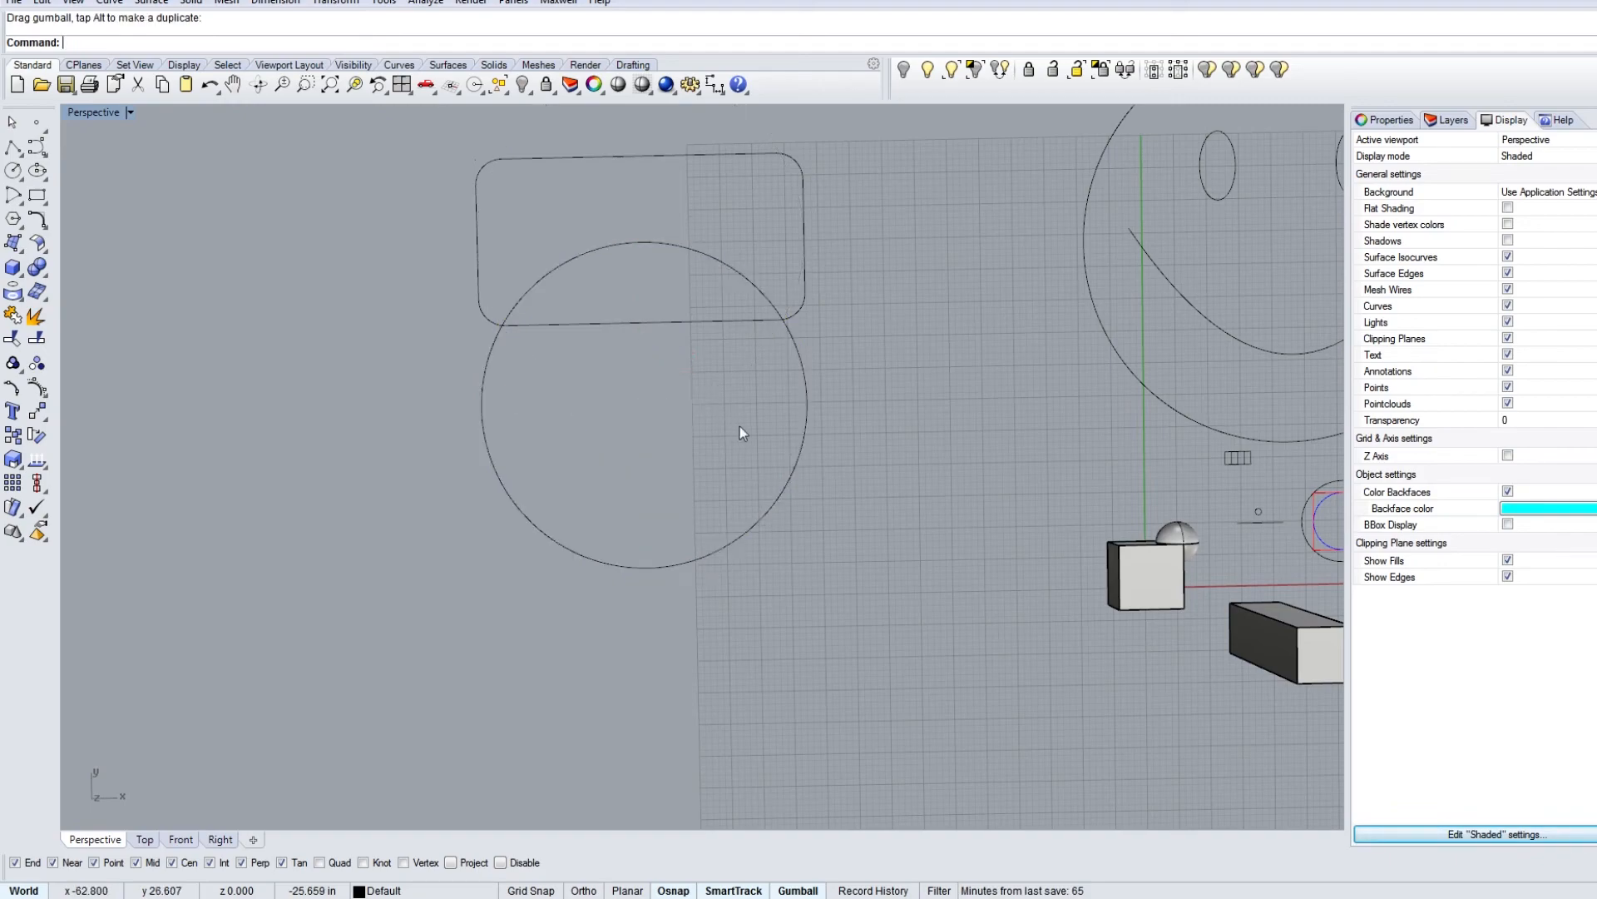
Step: Trim away the part of the circle inside the rounded rectangle, using the rectangle as the cutting object
{"action": "left_click", "coordinate": [733, 326]}
{"action": "key", "text": "ctrl+t"}
{"action": "left_click", "coordinate": [746, 279]}
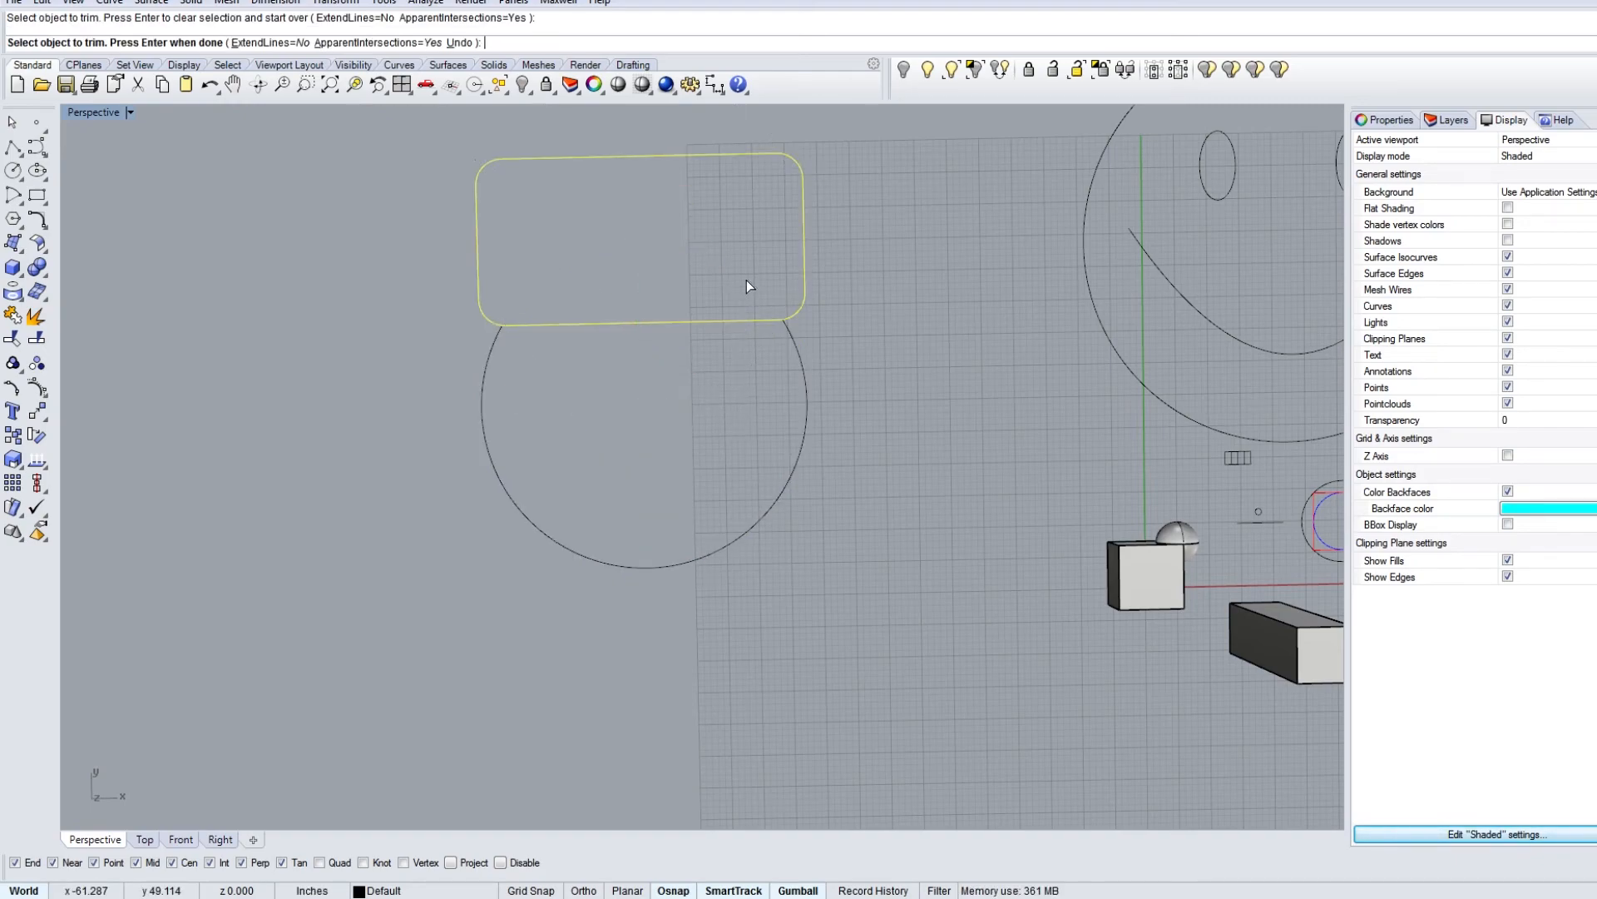
{"action": "key", "text": "Return"}
{"action": "left_click", "coordinate": [837, 411]}
{"action": "scroll", "coordinate": [717, 420], "scroll_direction": "up", "scroll_amount": 2}
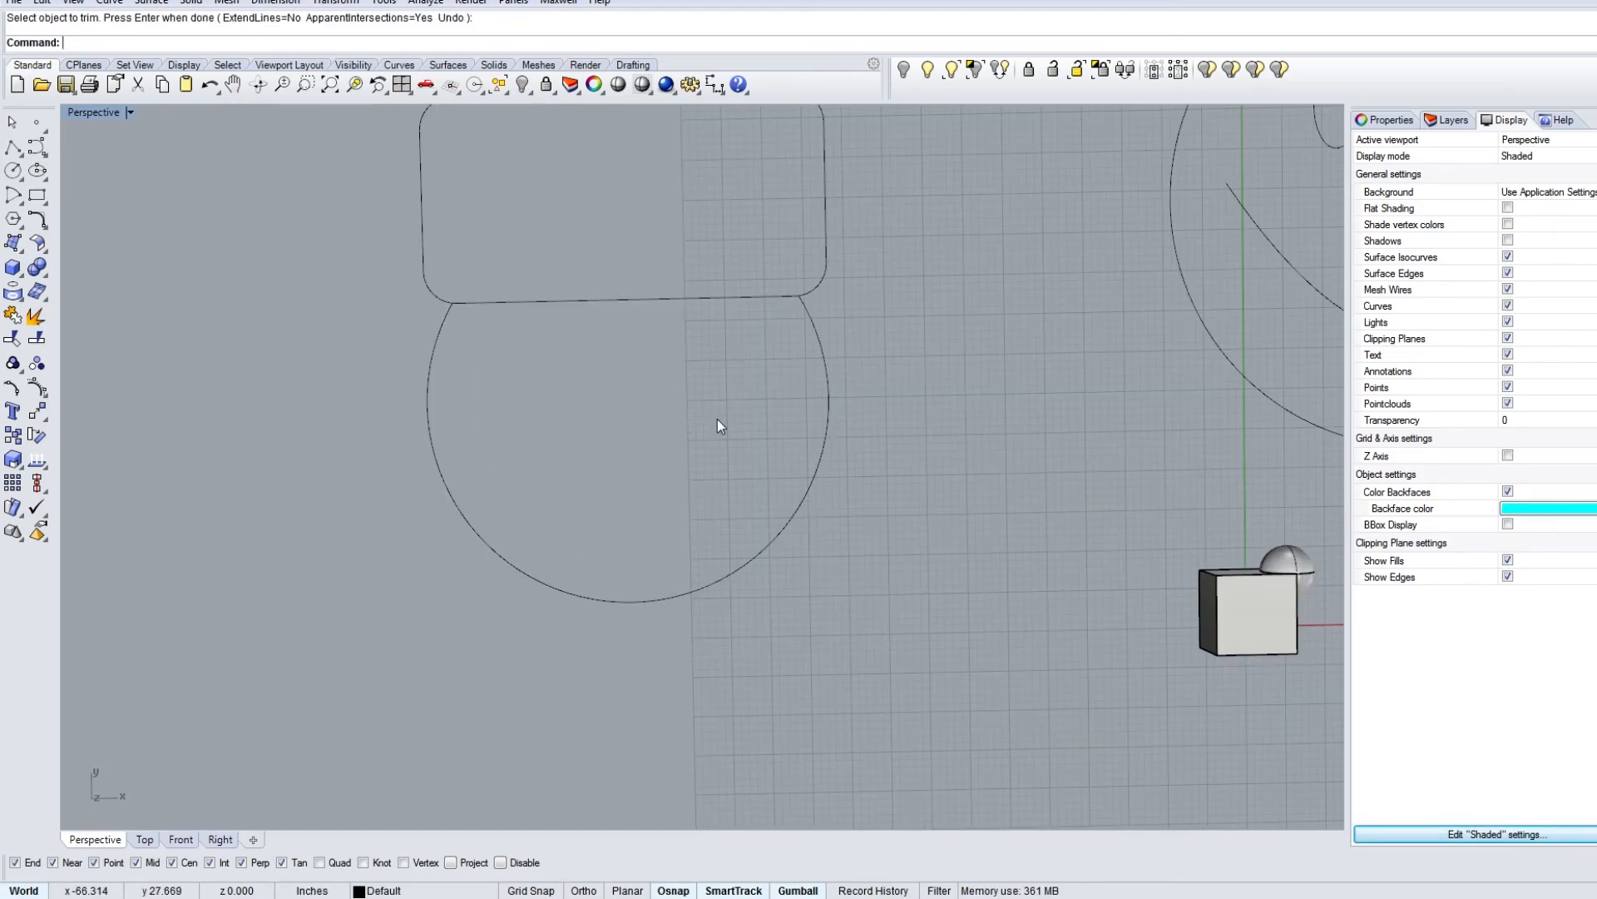
Step: Draw a larger circle centred below the trimmed circle, with its upper edge slightly overlapping the trimmed circle's lower edge
{"action": "scroll", "coordinate": [717, 420], "scroll_direction": "down", "scroll_amount": 5}
{"action": "right_click_drag", "start_coordinate": [691, 438], "coordinate": [668, 307], "text": "shift"}
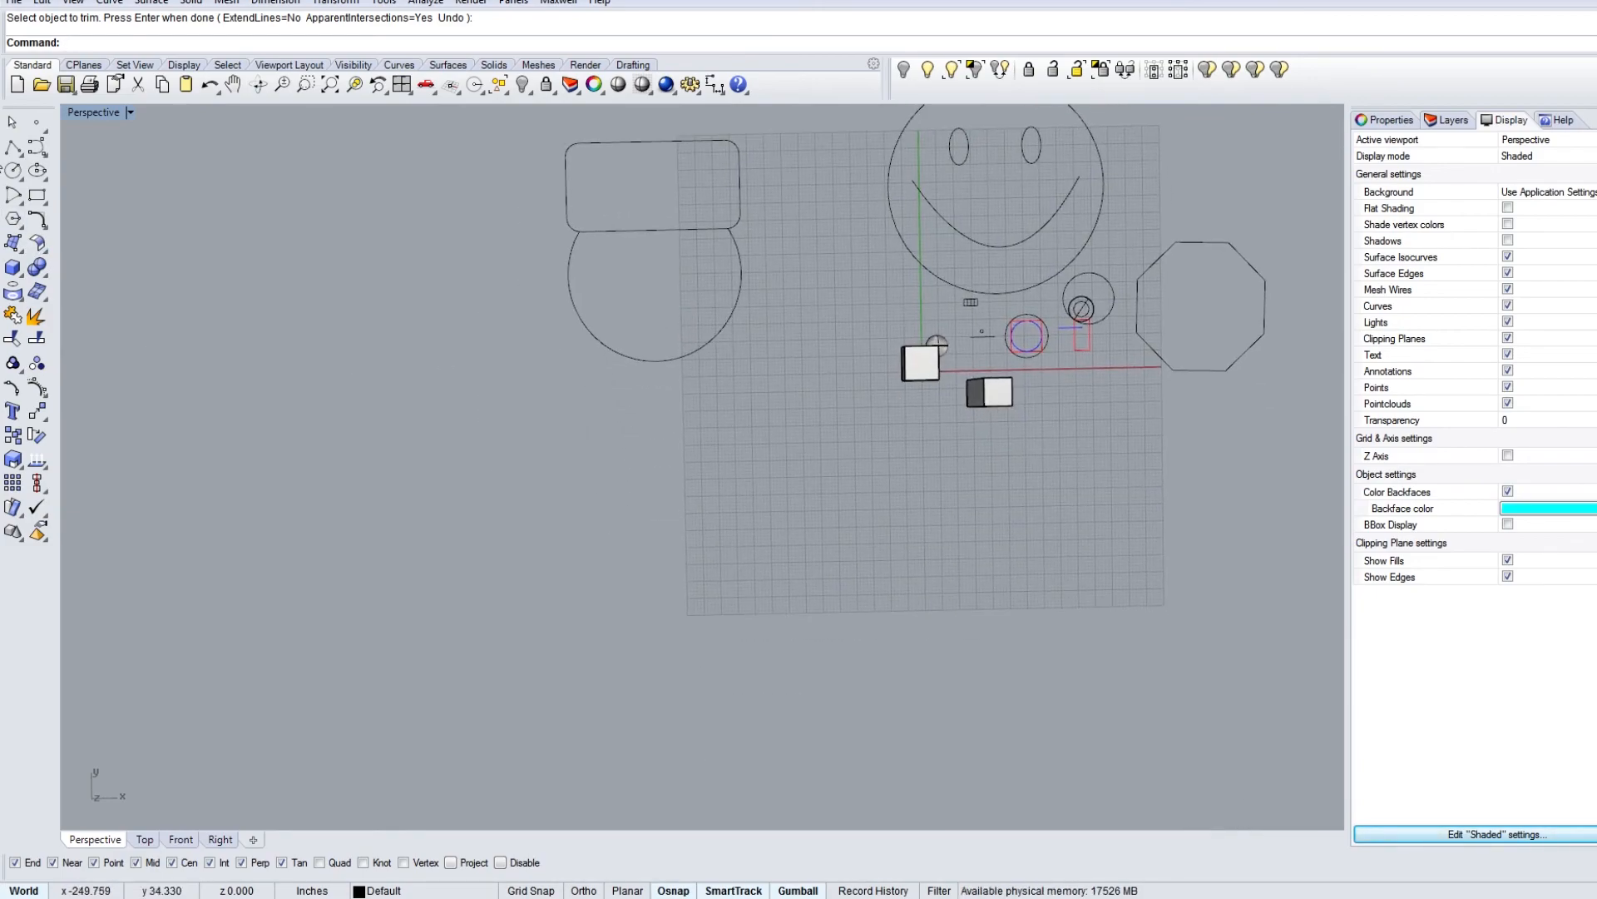
{"action": "left_click", "coordinate": [12, 171]}
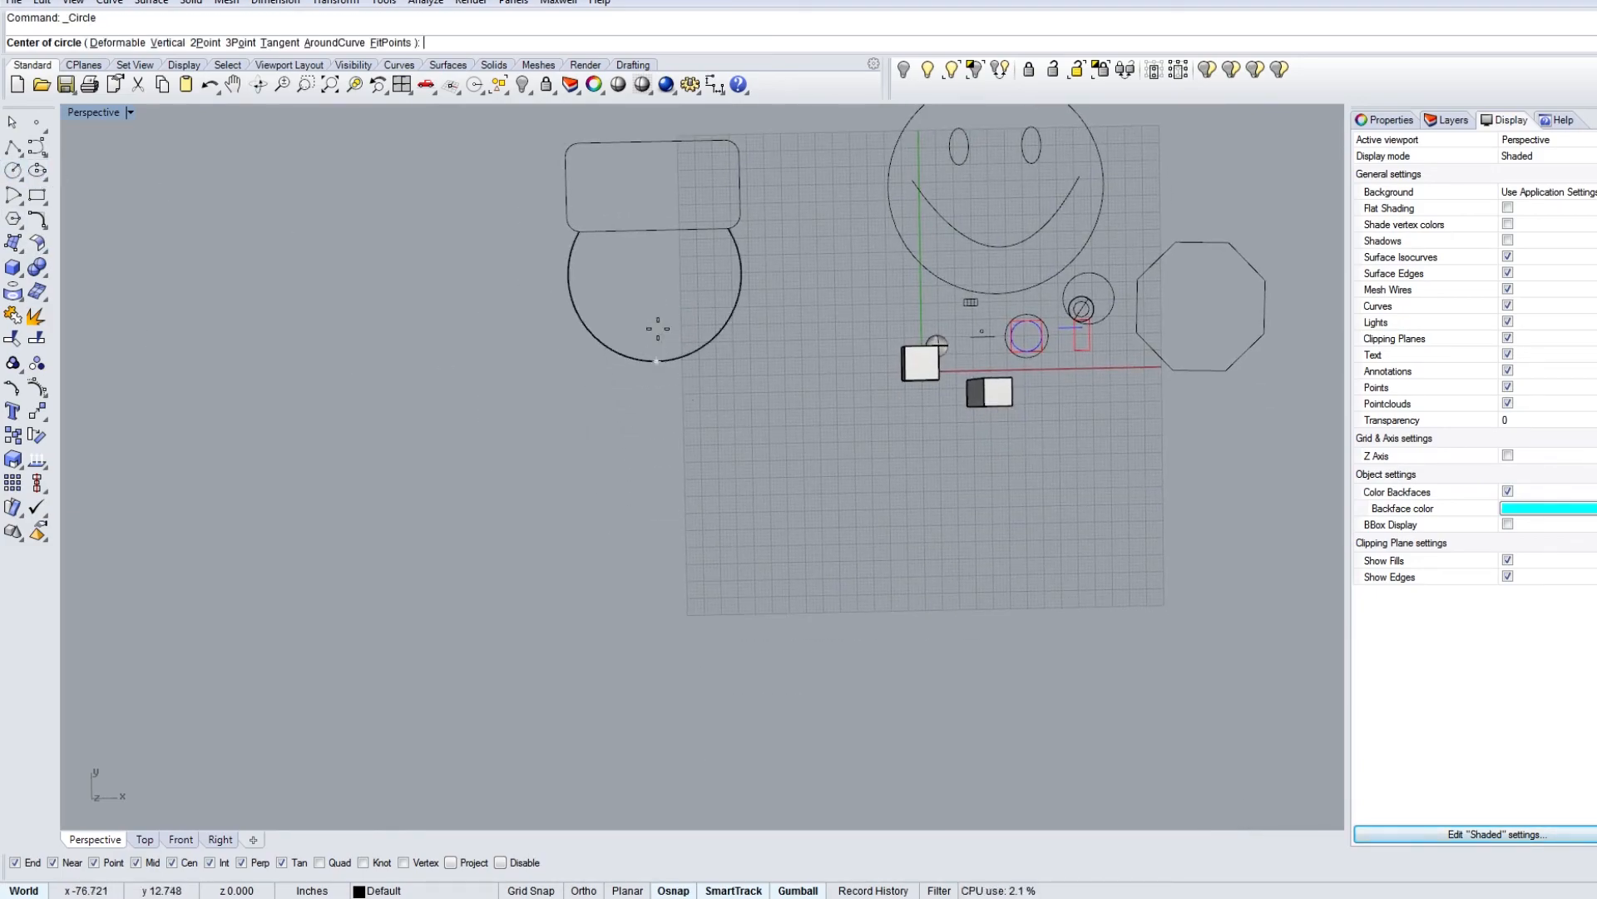
{"action": "left_click", "coordinate": [660, 500]}
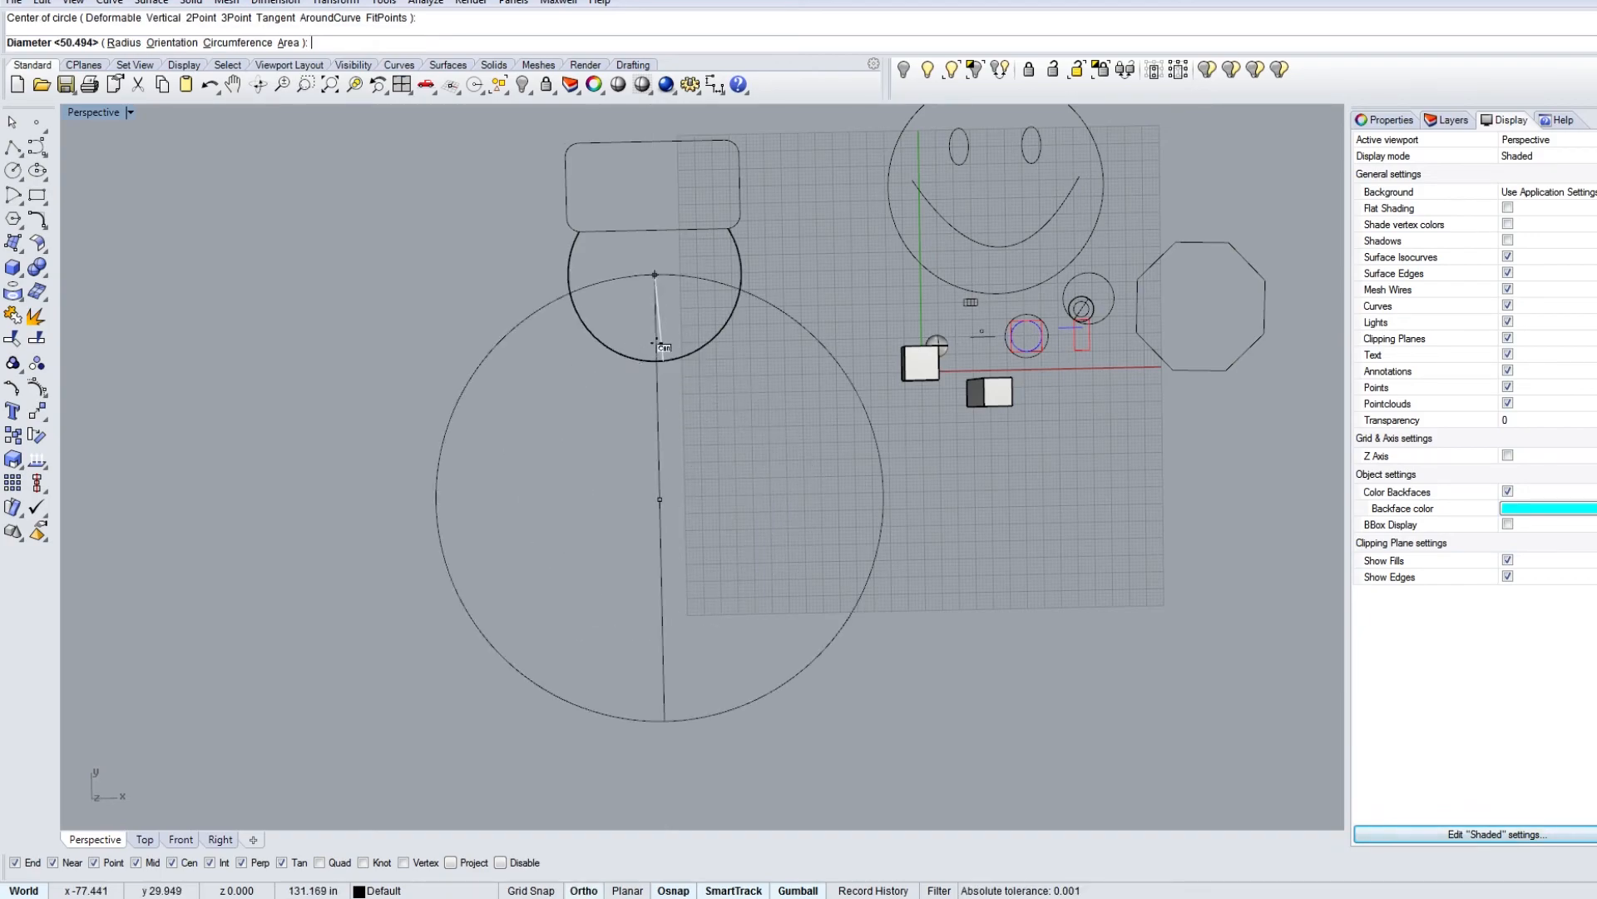
{"action": "scroll", "coordinate": [665, 342], "scroll_direction": "up", "scroll_amount": 4}
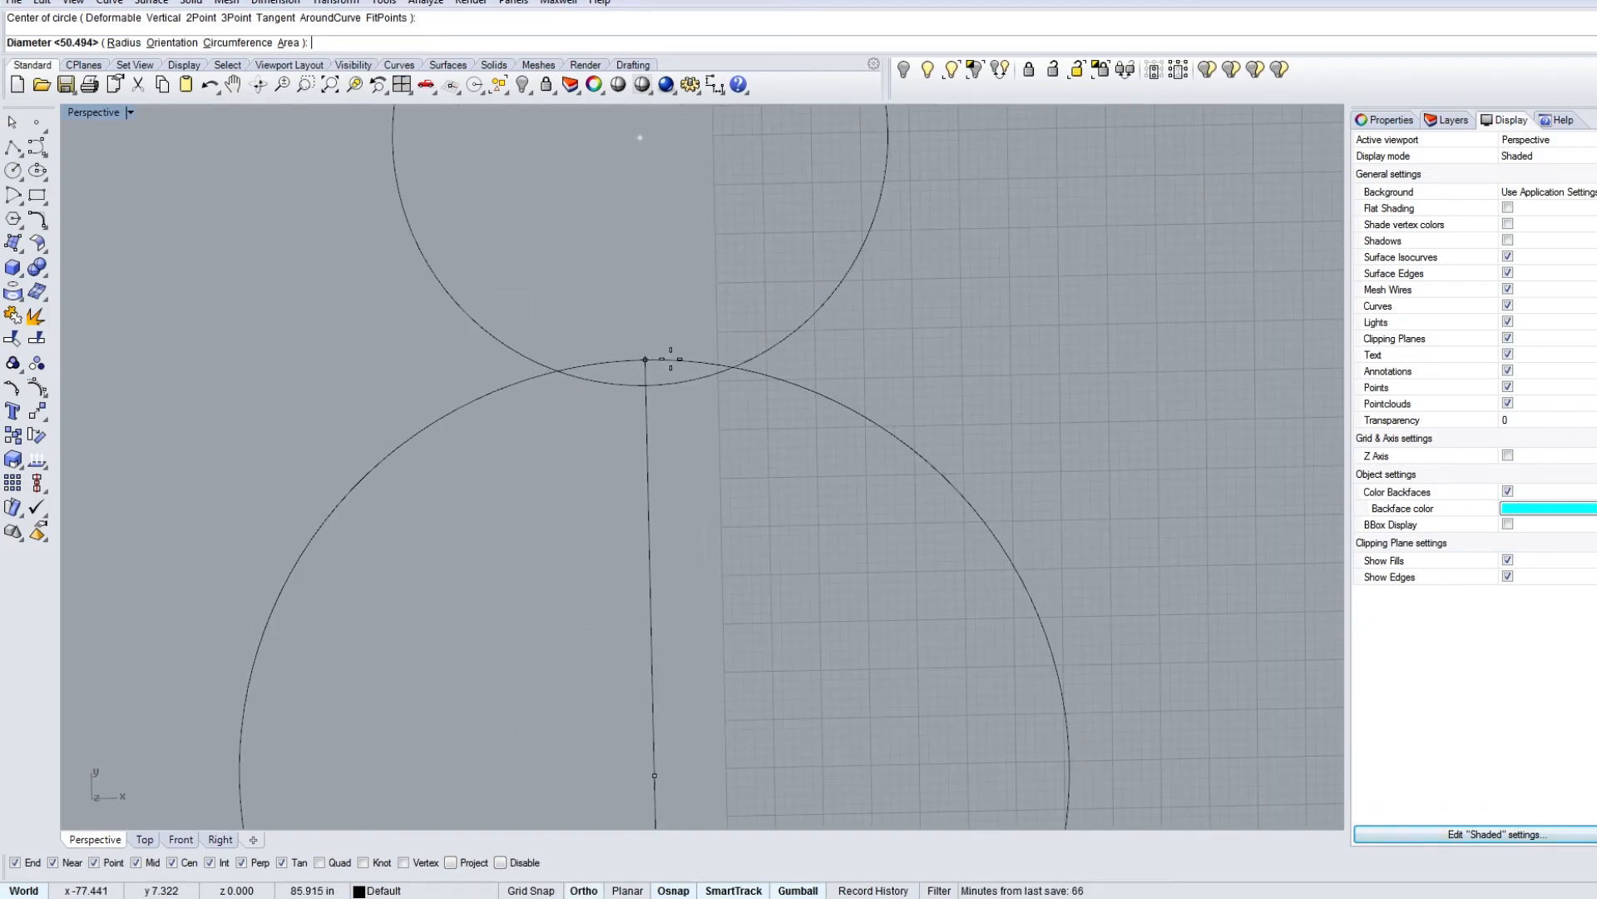
{"action": "left_click", "coordinate": [647, 348]}
{"action": "scroll", "coordinate": [671, 361], "scroll_direction": "down", "scroll_amount": 5}
{"action": "left_click", "coordinate": [737, 381]}
Step: Draw a straight horizontal polyline through the centre of the large circle, extending past both of its sides
{"action": "type", "text": "pl"}
{"action": "key", "text": "Return"}
{"action": "left_click", "coordinate": [519, 506]}
{"action": "left_click", "coordinate": [1023, 501]}
{"action": "key", "text": "Return"}
Step: Trim away the lower half of the large circle, using the horizontal line as the cutting object
{"action": "left_click", "coordinate": [917, 503]}
{"action": "left_click_drag", "start_coordinate": [917, 503], "coordinate": [716, 517]}
{"action": "key", "text": "ctrl+t"}
{"action": "left_click_drag", "start_coordinate": [847, 562], "coordinate": [685, 607]}
{"action": "key", "text": "Return"}
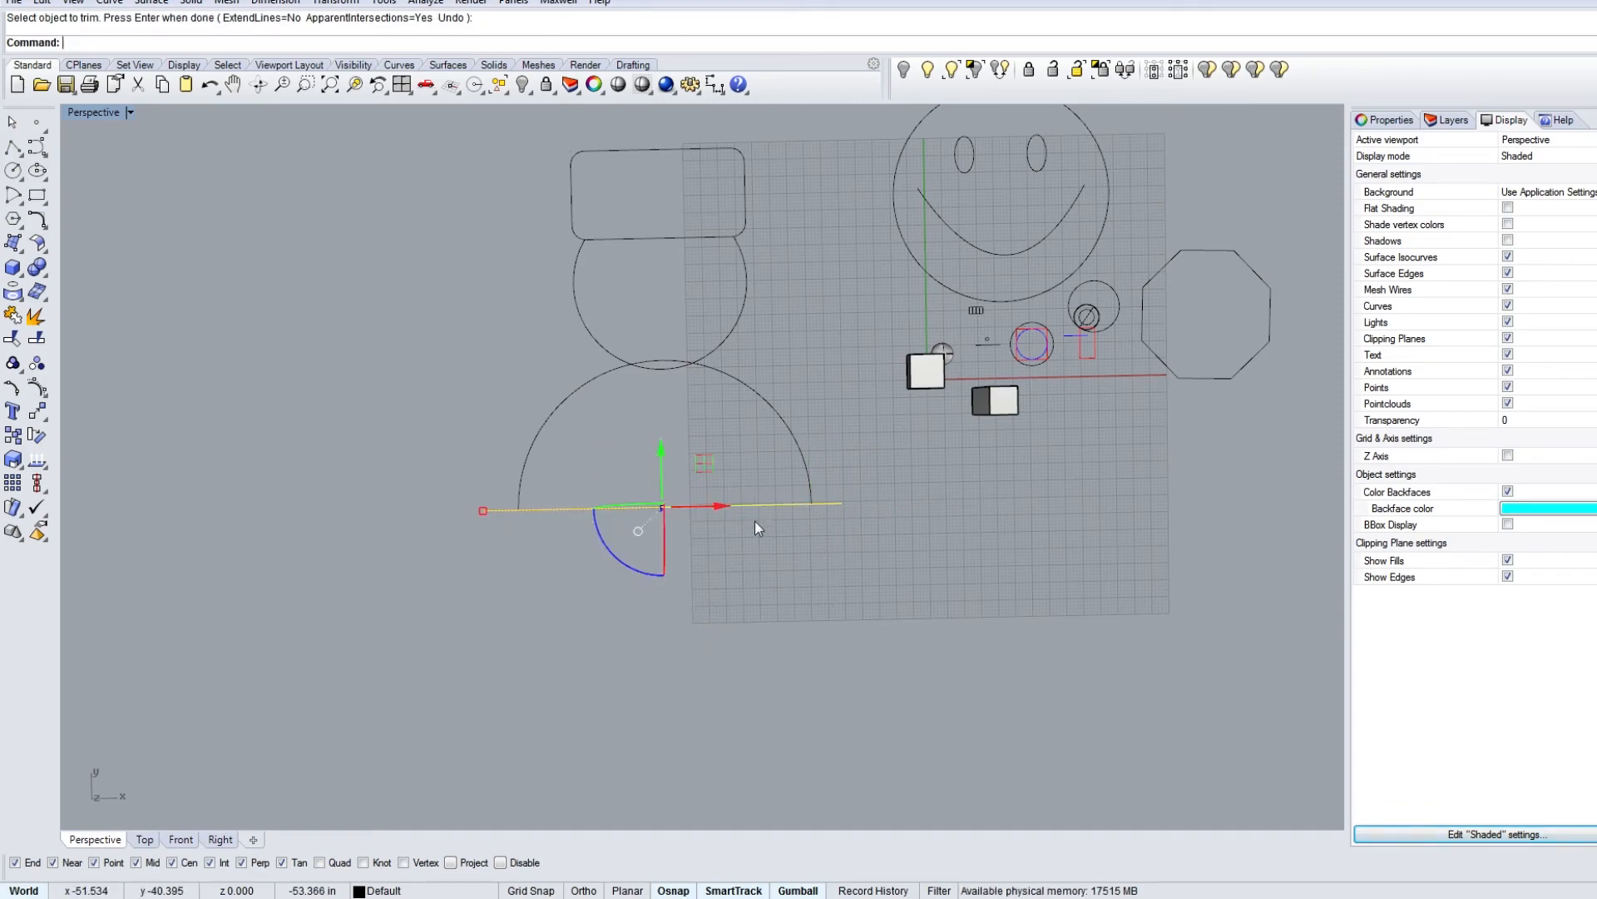
Step: Trim off both ends of the horizontal line outside the half circle, using the arc as the cutting object
{"action": "scroll", "coordinate": [740, 487], "scroll_direction": "up", "scroll_amount": 4}
{"action": "right_click_drag", "start_coordinate": [741, 485], "coordinate": [796, 603], "text": "shift"}
{"action": "left_click", "coordinate": [808, 585]}
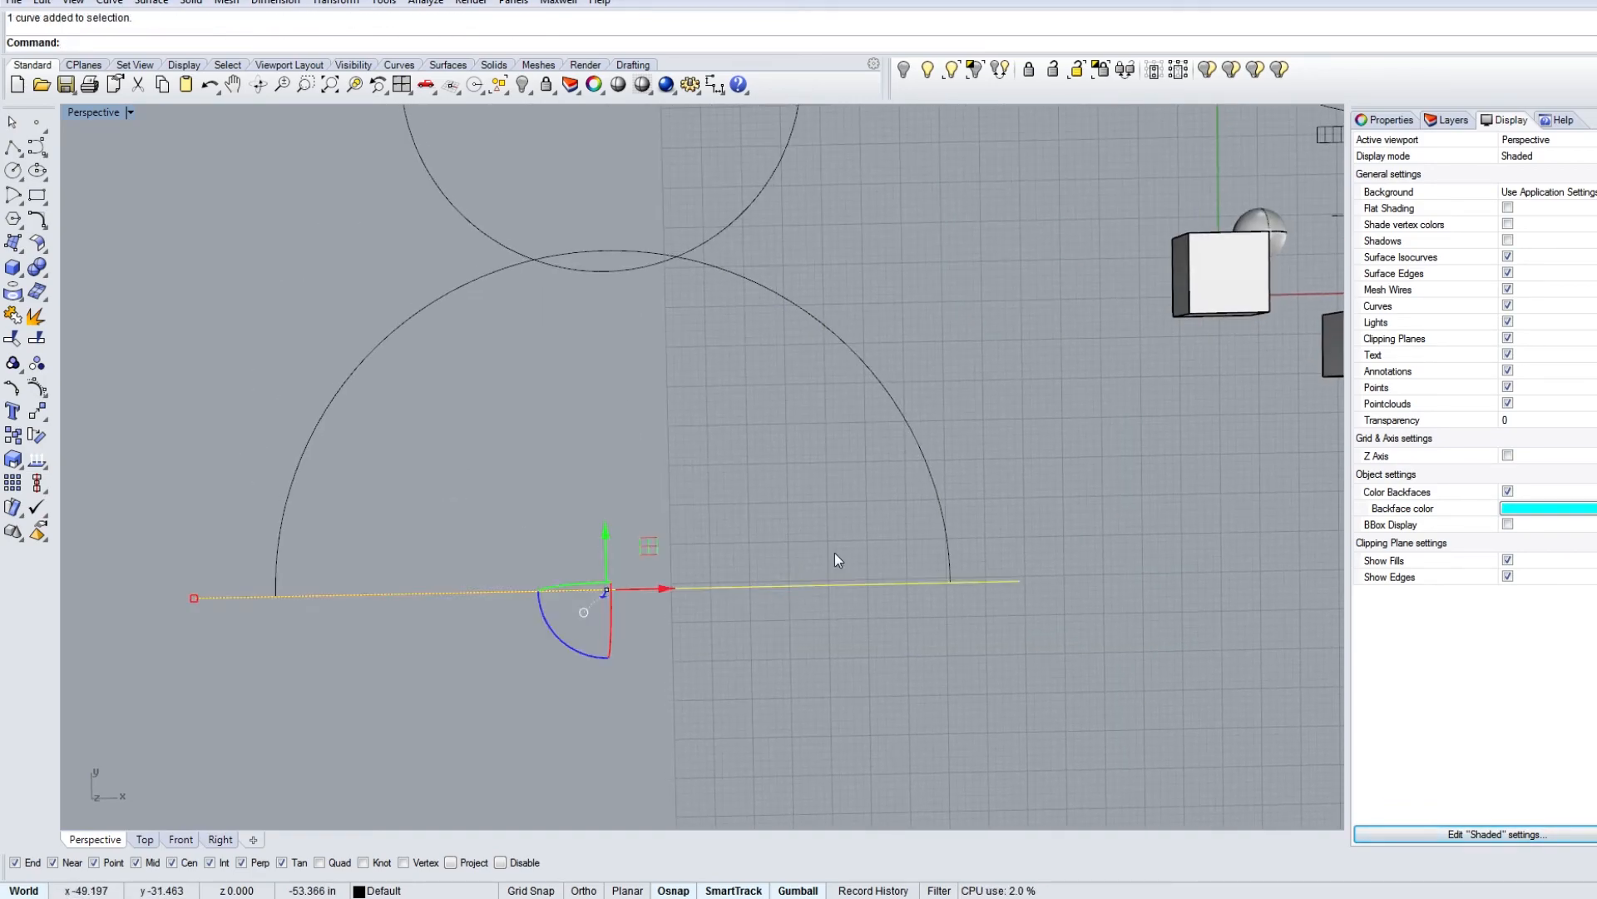
{"action": "key", "text": "Escape"}
{"action": "left_click", "coordinate": [949, 531]}
{"action": "key", "text": "ctrl+t"}
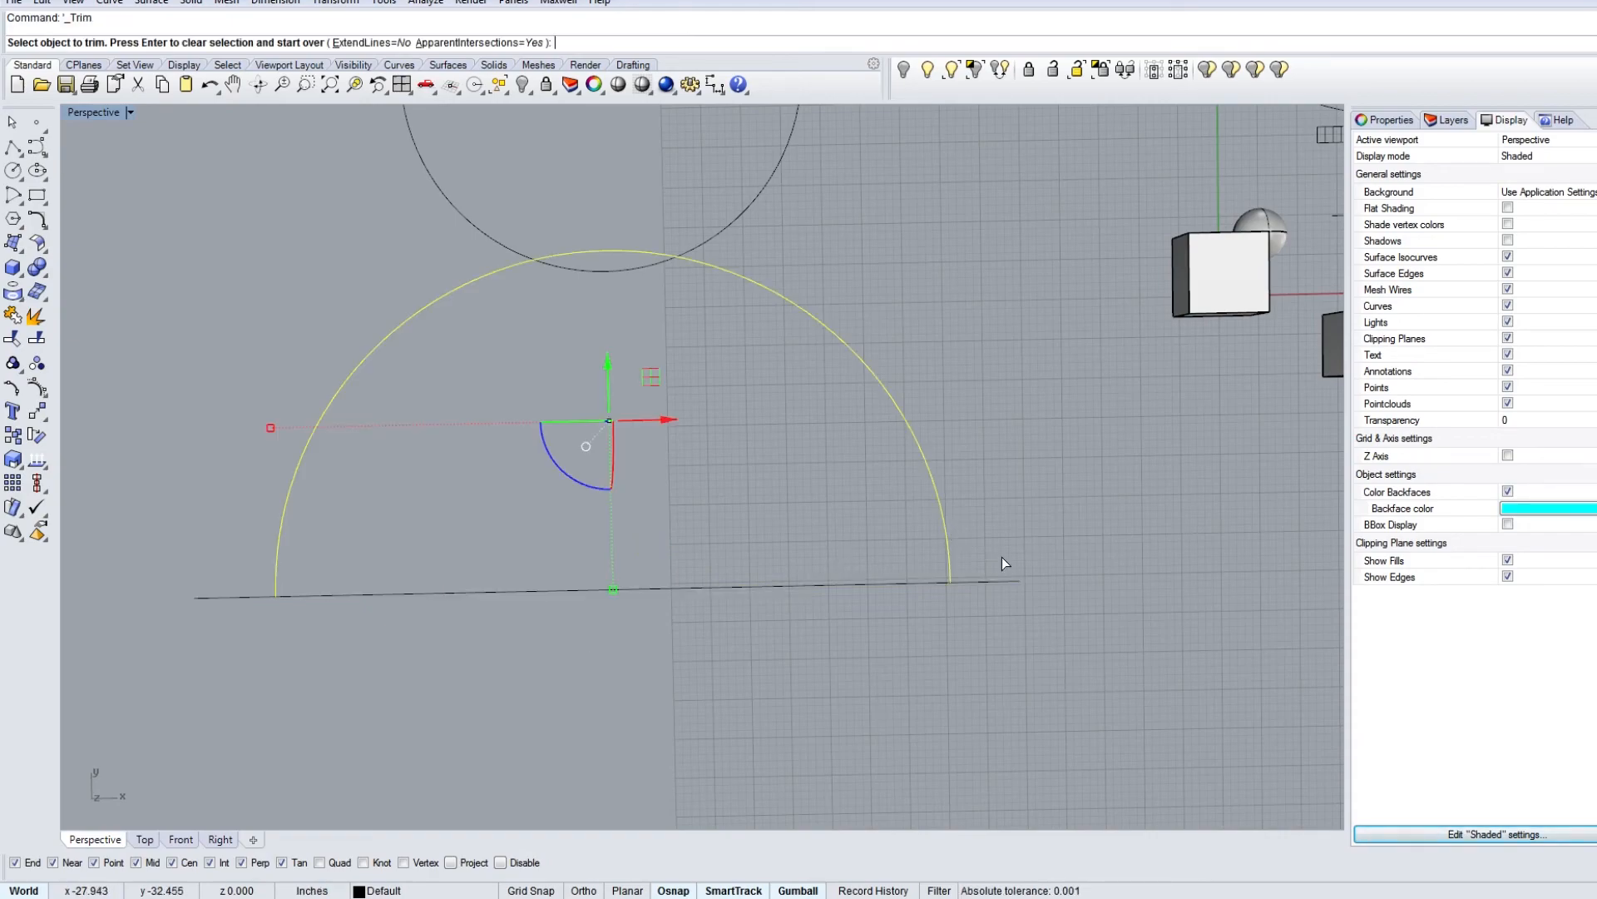
{"action": "left_click", "coordinate": [185, 597]}
{"action": "key", "text": "Return"}
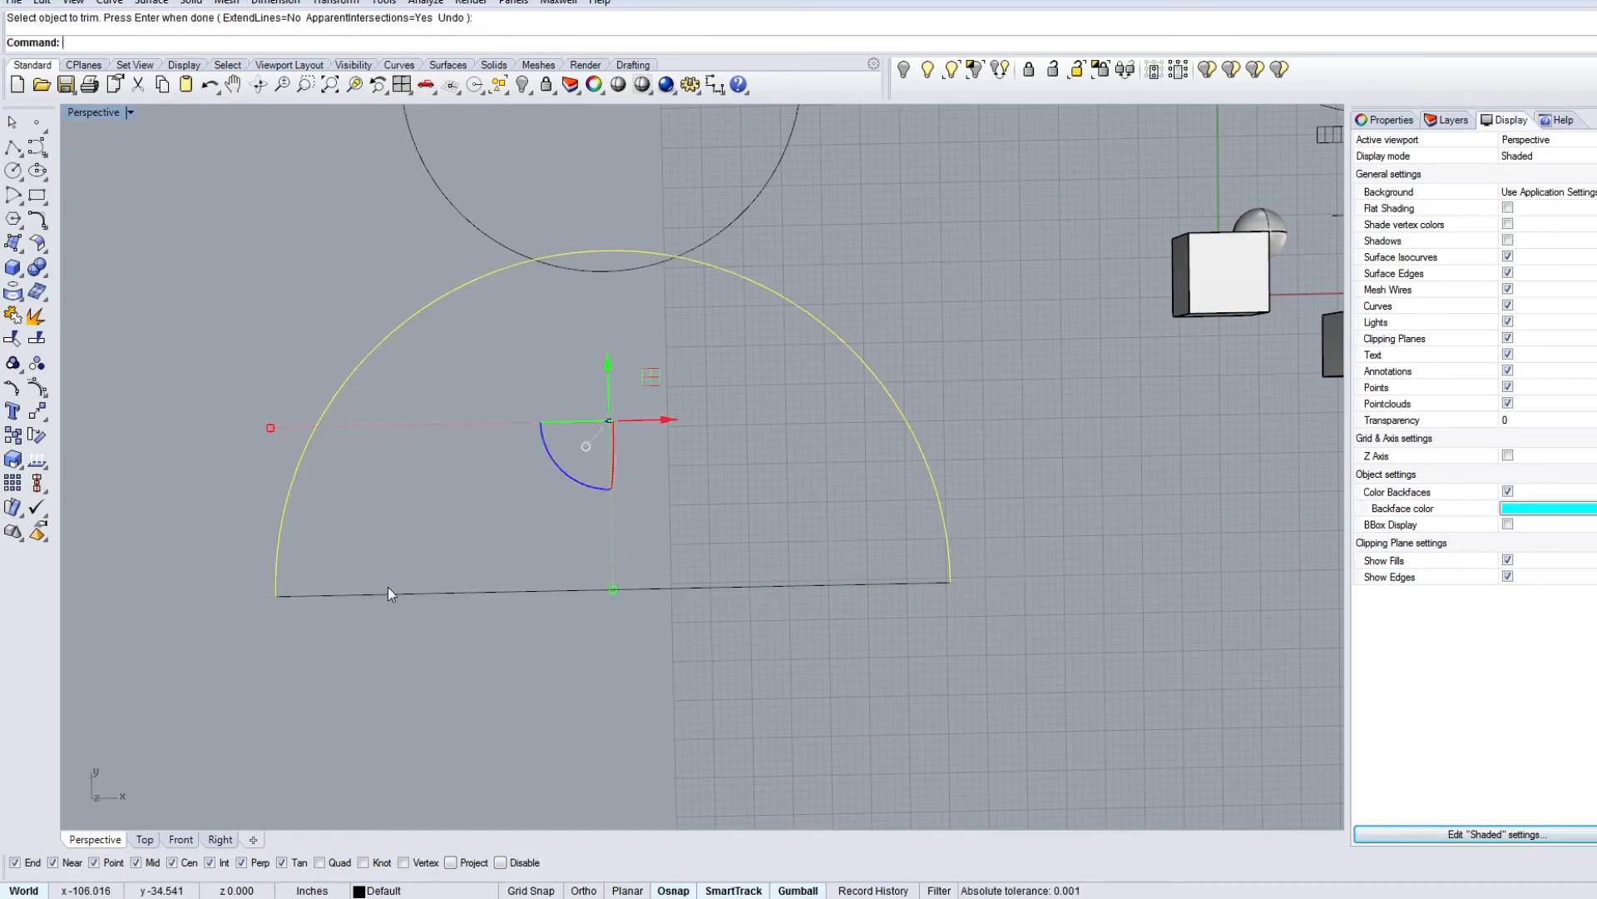
Step: Join the half-circle arc and its base line into one closed curve
{"action": "left_click", "coordinate": [388, 592]}
{"action": "key", "text": "ctrl+j"}
{"action": "scroll", "coordinate": [476, 561], "scroll_direction": "down", "scroll_amount": 3}
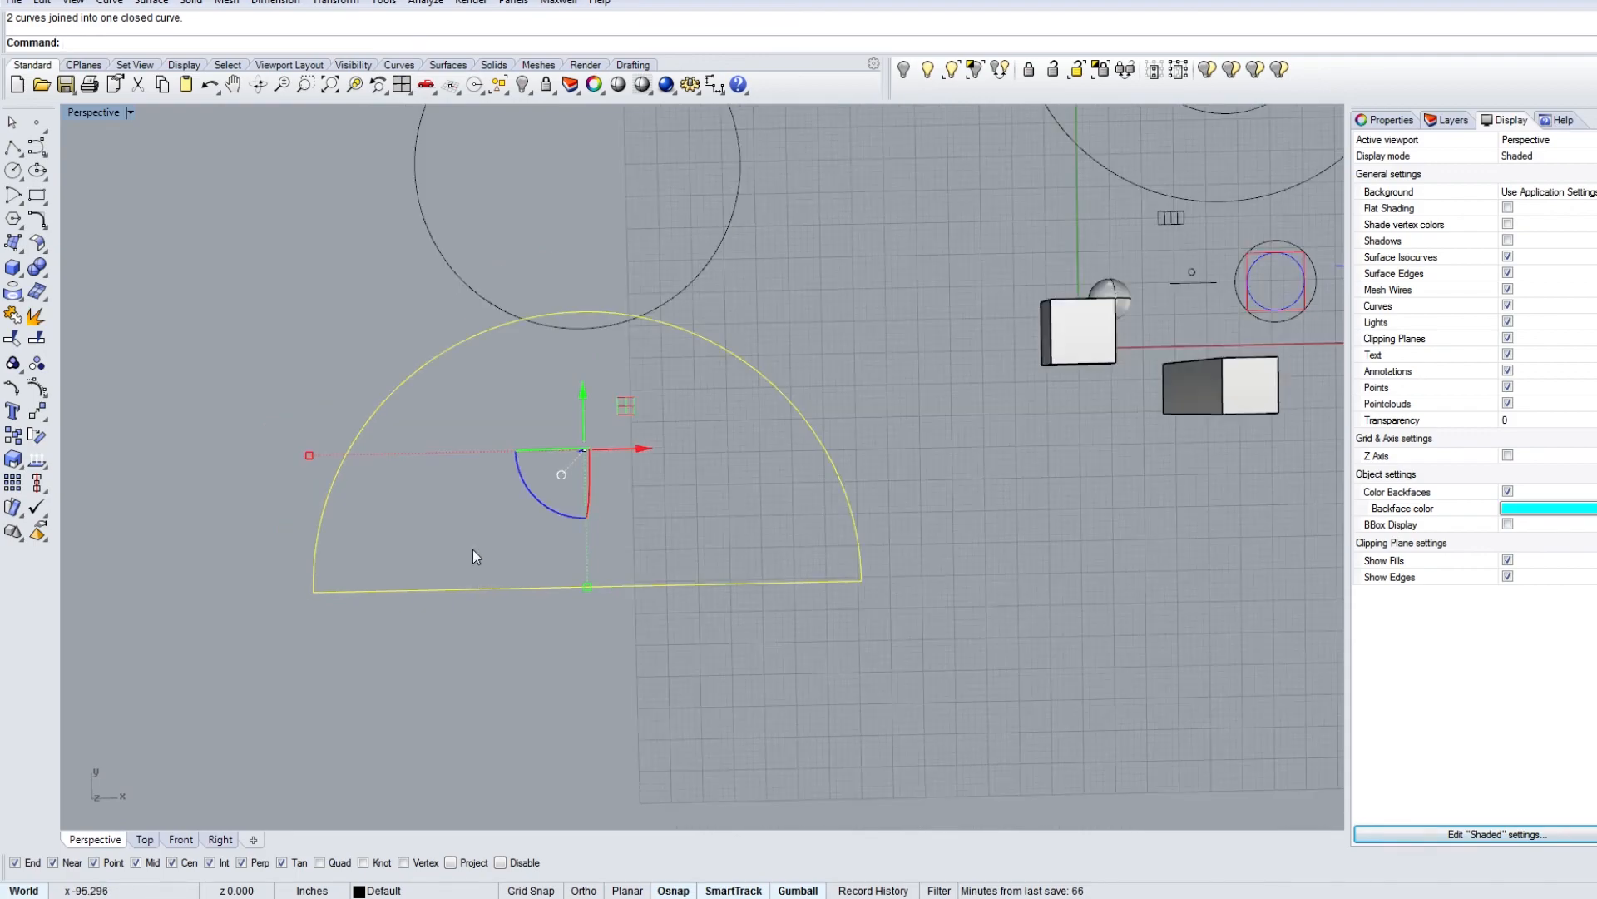
Step: Copy the rounded rectangle down over the half circle and stretch the copy taller
{"action": "scroll", "coordinate": [487, 533], "scroll_direction": "down", "scroll_amount": 3}
{"action": "left_click", "coordinate": [514, 264]}
{"action": "left_click_drag", "start_coordinate": [524, 247], "coordinate": [563, 479]}
{"action": "mouse_move", "coordinate": [533, 566]}
{"action": "left_mouse_down"}
{"action": "mouse_move", "coordinate": [541, 614]}
{"action": "mouse_move", "coordinate": [541, 589]}
{"action": "left_mouse_up"}
{"action": "scroll", "coordinate": [512, 517], "scroll_direction": "up", "scroll_amount": 3}
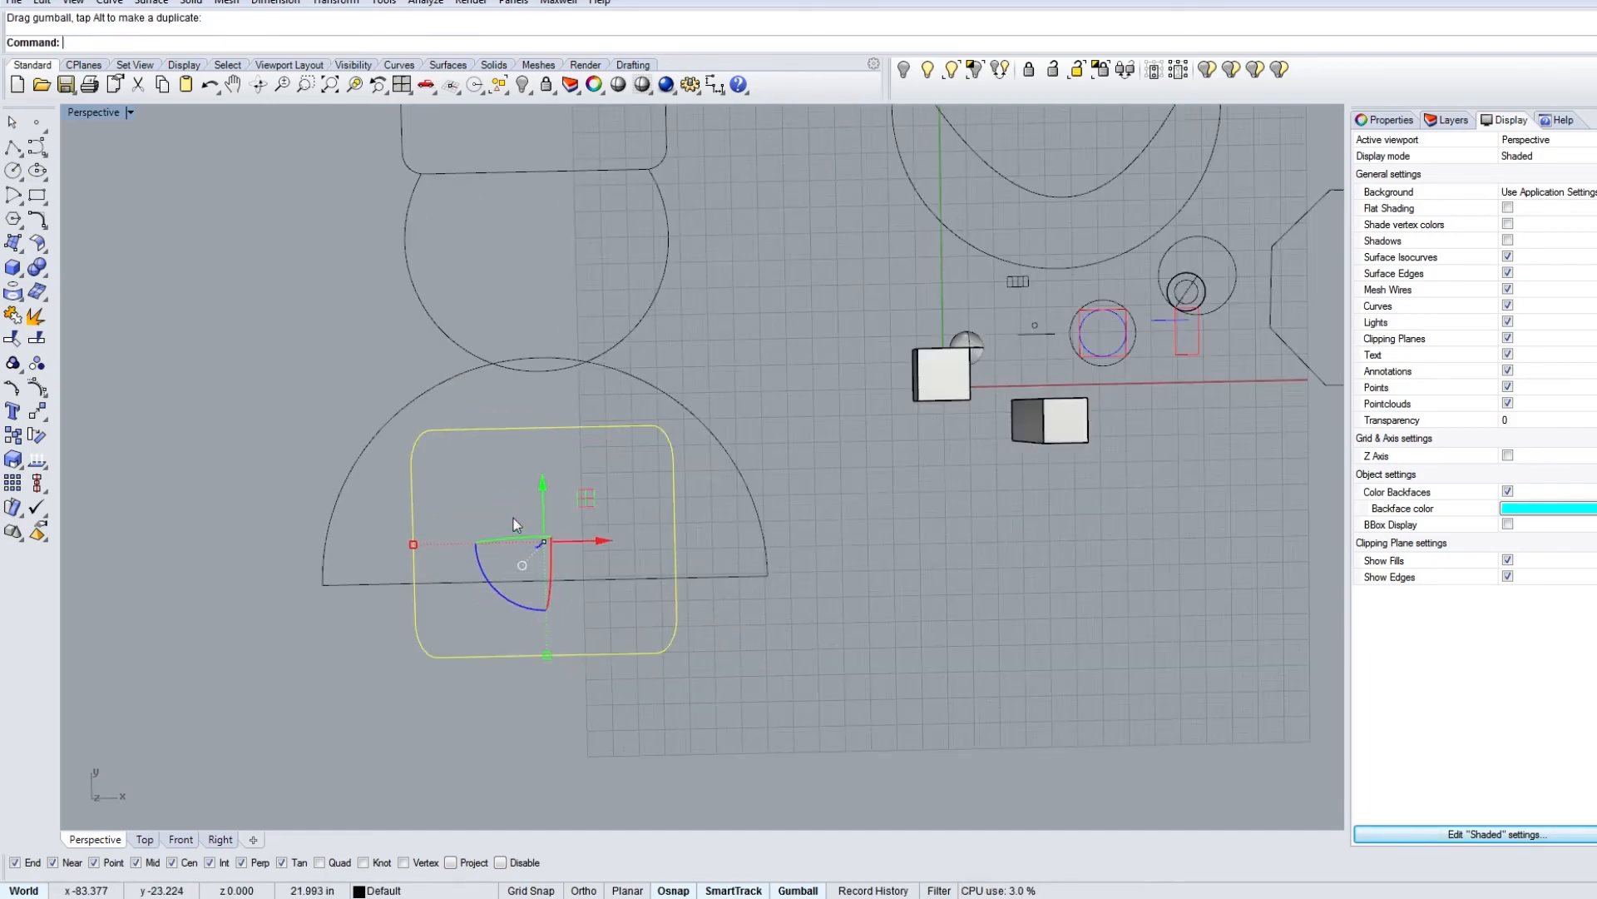
{"action": "right_click_drag", "start_coordinate": [517, 522], "coordinate": [517, 484], "text": "shift"}
Step: Move the rectangle copy up about 13.6 inches to overlap the circle's lower edge, and delete the half circle
{"action": "left_click_drag", "start_coordinate": [543, 449], "coordinate": [572, 379]}
{"action": "left_click_drag", "start_coordinate": [786, 386], "coordinate": [738, 522]}
{"action": "key", "text": "Delete"}
Step: Delete all the practice curves beside the smiley face: both rounded rectangles and the trimmed circle between them
{"action": "scroll", "coordinate": [625, 426], "scroll_direction": "down", "scroll_amount": 3}
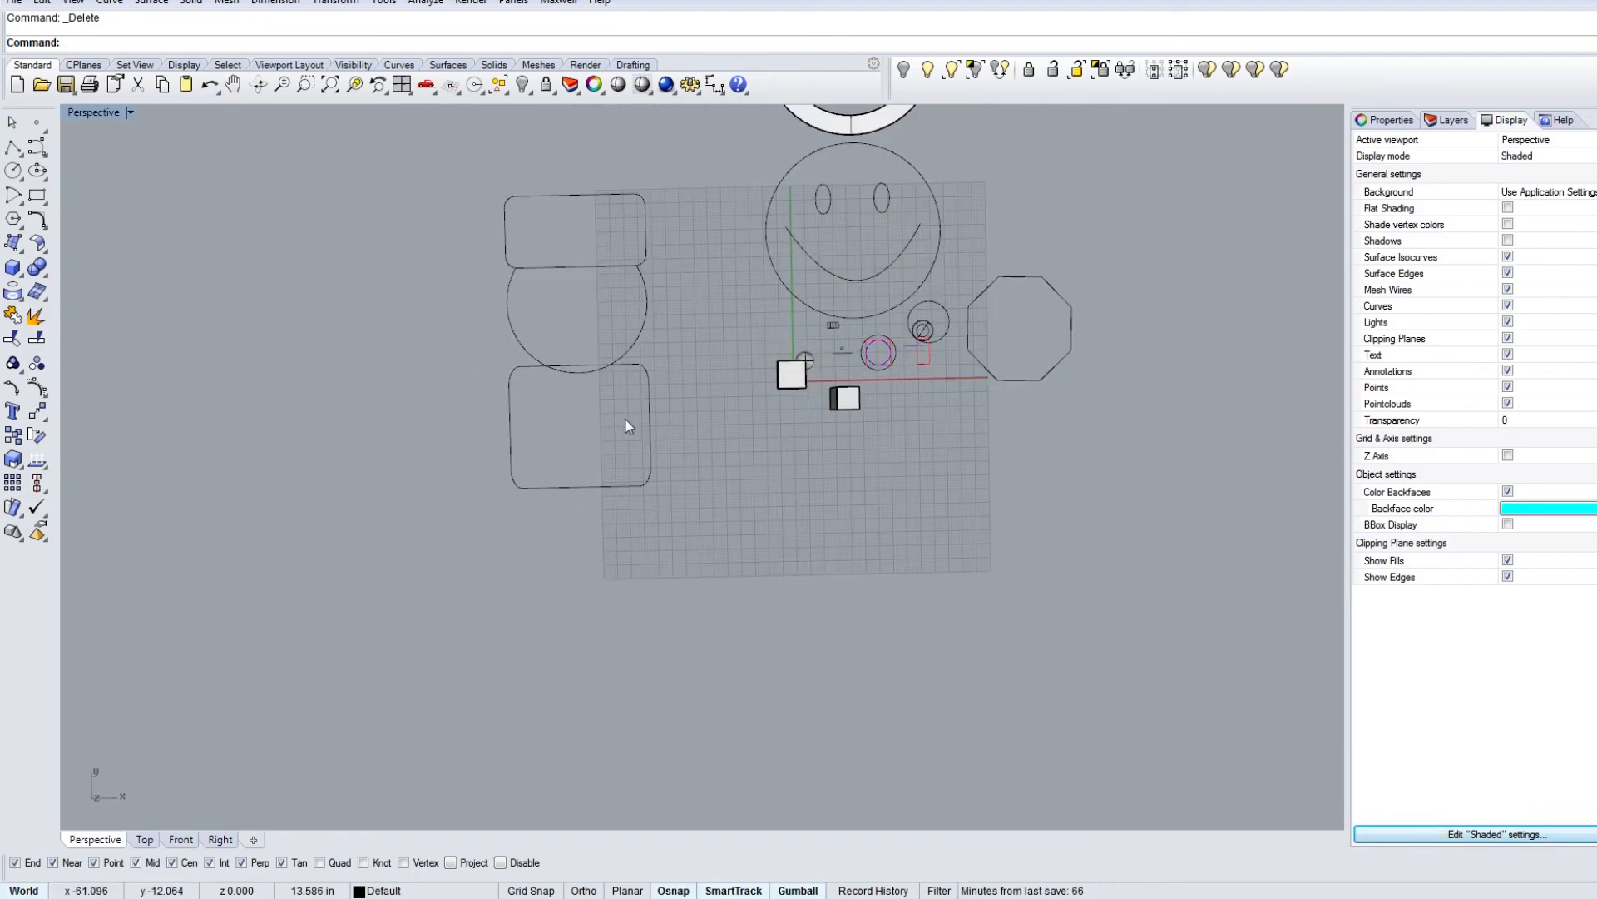
{"action": "scroll", "coordinate": [625, 419], "scroll_direction": "up", "scroll_amount": 3}
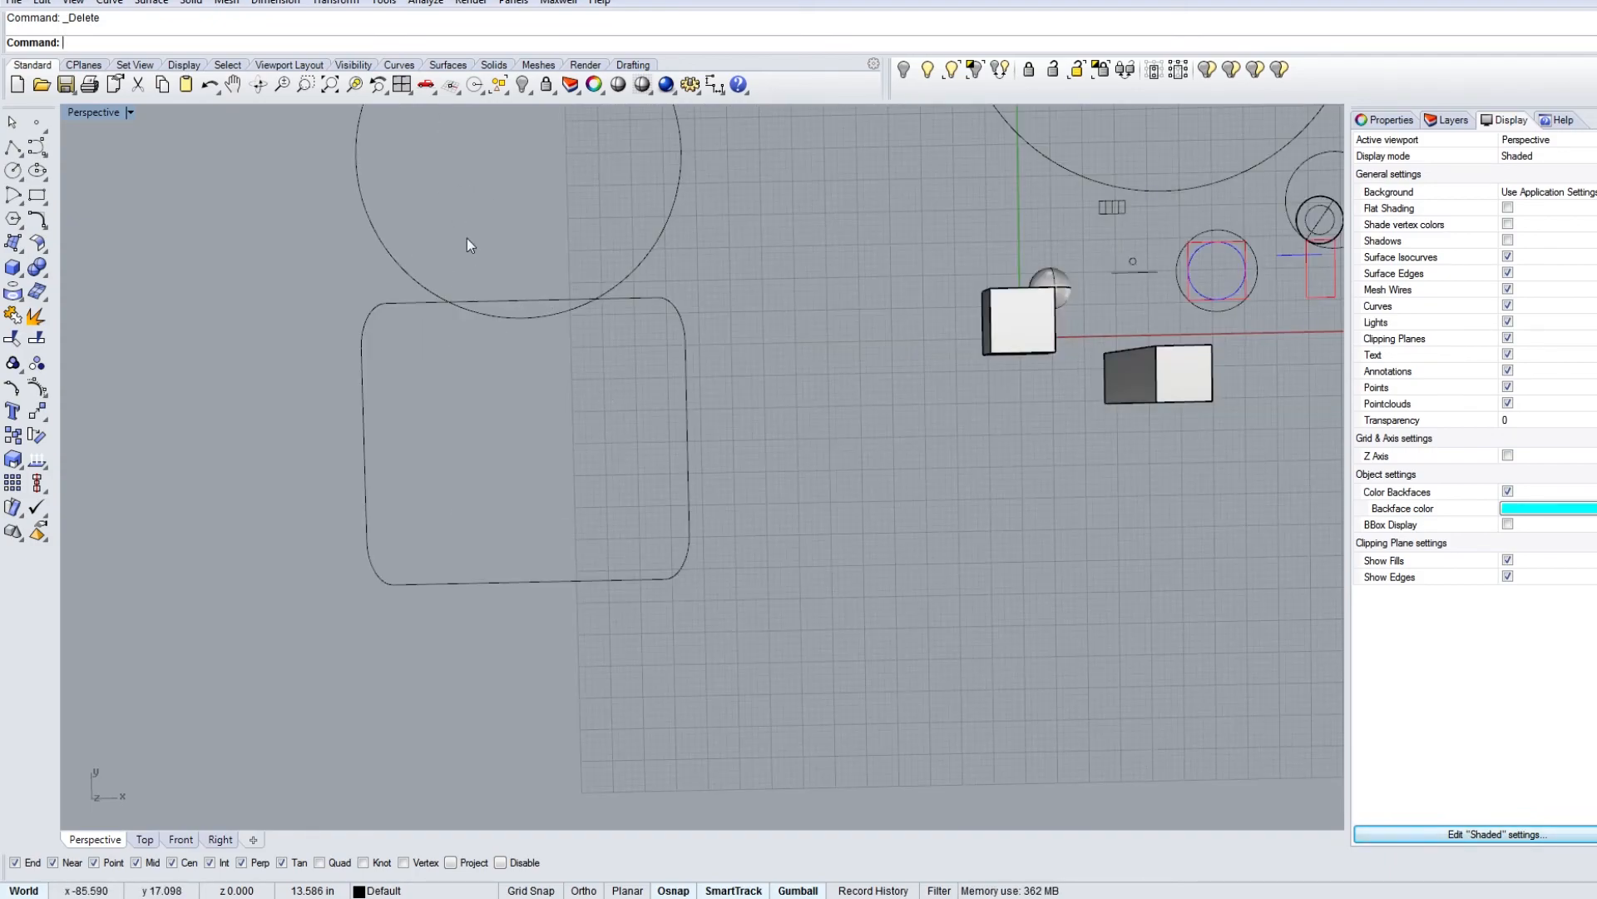
{"action": "scroll", "coordinate": [652, 527], "scroll_direction": "down", "scroll_amount": 5}
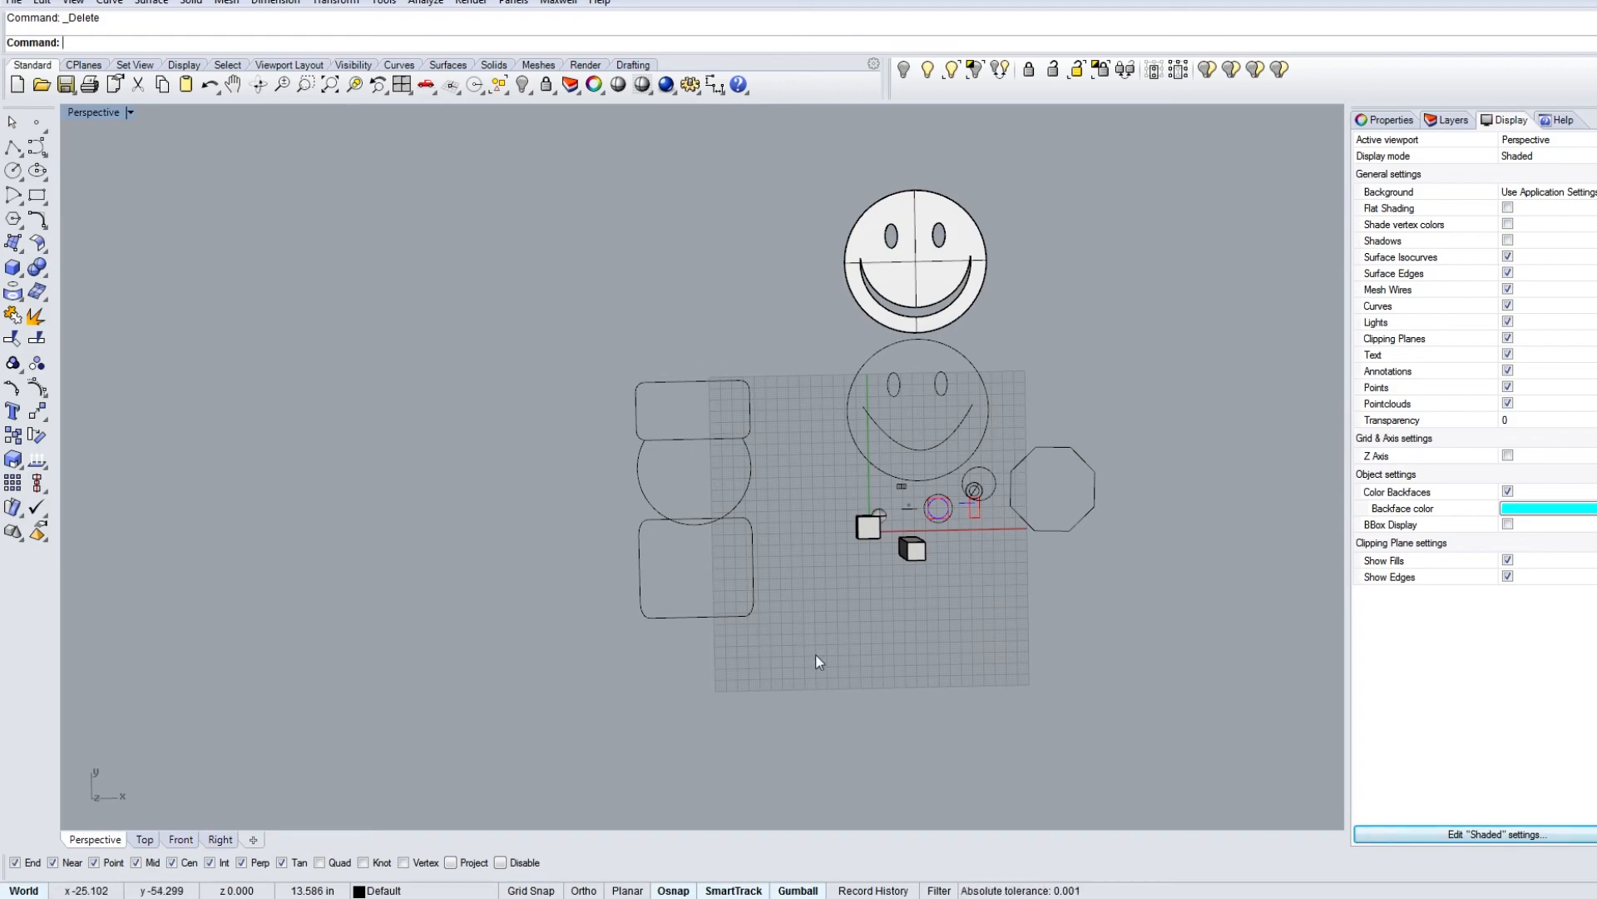
{"action": "left_click_drag", "start_coordinate": [816, 660], "coordinate": [513, 317]}
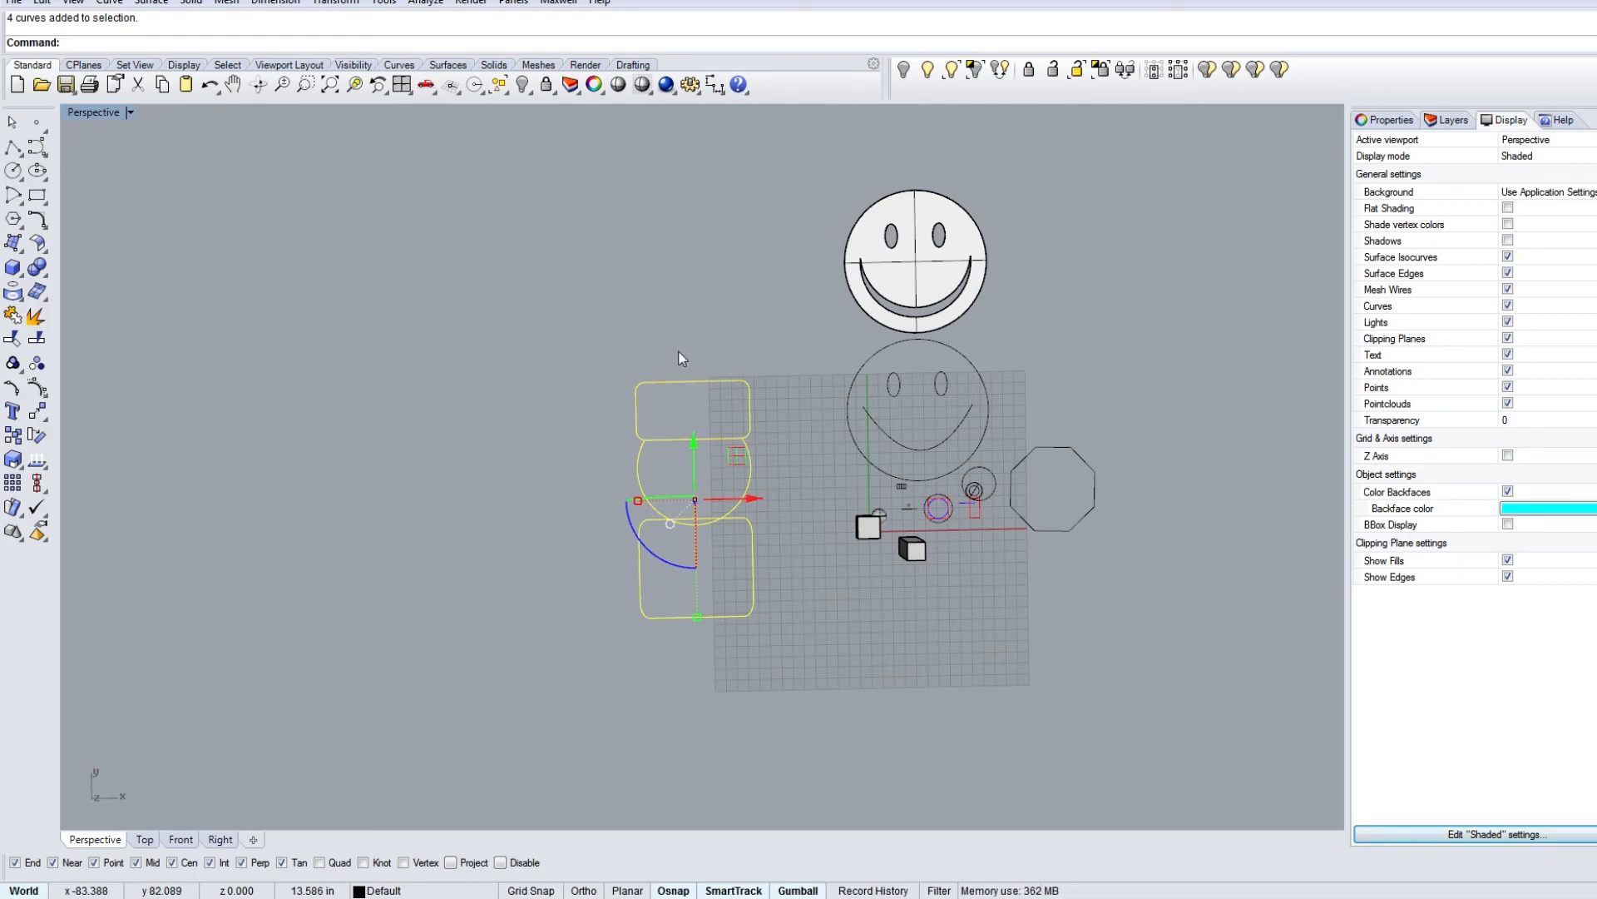
{"action": "key", "text": "Delete"}
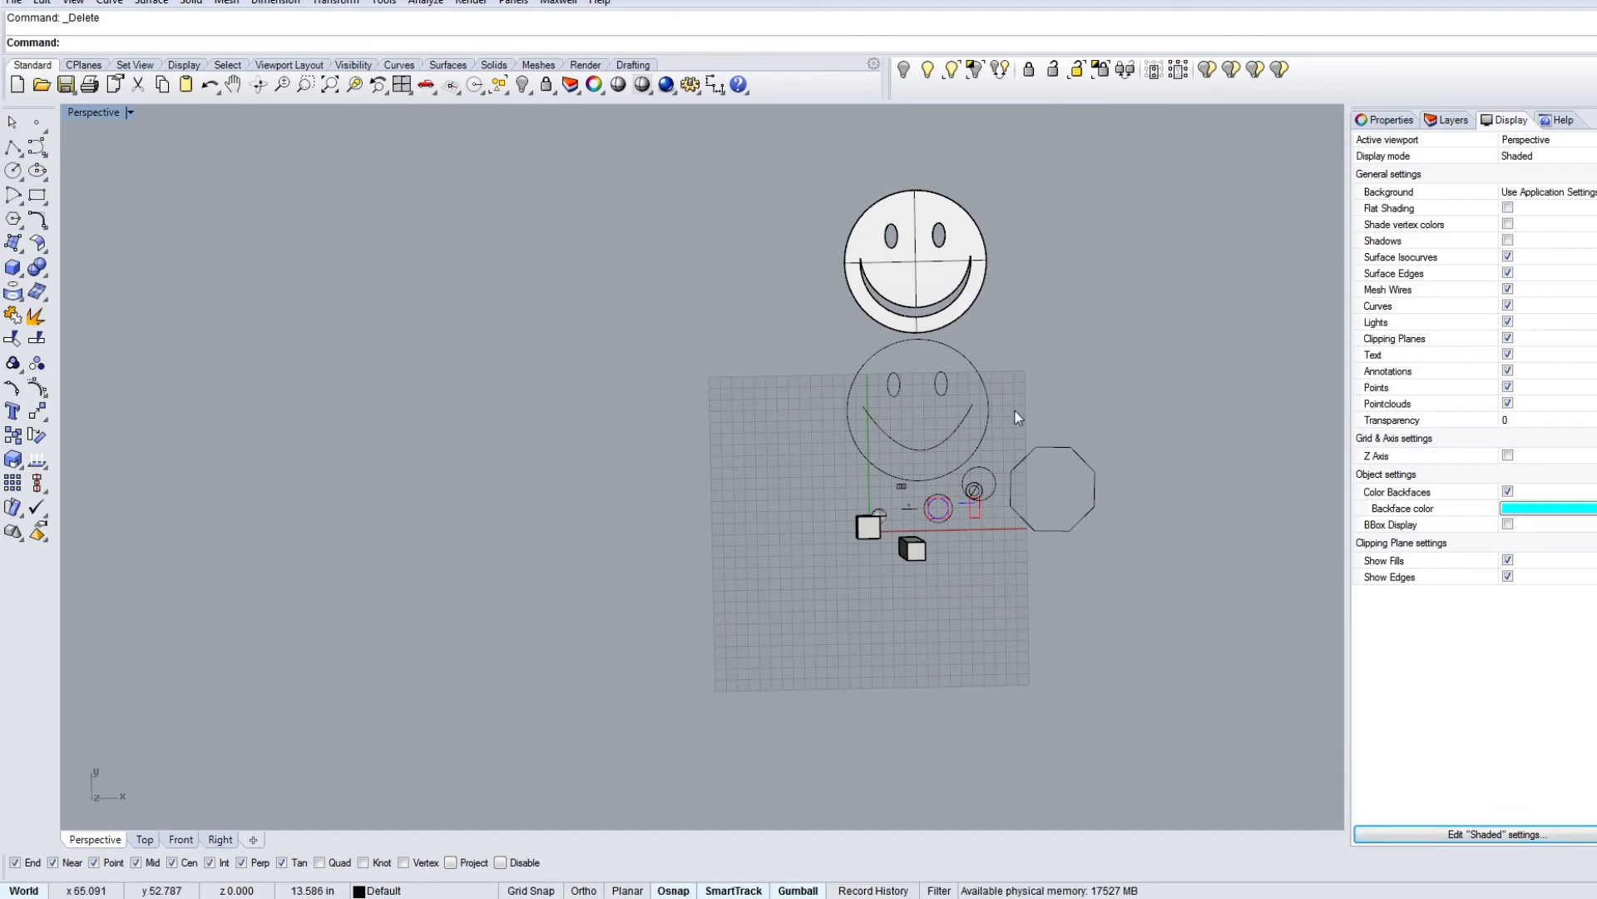
{"action": "scroll", "coordinate": [991, 408], "scroll_direction": "down", "scroll_amount": 3}
{"action": "scroll", "coordinate": [990, 408], "scroll_direction": "up", "scroll_amount": 6}
{"action": "scroll", "coordinate": [991, 411], "scroll_direction": "up", "scroll_amount": 3}
{"action": "scroll", "coordinate": [976, 423], "scroll_direction": "down", "scroll_amount": 4}
{"action": "scroll", "coordinate": [981, 416], "scroll_direction": "up", "scroll_amount": 3}
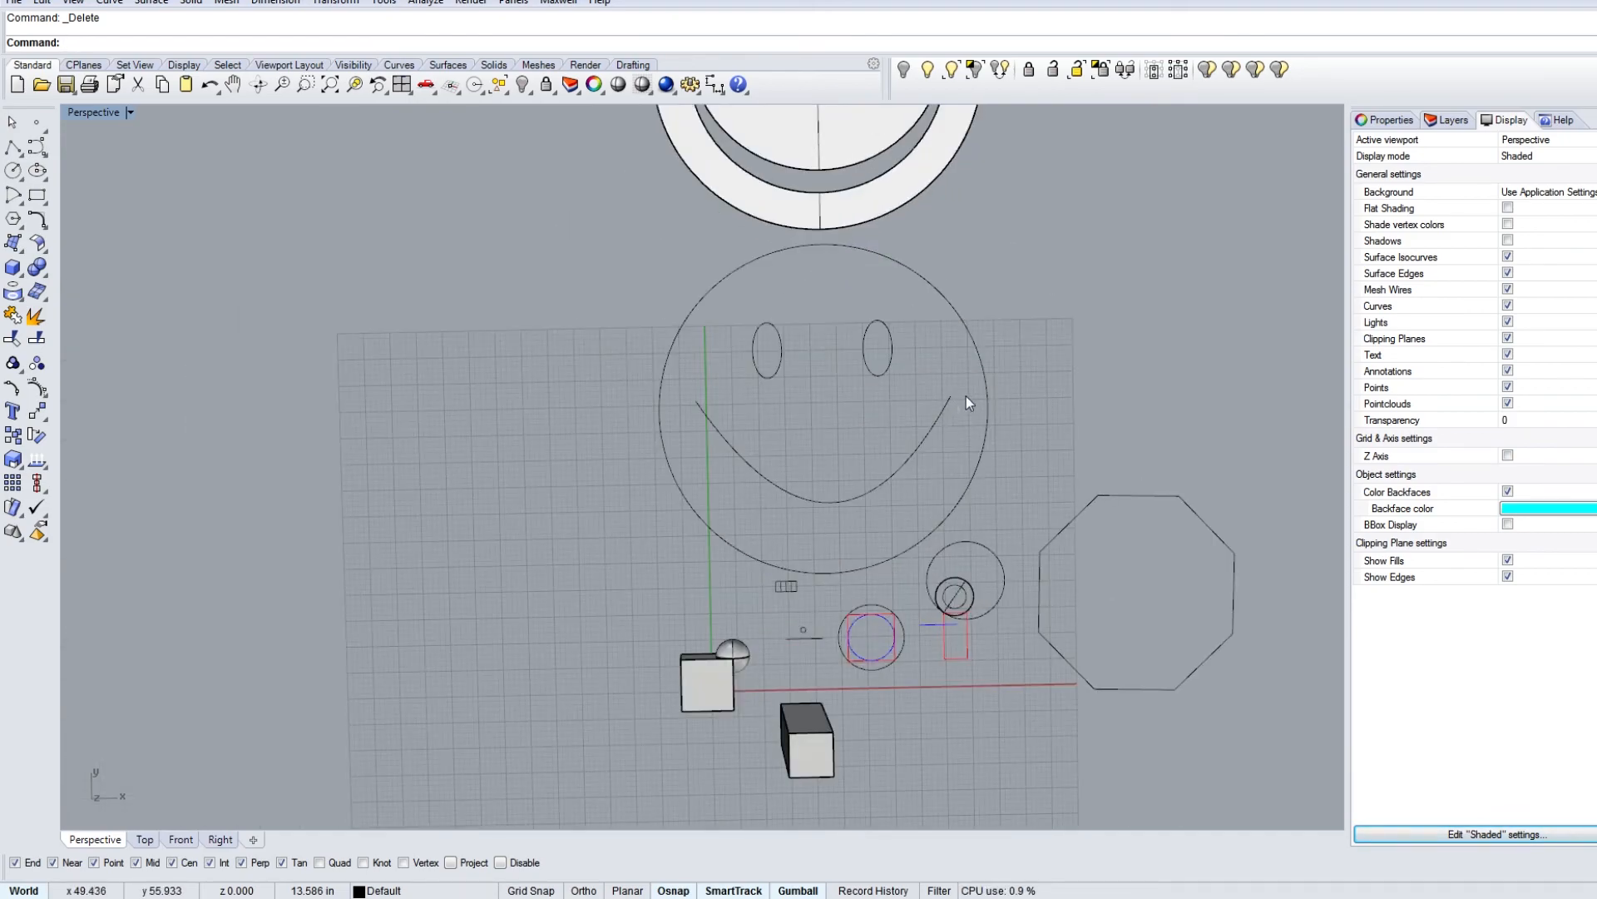